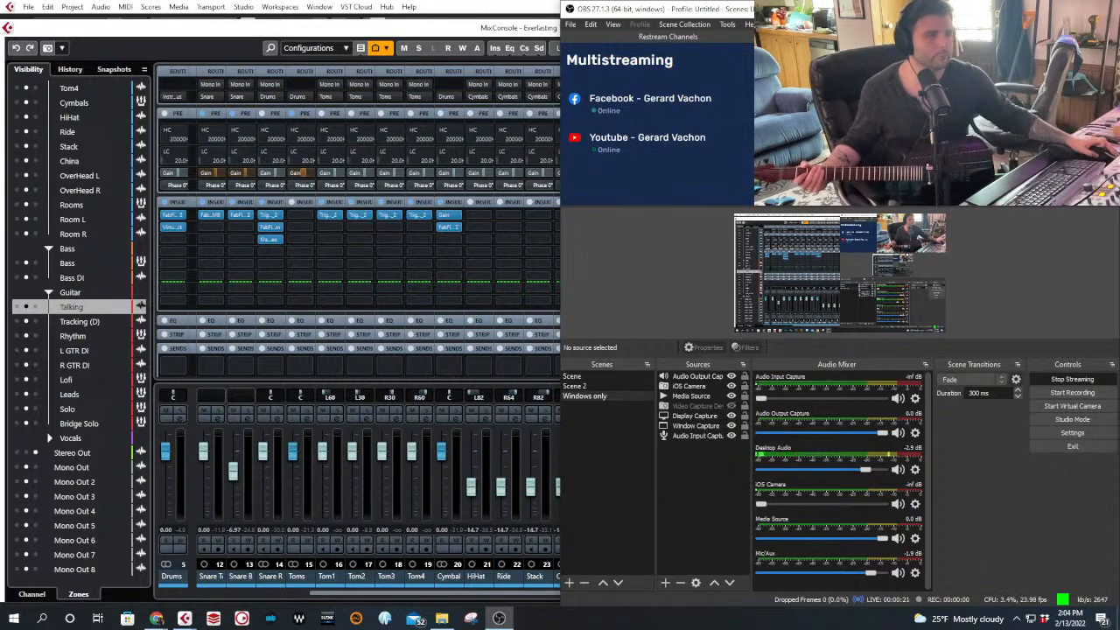
- Check the live stream on the Restream encoder page in the browser, and return to OBS
mouse_move(156, 618)
left_click(93, 564)
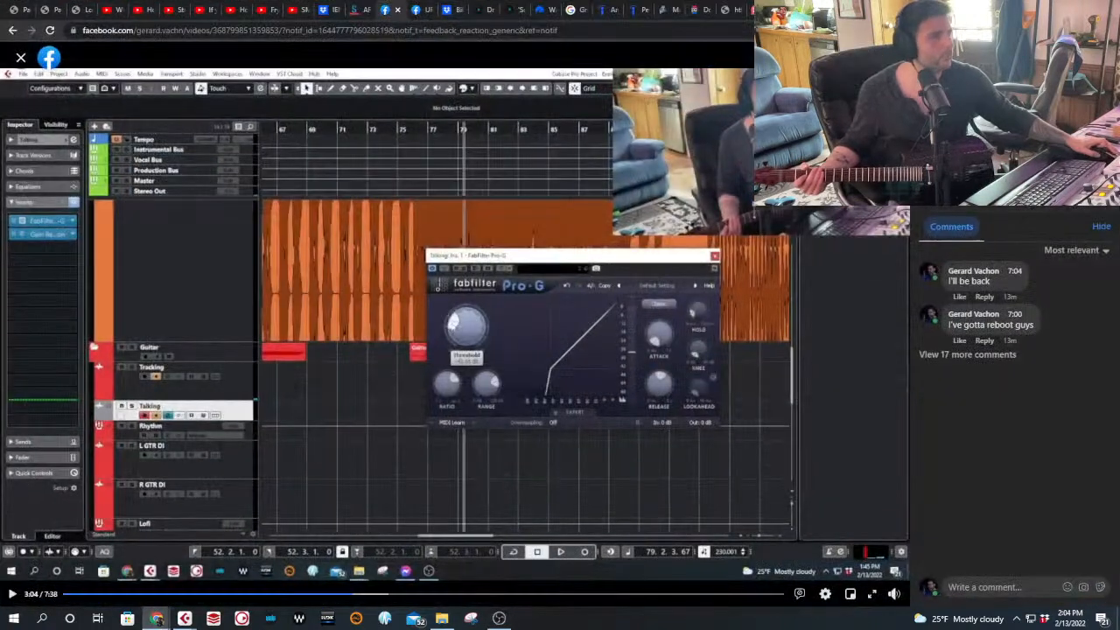
left_click(767, 10)
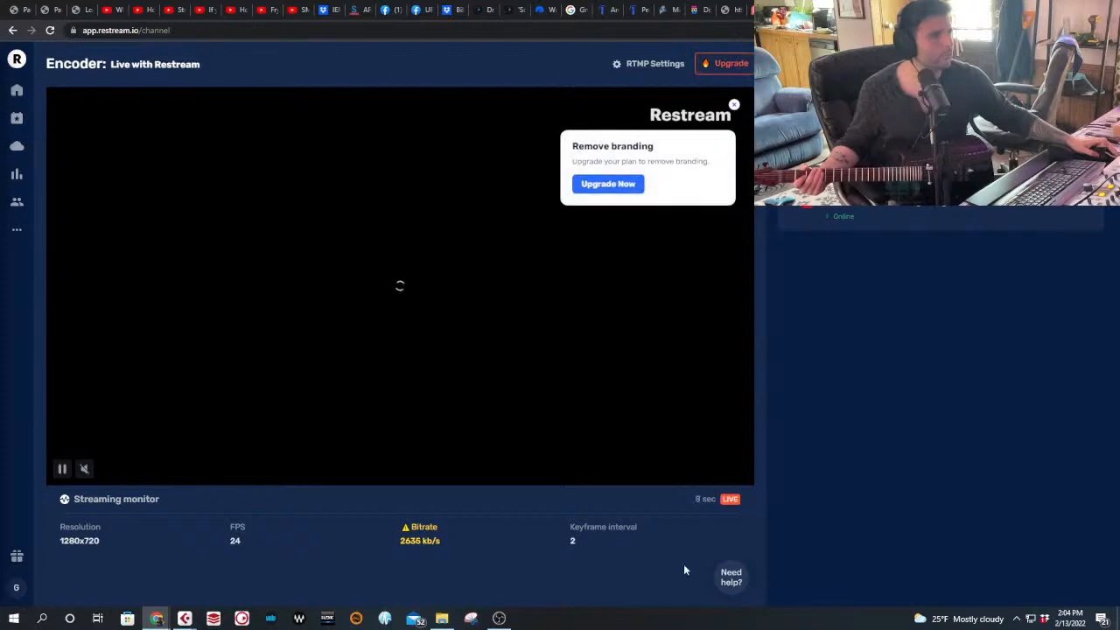
left_click(495, 624)
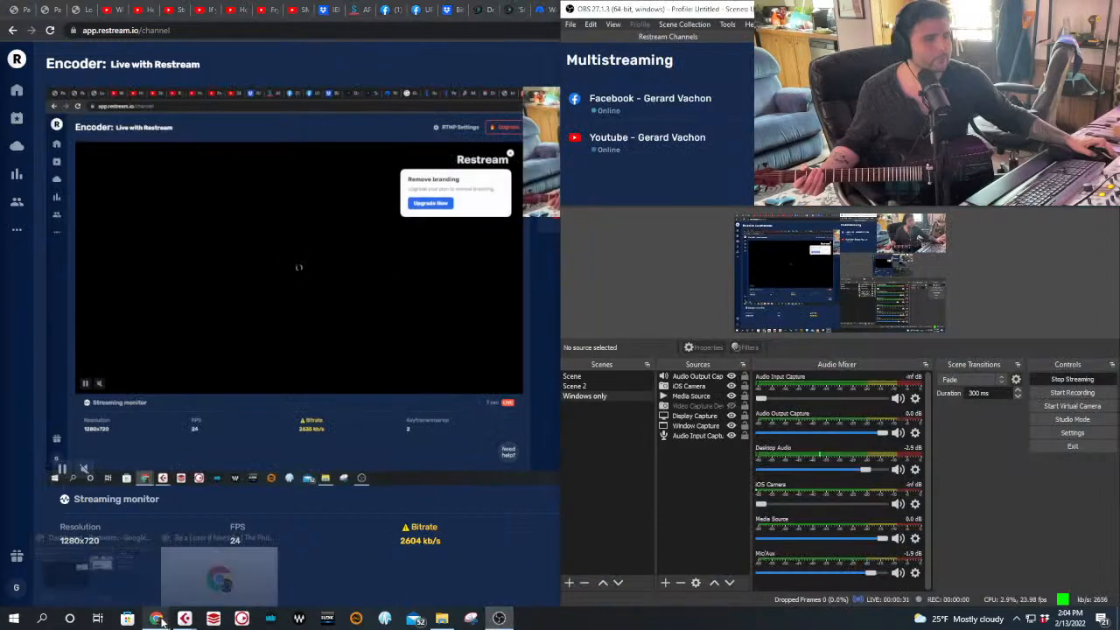
- Switch to the Cubase project window and close the VoxengoRecorder plug-in window
mouse_move(184, 618)
left_click(103, 563)
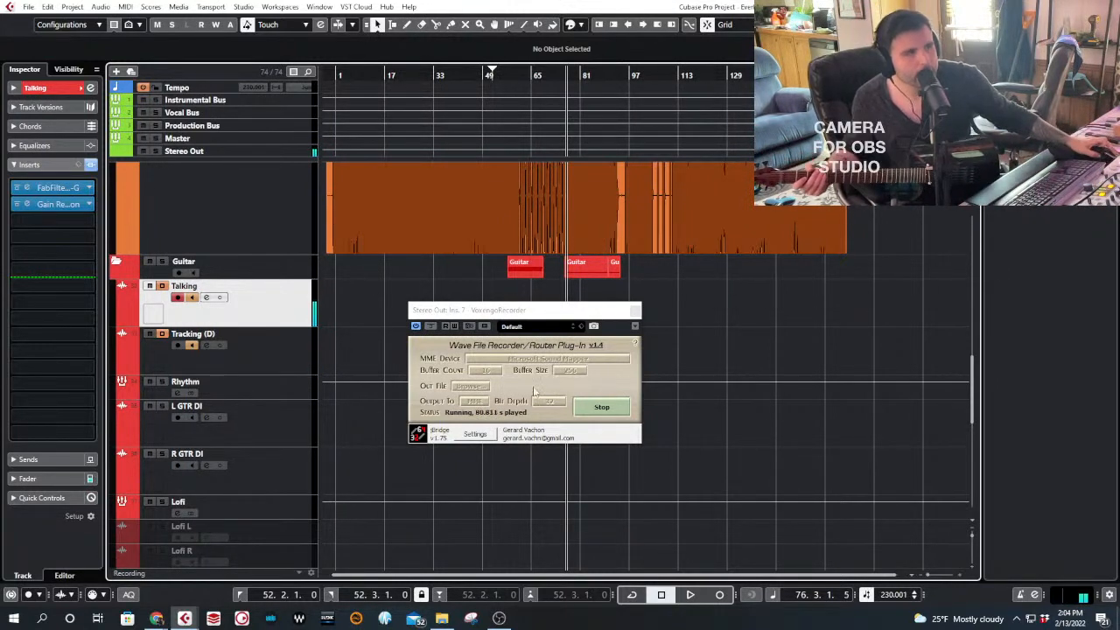
left_click(635, 311)
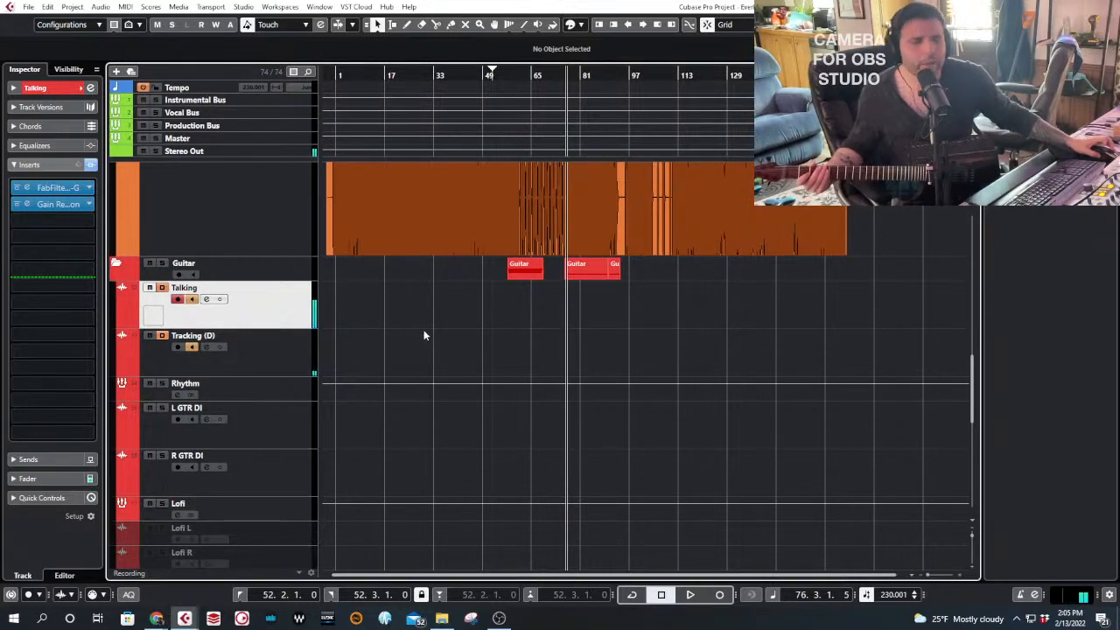
- Examine the drum, bass and guitar tracks around the start of the song in the project timeline
scroll(424, 335, "up", 10)
scroll(403, 327, "down", 10)
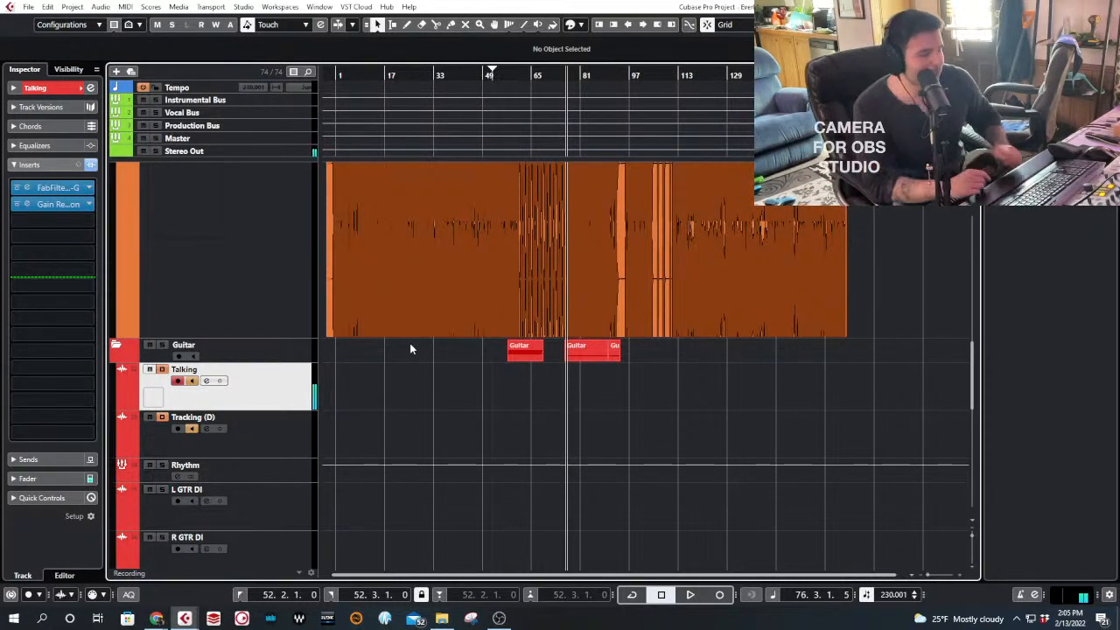
scroll(405, 354, "up", 3)
left_click_drag(401, 367, 892, 524)
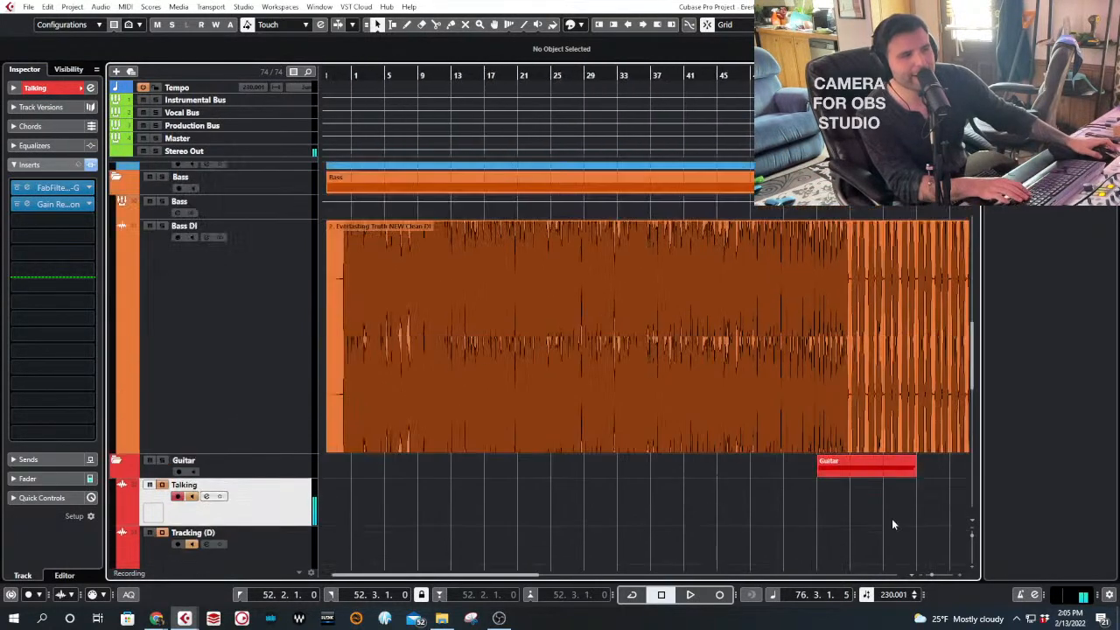
scroll(412, 470, "up", 4)
left_click_drag(412, 471, 845, 507)
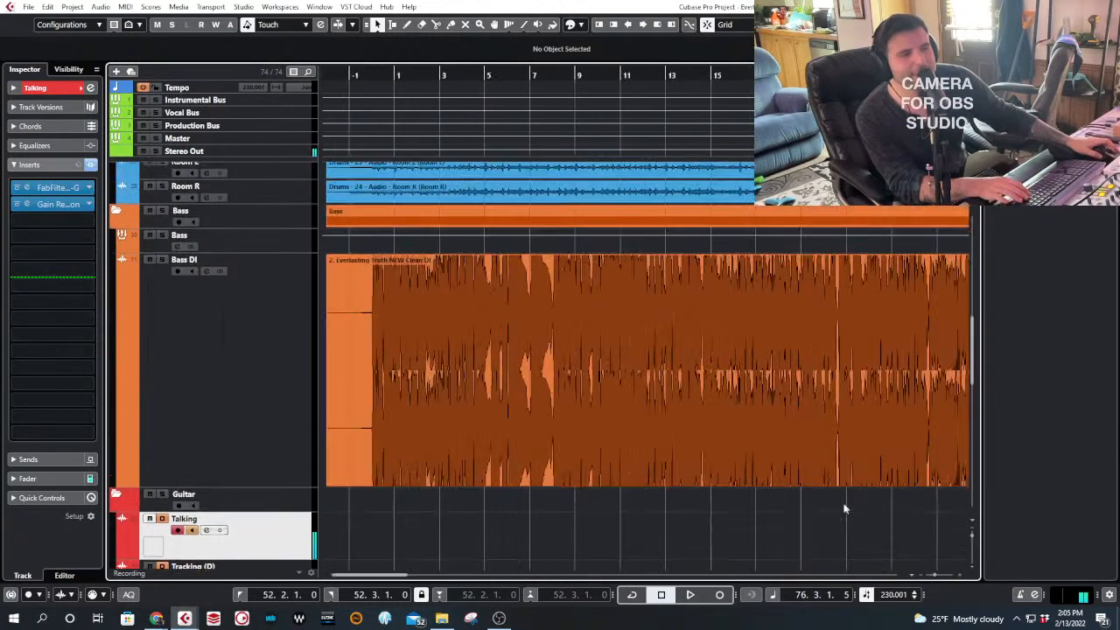
scroll(427, 402, "up", 4)
left_click_drag(427, 399, 725, 346)
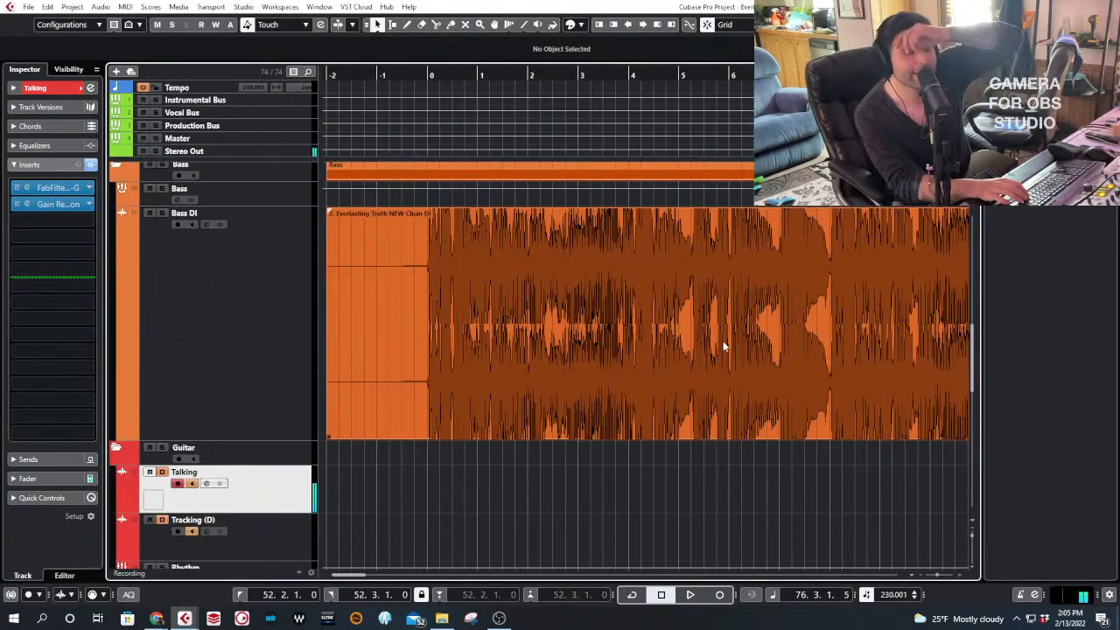
scroll(735, 336, "up", 5)
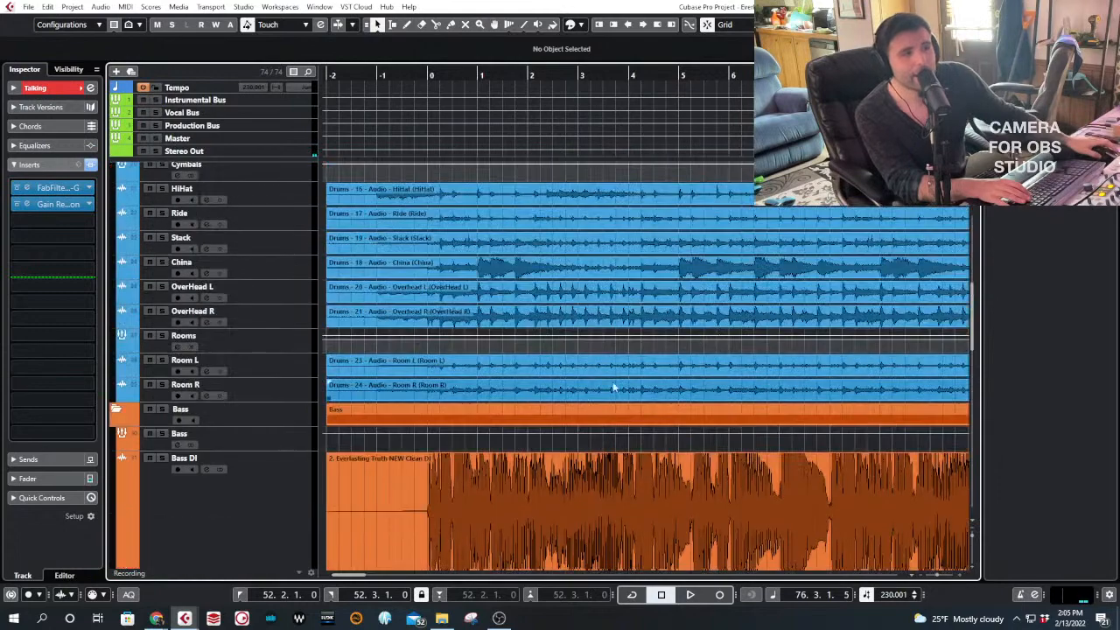
scroll(419, 282, "down", 5)
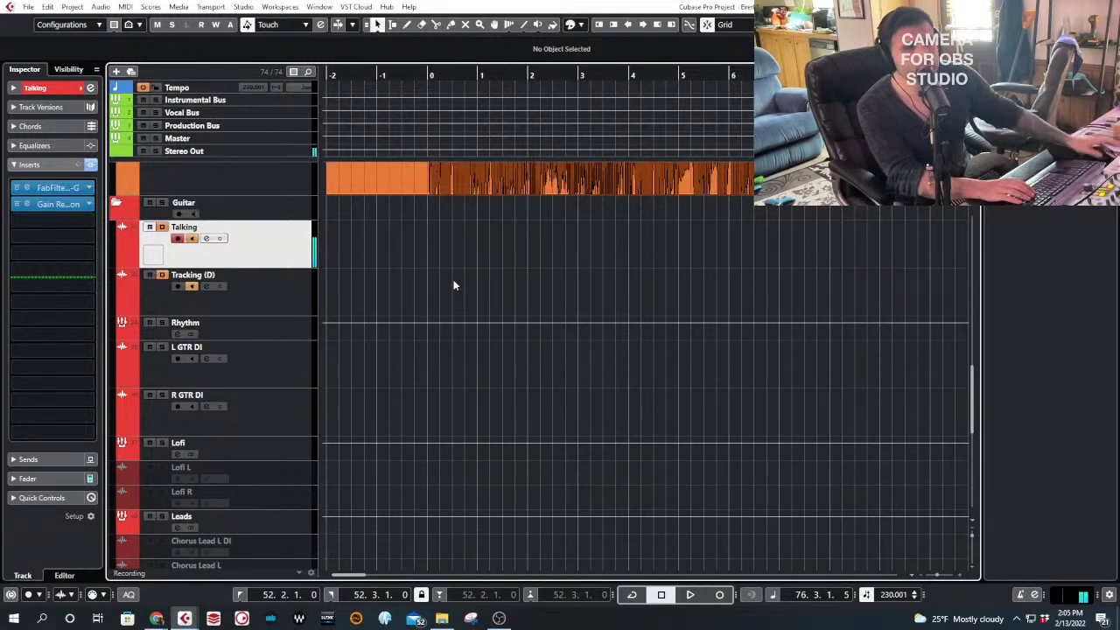
left_click_drag(626, 321, 490, 335)
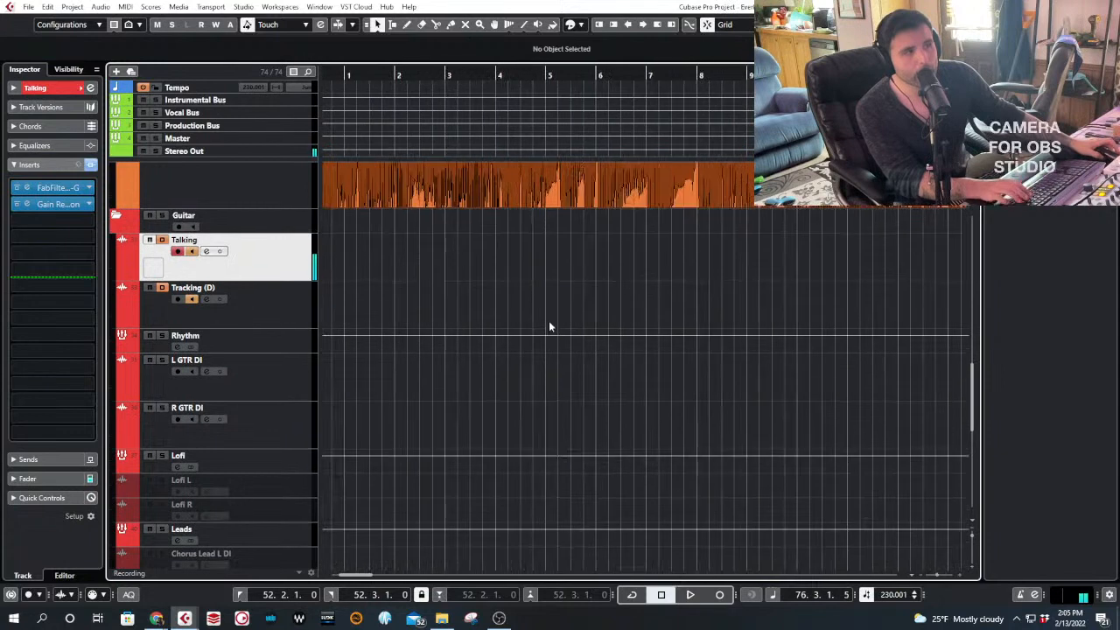
scroll(548, 320, "down", 3)
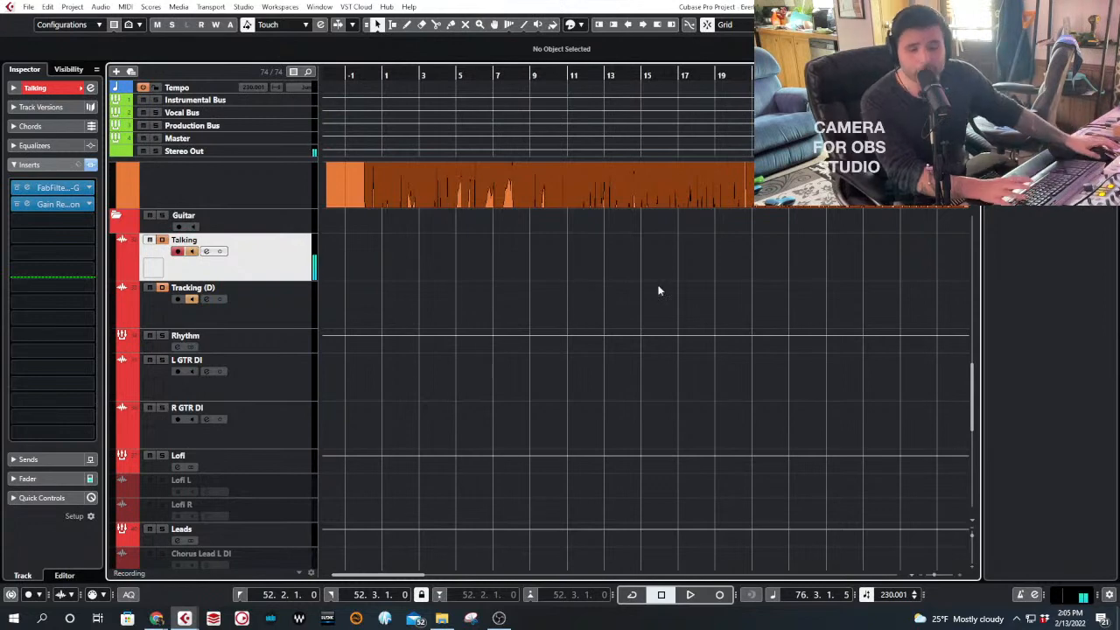
scroll(487, 380, "up", 2)
scroll(486, 380, "up", 1)
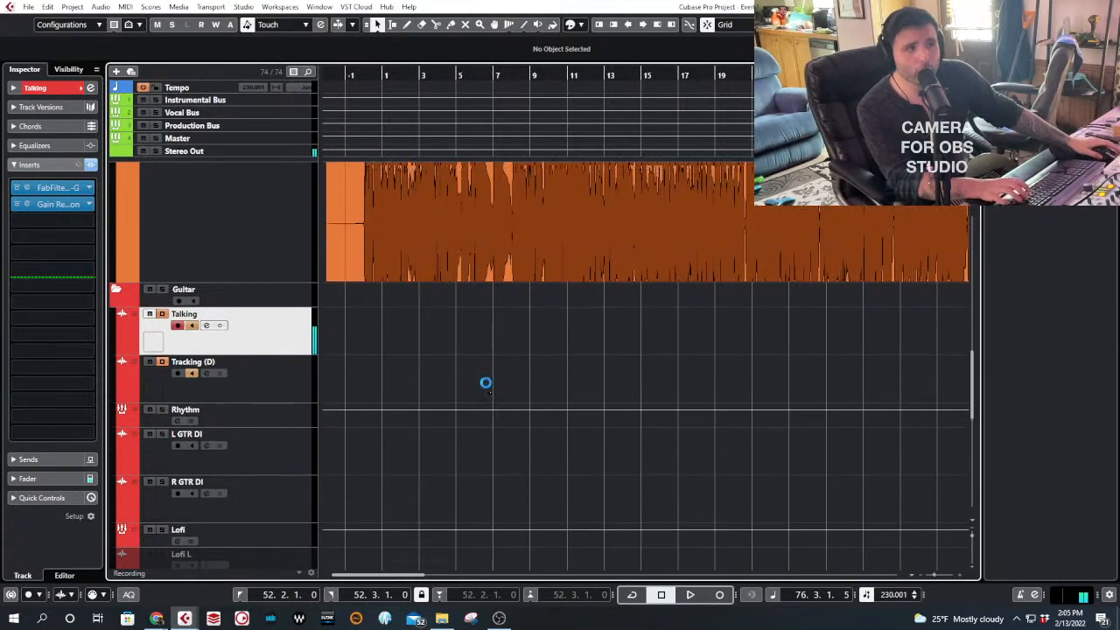
scroll(409, 377, "up", 2)
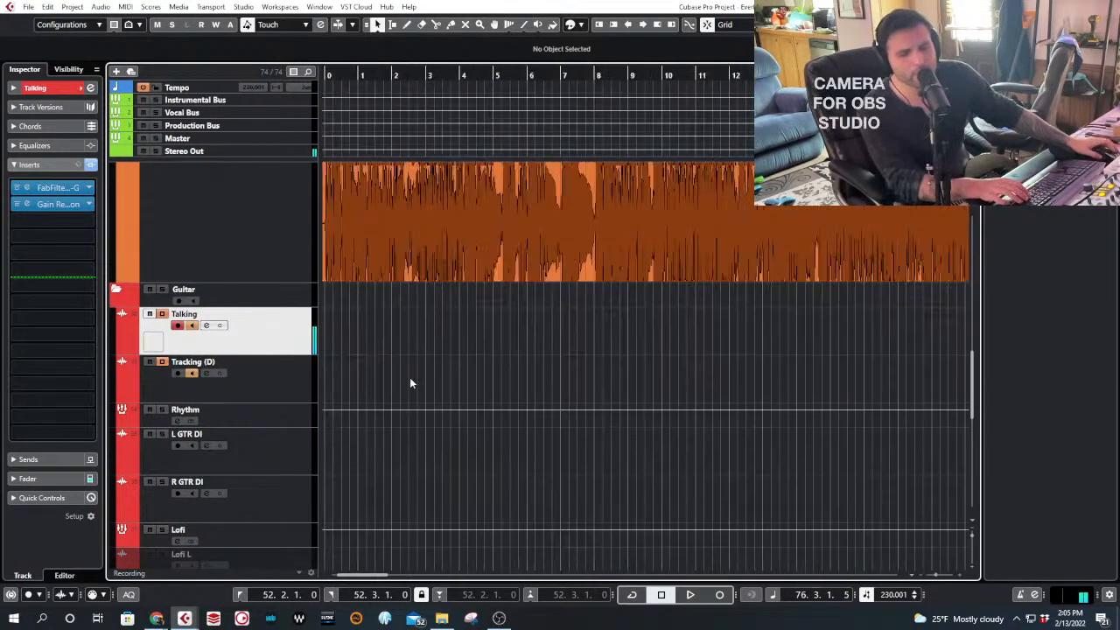
left_click_drag(410, 377, 543, 407)
scroll(365, 286, "up", 8)
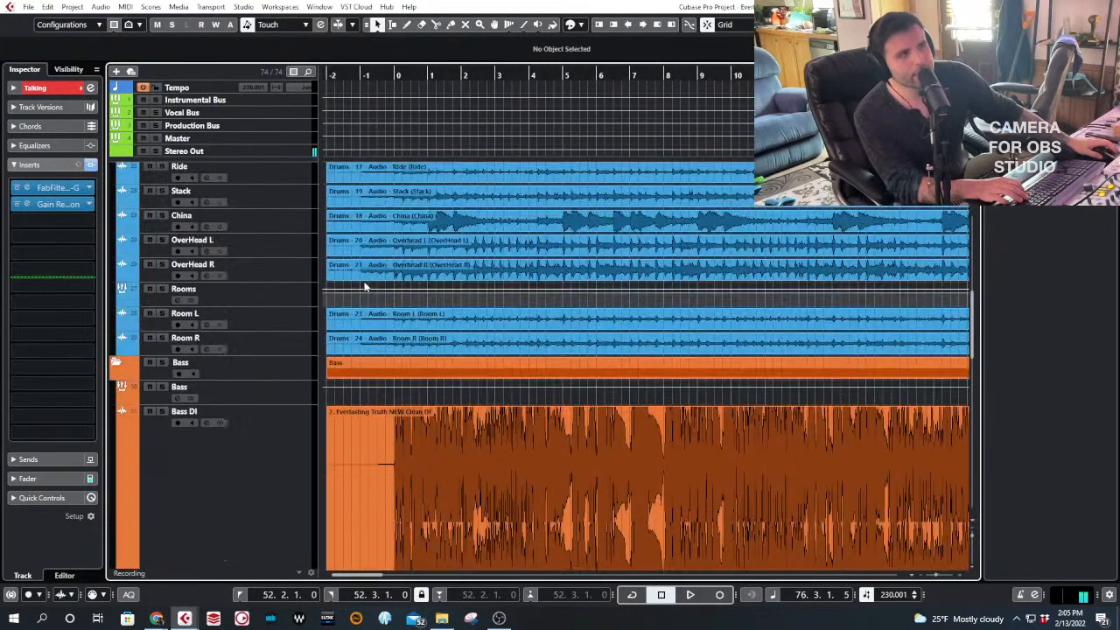
scroll(372, 373, "down", 10)
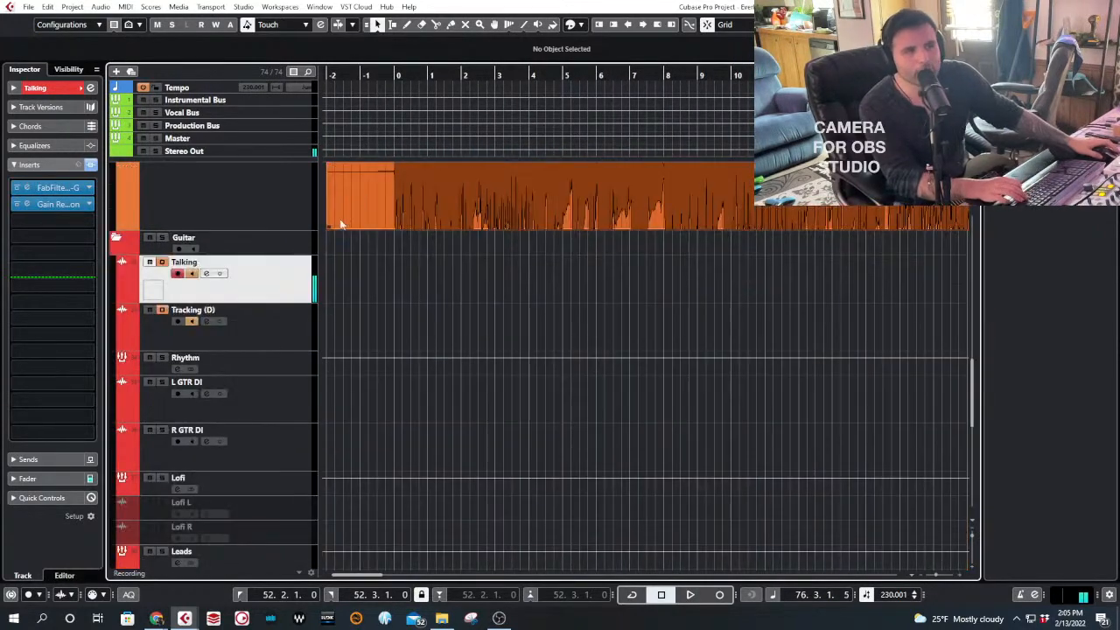
- Return the playhead to the project start and show the L GTR DI track's basic settings and routing
left_click(292, 401)
key("Home")
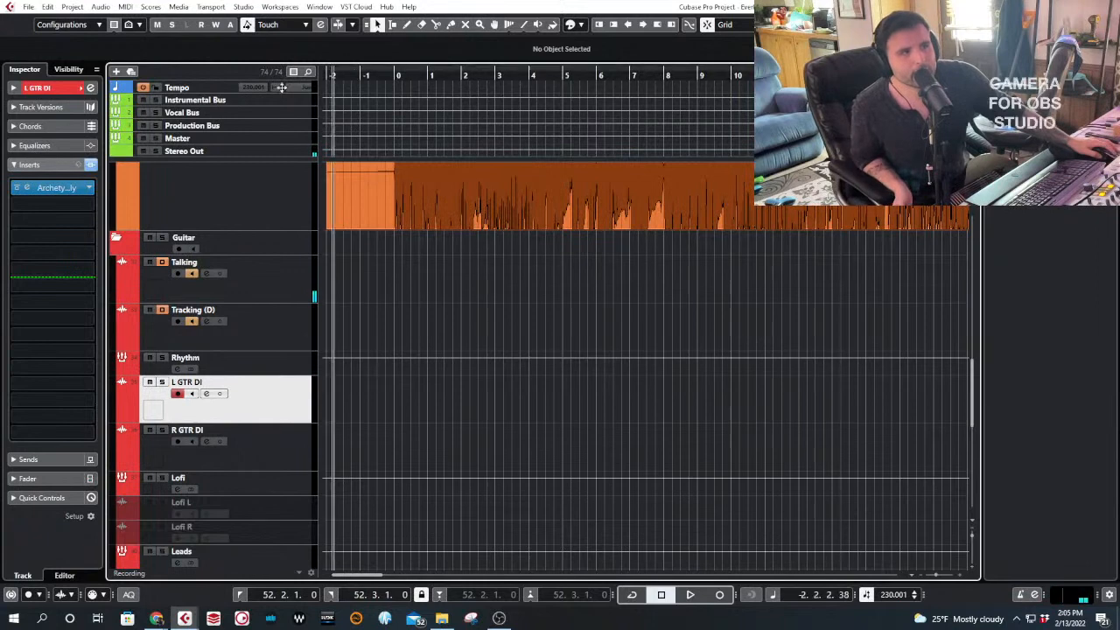
left_click(44, 86)
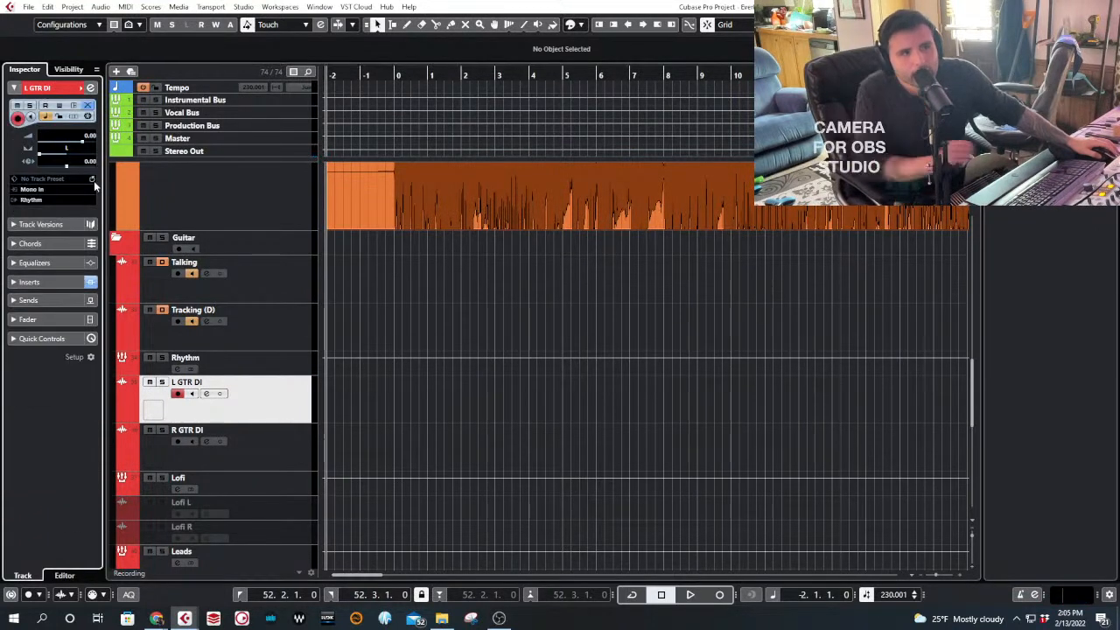
- Route the output of the Rhythm group track to the Instrumental Bus
left_click(279, 366)
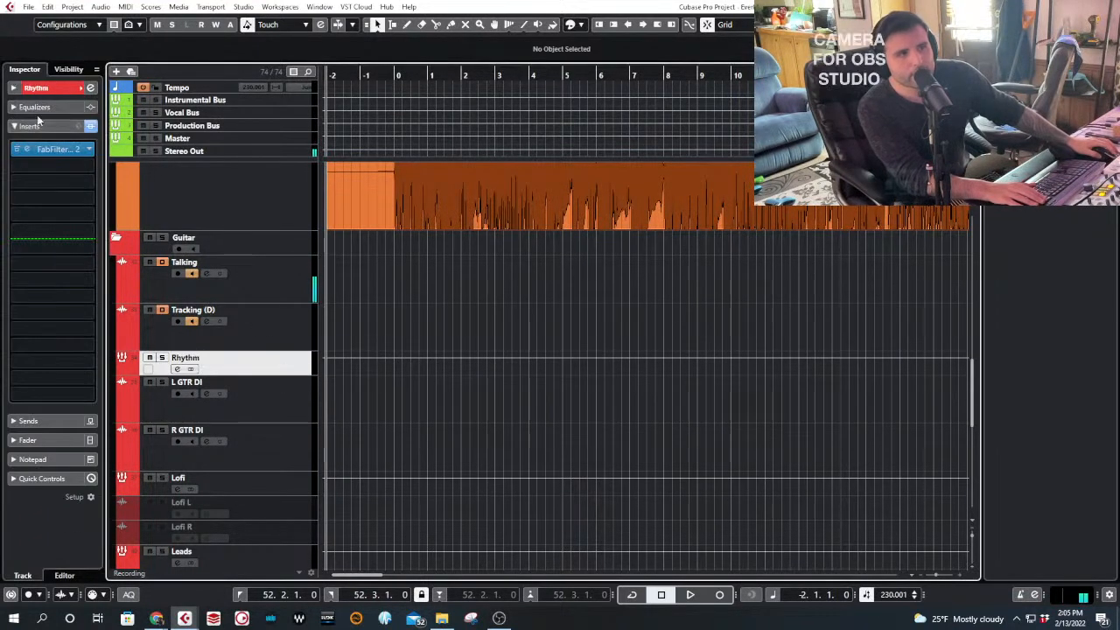
left_click(50, 168)
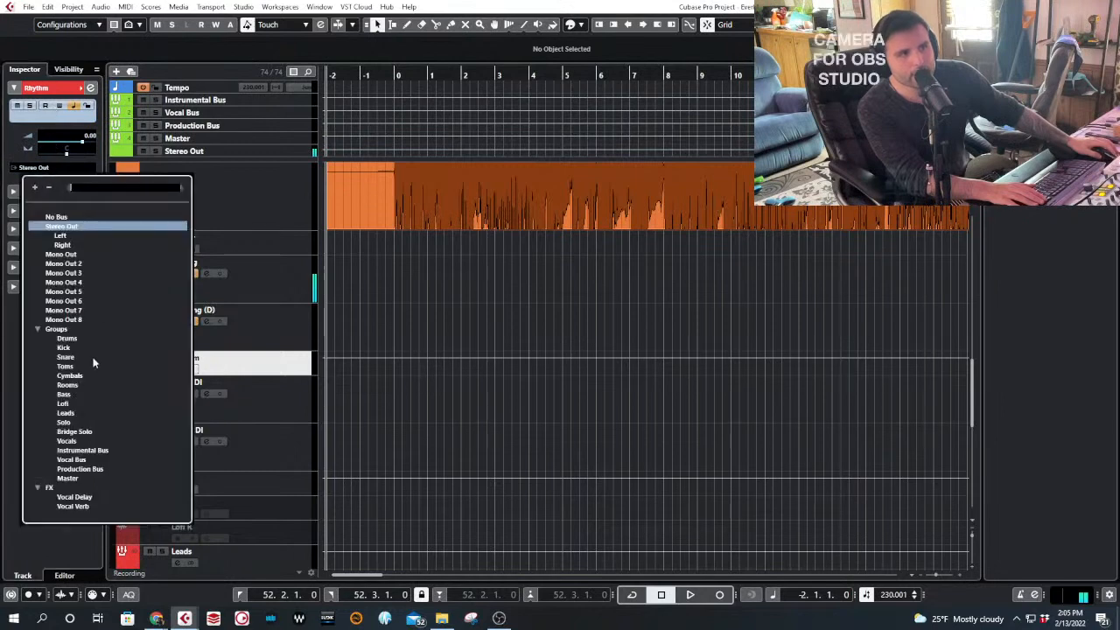
left_click(52, 450)
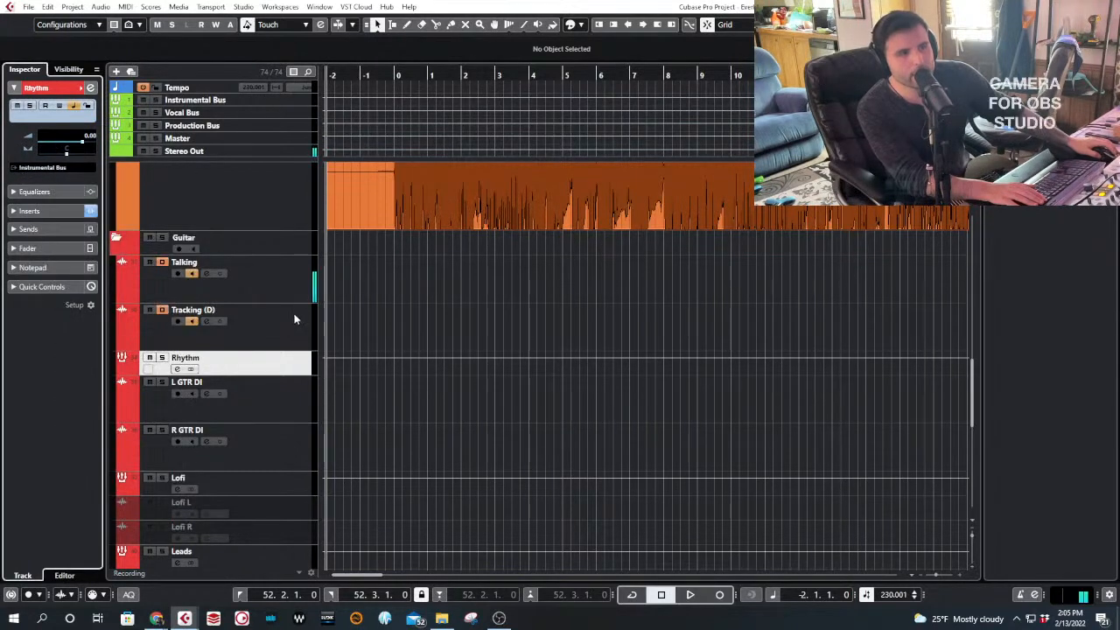
- Try recording a guitar take on the L GTR DI track from the project start
left_click(406, 325)
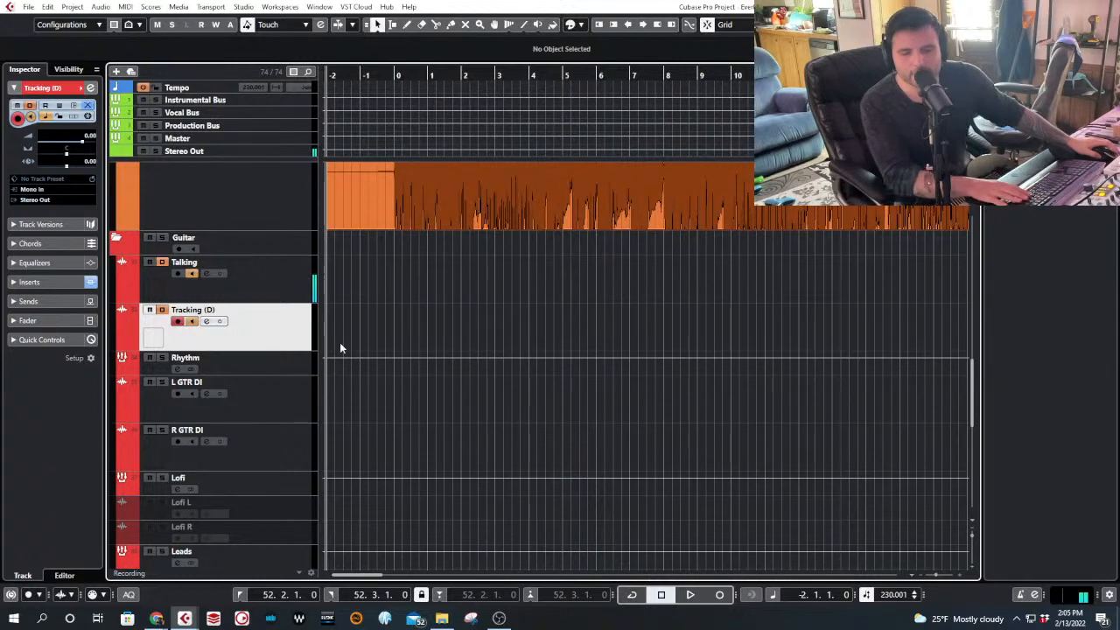
key("g")
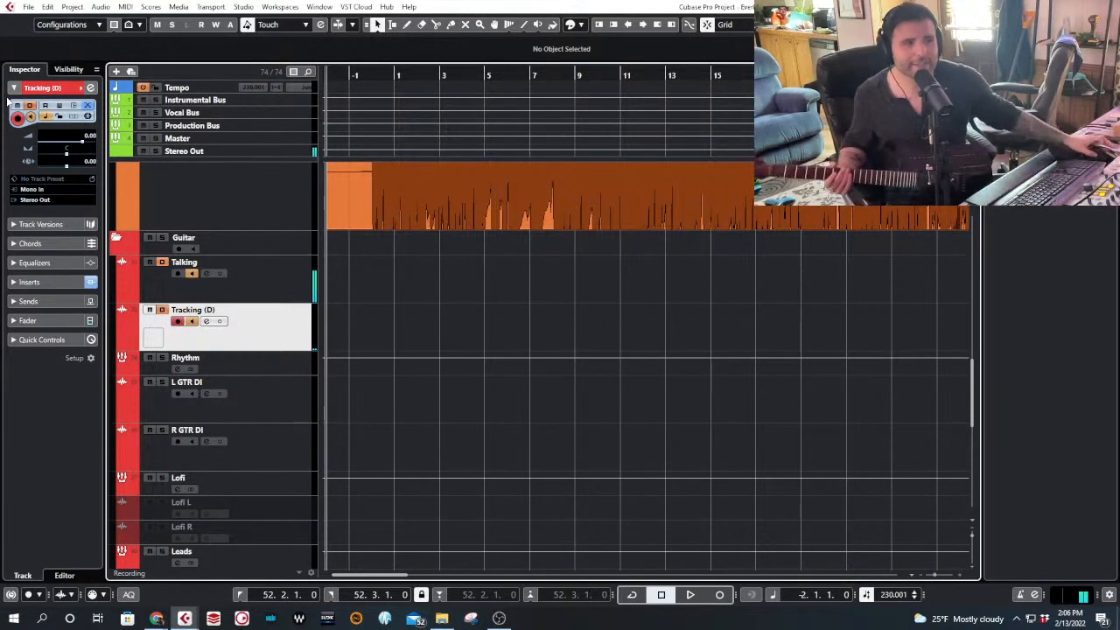
left_click(259, 409)
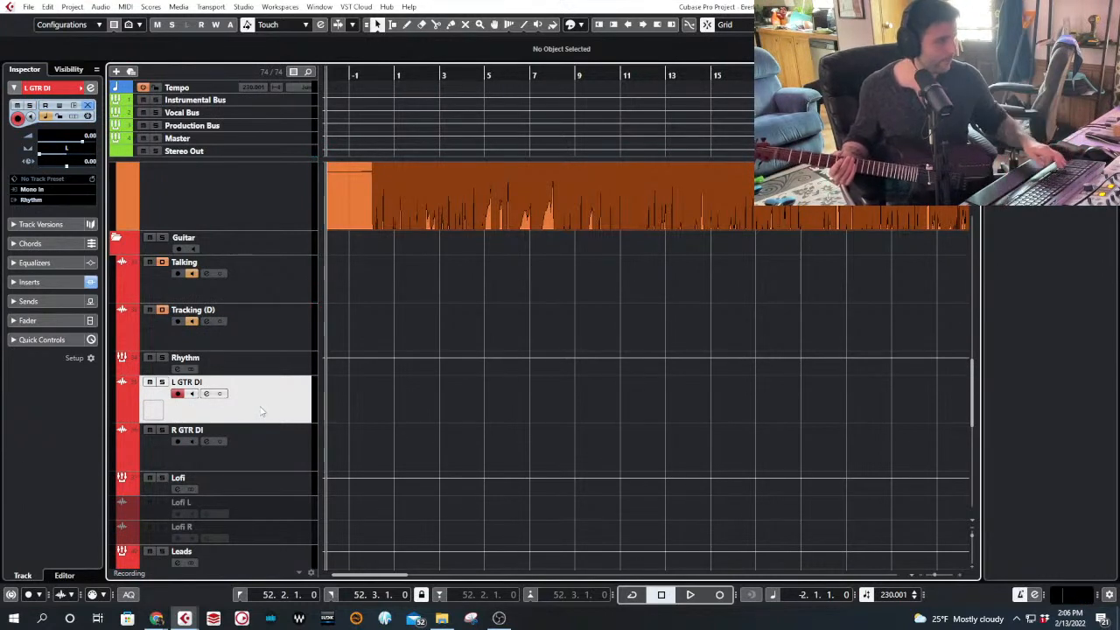
key("KP_Multiply")
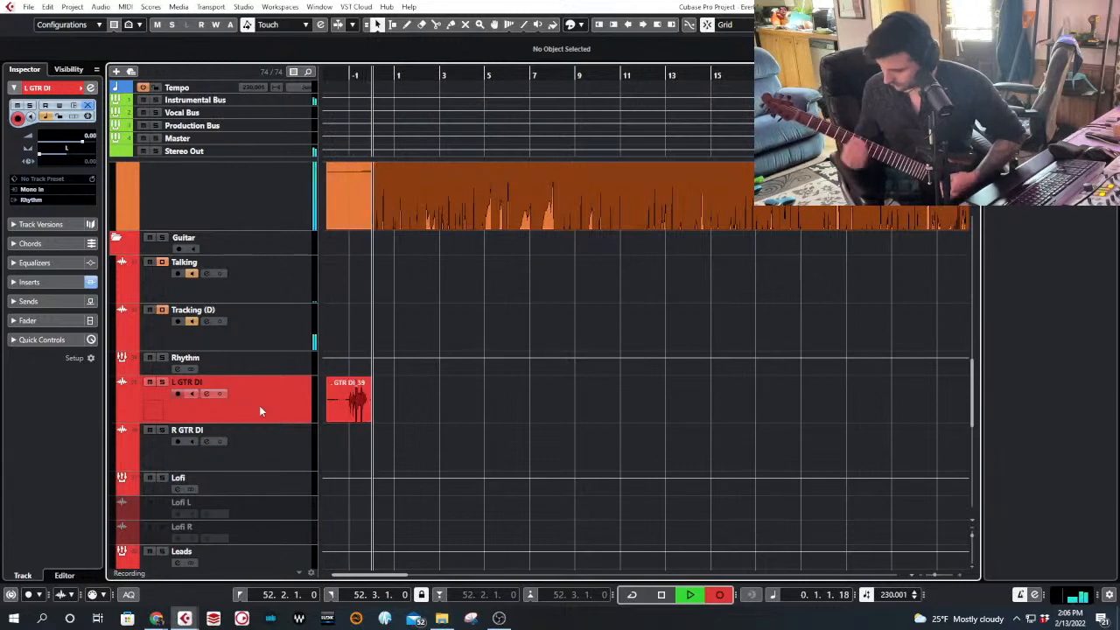
key("space")
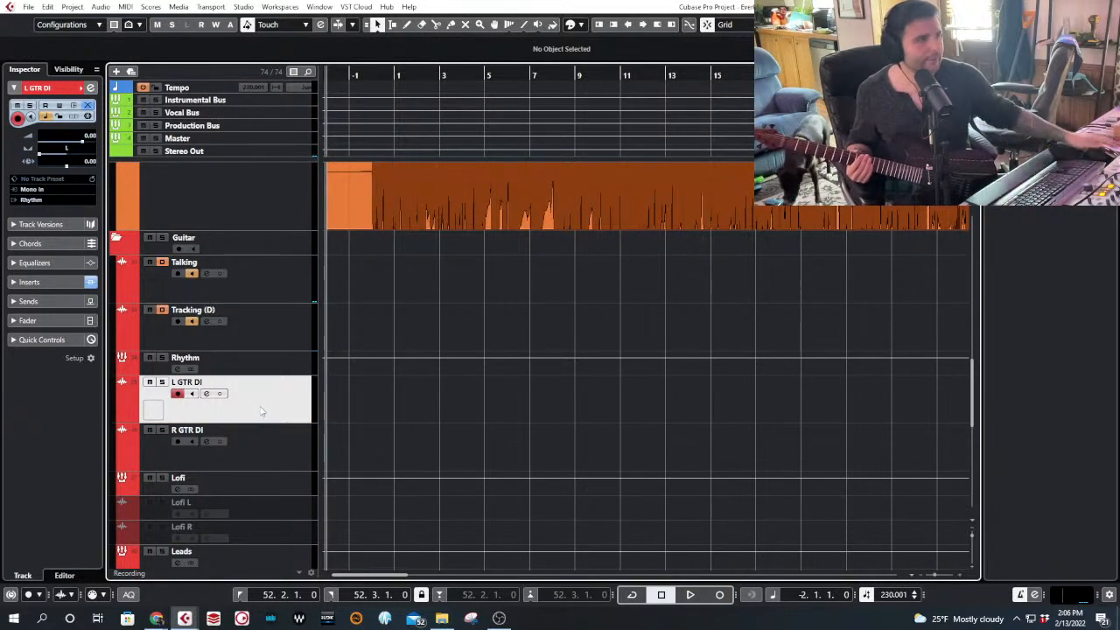
- Turn off the metronome click during count-in, with the count-in length set to 1 bar
left_click(1034, 595)
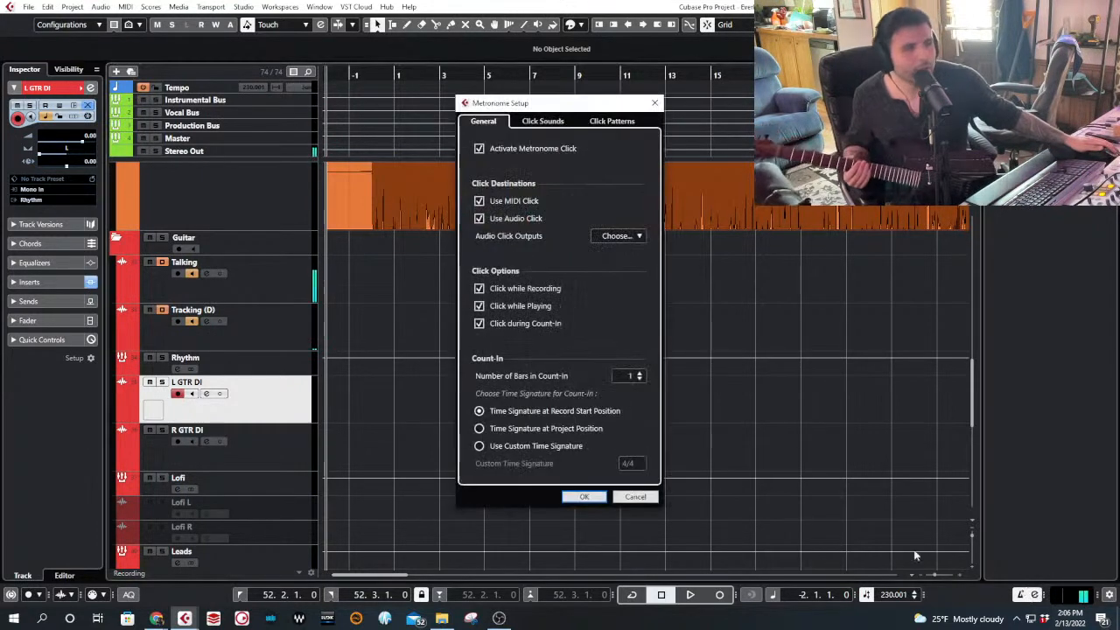
left_click(479, 306)
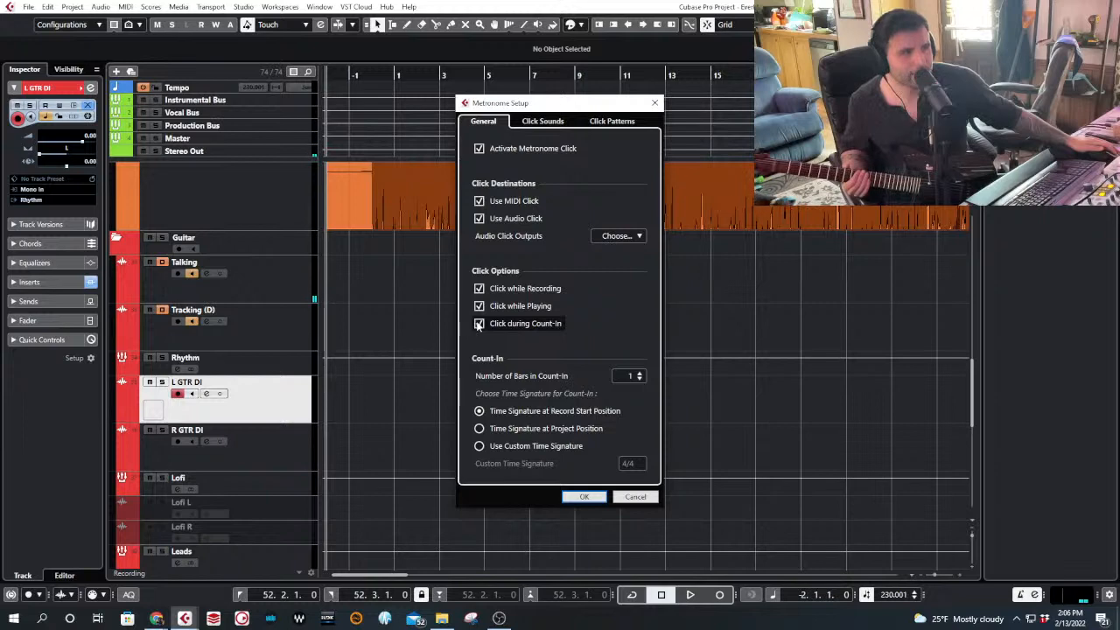
left_click(478, 323)
left_click(641, 373)
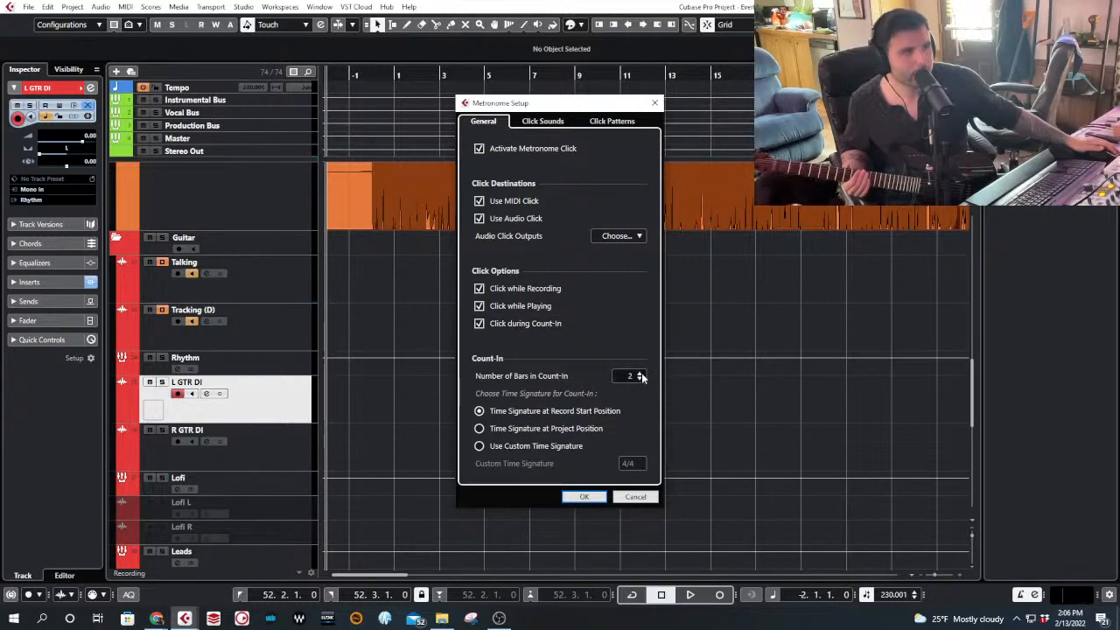
left_click(642, 378)
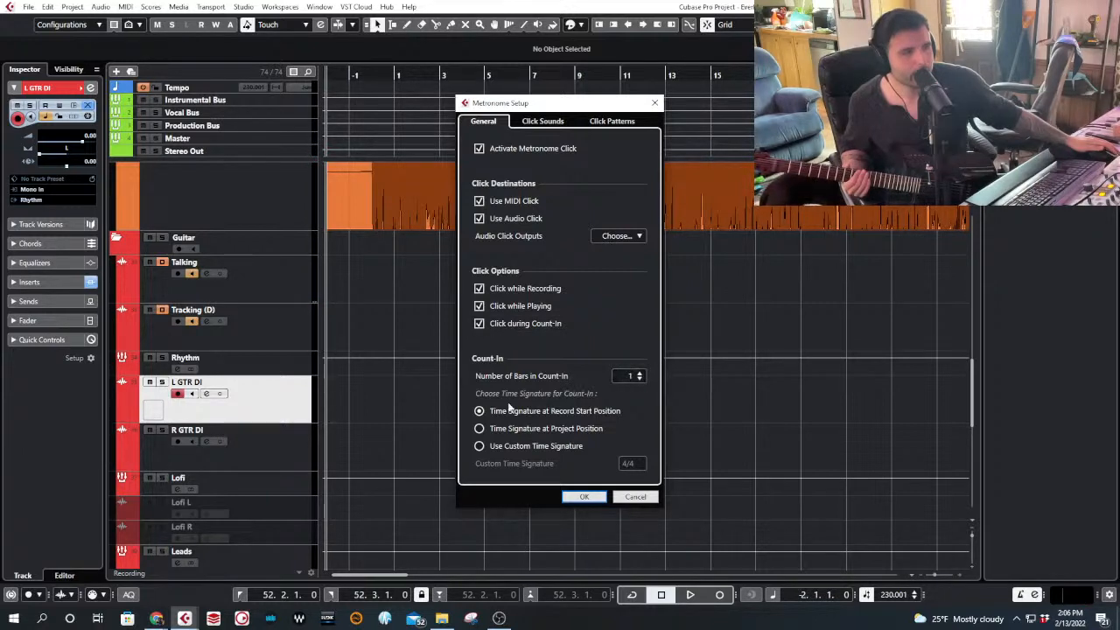
left_click(480, 324)
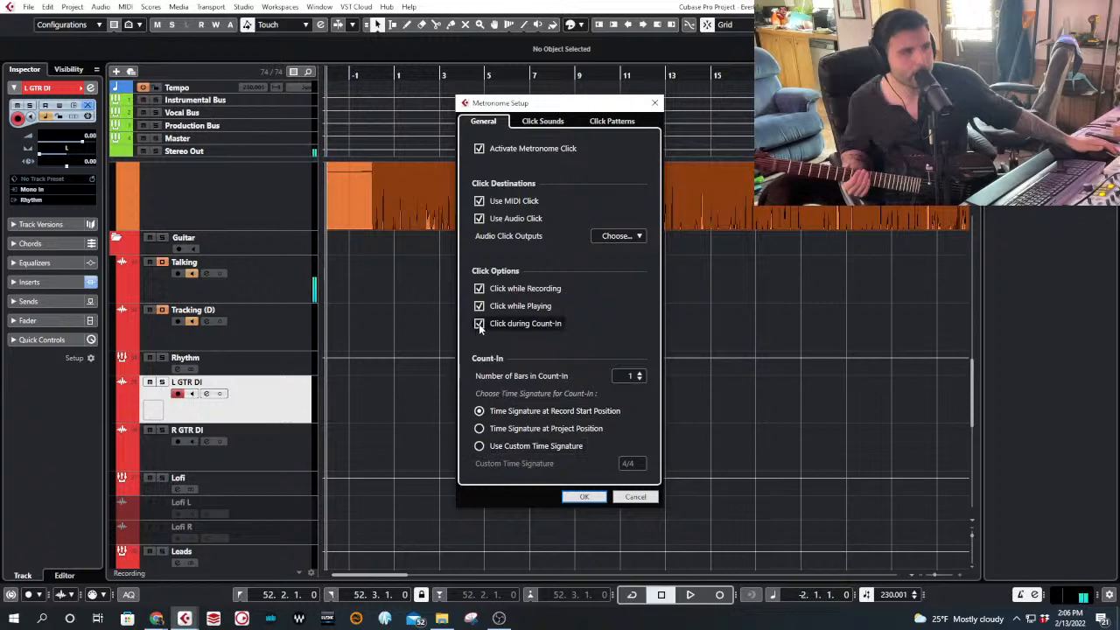
left_click(480, 324)
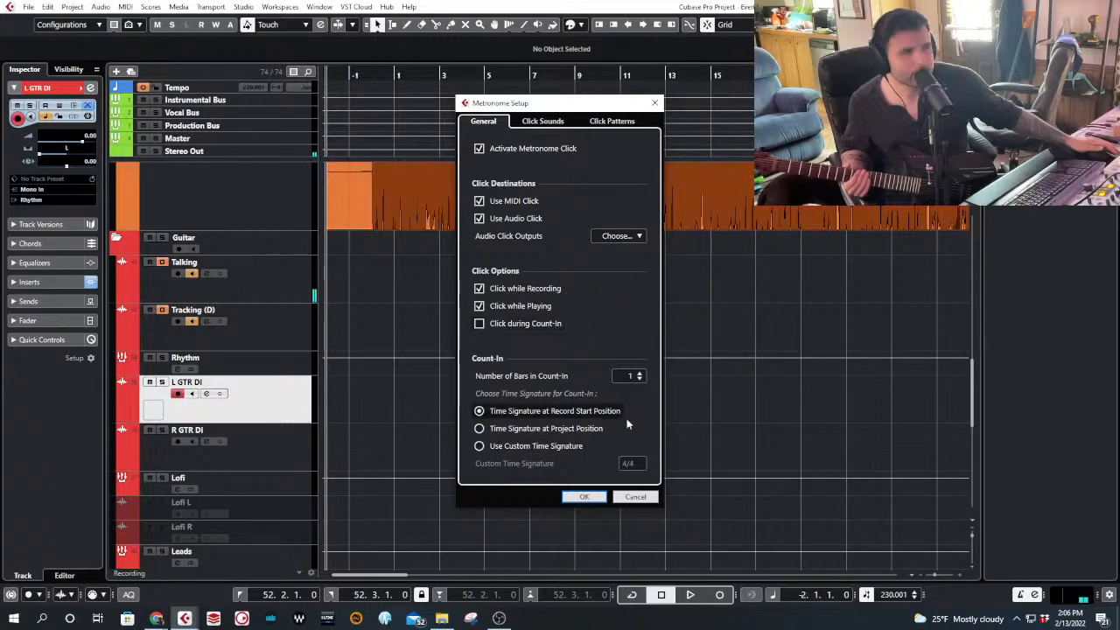
left_click(599, 497)
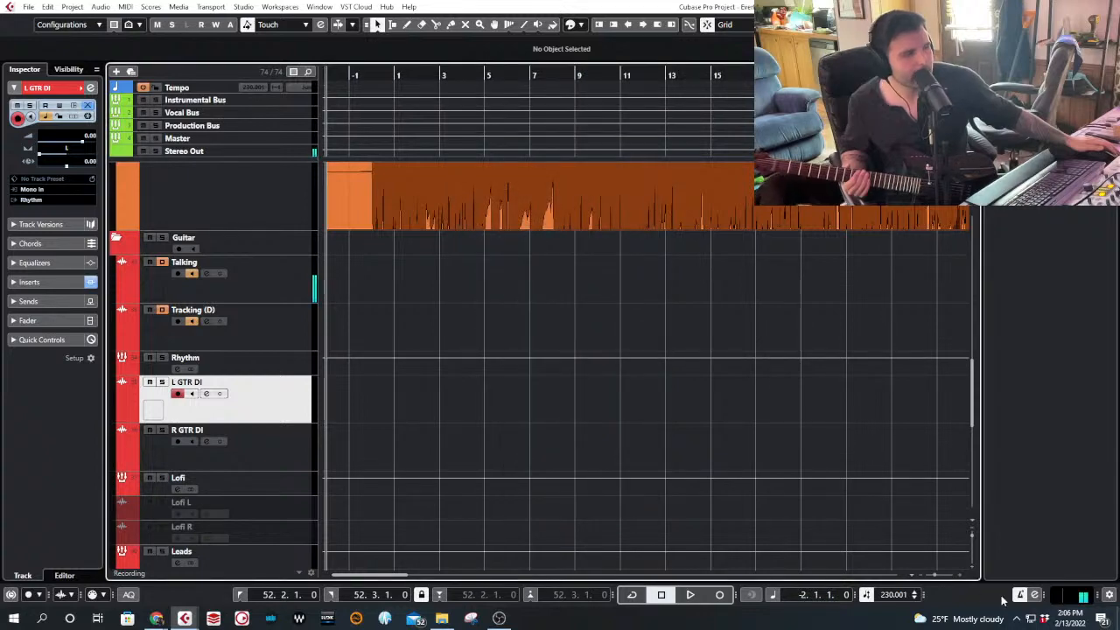
- Try recording two guitar takes on the L GTR DI track from the project start and undo each one
left_click(1034, 596)
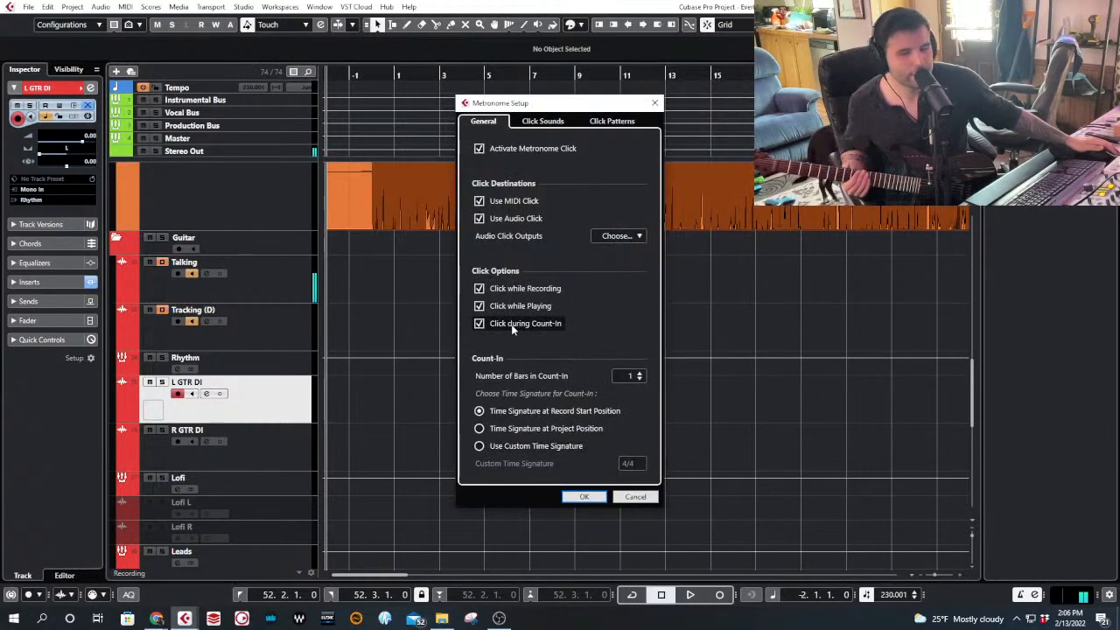
left_click(636, 497)
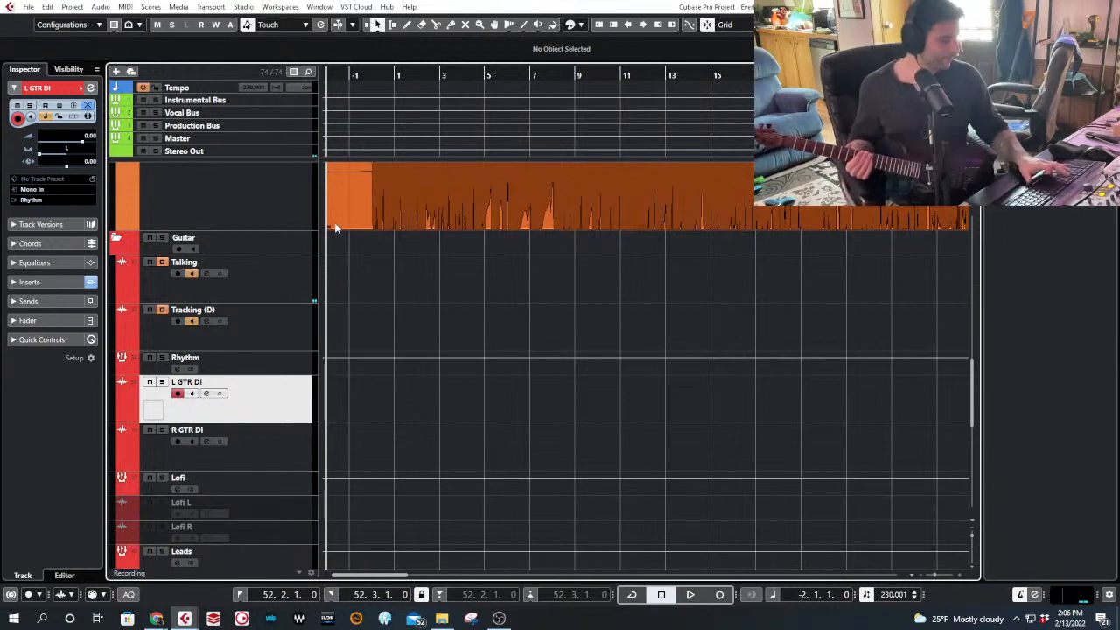
key("KP_Multiply")
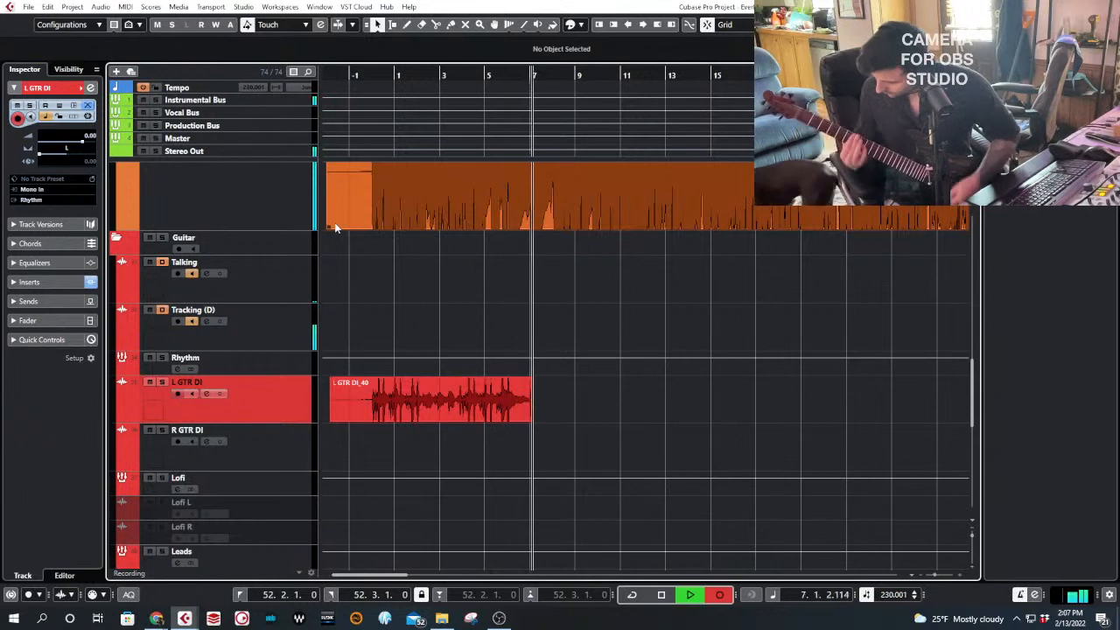
key("space")
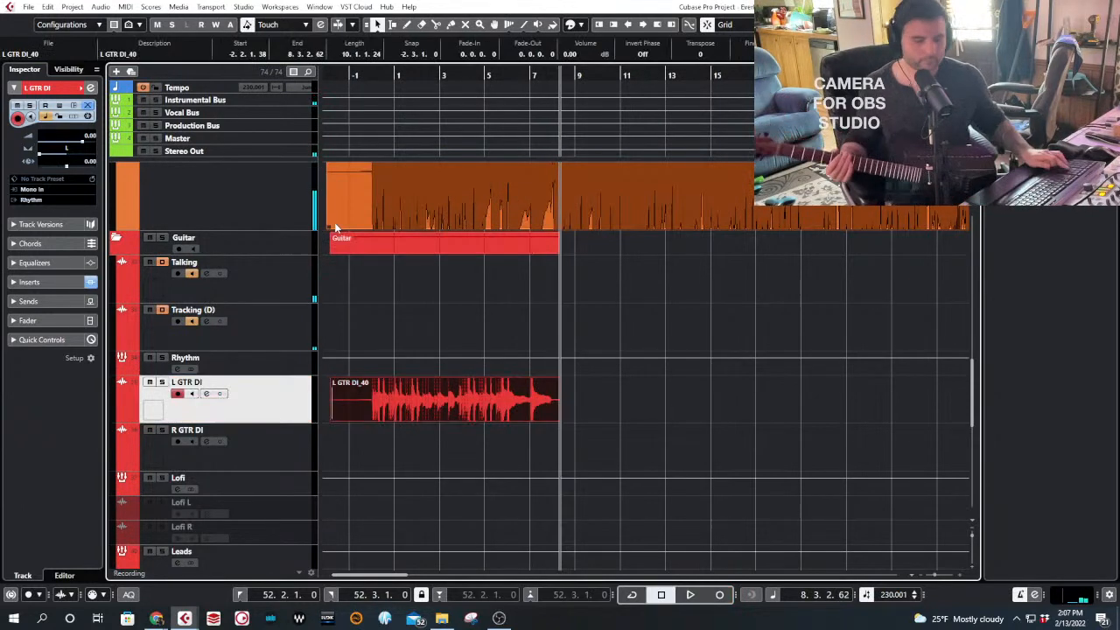
key("ctrl+z")
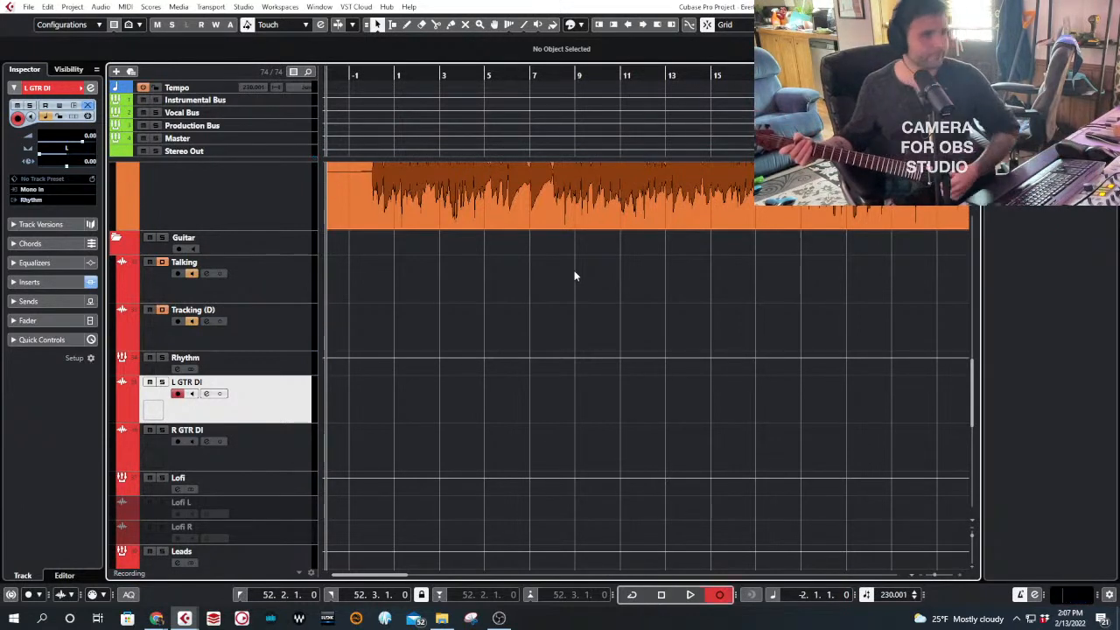
key("KP_Multiply")
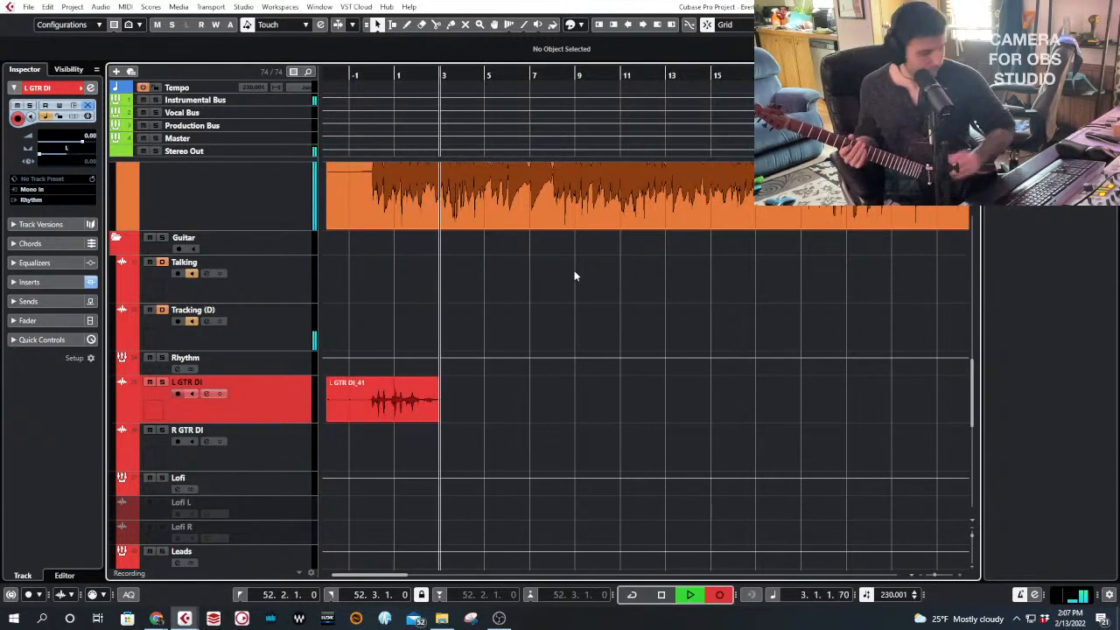
key("space")
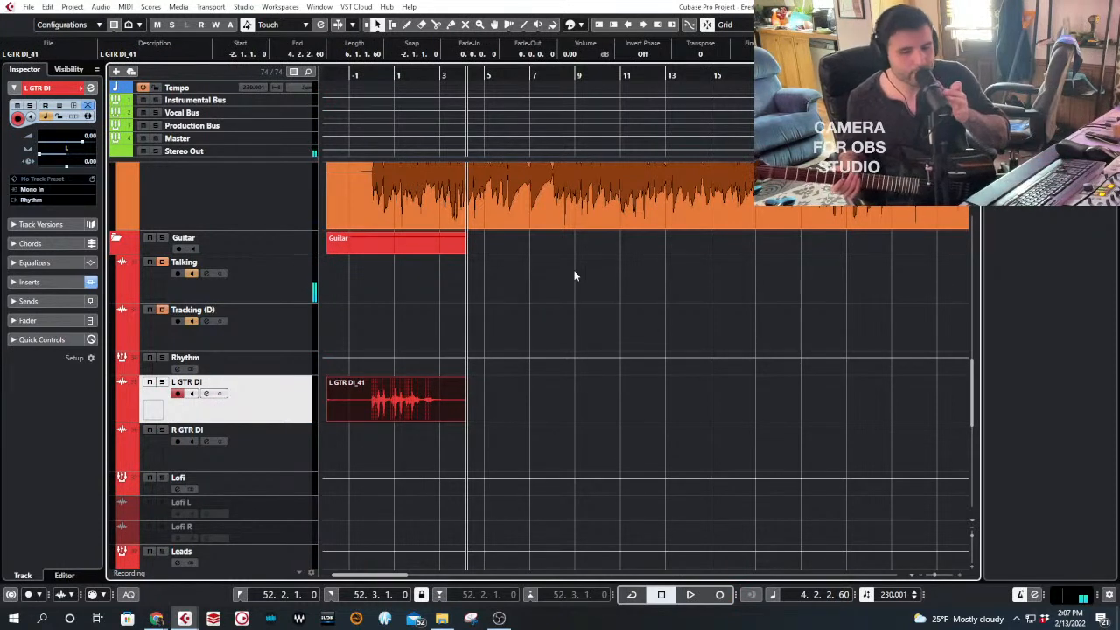
key("ctrl+z")
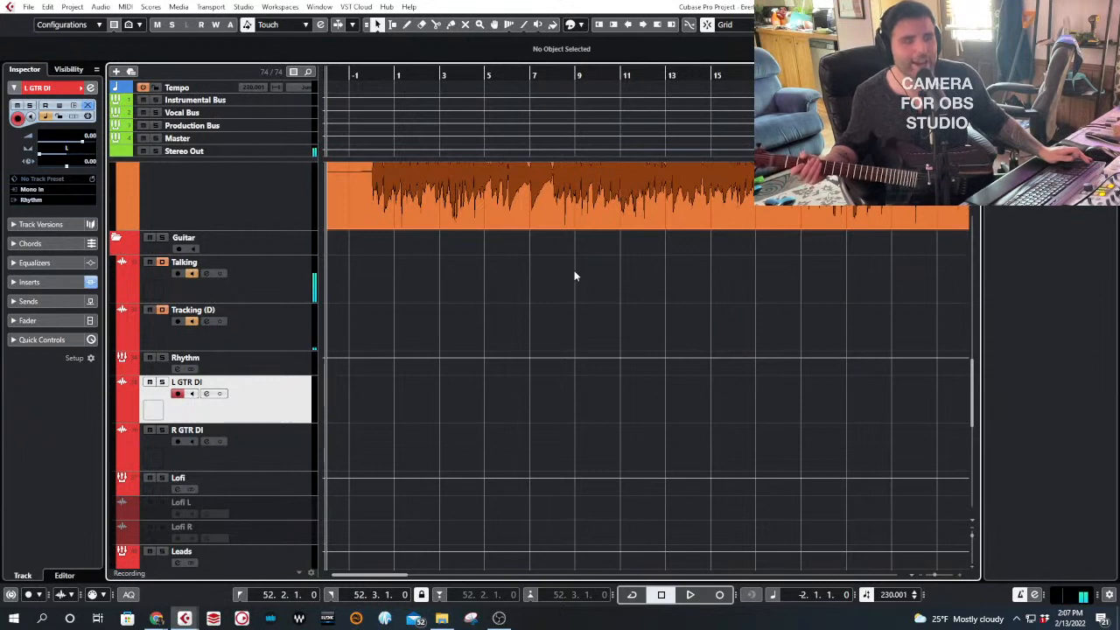
- Record a guitar take on the L GTR DI track from the project start to about bar 15 and move it to R GTR DI
key("KP_Multiply")
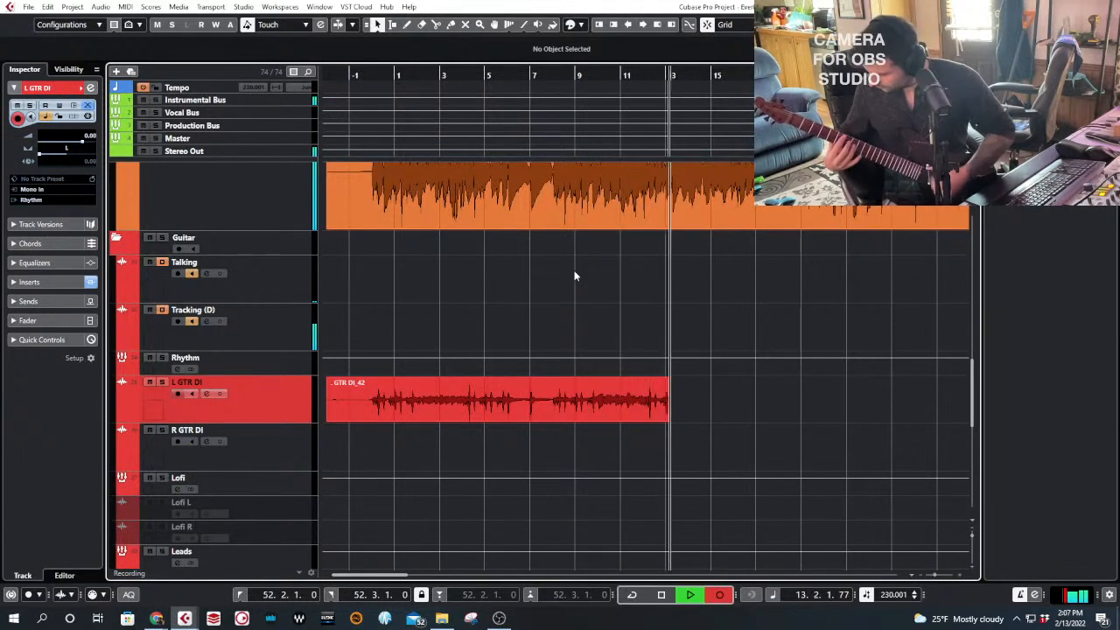
key("space")
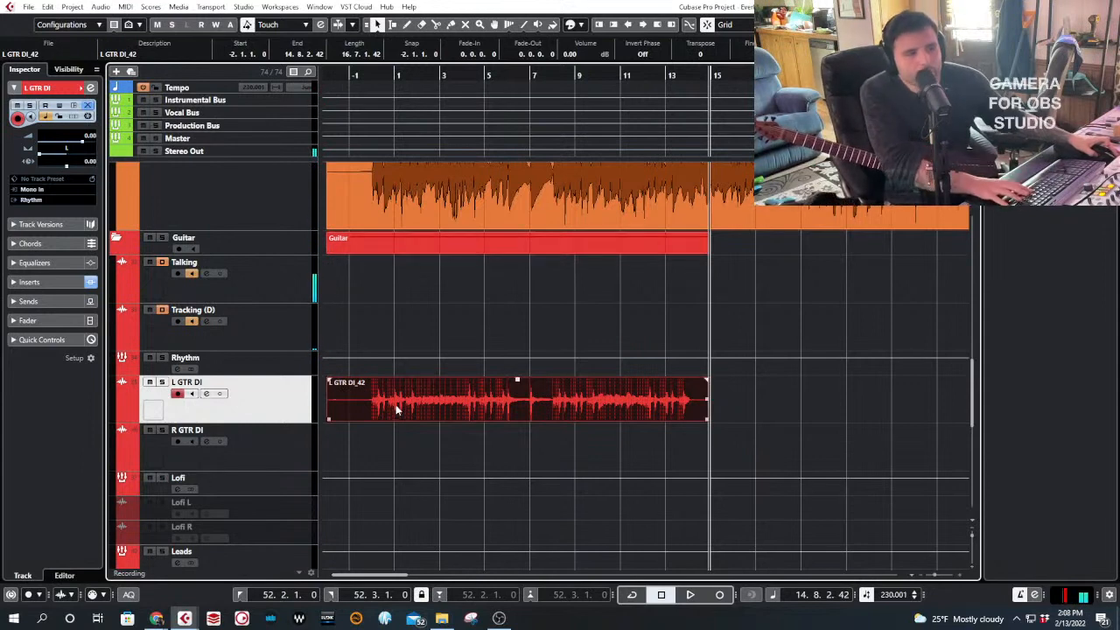
left_click_drag(396, 410, 389, 429)
- Play the take from the project start, split it at bar 2, and trim the start of the second part to bar 4
key("Home")
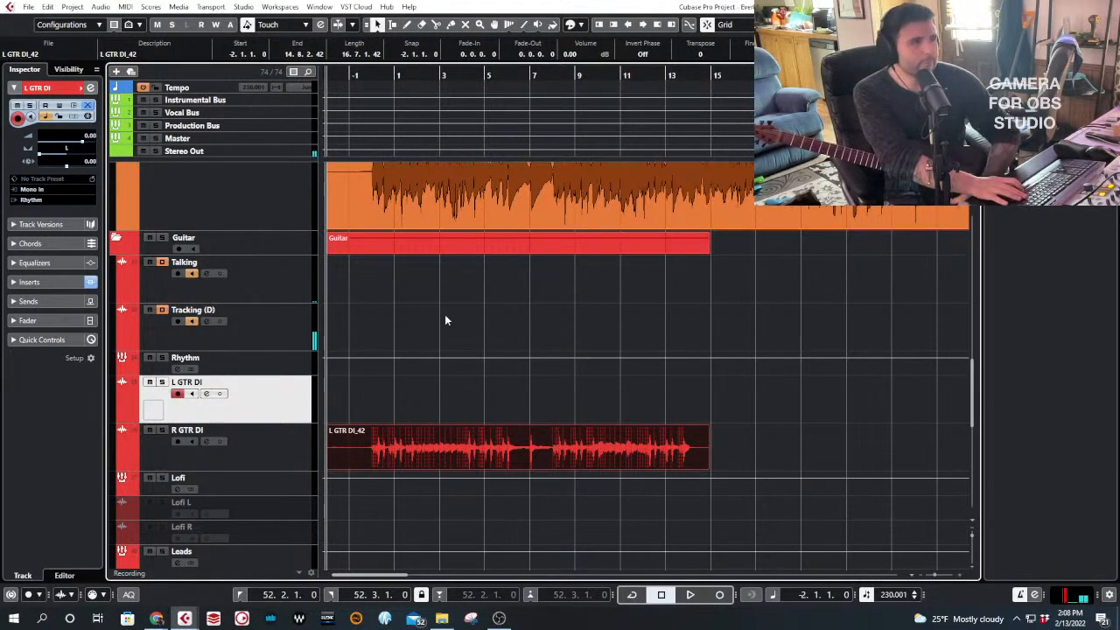
scroll(427, 467, "up", 3)
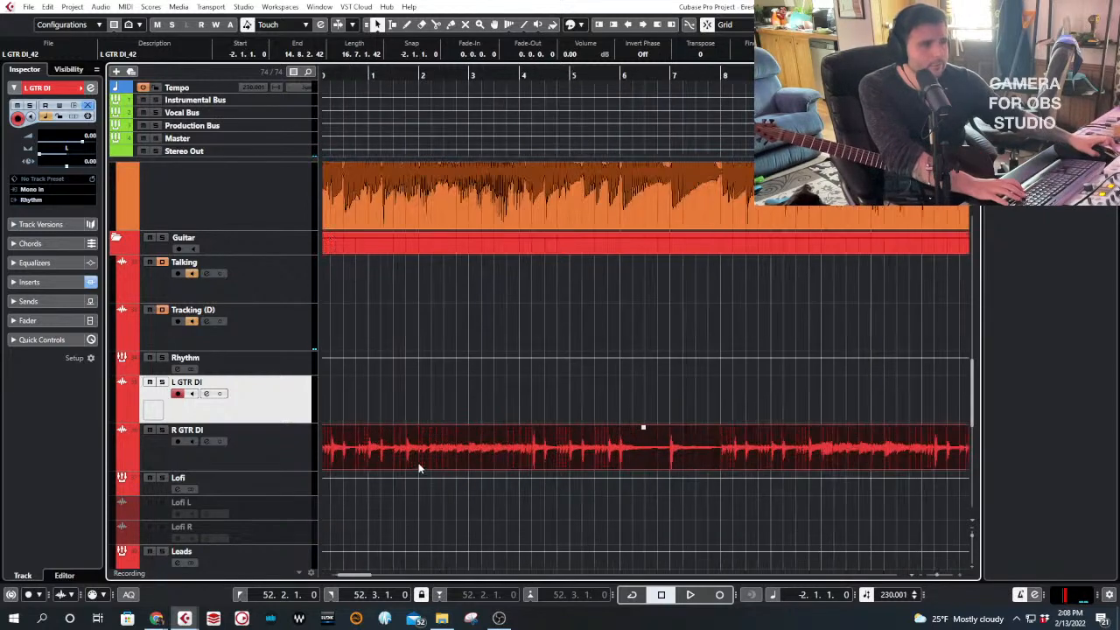
key("space")
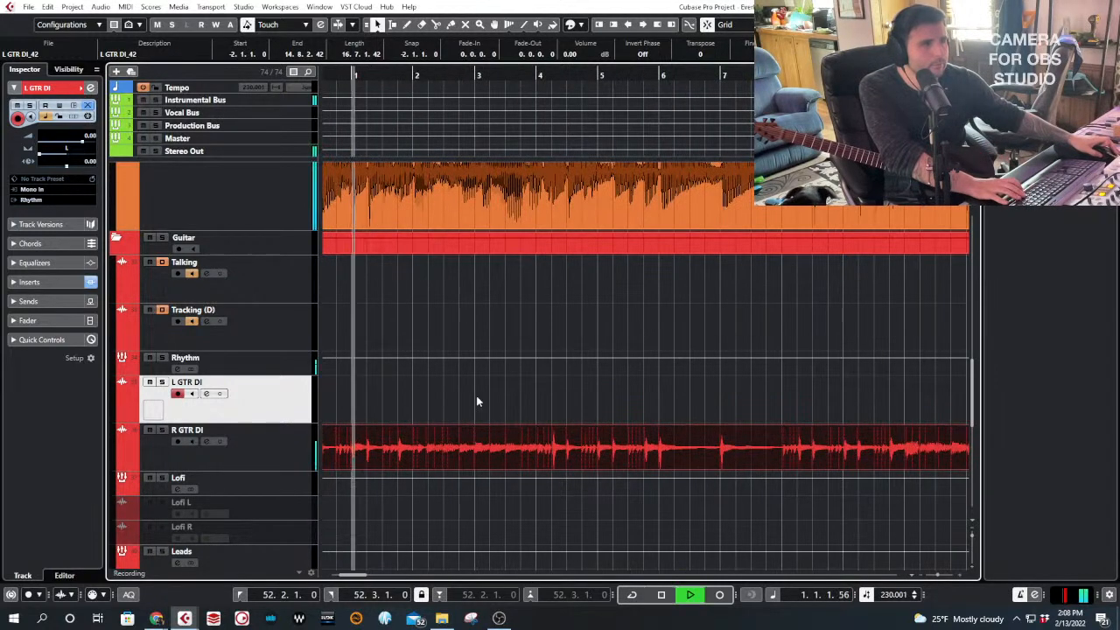
left_click(413, 450, "alt")
left_click_drag(415, 467, 537, 470)
scroll(723, 488, "right", 2)
- Split the R GTR DI take at bar 10 and trim the start of its last part to bar 12
key("space")
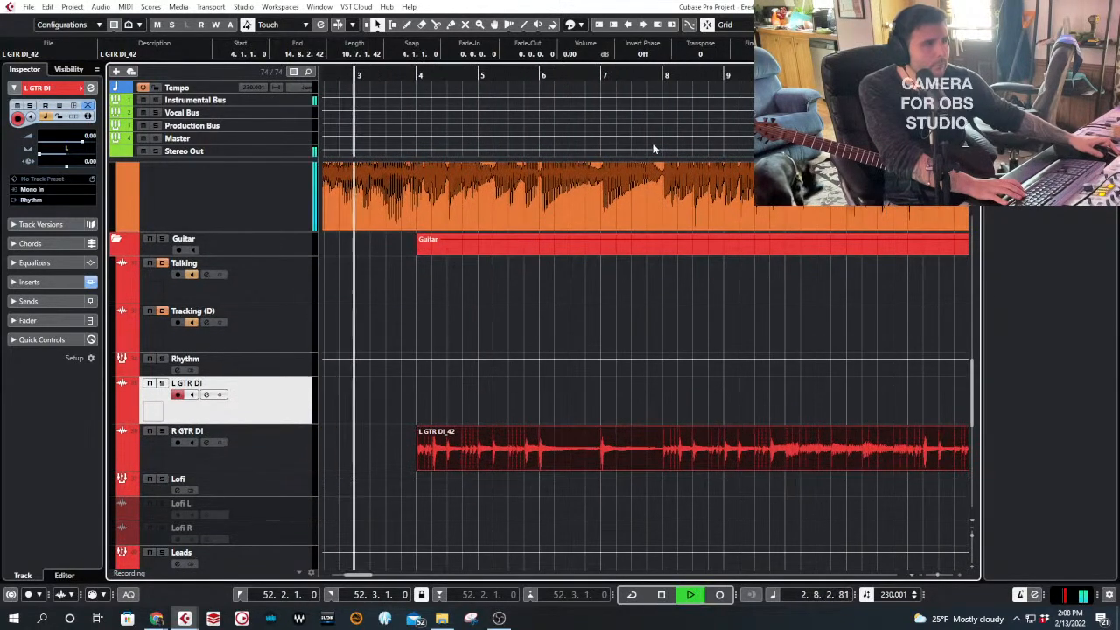
left_click(644, 79)
scroll(697, 476, "right", 3)
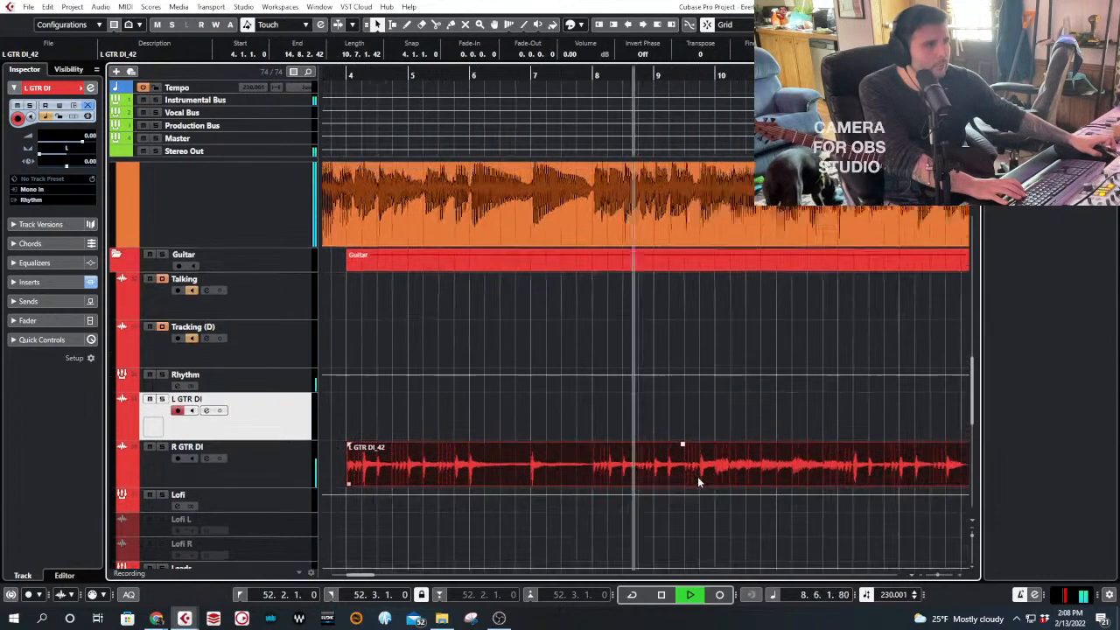
key("space")
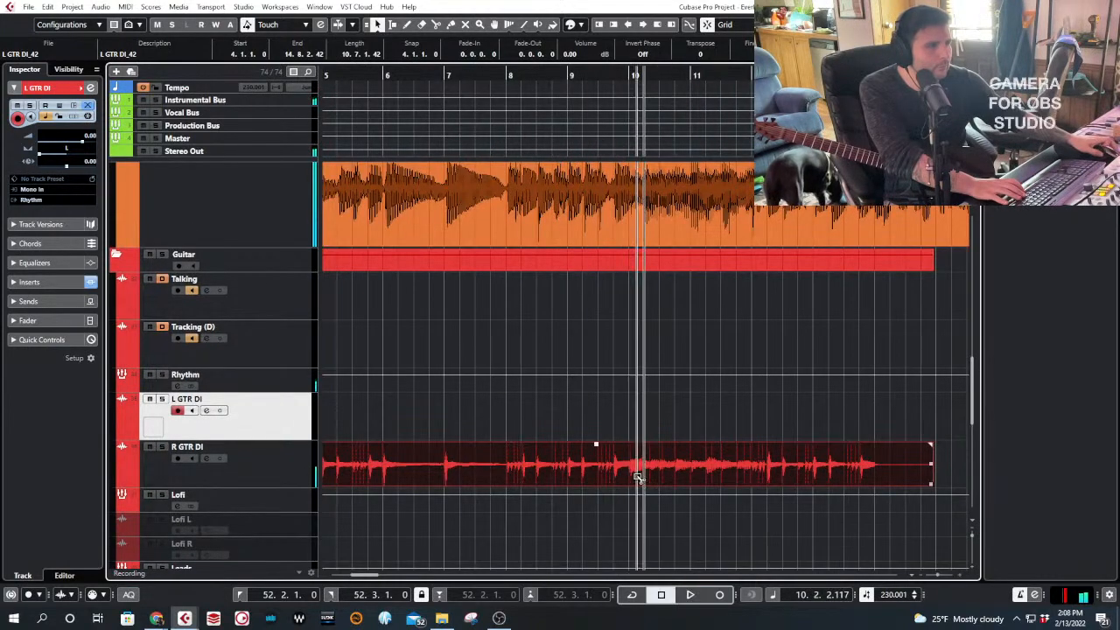
left_click(637, 477)
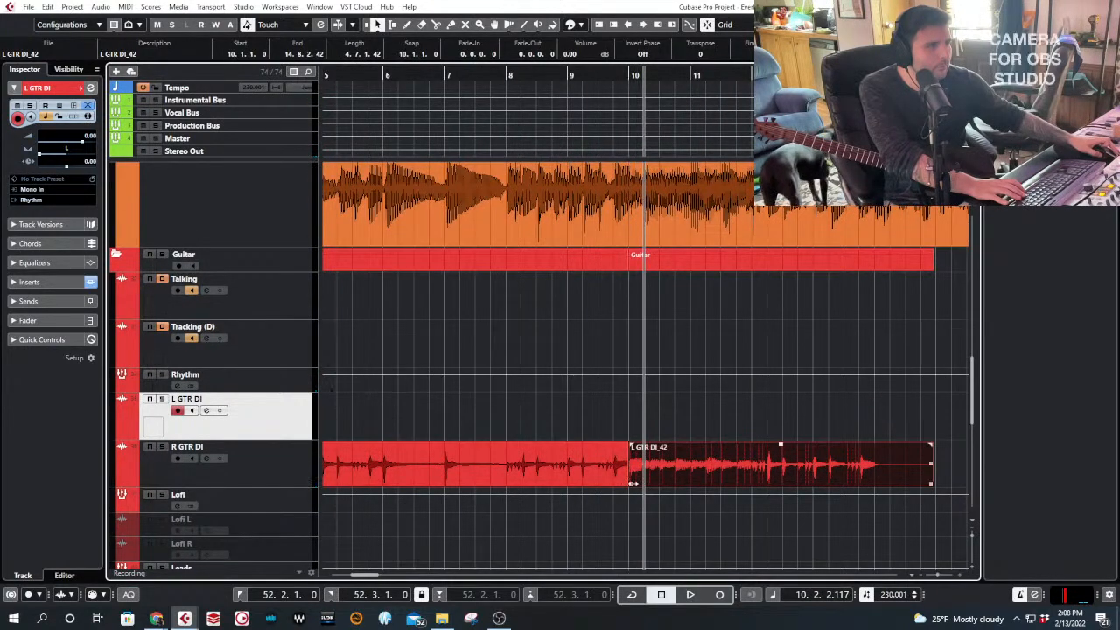
left_click_drag(631, 482, 753, 478)
scroll(690, 463, "down", 3)
scroll(700, 428, "left", 2)
scroll(742, 410, "down", 4)
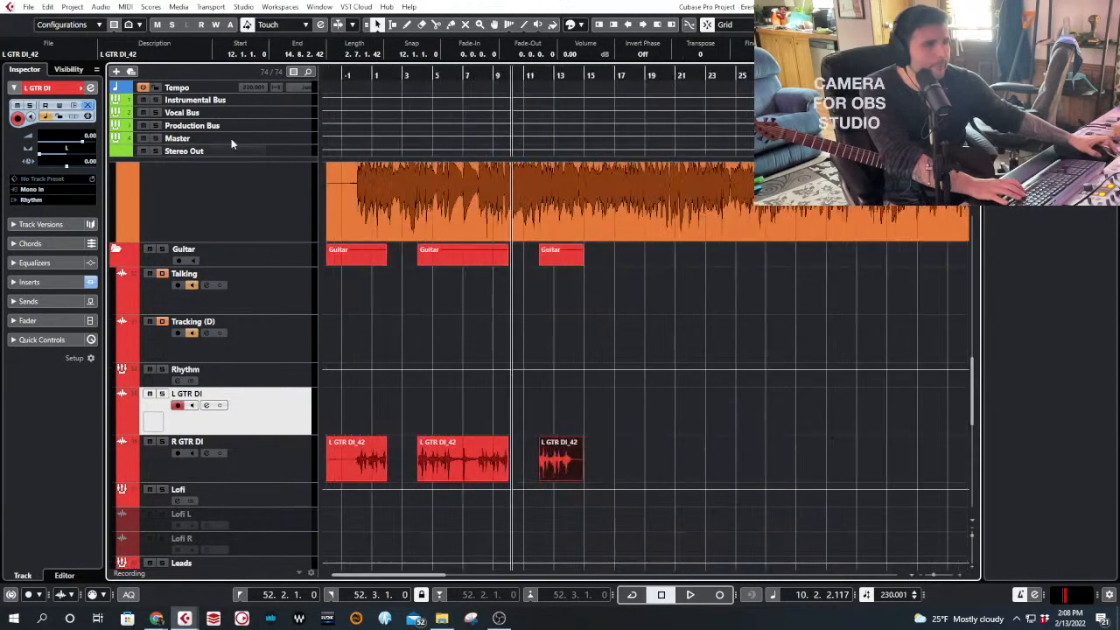
- Try recording a second guitar take on the L GTR DI track from the project start and discard it
left_click(336, 75)
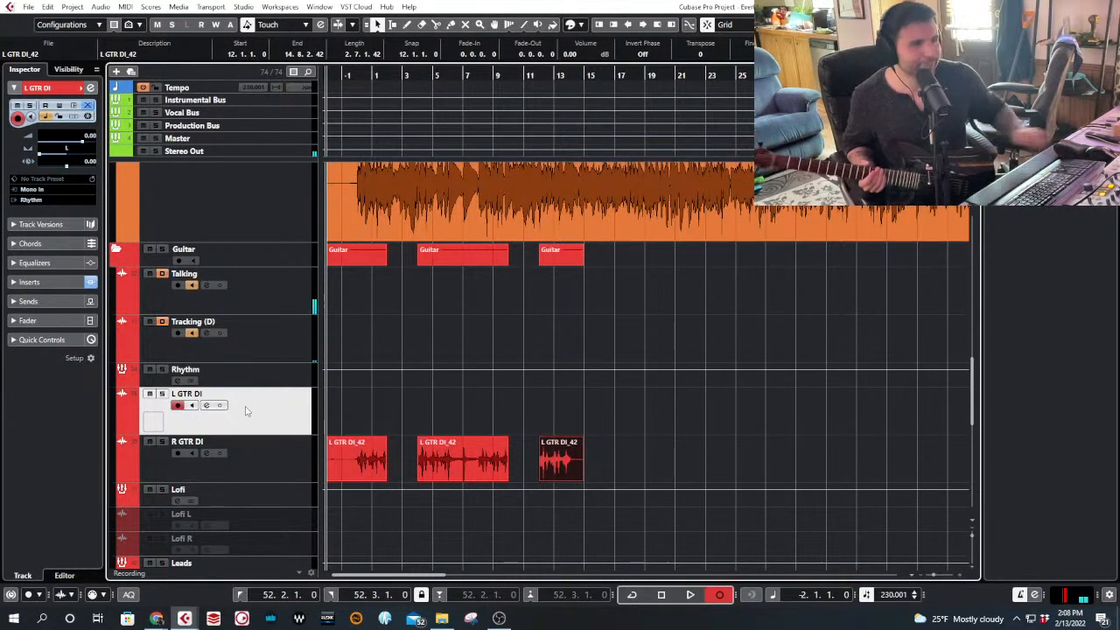
key("KP_Multiply")
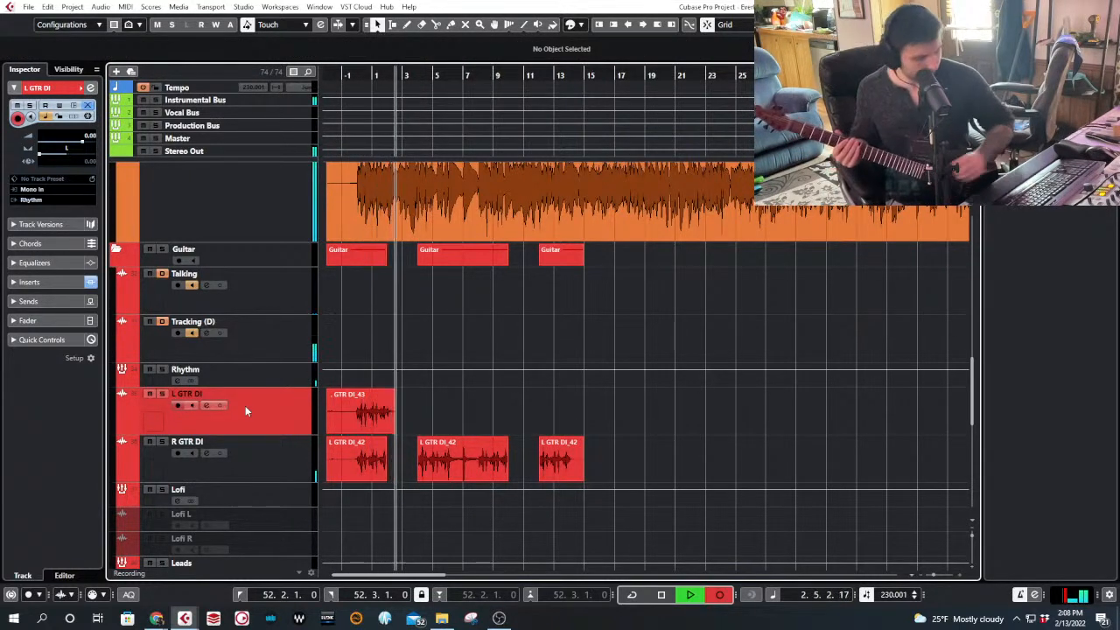
key("space")
key("Delete")
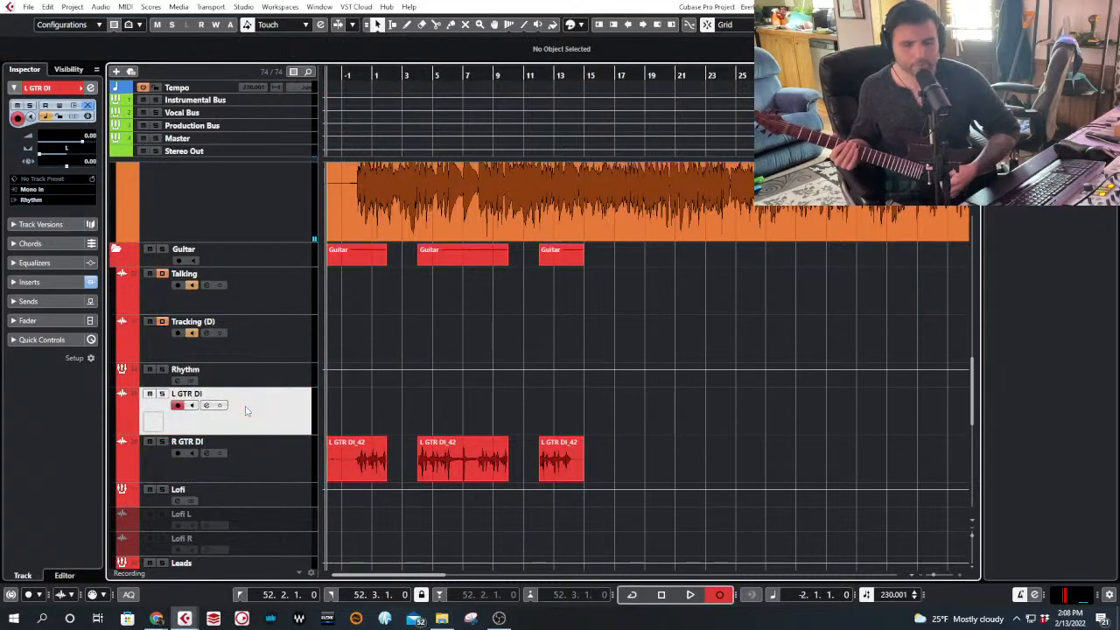
- Record the second guitar take on the L GTR DI track from the project start to about bar 15
key("KP_Multiply")
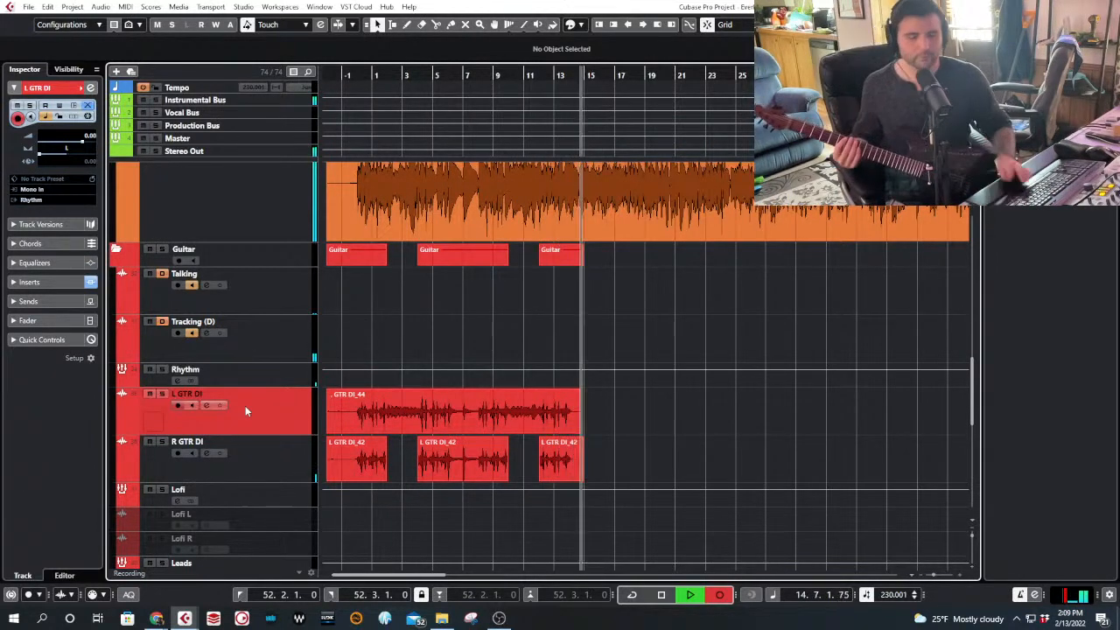
key("space")
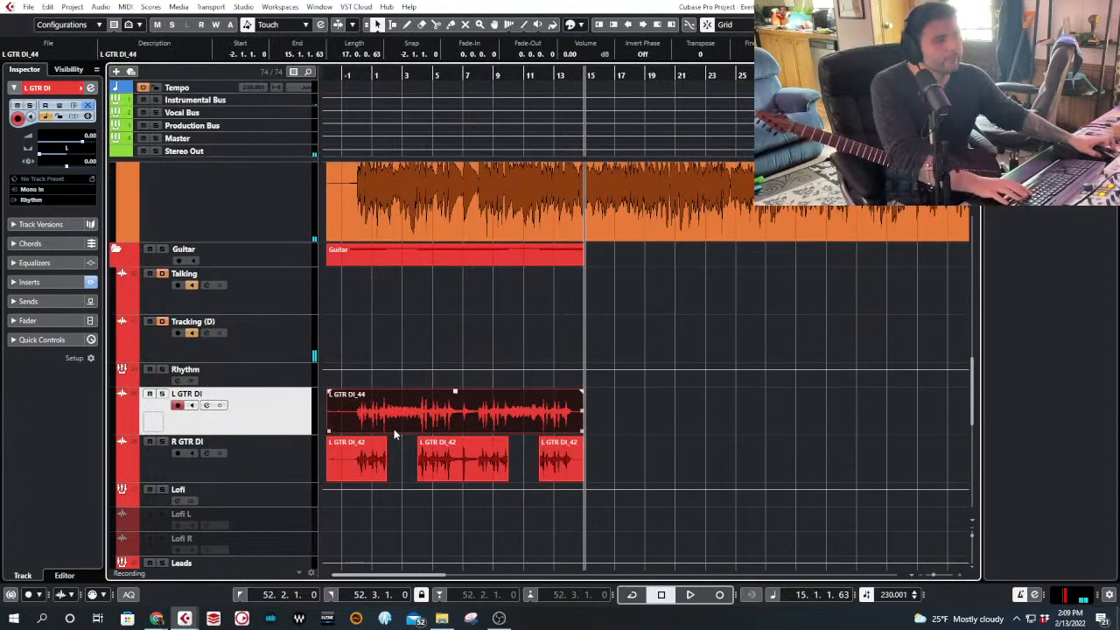
- Split the L GTR DI take at bars 2 and 10, trimming the following parts to start at bars 4 and 12
scroll(394, 435, "up", 3)
left_click(371, 425)
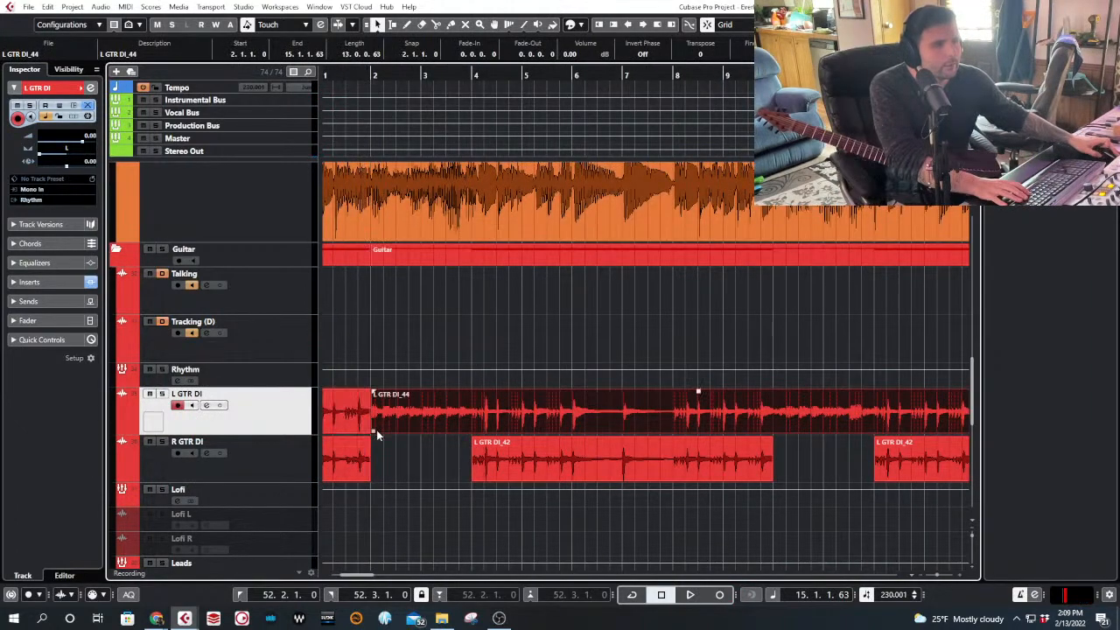
left_click_drag(394, 435, 476, 443)
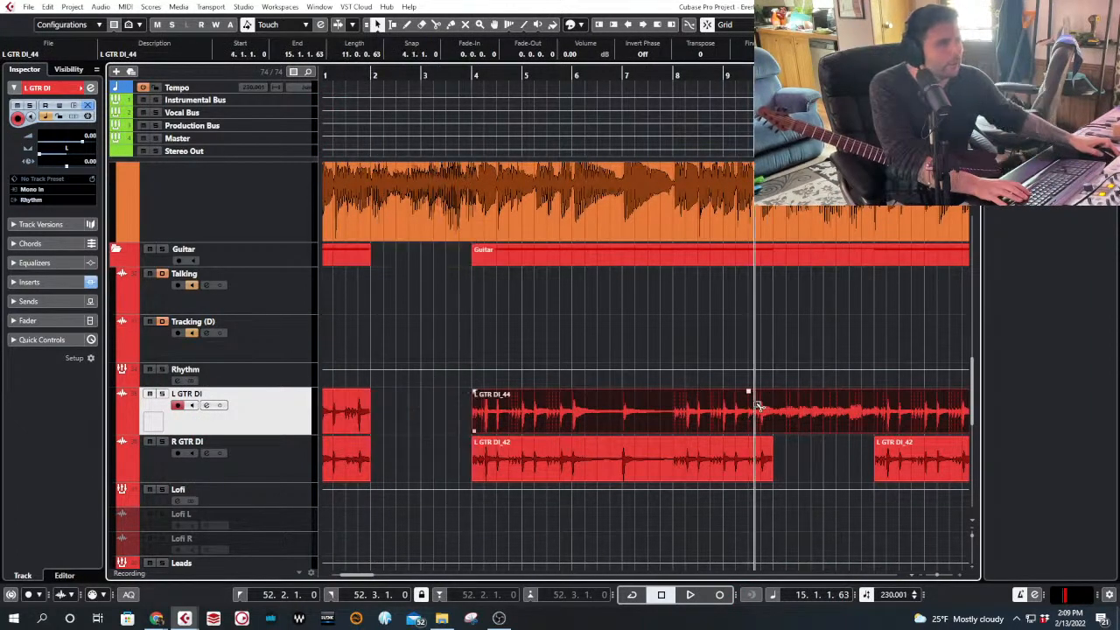
left_click(777, 420)
left_click_drag(775, 431, 626, 424)
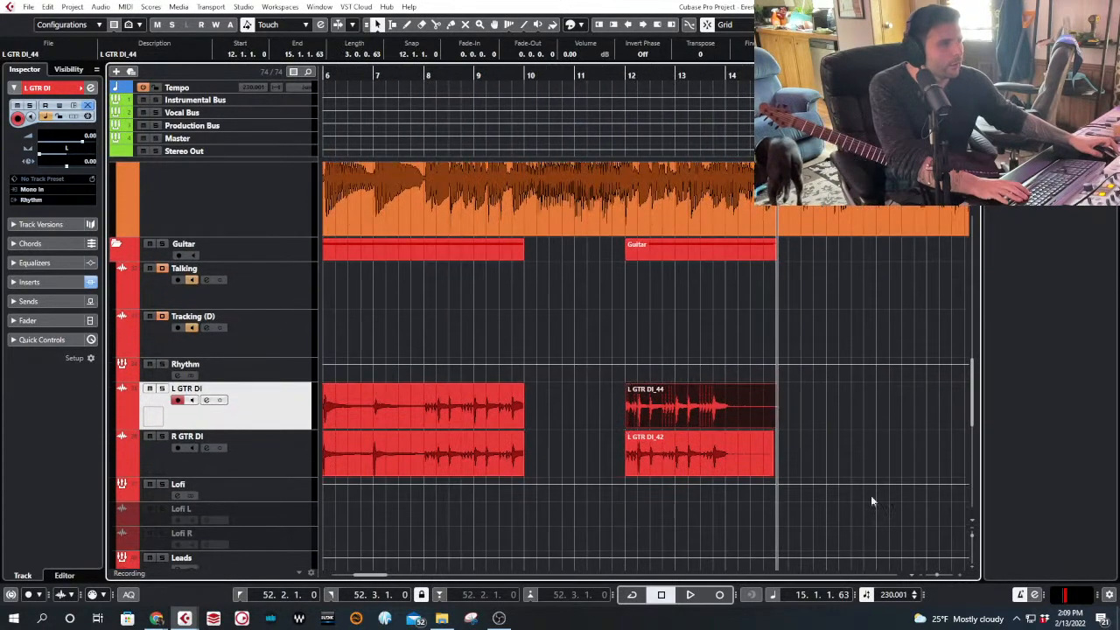
- Split the last clips on both L GTR DI and R GTR DI at bar 14 and delete their tails
left_click_drag(836, 468, 707, 412)
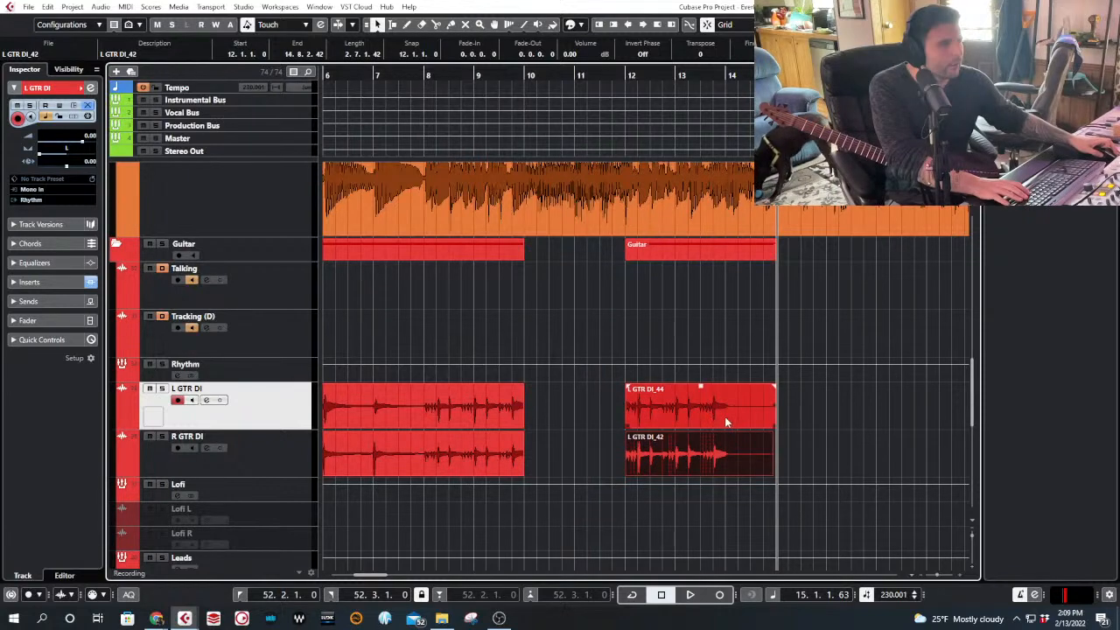
left_click(725, 417, "alt")
key("Delete")
scroll(610, 412, "down", 6)
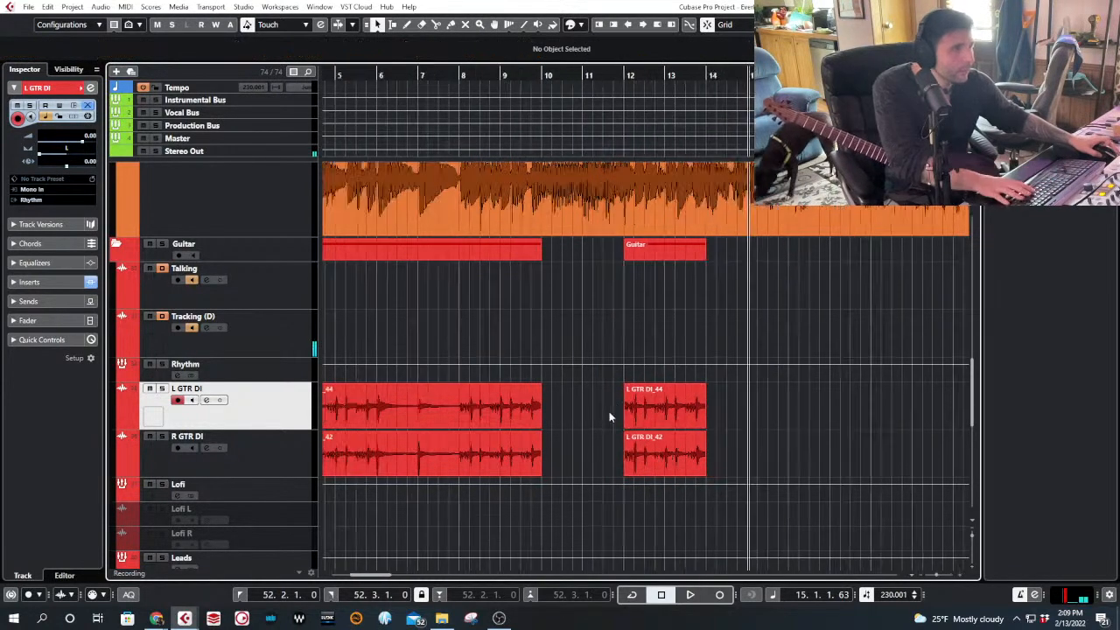
- Place the playhead just after bar 0 and select the Tracking (D) track for recording
left_click_drag(354, 75, 361, 167)
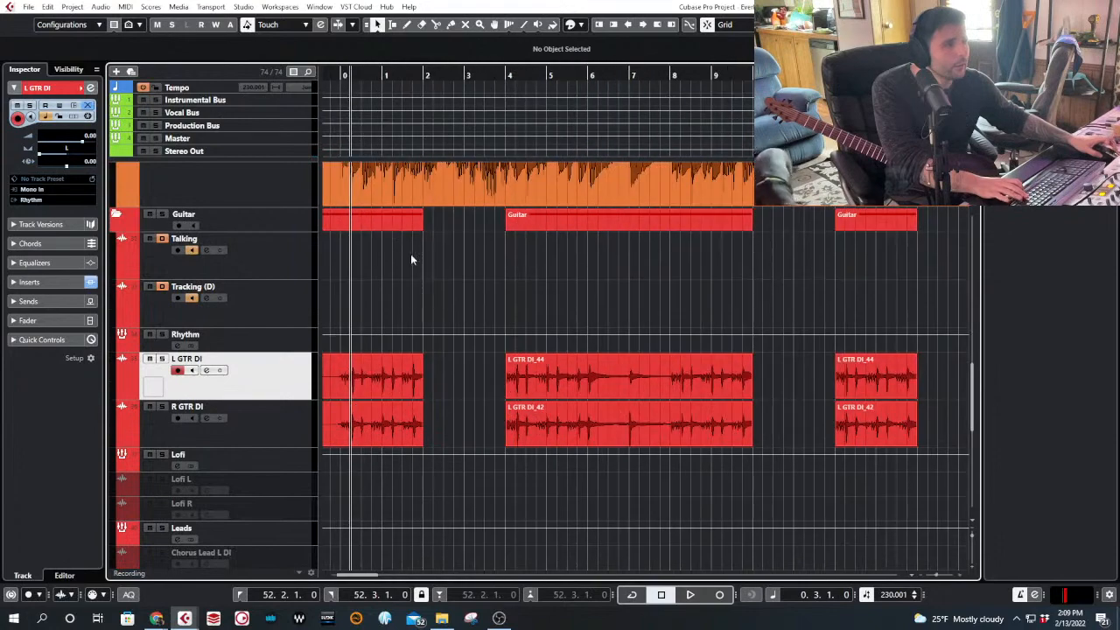
left_click_drag(450, 323, 520, 316)
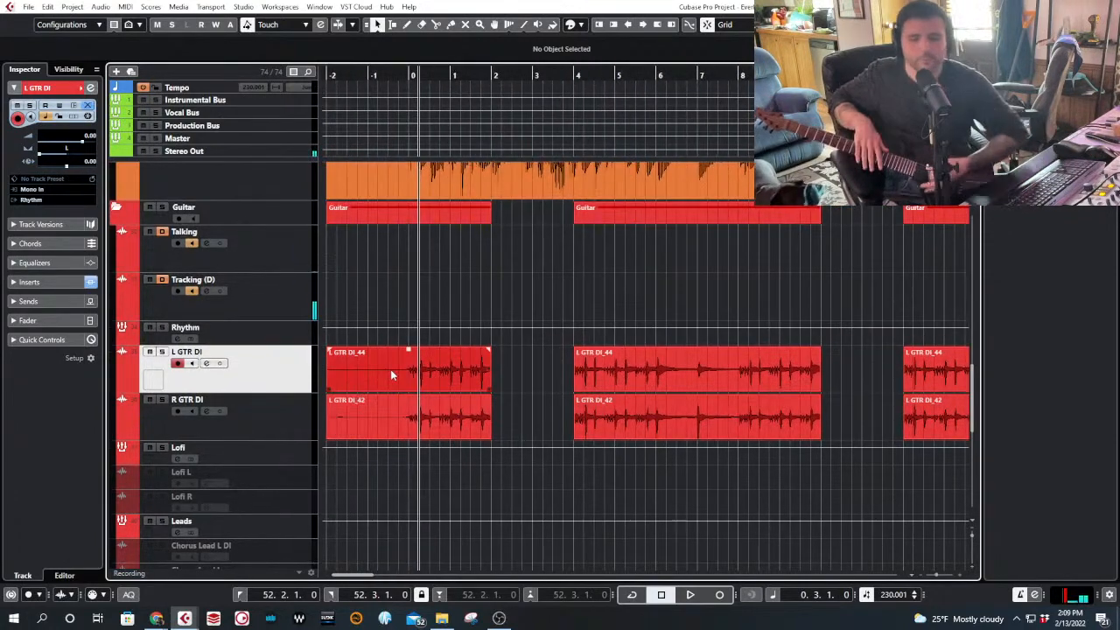
left_click(267, 259)
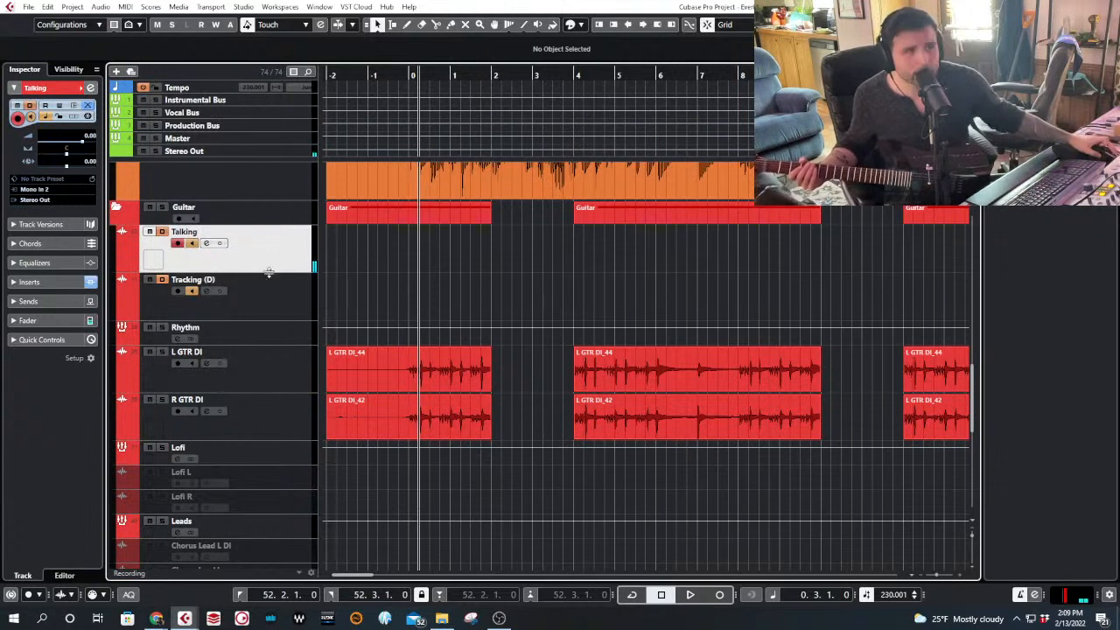
left_click(272, 292)
- Try recording a guitar part on the Tracking (D) track from just after bar 0 and delete the clip
key("KP_Subtract")
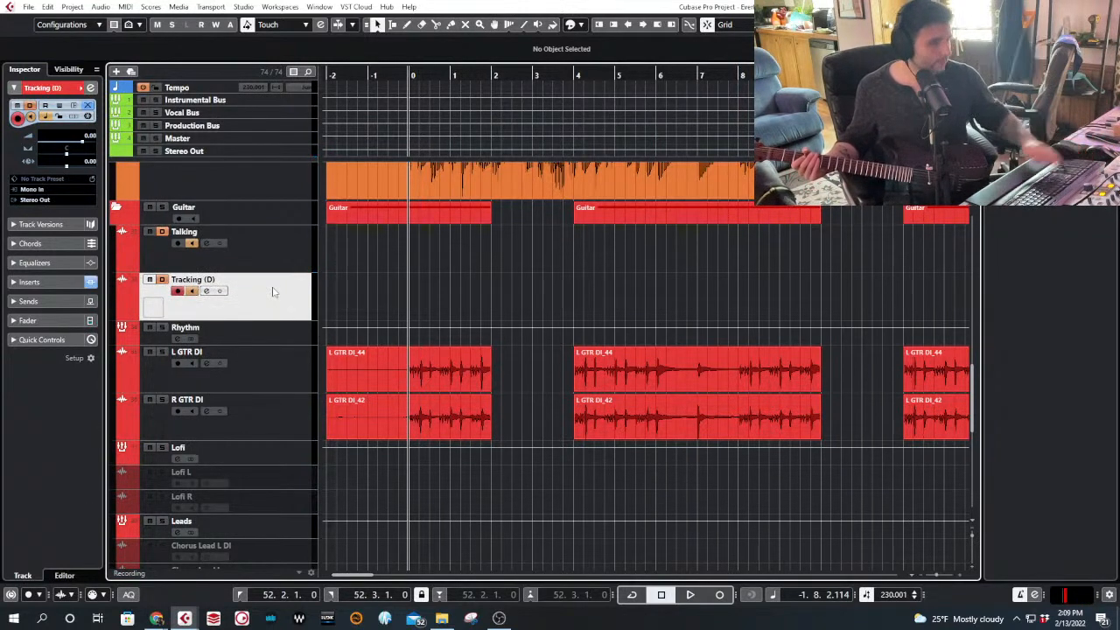
key("KP_Multiply")
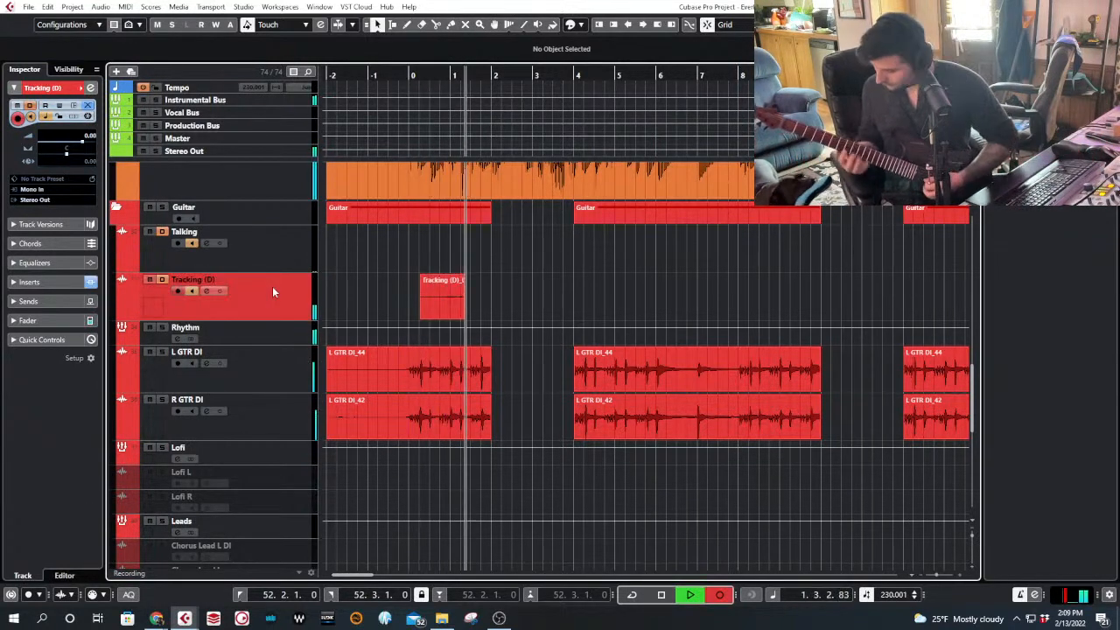
key("KP_0")
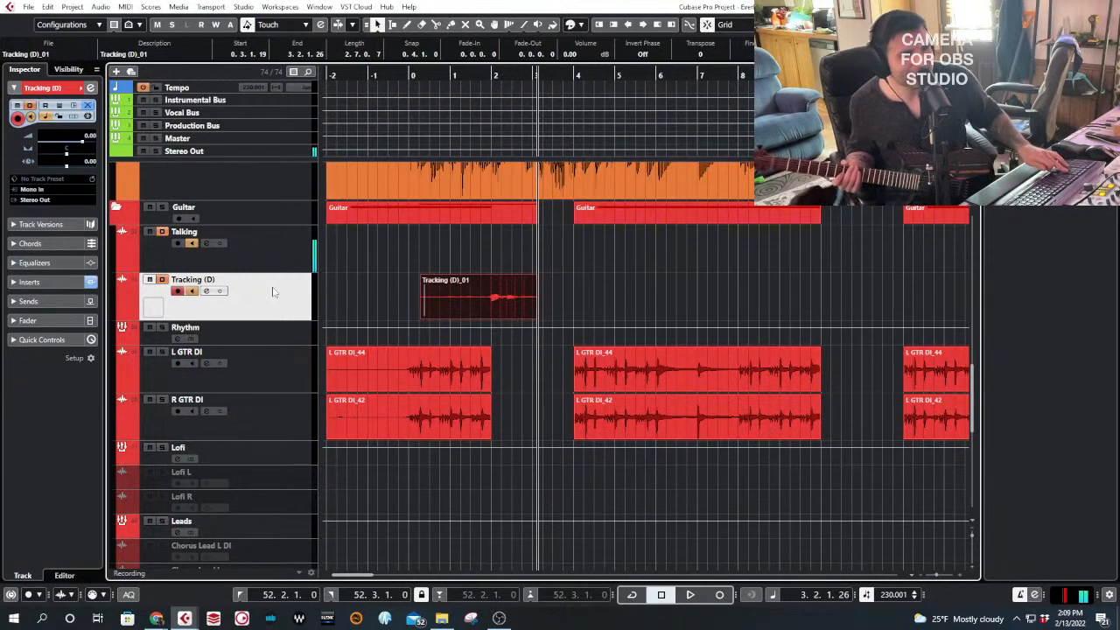
key("Delete")
- Try recording guitar takes on the Tracking (D) track from bar -1 and discard each one
key("KP_Multiply")
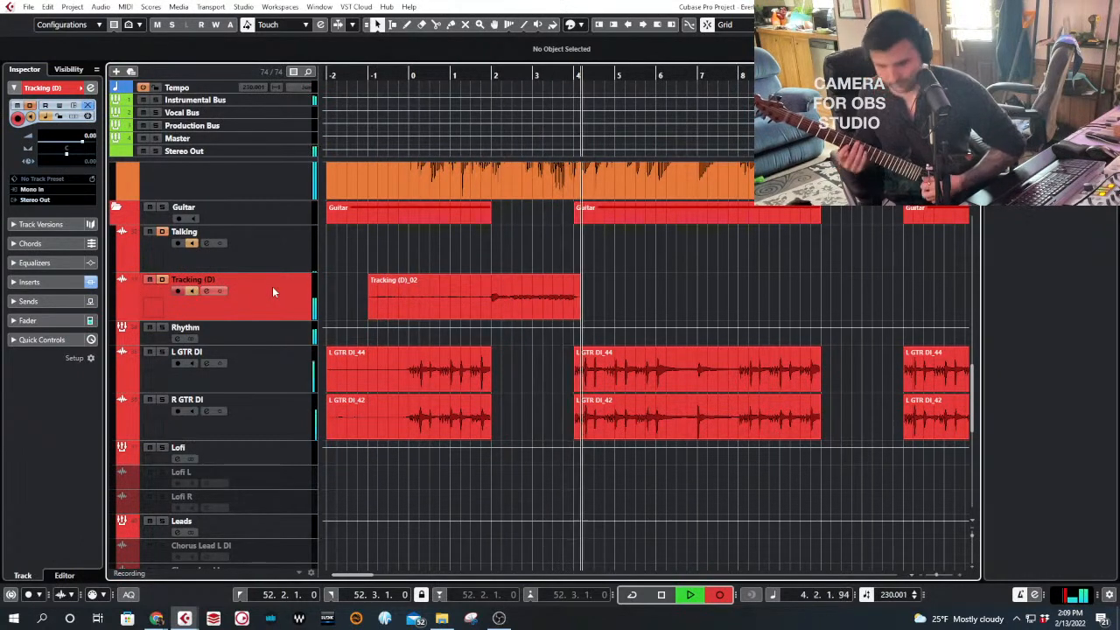
key("space")
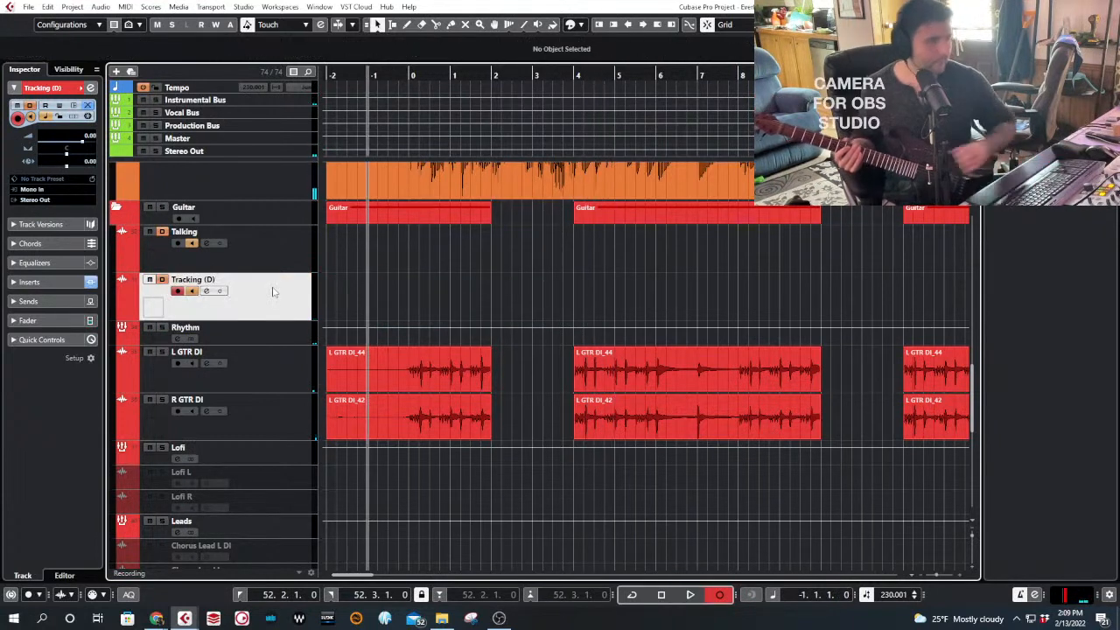
key("KP_Multiply")
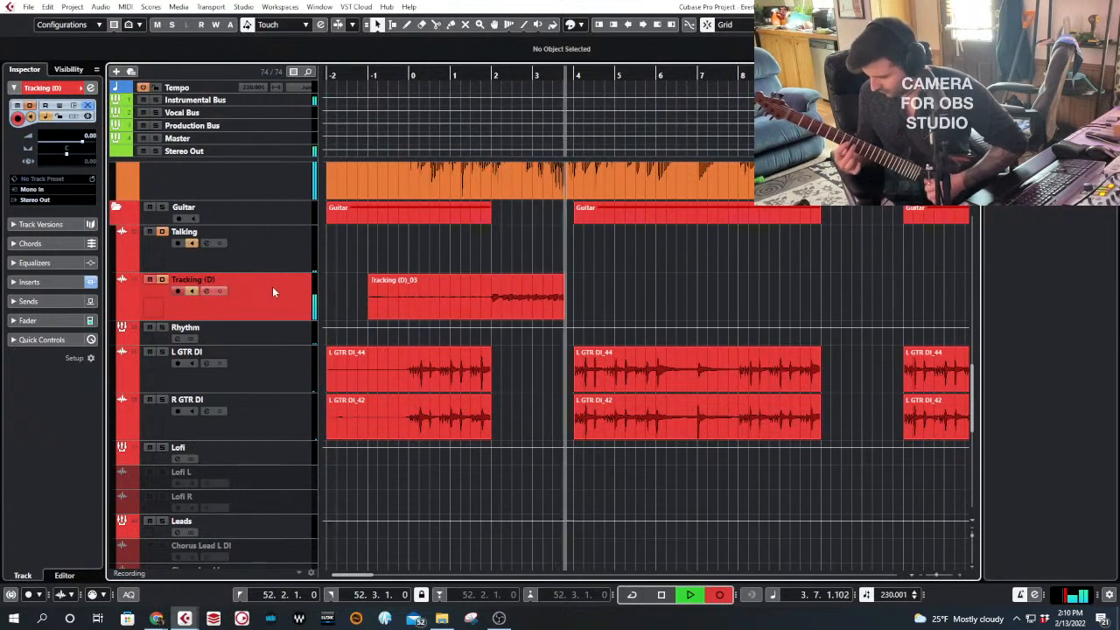
key("space")
key("Delete")
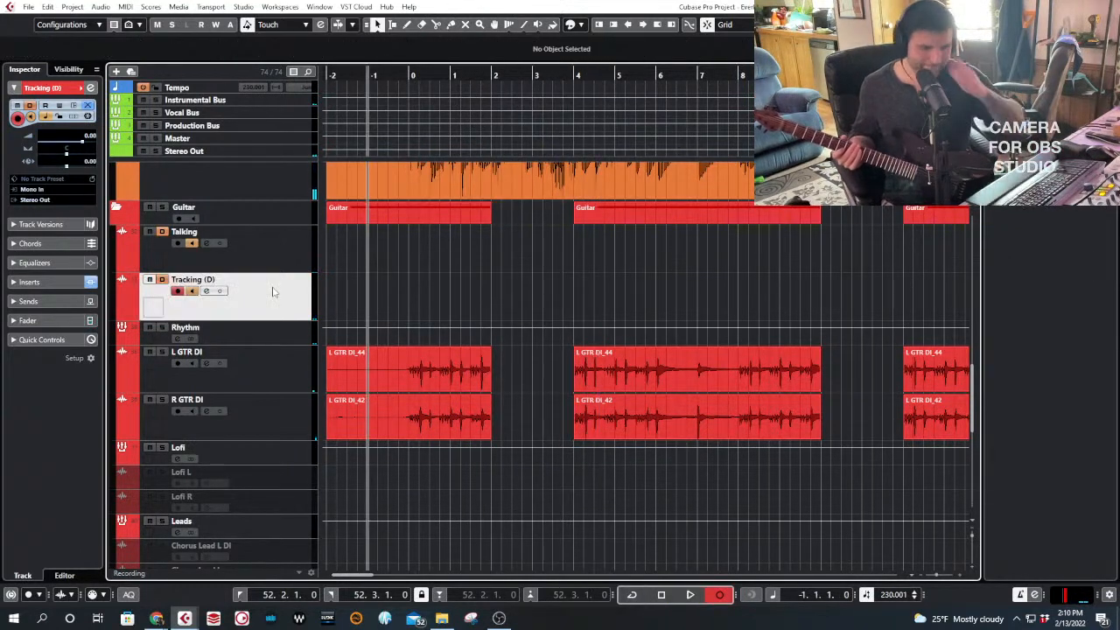
key("KP_Multiply")
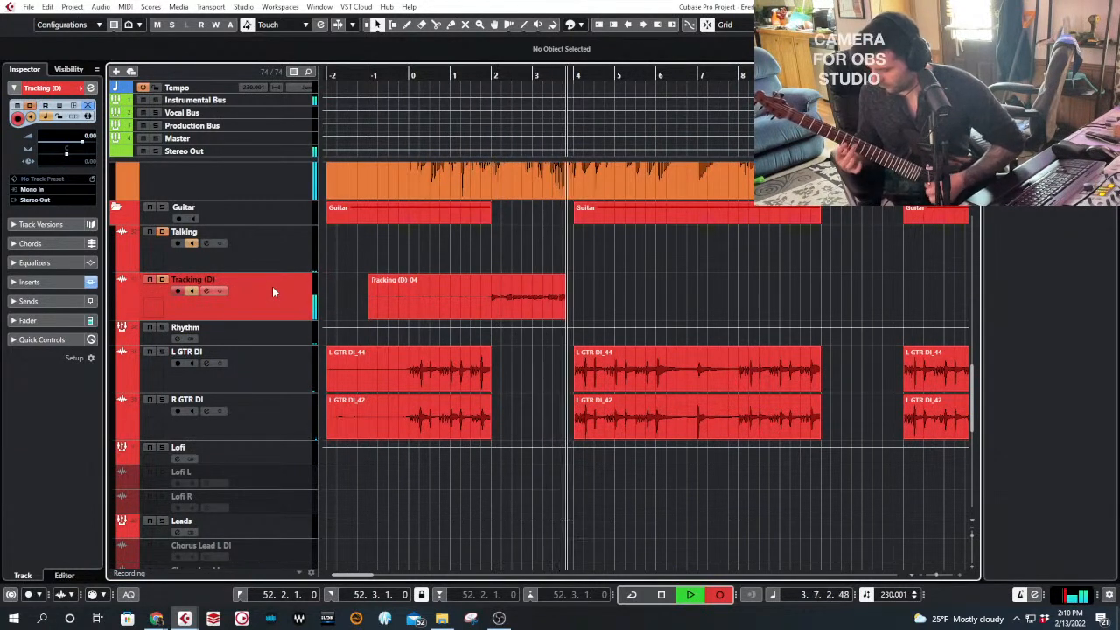
key("space")
key("ctrl+z")
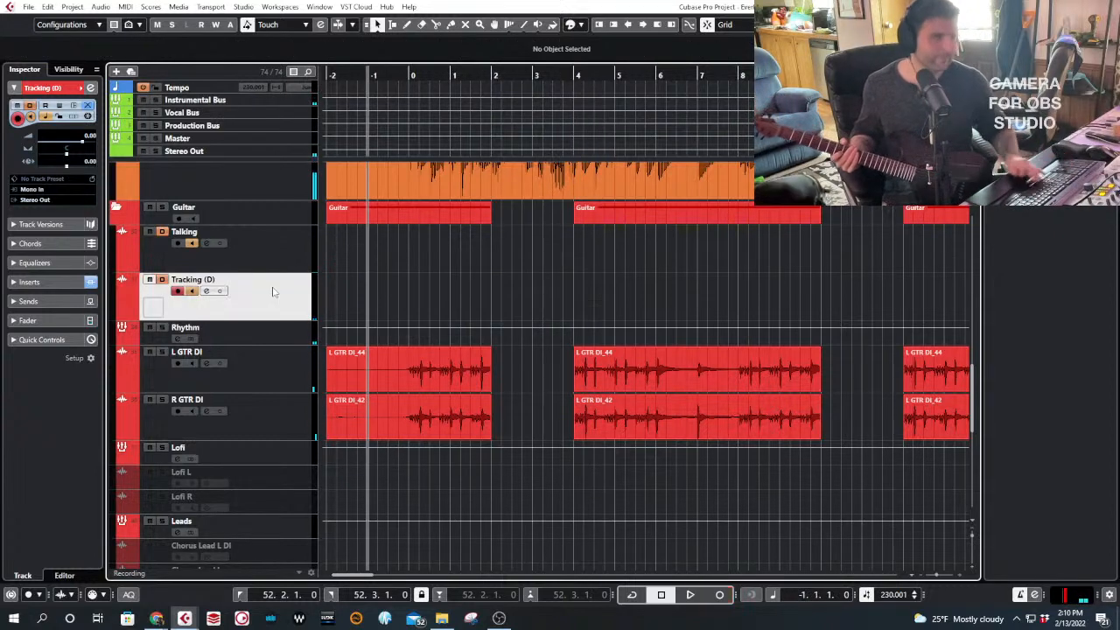
- Move the playhead to bar 1 and record a guitar take on the Tracking (D) track until past bar 4
key("space")
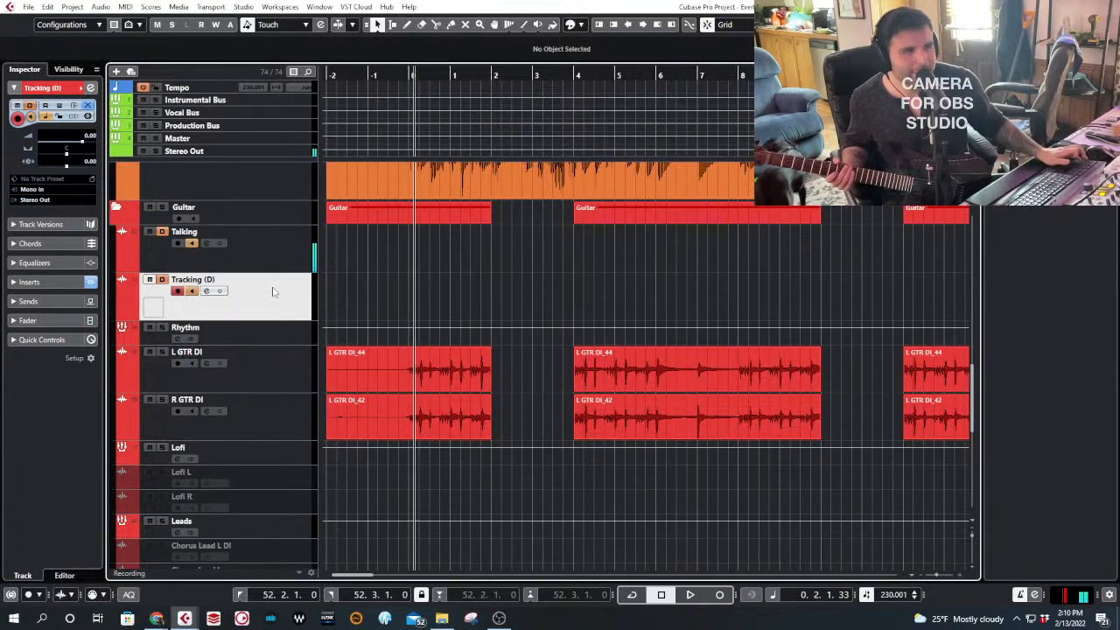
key("KP_Add")
key("KP_Multiply")
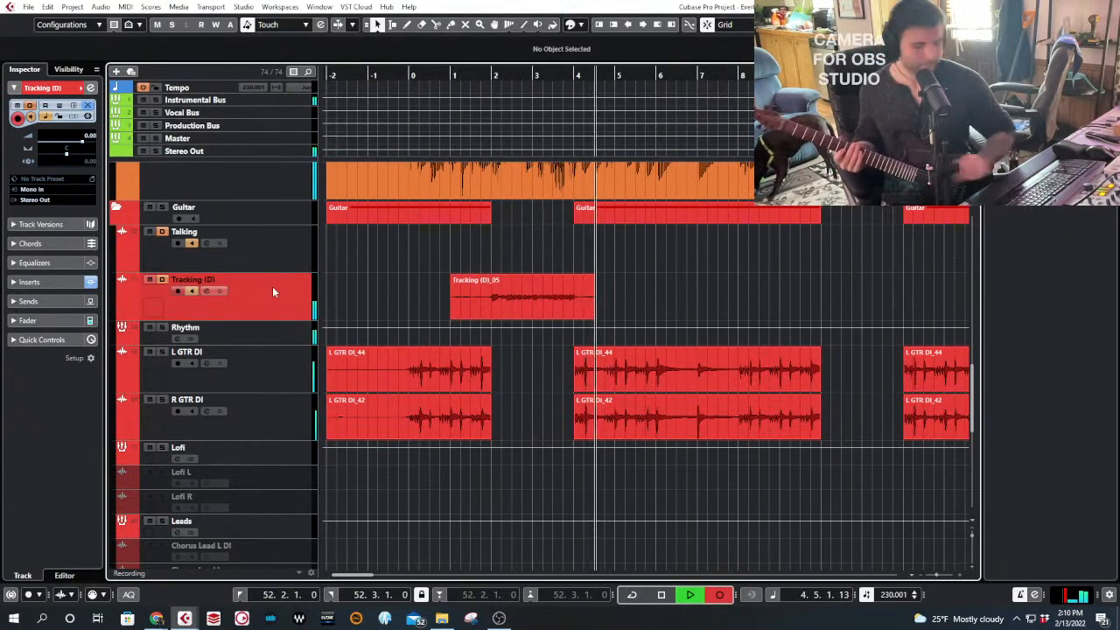
key("space")
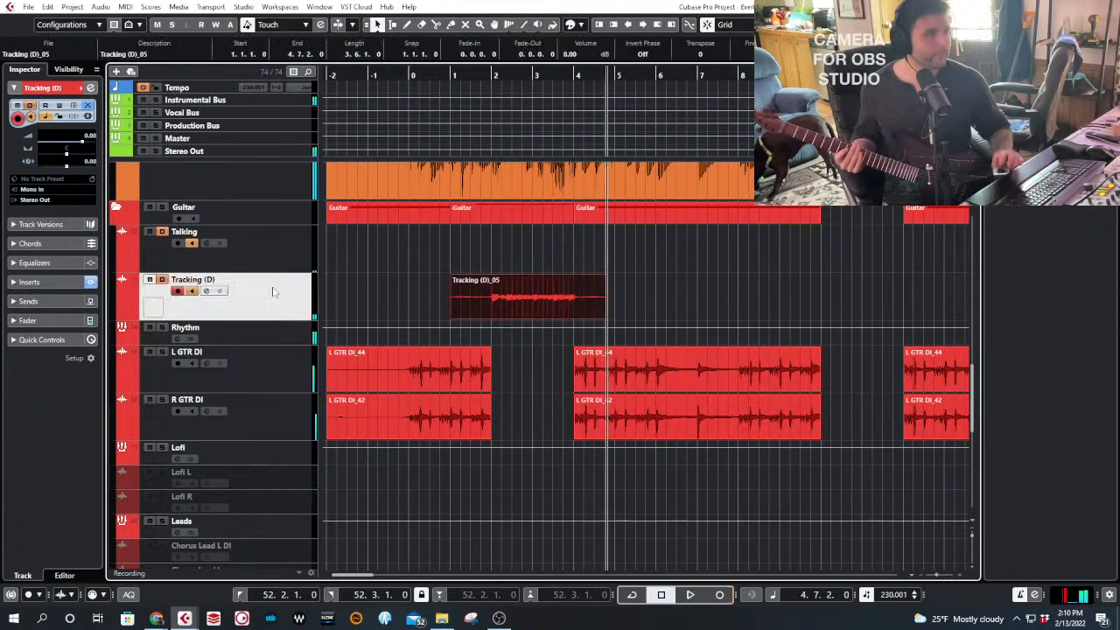
- Split the recorded take at bars 2 and 4, delete the outer pieces, and move the middle clip onto R GTR DI
left_click(493, 305)
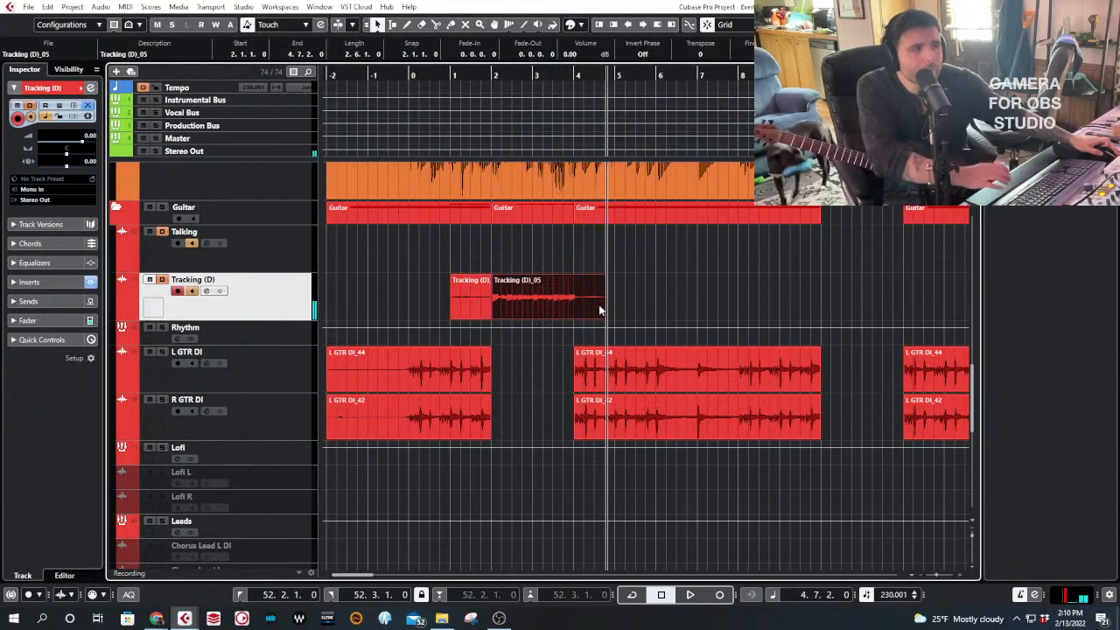
left_click(574, 308)
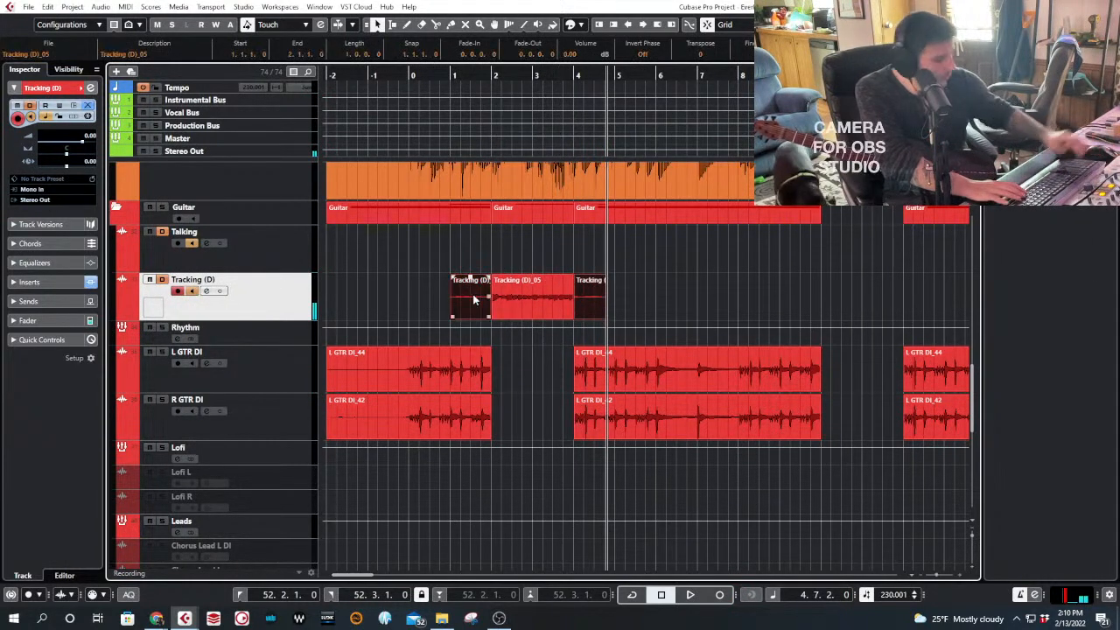
key("Delete")
left_click_drag(569, 301, 566, 405)
- Try recording the doubled guitar part on the Tracking (D) track from bar 1 and delete each take
left_click(452, 76)
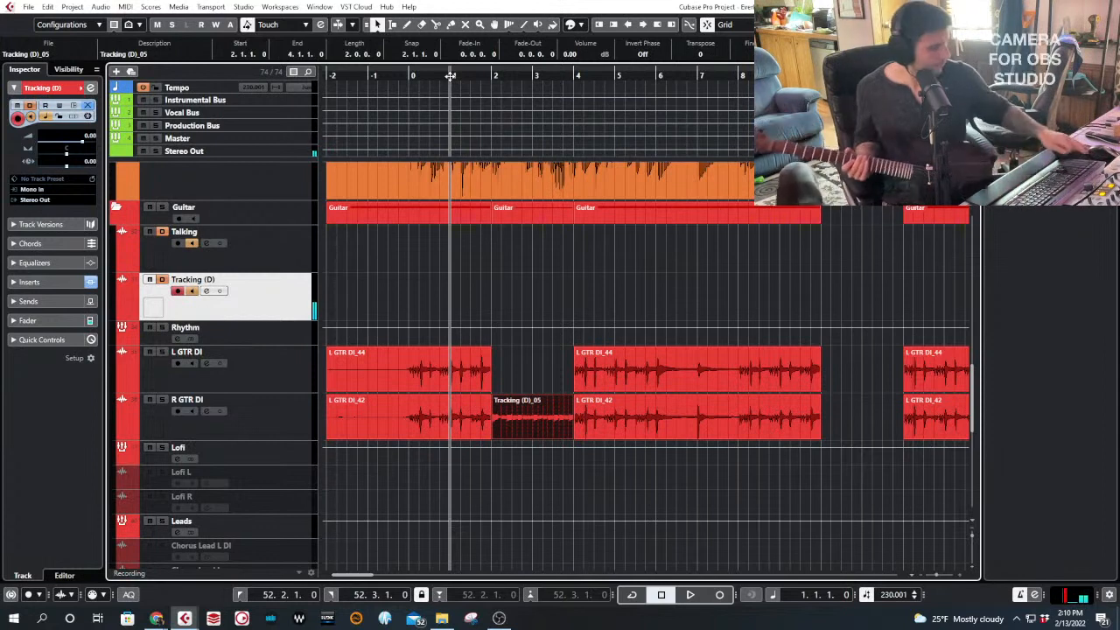
key("KP_Multiply")
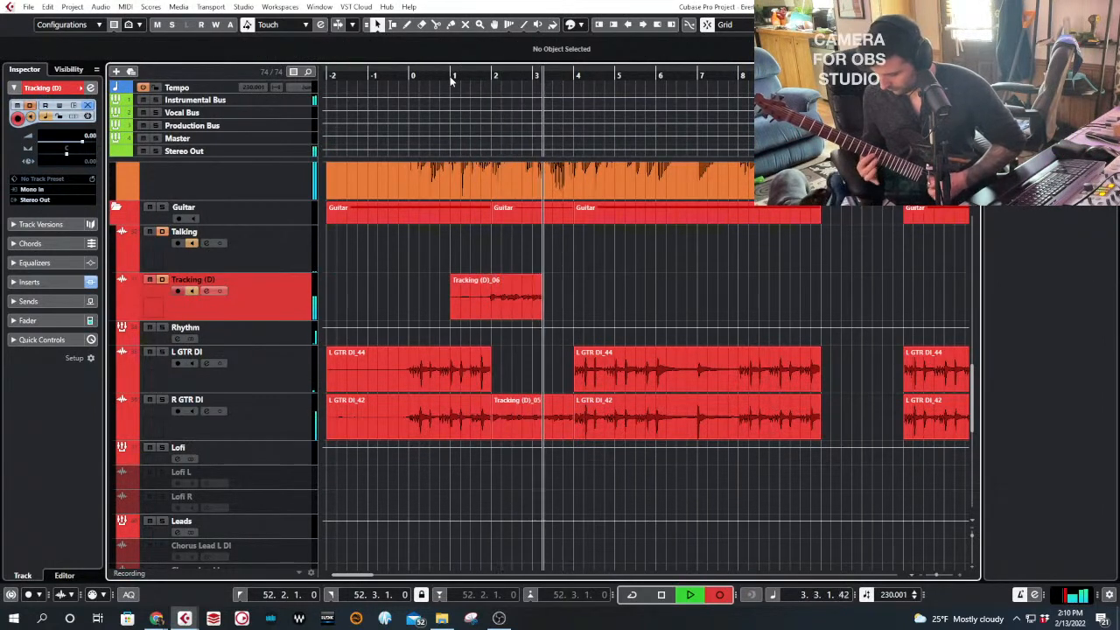
key("space")
key("Delete")
left_click(452, 81)
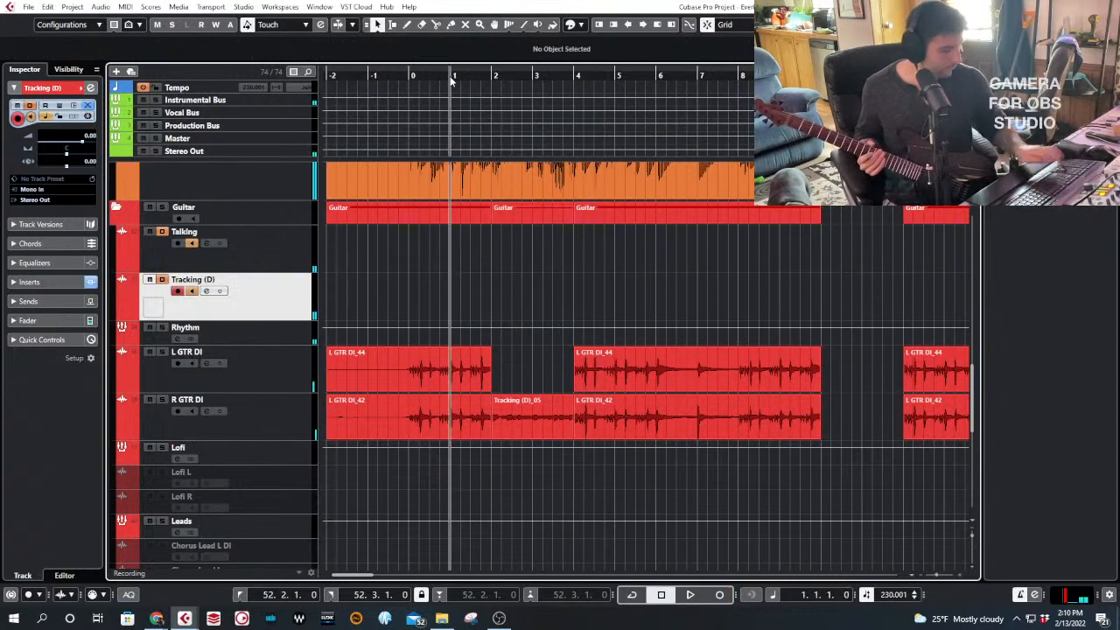
key("space")
key("space")
key("KP_Multiply")
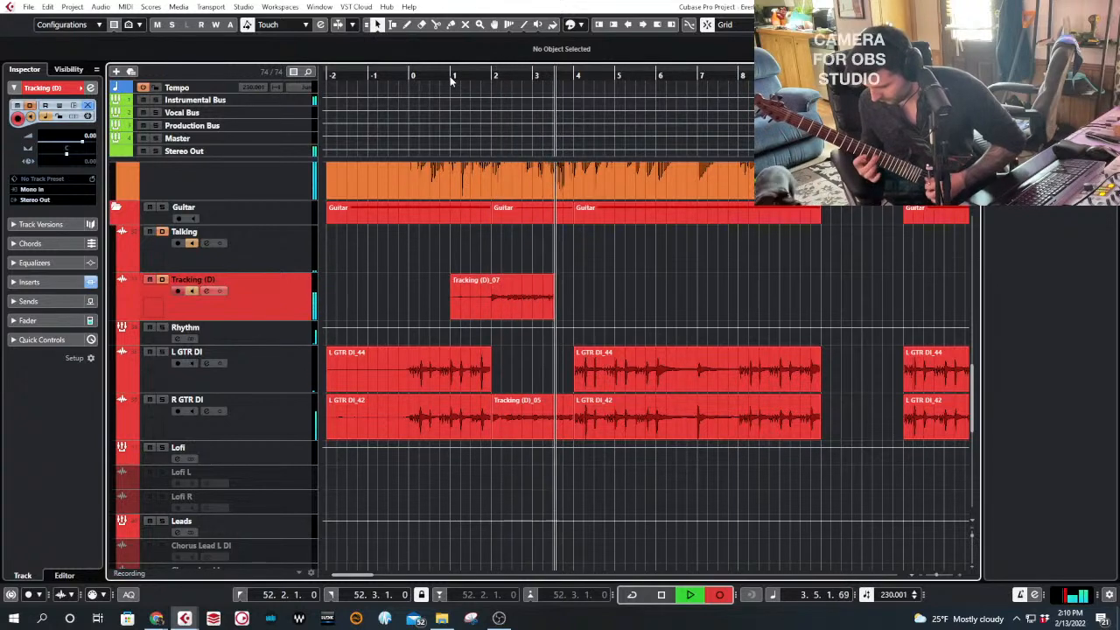
key("space")
key("Delete")
- Record the doubled guitar part on the Tracking (D) track from bar 1 to past bar 4, deleting the first attempt and retaking it
left_click(453, 79)
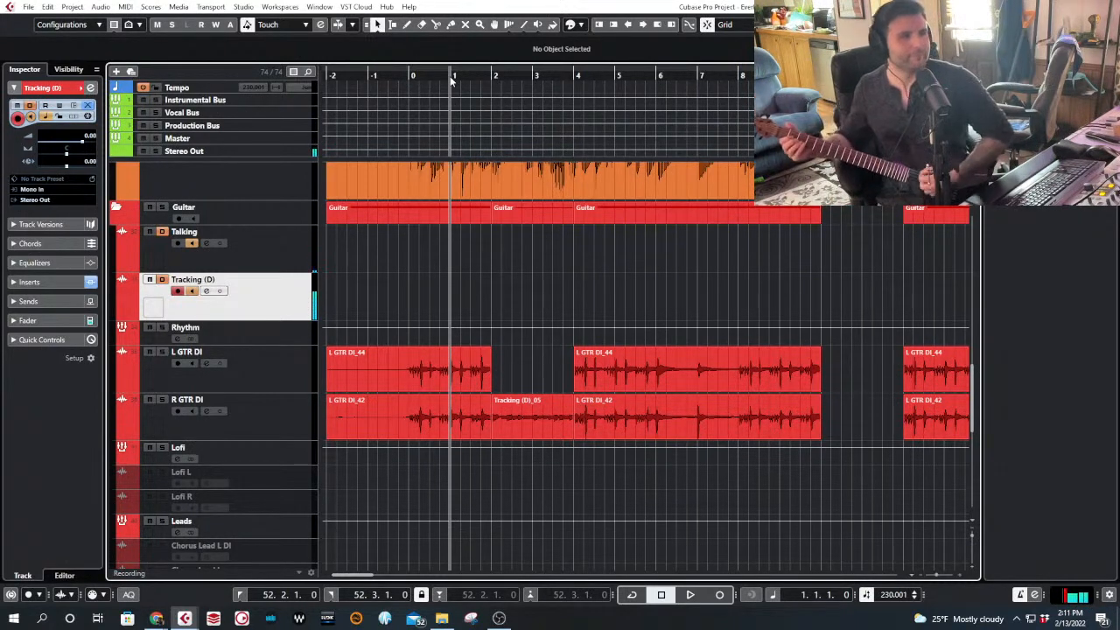
key("KP_Multiply")
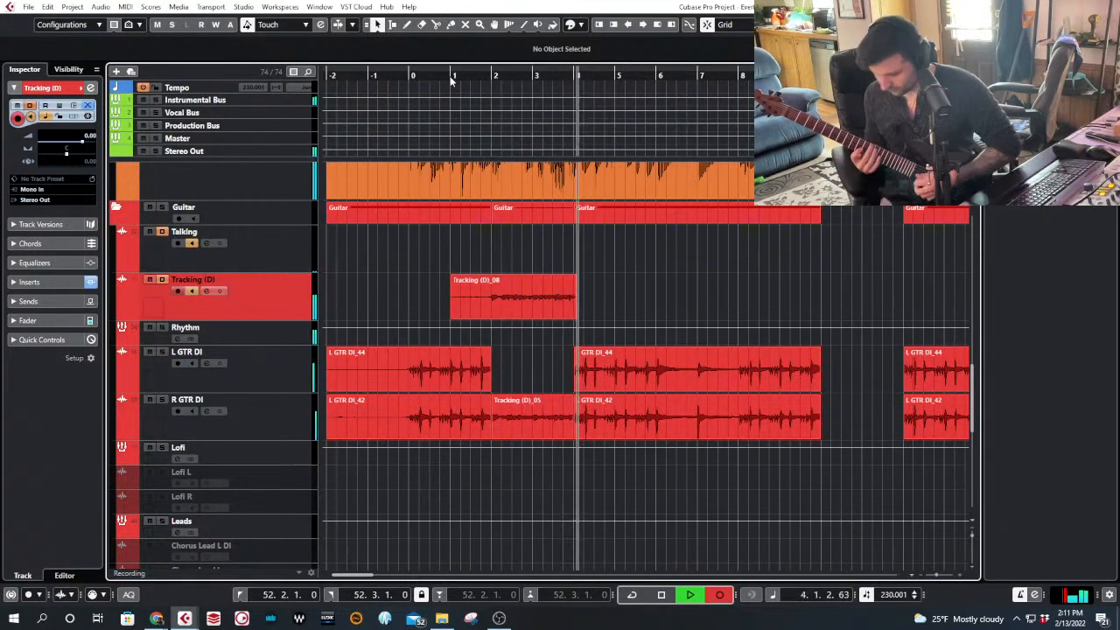
key("space")
key("Delete")
key("KP_0")
key("KP_Multiply")
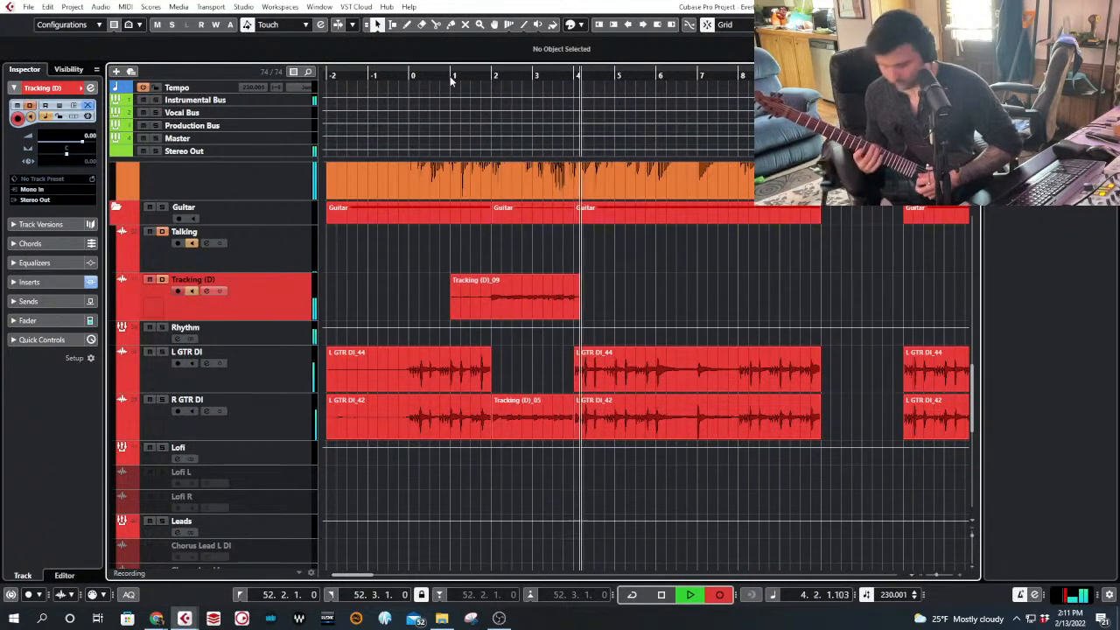
key("space")
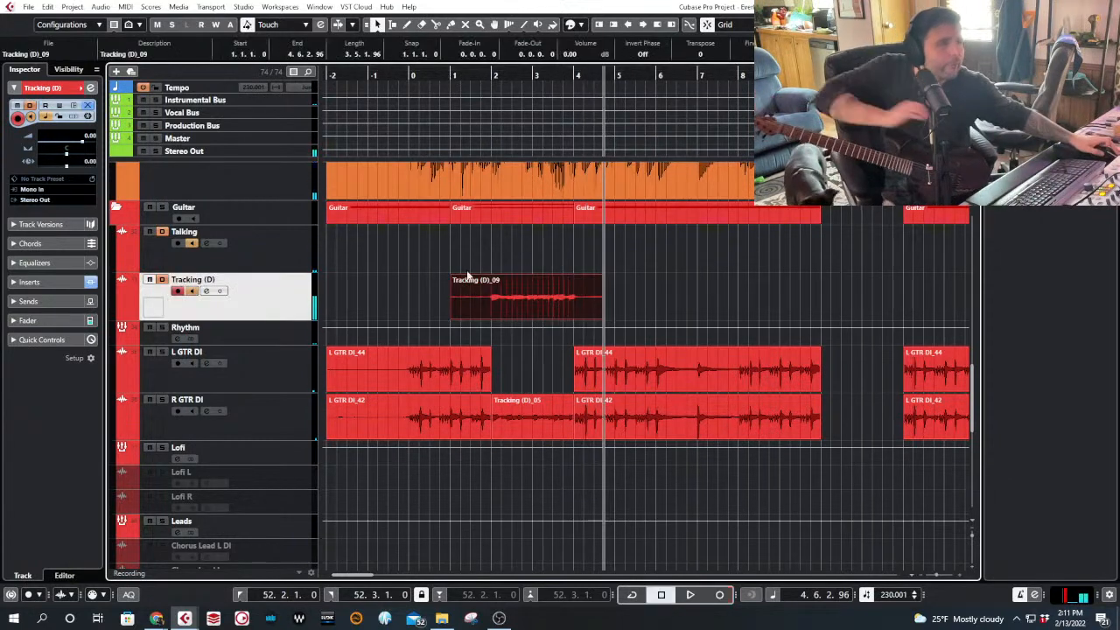
- Split the new take at bars 2 and 4, move the middle clip onto L GTR DI, and delete the leftover pieces
left_click(495, 309, "alt")
key("ctrl+z")
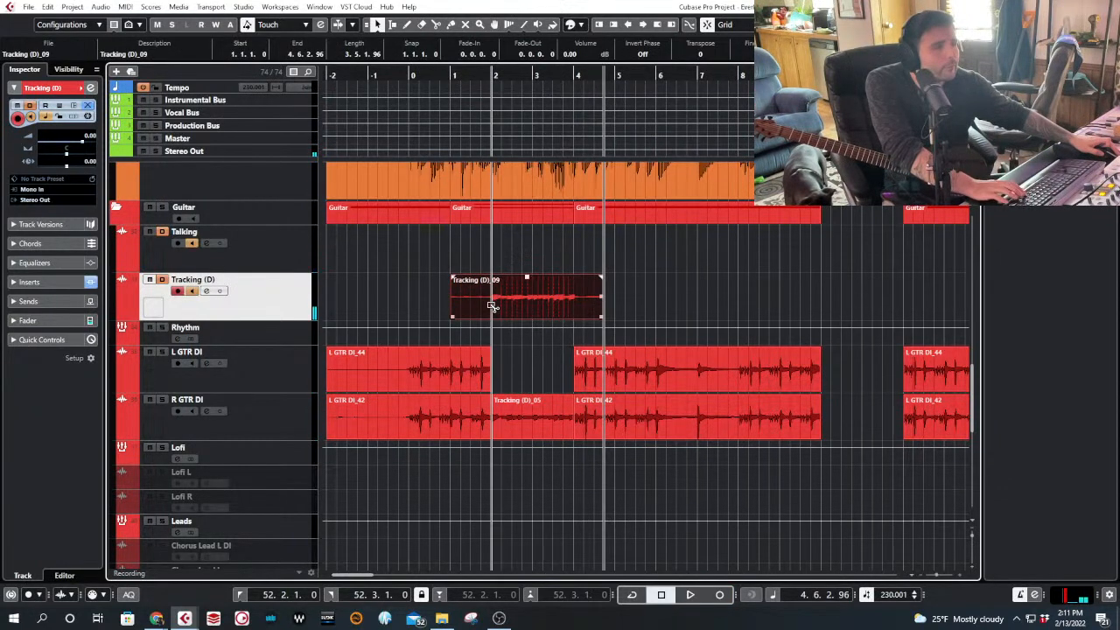
left_click(492, 308, "alt")
left_click(575, 302, "alt")
left_click(542, 305)
key("Delete")
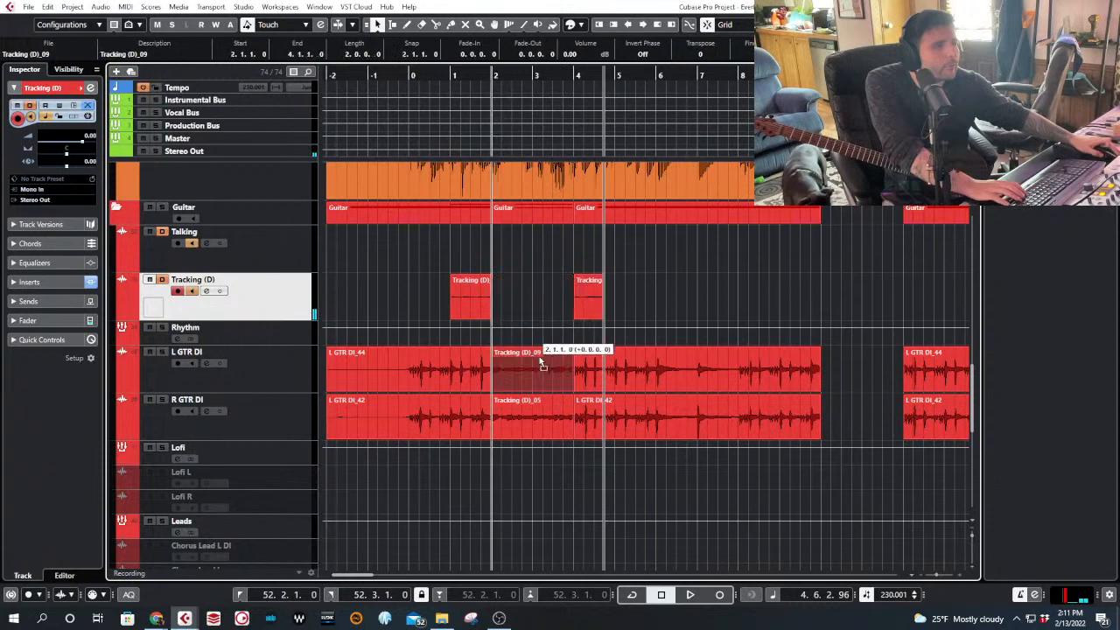
left_click_drag(646, 300, 342, 267)
key("Delete")
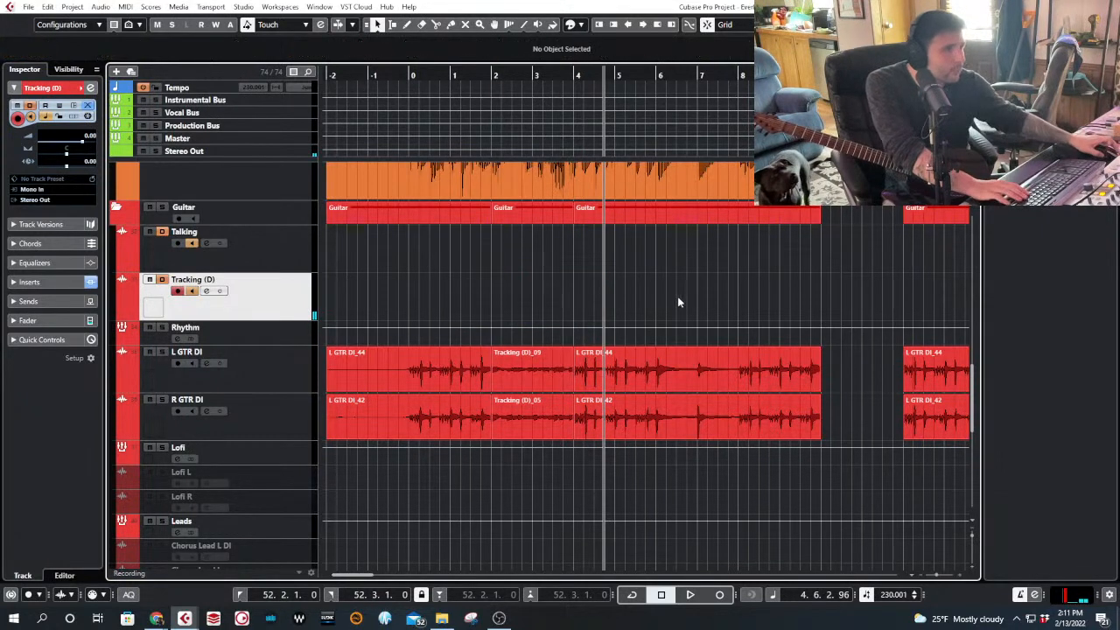
- Select the new clips in the gap on L GTR DI and R GTR DI and play the edited section until past bar 10
left_click(525, 389)
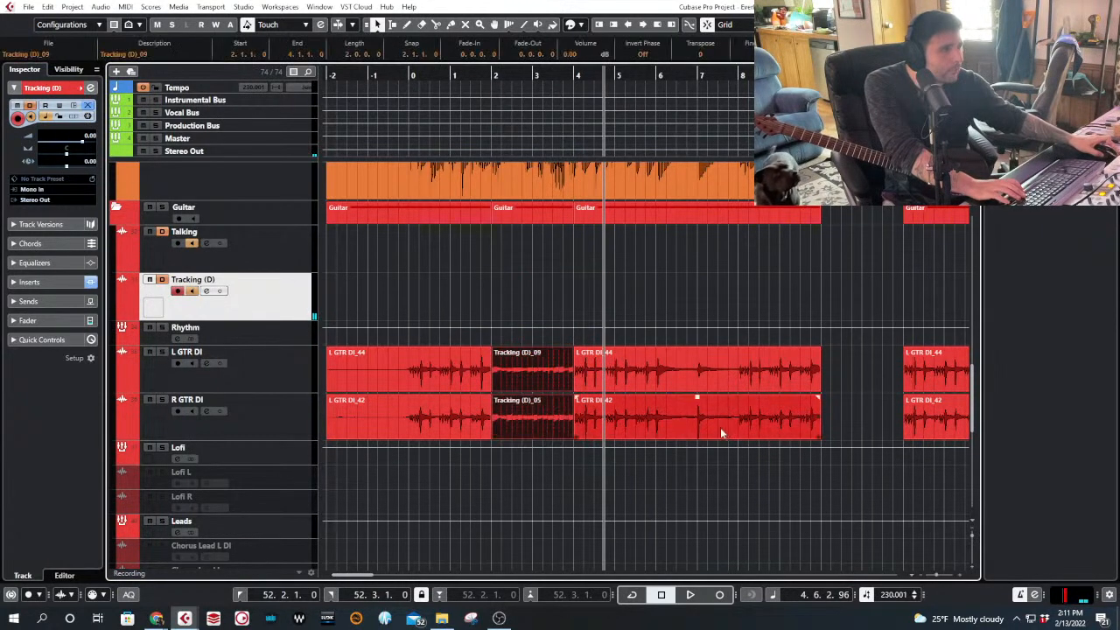
scroll(781, 313, "right", 6)
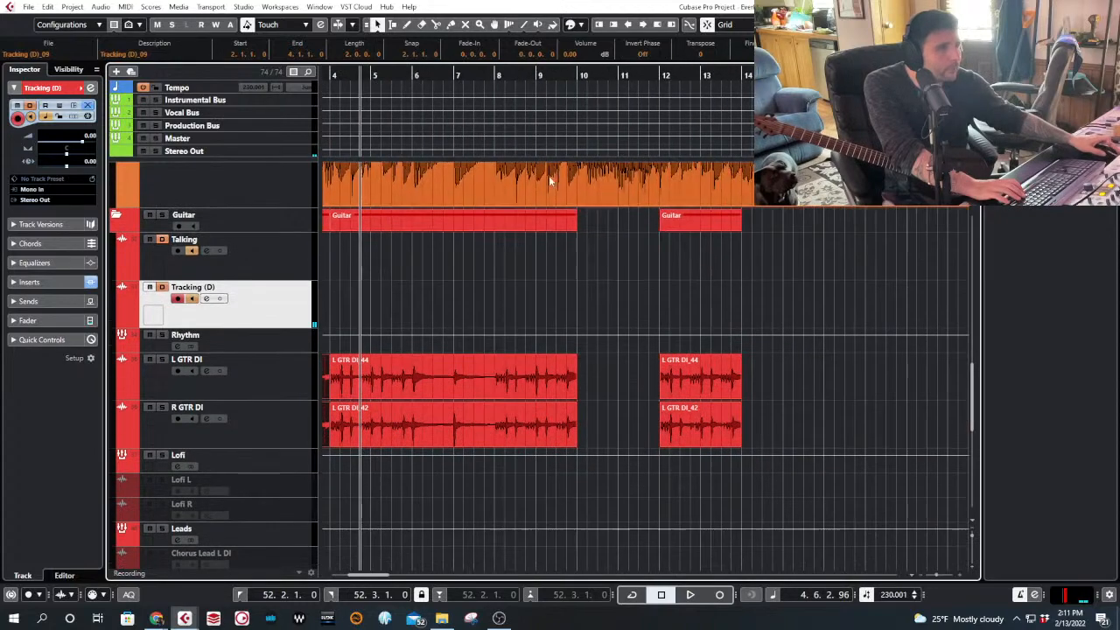
left_click(537, 77)
key("g")
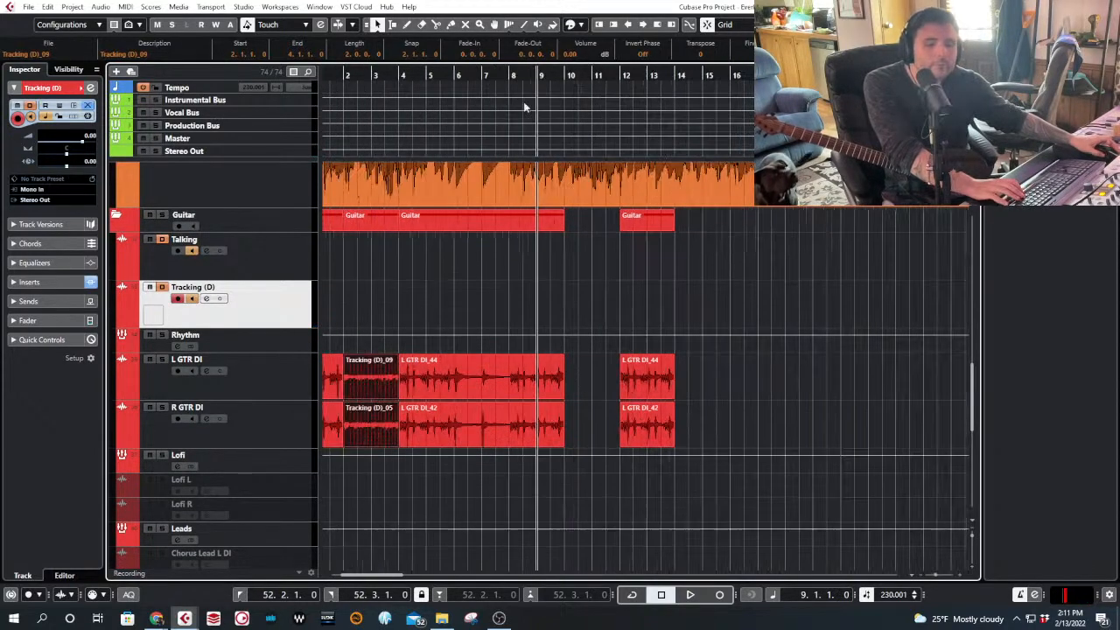
left_click(378, 80)
key("space")
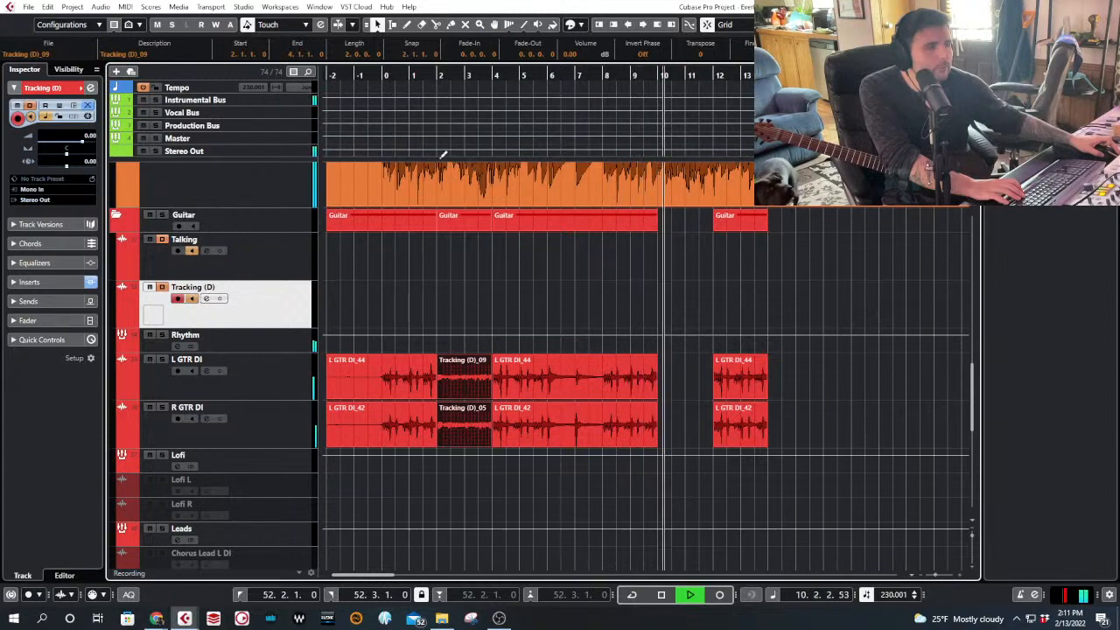
key("space")
- Place the playhead at bar 9, try recording a guitar take on the Tracking (D) track, and delete it
left_click(626, 79)
left_click_drag(630, 265, 522, 296)
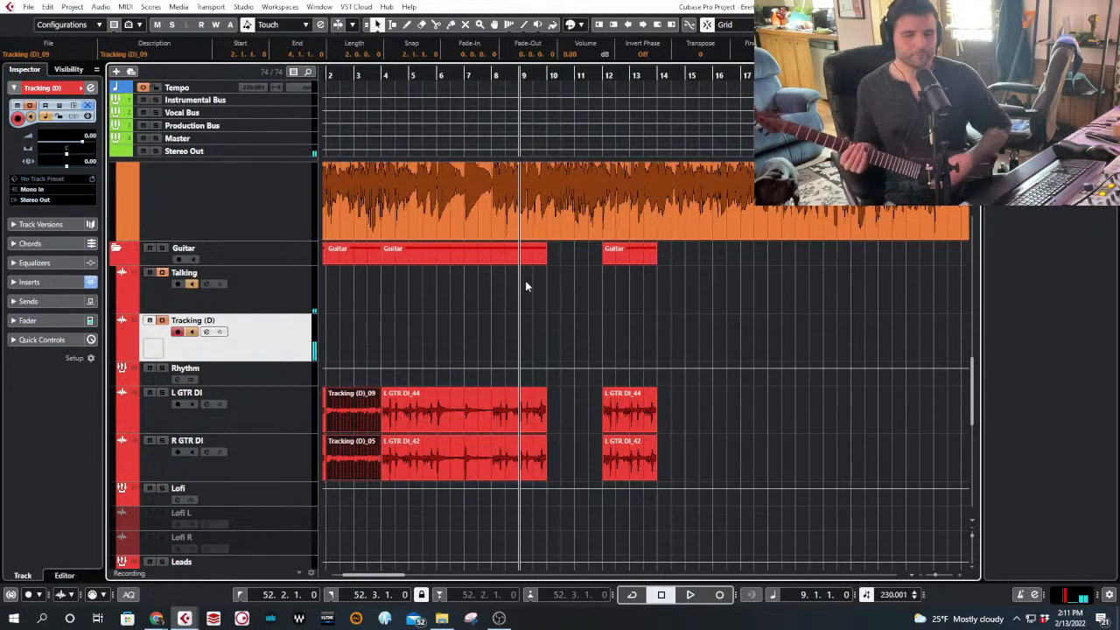
key("KP_Multiply")
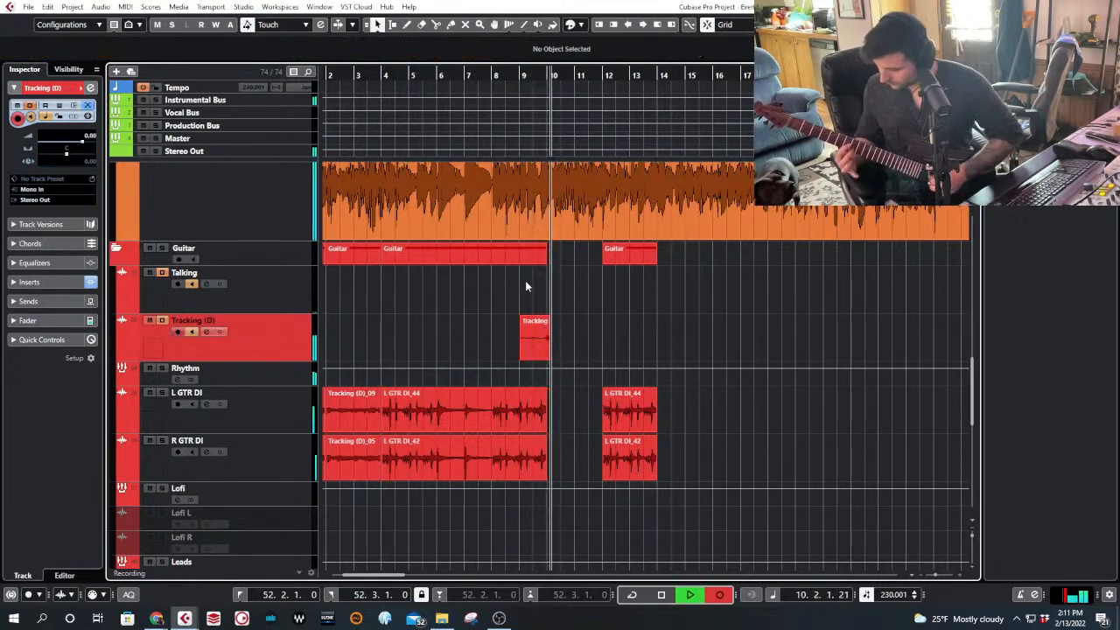
key("KP_0")
key("Delete")
key("KP_0")
key("End")
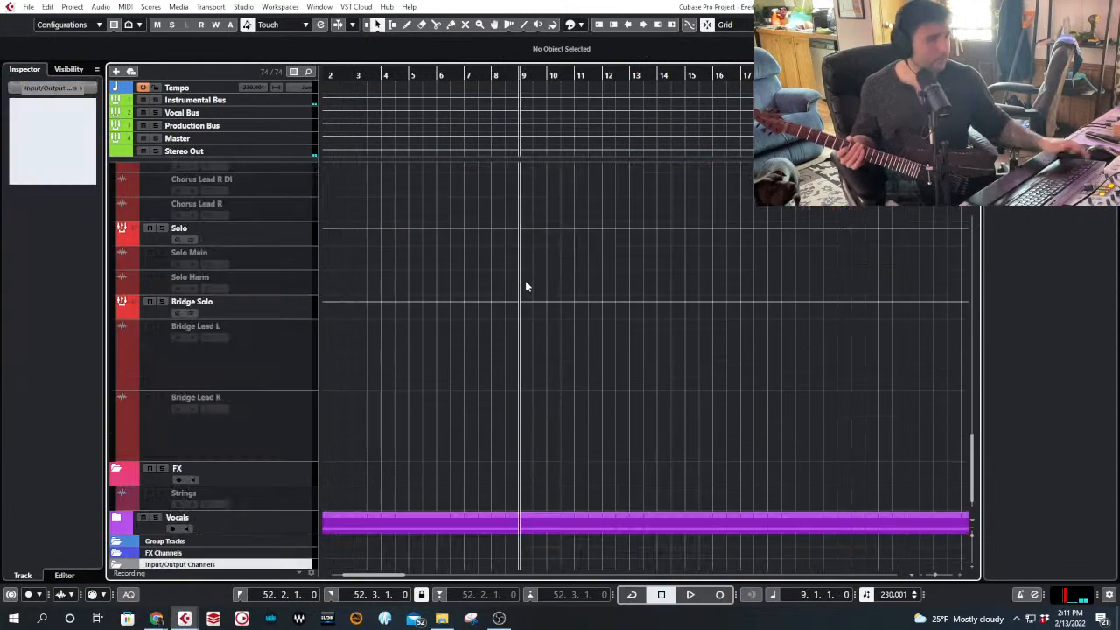
scroll(662, 341, "up", 7)
scroll(661, 341, "left", 2)
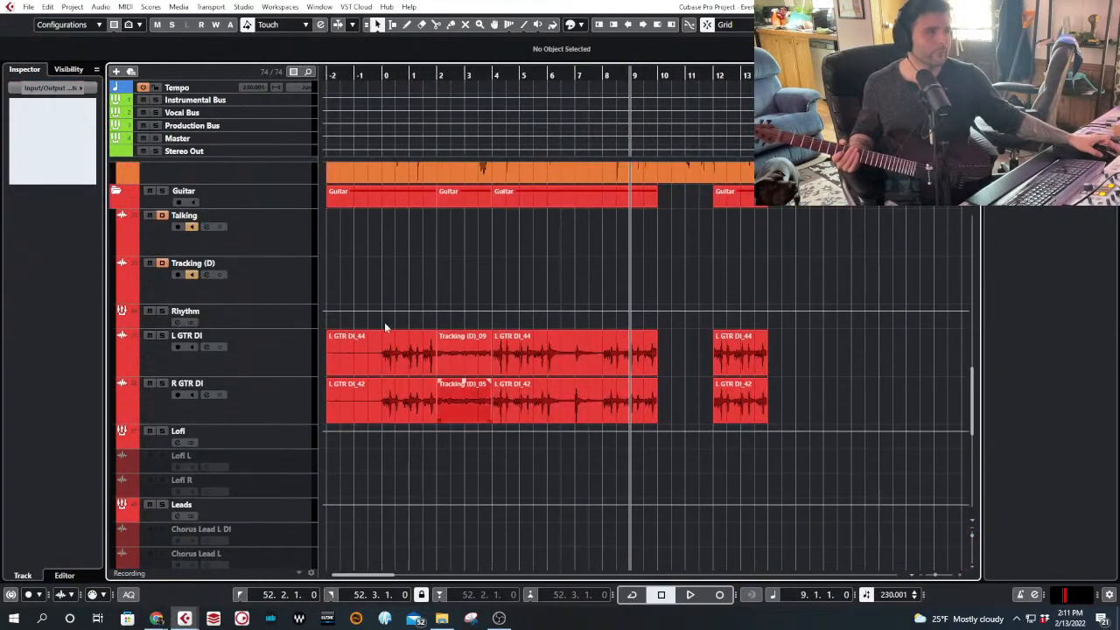
- Select the Tracking (D) track and record the guitar part from bar 9 to past bar 12, deleting three attempts before the kept take
left_click(304, 294)
key("KP_Multiply")
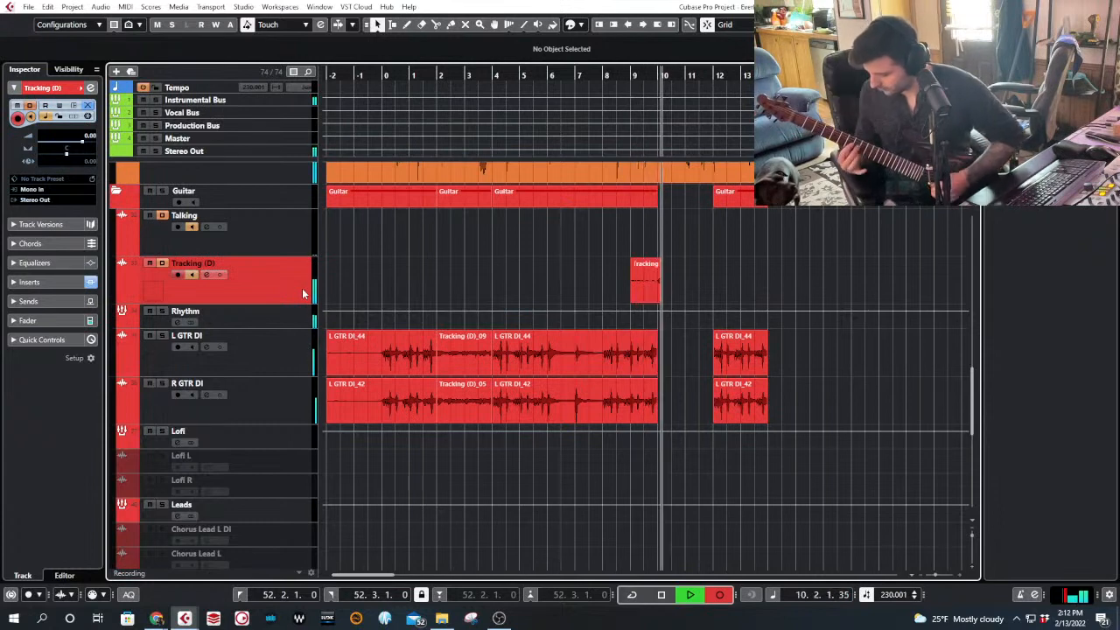
key("space")
key("Delete")
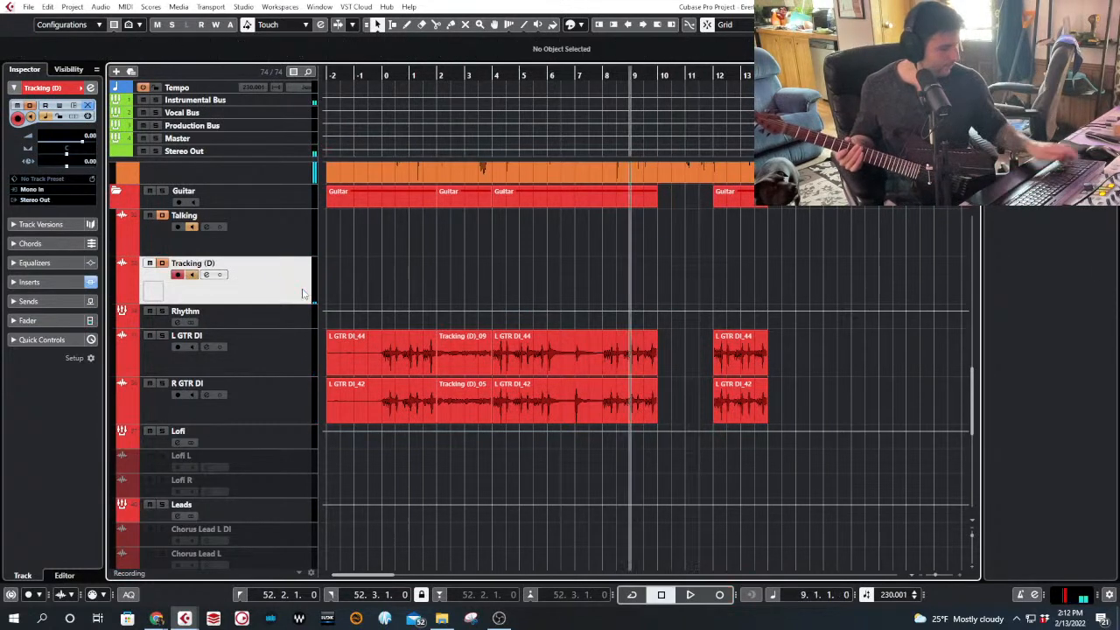
key("KP_Multiply")
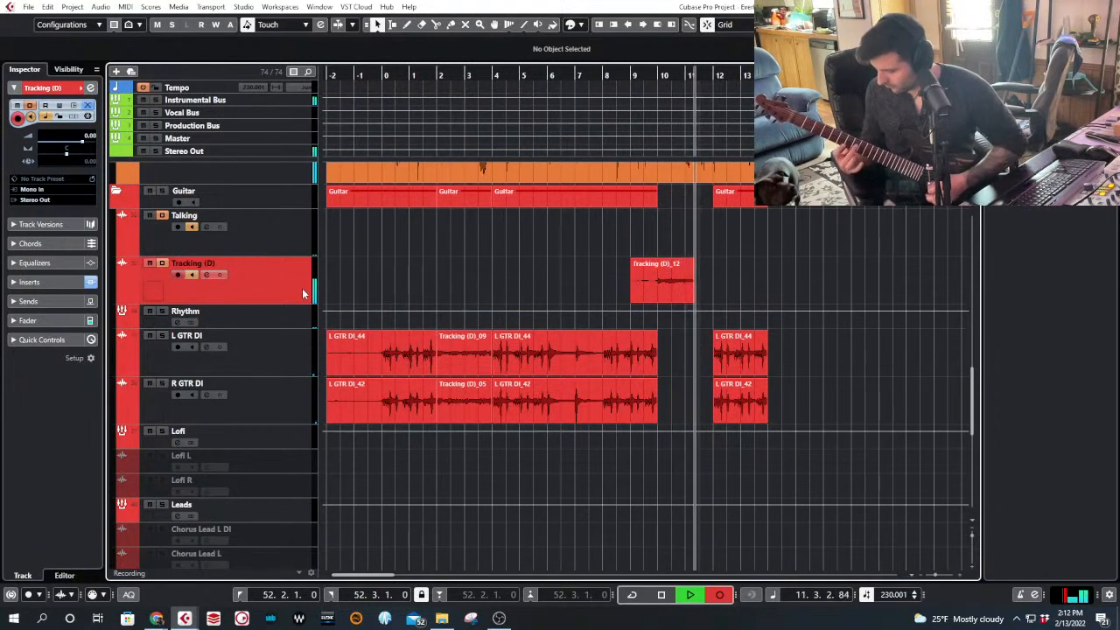
key("space")
key("Delete")
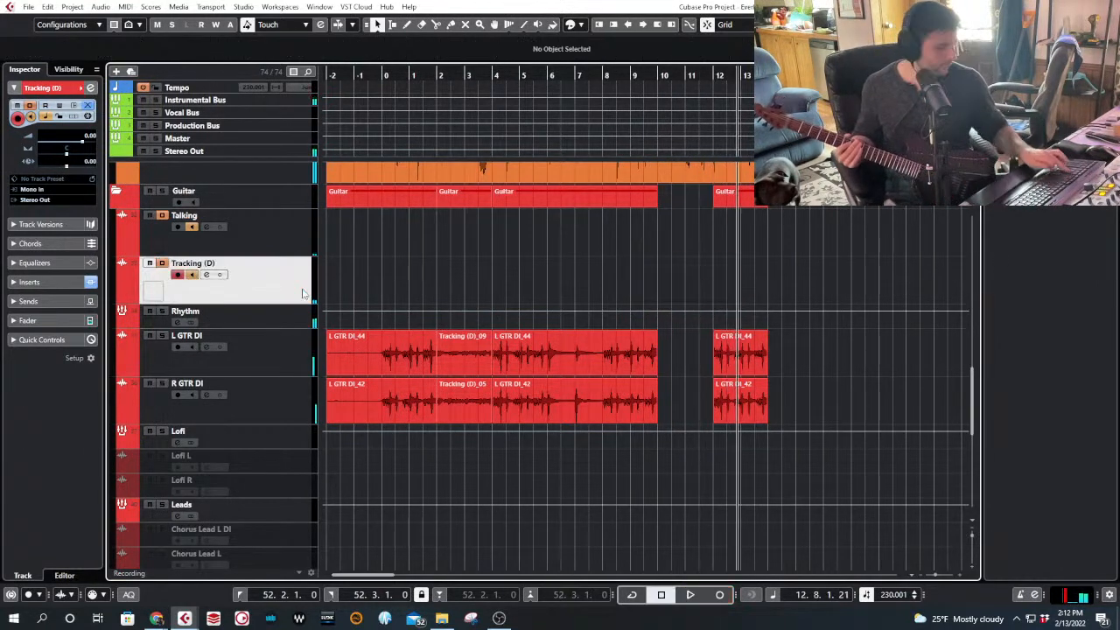
key("KP_Multiply")
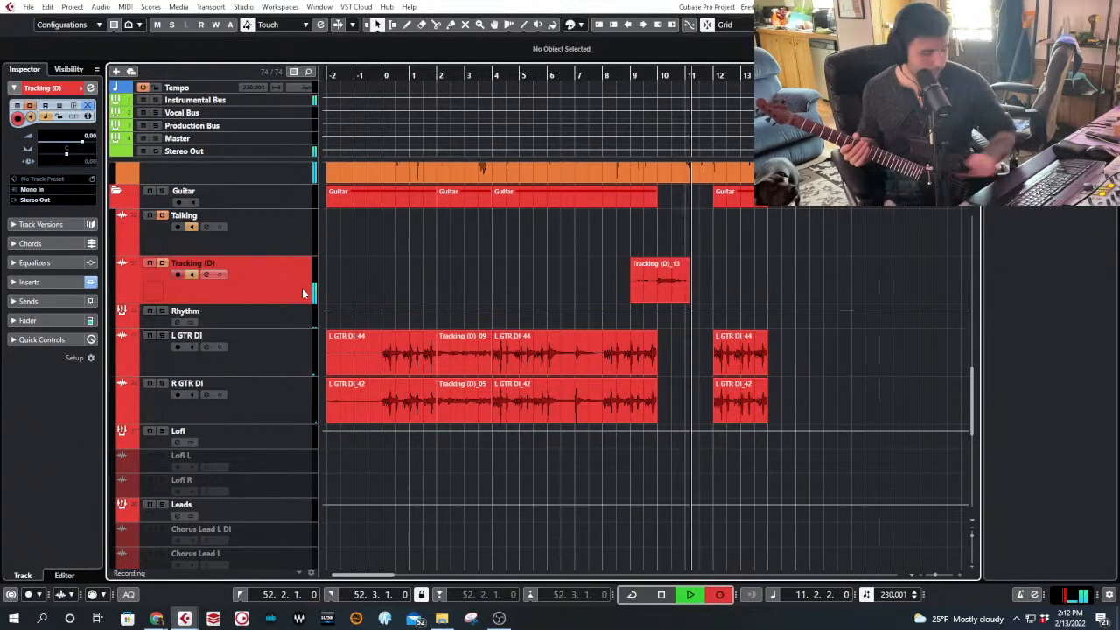
key("space")
key("Delete")
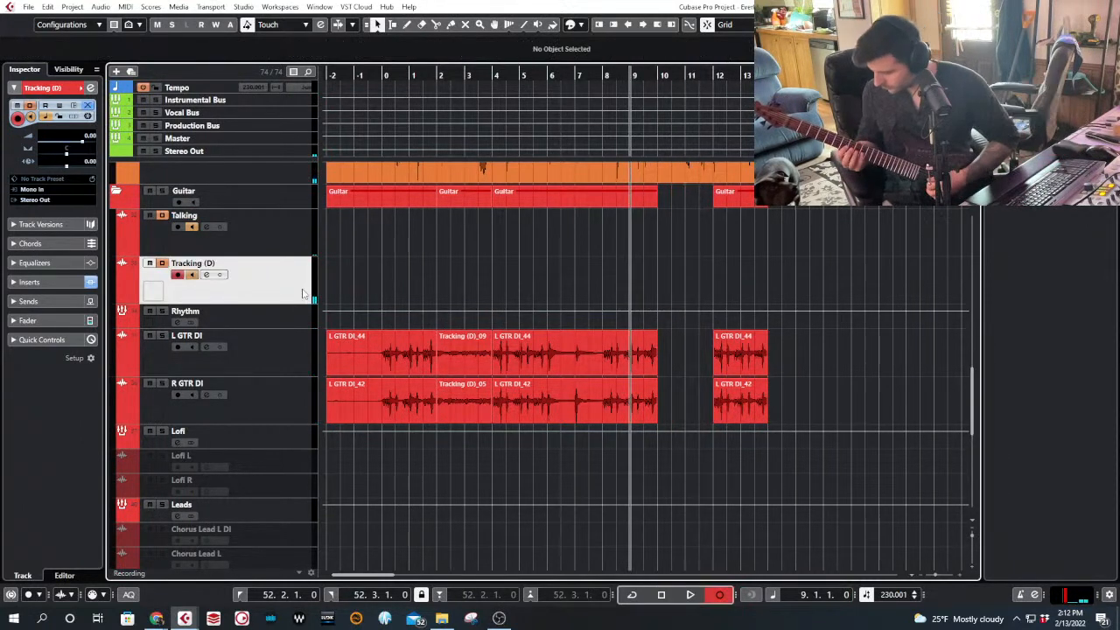
key("KP_Multiply")
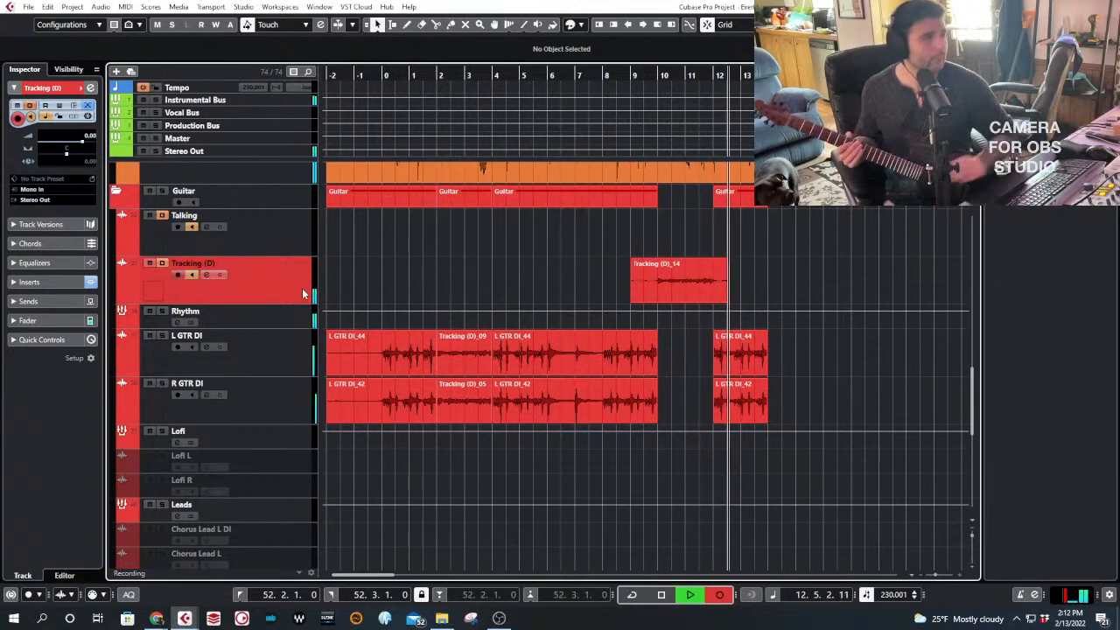
key("space")
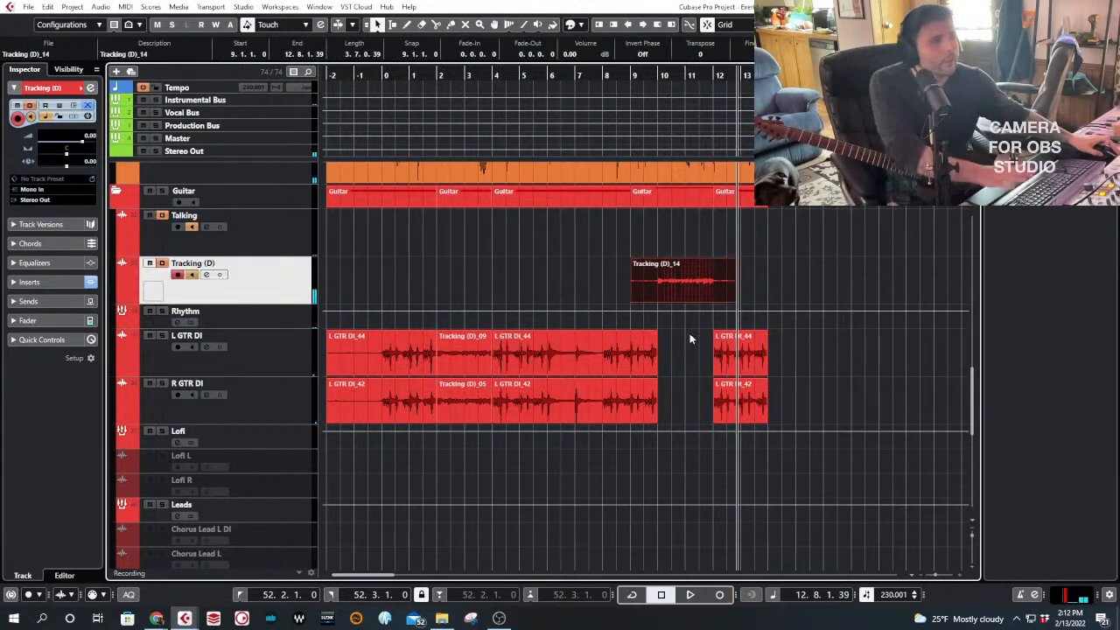
- Split the new take at bars 12 and 10, move the middle clip onto R GTR DI, and delete the leftover pieces
scroll(649, 277, "up", 5)
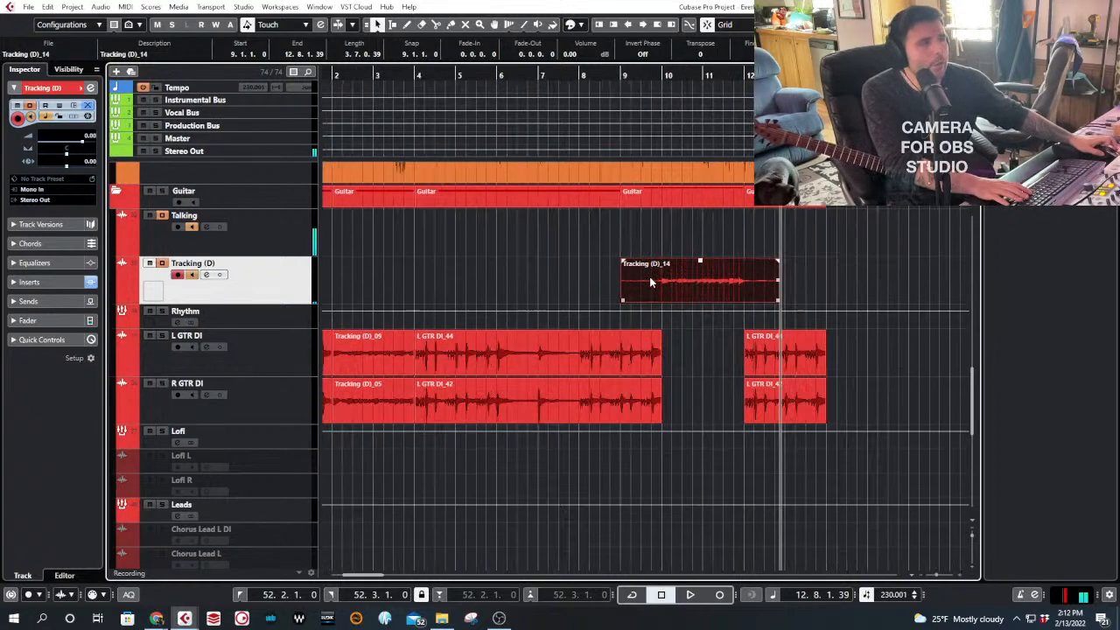
left_click(826, 286)
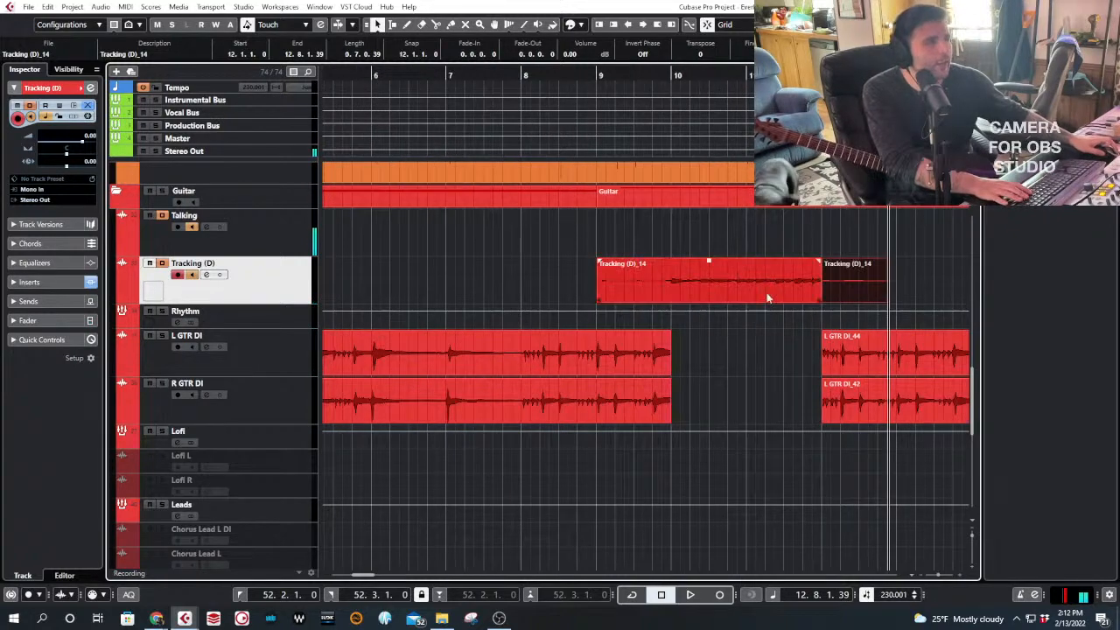
left_click(669, 291)
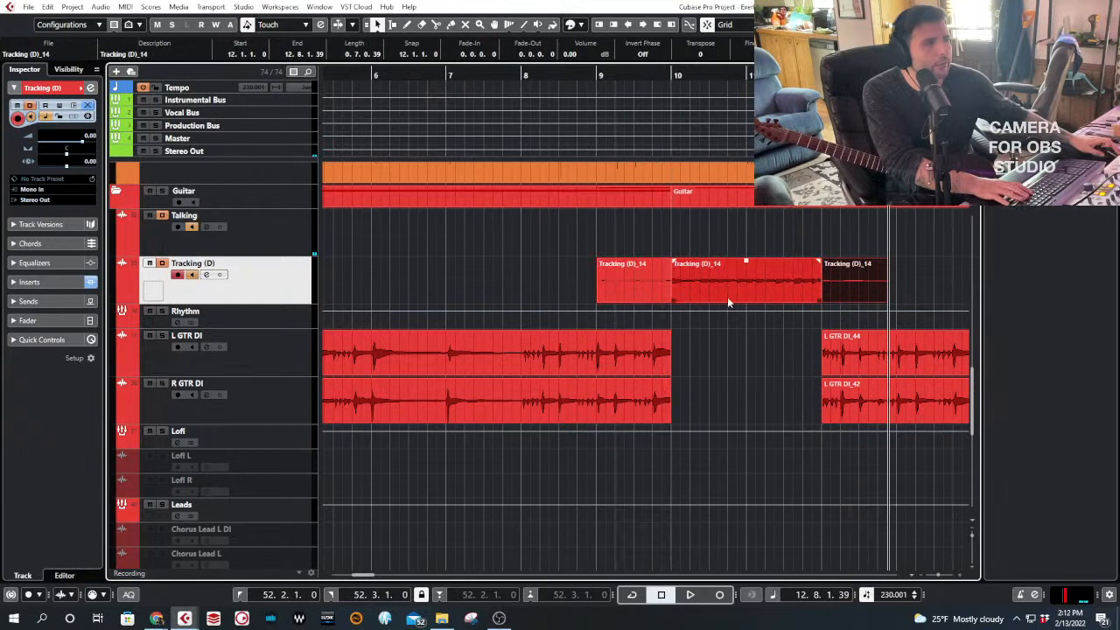
left_click_drag(728, 302, 735, 385)
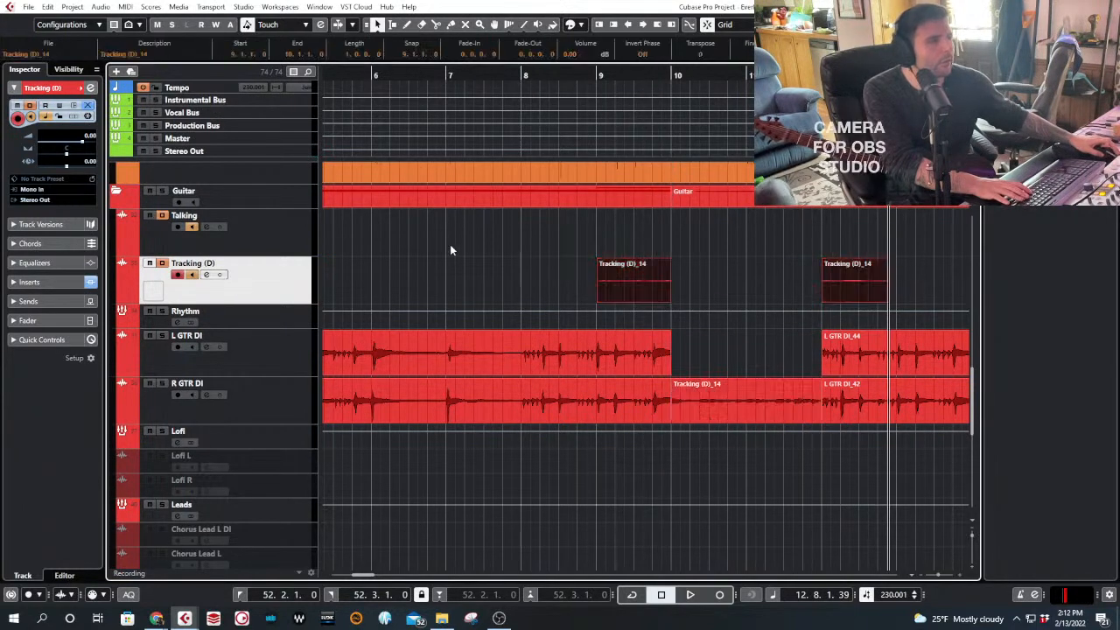
key("Delete")
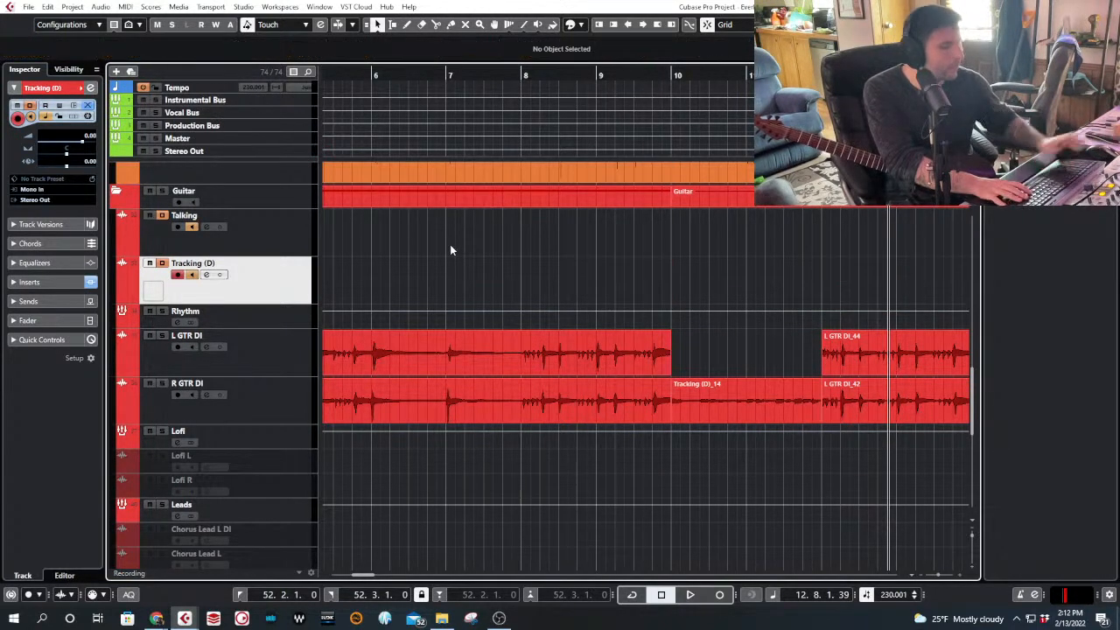
- Record the doubled guitar part on Tracking (D) from bar 9 to past bar 13, deleting two attempts before the kept take
left_click(597, 74)
key("KP_Multiply")
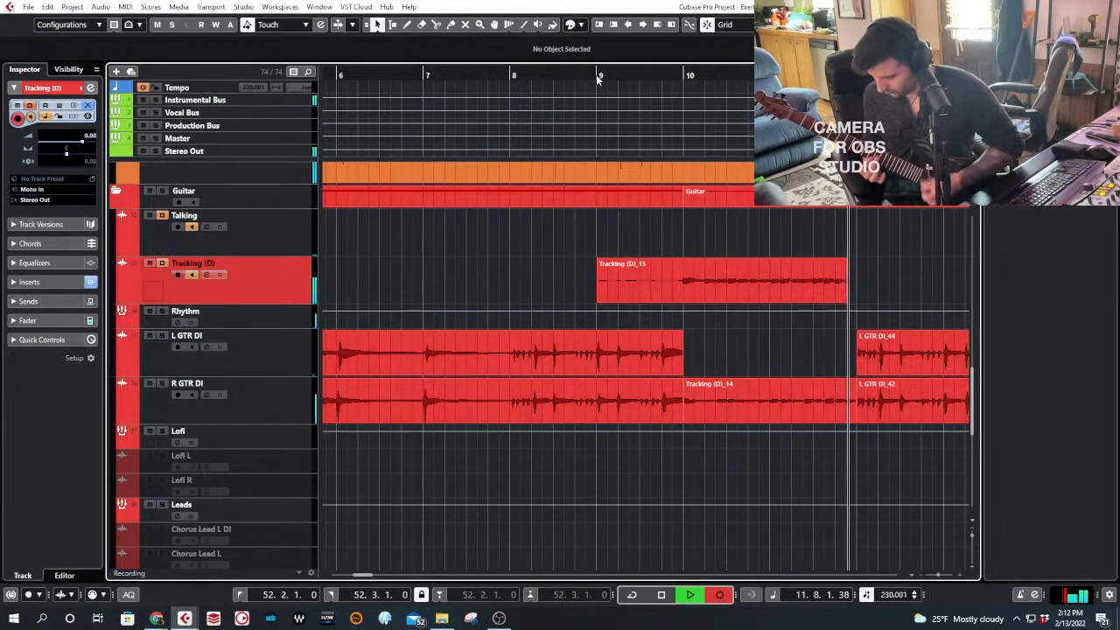
key("space")
key("Delete")
key("KP_0")
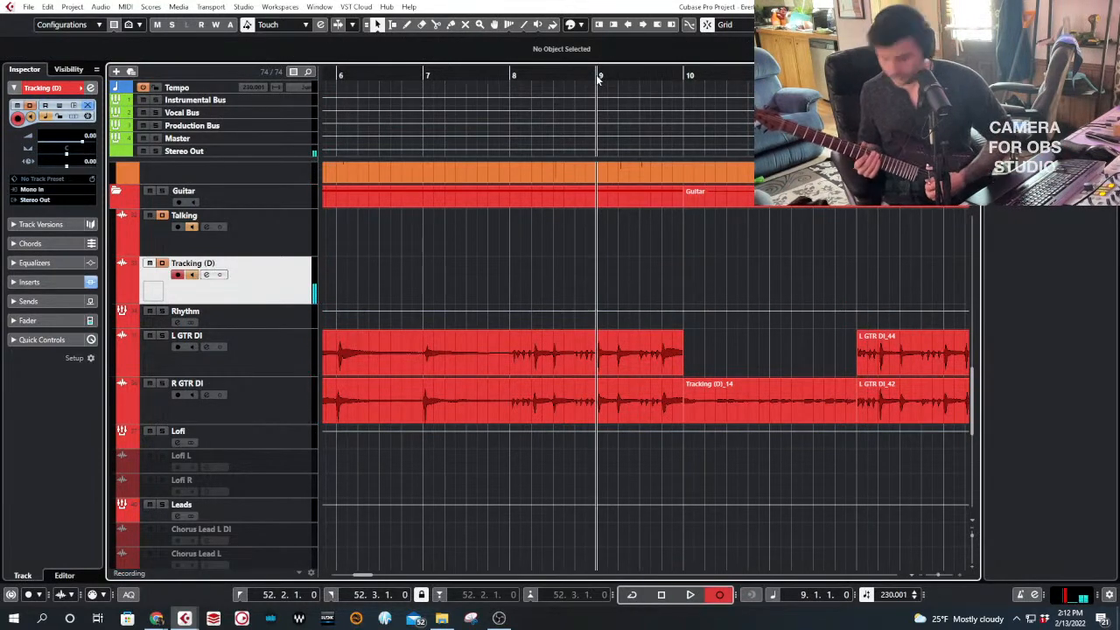
key("KP_Multiply")
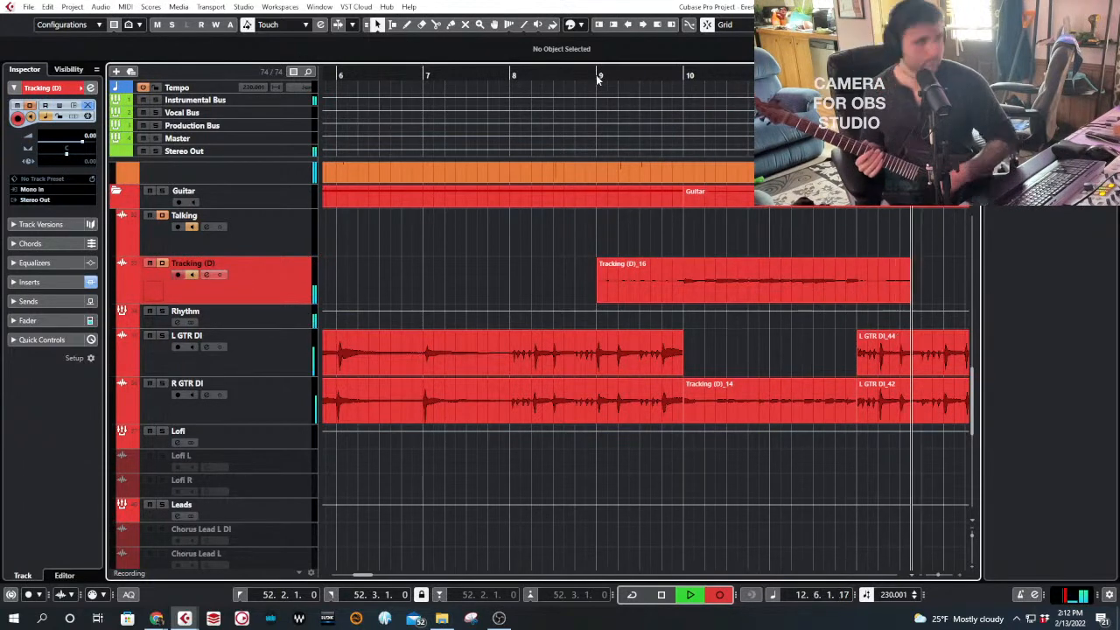
key("space")
key("Delete")
key("KP_0")
key("KP_Multiply")
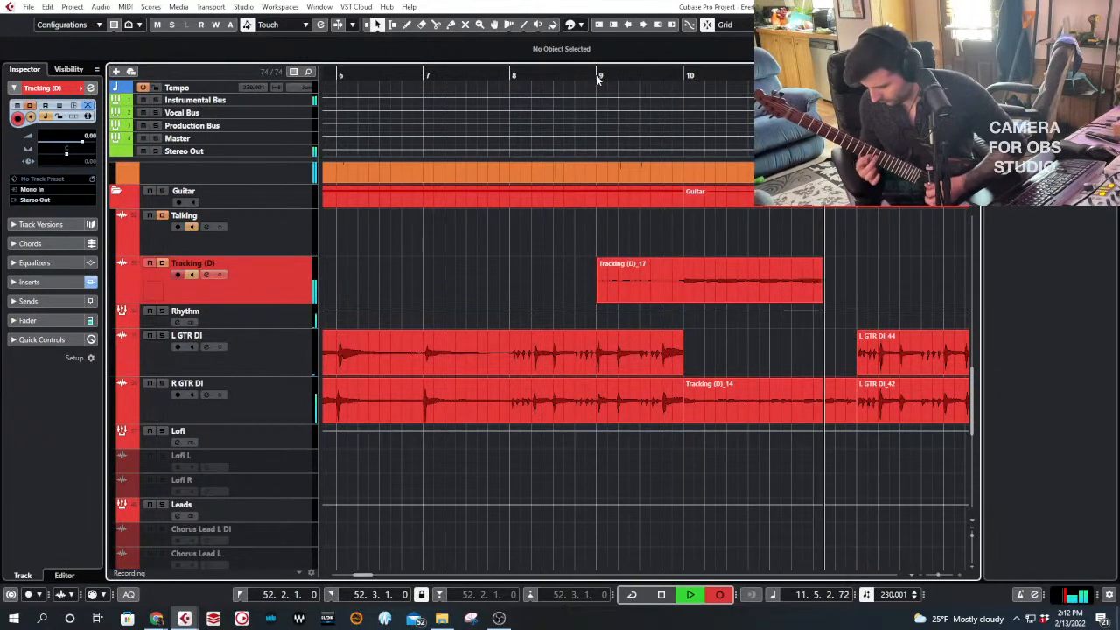
key("space")
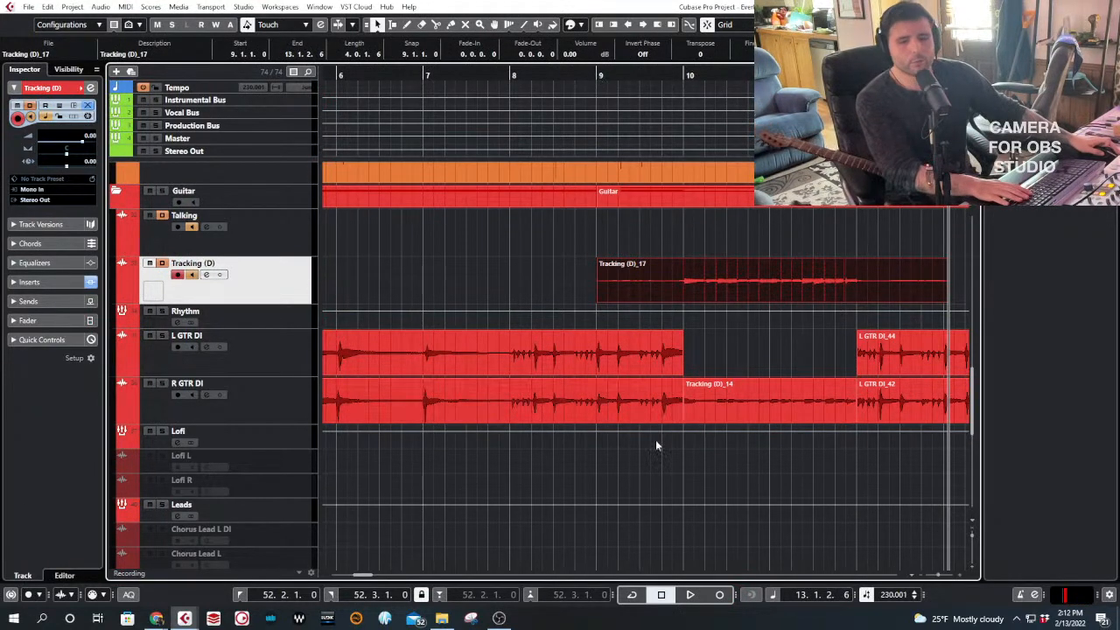
- Split the doubled take at bars 10 and 12, move the middle clip onto L GTR DI, and delete the leftover pieces
left_click(688, 285, "alt")
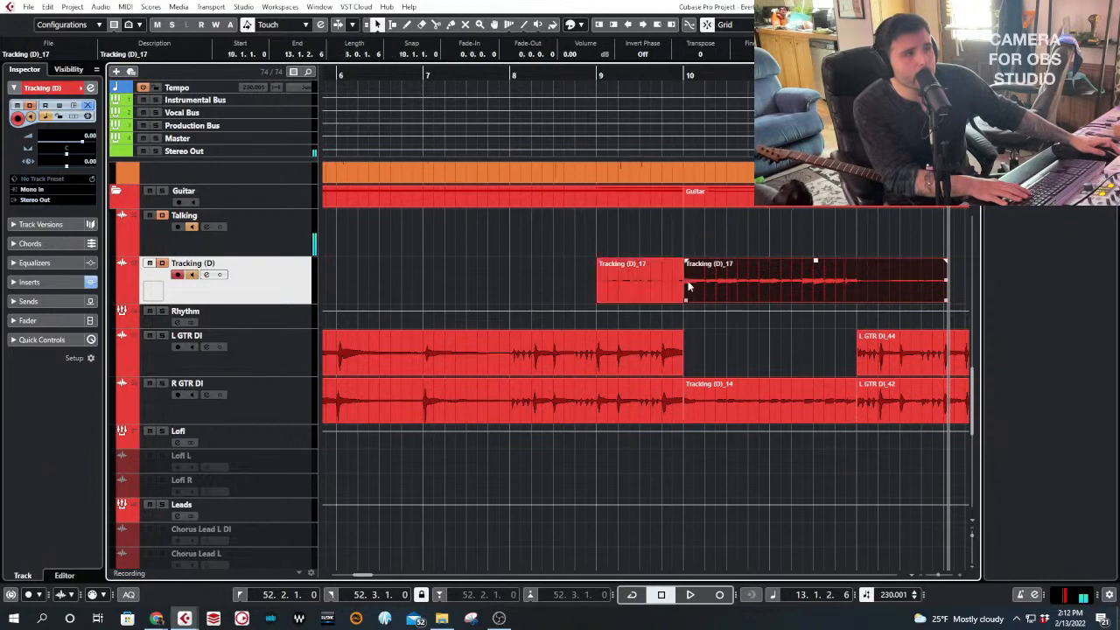
left_click(860, 278, "alt")
left_click_drag(808, 276, 814, 366)
scroll(814, 366, "down", 3)
left_click(697, 278)
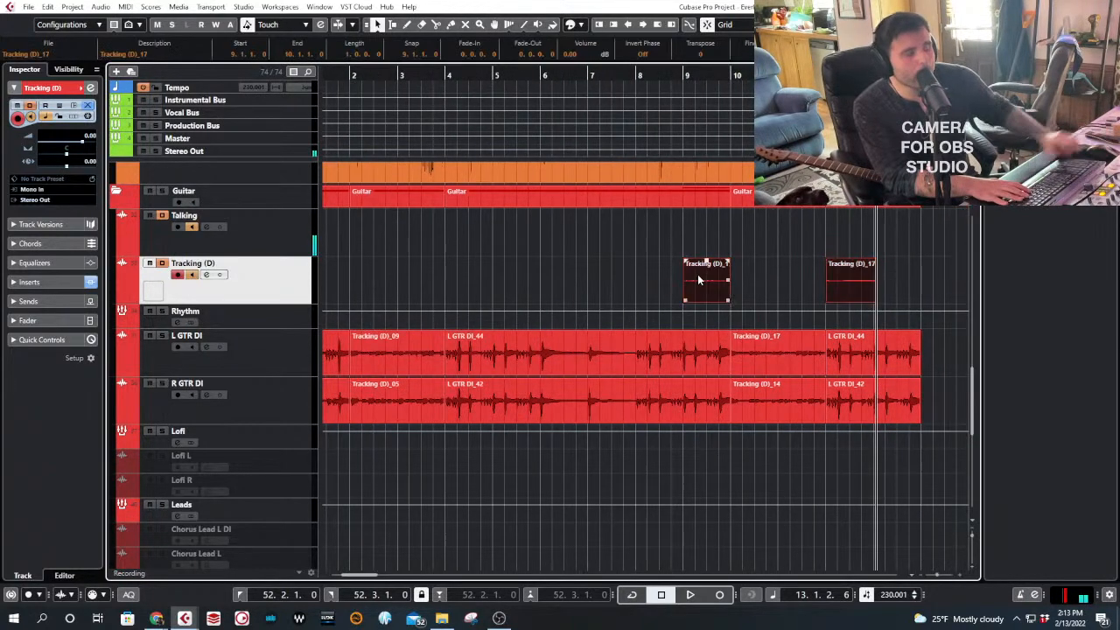
key("Delete")
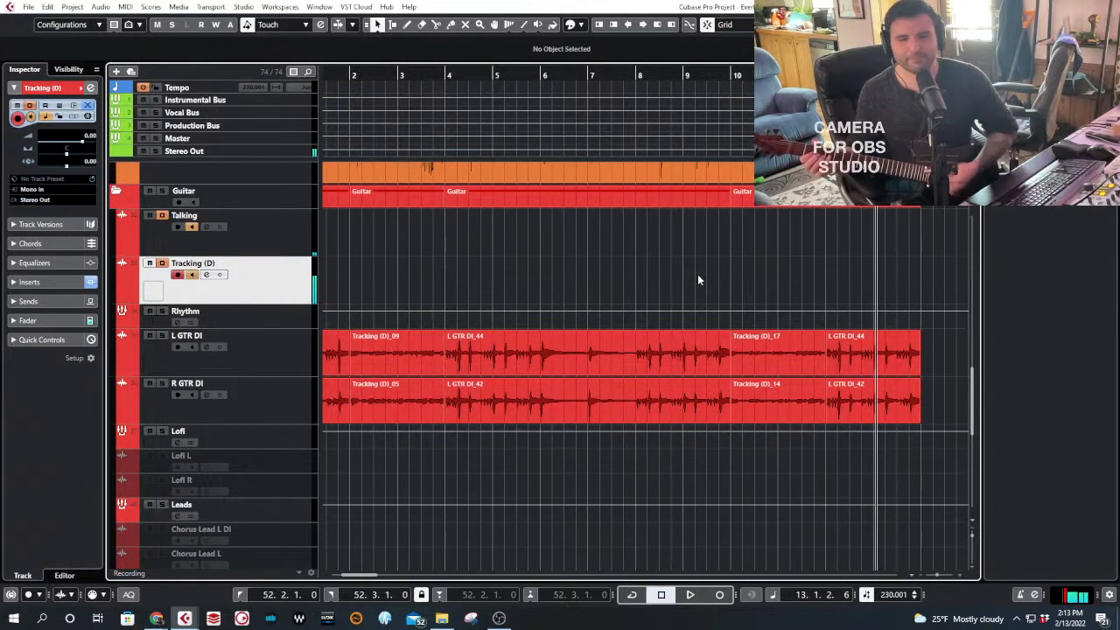
- Try recording the next guitar section on Tracking (D) from just after bar 14 and discard the take
left_click_drag(807, 450, 657, 432)
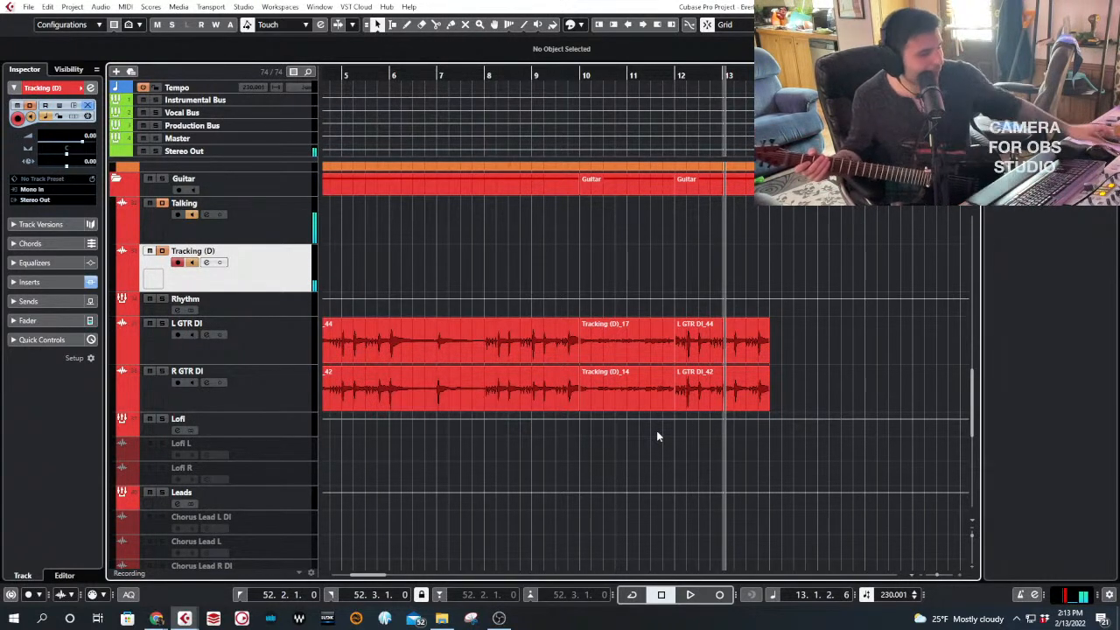
left_click_drag(759, 324, 540, 525)
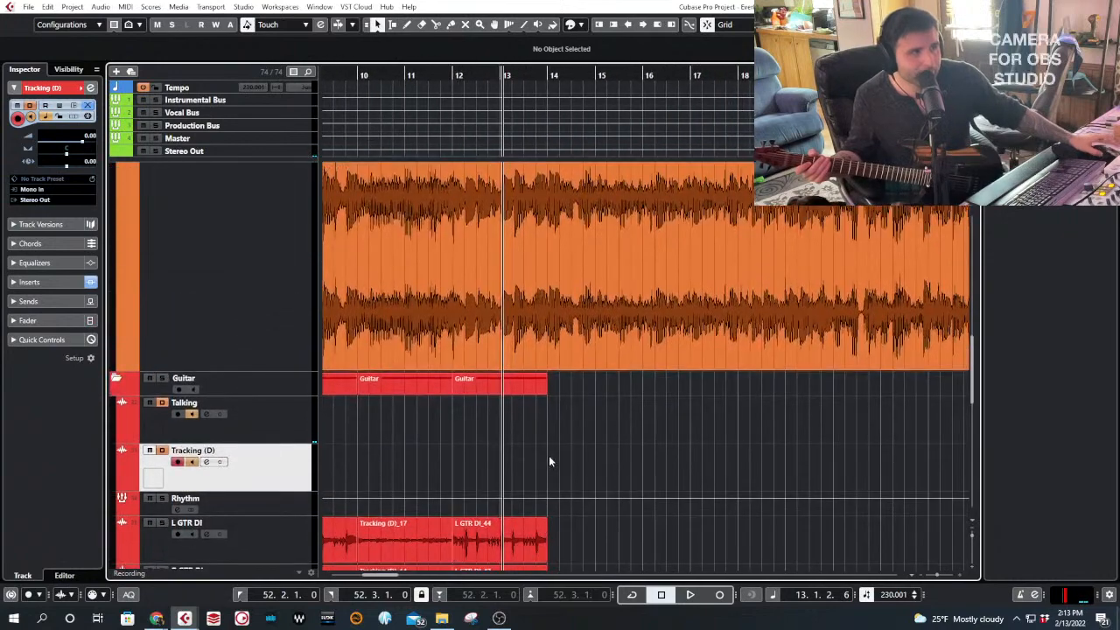
key("space")
key("KP_Multiply")
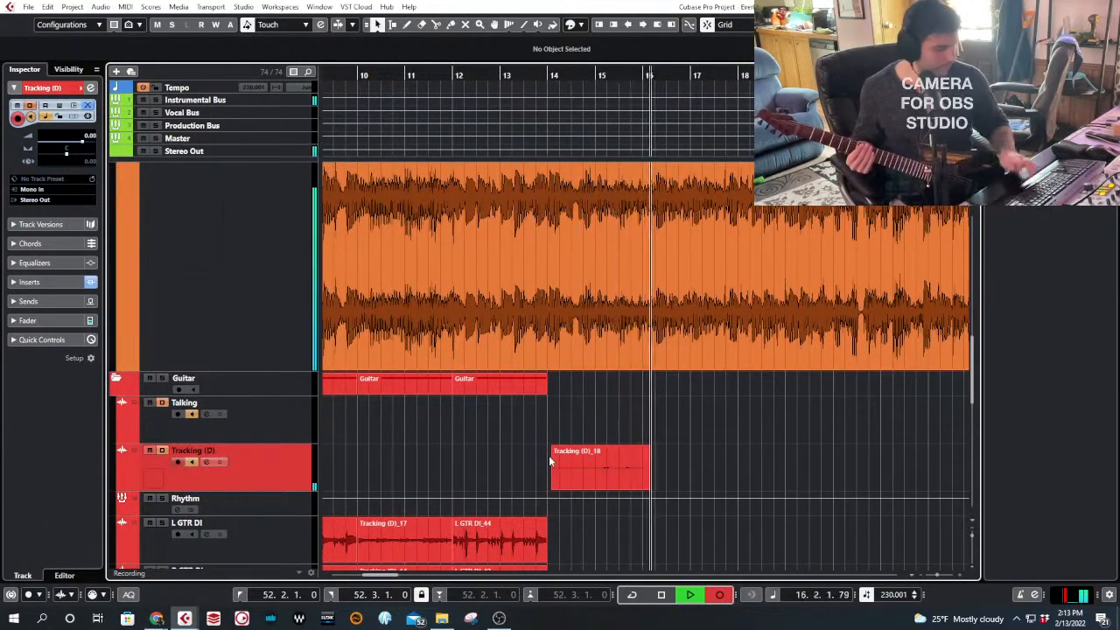
key("space")
- Return the playhead to bar 13 and record a guitar take on Tracking (D) up to bar 21, deleting the first attempt
key("KP_0")
key("KP_Multiply")
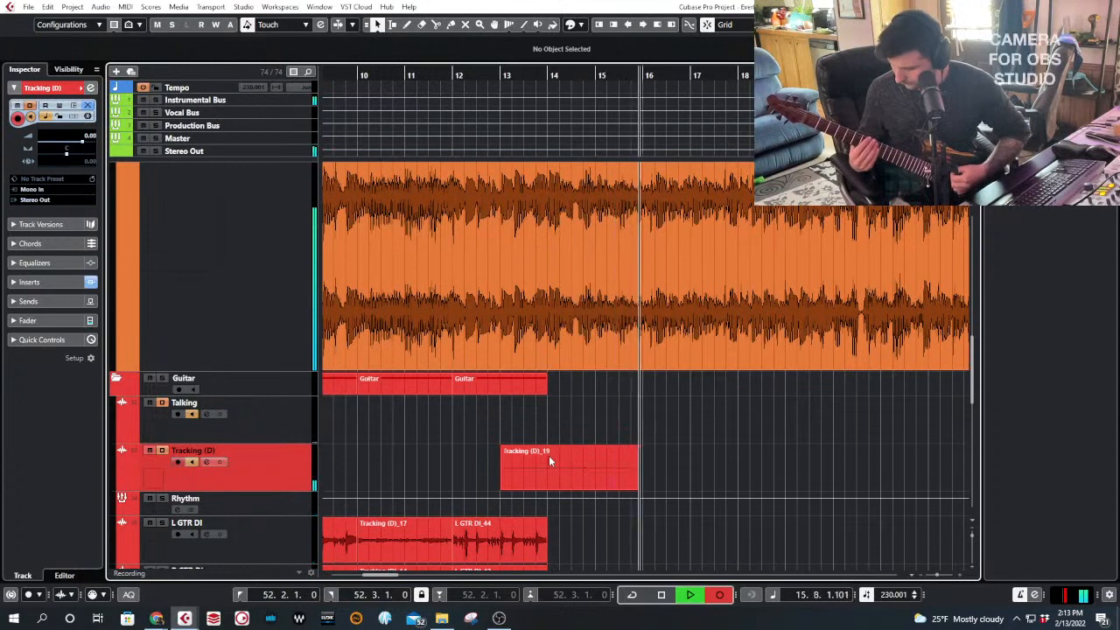
key("KP_0")
key("Delete")
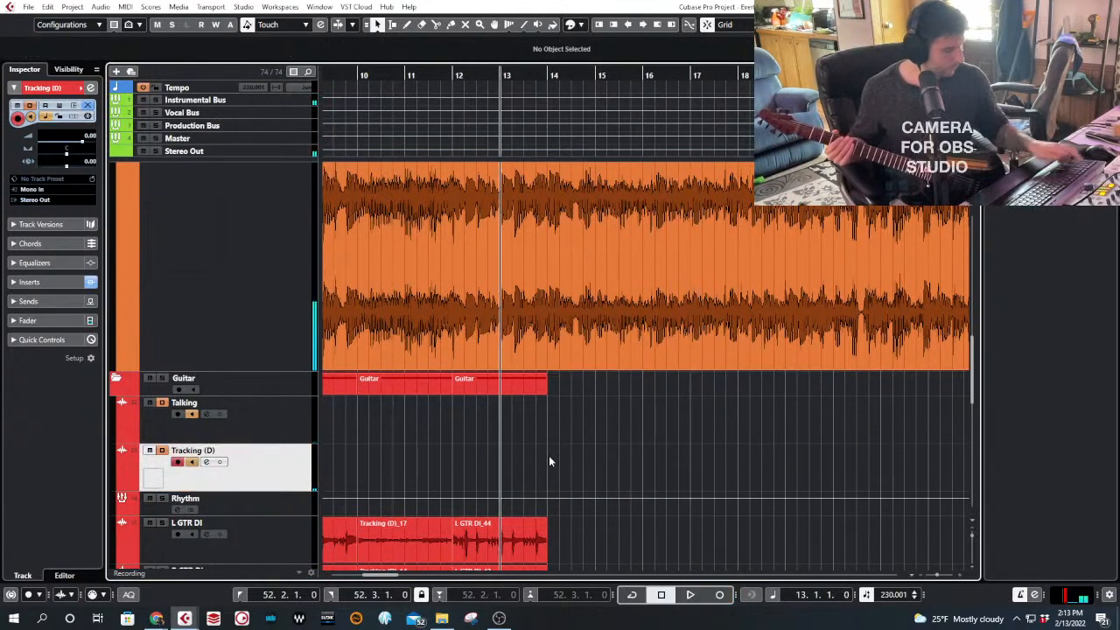
key("KP_Multiply")
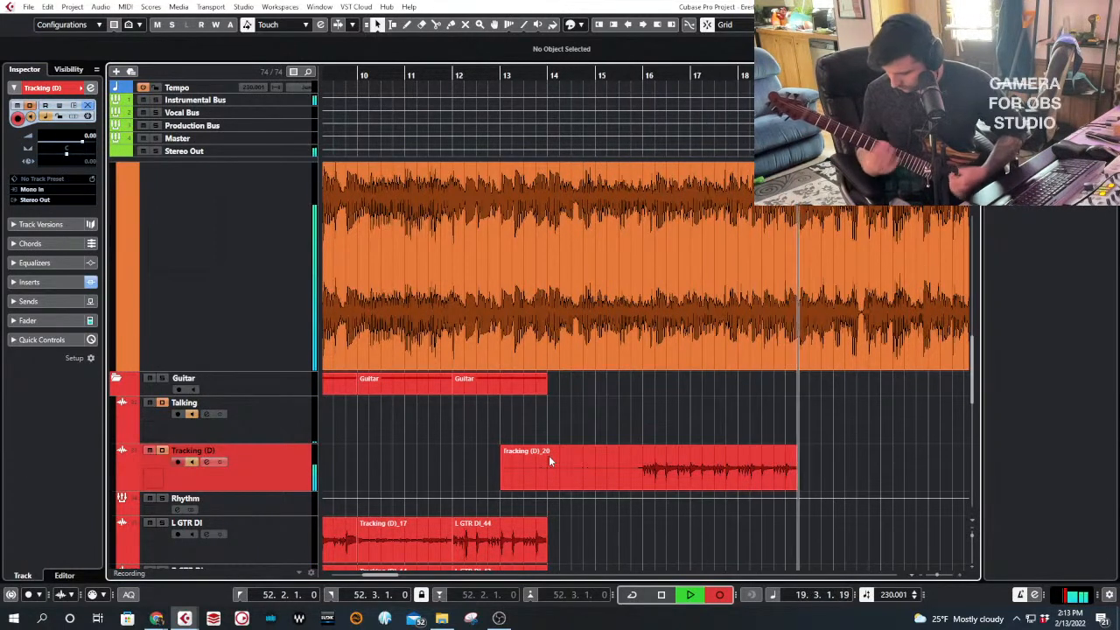
key("space")
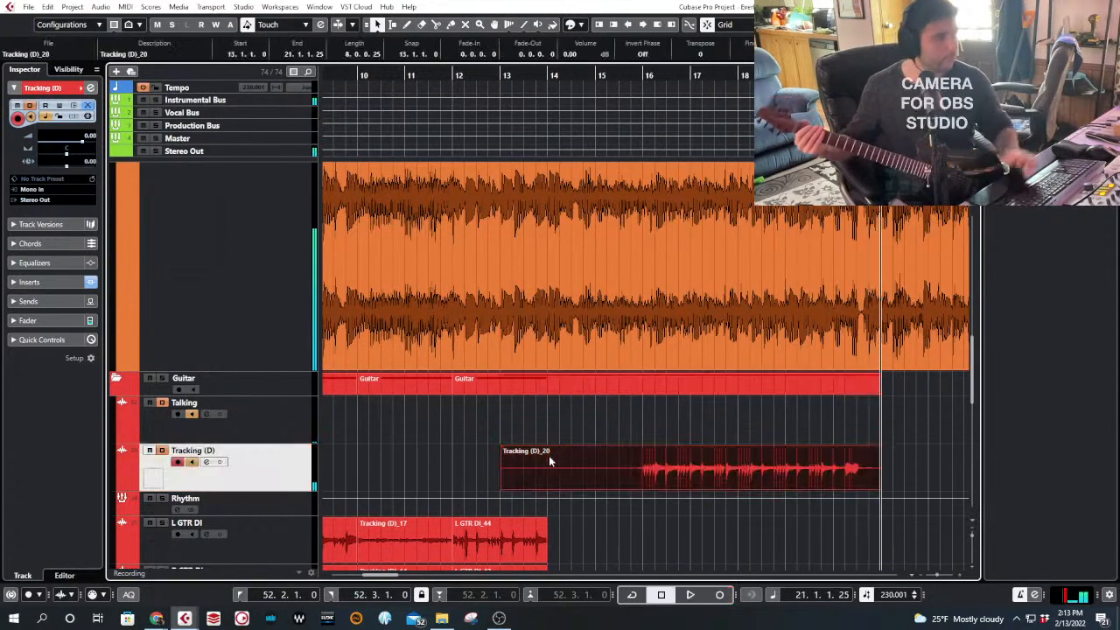
- Split the take at bars 20 and 16, delete the tail, and move the clip between them onto L GTR DI
left_click(833, 480, "alt")
key("Delete")
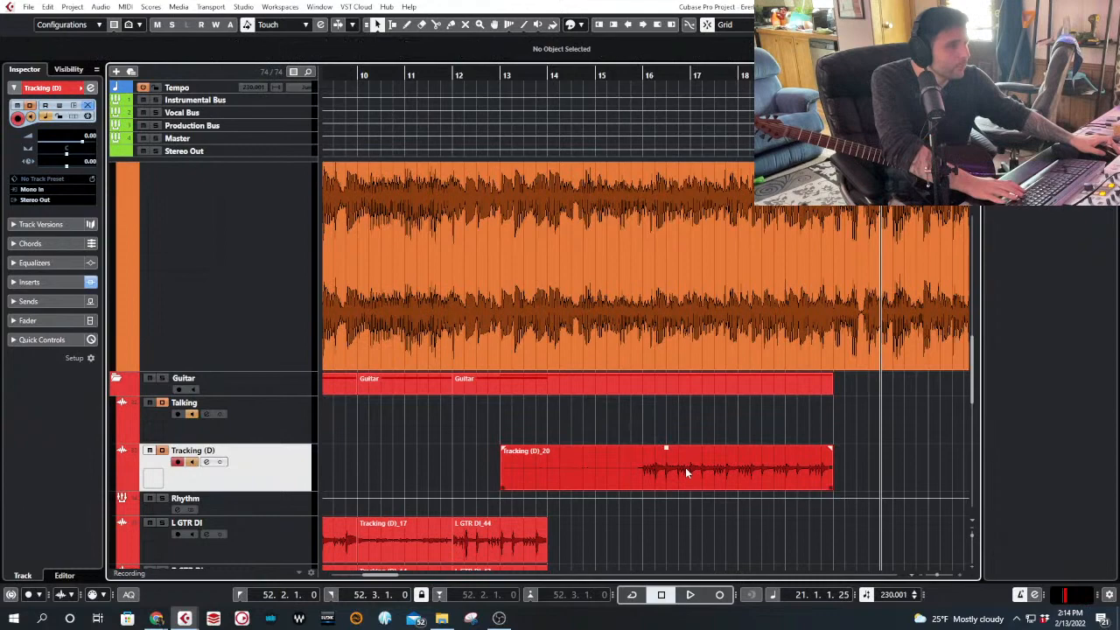
left_click(642, 472, "alt")
left_click_drag(663, 477, 663, 535)
scroll(700, 525, "down", 3)
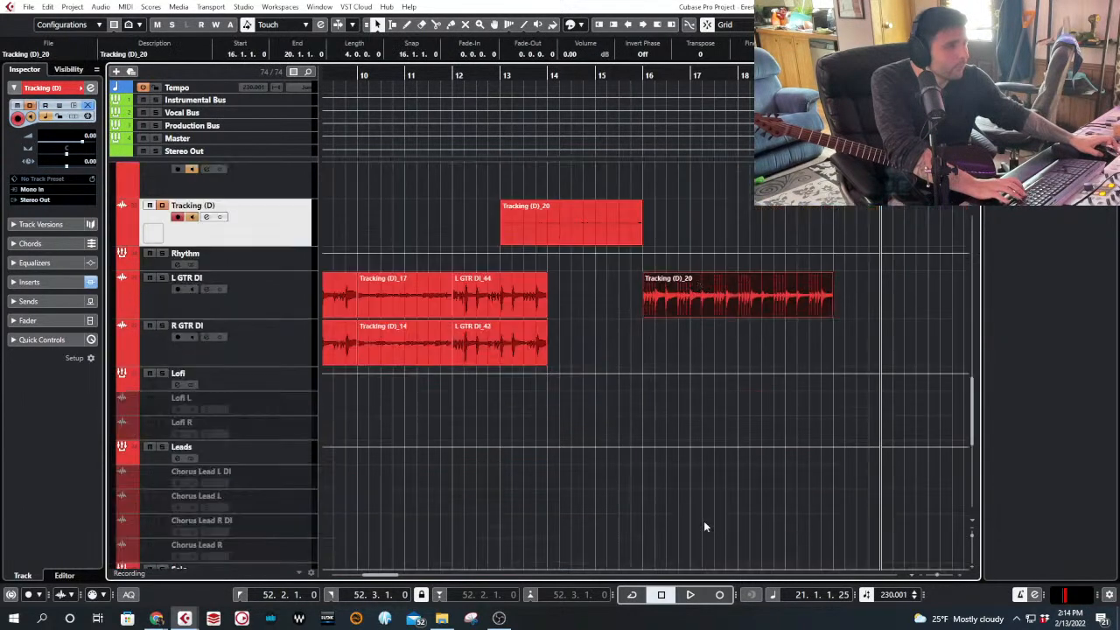
- Play back the new L GTR DI clip from within bar 17
left_click_drag(703, 289, 726, 276)
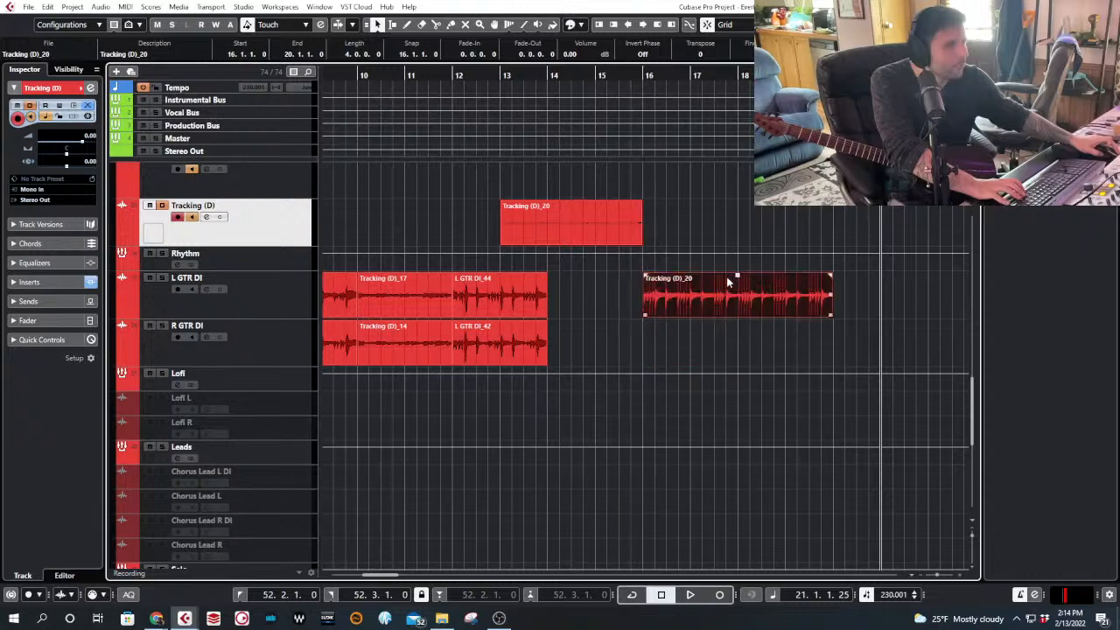
left_click(733, 74)
key("space")
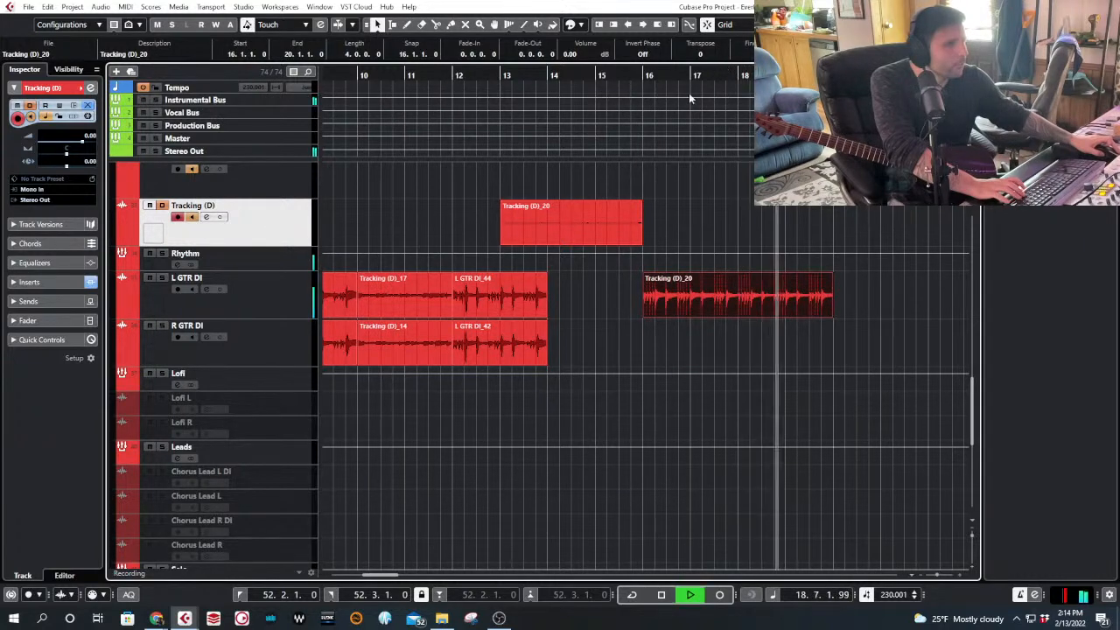
key("space")
- Place the playhead at bar 15 and delete the leftover start of the take on Tracking (D)
left_click(603, 76)
left_click(596, 229)
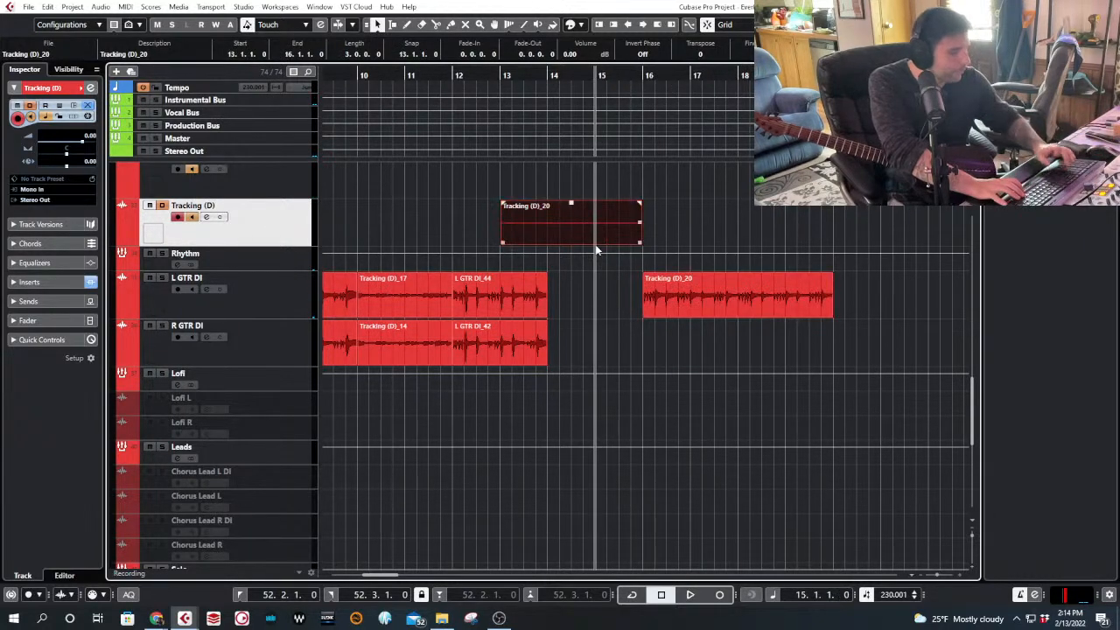
key("Delete")
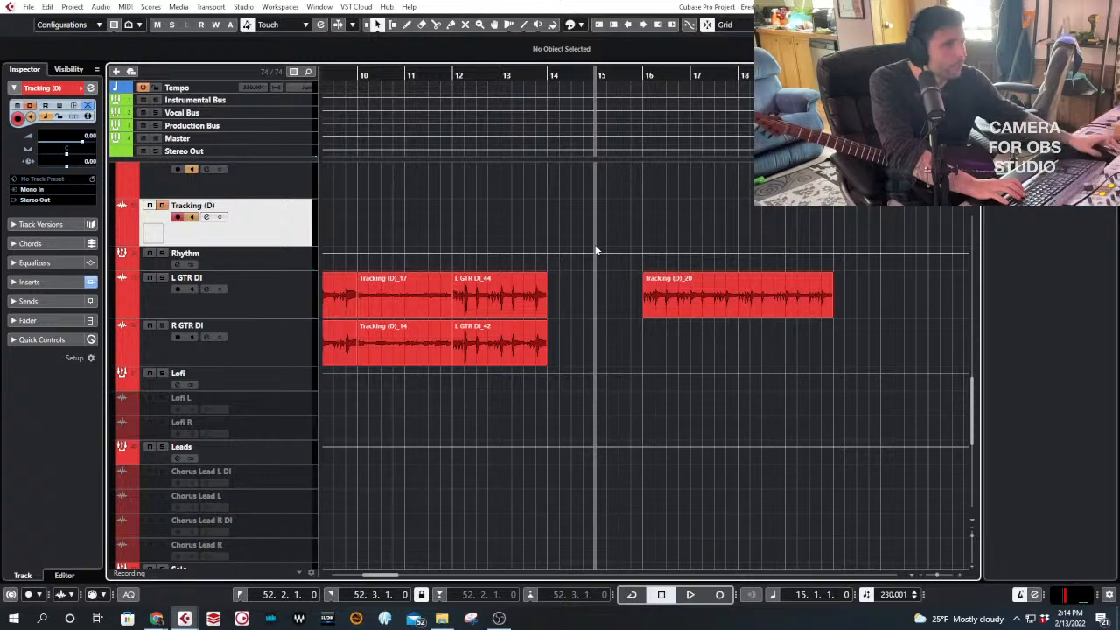
- Record a guitar take on R GTR DI from bar 14 to just past bar 20
left_click(548, 75)
left_click(311, 362)
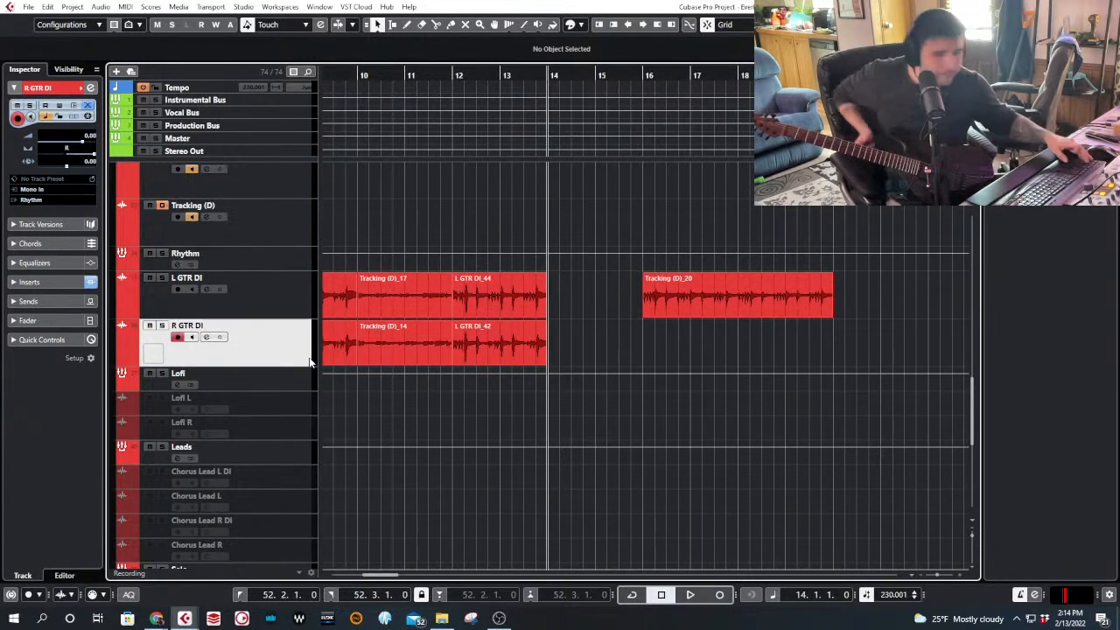
key("KP_Multiply")
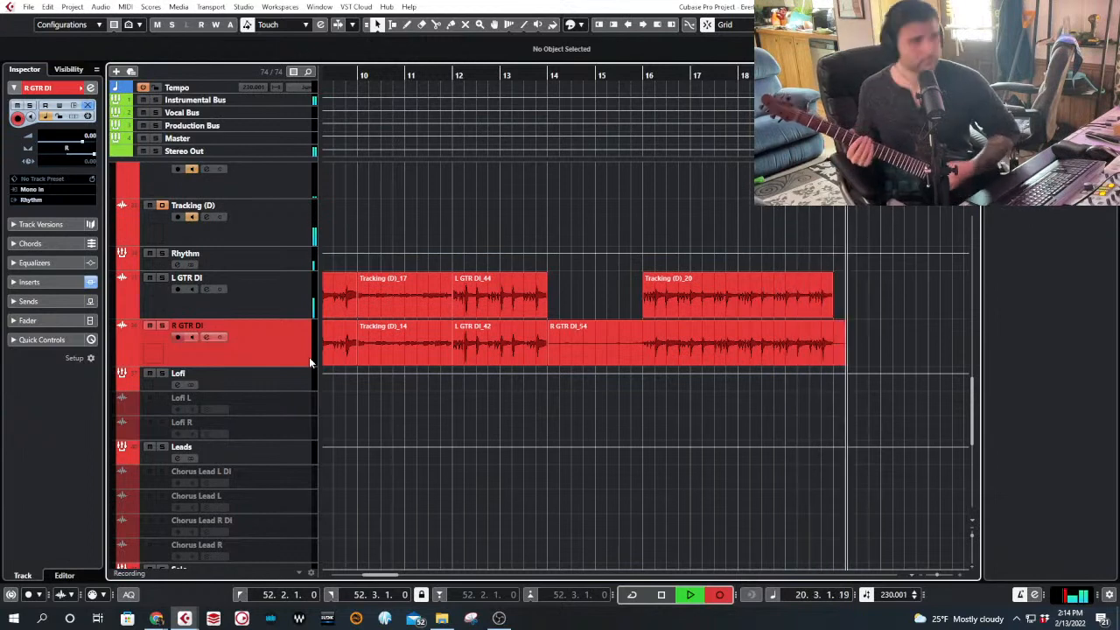
key("space")
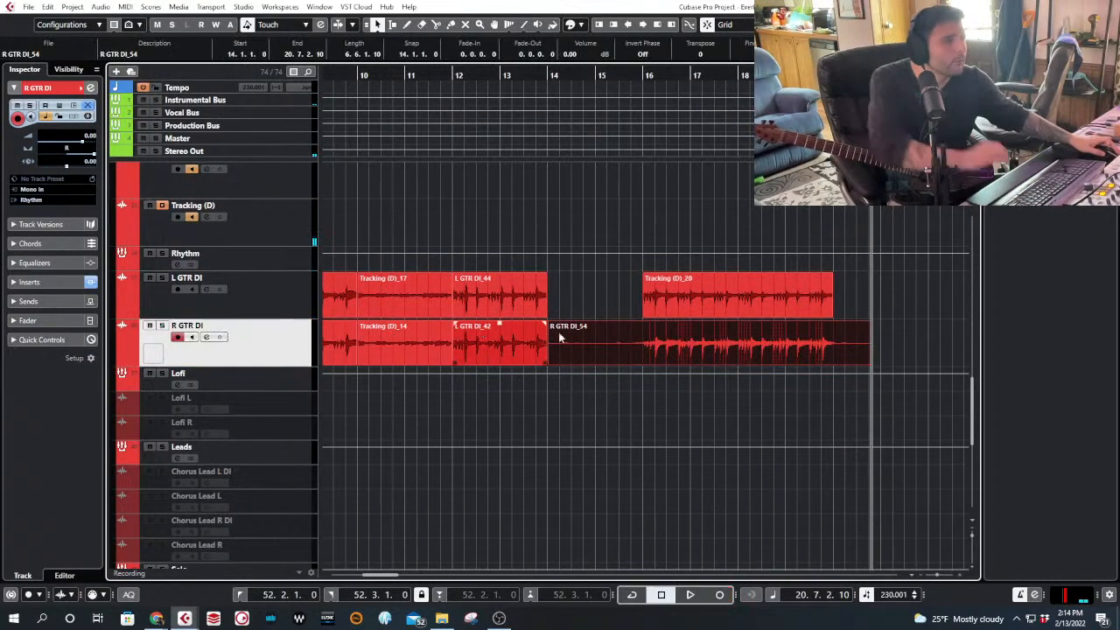
- Split the R GTR DI take at bar 16, trim its end to bar 20, and delete the lead-in piece
left_click(641, 355, "alt")
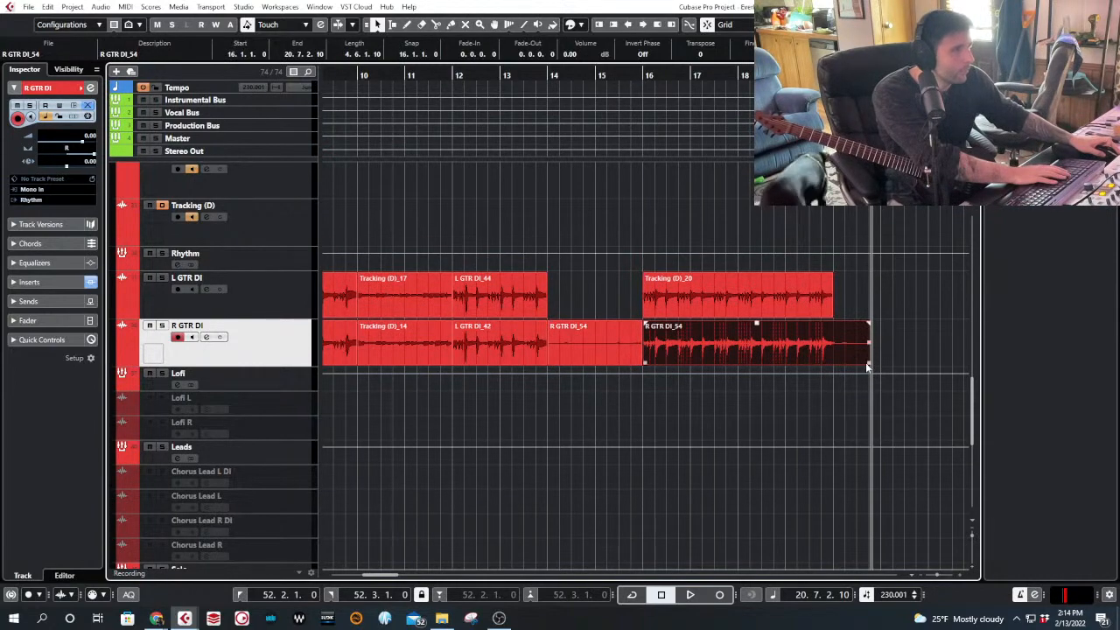
left_click_drag(865, 364, 716, 337)
left_click(631, 346)
key("Delete")
- Play back the L and R GTR DI clips together from bar 16 to the end of bar 19
key("g")
key("g")
left_click(533, 77)
key("space")
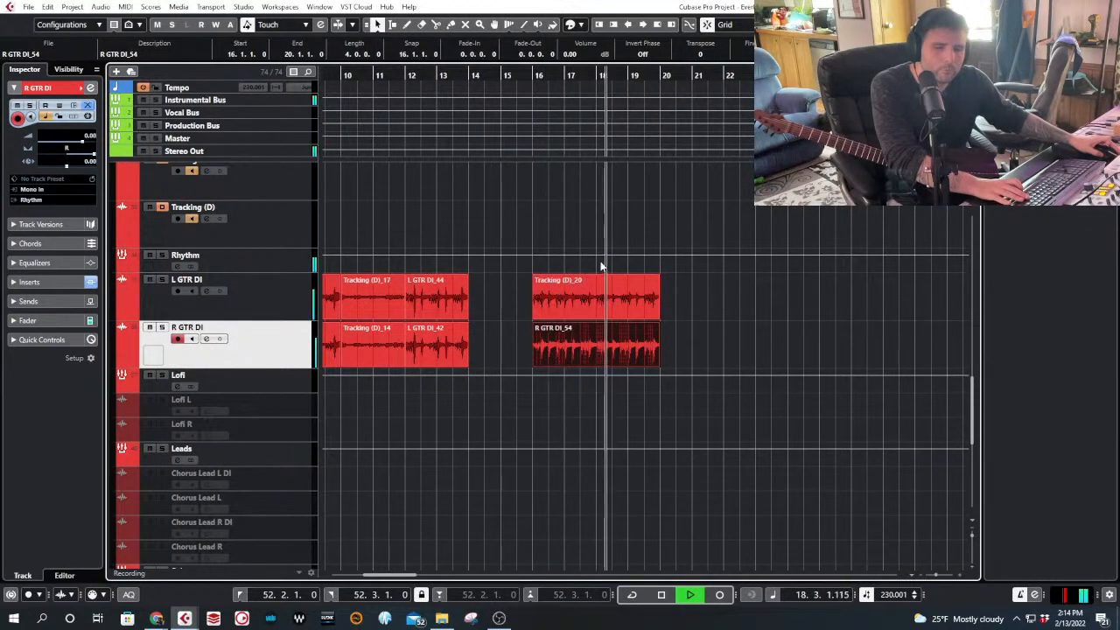
key("space")
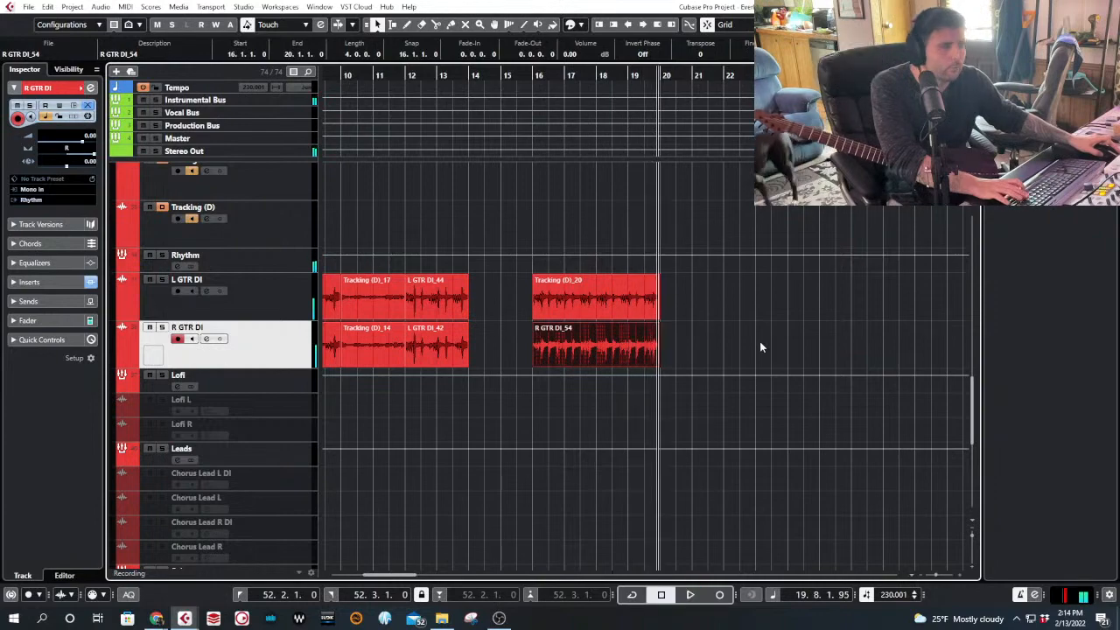
- Place the playhead at bar 19, one bar before the end of the rhythm guitar clips
left_click_drag(772, 344, 658, 334)
scroll(658, 335, "up", 2)
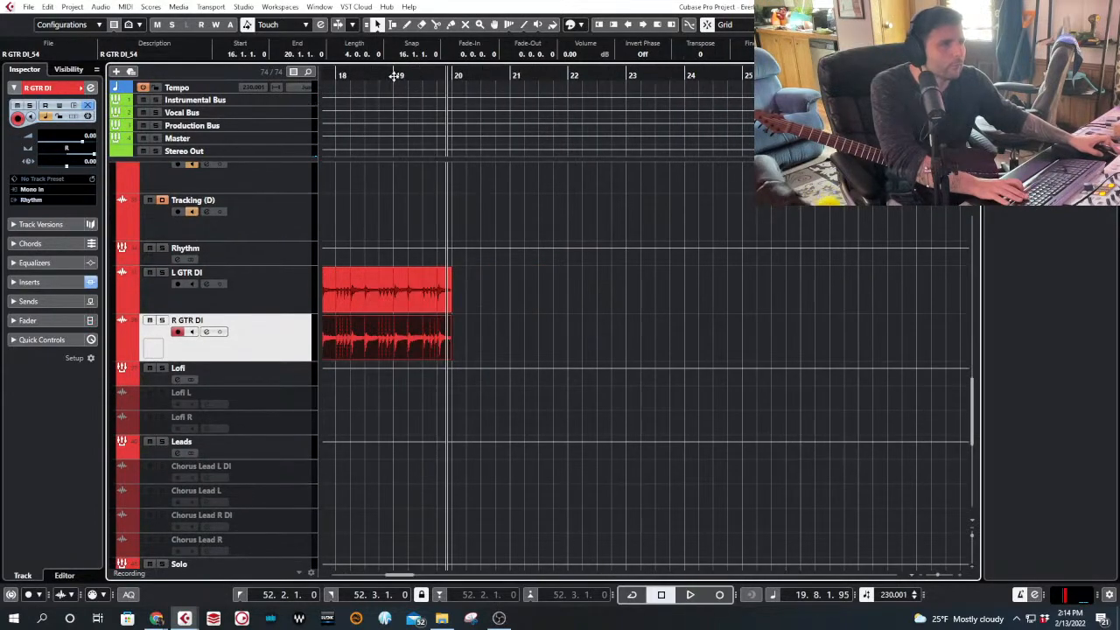
left_click(396, 76)
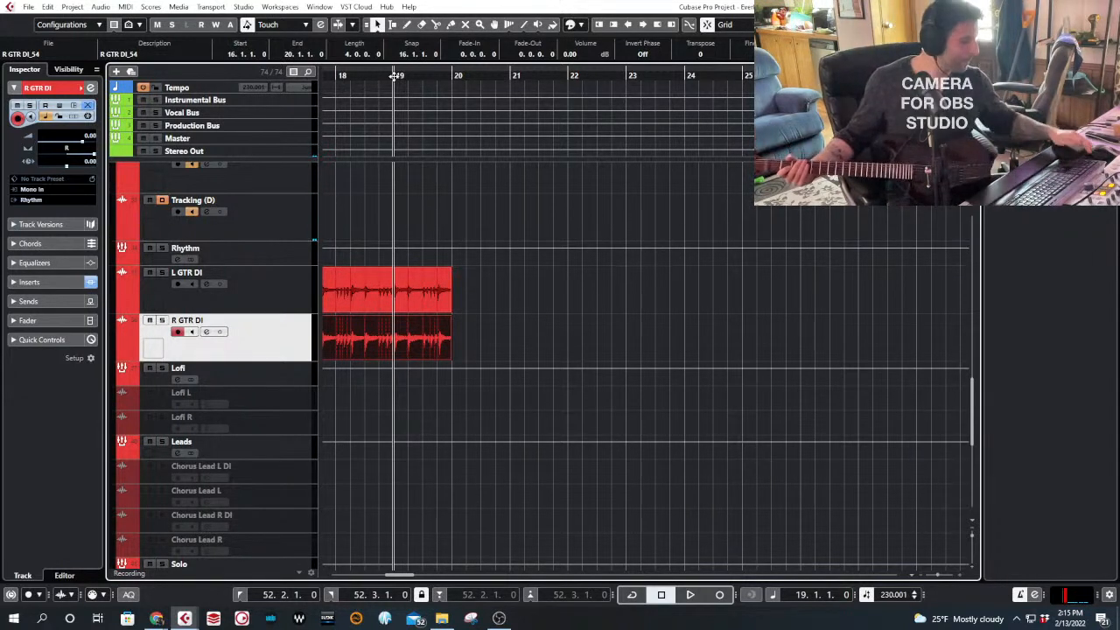
scroll(707, 412, "up", 2)
scroll(707, 412, "left", 1)
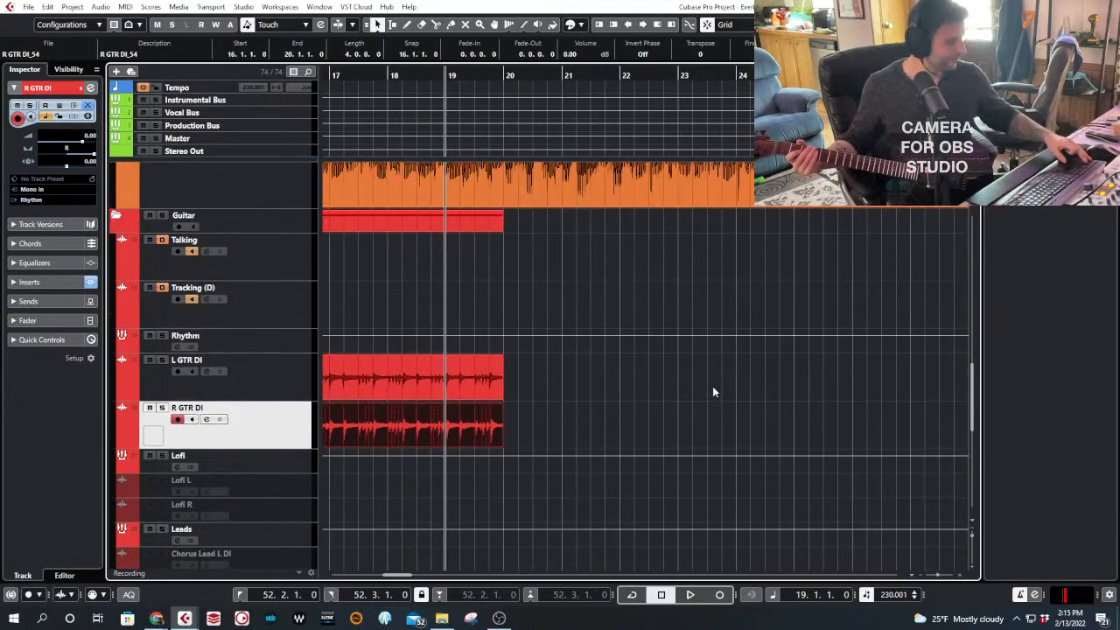
key("KP_Multiply")
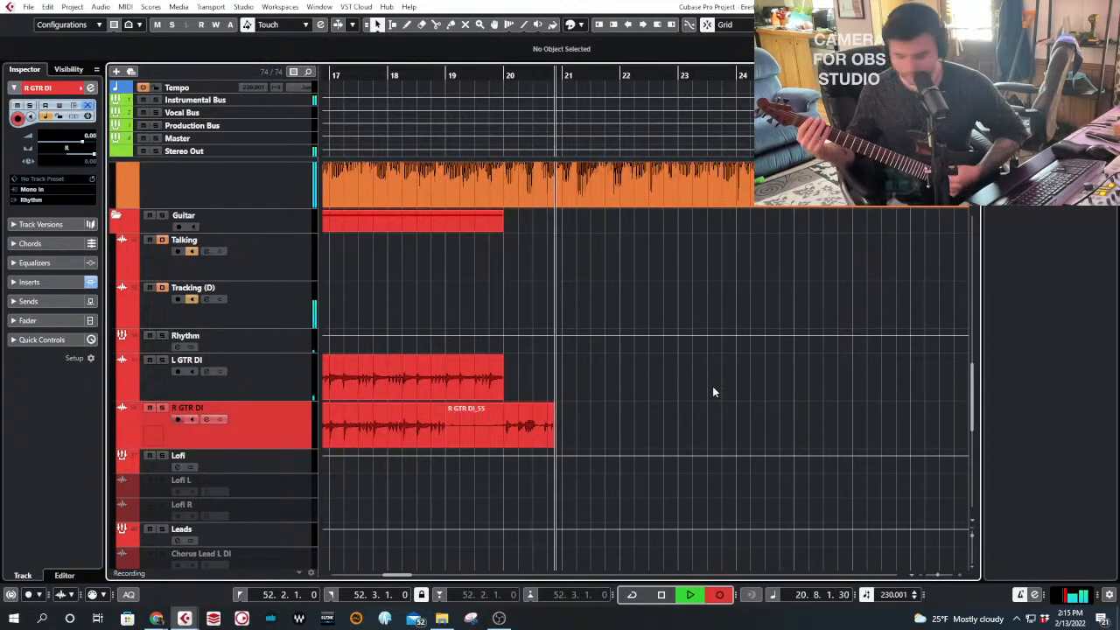
key("Delete")
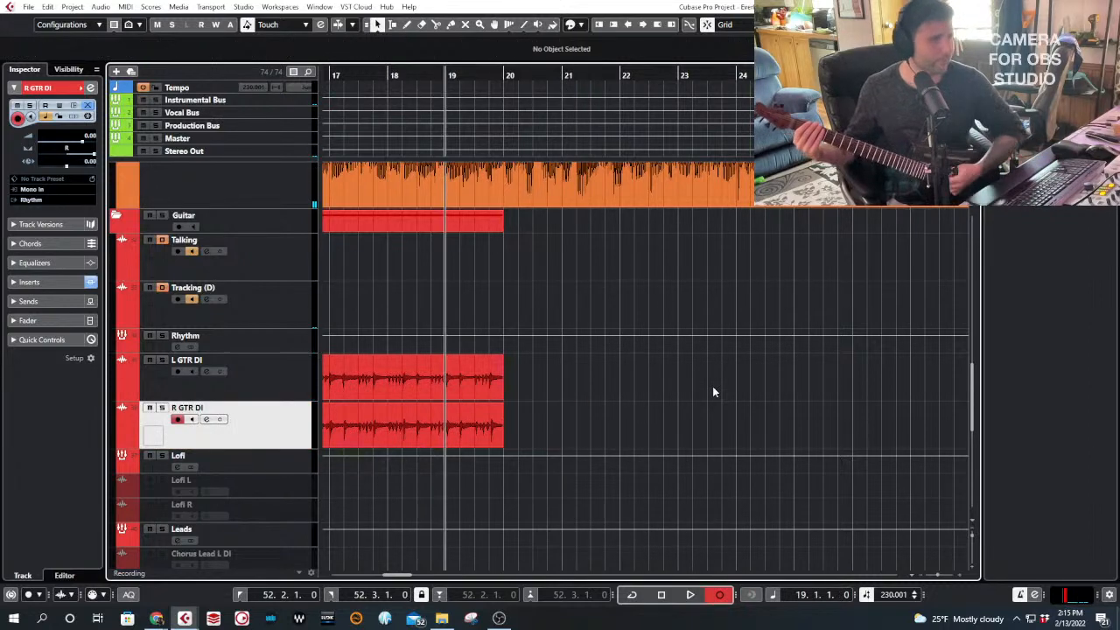
key("KP_Multiply")
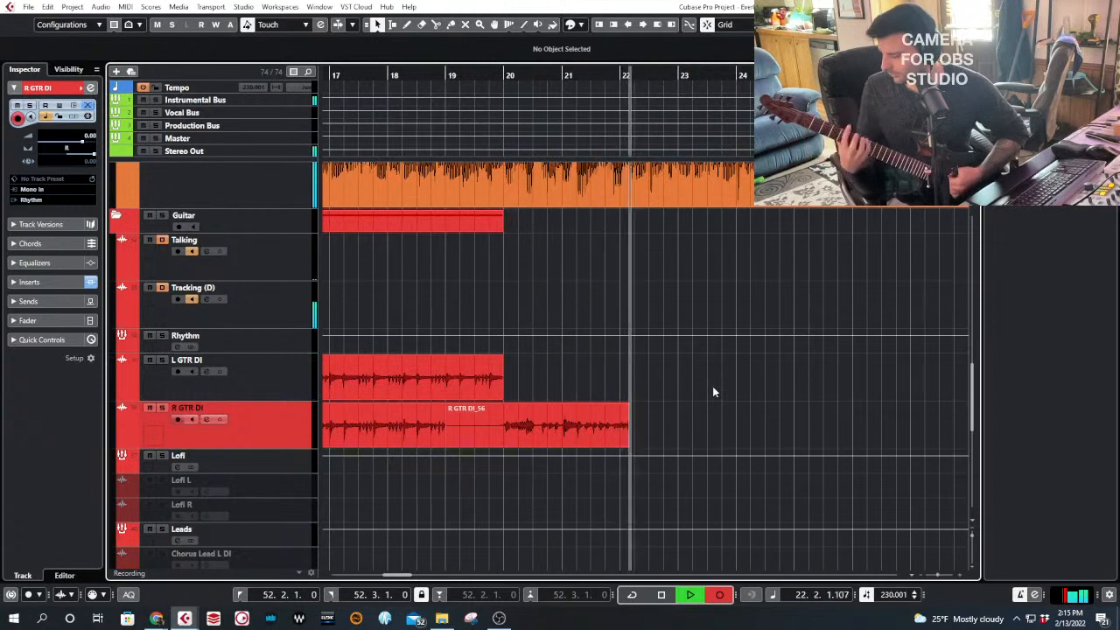
key("Delete")
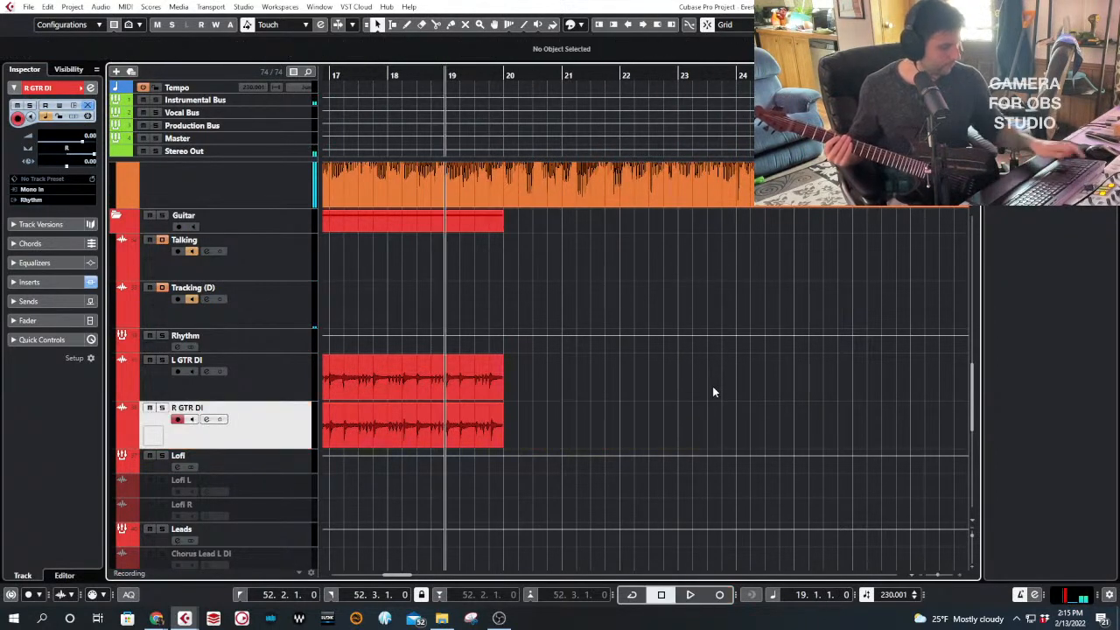
key("KP_Multiply")
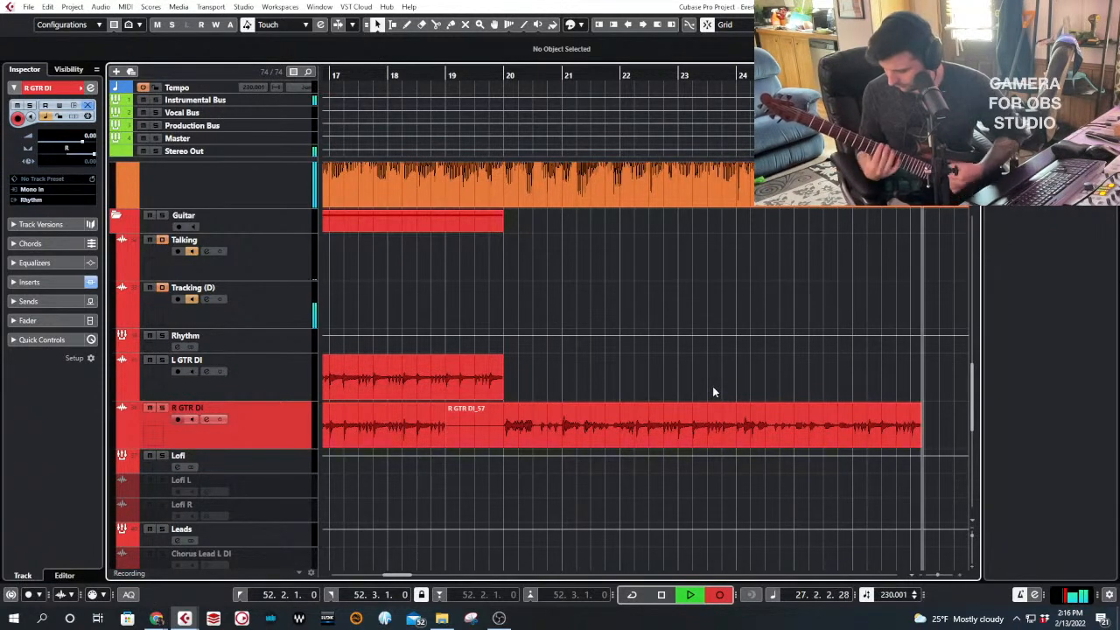
key("space")
key("ctrl+z")
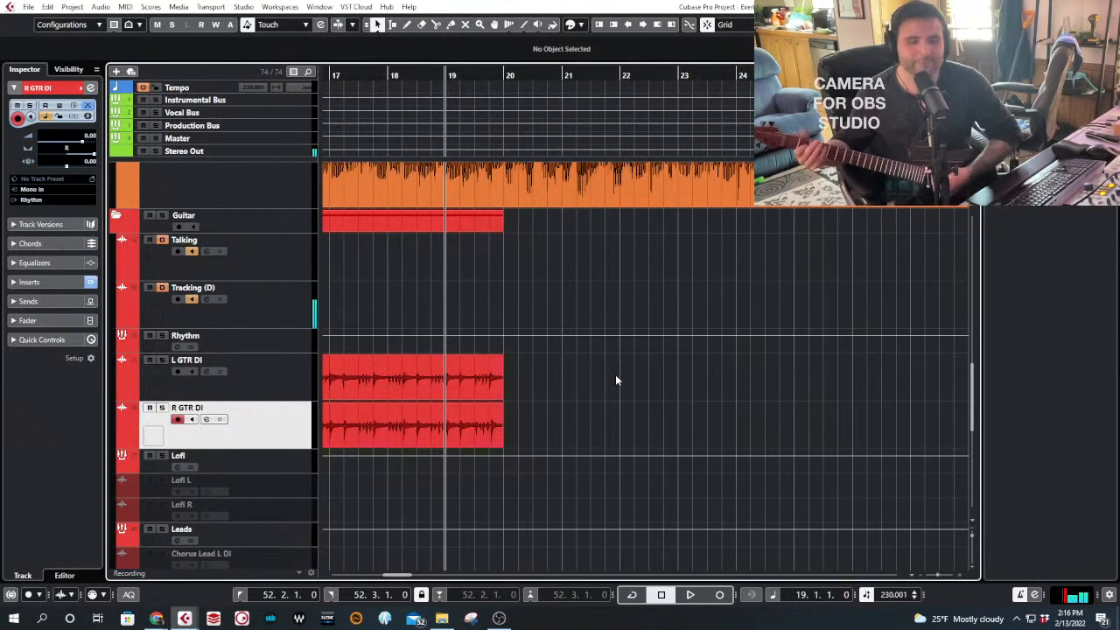
- Record a guitar take on R GTR DI from bar 19 to bar 37
left_click_drag(632, 391, 661, 399)
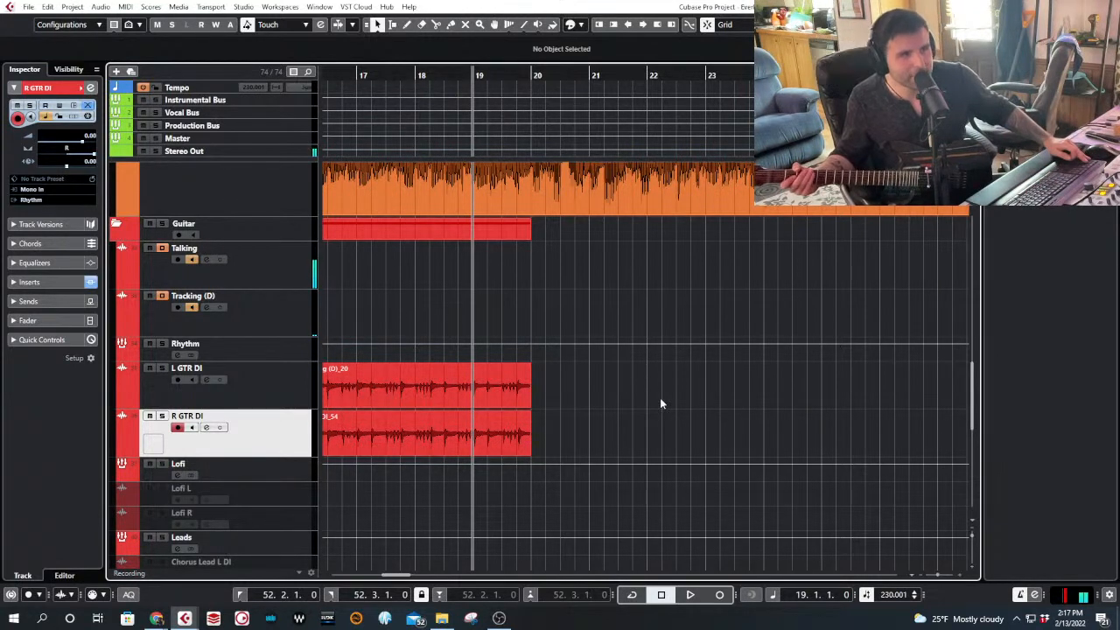
key("KP_Multiply")
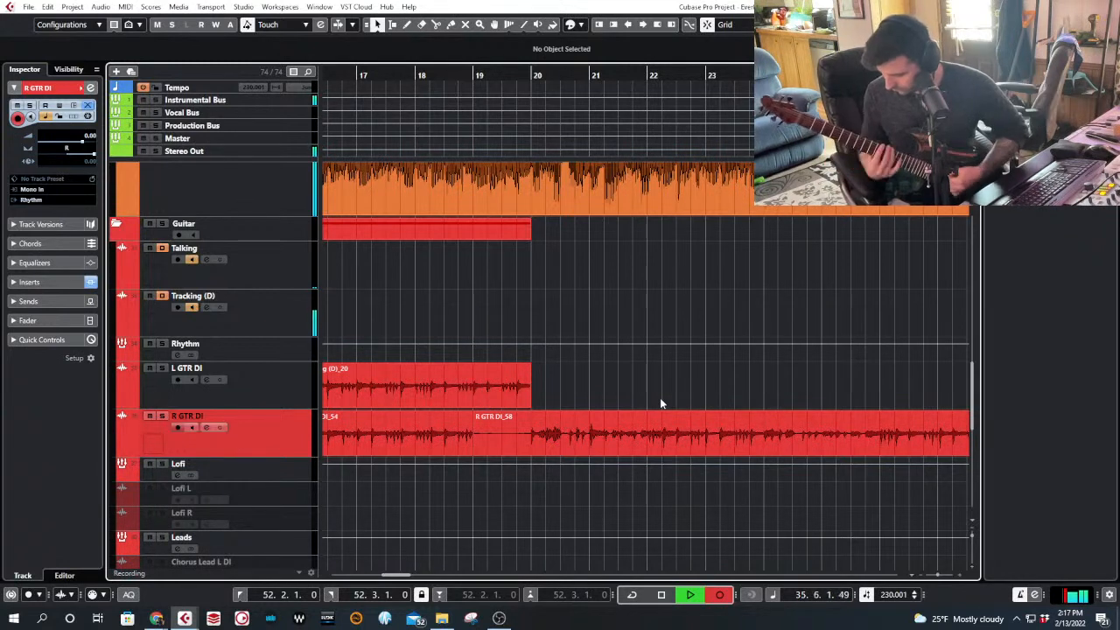
key("space")
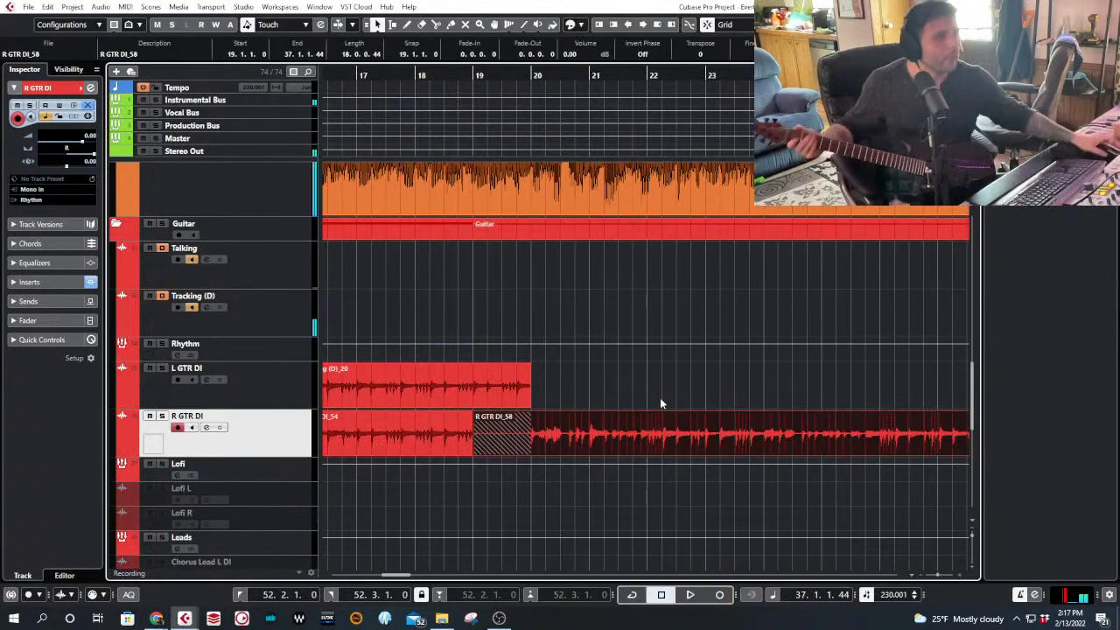
- Split the R GTR DI take at bar 20 and near its end, and delete the lead-in and the leftover tail
left_click(532, 446, "alt")
left_click(503, 450)
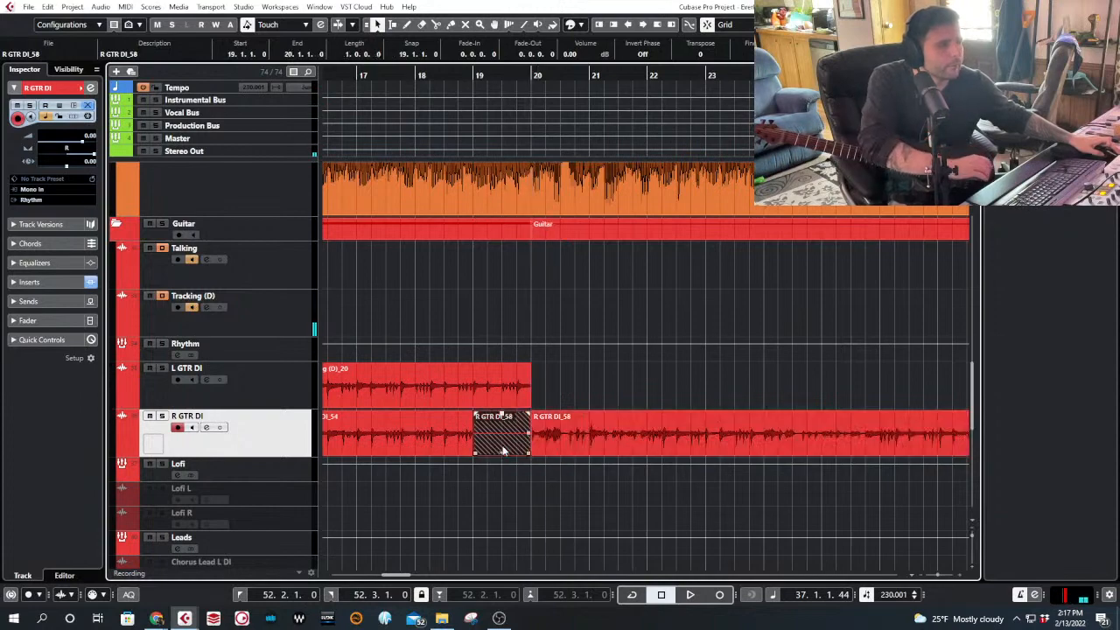
key("Delete")
scroll(560, 416, "right", 2)
scroll(560, 415, "right", 6)
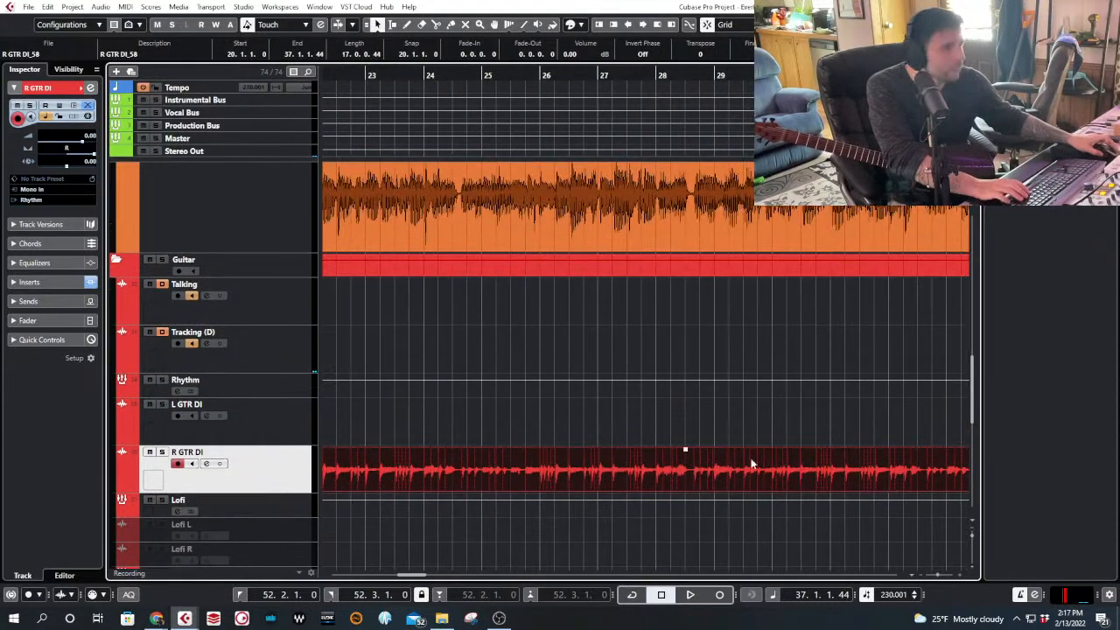
left_click(358, 480, "alt")
key("Delete")
- Place the playhead at bar 18 within the last clip on L GTR DI
scroll(418, 431, "down", 2)
scroll(416, 431, "left", 8)
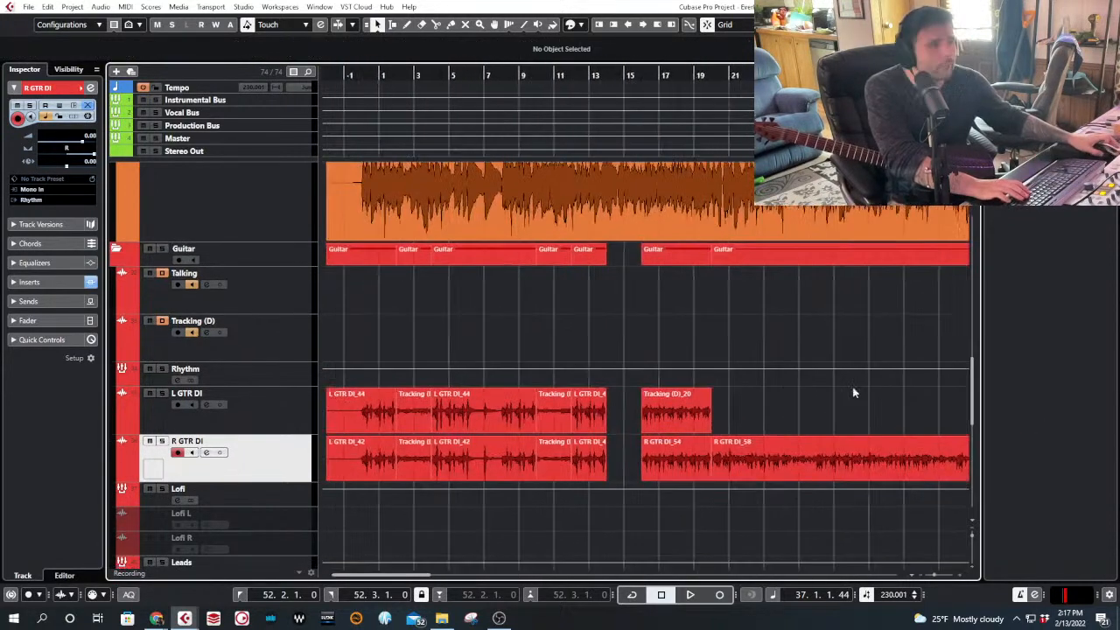
left_click(692, 77)
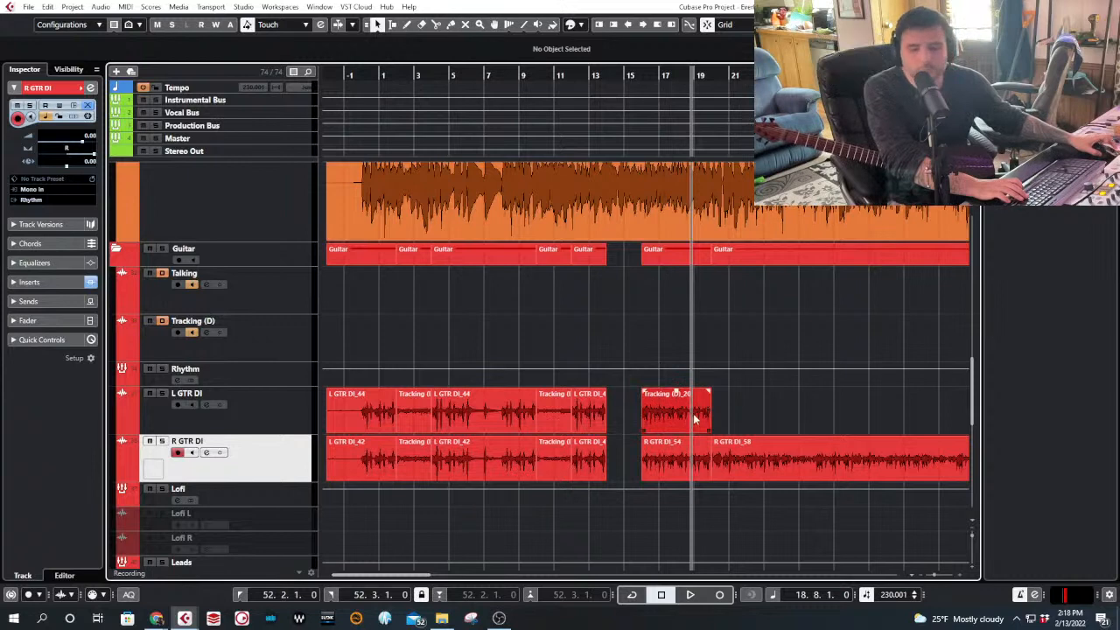
scroll(696, 418, "up", 2)
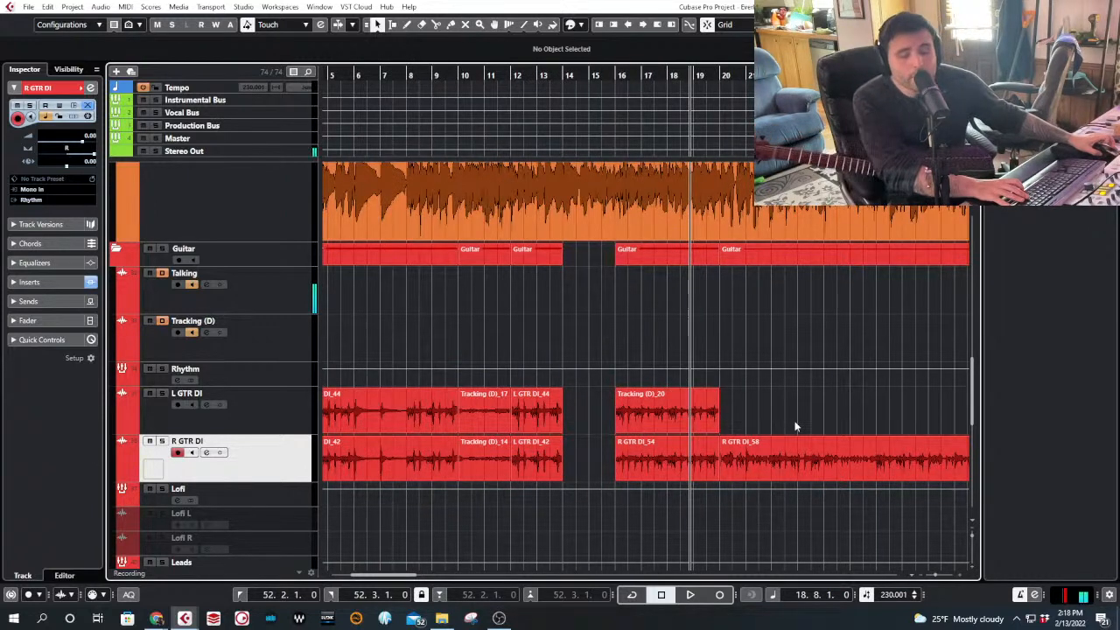
left_click_drag(821, 409, 709, 420)
scroll(708, 425, "up", 2)
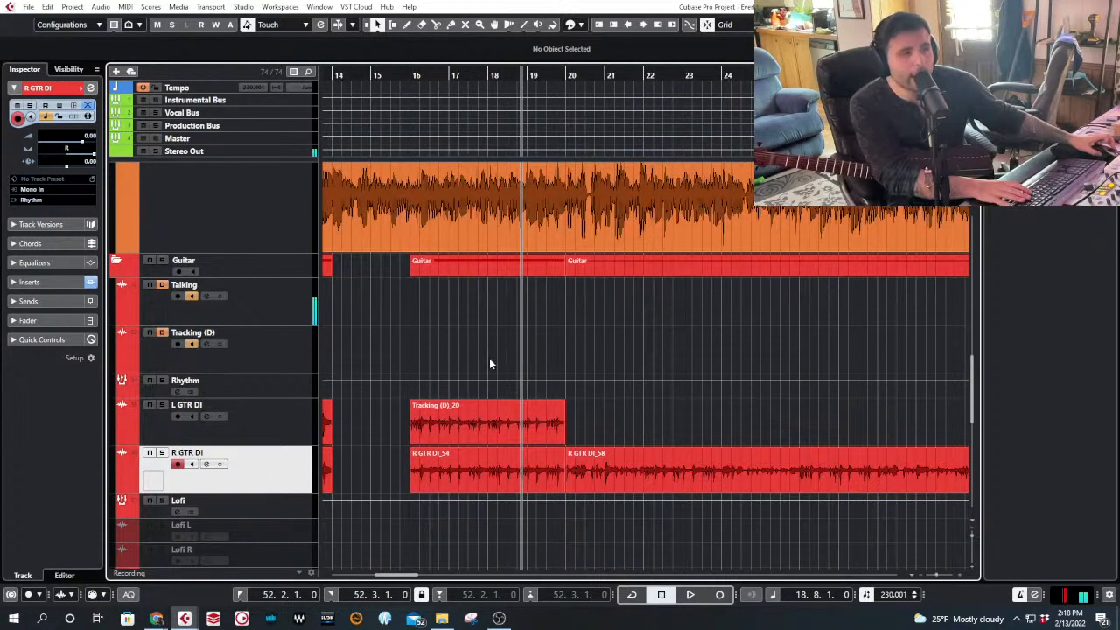
left_click(488, 74)
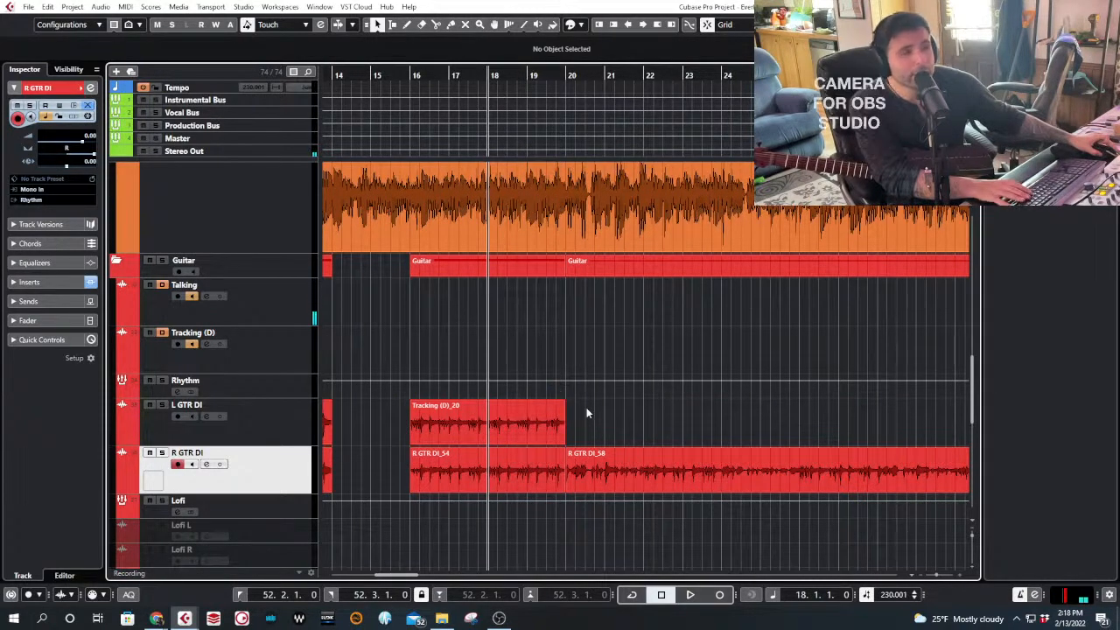
scroll(613, 424, "right", 3)
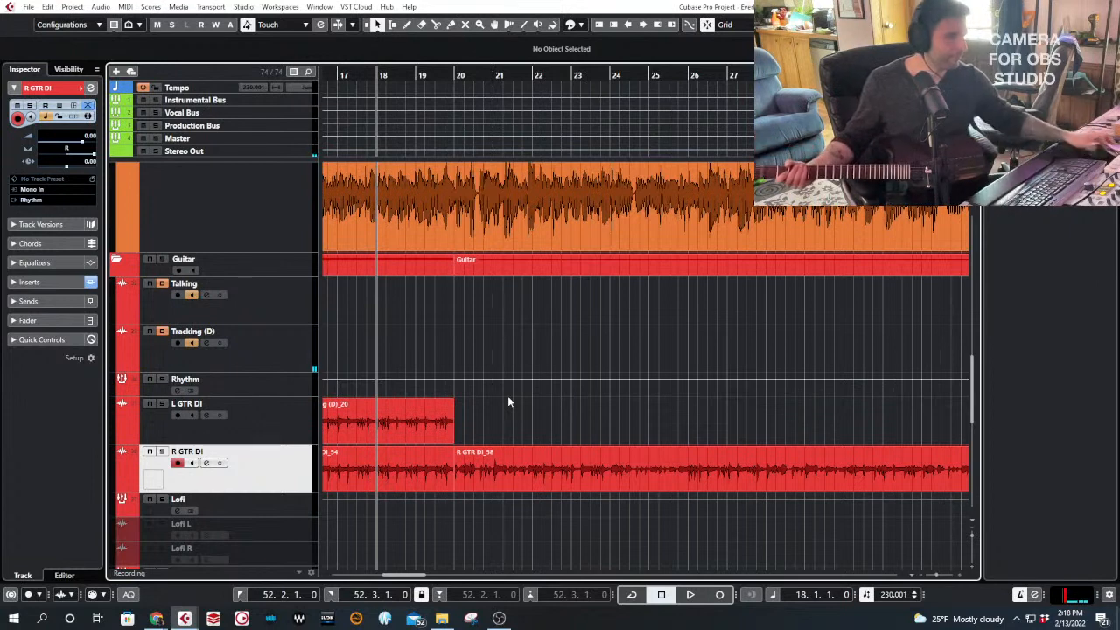
- Select L GTR DI for recording, discard a short take from bar 18, and place the playhead at bar 19
left_click(250, 434)
key("KP_Multiply")
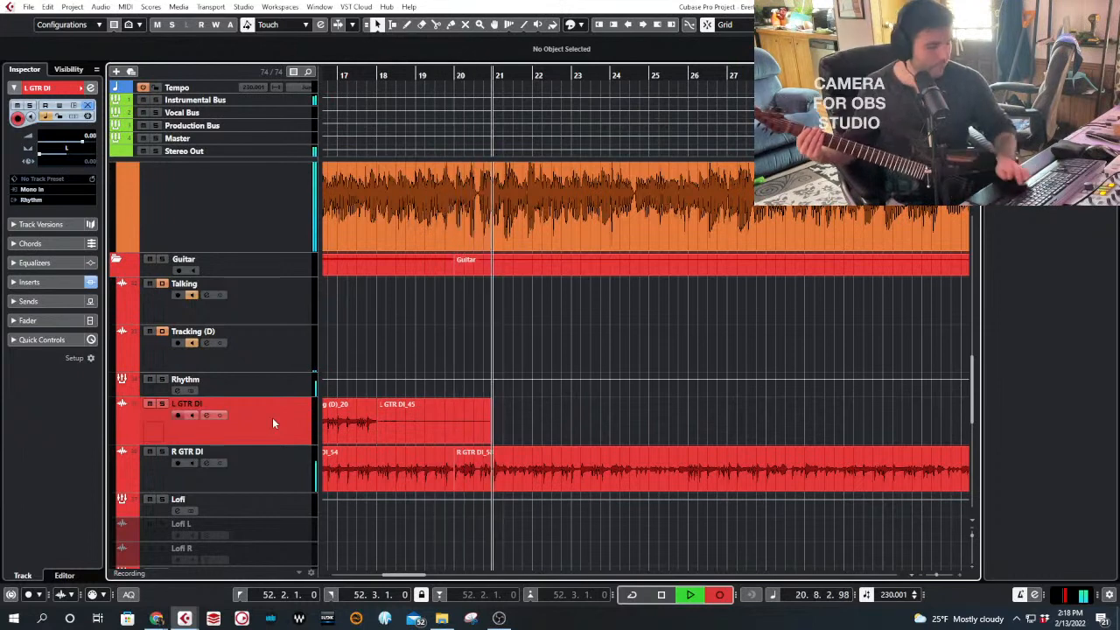
key("space")
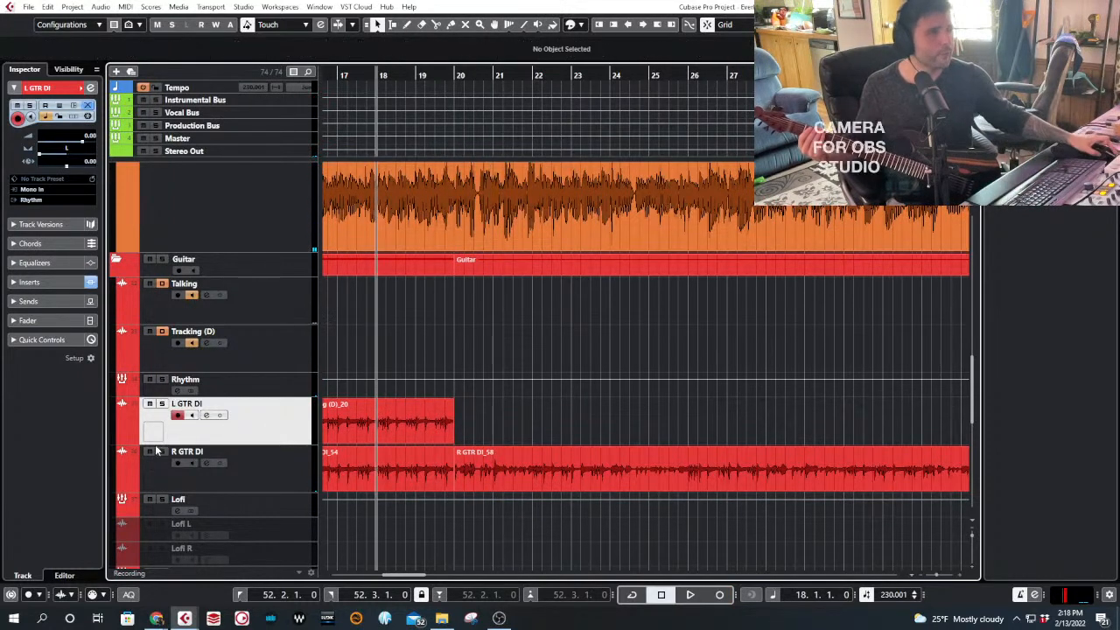
left_click(411, 79)
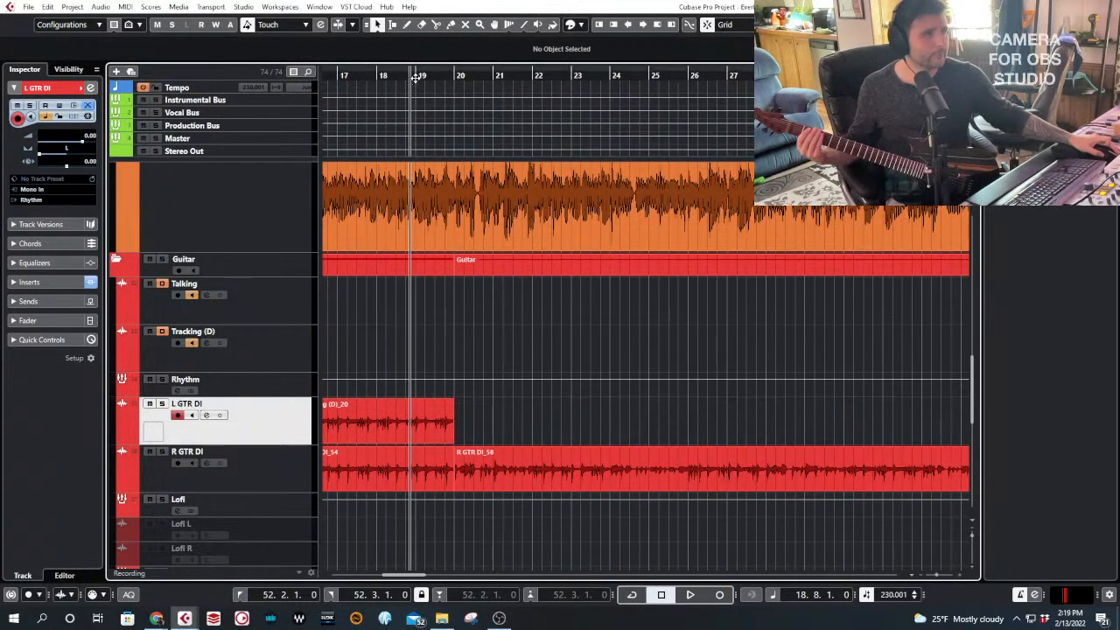
left_click_drag(413, 78, 423, 74)
key("KP_Multiply")
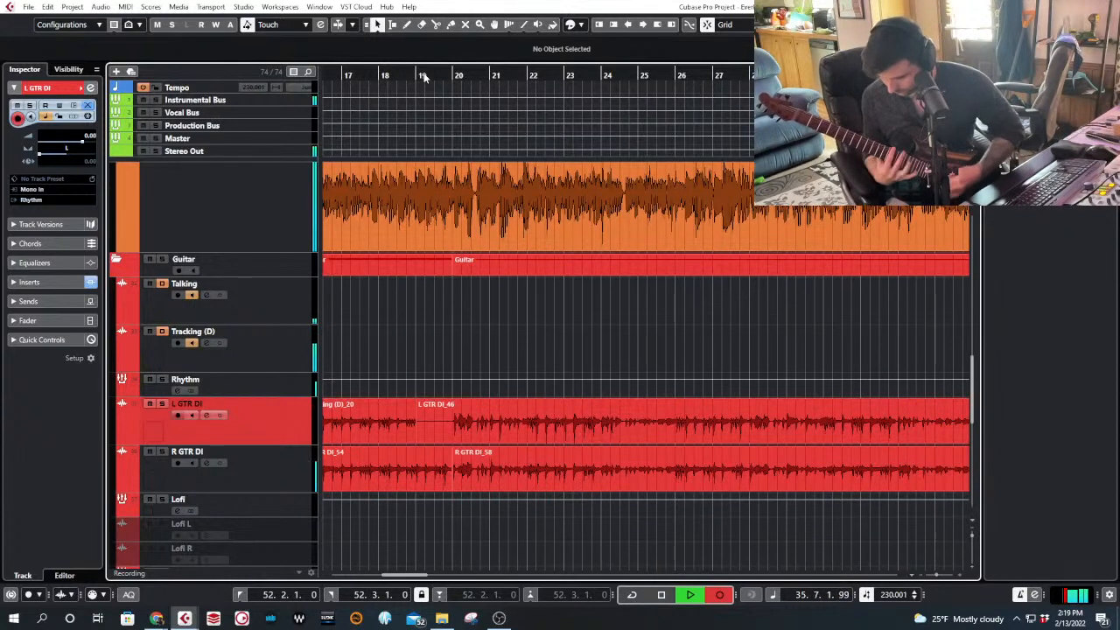
key("space")
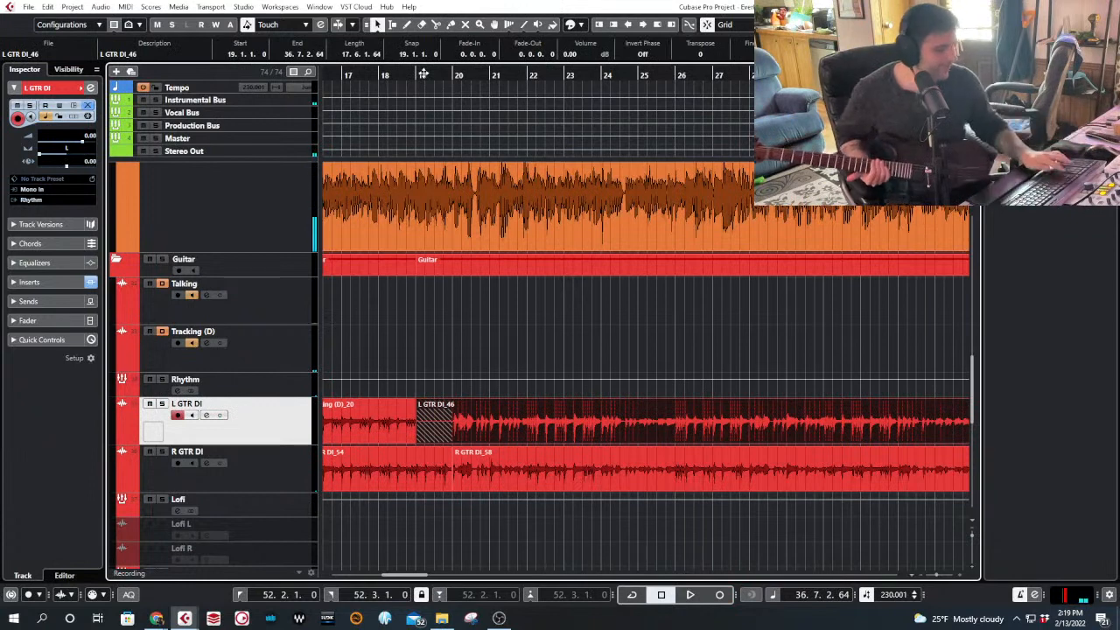
key("Delete")
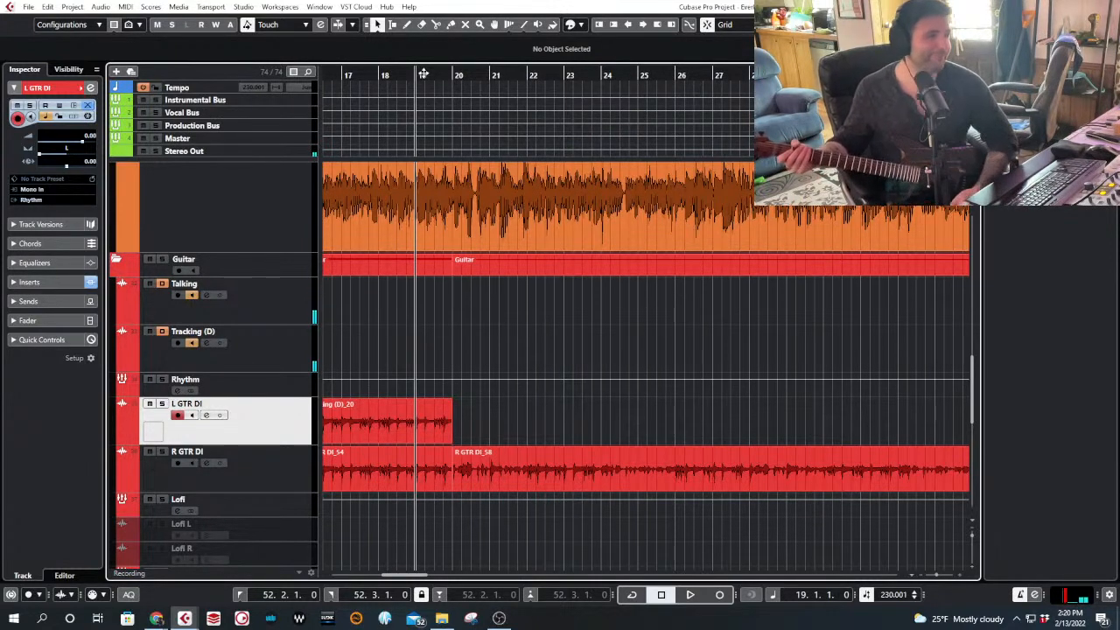
key("KP_Multiply")
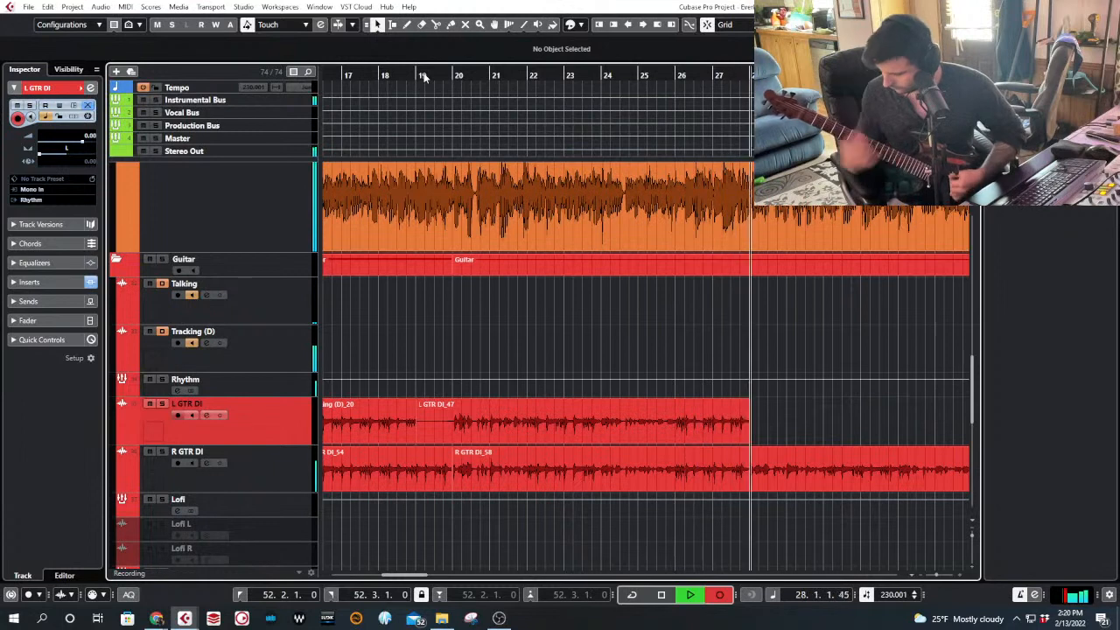
key("space")
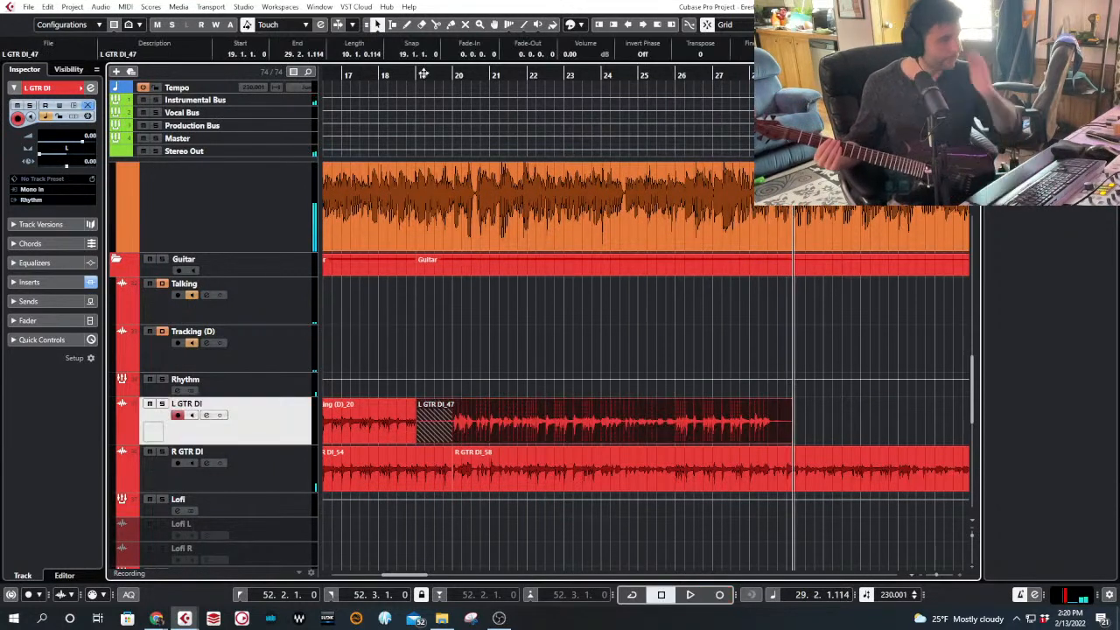
key("ctrl+z")
- Record a new guitar take on L GTR DI from bar 19 to bar 33 and trim it to bars 20 to 26
key("KP_Multiply")
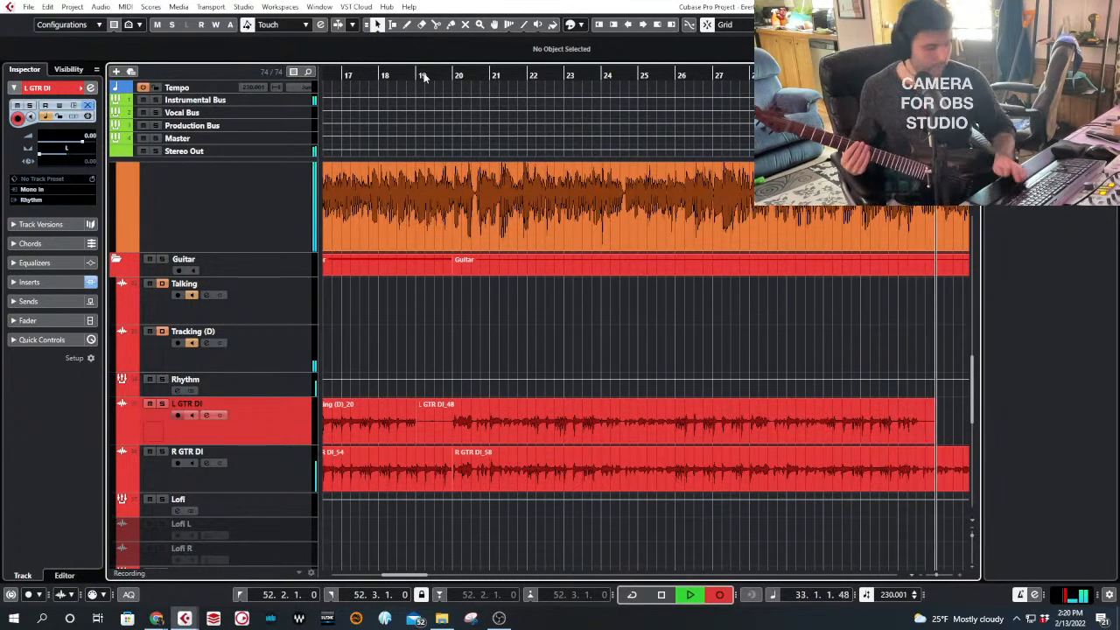
key("space")
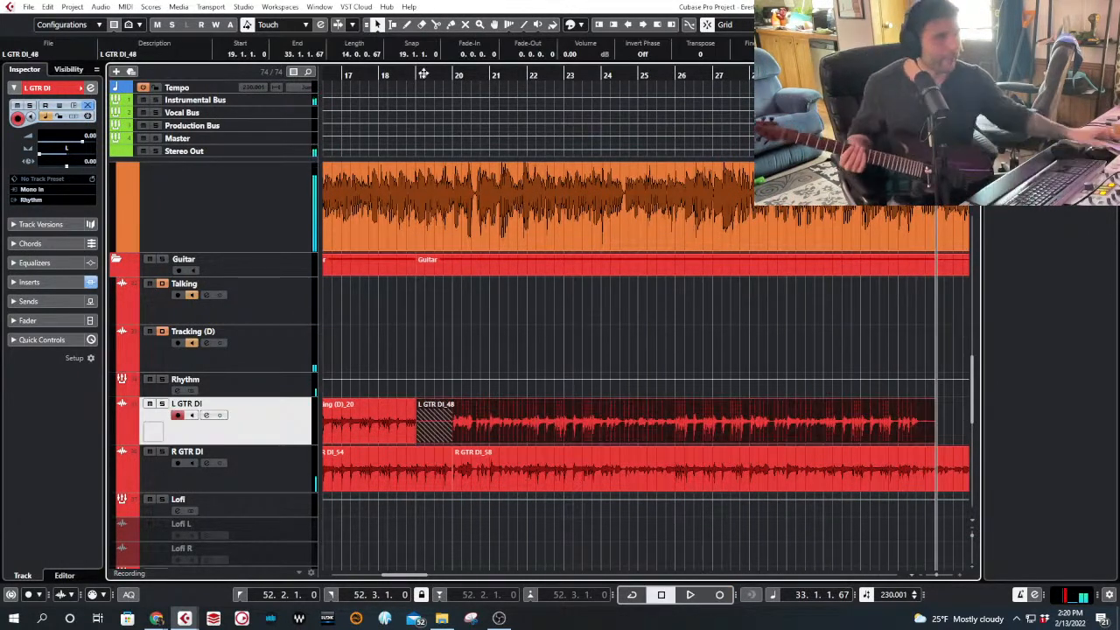
left_click(677, 429, "alt")
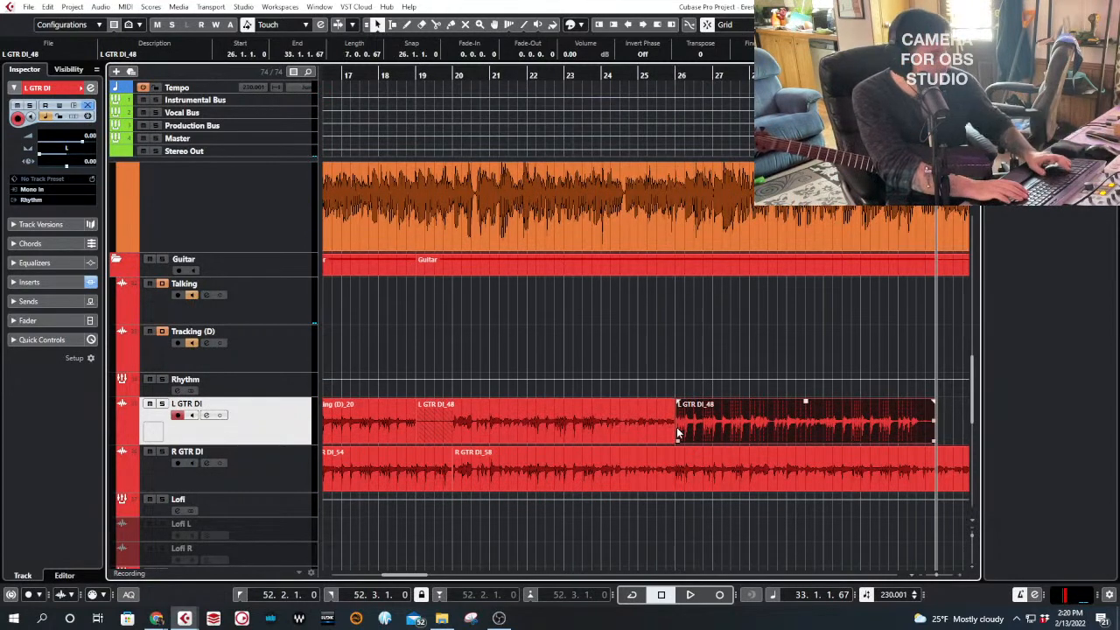
key("Delete")
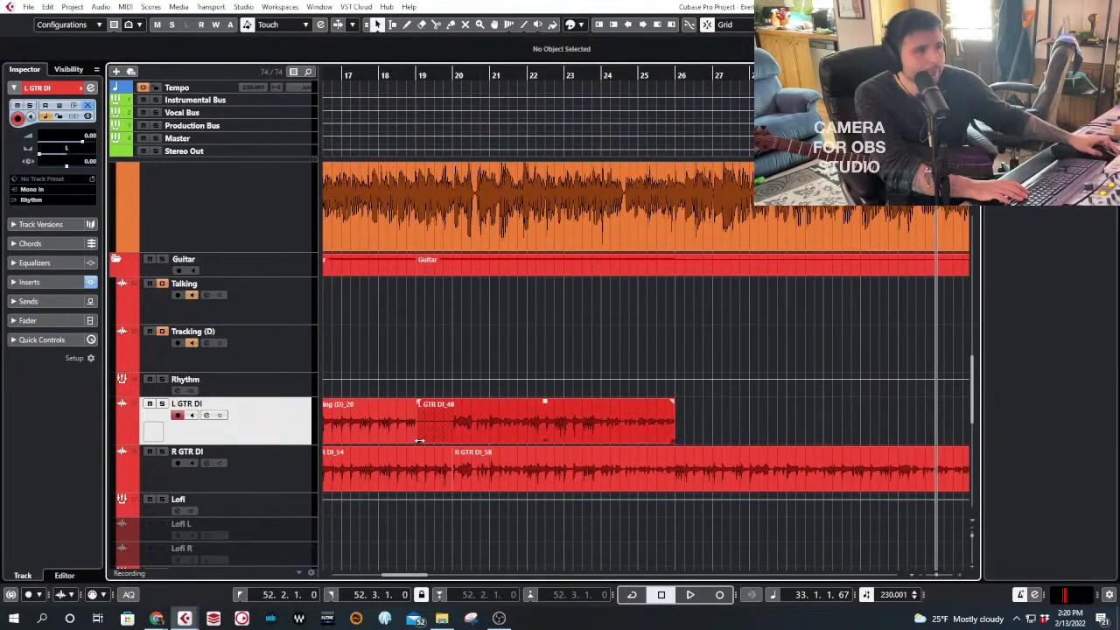
left_click_drag(419, 441, 456, 441)
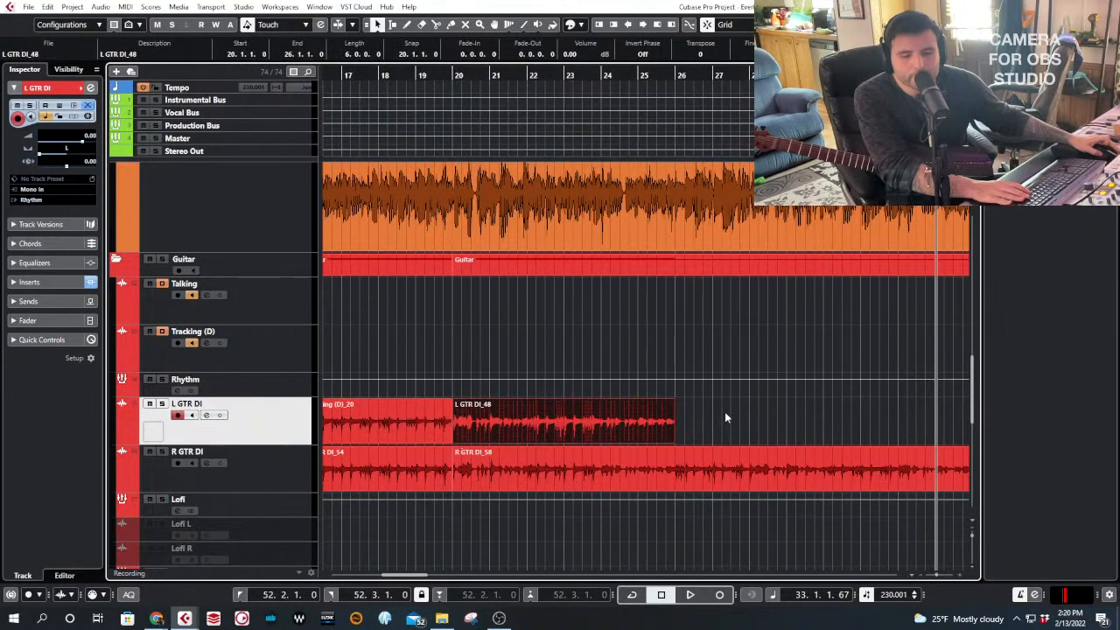
- Extend the end of the newest L GTR DI clip to bar 28
left_click_drag(744, 388, 694, 388)
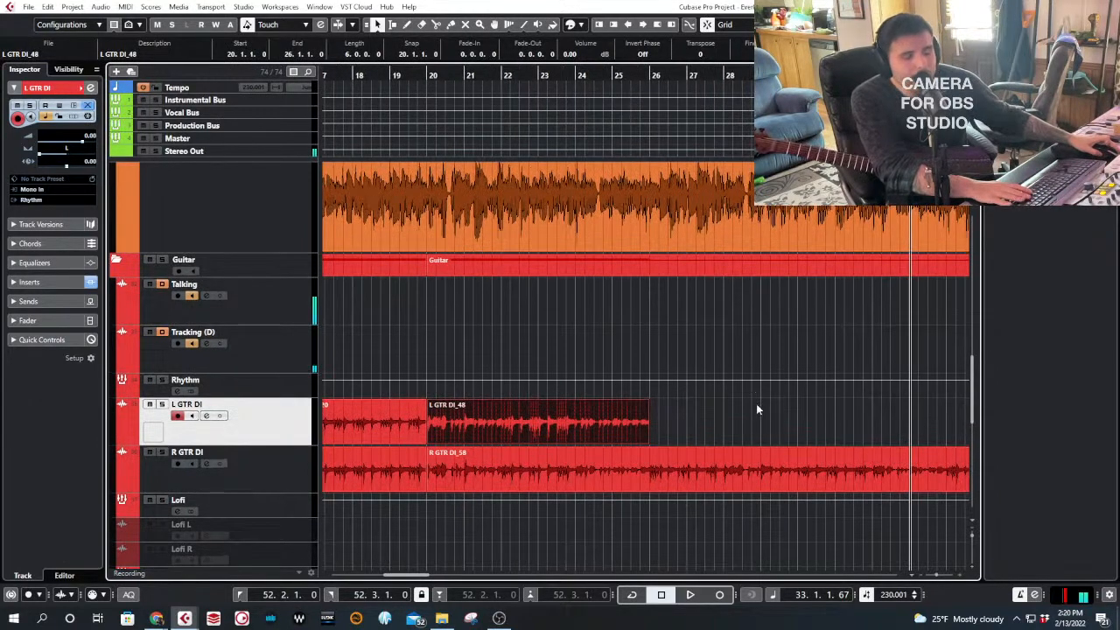
left_click_drag(759, 425, 727, 428)
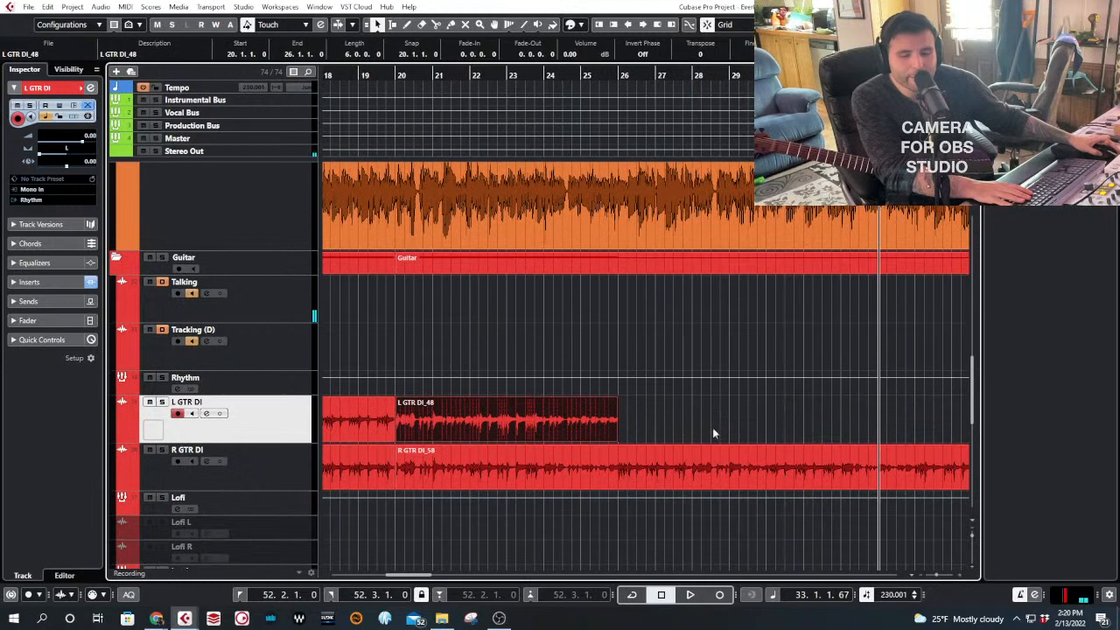
left_click(695, 466)
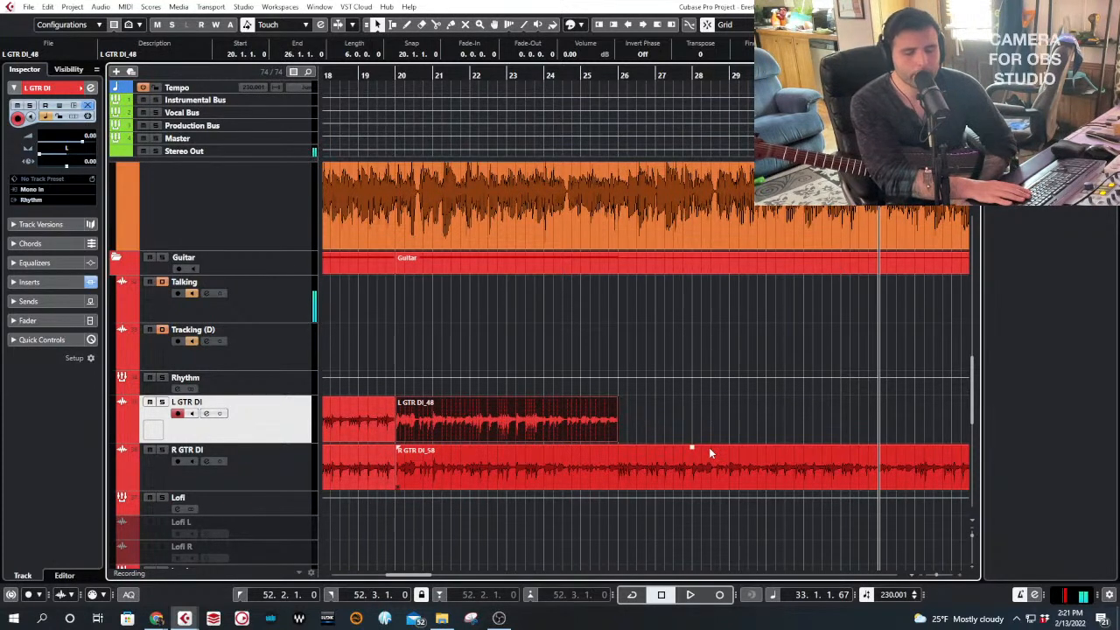
left_click_drag(708, 448, 570, 479)
scroll(569, 462, "down", 3)
scroll(514, 474, "up", 4)
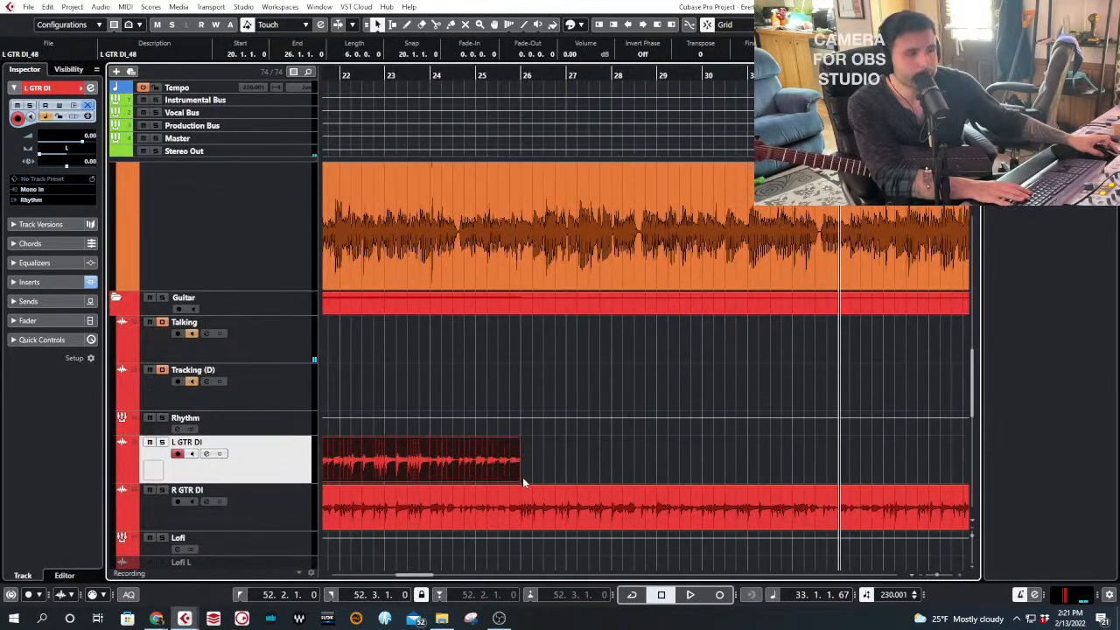
left_click_drag(525, 479, 607, 479)
left_click_drag(692, 374, 600, 318)
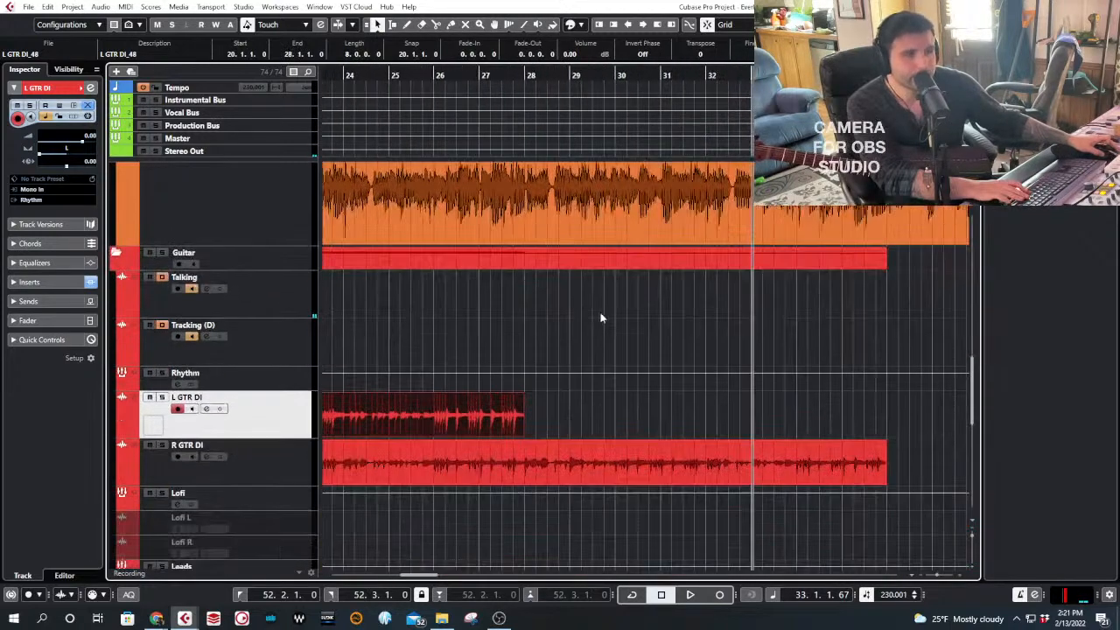
- Play back the end of the extended L GTR DI clip and place the playhead at bar 27
double_click(488, 77)
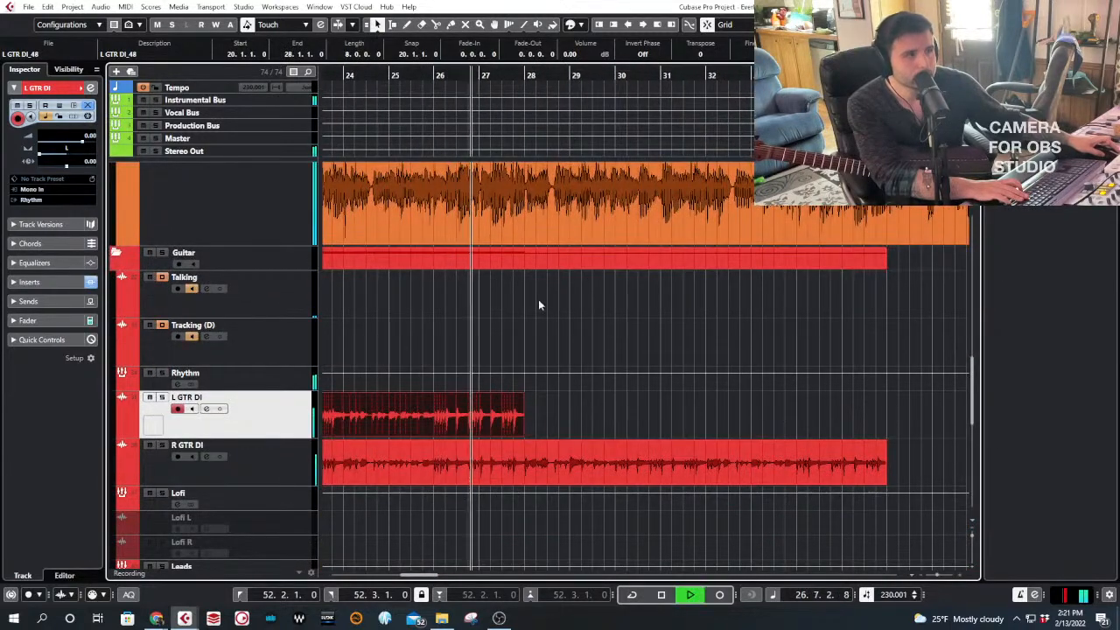
key("space")
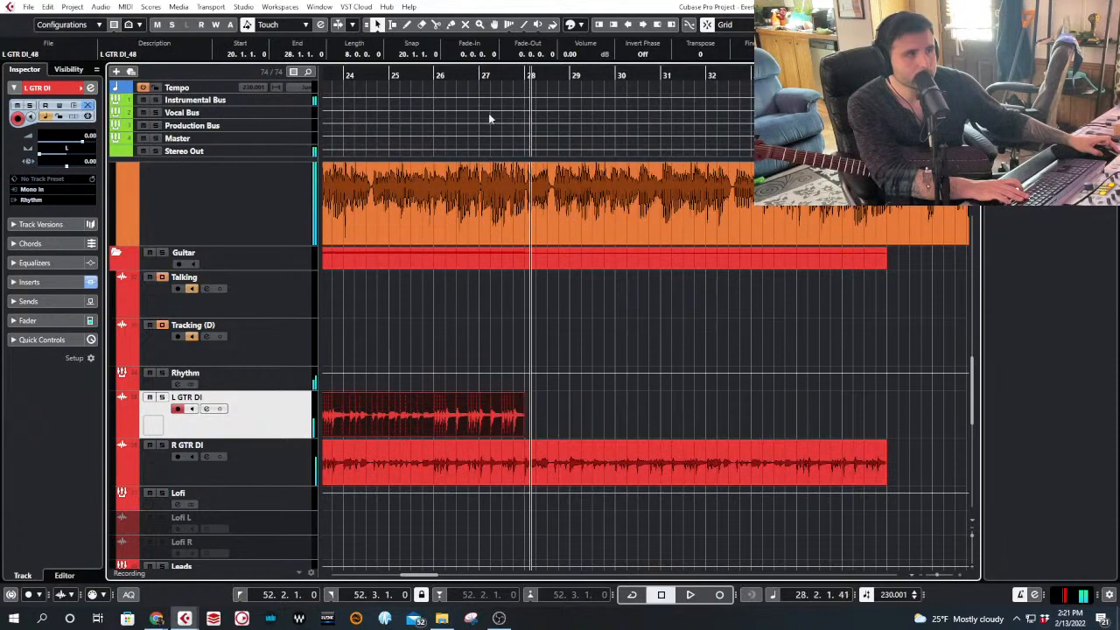
left_click(461, 79)
left_click(479, 77)
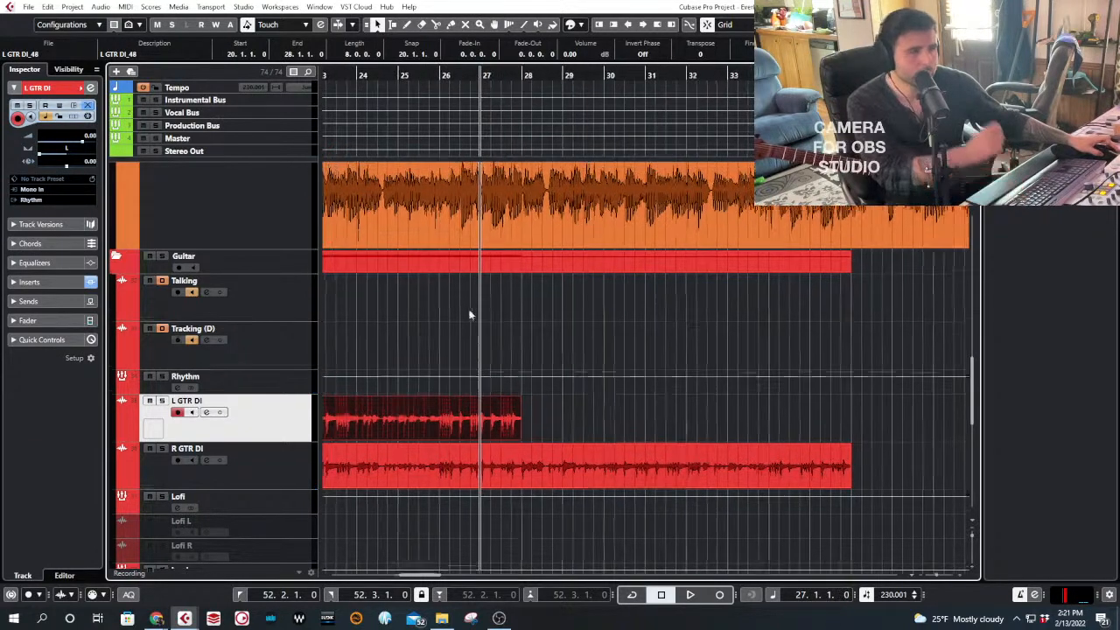
left_click_drag(470, 312, 777, 282)
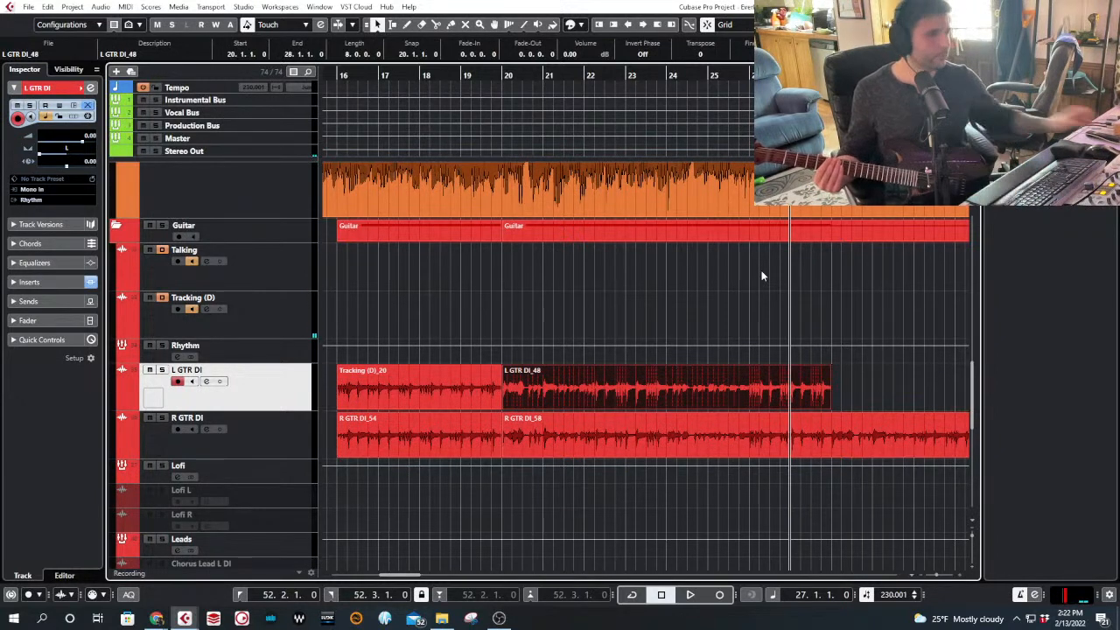
- Open the FabFilter Pro-G gate on the Talking track, lower its Ratio, and close the plug-in
left_click(250, 354)
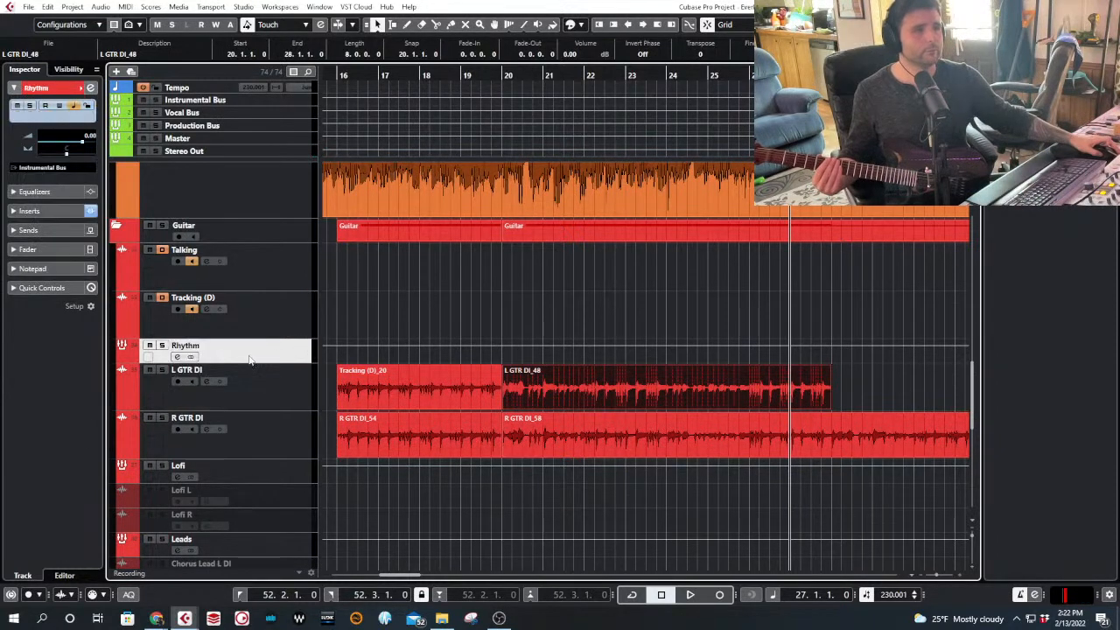
left_click(67, 210)
left_click(274, 276)
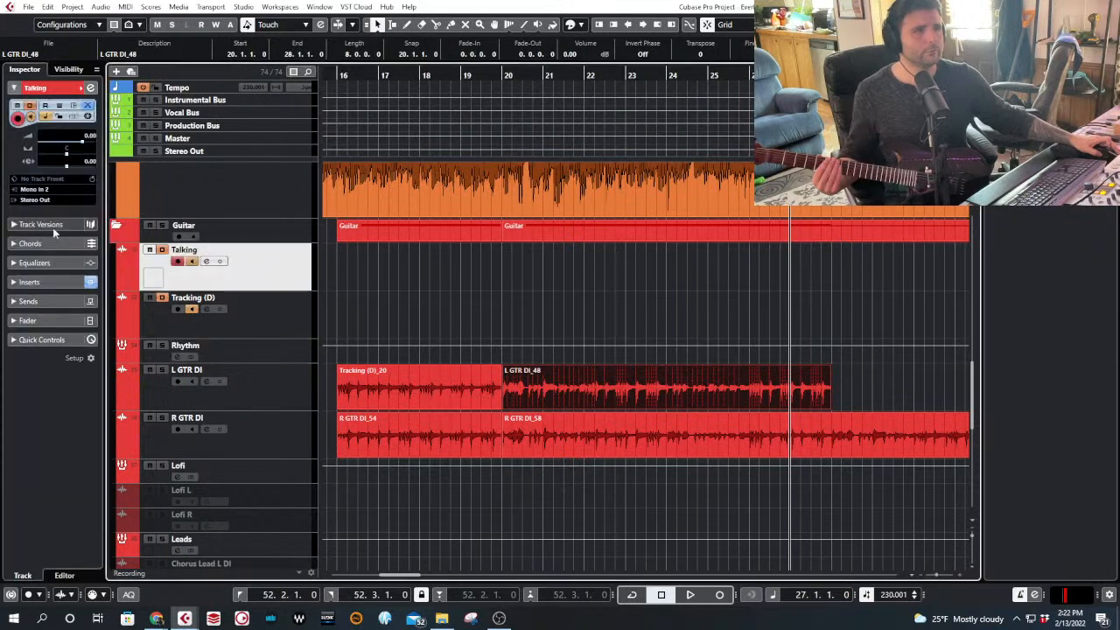
left_click(42, 280)
left_click(27, 187)
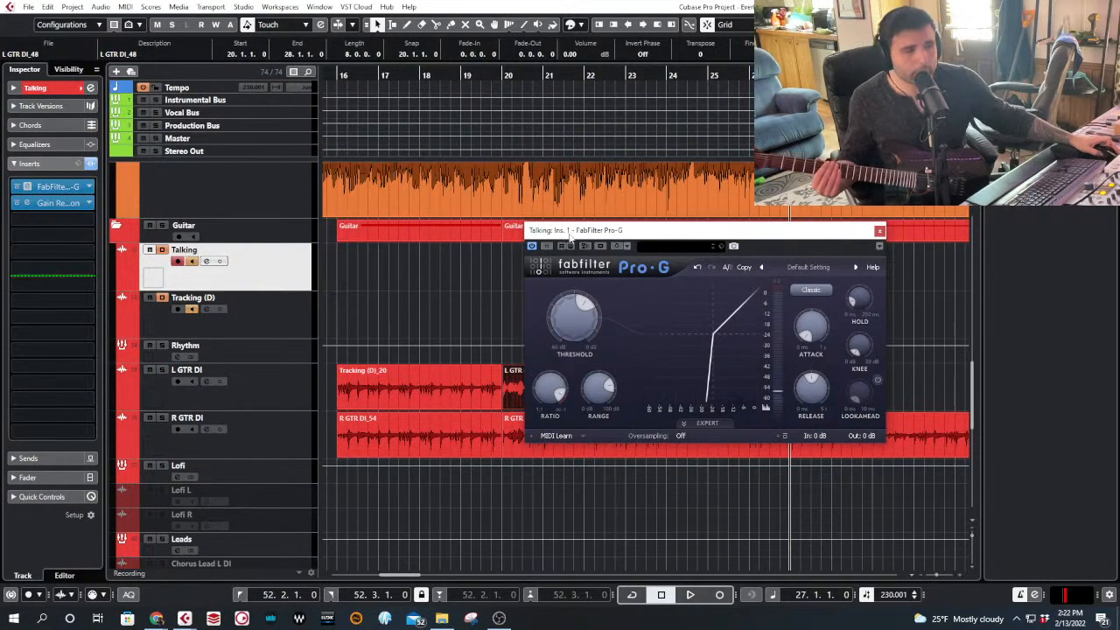
mouse_move(811, 391)
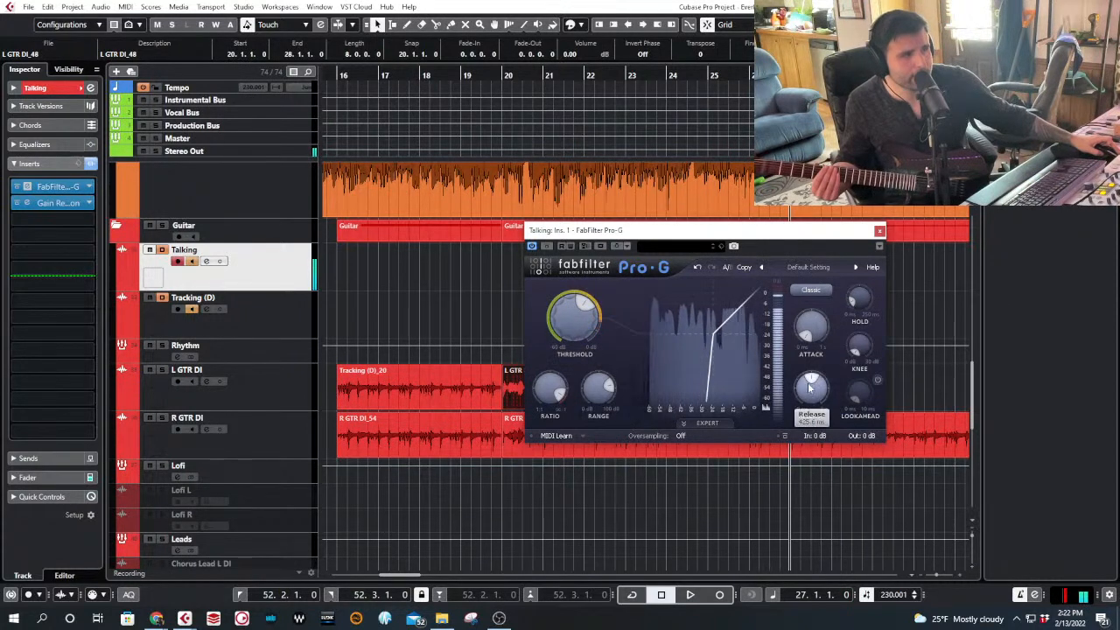
mouse_move(560, 395)
mouse_move(560, 396)
left_mouse_down()
mouse_move(554, 347)
mouse_move(552, 379)
left_mouse_up()
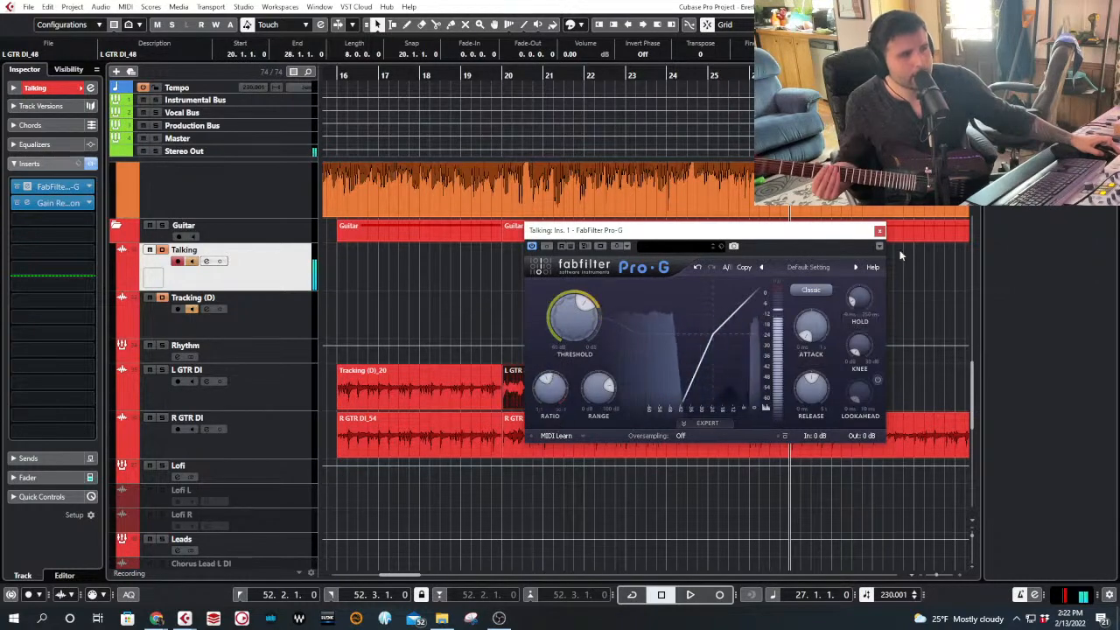
left_click(879, 231)
- Place the playhead at bar 26, select L GTR DI for recording, and discard a short take
left_click_drag(840, 421, 510, 309)
left_click(538, 74)
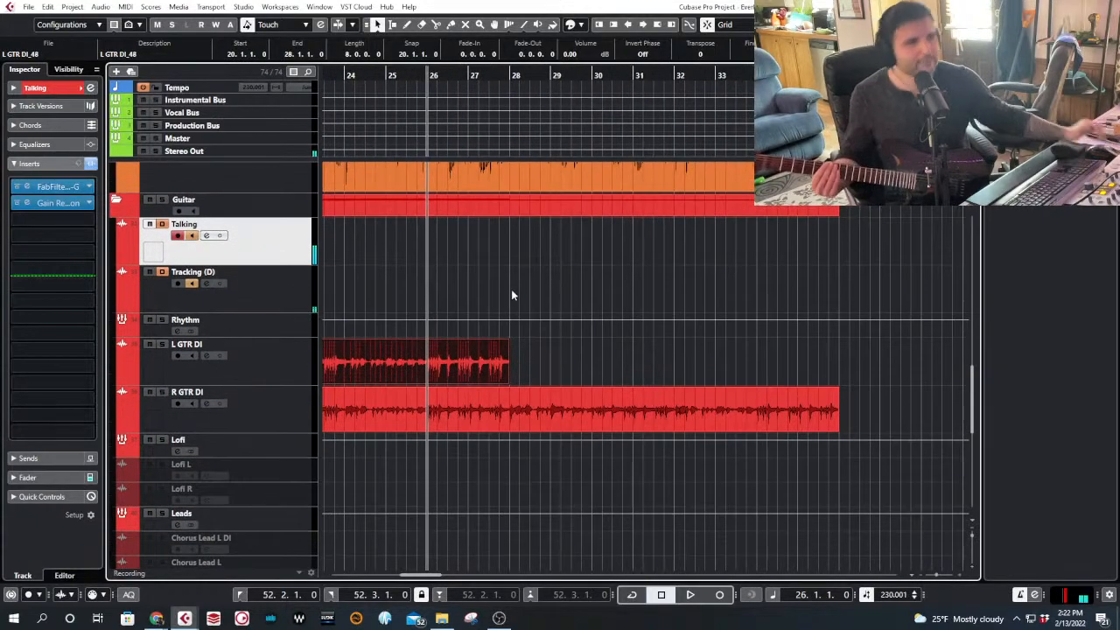
left_click(270, 347)
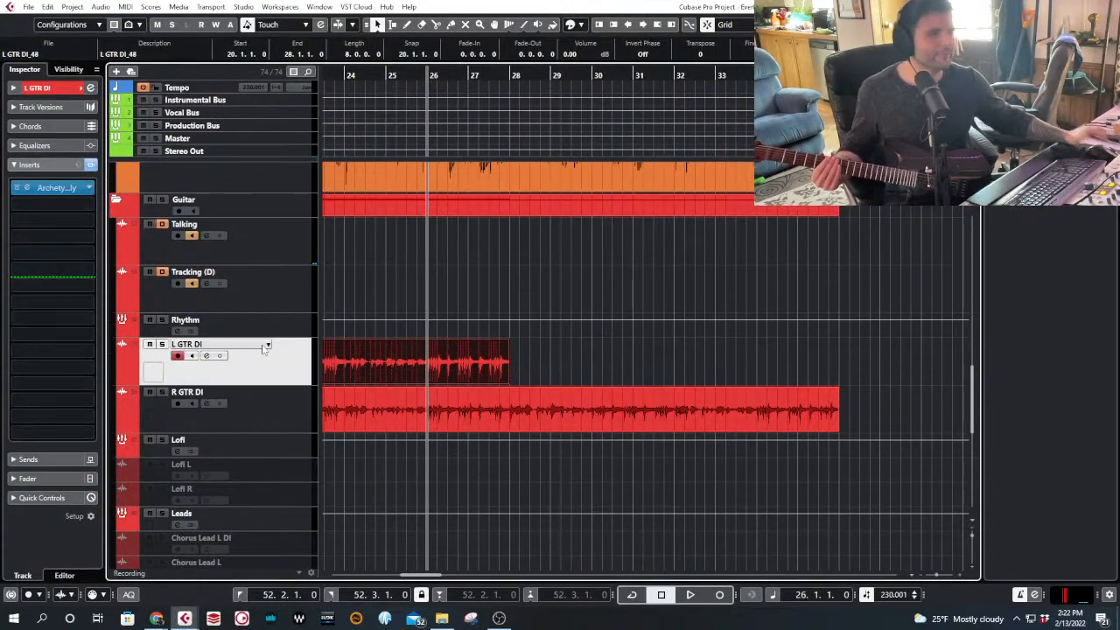
key("KP_Multiply")
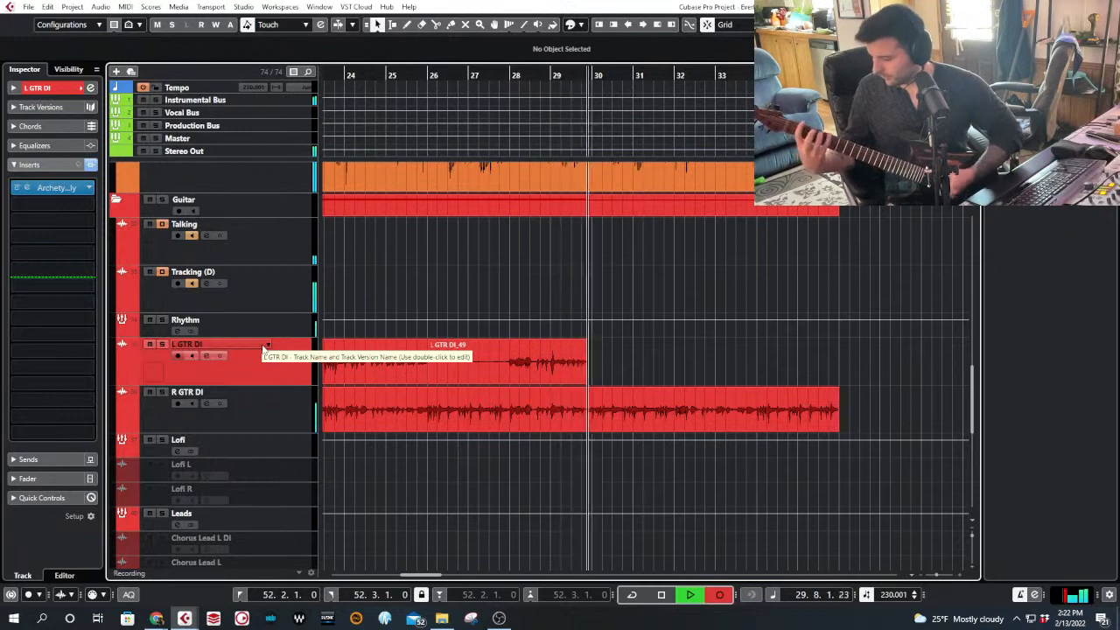
key("space")
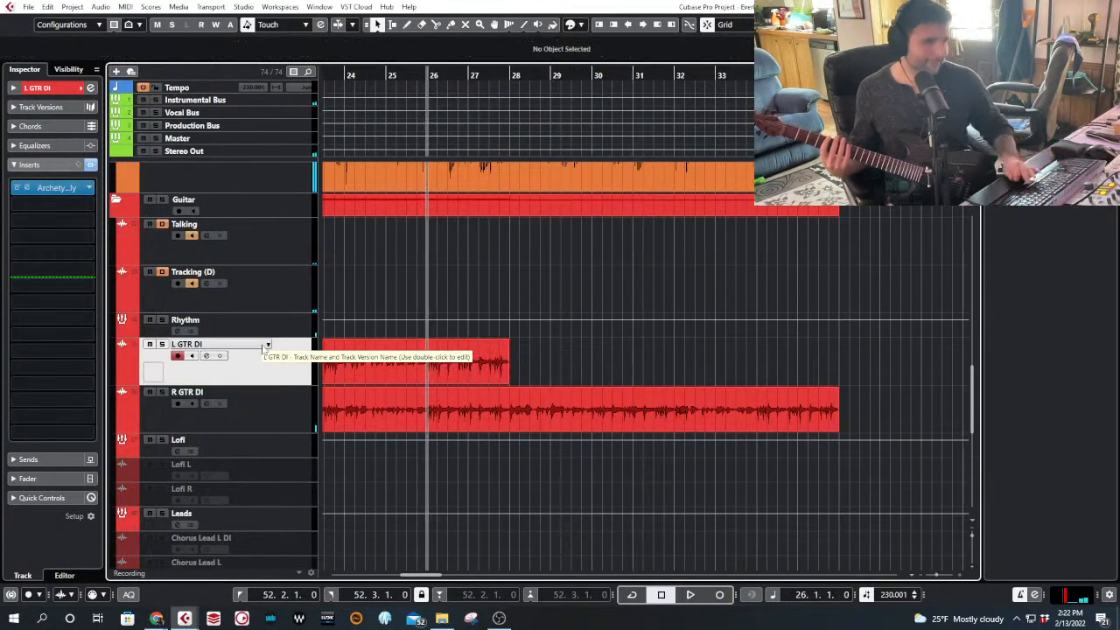
- Record a guitar take on L GTR DI from bar 26 to bar 36 and trim it to bars 28 to 34
key("KP_Multiply")
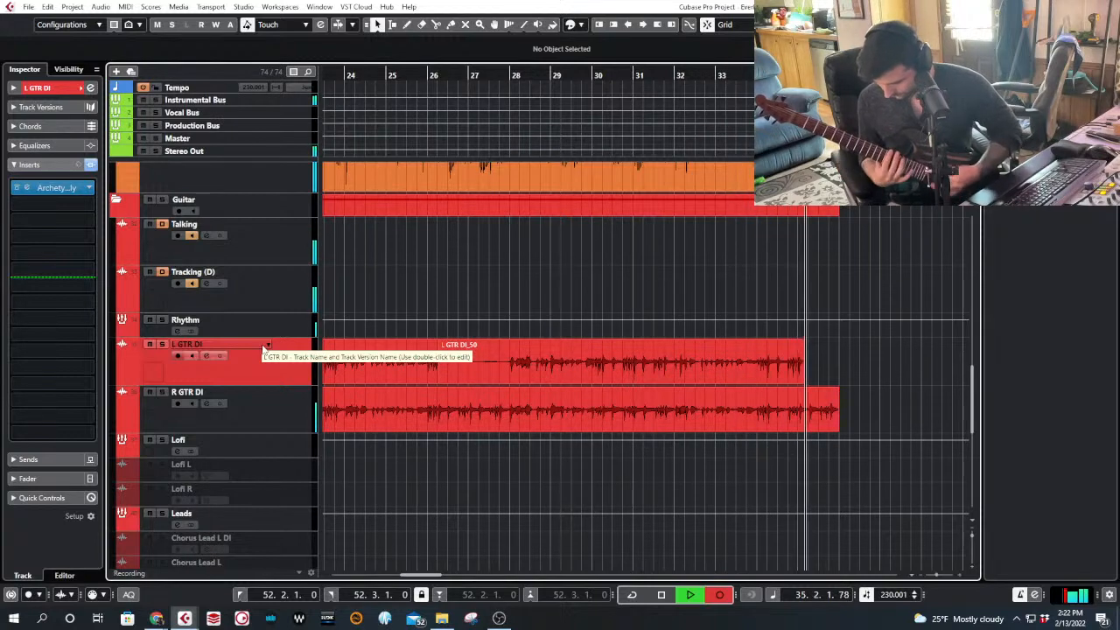
key("space")
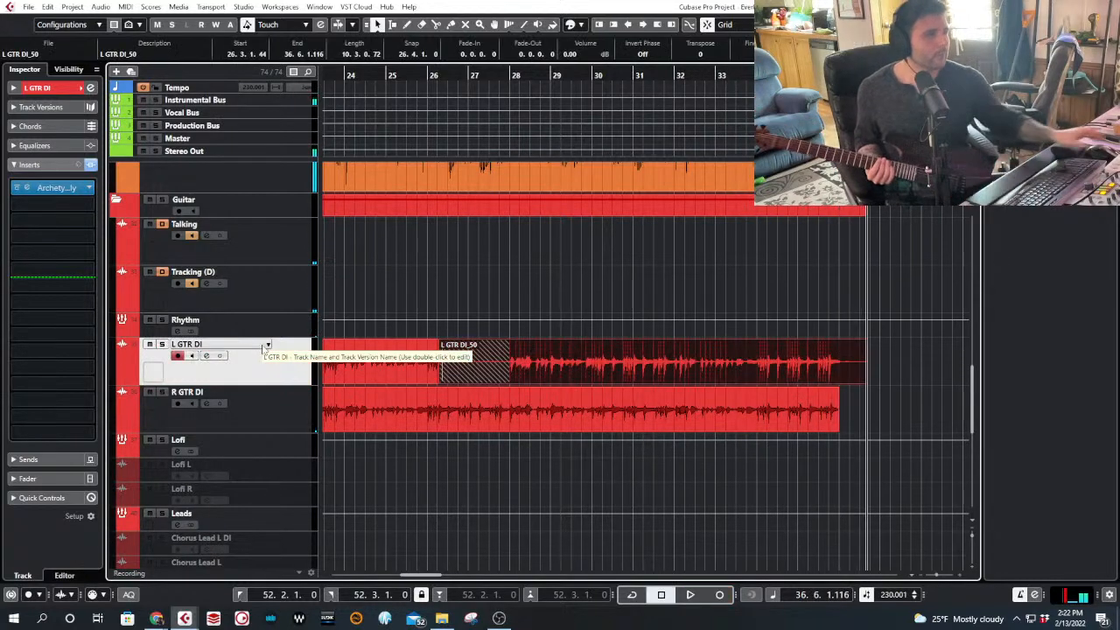
left_click(758, 364, "alt")
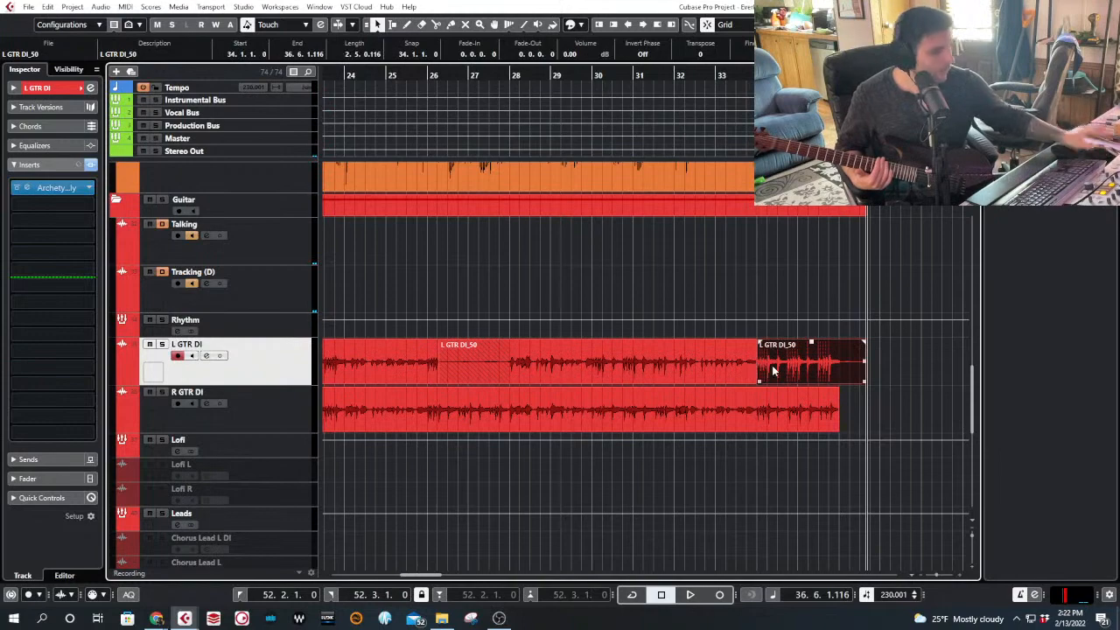
key("Delete")
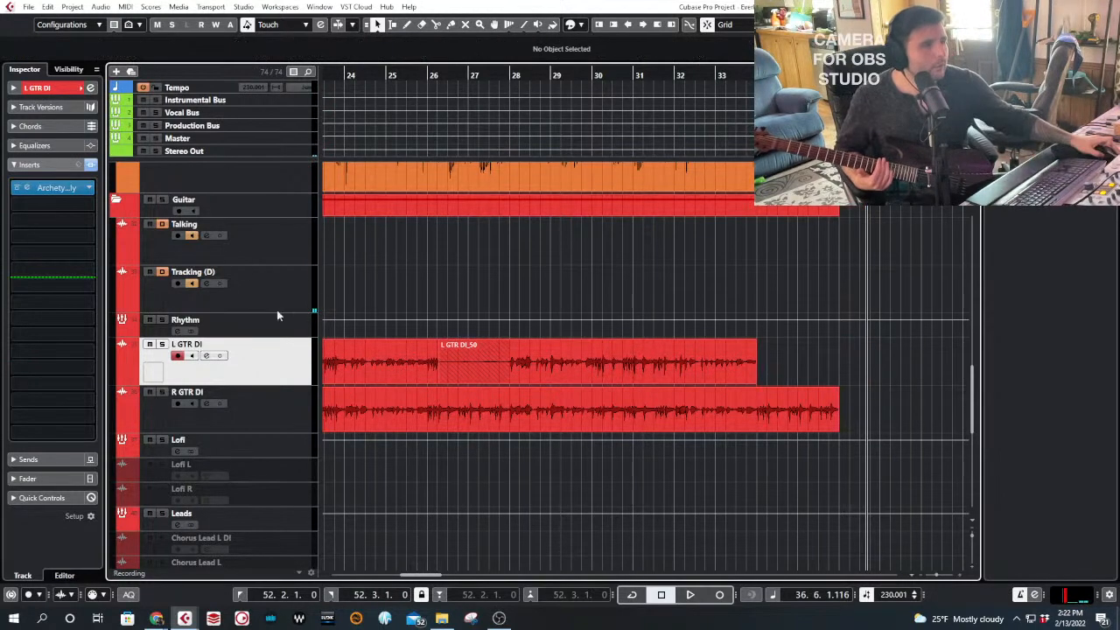
left_click(439, 384)
left_click_drag(439, 383, 511, 384)
- Place the playhead at bar 33, one bar before the end of the last L GTR DI clip
scroll(645, 207, "right", 4)
left_click(561, 76)
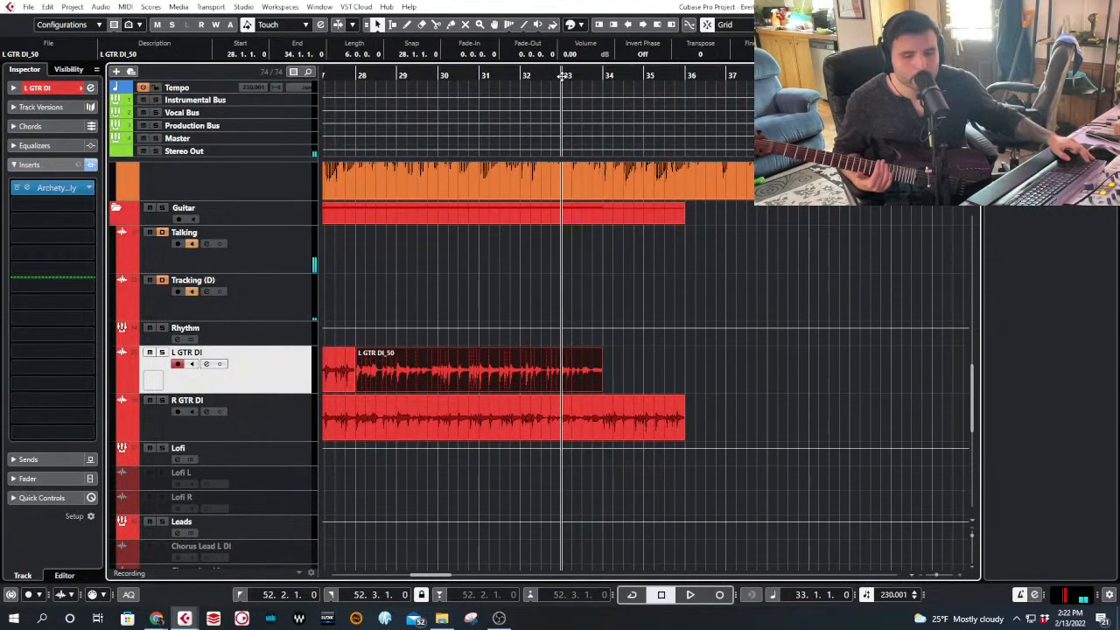
- Try three guitar takes on L GTR DI from bar 33, undoing each one
key("KP_Multiply")
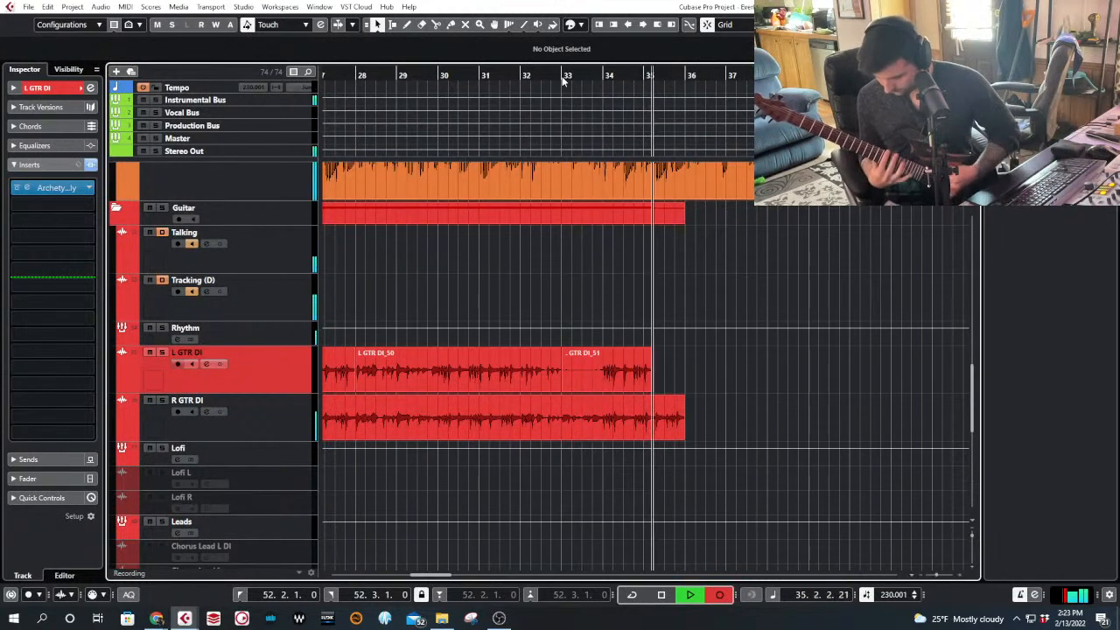
key("space")
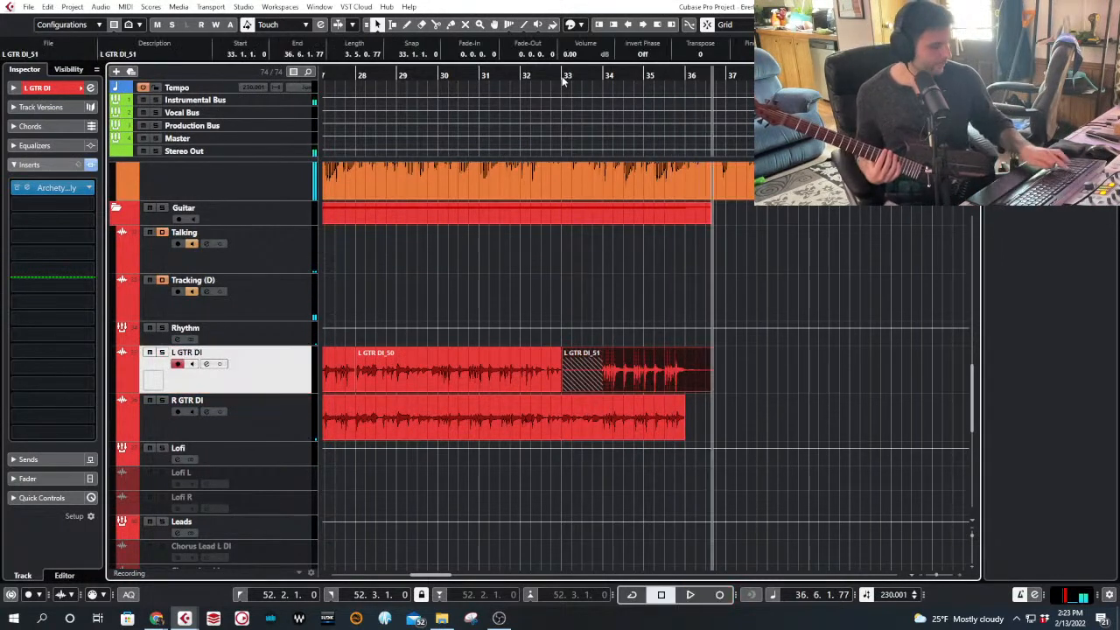
key("ctrl+z")
key("KP_Multiply")
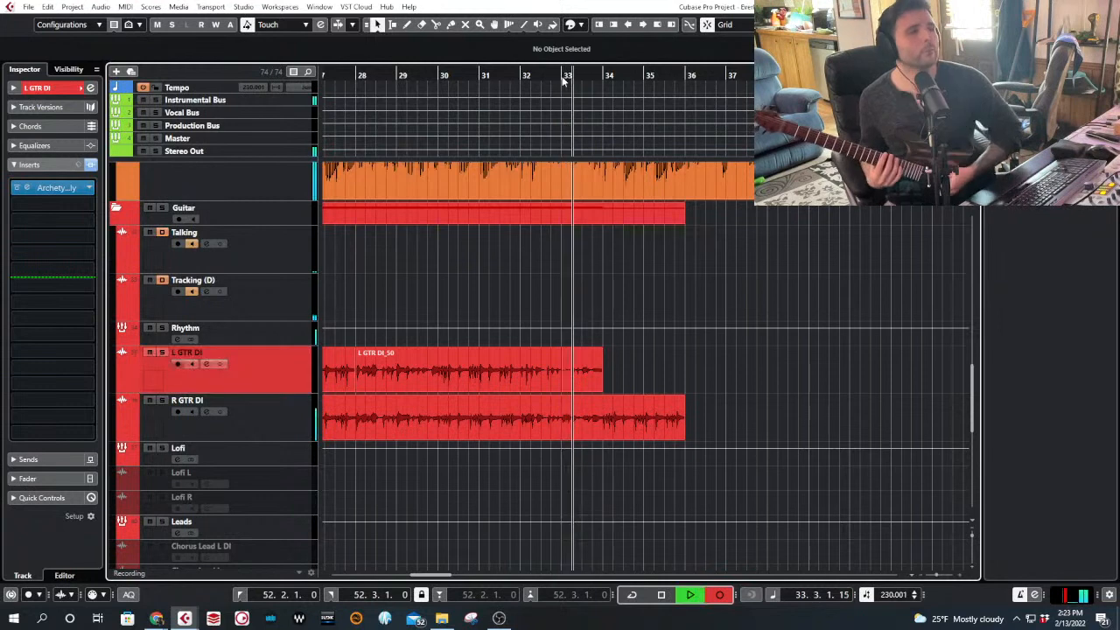
key("space")
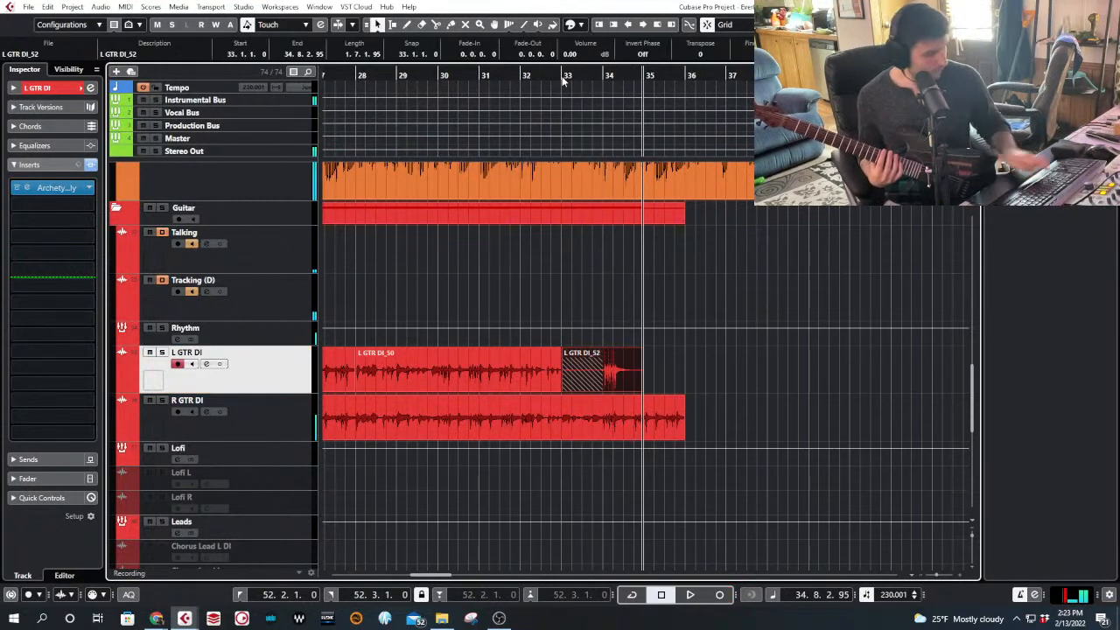
key("ctrl+z")
key("KP_Multiply")
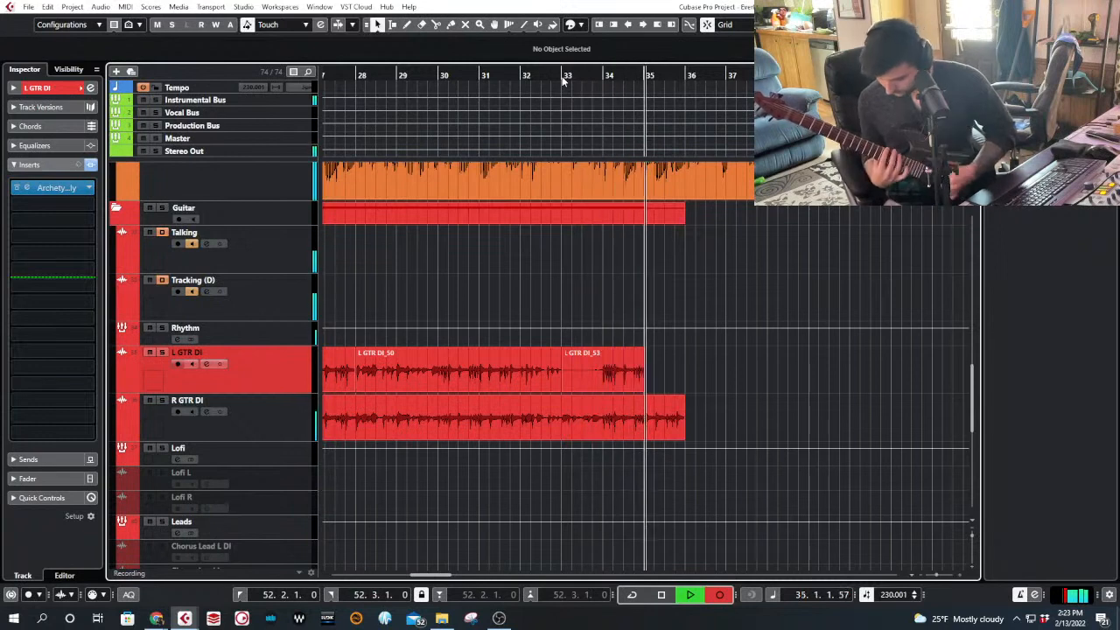
key("space")
key("ctrl+z")
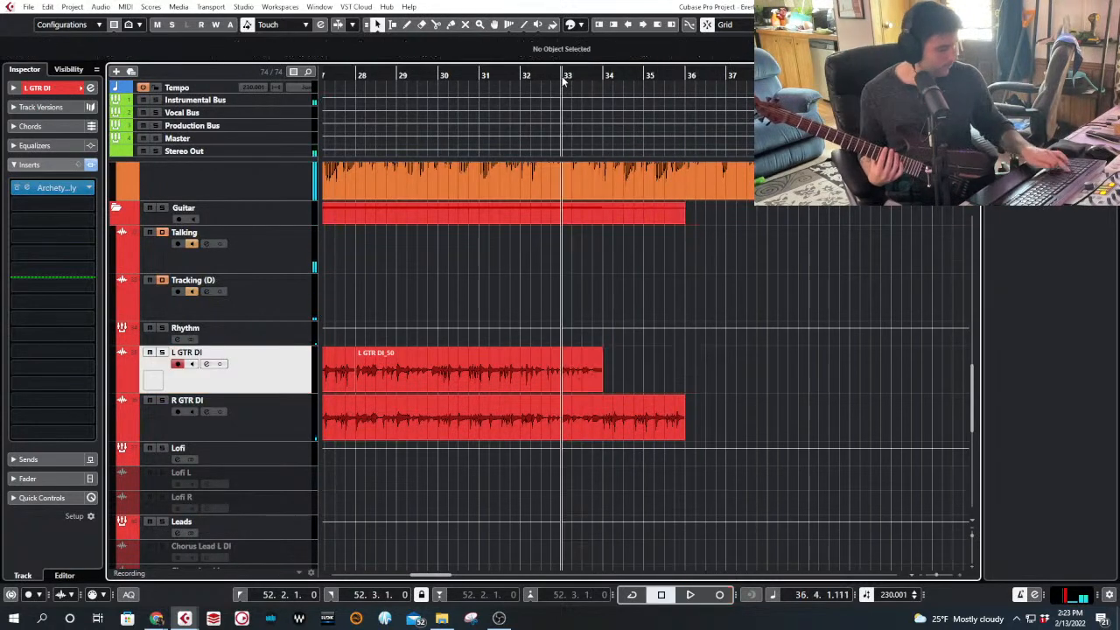
- Record a guitar take on L GTR DI from bar 33 and trim it to bars 34 to 36
key("KP_Multiply")
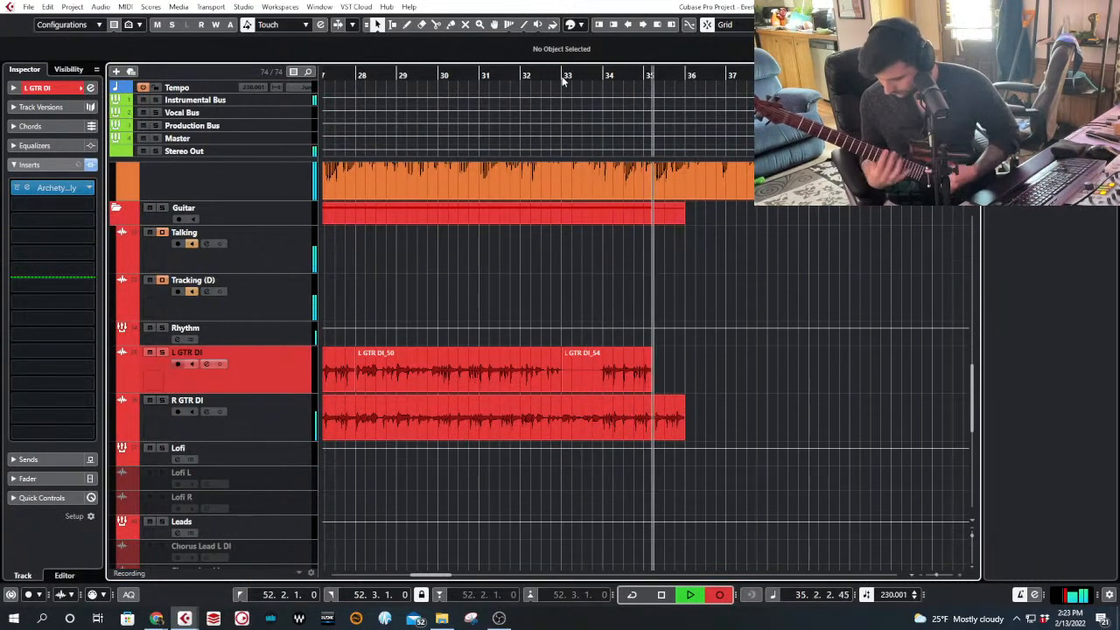
key("space")
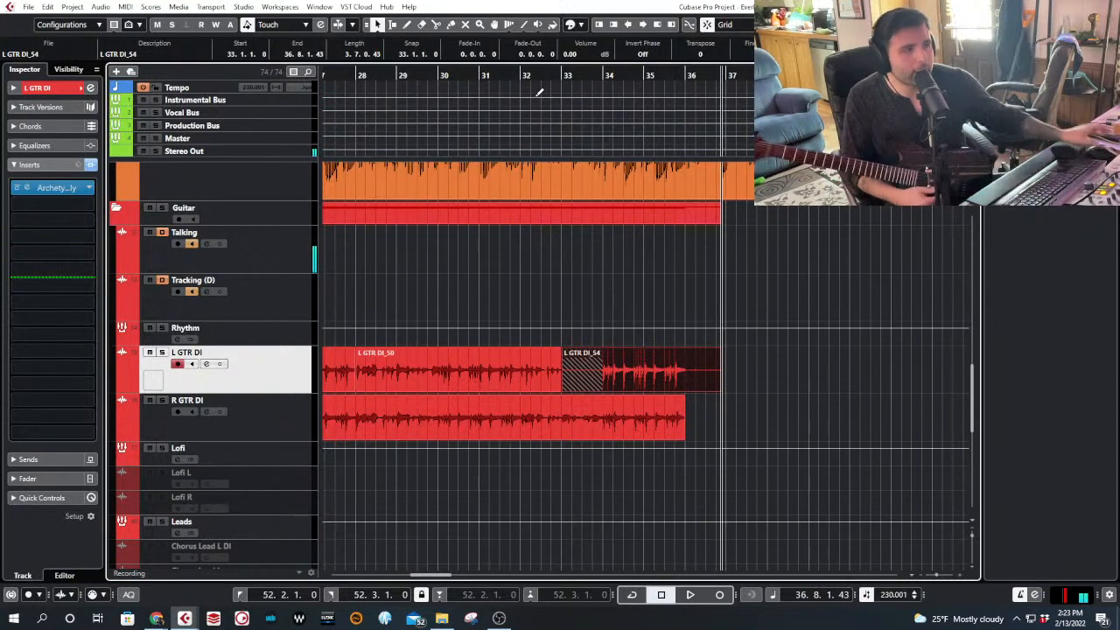
left_click_drag(568, 390, 608, 391)
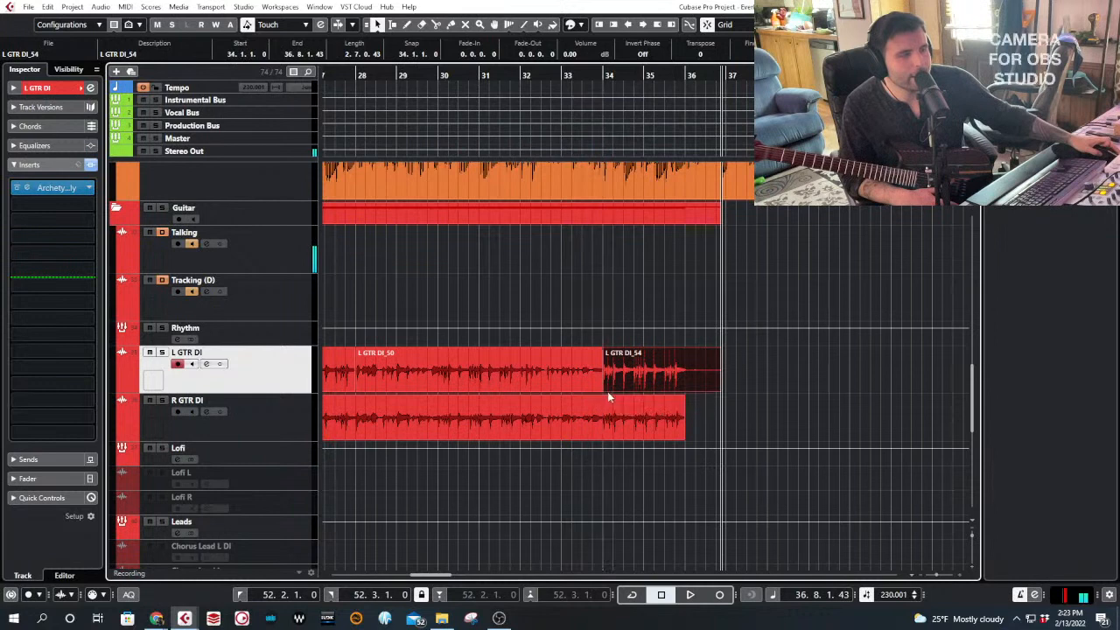
left_click(685, 378, "alt")
left_click(691, 379)
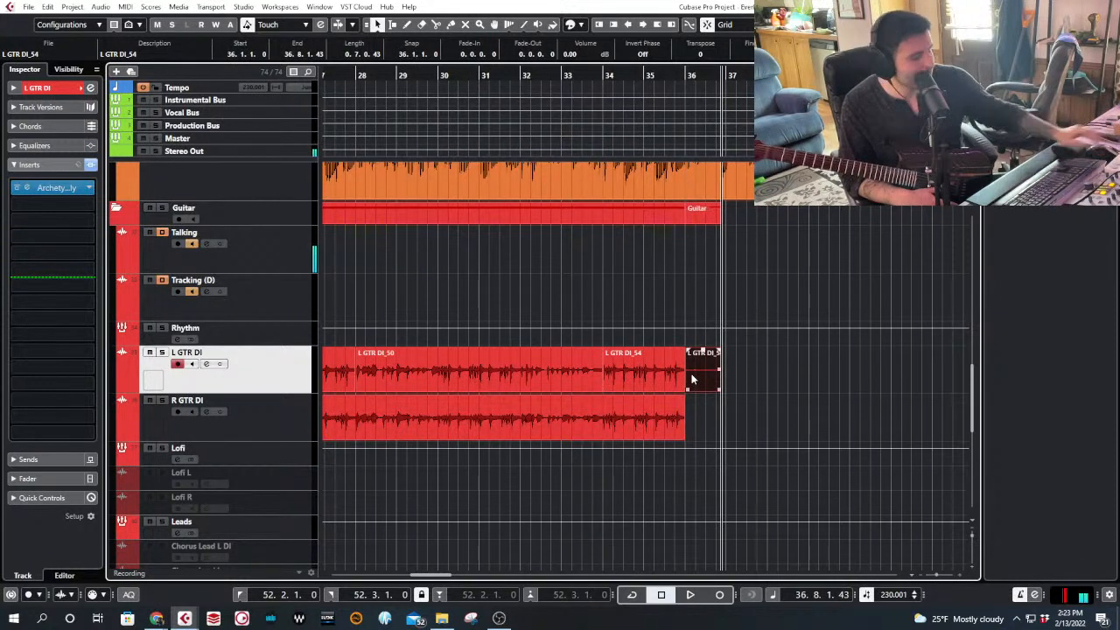
key("Delete")
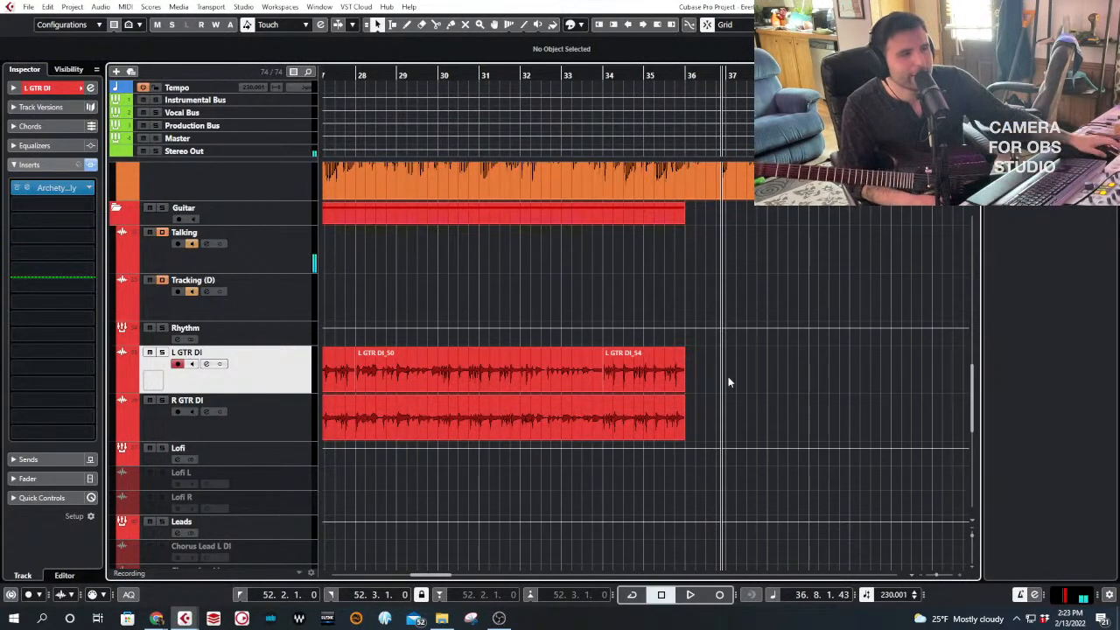
- Select R GTR DI for recording and place the playhead at bar 35, one bar before the clips end
scroll(727, 380, "right", 3)
scroll(728, 380, "up", 1)
left_click(440, 418)
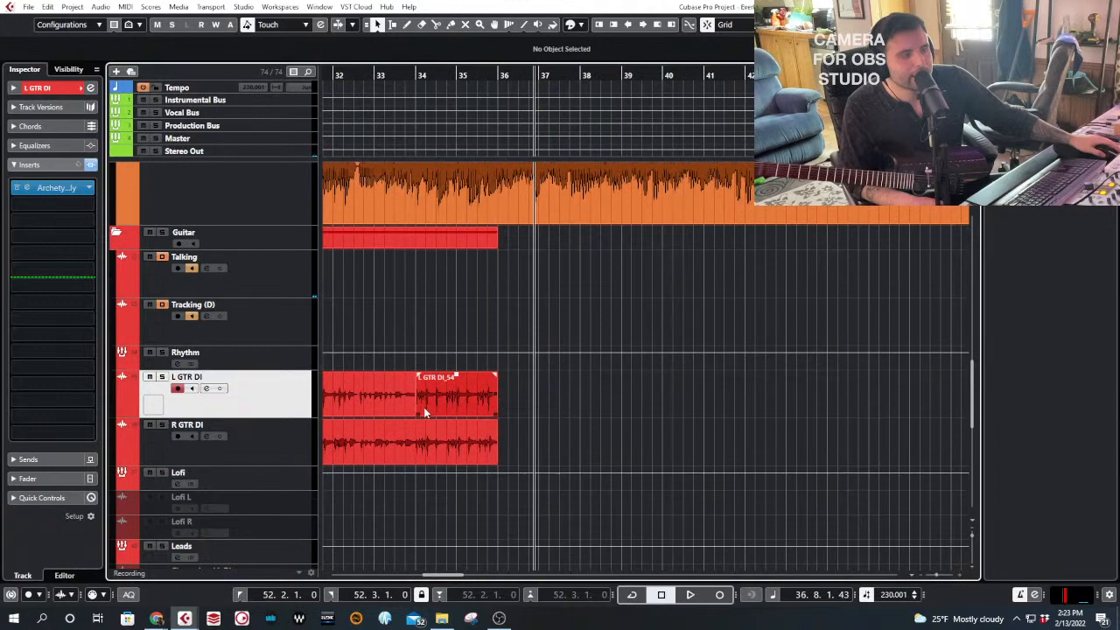
scroll(442, 402, "left", 1)
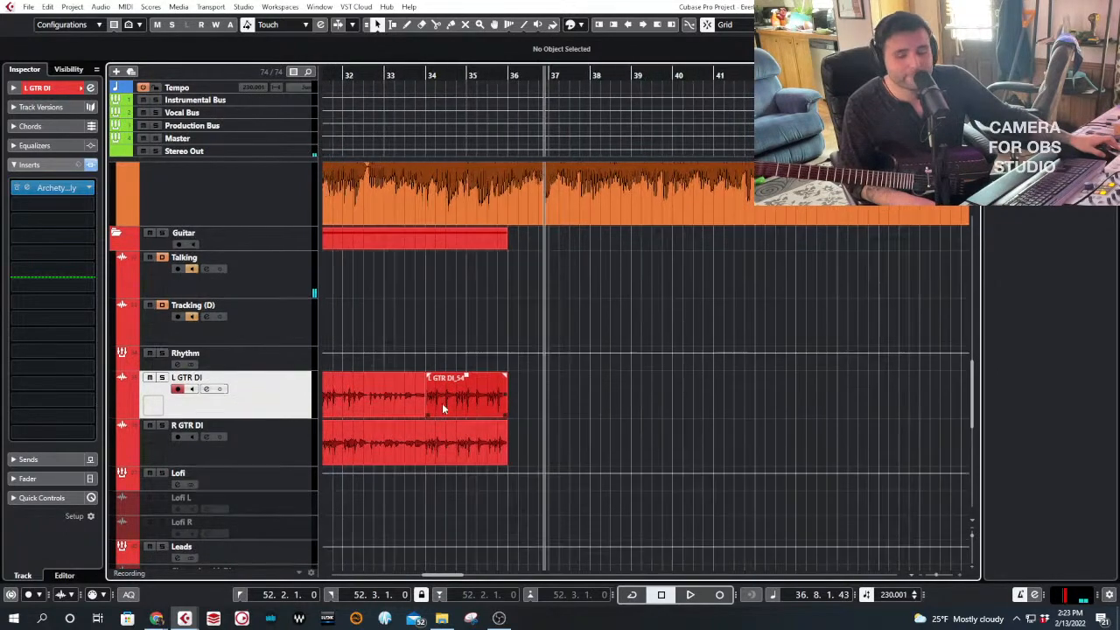
left_click(587, 395)
scroll(573, 398, "right", 2)
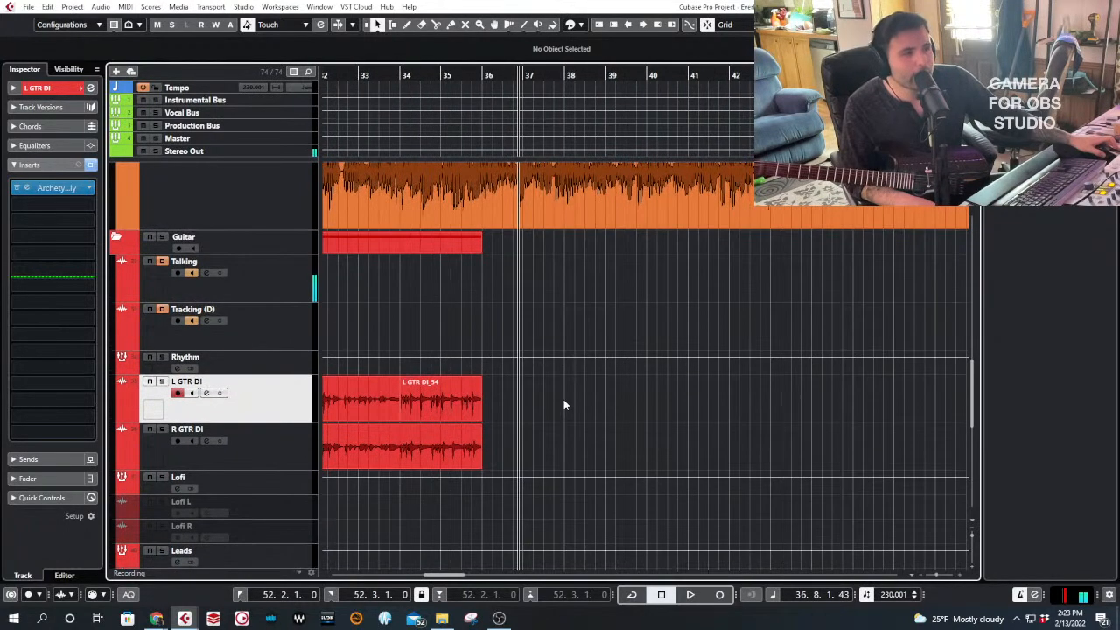
scroll(563, 405, "left", 5)
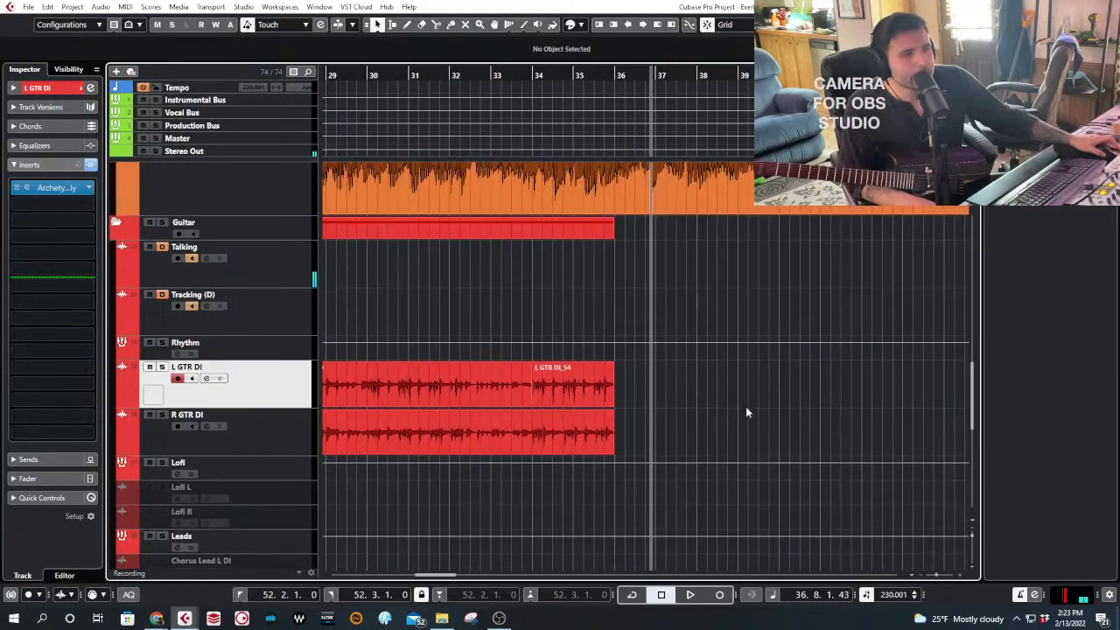
left_click(231, 446)
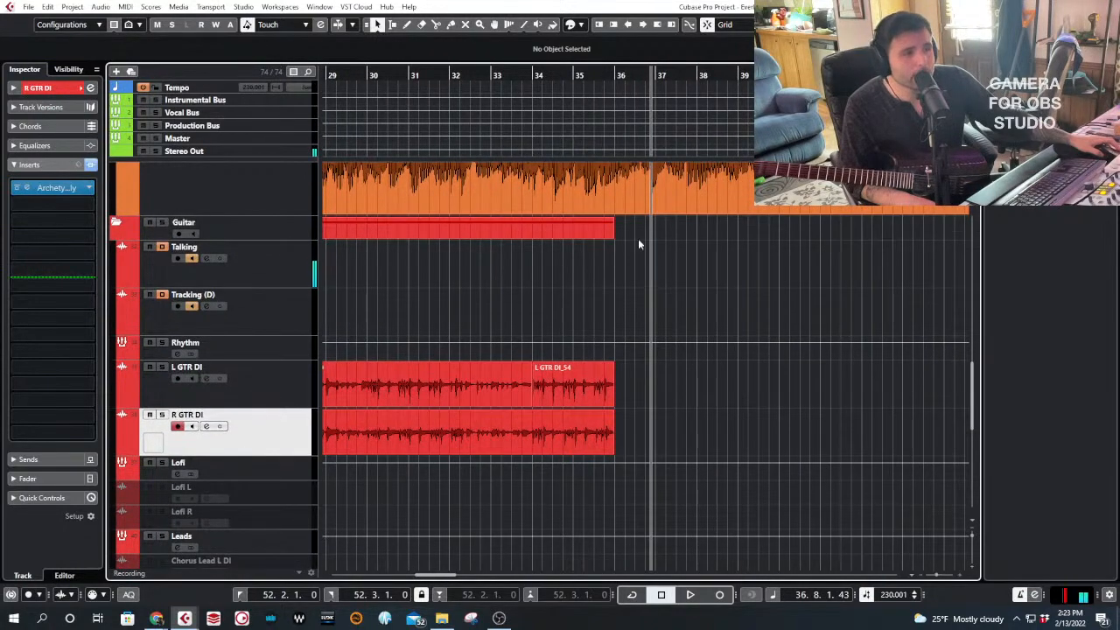
left_click(574, 72)
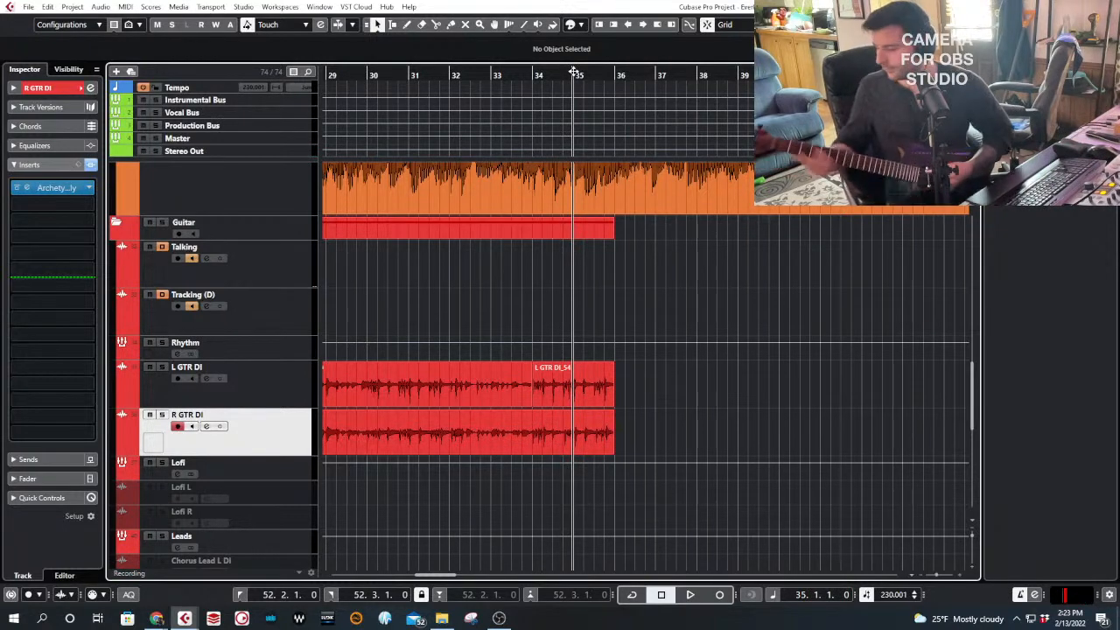
- Record a long guitar take on R GTR DI from bar 35 and trim it to bars 36 to 60
key("KP_Multiply")
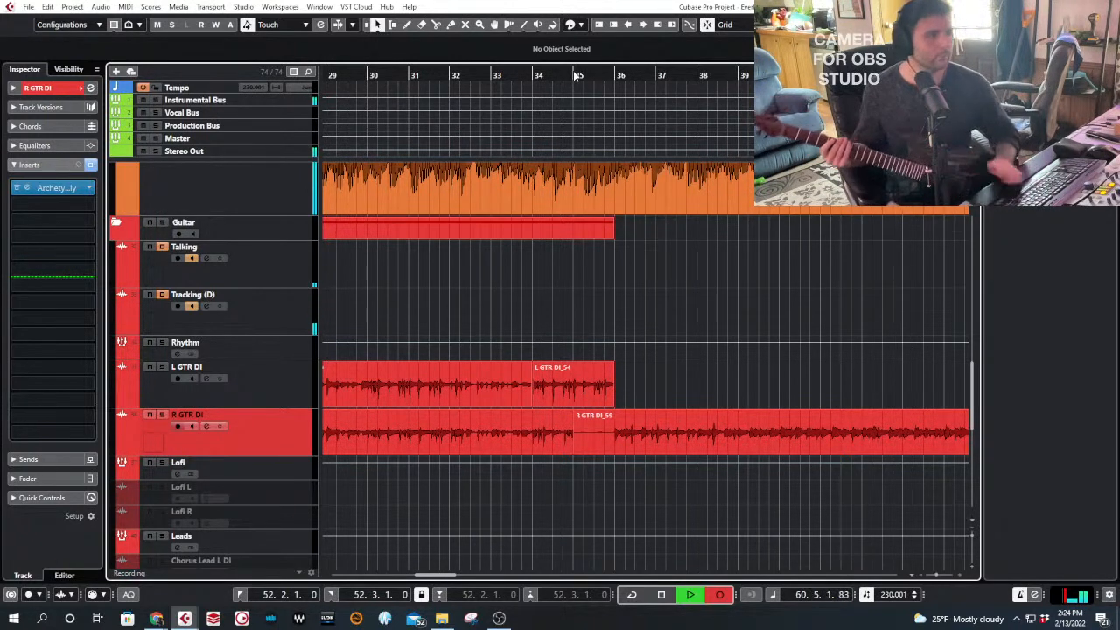
key("space")
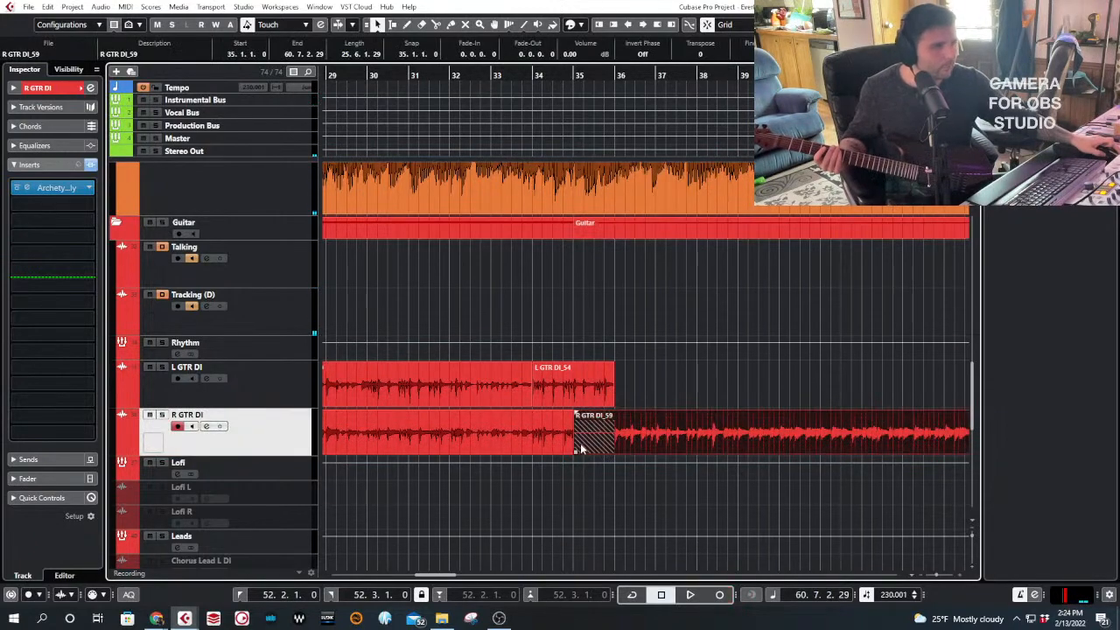
left_click_drag(580, 443, 620, 441)
scroll(502, 405, "right", 5)
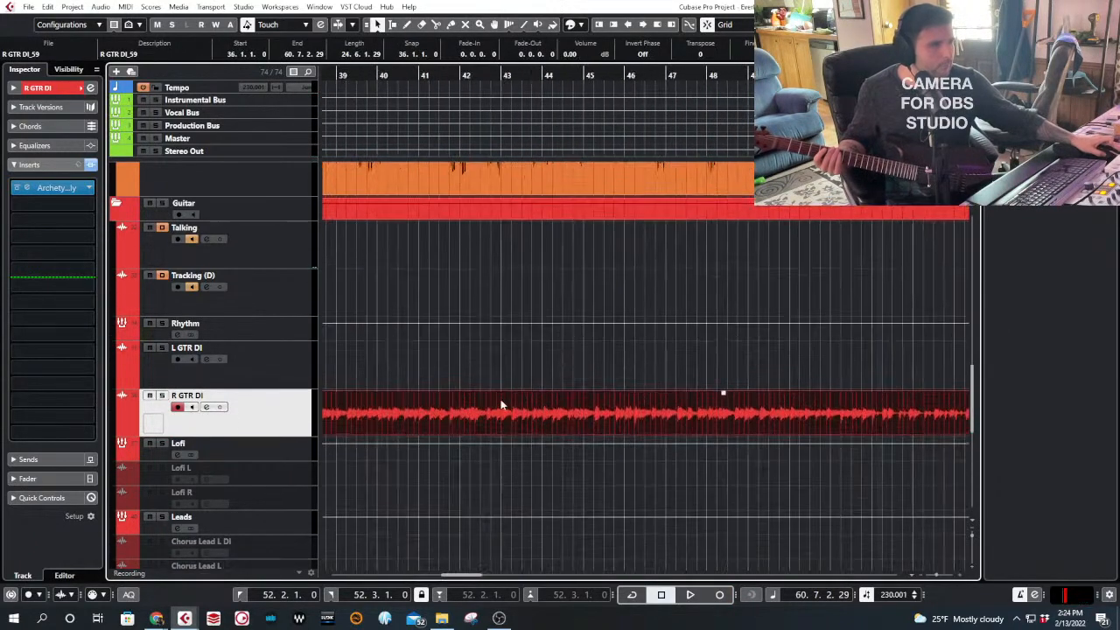
scroll(501, 405, "right", 5)
scroll(462, 360, "down", 2)
left_click(745, 361, "alt")
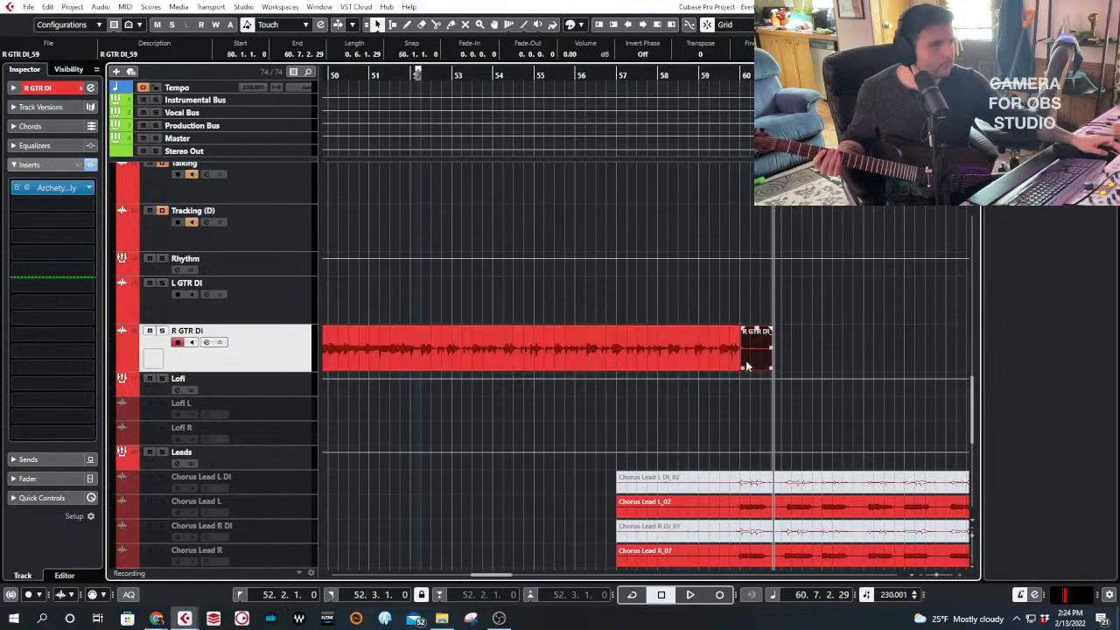
key("Delete")
- Return the playhead to bar 35 and select L GTR DI for recording
scroll(839, 390, "left", 5)
scroll(839, 390, "down", 1)
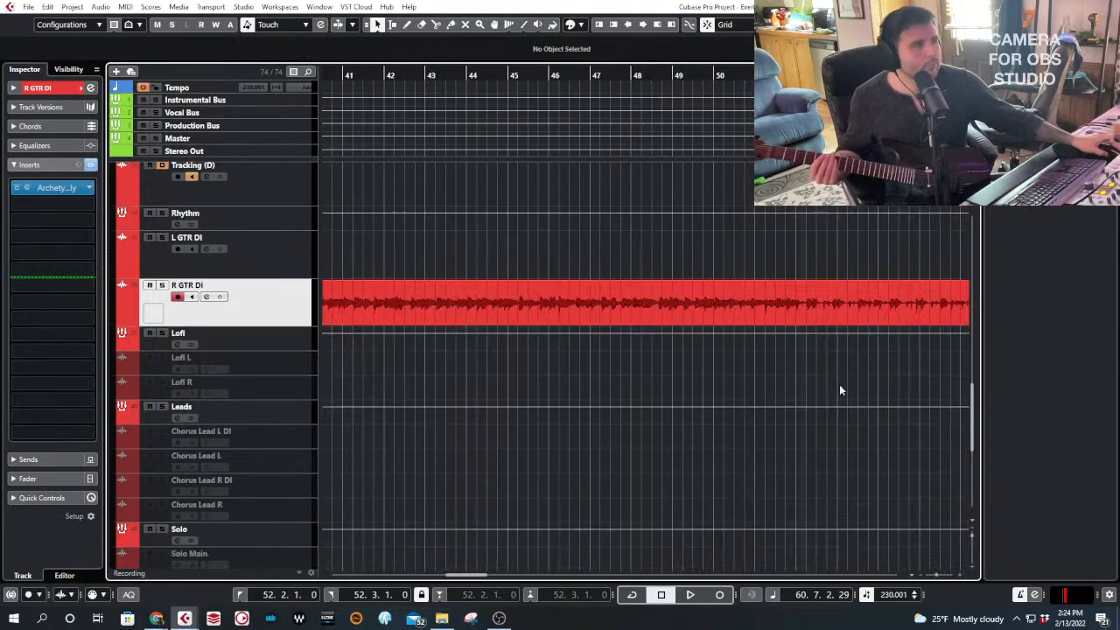
scroll(839, 391, "up", 2)
scroll(627, 387, "left", 6)
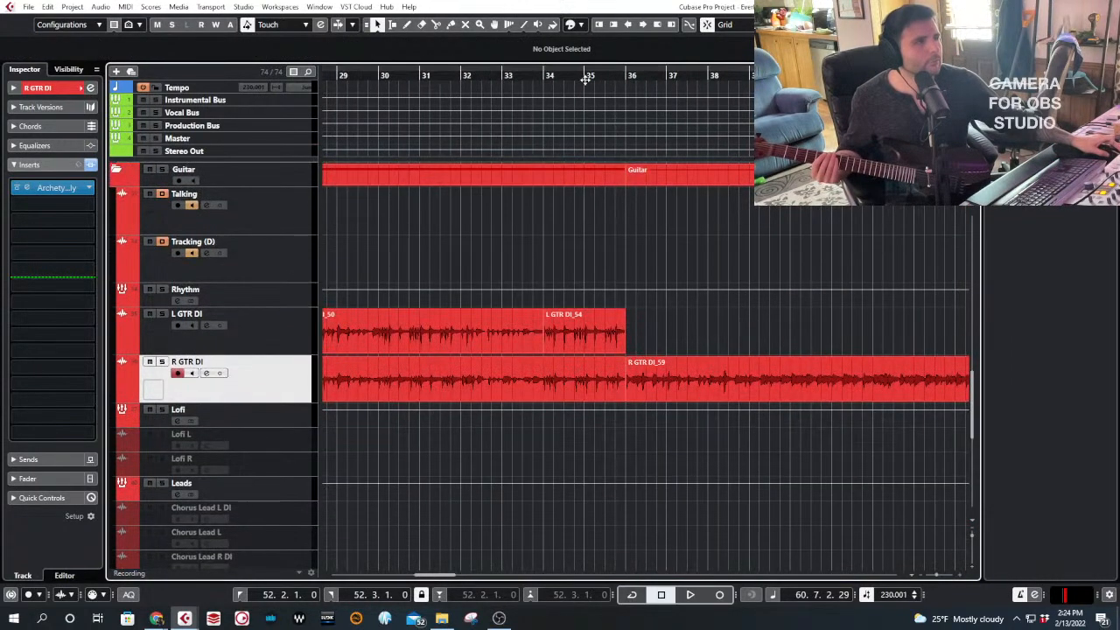
left_click(586, 79)
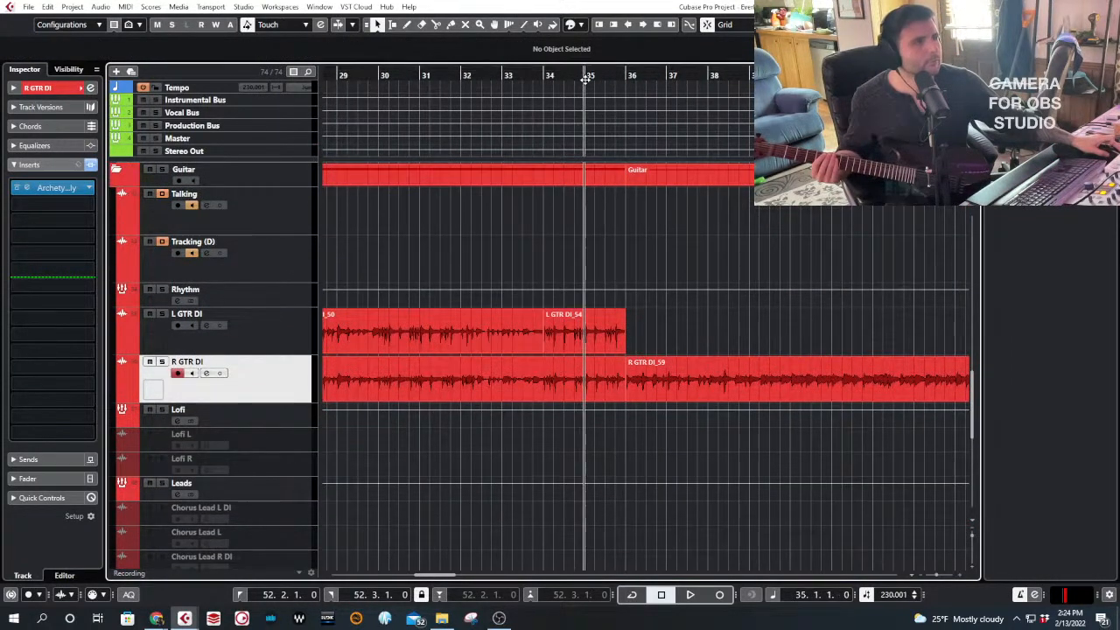
left_click(291, 333)
- Try a short guitar take on L GTR DI from bar 35 and discard it
key("KP_Multiply")
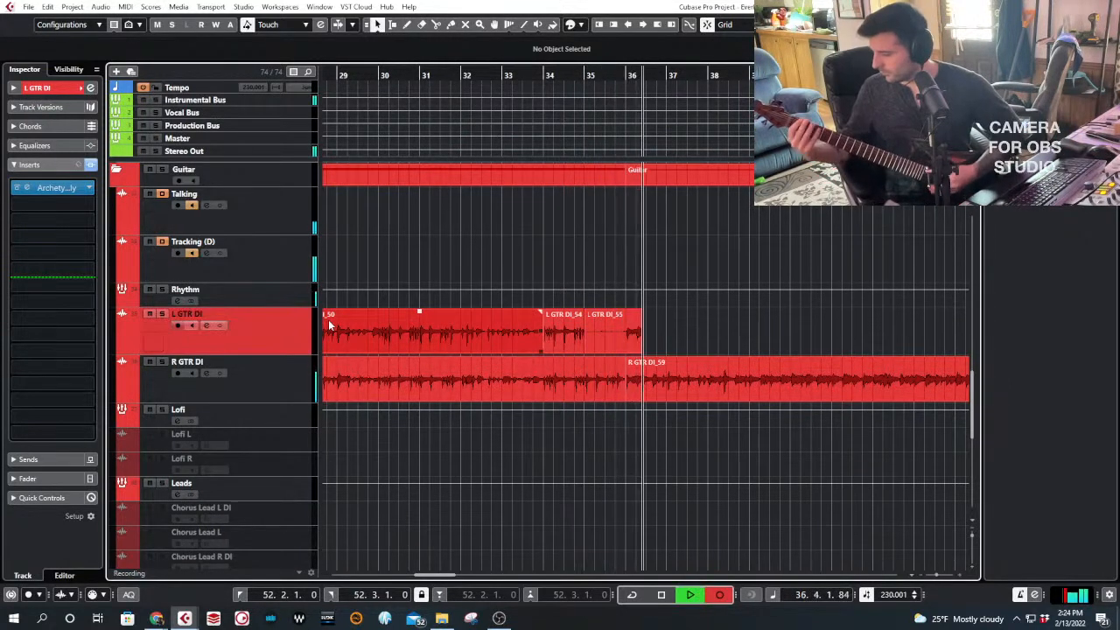
key("space")
key("Delete")
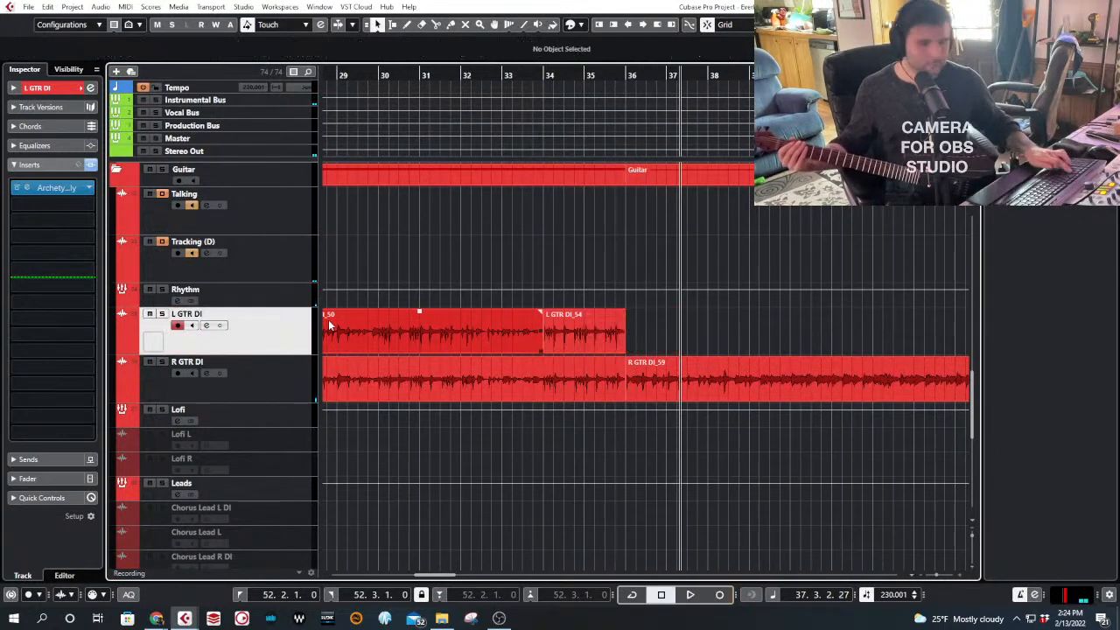
- Record a long guitar take on L GTR DI from bar 35 past bar 60 and trim its start to bar 36
key("KP_0")
key("KP_Multiply")
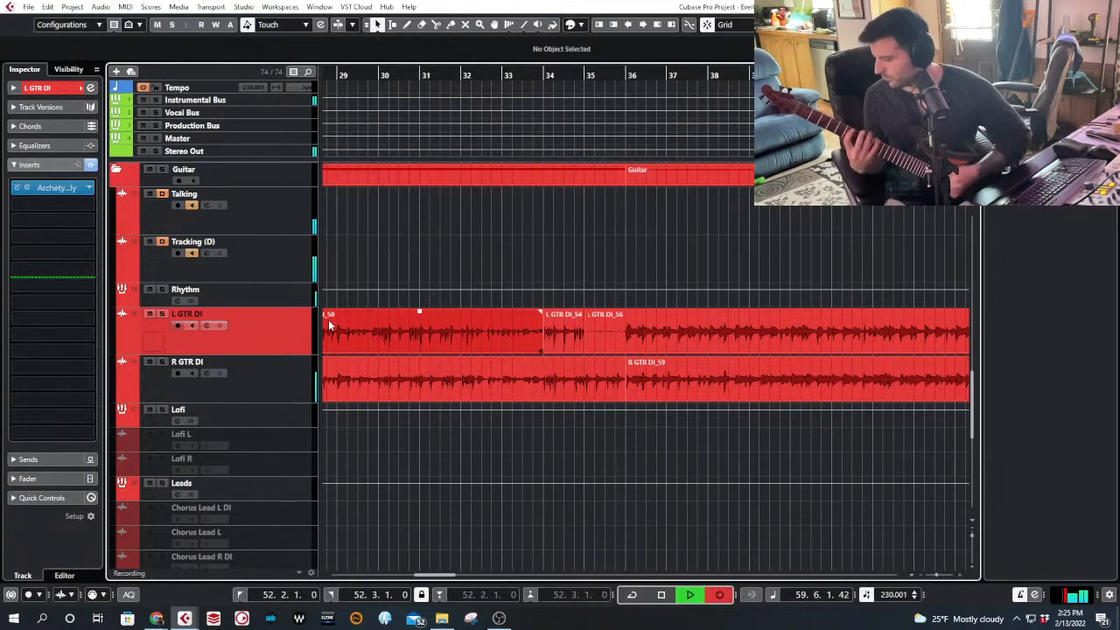
key("space")
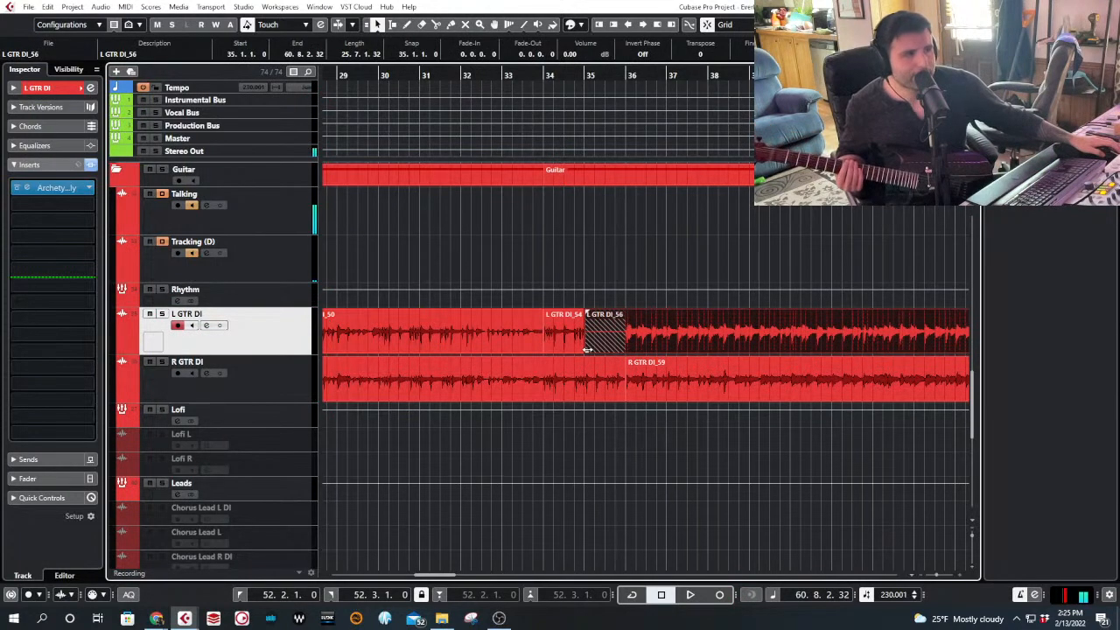
left_click_drag(587, 349, 624, 349)
- Split the new L GTR DI clip at bar 60, where the R GTR DI clip ends, and delete the excess
scroll(647, 307, "right", 5)
scroll(648, 307, "down", 1)
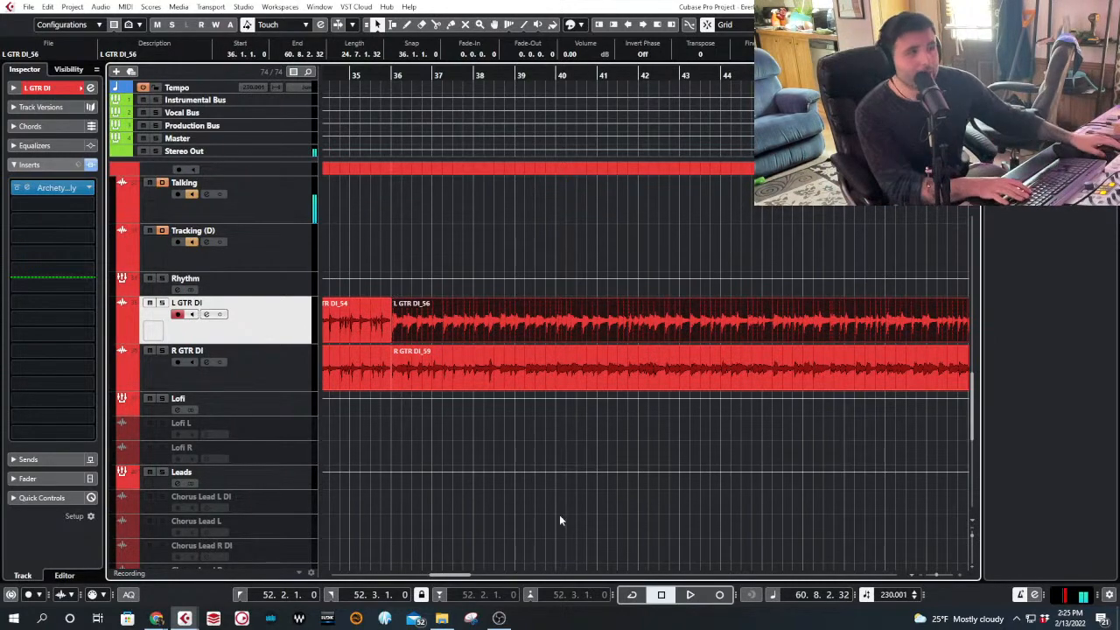
scroll(396, 317, "right", 7)
scroll(396, 317, "up", 1)
scroll(762, 462, "right", 3)
scroll(628, 362, "down", 1)
scroll(628, 362, "up", 3)
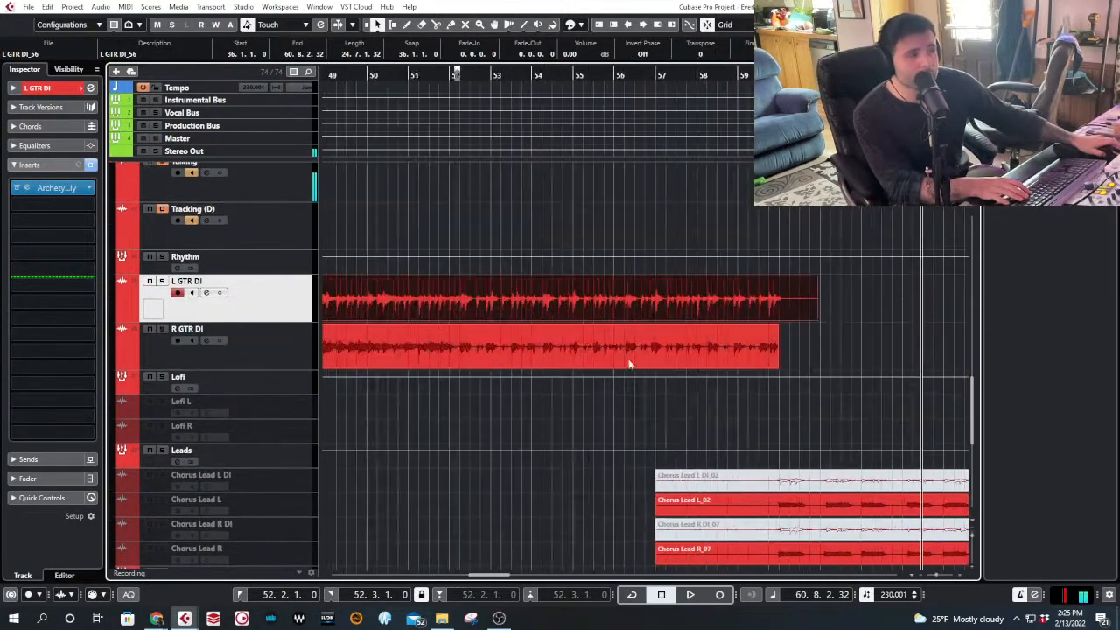
scroll(735, 371, "up", 2)
scroll(511, 374, "right", 3)
left_click(570, 325, "alt")
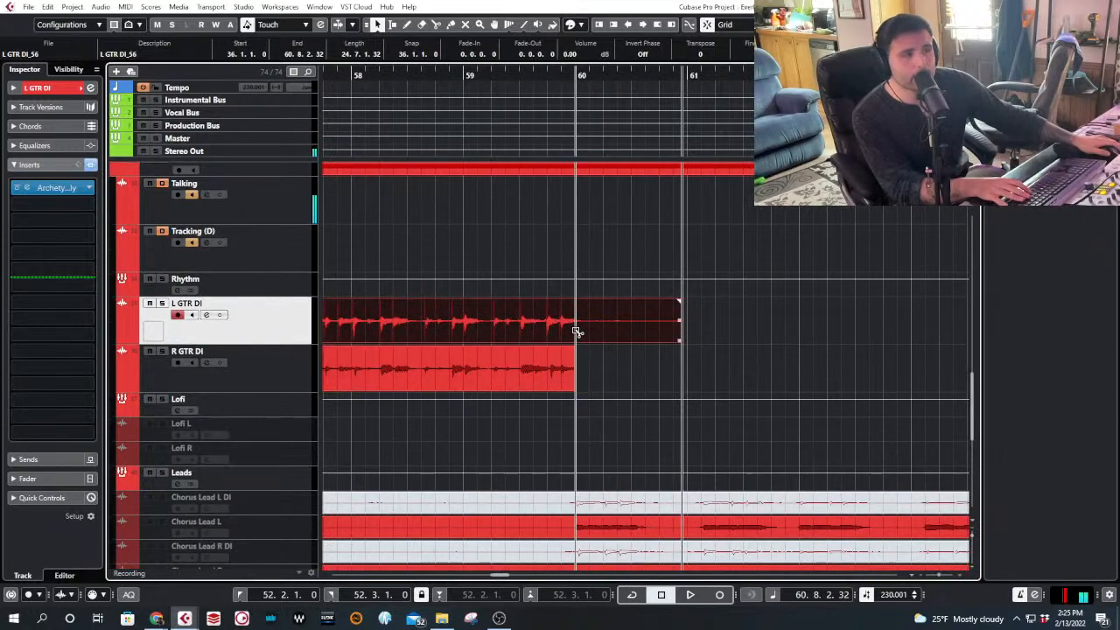
key("Delete")
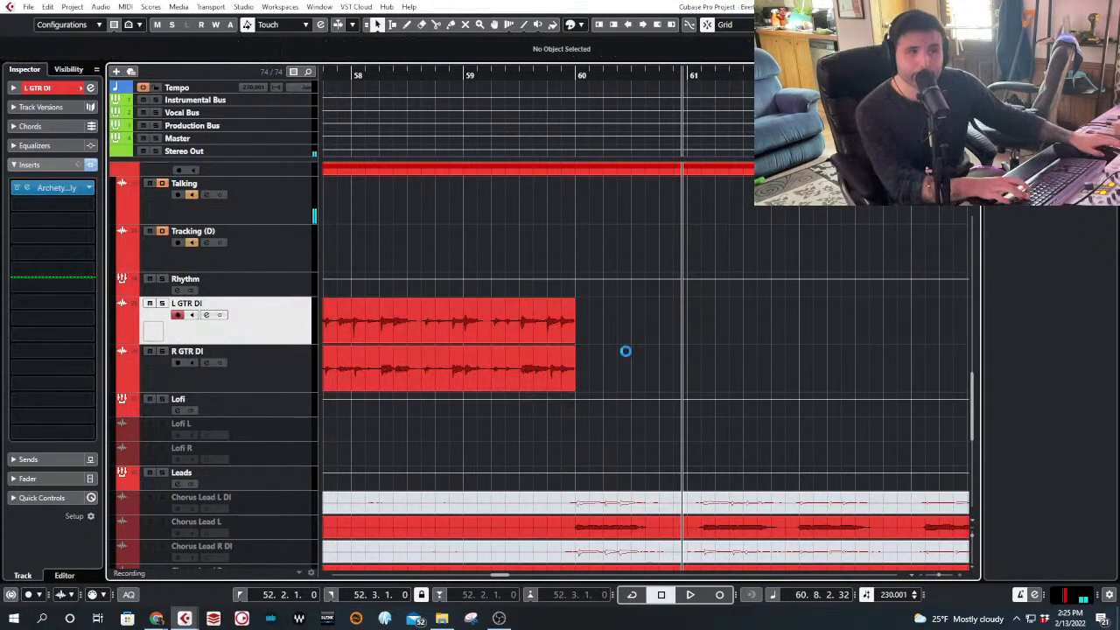
- Place the playhead at bar 59, one bar before the end of the rhythm guitar clips
left_click_drag(553, 438, 571, 446)
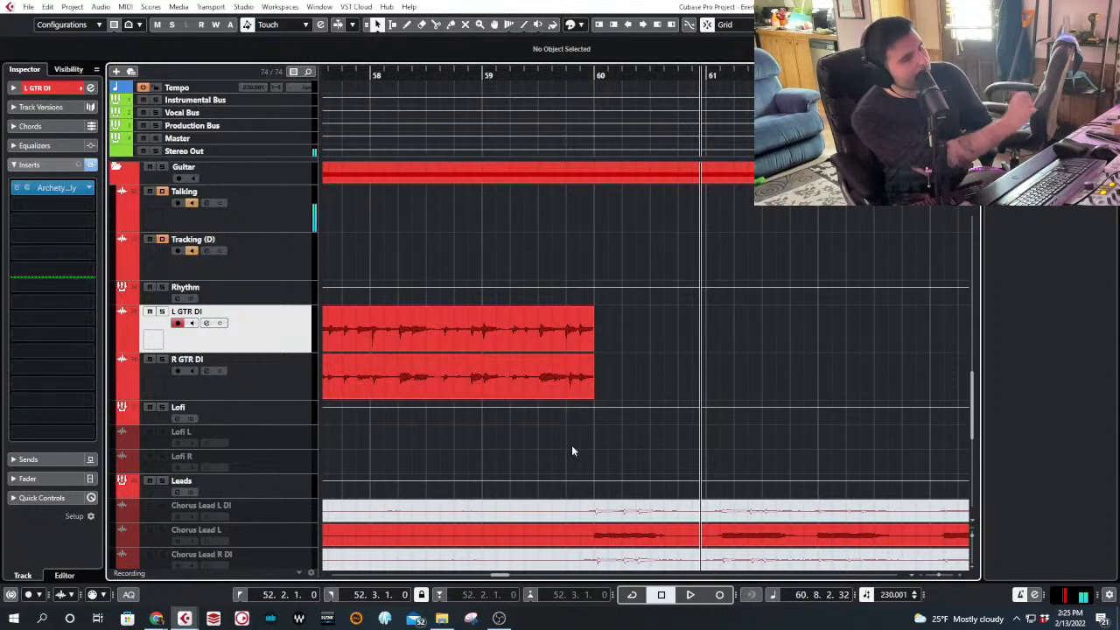
left_click_drag(551, 351, 538, 351)
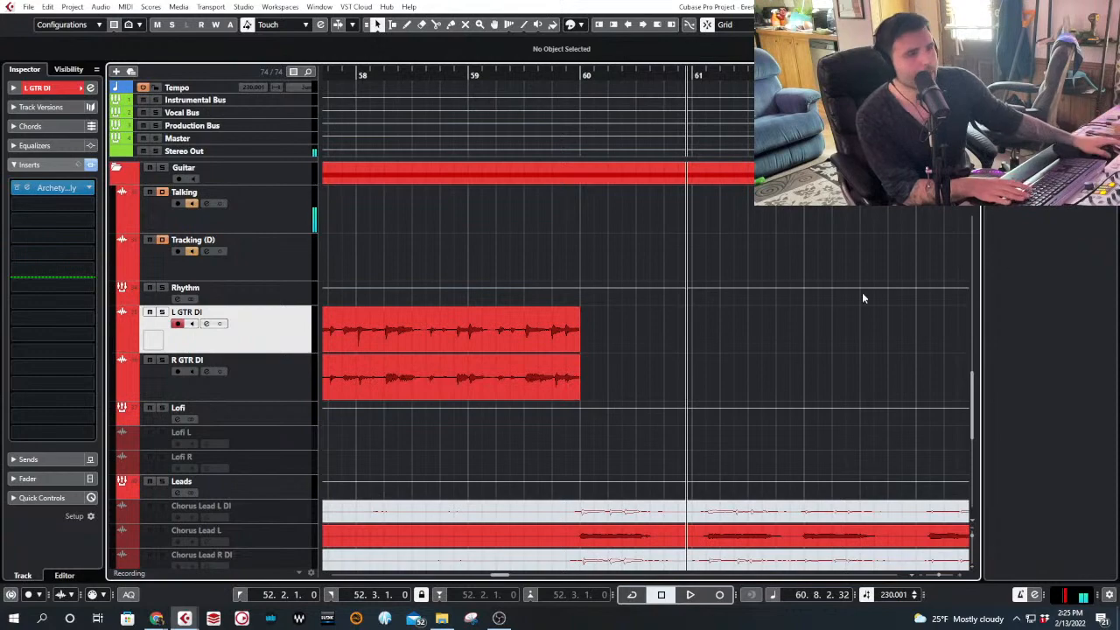
left_click_drag(464, 322, 478, 324)
scroll(478, 329, "down", 2, "ctrl")
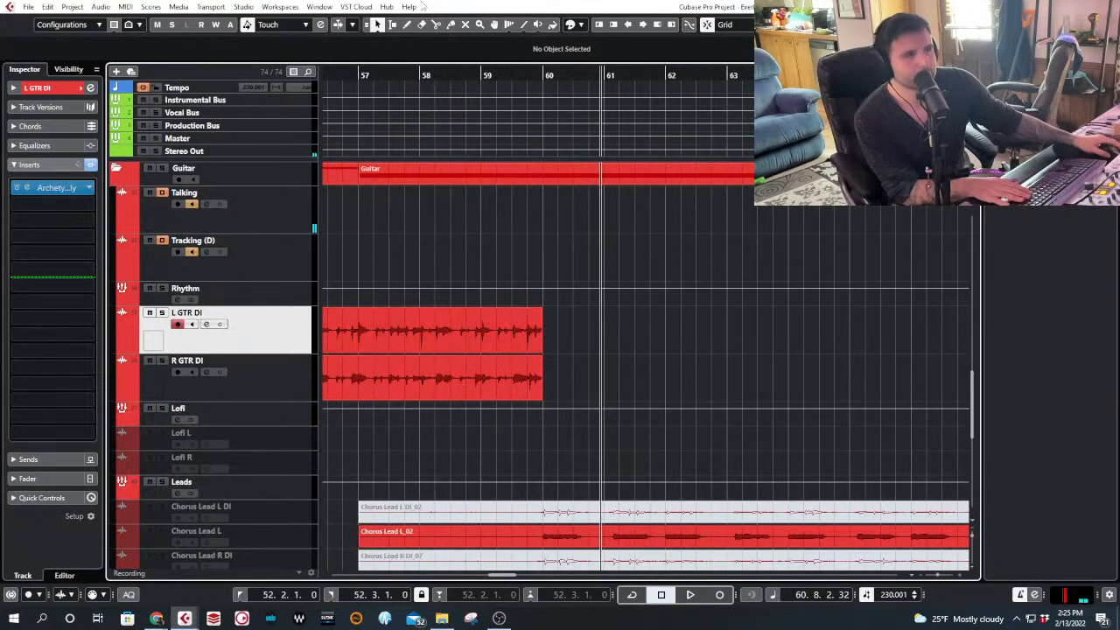
left_click(481, 75)
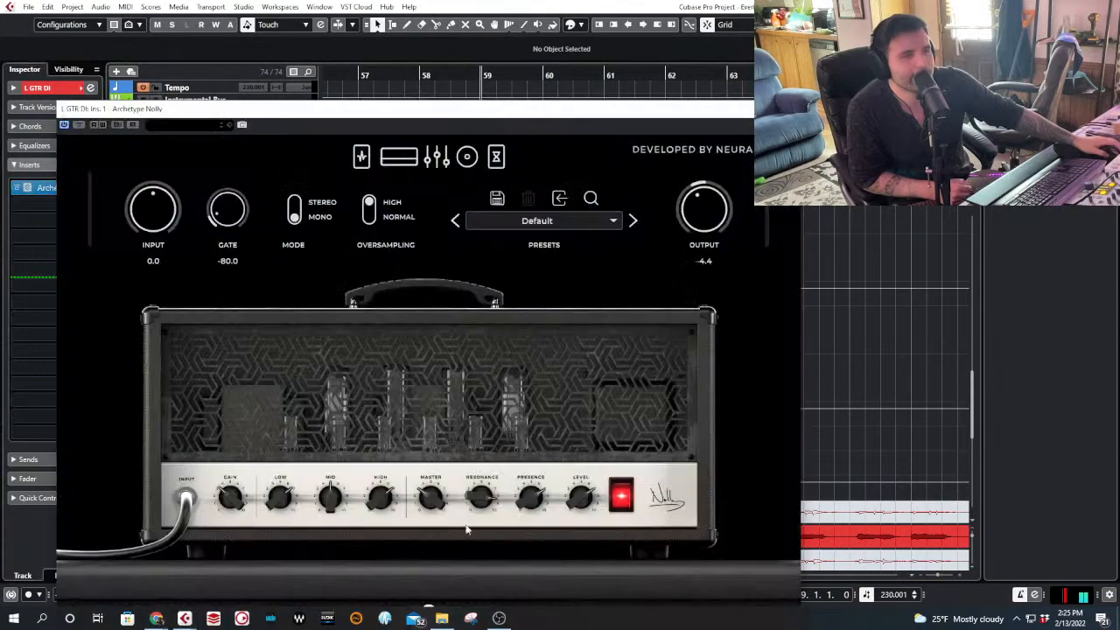
- Examine the pedals, amp head and equalizer of the Archetype Nolly plugin on L GTR DI, and close its window
left_click(361, 159)
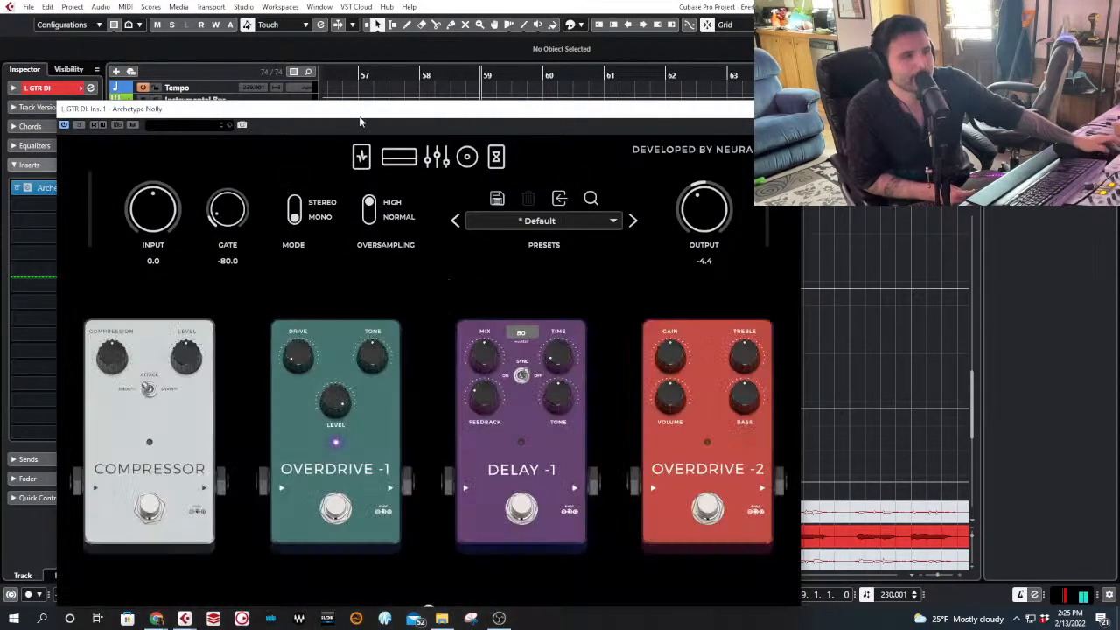
left_click(399, 157)
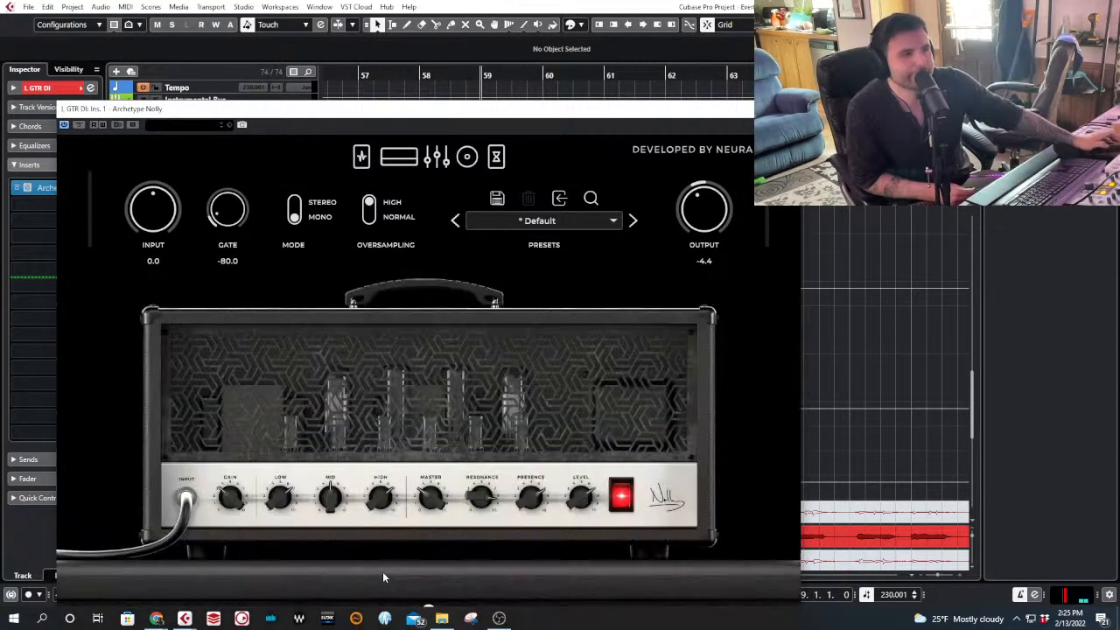
left_click(436, 156)
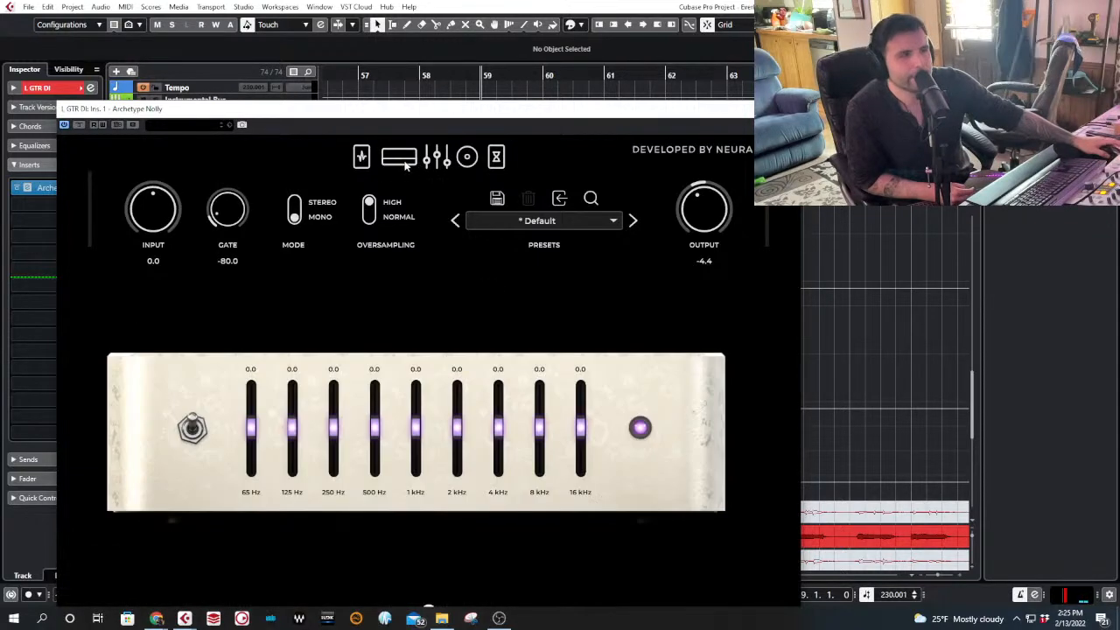
left_click(402, 160)
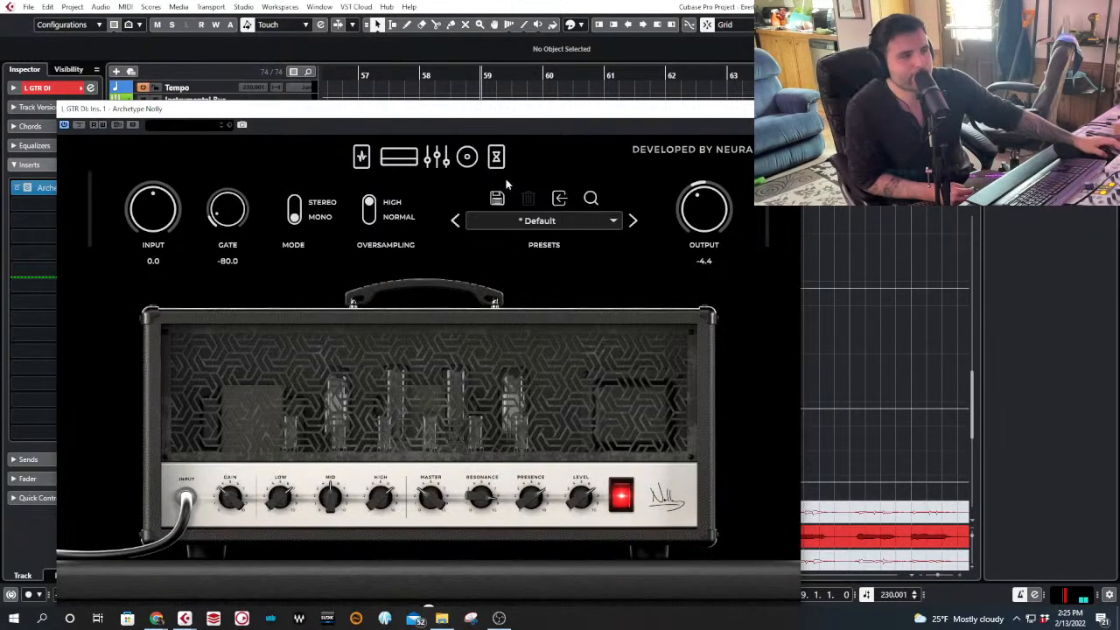
left_click(788, 108)
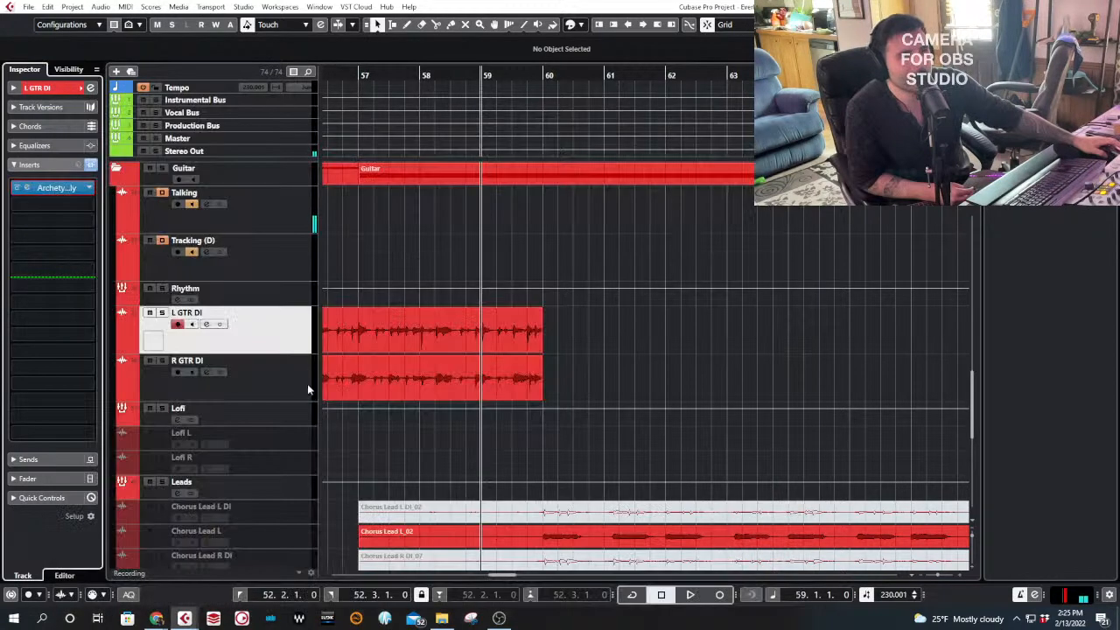
- Examine the FabFilter Pro-Q 2 equalizer curve on the Rhythm group track and close its window
left_click(288, 296)
left_click(39, 149)
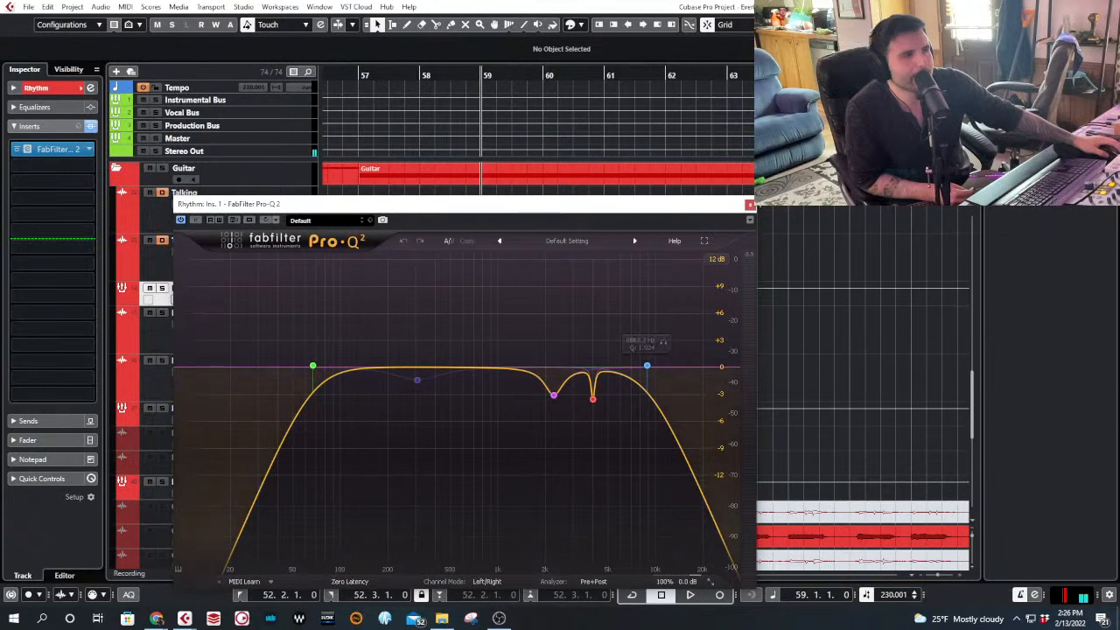
left_click(749, 205)
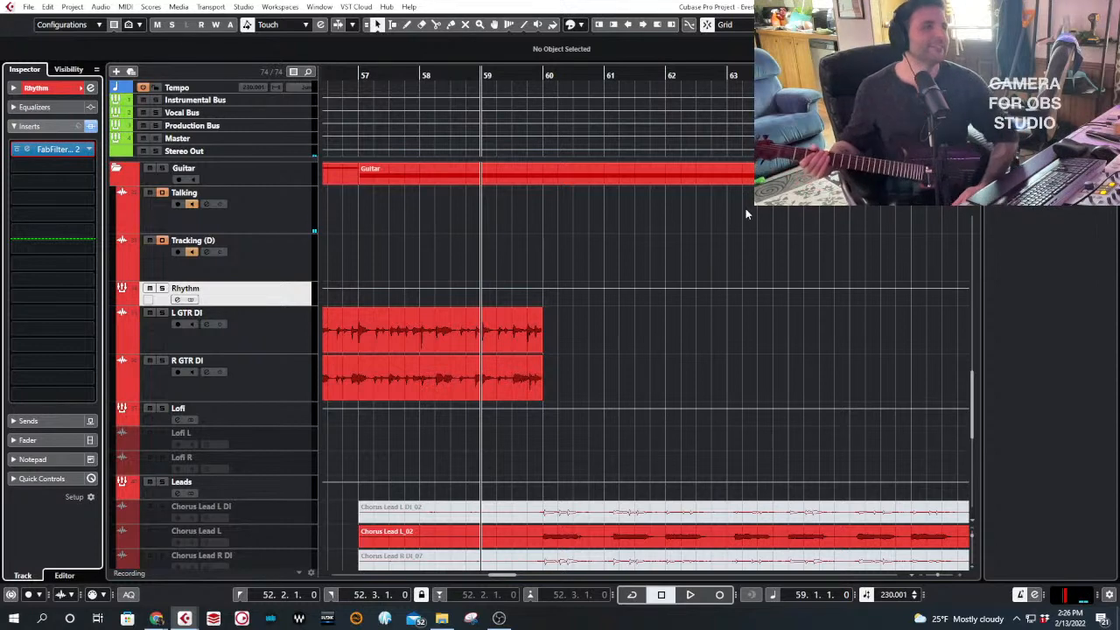
- Select the R GTR DI track and try to record the next rhythm part from bar 59, discarding the takes
left_click(273, 366)
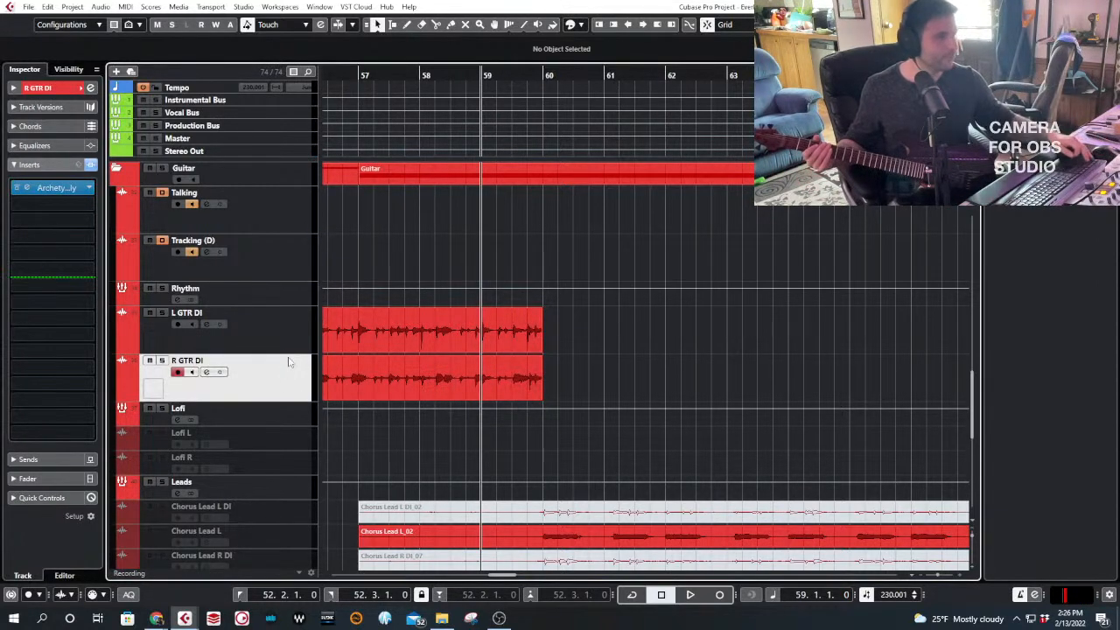
key("KP_Multiply")
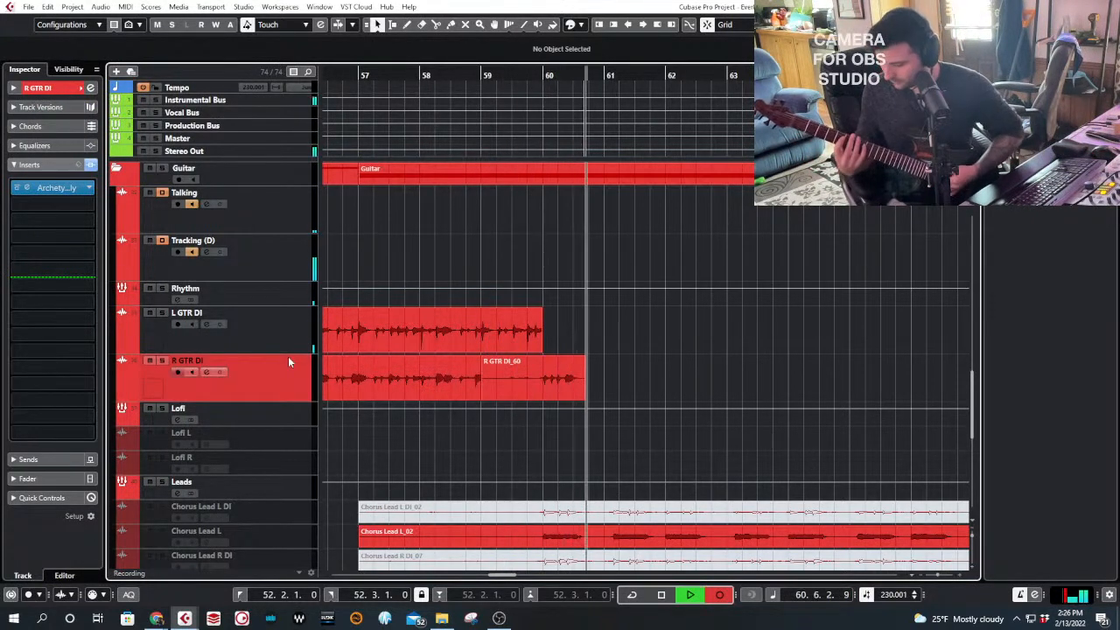
key("space")
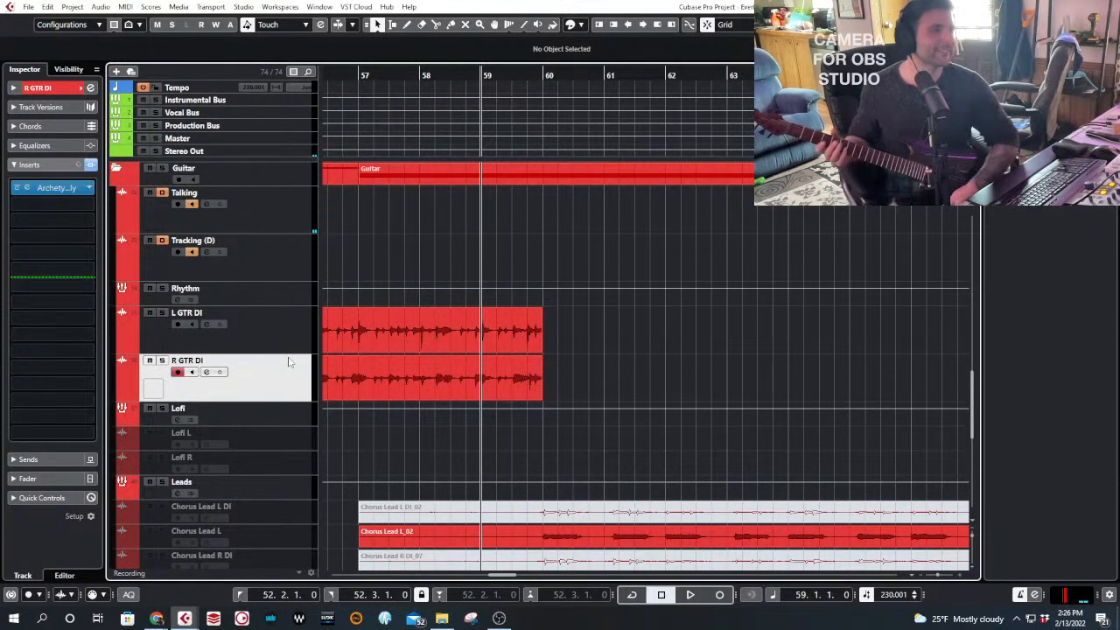
key("KP_Multiply")
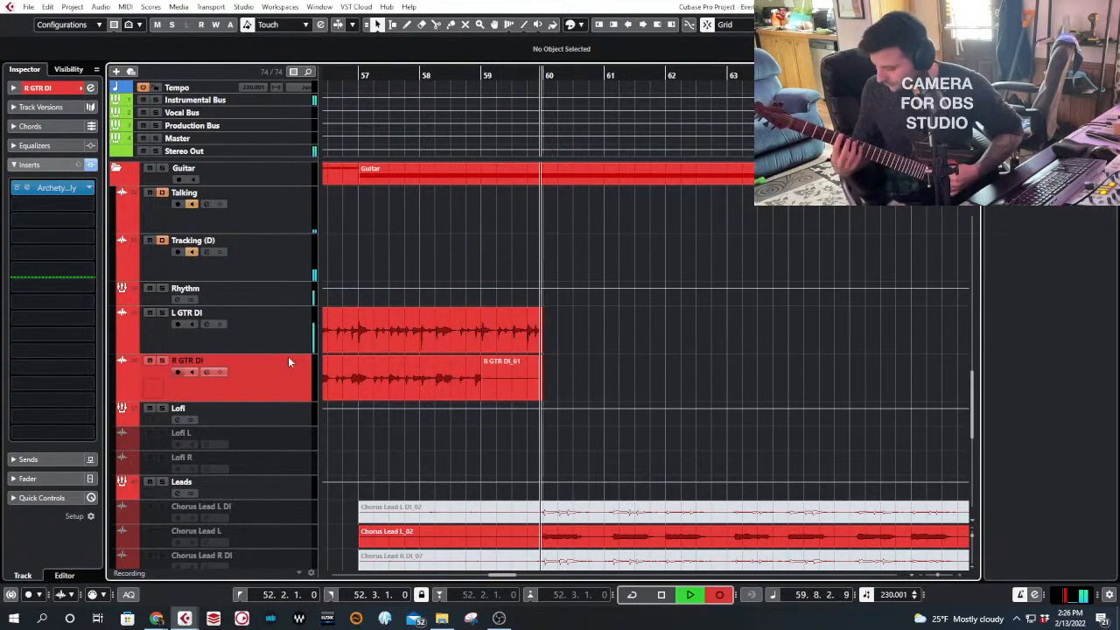
key("space")
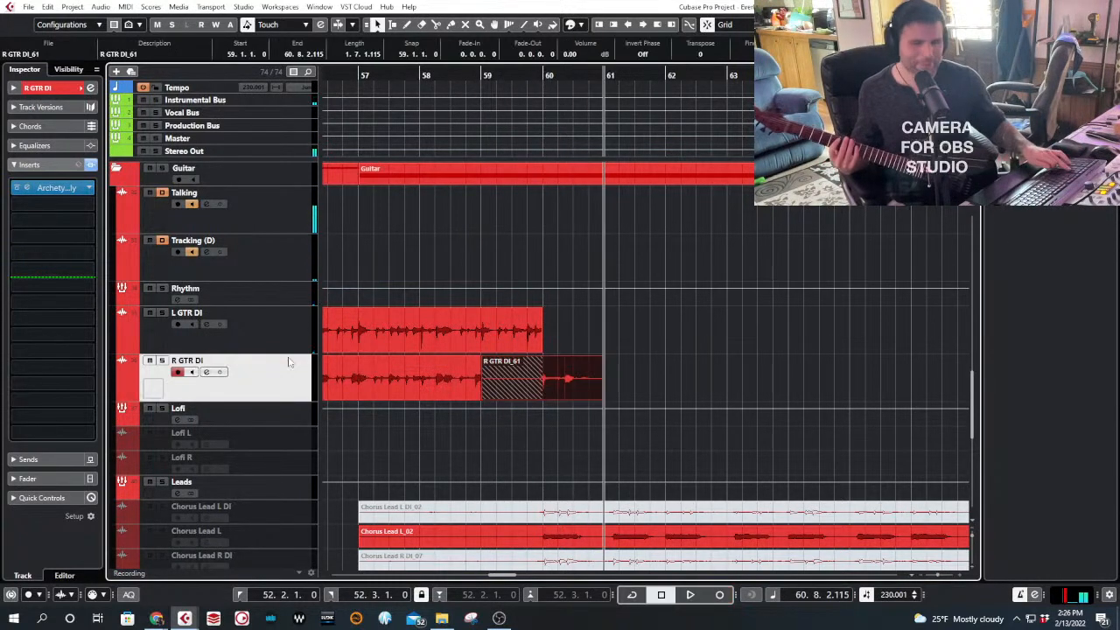
key("ctrl+z")
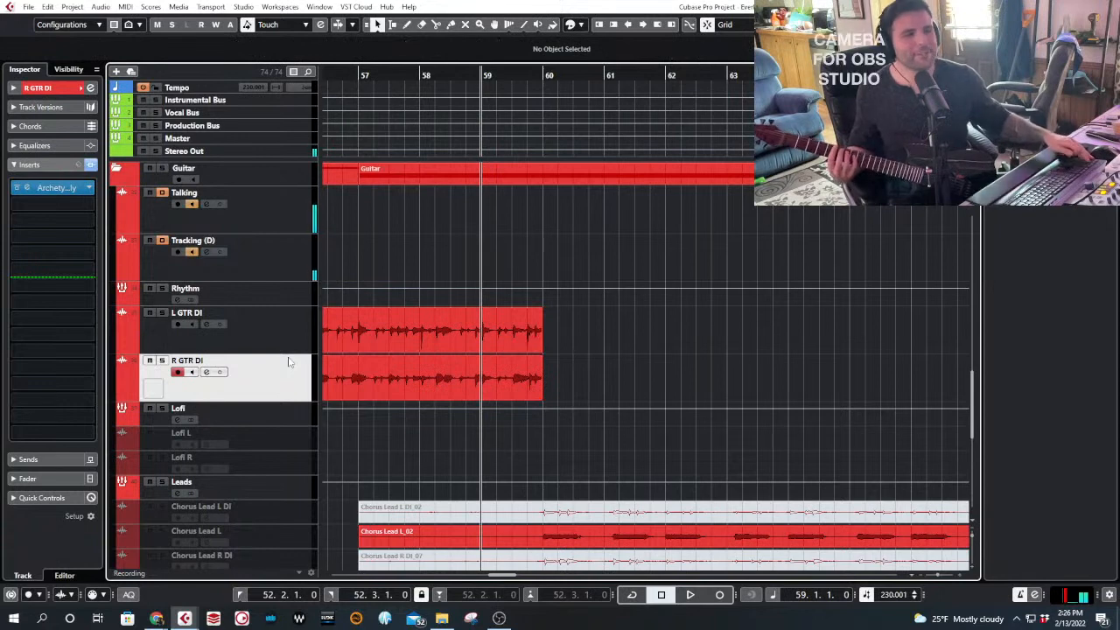
key("KP_Multiply")
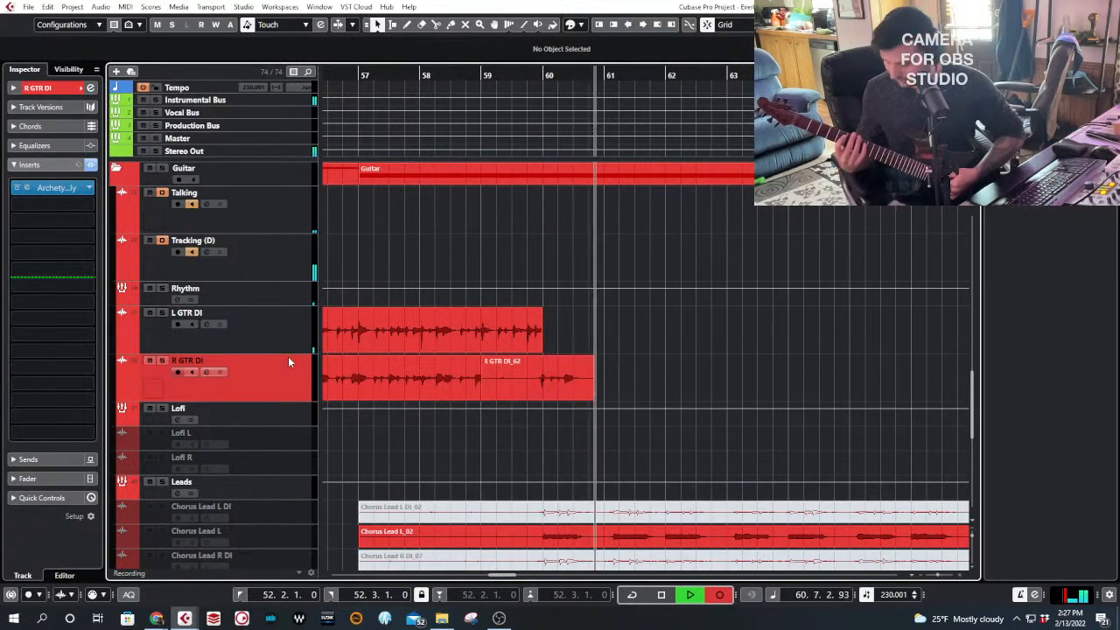
key("space")
key("ctrl+z")
key("KP_Multiply")
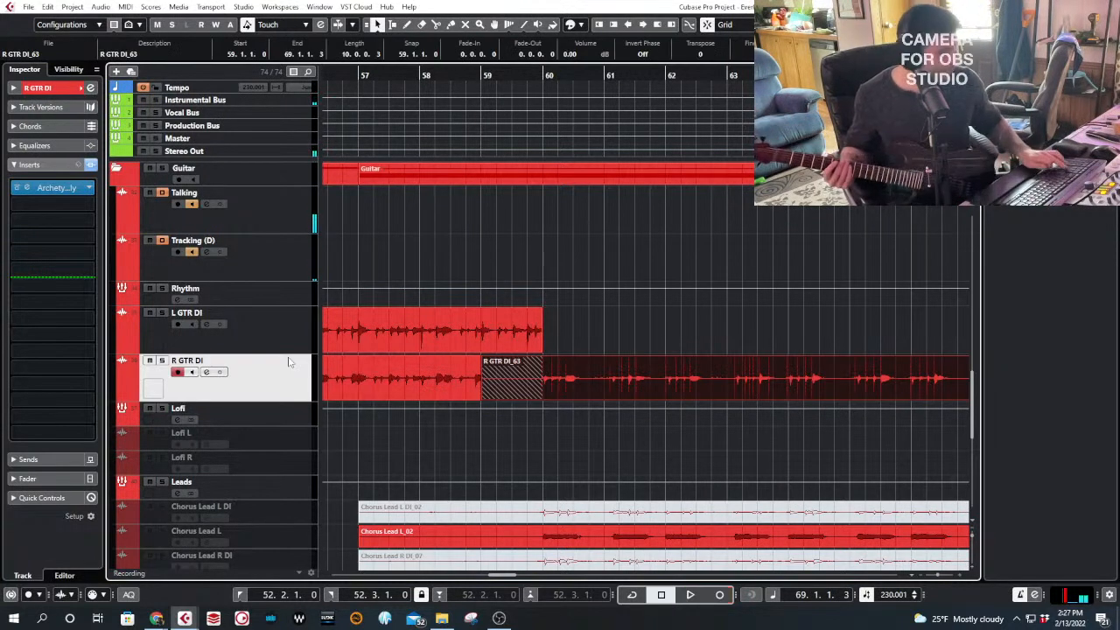
key("ctrl+z")
key("KP_Multiply")
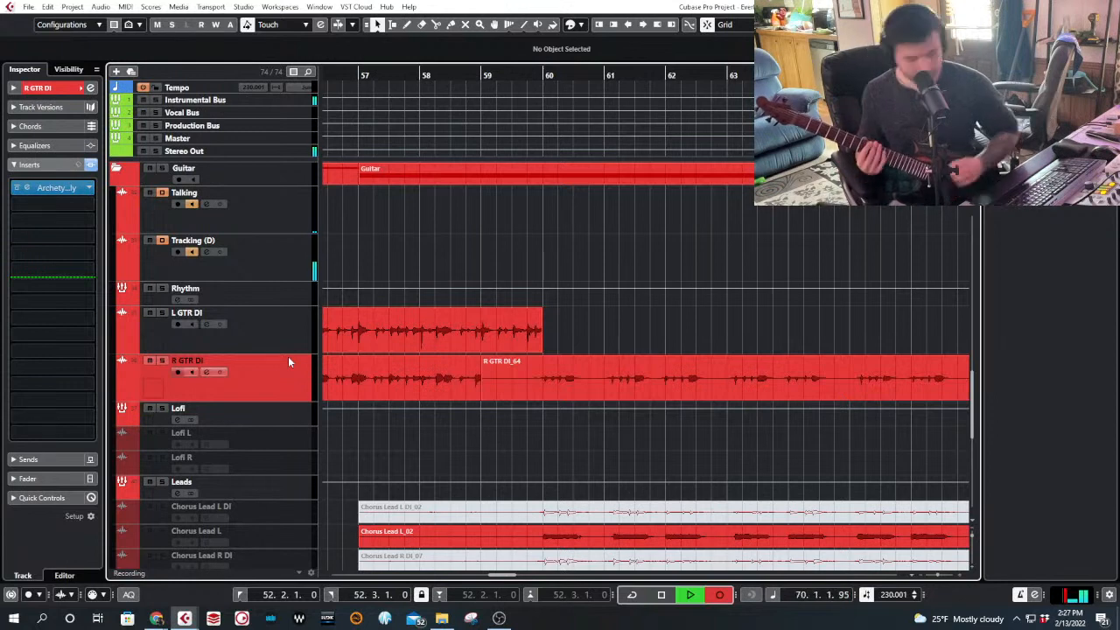
key("space")
key("Delete")
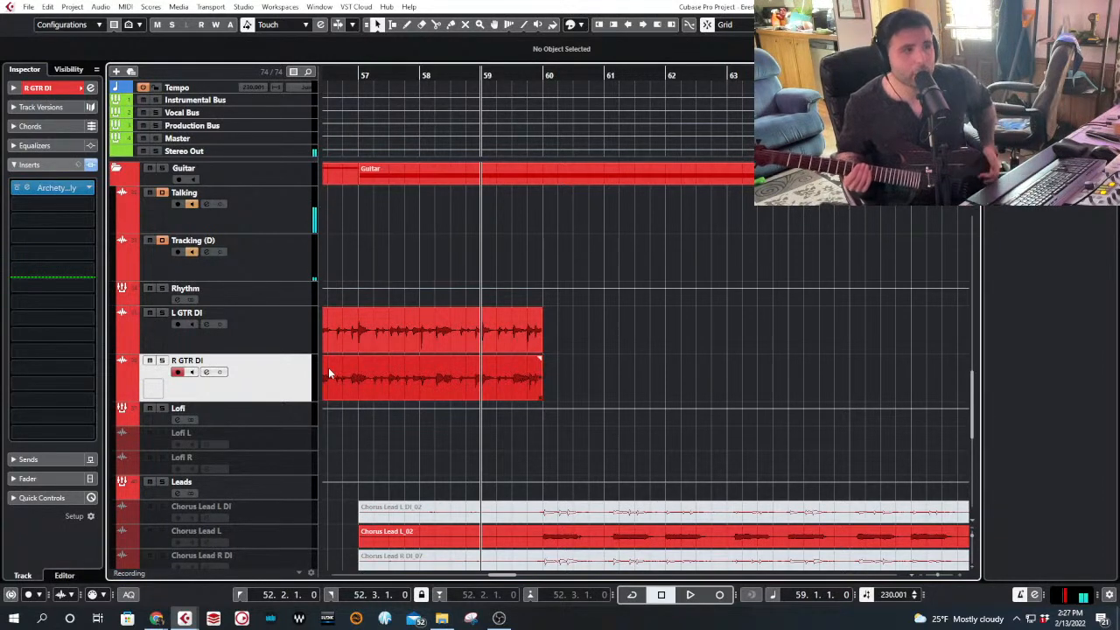
key("KP_Multiply")
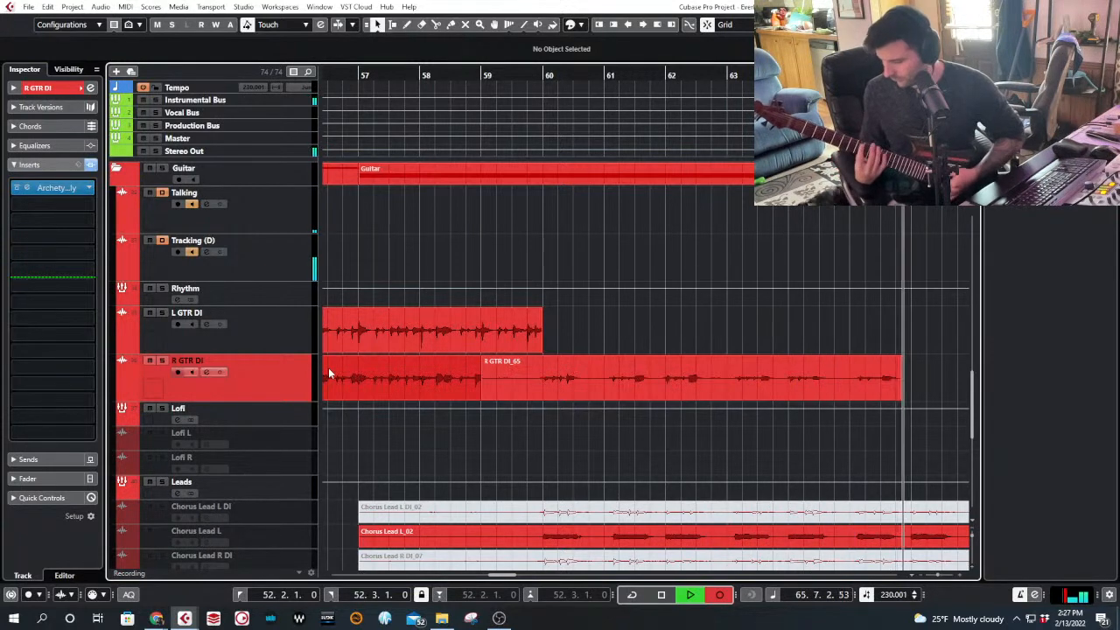
key("space")
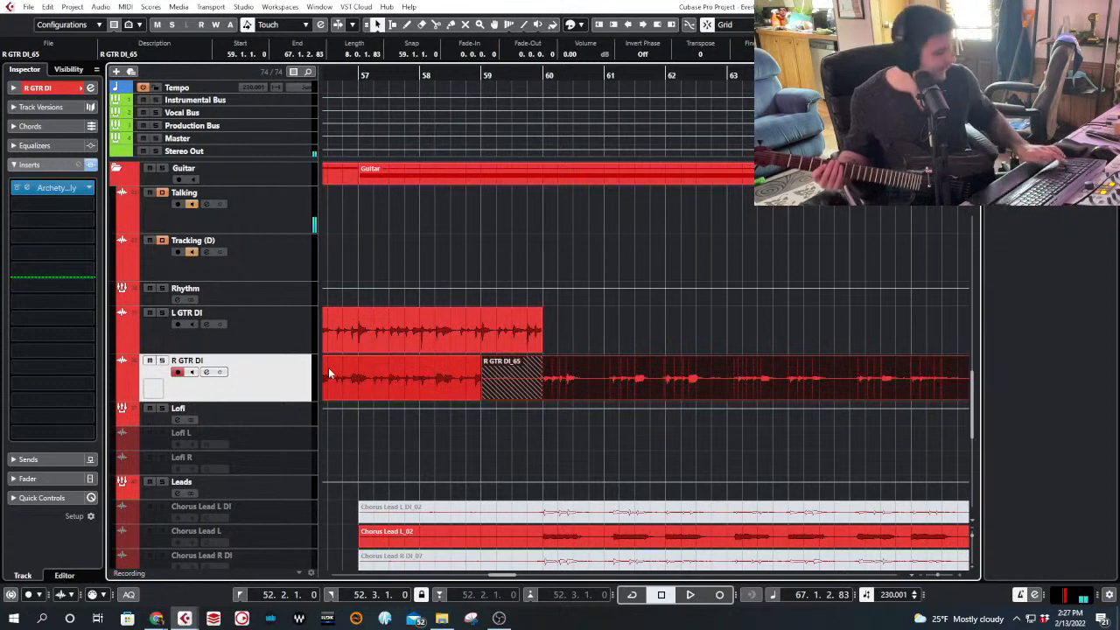
key("ctrl+z")
key("KP_Multiply")
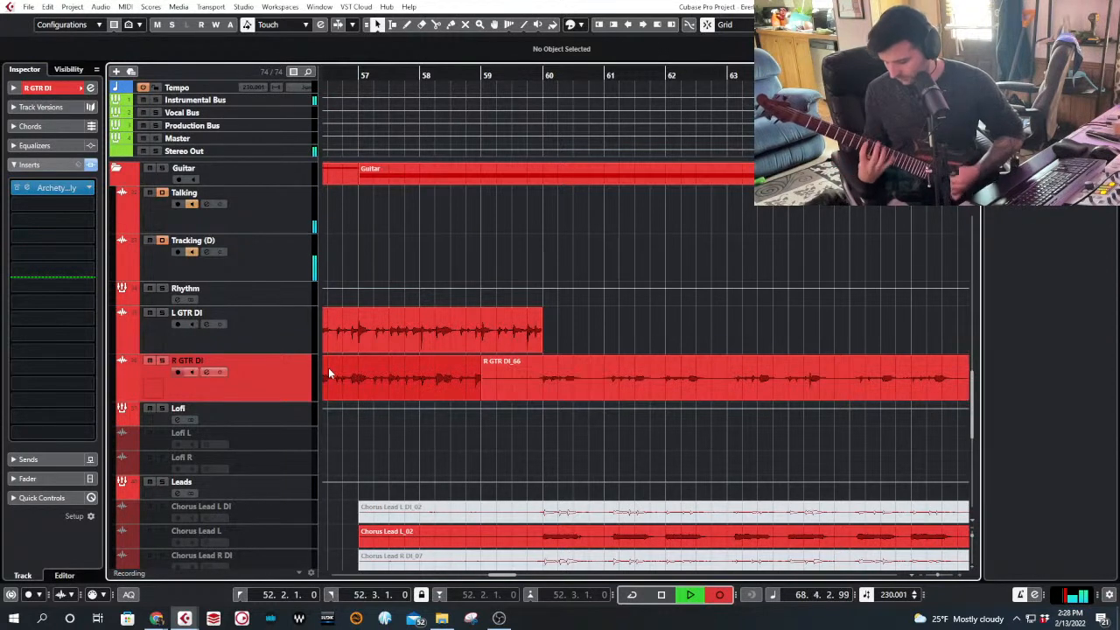
key("space")
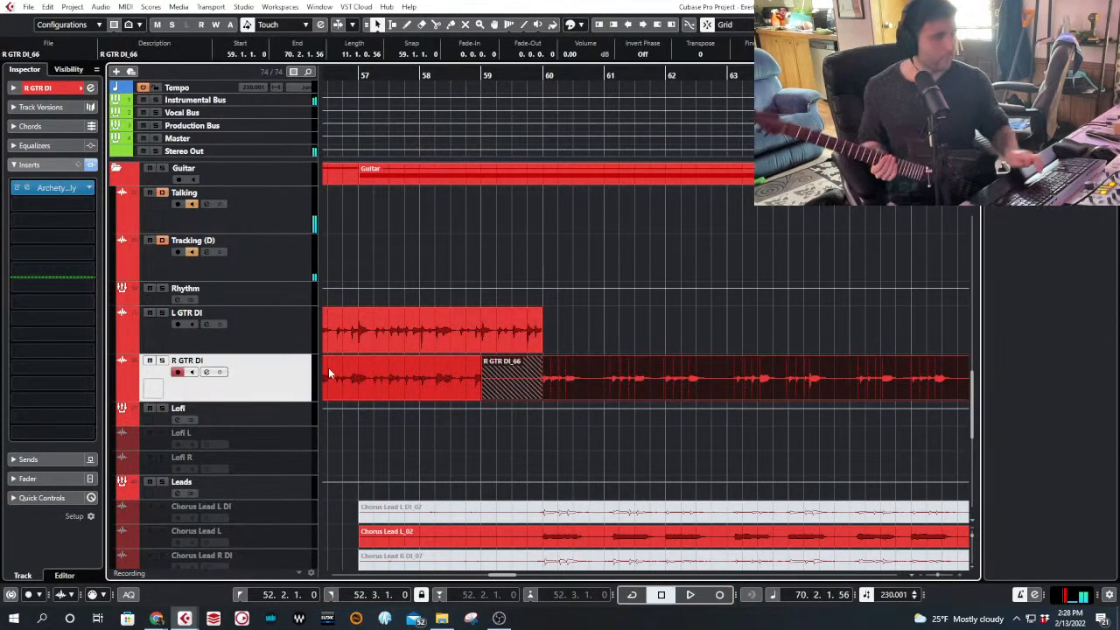
key("ctrl+z")
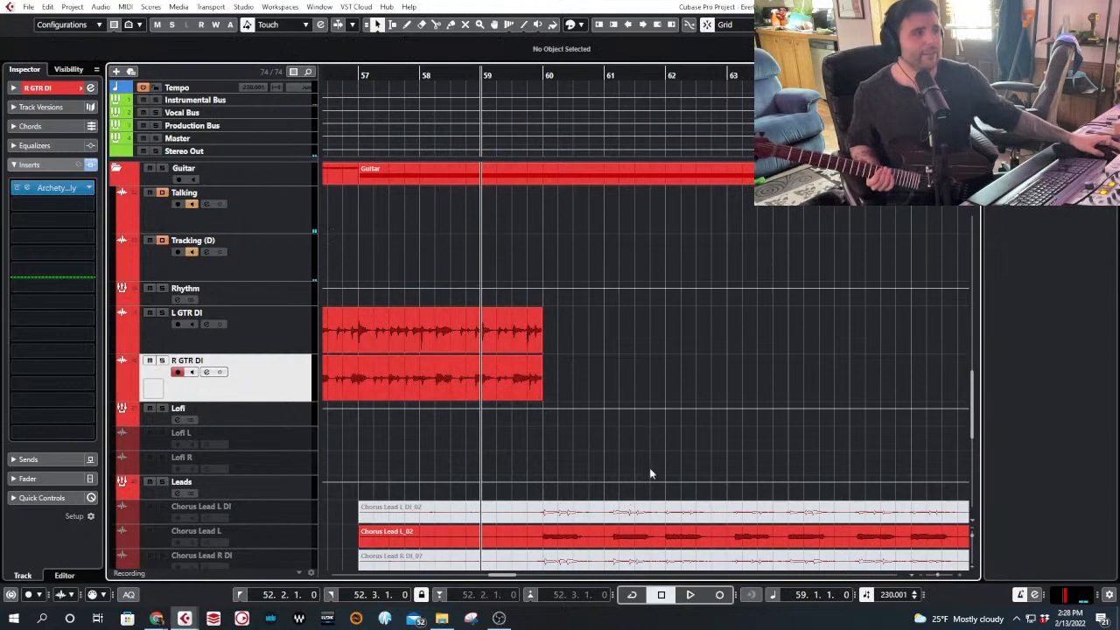
- Record a guitar take on R GTR DI from bar 59 past bar 68 and trim it to run from bar 60 to bar 68
scroll(650, 467, "right", 2)
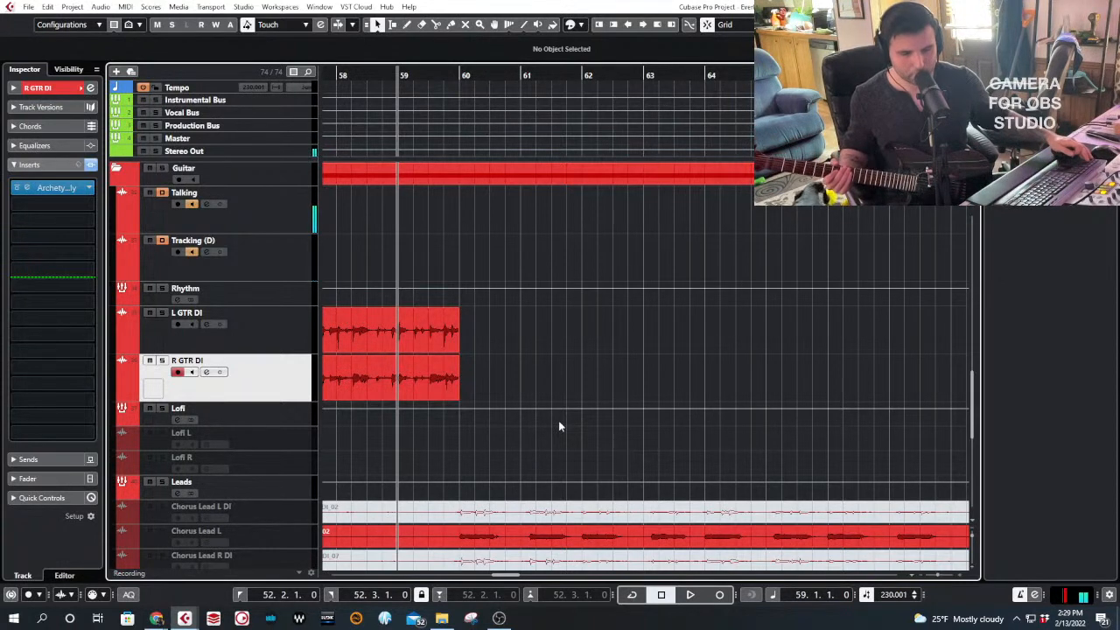
key("KP_Multiply")
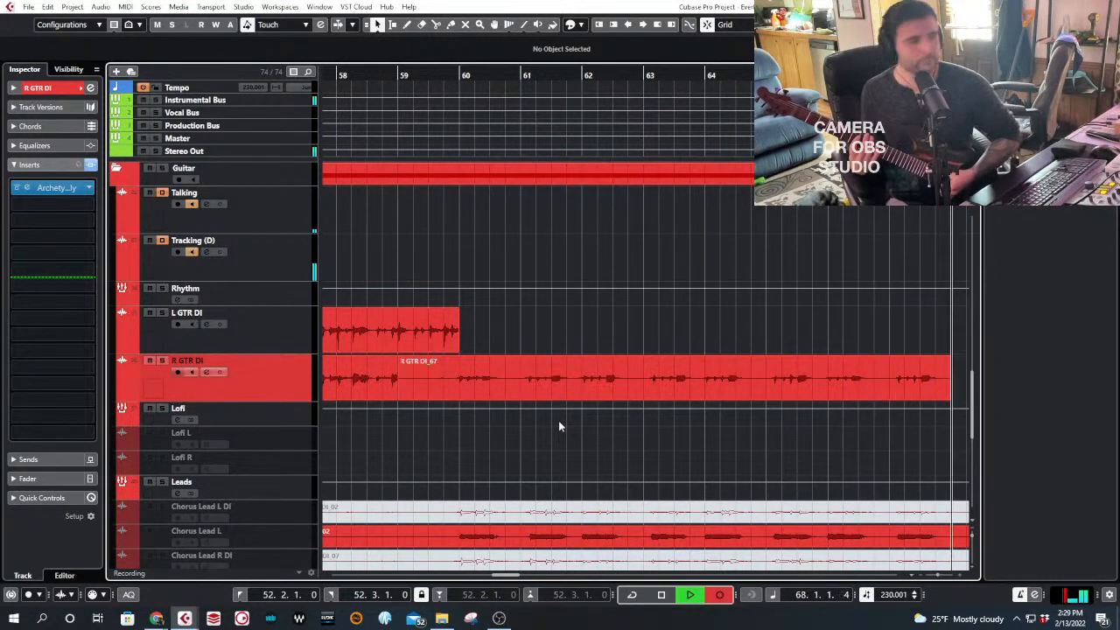
key("space")
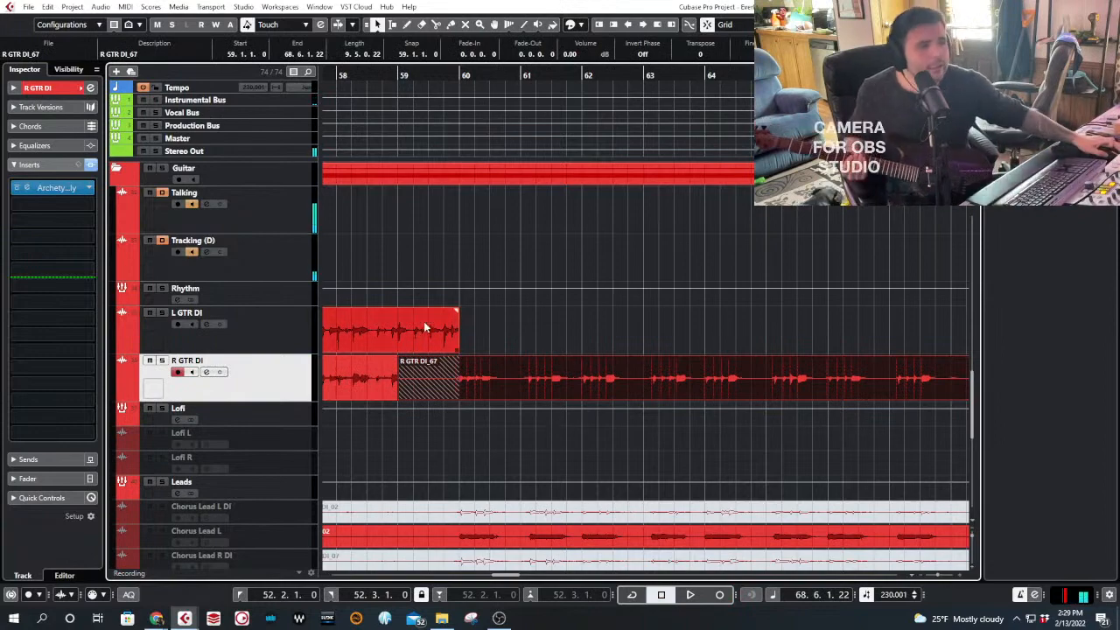
left_click_drag(401, 402, 460, 407)
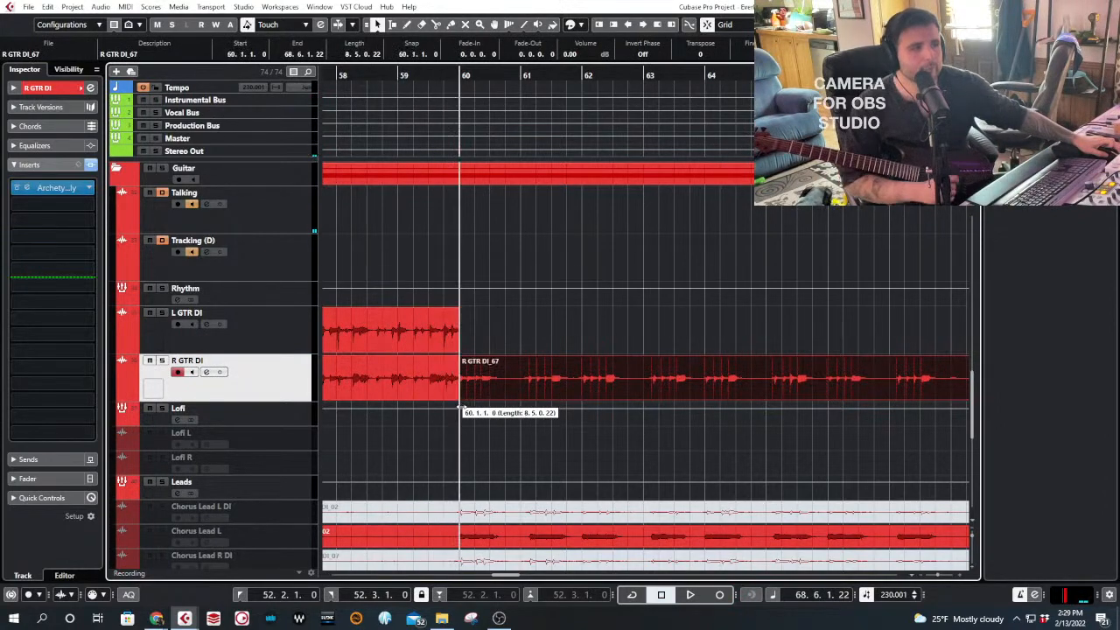
scroll(523, 425, "right", 4)
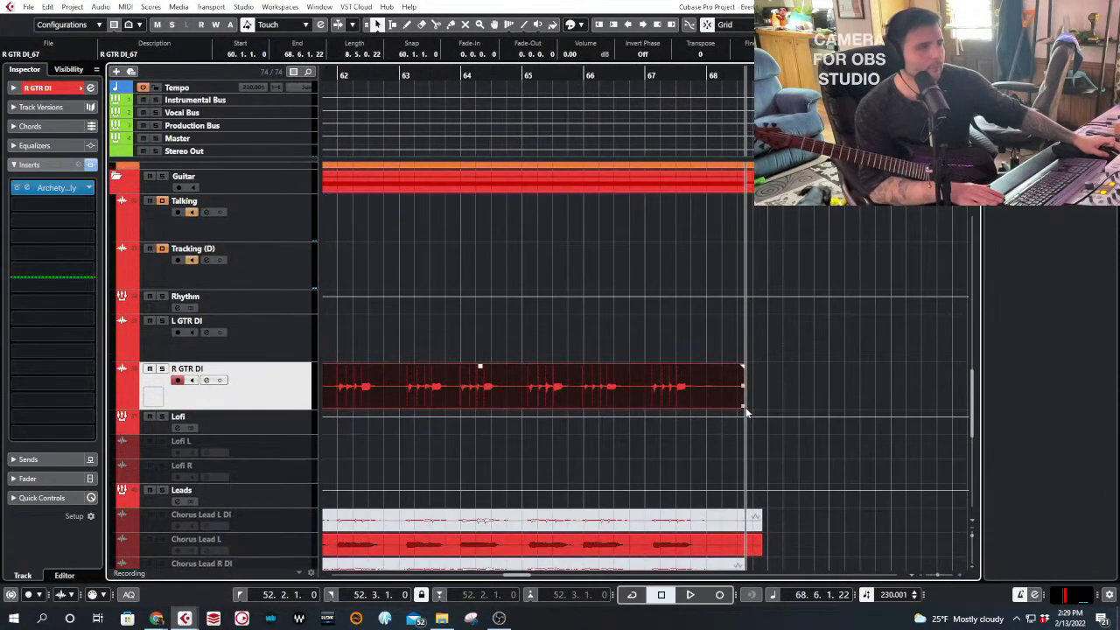
left_click_drag(743, 407, 707, 405)
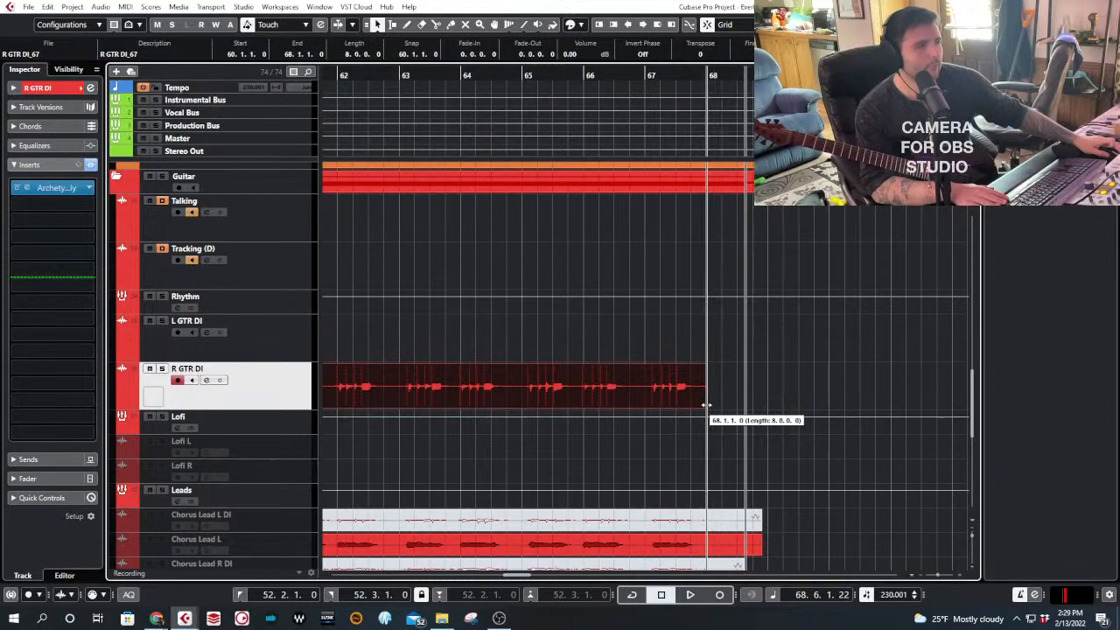
- Copy the trimmed R GTR DI clip to bar 68, directly after the original, and return the playhead to bar 59
scroll(707, 406, "down", 5)
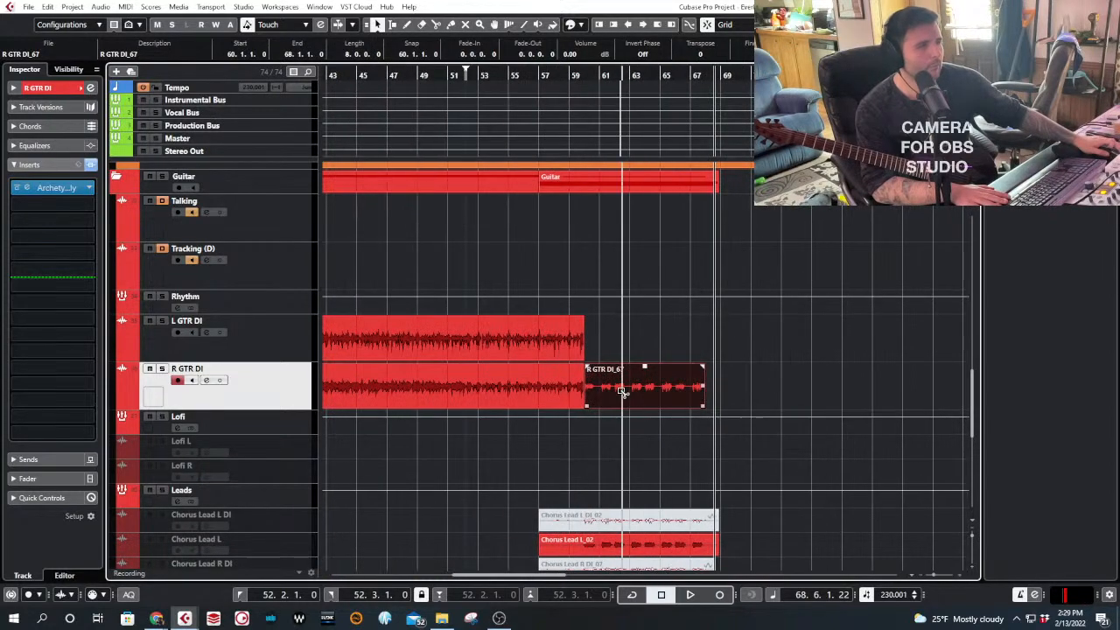
left_click_drag(622, 391, 743, 401)
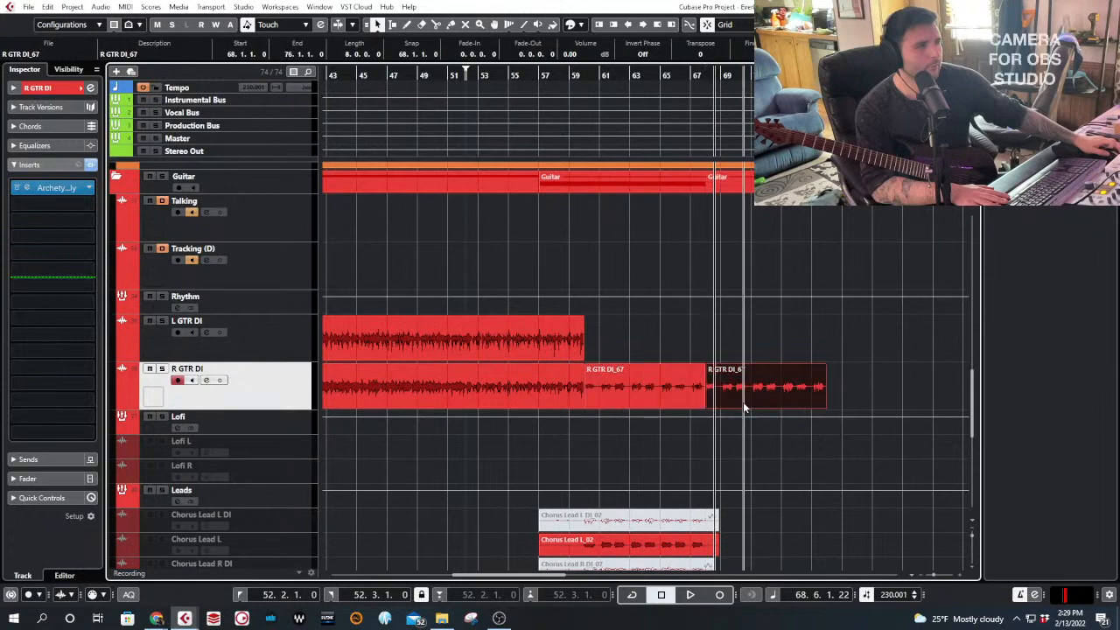
left_click(568, 230)
scroll(583, 280, "up", 3)
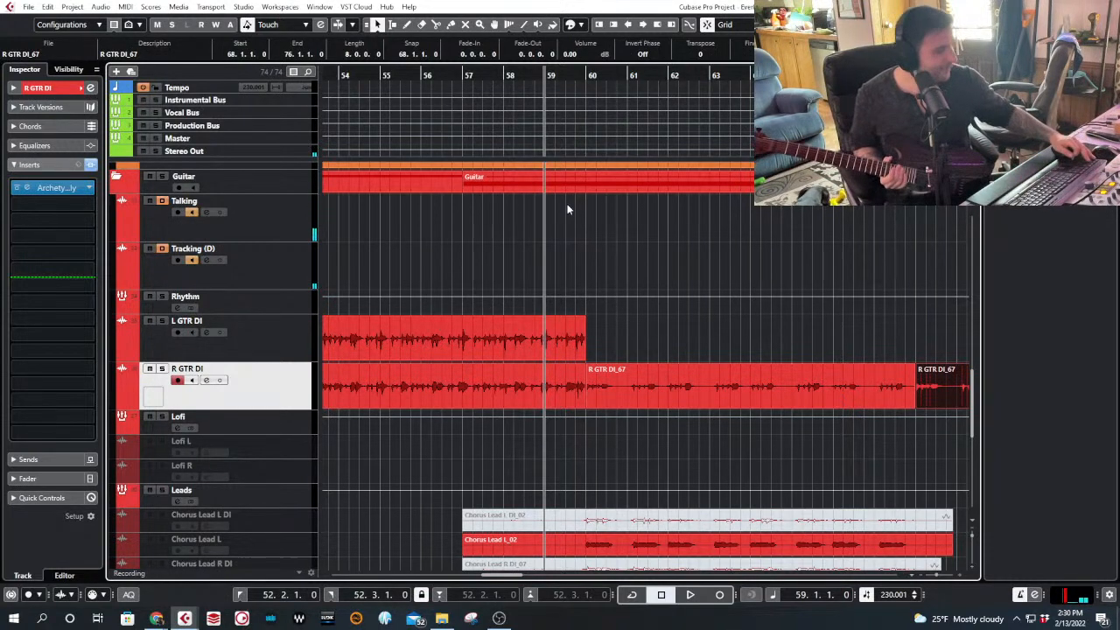
key("KP_Multiply")
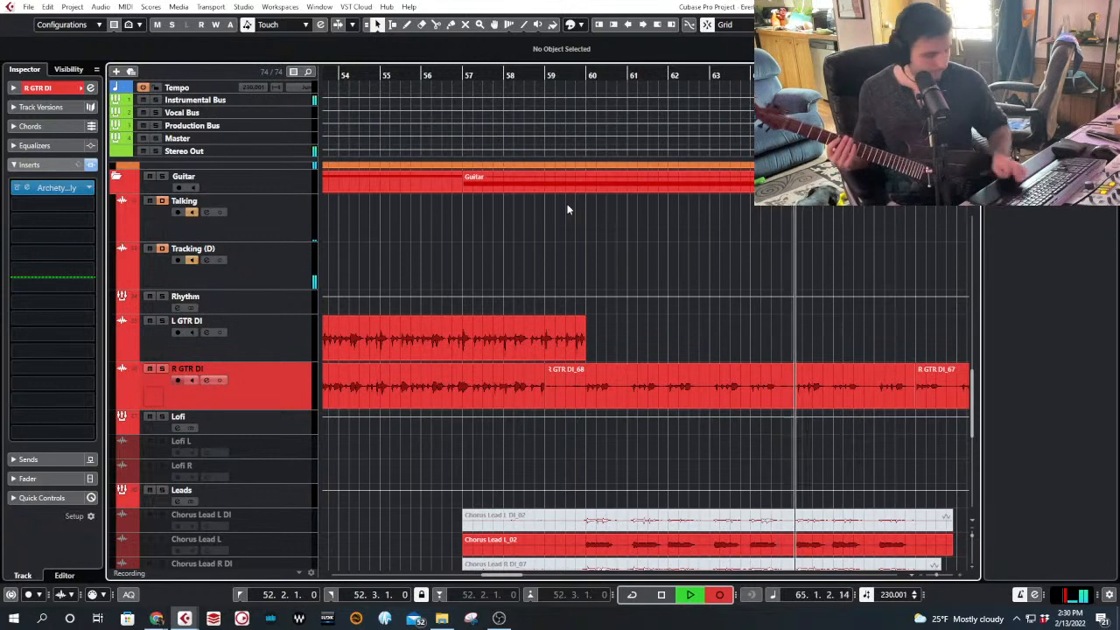
key("space")
key("KP_Multiply")
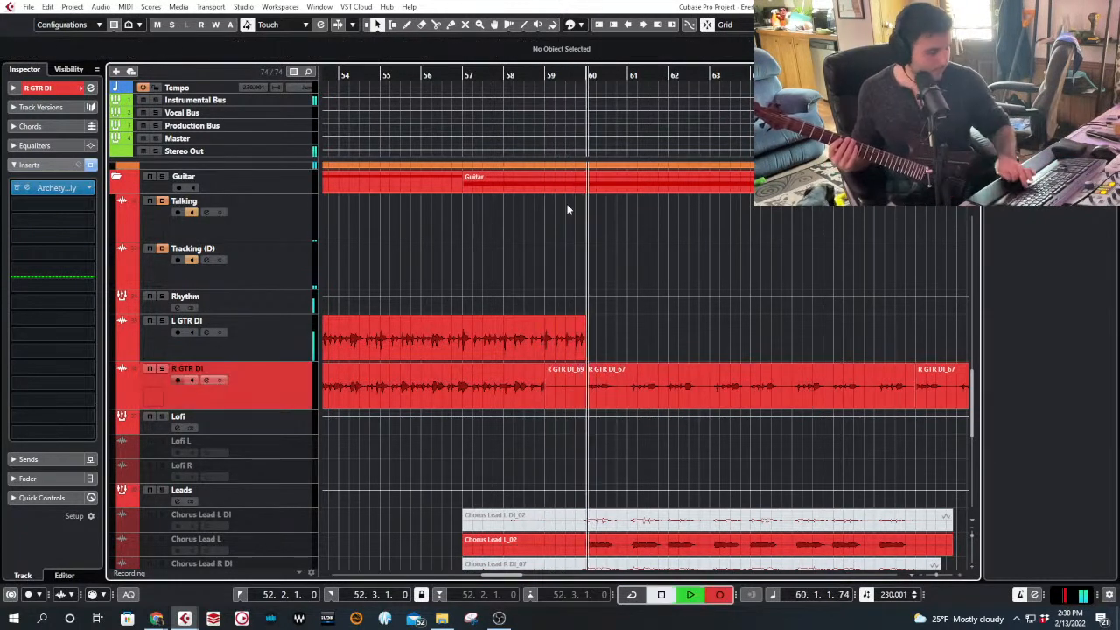
key("space")
- Select the L GTR DI track, try a matching take from bar 59, and discard it
left_click(273, 344)
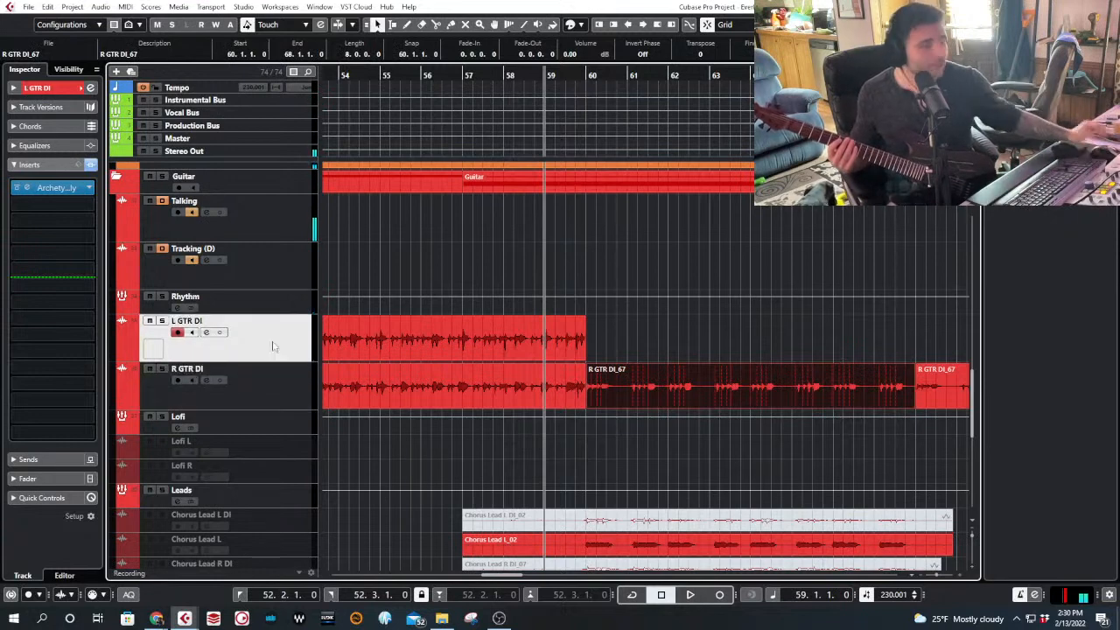
key("KP_Multiply")
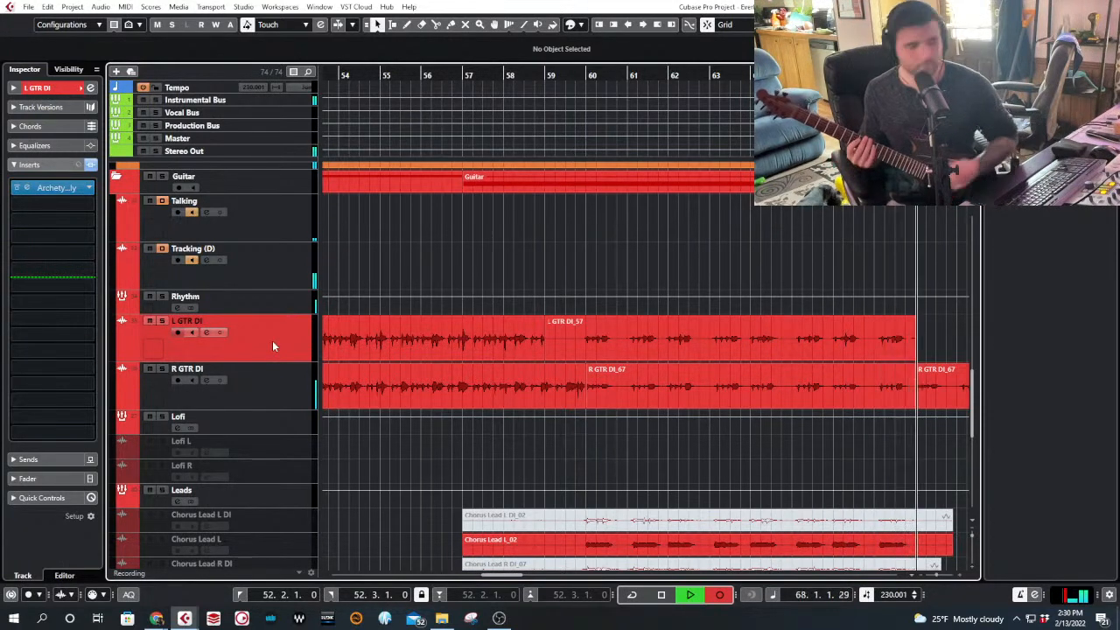
key("space")
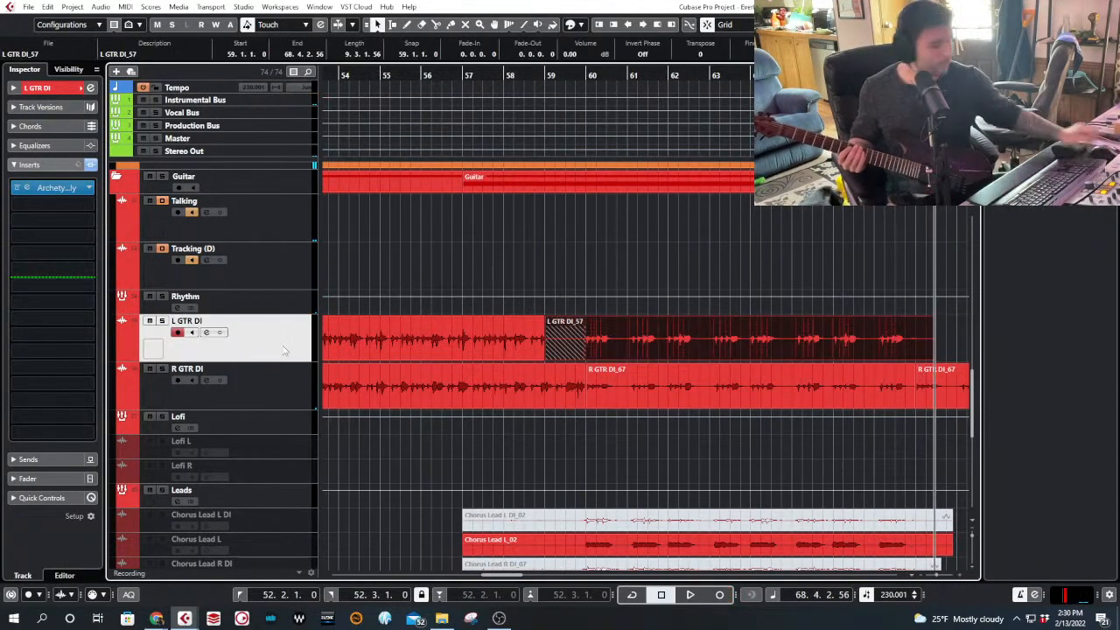
key("Delete")
key("KP_0")
- Record a matching take on L GTR DI from bar 59 past bar 68, then cut off the excess after bar 68
key("KP_Multiply")
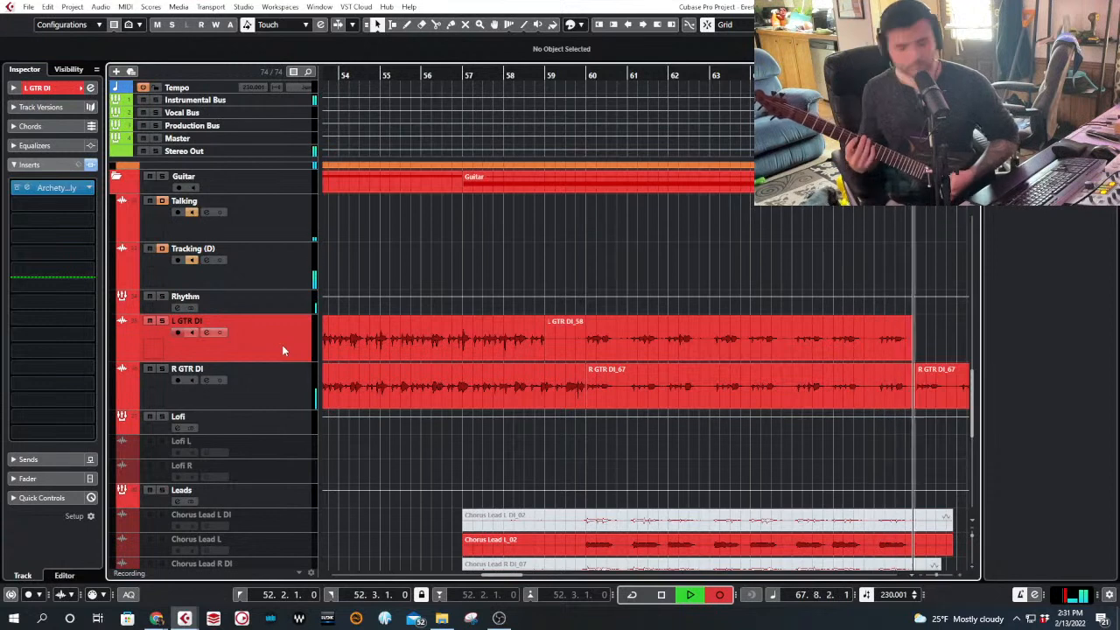
key("space")
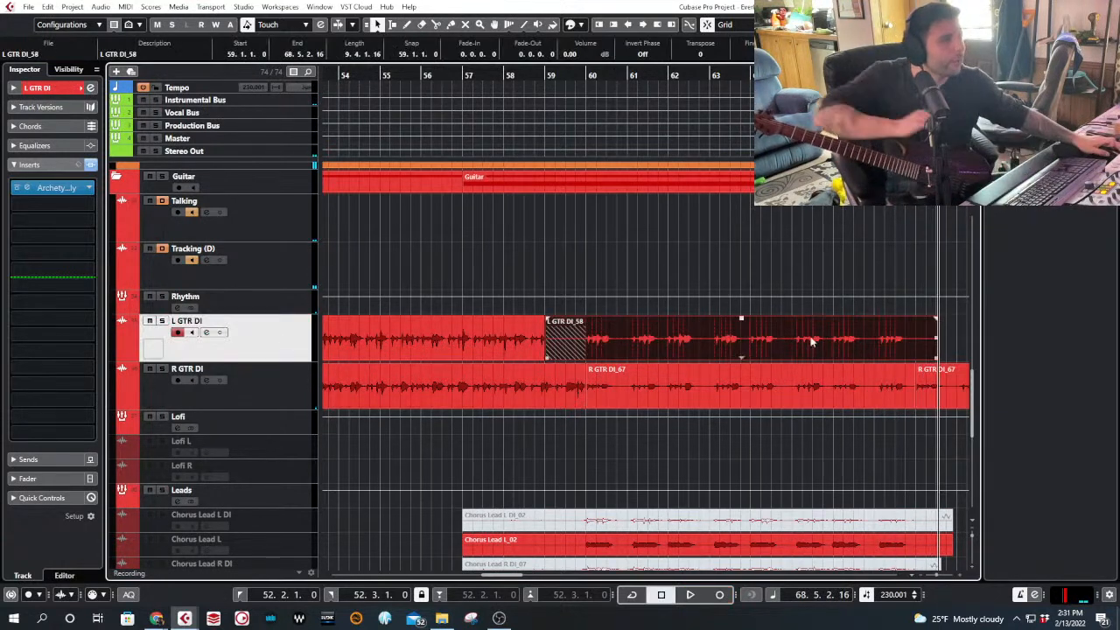
left_click(913, 349, "alt")
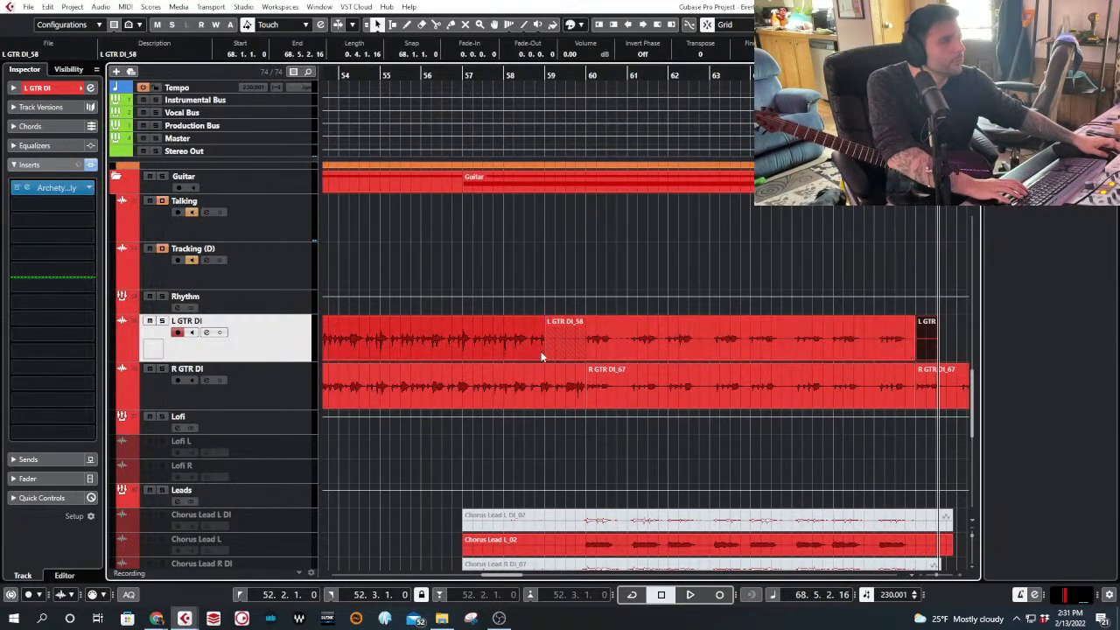
key("Delete")
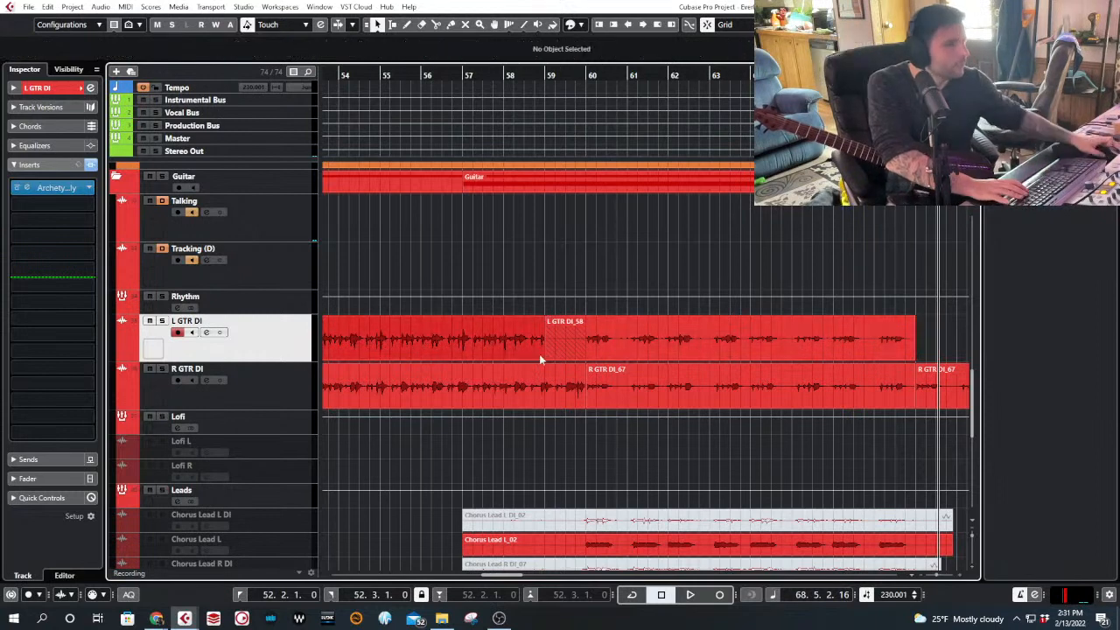
- Trim the start of the L GTR DI take to bar 60 and return the playhead to bar 59
left_click_drag(544, 357, 586, 359)
left_click(544, 76)
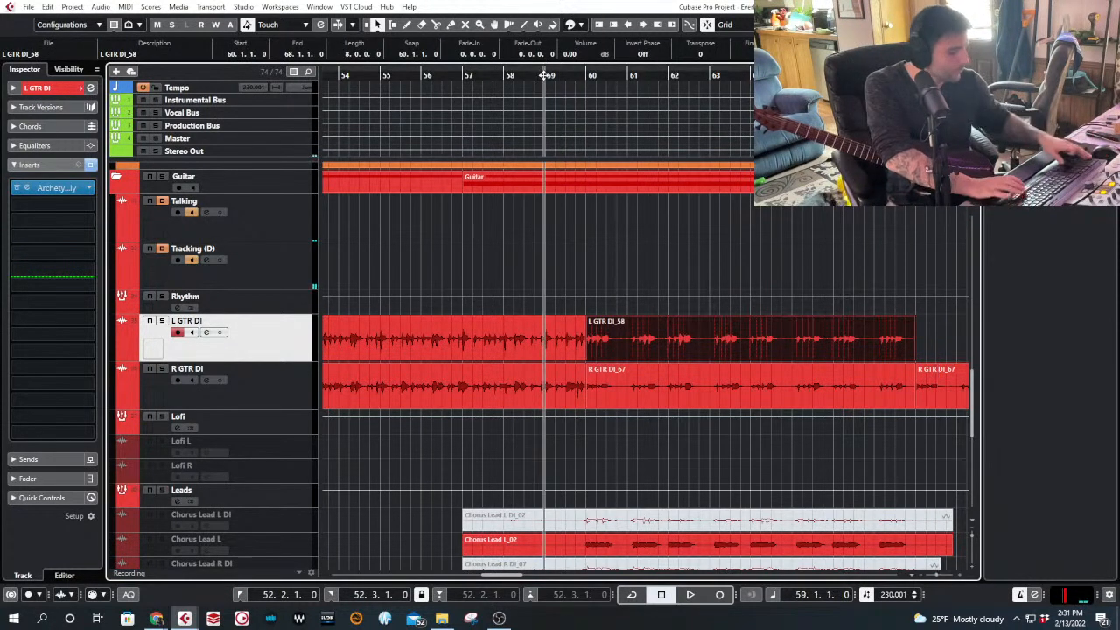
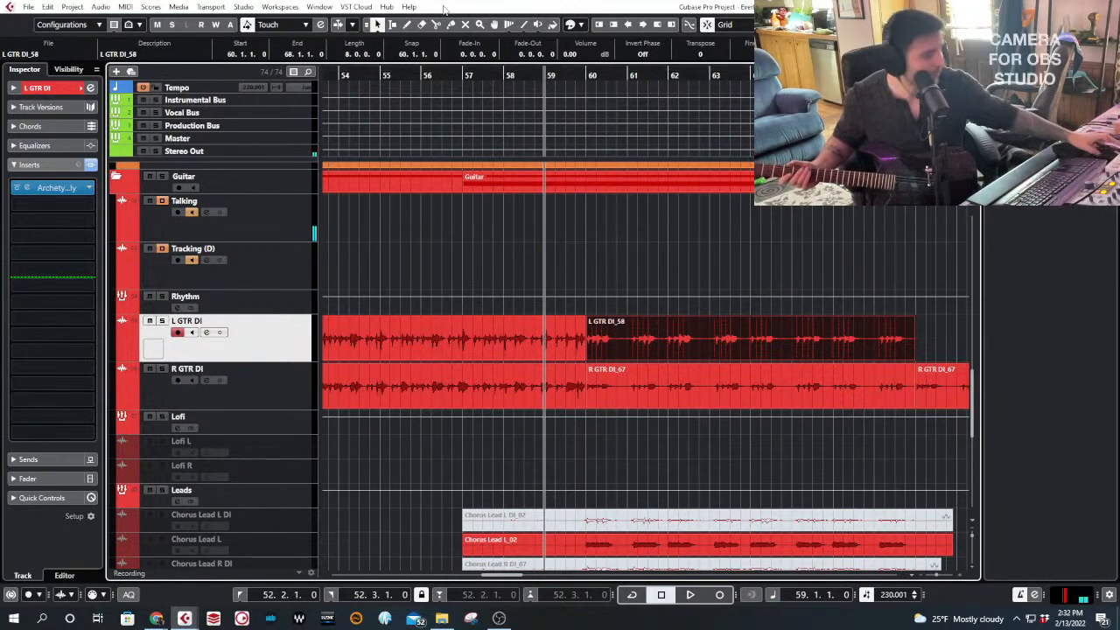
- Try several more takes on L GTR DI from bar 59, stopping and discarding each one
left_click_drag(700, 458, 552, 481)
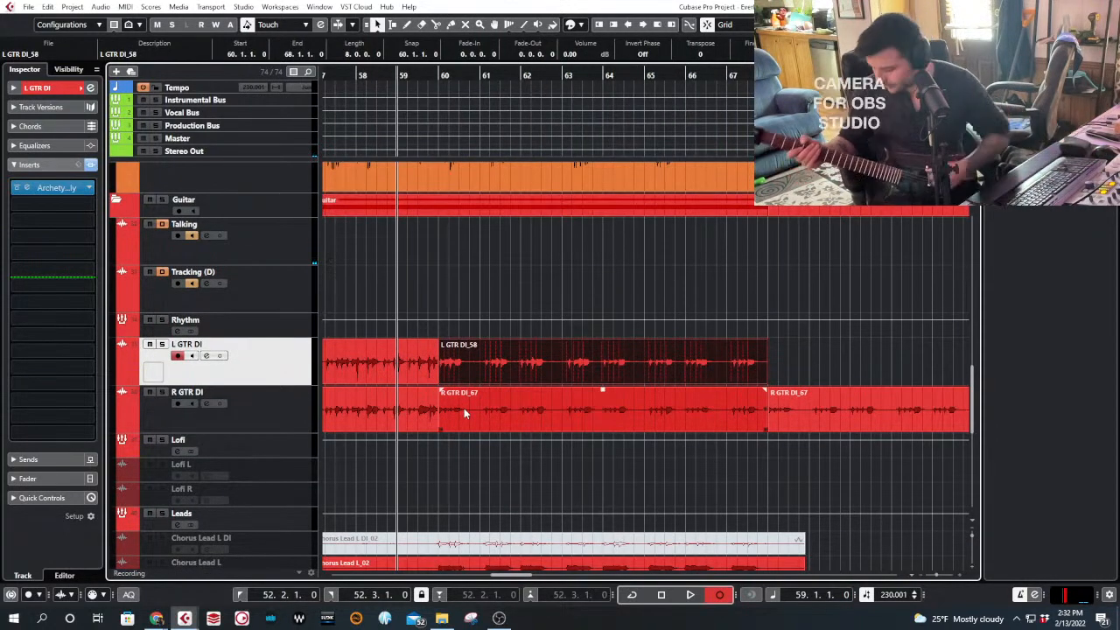
key("KP_Multiply")
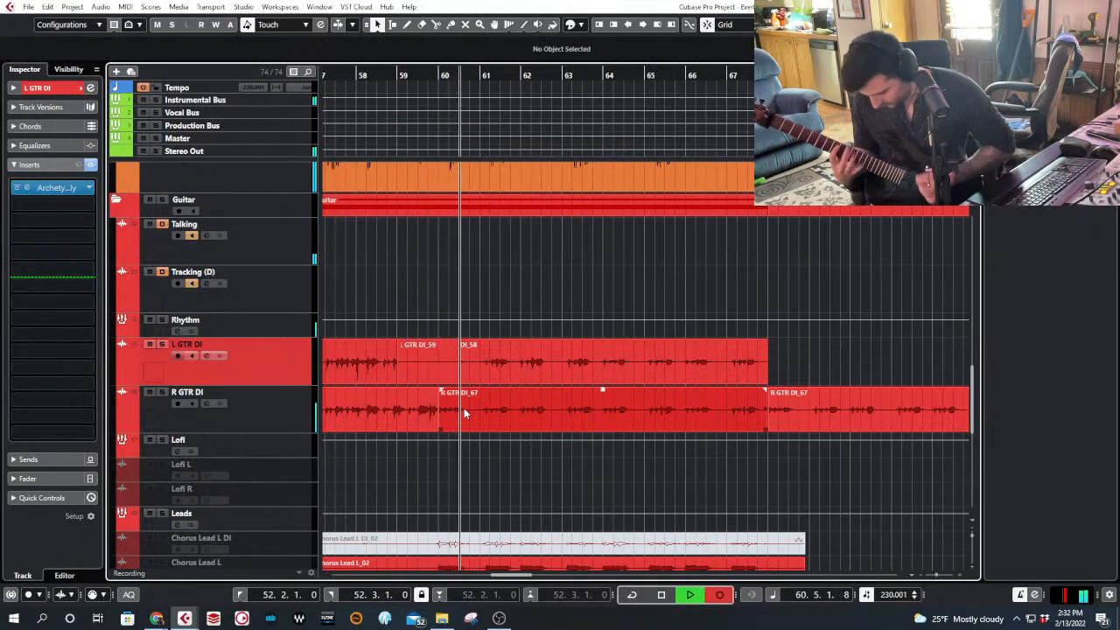
key("space")
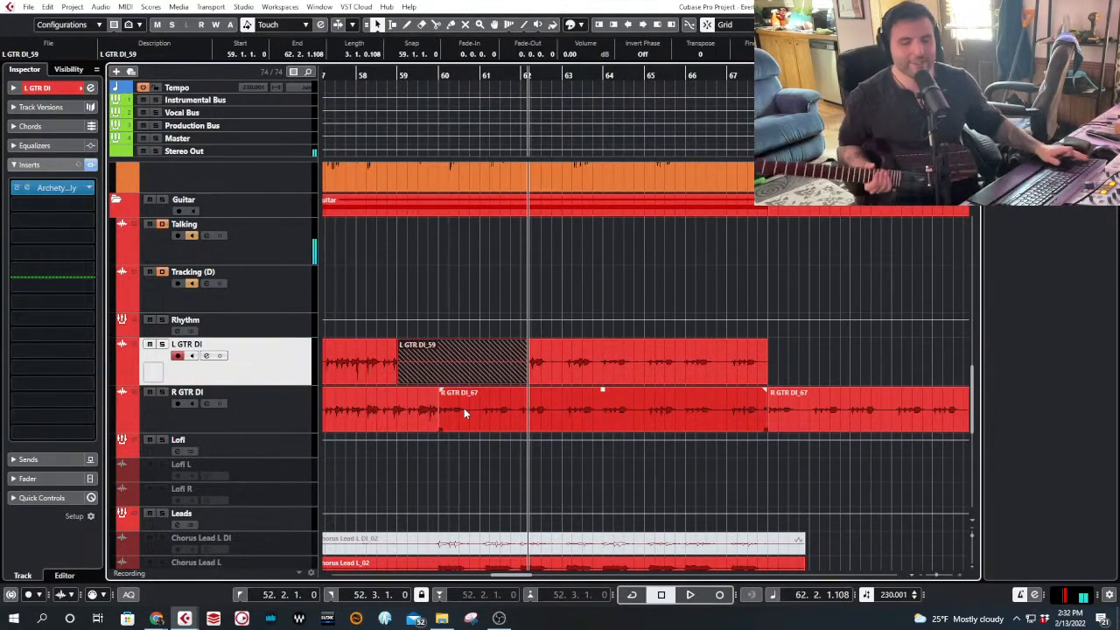
key("ctrl+z")
key("KP_Multiply")
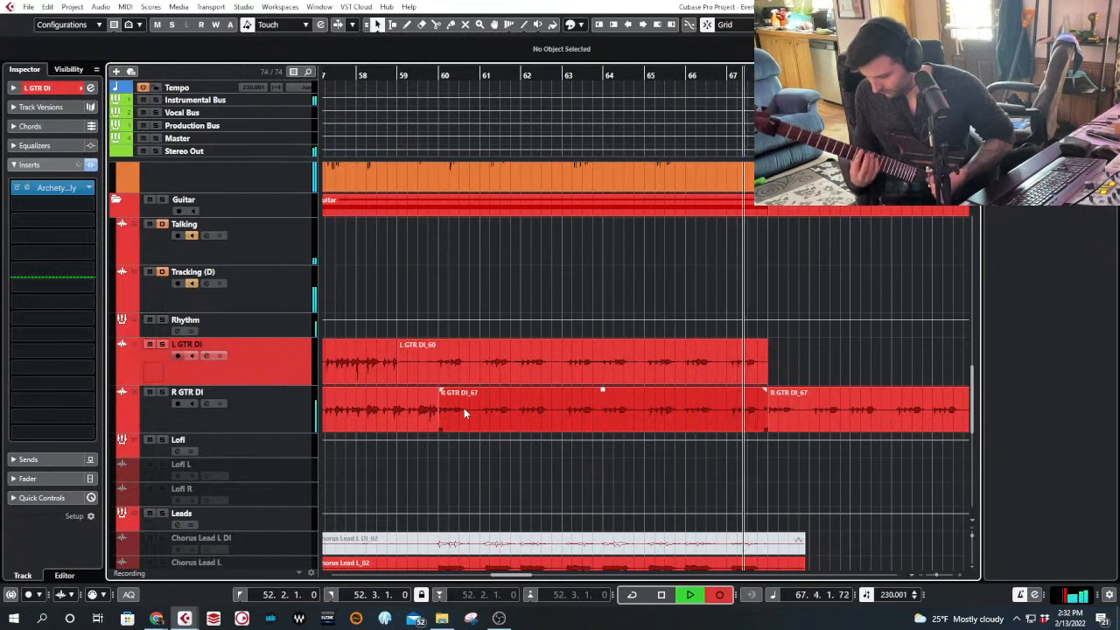
key("space")
key("ctrl+z")
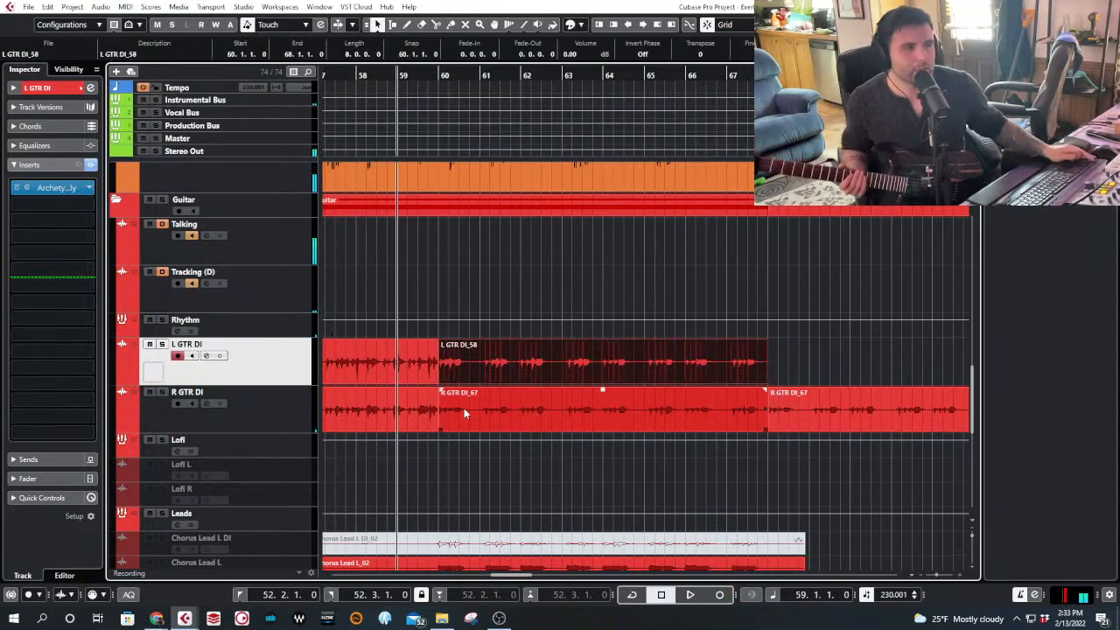
key("KP_Multiply")
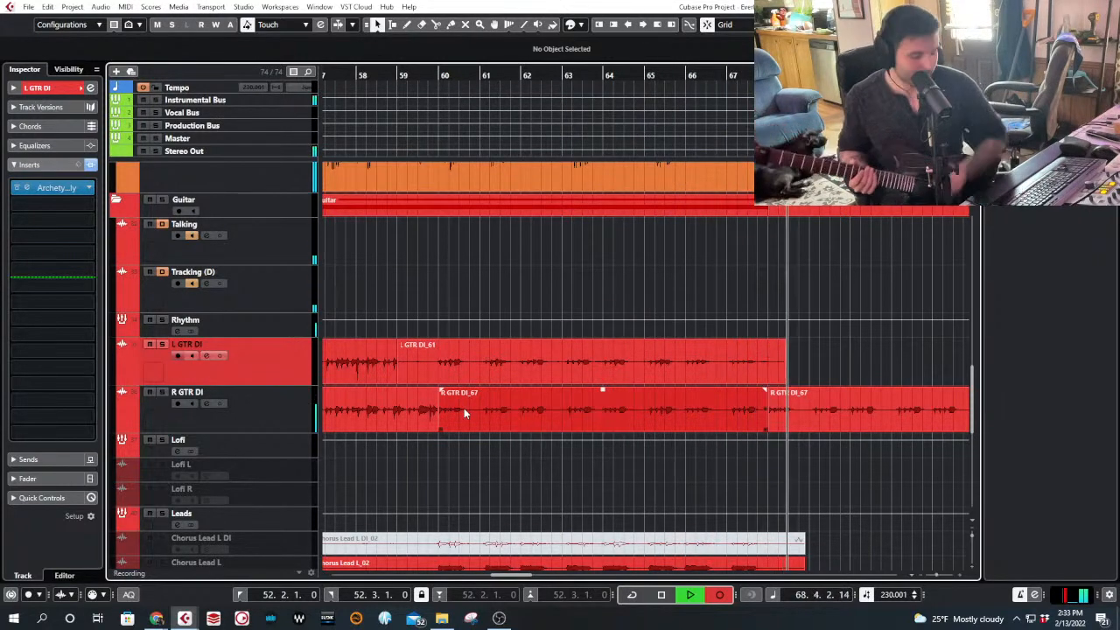
key("space")
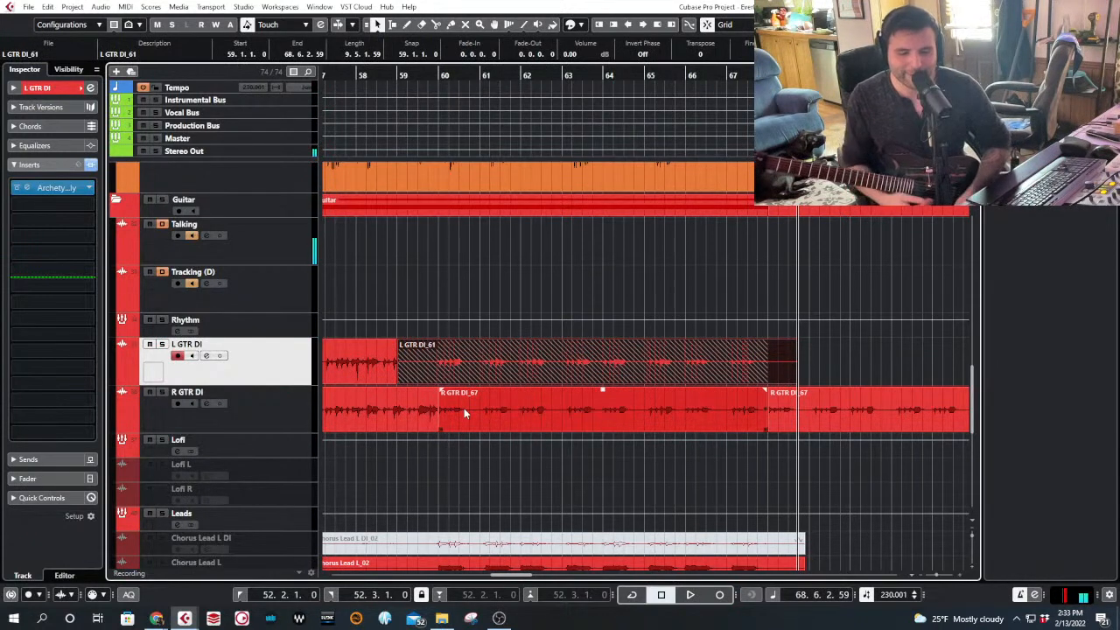
key("ctrl+z")
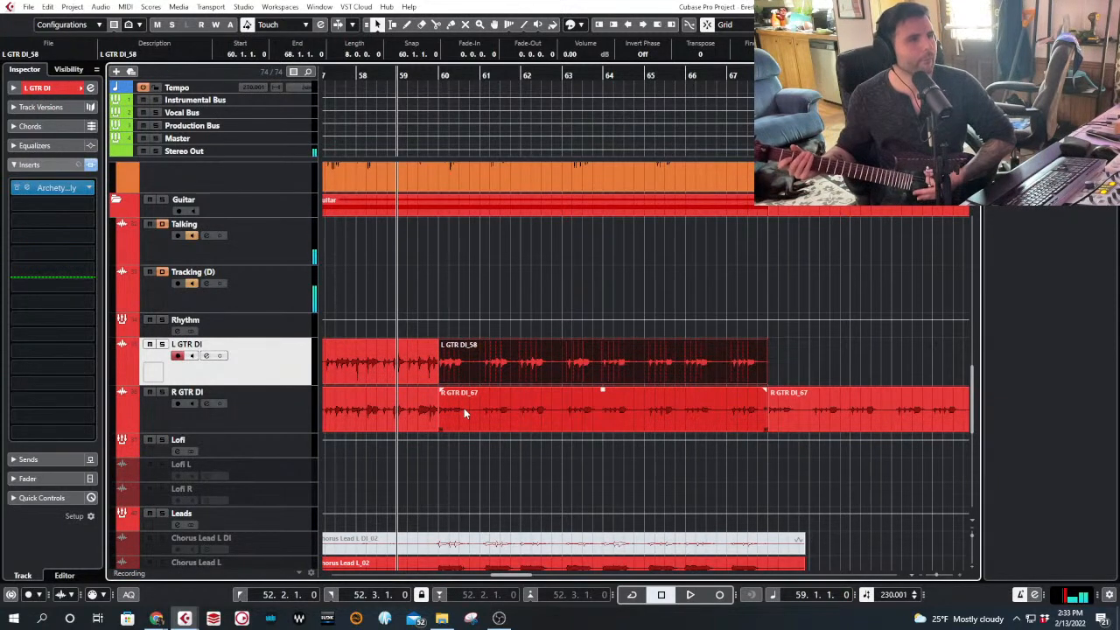
key("KP_Multiply")
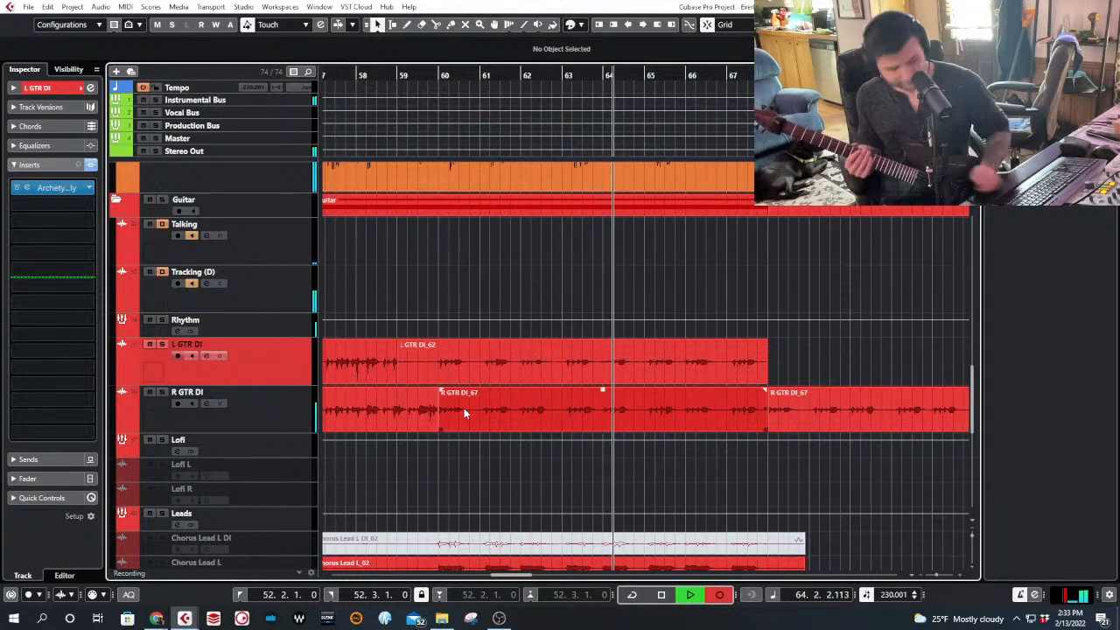
key("space")
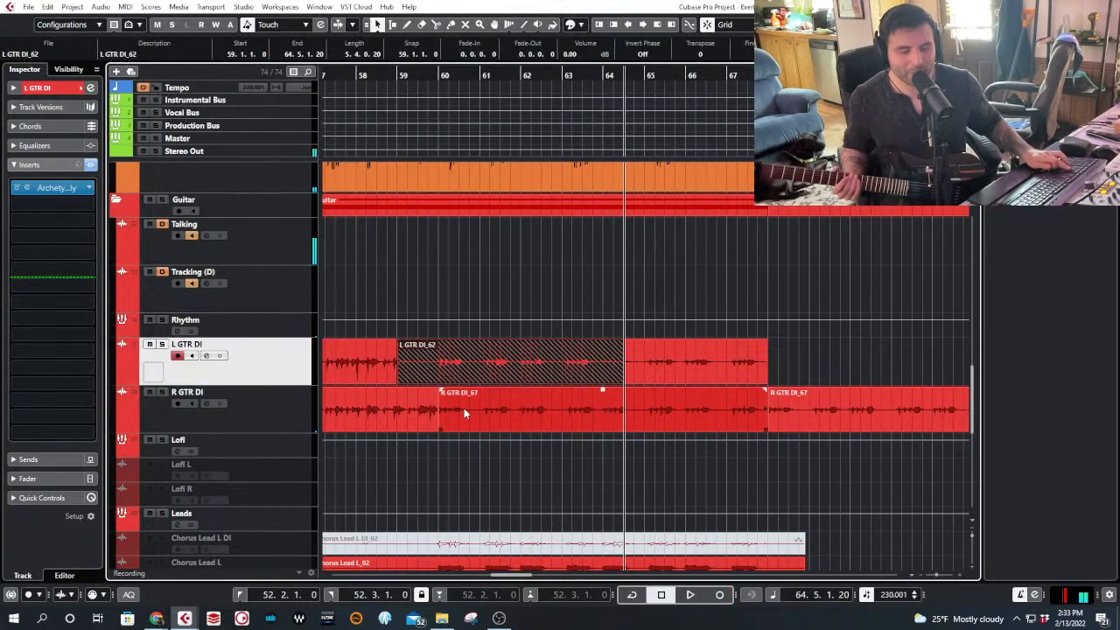
key("KP_Multiply")
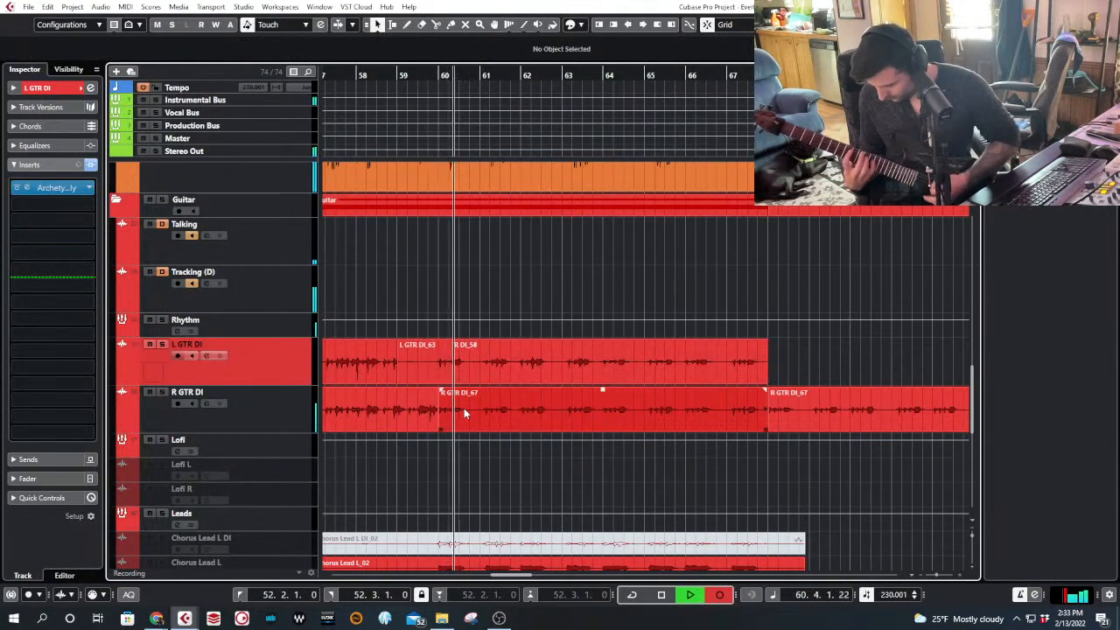
key("space")
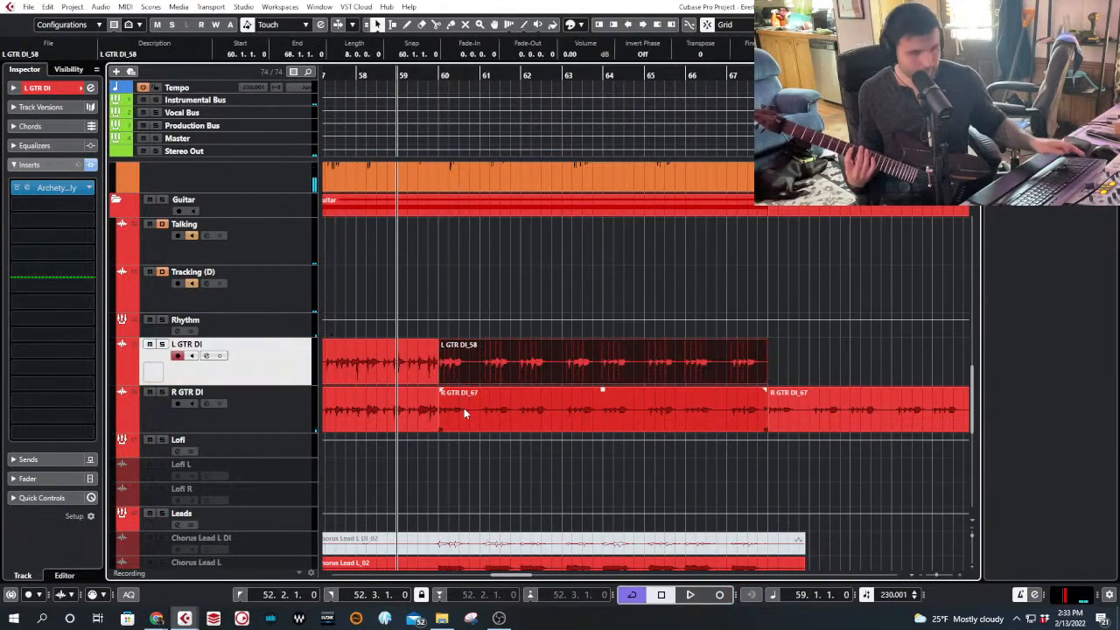
key("KP_Multiply")
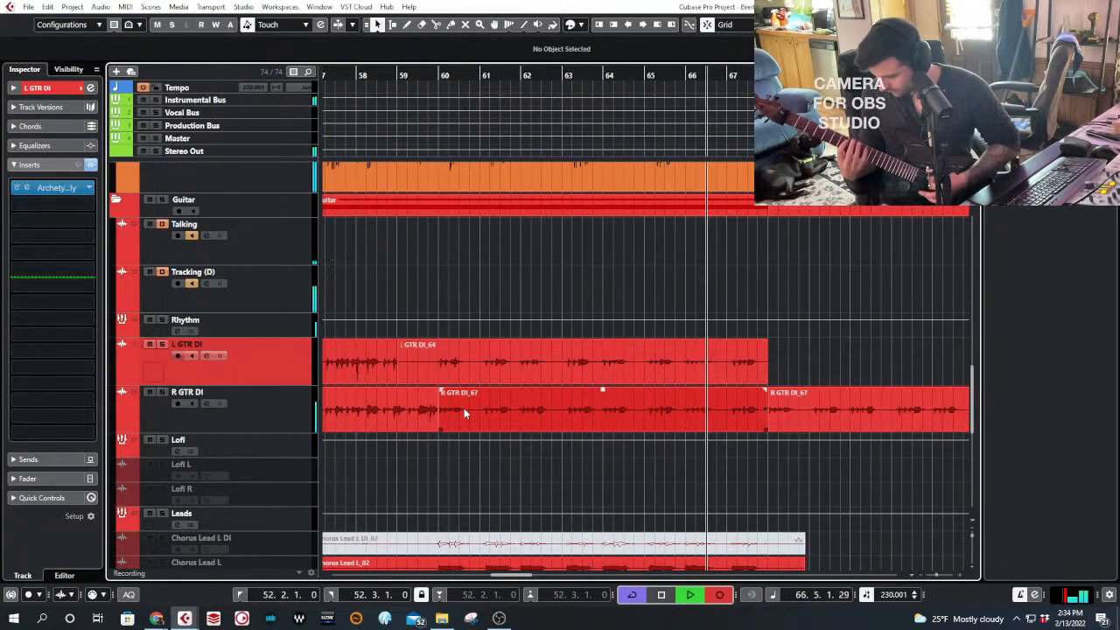
key("space")
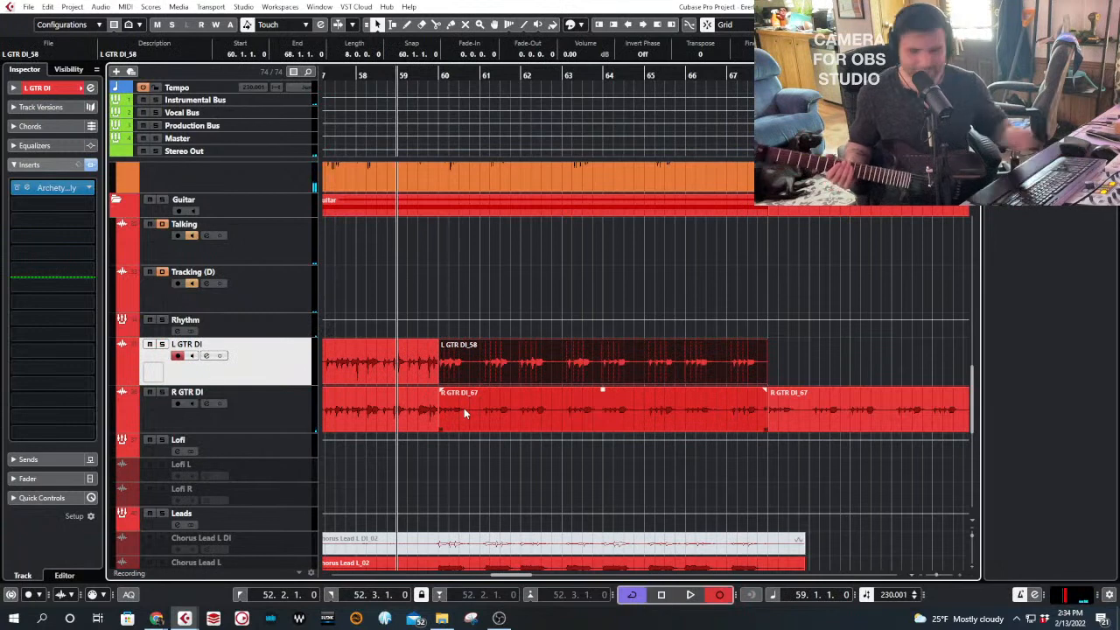
key("KP_Multiply")
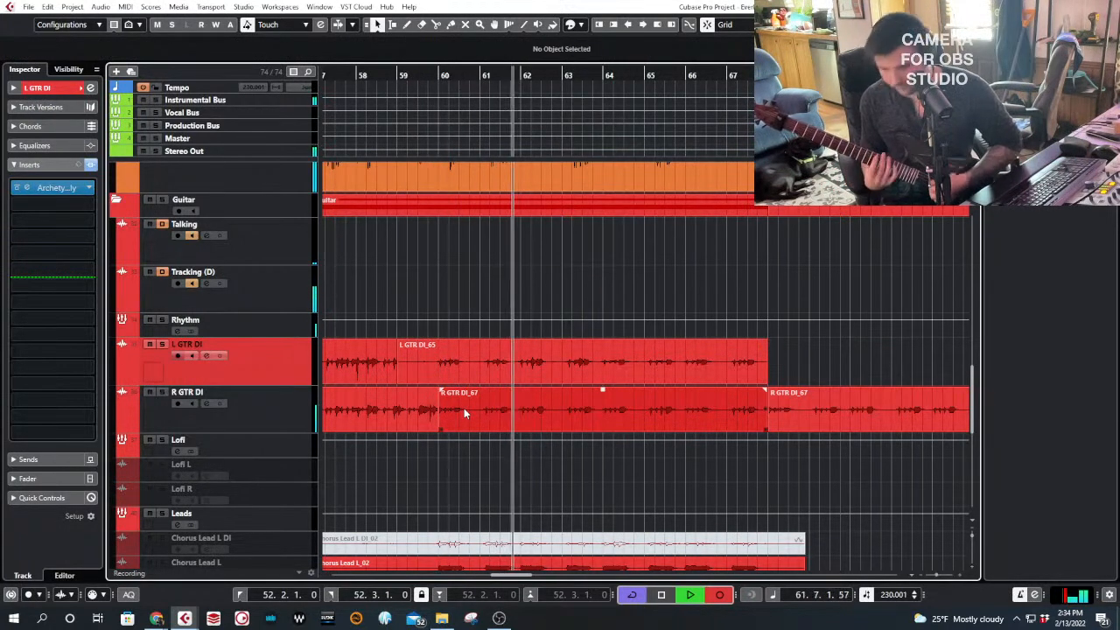
key("space")
key("ctrl+z")
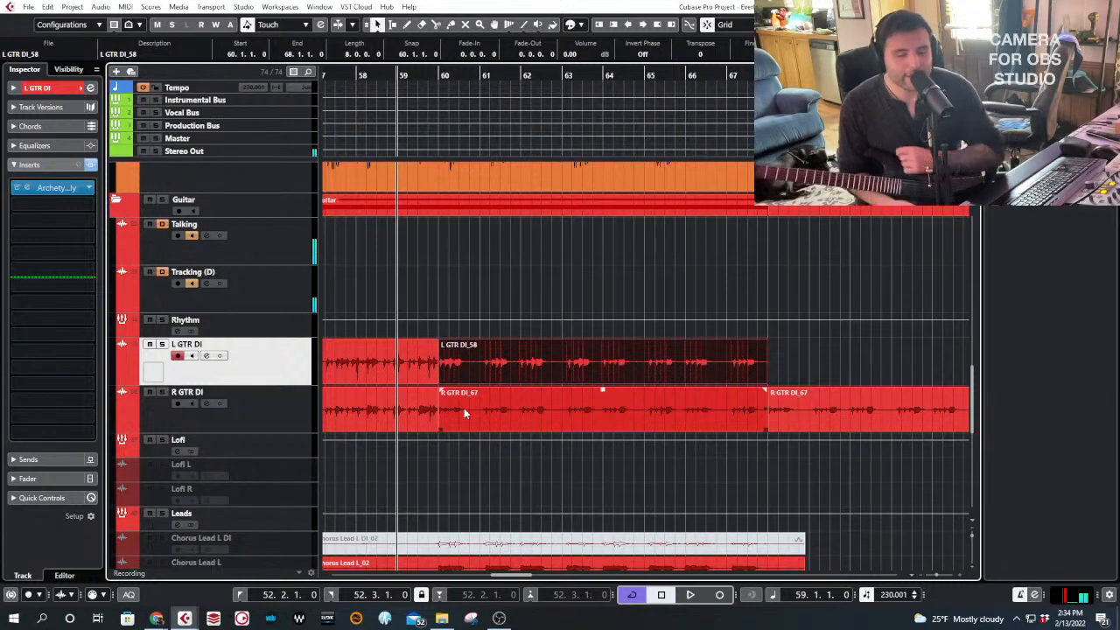
key("KP_Multiply")
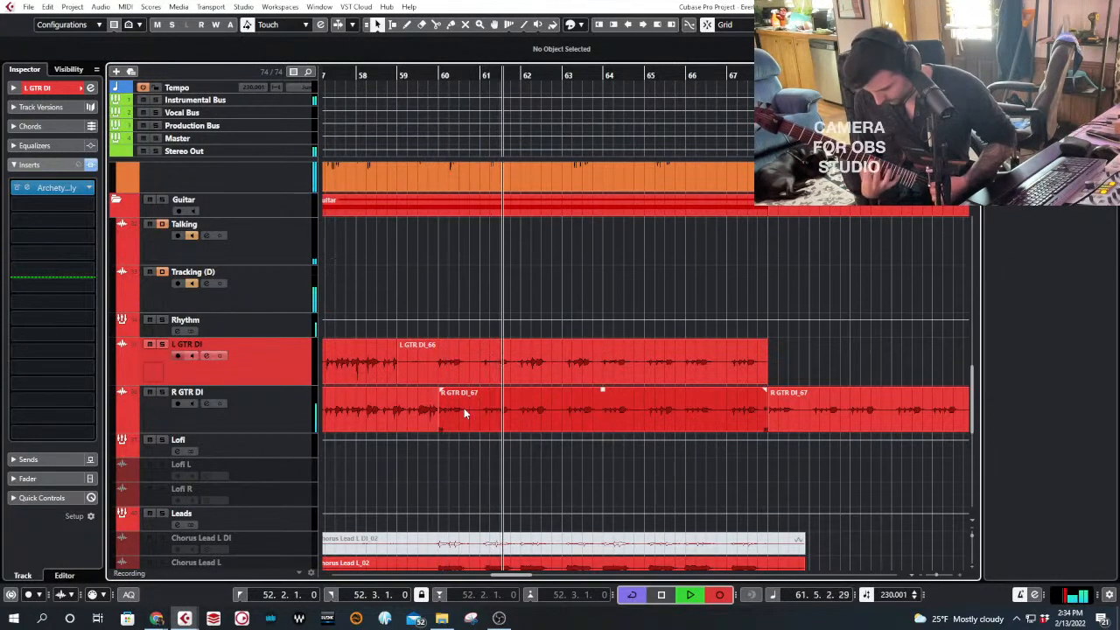
key("space")
key("ctrl+z")
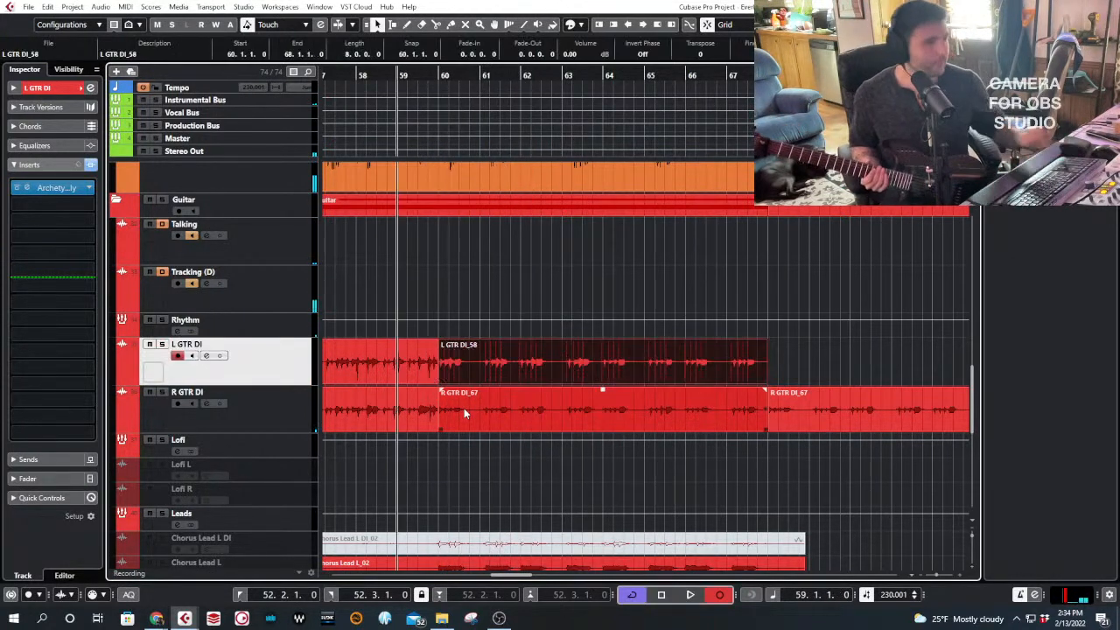
- Record another L GTR DI take from bar 59, trim it to bars 60 to 68, and move it to start at bar 68
key("KP_Multiply")
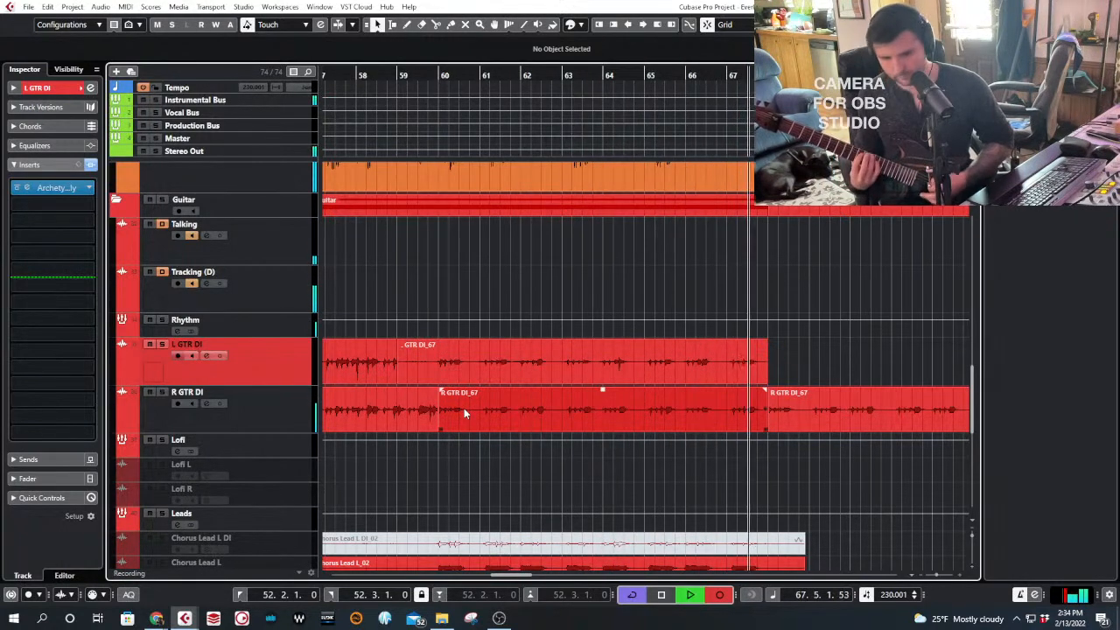
key("space")
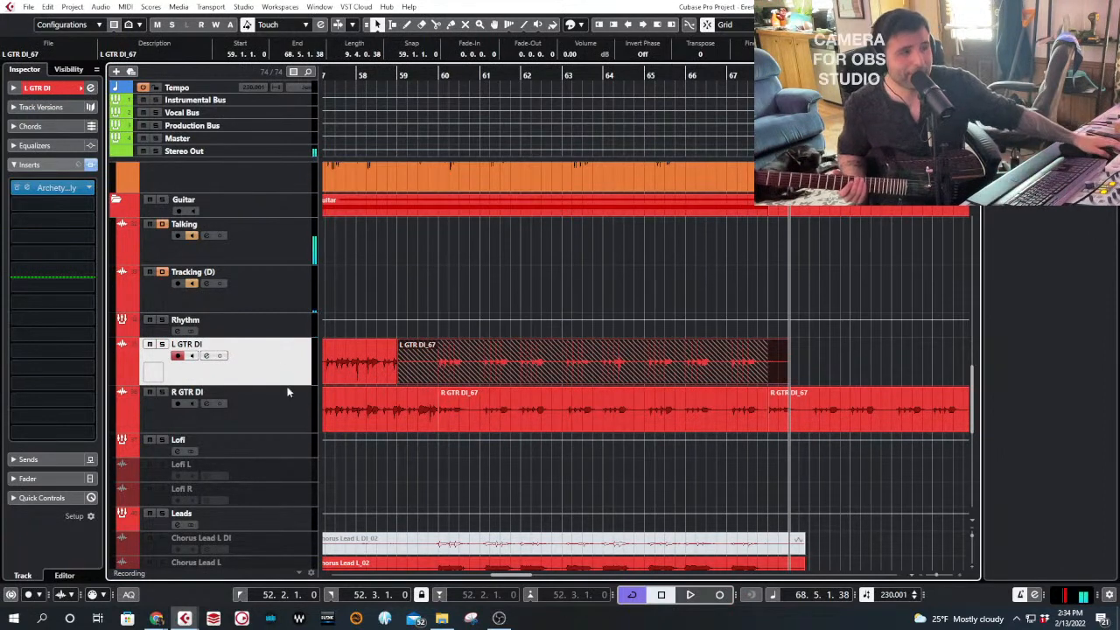
left_click_drag(404, 382, 440, 375)
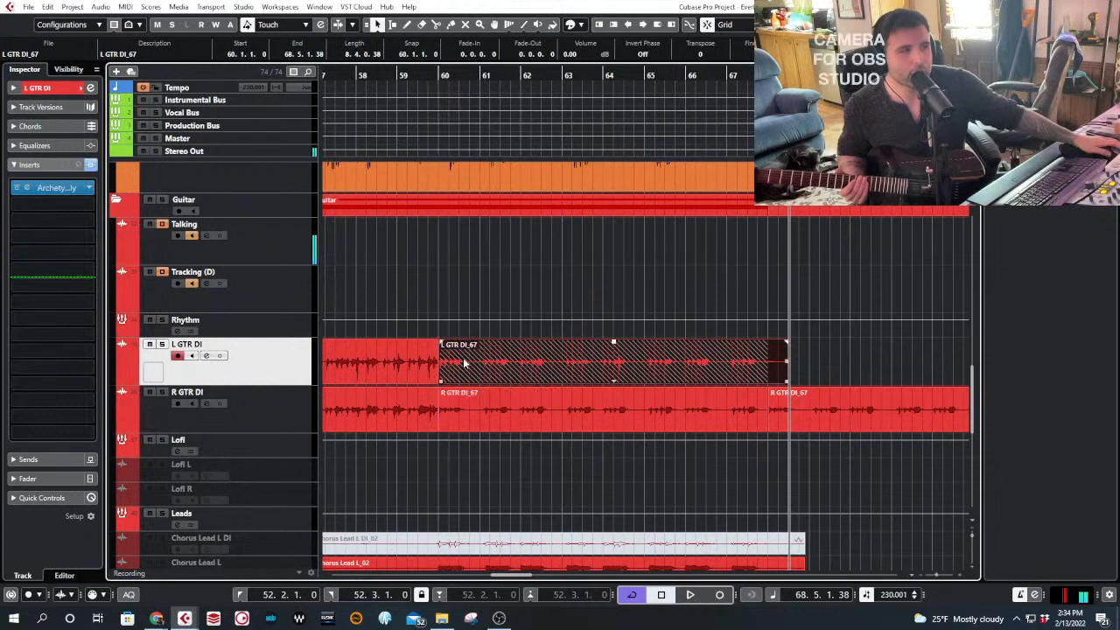
left_click_drag(785, 382, 768, 382)
left_click_drag(529, 375, 833, 362)
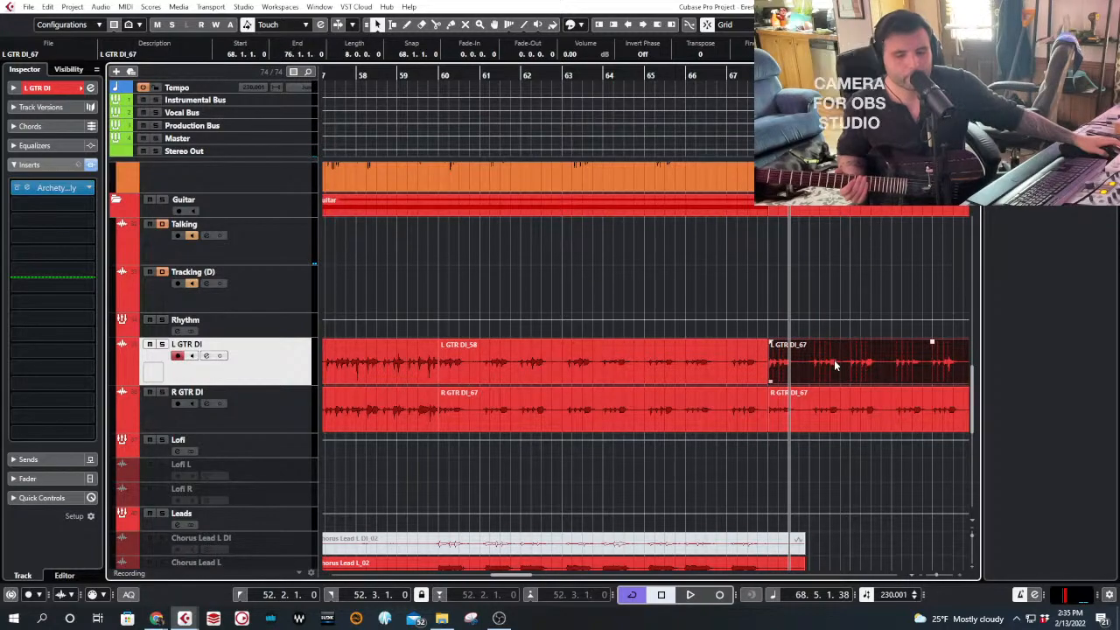
- Place the playhead at bar 75, one bar before the end of the repeated guitar clips
scroll(542, 237, "up", 1)
scroll(543, 237, "right", 4)
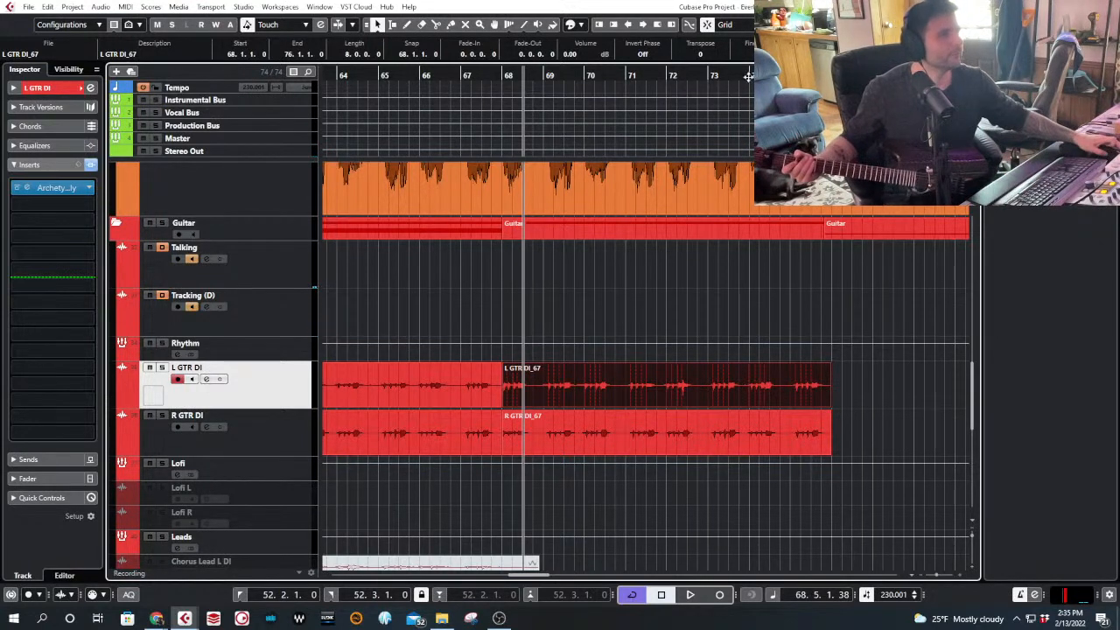
left_click(786, 75)
left_click(790, 75)
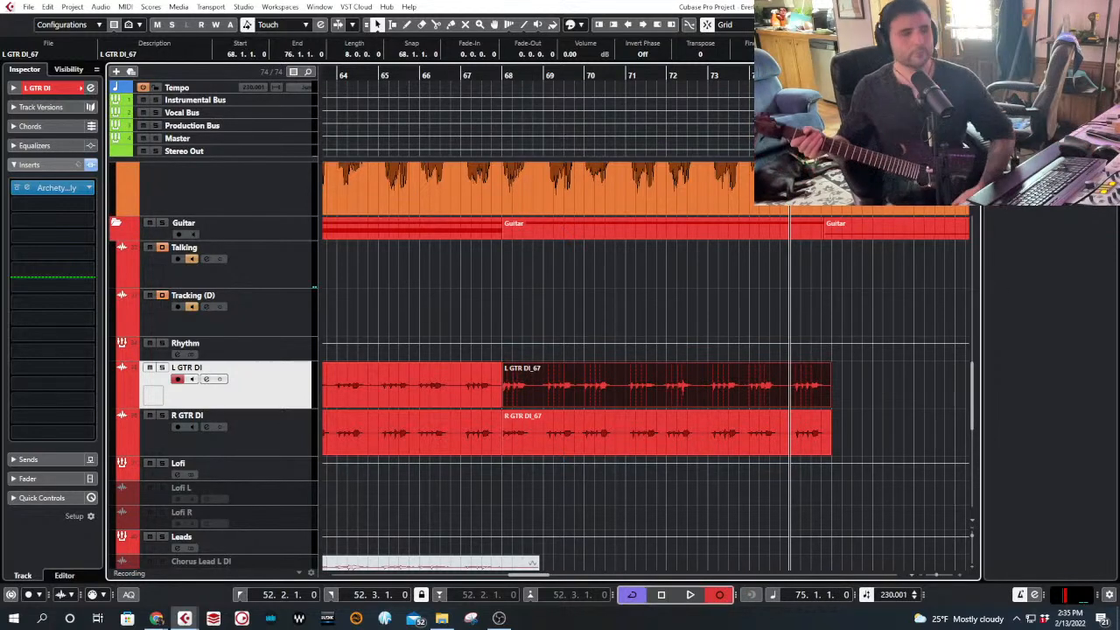
- Try two takes of the next section on L GTR DI from bar 75 and discard both
key("KP_Multiply")
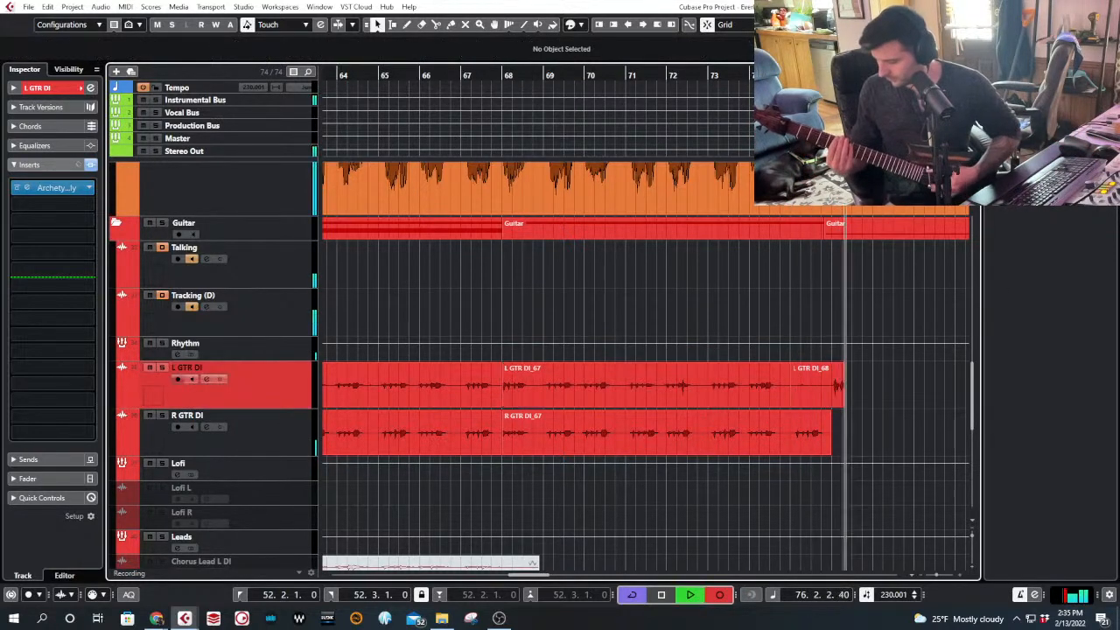
key("space")
key("ctrl+z")
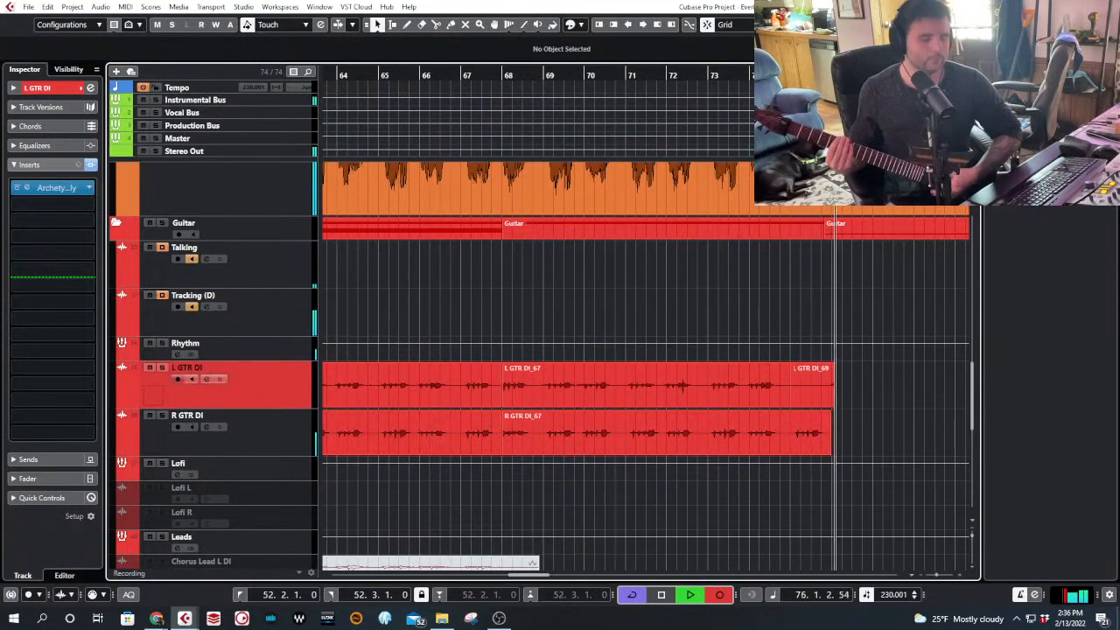
key("space")
key("ctrl+z")
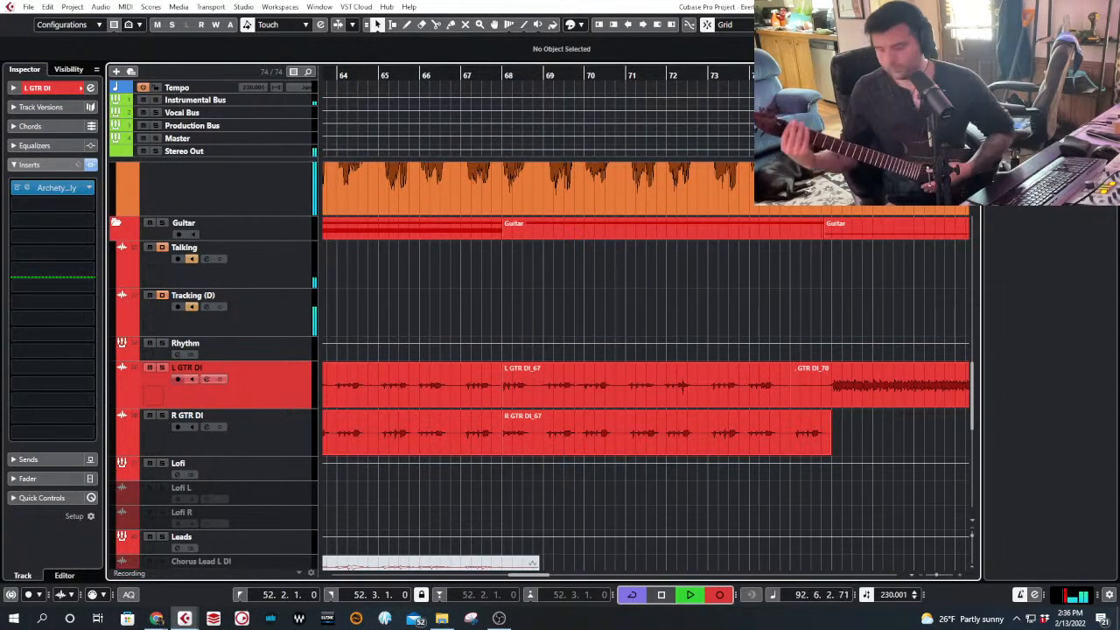
- Record a take on L GTR DI from bar 75 past bar 93 and place it on R GTR DI, trimmed to start at bar 76
key("space")
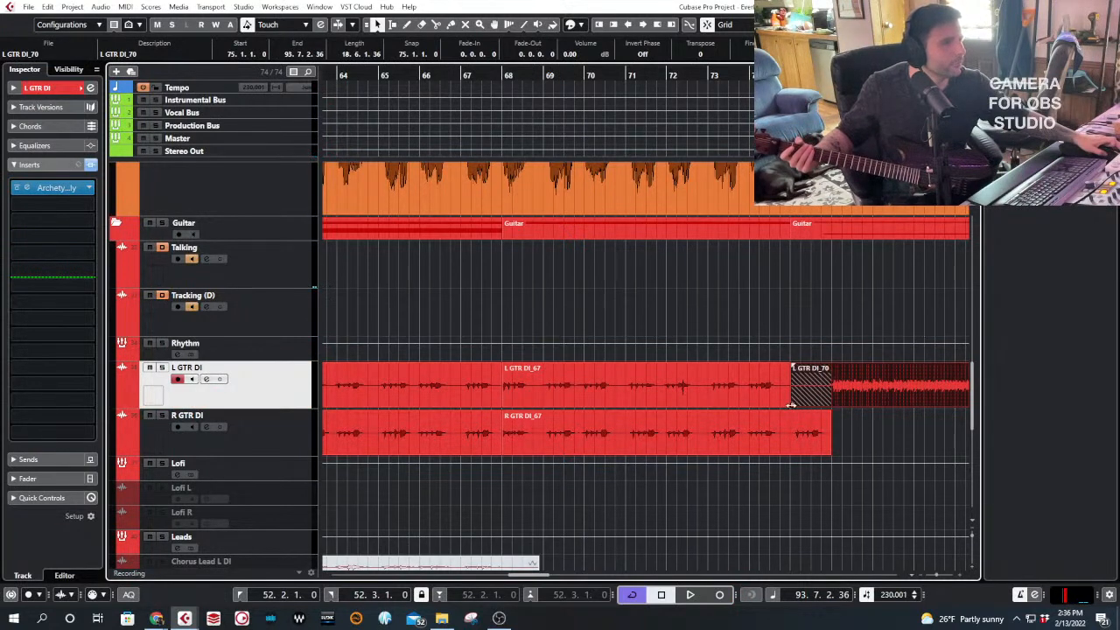
left_click_drag(792, 407, 872, 416)
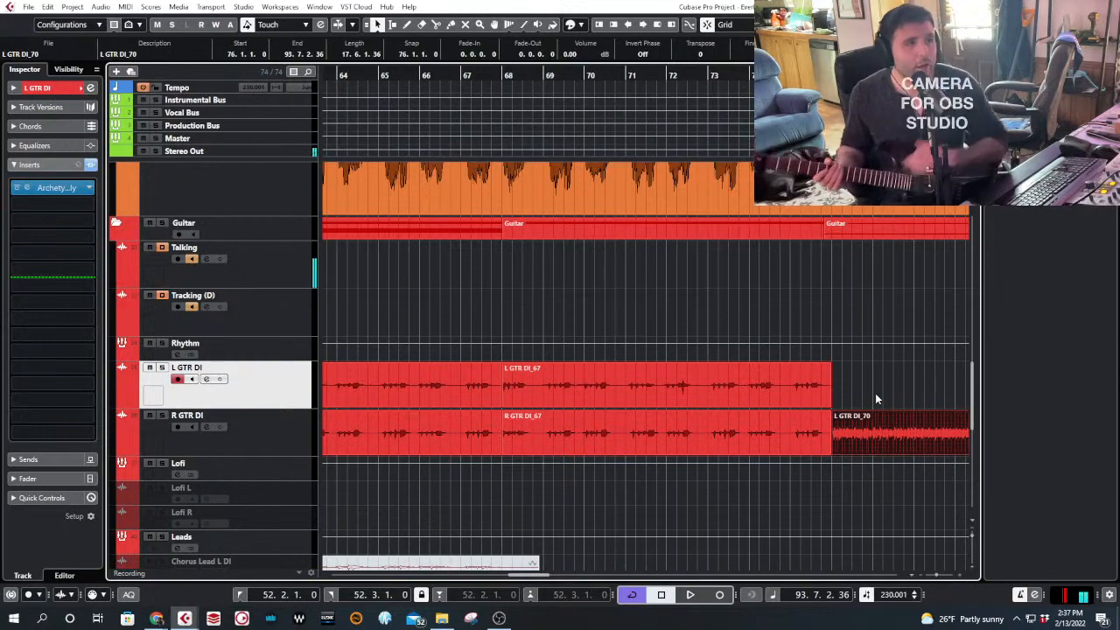
- Trim the end of the new R GTR DI clip to bar 93 and return the playhead to bar 75
left_click_drag(795, 363, 461, 367)
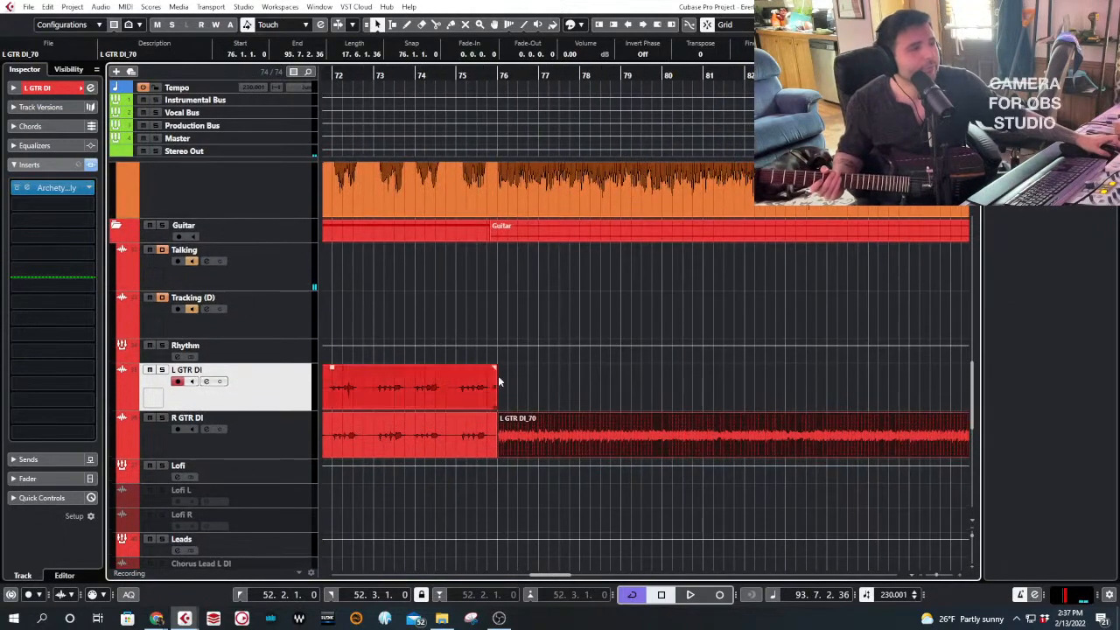
left_click_drag(729, 327, 507, 323)
mouse_move(915, 347)
left_mouse_down()
mouse_move(754, 341)
mouse_move(784, 304)
left_mouse_up()
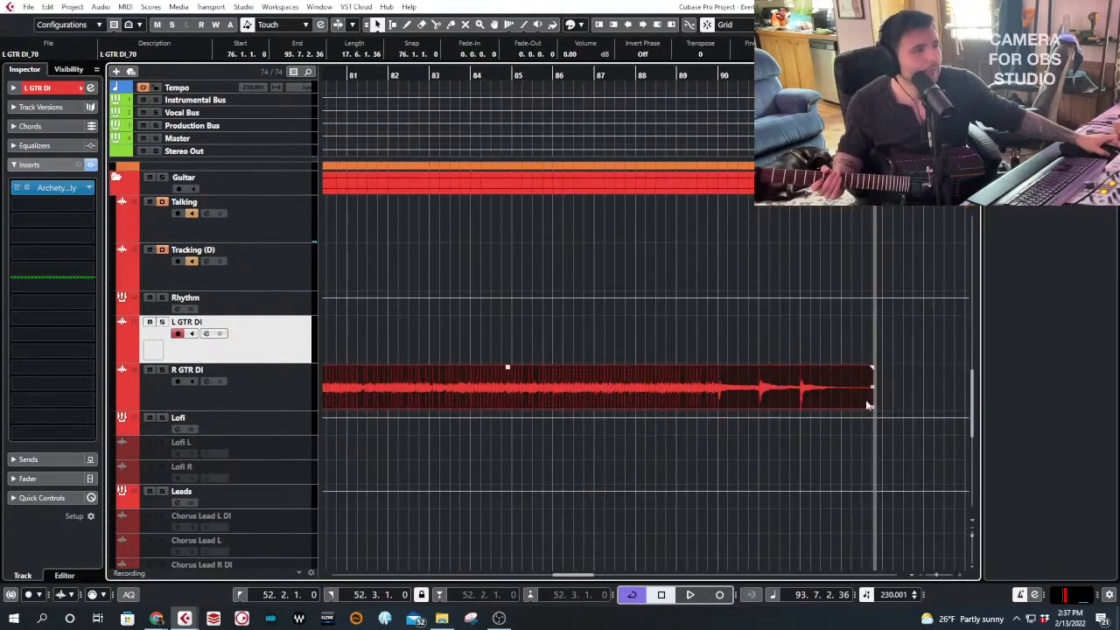
left_click_drag(873, 407, 840, 411)
left_click_drag(714, 233, 893, 223)
left_click_drag(572, 260, 786, 253)
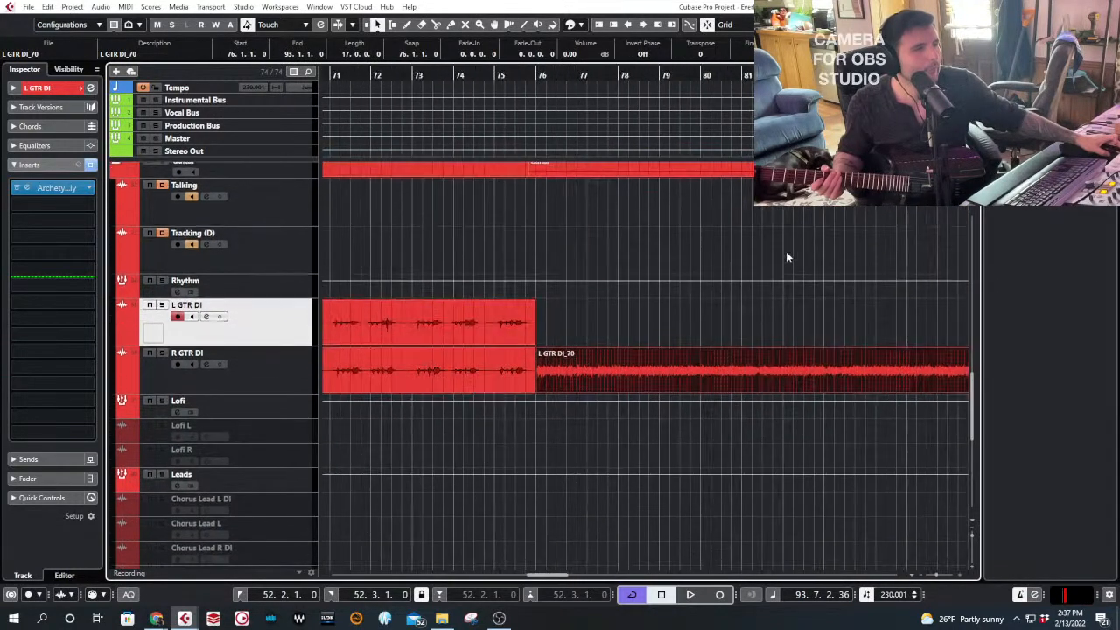
left_click(497, 76)
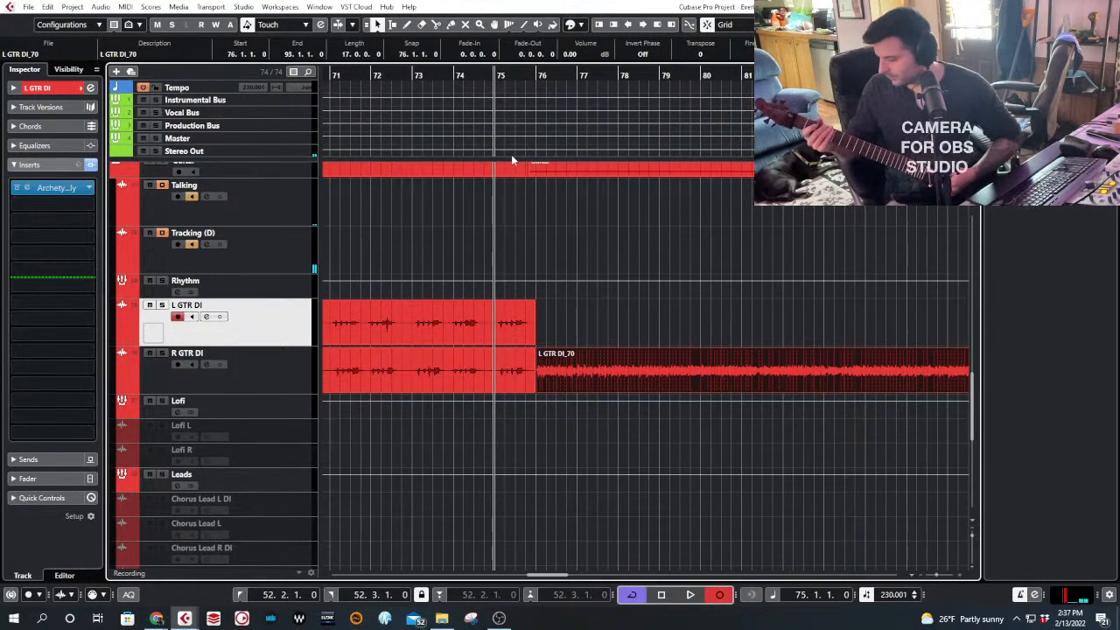
- Record the matching take on L GTR DI from bar 75 past bar 93 and trim the clip to span bars 76 to 93
key("KP_Multiply")
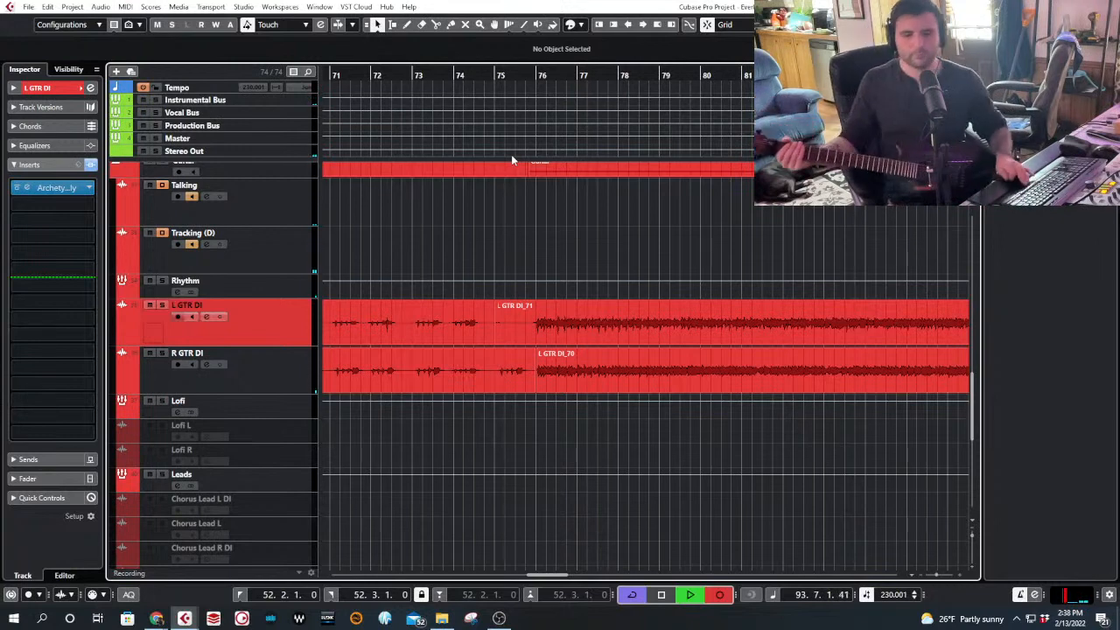
key("space")
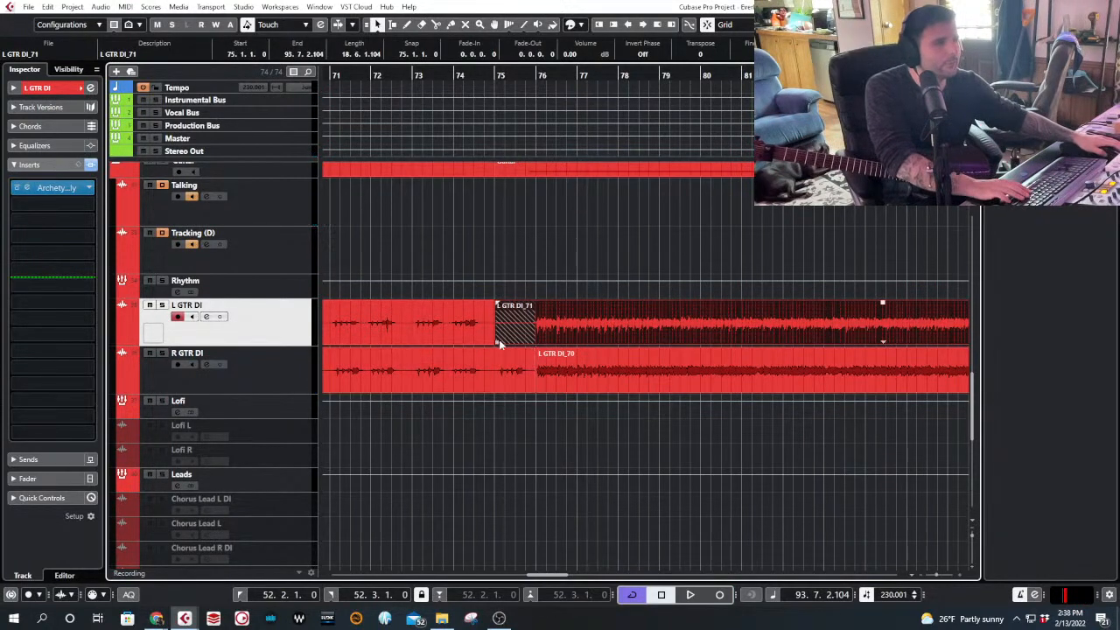
left_click_drag(499, 343, 543, 350)
scroll(655, 335, "right", 10)
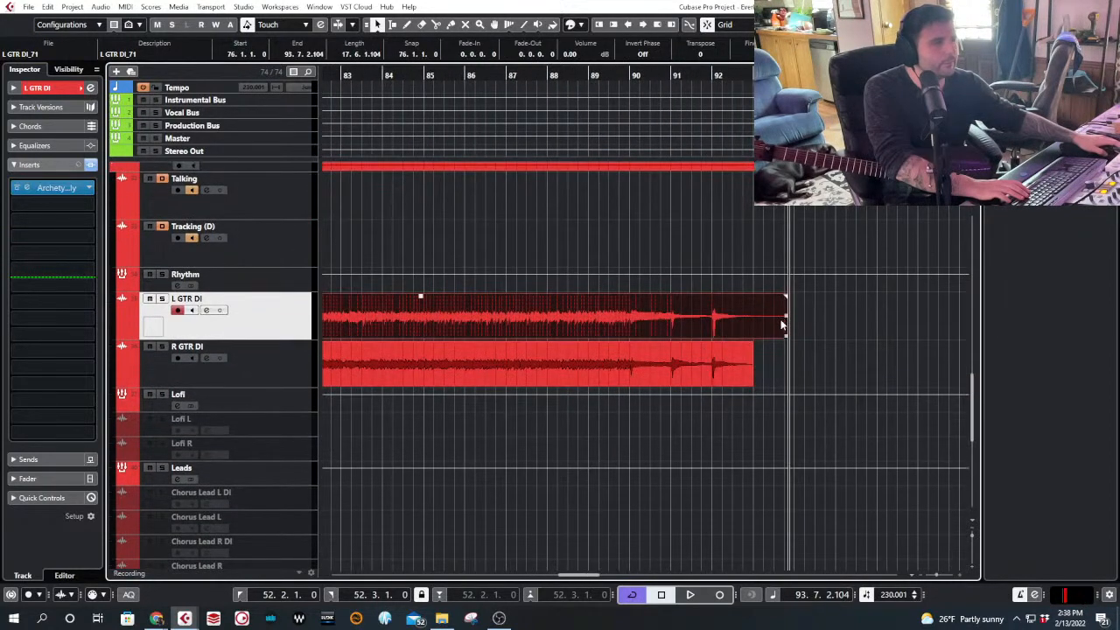
left_click_drag(782, 332, 753, 334)
- Play back the ending of the L GTR DI and R GTR DI takes up to bar 93 to check how they finish
scroll(735, 345, "right", 1)
scroll(631, 370, "up", 3)
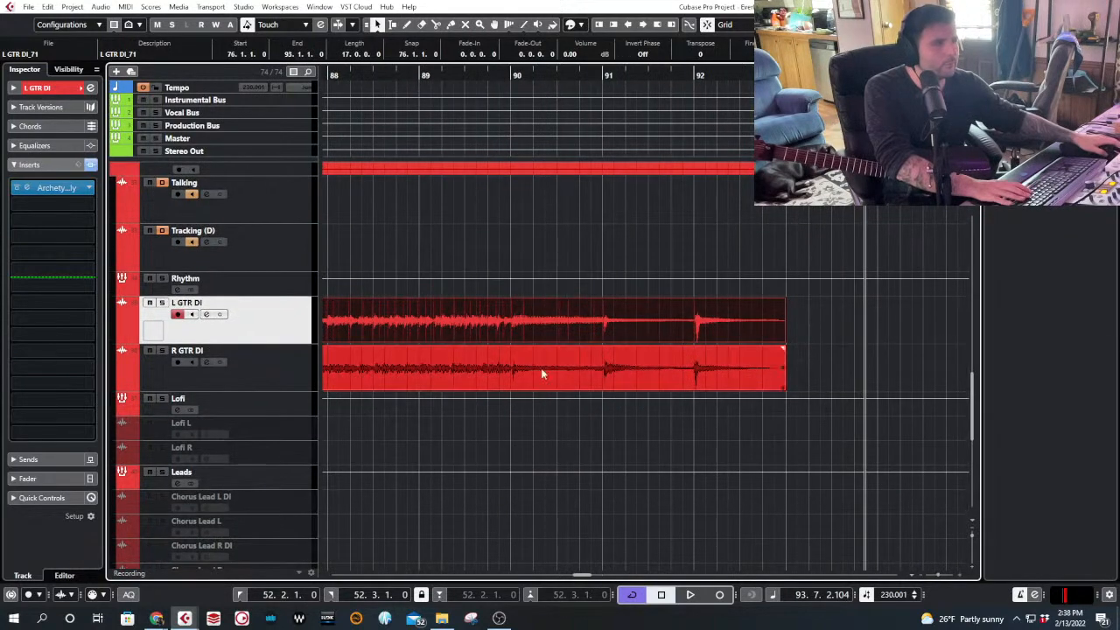
left_click_drag(497, 76, 397, 71)
key("space")
left_click_drag(822, 376, 577, 355)
scroll(578, 356, "down", 3)
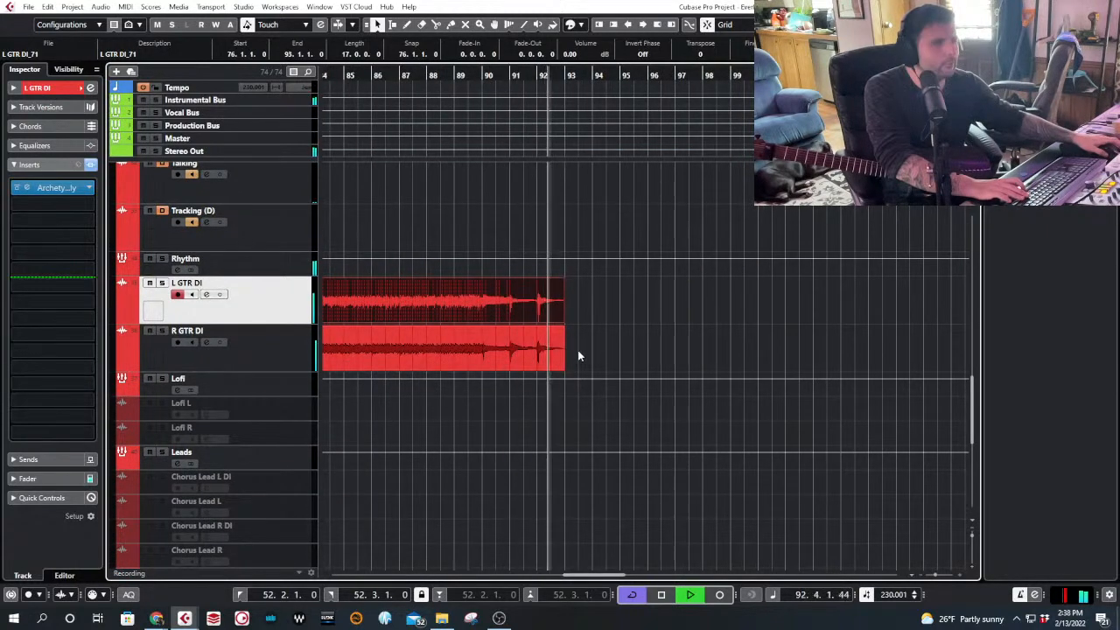
key("space")
- Shorten the R GTR DI clip so that it ends at bar 92
scroll(561, 349, "up", 1)
scroll(552, 341, "down", 3)
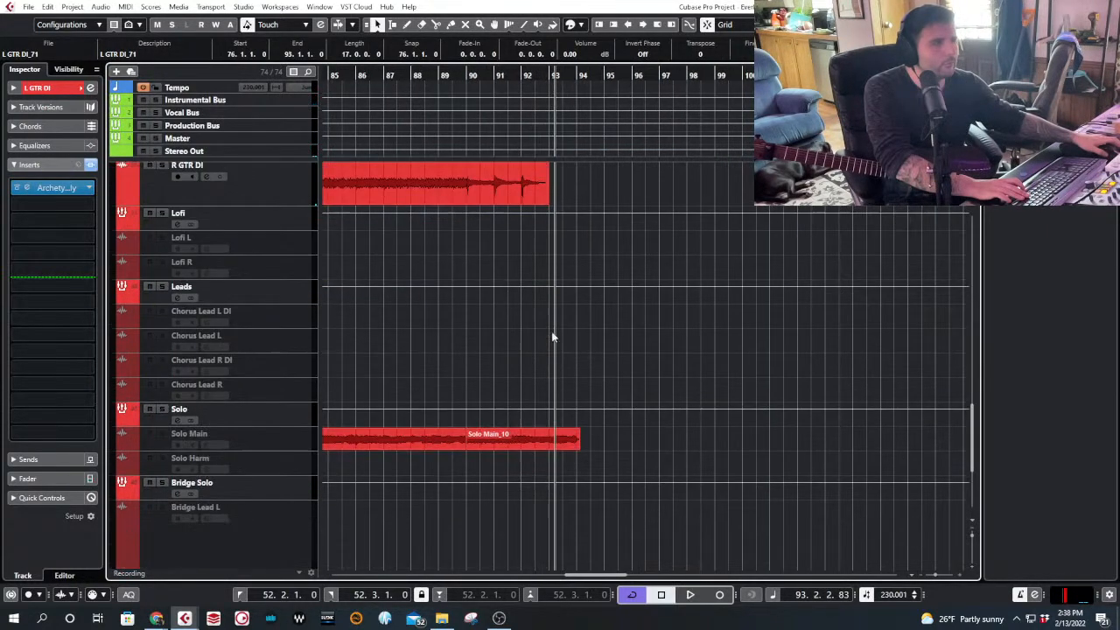
scroll(525, 253, "up", 2)
scroll(538, 203, "up", 5)
left_click_drag(580, 418, 504, 420)
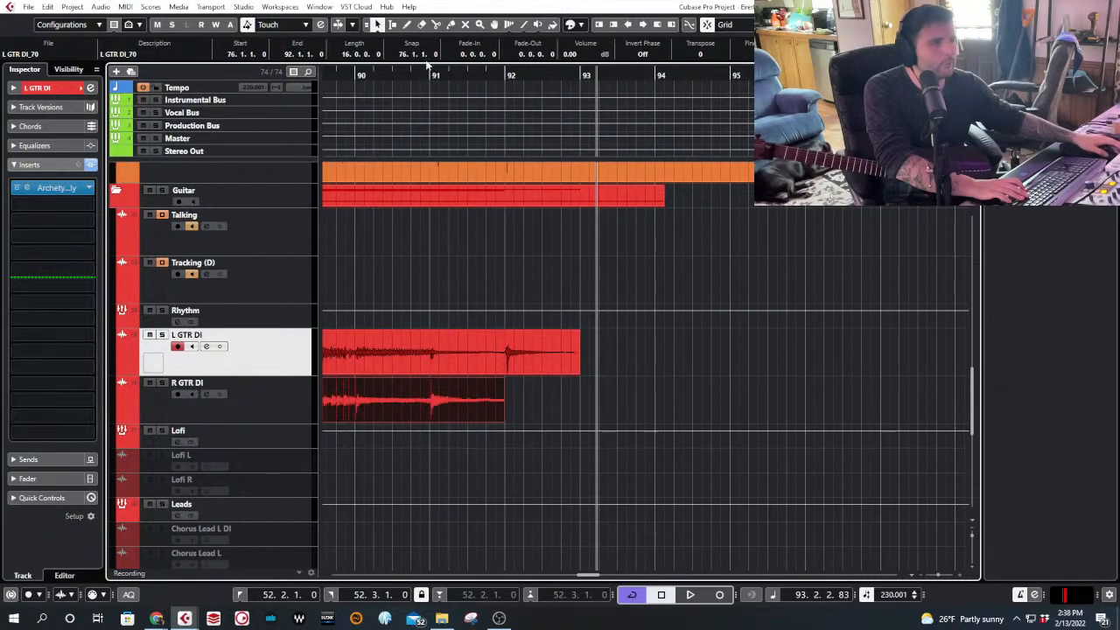
- Record a take on L GTR DI from bar 91 past bar 104, trim its start to bar 92 and move it to R GTR DI
left_click(431, 72)
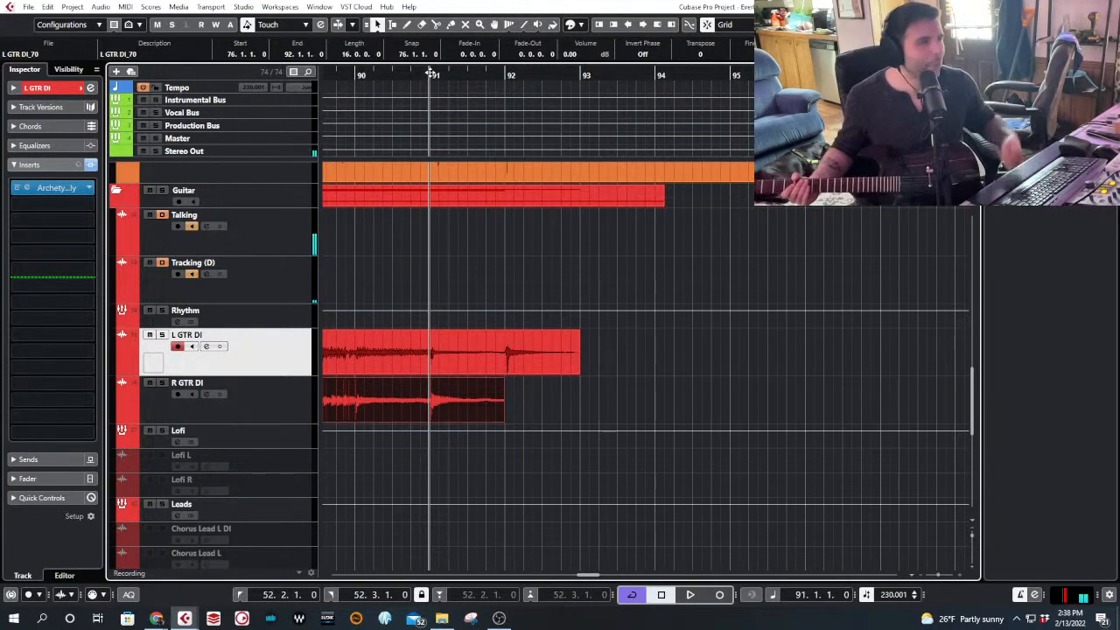
key("KP_Multiply")
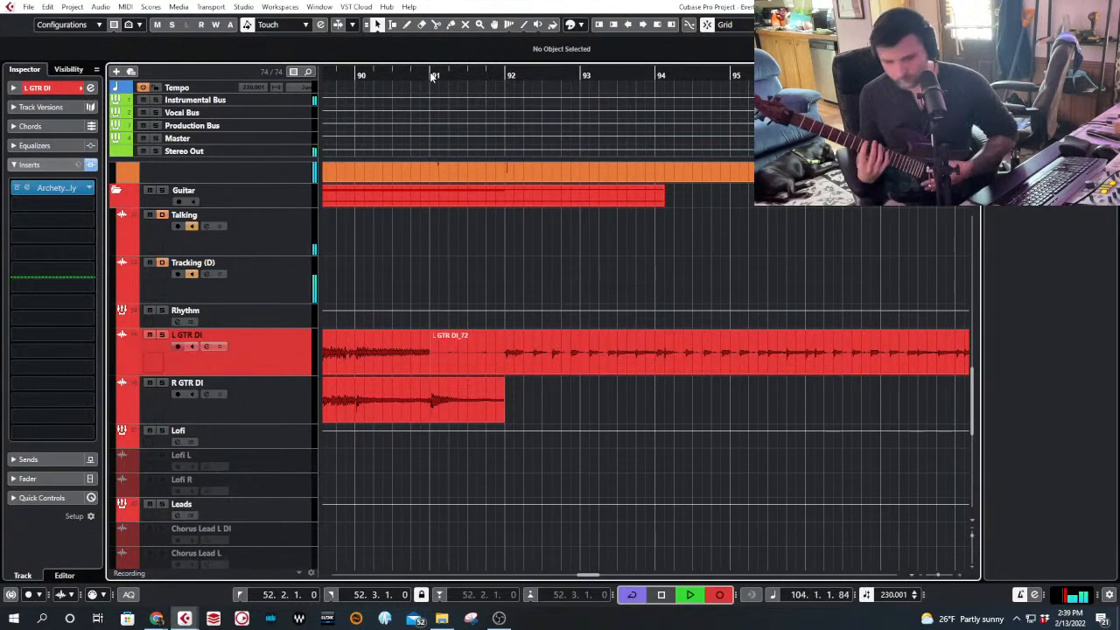
key("space")
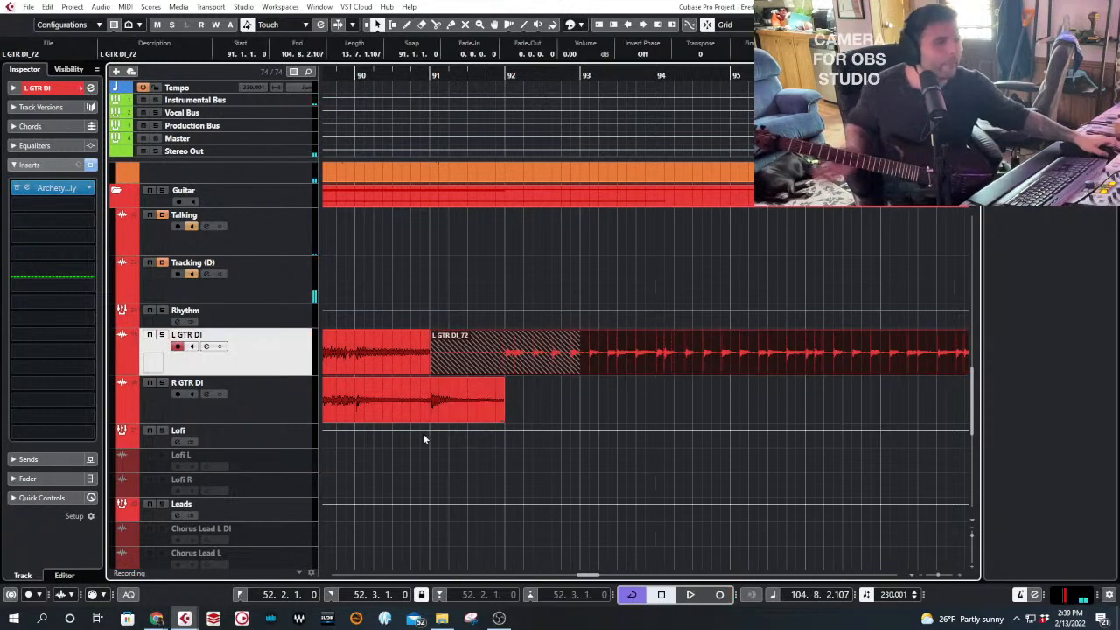
left_click_drag(434, 369, 516, 401)
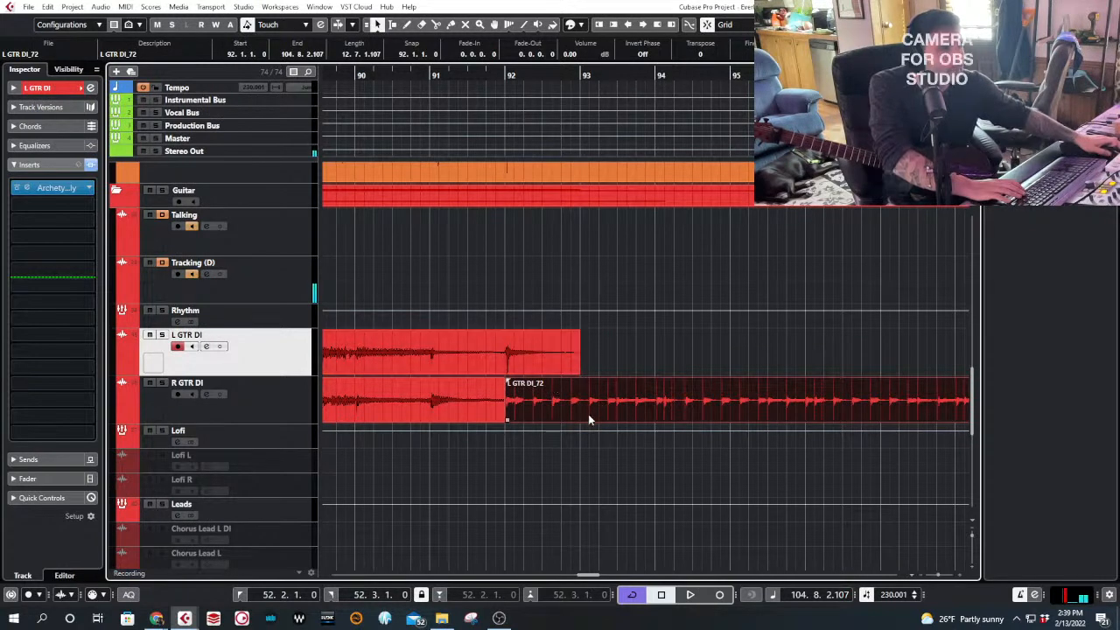
- Split the new R GTR DI clip at bars 94 and 96 and move the two-bar middle piece up to L GTR DI
left_click(660, 407, "alt")
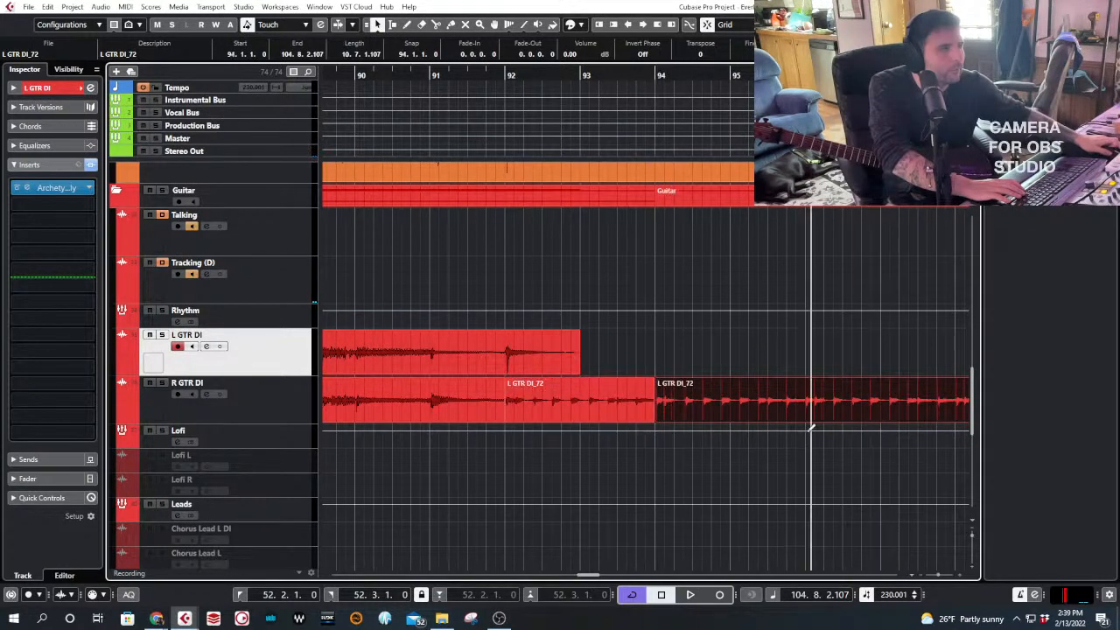
left_click(806, 408, "alt")
left_click_drag(778, 403, 779, 361)
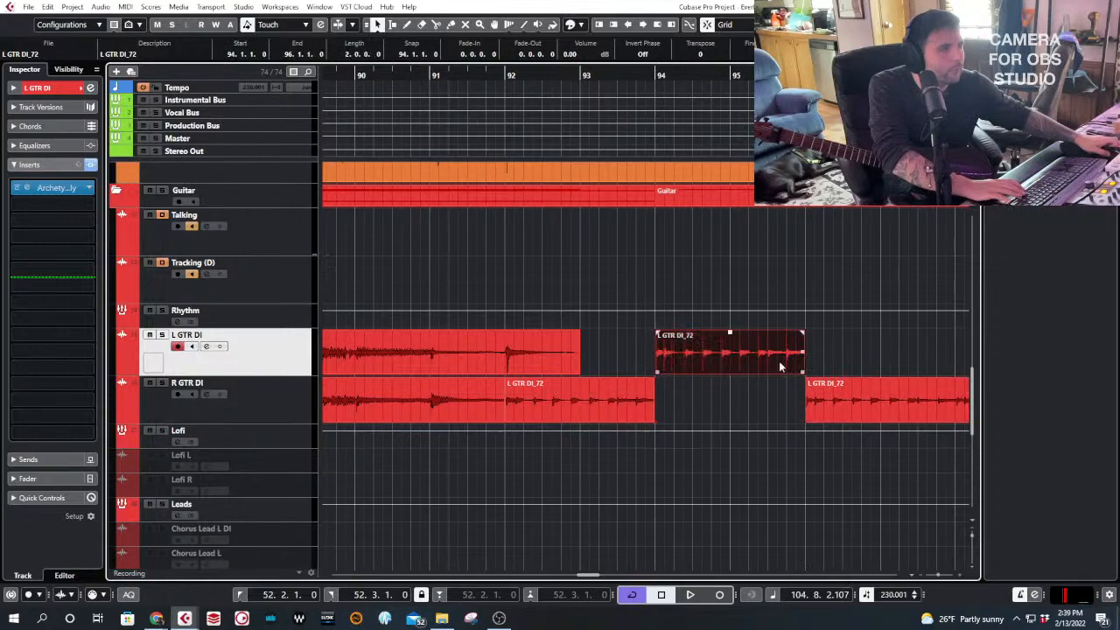
scroll(608, 355, "right", 3)
scroll(608, 356, "down", 1)
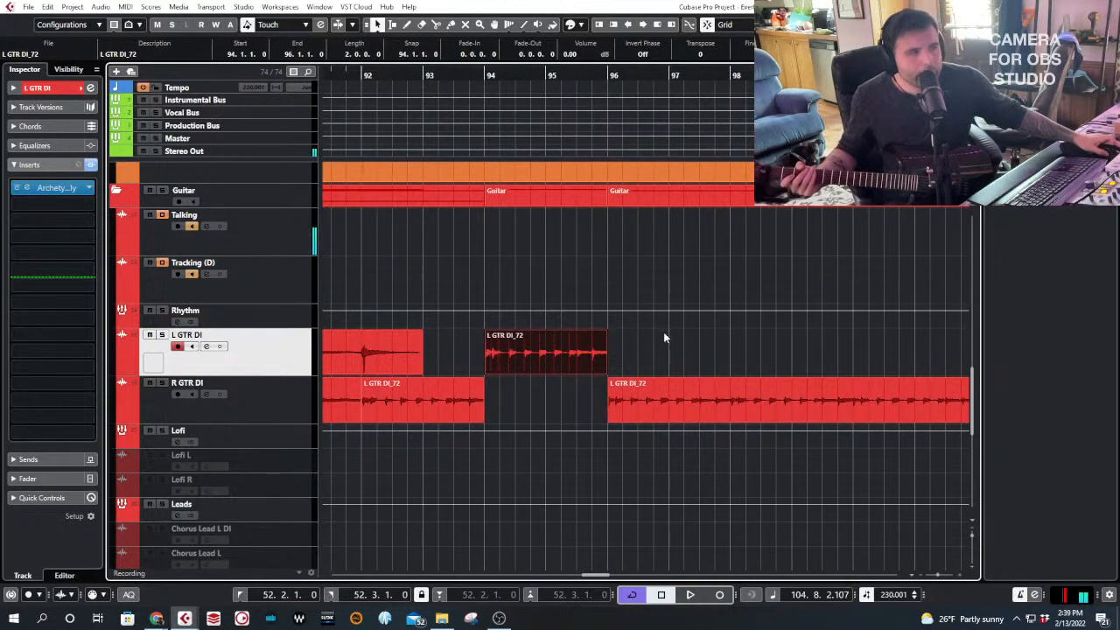
left_click_drag(663, 334, 418, 331)
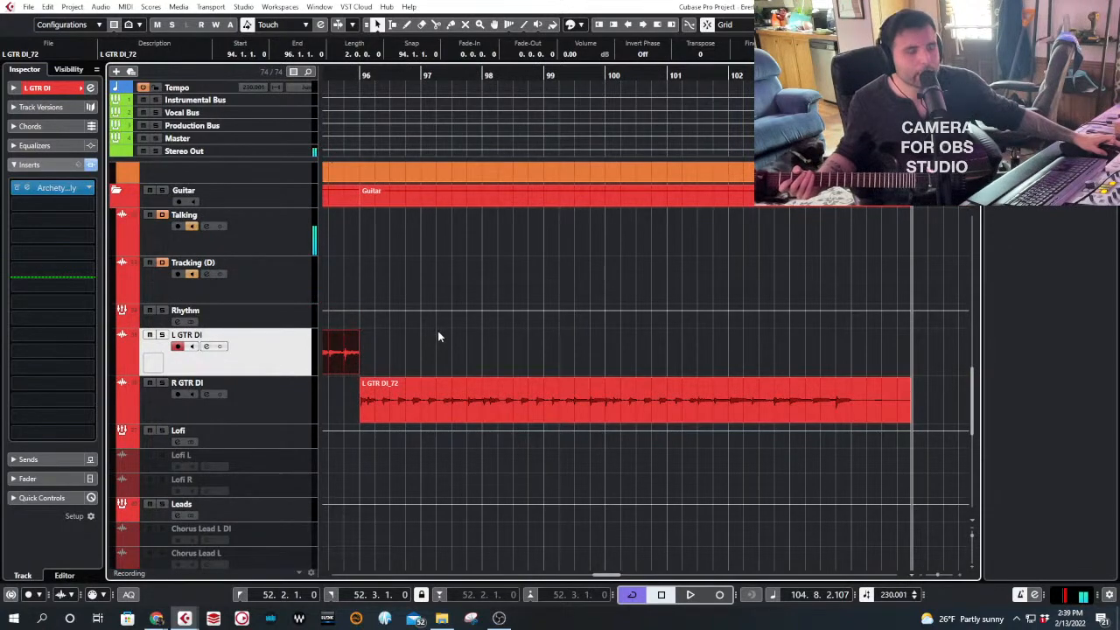
- Trim the end of the guitar clip on the R GTR DI track back to bar 104
mouse_move(438, 336)
left_mouse_down()
mouse_move(458, 349)
mouse_move(453, 341)
left_mouse_up()
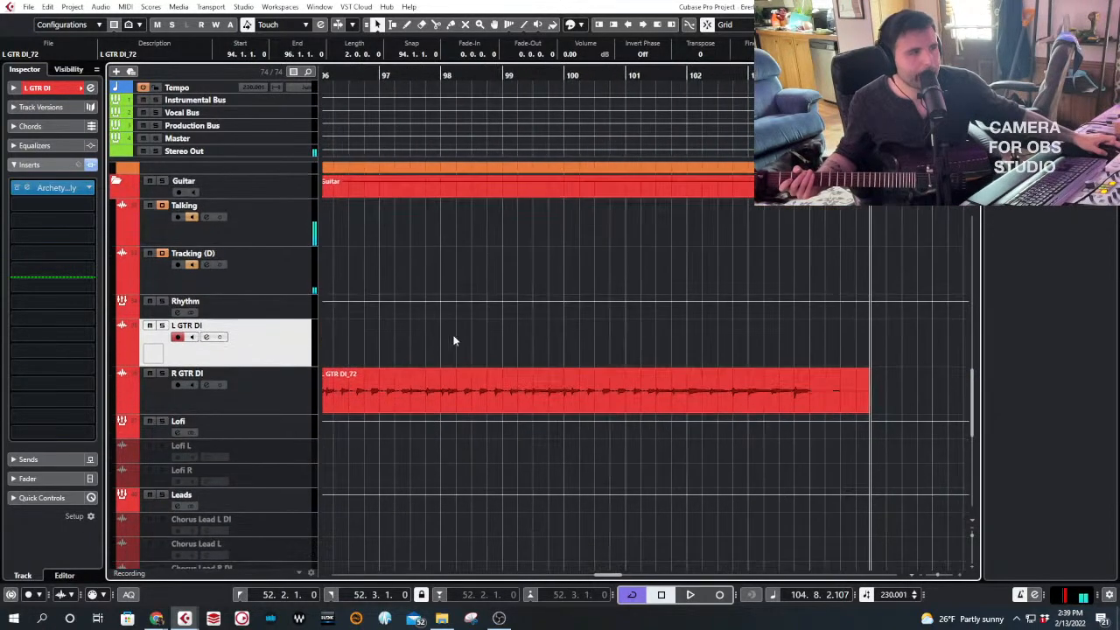
left_click_drag(866, 410, 810, 406)
- Place the playhead at bar 95, one bar before the clip on the R GTR DI track begins
scroll(669, 252, "left", 3)
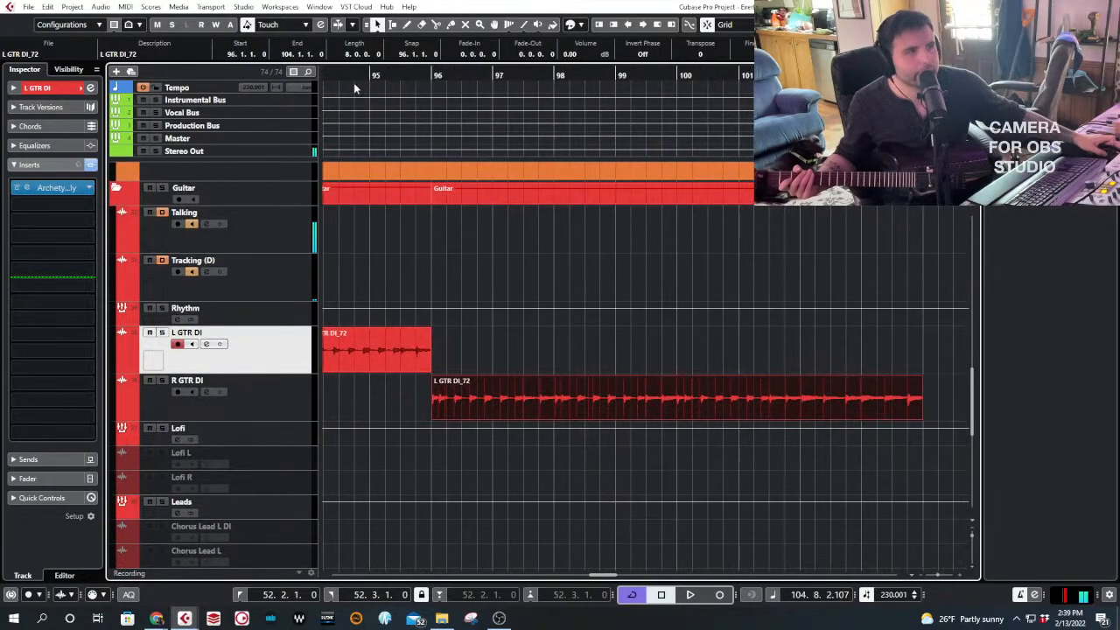
left_click(369, 76)
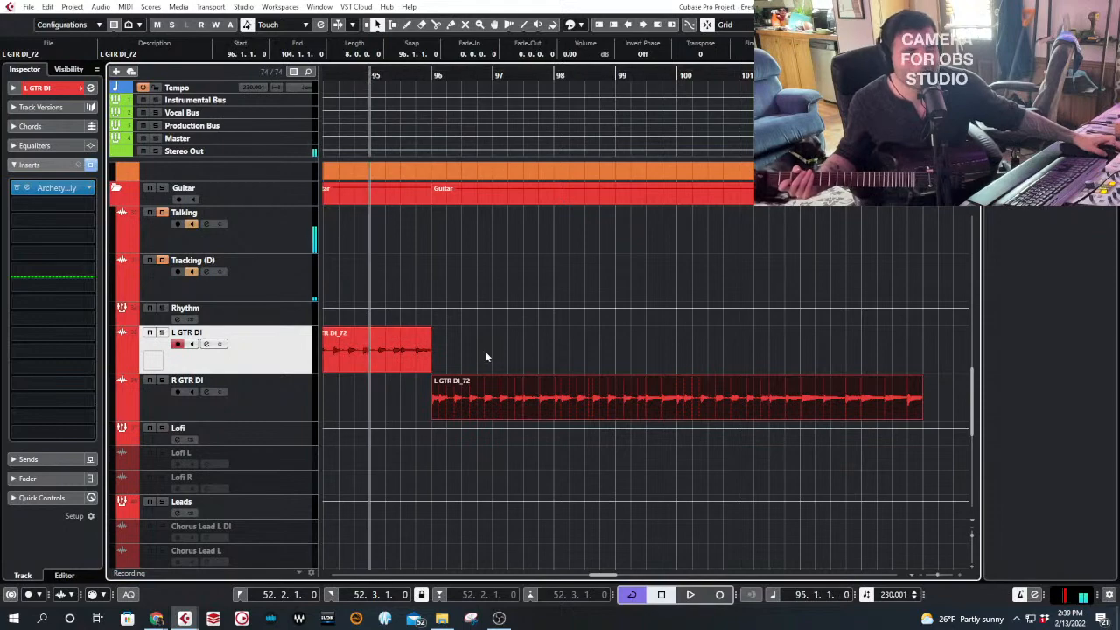
left_click_drag(486, 357, 590, 333)
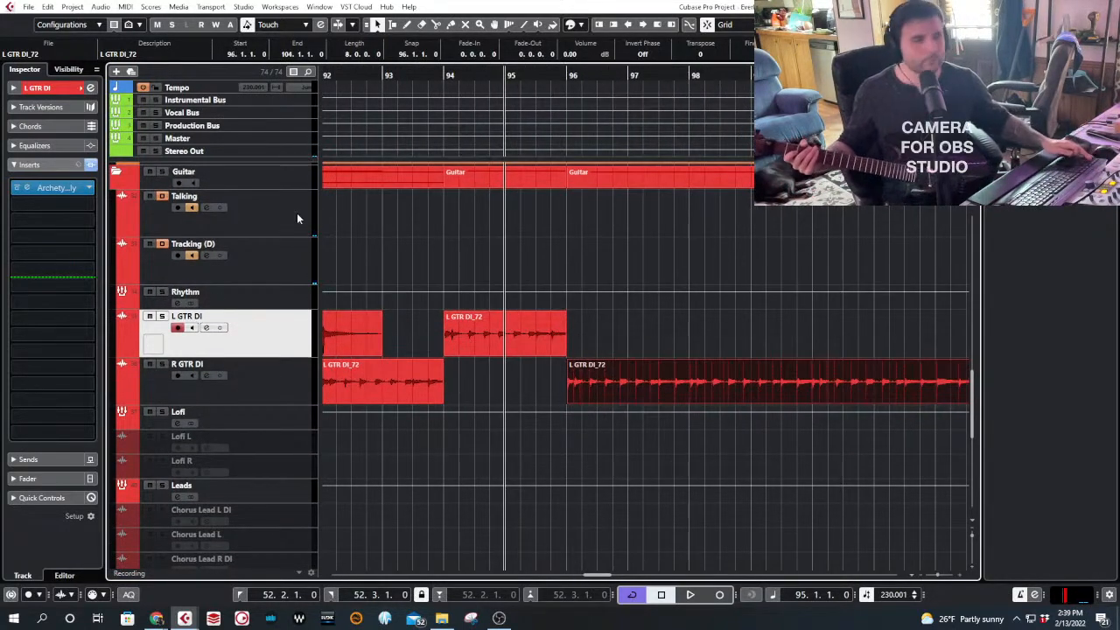
key("KP_Multiply")
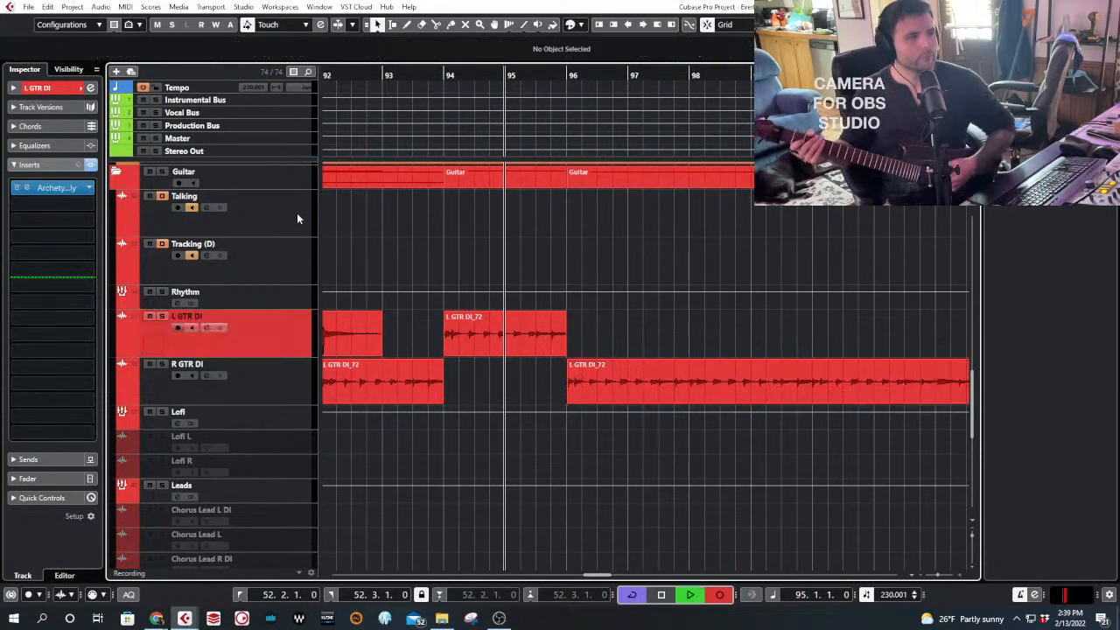
key("space")
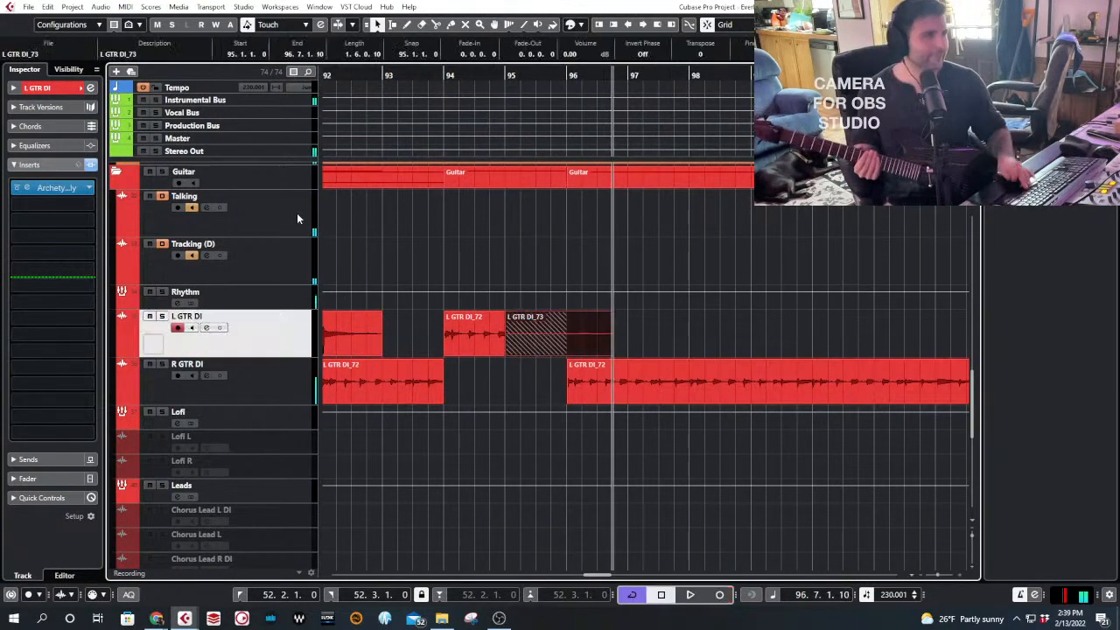
key("ctrl+z")
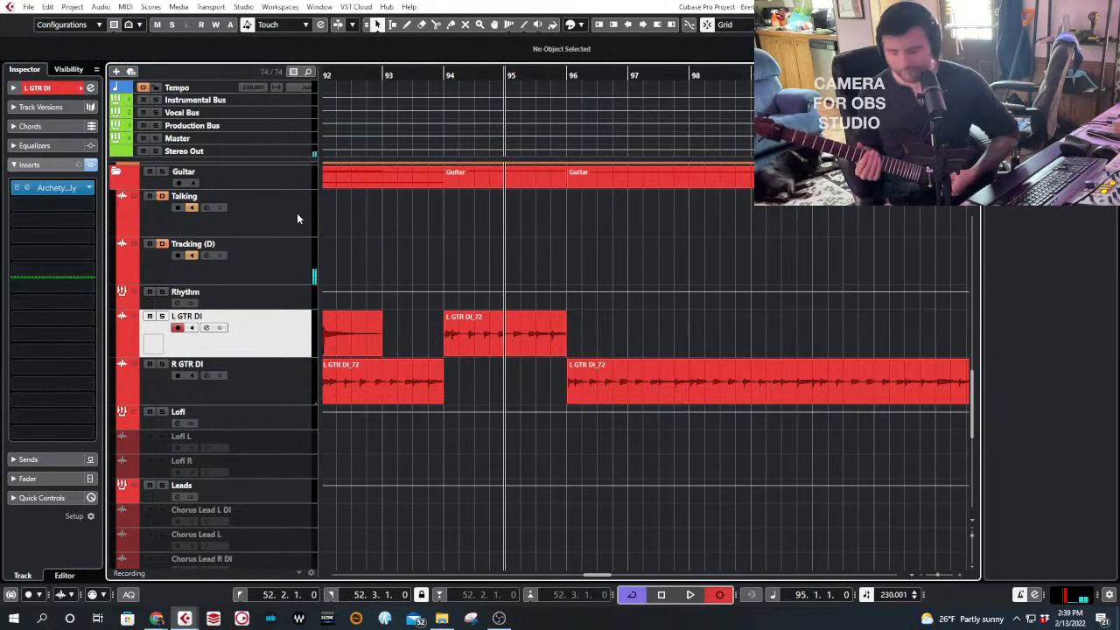
- Record a take on the L GTR DI track from bar 95 and trim it to span bars 96 to 104
key("KP_Multiply")
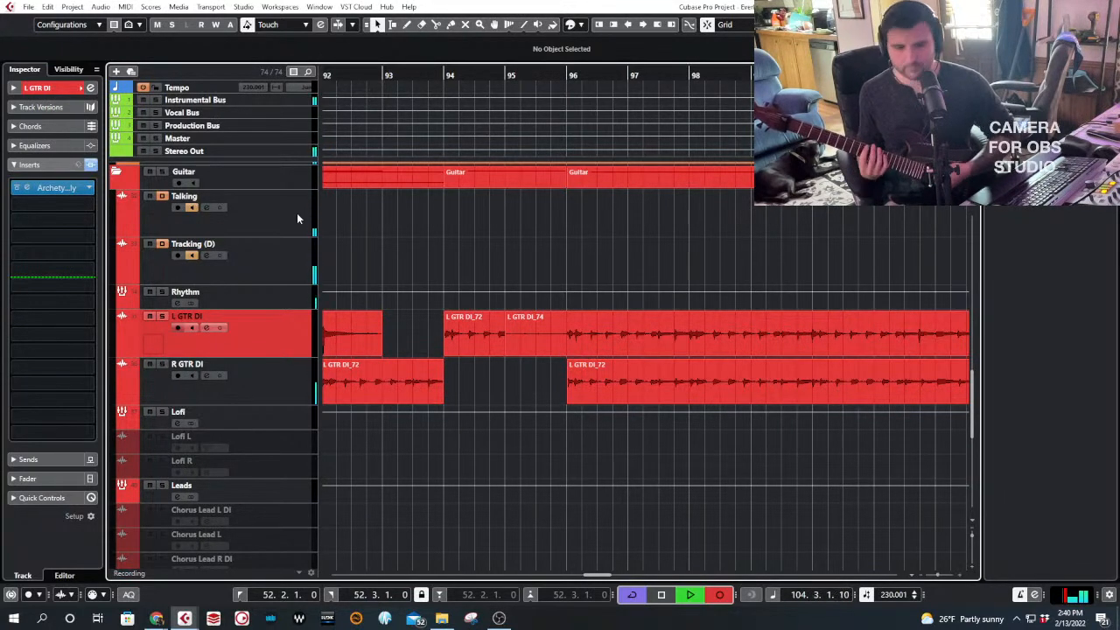
key("space")
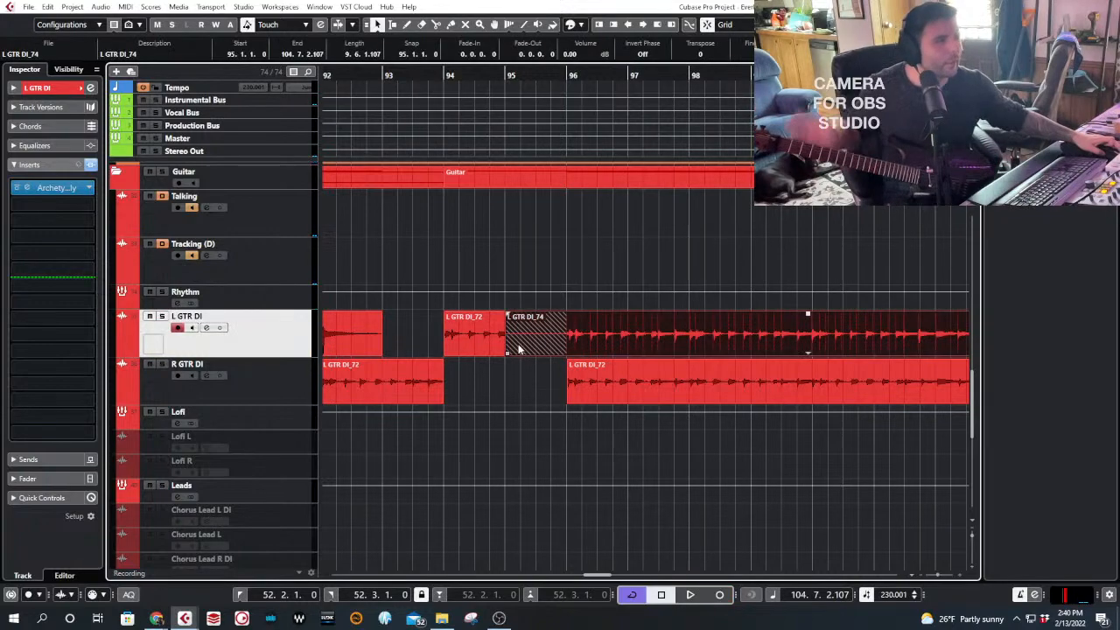
left_click_drag(507, 352, 567, 352)
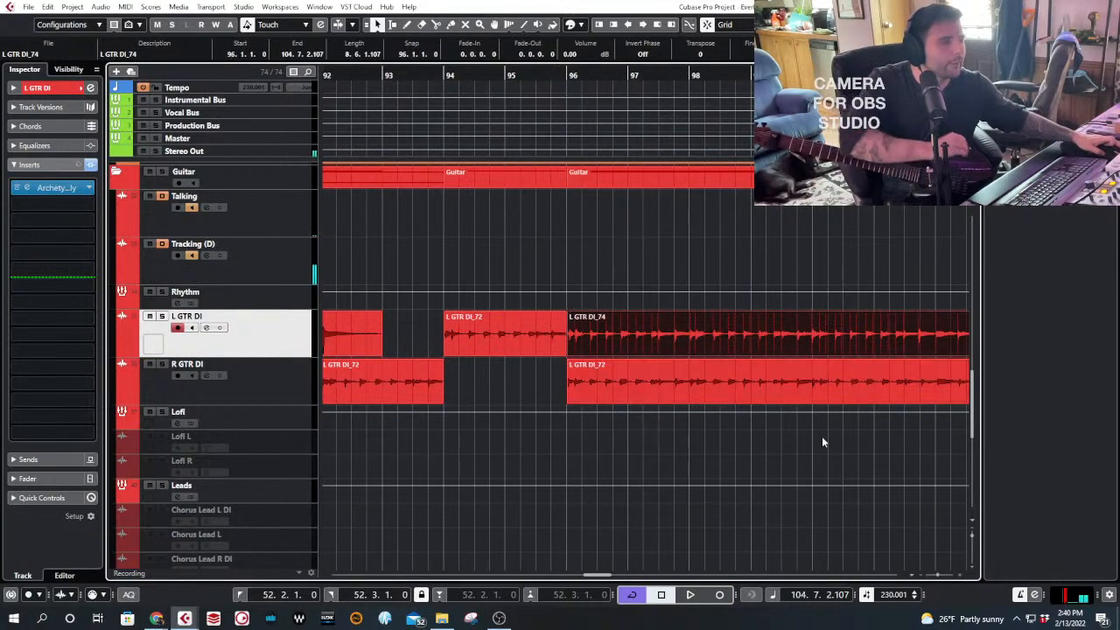
left_click_drag(822, 442, 457, 418)
left_click_drag(750, 327, 701, 319)
left_click_drag(734, 365, 645, 366)
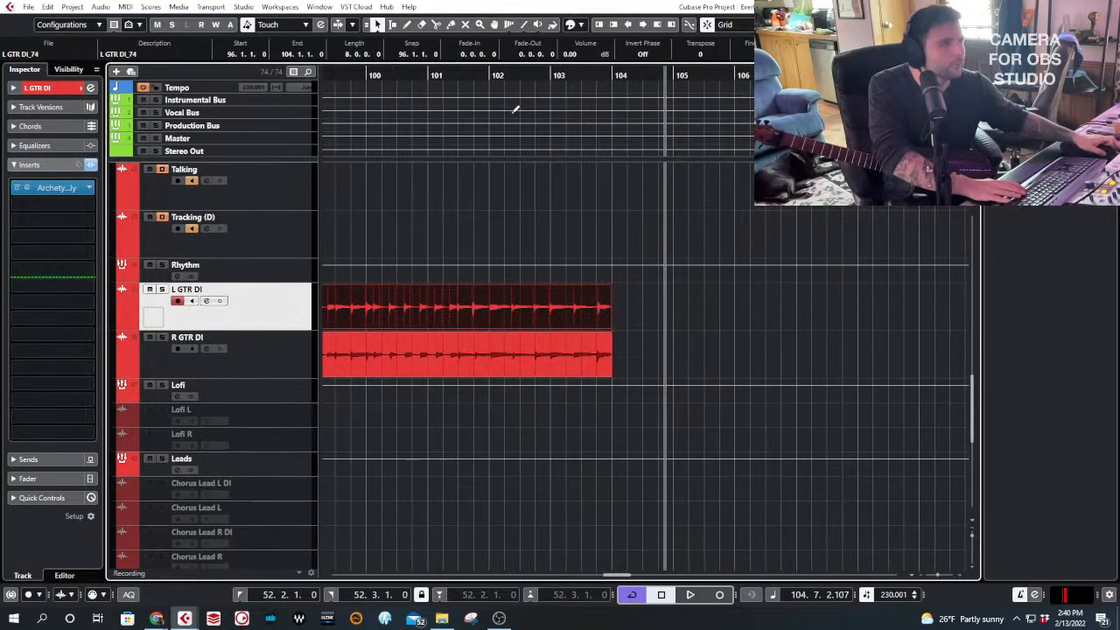
- Record a take of the next section on the R GTR DI track, starting from bar 103 and running past bar 113
scroll(669, 369, "down", 2)
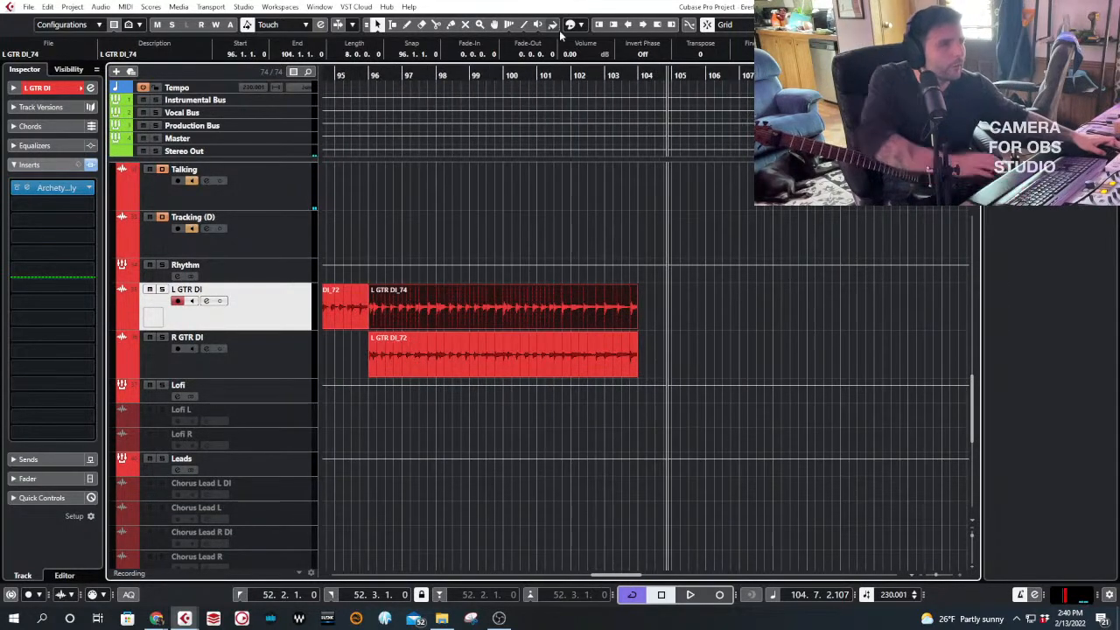
left_click(602, 70)
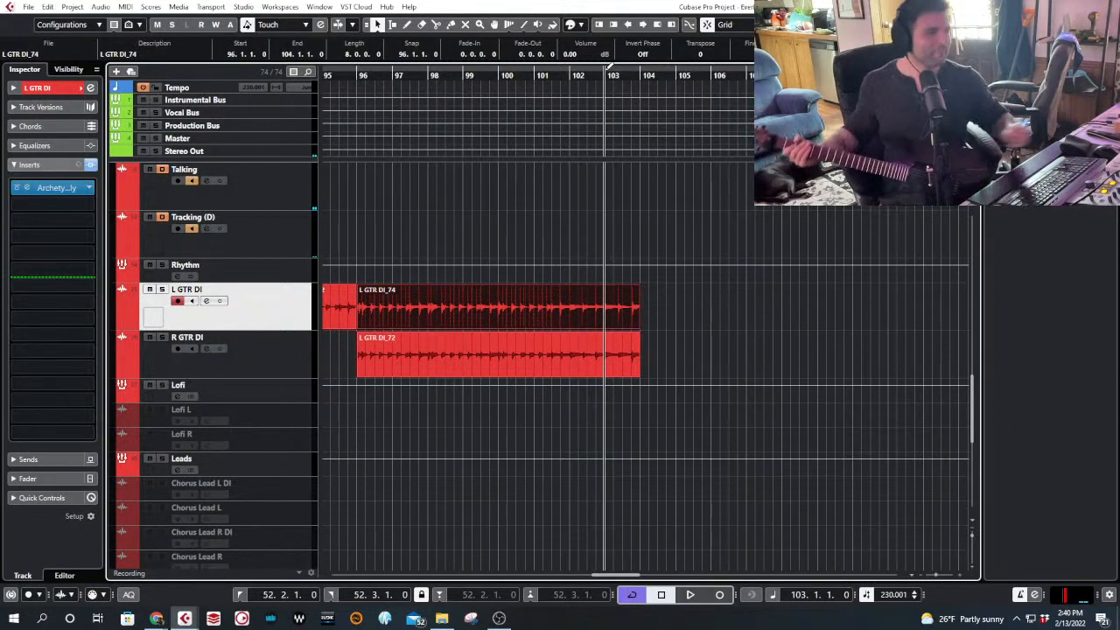
left_click(267, 371)
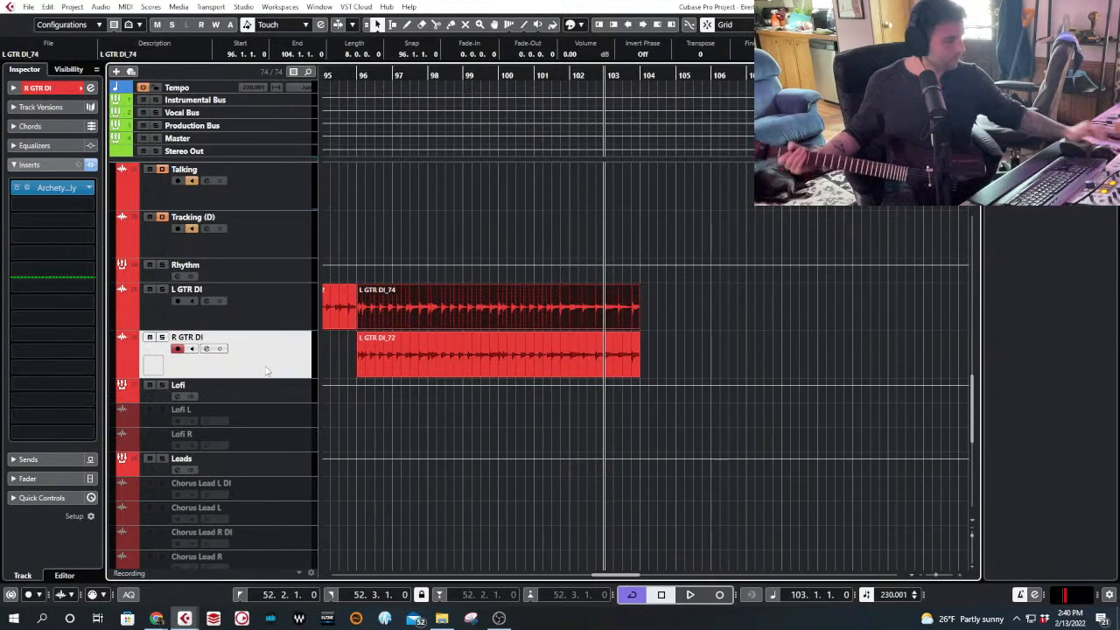
key("KP_Multiply")
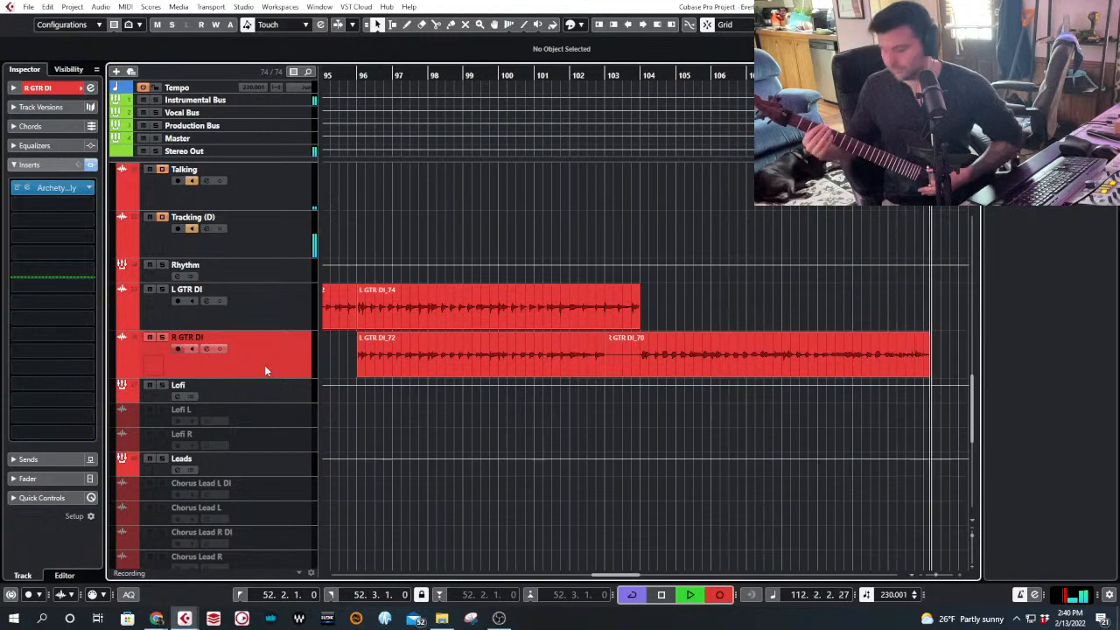
key("space")
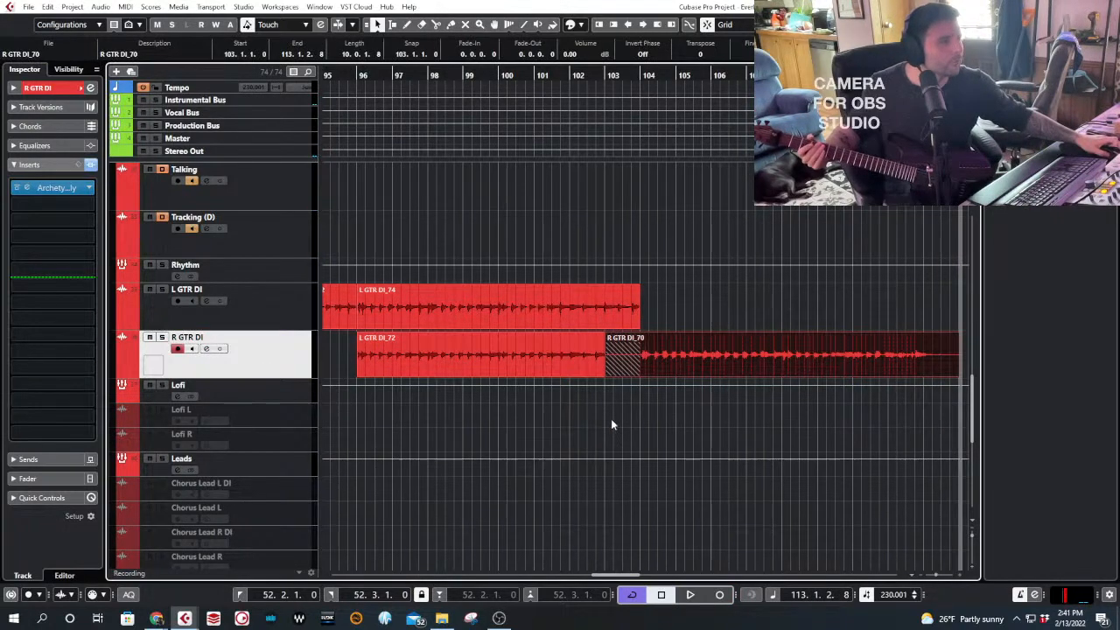
- Trim the start of the new R GTR DI take to bar 104
scroll(648, 364, "up", 3)
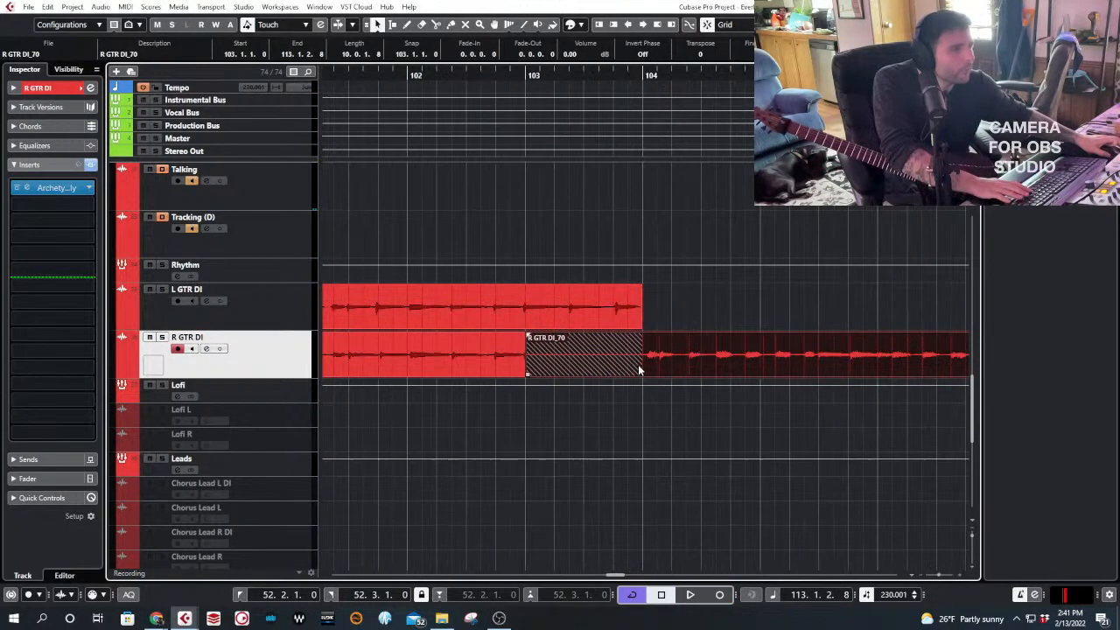
scroll(638, 365, "up", 2)
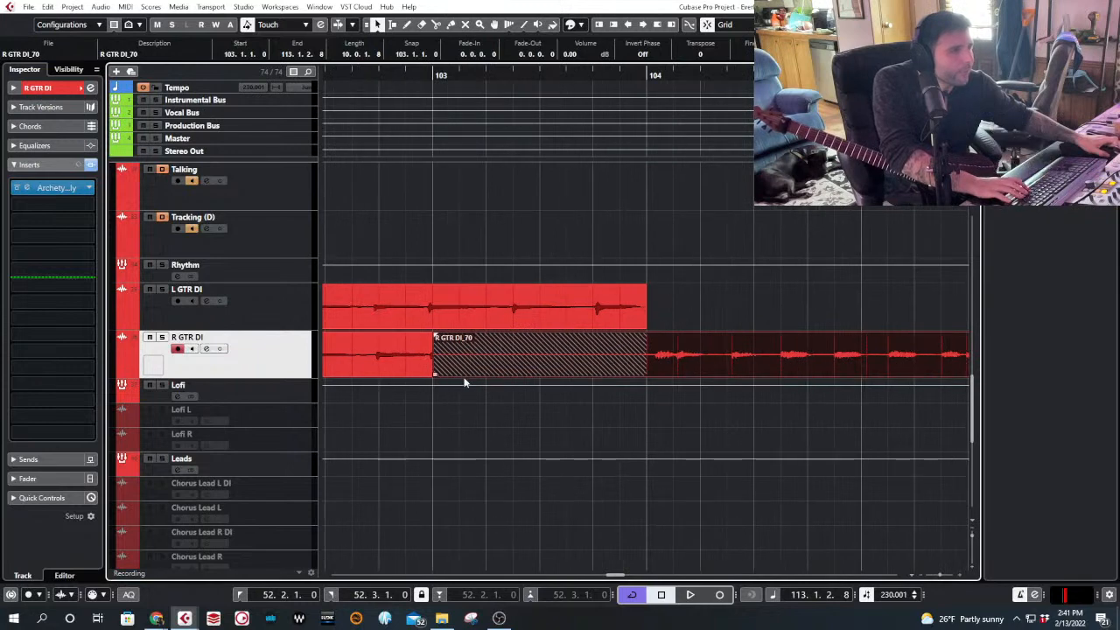
left_click_drag(435, 375, 648, 375)
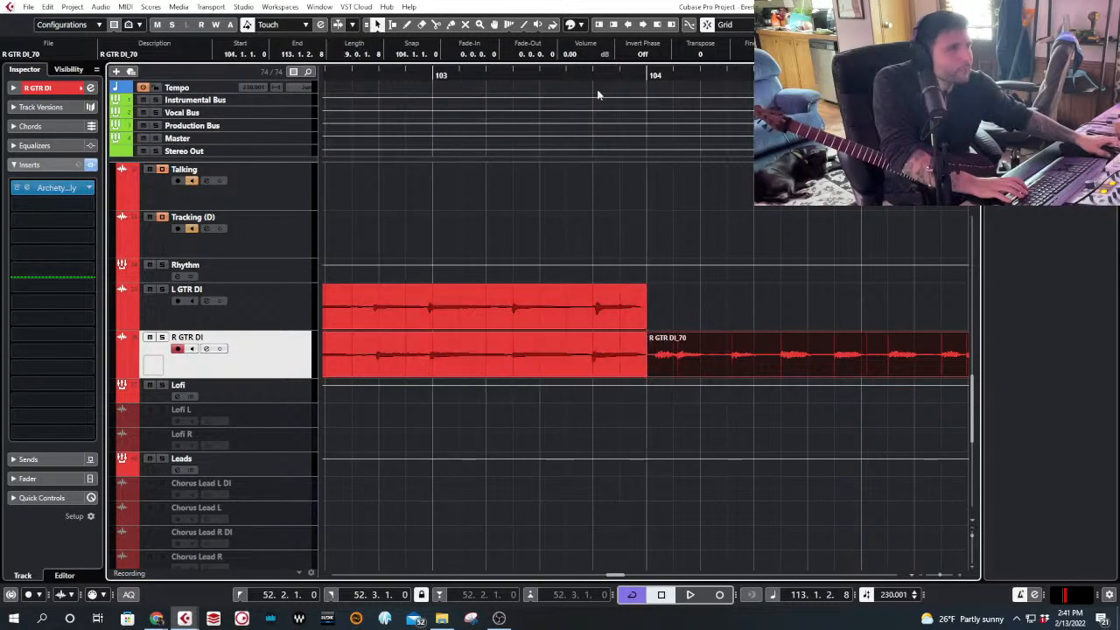
- Play back the guitar tracks across the join at bar 104
left_click(506, 87)
key("space")
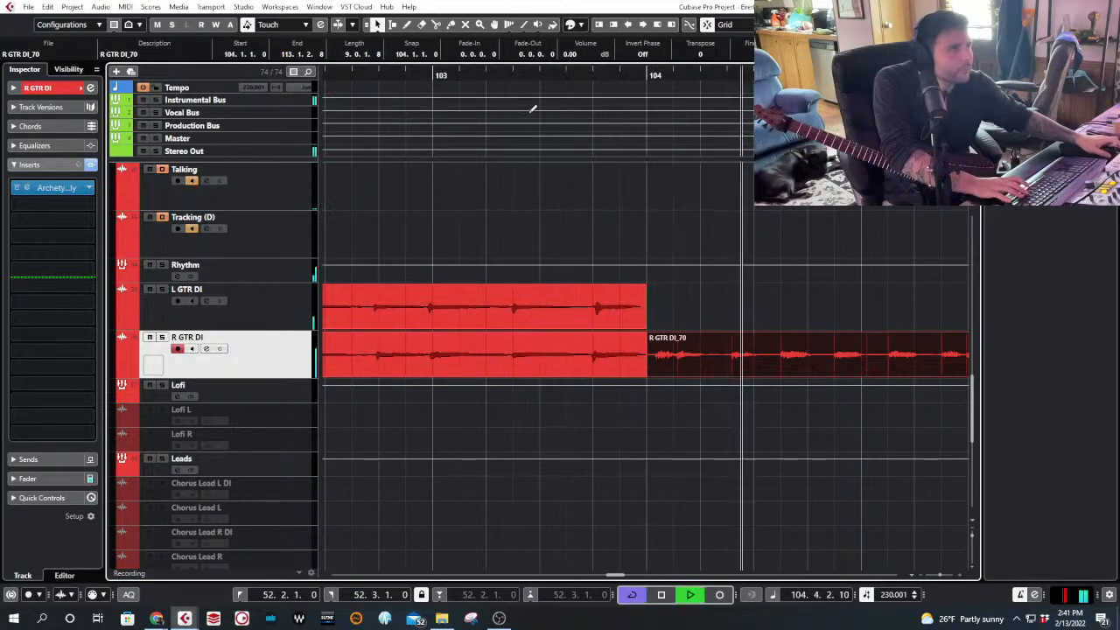
key("space")
- Place the playhead at bar 103 and select the L GTR DI track for recording
scroll(731, 277, "down", 2)
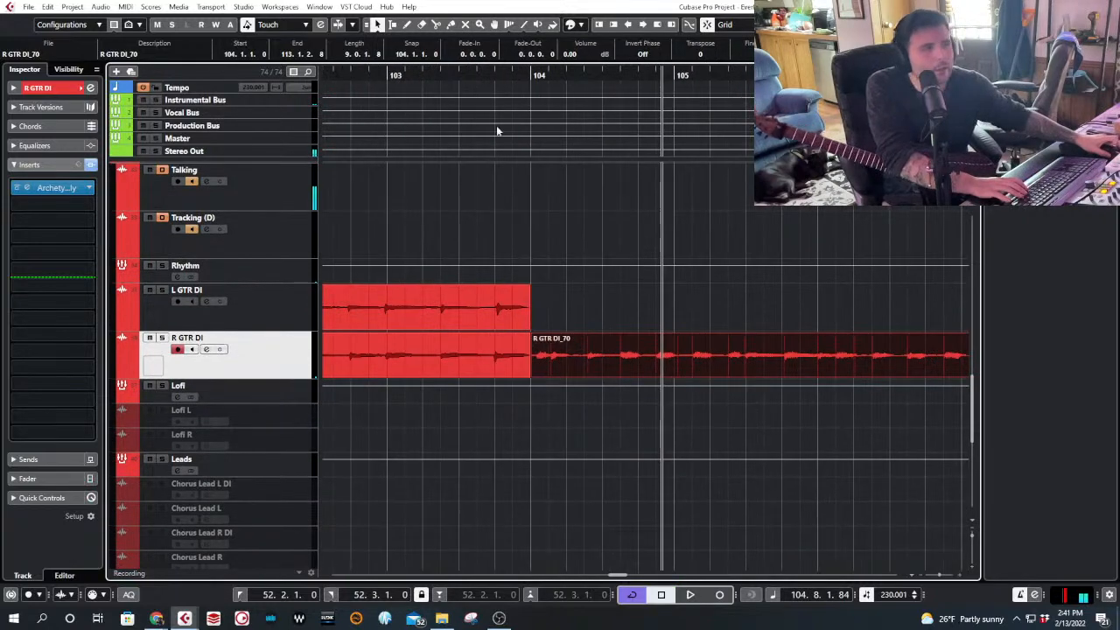
scroll(622, 297, "down", 3)
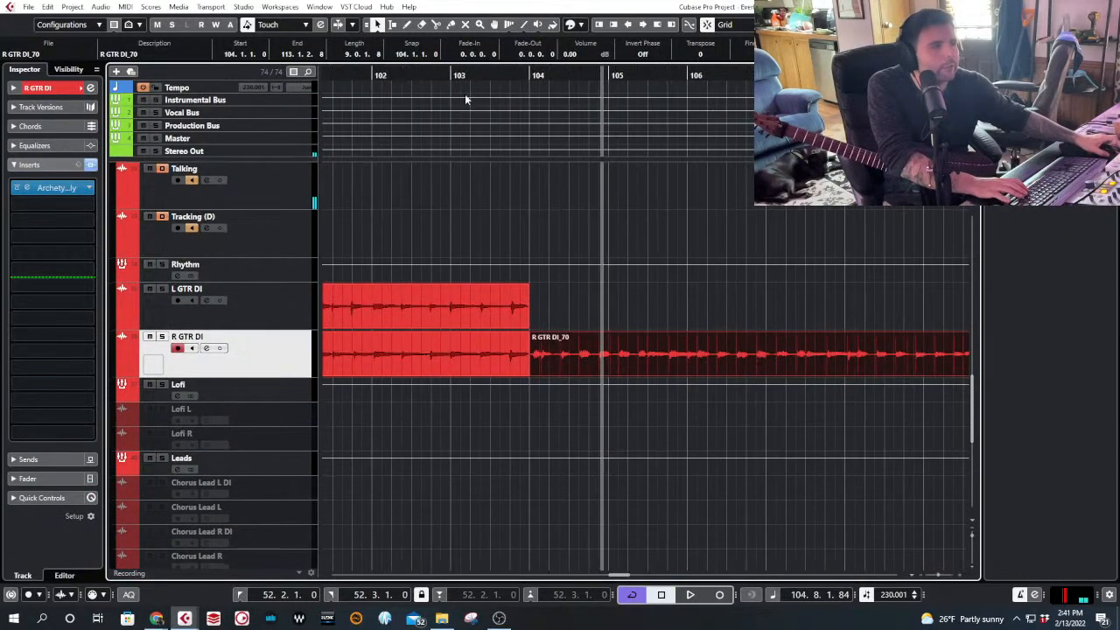
left_click(449, 77)
left_click(277, 306)
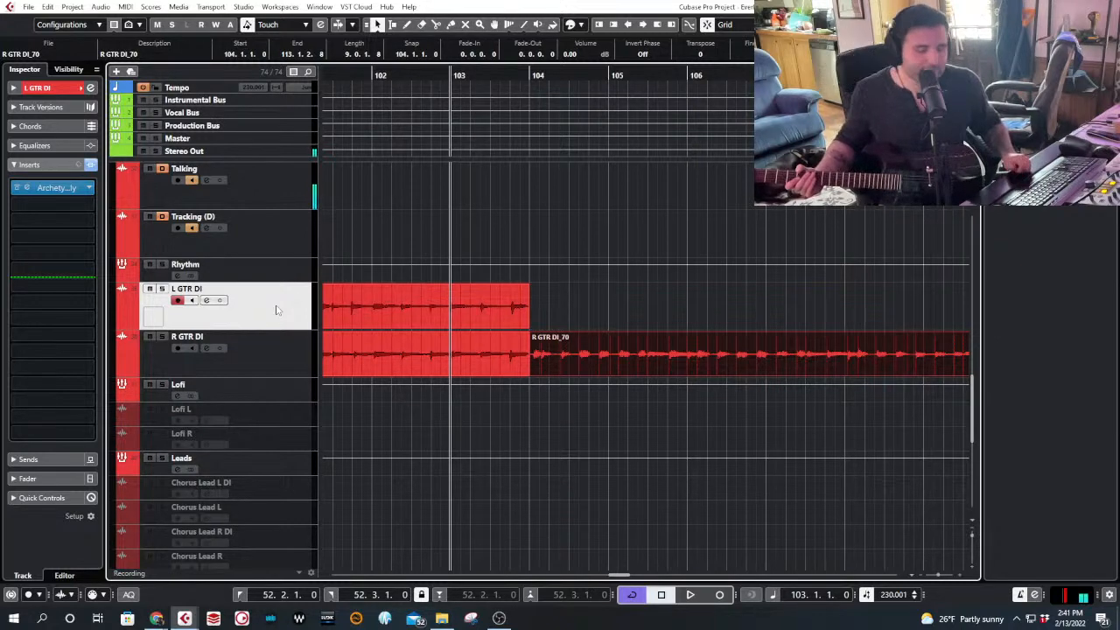
scroll(590, 449, "right", 2)
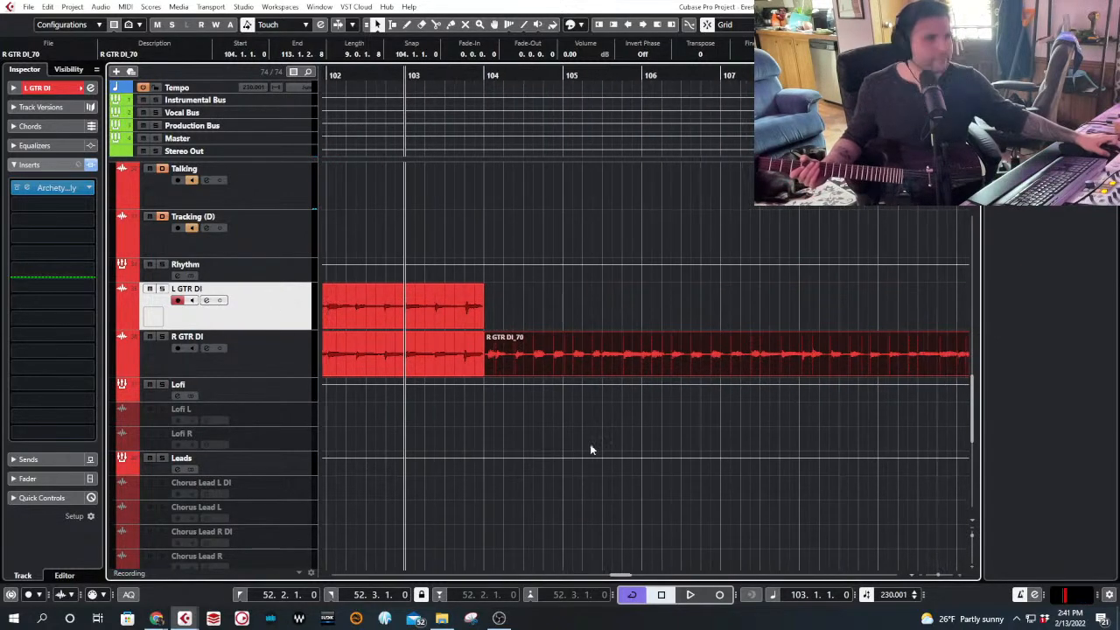
scroll(590, 449, "right", 1)
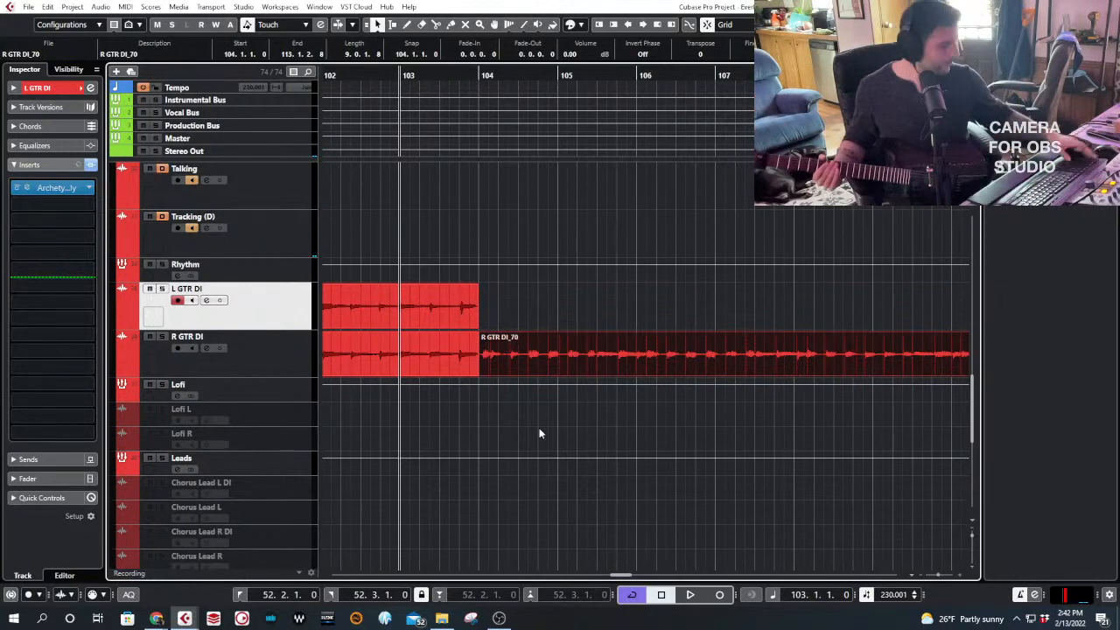
- Try to record the L GTR DI part from bar 103, discarding each unsatisfactory take
key("KP_Multiply")
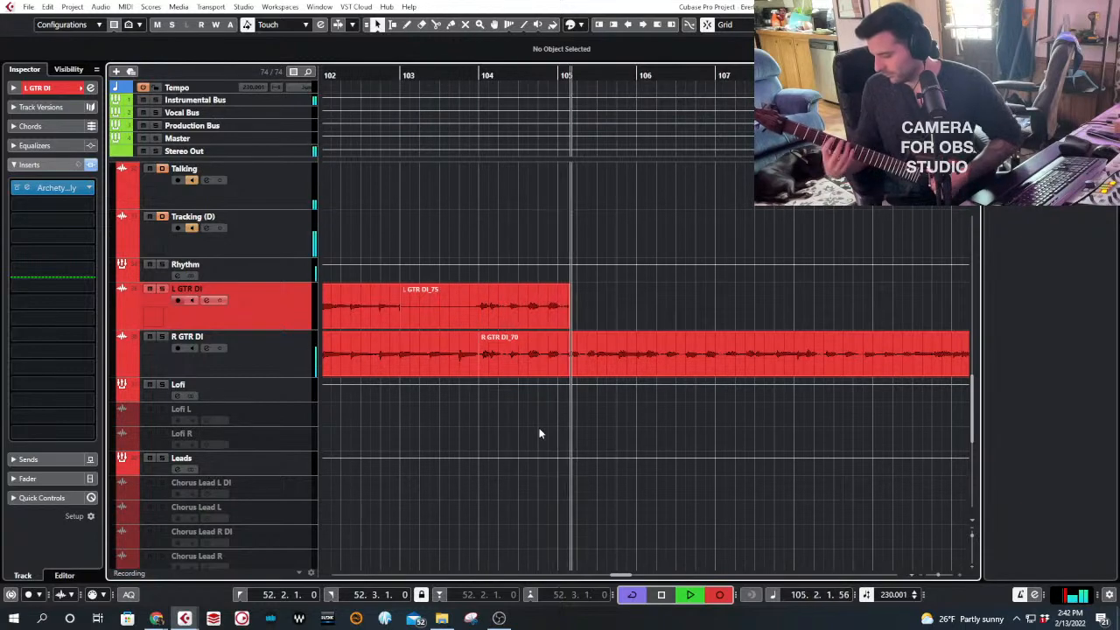
key("KP_0")
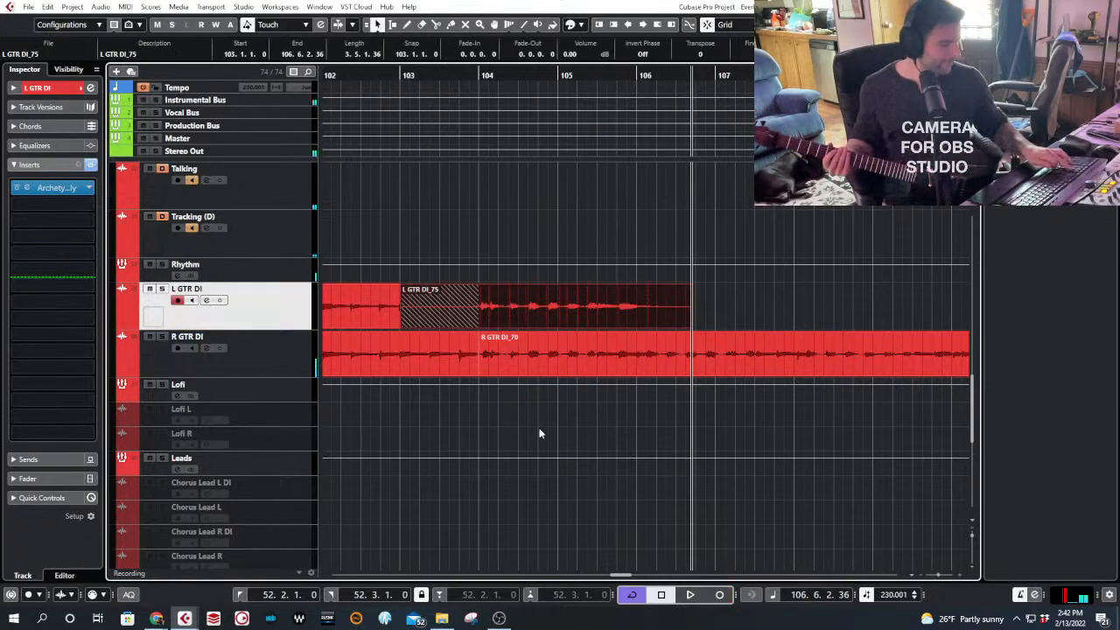
key("KP_Multiply")
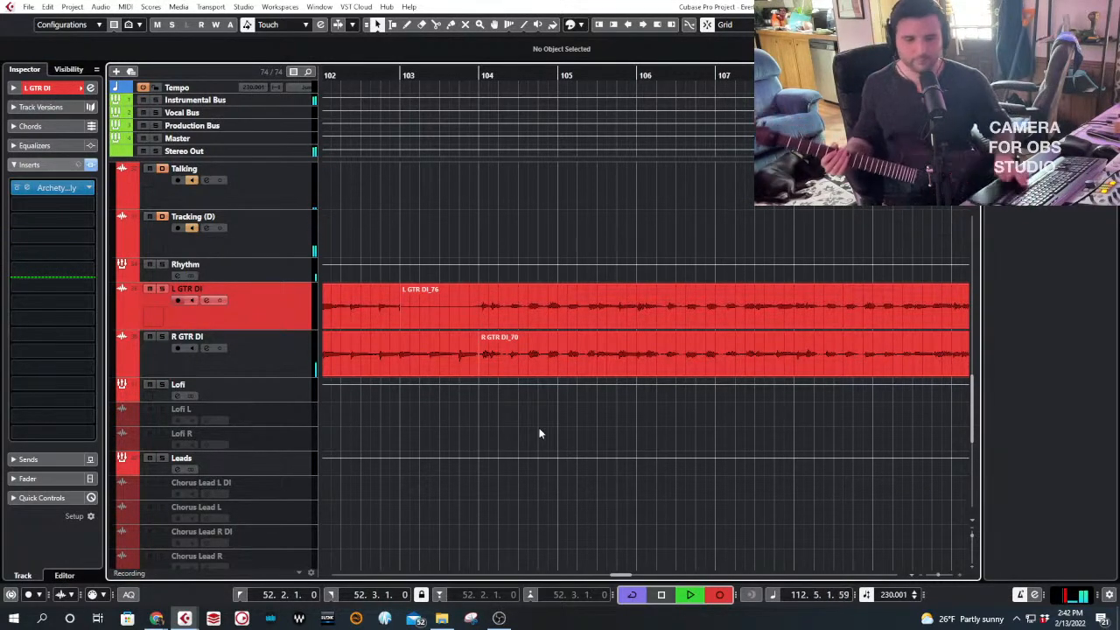
key("space")
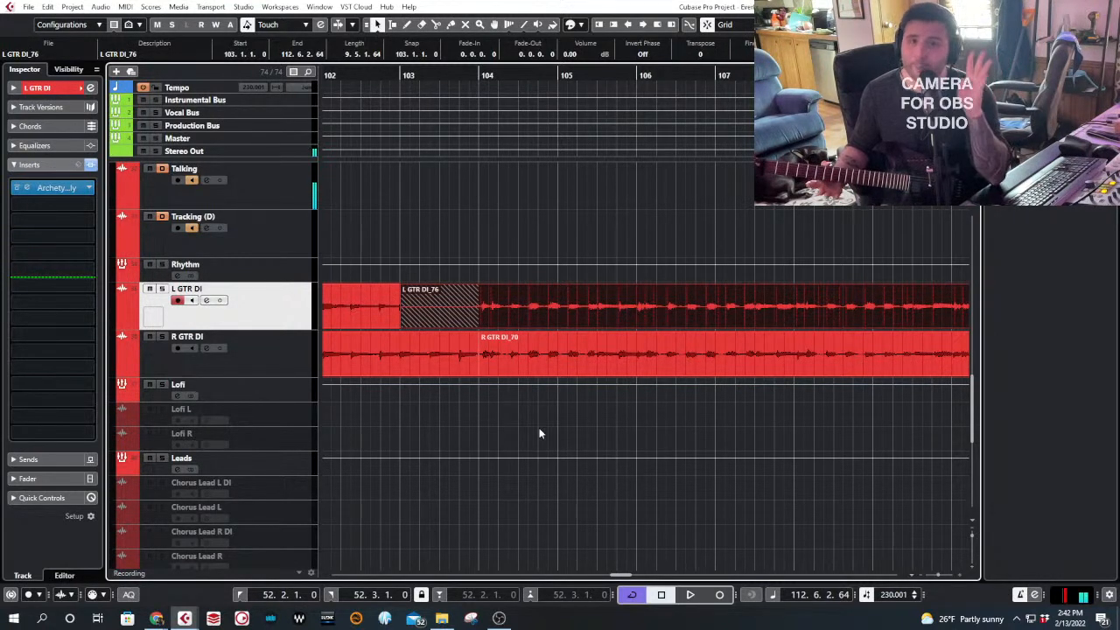
key("Delete")
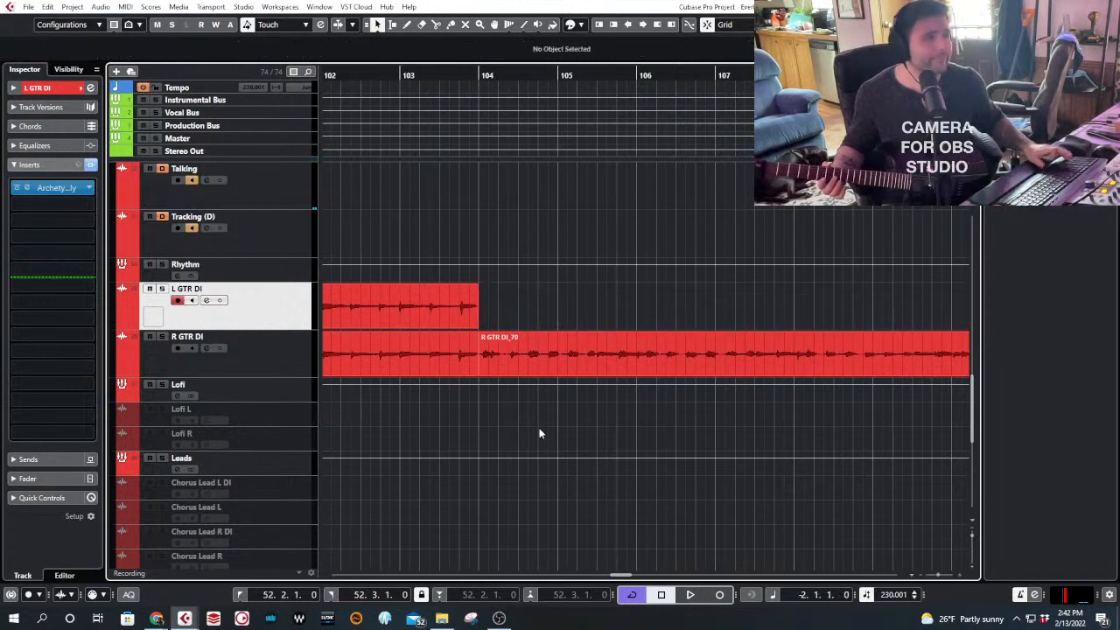
left_click(403, 76)
key("KP_Multiply")
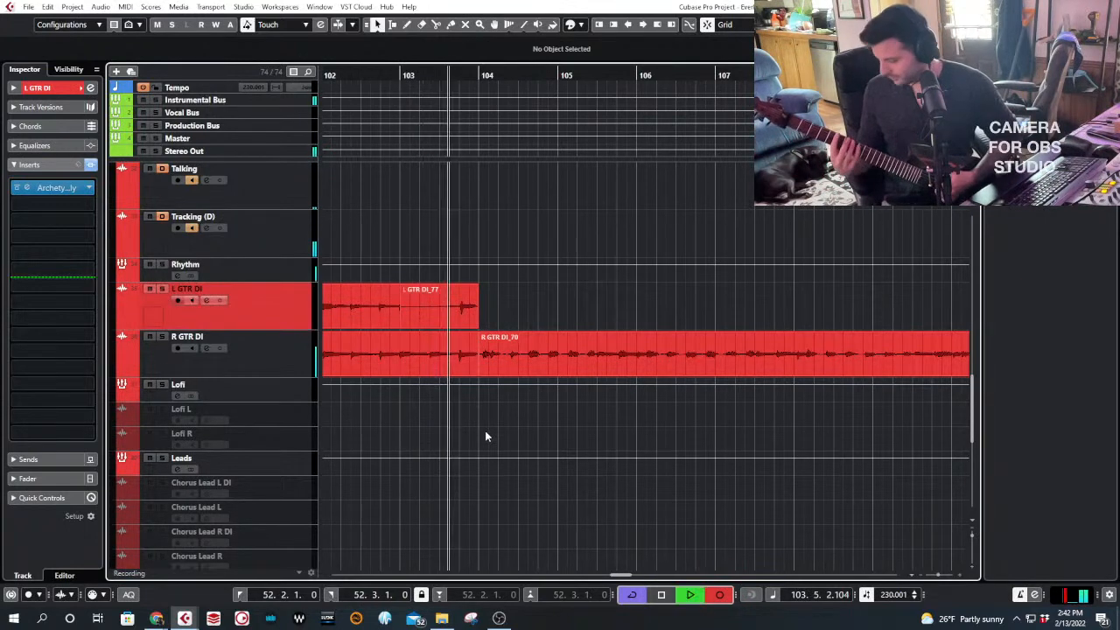
key("space")
key("ctrl+z")
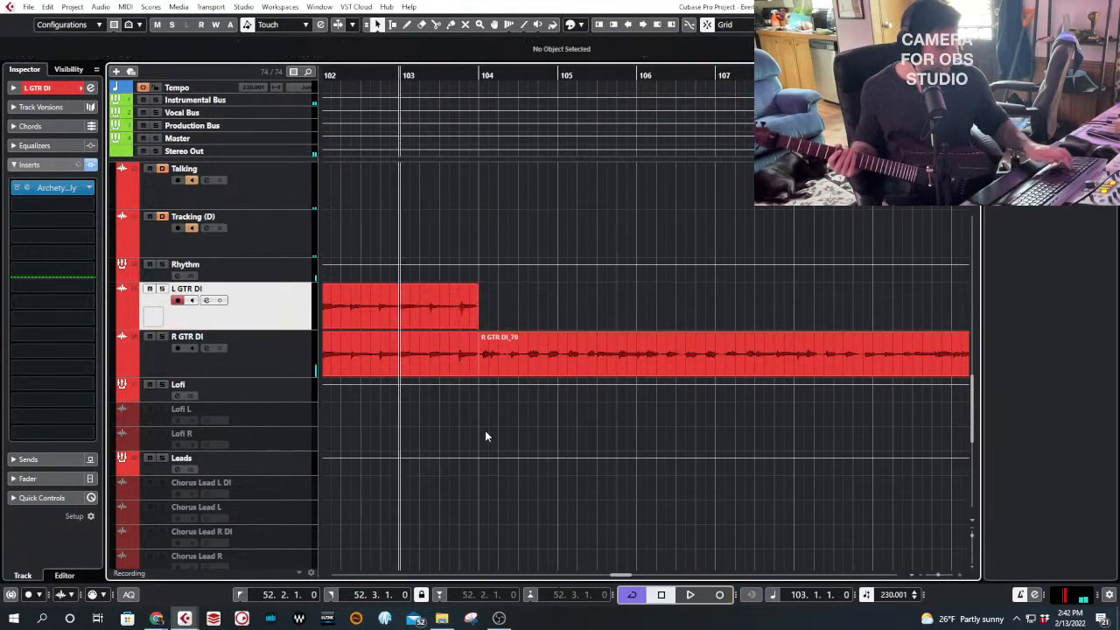
key("KP_Multiply")
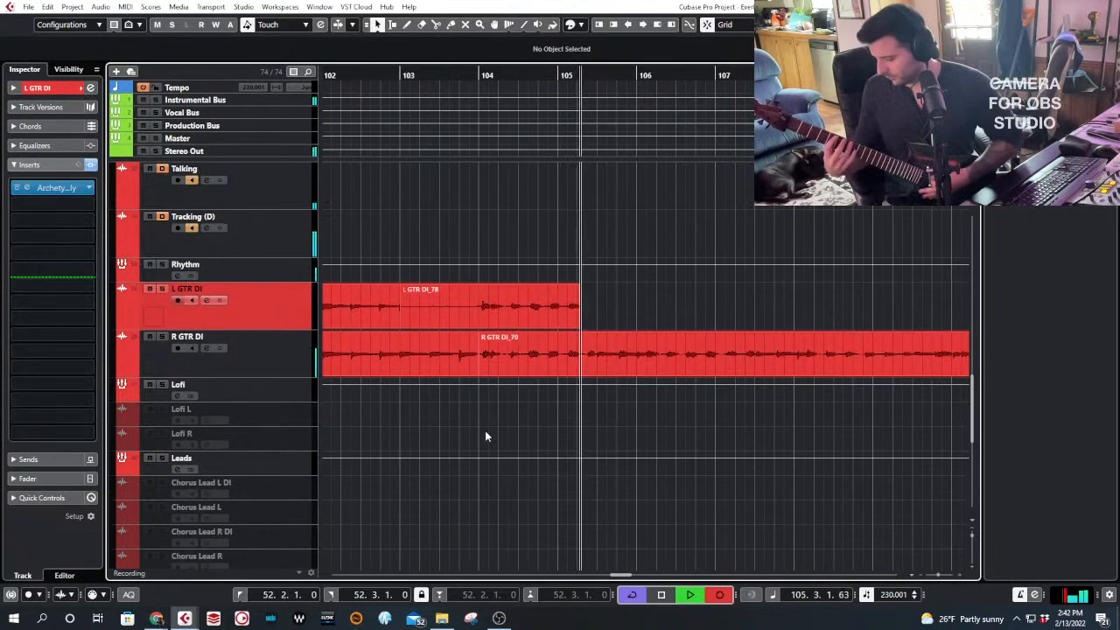
key("space")
key("ctrl+z")
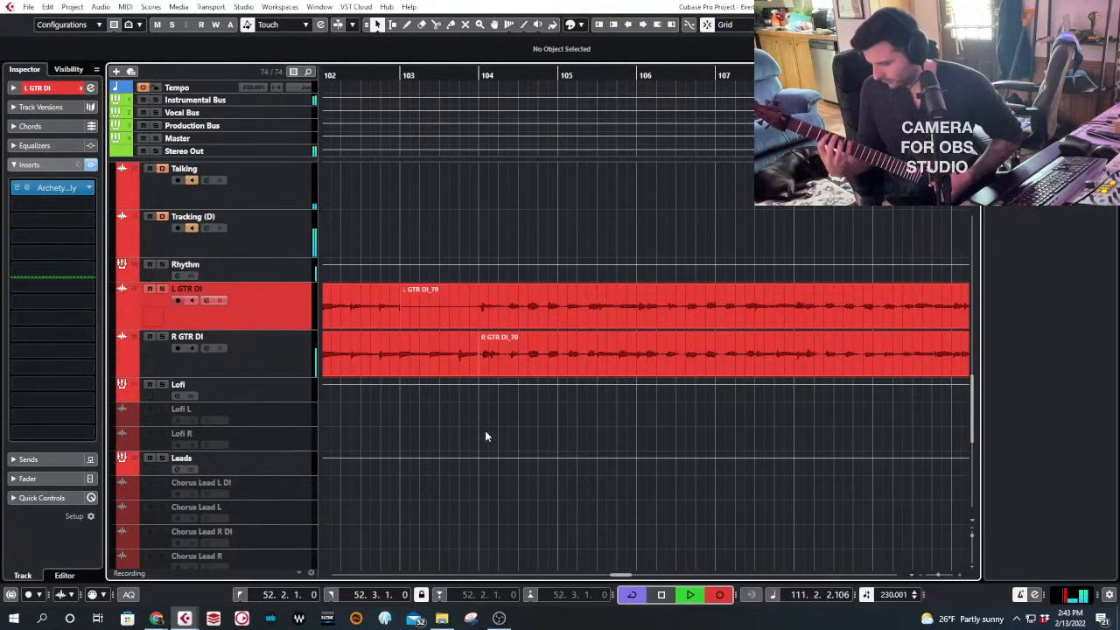
- Record the L GTR DI take from bar 103 and stop just past bar 113
key("space")
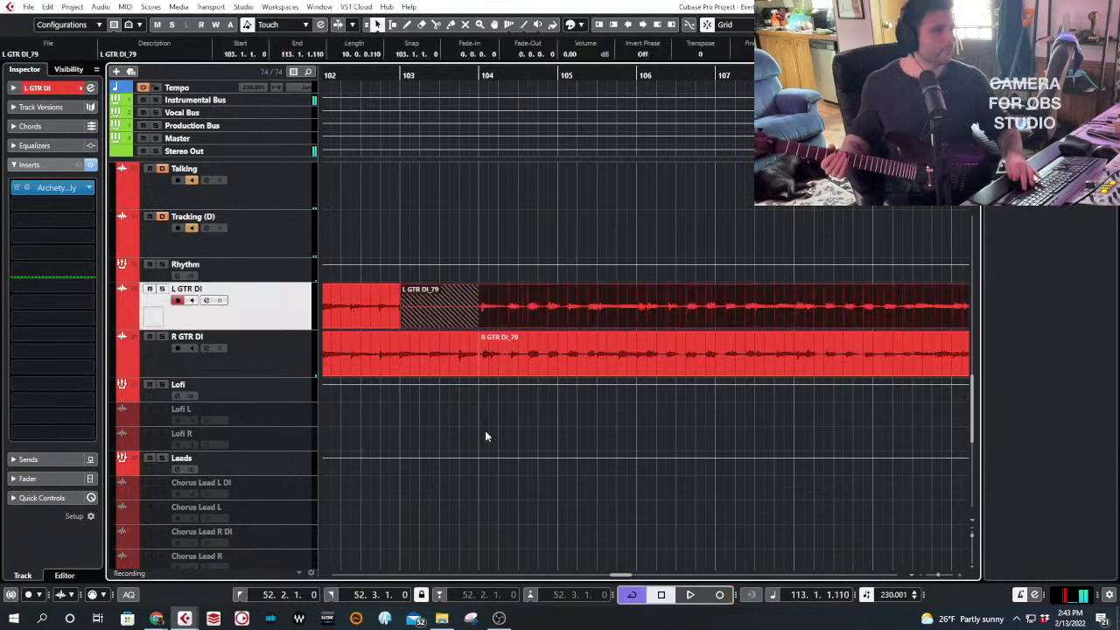
- Trim the start of the new L GTR DI take to bar 104 and play back the guitars across the join
left_click_drag(398, 326, 481, 326)
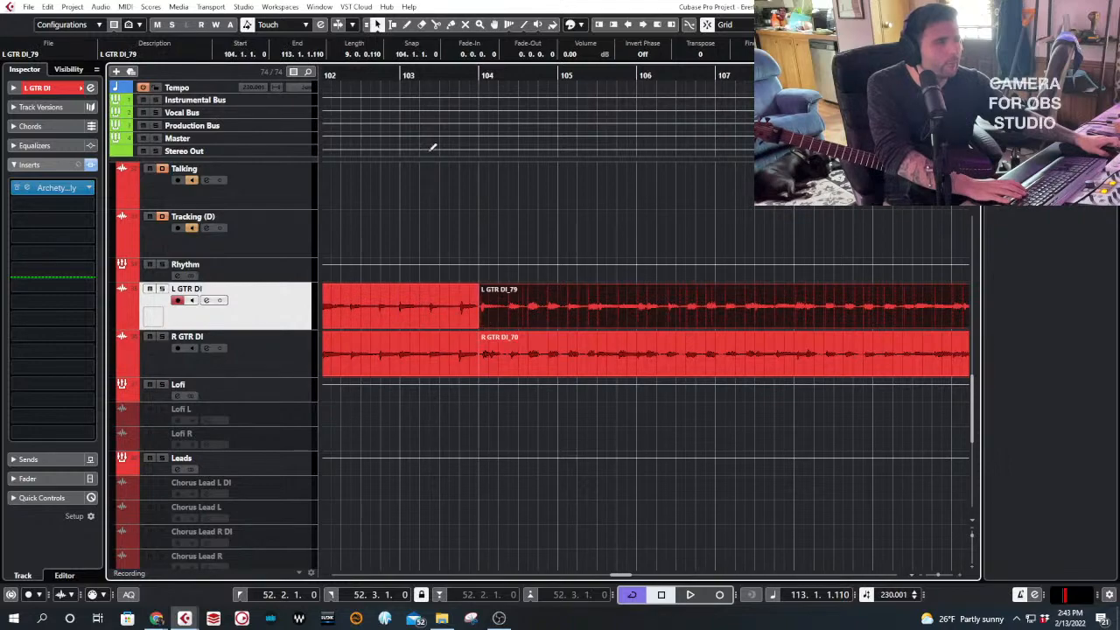
left_click(359, 71)
key("space")
scroll(527, 443, "down", 3)
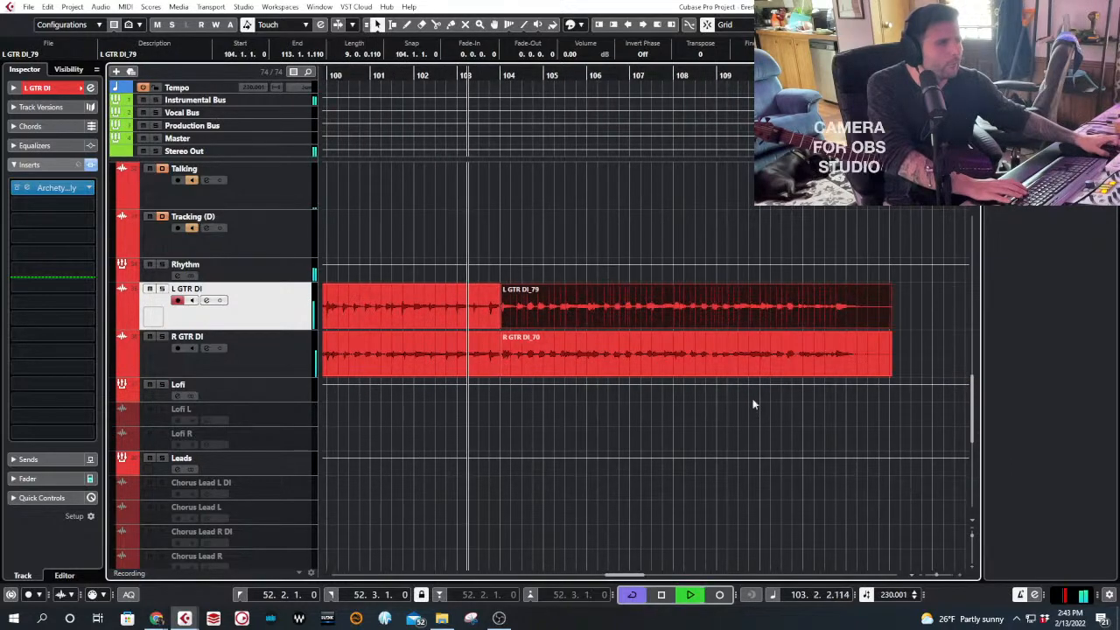
left_click_drag(772, 410, 701, 442)
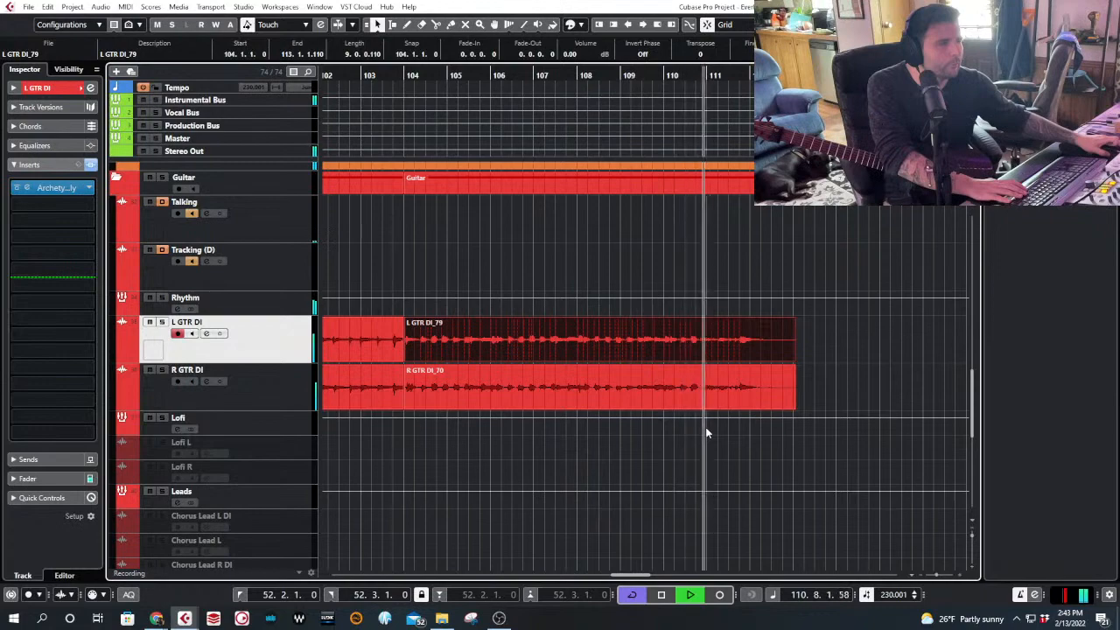
key("space")
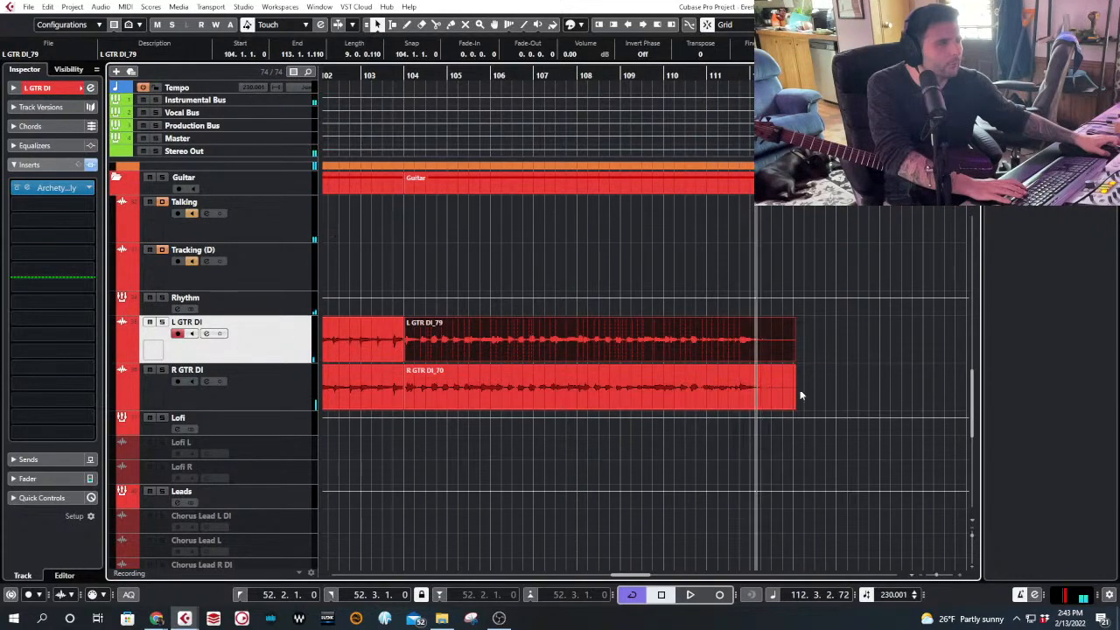
- Split the L GTR DI and R GTR DI clips at bar 112 and delete the parts after it
key("h")
left_click_drag(844, 339, 790, 388)
scroll(790, 388, "up", 3)
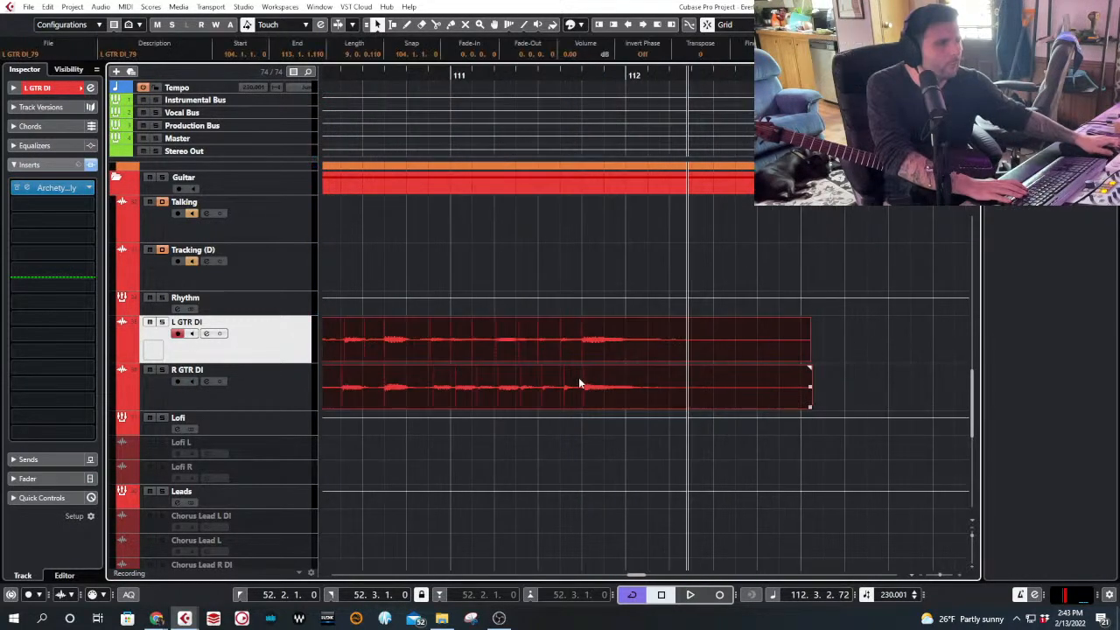
left_click(622, 387, "alt")
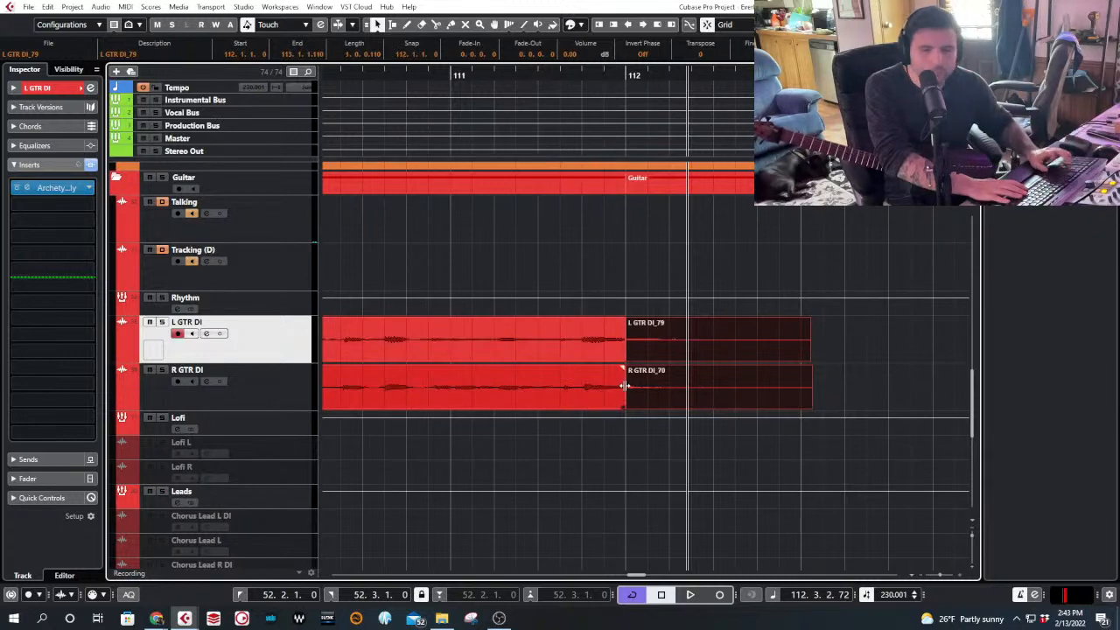
key("Delete")
left_click_drag(730, 335, 497, 321)
scroll(497, 320, "down", 3)
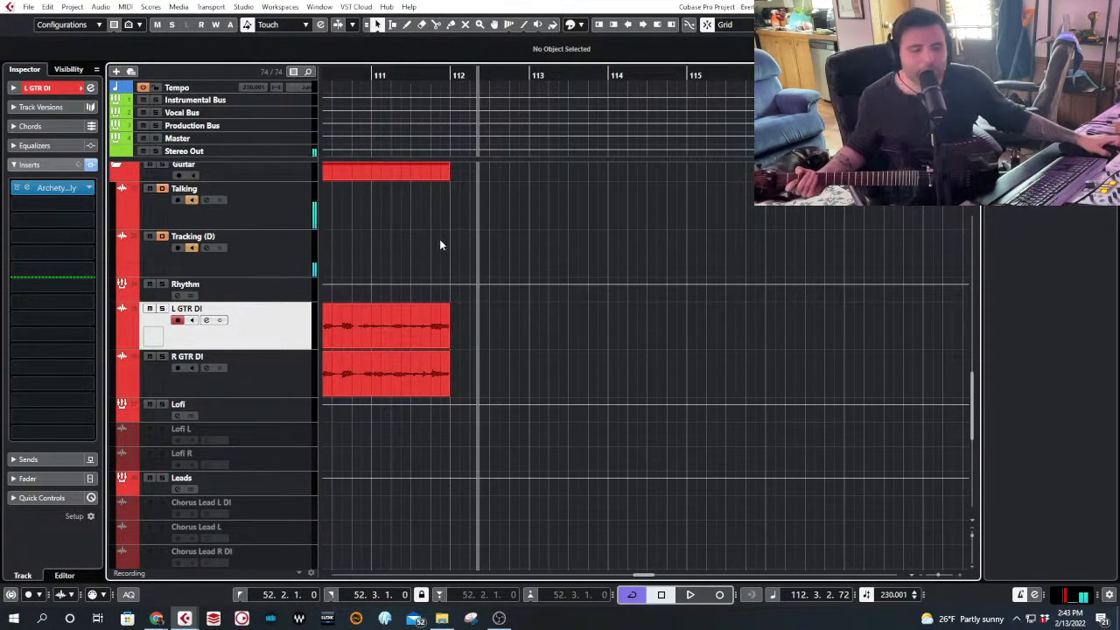
- Play from bar 111 and examine the Bass DI waveform against the end of the guitar clips
left_click(369, 75)
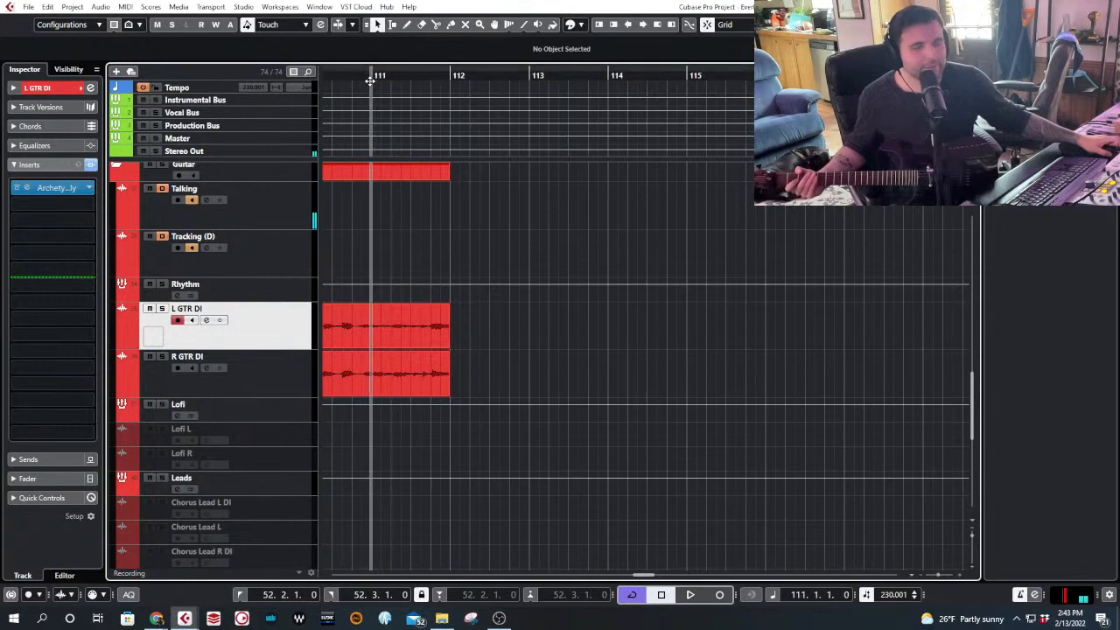
left_click_drag(475, 273, 517, 321)
scroll(522, 307, "up", 1)
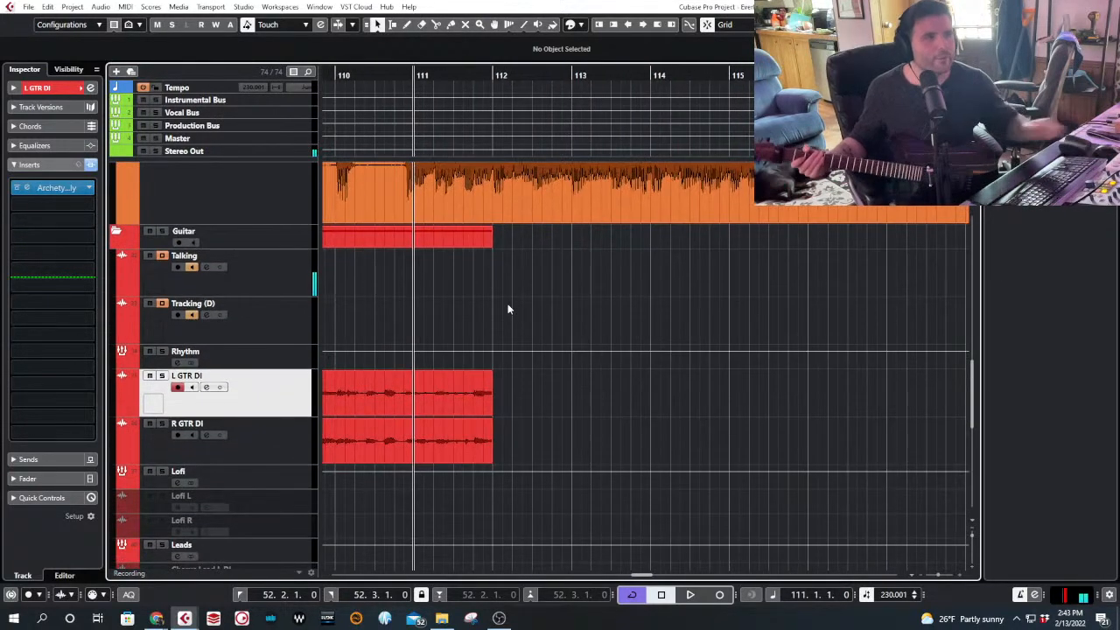
scroll(516, 338, "up", 4)
scroll(516, 339, "up", 6)
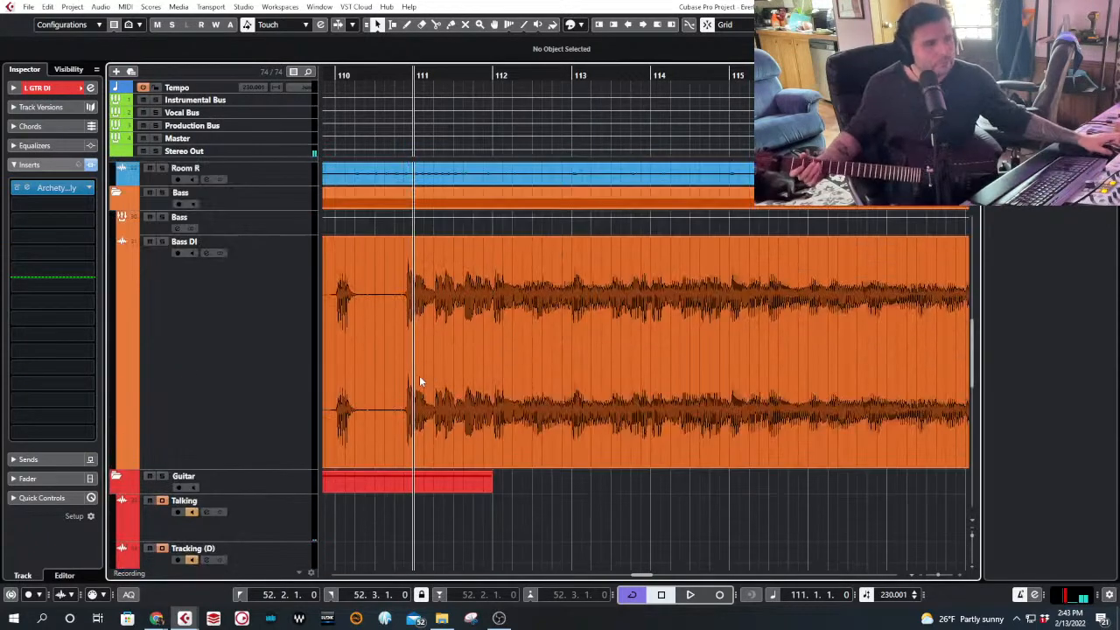
scroll(393, 370, "up", 4)
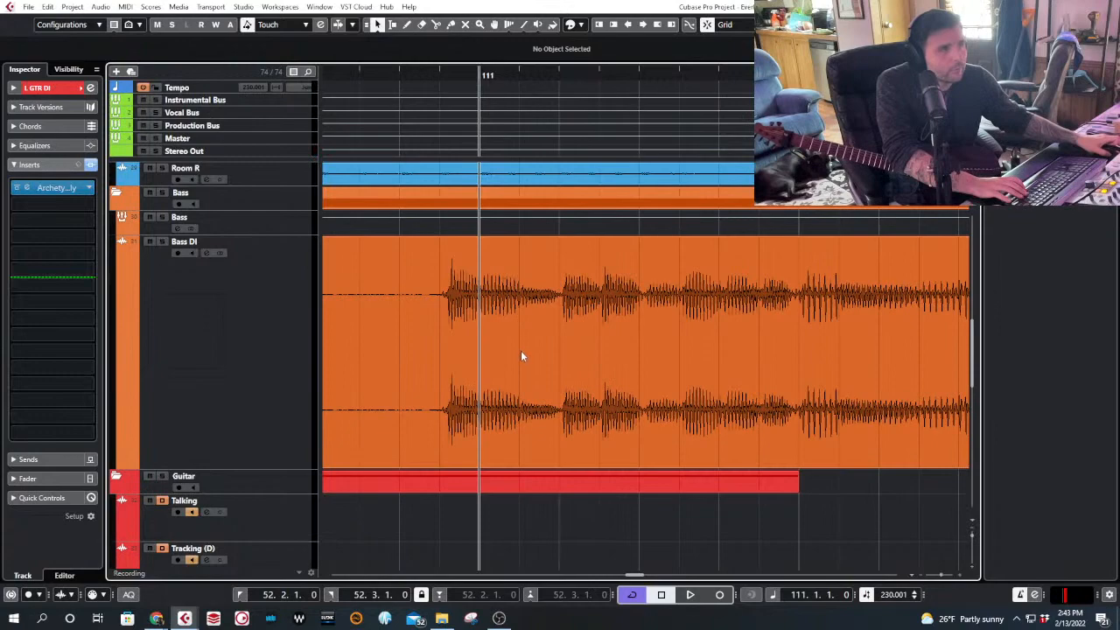
key("space")
scroll(517, 335, "down", 1)
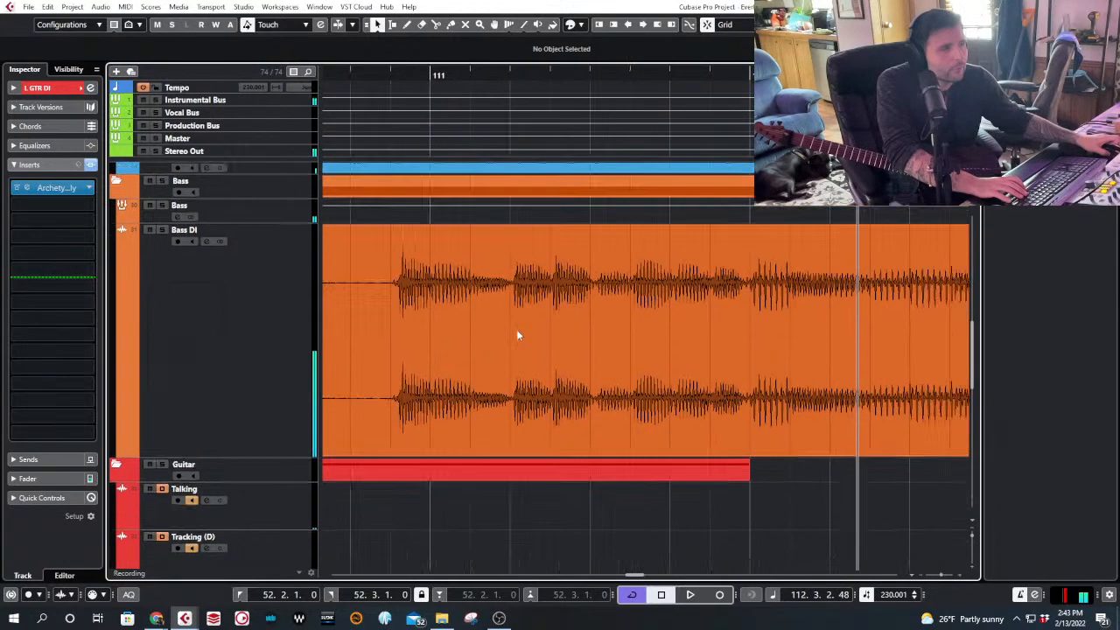
scroll(488, 267, "down", 3)
scroll(480, 280, "down", 3)
scroll(444, 301, "up", 3)
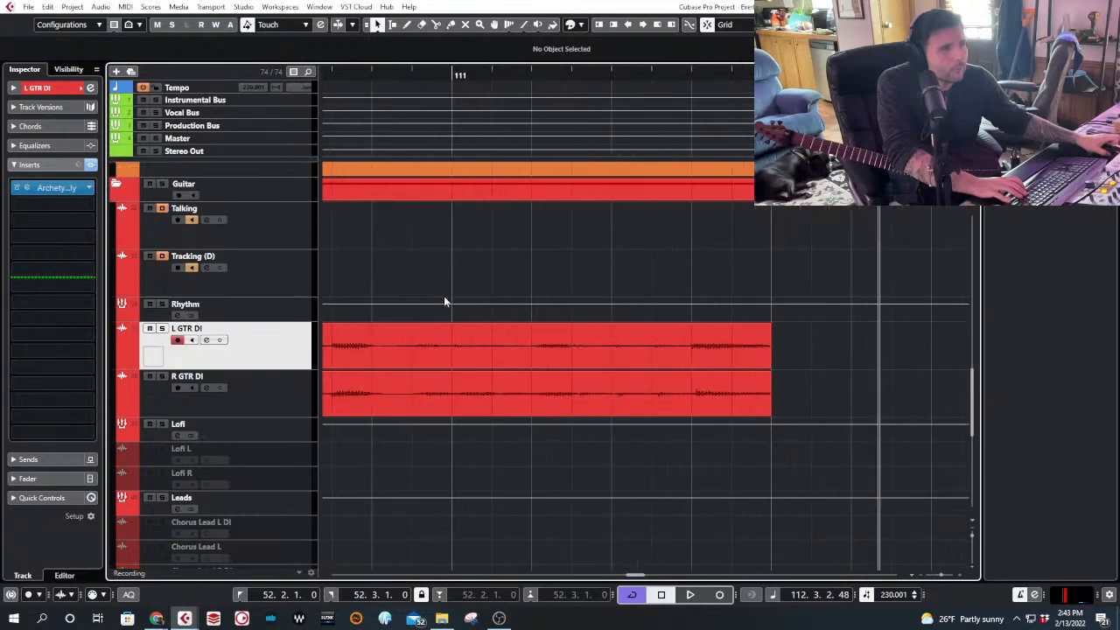
scroll(433, 219, "down", 2)
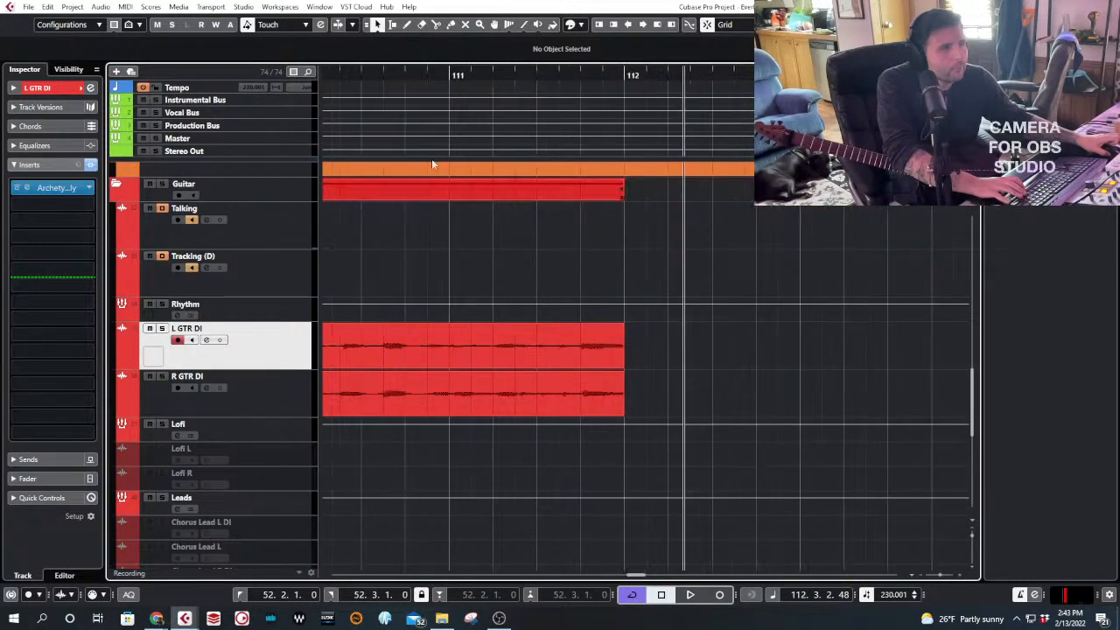
- Record the R GTR DI take from bar 111 and stop just past bar 144
left_click(452, 77)
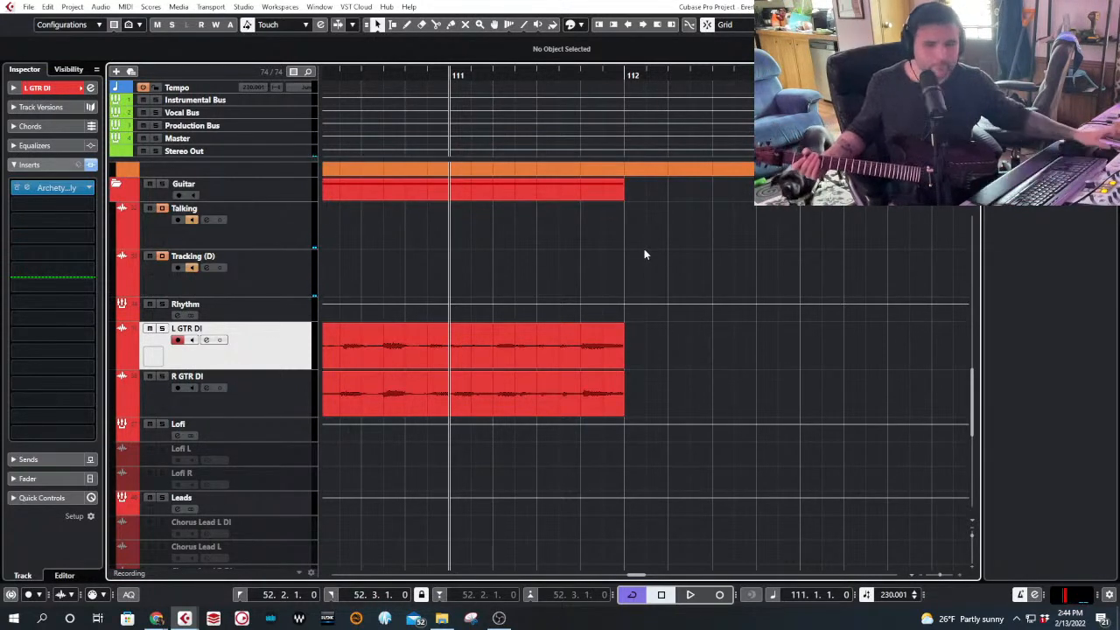
left_click(281, 397)
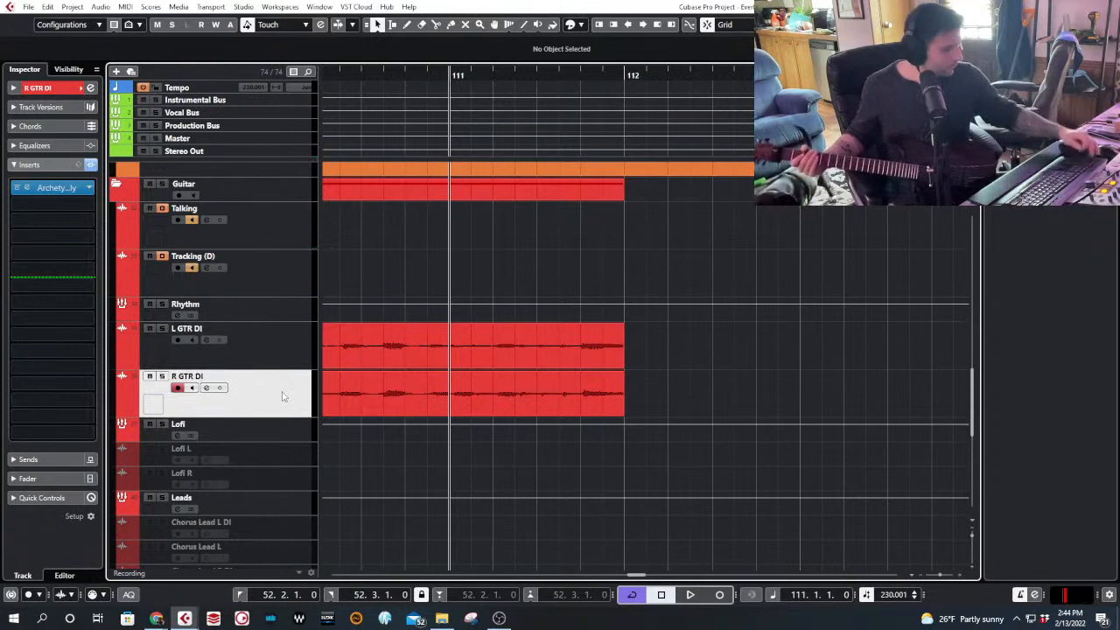
key("KP_Multiply")
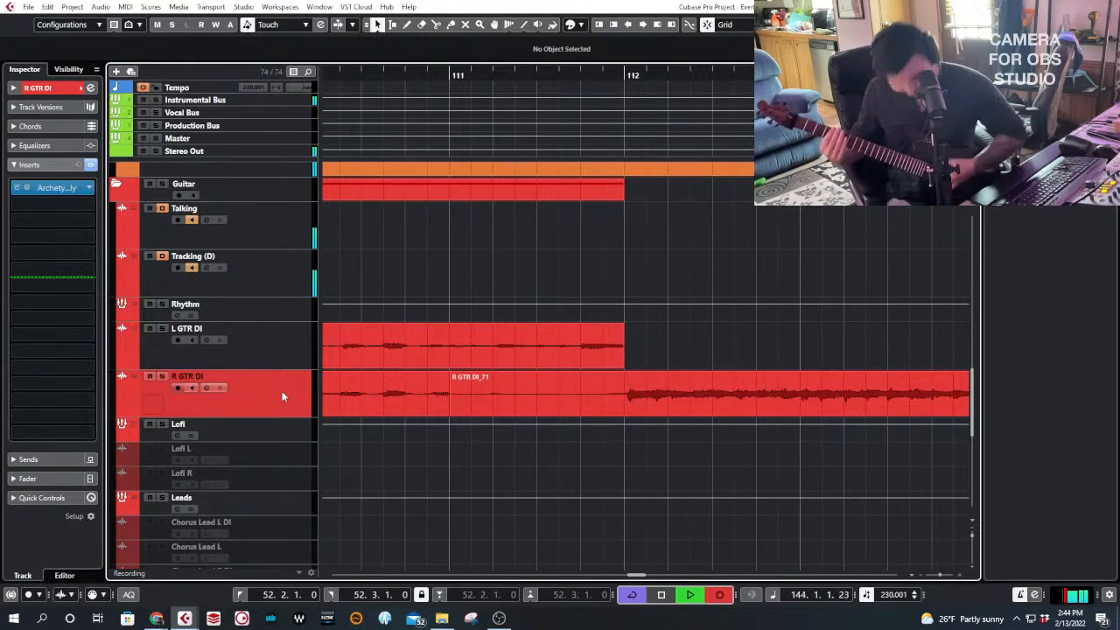
key("space")
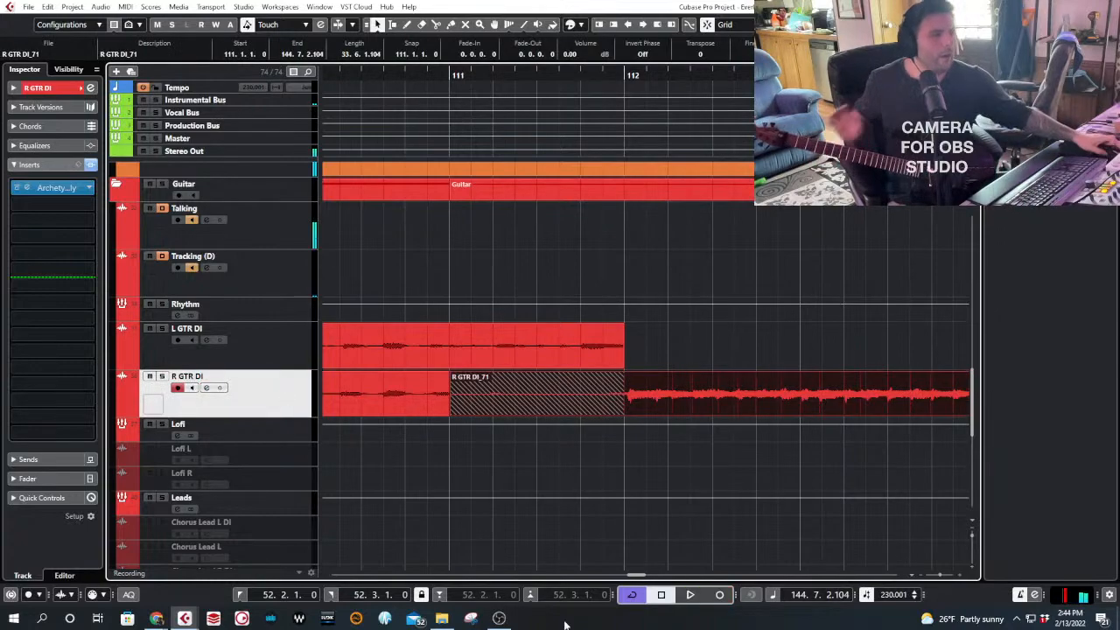
- Trim the start of the new R GTR DI take to bar 112
left_click_drag(451, 414, 625, 424)
key("g")
key("g")
left_click_drag(664, 457, 645, 355)
- Split the R GTR DI take at bar 144 and delete the leftover tail
scroll(780, 404, "down", 4)
left_click_drag(779, 405, 583, 383)
scroll(648, 366, "up", 4)
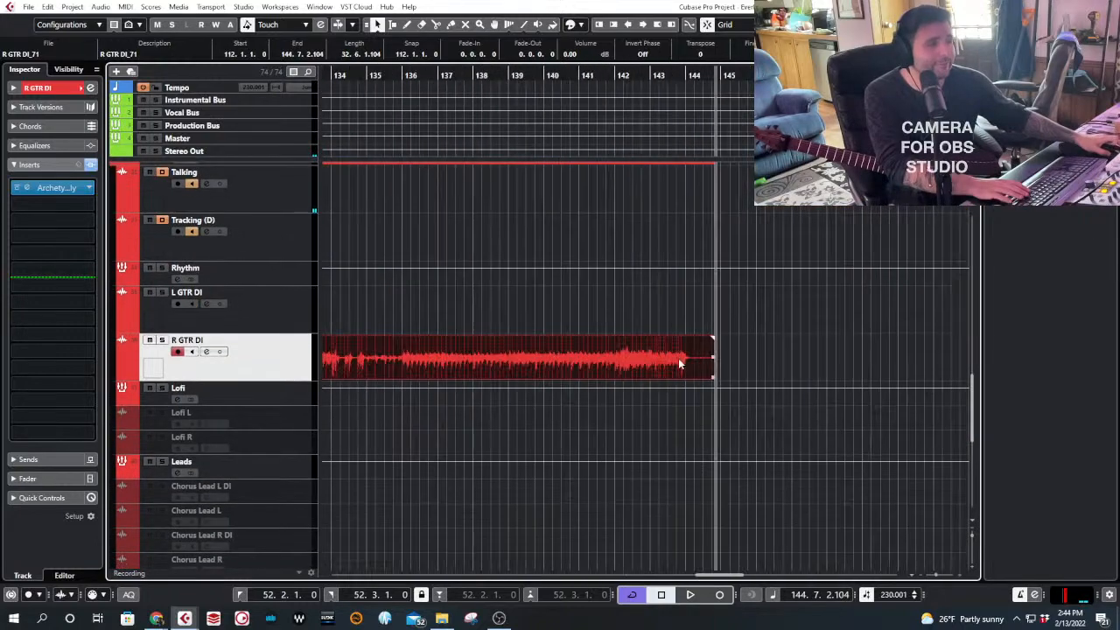
scroll(685, 363, "up", 3)
left_click(692, 366, "alt")
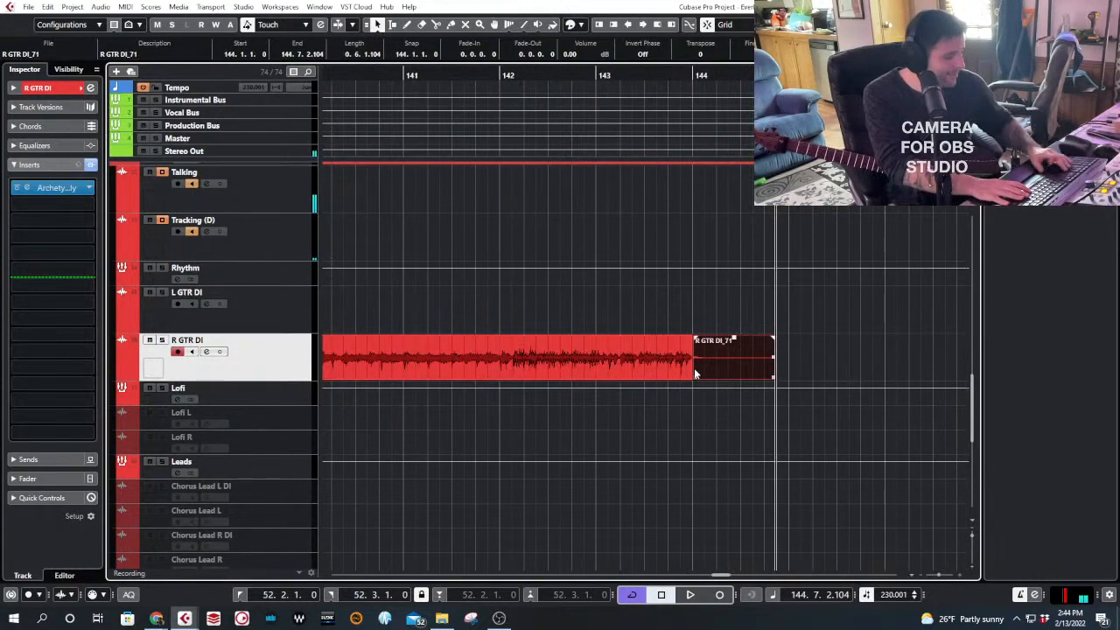
key("Delete")
- Place the playhead at bar 111 and select the L GTR DI track for recording
scroll(689, 371, "down", 3)
left_click_drag(688, 371, 818, 384)
scroll(876, 302, "down", 3)
left_click_drag(876, 302, 856, 279)
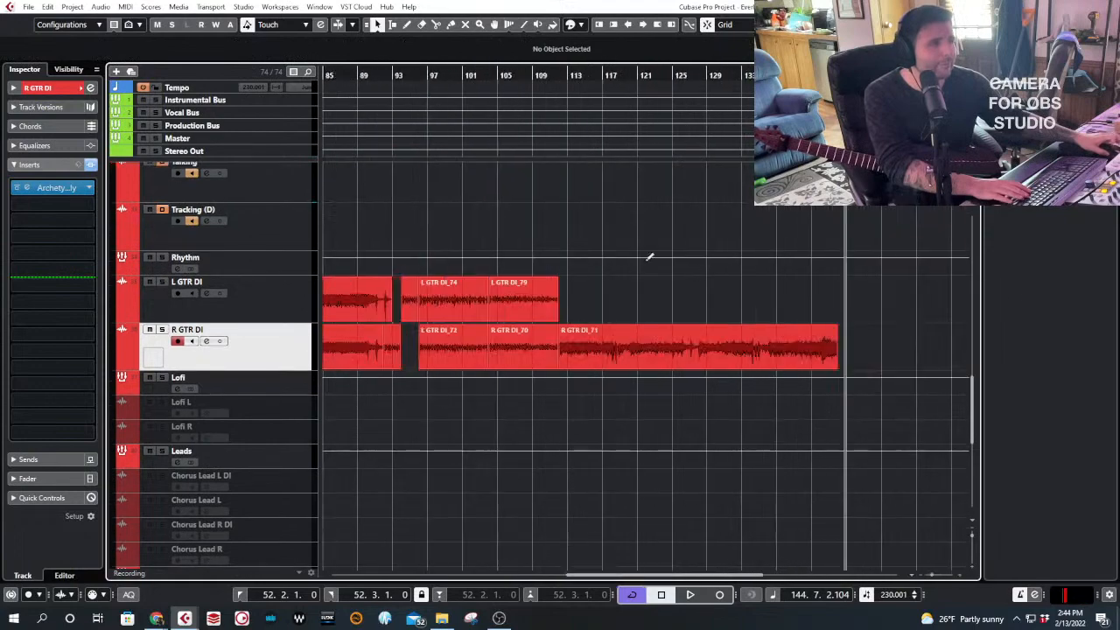
scroll(521, 312, "up", 3)
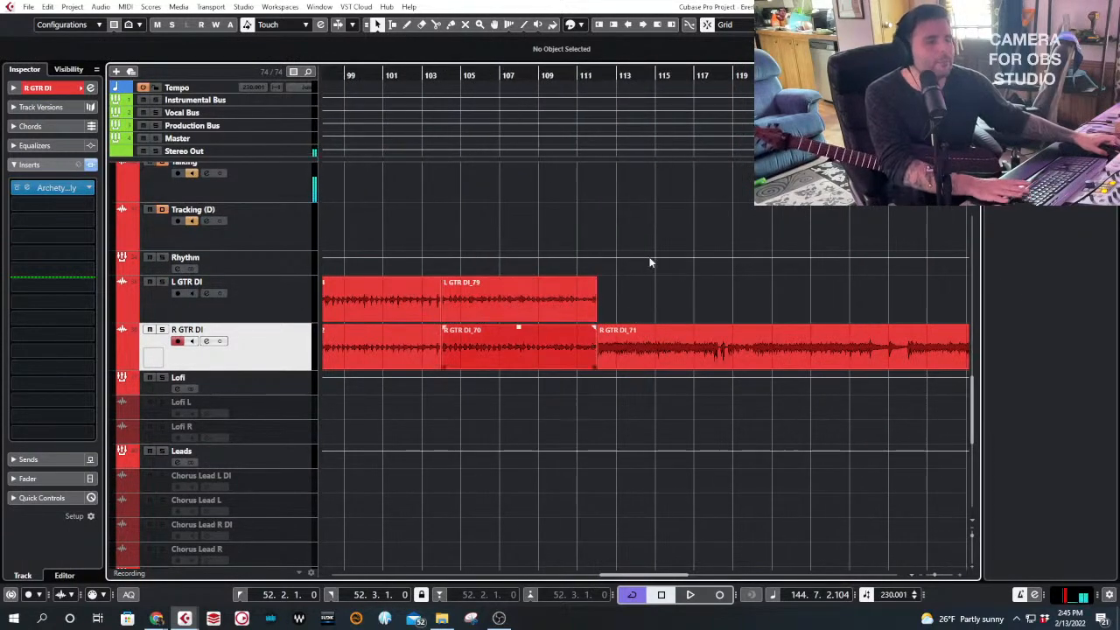
scroll(650, 262, "up", 4)
left_click_drag(566, 221, 738, 200)
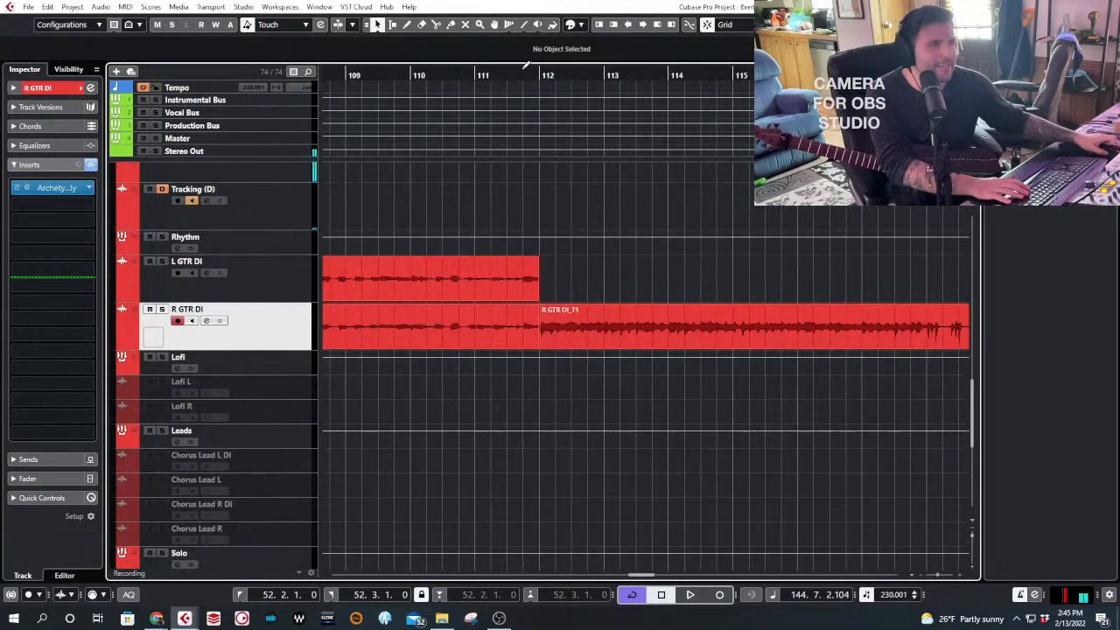
left_click(473, 76)
left_click(256, 285)
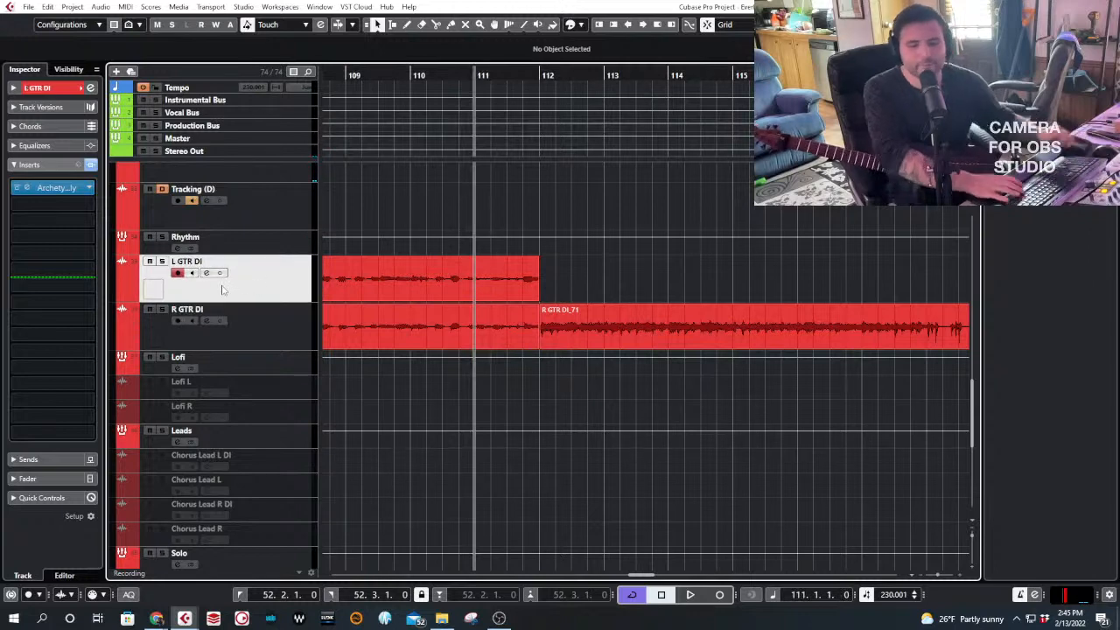
key("KP_Multiply")
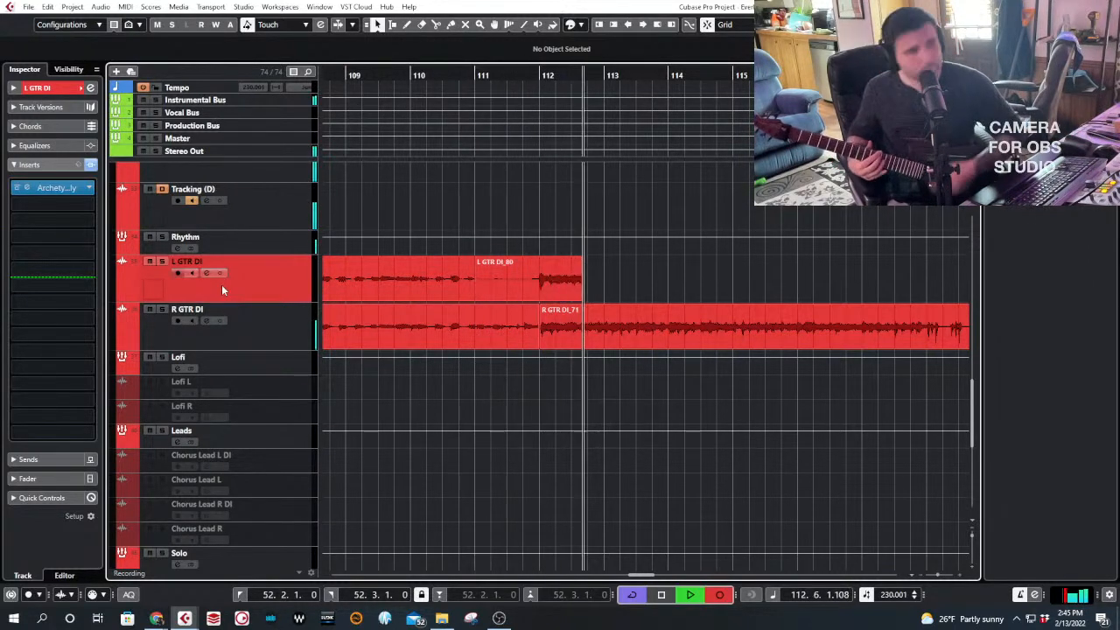
key("KP_0")
key("Delete")
- Record the L GTR DI take from bar 111 and stop just past bar 144
key("KP_0")
key("KP_Multiply")
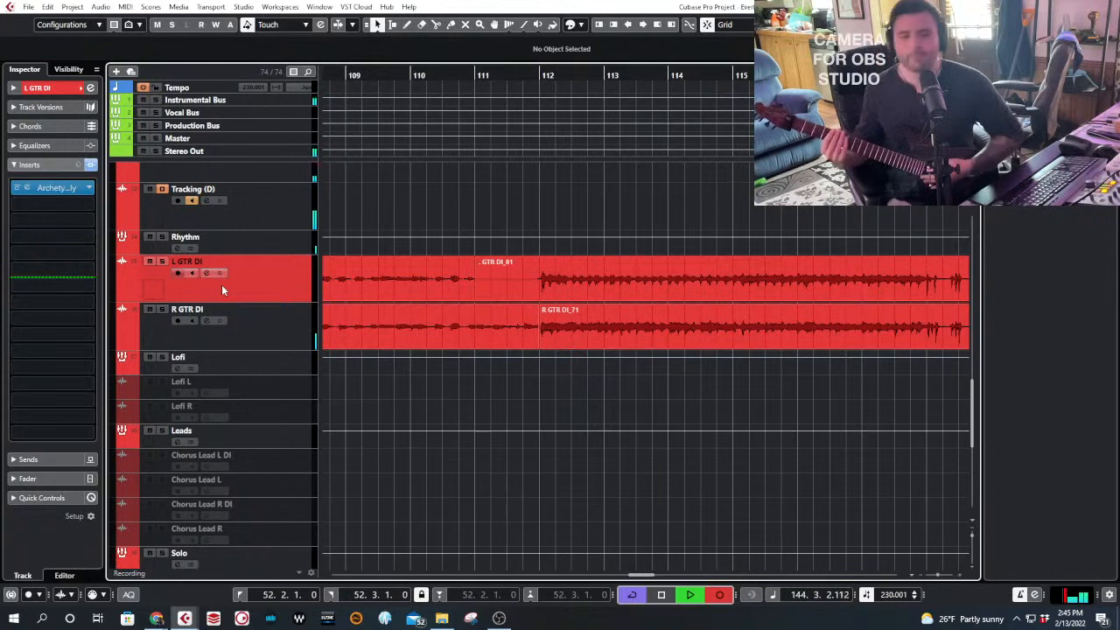
key("space")
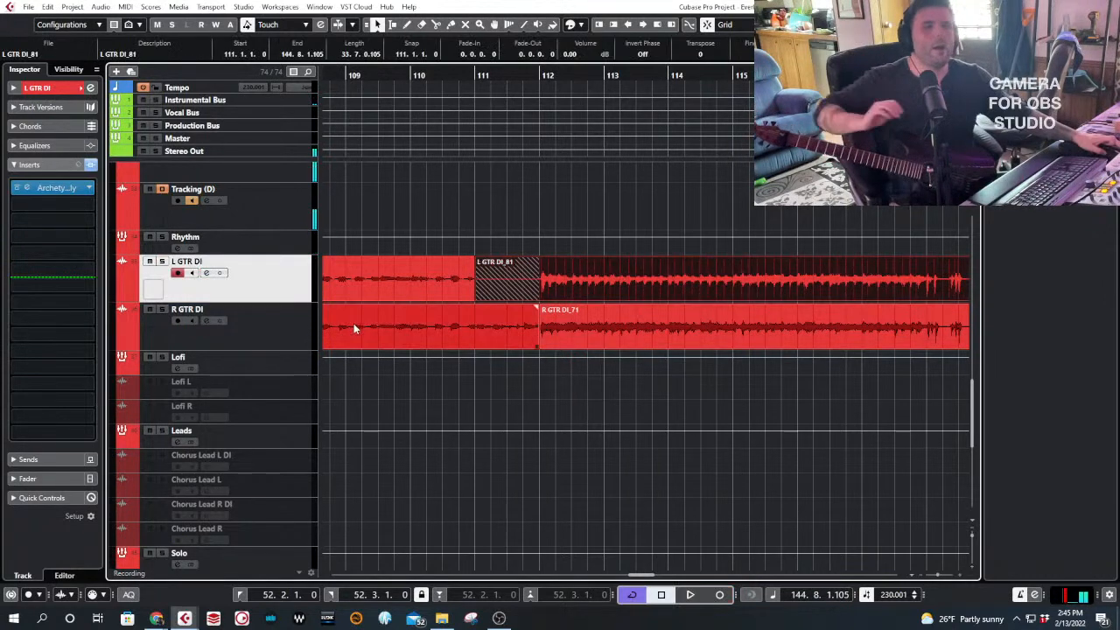
- Trim the new L GTR DI take to start at bar 112 and delete its tail after bar 144
left_click_drag(477, 297, 539, 298)
key("g")
scroll(714, 418, "right", 8)
scroll(245, 368, "down", 1)
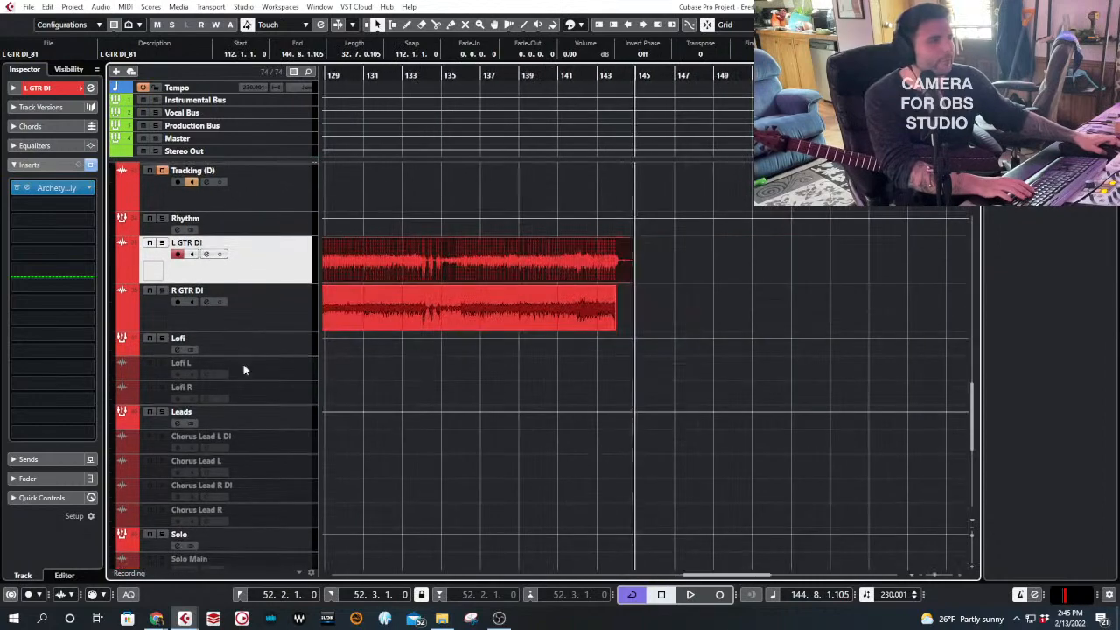
scroll(470, 265, "up", 4)
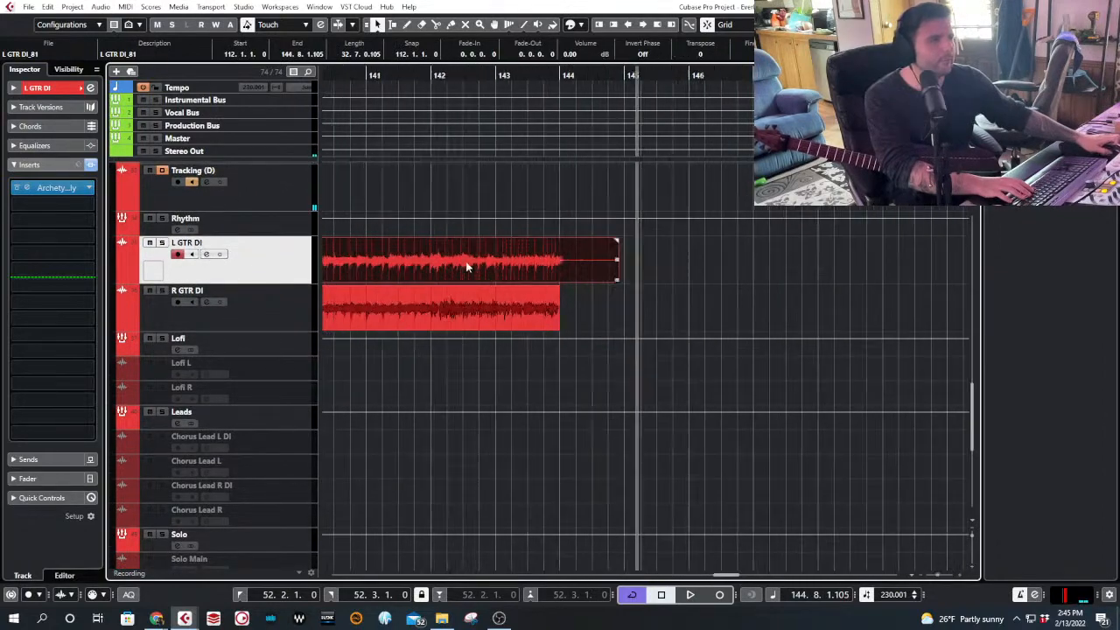
left_click(607, 269, "alt")
key("Delete")
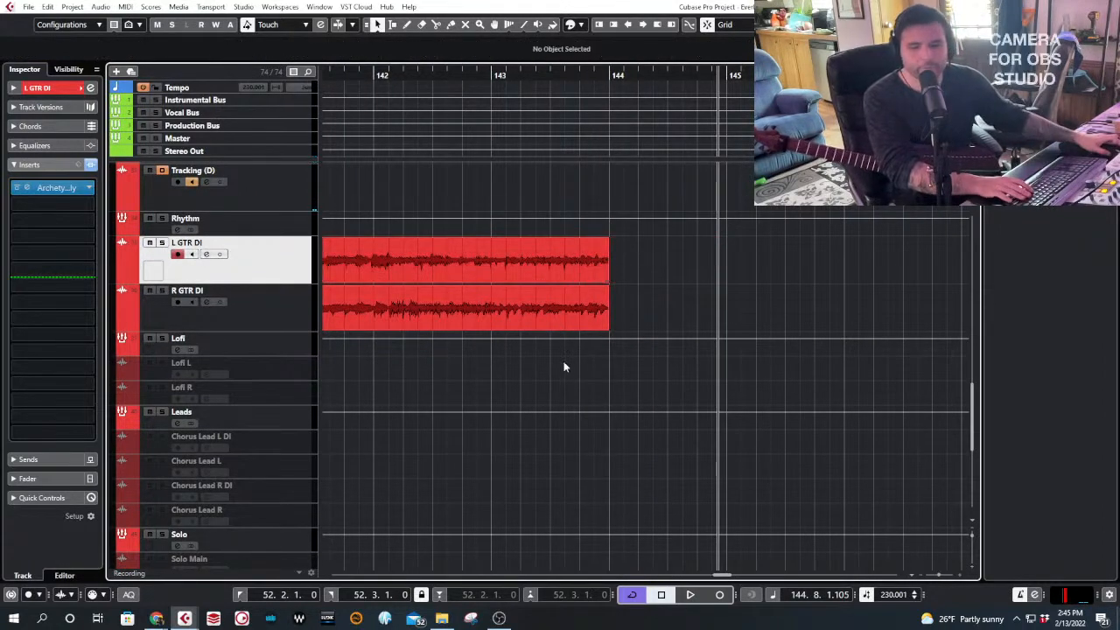
- Play back the end of the guitar takes from bar 143 into the following section
scroll(569, 350, "down", 3)
left_click(535, 77)
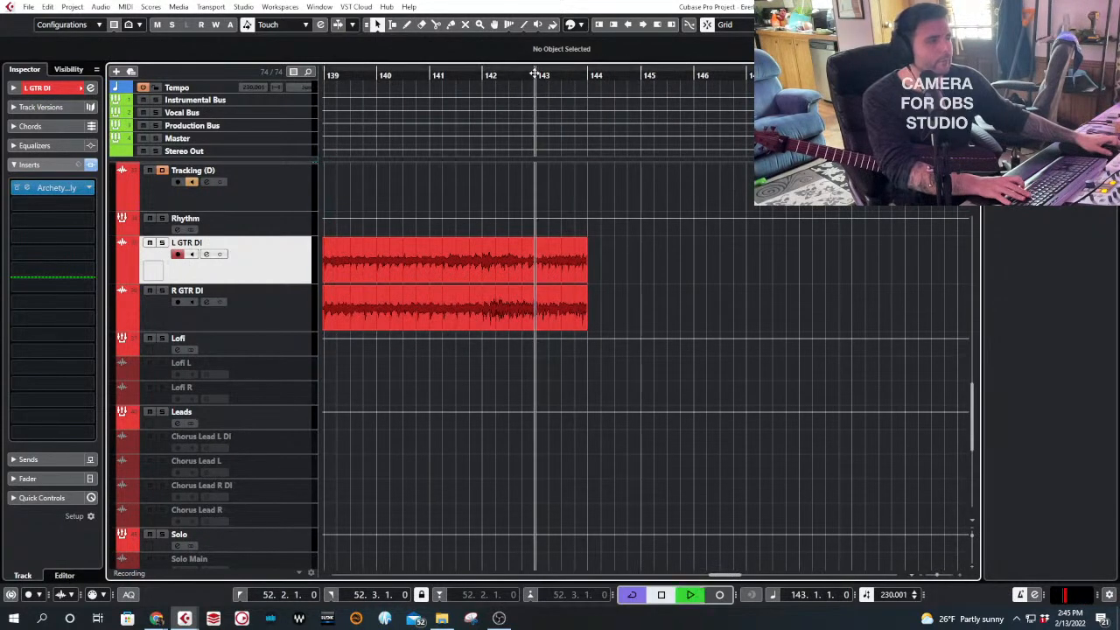
key("space")
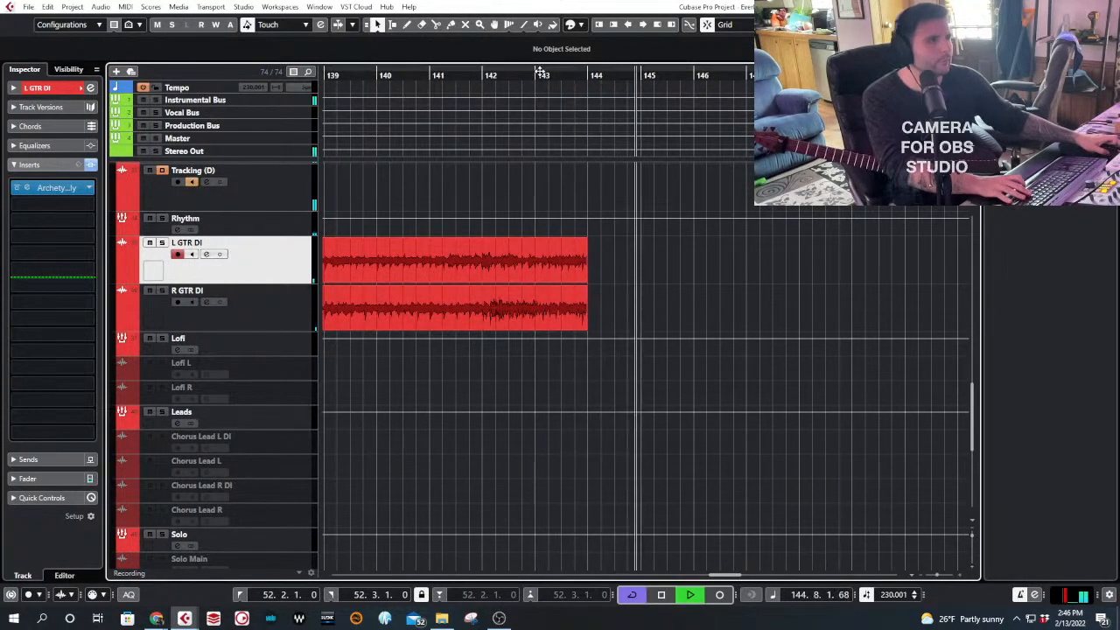
key("space")
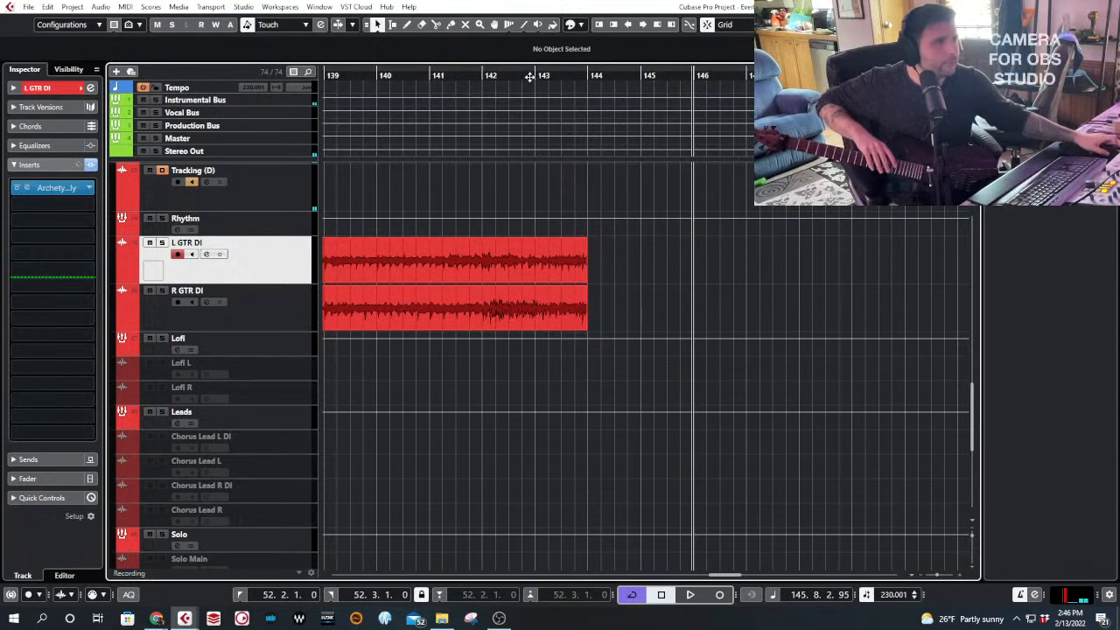
- Try recording an L GTR DI take from bar 143 to about bar 150 and delete it
left_click(536, 77)
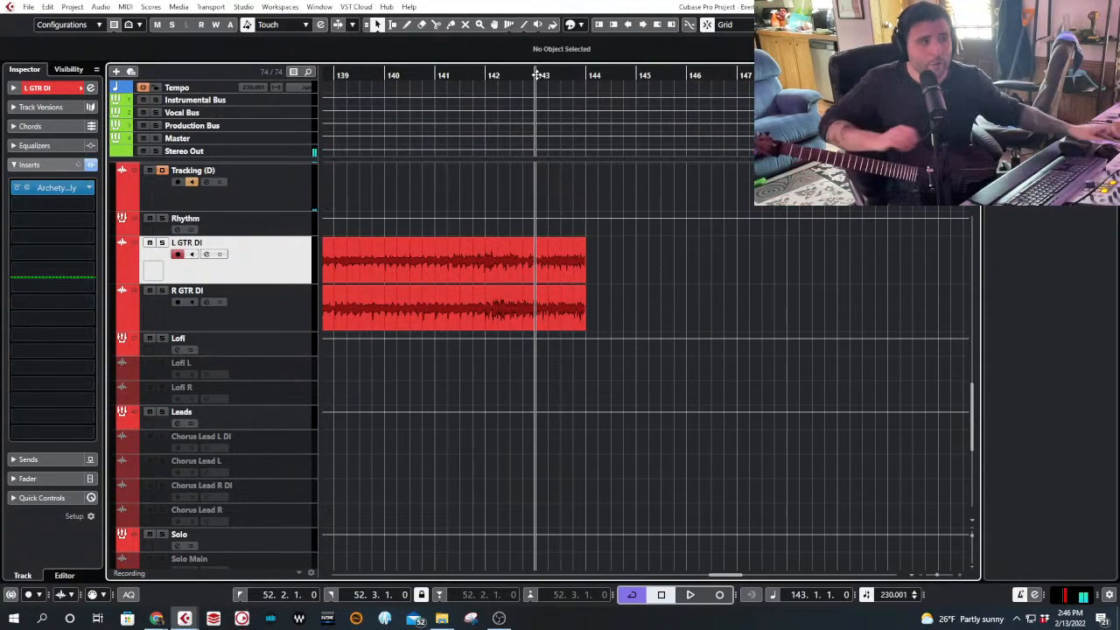
scroll(624, 296, "up", 1)
scroll(624, 296, "right", 1)
scroll(624, 296, "right", 2)
scroll(662, 303, "up", 1)
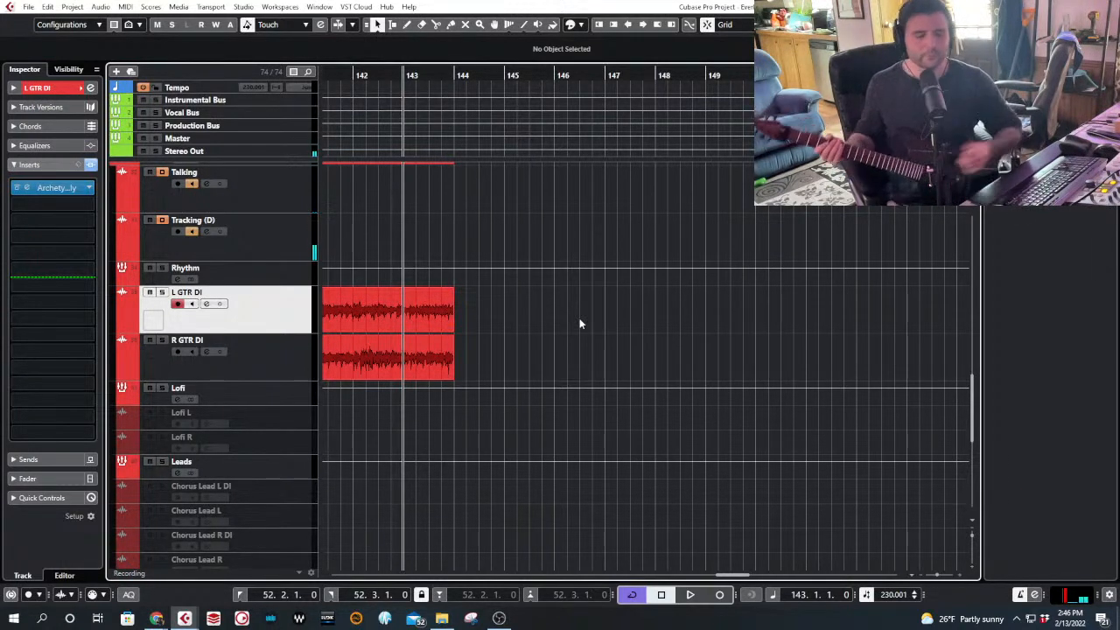
key("KP_Multiply")
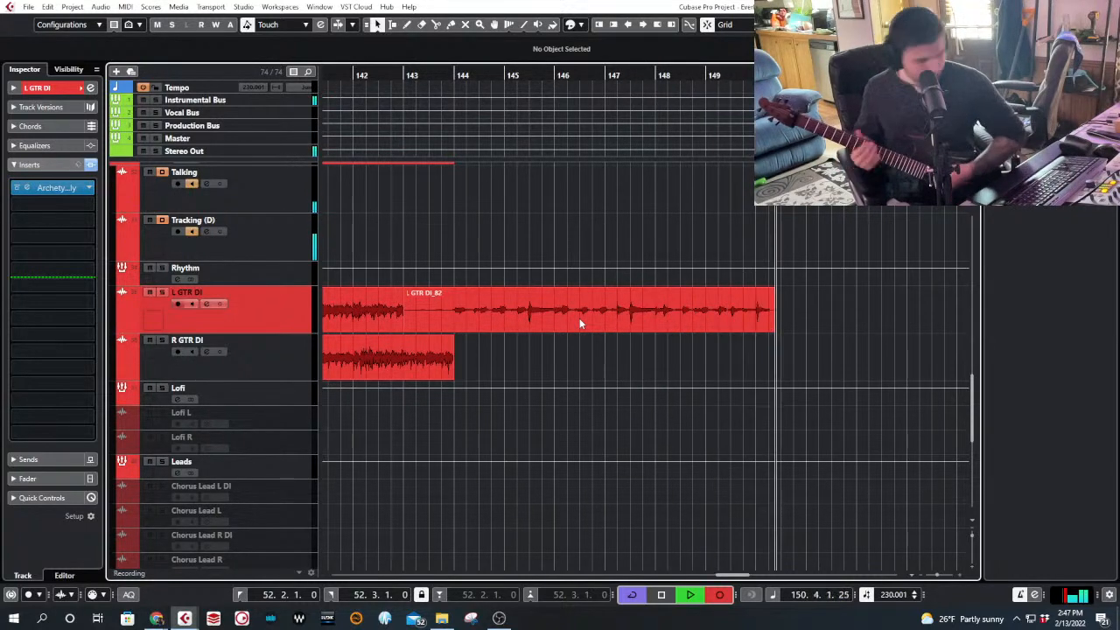
key("space")
key("Delete")
- Record another L GTR DI attempt from bar 143 to bar 152 and discard the take
key("KP_Multiply")
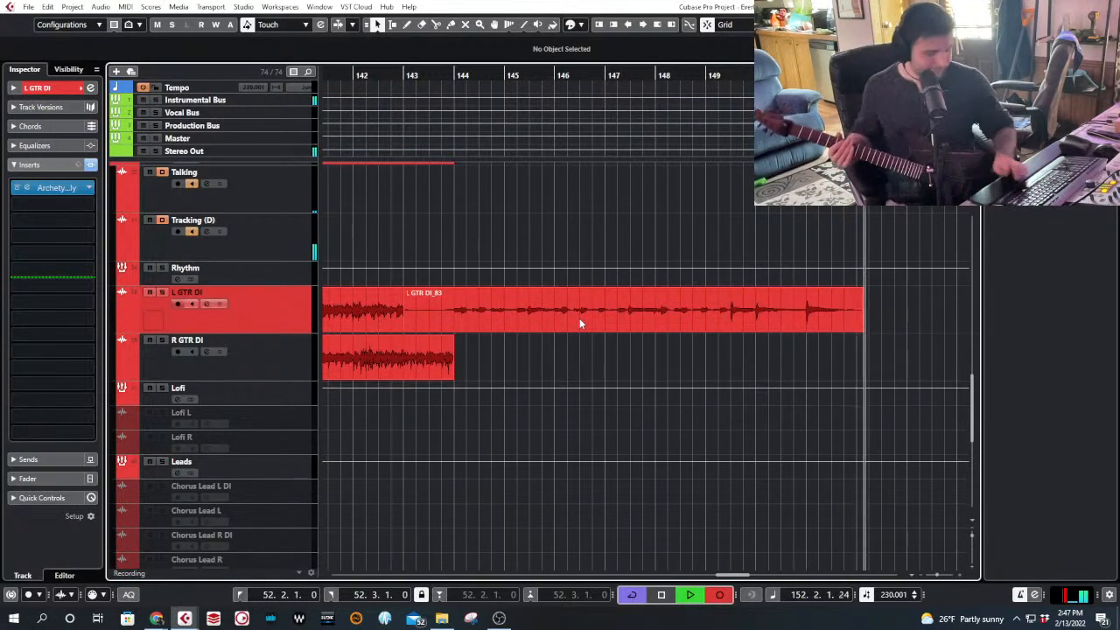
key("space")
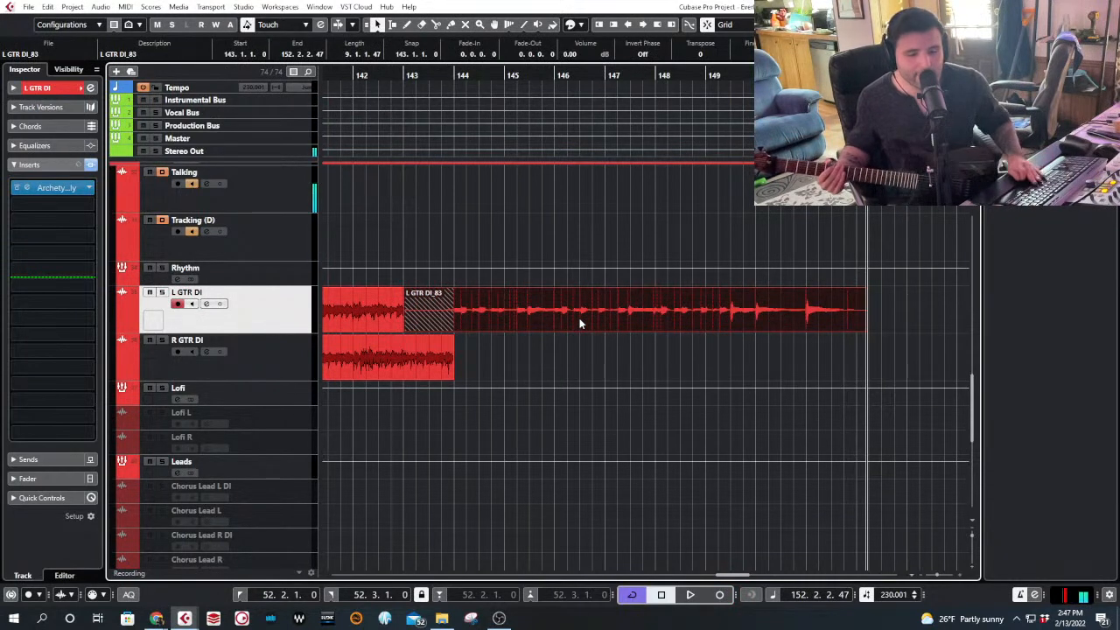
key("space")
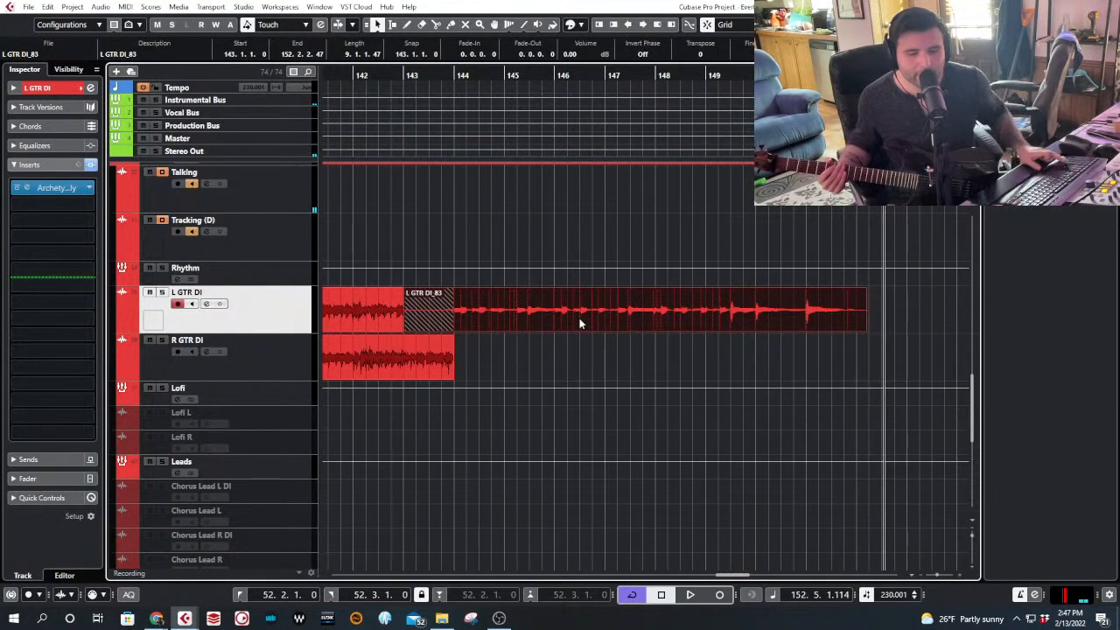
key("KP_0")
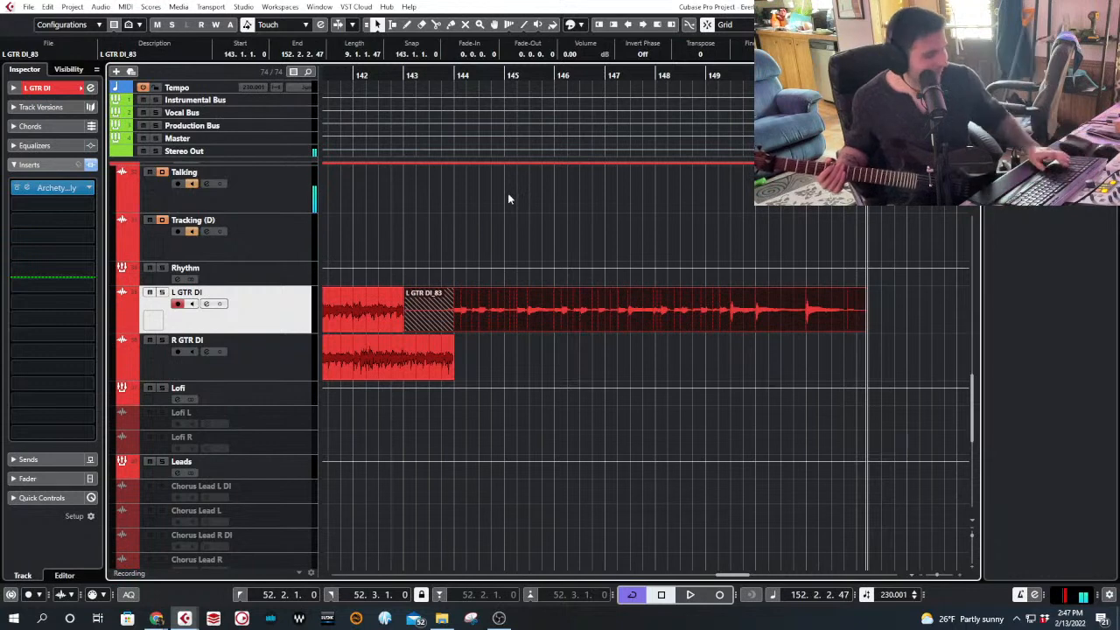
key("Delete")
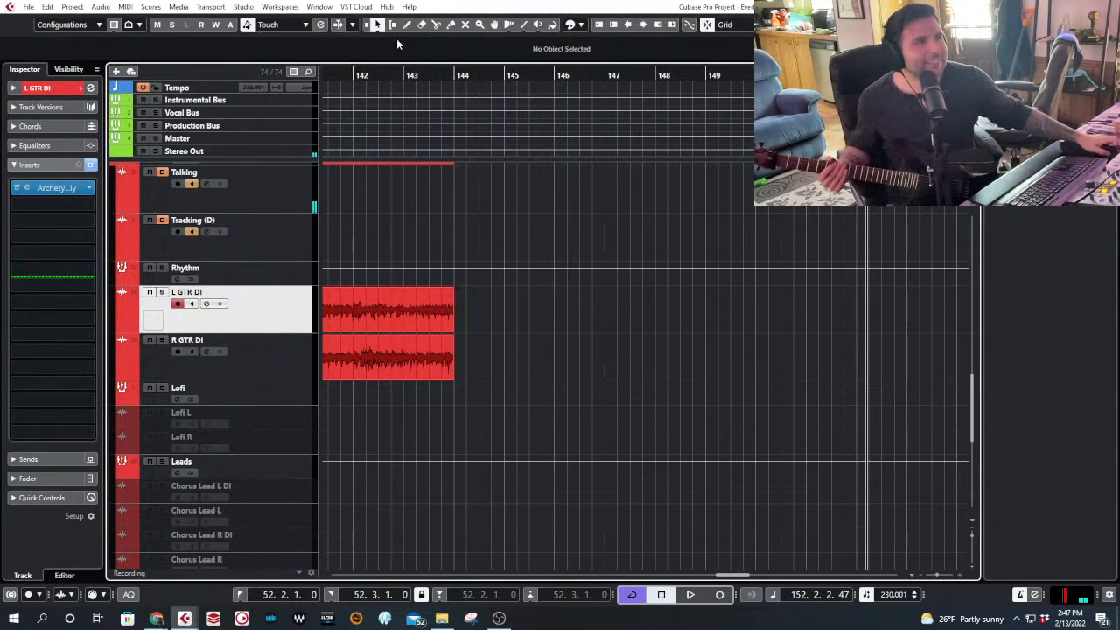
- Record the L GTR DI take from bar 143 and stop just past bar 169
left_click(404, 74)
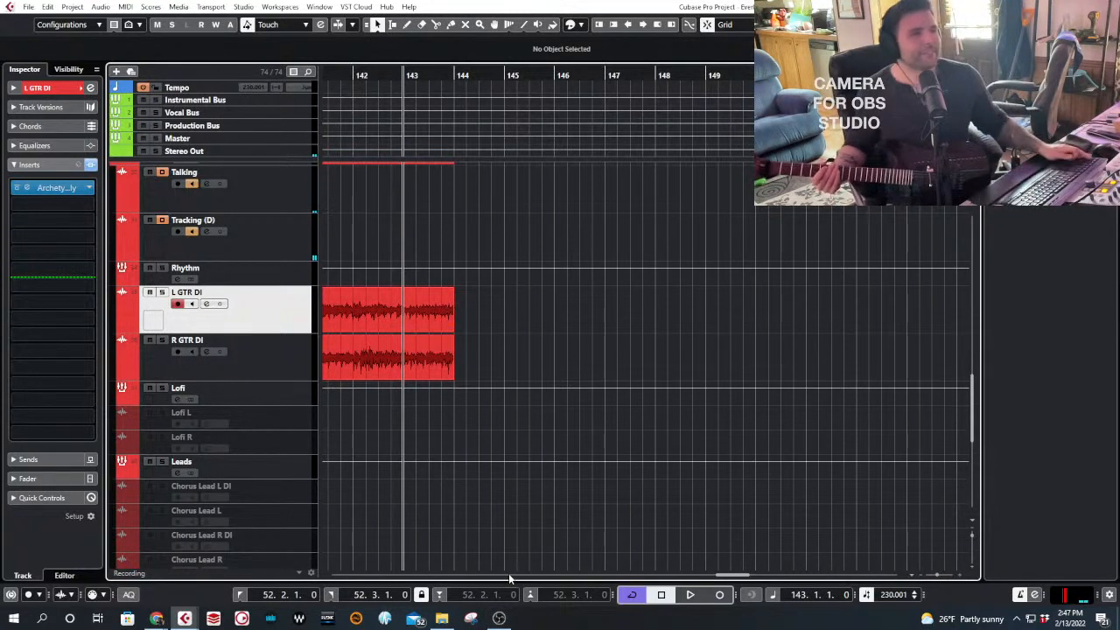
key("KP_Multiply")
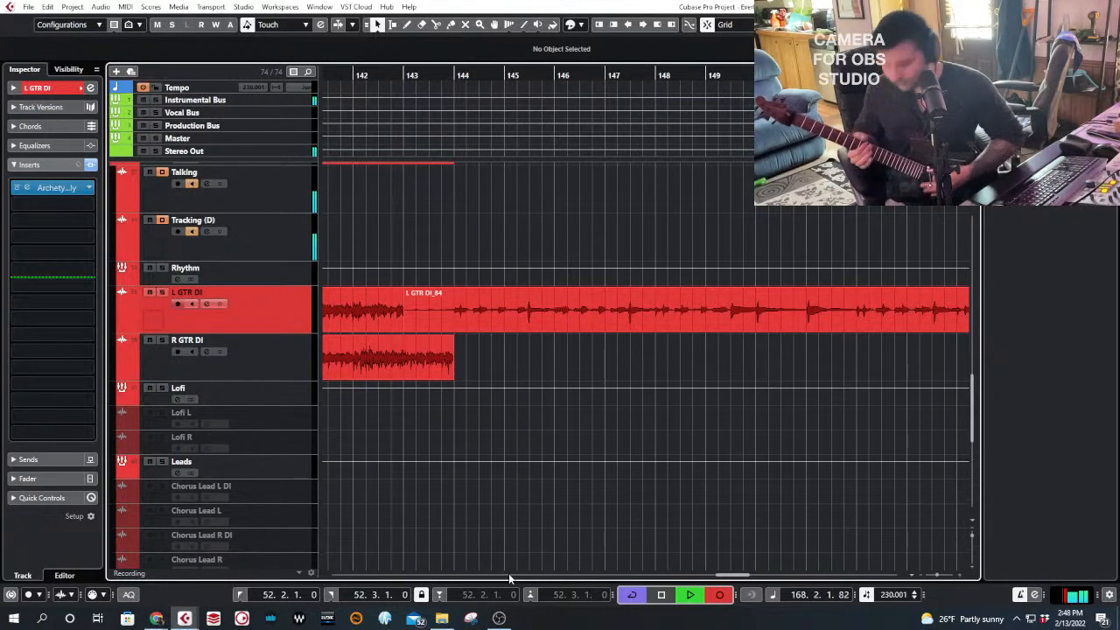
key("space")
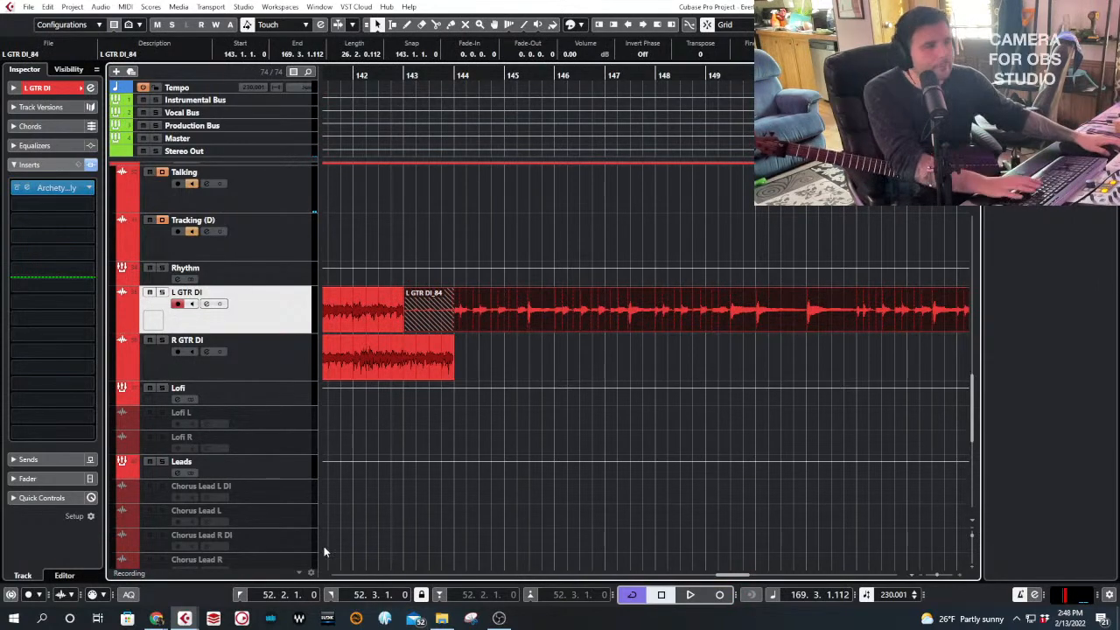
- Trim the new L GTR DI take to start at bar 144 and end at 168.3.1
left_click_drag(408, 329, 461, 331)
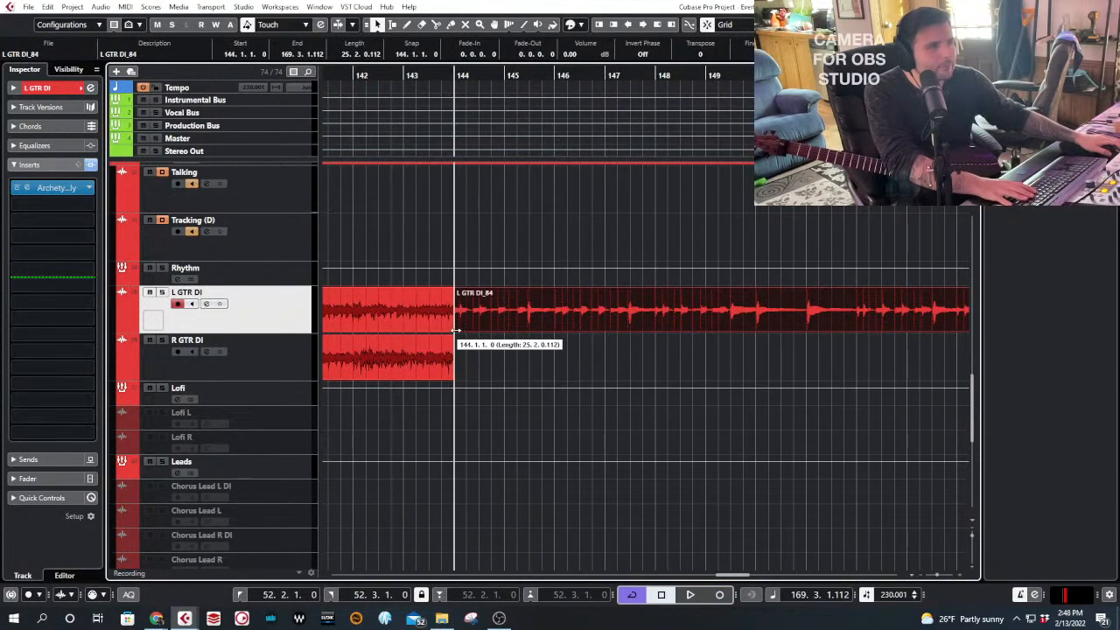
scroll(450, 340, "right", 3)
scroll(778, 335, "down", 3)
scroll(682, 311, "right", 4)
scroll(577, 293, "down", 2)
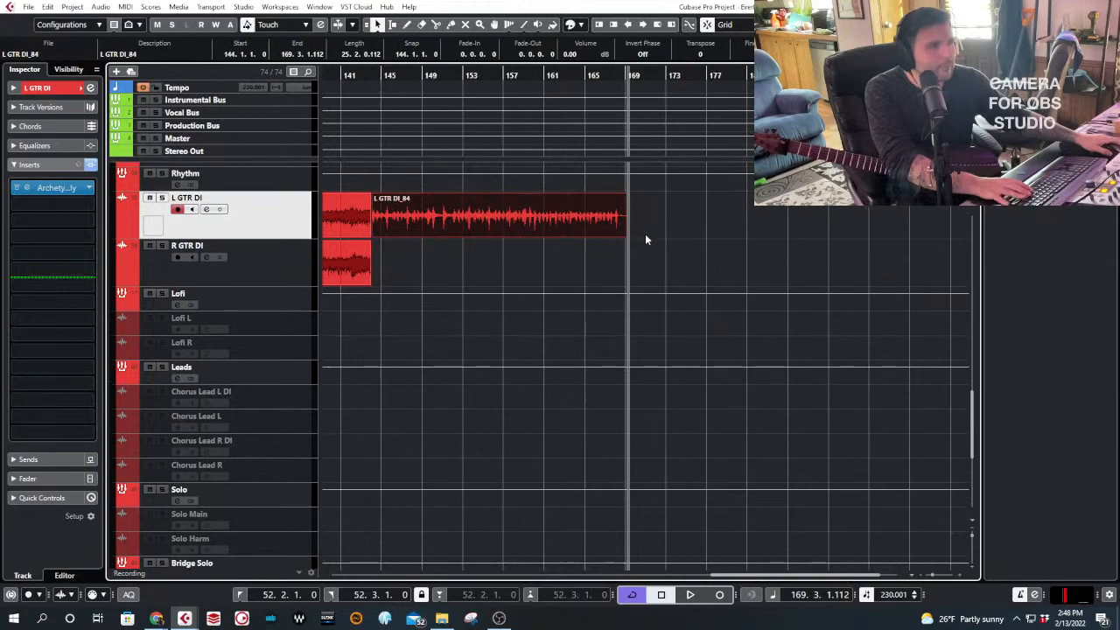
mouse_move(626, 233)
left_mouse_down()
mouse_move(622, 242)
mouse_move(638, 237)
mouse_move(613, 237)
left_mouse_up()
scroll(617, 236, "up", 4)
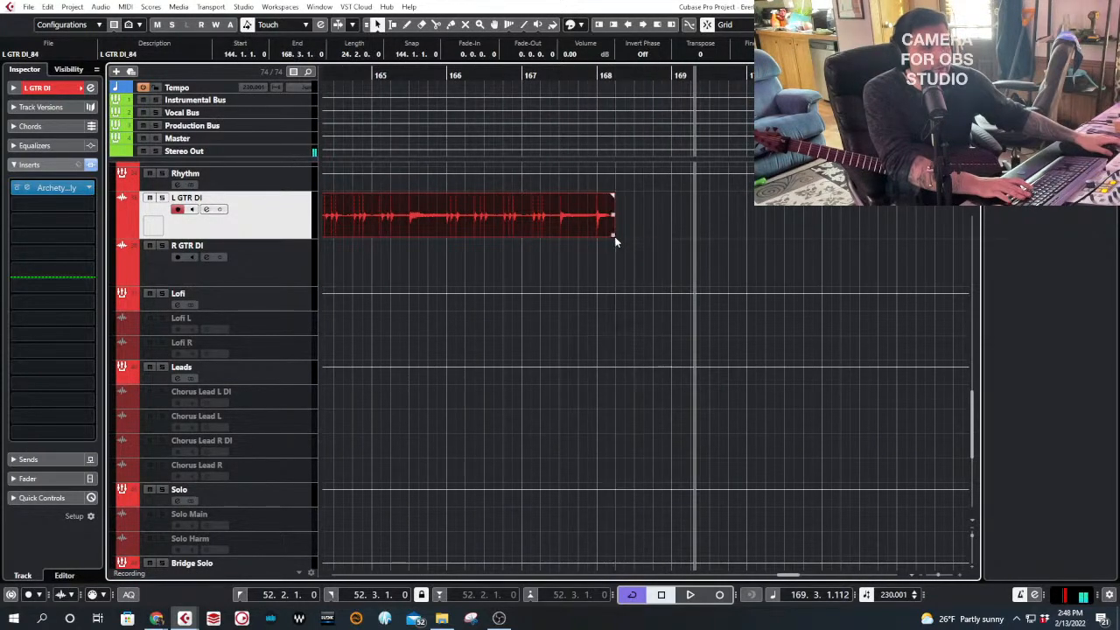
- Place the playhead at bar 143 and move the trimmed take at bar 144 down to the R GTR DI track
scroll(738, 255, "down", 3)
scroll(739, 260, "down", 3)
scroll(614, 283, "down", 1)
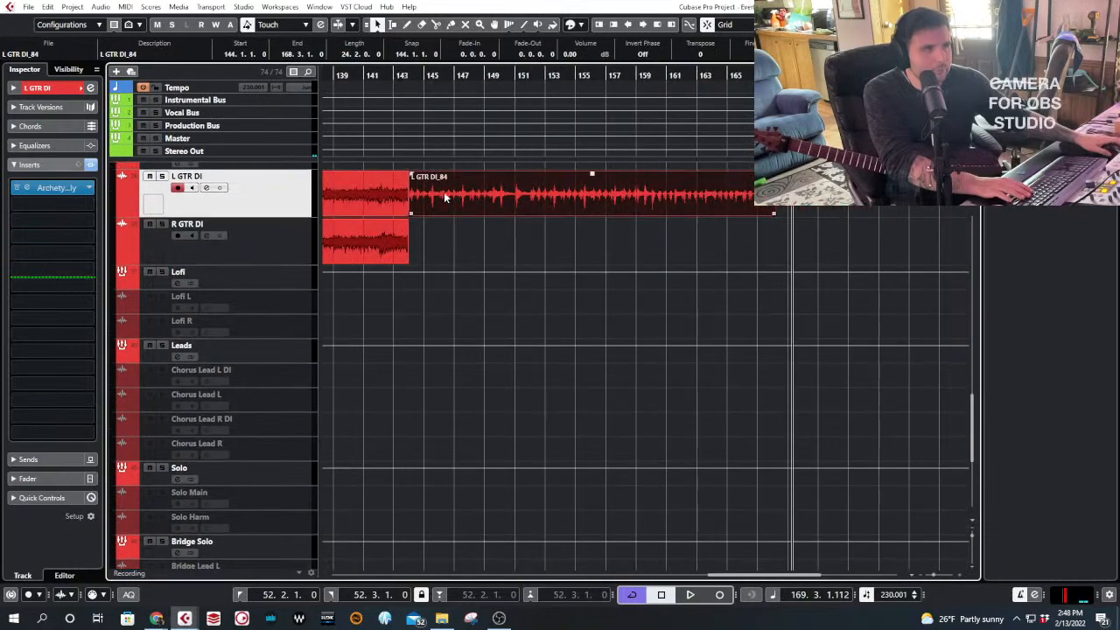
left_click_drag(378, 70, 396, 75)
left_click(406, 74)
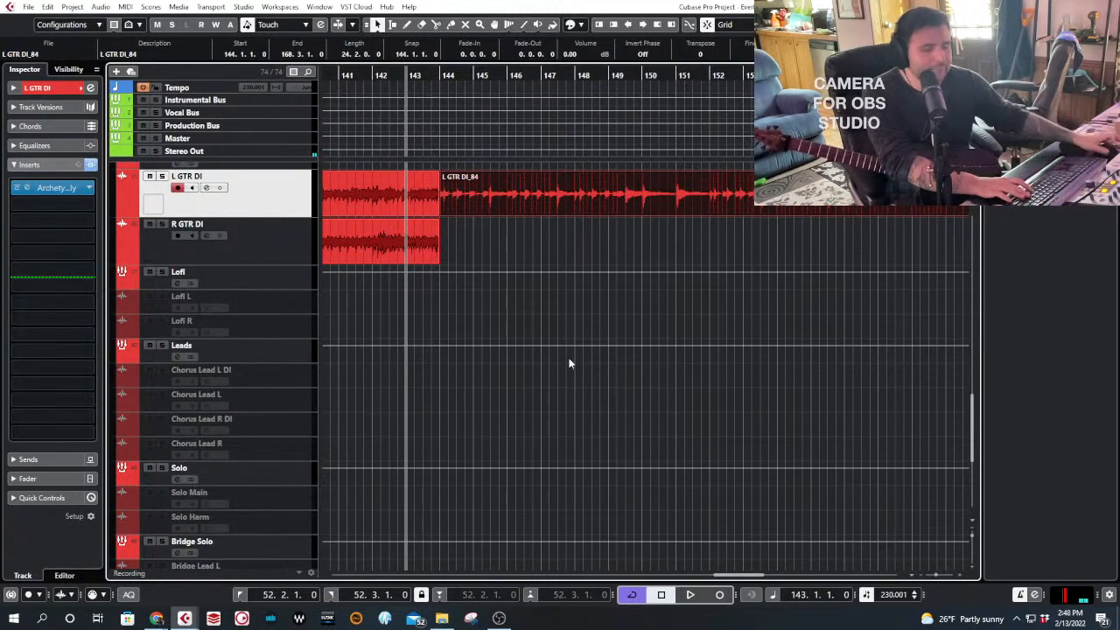
scroll(481, 320, "up", 1)
scroll(435, 329, "right", 1)
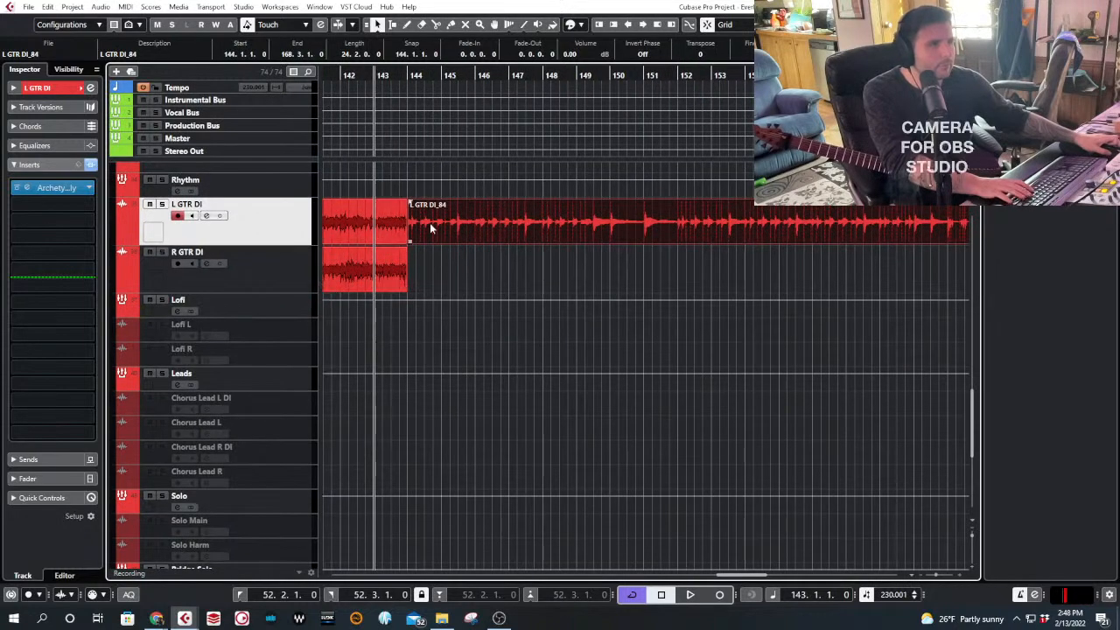
left_click_drag(429, 222, 435, 257)
- Select the L GTR DI track and record its double from bar 143 to bar 169
left_click(285, 228)
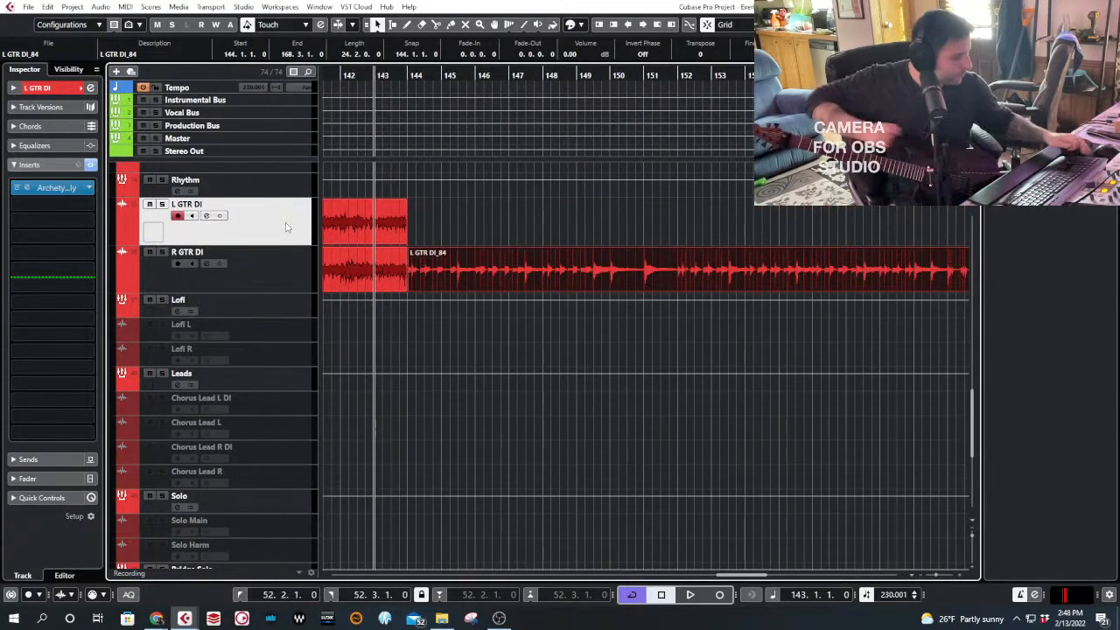
key("KP_Multiply")
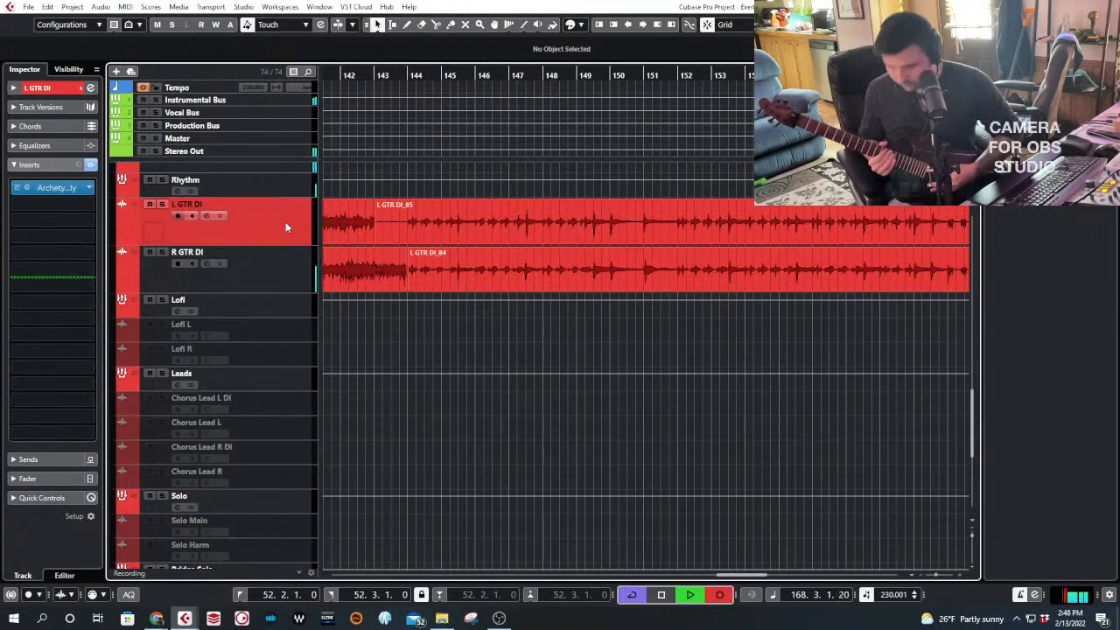
key("space")
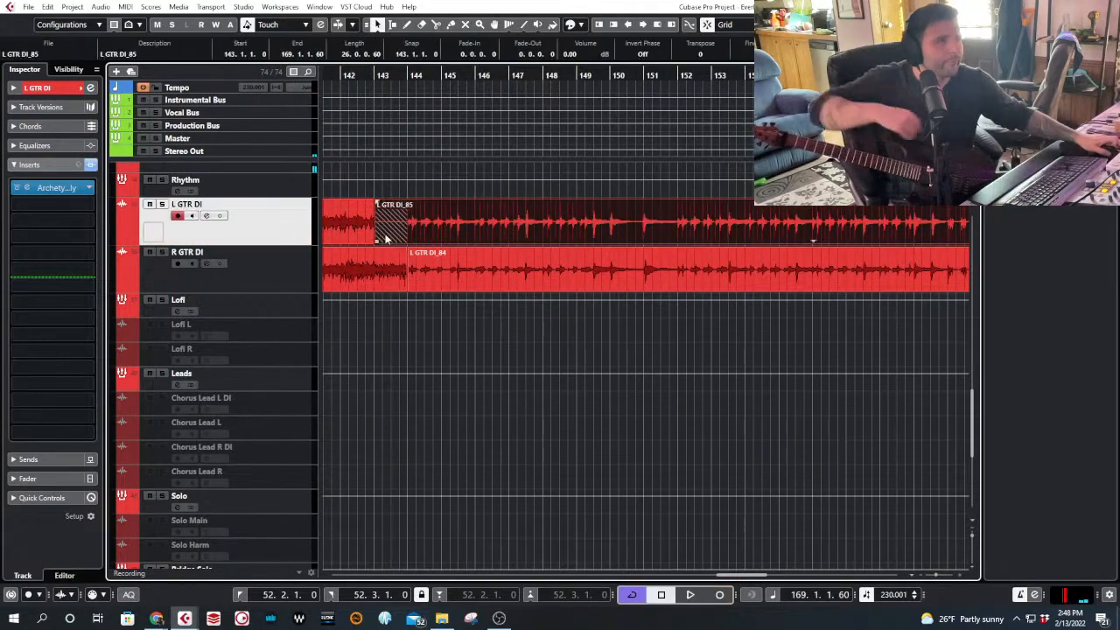
- Trim the new L GTR DI take to start at bar 144 and delete everything after bar 160
left_click_drag(377, 238, 408, 238)
scroll(730, 260, "right", 5)
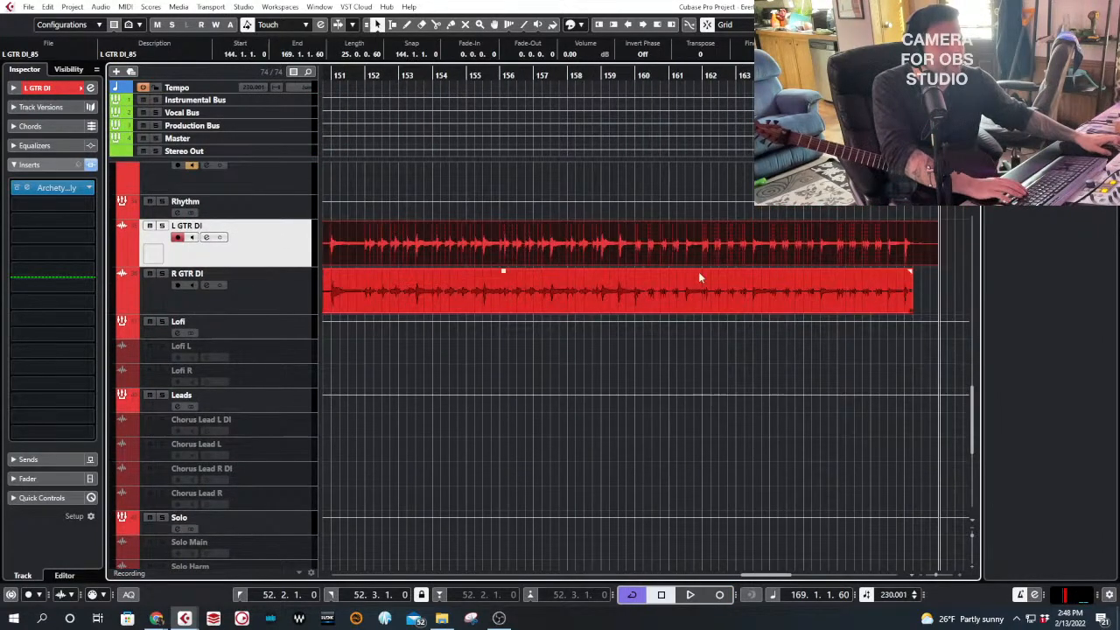
left_click(638, 252, "alt")
key("Delete")
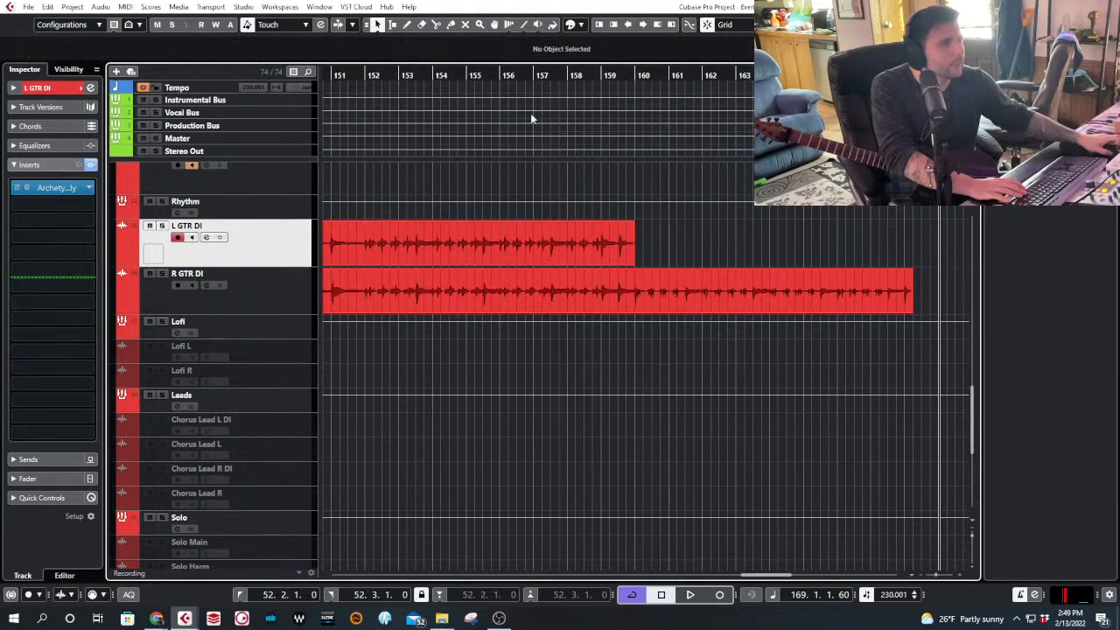
- Record the L GTR DI part from bar 159 to just past bar 169, undoing the first two takes and keeping the third
left_click(603, 74)
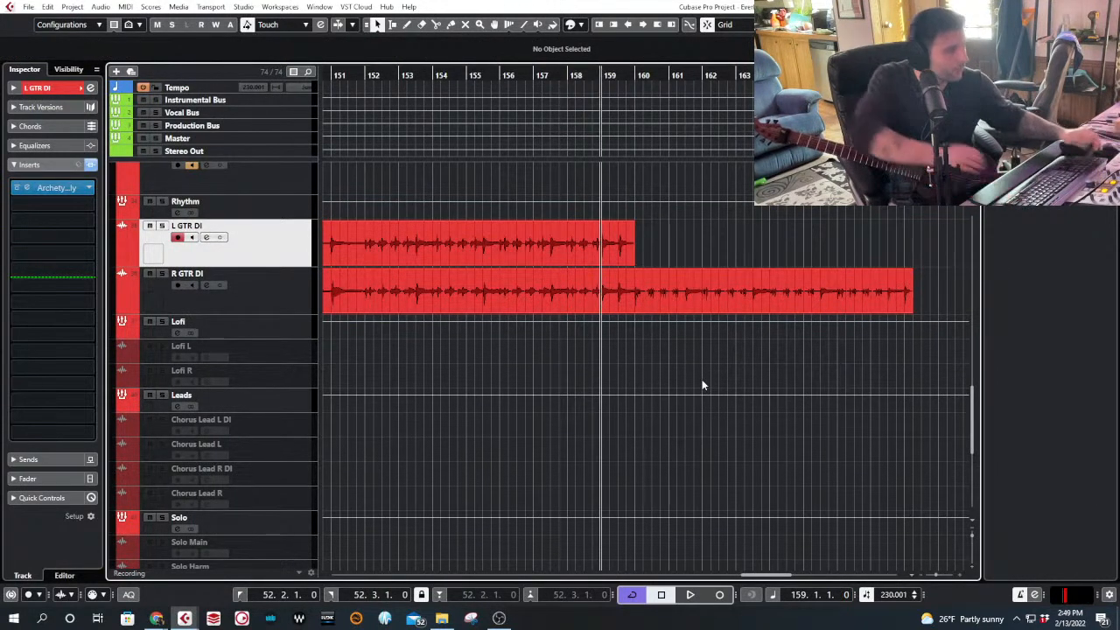
key("KP_Multiply")
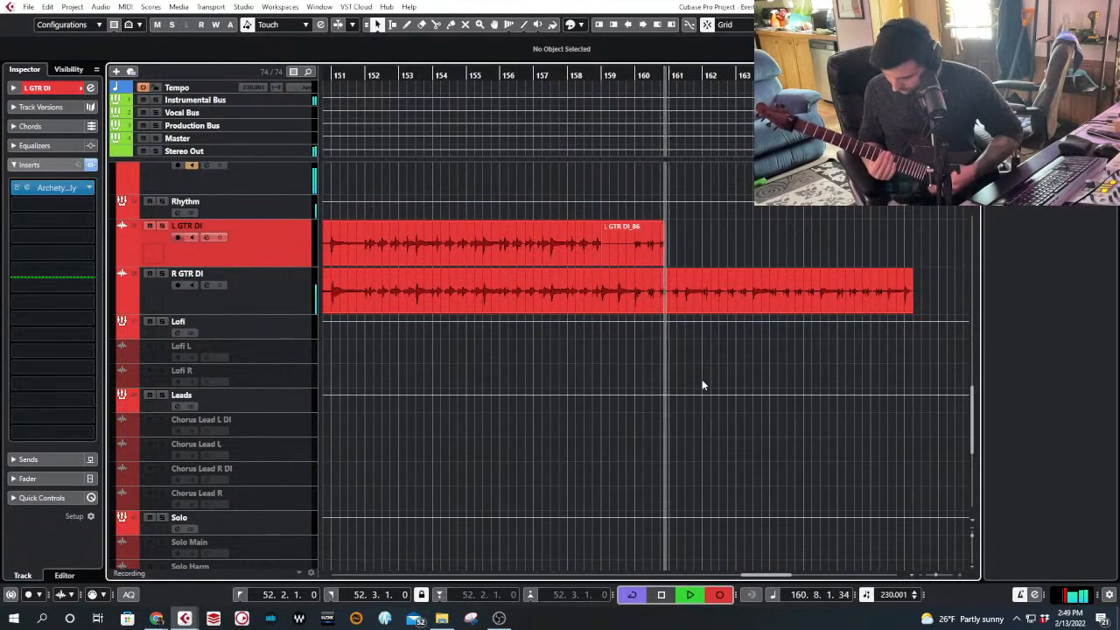
key("space")
key("ctrl+z")
key("KP_Multiply")
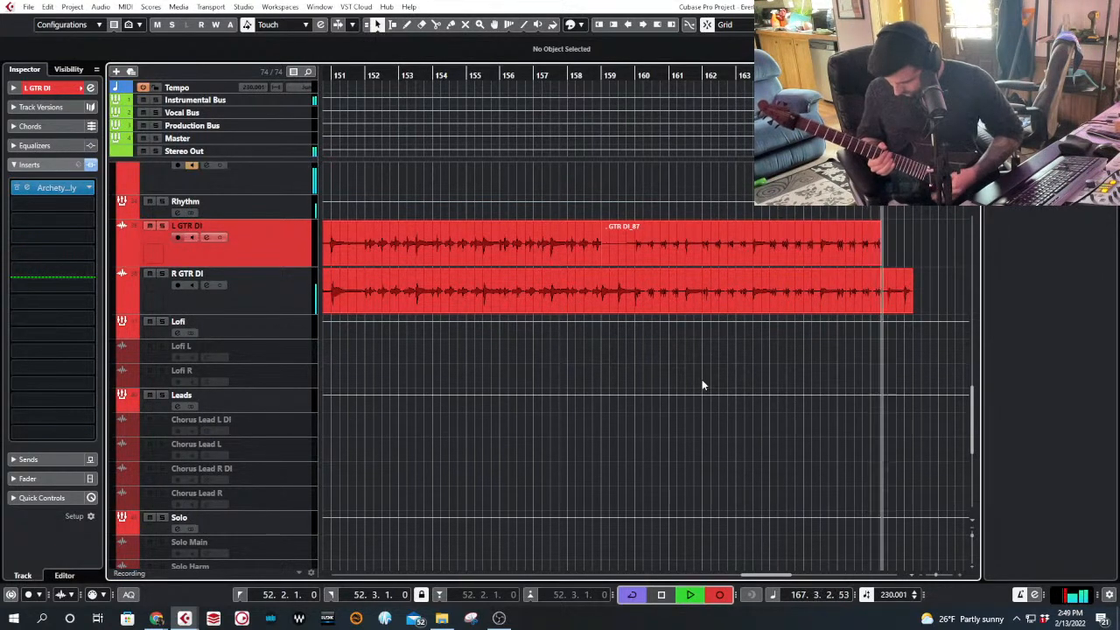
key("space")
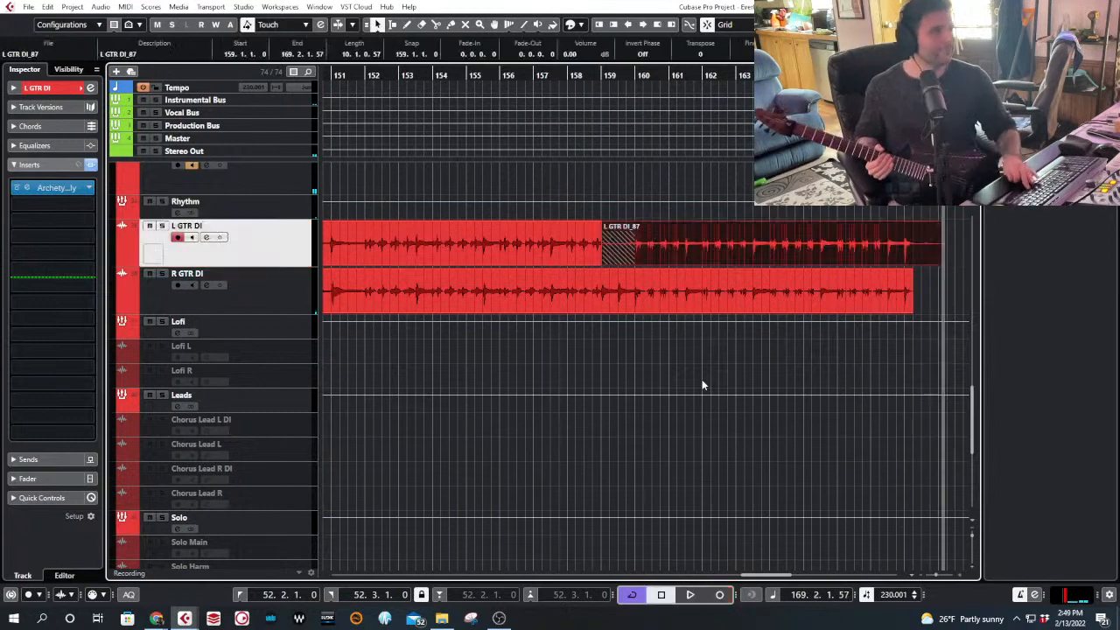
key("ctrl+z")
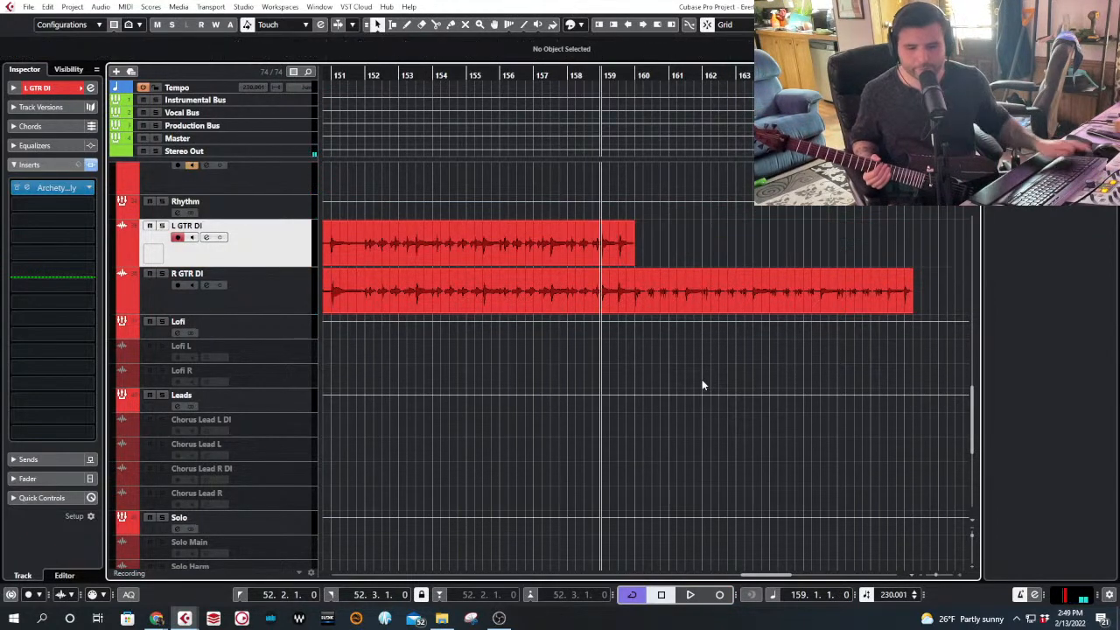
key("KP_Multiply")
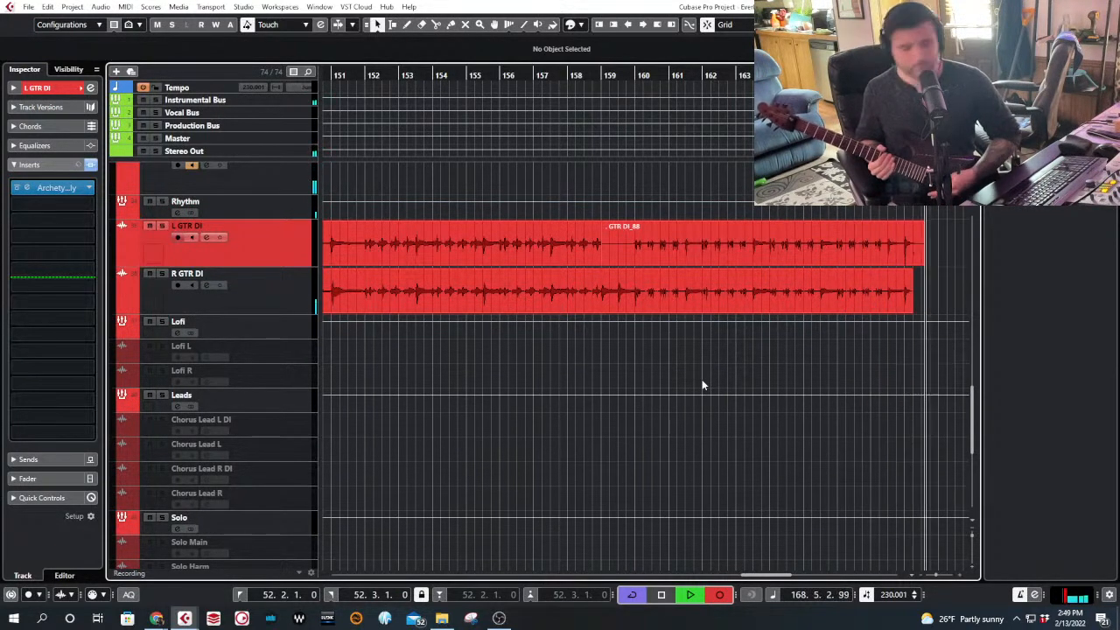
key("space")
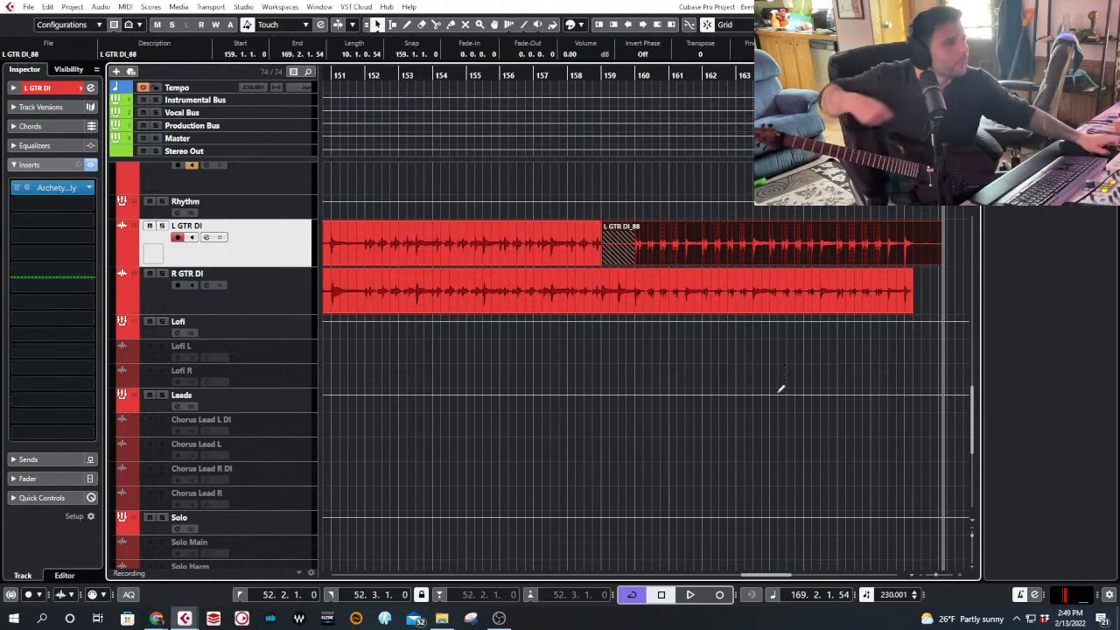
- Split the L and R GTR DI takes together just before bar 166 and slip the audio after the cut slightly later
scroll(865, 287, "up", 5)
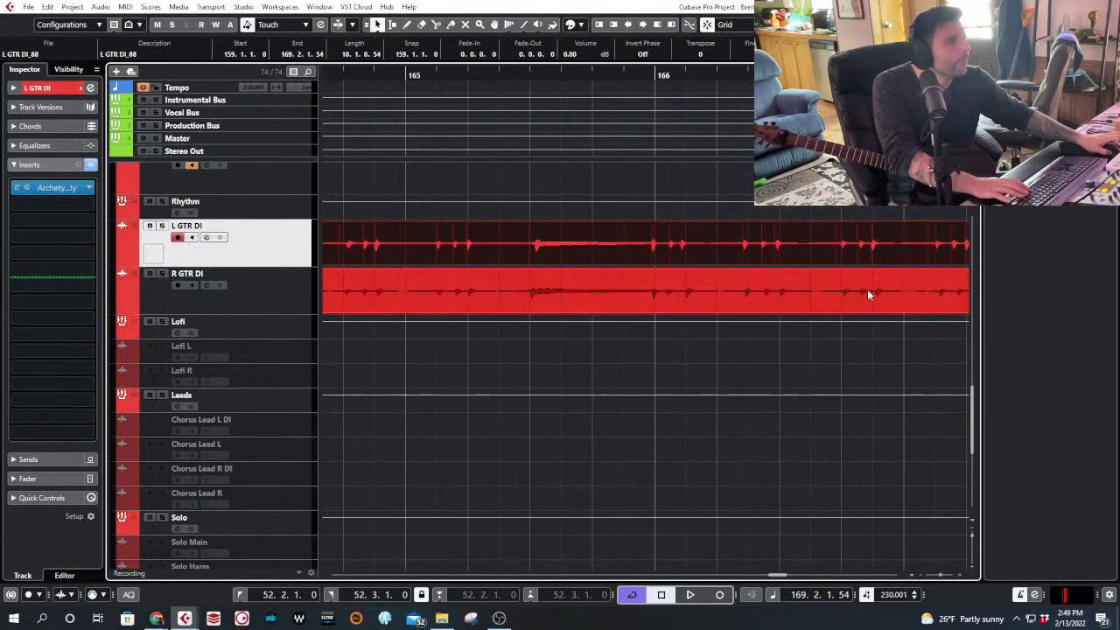
middle_click(859, 290)
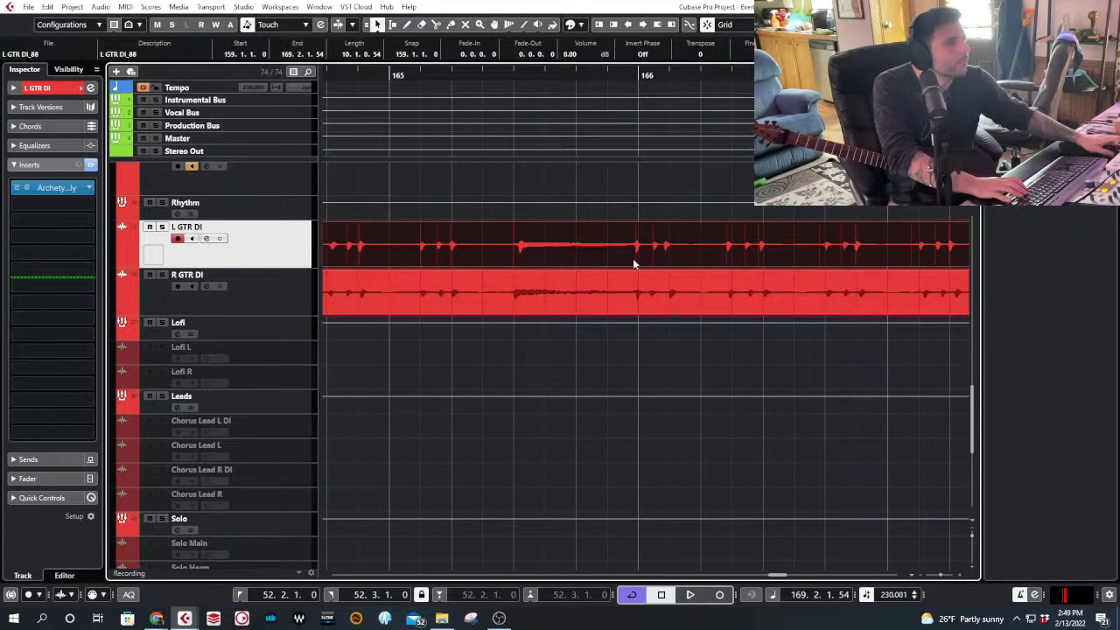
left_click(634, 290, "shift")
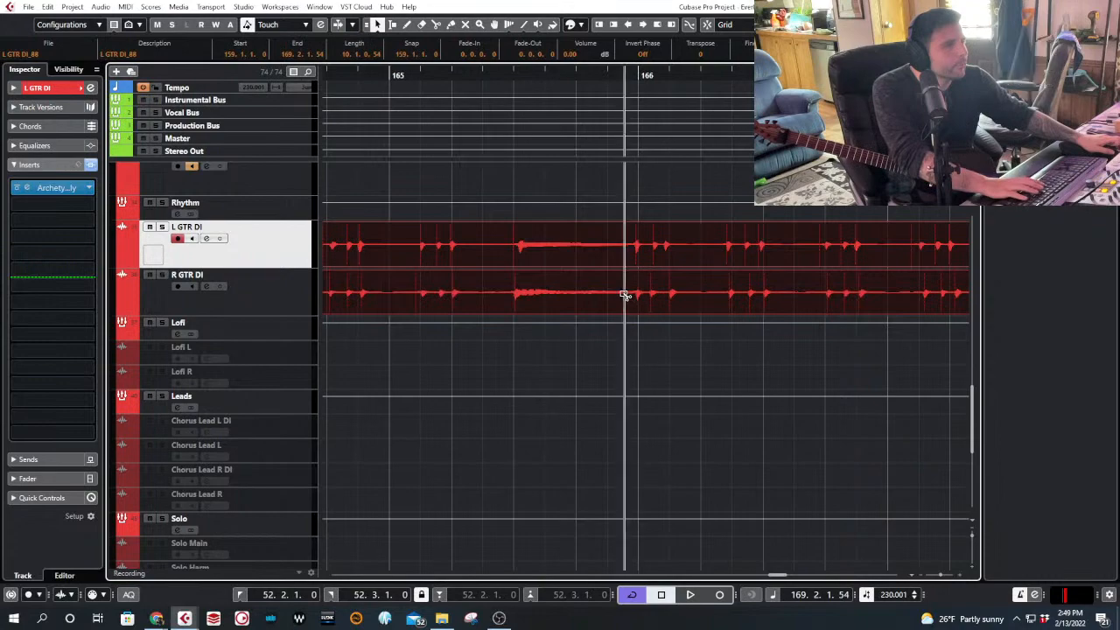
left_click(624, 295, "alt")
left_click_drag(656, 295, 665, 298)
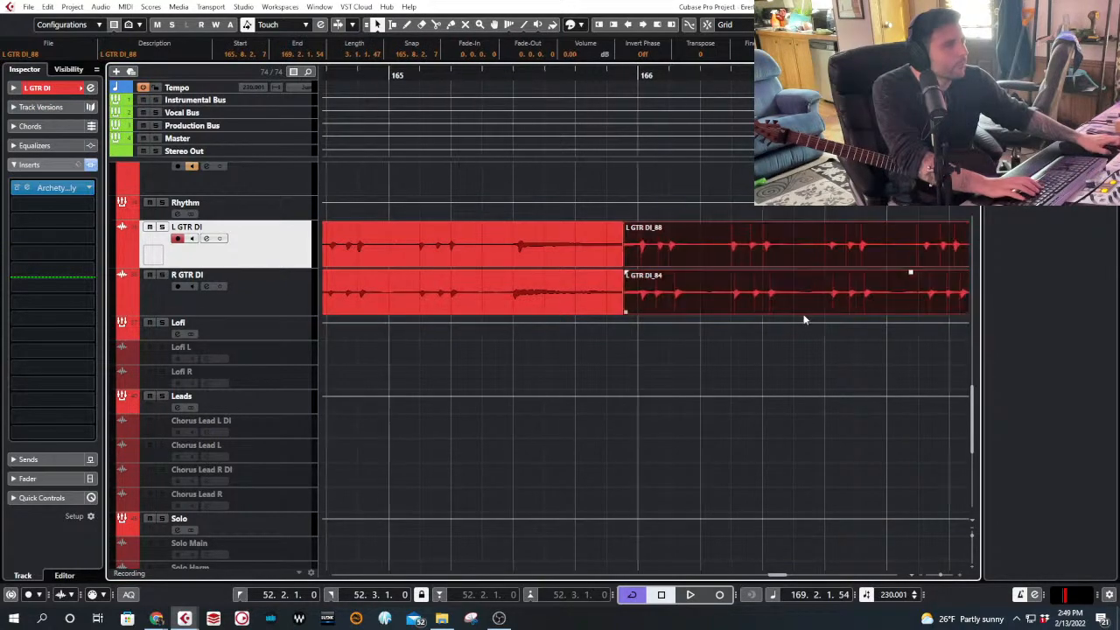
- Split both guitar takes again at about 166.6.2 and slip the audio after that cut slightly earlier
scroll(691, 311, "right", 3)
left_click(705, 305)
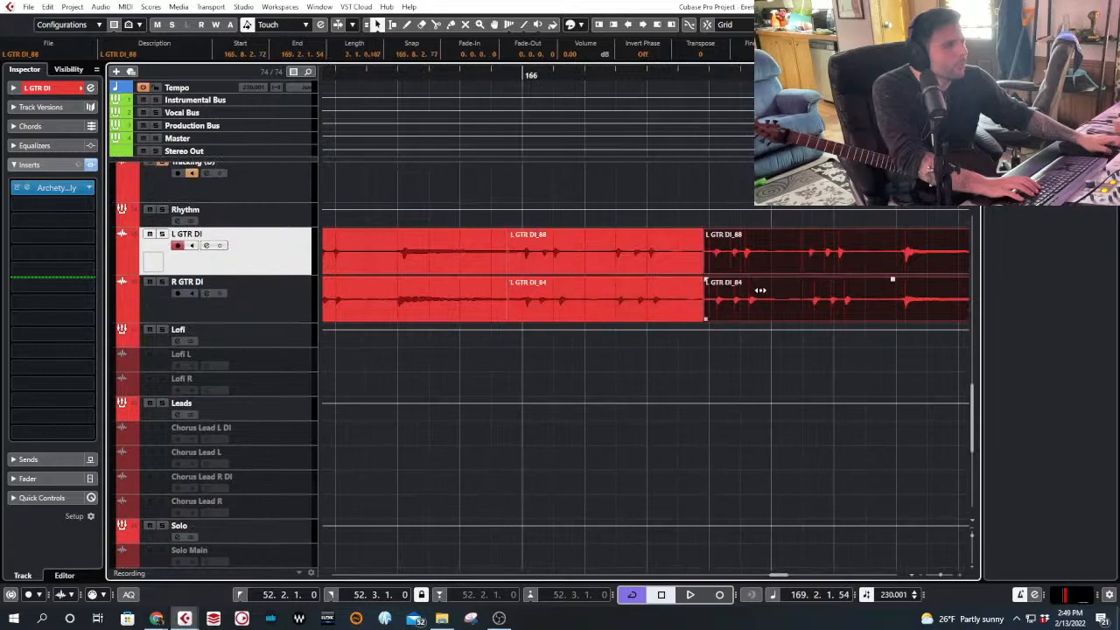
left_click_drag(756, 288, 757, 289)
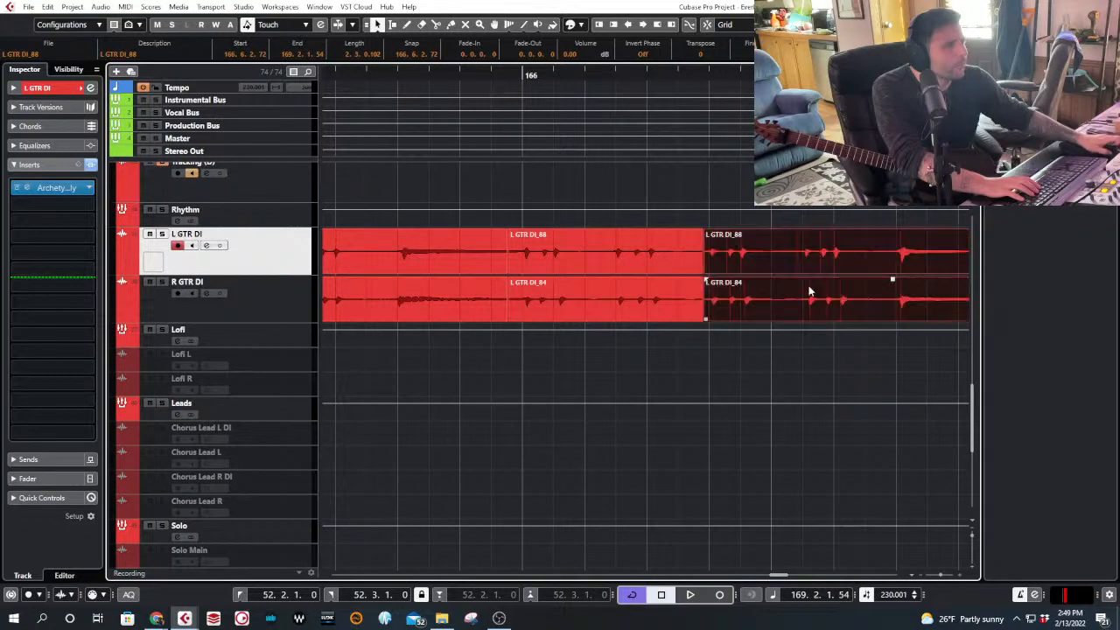
- Play back both guitar takes across bar 167 and trim the end of the last L GTR DI event to 168.3.1
scroll(700, 293, "right", 8)
left_click(560, 361)
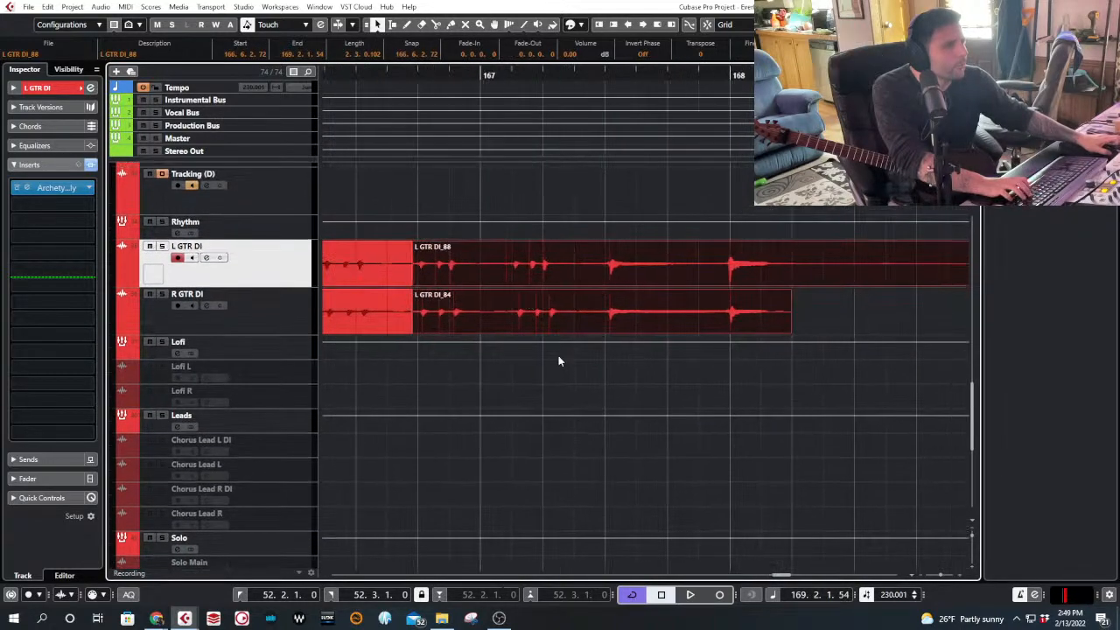
left_click(434, 73)
key("space")
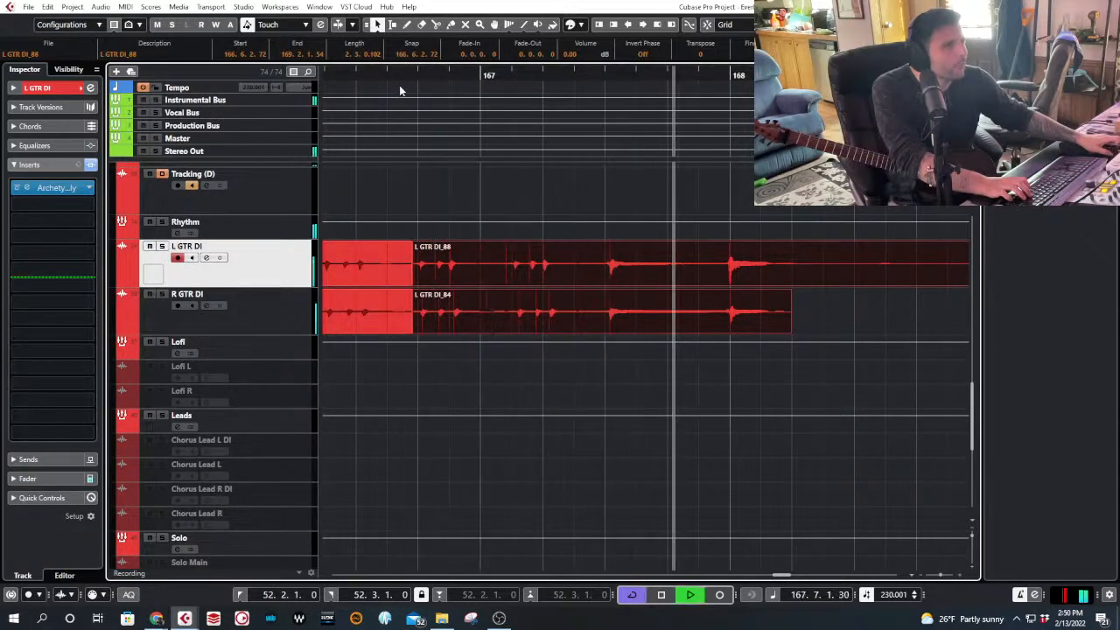
key("space")
key("g")
left_click(493, 271)
scroll(493, 270, "down", 3)
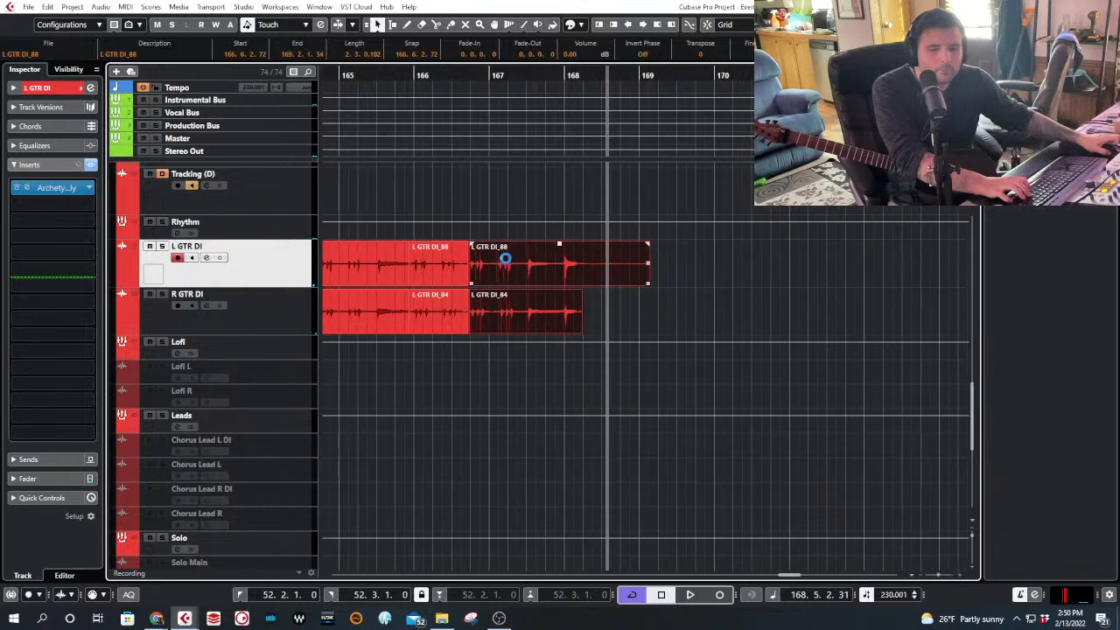
left_click(670, 282)
left_click_drag(652, 285, 583, 282)
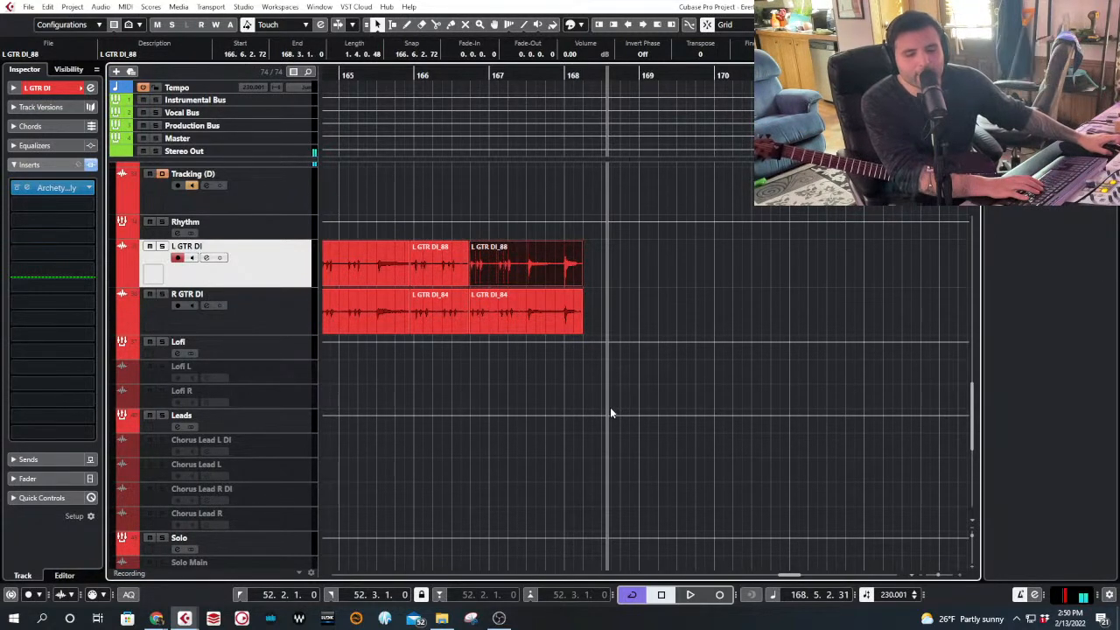
- Delete the four old events starting at bar 57 on the Chorus Lead L DI, L, R DI and R tracks
scroll(635, 320, "left", 2)
scroll(710, 295, "down", 5)
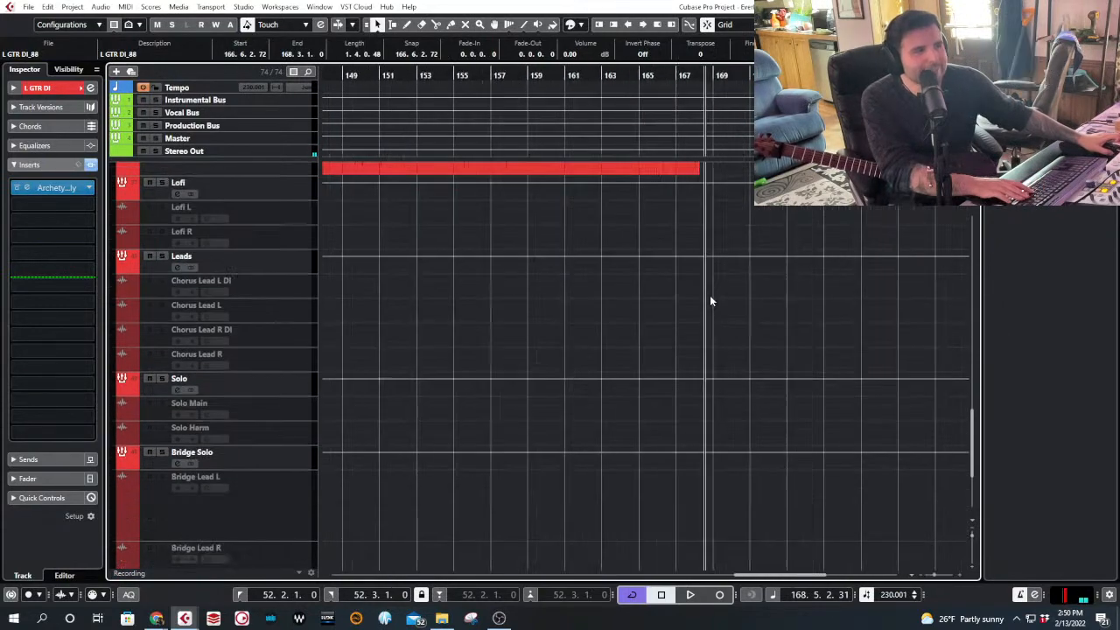
scroll(683, 303, "down", 3)
scroll(665, 394, "up", 3)
scroll(586, 298, "down", 3)
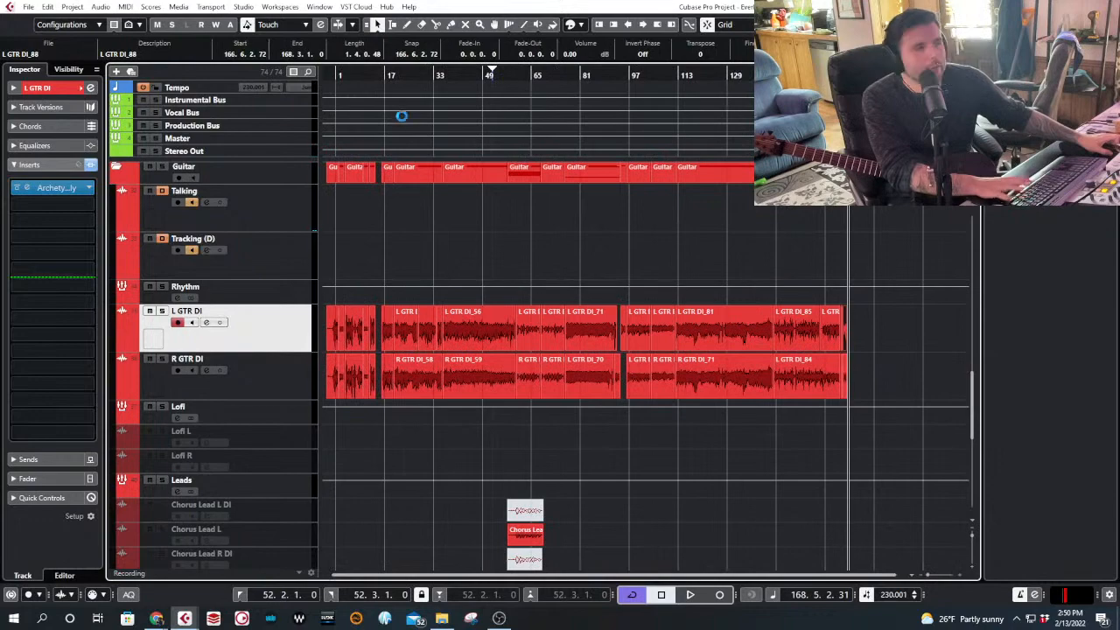
left_click(474, 75)
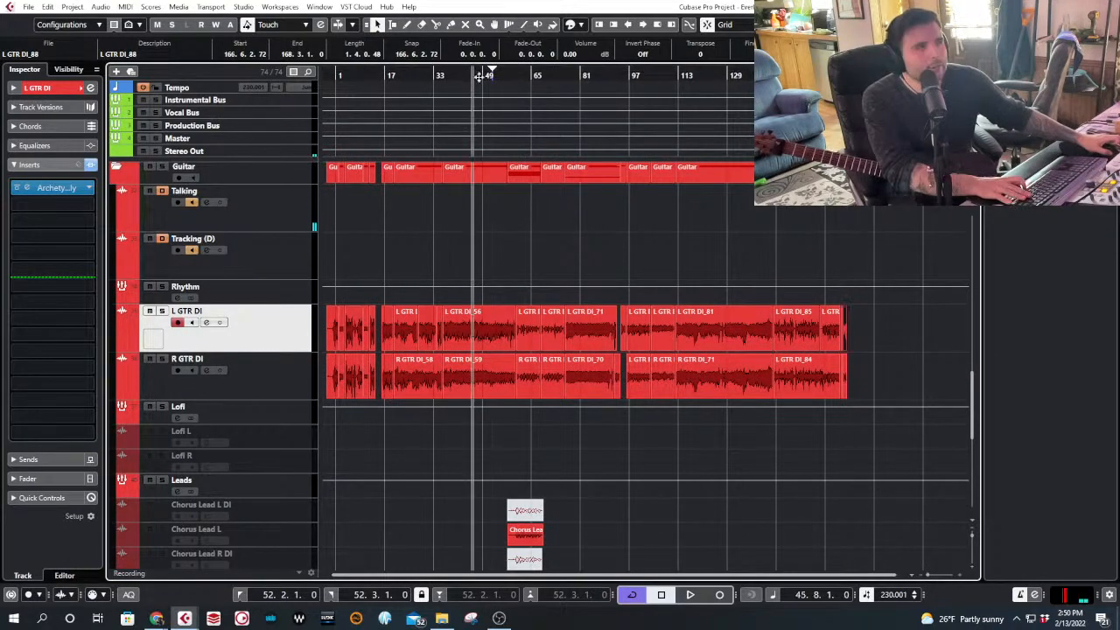
scroll(533, 403, "up", 3)
scroll(532, 408, "down", 3)
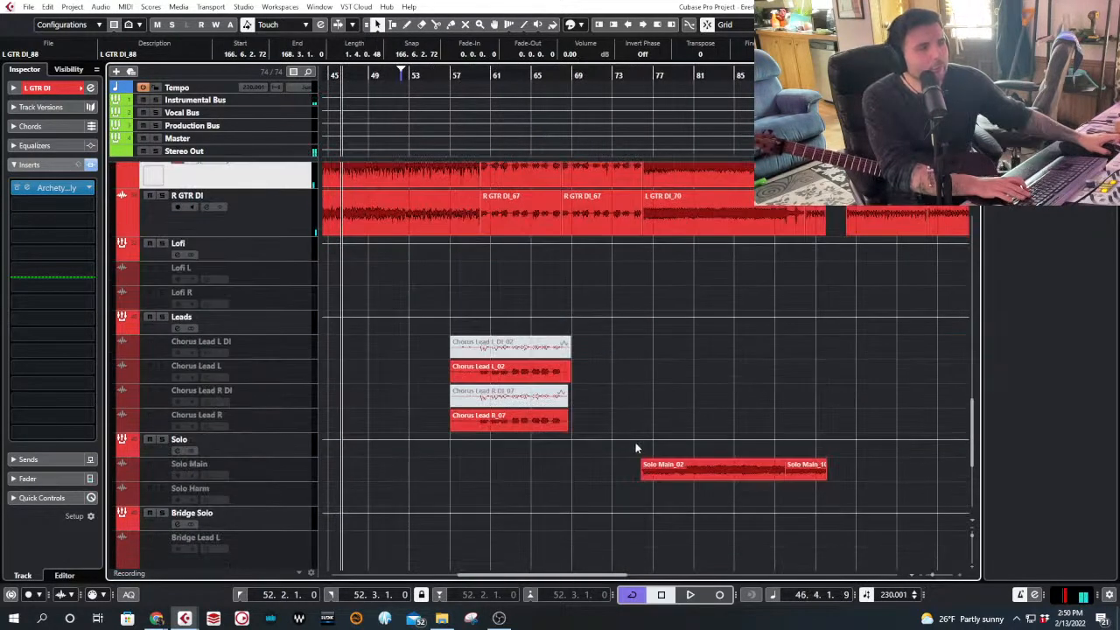
left_click_drag(618, 418, 399, 345)
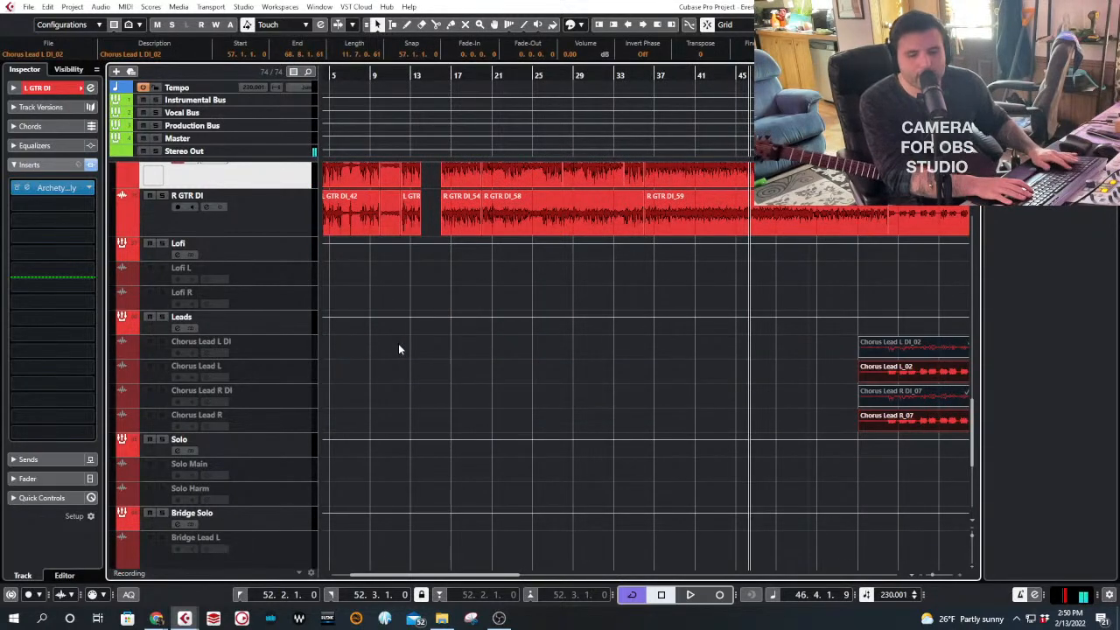
key("Delete")
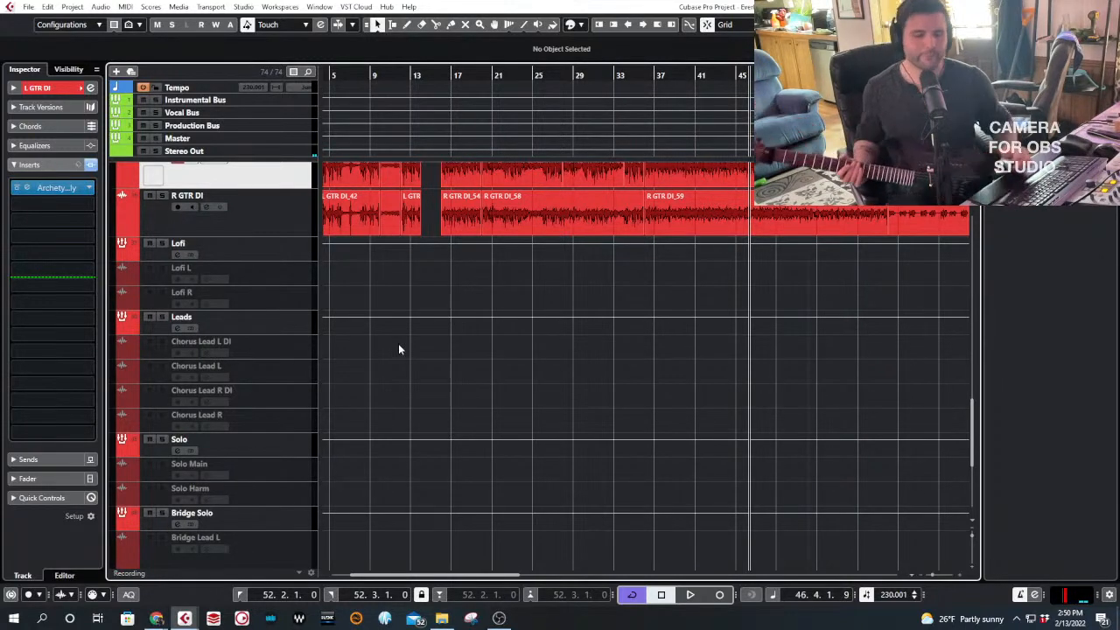
- Spot-check the recorded rhythm guitars by playing the song from around bars 15, 33, 72 and 58
left_click_drag(659, 419, 584, 478)
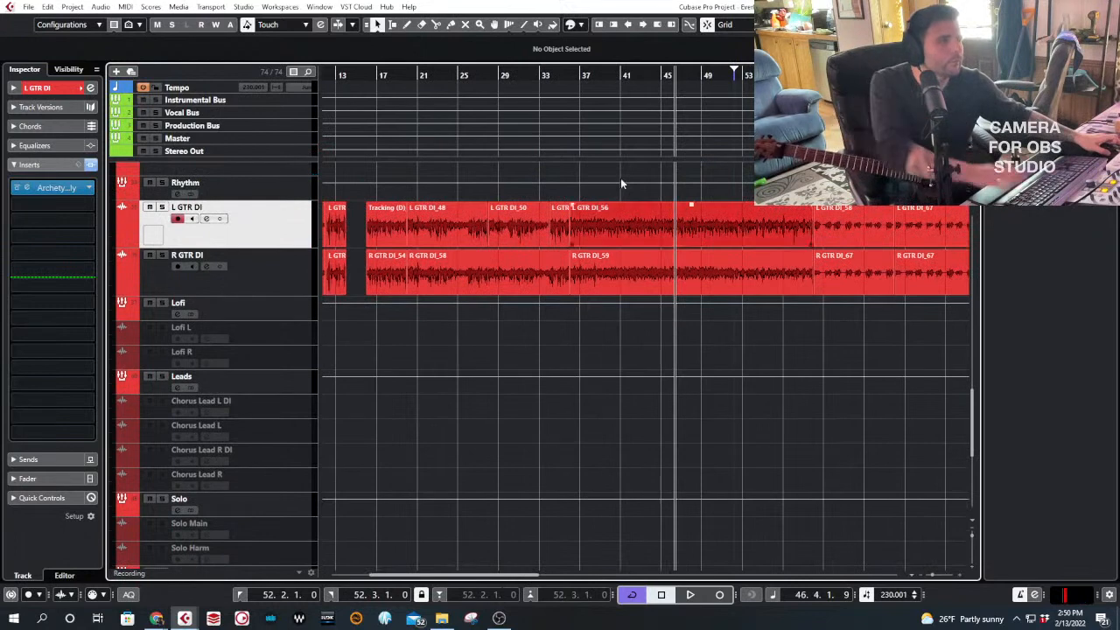
key("space")
left_click_drag(460, 76, 357, 76)
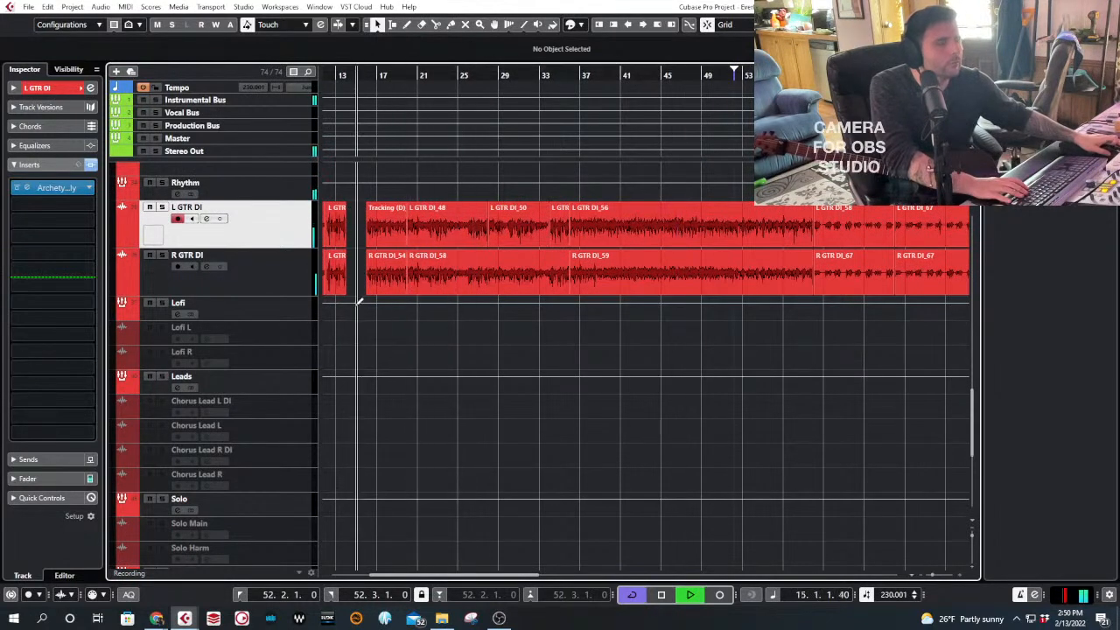
scroll(378, 343, "up", 2)
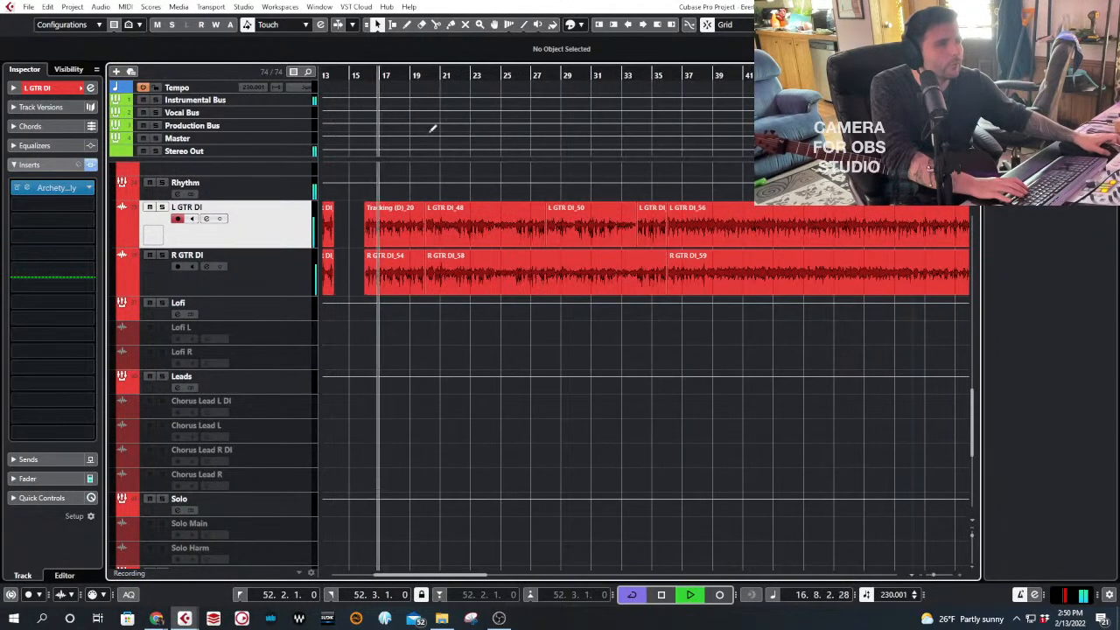
left_click(624, 77)
left_click_drag(758, 232, 357, 221)
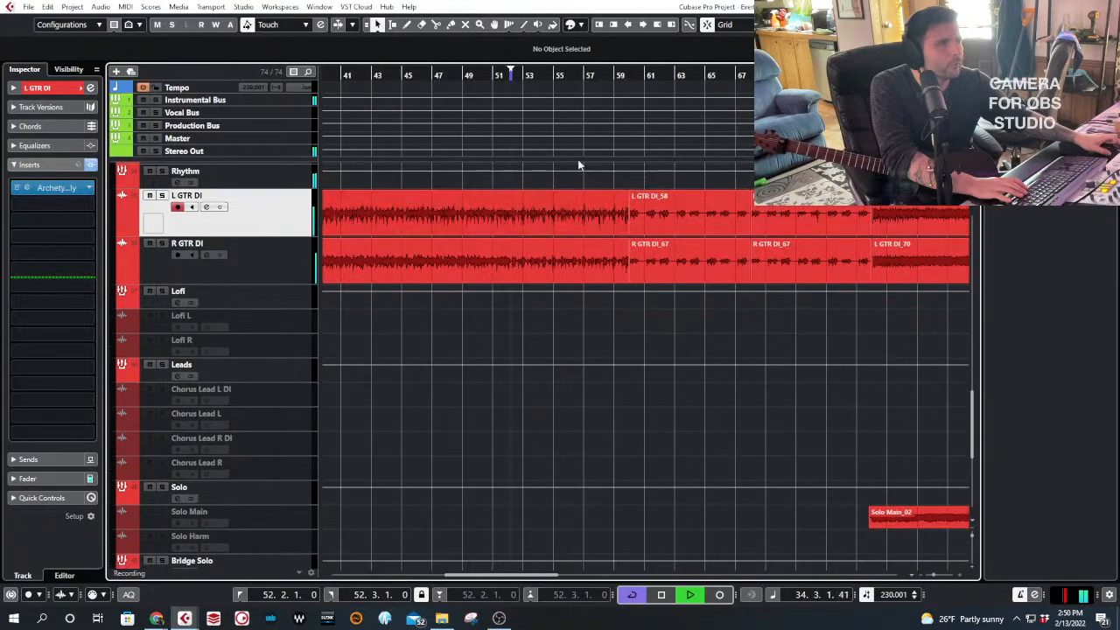
left_click(815, 76)
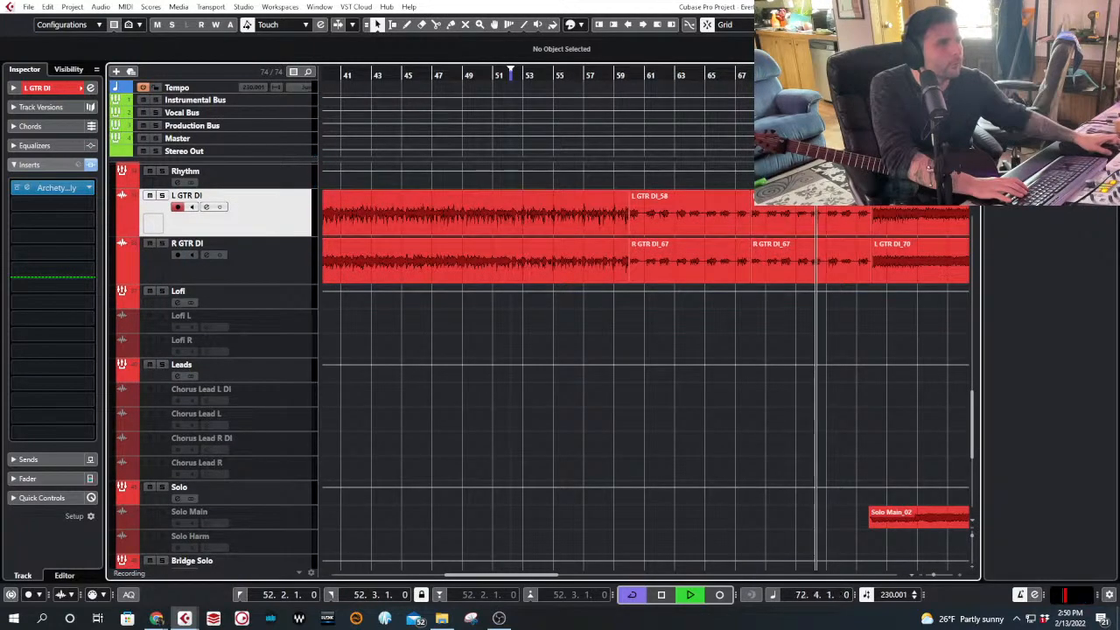
key("space")
left_click(604, 77)
scroll(620, 160, "up", 4)
scroll(697, 308, "up", 3)
key("space")
left_click_drag(729, 403, 542, 280)
key("space")
- Delete the Chorus Lead L and Chorus Lead R tracks, keeping the two chorus lead DI tracks
left_click(306, 337)
left_click(298, 396, "shift")
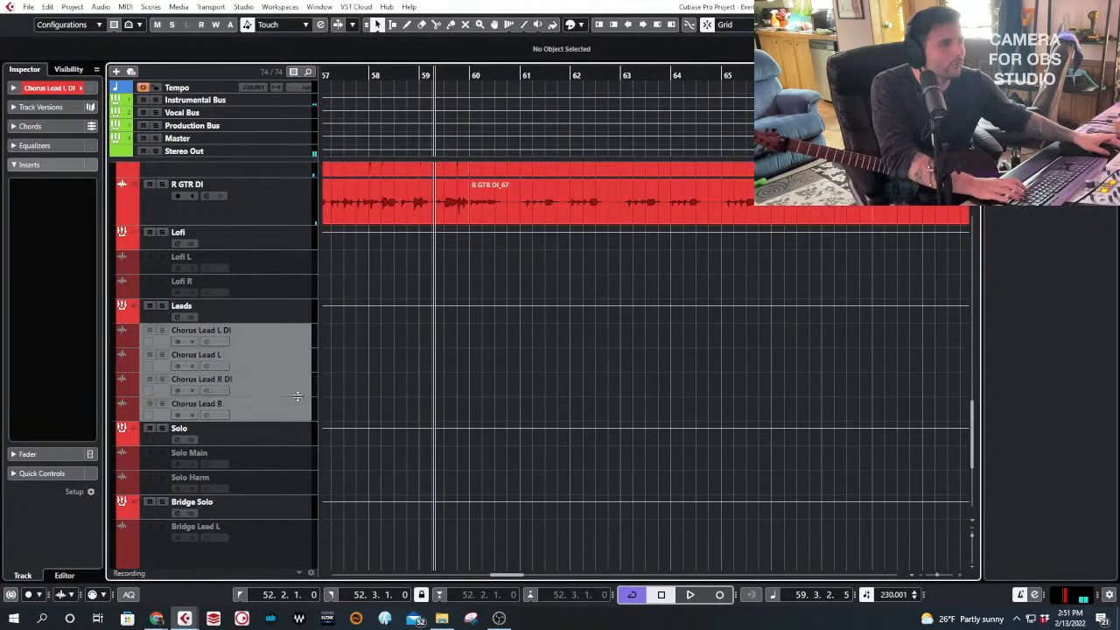
key("Down")
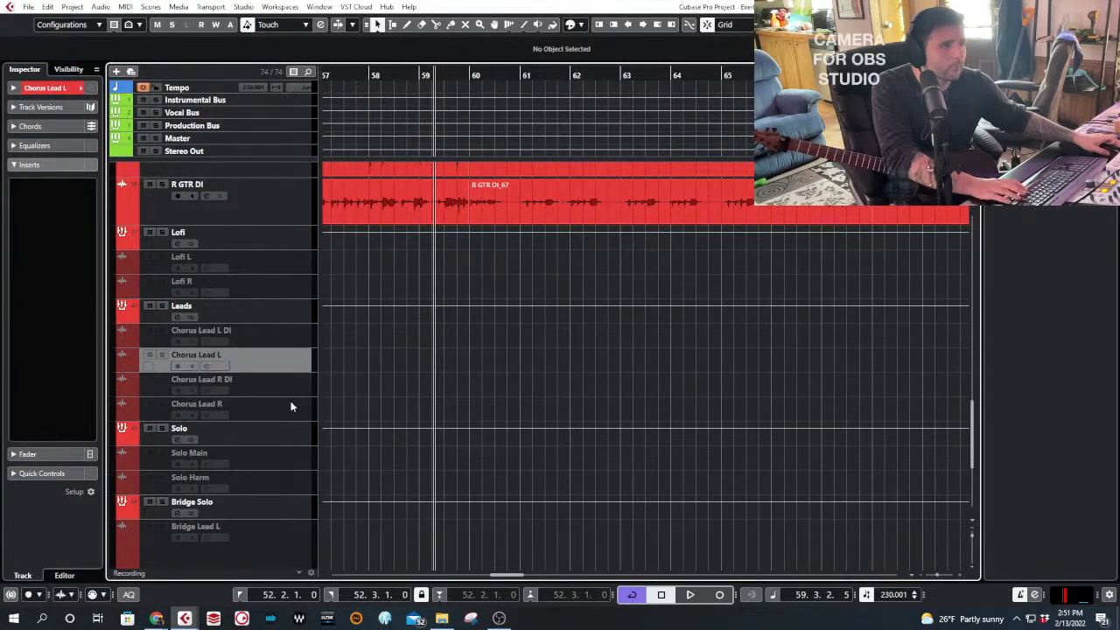
left_click(291, 406, "ctrl")
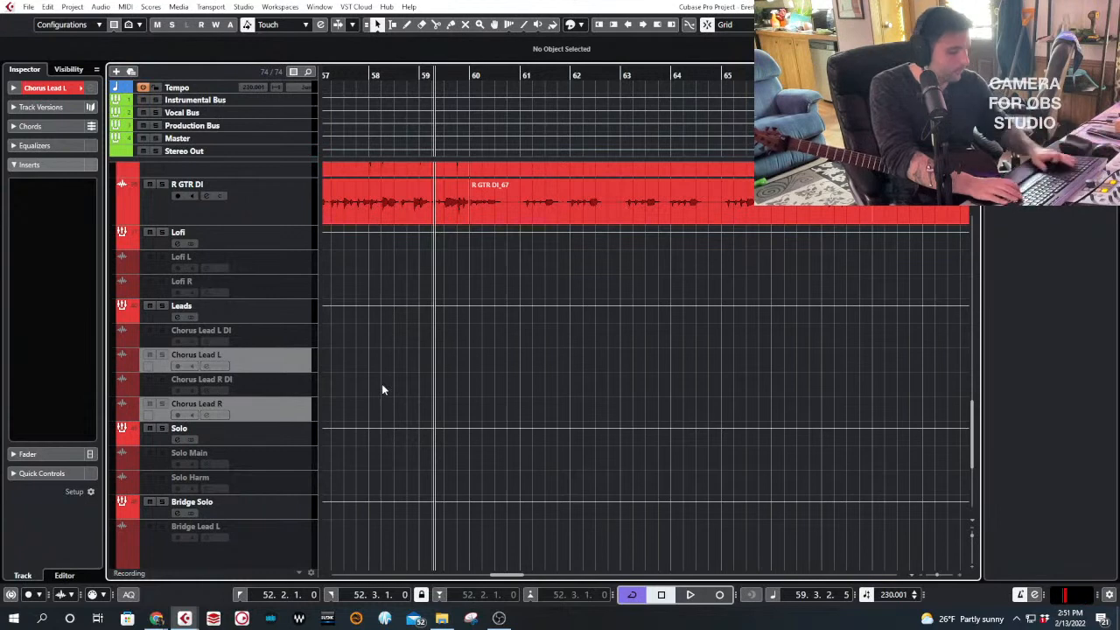
key("Delete")
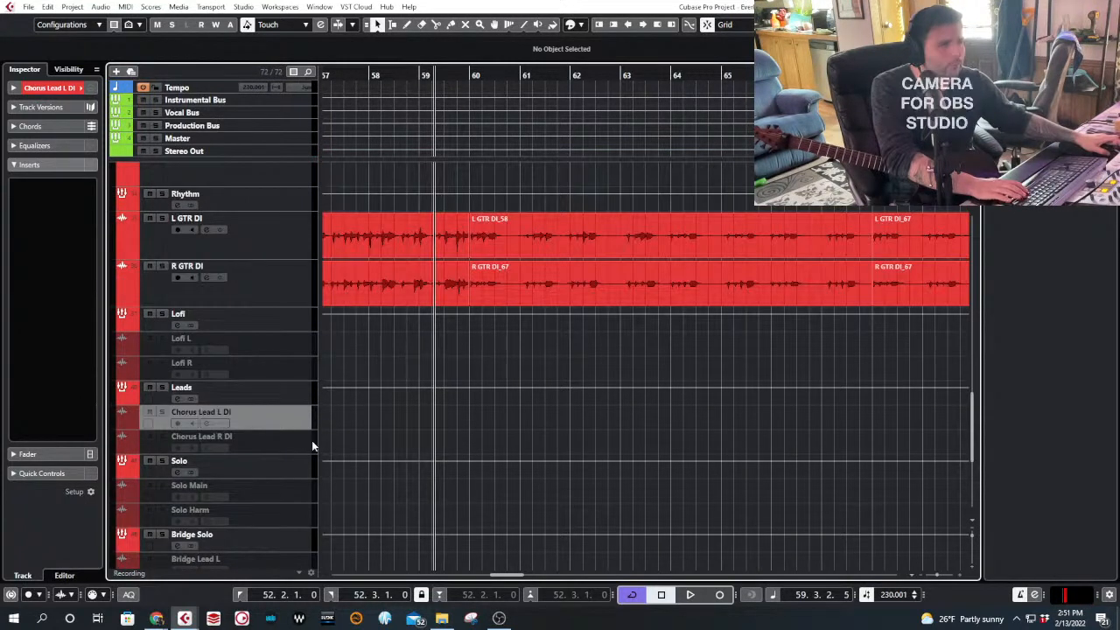
key("ctrl+z")
- Enable the disabled Chorus Lead L DI and Chorus Lead R DI tracks and select Chorus Lead L DI
left_click(300, 438)
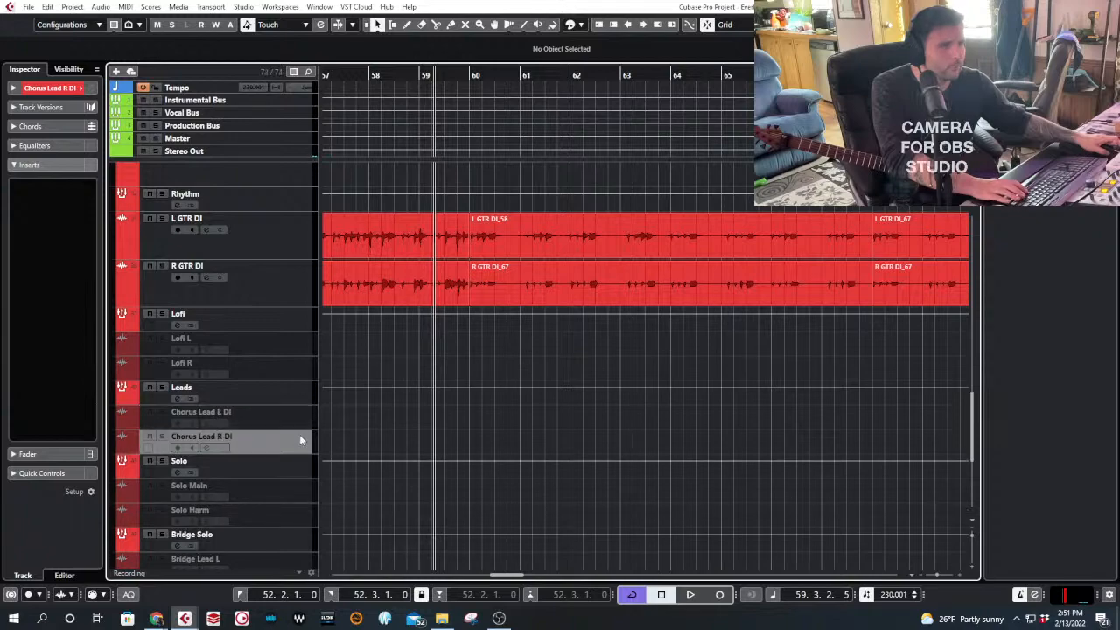
left_click(281, 419, "shift")
right_click(281, 419)
left_click(346, 345)
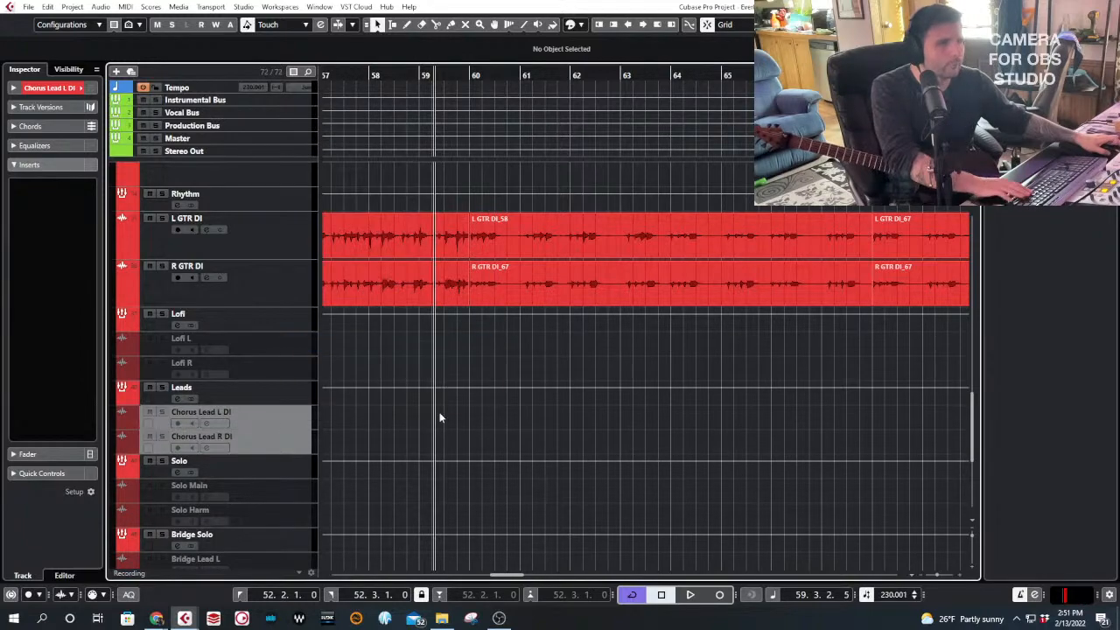
scroll(377, 415, "down", 5)
scroll(392, 396, "up", 4)
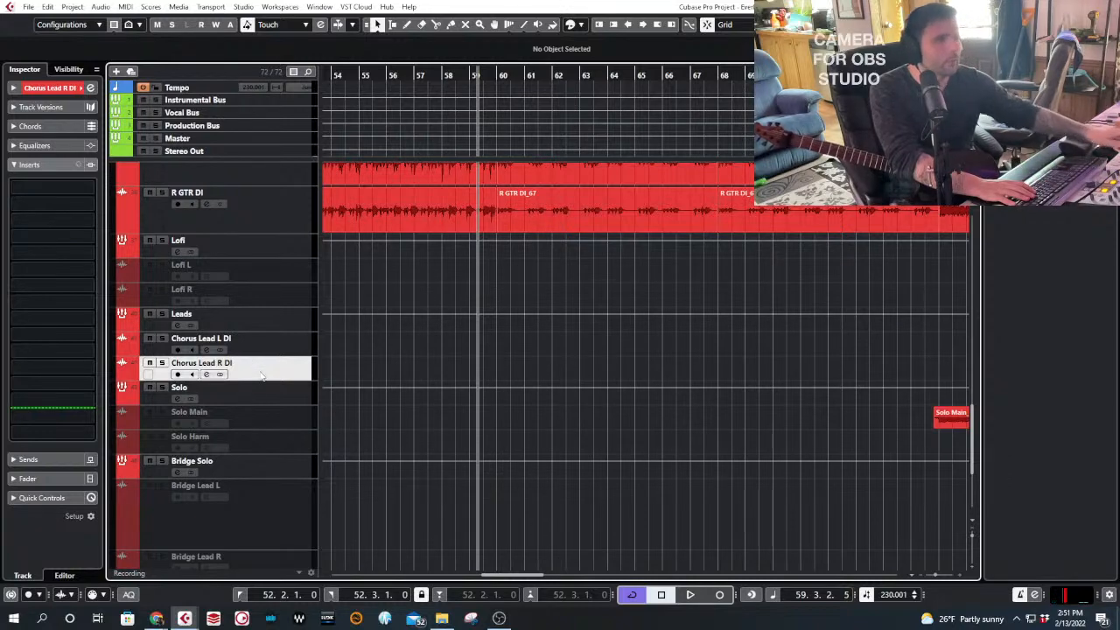
left_click(297, 335)
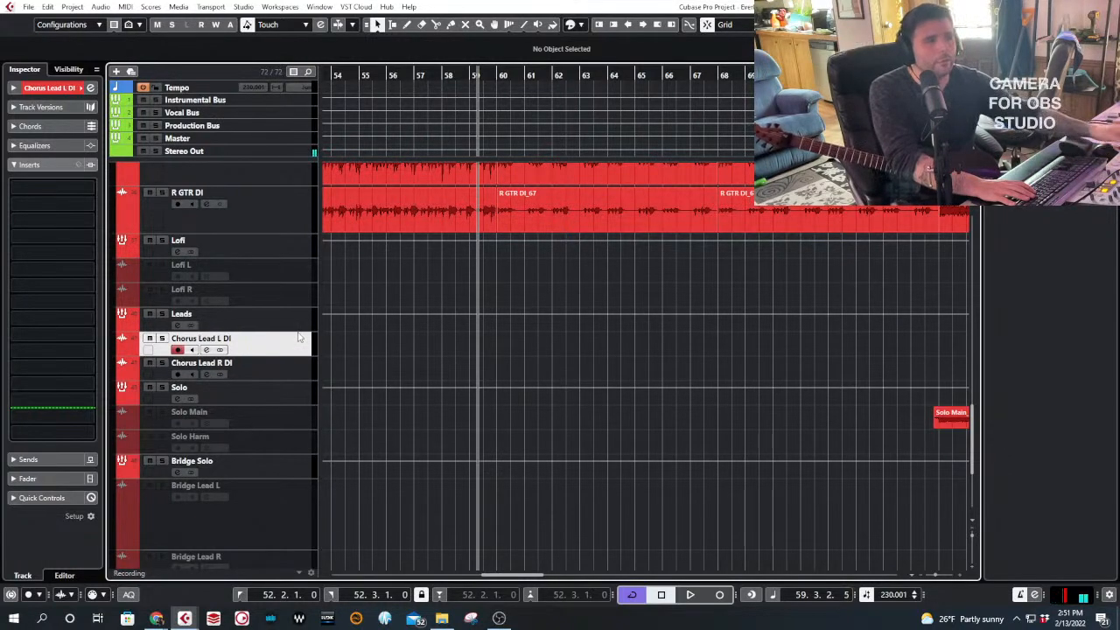
- Move the FabFilter insert on the Tracking (D) track down from the third slot to the fourth
scroll(296, 354, "up", 5)
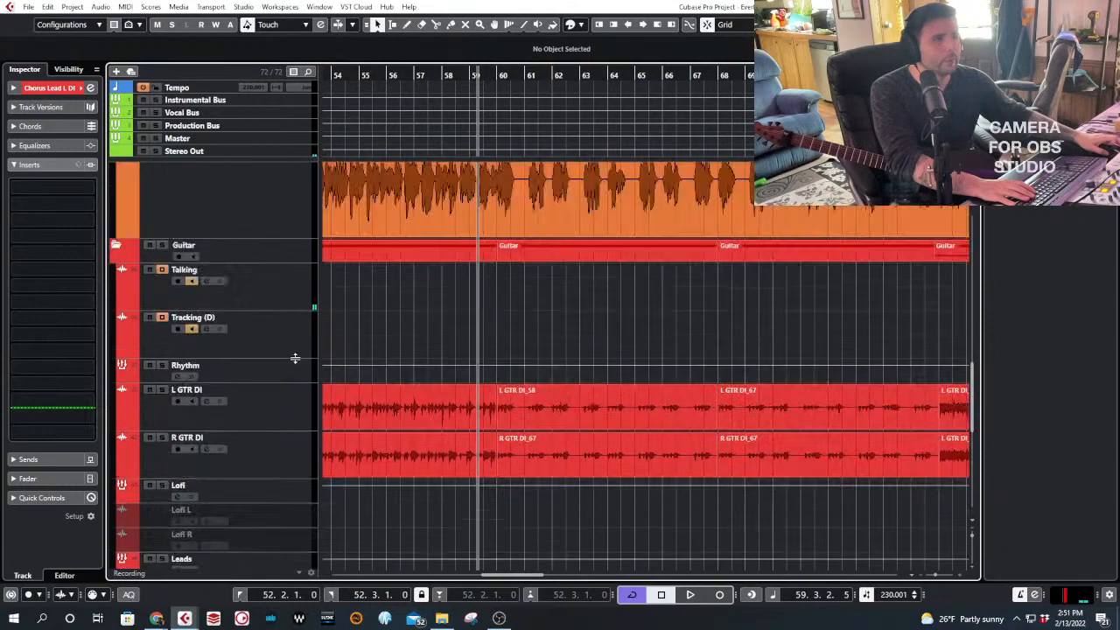
left_click(278, 404)
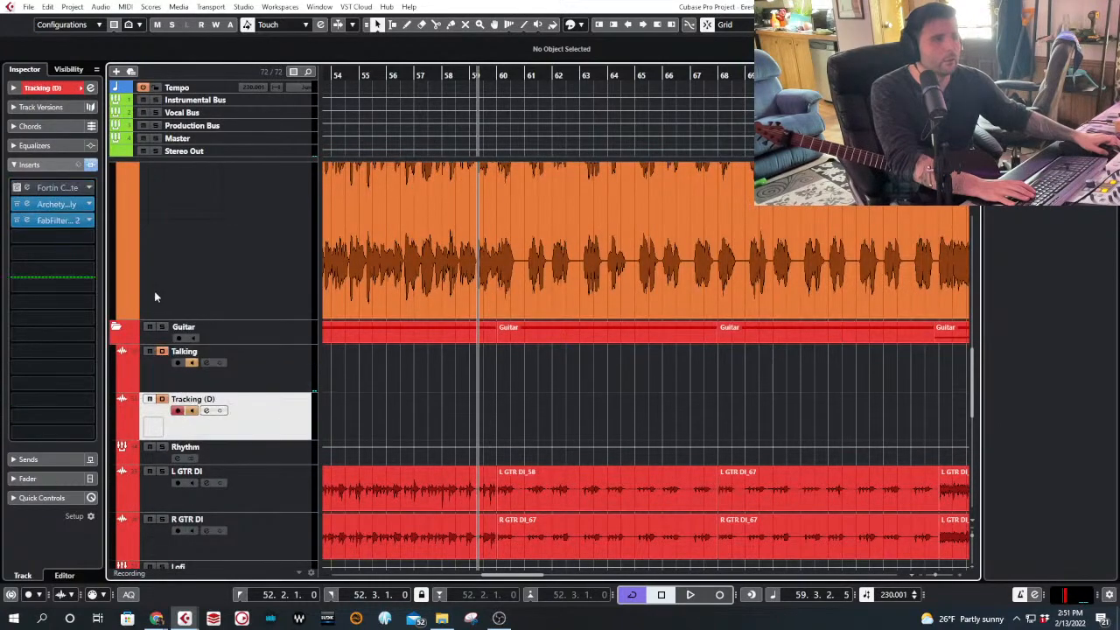
left_click_drag(38, 221, 44, 236)
left_click(33, 222)
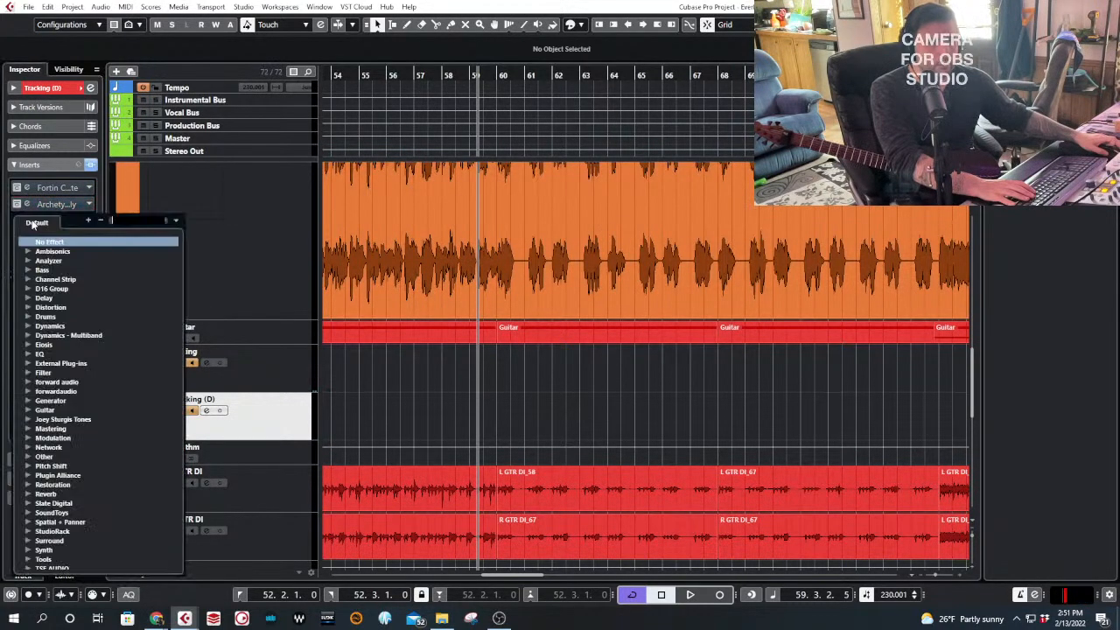
- Open the Archetype Nolly insert on Tracking (D) and load the factory Nolly preset Liquid Shred
left_click(20, 205)
left_click(19, 205)
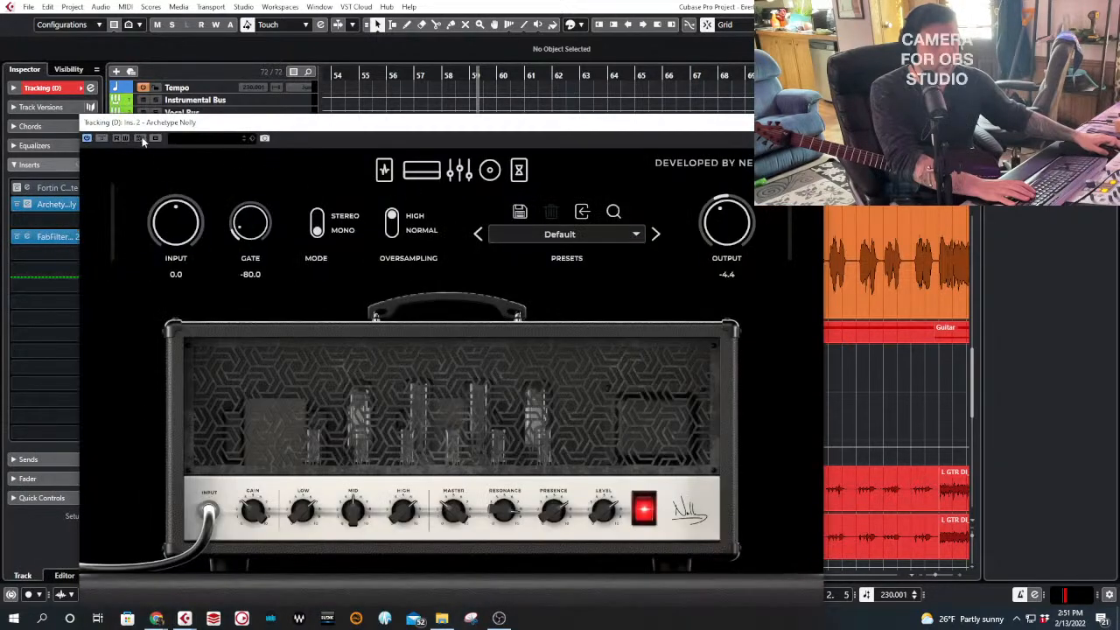
left_click(580, 235)
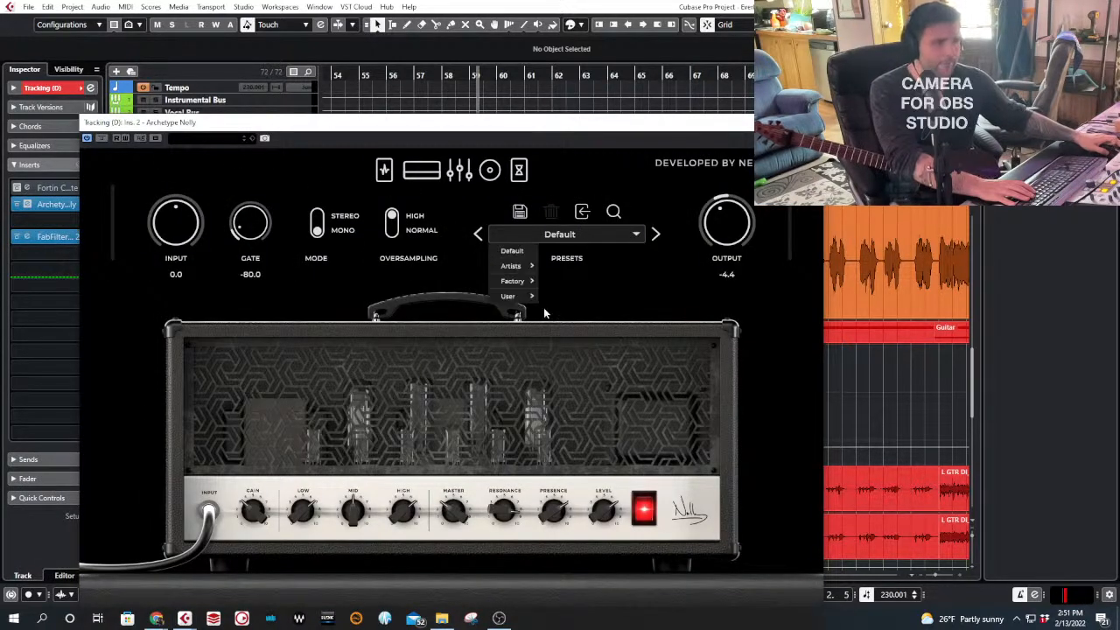
mouse_move(534, 282)
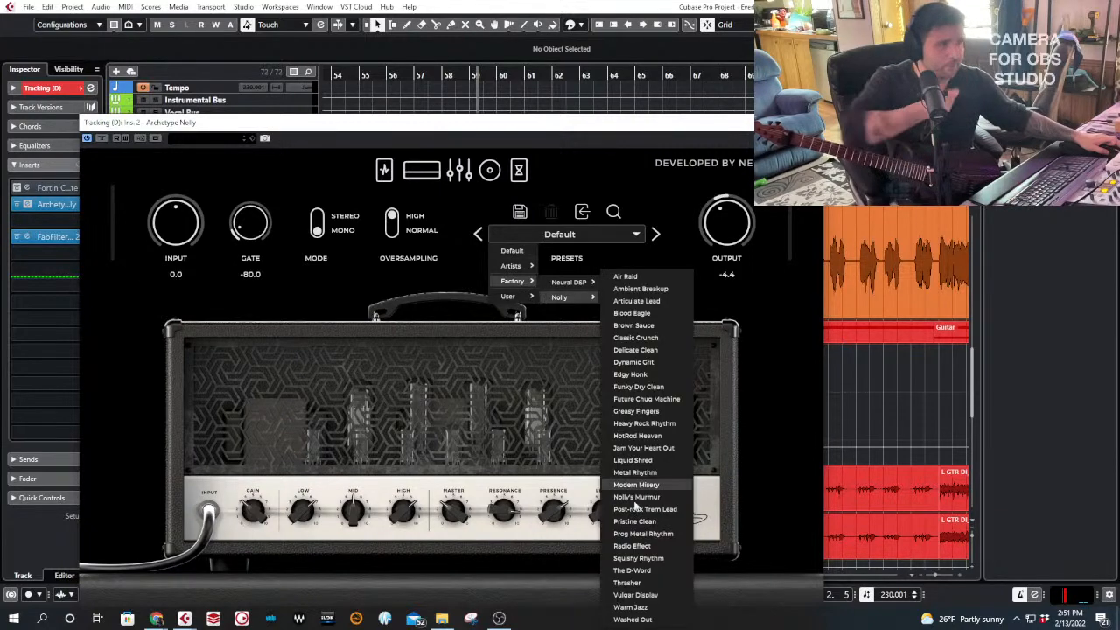
left_click(632, 460)
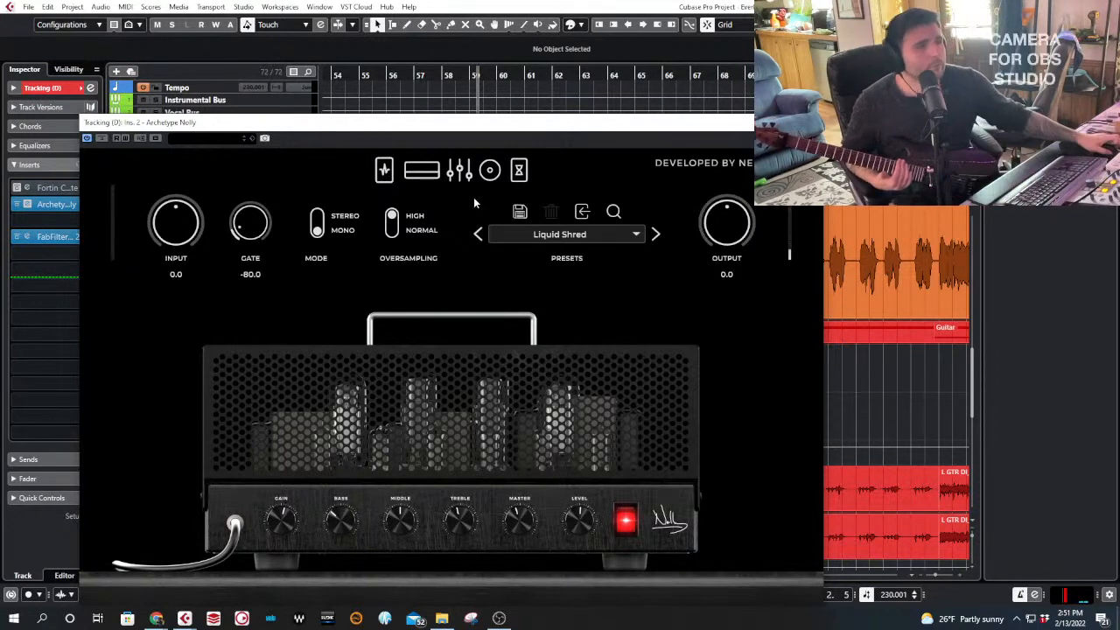
- Set the Archetype Nolly delay's synced time to 1/2, switch the delay off and engage the reverb pedal
left_click(518, 172)
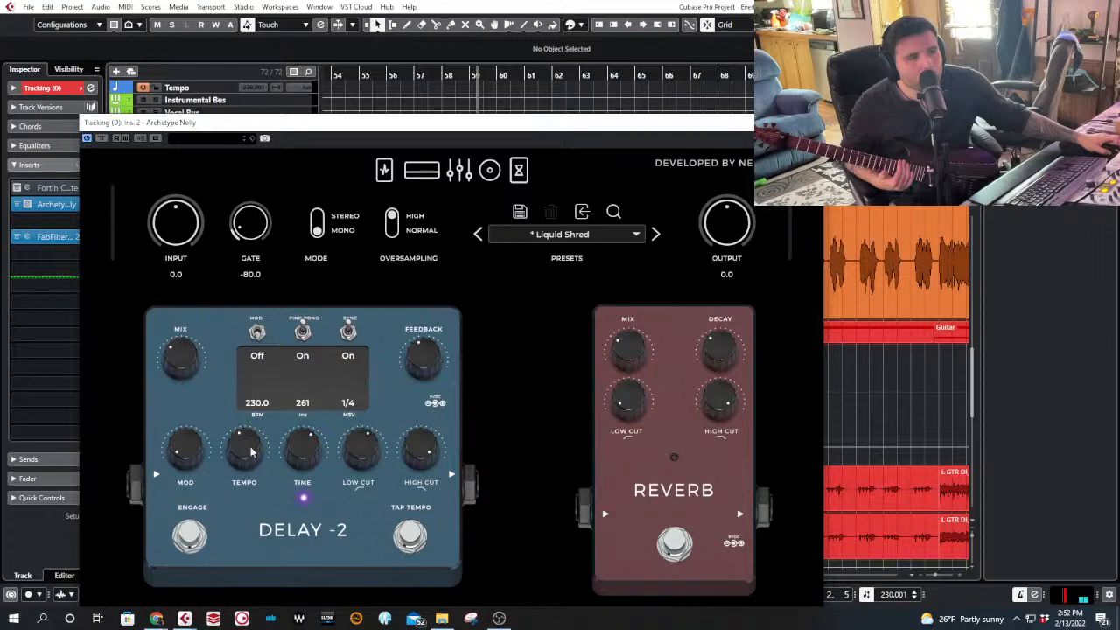
left_click_drag(294, 451, 284, 422)
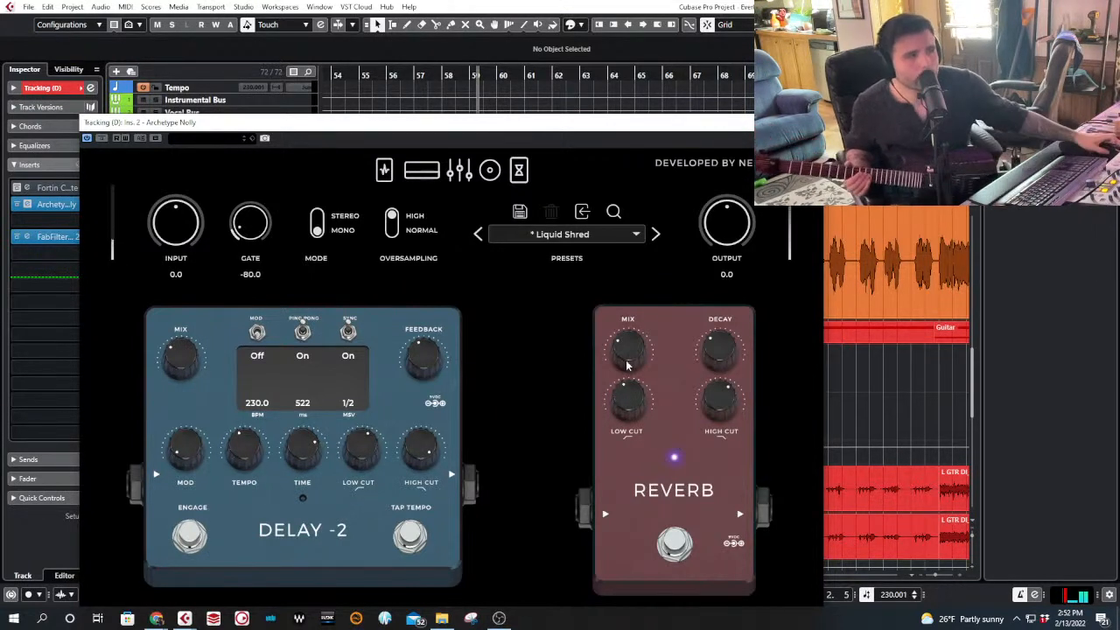
left_click(809, 123)
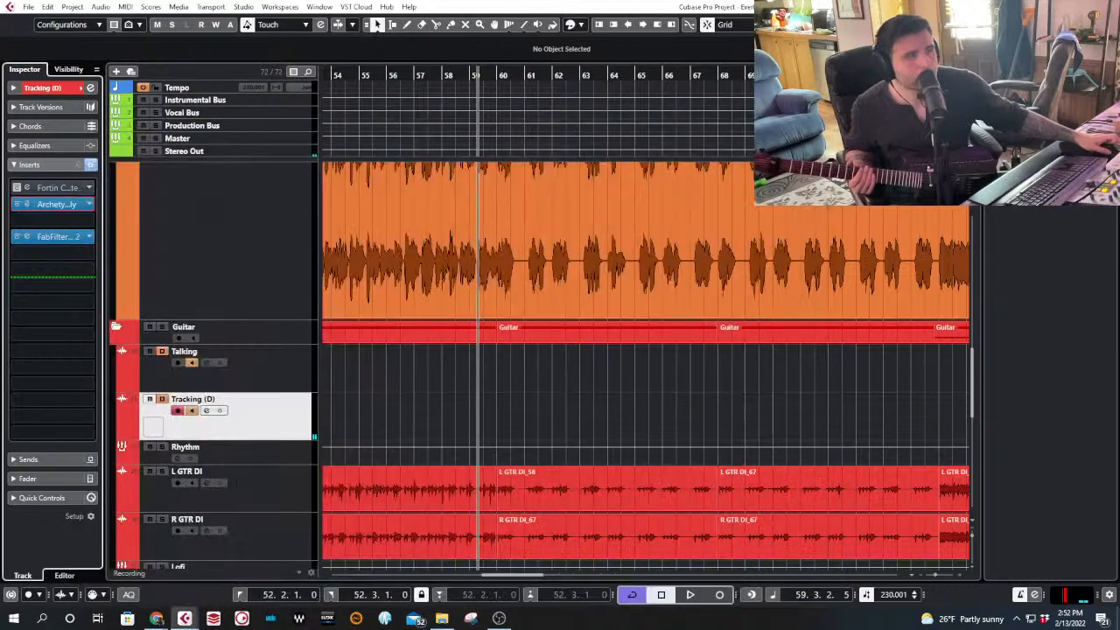
left_click_drag(884, 333, 647, 257)
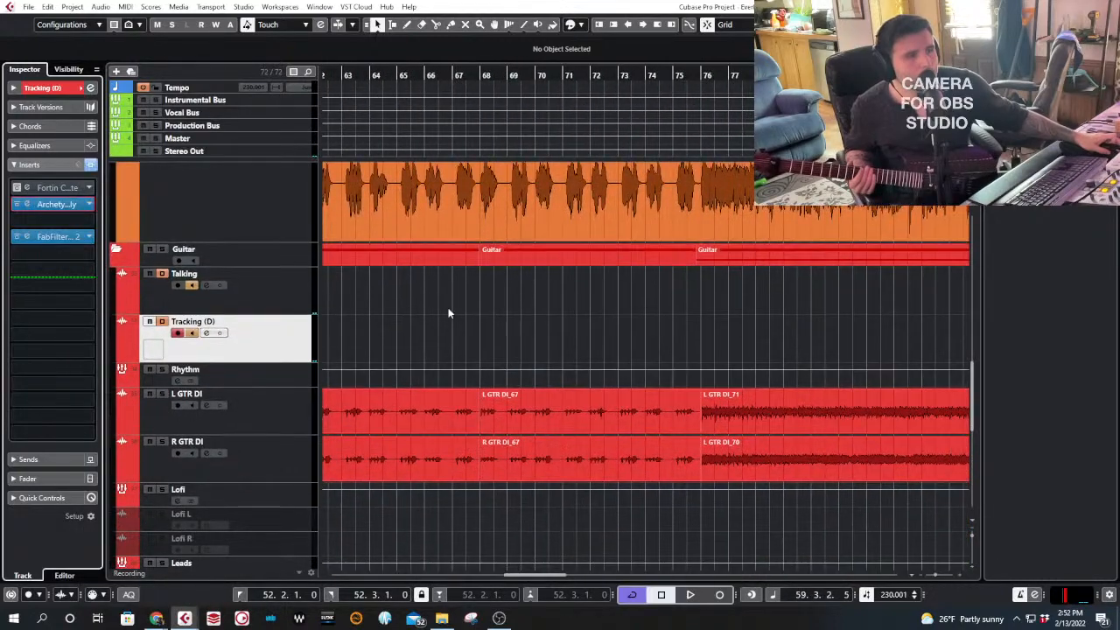
left_click(27, 204)
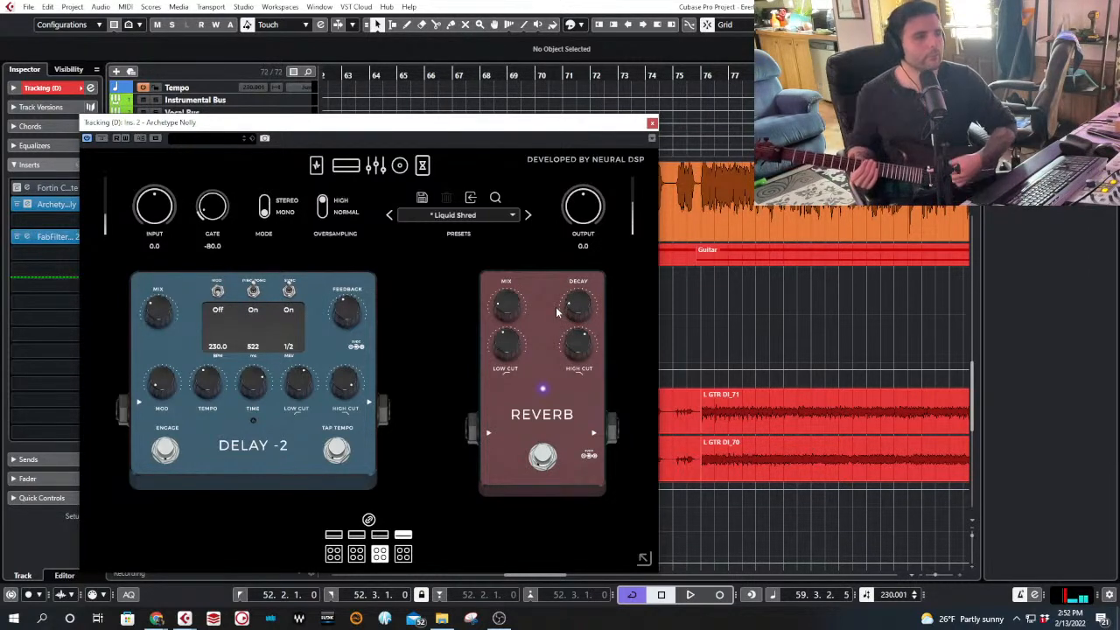
- Copy the Archetype Nolly insert from Tracking (D) onto the Chorus Lead L DI and Chorus Lead R DI channels in the MixConsole
left_click(652, 123)
scroll(543, 409, "down", 4)
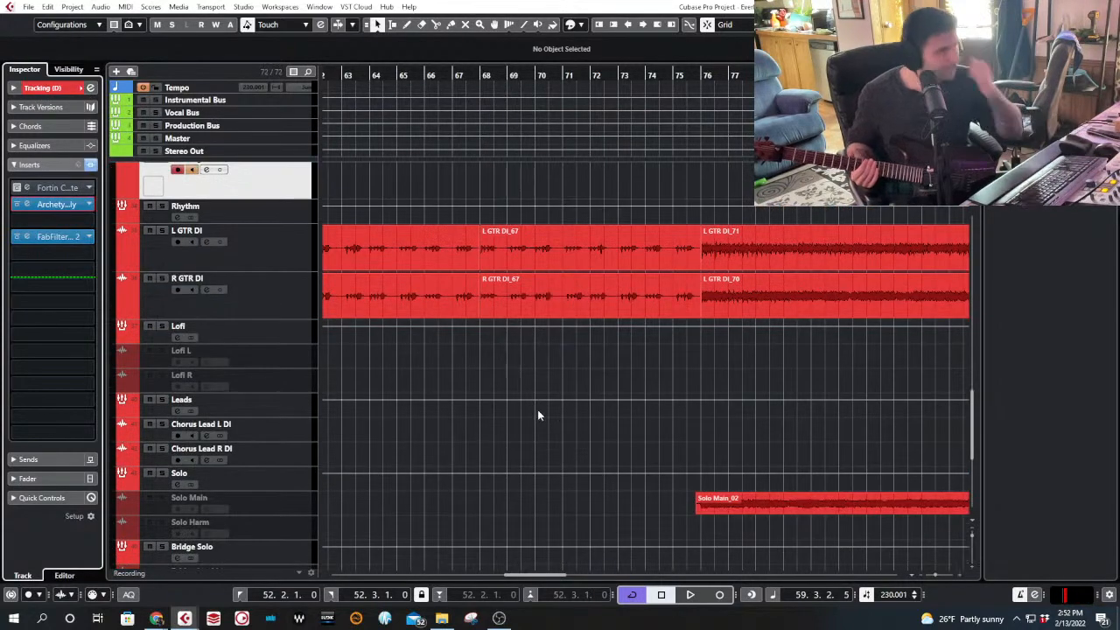
key("F3")
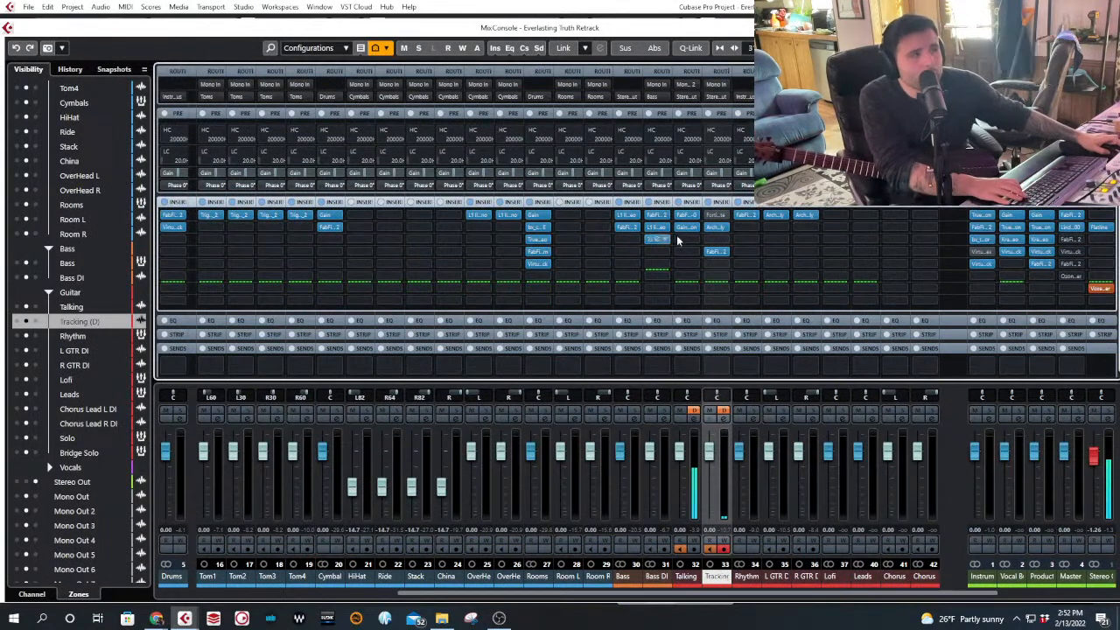
scroll(698, 589, "right", 5)
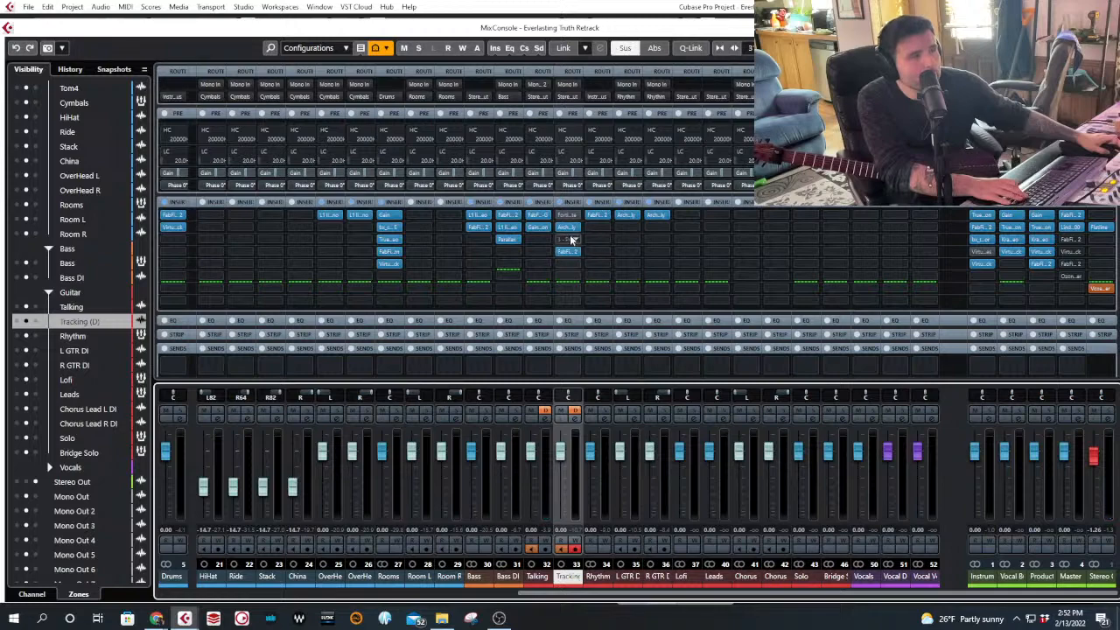
left_click_drag(570, 230, 748, 214)
left_click_drag(569, 232, 775, 218)
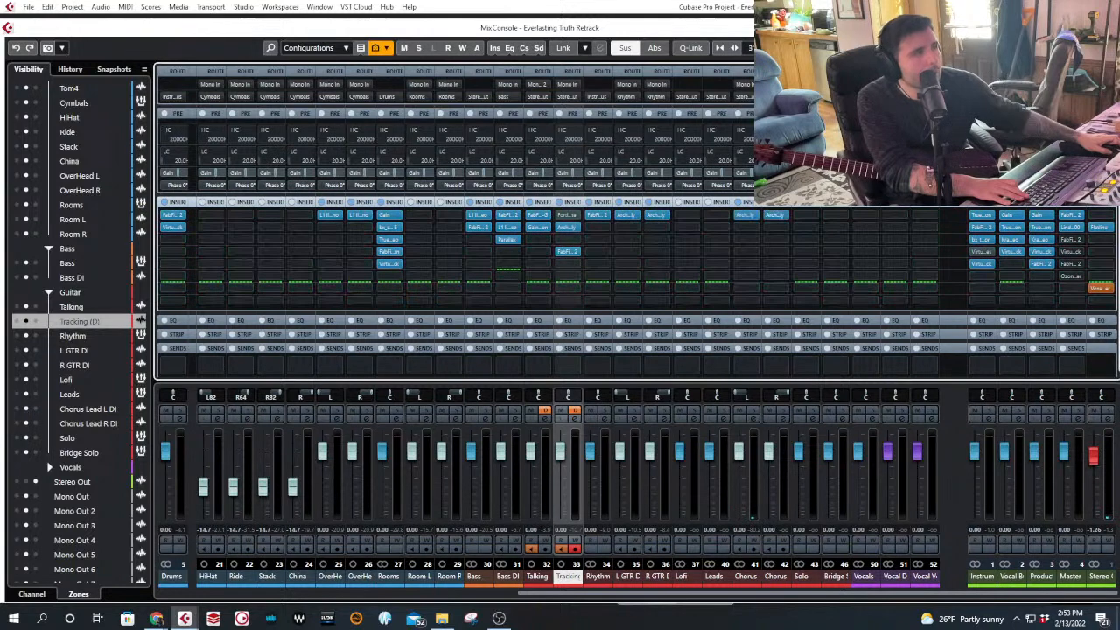
key("F3")
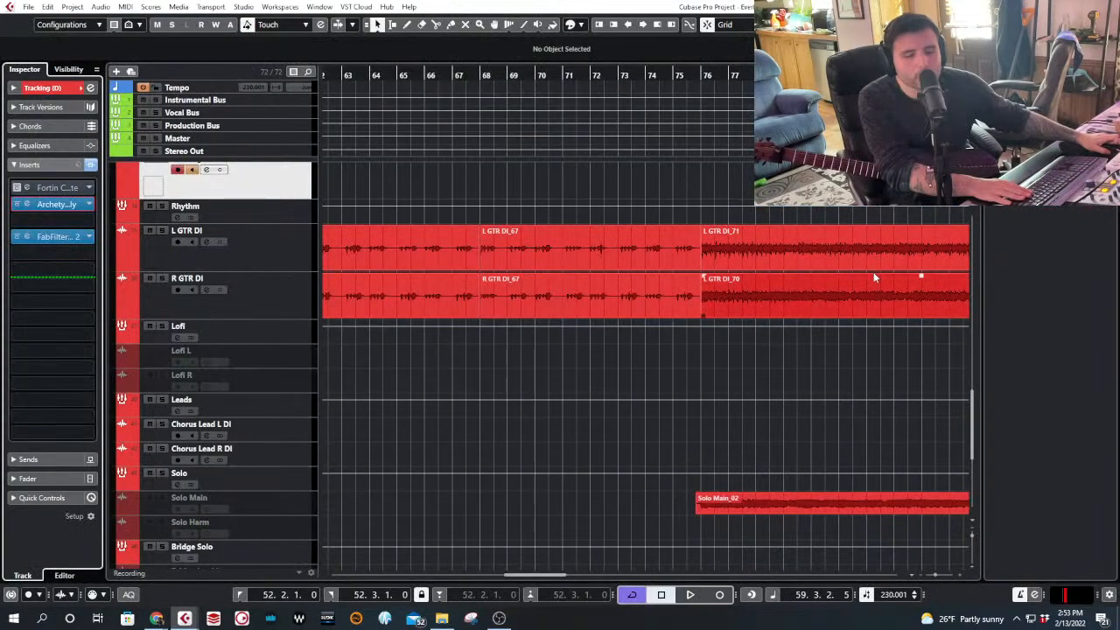
- Play the rhythm guitar passage around bars 59 and 60 to locate where the chorus lead enters
left_click_drag(841, 285, 625, 231)
scroll(625, 231, "down", 3)
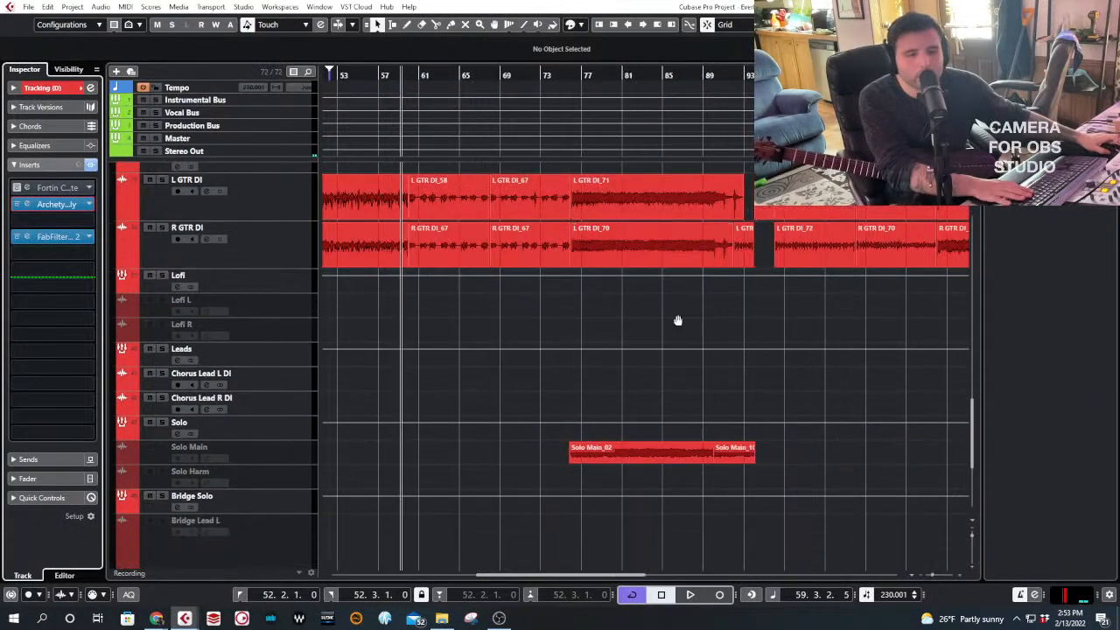
left_click_drag(677, 318, 589, 253)
scroll(590, 256, "down", 2)
key("space")
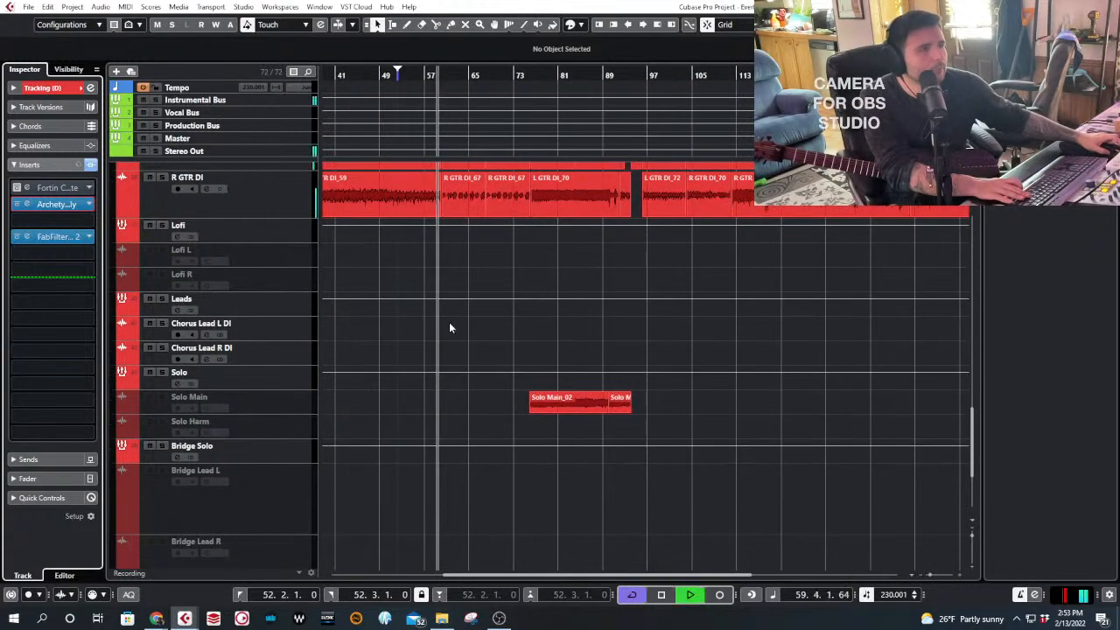
scroll(437, 333, "up", 4)
key("space")
- Select the Chorus Lead L DI track and place the playhead at bar 59
left_click(283, 331)
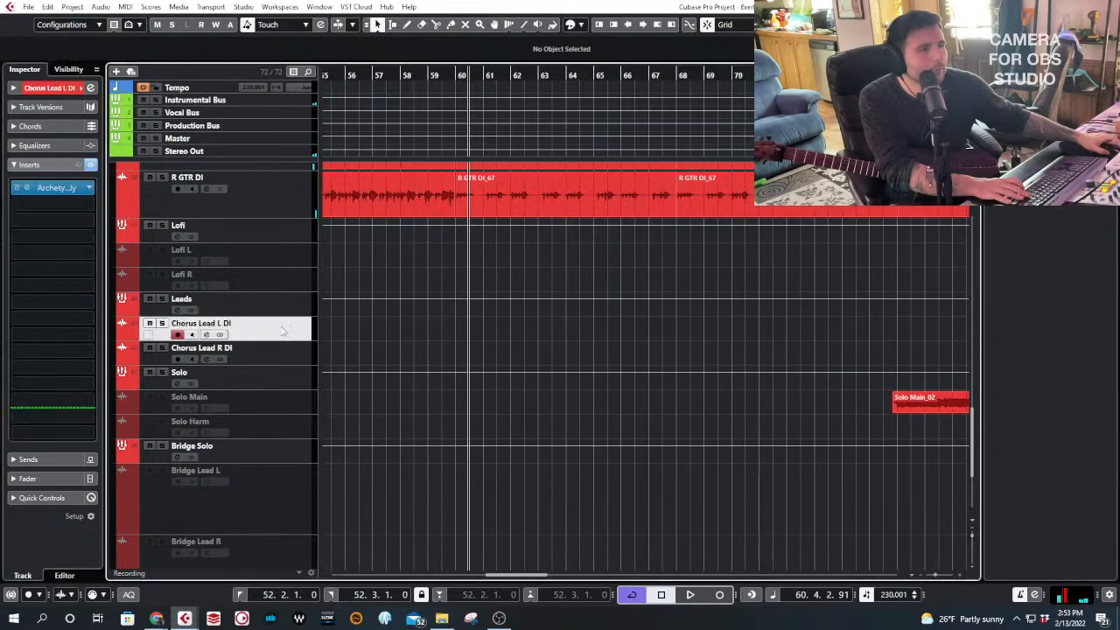
scroll(423, 271, "up", 5)
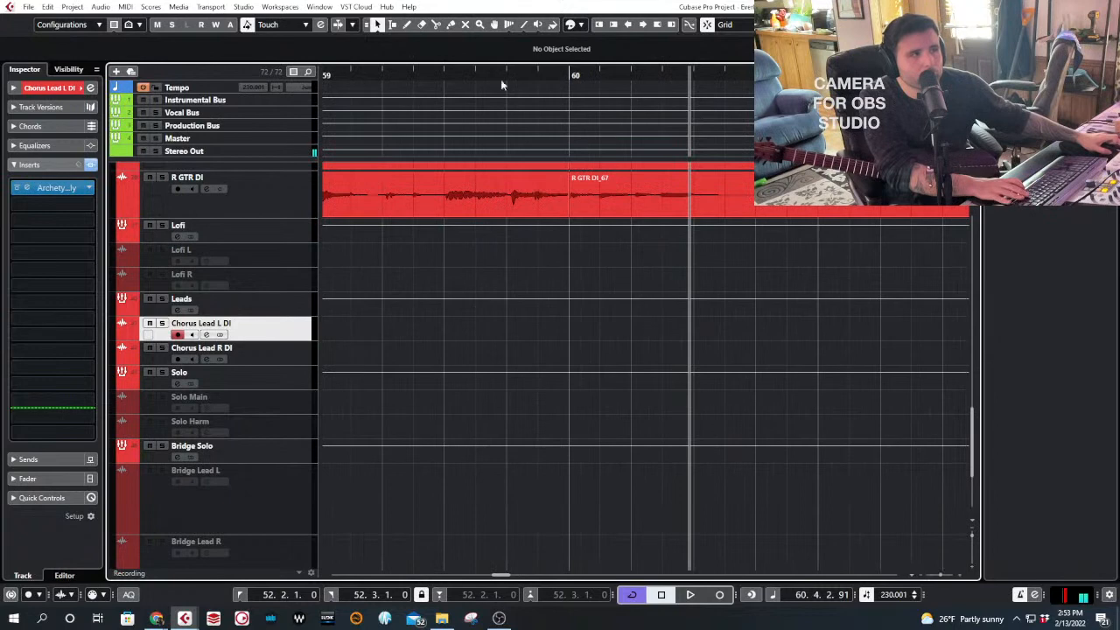
scroll(350, 100, "down", 2)
left_click(359, 80)
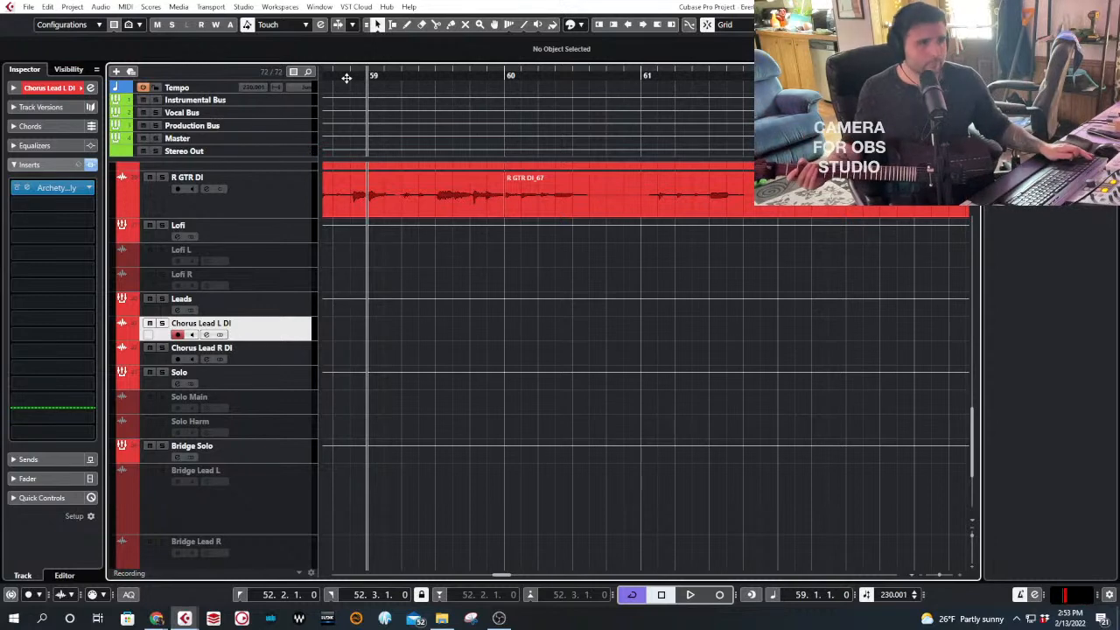
- Try a chorus lead take on Chorus Lead L DI from bar 59 and delete the recorded clip
key("KP_Multiply")
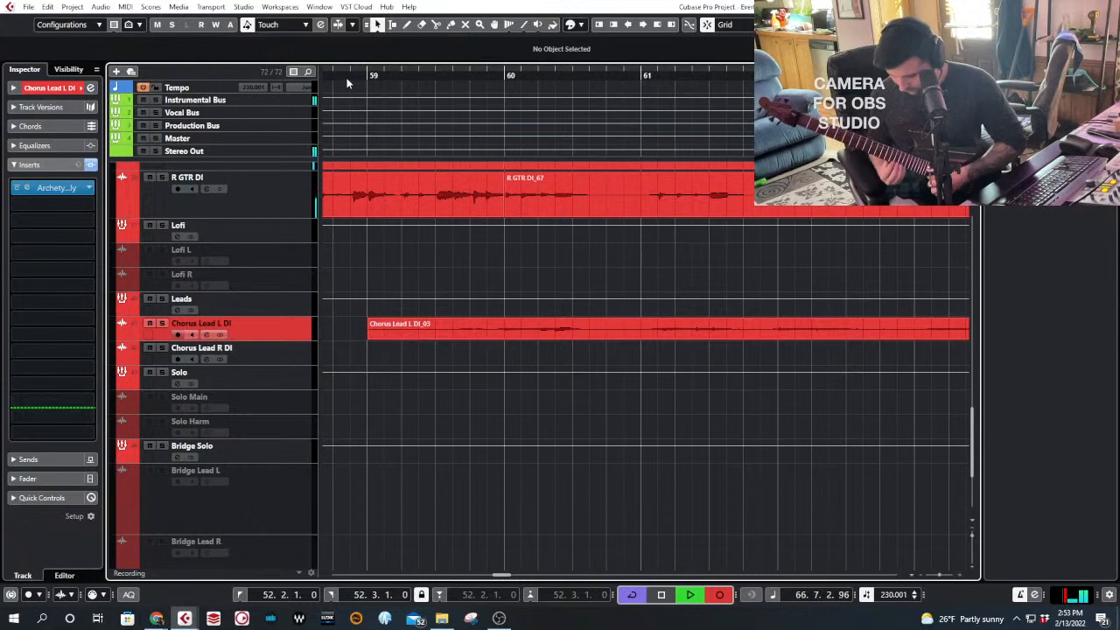
key("space")
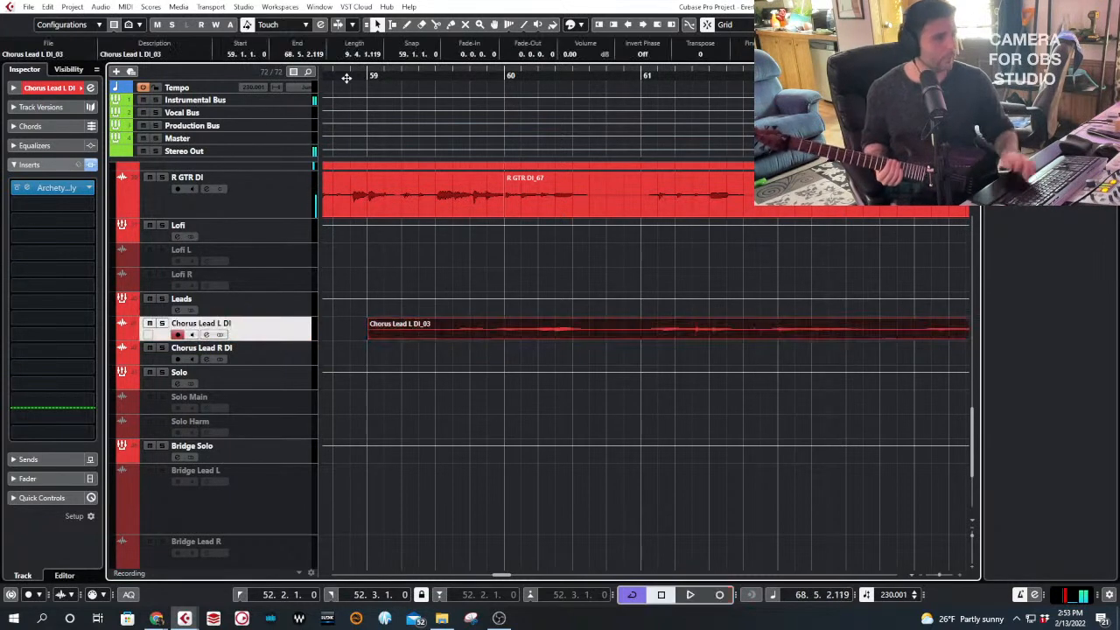
key("Delete")
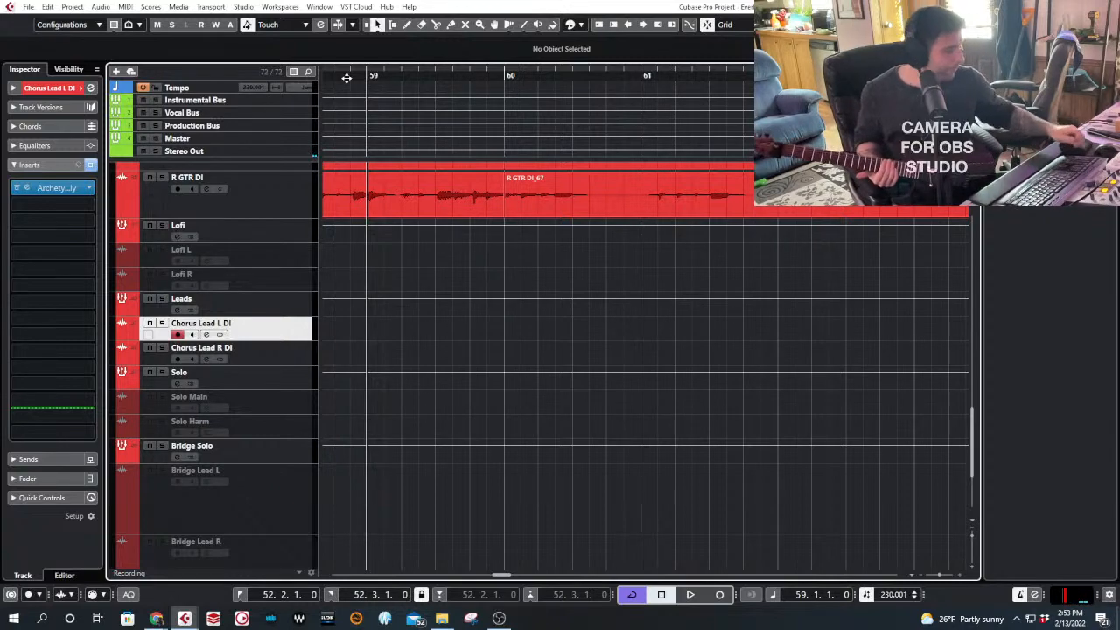
- Record a fresh chorus lead take on Chorus Lead L DI from bar 59 to about bar 68, and ready Chorus Lead R DI at bar 59
key("KP_Multiply")
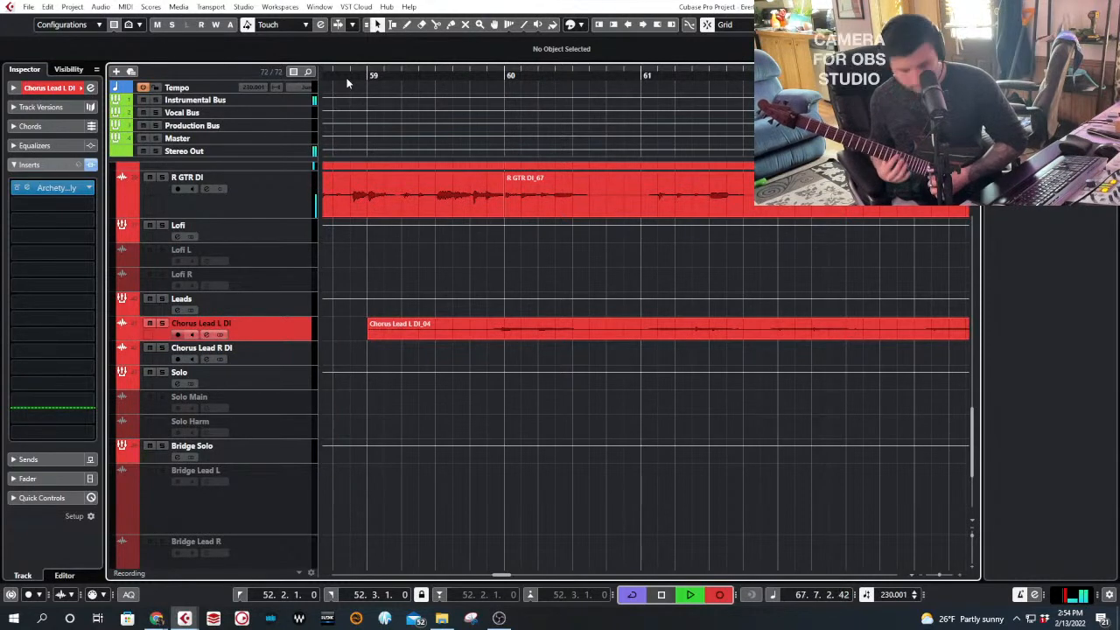
key("space")
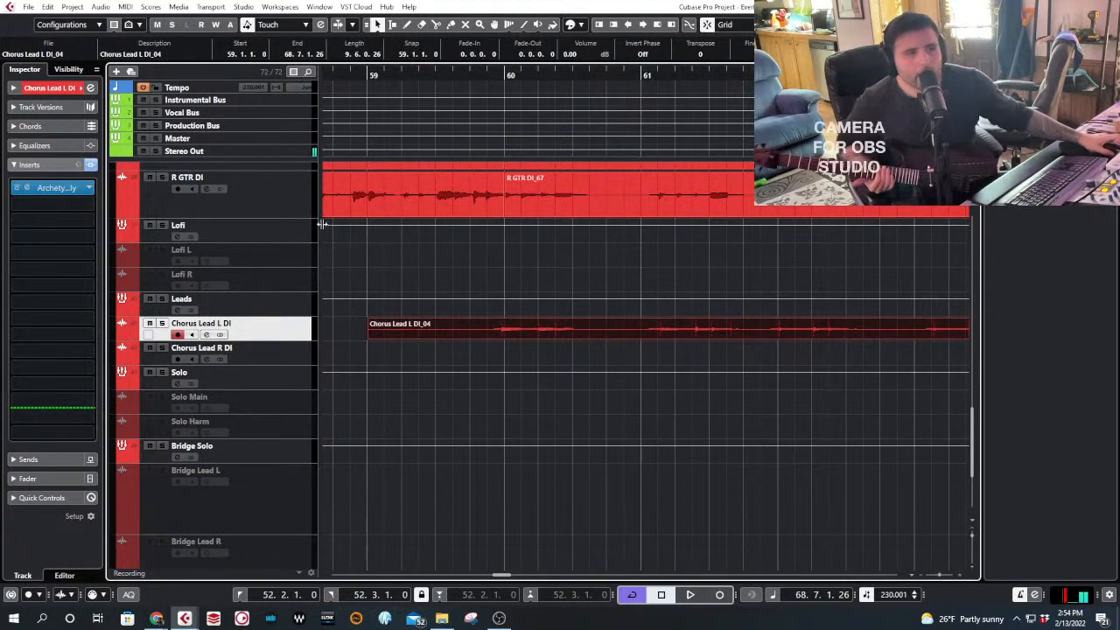
key("Down")
left_click(368, 75)
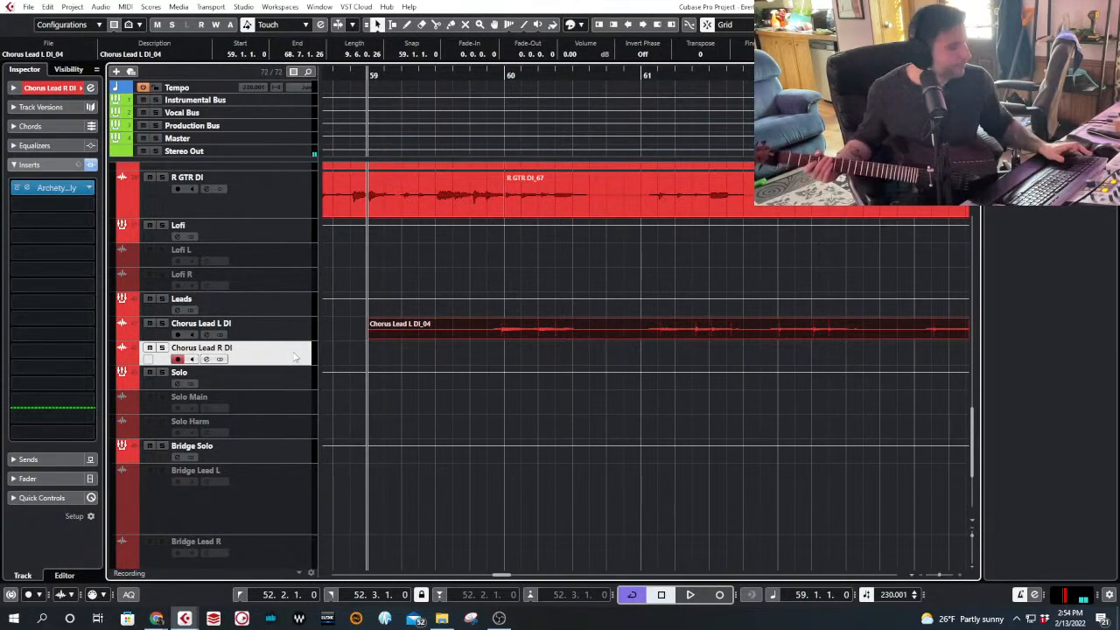
- Try two chorus lead takes on Chorus Lead R DI from bar 59, discarding each one
key("KP_Multiply")
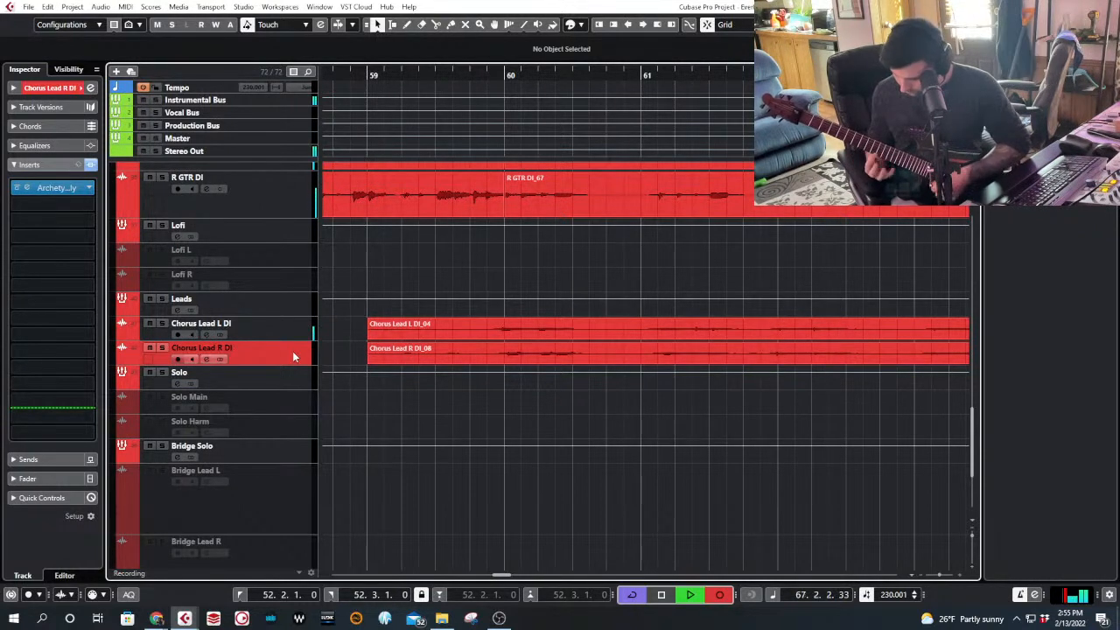
key("space")
key("Delete")
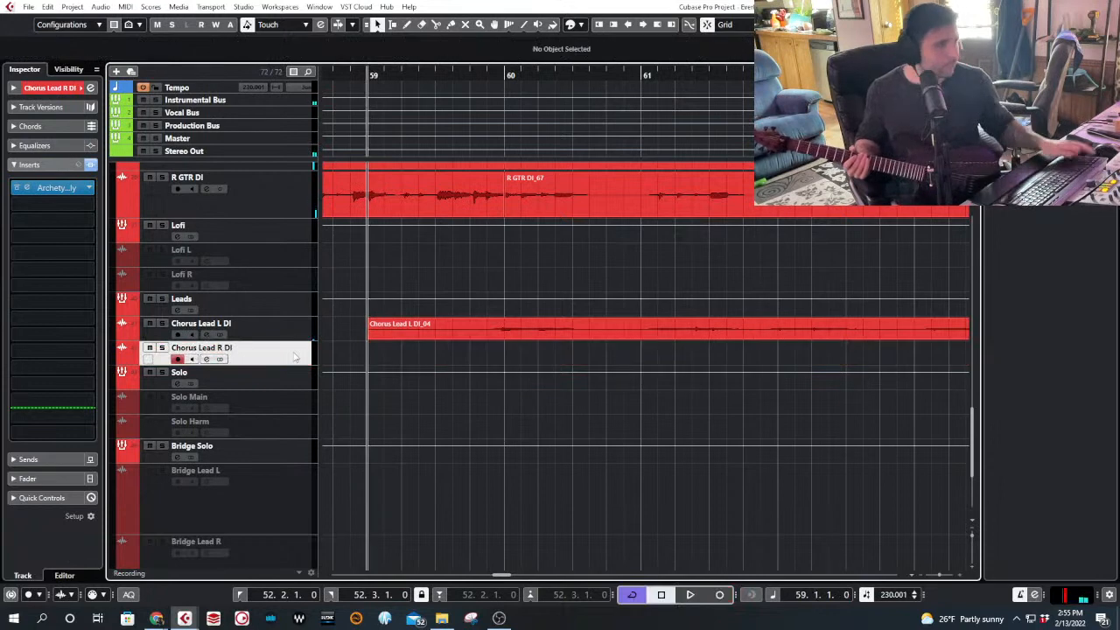
key("KP_Multiply")
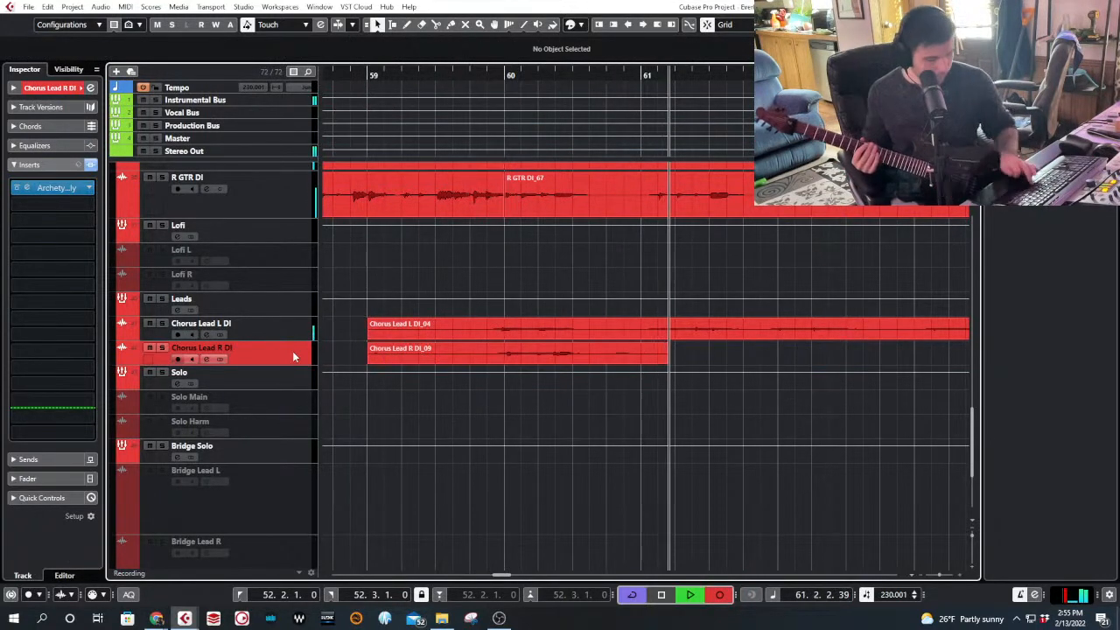
key("space")
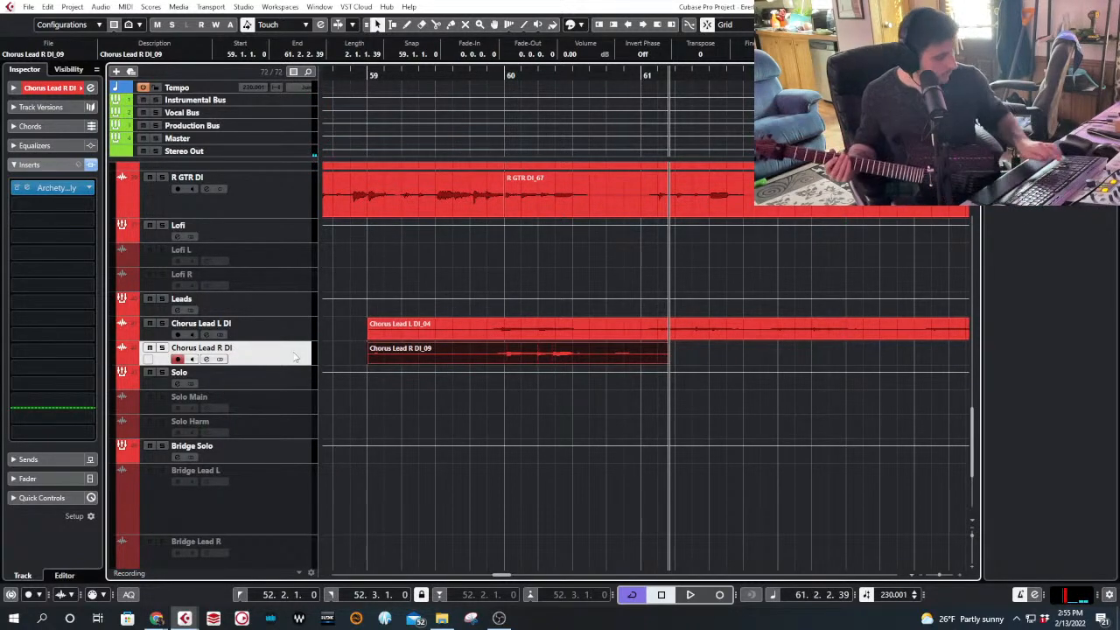
key("ctrl+z")
- Record the double-tracked chorus lead on Chorus Lead R DI from bar 59 to about bar 68
key("KP_Multiply")
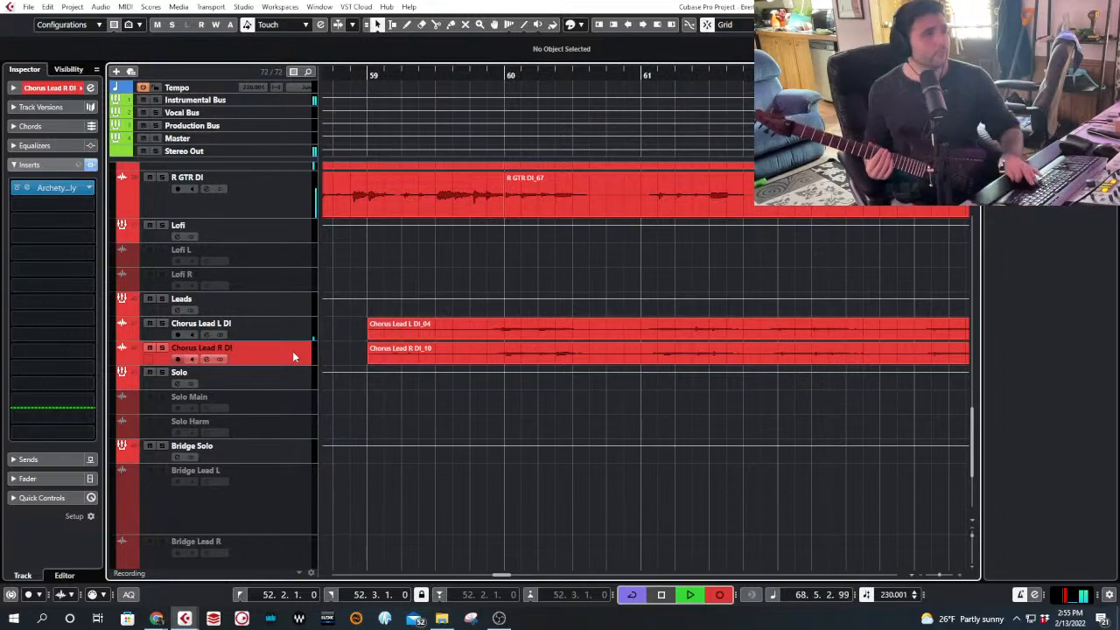
key("space")
- Play back the left and right chorus lead takes together from just before bar 59 through bar 68
scroll(659, 423, "right", 3)
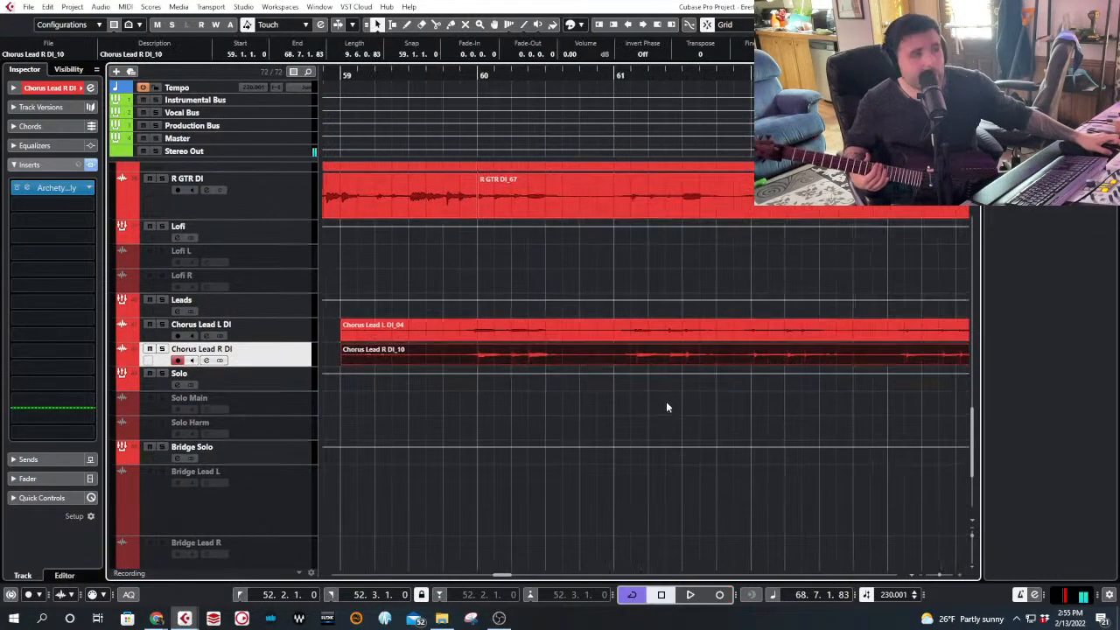
scroll(651, 396, "right", 3)
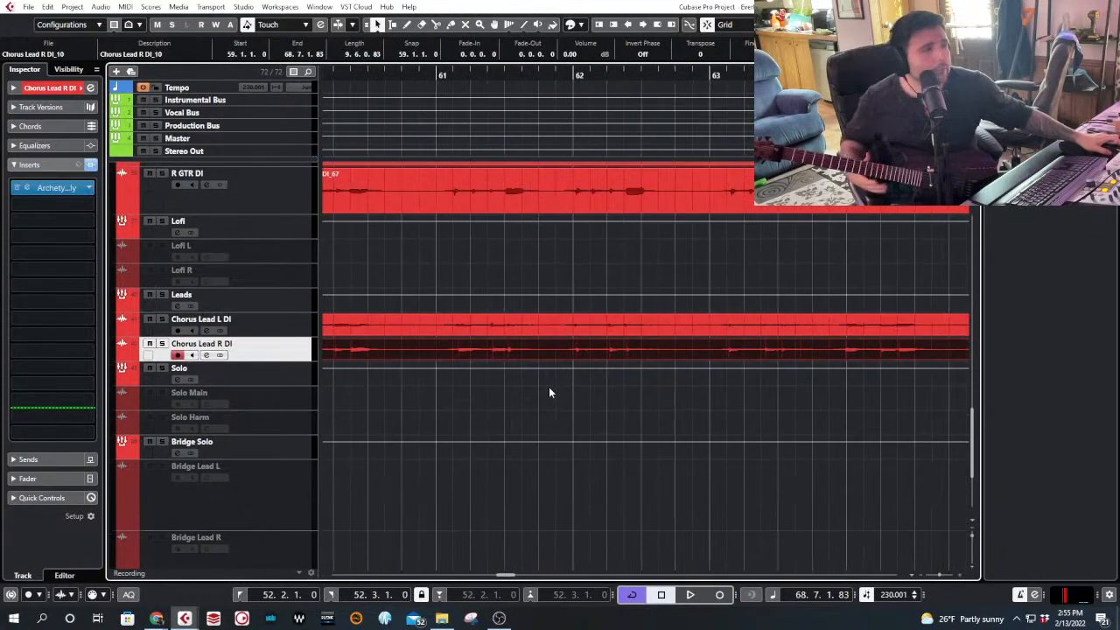
scroll(633, 377, "down", 3)
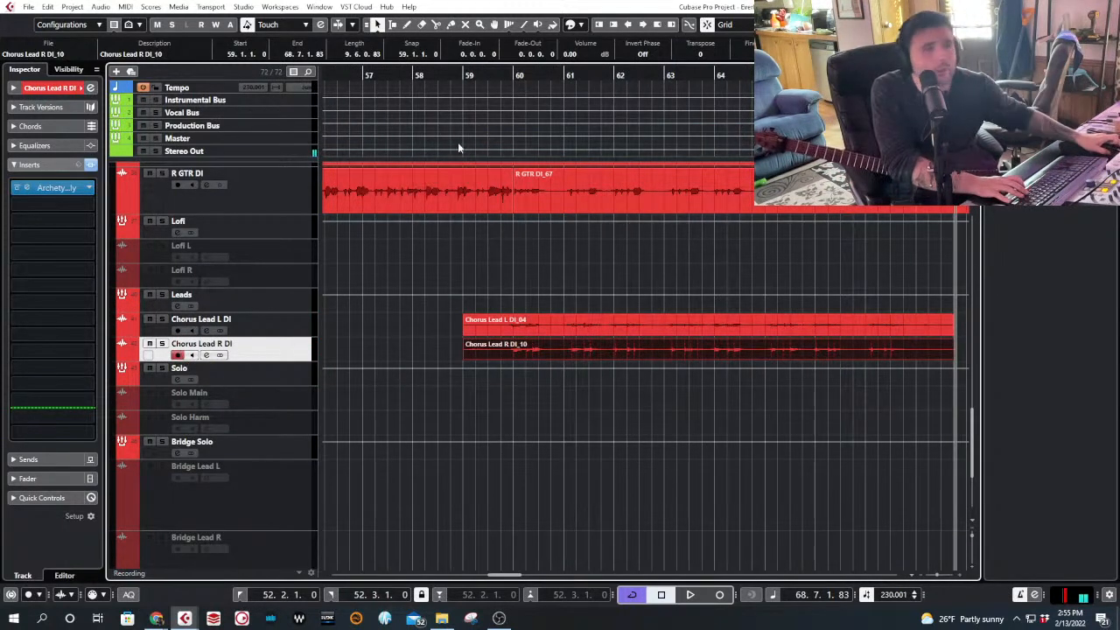
left_click(448, 74)
key("space")
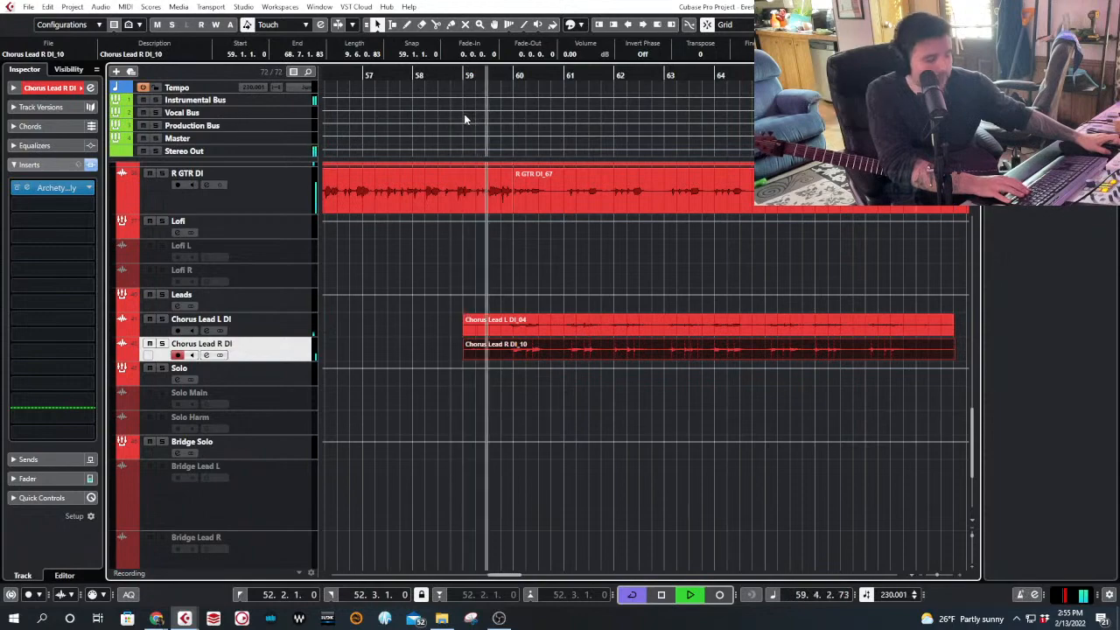
left_click_drag(693, 380, 560, 386)
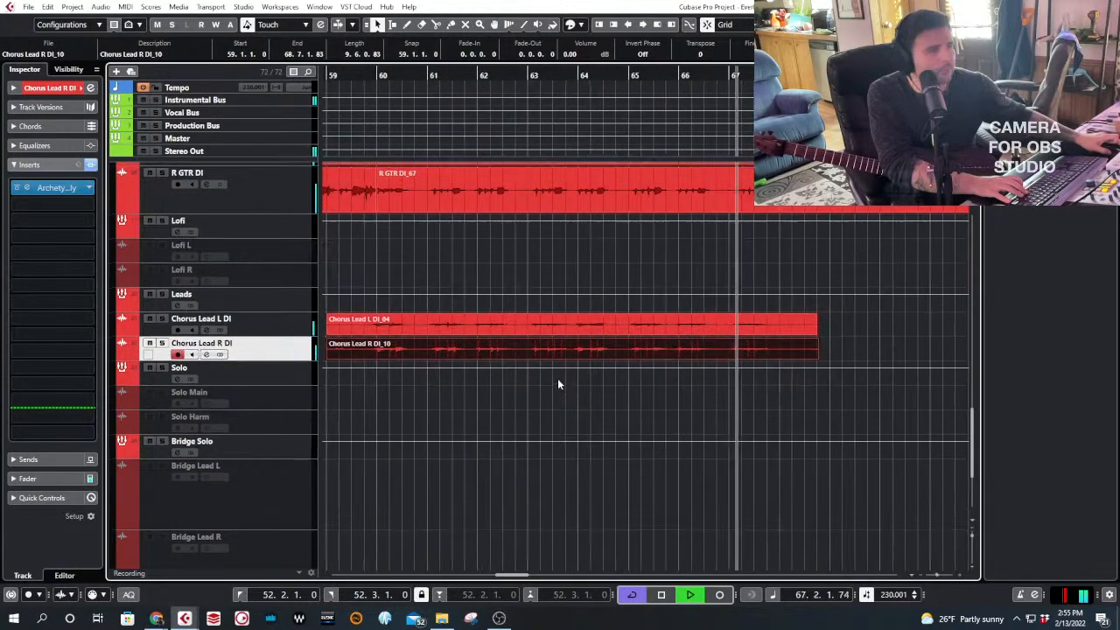
left_click_drag(558, 380, 537, 374)
key("space")
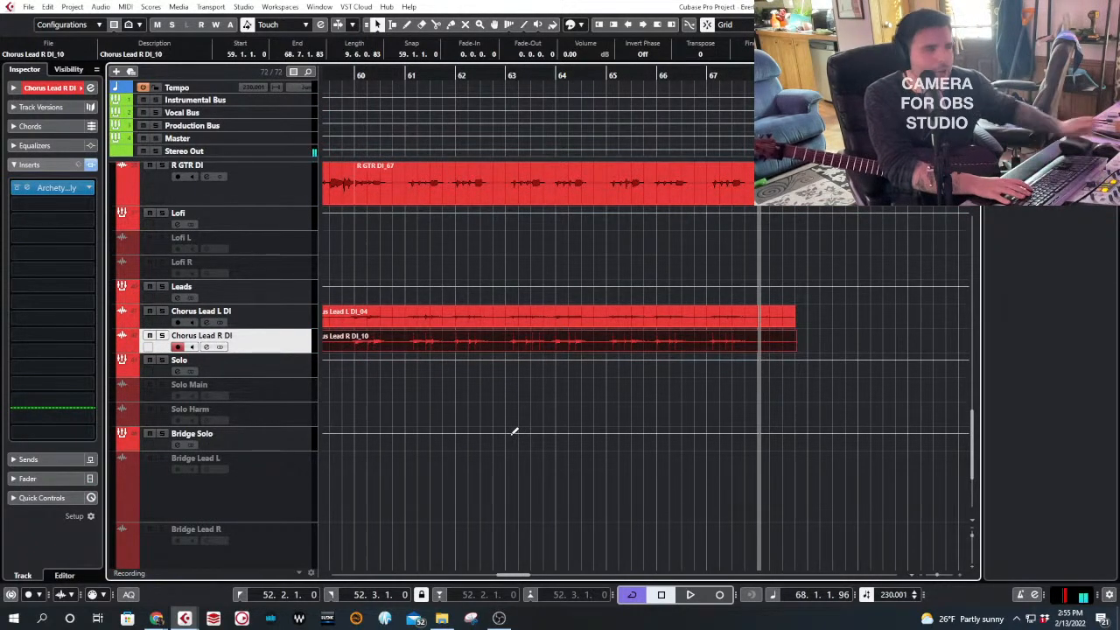
- Play the start of the solo section around bar 76 and select the disabled Solo Main track
scroll(761, 276, "right", 3)
scroll(748, 279, "down", 4)
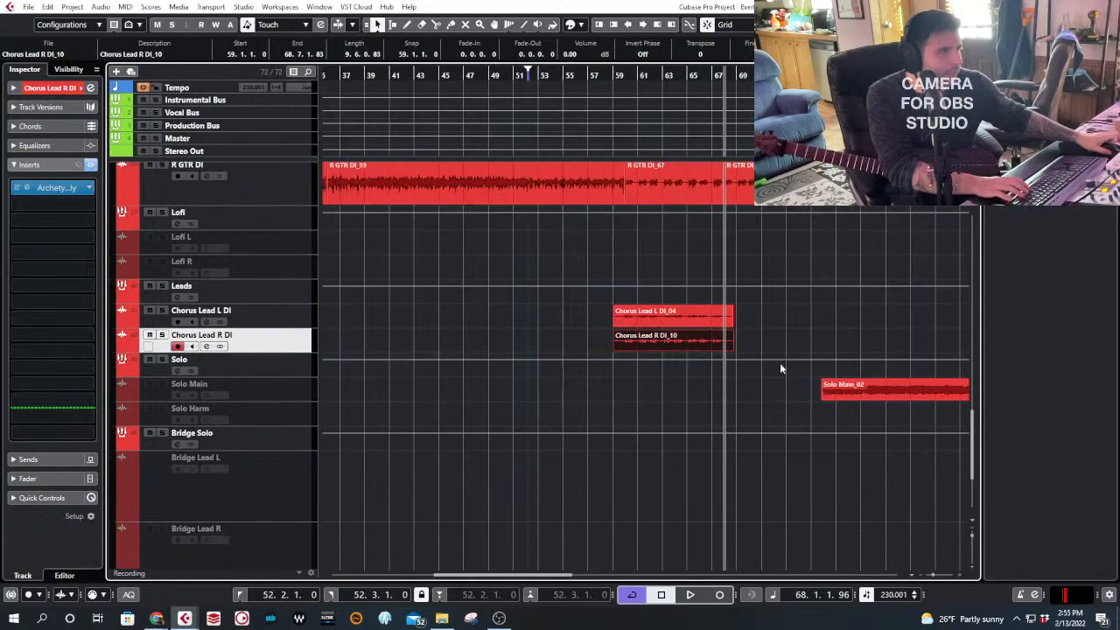
scroll(780, 364, "right", 5)
scroll(685, 372, "down", 2)
scroll(684, 372, "right", 10)
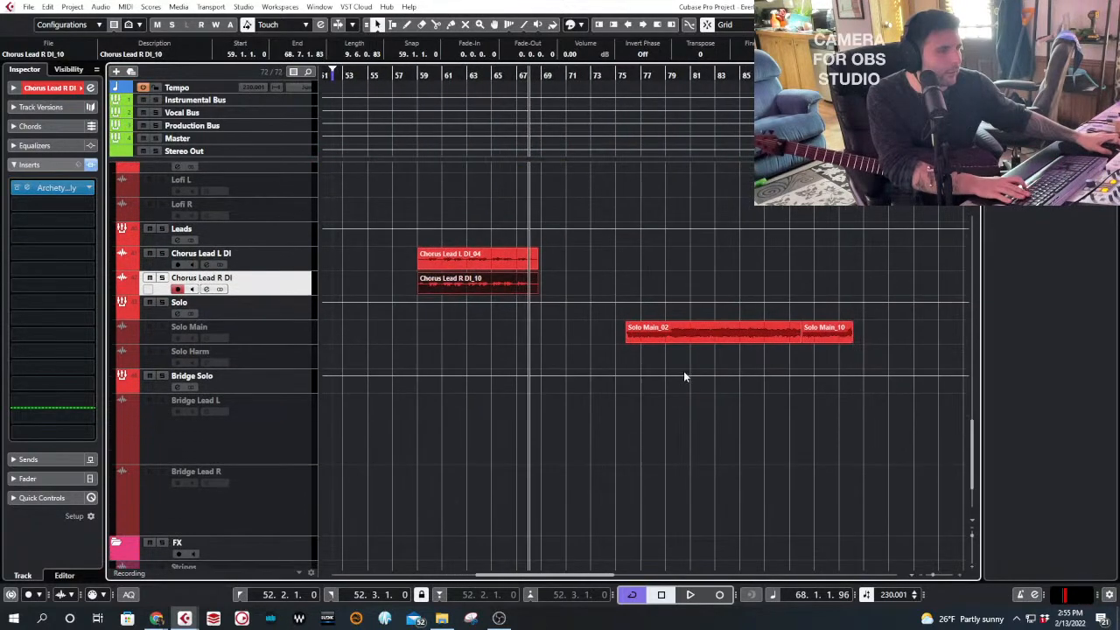
scroll(684, 372, "right", 5)
scroll(572, 350, "down", 1)
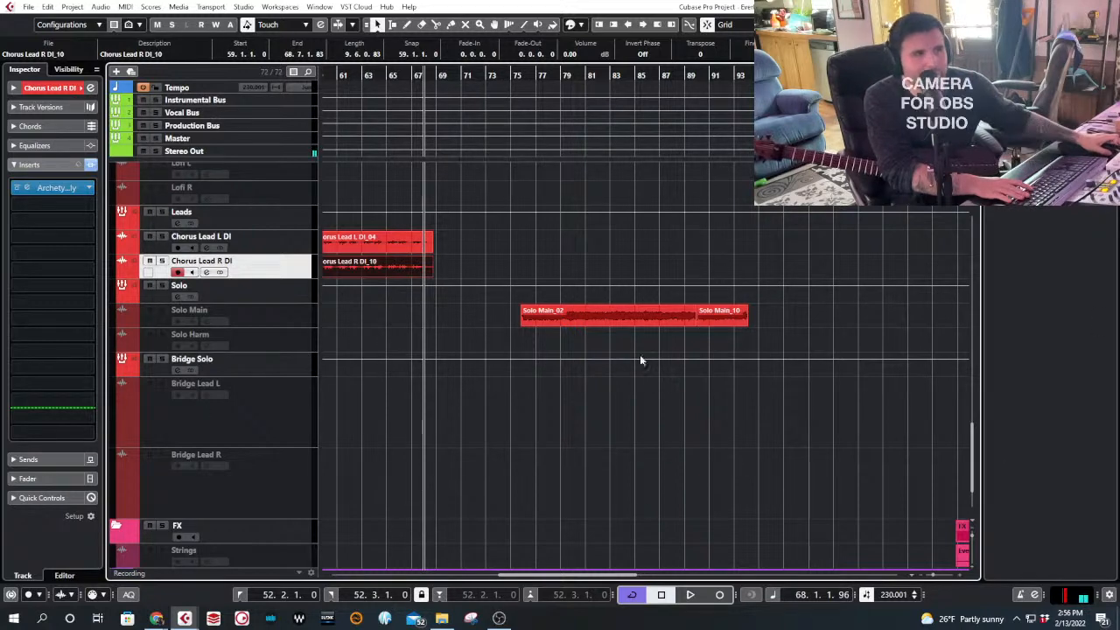
scroll(639, 356, "right", 3)
scroll(518, 304, "up", 5)
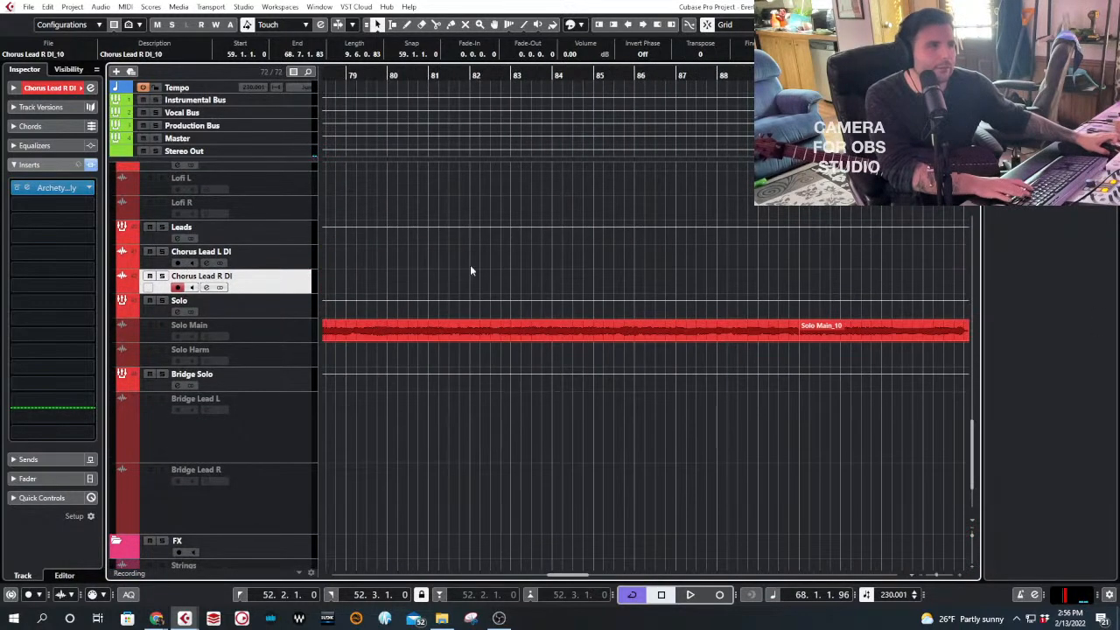
scroll(470, 271, "up", 3)
scroll(733, 301, "down", 5)
left_click_drag(798, 428, 592, 410)
scroll(591, 409, "down", 5)
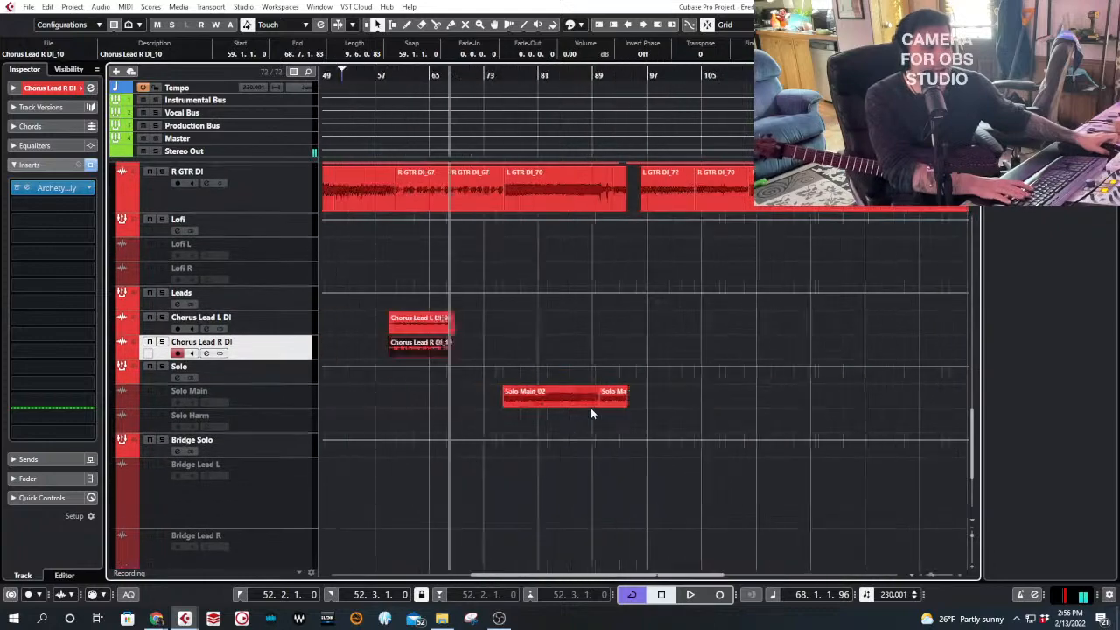
left_click_drag(744, 422, 676, 419)
scroll(481, 430, "up", 4)
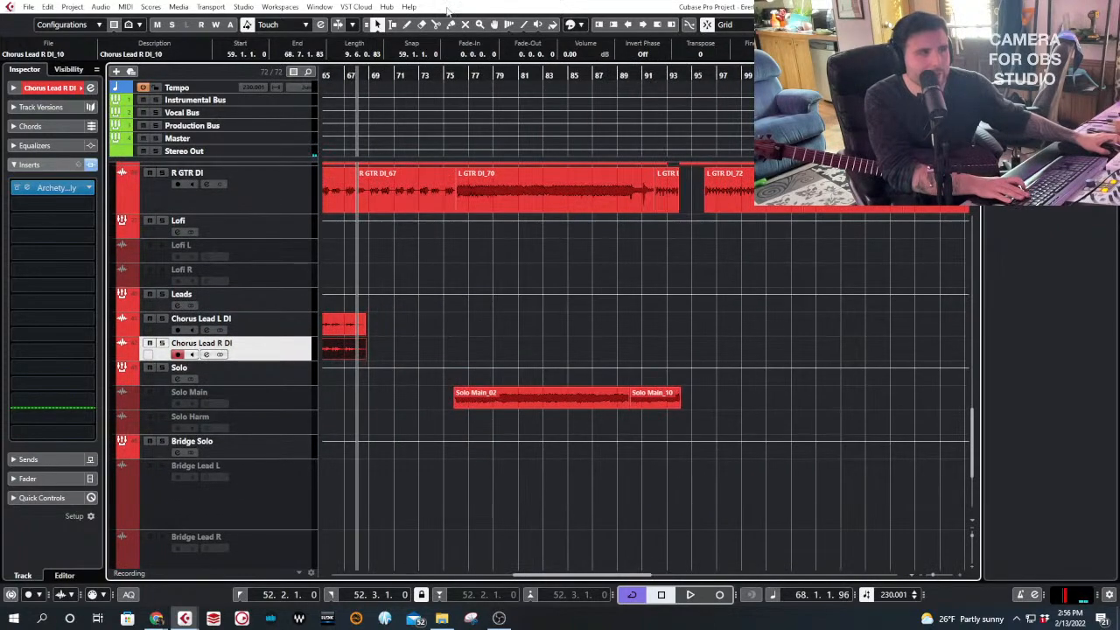
left_click(450, 75)
key("space")
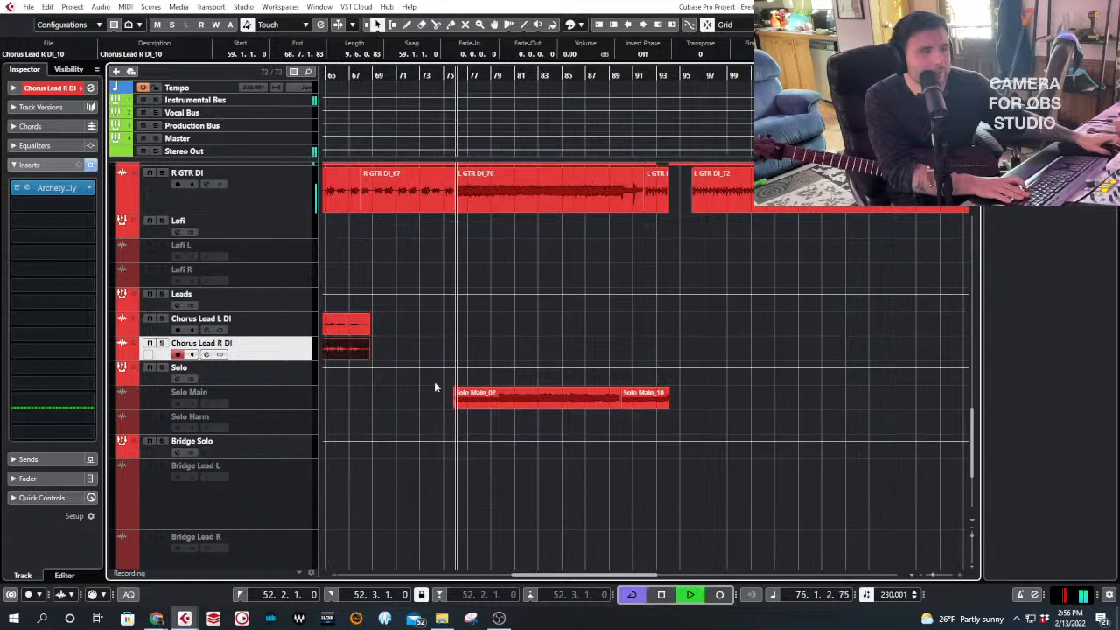
key("space")
left_click(282, 396)
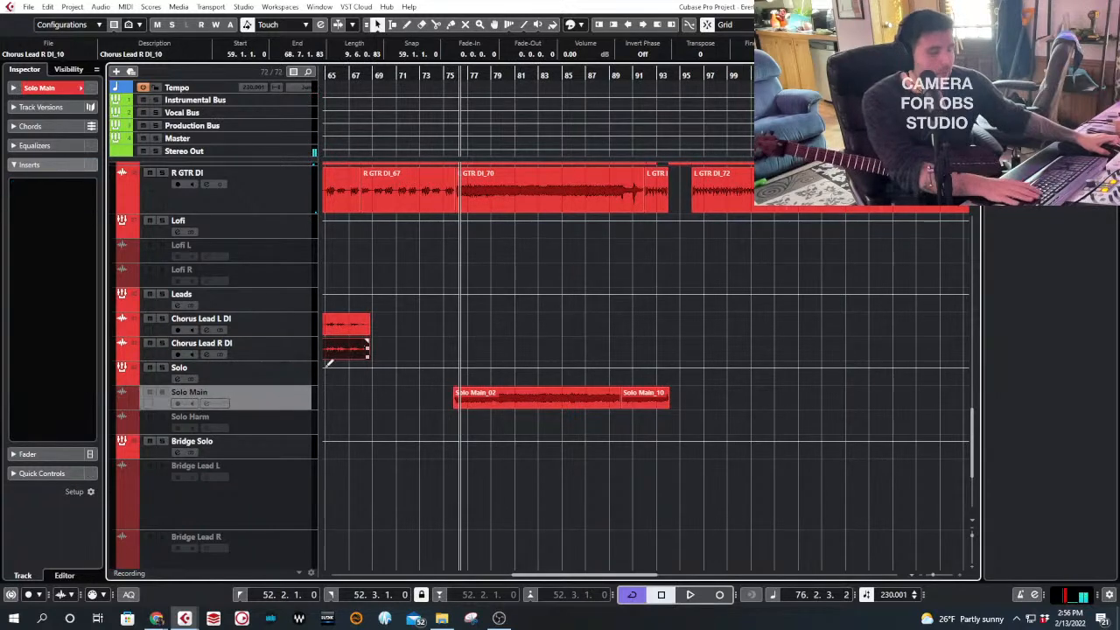
- Try duplicating the Solo Main and Solo Harm tracks together, then undo the duplication
left_click(285, 424, "ctrl")
key("ctrl+shift+d")
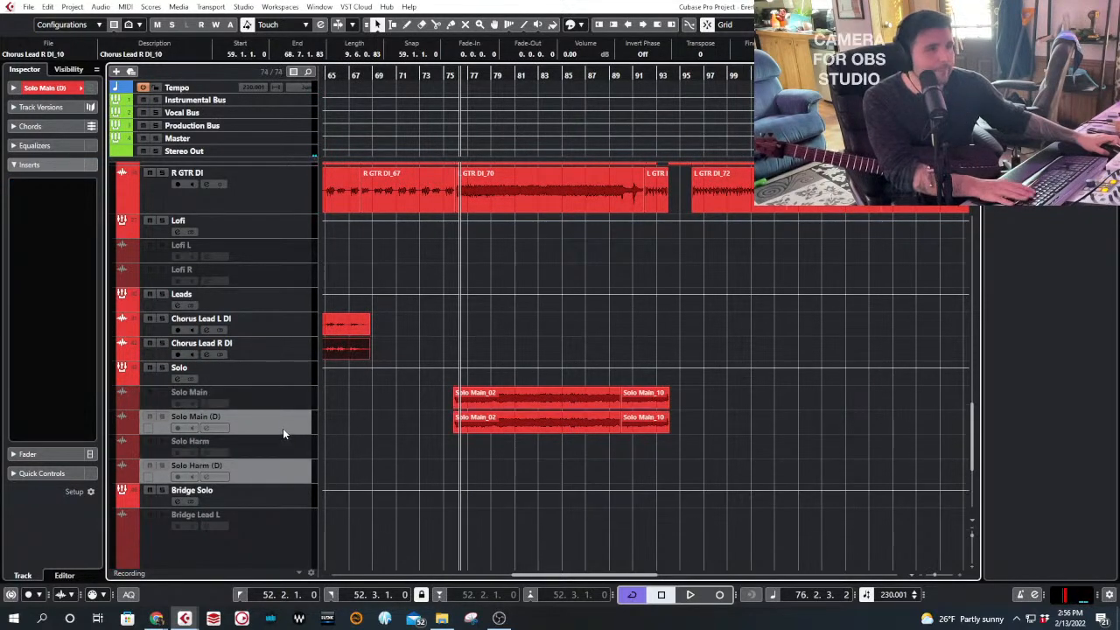
key("ctrl+z")
left_click(276, 405)
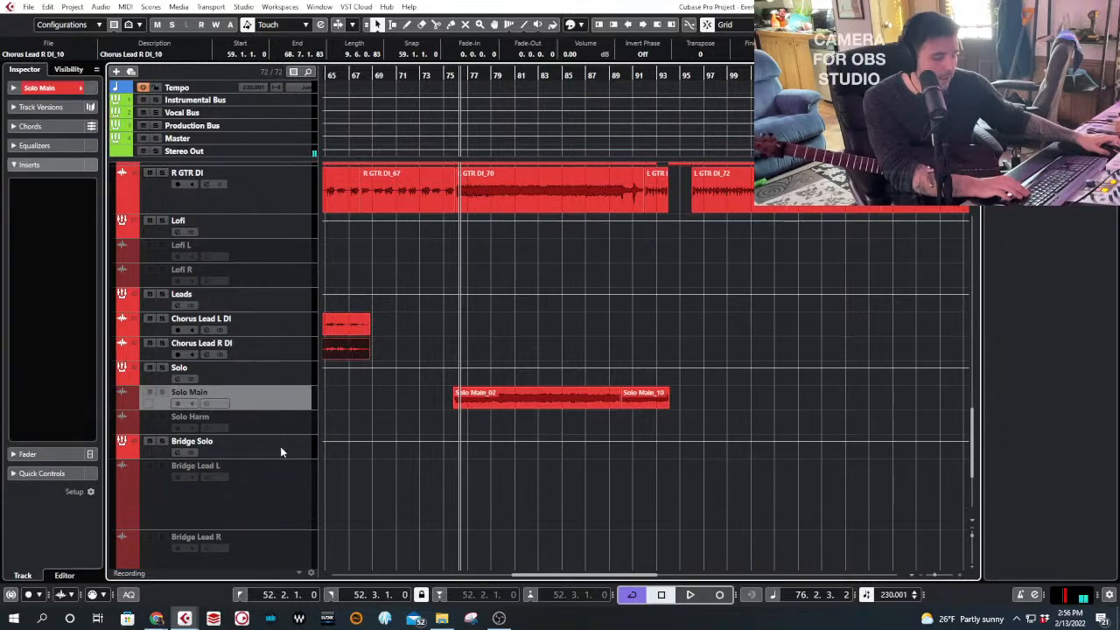
right_click(265, 403)
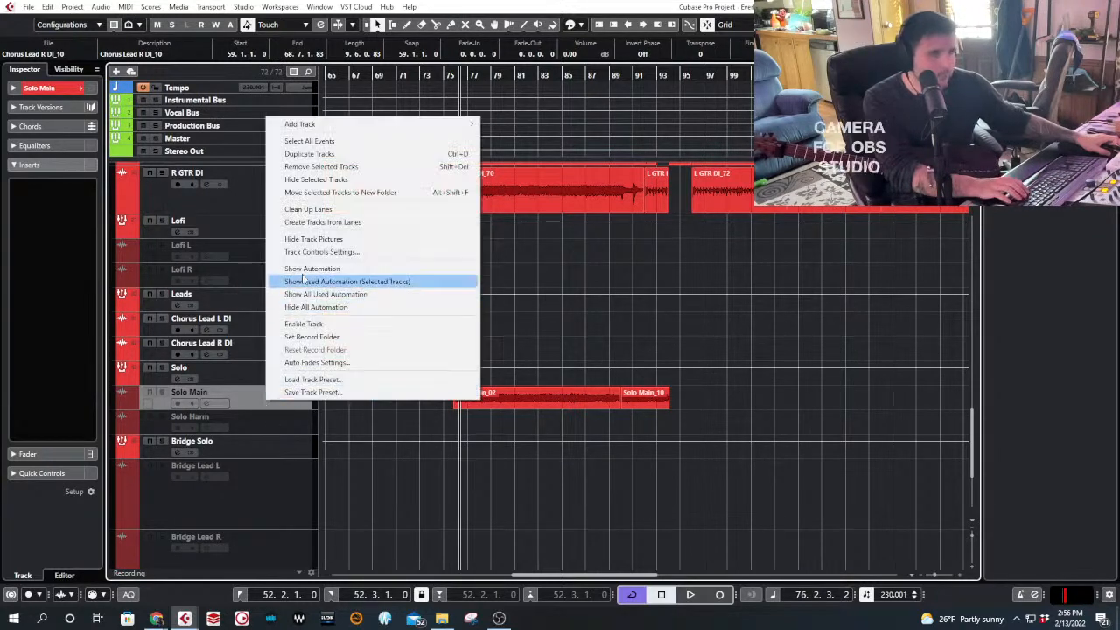
- Move both old solo clips from the Solo Main track down to the Solo Harm track
left_click(267, 421)
left_click(528, 392)
left_click_drag(527, 392, 526, 417)
left_click_drag(629, 395, 634, 418)
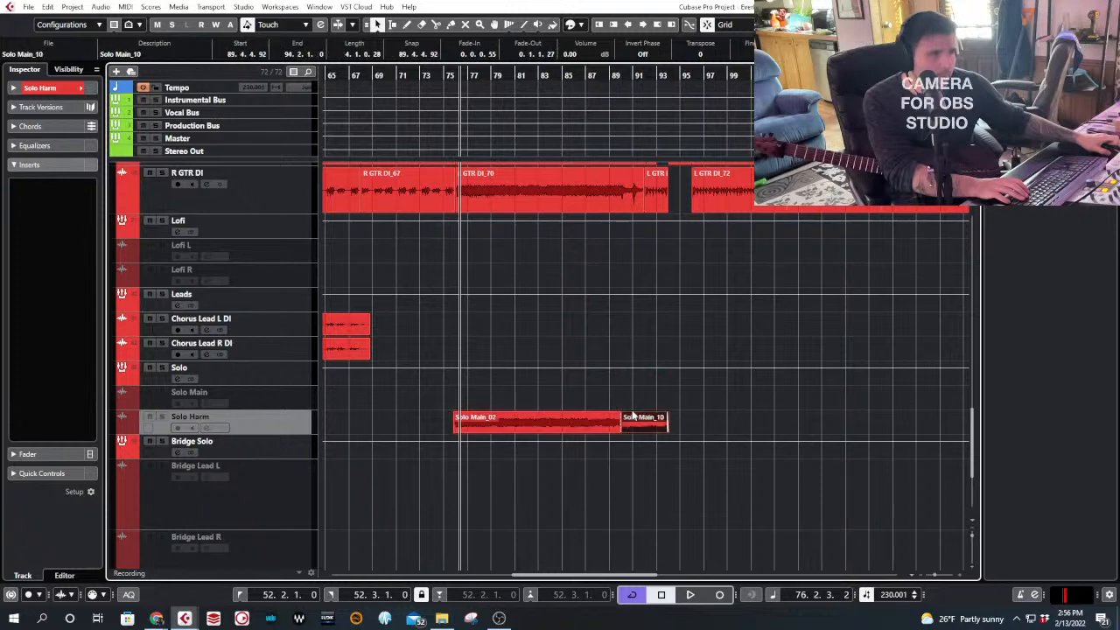
- Mute both old solo clips on the Solo Harm track and return to the selection tool
left_click_drag(716, 419, 490, 440)
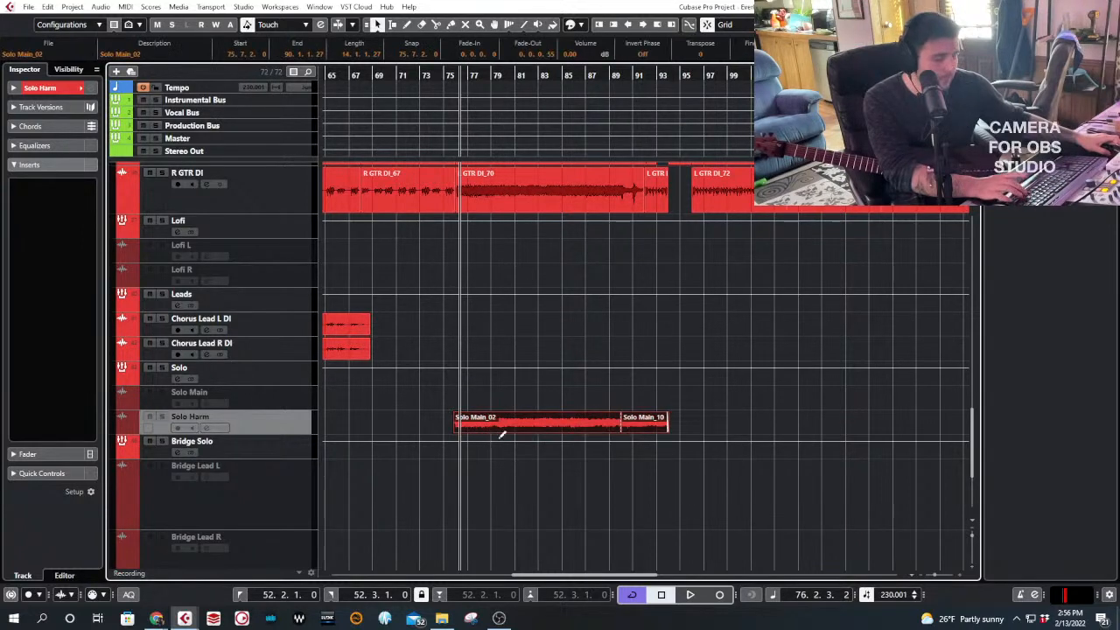
key("7")
left_click(513, 428)
left_click(621, 418)
left_click(630, 420)
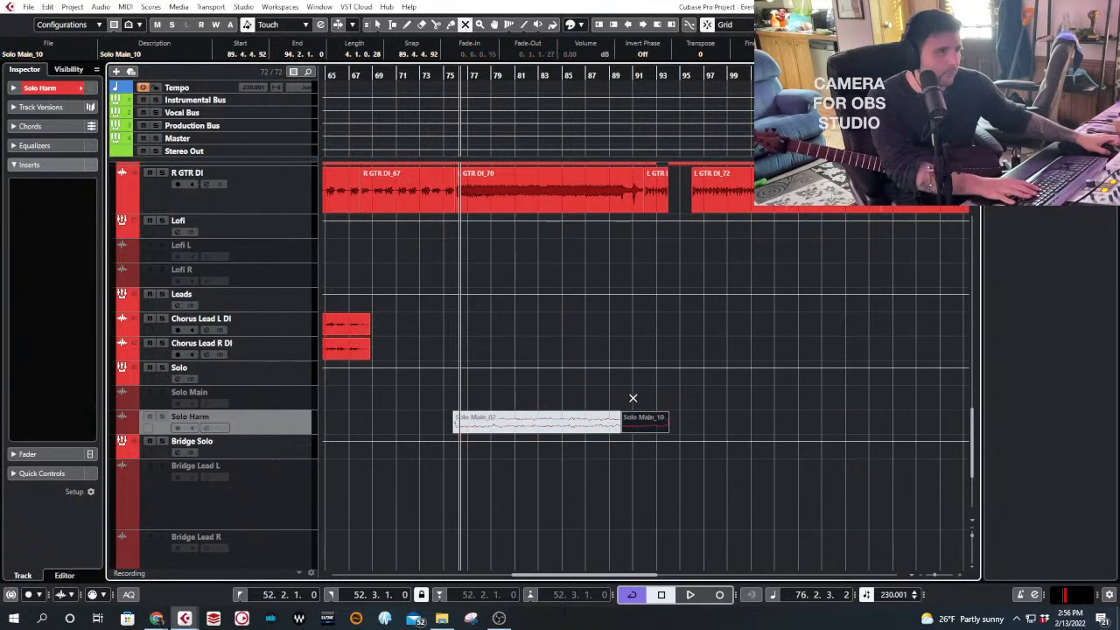
left_click(630, 395)
right_click(570, 390)
left_click(569, 390)
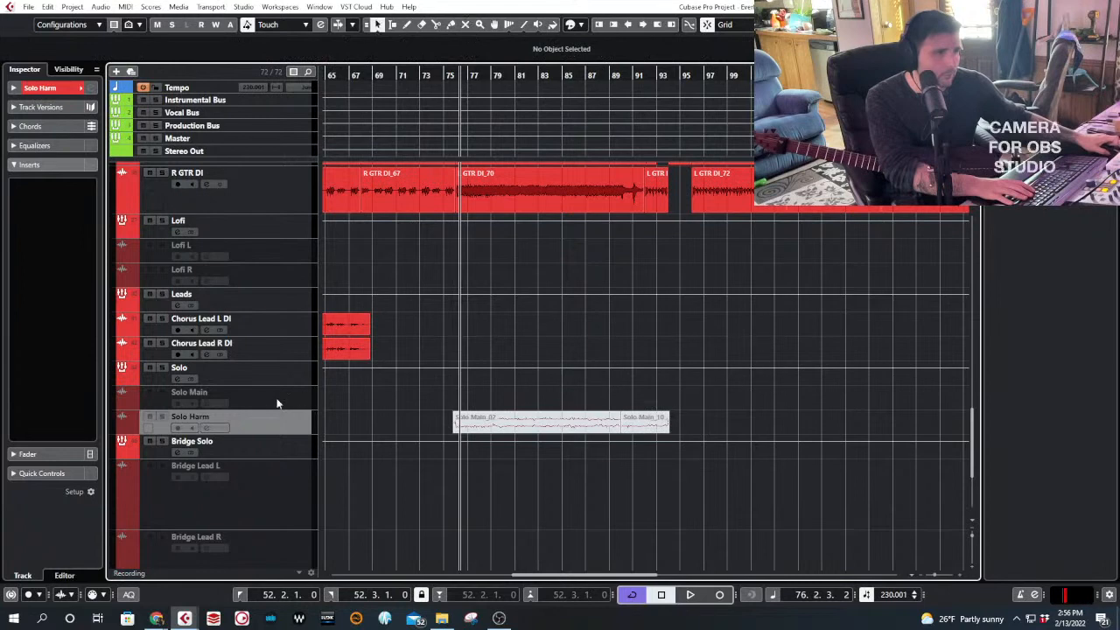
- Enable the disabled Solo Main track
left_click(264, 397)
right_click(265, 397)
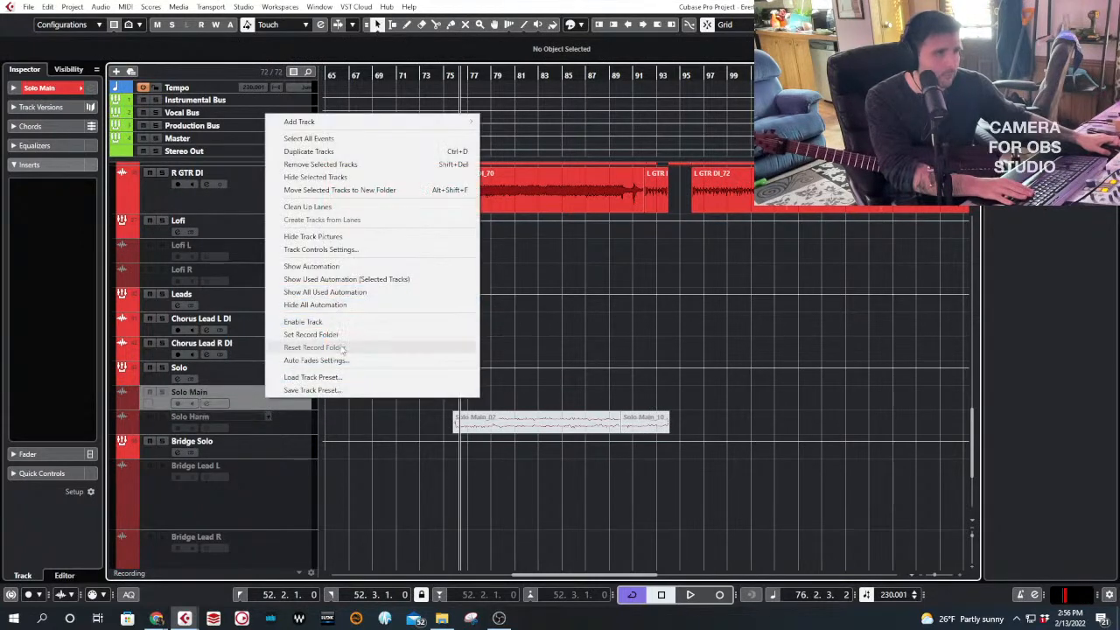
left_click(337, 321)
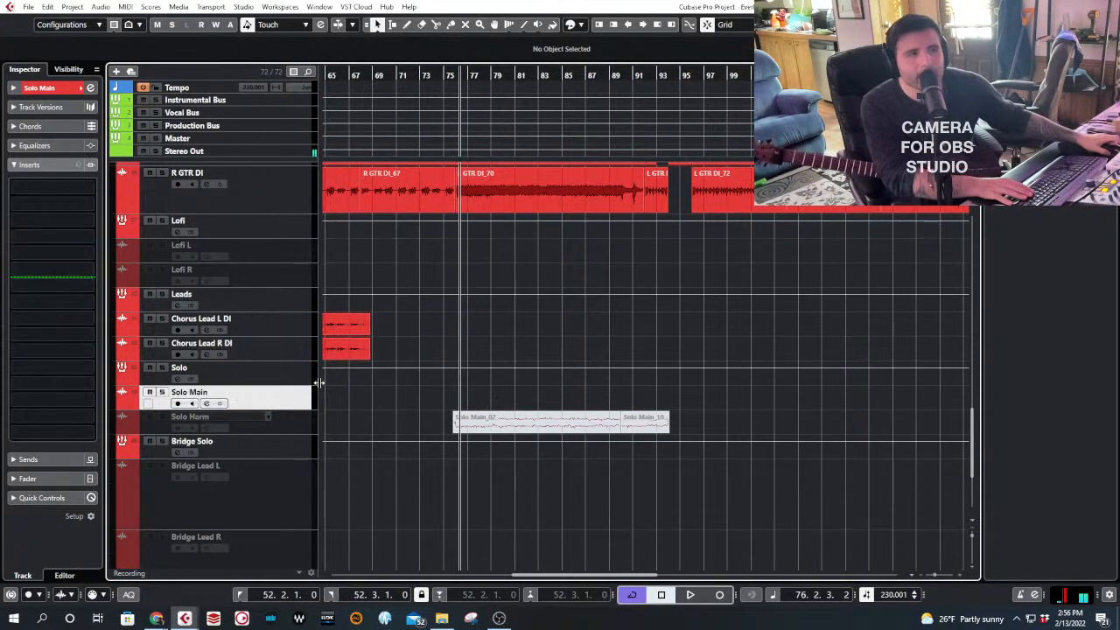
- Copy the Archetype amp insert from the Chorus Lead R DI channel to the Solo Main channel in the MixConsole
scroll(533, 385, "up", 2)
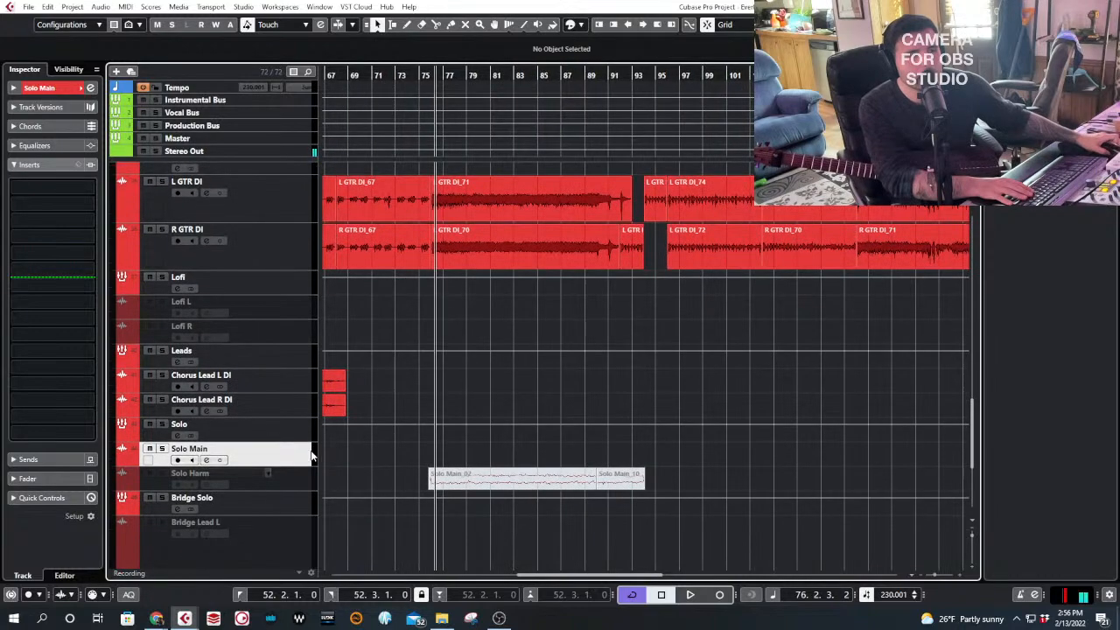
scroll(425, 376, "up", 1)
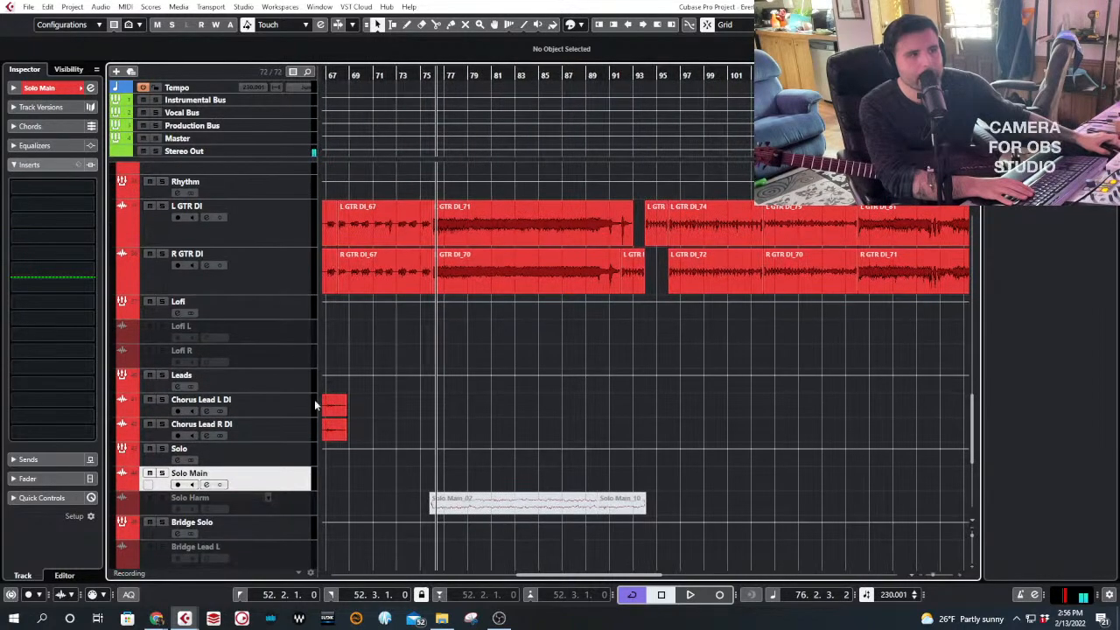
left_click(291, 404)
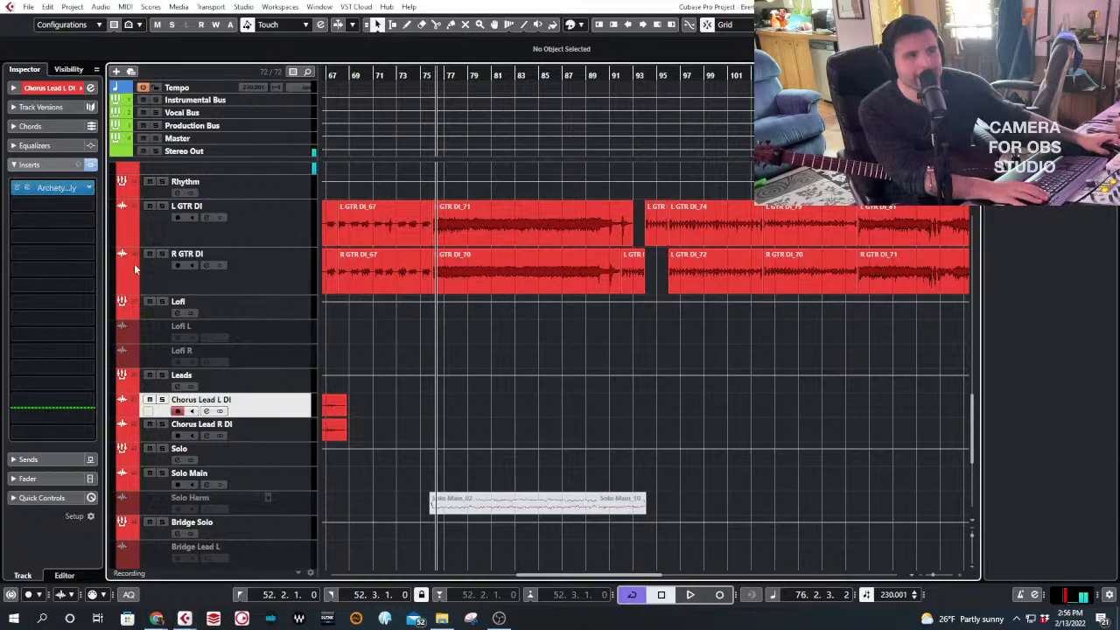
key("F3")
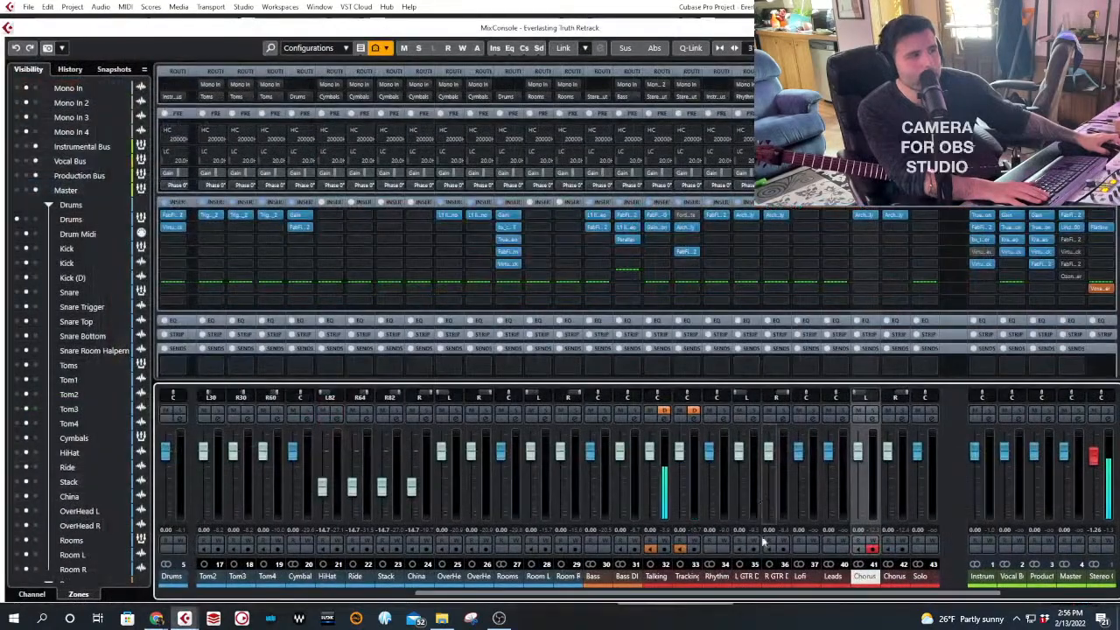
left_click_drag(748, 595, 871, 591)
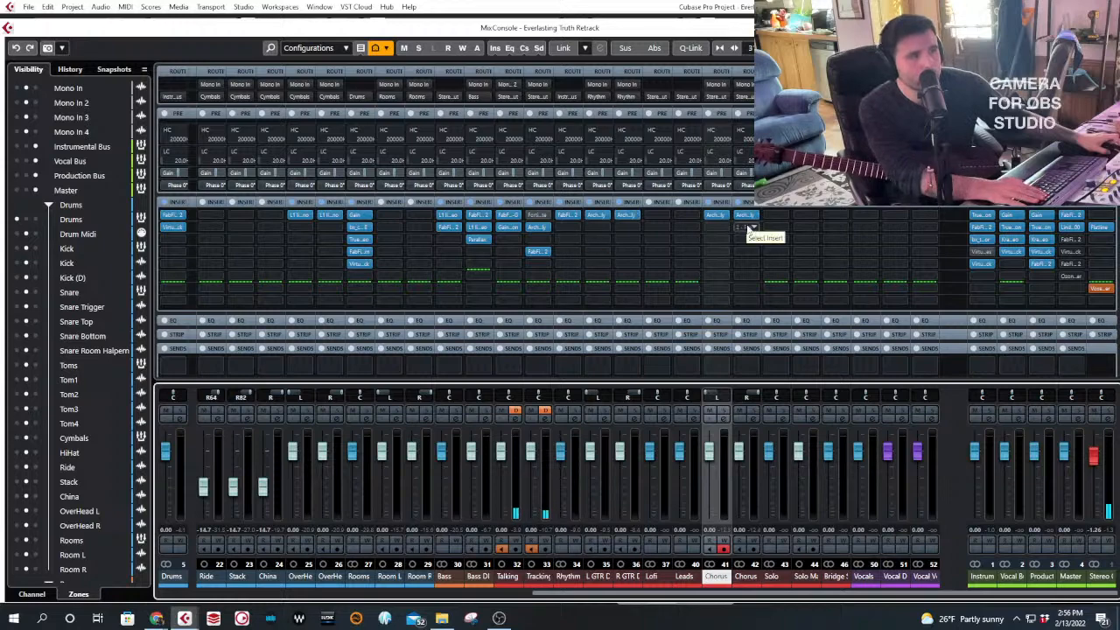
left_click_drag(748, 219, 800, 221)
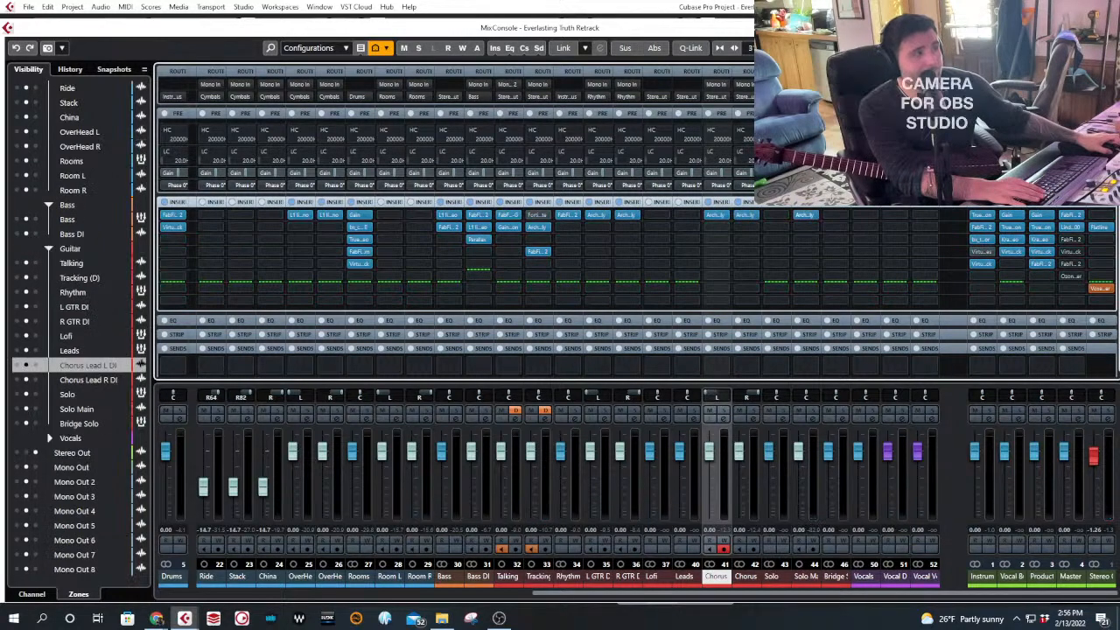
key("F3")
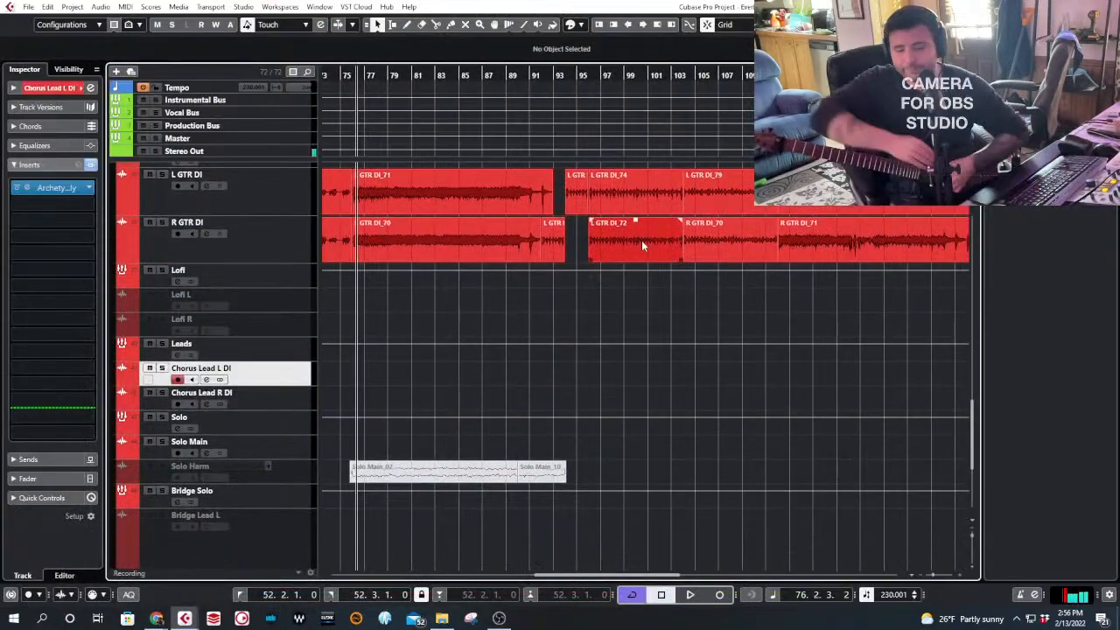
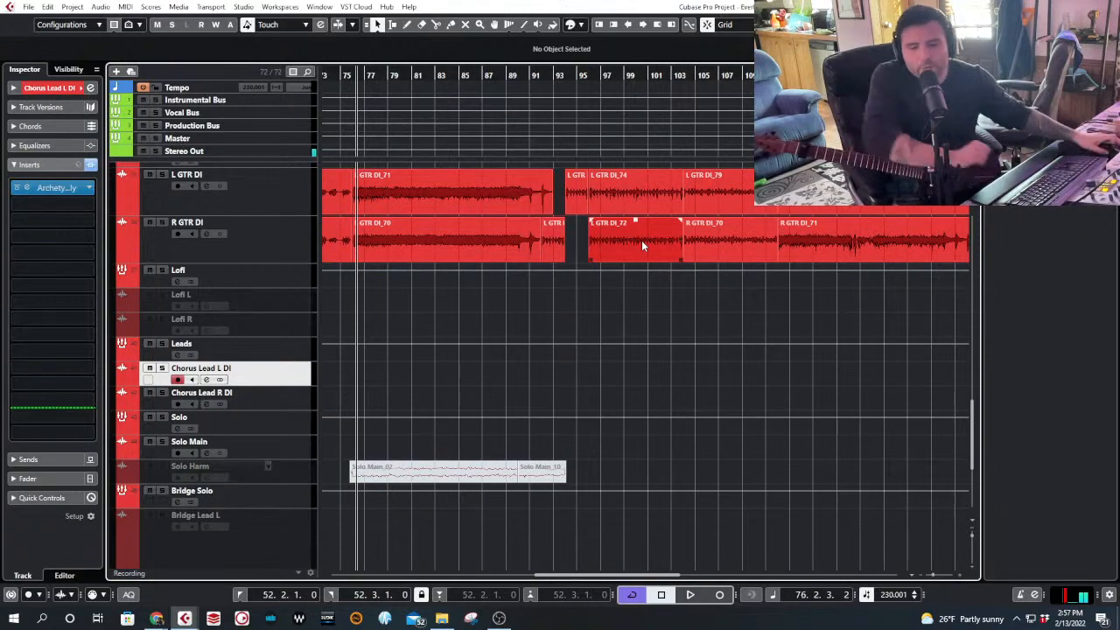
- Select the Solo Main track for recording and place the project cursor at bar 75, just before the solo section
scroll(476, 363, "up", 4)
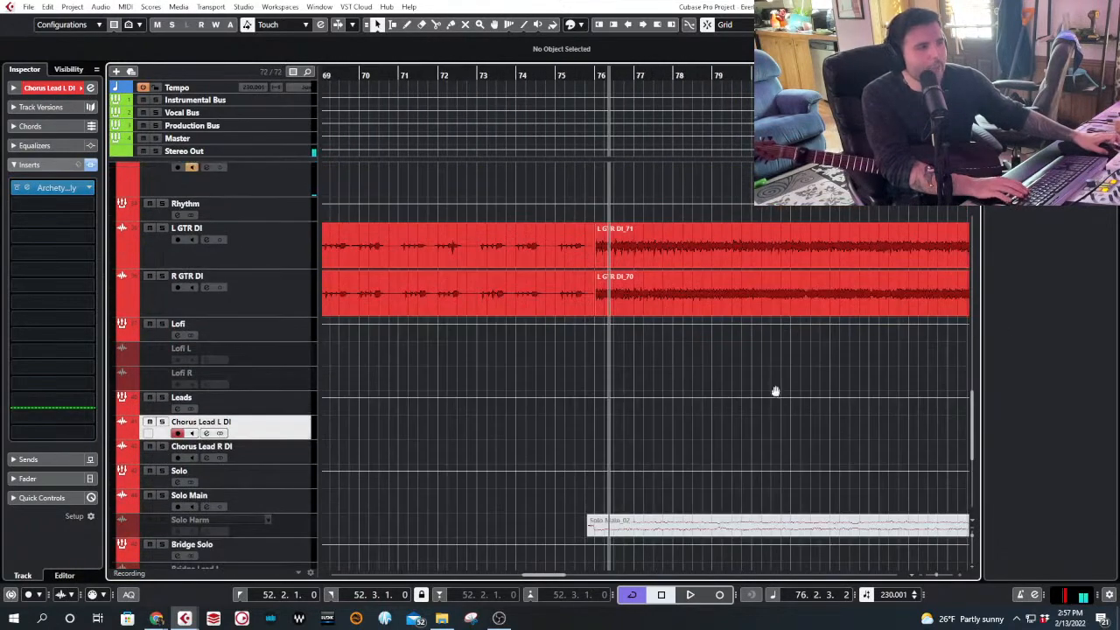
scroll(775, 391, "down", 5)
left_click(410, 405)
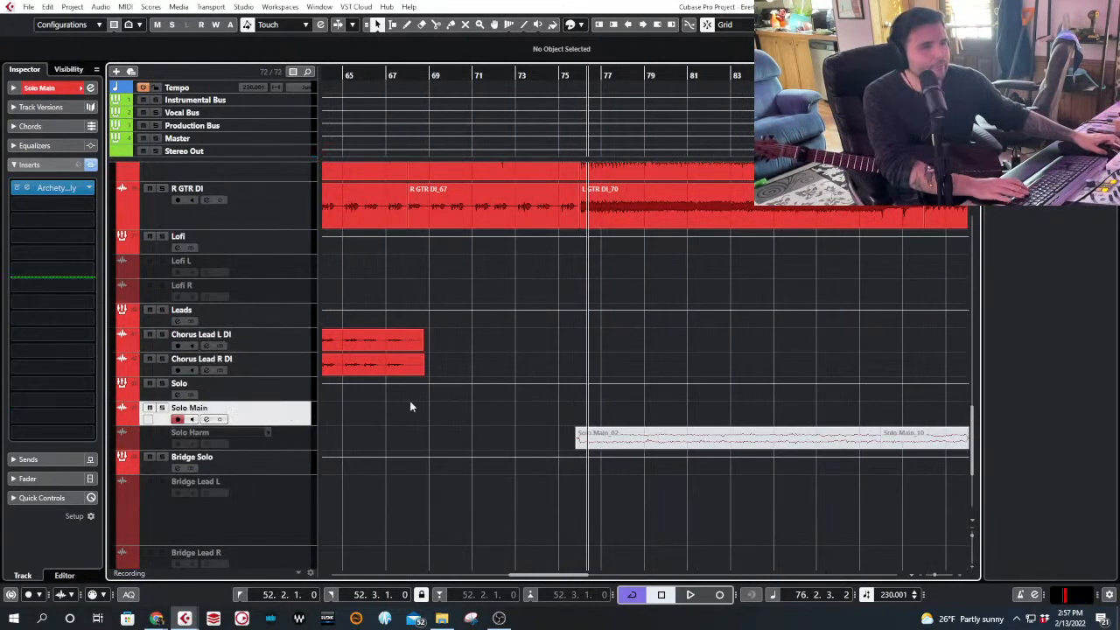
scroll(501, 343, "down", 2)
scroll(620, 349, "up", 8)
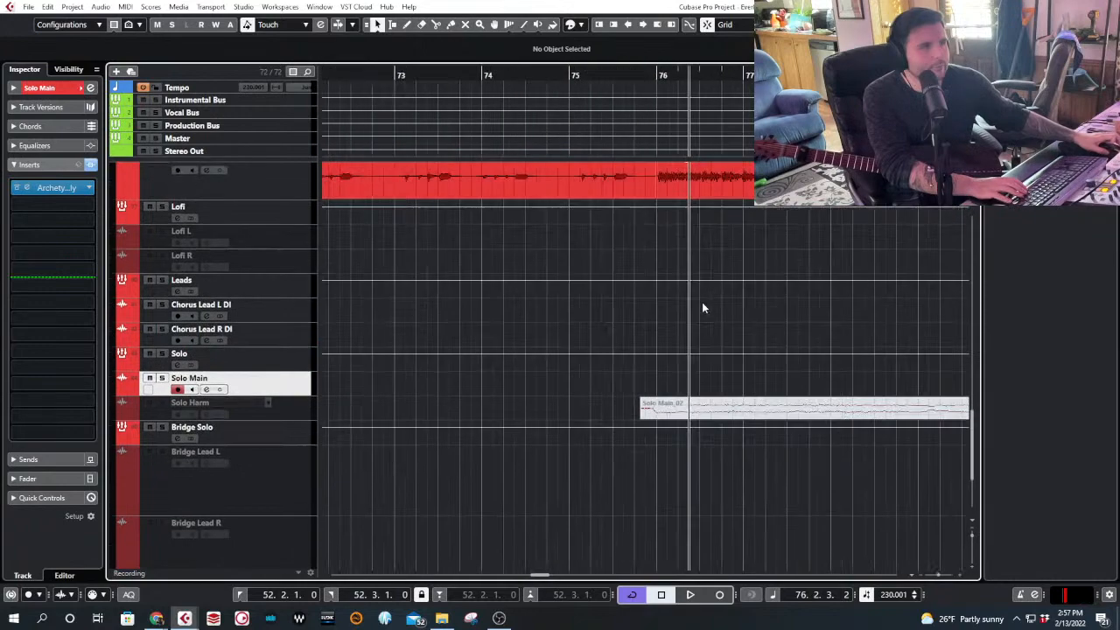
left_click(569, 75)
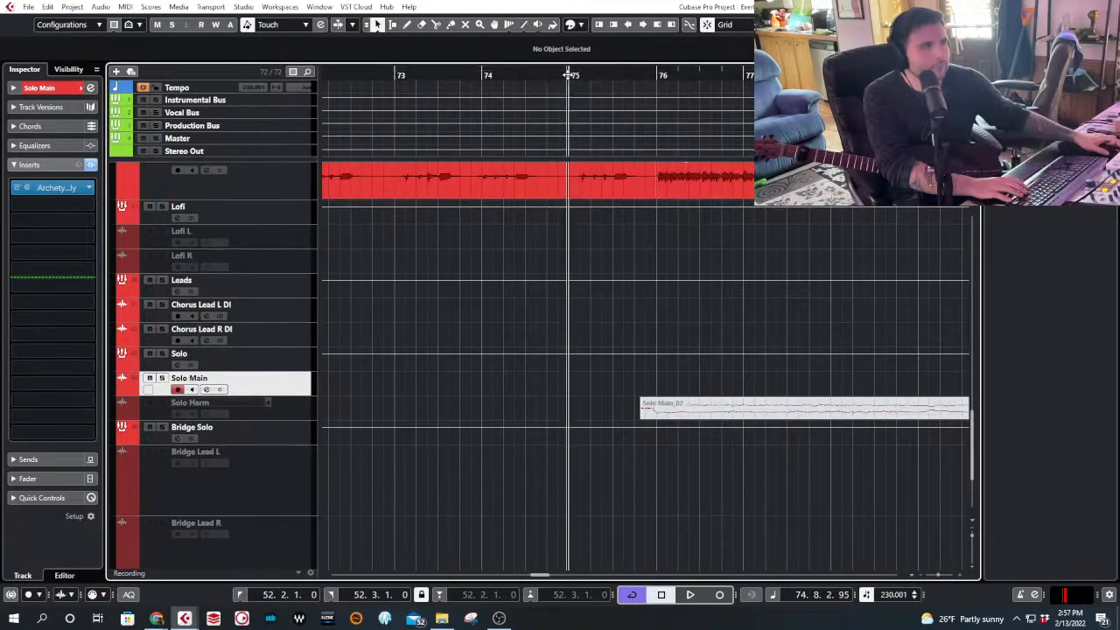
- Try a solo take on Solo Main from bar 75 to about bar 80, discarding it
scroll(489, 332, "down", 3)
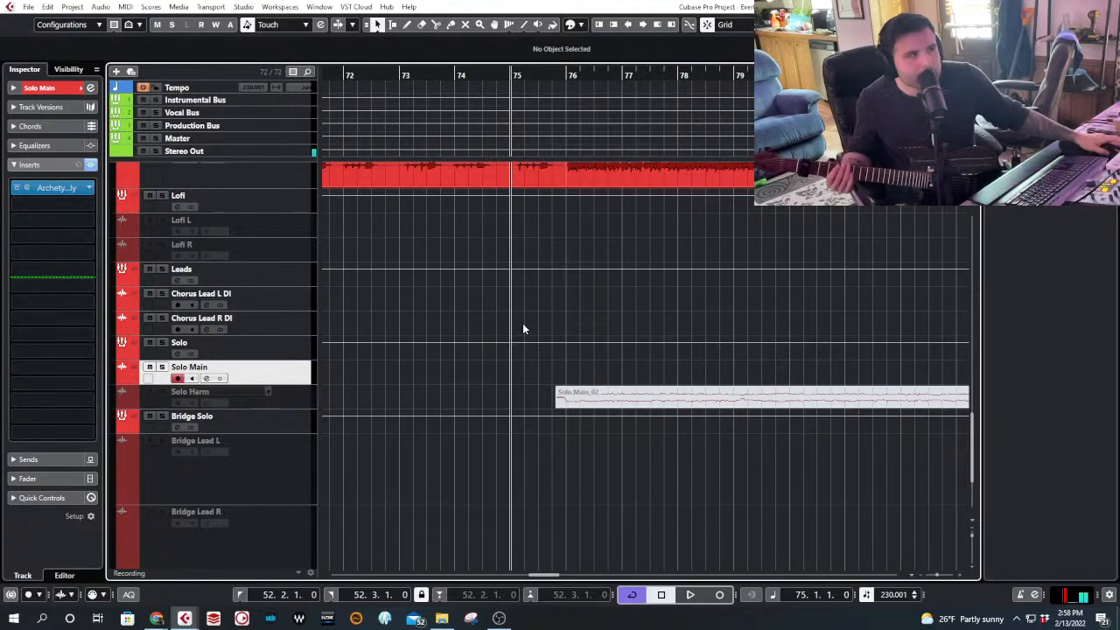
scroll(559, 390, "up", 1)
scroll(559, 390, "right", 1)
scroll(518, 402, "up", 1)
scroll(518, 401, "right", 1)
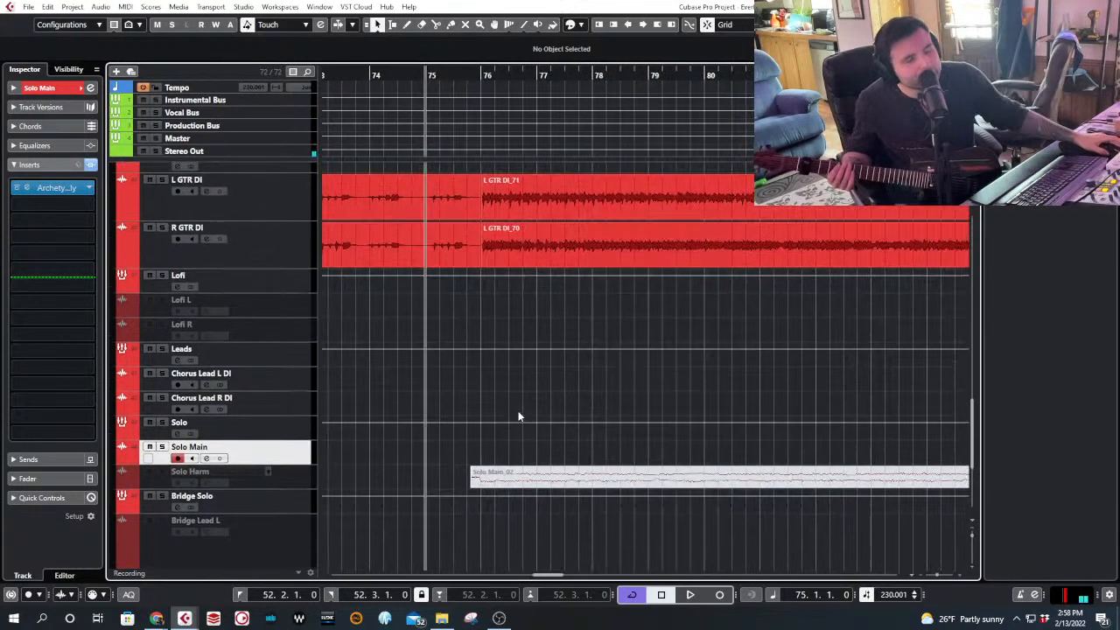
left_click_drag(516, 419, 610, 383)
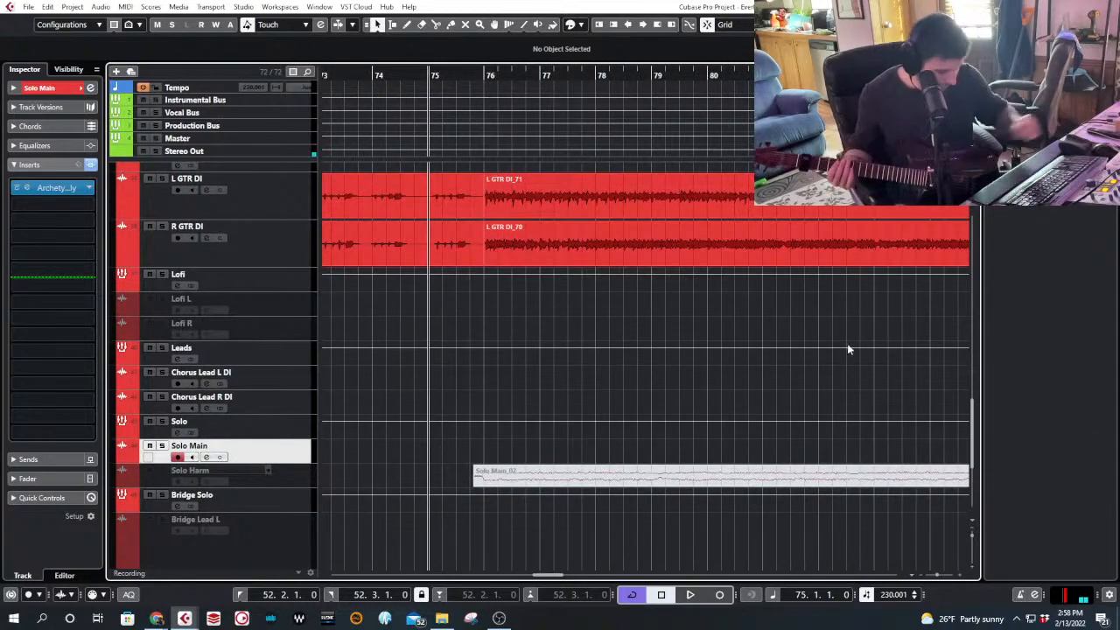
key("KP_Multiply")
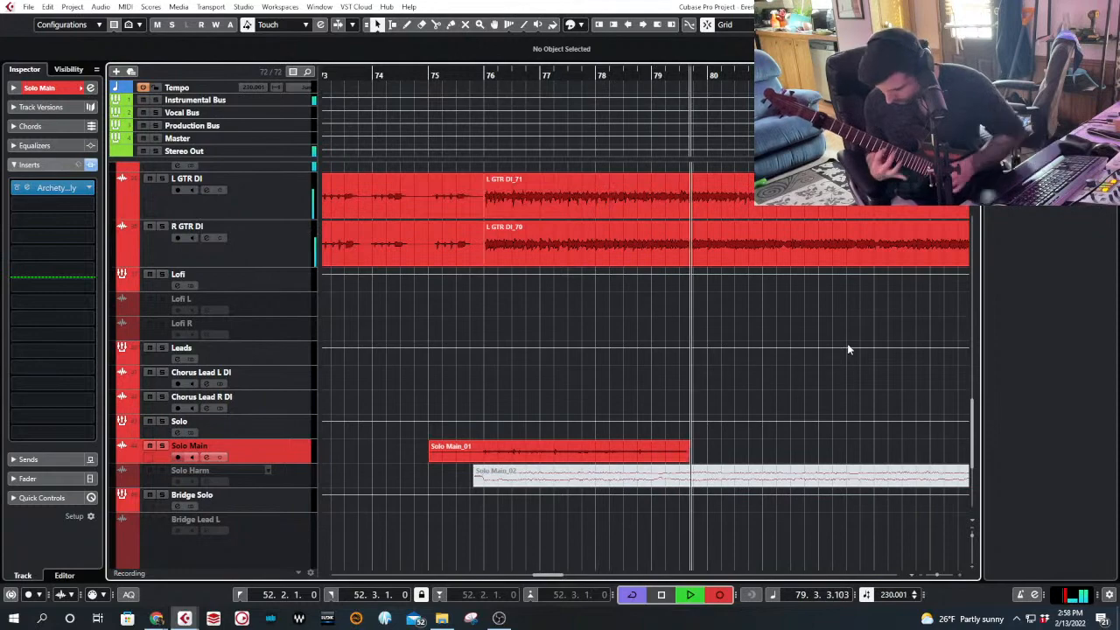
key("space")
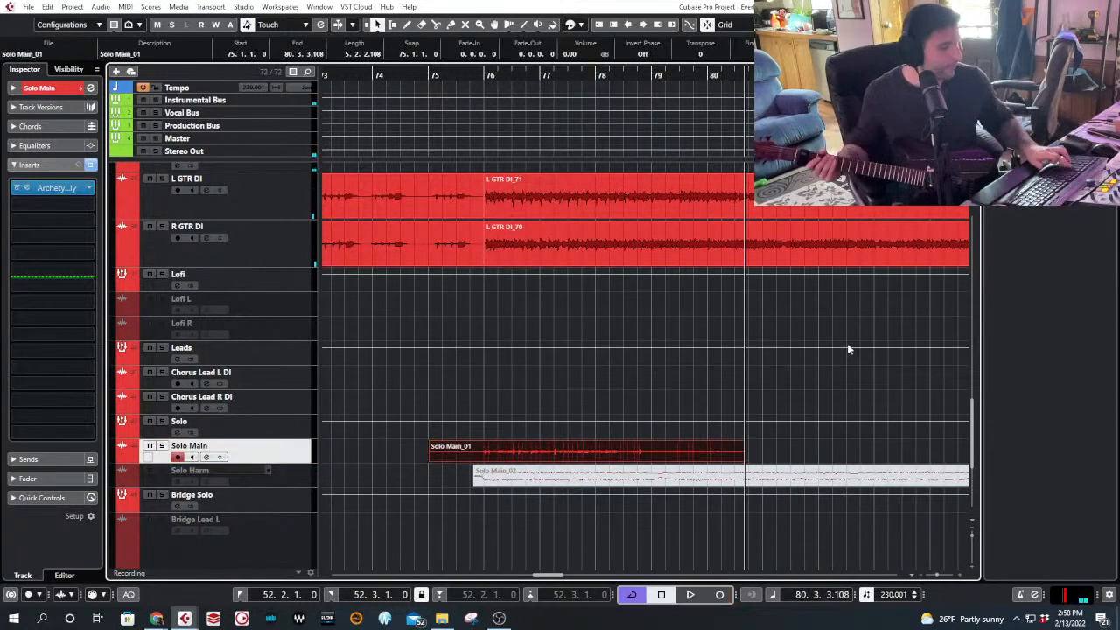
key("ctrl+z")
- Set the Archetype Nolly output on the Tracking (D) track to 4.8, and reselect Solo Main for recording
scroll(329, 309, "up", 5)
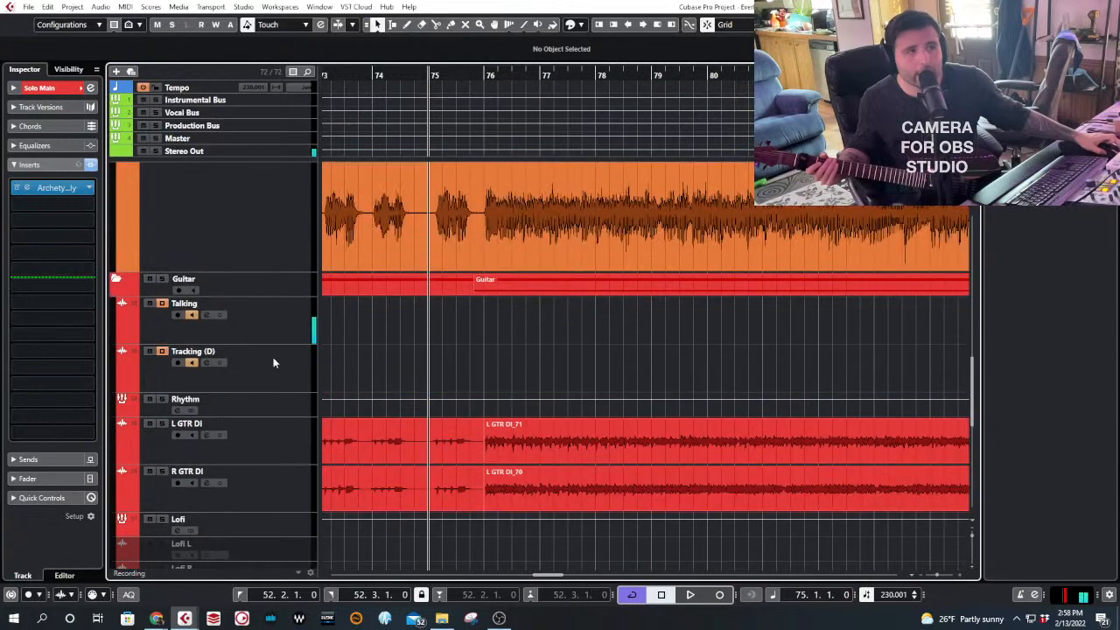
left_click(219, 323)
left_click(270, 385)
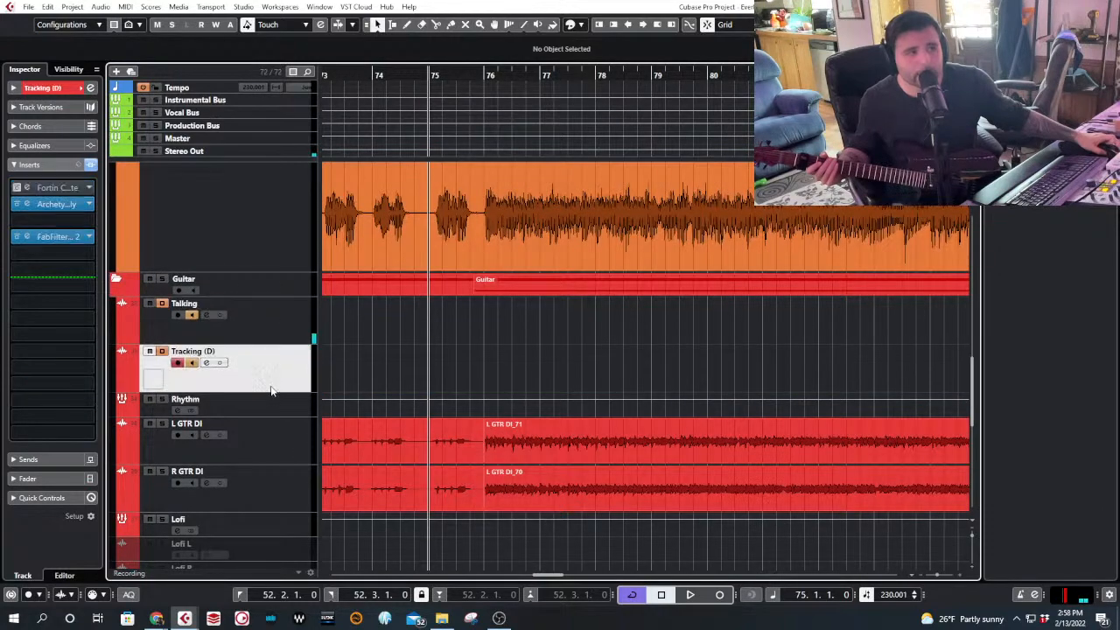
left_click(25, 204)
left_click_drag(586, 210, 580, 203)
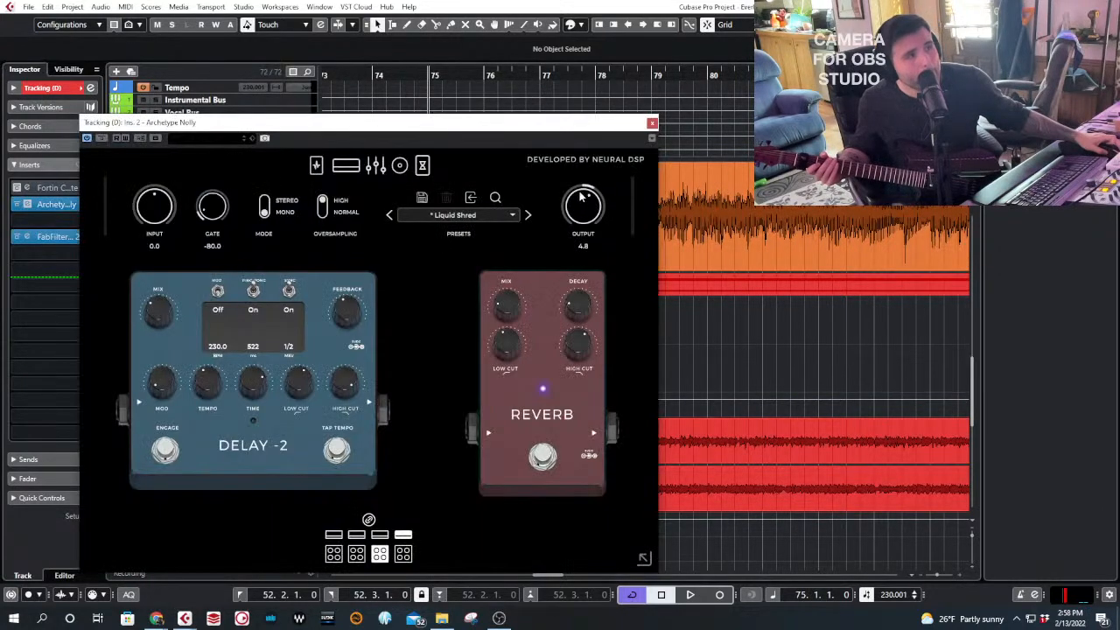
left_click(652, 122)
scroll(489, 280, "down", 10)
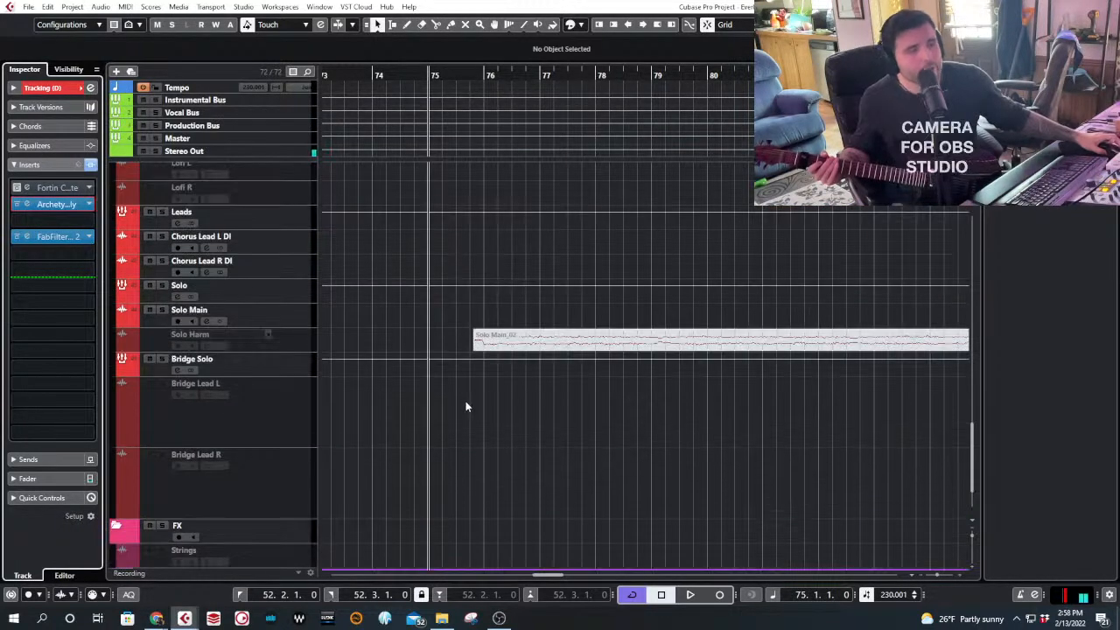
left_click(346, 322)
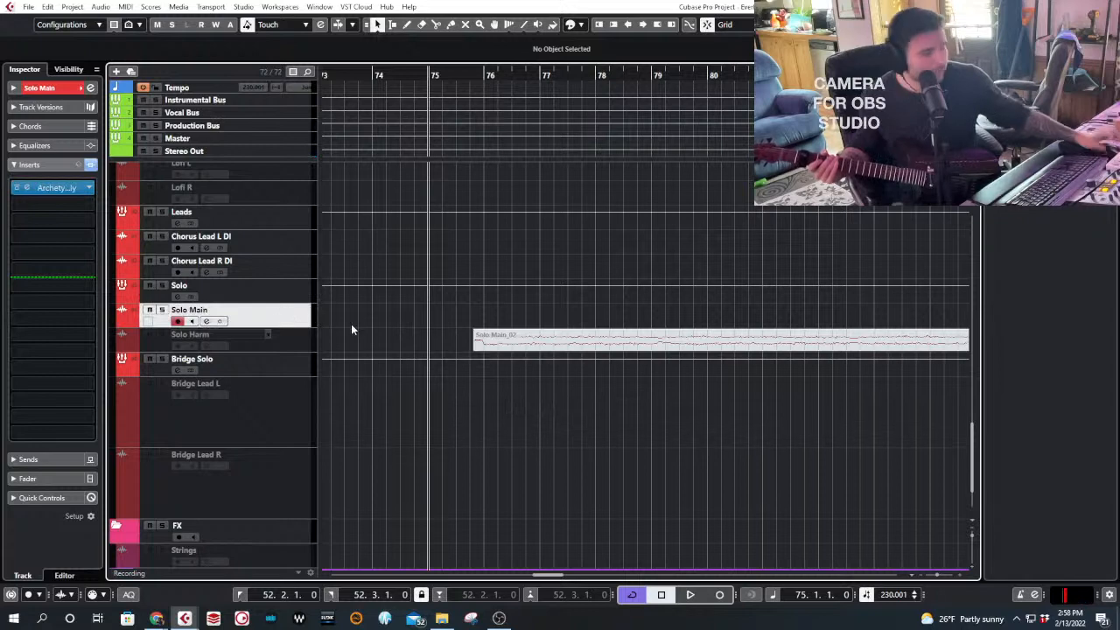
- Try another solo take on Solo Main from bar 75 to about bar 84, discarding it
key("KP_Multiply")
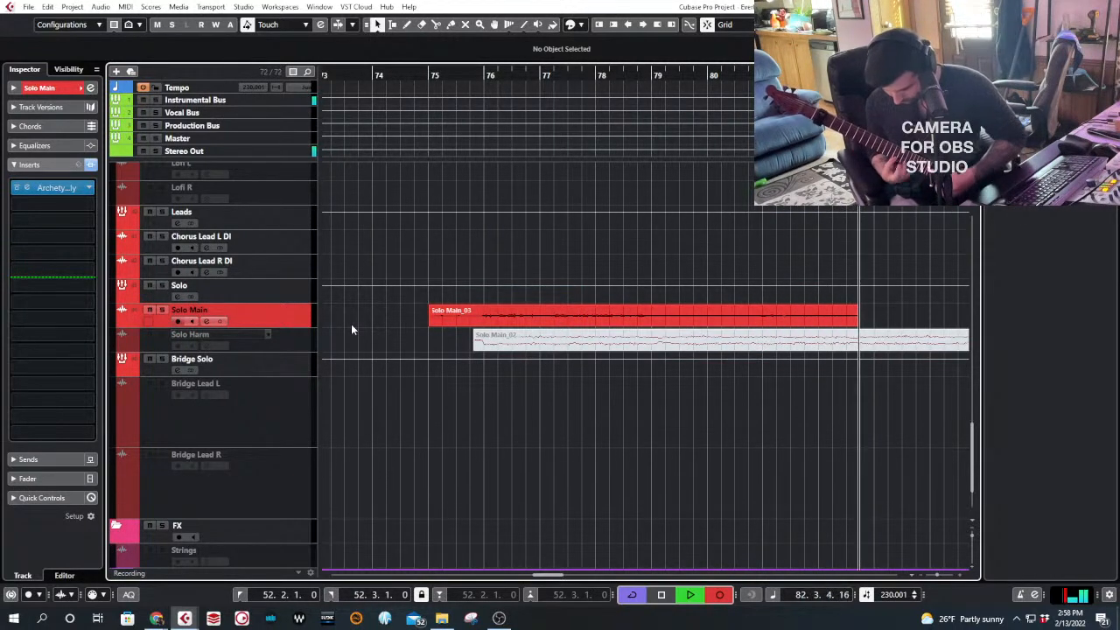
key("space")
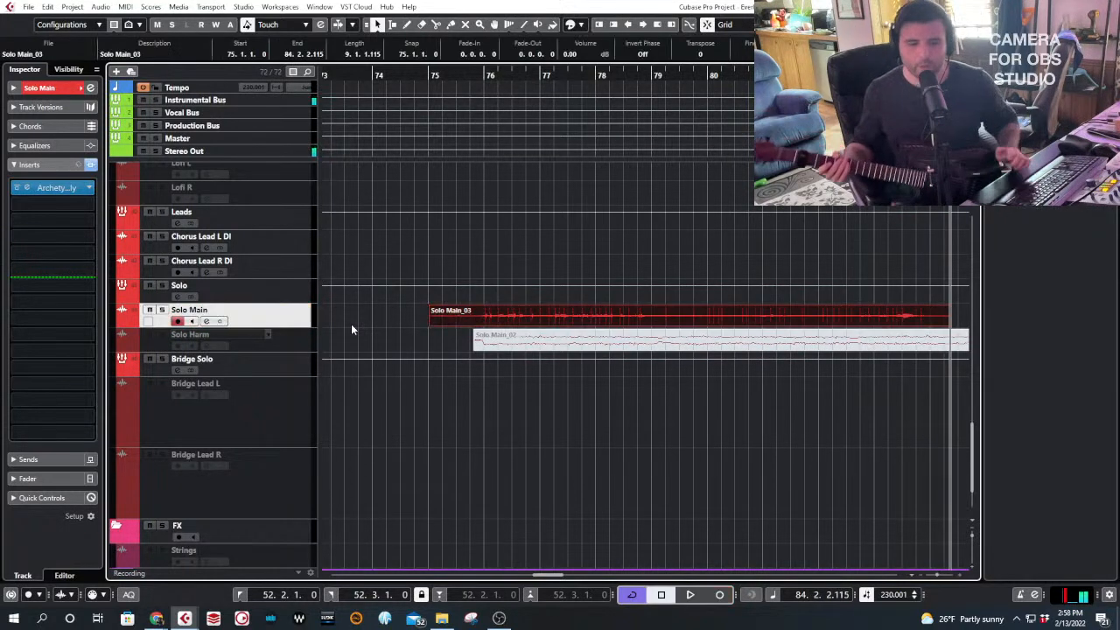
key("ctrl+z")
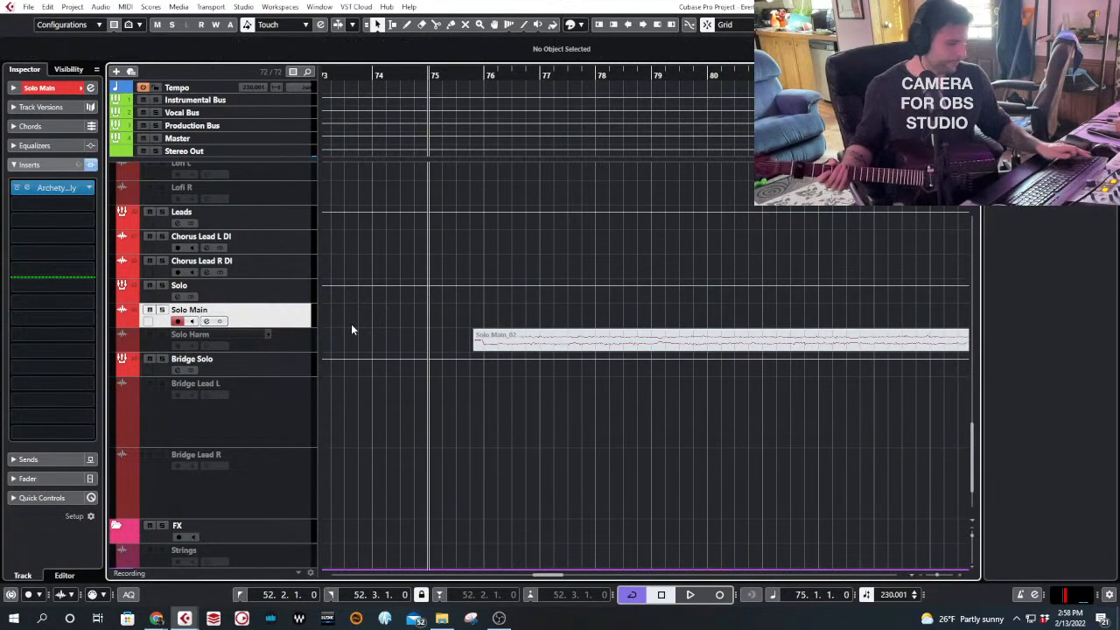
- Record a solo take on Solo Main from bar 75 to about bar 95
key("KP_Multiply")
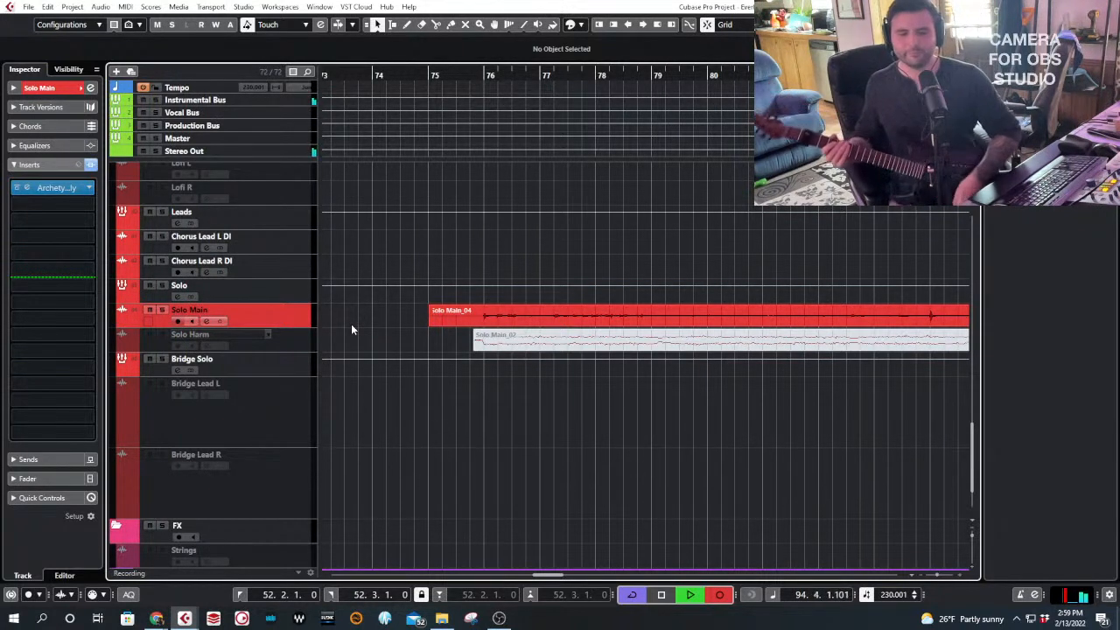
key("space")
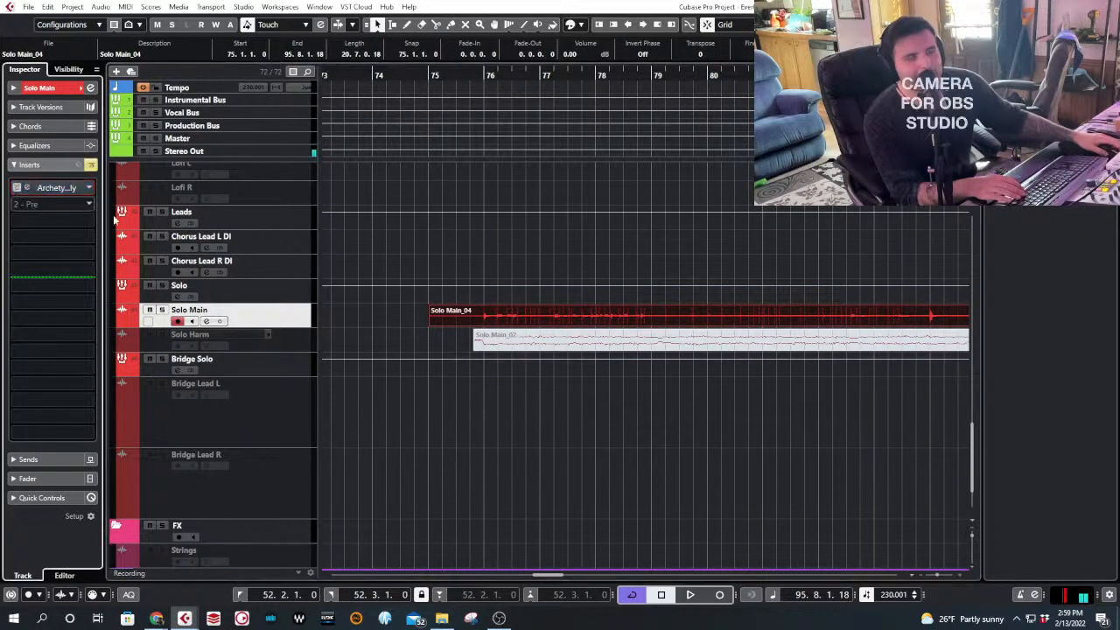
scroll(377, 304, "down", 5)
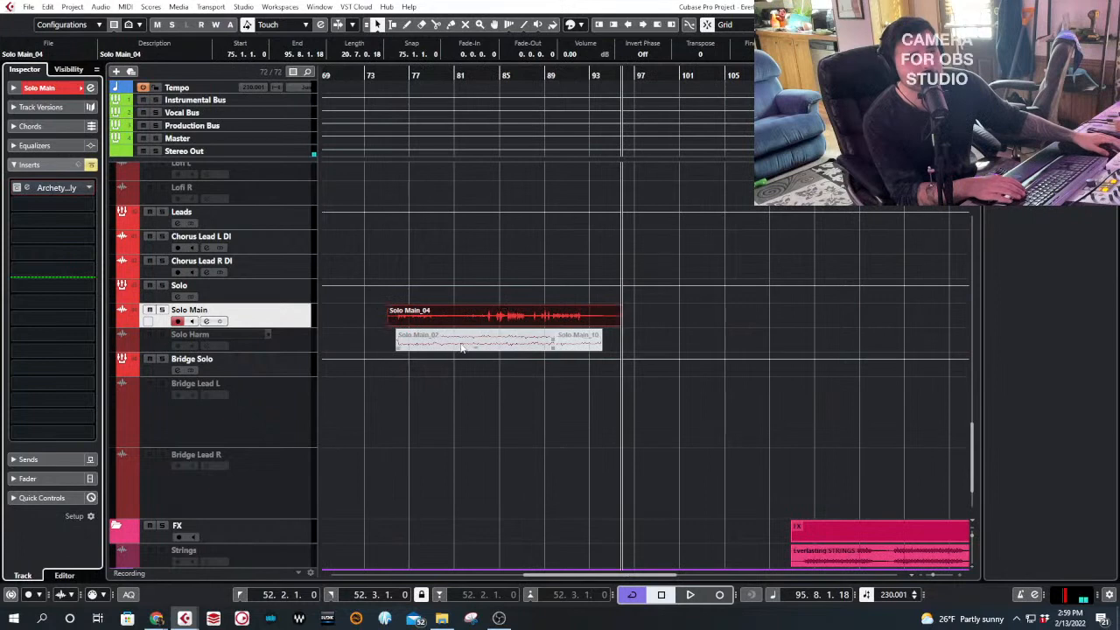
left_click(374, 323)
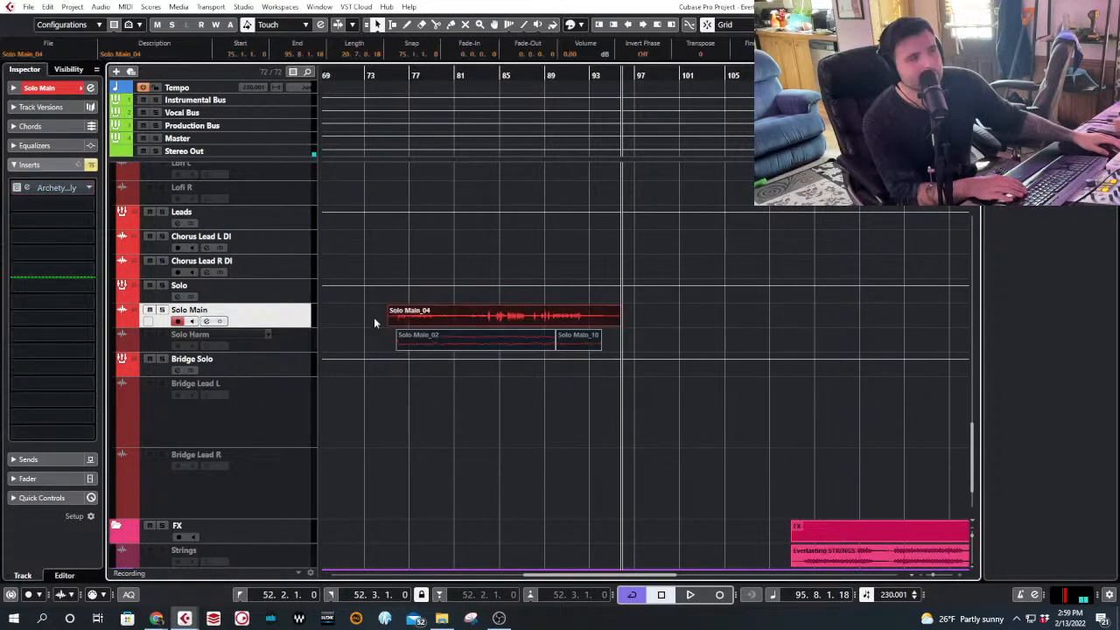
- Unmute the old Solo Main_02 and Solo Main_10 clips on Solo Harm and move them onto the Solo Main track
right_click(640, 341)
left_click(728, 344)
left_click_drag(691, 338, 429, 319)
key("1")
left_click(374, 171)
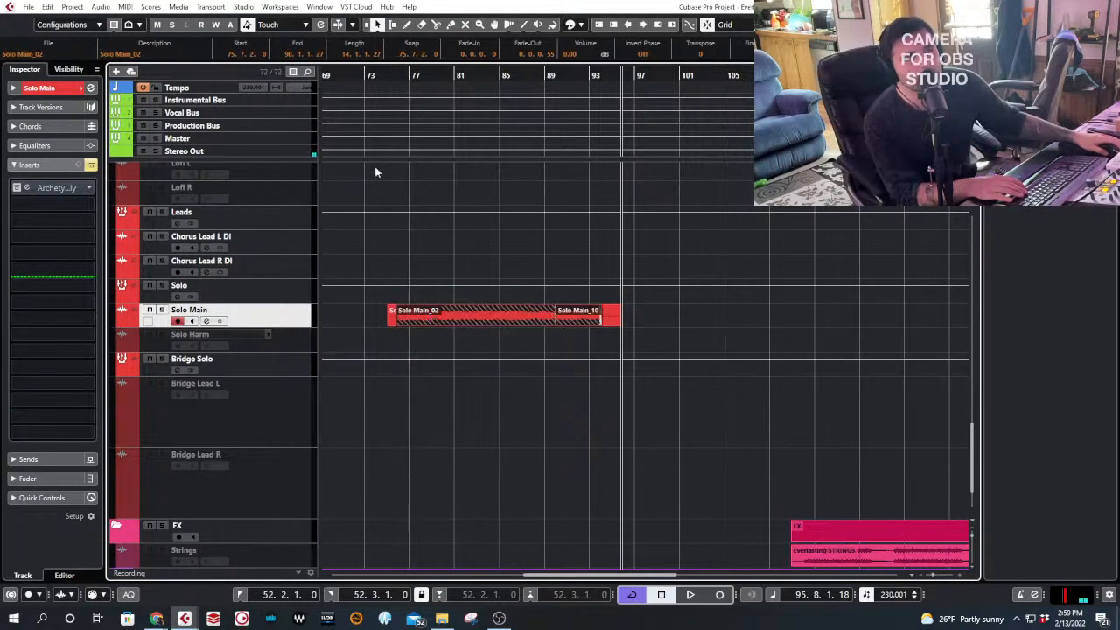
- Play back the old solo clips from bar 75 to about bar 90 as a reference
left_click(389, 75)
key("space")
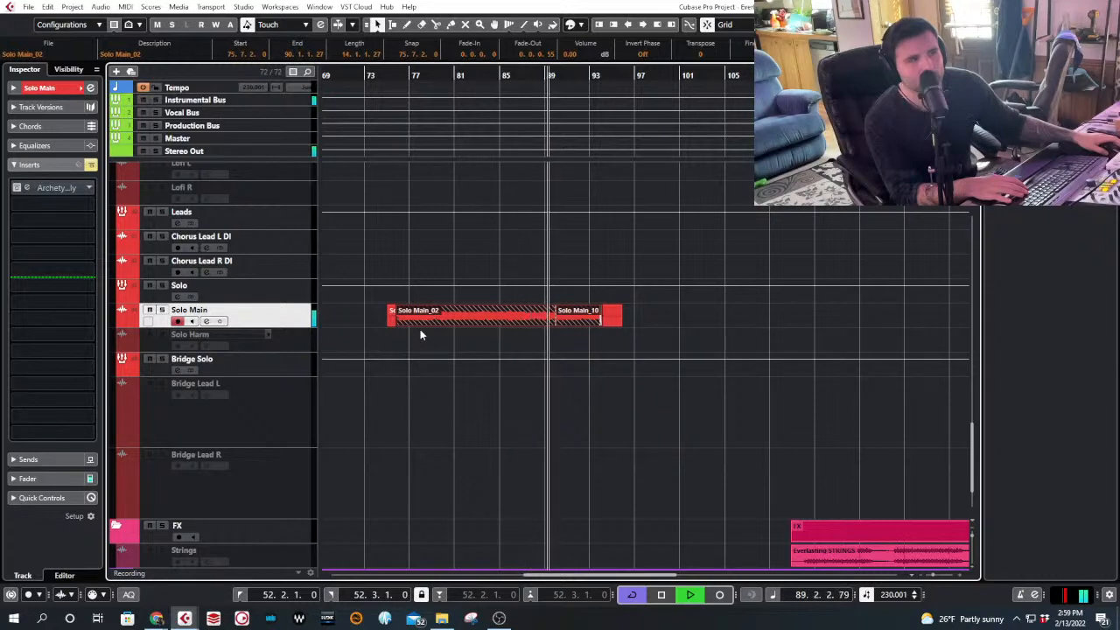
key("space")
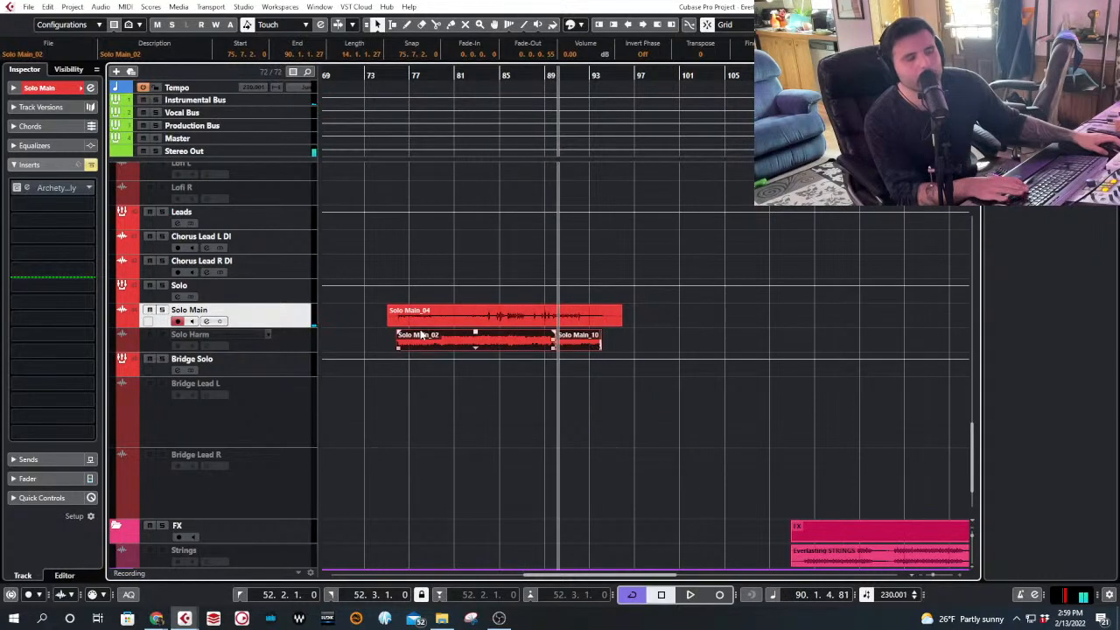
- Mute the old solo clips on Solo Harm again and delete the new take on Solo Main
right_click(643, 361)
left_click(735, 366)
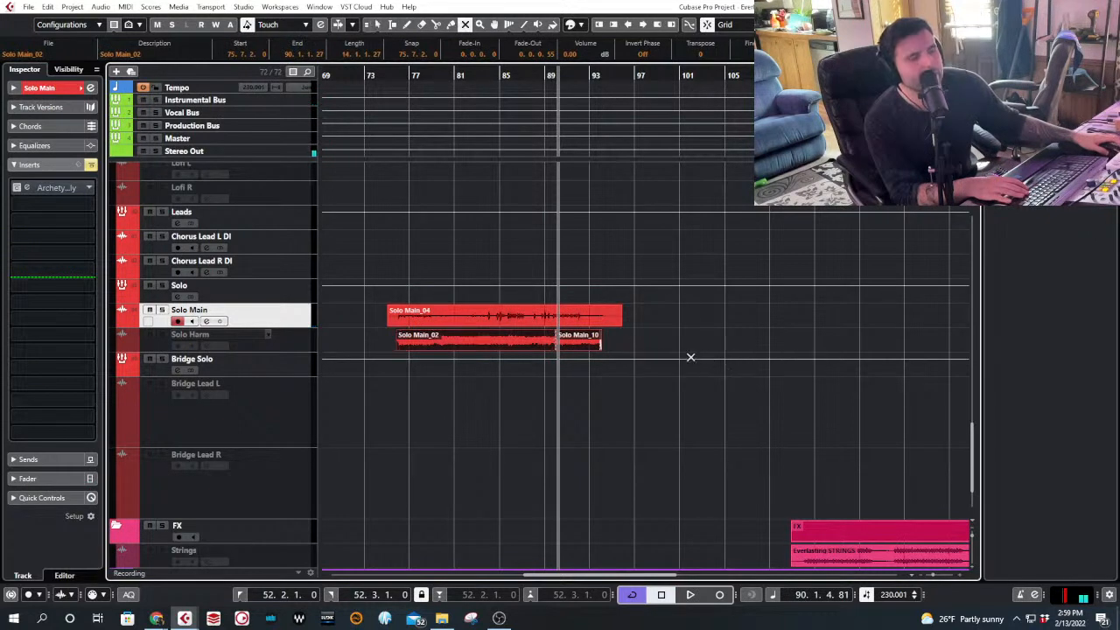
left_click_drag(663, 342, 492, 339)
key("1")
left_click(556, 318)
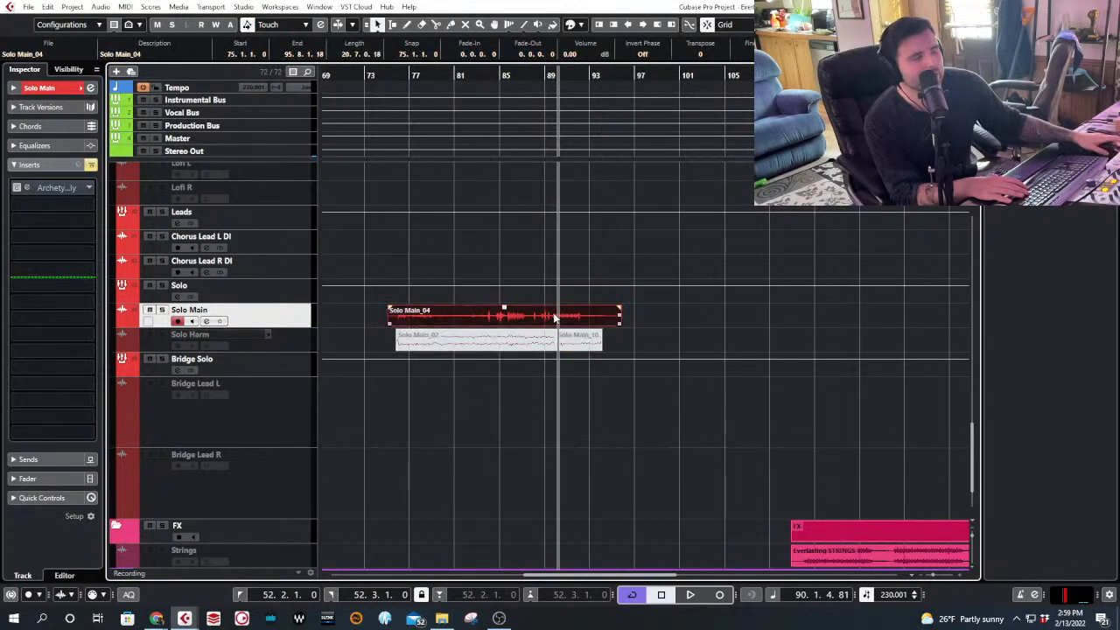
key("Delete")
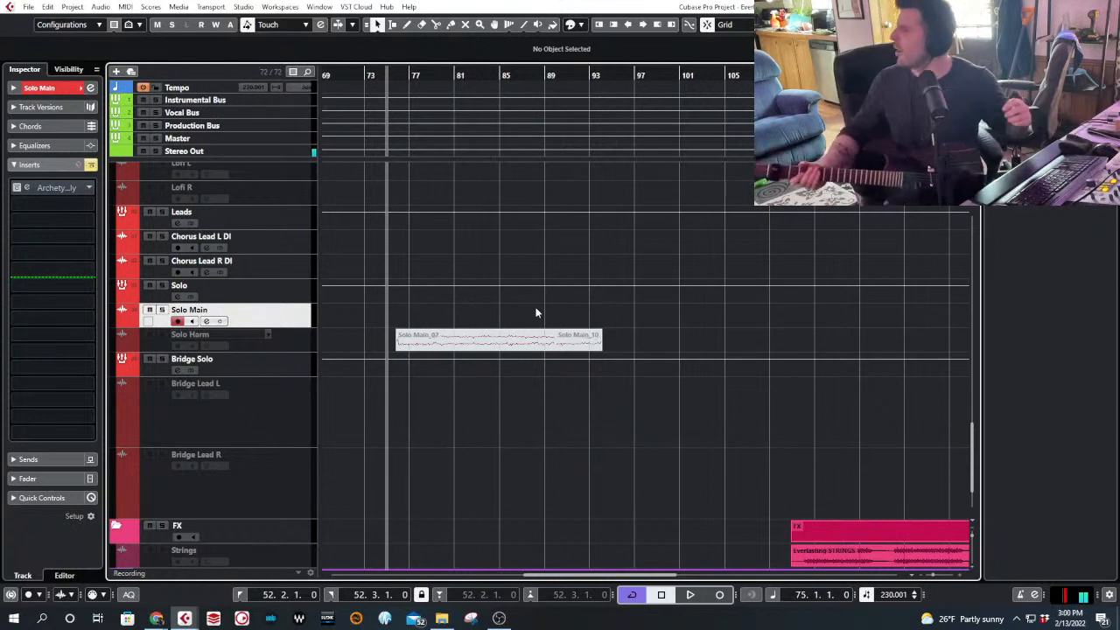
- Try a solo take on Solo Main from bar 75 to about bar 79, discarding it
key("KP_Multiply")
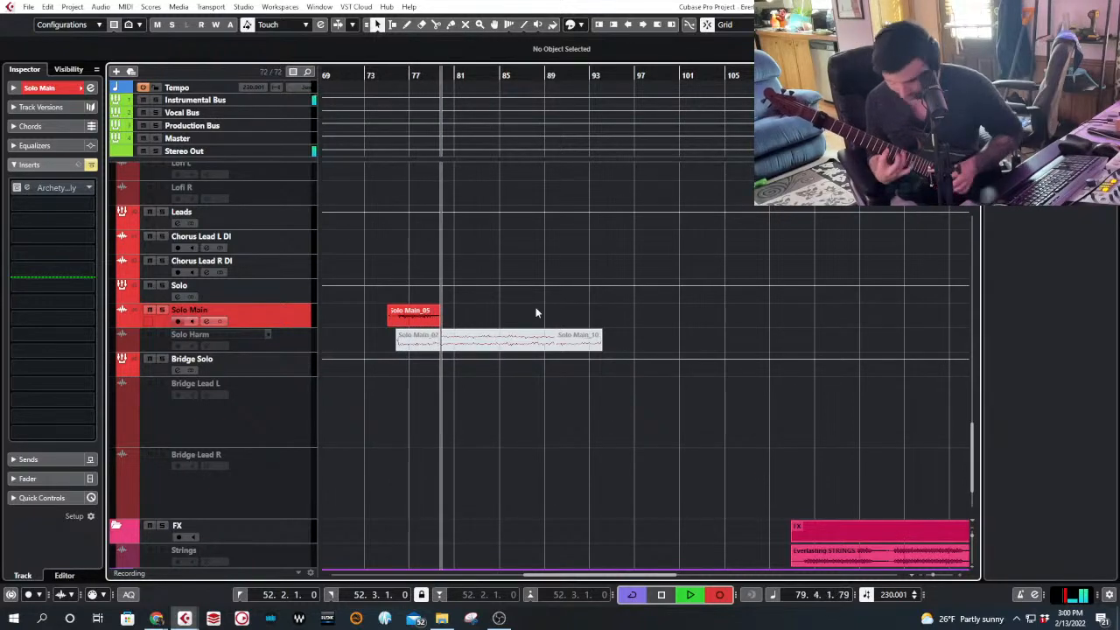
key("space")
key("ctrl+z")
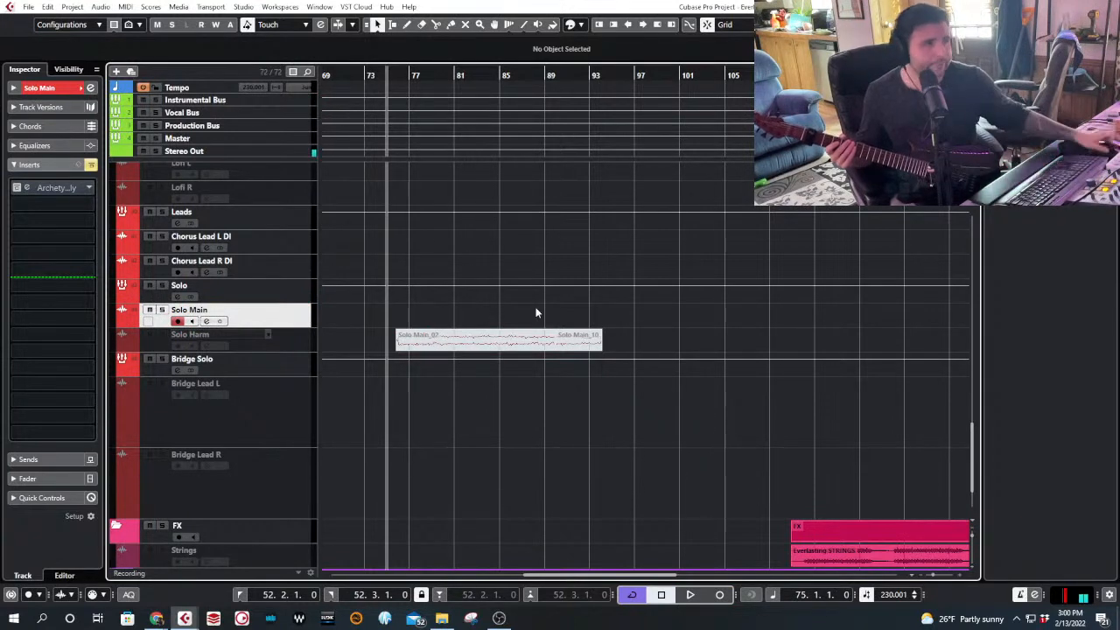
- Set the Archetype Nolly output on the Tracking (D) track to 6.9, and reselect Solo Main for recording
scroll(534, 194, "up", 5)
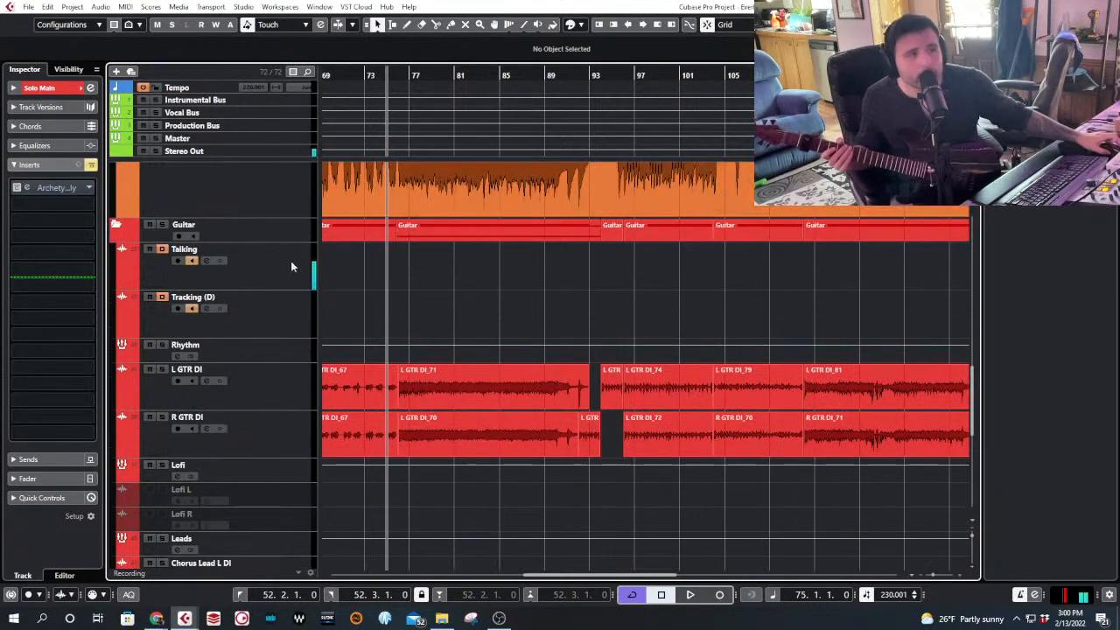
left_click(261, 321)
left_click(28, 204)
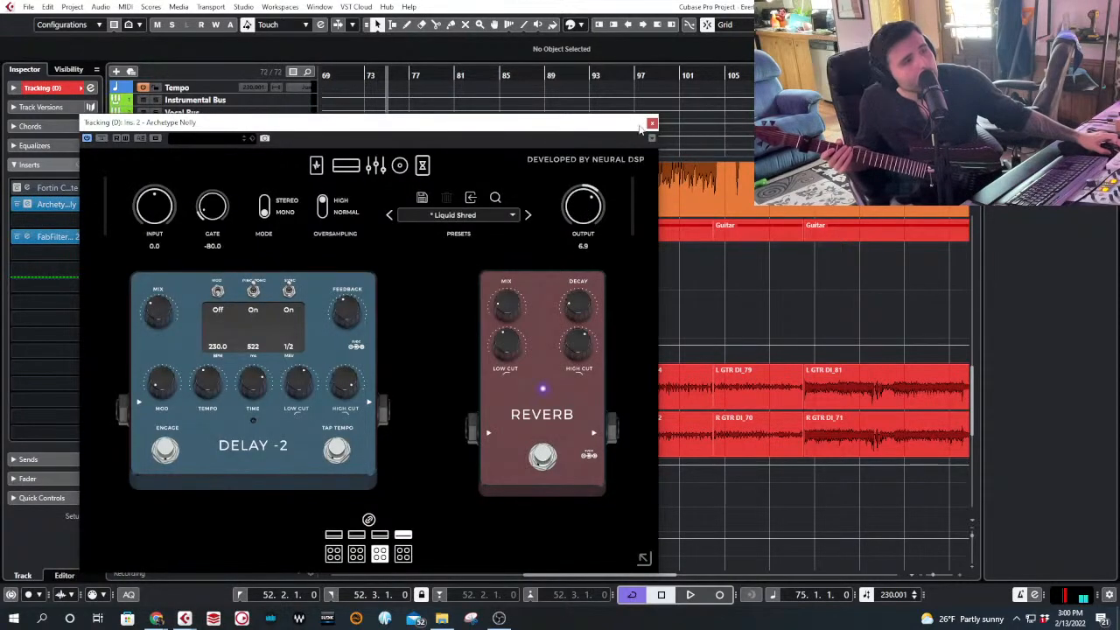
left_click(652, 123)
scroll(558, 281, "down", 5)
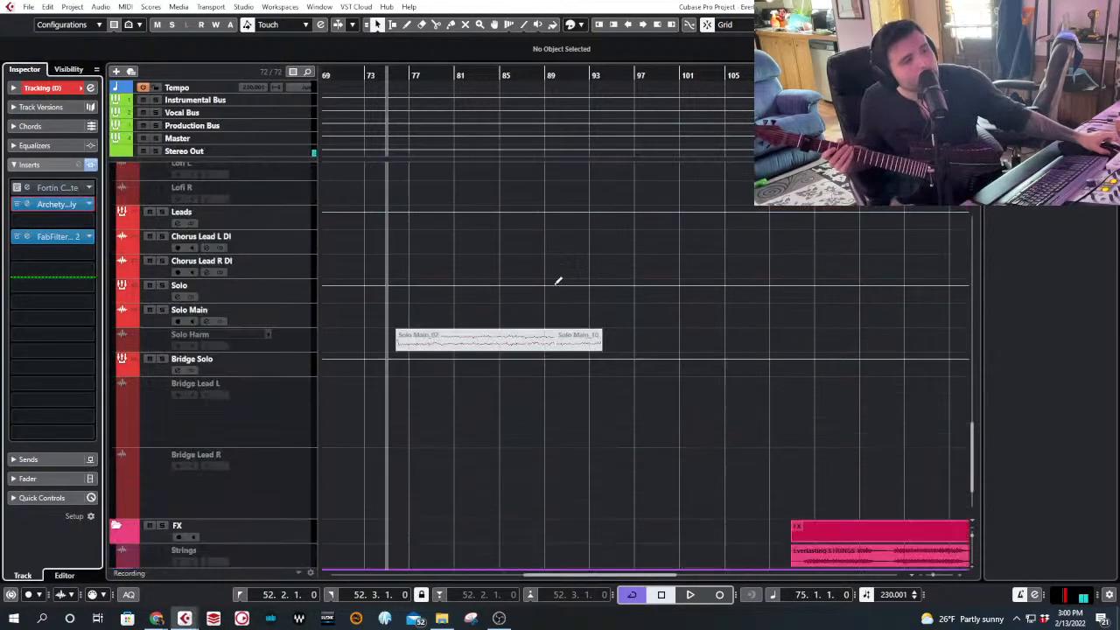
left_click(272, 327)
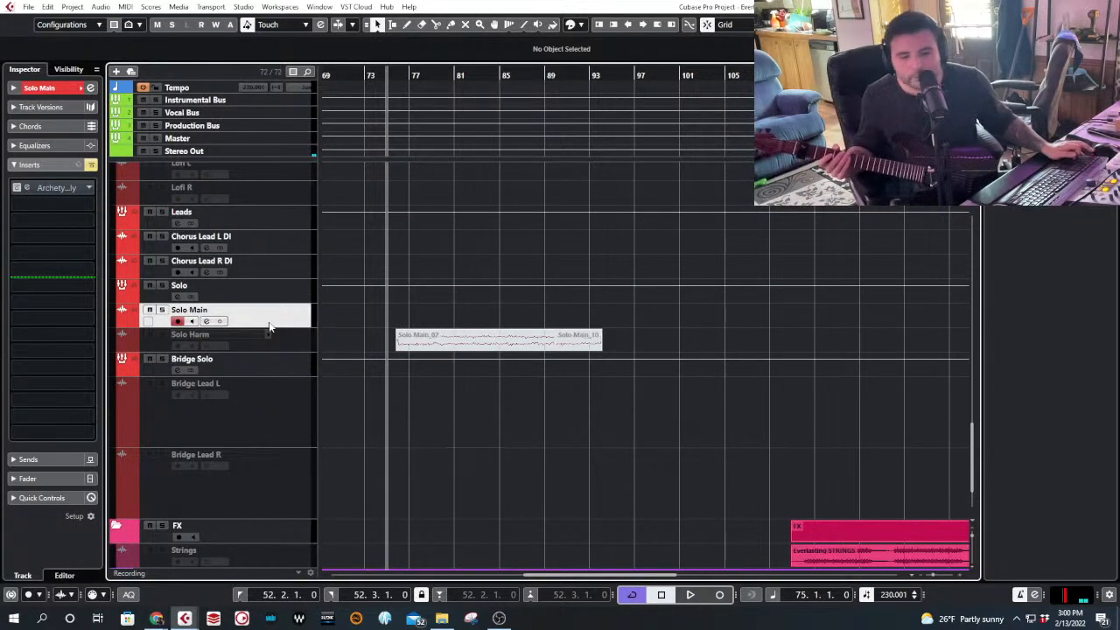
- Try two more short solo takes on Solo Main from bar 75, the second to about bar 80, discarding both
key("KP_Multiply")
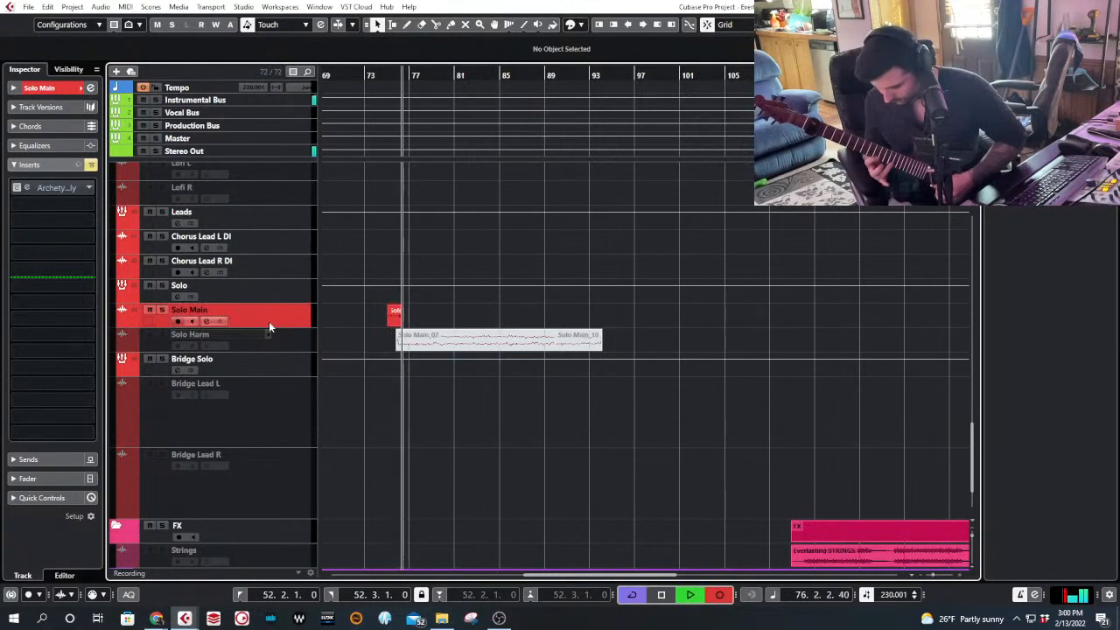
key("KP_0")
key("Delete")
key("KP_0")
key("KP_Multiply")
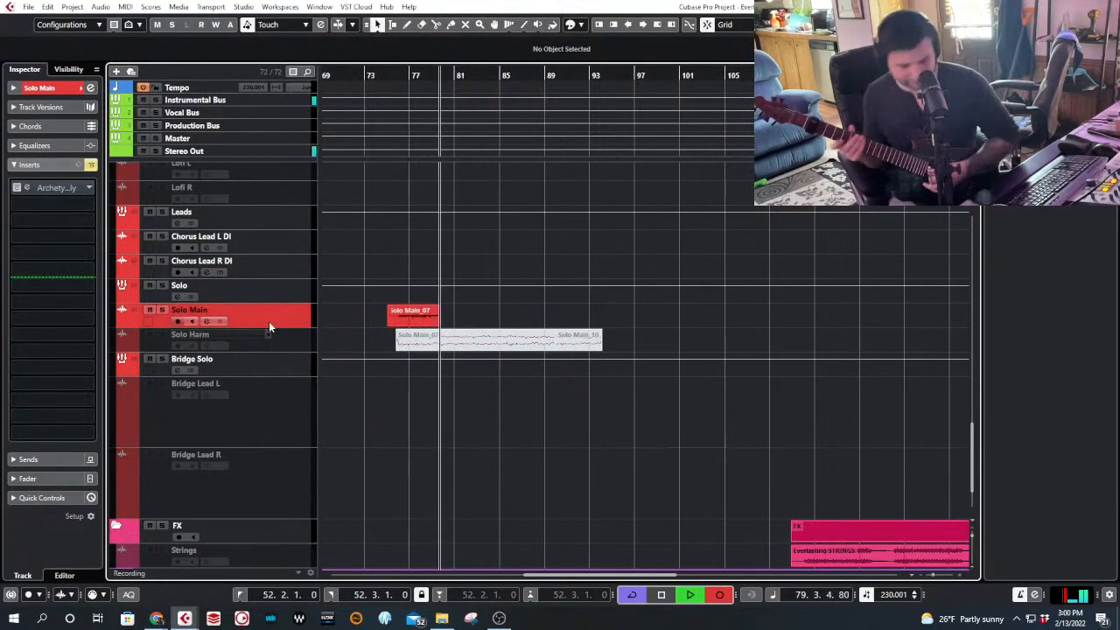
key("space")
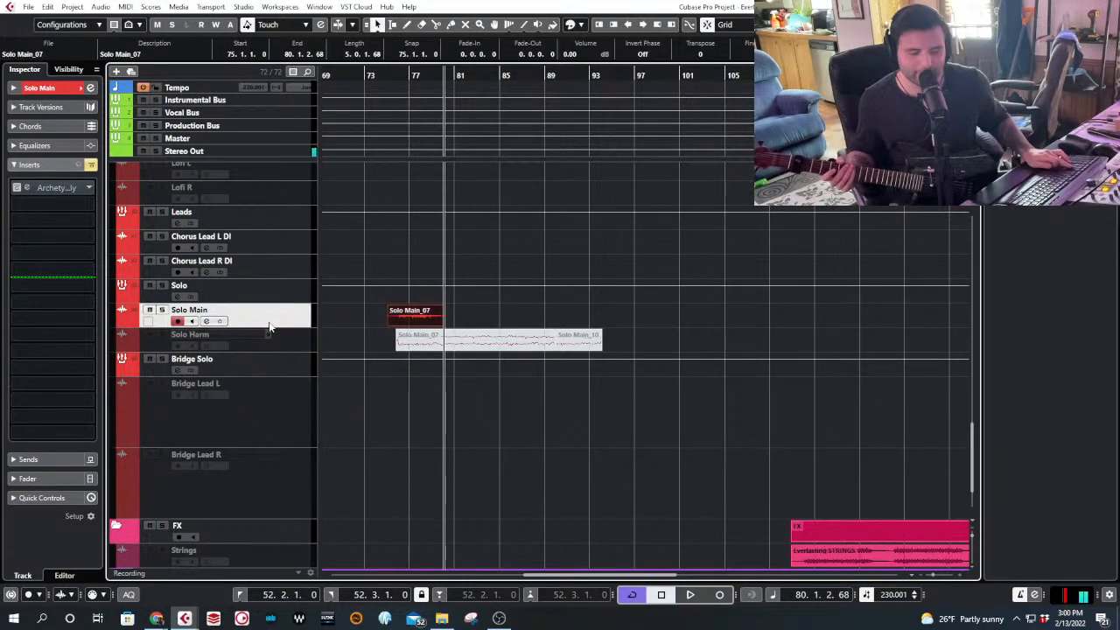
key("ctrl+z")
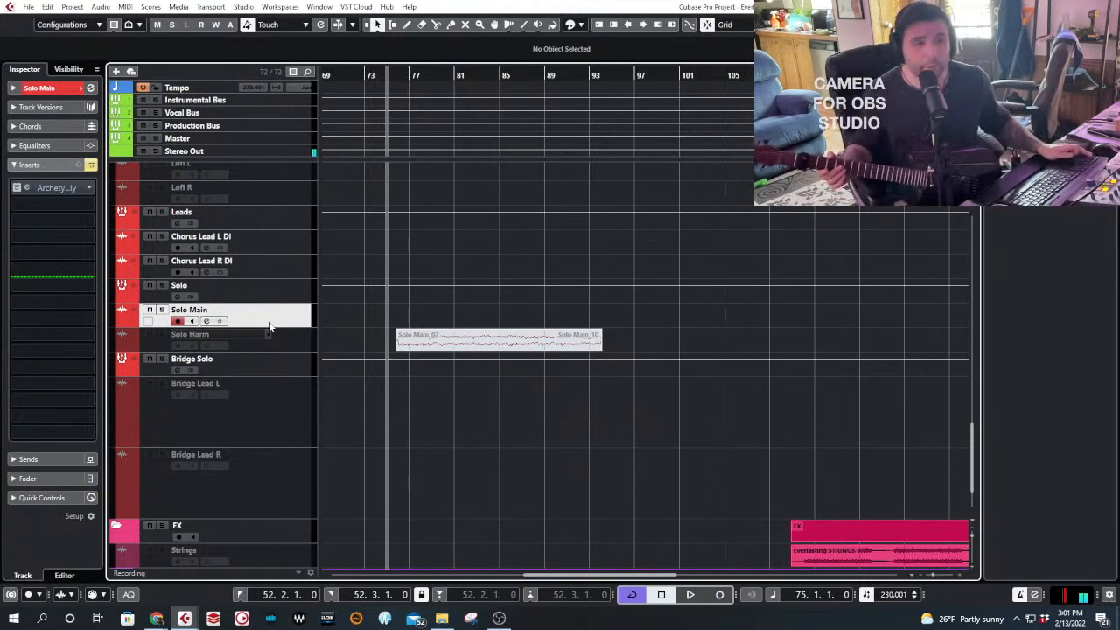
- Retry the solo on Solo Main from bar 75, once to about bar 77 and once to about bar 80, discarding both takes
key("KP_Multiply")
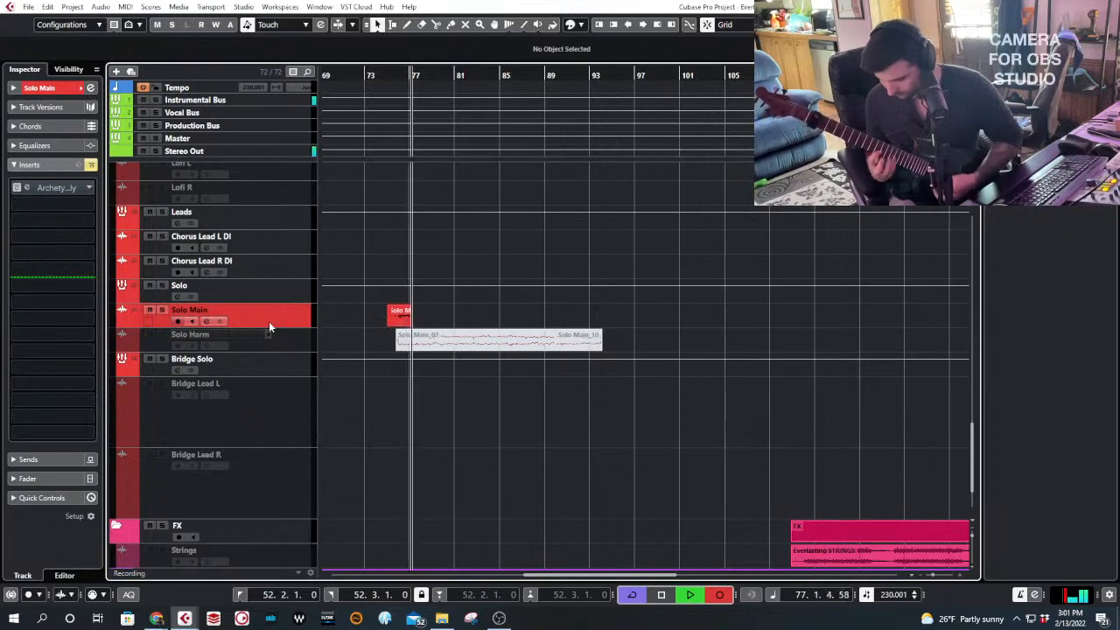
key("space")
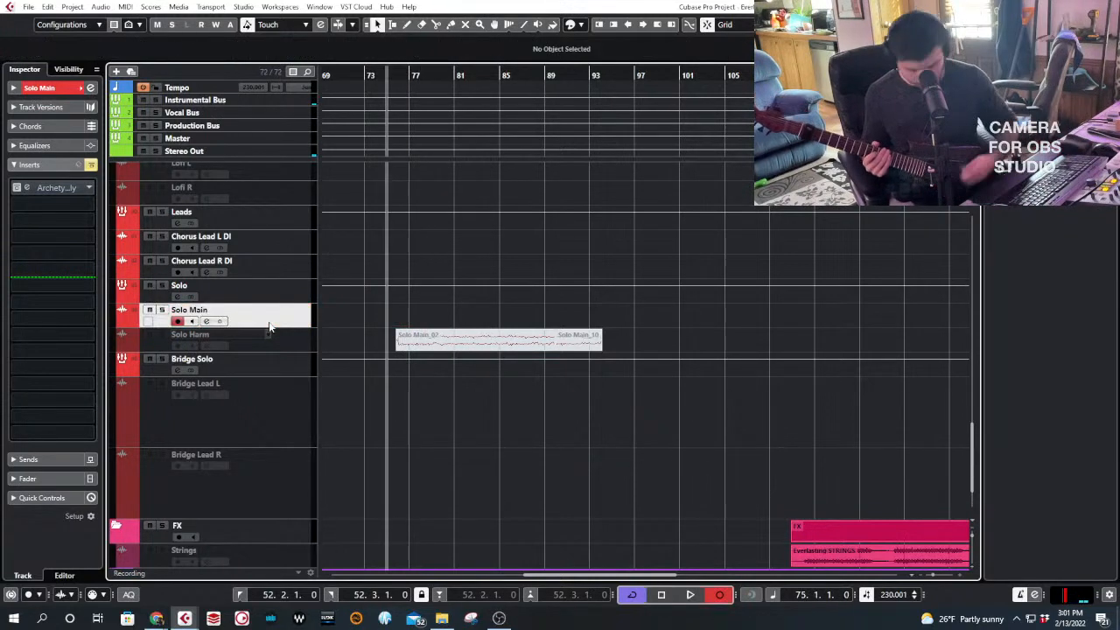
key("KP_Multiply")
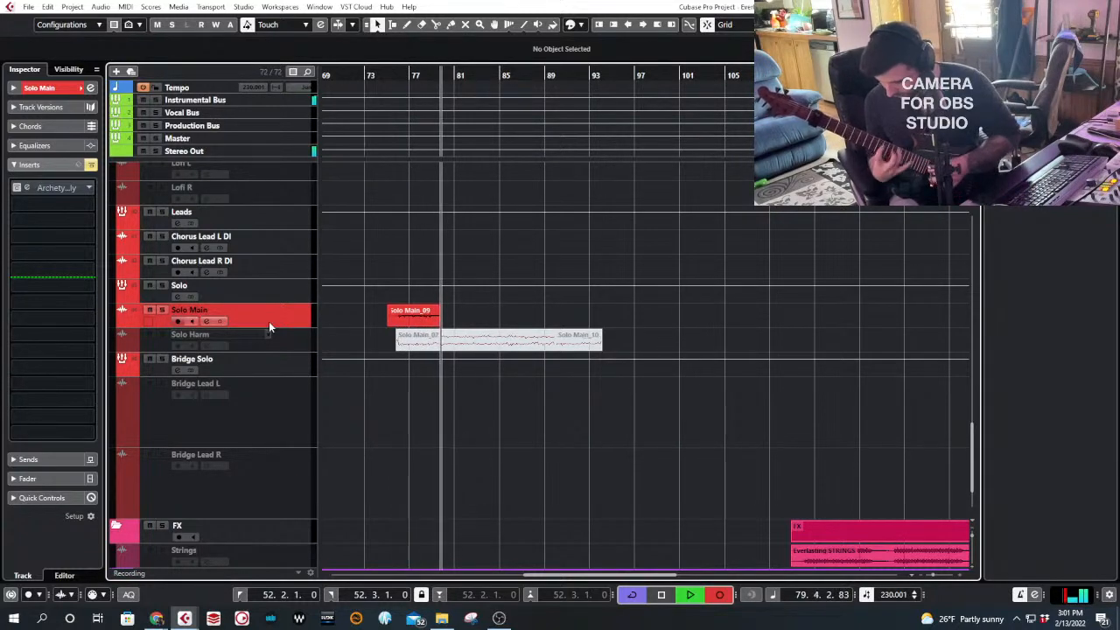
key("space")
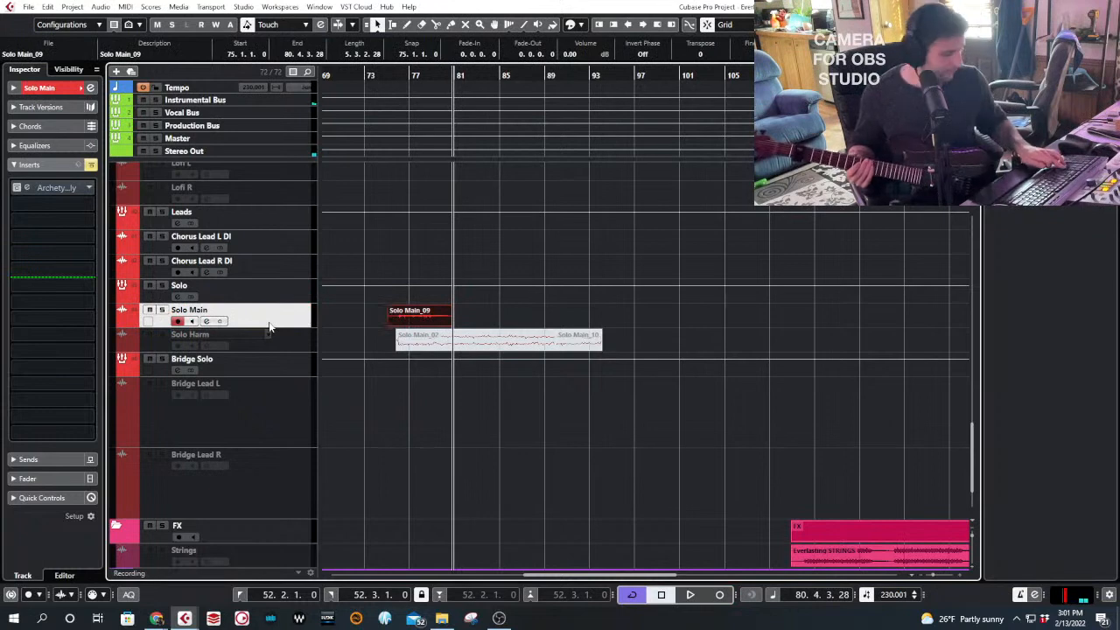
key("Delete")
key("KP_0")
- Record a Solo Main take from bar 75 to about bar 87, and cut away everything from bar 84 onward
key("KP_Multiply")
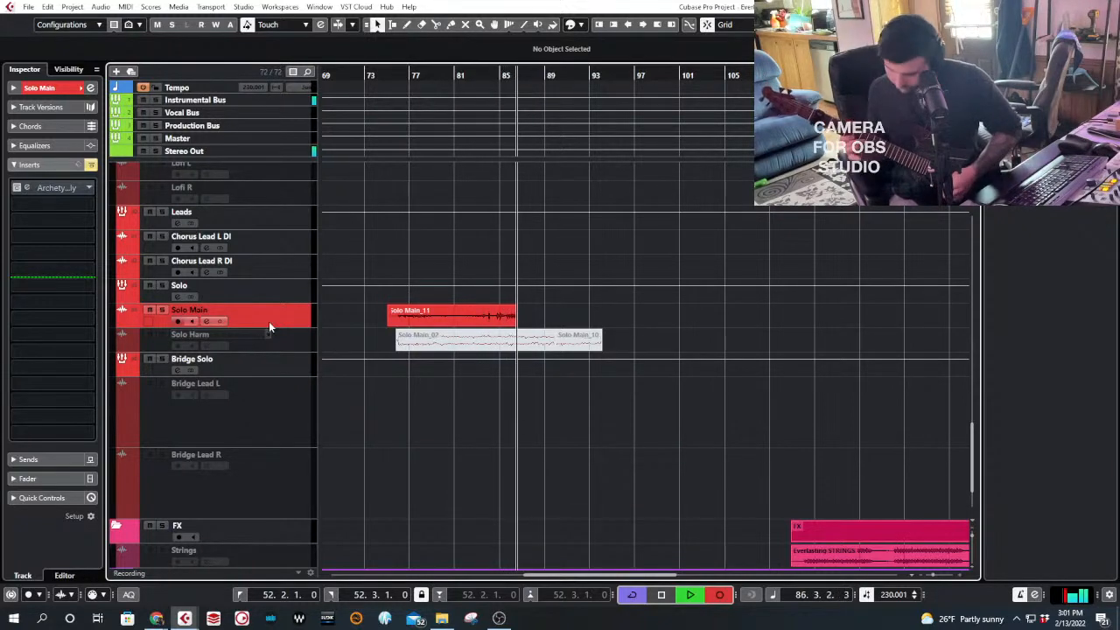
key("space")
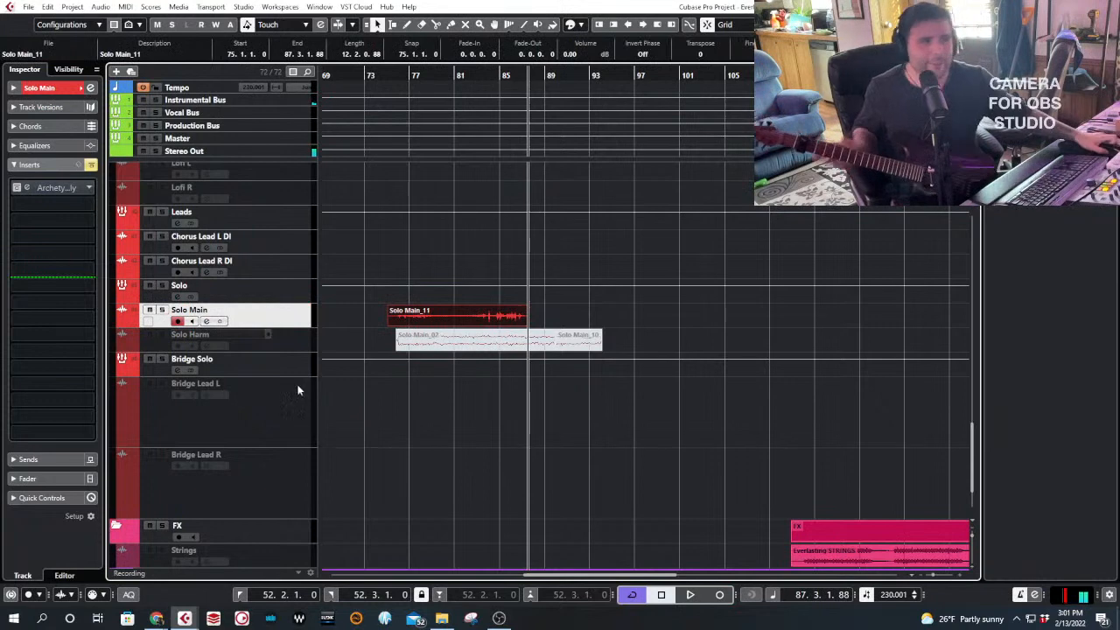
left_click(490, 326)
scroll(491, 326, "up", 10)
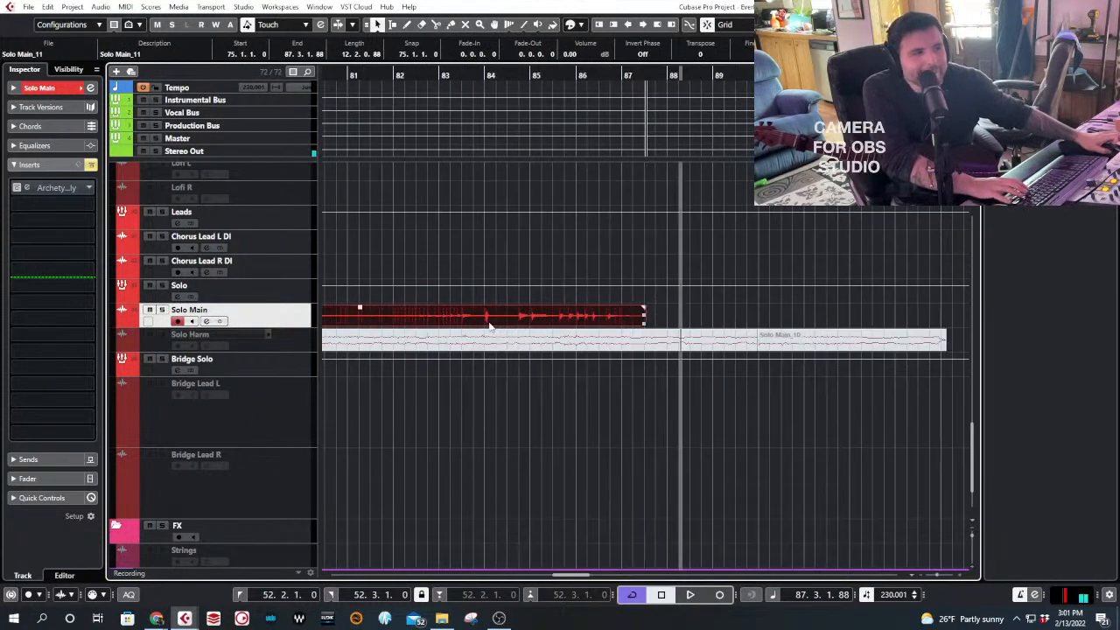
left_click(480, 321, "alt")
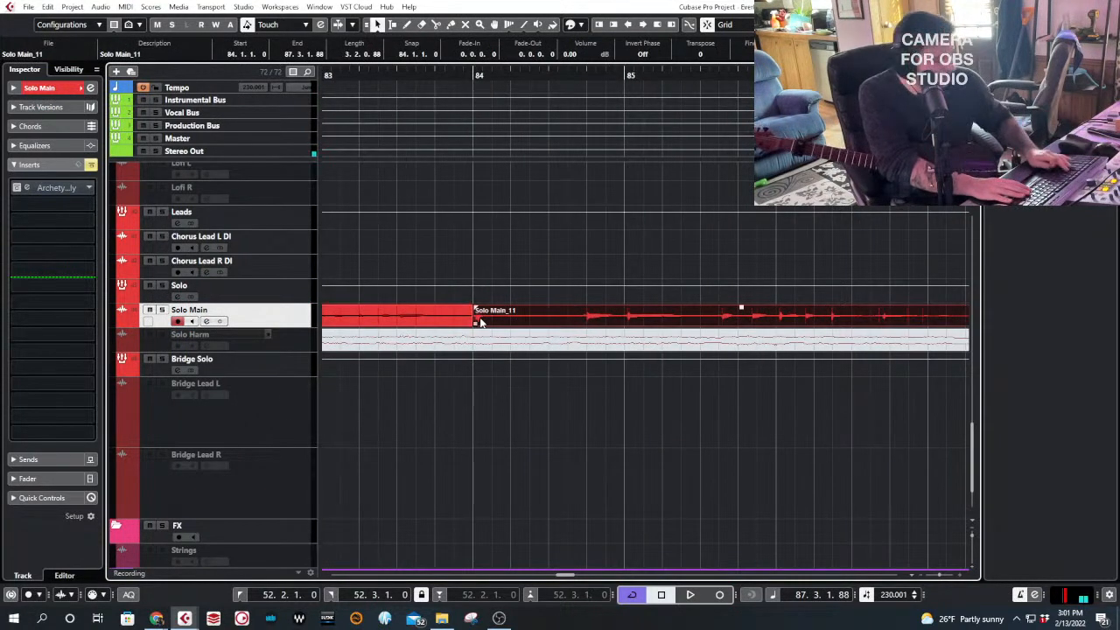
key("Delete")
scroll(637, 304, "down", 4)
scroll(487, 354, "down", 3)
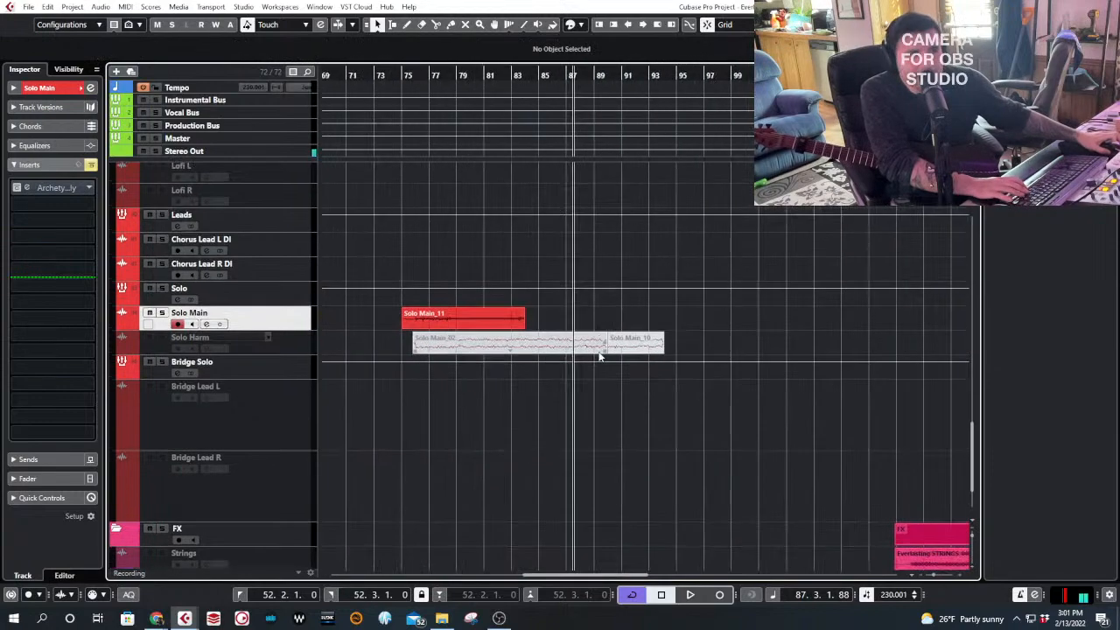
- Take the Solo Main inserts out of bypass and check the Archetype Nolly settings
scroll(402, 298, "up", 6)
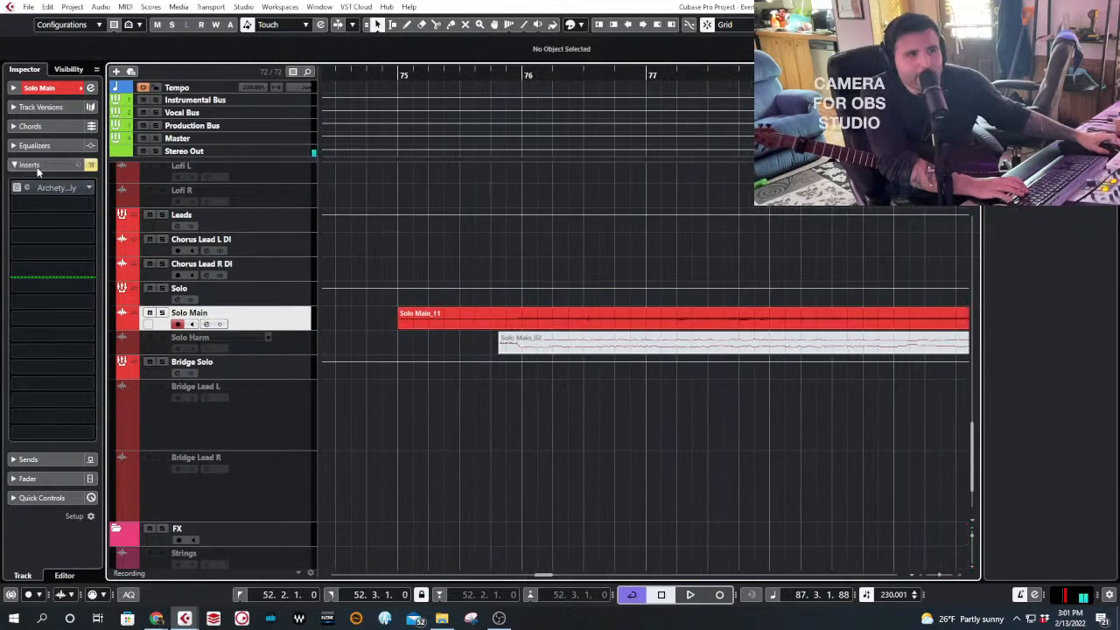
left_click(28, 189)
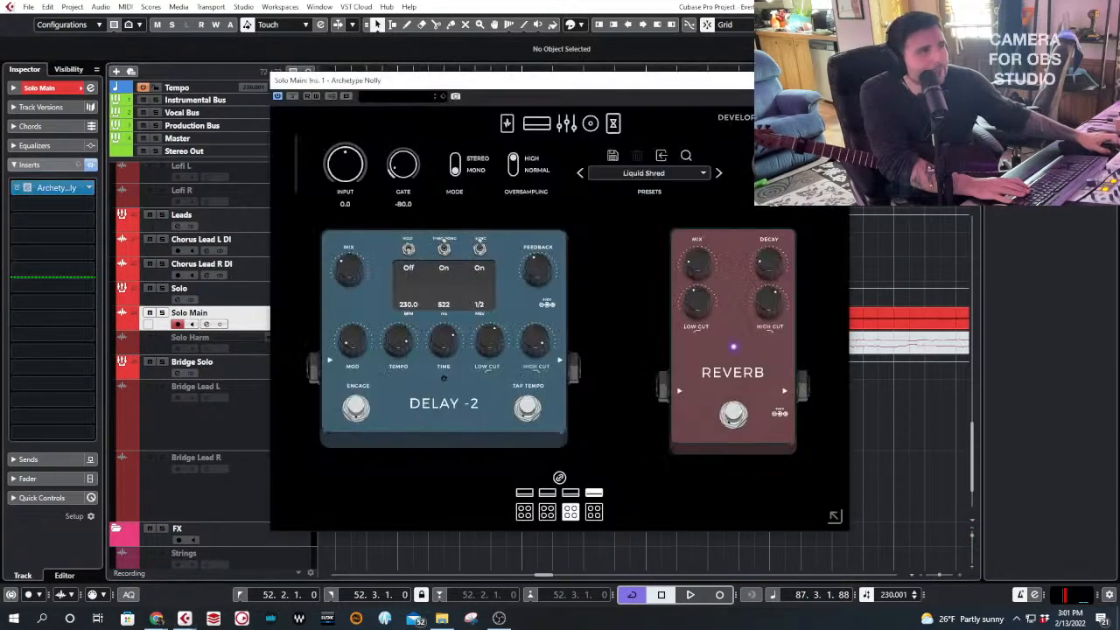
left_click(835, 79)
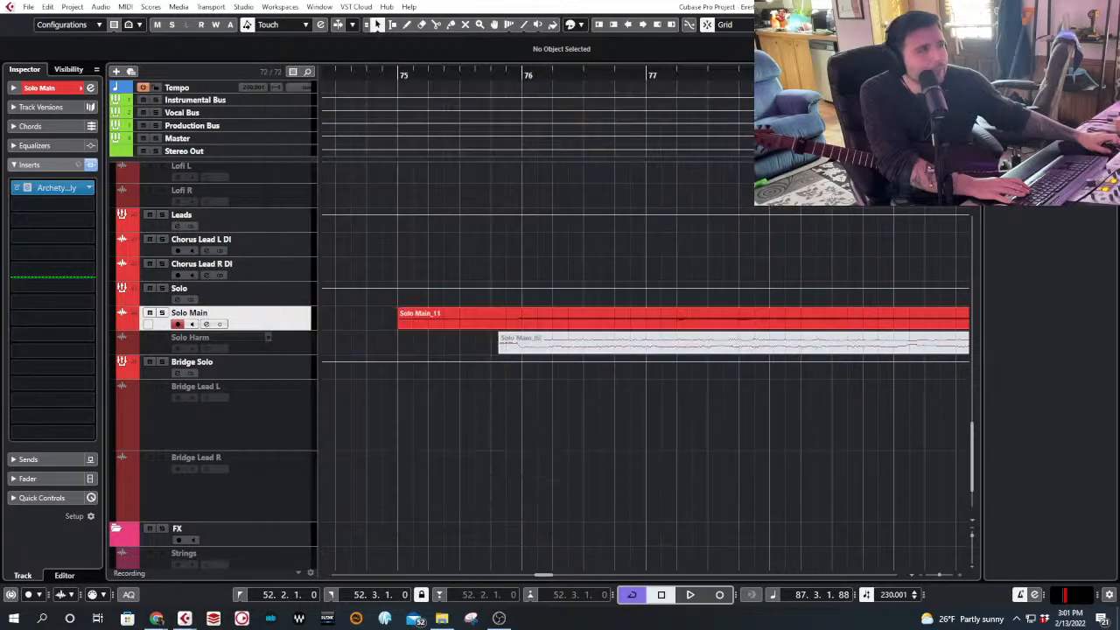
- Play back the recorded Solo Main take from just before bar 76 to about bar 84
left_click(486, 74)
key("space")
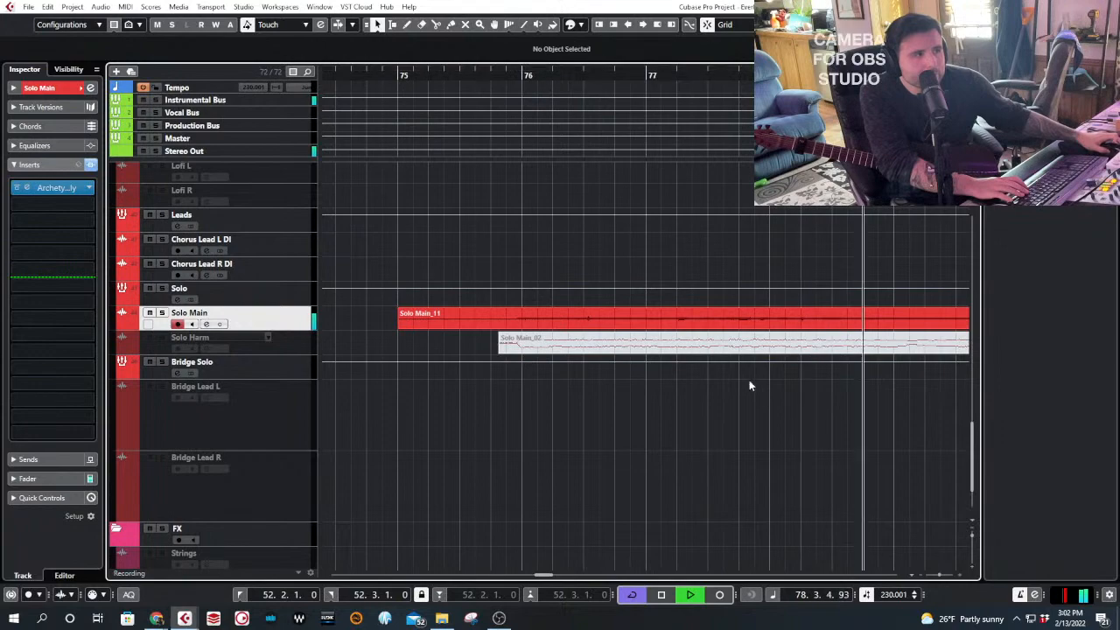
scroll(791, 439, "up", 1)
scroll(650, 452, "up", 4)
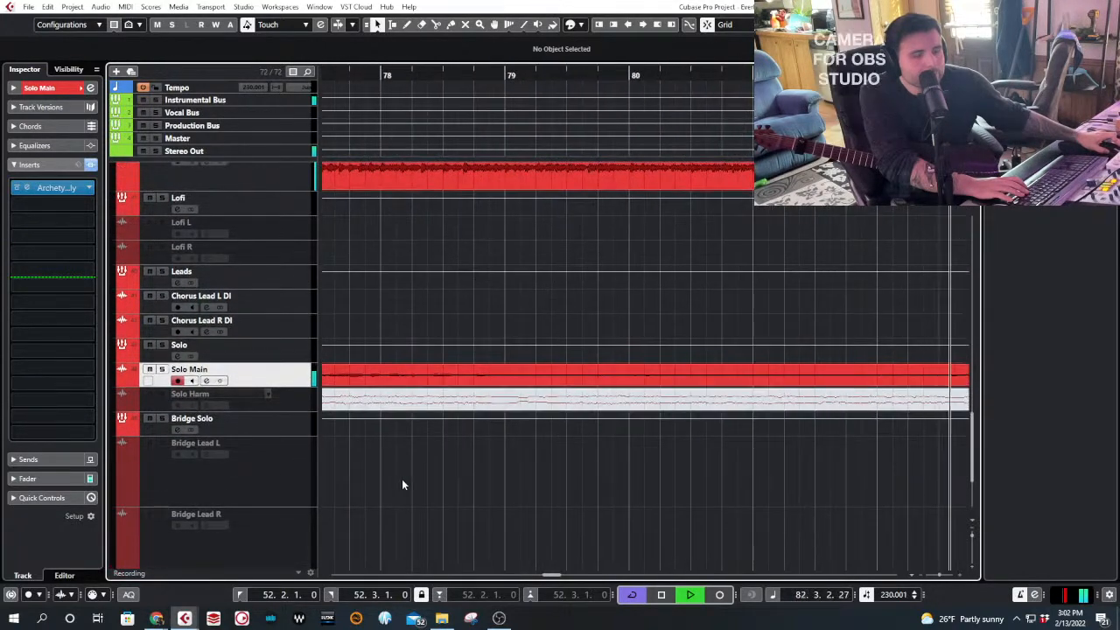
key("space")
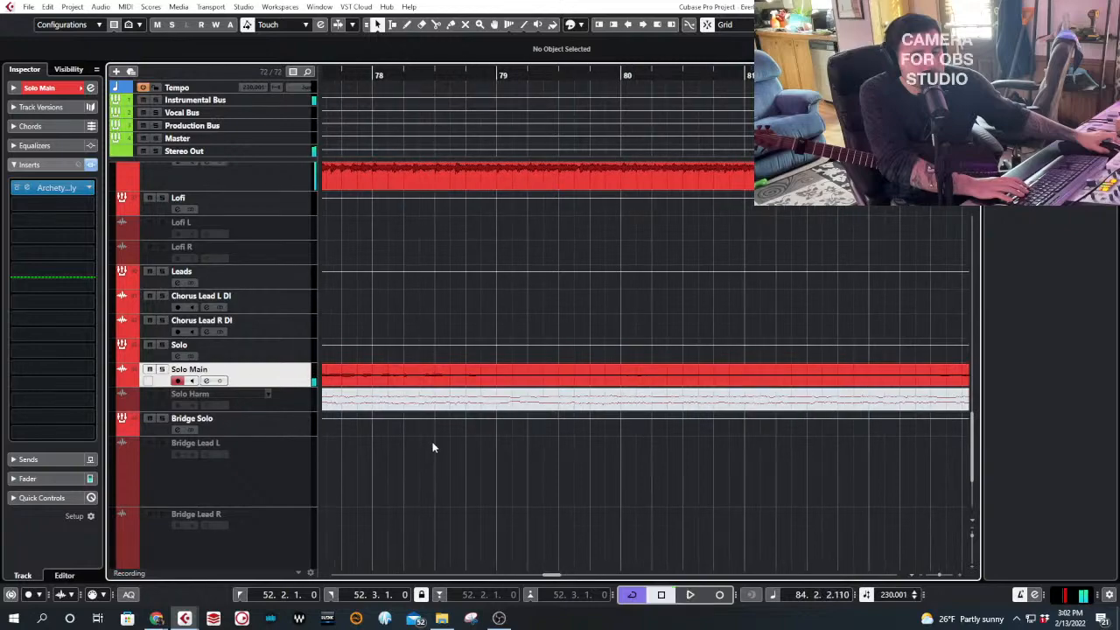
- Examine the trimmed end of the Solo Main take around bar 84
scroll(462, 453, "right", 1)
key("g")
key("g")
scroll(547, 421, "down", 1)
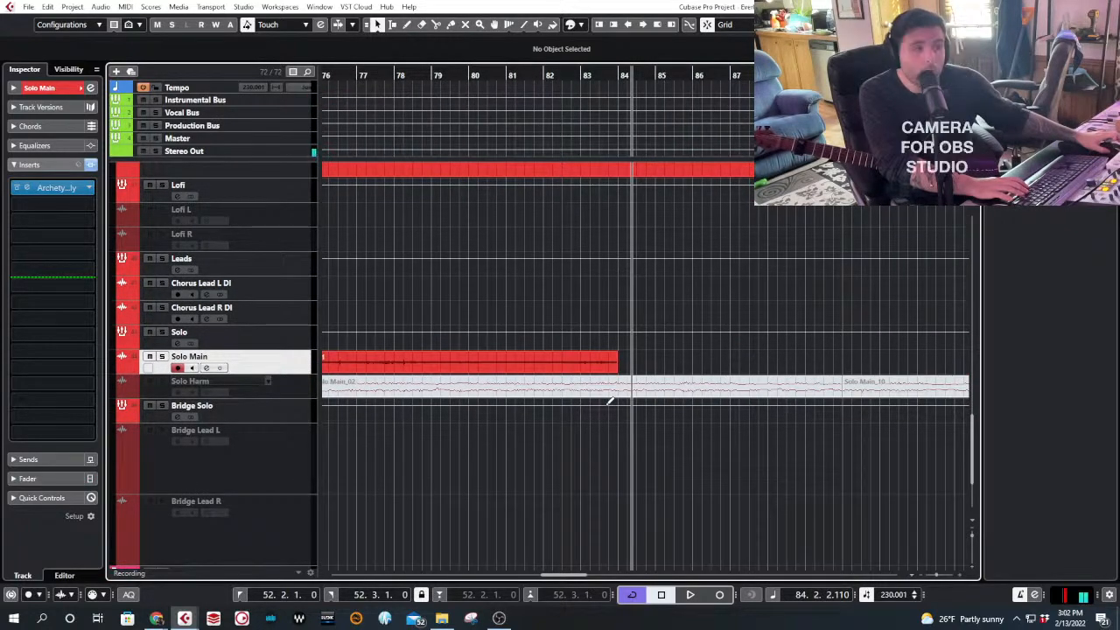
scroll(611, 402, "up", 3)
scroll(569, 391, "up", 2)
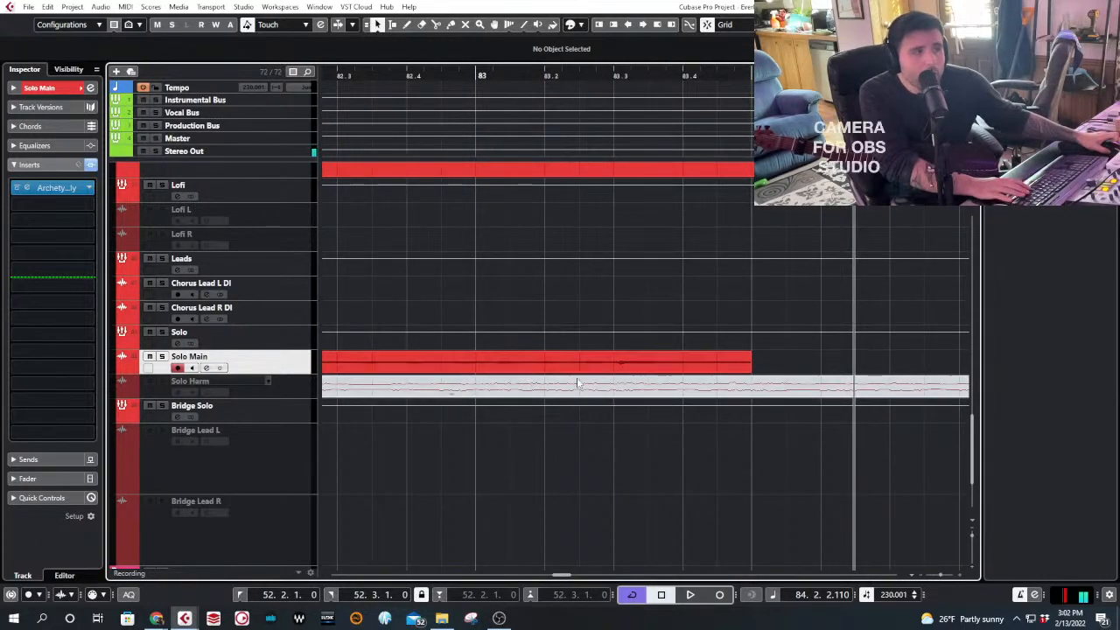
scroll(525, 380, "down", 4)
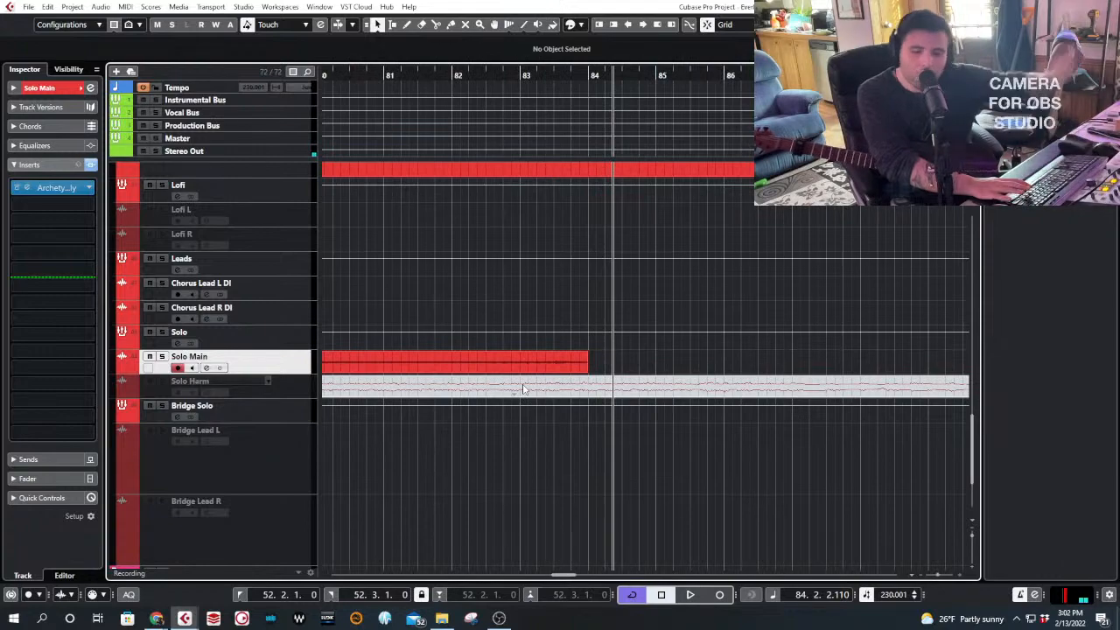
scroll(586, 400, "down", 1)
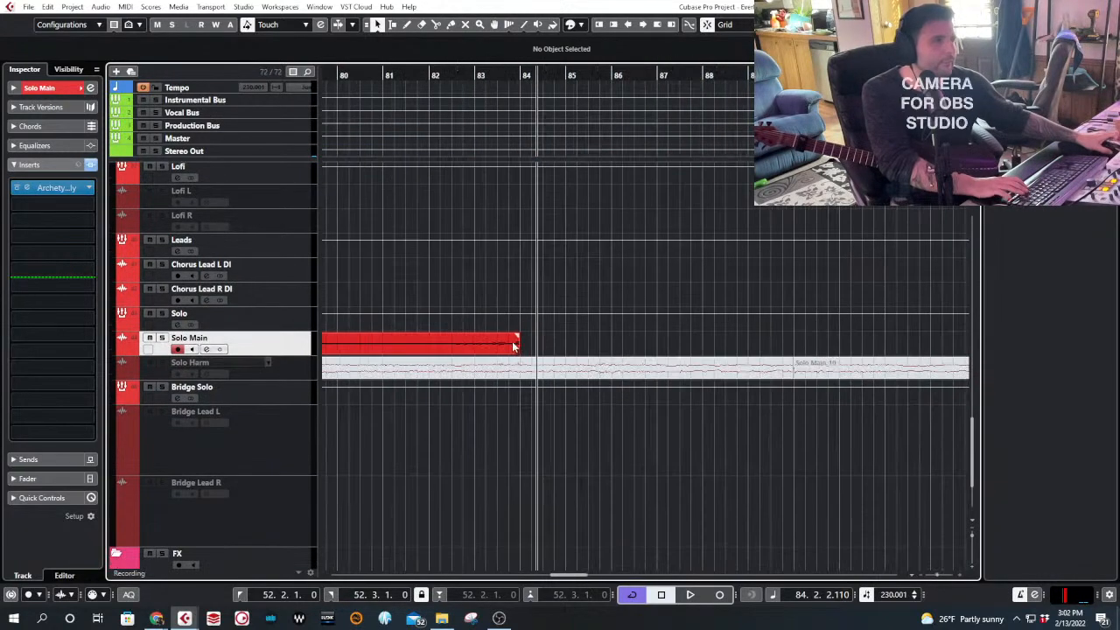
- Record two Solo Main attempts from bar 83, one to about bar 85 and one past bar 85, discarding both takes
left_click(473, 76)
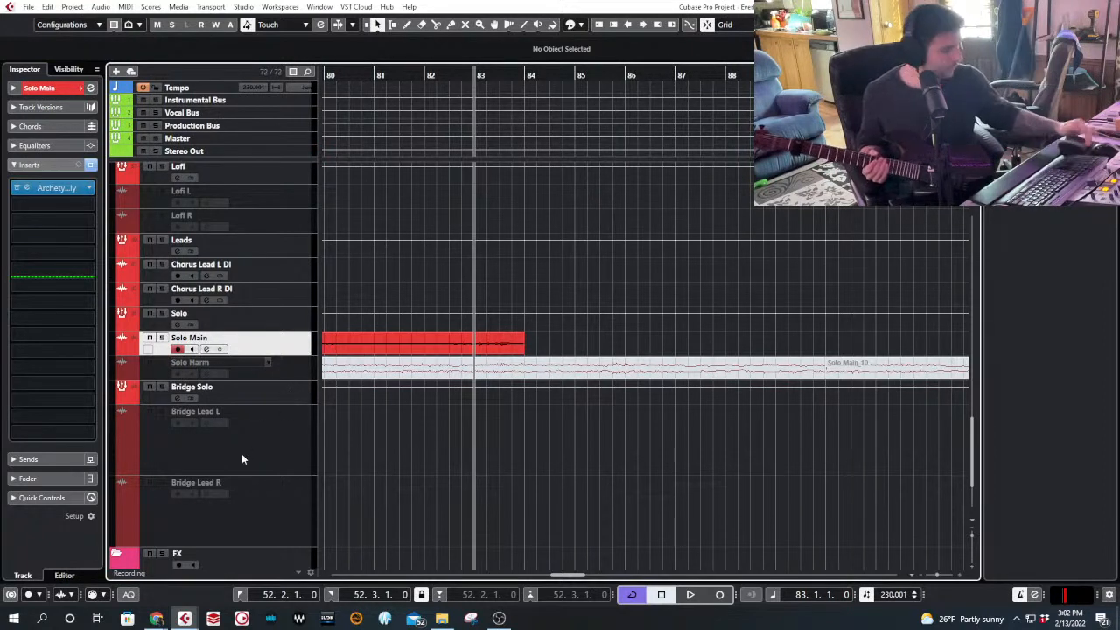
key("KP_Multiply")
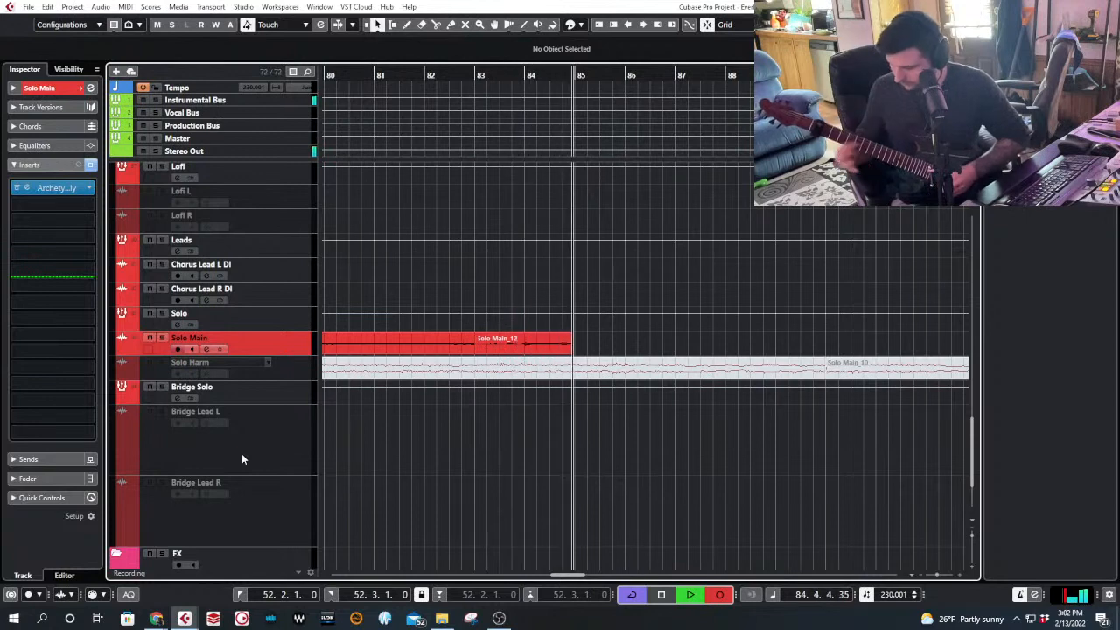
key("space")
key("ctrl+z")
key("KP_Multiply")
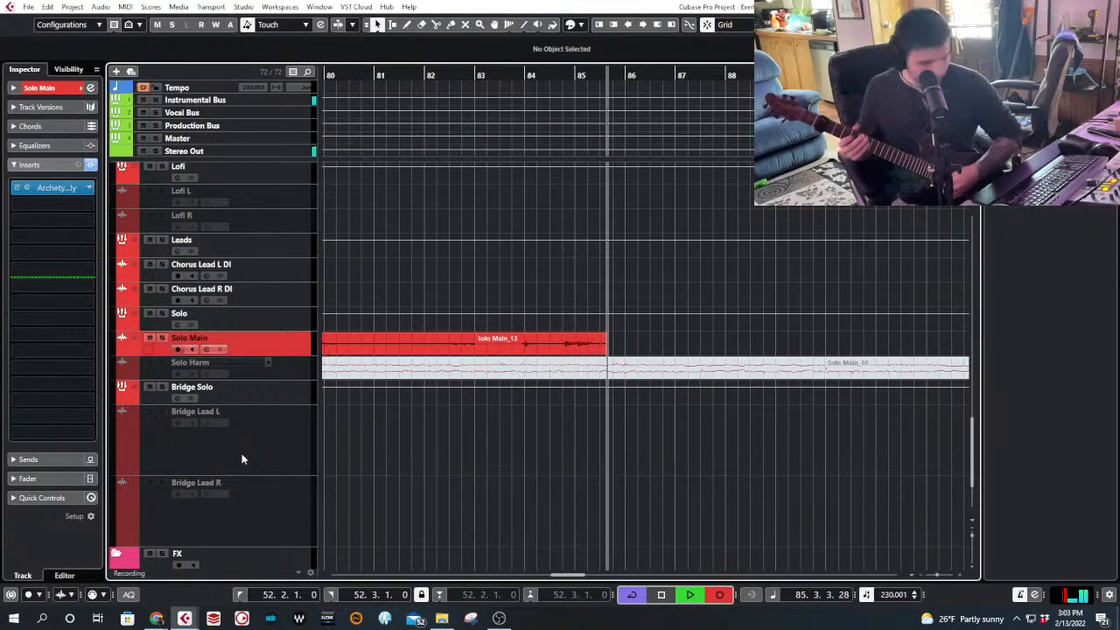
key("space")
key("ctrl+z")
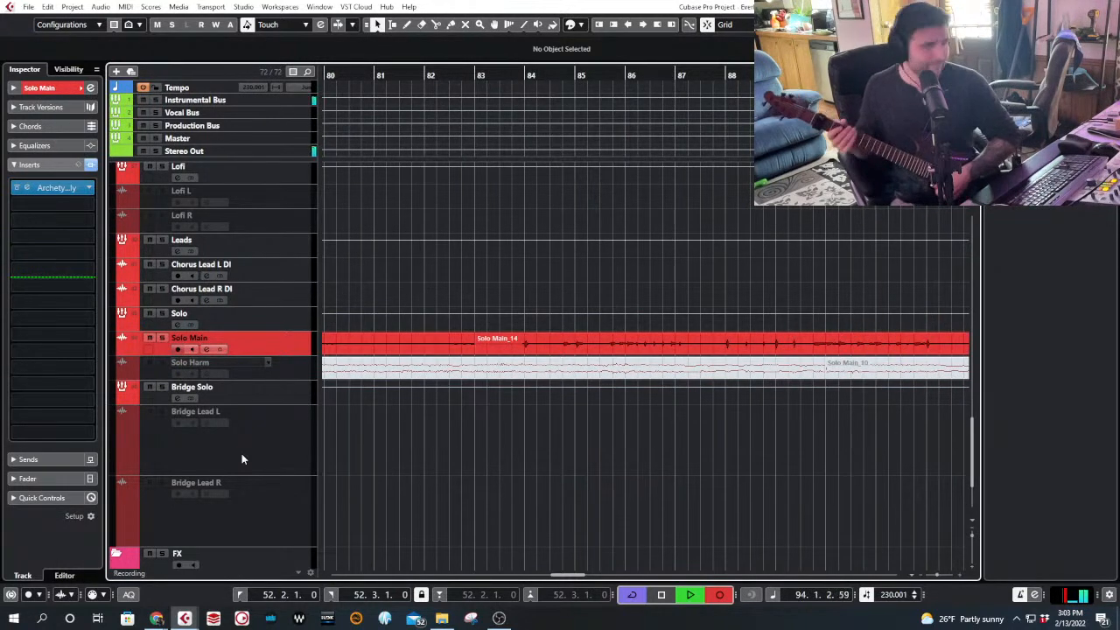
- Stop the Solo Main take from bar 83 in bar 94, and trim its start to bar 84
key("space")
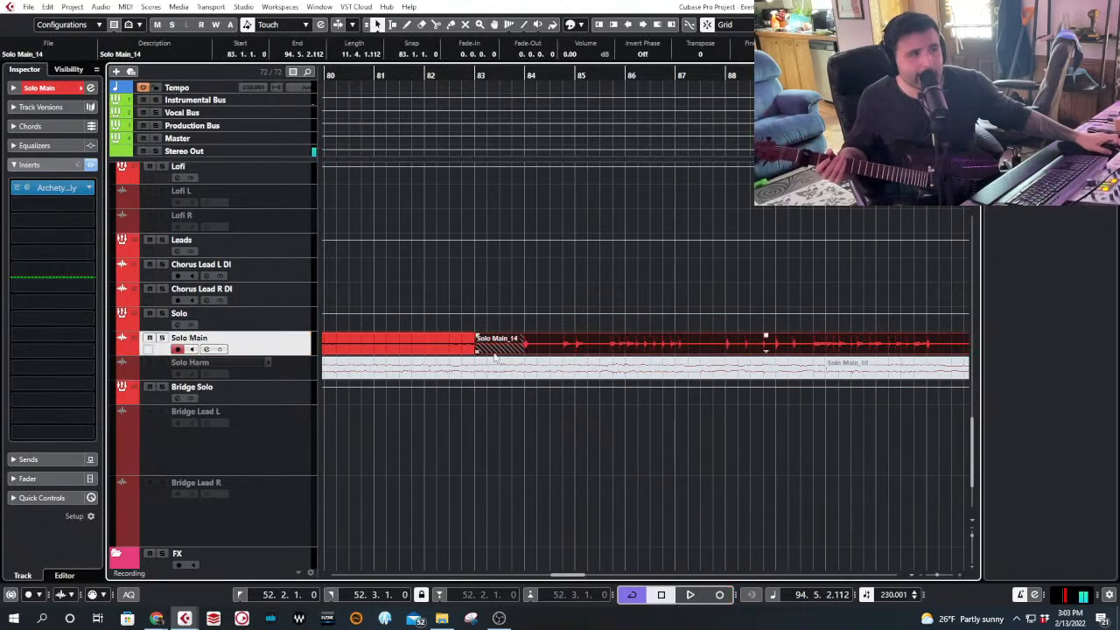
left_click_drag(476, 348, 527, 346)
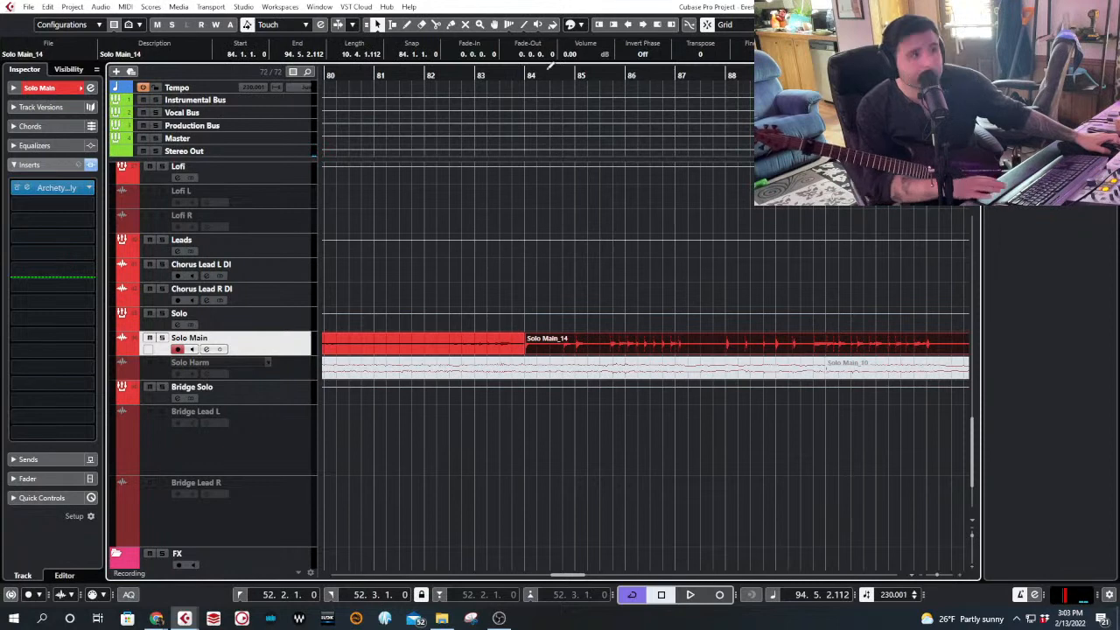
- Play back the new take from just before bar 84, and cut out its section between bars 87 and 88
left_click(512, 73)
key("space")
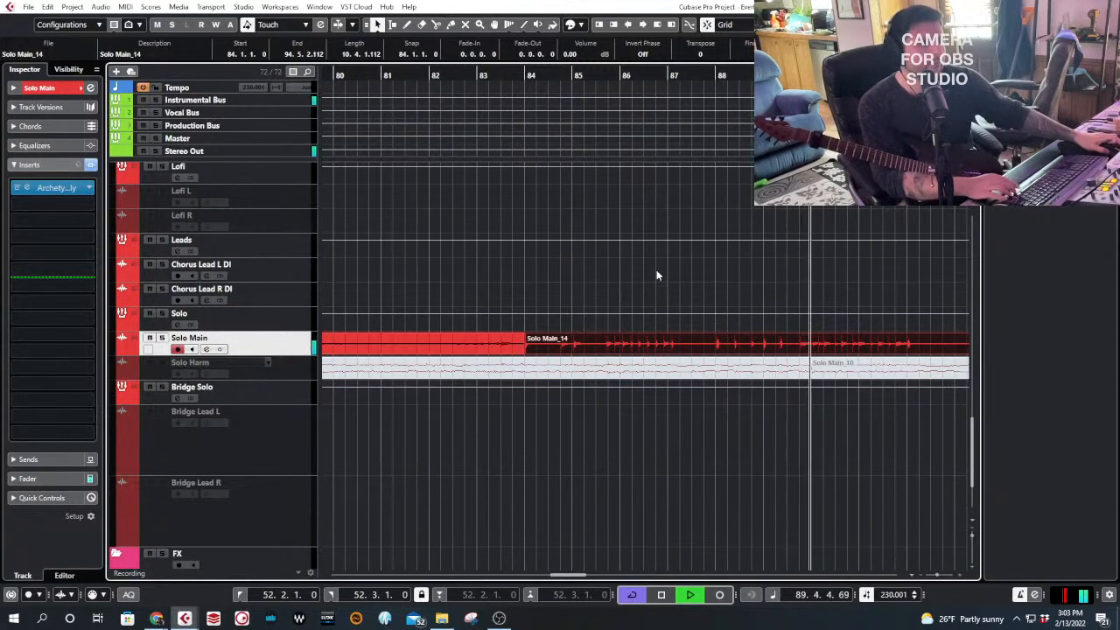
key("space")
left_click(672, 347)
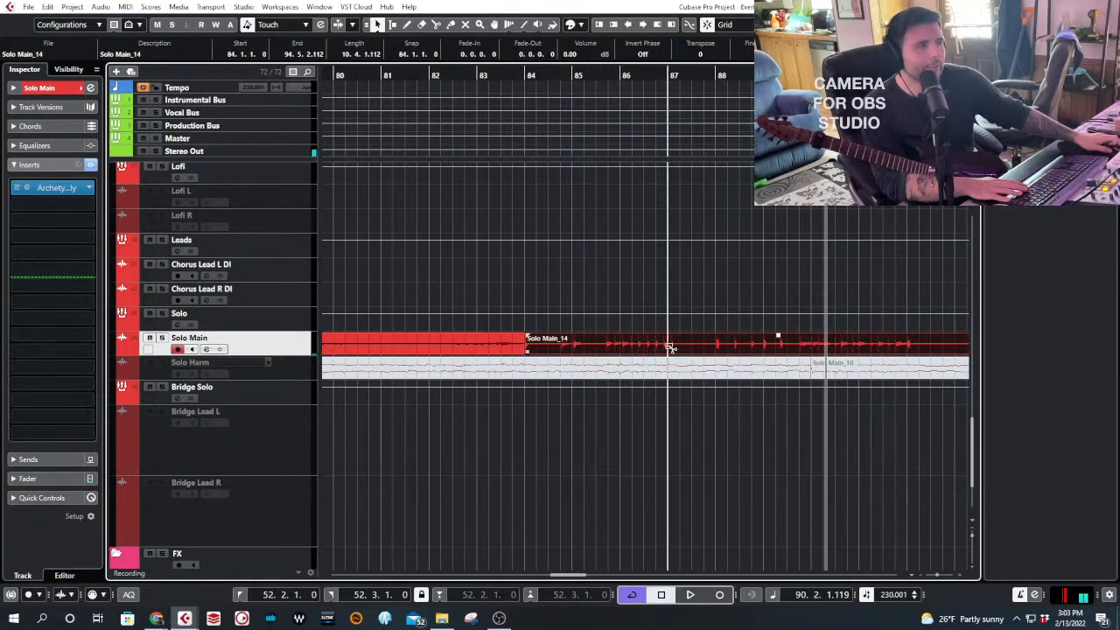
left_click(670, 348, "alt")
left_click_drag(672, 347, 768, 347)
key("space")
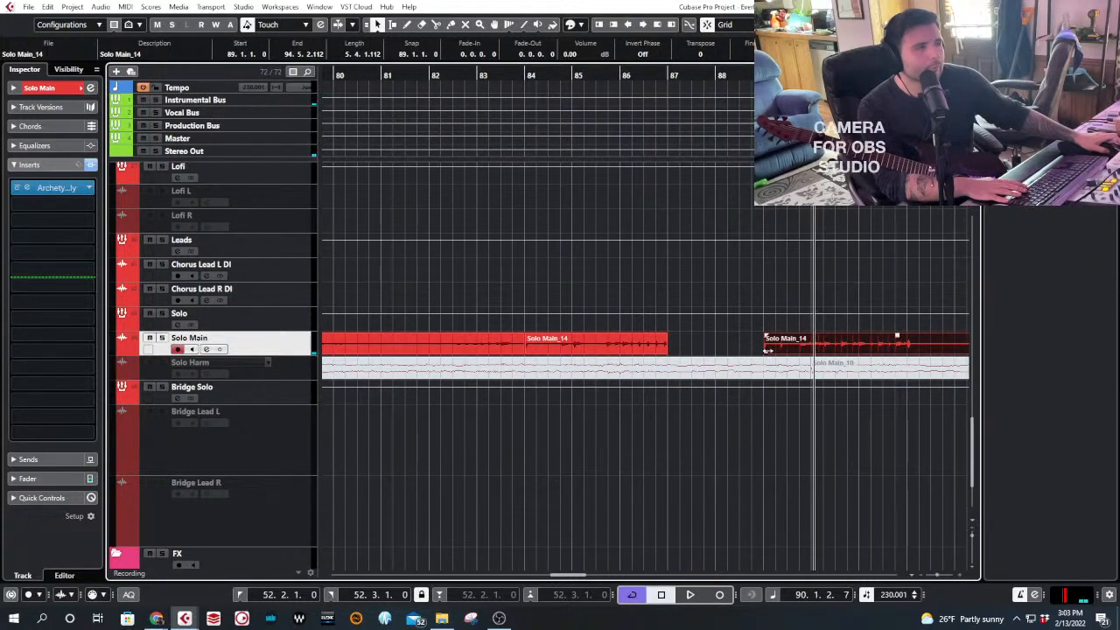
left_click_drag(768, 350, 717, 352)
- Punch in a Solo Main take from bar 86 to about bar 90, and trim it to run from 88.3.3 to 90.1.1
left_click(579, 75)
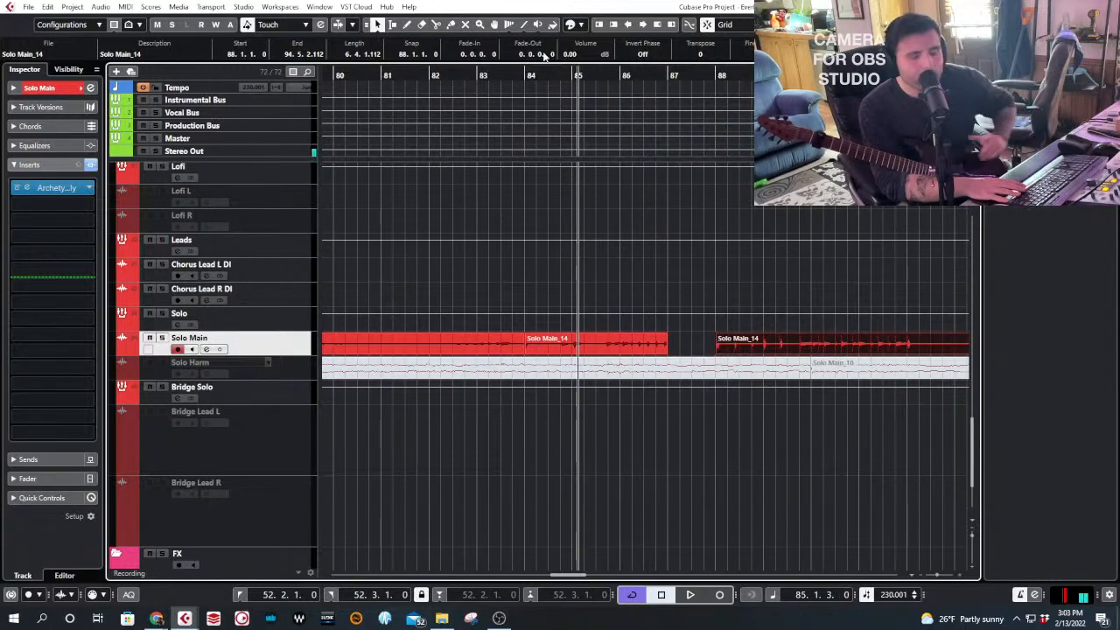
key("space")
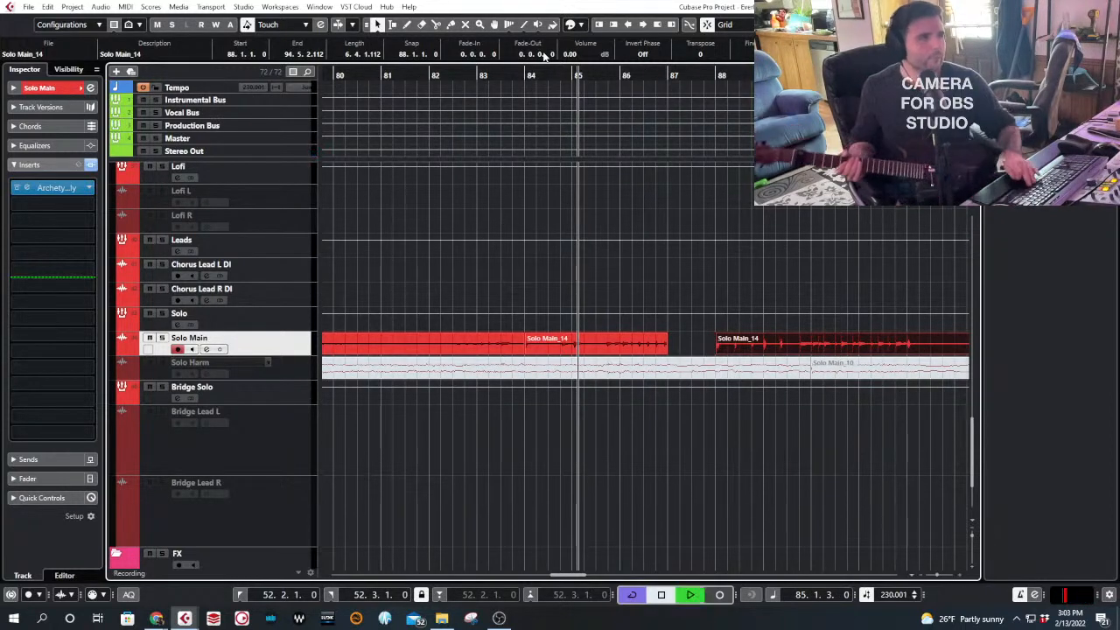
key("KP_Multiply")
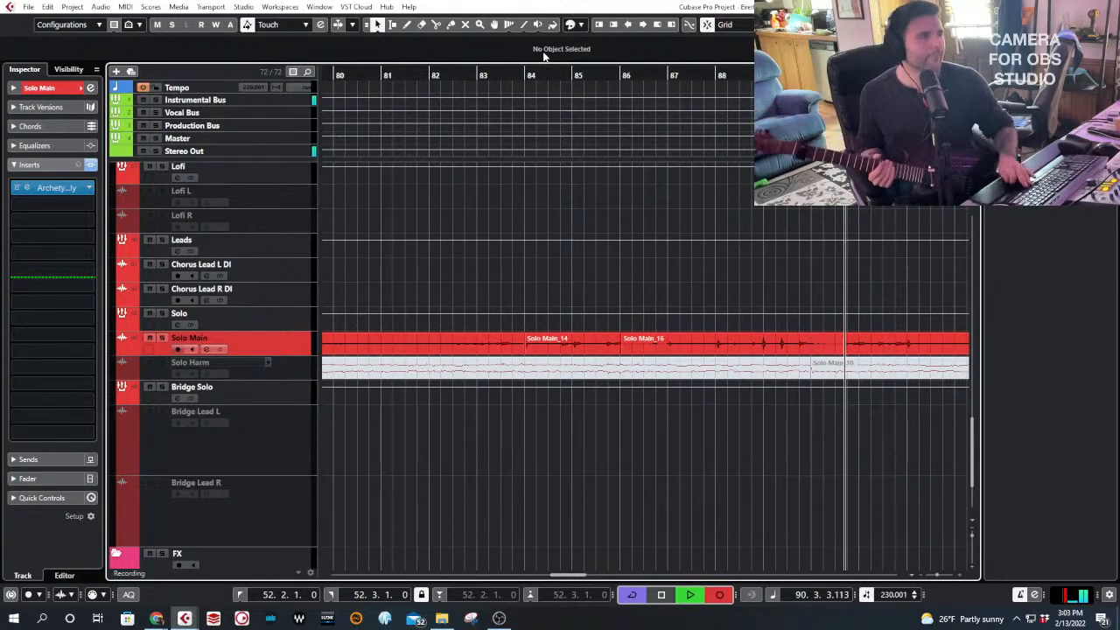
key("space")
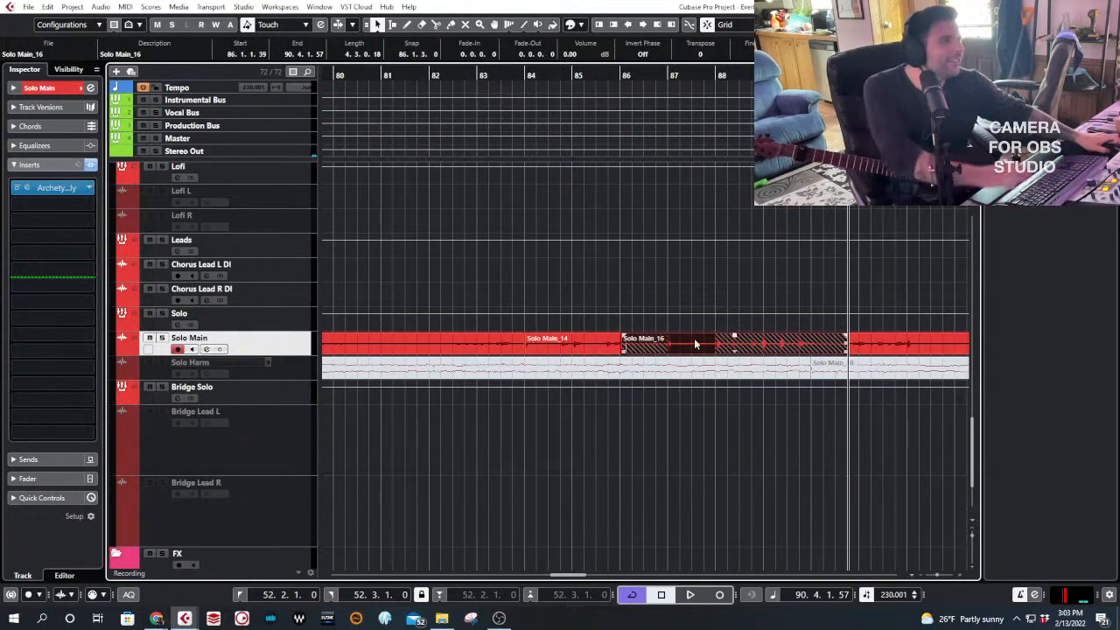
left_click_drag(625, 349, 749, 338)
left_click_drag(846, 350, 812, 350)
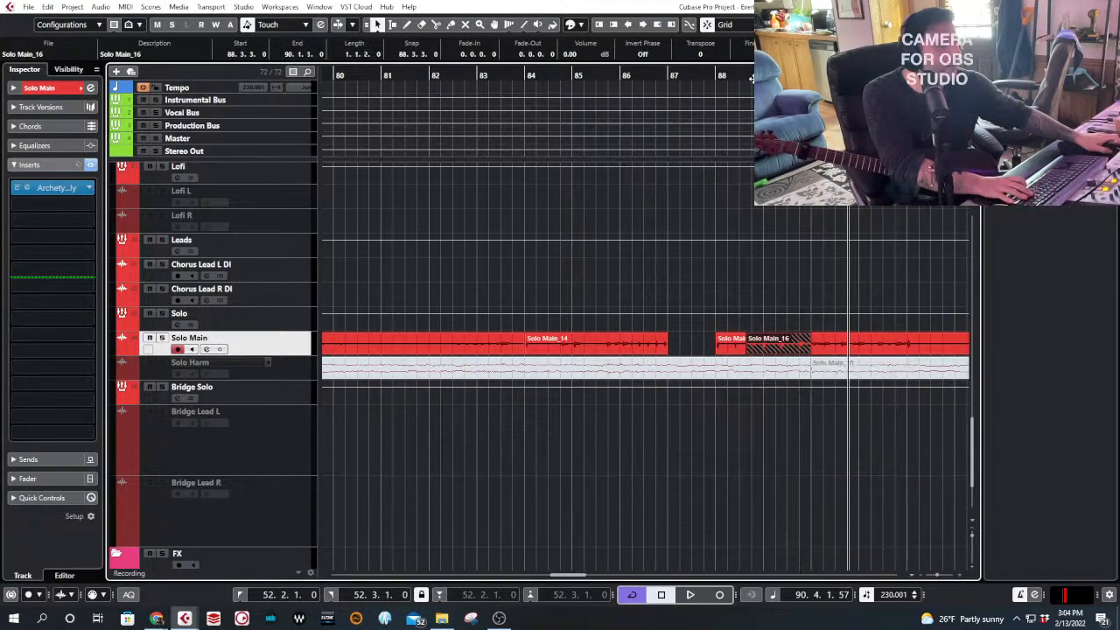
- Play back the Solo Main edit from bar 88 to about bar 90
left_click_drag(751, 79, 719, 75)
key("space")
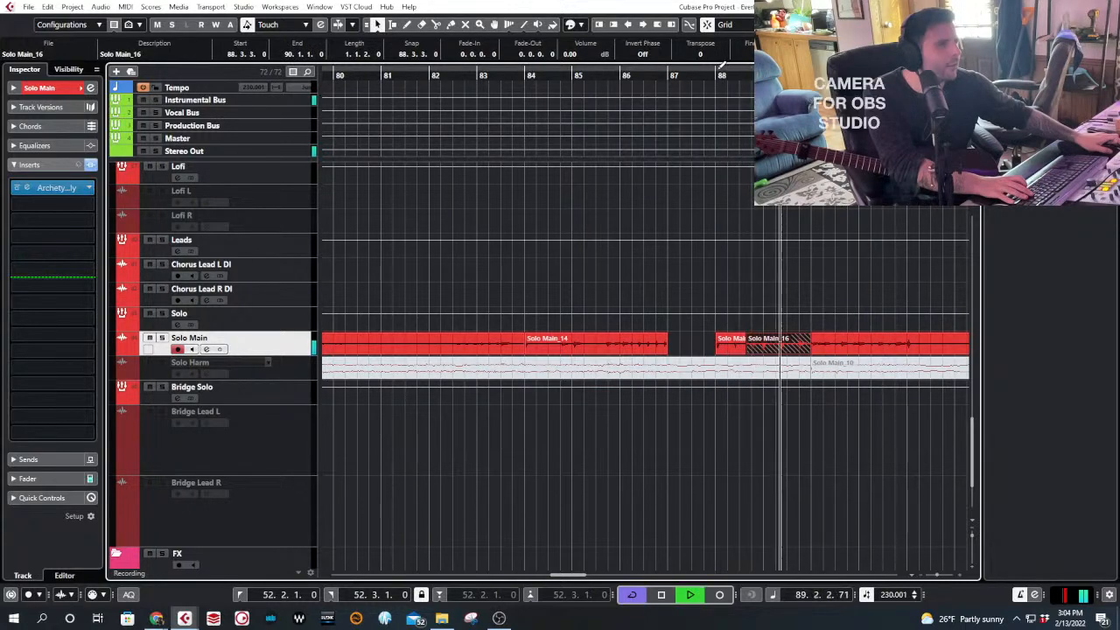
key("space")
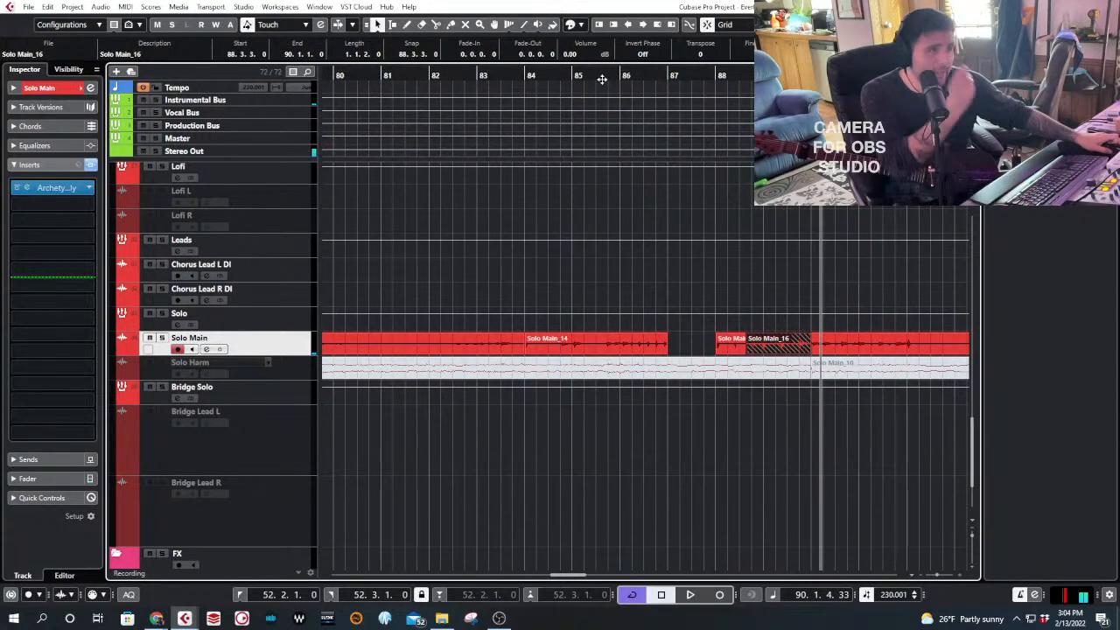
- Try shifting the boundary between the Solo Main_14 and Solo Main_16 events, and return the Solo Main_16 start to 88.3.3
left_click_drag(602, 79, 602, 74)
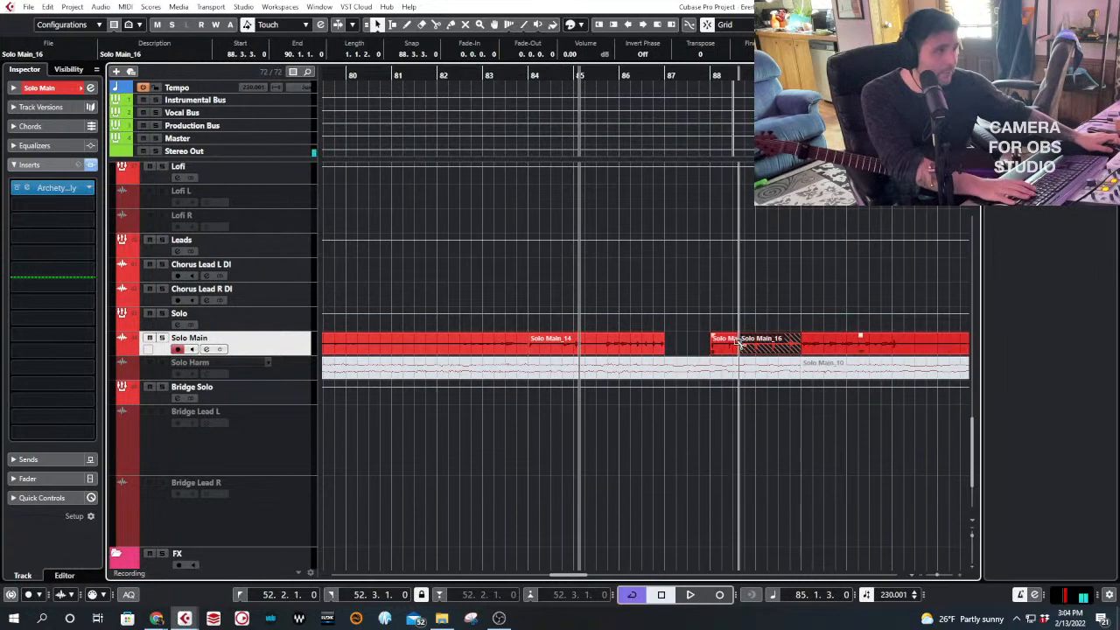
scroll(744, 350, "up", 3)
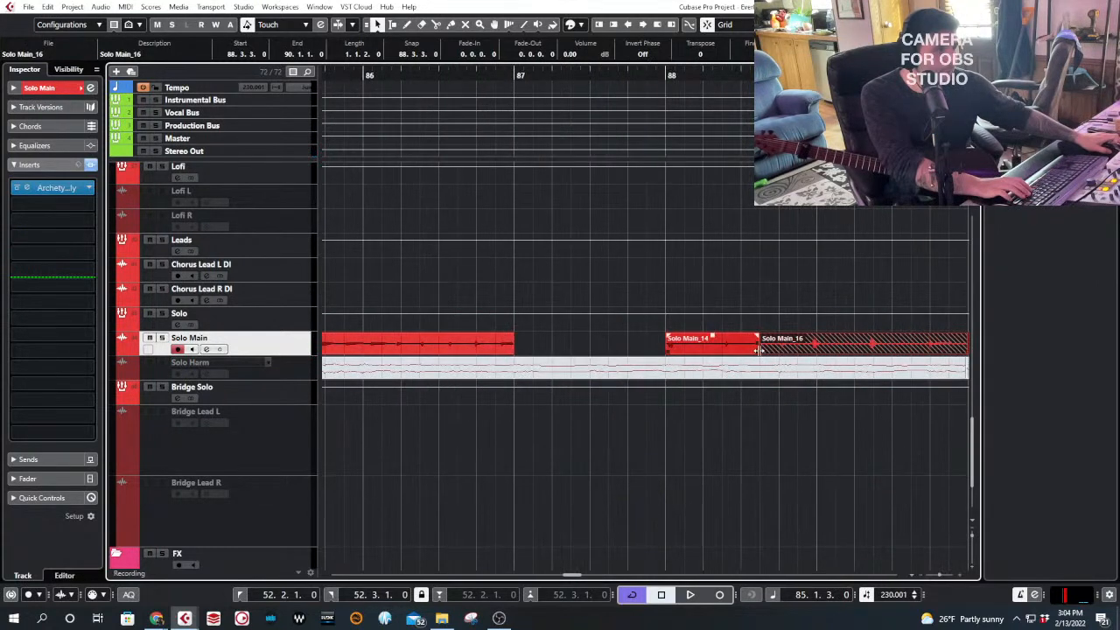
left_click_drag(759, 350, 921, 353)
left_click(787, 354)
key("g")
left_click(917, 354)
left_click_drag(847, 353, 828, 354)
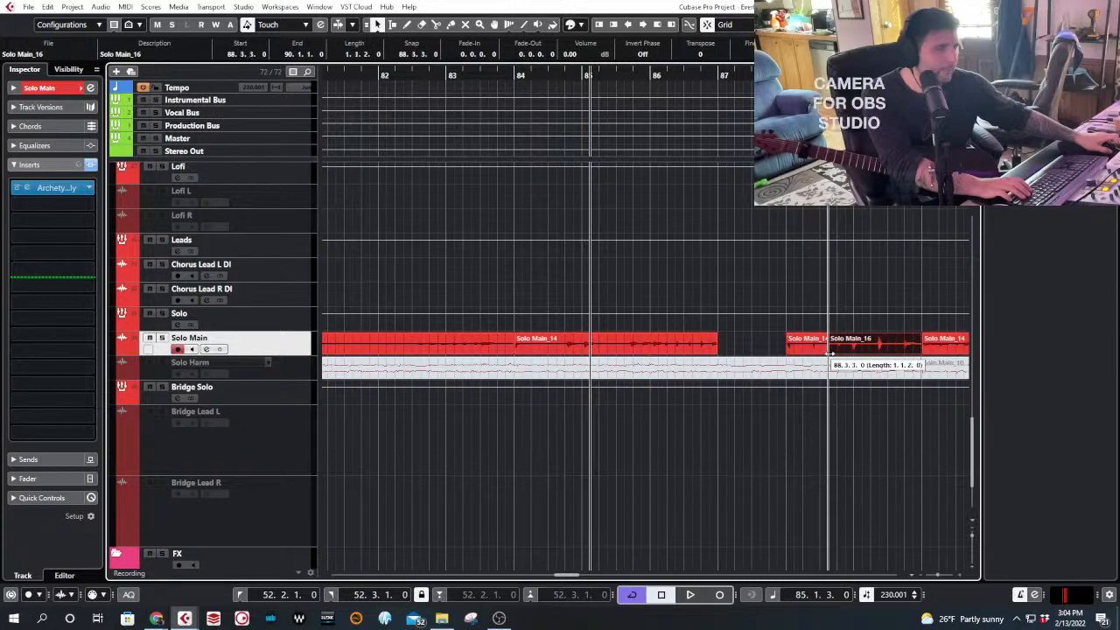
- Play from just before bar 84 and punch in a Solo Main take from about 84.2 to bar 93
key("space")
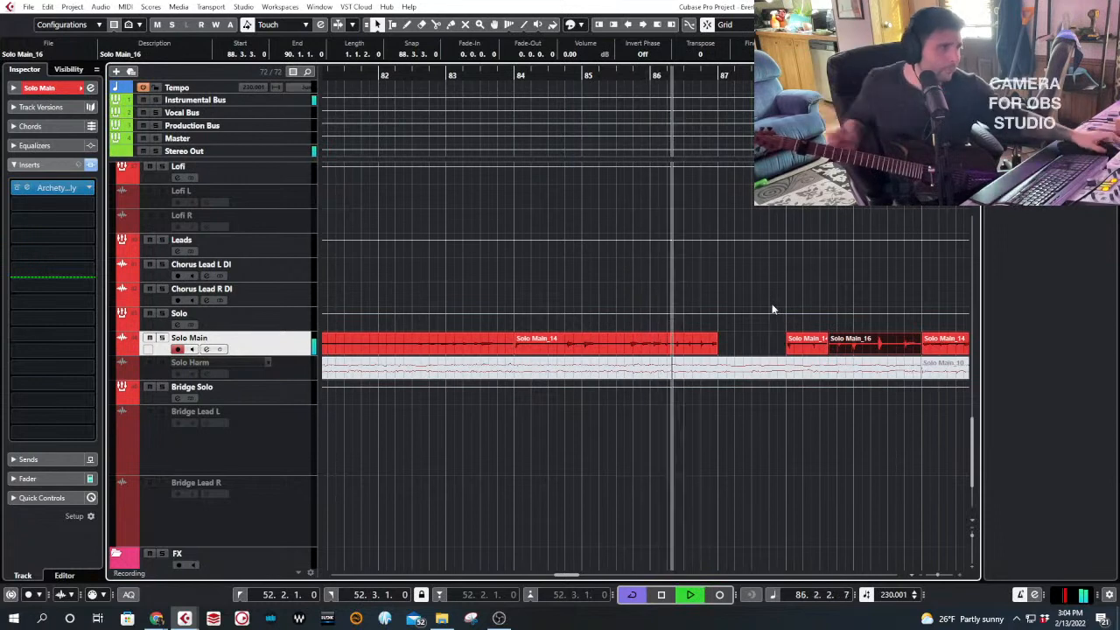
left_click_drag(598, 79, 498, 77)
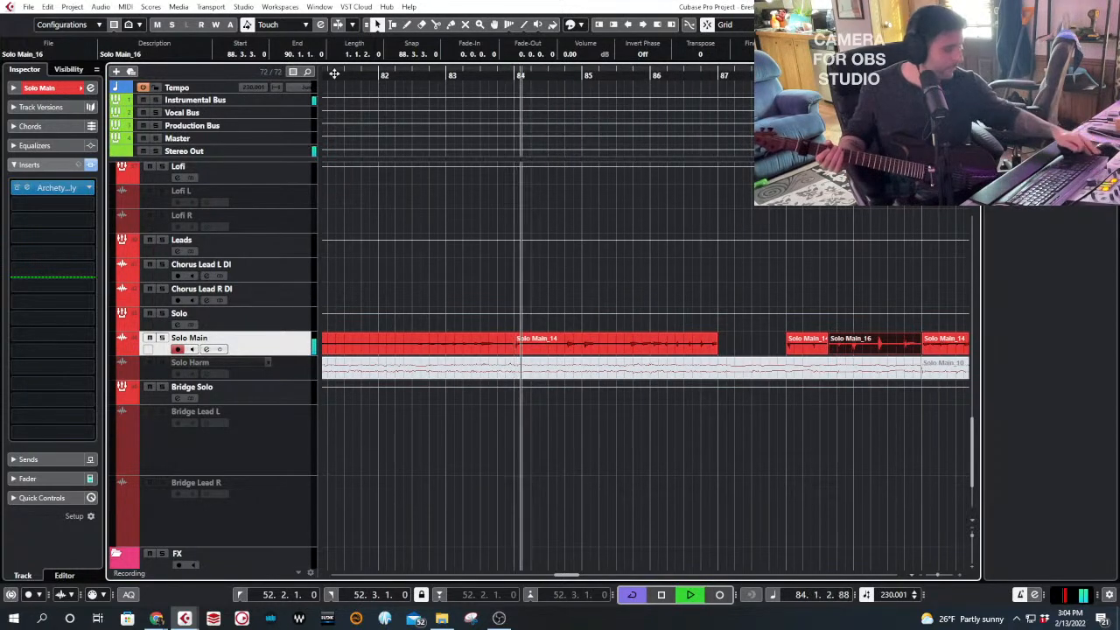
key("KP_Multiply")
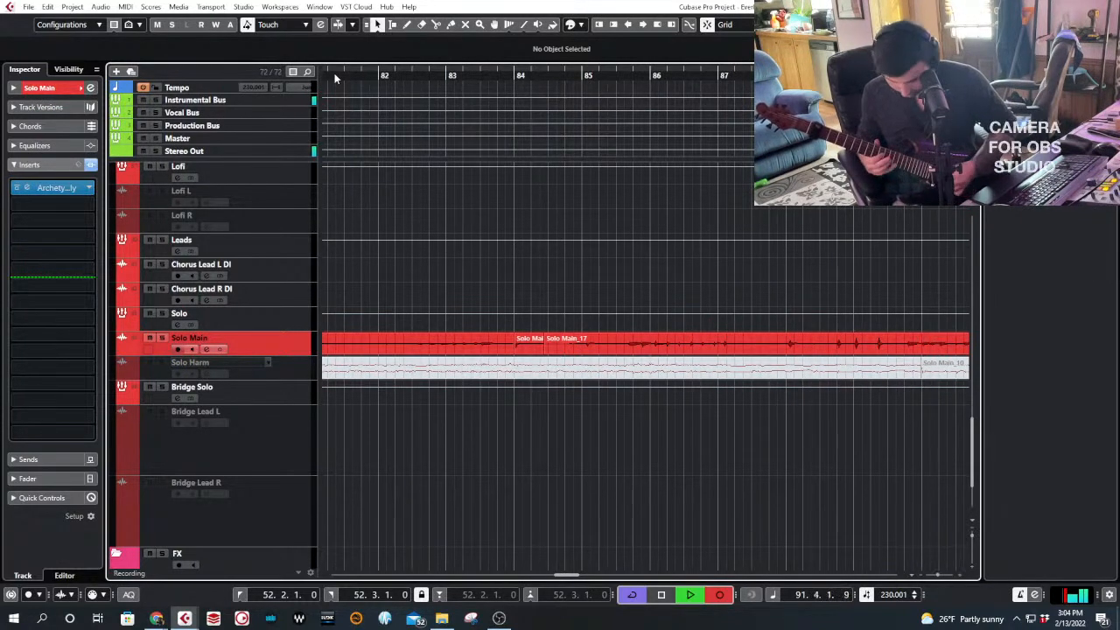
key("space")
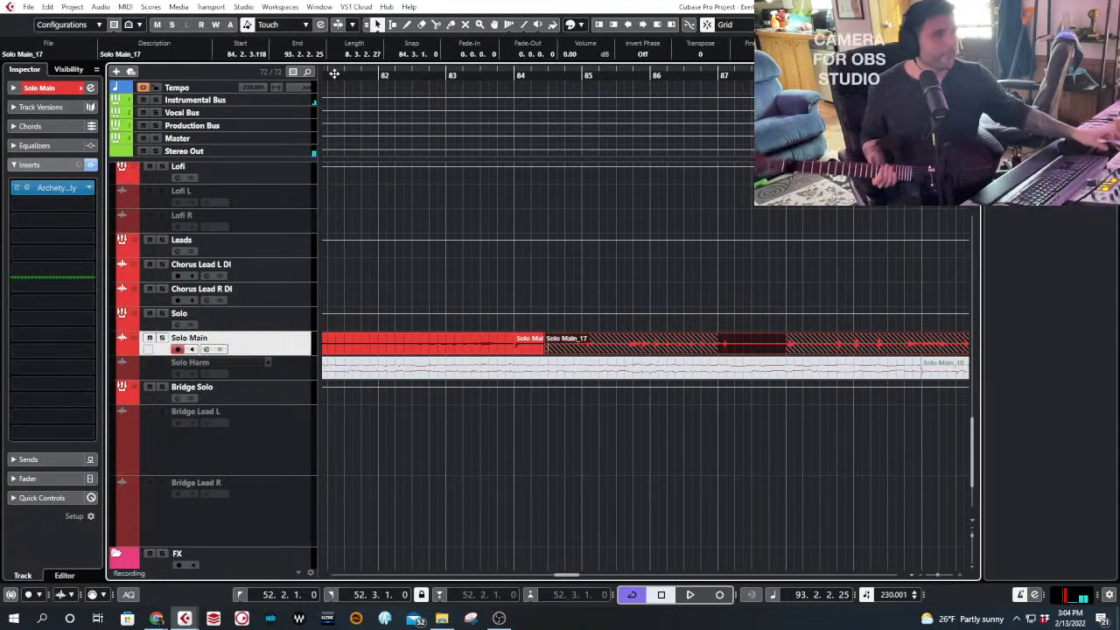
- Record a new Solo Main take from bar 83 into bar 93
key("KP_Multiply")
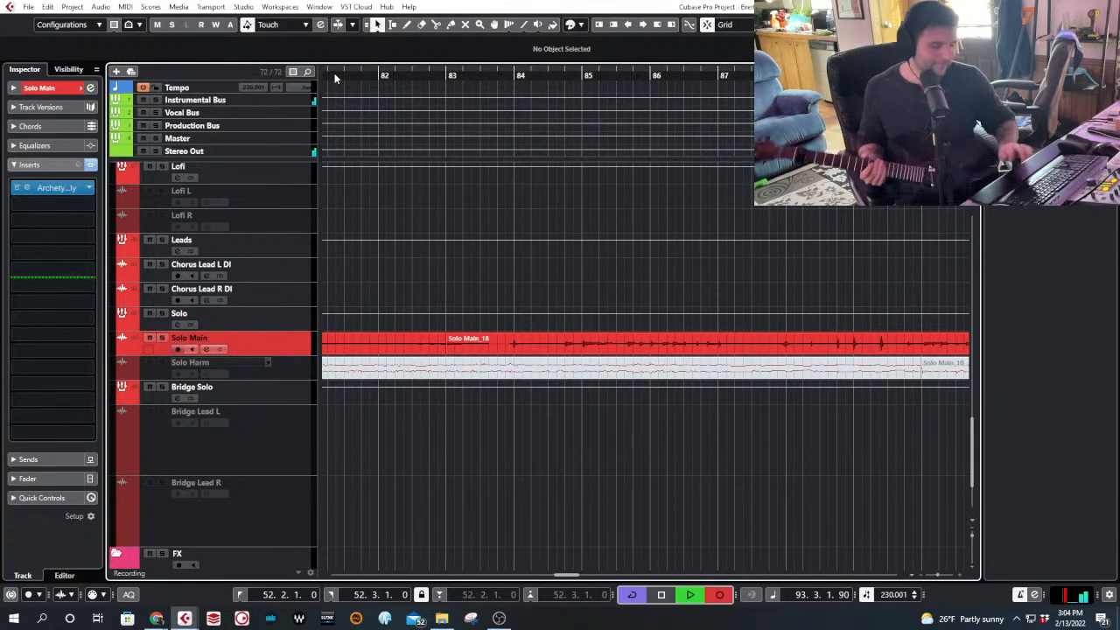
key("space")
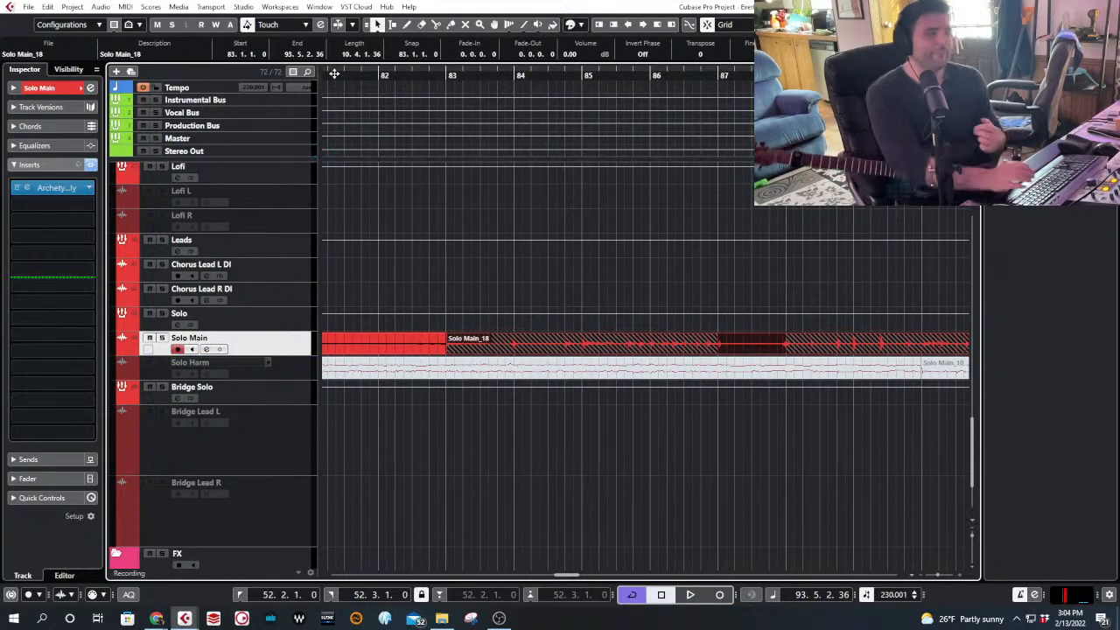
- Trim the end of the new Solo Main take to bar 92, and the end of the older take behind it to bar 93
scroll(855, 357, "up", 3)
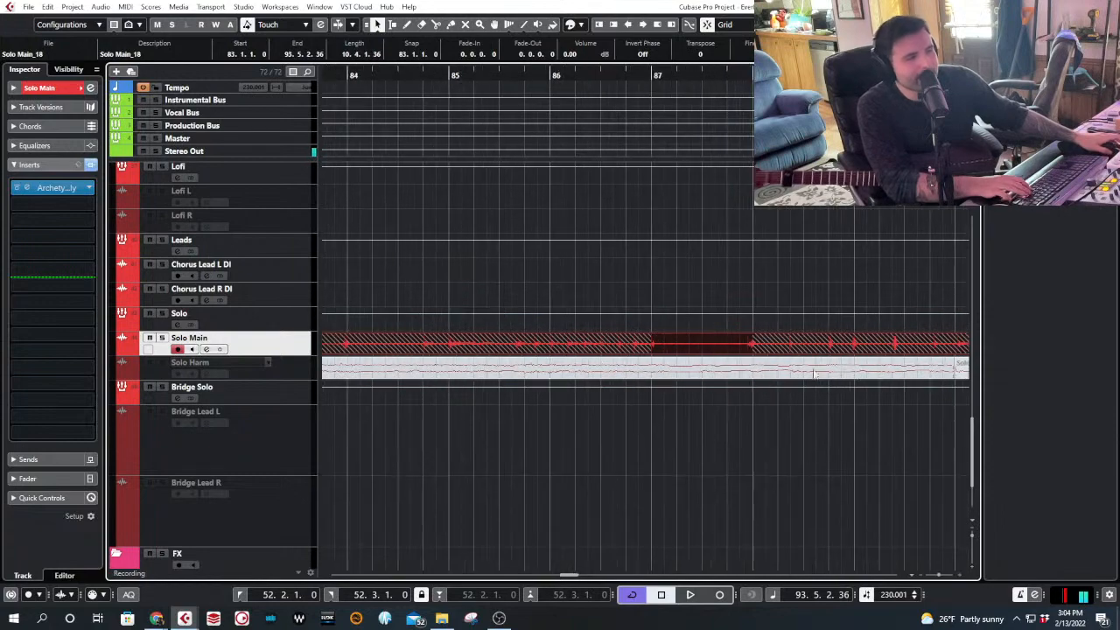
scroll(694, 351, "down", 1)
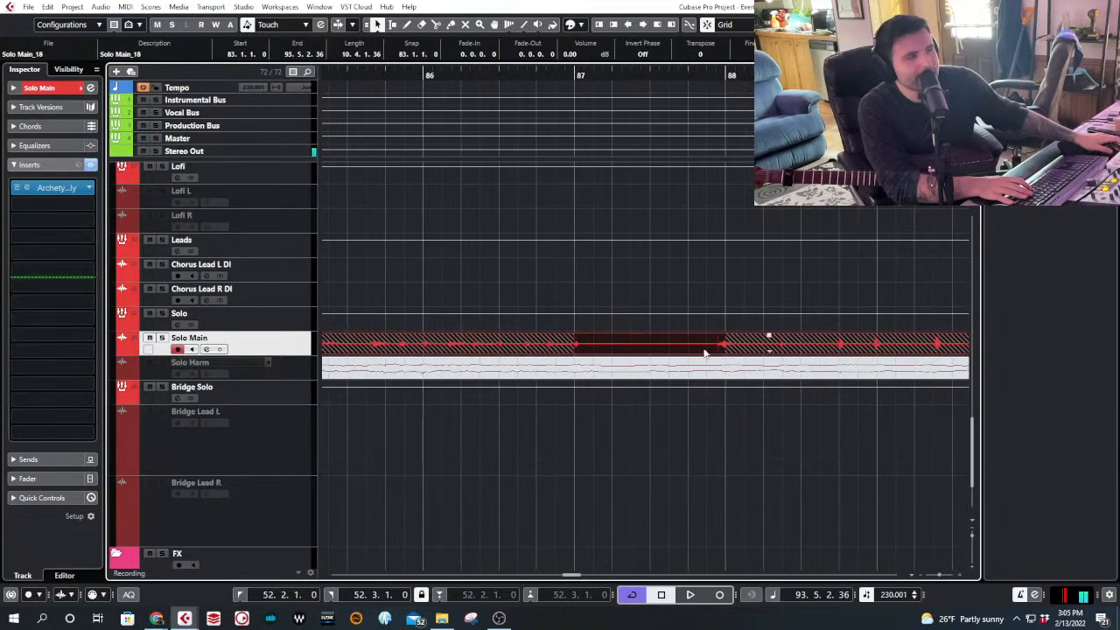
scroll(658, 376, "down", 1)
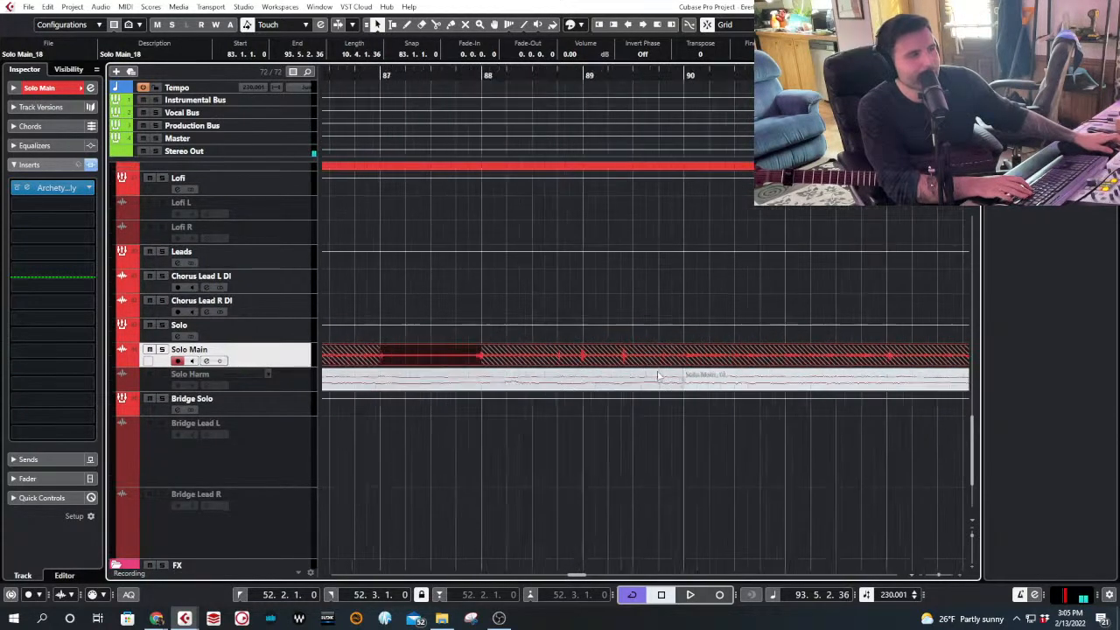
scroll(658, 377, "down", 1)
left_click_drag(915, 362, 812, 378)
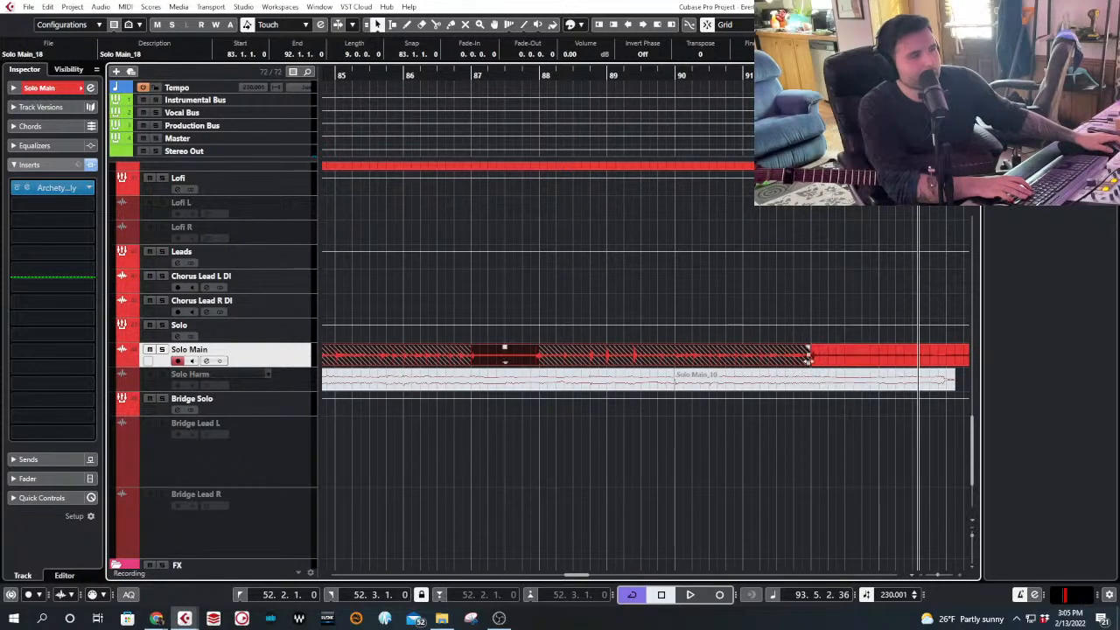
scroll(860, 367, "down", 1)
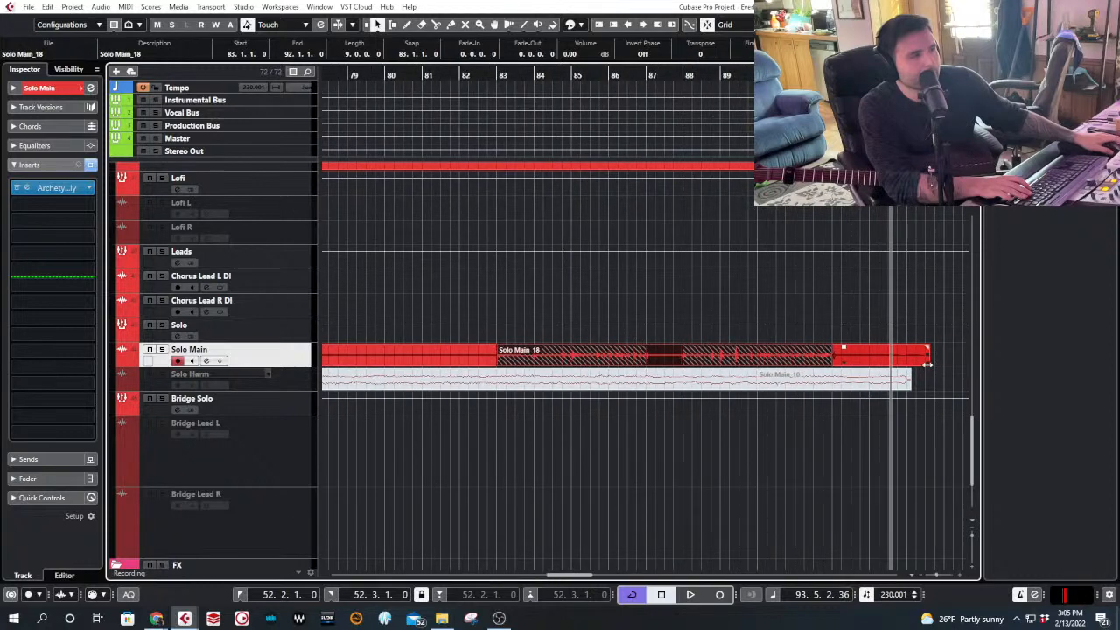
mouse_move(930, 362)
left_mouse_down()
mouse_move(850, 378)
mouse_move(695, 378)
mouse_move(798, 352)
mouse_move(866, 357)
left_mouse_up()
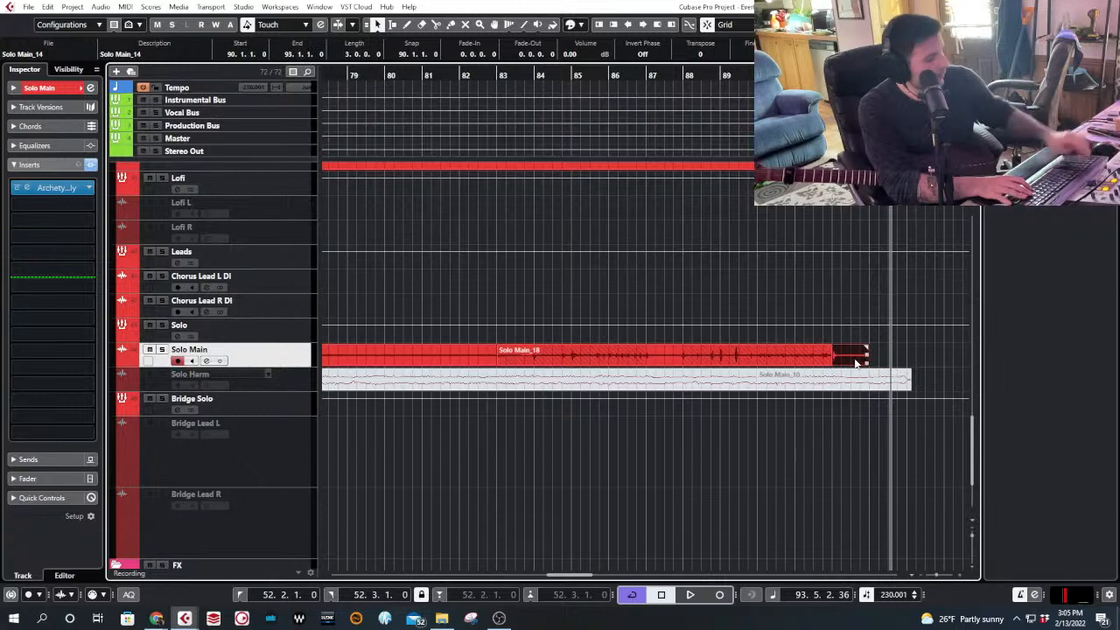
- Delete the leftover Solo Main_14 event that extends past bar 92, and play the solo from bar 87 past bar 92
left_click(857, 363)
left_click(648, 76)
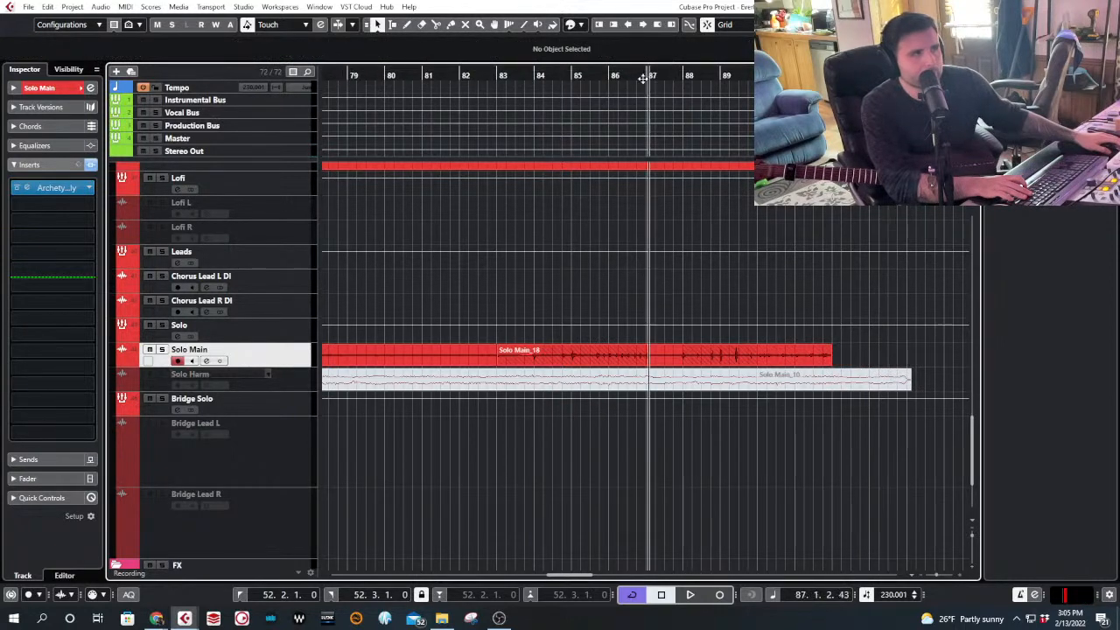
key("space")
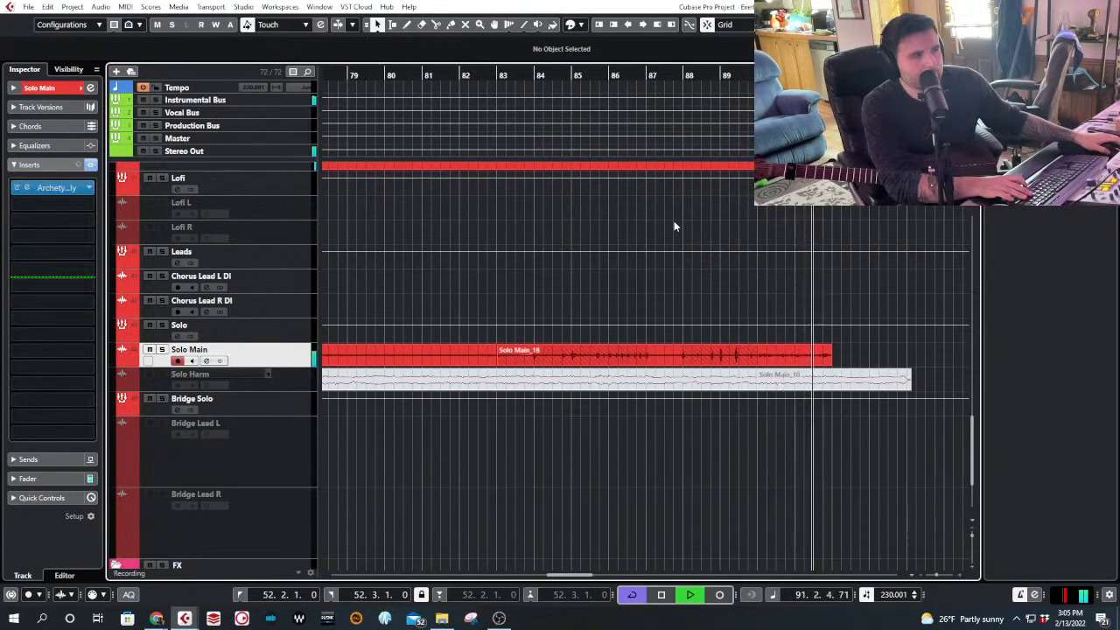
key("space")
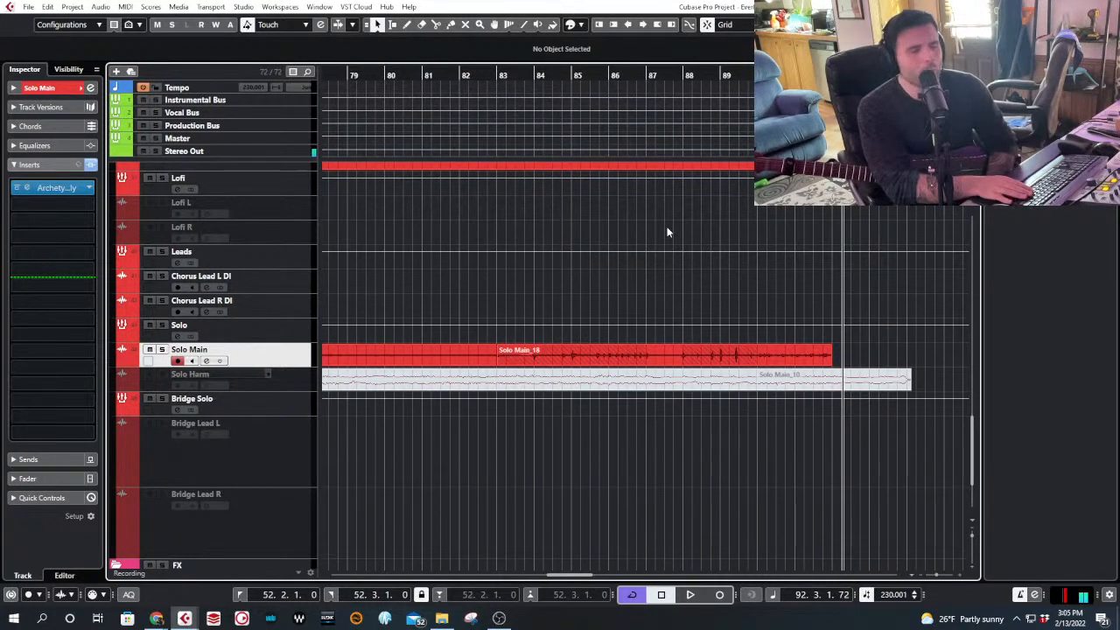
- Try recording a Solo Main take from just after bar 90 to about 93.5, and discard it
scroll(700, 263, "right", 3)
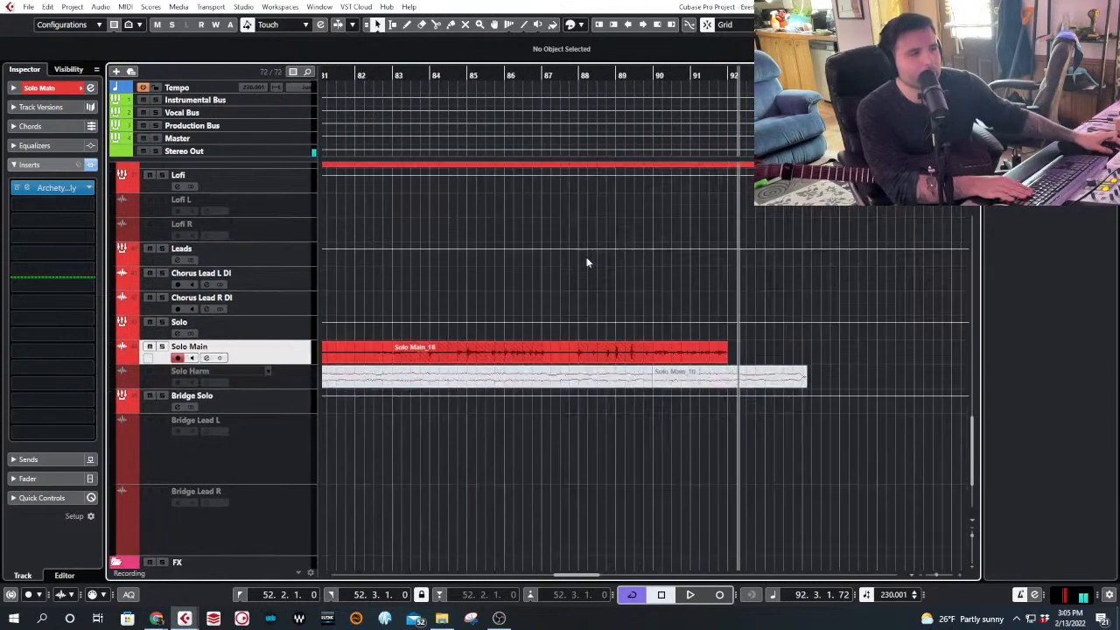
scroll(770, 377, "up", 3)
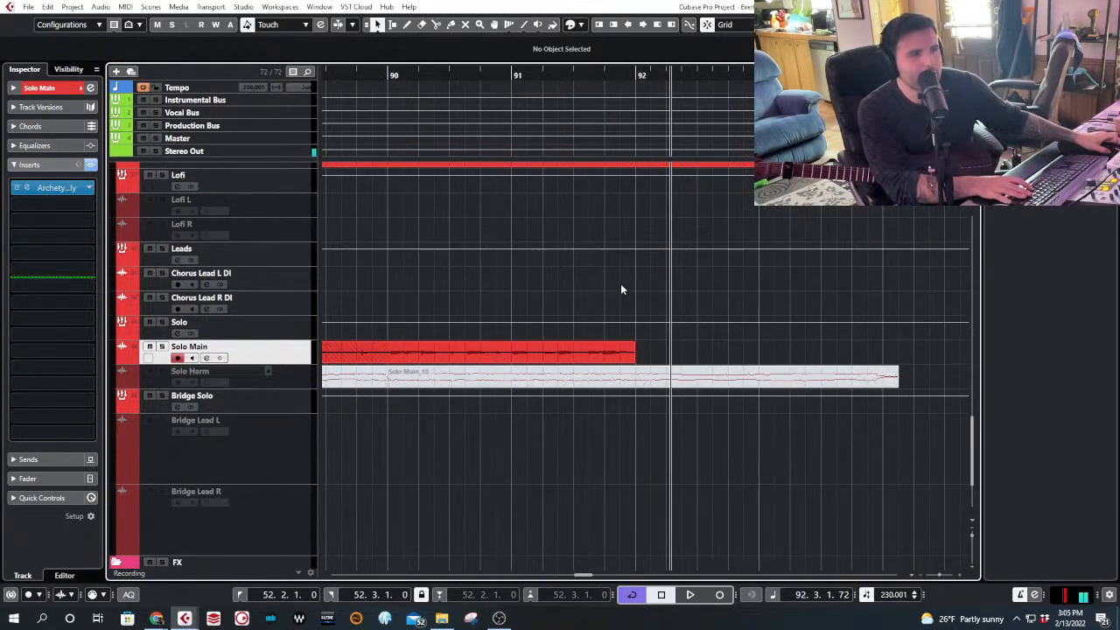
scroll(515, 243, "right", 2)
scroll(525, 245, "down", 3)
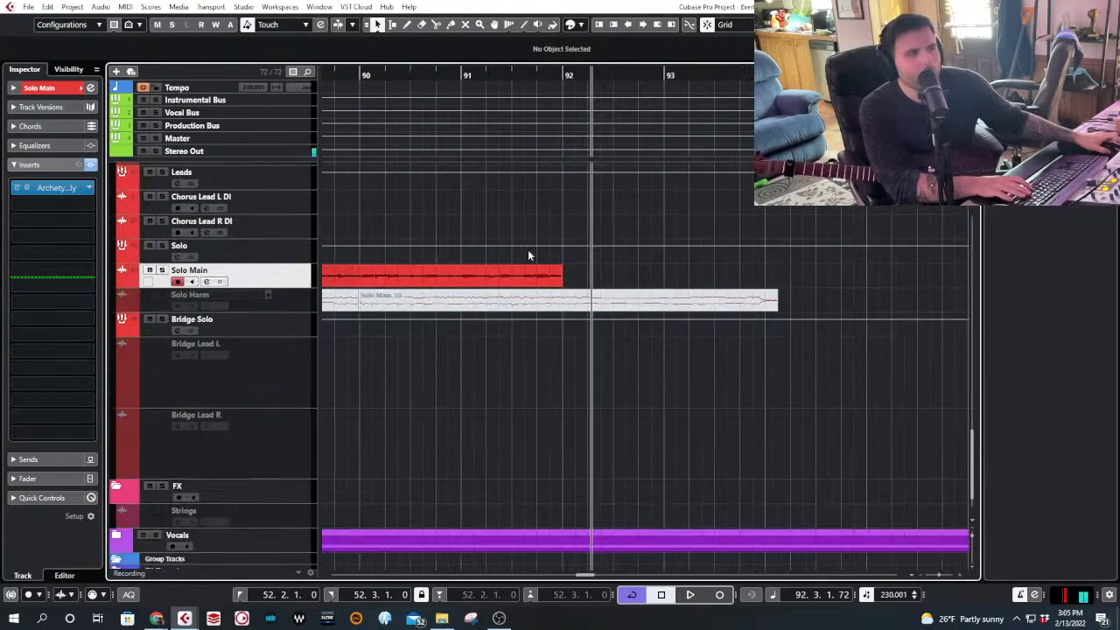
scroll(528, 254, "down", 5)
scroll(542, 289, "up", 5)
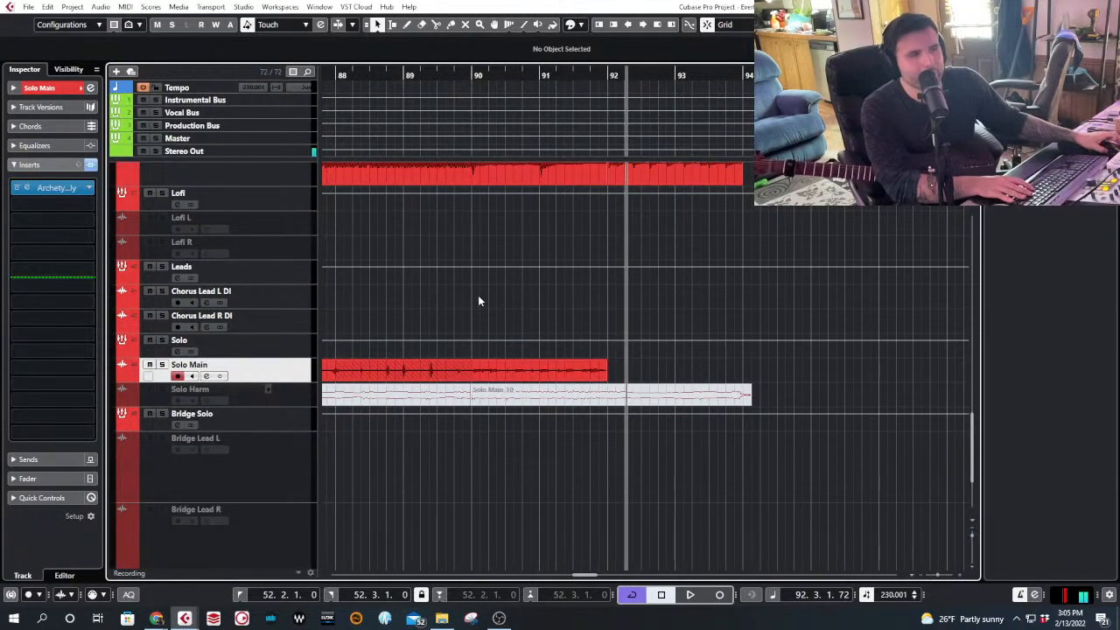
scroll(525, 307, "up", 3)
scroll(681, 285, "down", 2)
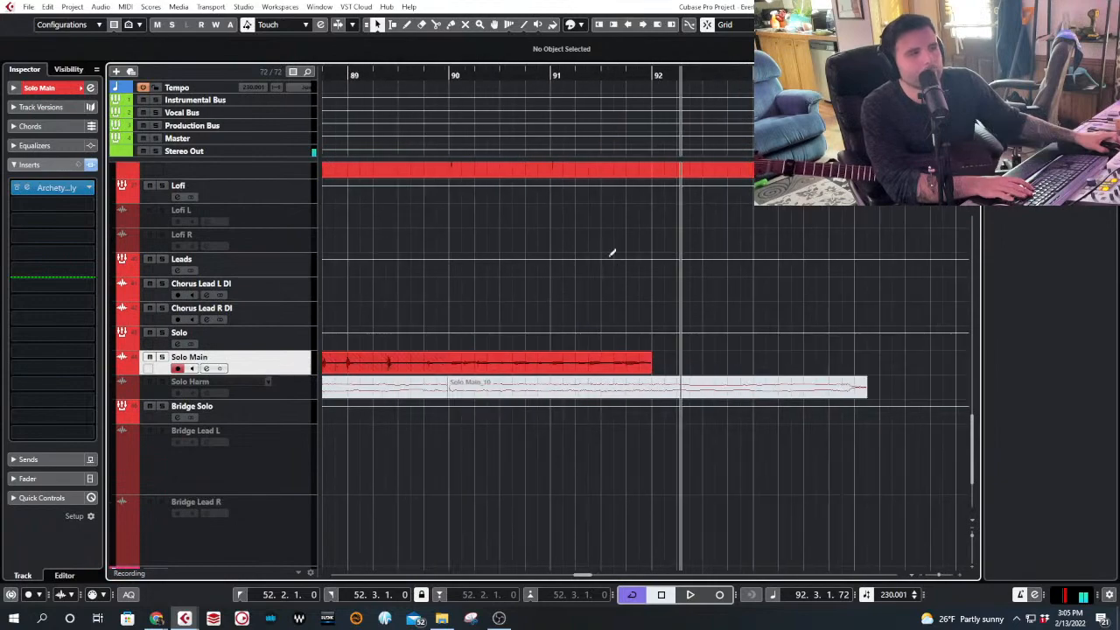
left_click(455, 79)
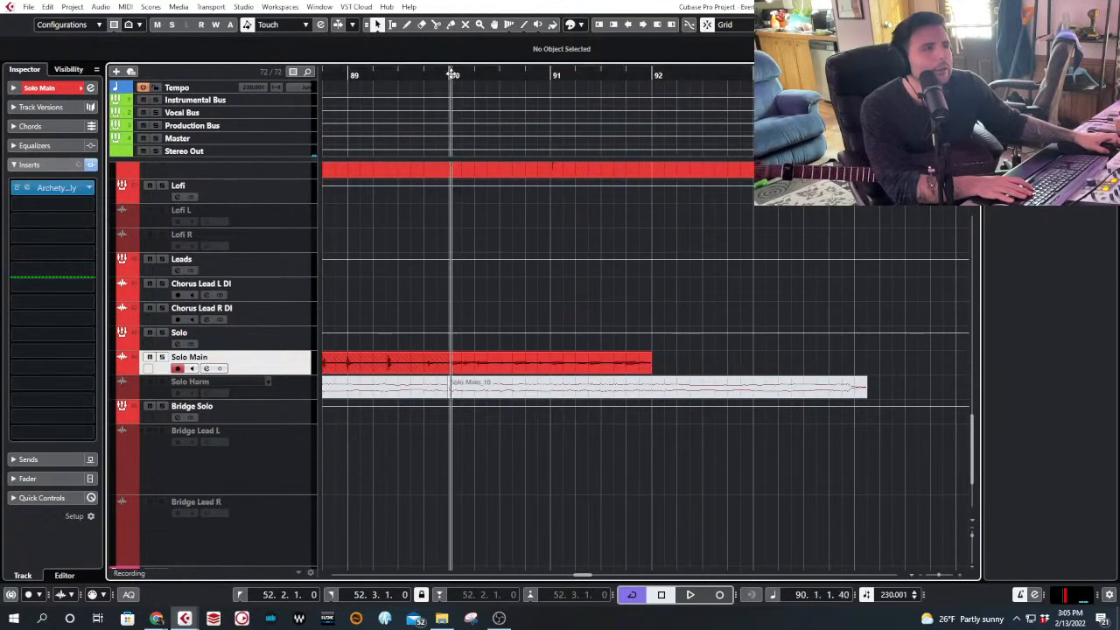
scroll(629, 216, "down", 2)
scroll(603, 227, "right", 1)
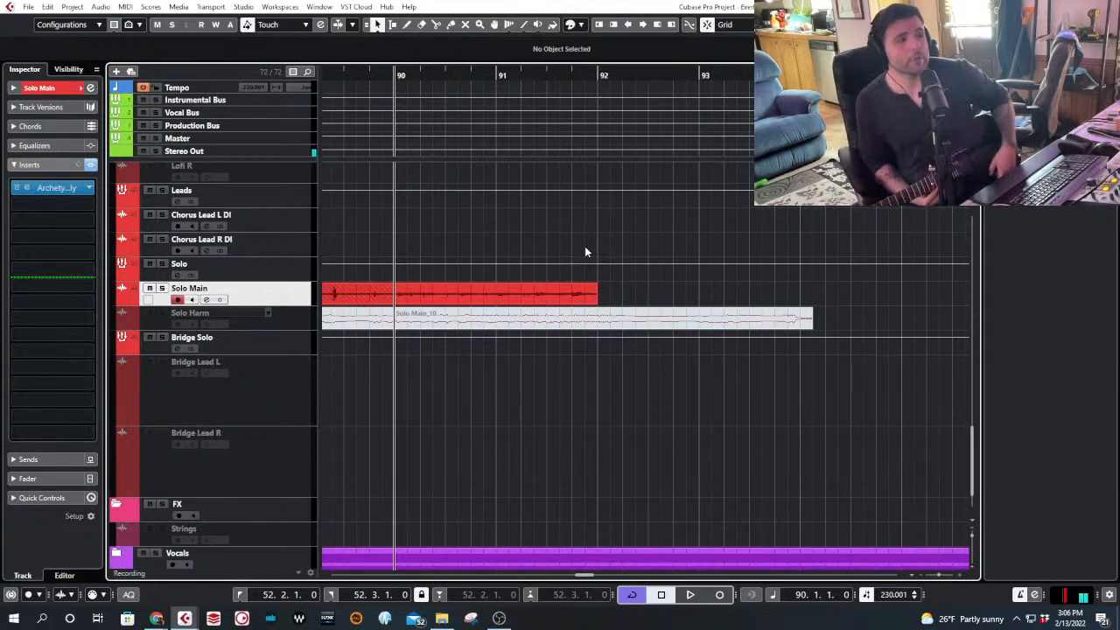
key("KP_Multiply")
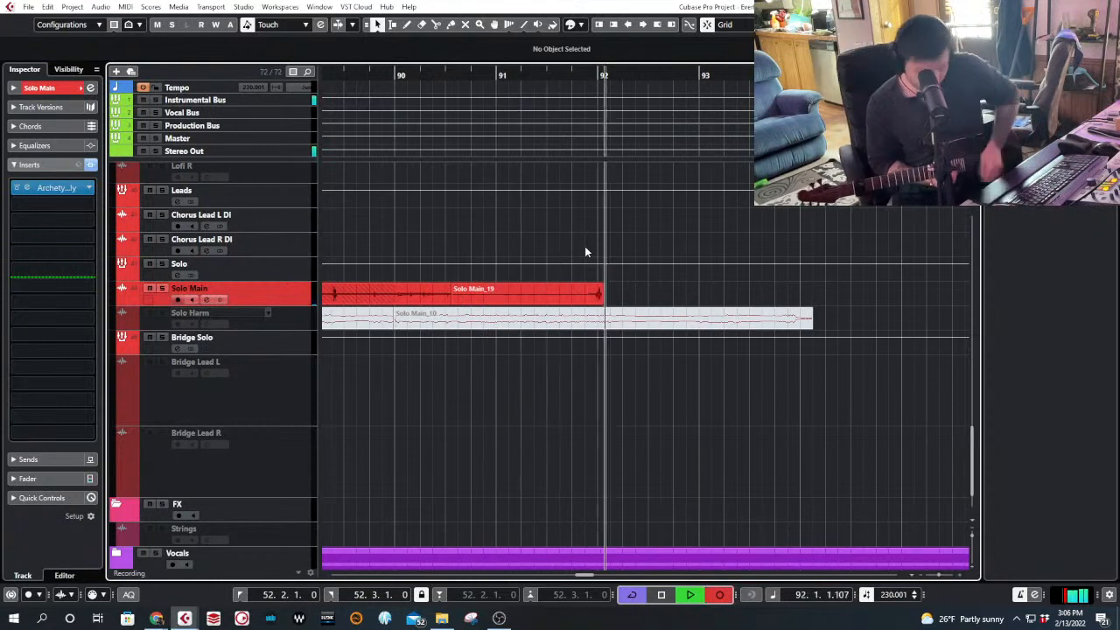
key("space")
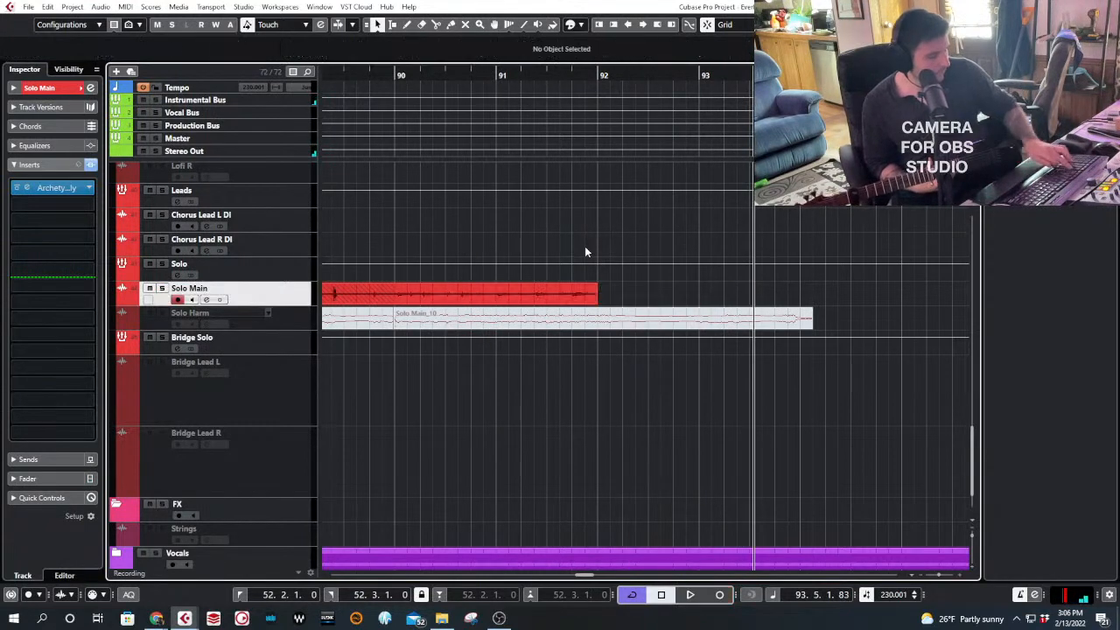
- Try two more Solo Main takes from bar 90 into bar 94, undoing each one
key("KP_Multiply")
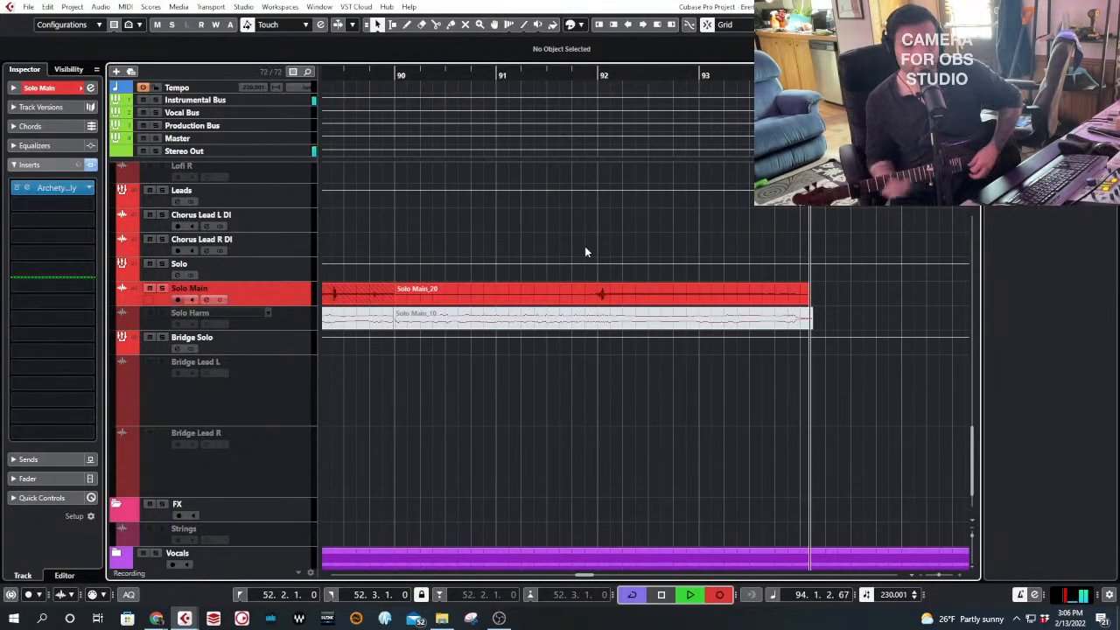
key("space")
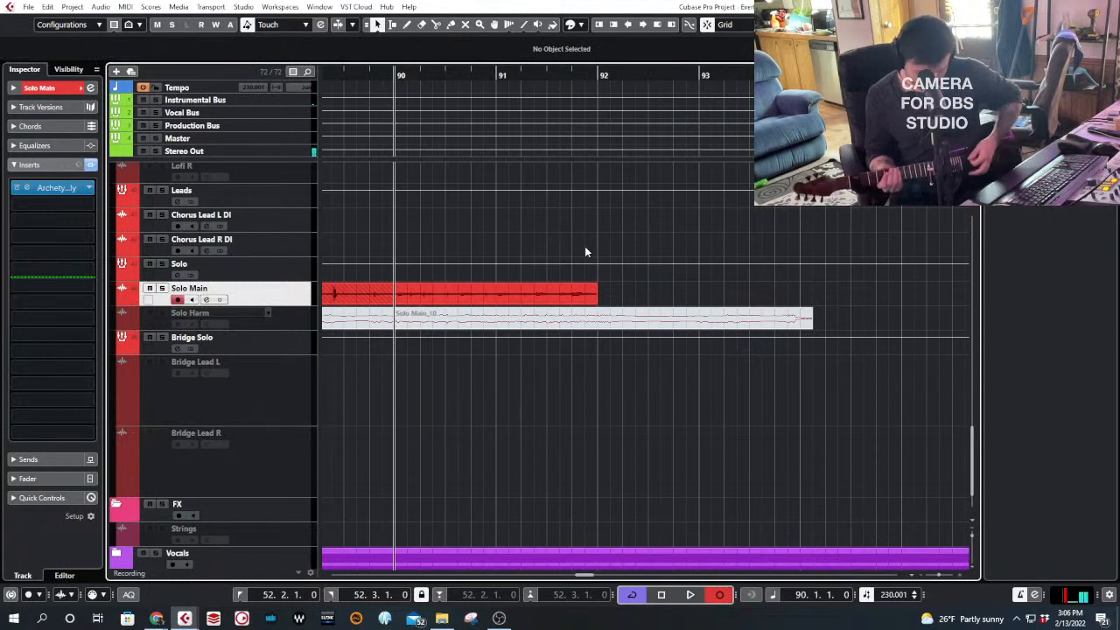
key("KP_Multiply")
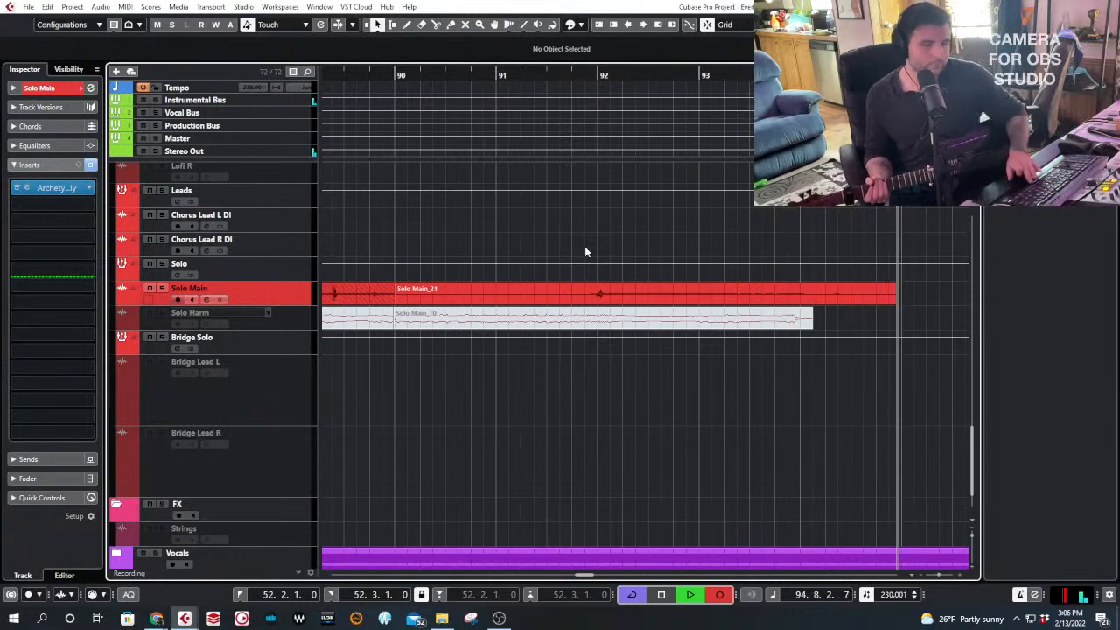
key("space")
key("ctrl+z")
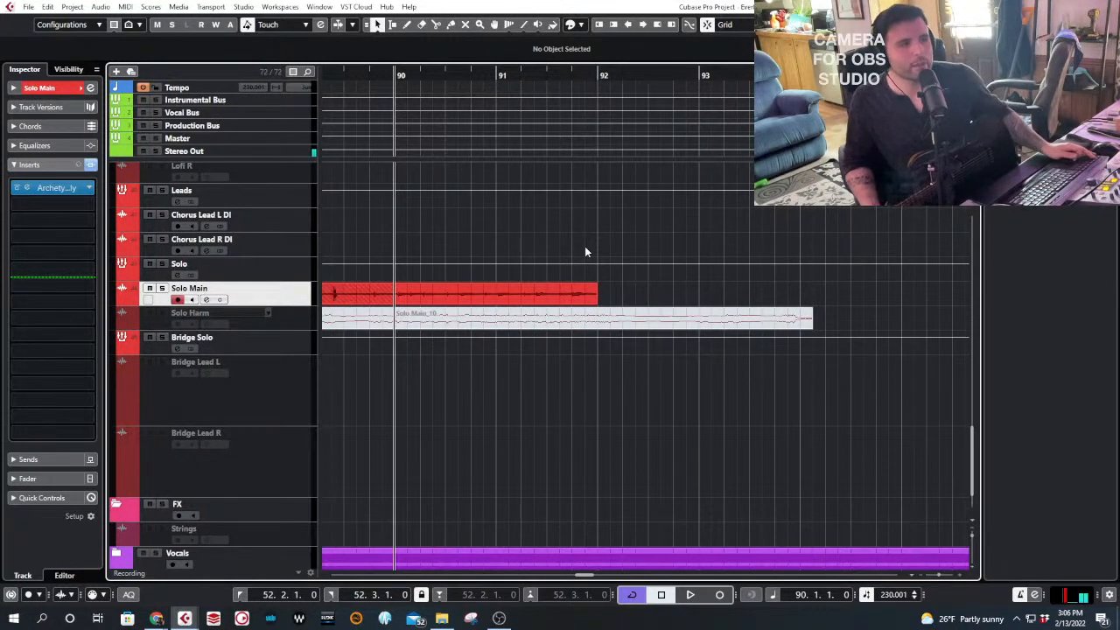
- Restart the take at bar 90 and record Solo Main from about 90.2 to 94.1
key("KP_Multiply")
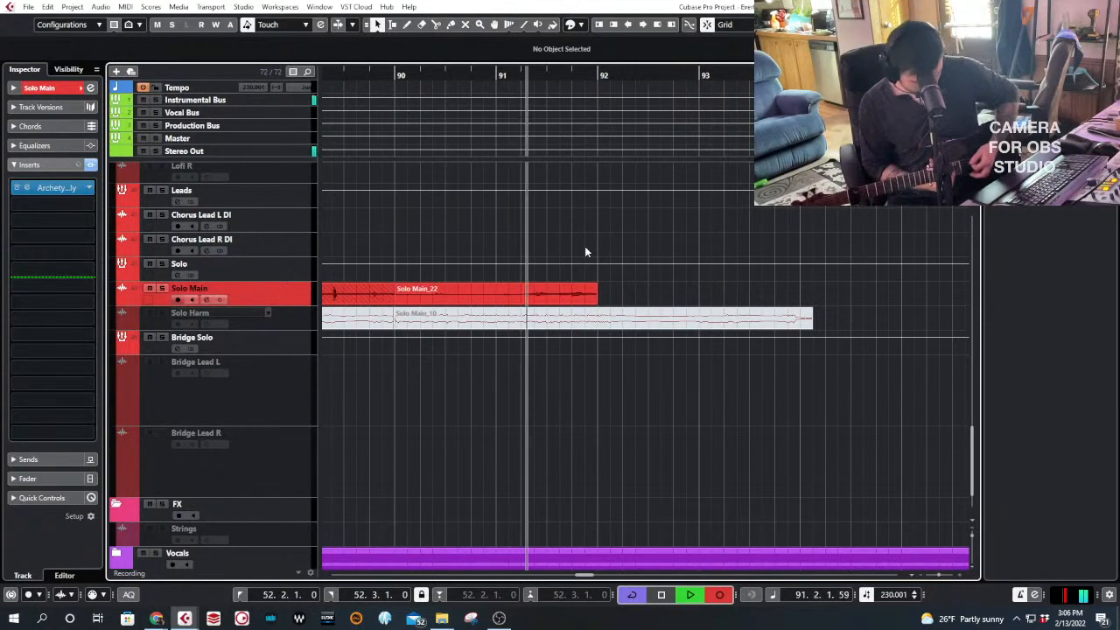
key("space")
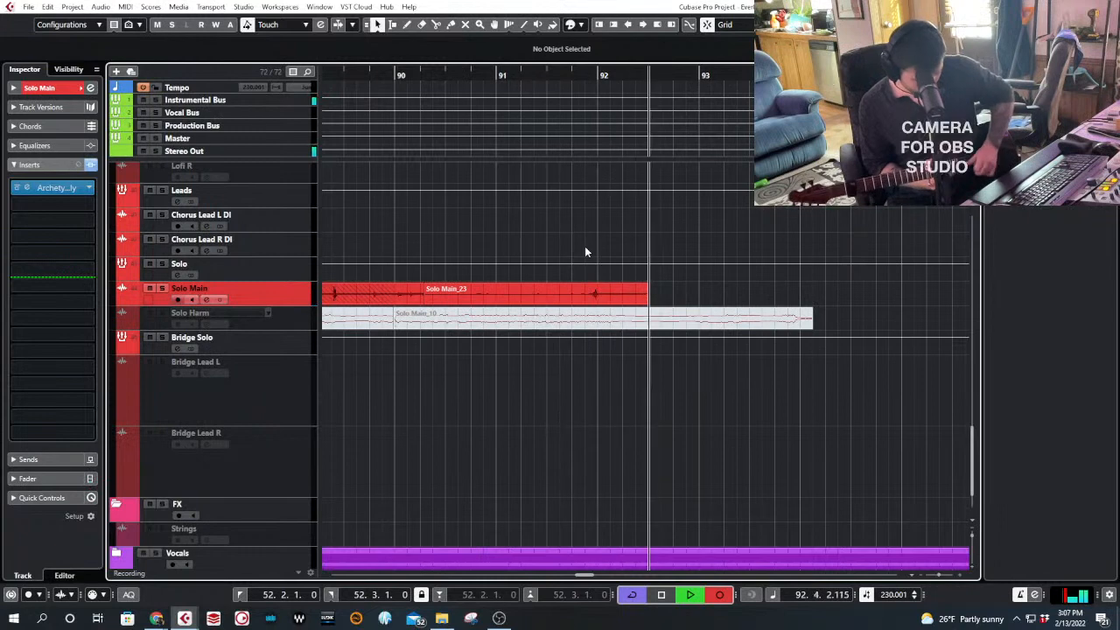
key("space")
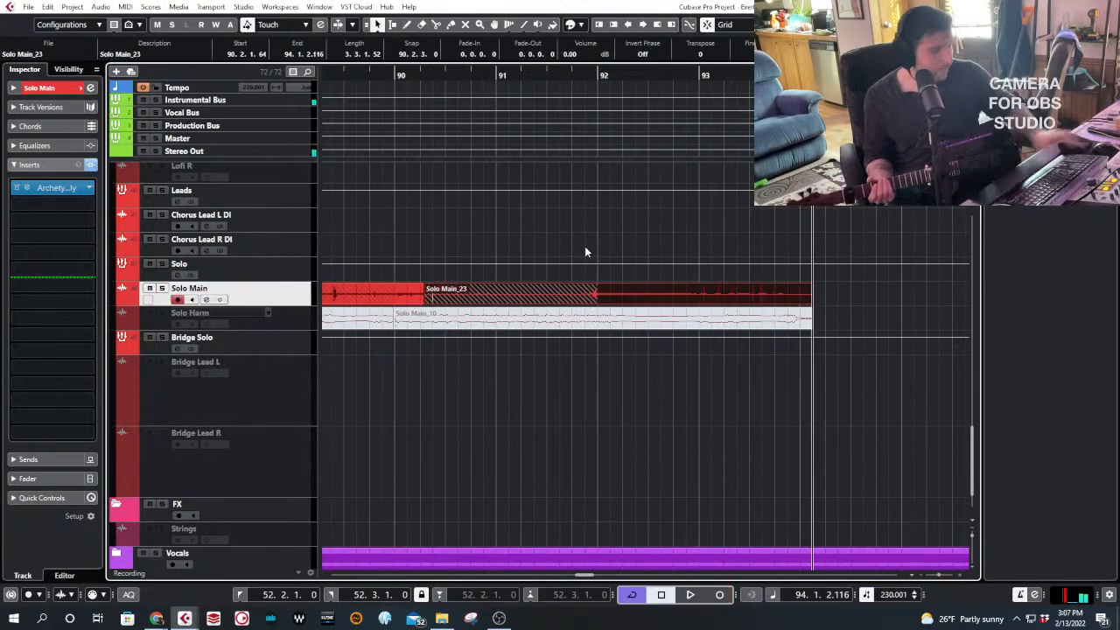
- Lower the Gate of the Archetype Nolly insert on Solo Main to -90.0 and close the plugin window
left_click(25, 191)
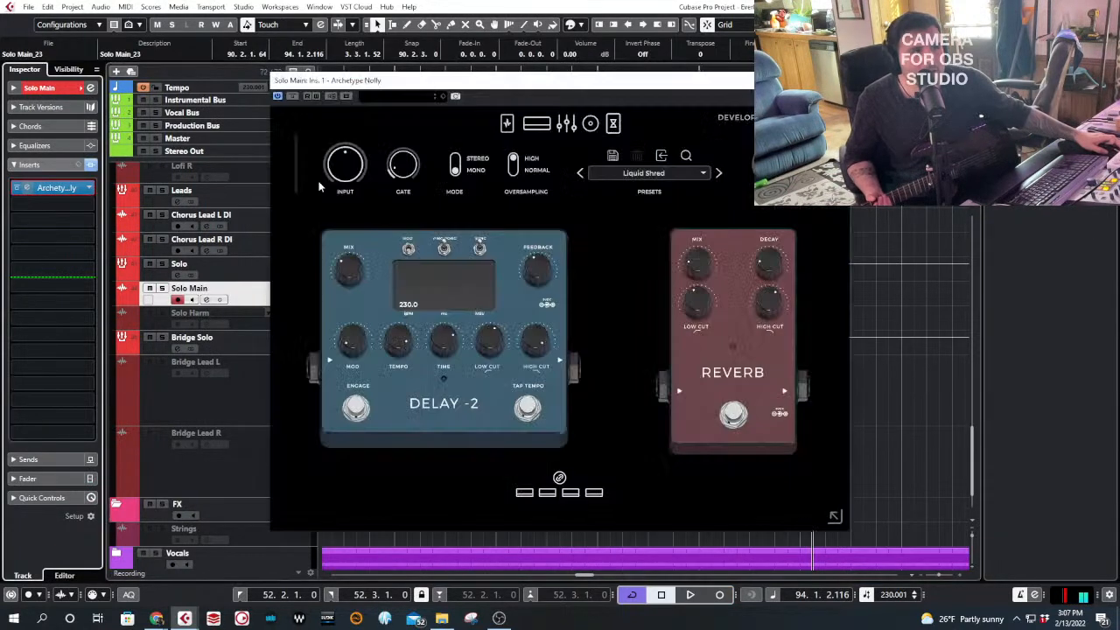
left_click_drag(408, 170, 407, 188)
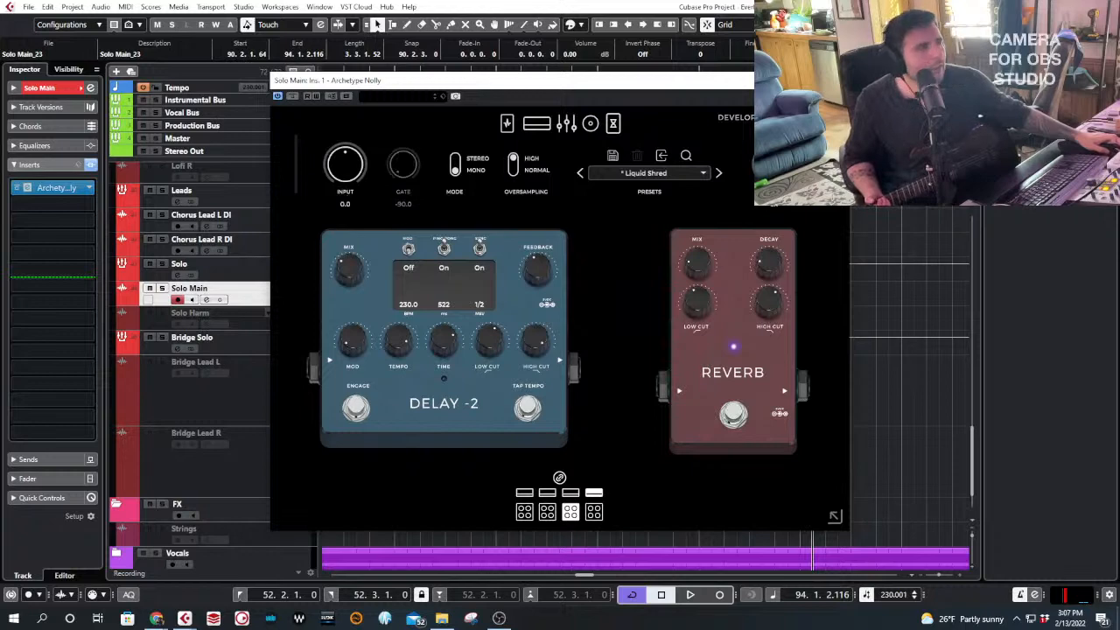
left_click(837, 81)
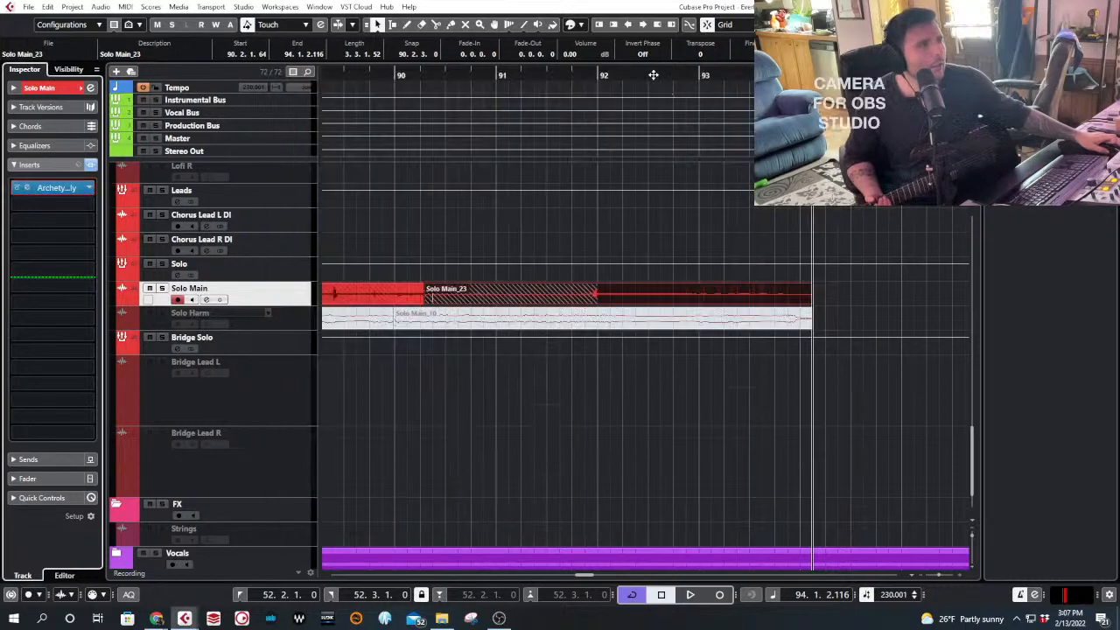
- Play the Solo Main_23 take from 90.4.3 past 93.5, and remove the take
left_click(482, 75)
key("space")
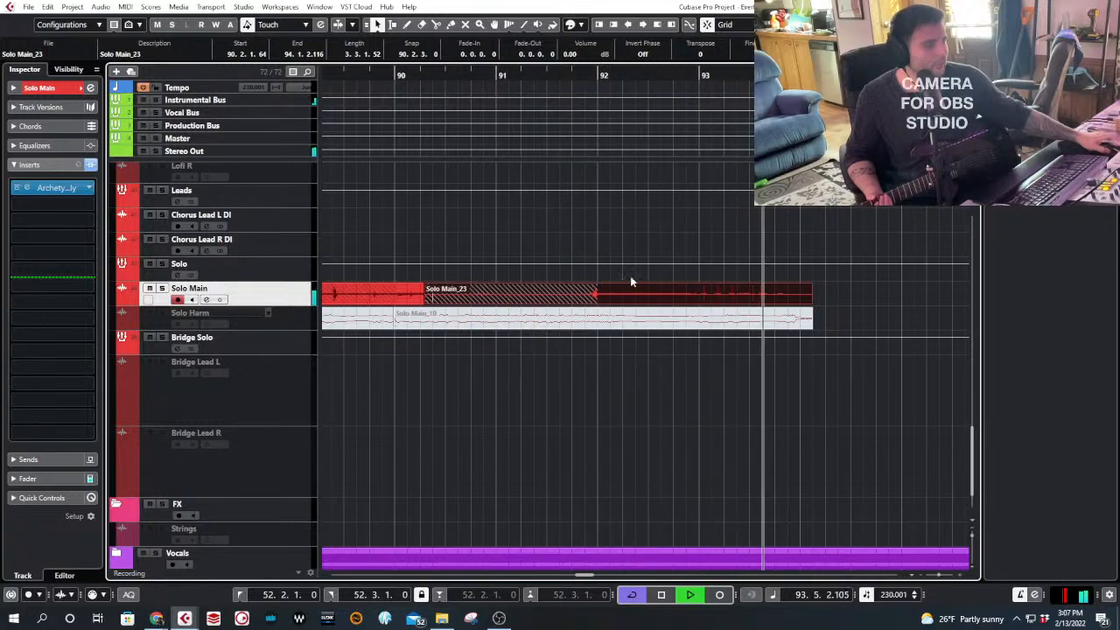
key("space")
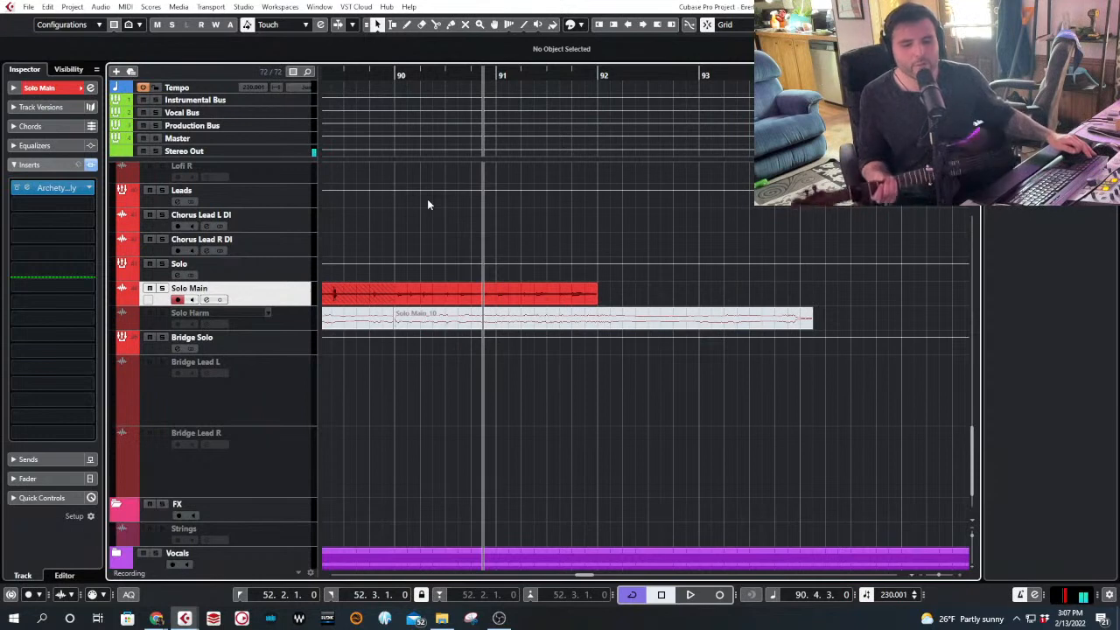
- Try a Solo Main take from bar 90 to about 94.3, delete it, and return to bar 90
key("KP_Multiply")
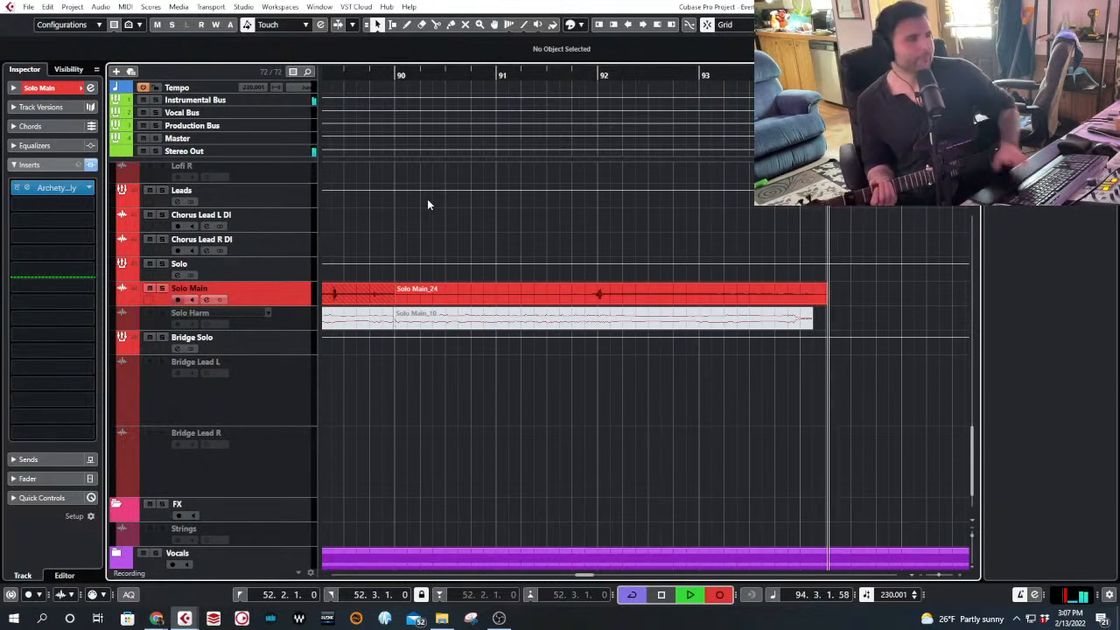
key("space")
key("Delete")
key("KP_0")
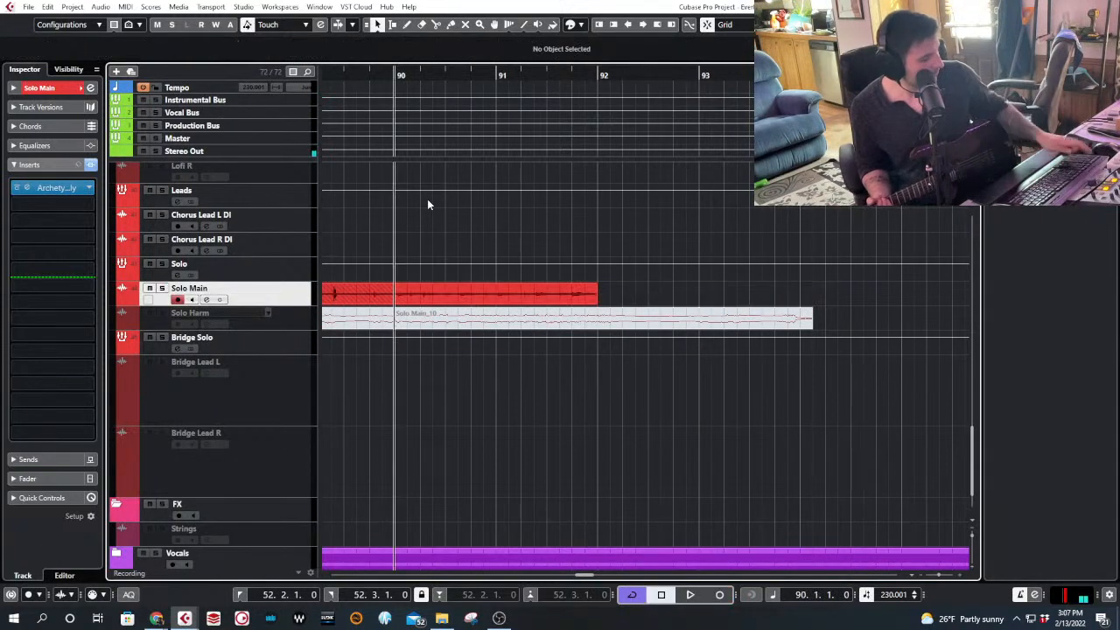
- Try two further Solo Main takes from bar 90 to about 94.3, undoing each recording
key("KP_Multiply")
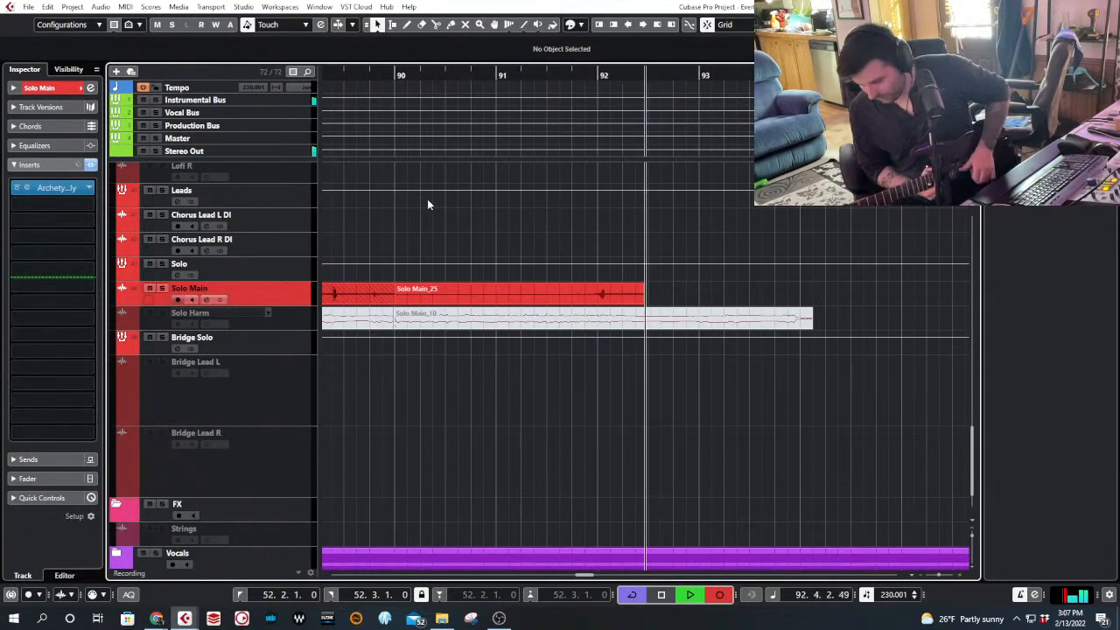
key("KP_0")
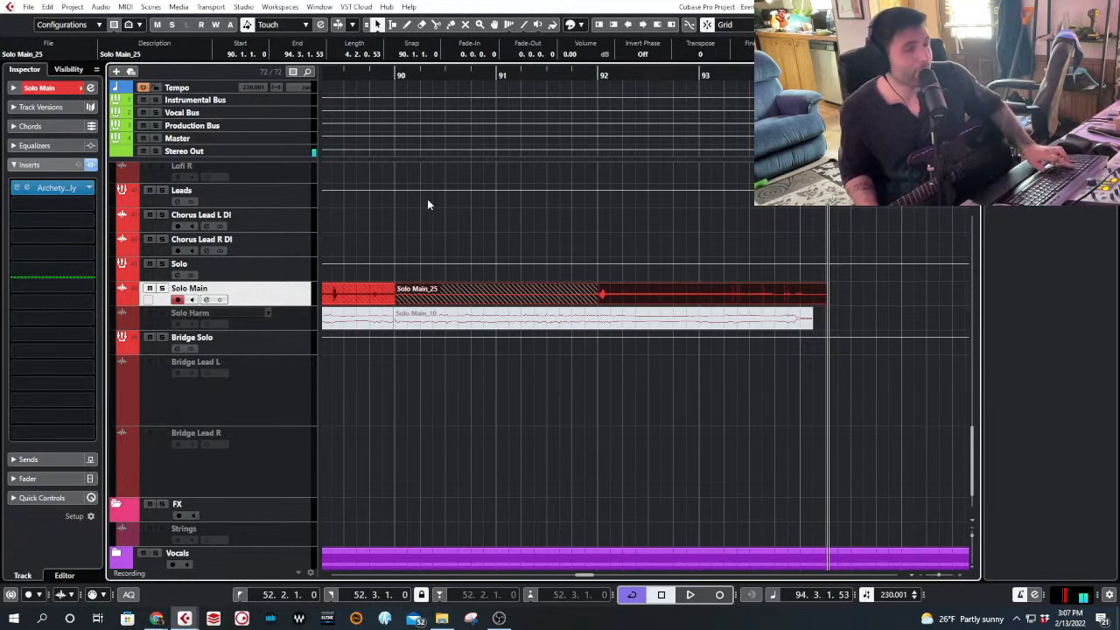
key("ctrl+z")
key("KP_Multiply")
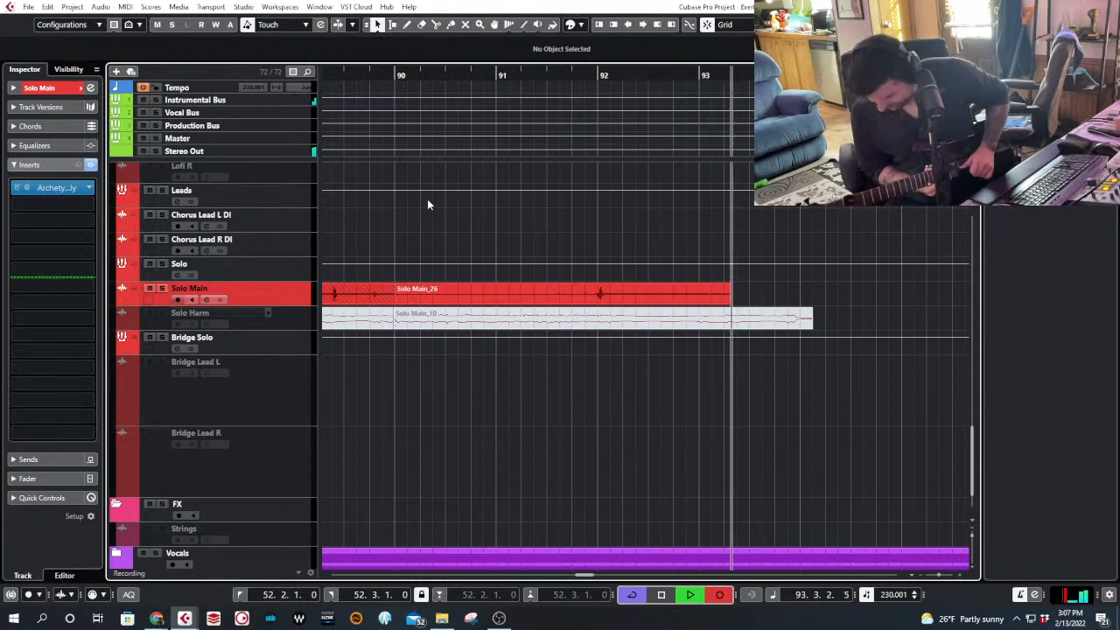
key("space")
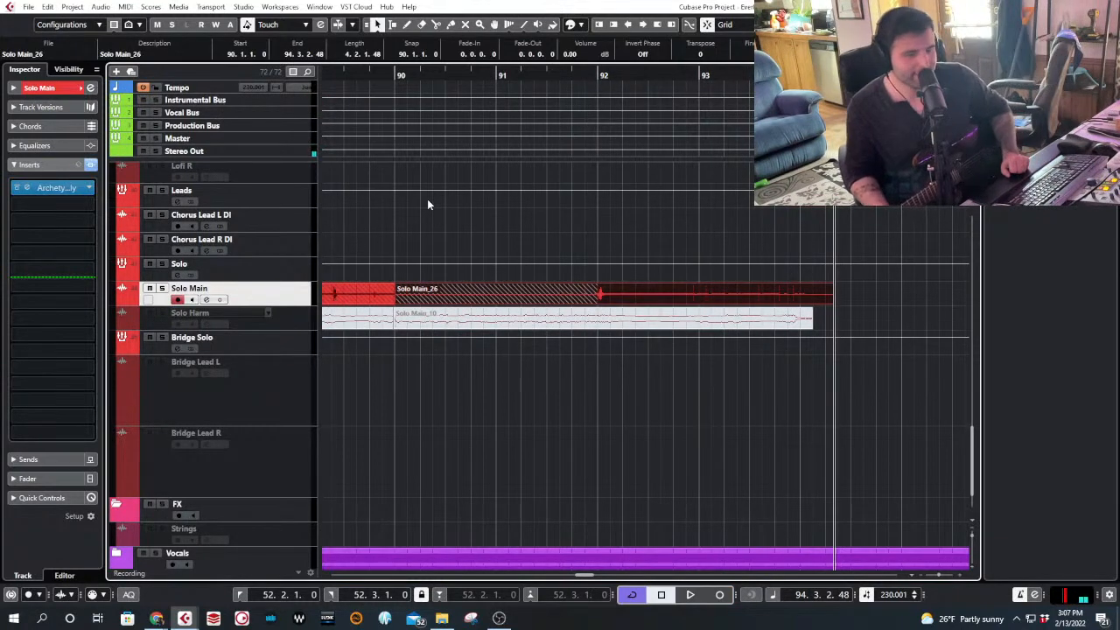
key("ctrl+z")
- Record Solo Main twice more from bar 90 to about 94.3 and 94.2, deleting both takes and returning to bar 90
key("KP_Multiply")
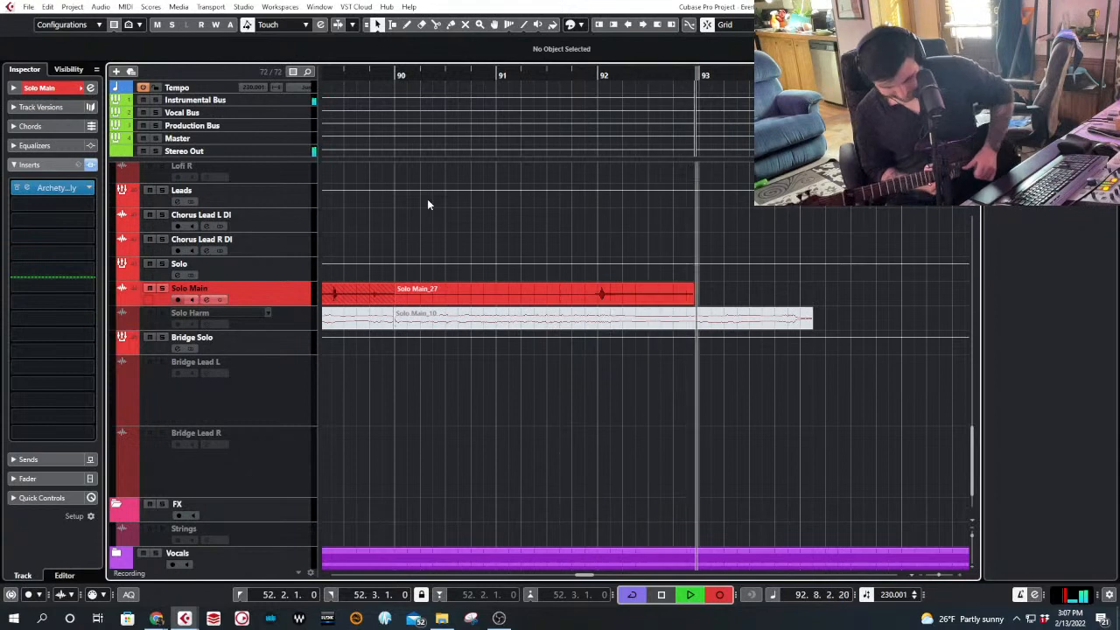
key("space")
key("Delete")
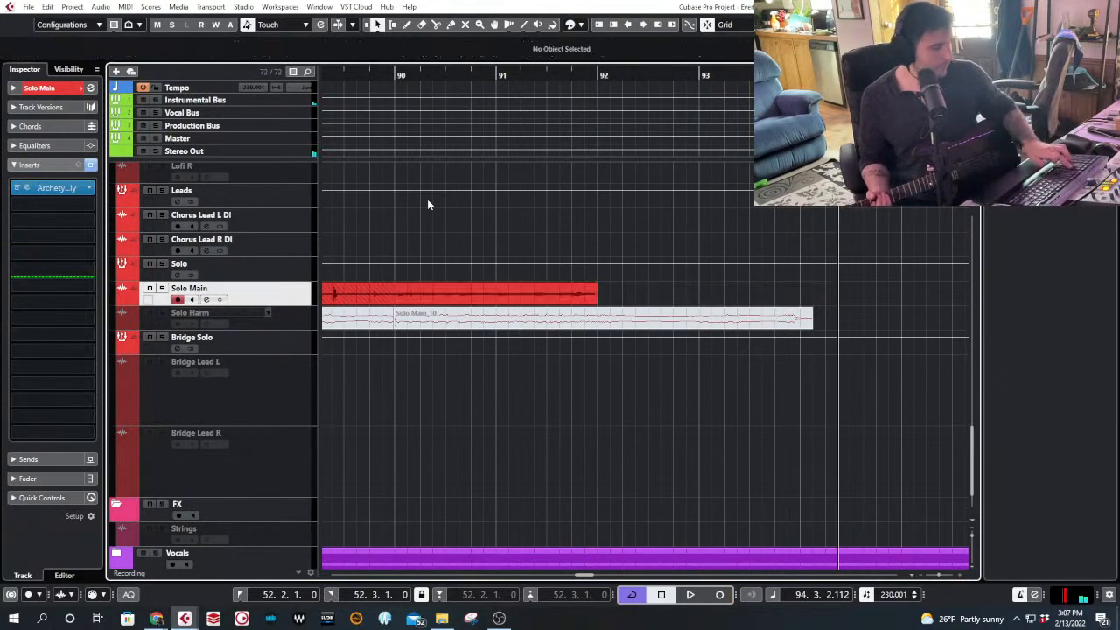
key("KP_0")
key("KP_Multiply")
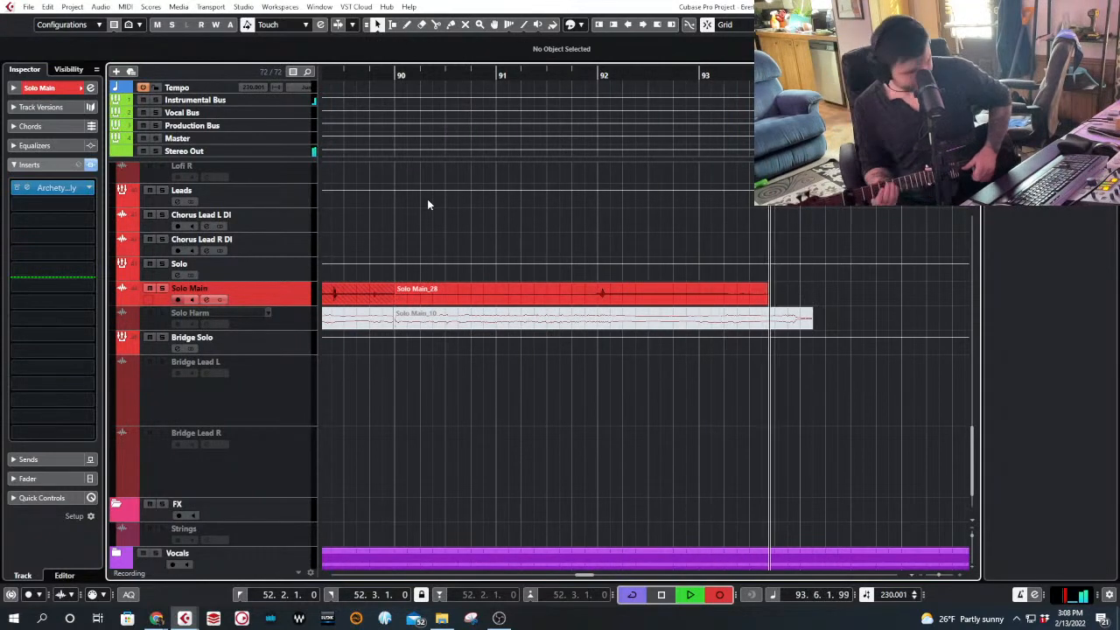
key("space")
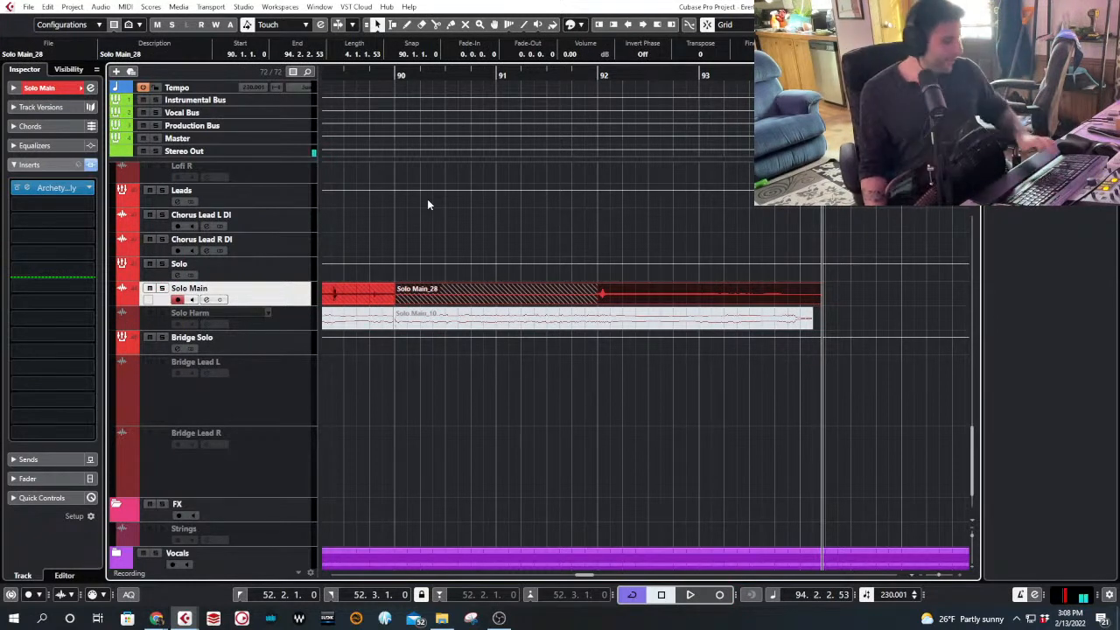
key("Delete")
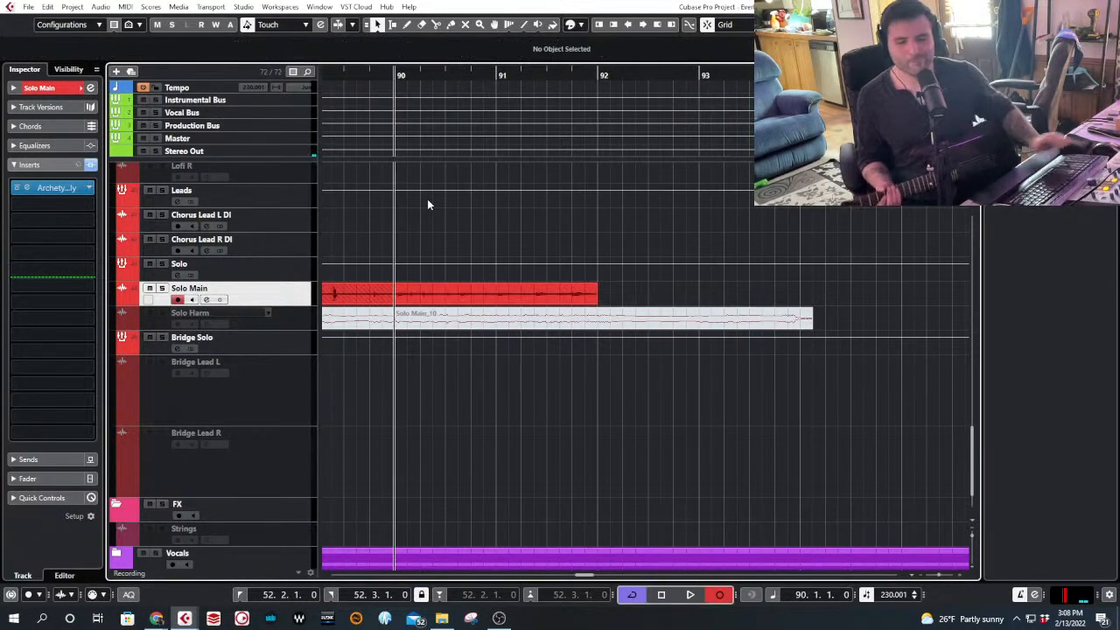
- Try two more Solo Main takes from bar 90 to about 94.5 and 94.7, removing each recording and returning to bar 90
key("KP_Multiply")
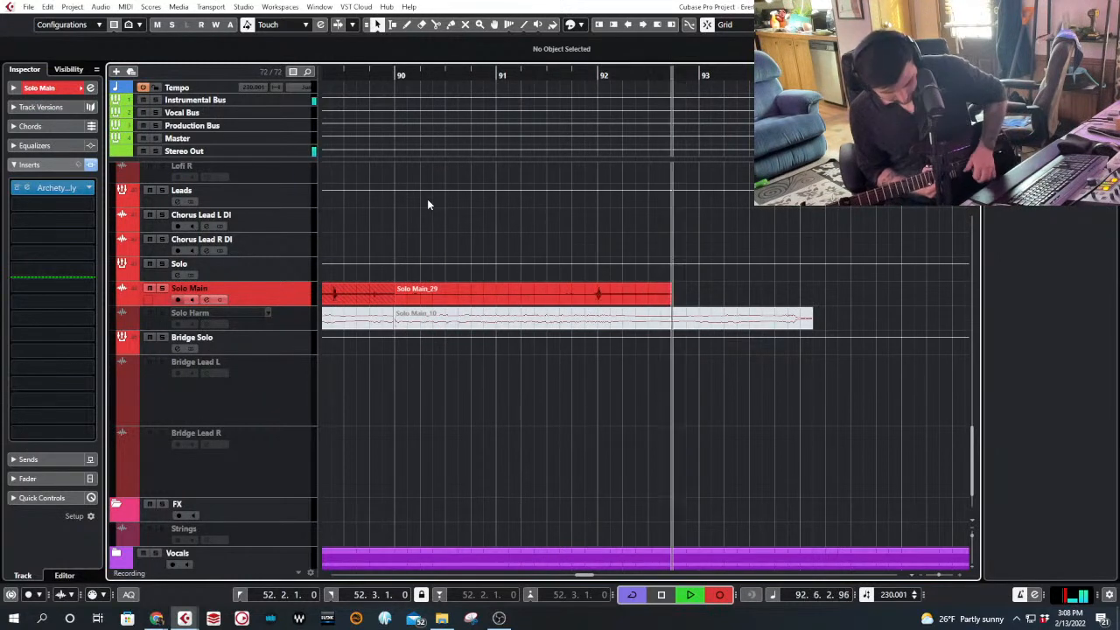
key("space")
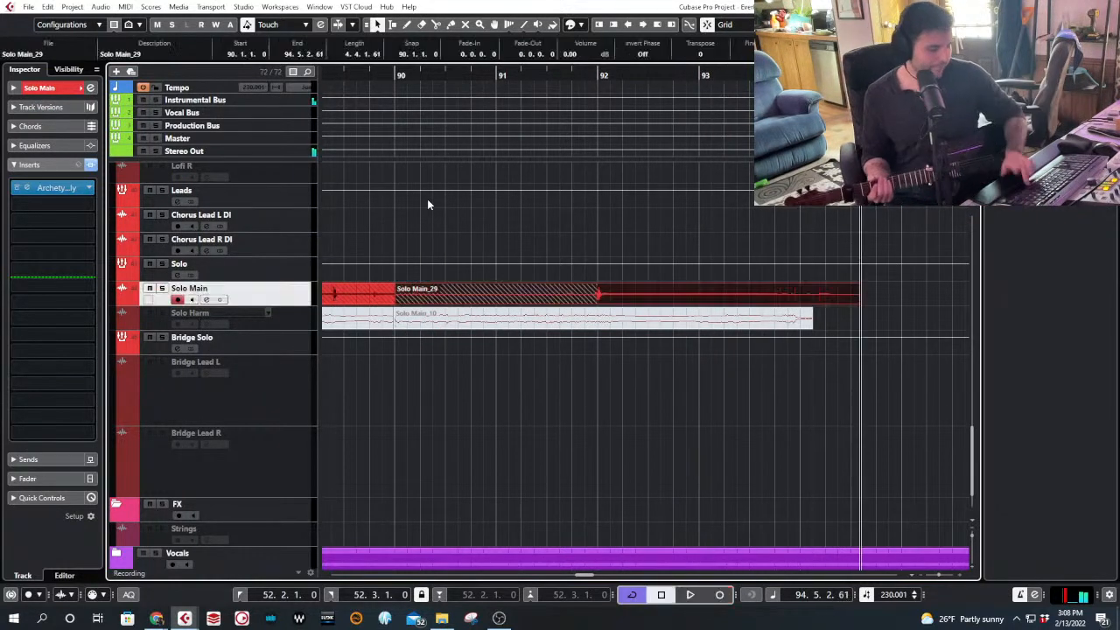
key("KP_Multiply")
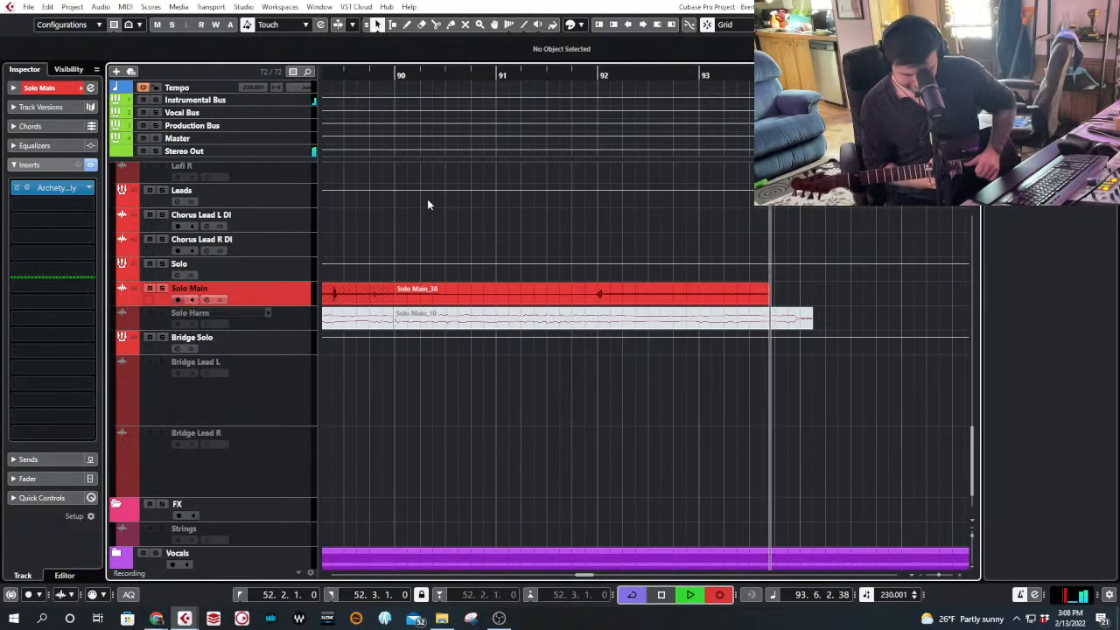
key("space")
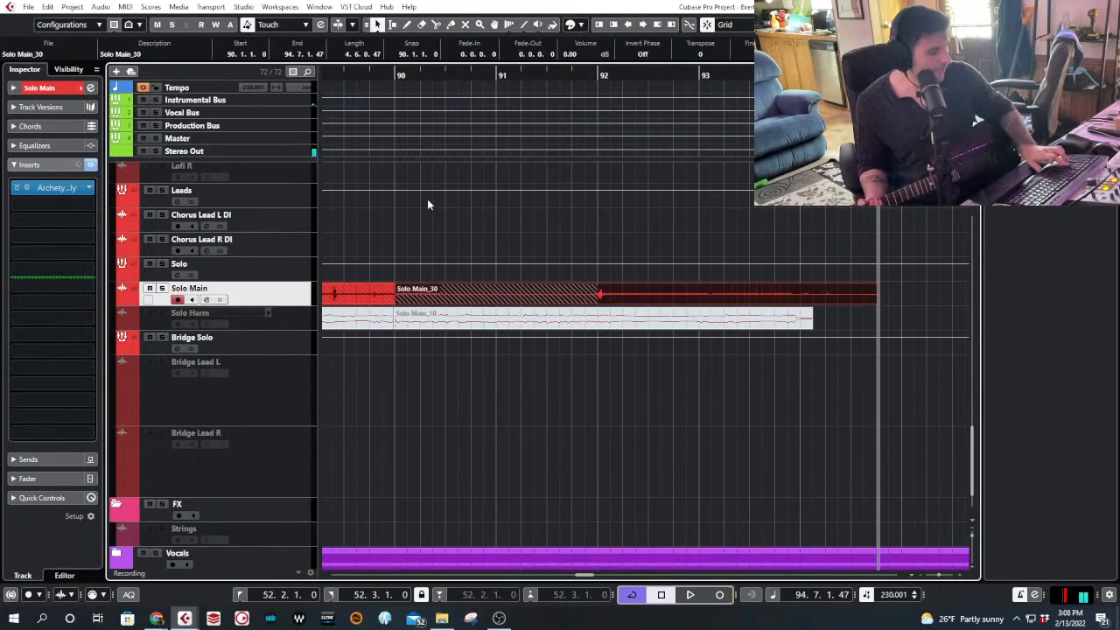
key("ctrl+z")
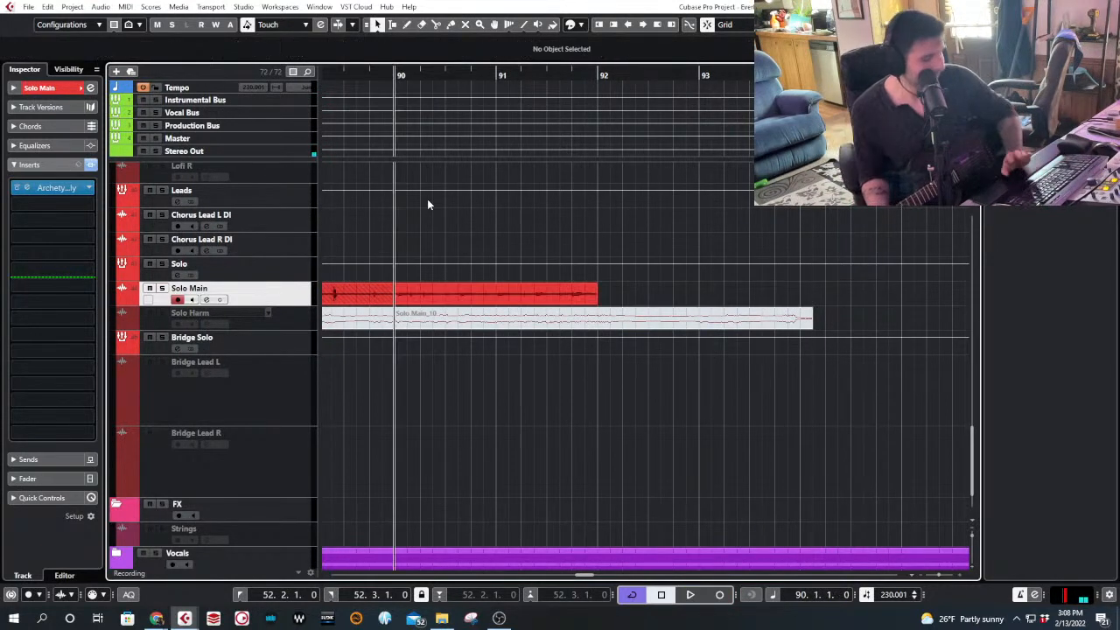
- Record a Solo Main take from early in bar 90 to about 94.5, and trim its start to bar 92
key("KP_Multiply")
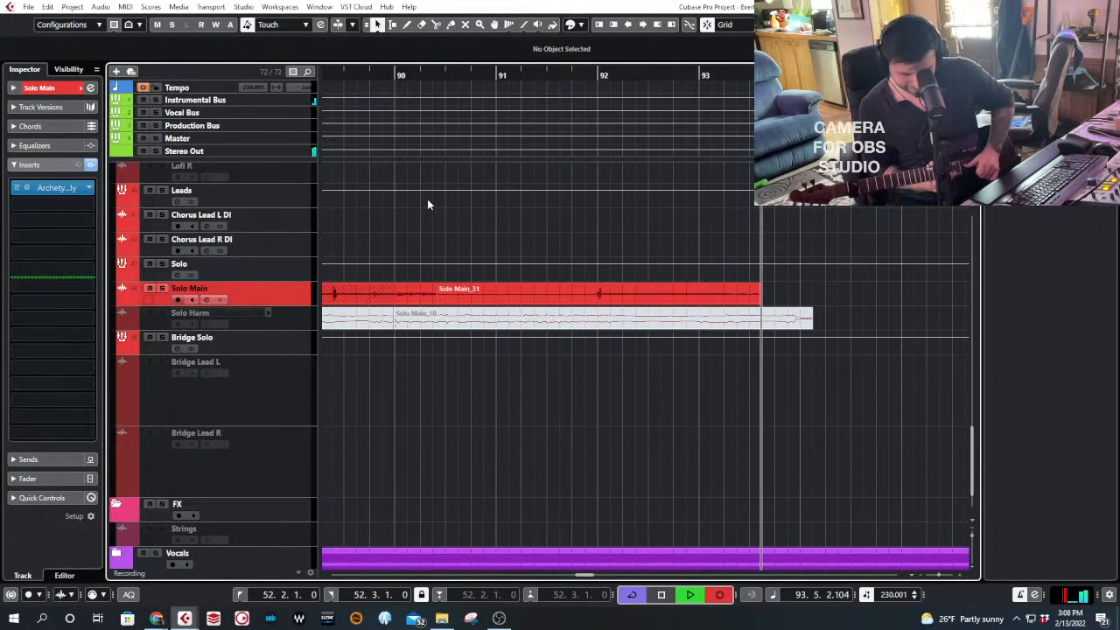
key("space")
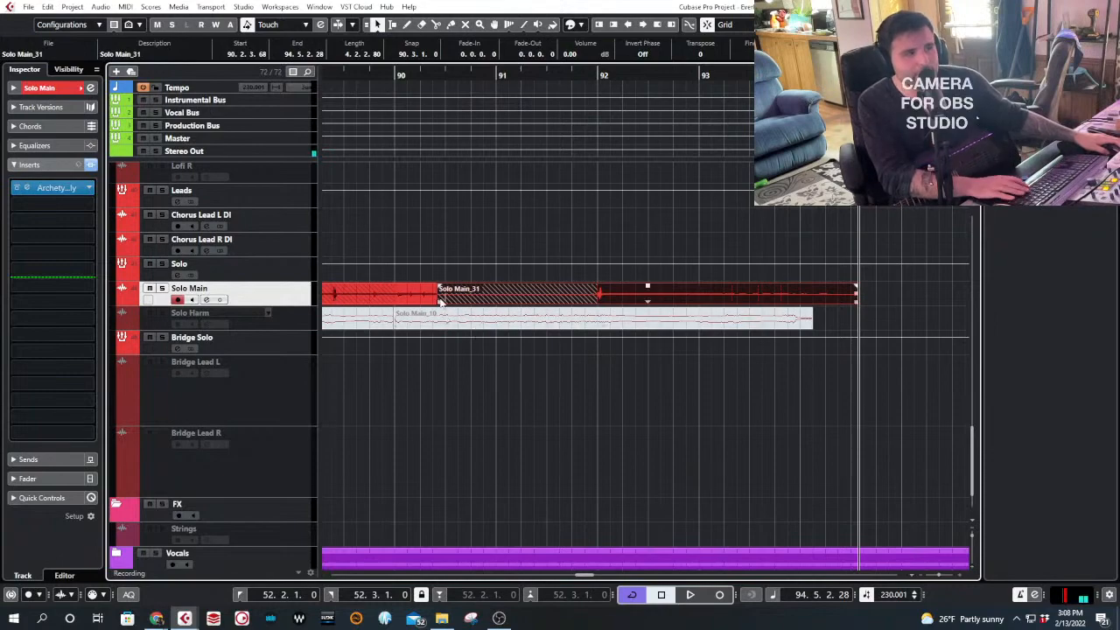
left_click_drag(439, 300, 555, 286)
key("g")
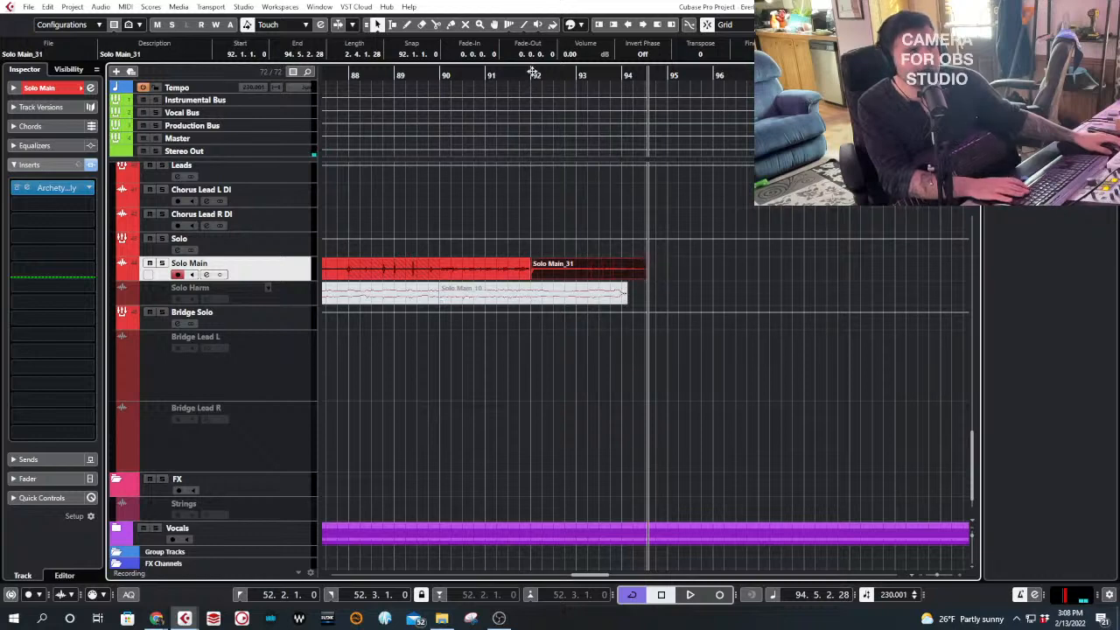
- Play back the Solo Main track around the event join at bar 92
left_click(497, 77)
key("space")
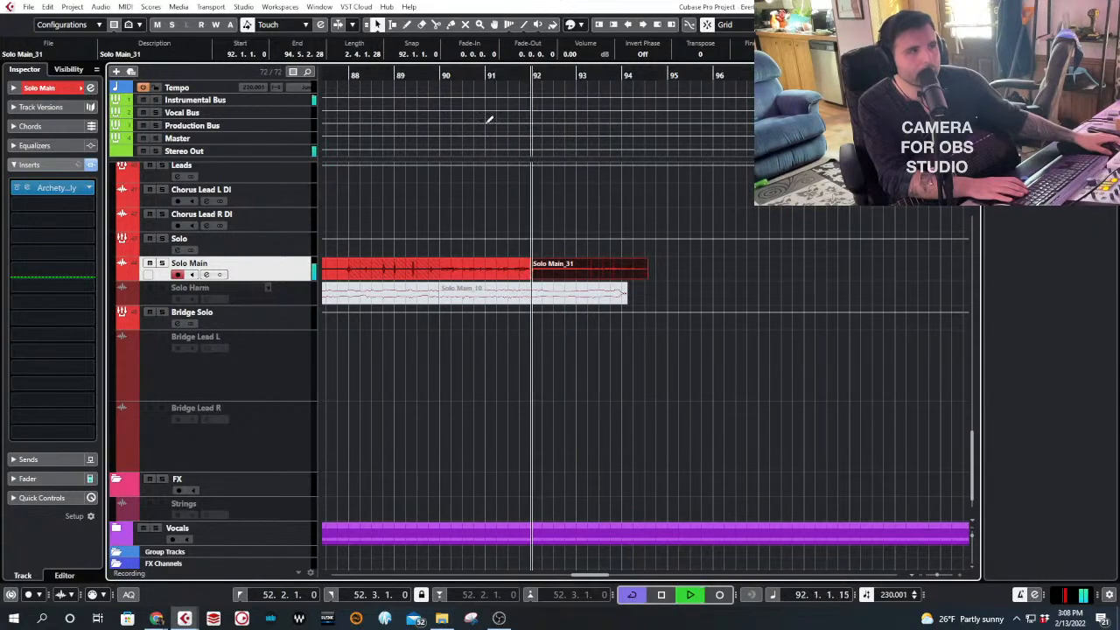
key("h")
key("h")
key("h")
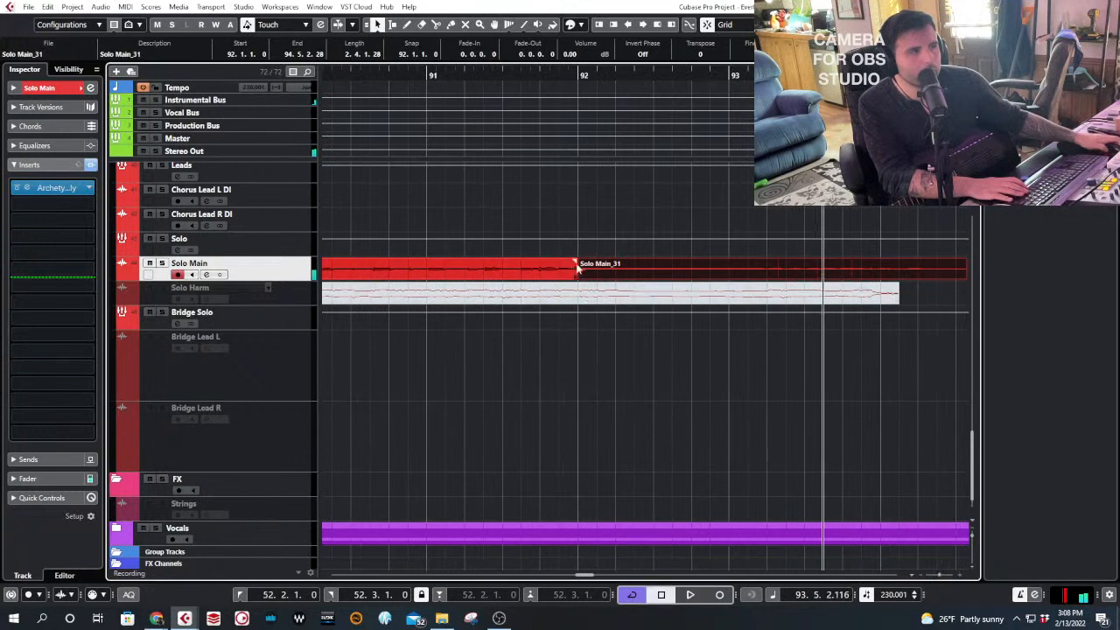
key("space")
- Slip the audio inside the Solo Main_31 event and play back the transition from just before bar 92
left_click(602, 271)
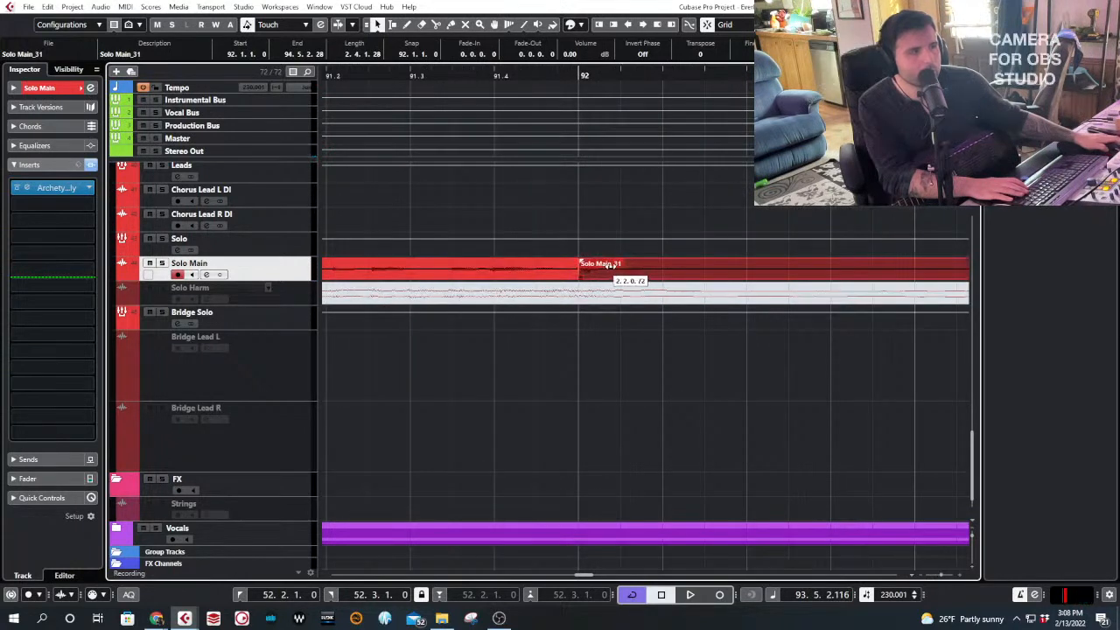
left_click_drag(611, 266, 610, 267)
scroll(601, 269, "up", 3)
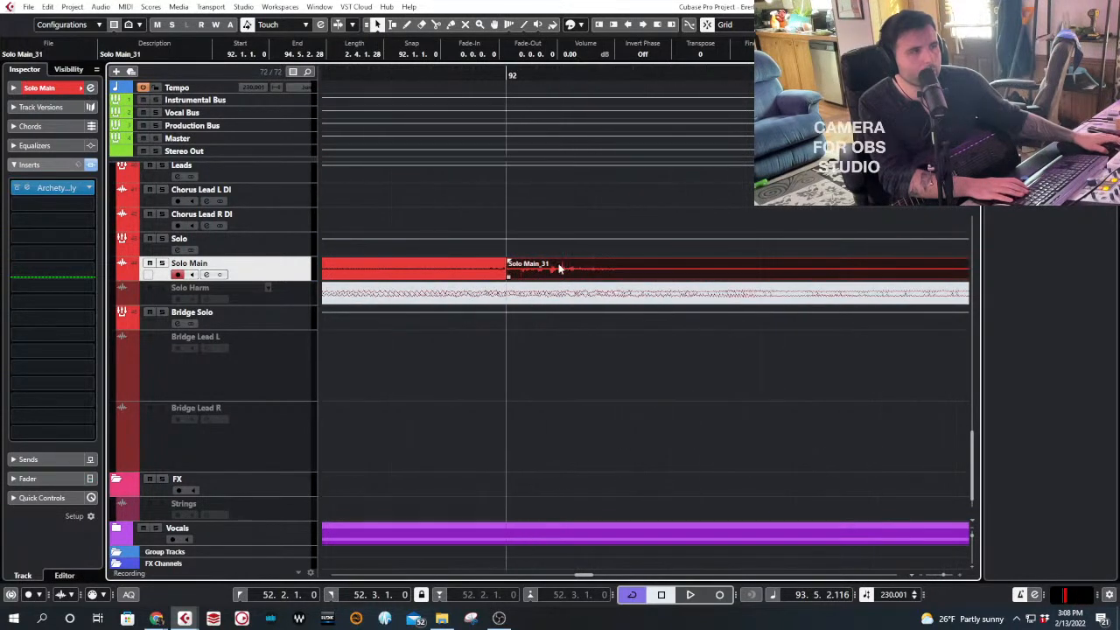
scroll(560, 269, "down", 2)
left_click_drag(507, 75, 322, 72)
key("space")
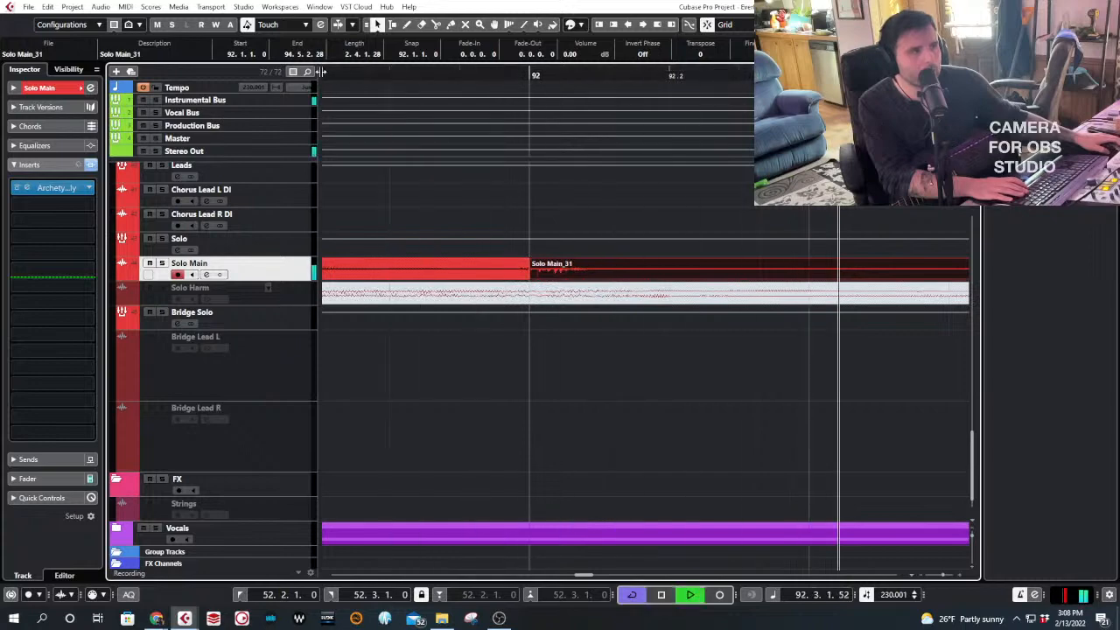
scroll(487, 266, "down", 5)
key("space")
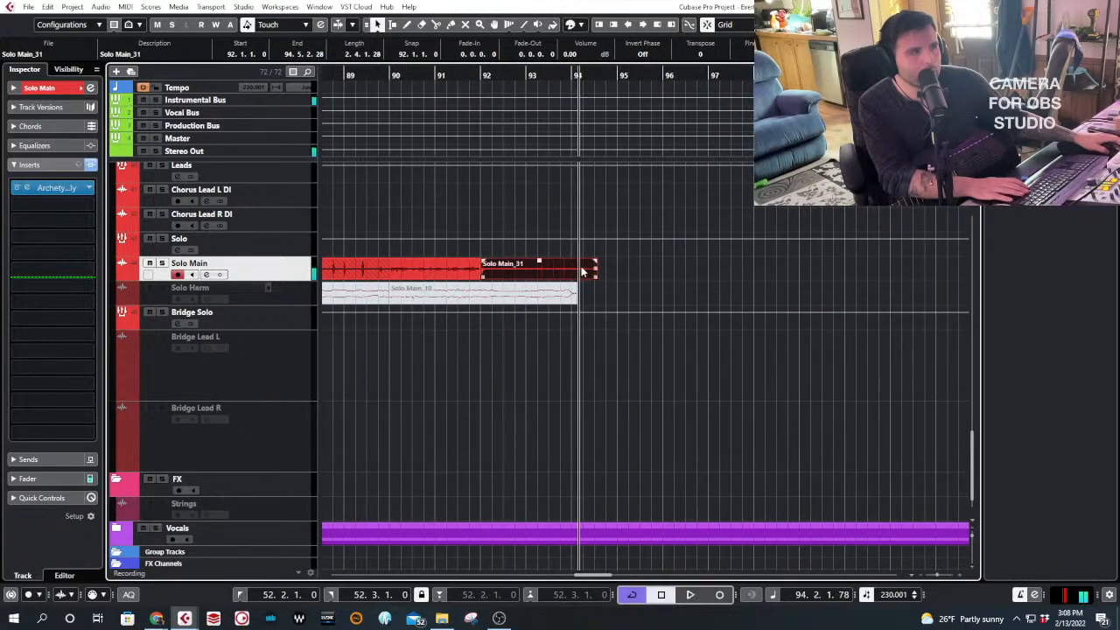
- Shorten the Solo Main_31 event to end at 93.7.2.77 and audition its ending
left_click_drag(596, 277, 564, 276)
scroll(562, 273, "up", 6)
left_click(496, 70)
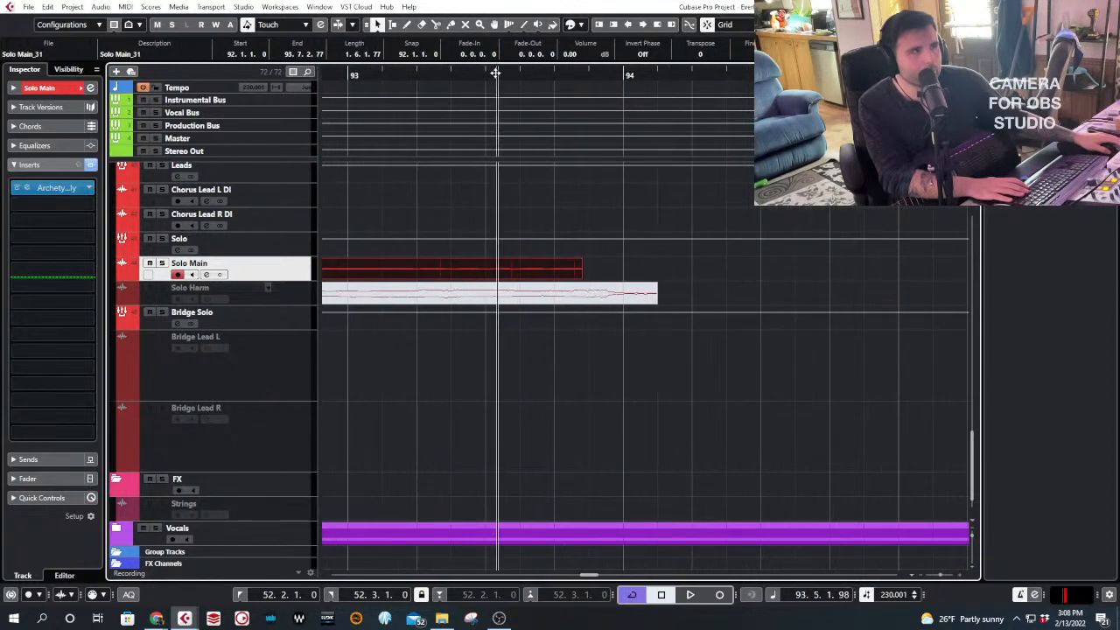
key("space")
key("space")
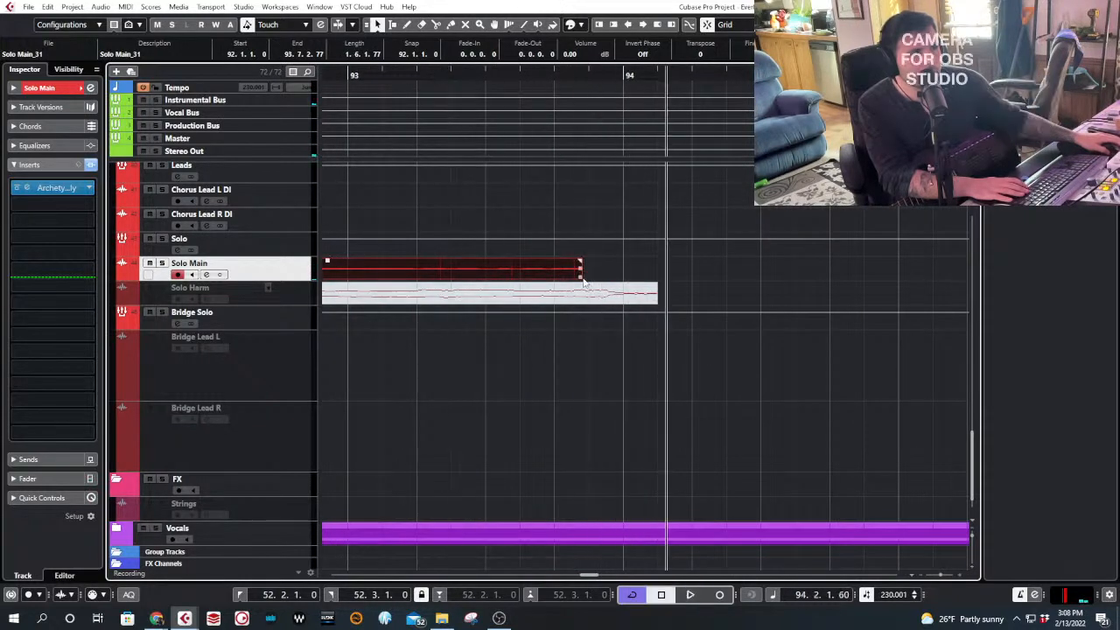
- Extend the end of the Solo Main_31 event to bar 94 and play back the ending
left_click_drag(580, 275, 622, 278)
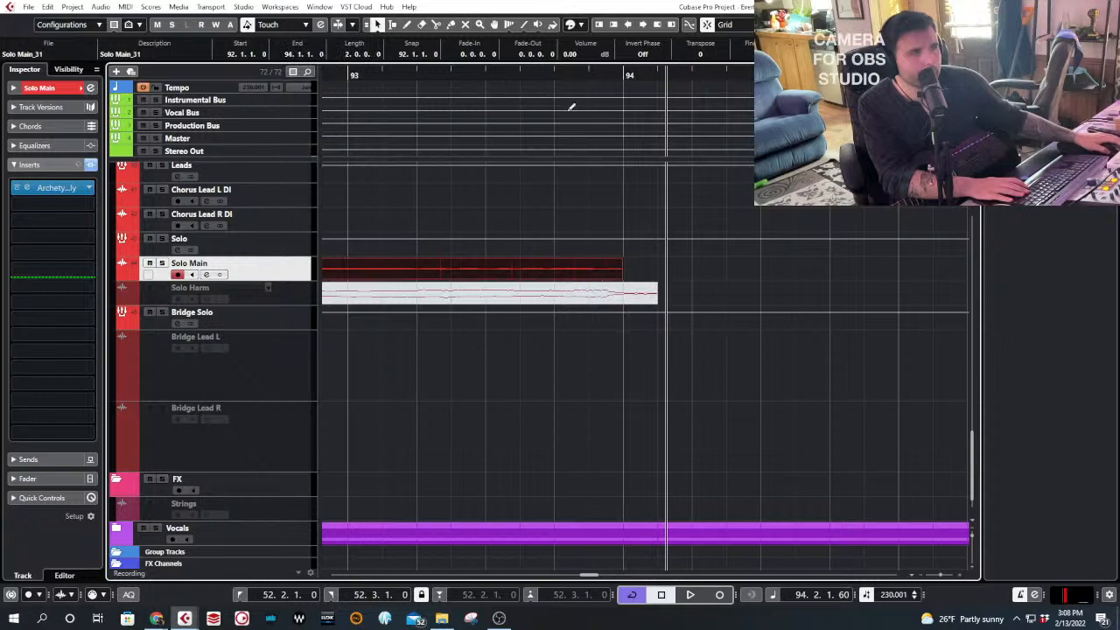
left_click(572, 75)
key("space")
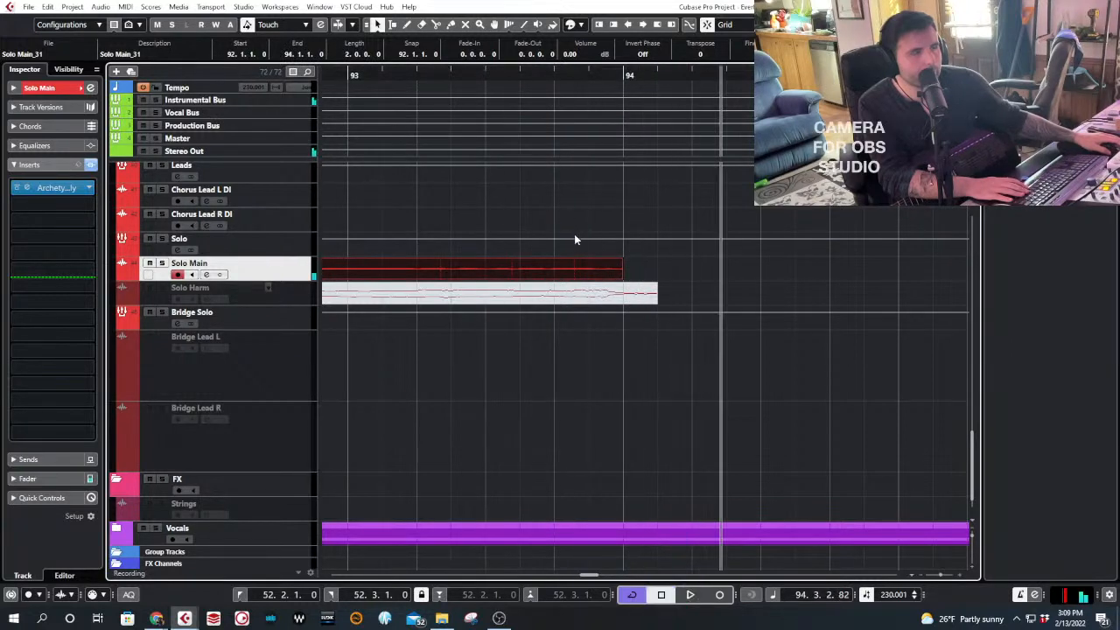
- Look over the full song arrangement, from the solo, FX and vocal tracks up to the rhythm guitar tracks
scroll(575, 239, "down", 4)
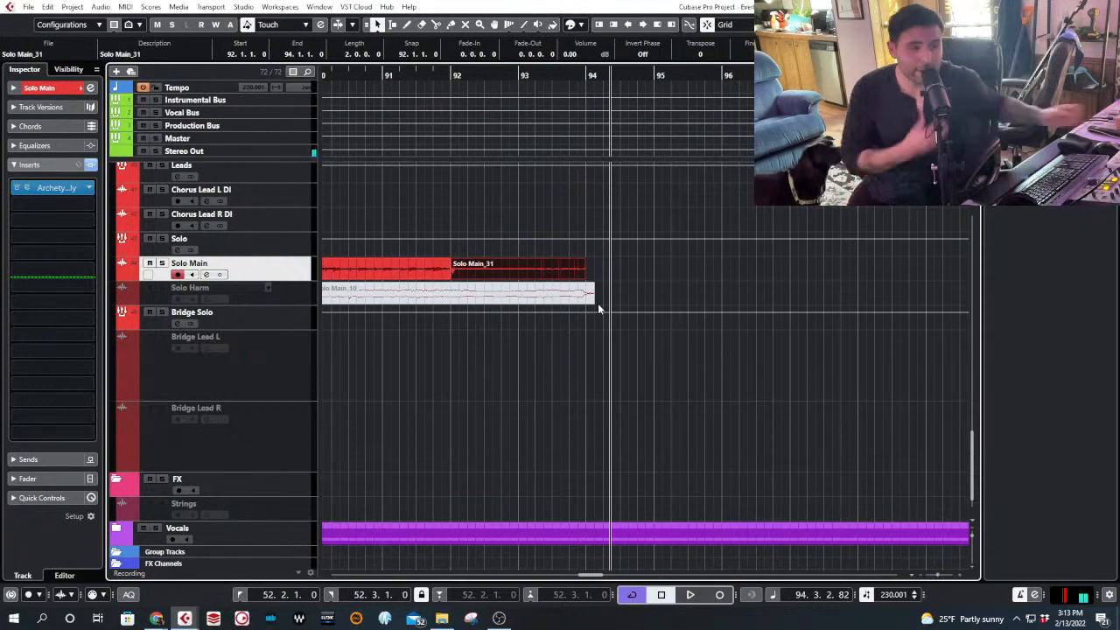
scroll(640, 262, "down", 1)
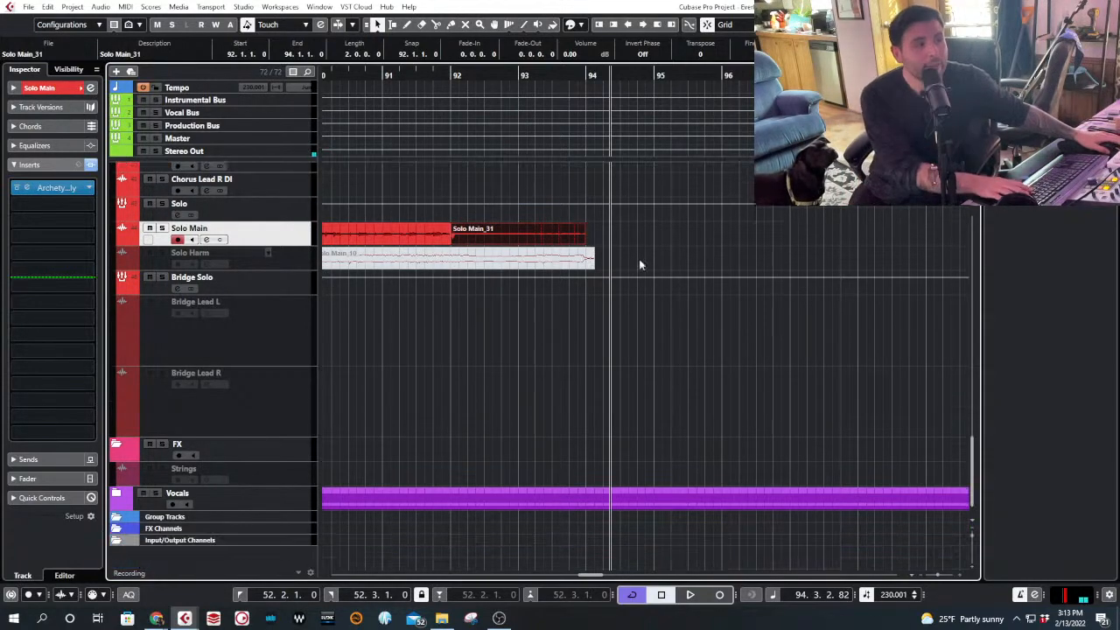
scroll(630, 280, "down", 3)
left_click_drag(575, 383, 918, 481)
scroll(755, 509, "down", 5)
left_click_drag(756, 510, 687, 482)
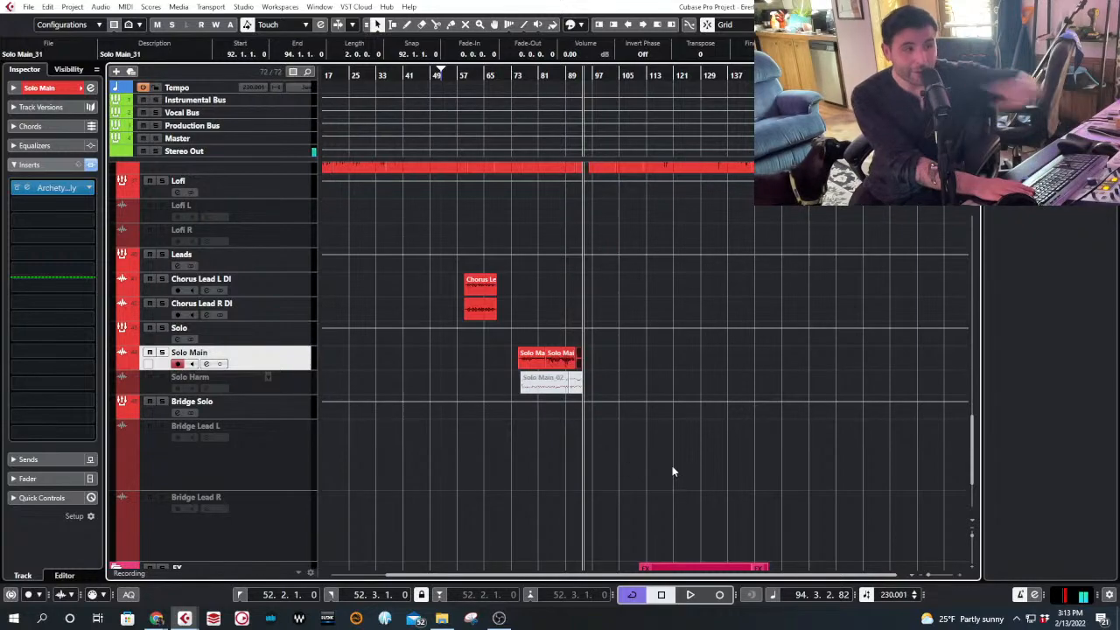
scroll(672, 472, "down", 3)
scroll(424, 231, "down", 2)
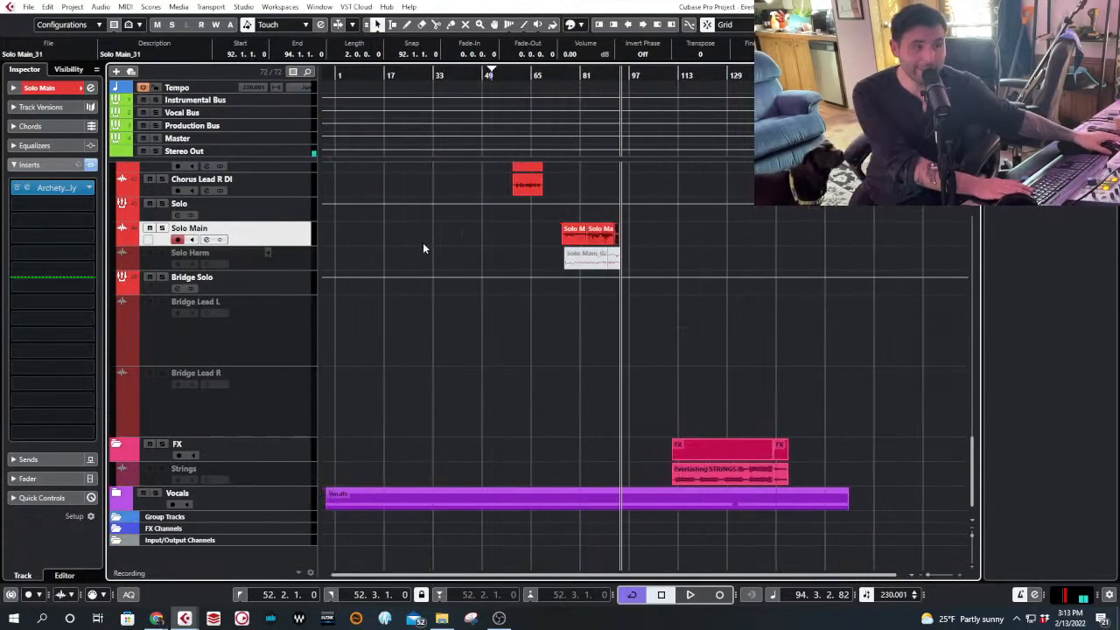
left_click_drag(425, 246, 480, 447)
left_click_drag(437, 175, 498, 435)
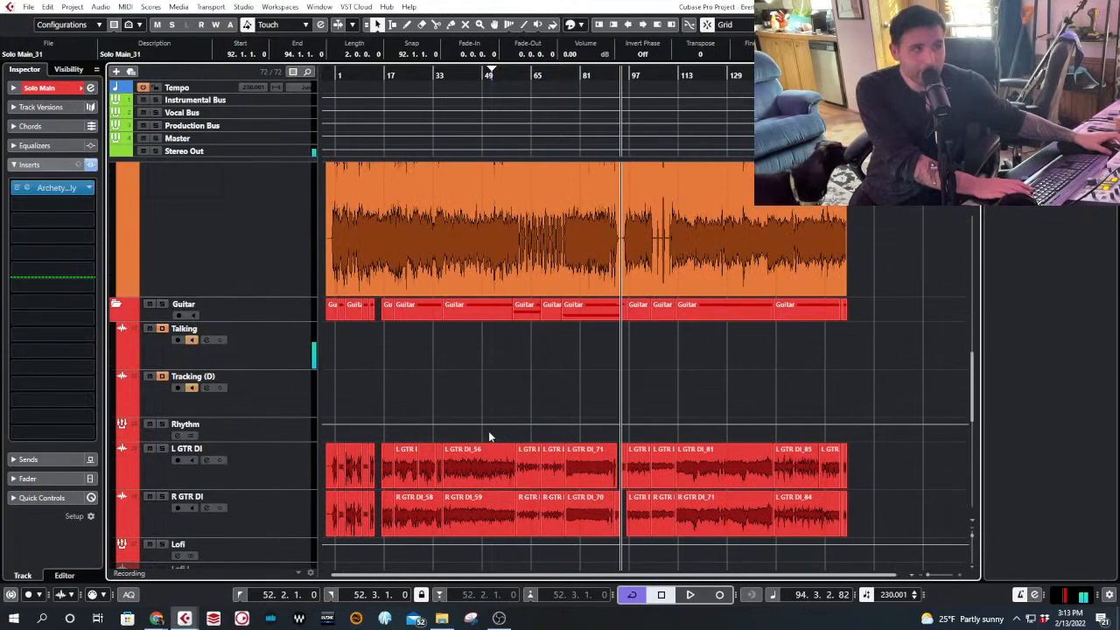
scroll(488, 432, "up", 3)
scroll(486, 434, "down", 3)
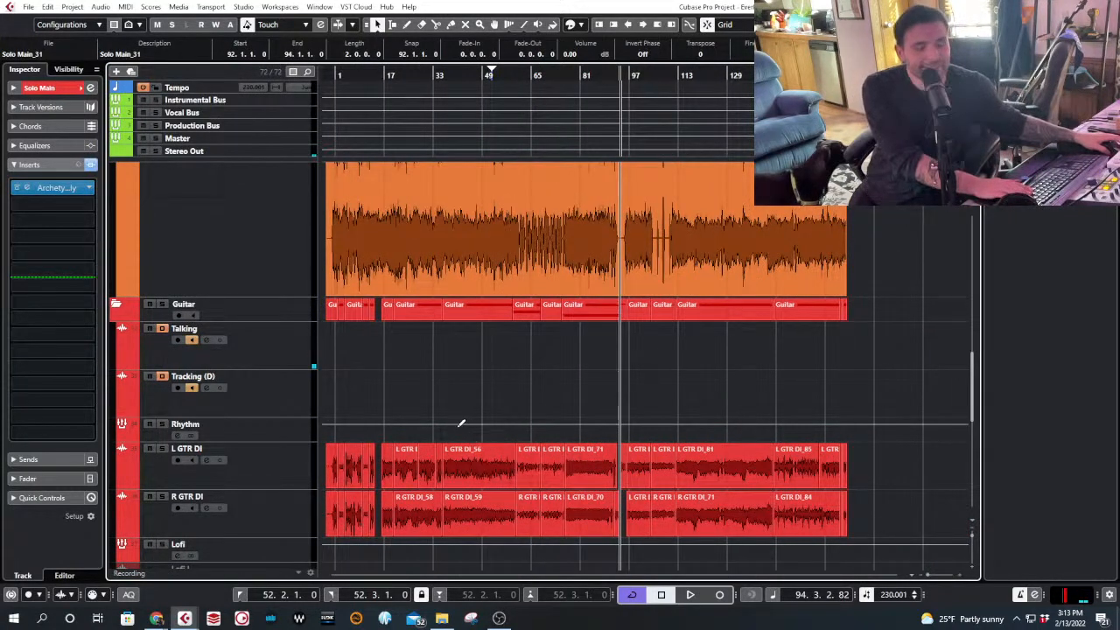
scroll(421, 399, "up", 3)
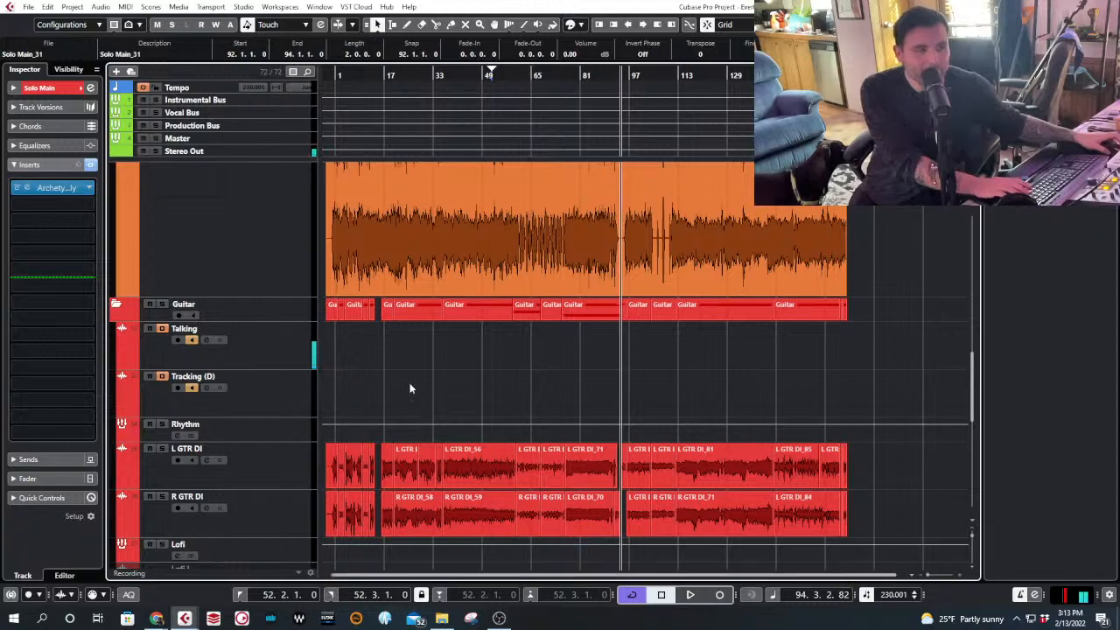
scroll(385, 376, "up", 1)
scroll(375, 350, "down", 3)
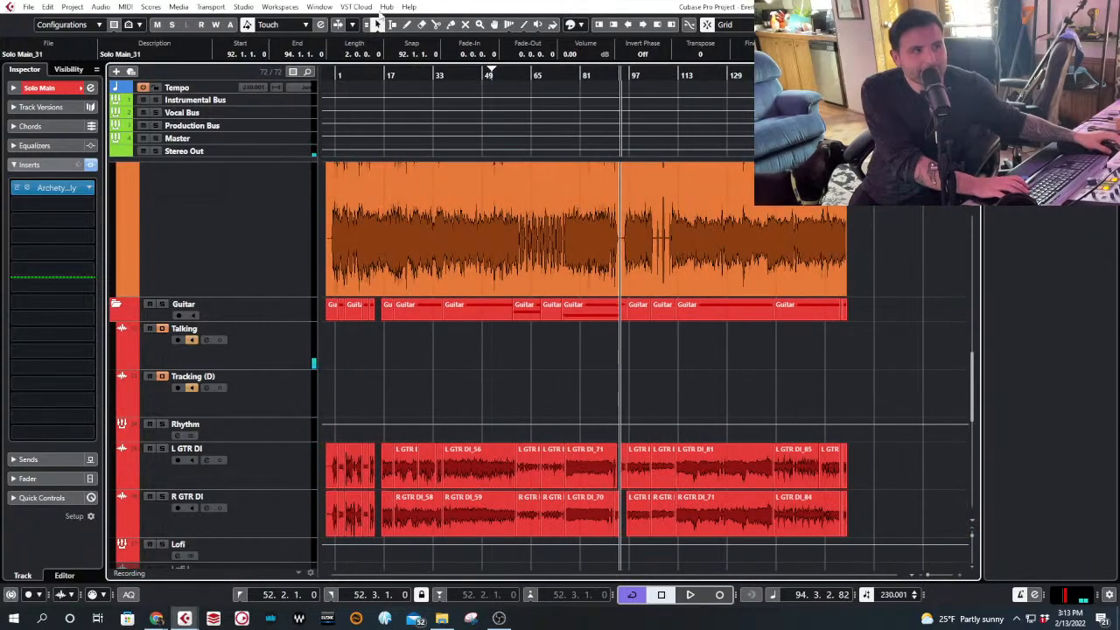
- Play the song from its beginning and turn off cycle playback so it runs on past bar 52
left_click(338, 74)
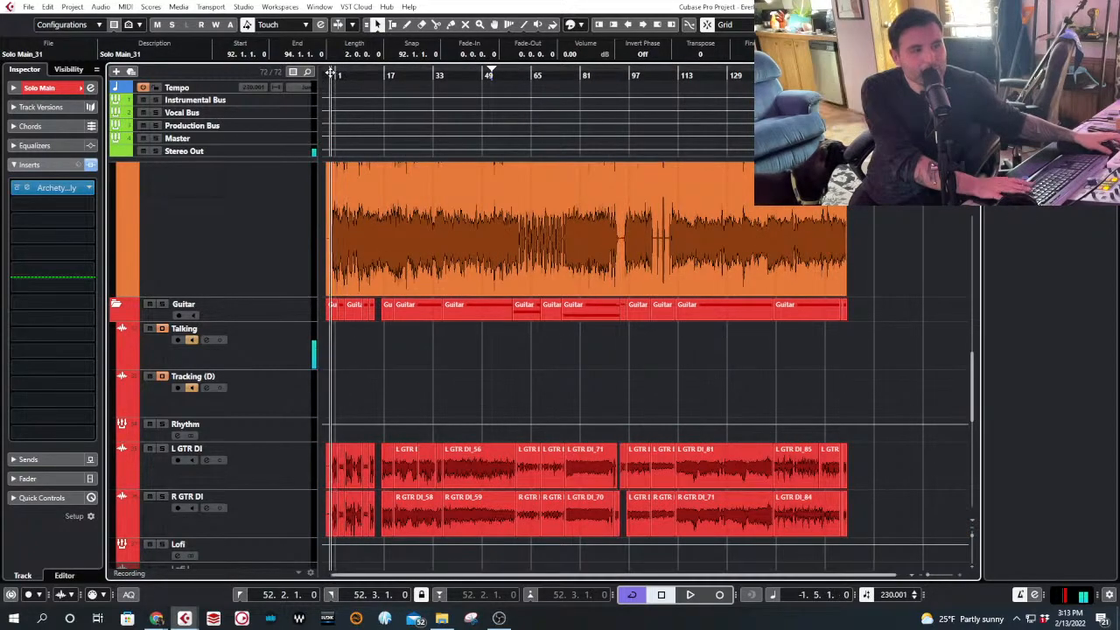
key("space")
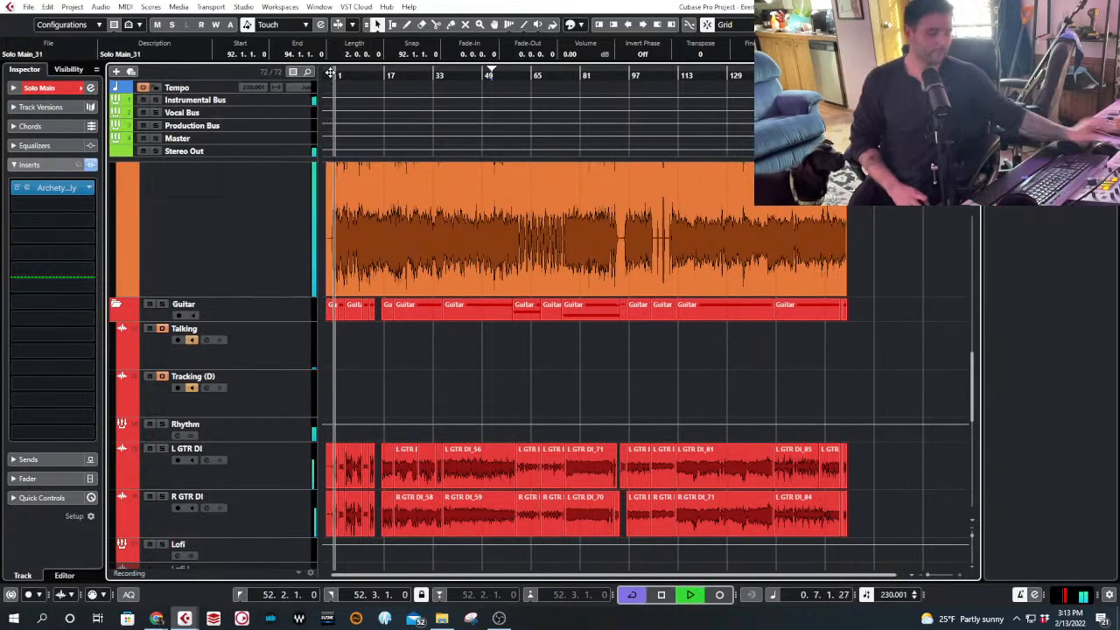
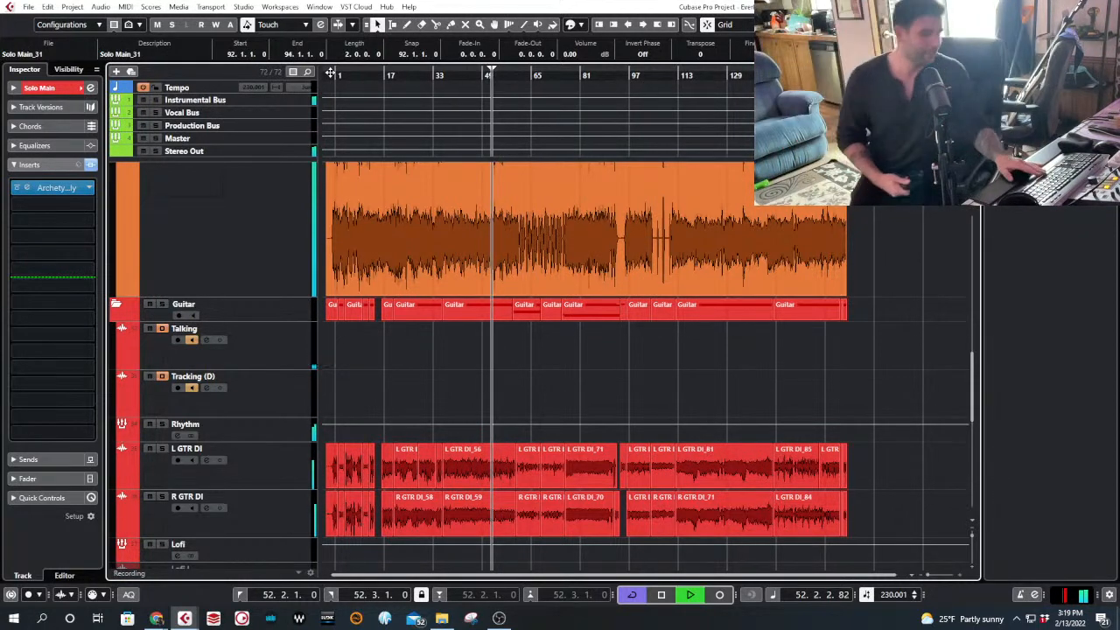
key("space")
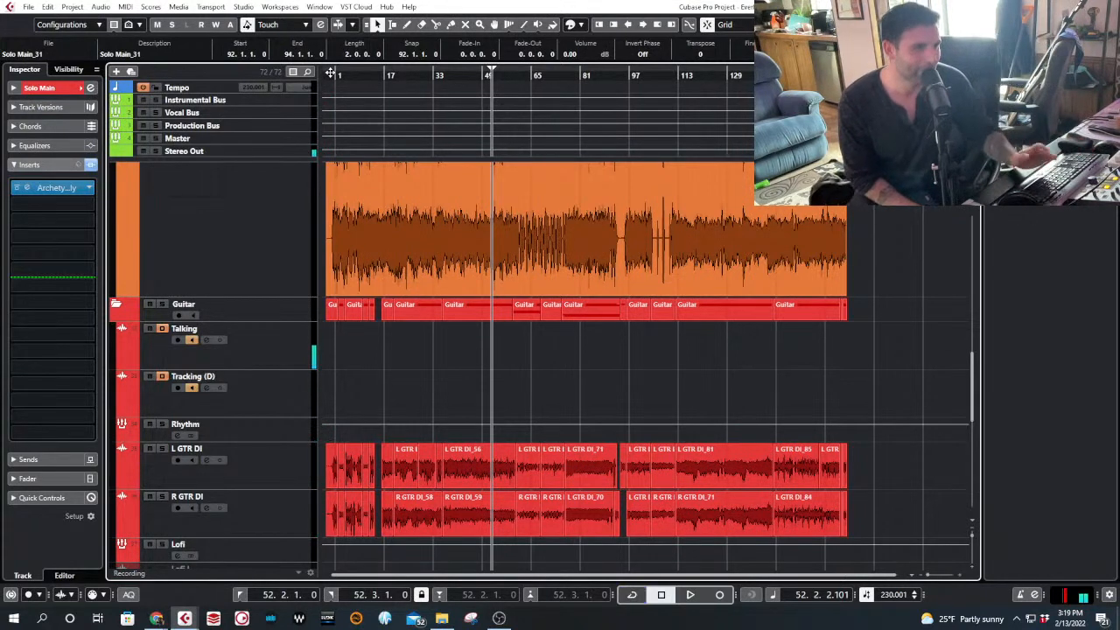
key("space")
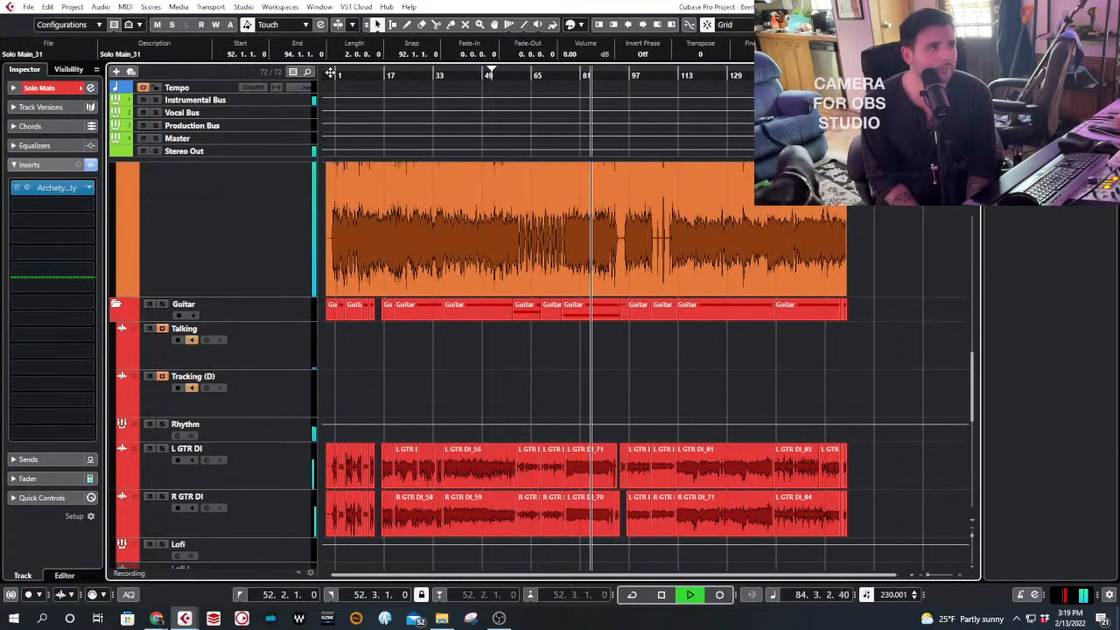
- Trim the start of the Solo Main_18 event to 83.4.3.0 and split the event at 84.3.4.111
scroll(611, 344, "down", 6)
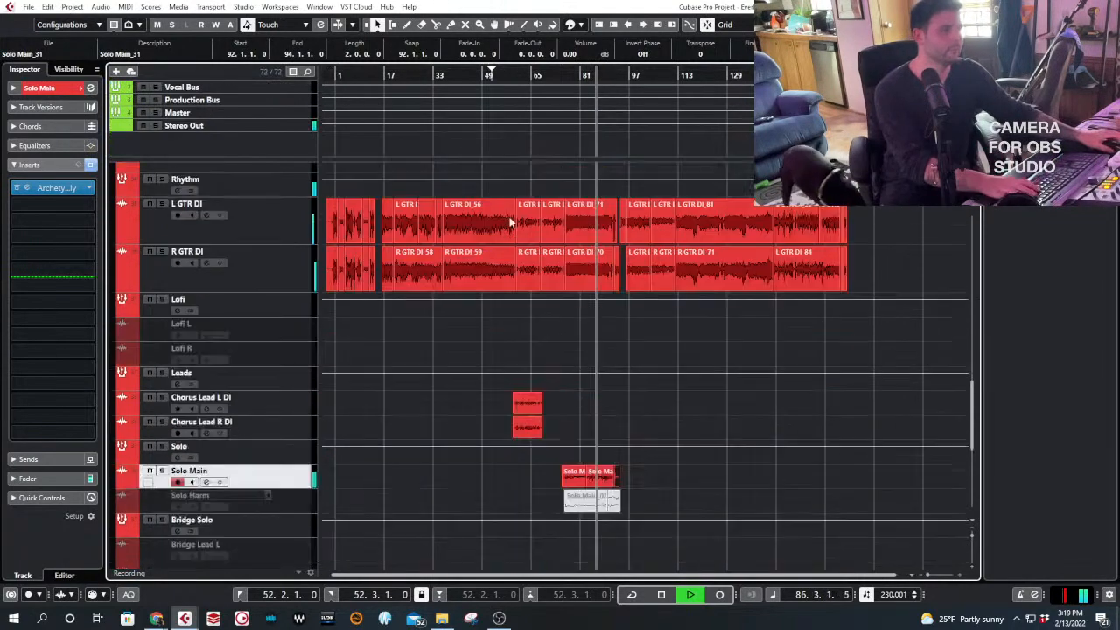
scroll(610, 344, "up", 3)
scroll(565, 321, "up", 5)
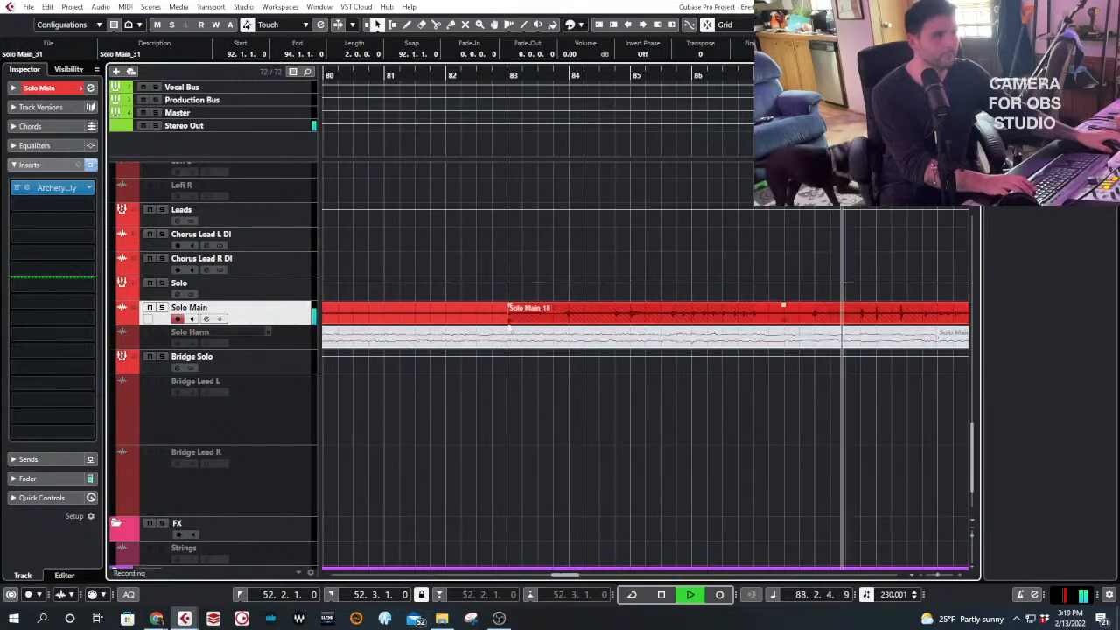
left_click_drag(514, 321, 567, 321)
scroll(567, 321, "up", 4)
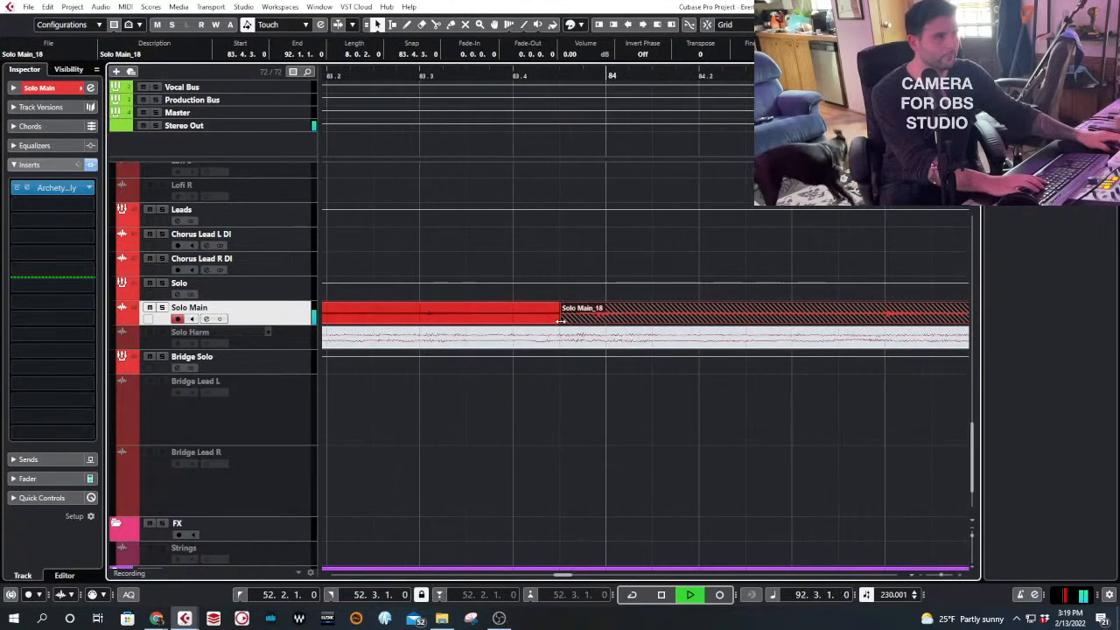
left_click(883, 320, "alt")
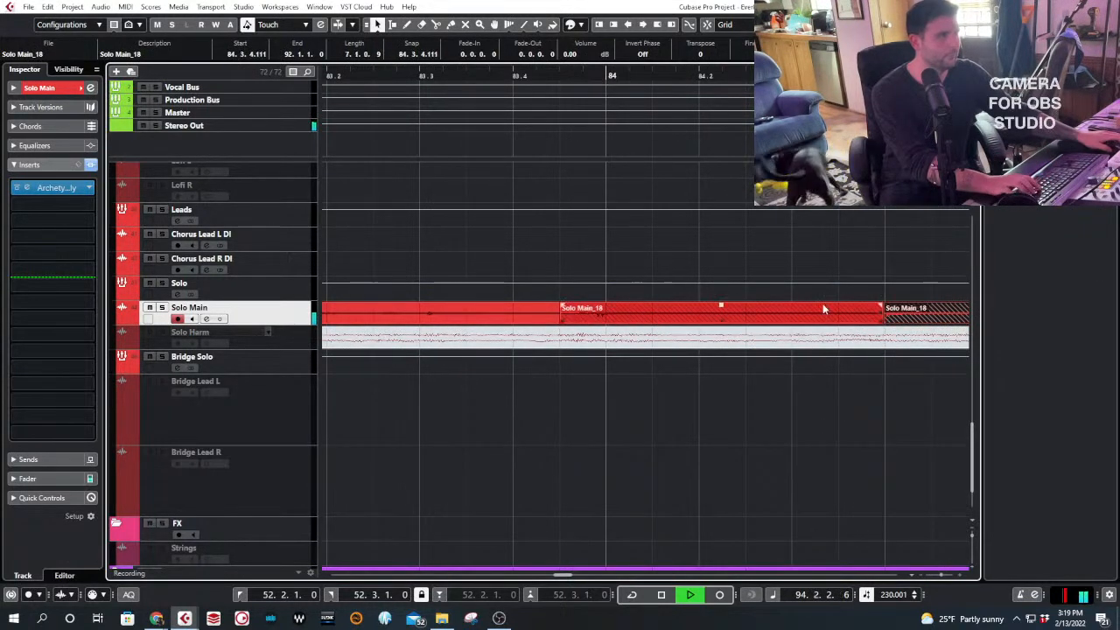
- Slip the audio inside the short Solo Main_18 segment and trim the segment's start to 83.4.4.115, just before bar 84
left_click(674, 318)
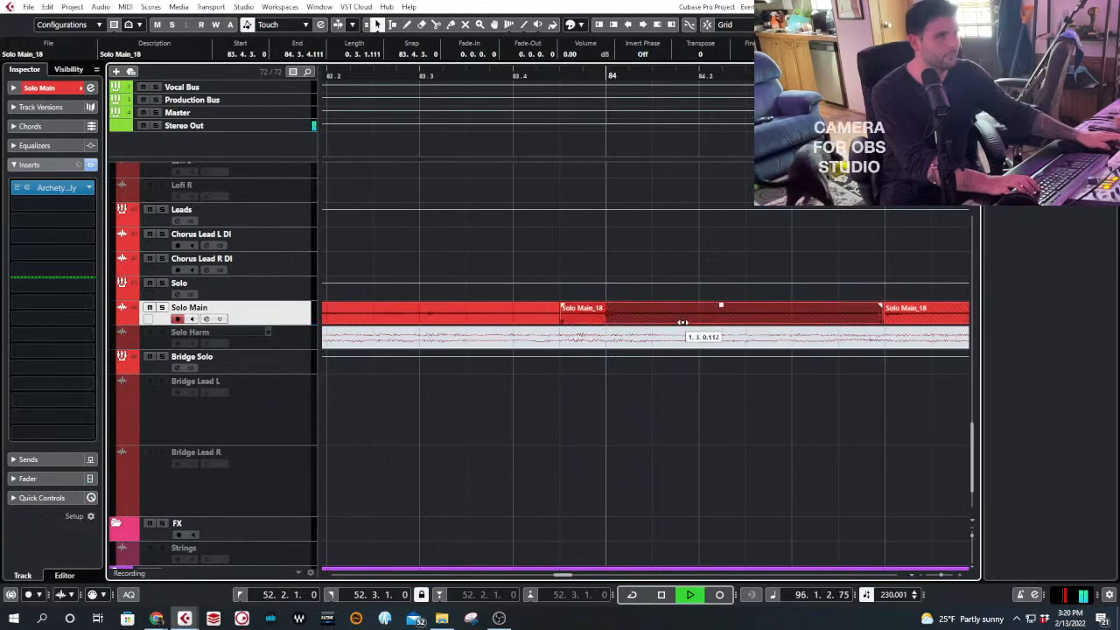
left_click_drag(683, 323, 681, 323)
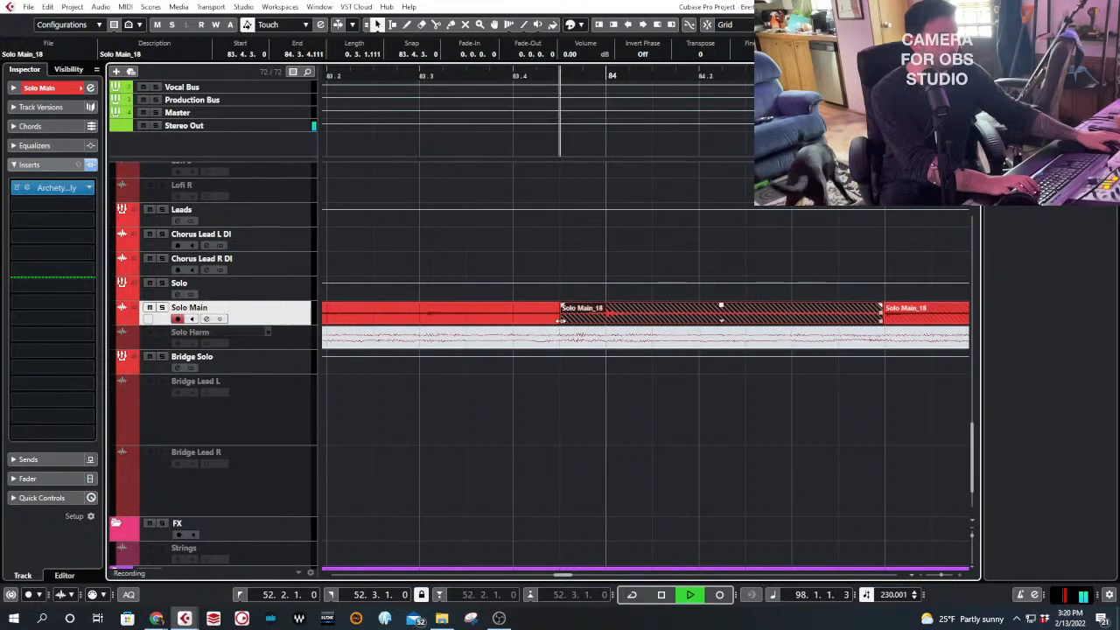
left_click_drag(561, 320, 607, 321)
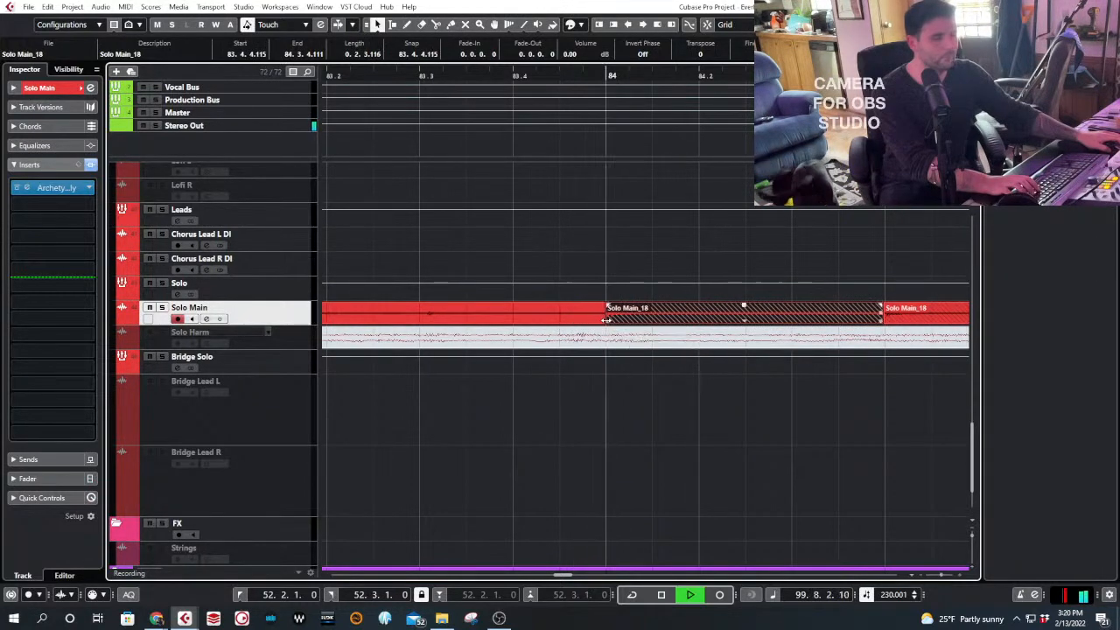
left_click(509, 326)
scroll(577, 257, "down", 6)
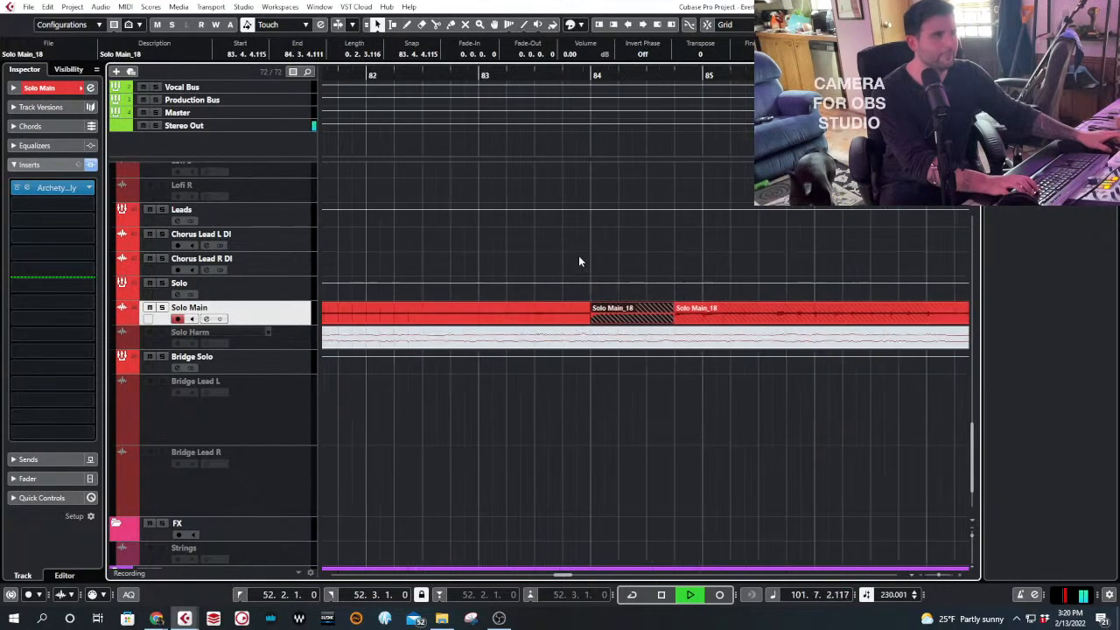
key("space")
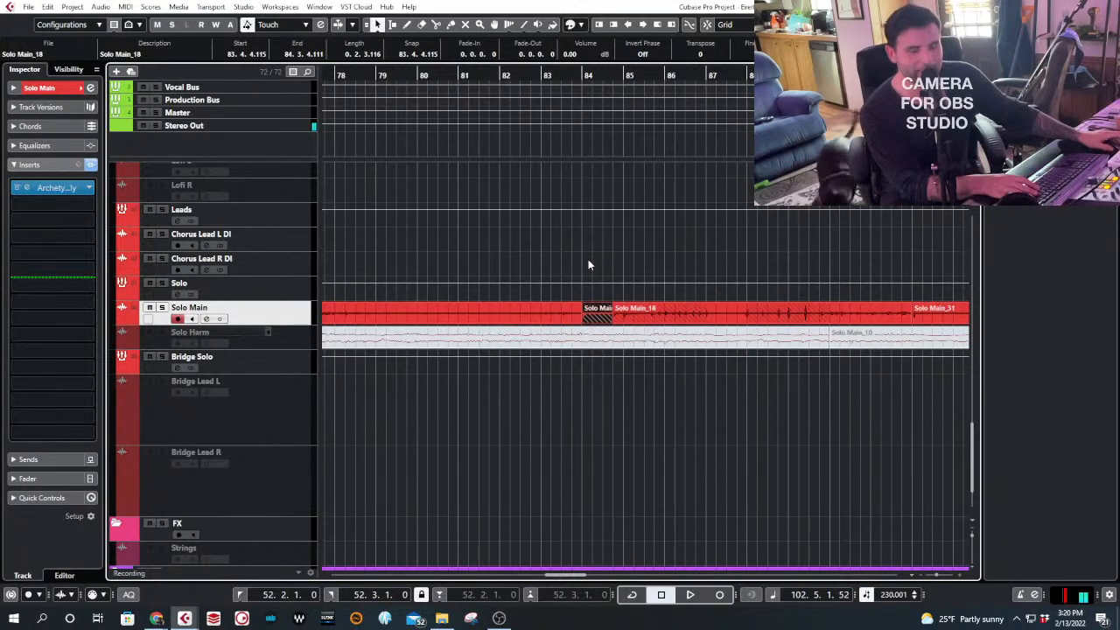
scroll(588, 259, "down", 4)
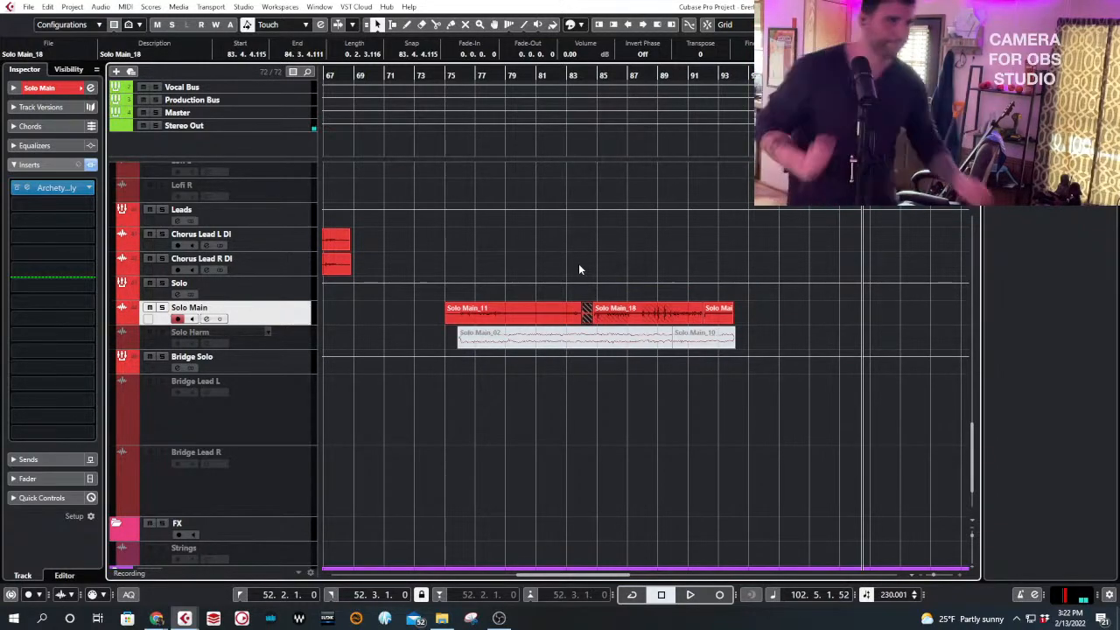
scroll(577, 350, "up", 5)
scroll(579, 358, "up", 2)
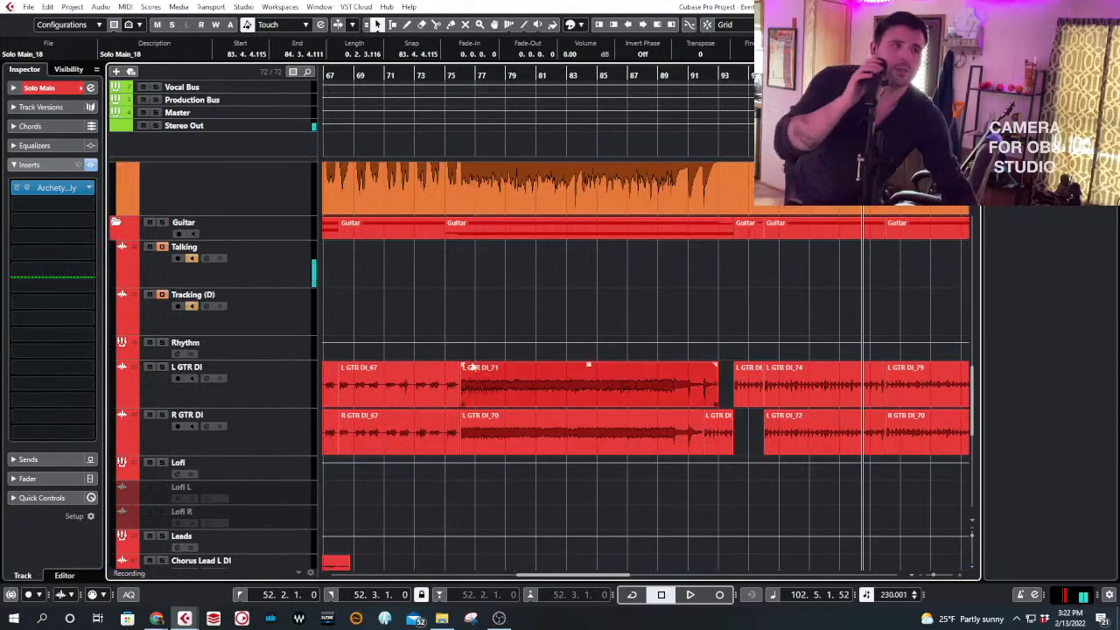
scroll(445, 320, "down", 8)
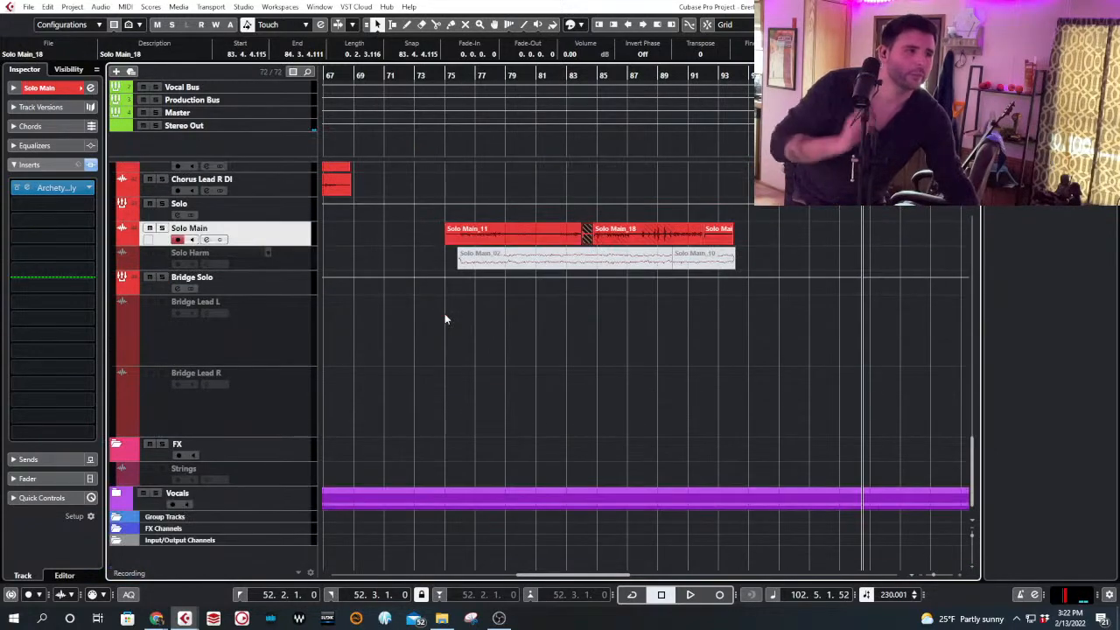
- Expand the Vocals folder and enable all the disabled vocal tracks from Vocal Main to Vocal R2
left_click(117, 494)
scroll(362, 424, "down", 6)
scroll(445, 364, "down", 7)
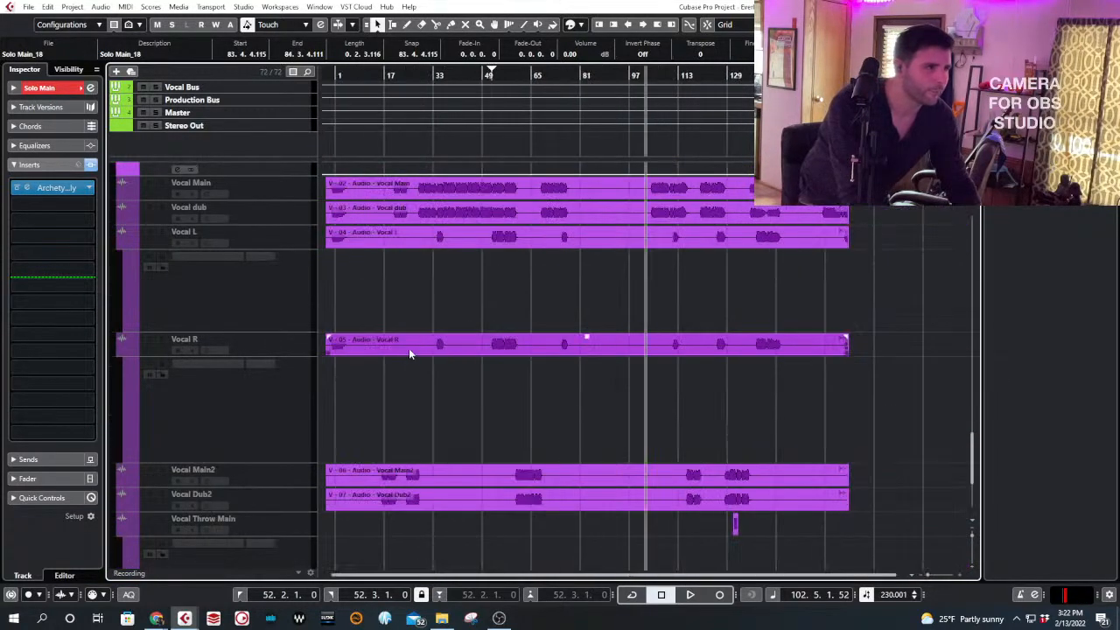
scroll(408, 350, "up", 1)
left_click(301, 279)
scroll(282, 411, "down", 4)
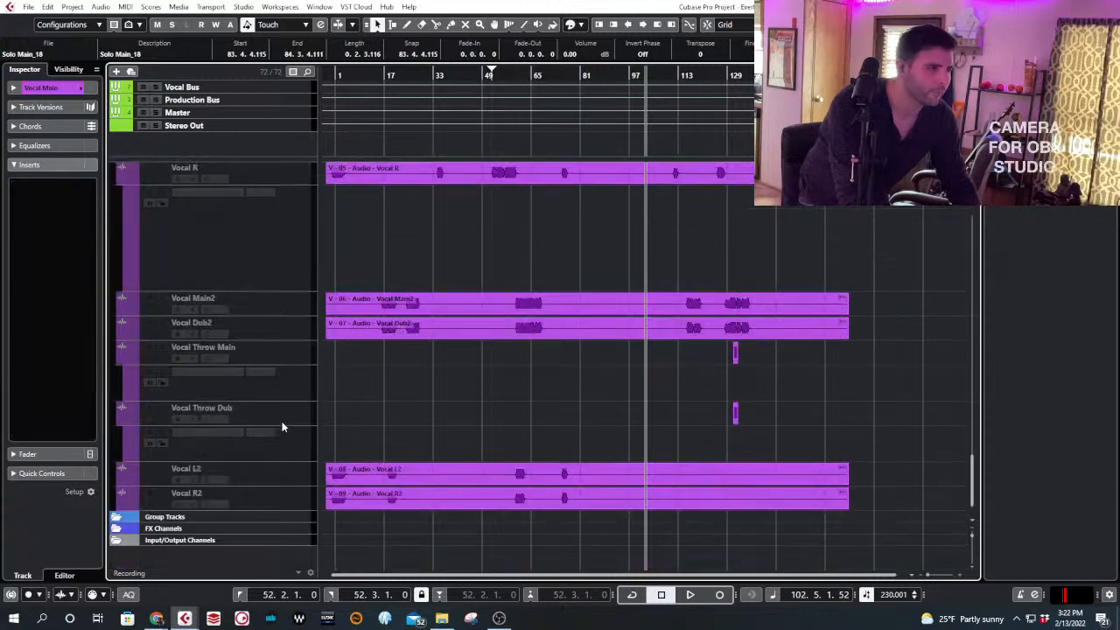
left_click(285, 503, "shift")
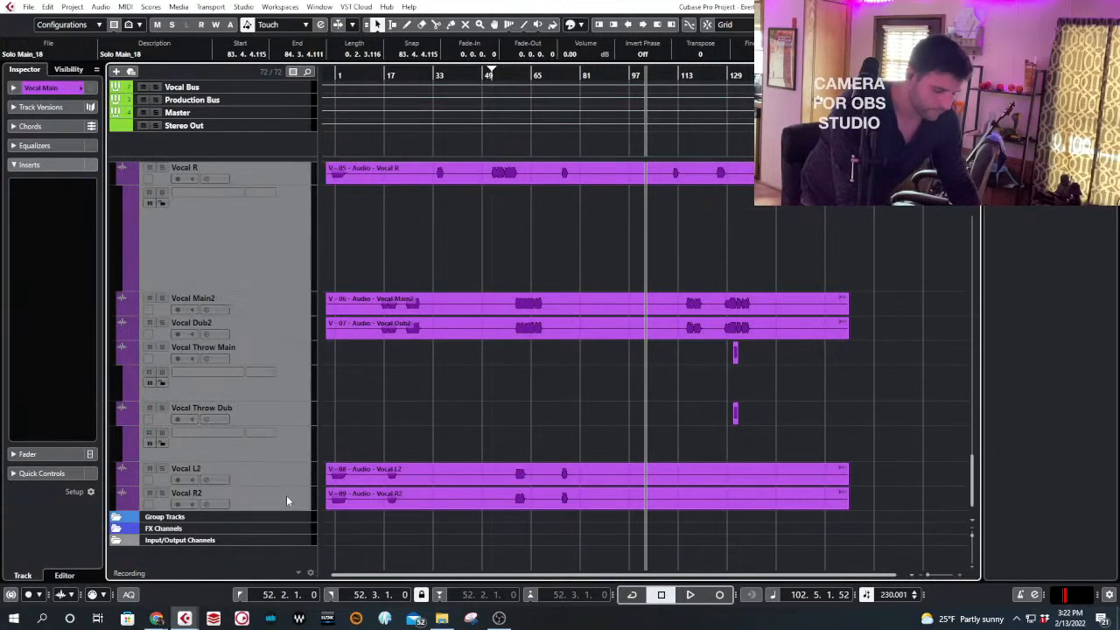
right_click(287, 495)
left_click(335, 420)
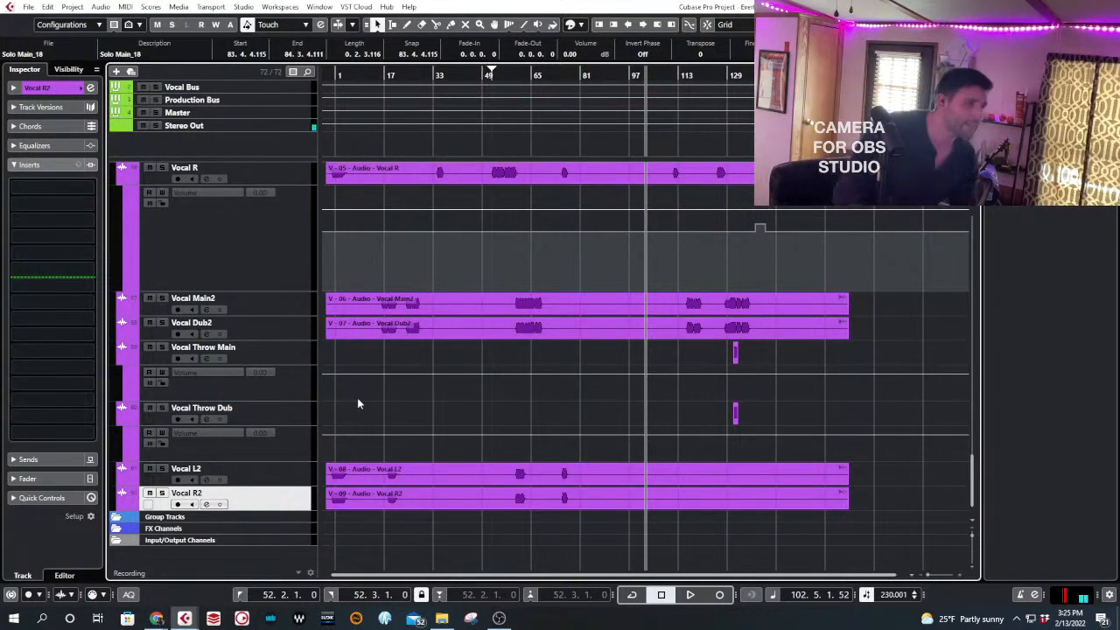
- Mute the audio event on the Vocal R track with the Mute tool and return to the Object Selection tool
left_click(490, 496)
left_click(931, 506)
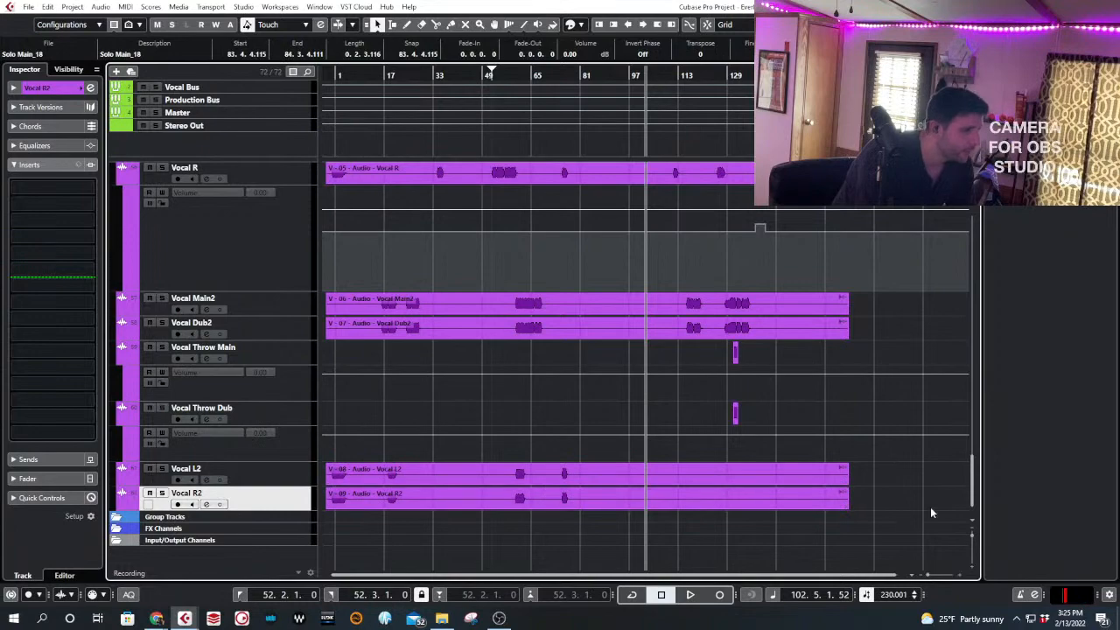
left_click_drag(877, 504, 324, 538)
scroll(325, 538, "down", 5)
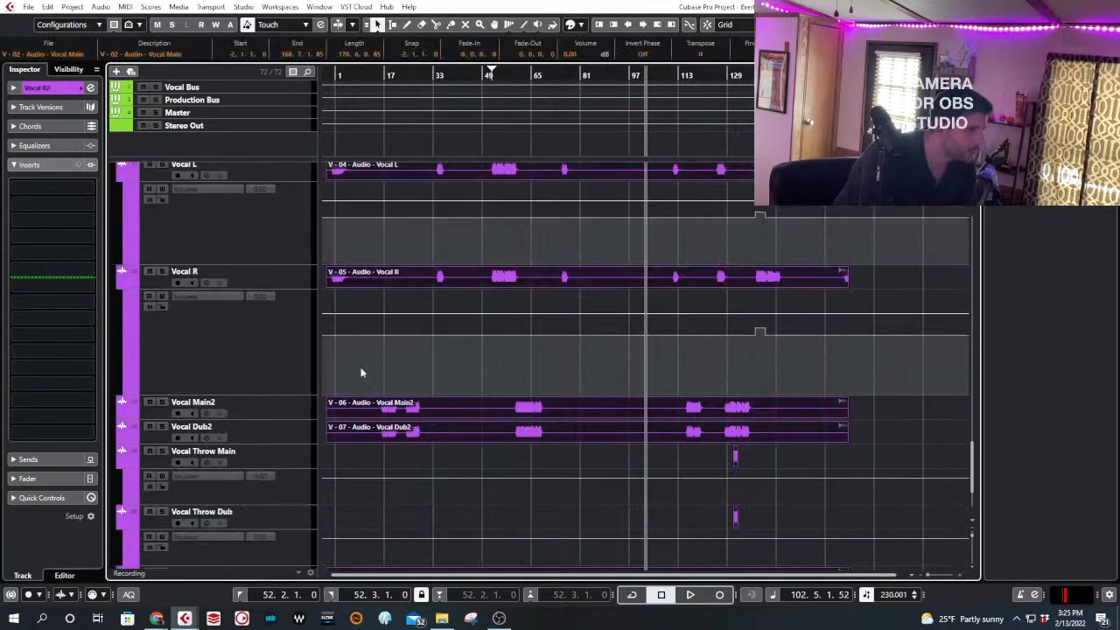
right_click(362, 317)
left_click(451, 317)
left_click(453, 285)
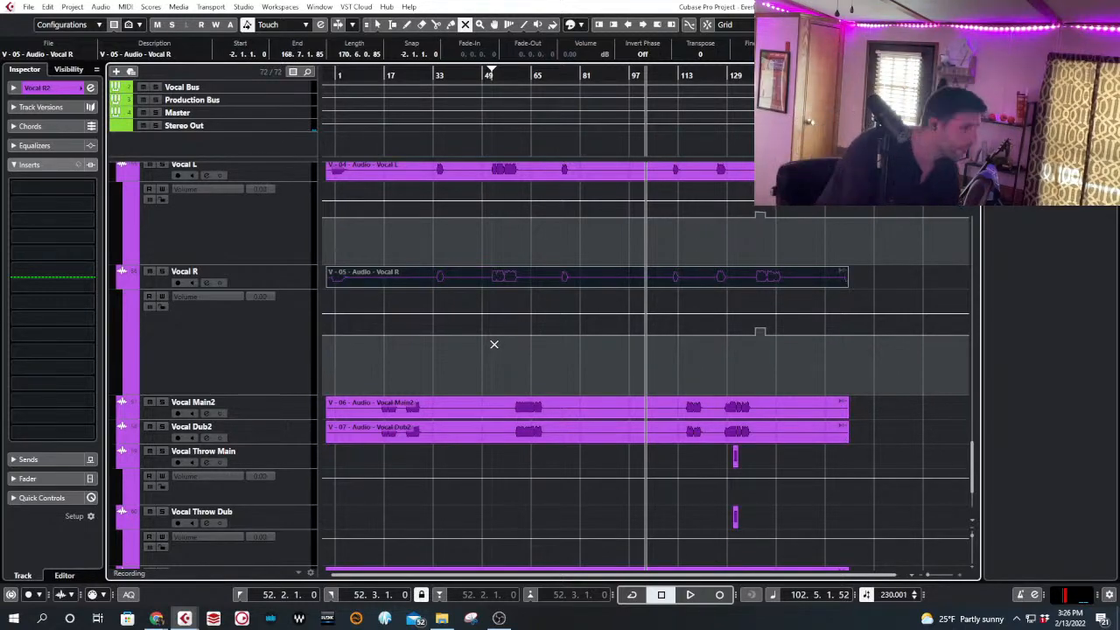
scroll(494, 344, "up", 5)
right_click(459, 345)
left_click(455, 344)
- Hide the volume automation lanes of the Vocal L, Vocal R, Vocal Throw Main and Vocal Throw Dub tracks
scroll(439, 338, "down", 4)
scroll(402, 308, "up", 3)
scroll(402, 308, "left", 3)
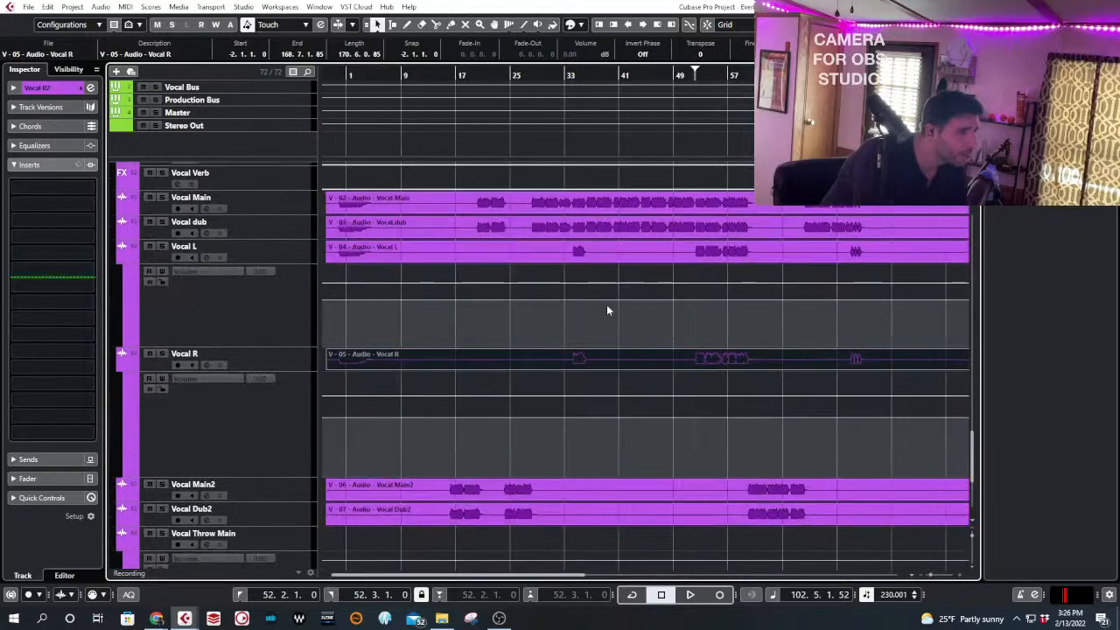
scroll(370, 261, "up", 2)
left_click_drag(370, 261, 495, 266)
scroll(372, 364, "down", 2)
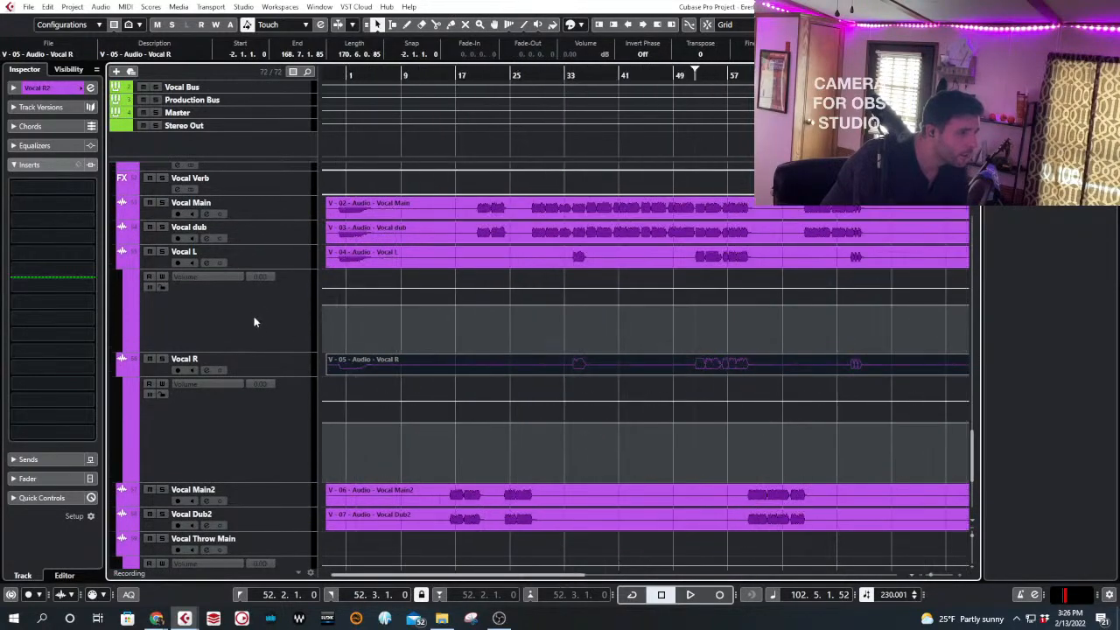
left_click(123, 268)
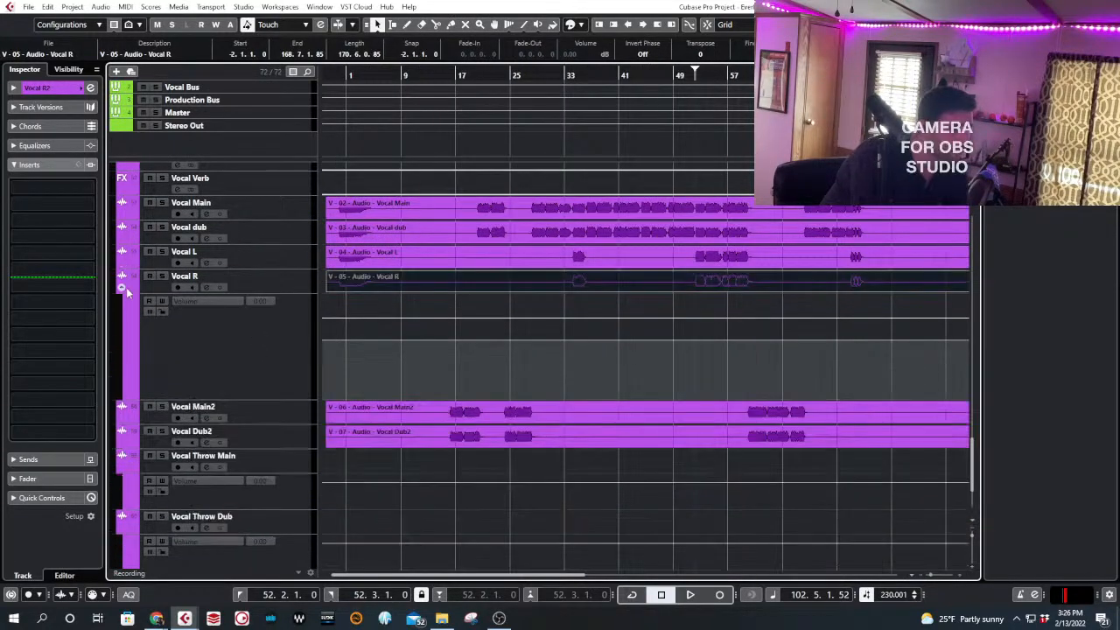
left_click(122, 287)
left_click(122, 366)
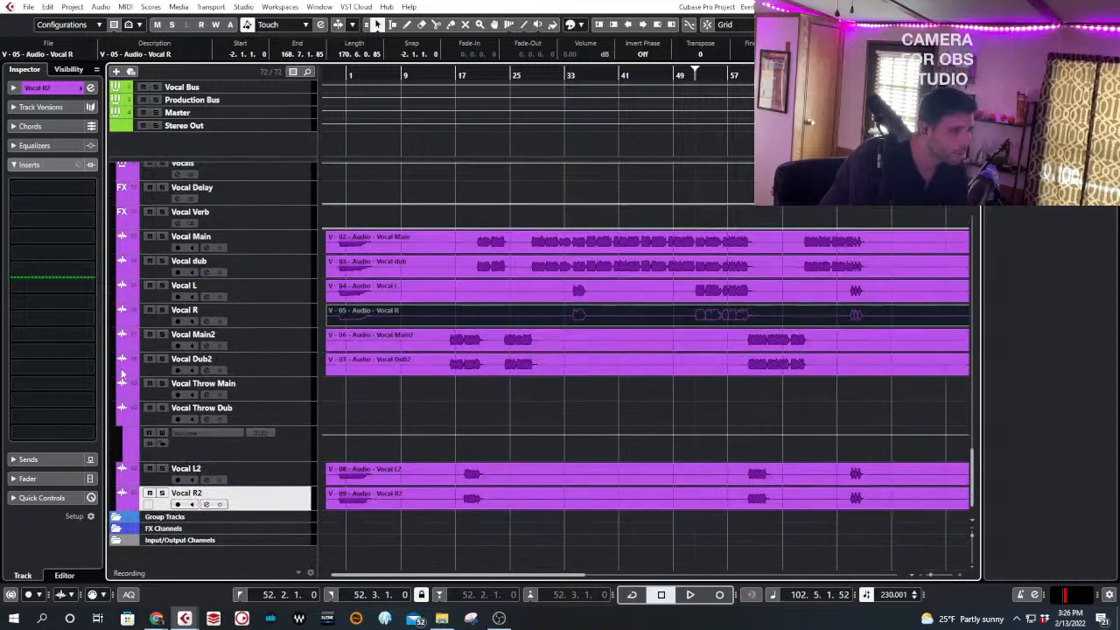
left_click(121, 418)
scroll(398, 364, "down", 2)
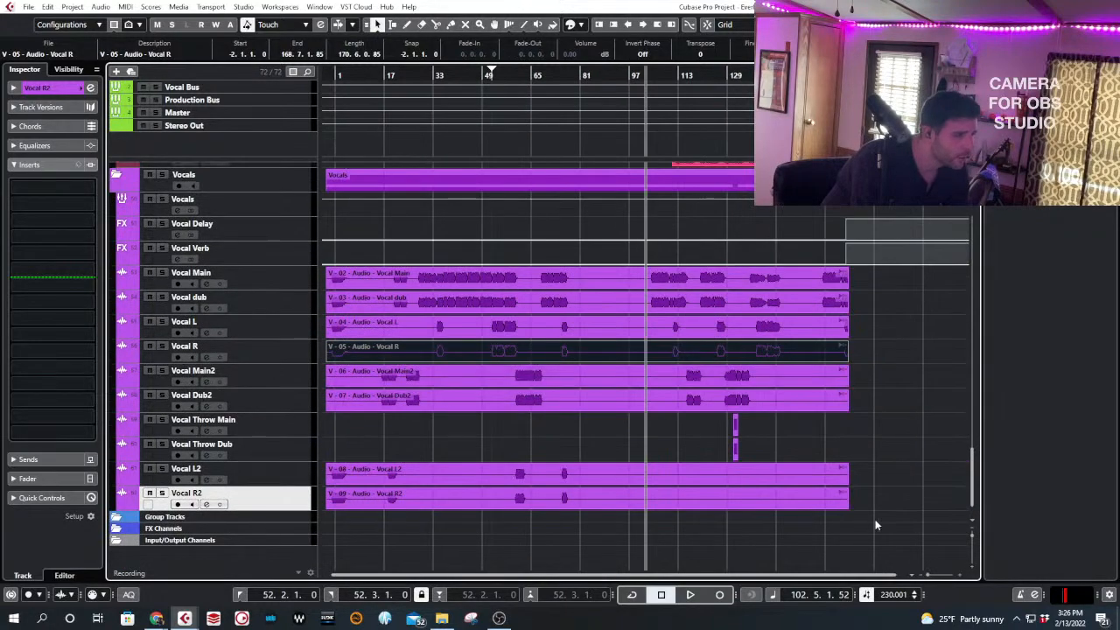
- Place the project cursor just before bar 1 and select the Vocal Main track
scroll(565, 441, "up", 2)
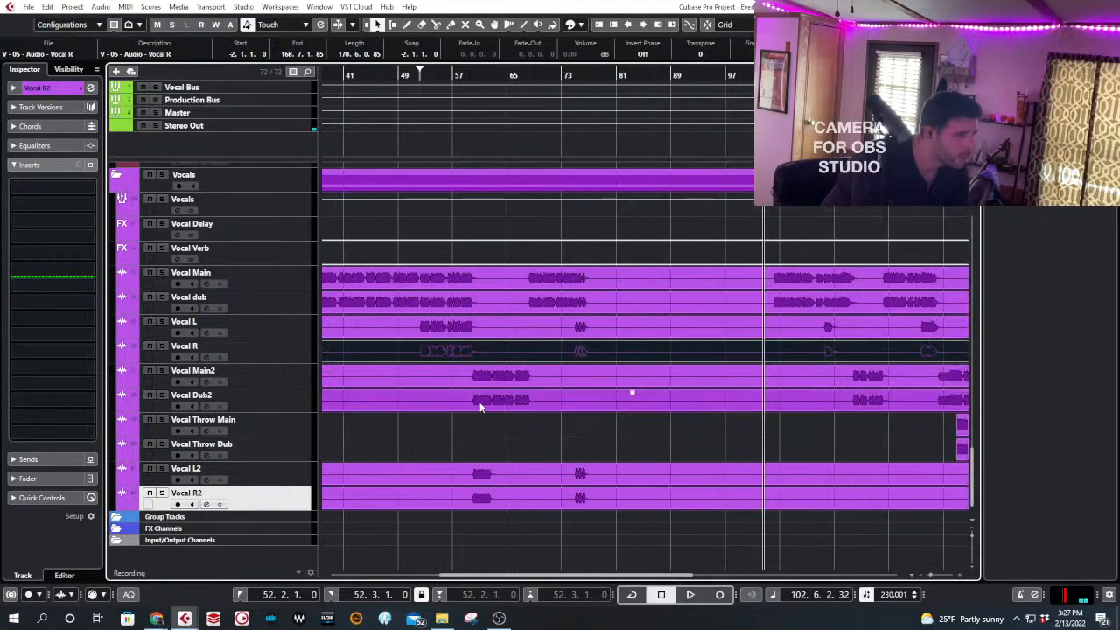
scroll(480, 407, "down", 2)
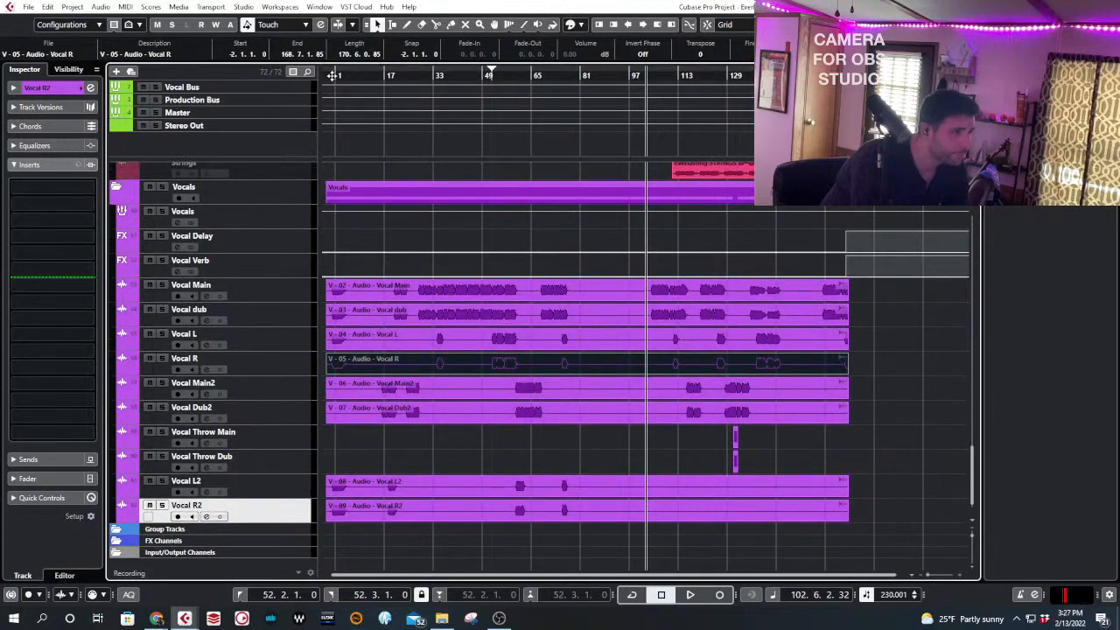
left_click(333, 75)
left_click(278, 290)
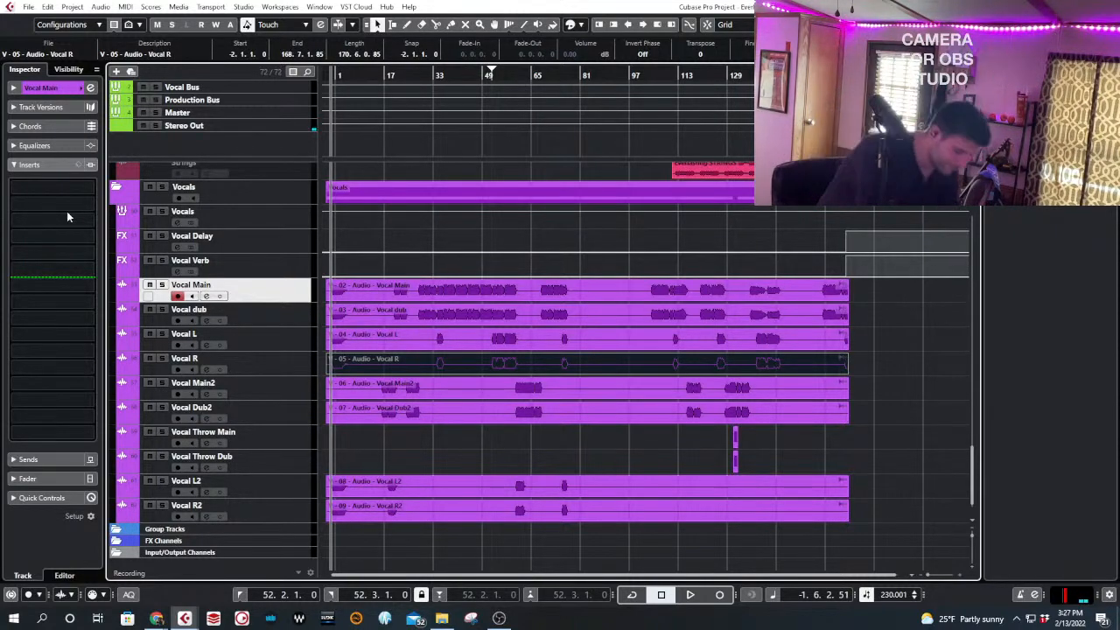
- In the MixConsole, insert the Gain Reduction plug-in in the first slot of all channels from Vocal Main to Vocal R2
key("F3")
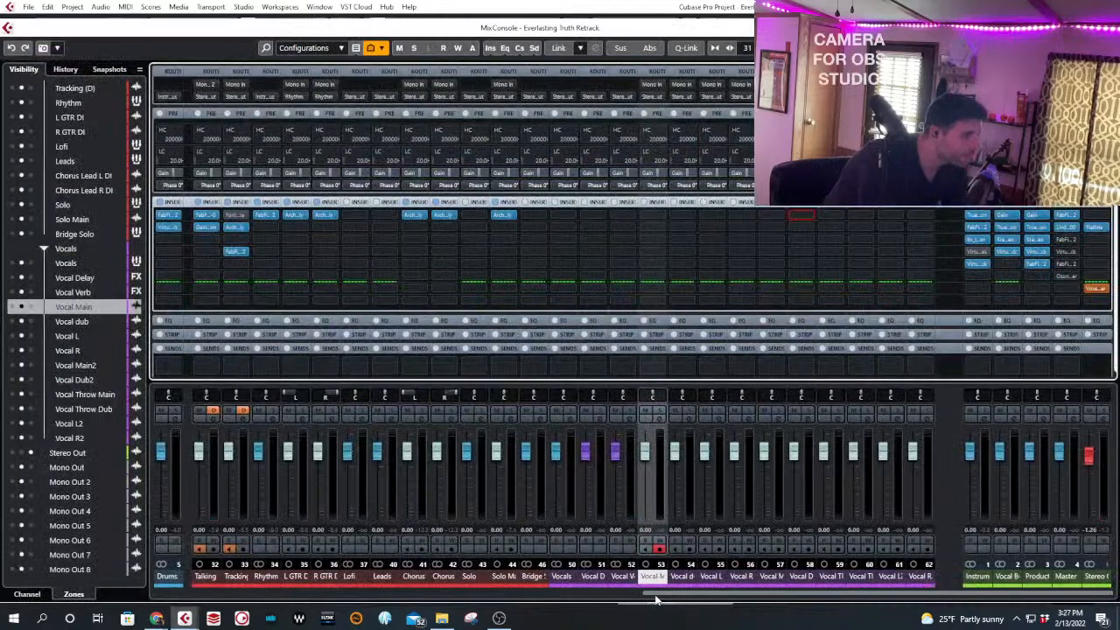
left_click(763, 584)
left_click(919, 577, "shift")
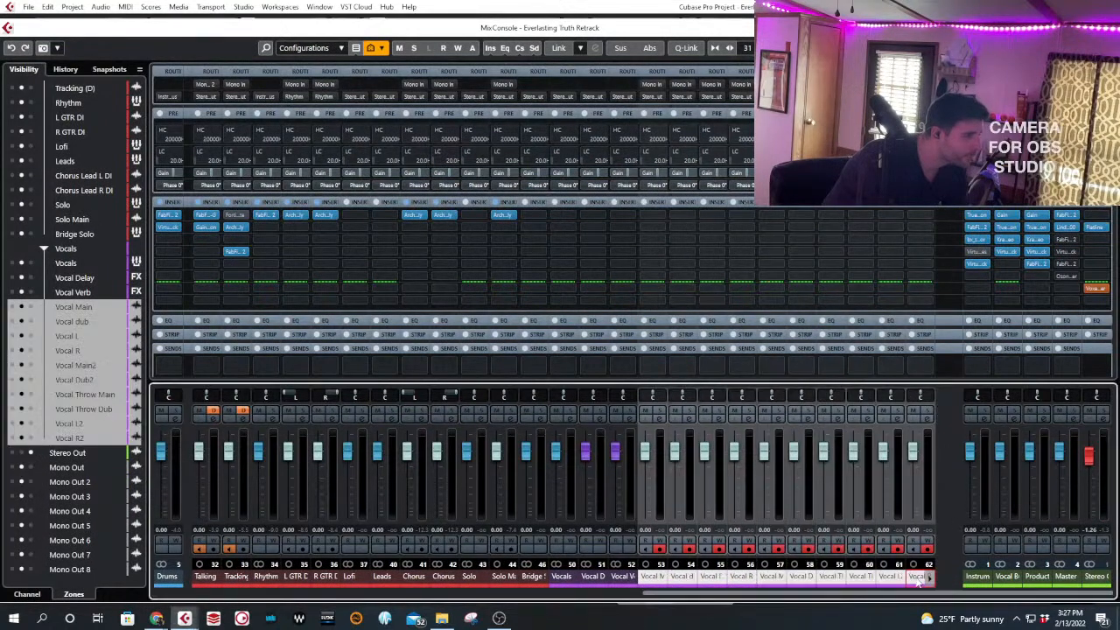
left_click(653, 215)
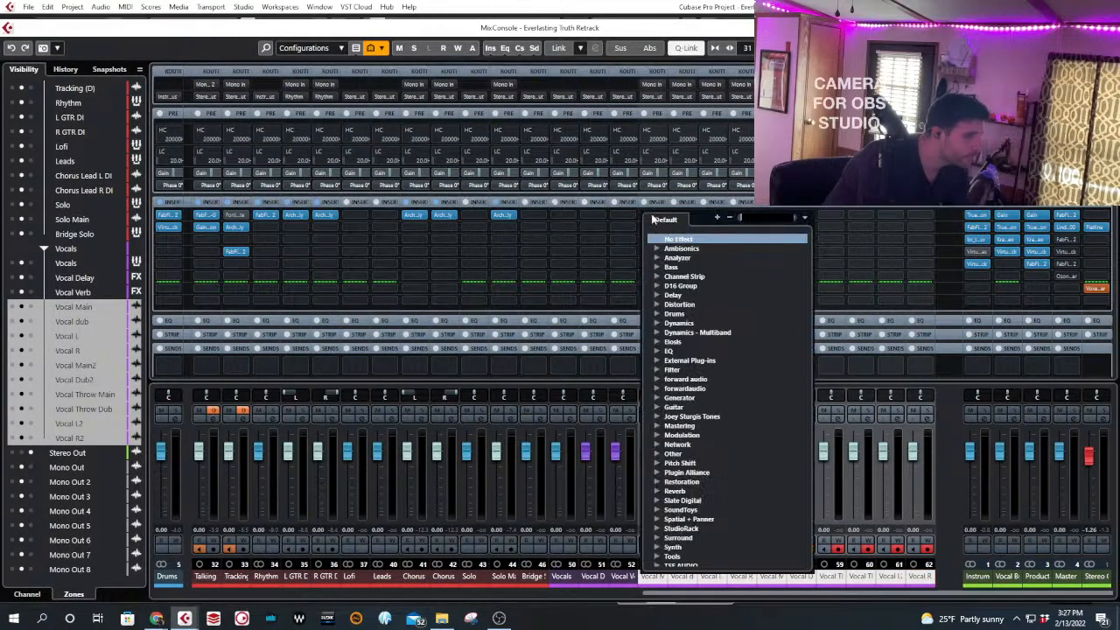
type("gain")
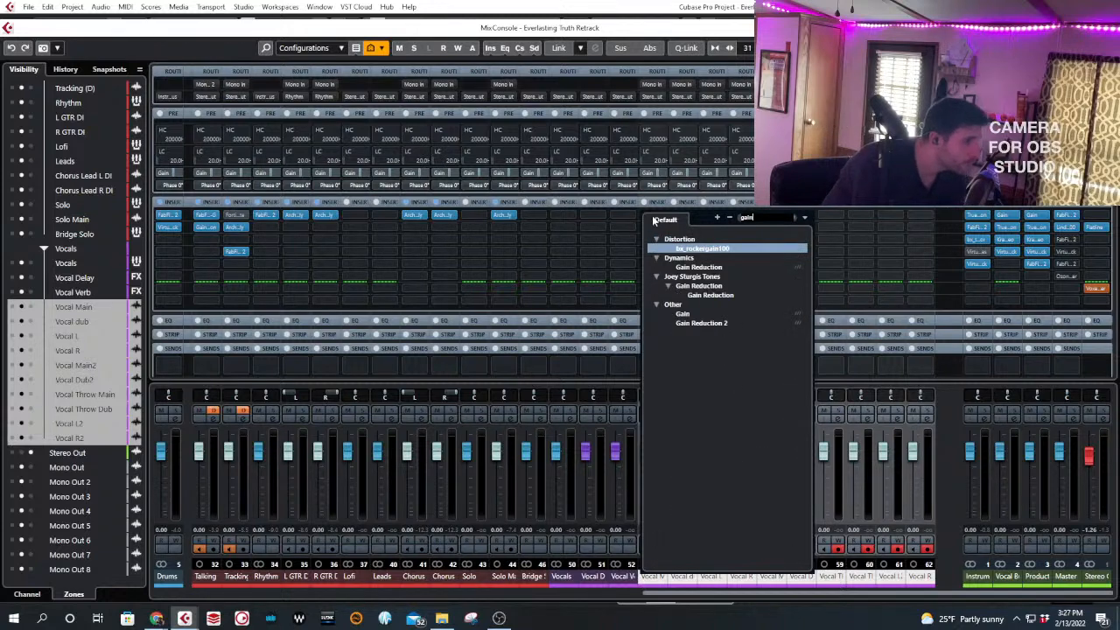
left_click(723, 270)
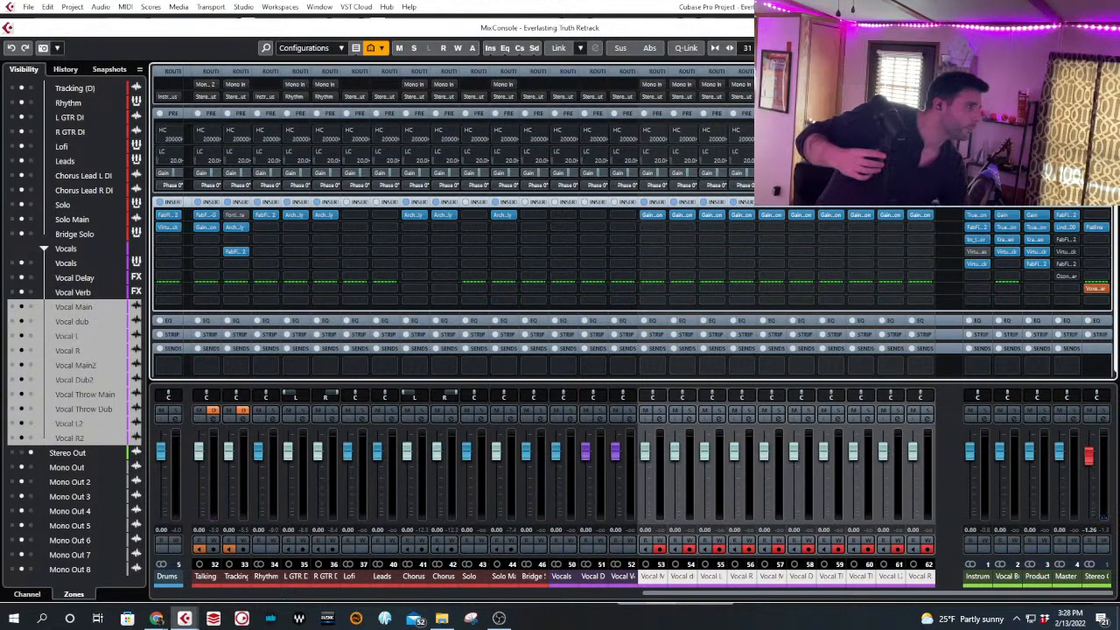
key("F3")
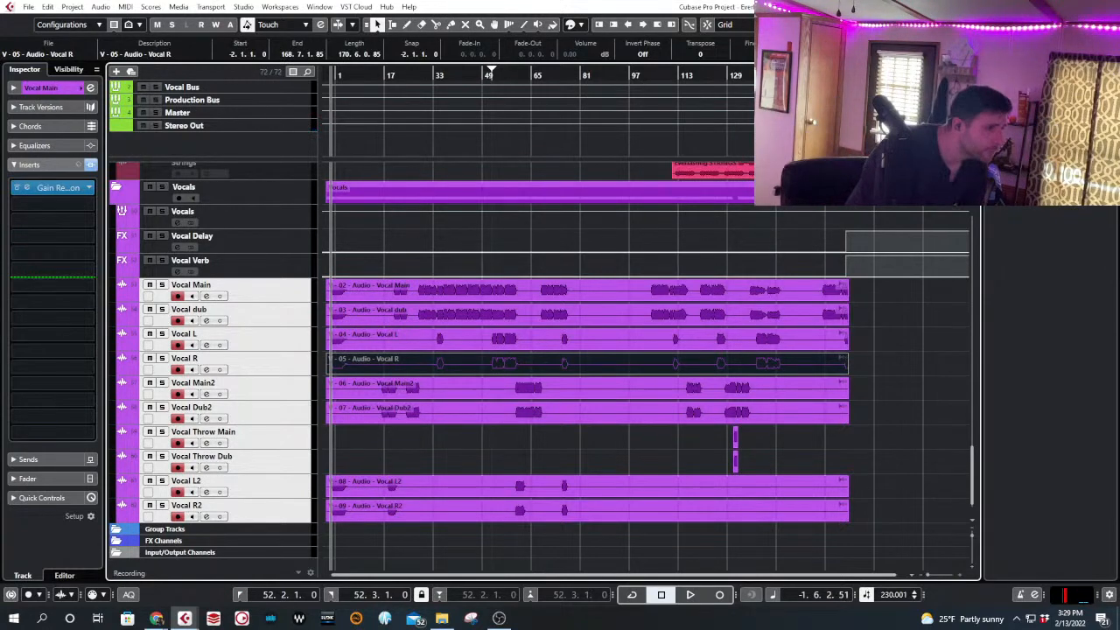
- Mute all remaining audio events on the vocal tracks from Vocal Main to Vocal R2 with the Mute tool
scroll(471, 320, "up", 4)
scroll(471, 321, "left", 5)
left_click(282, 286)
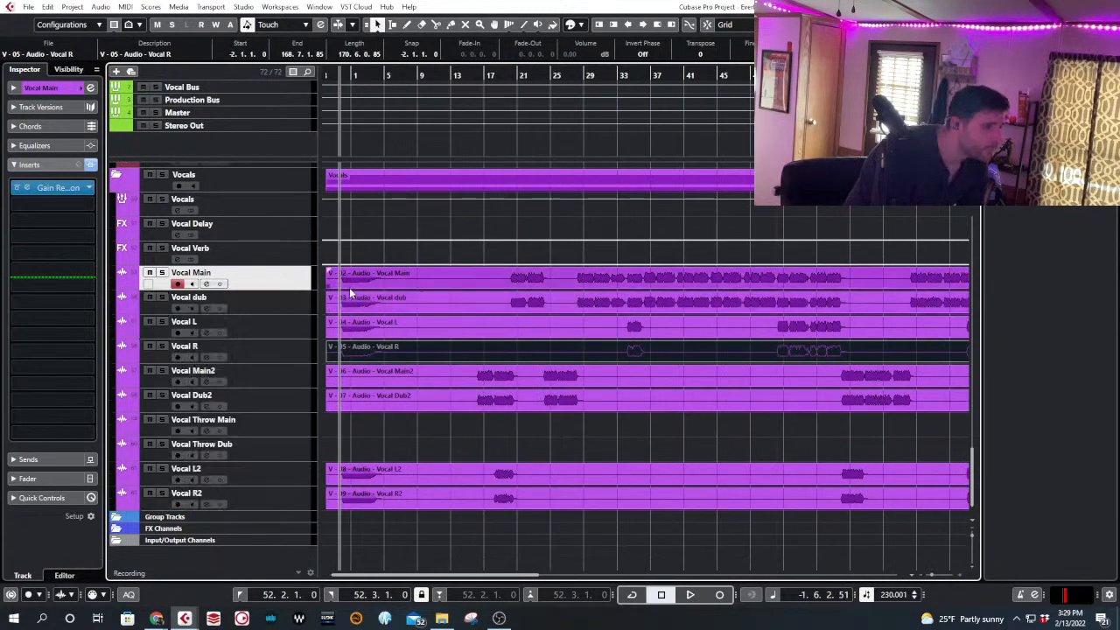
scroll(484, 277, "down", 4)
right_click(447, 400)
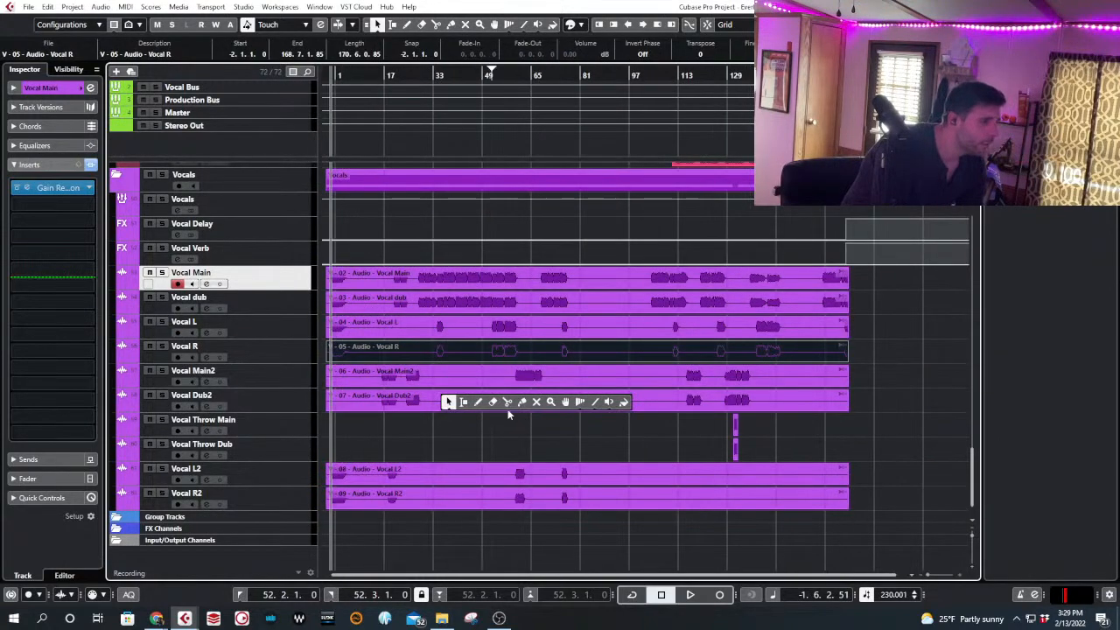
left_click(536, 402)
left_click_drag(884, 502, 412, 380)
left_click_drag(864, 336, 750, 282)
key("1")
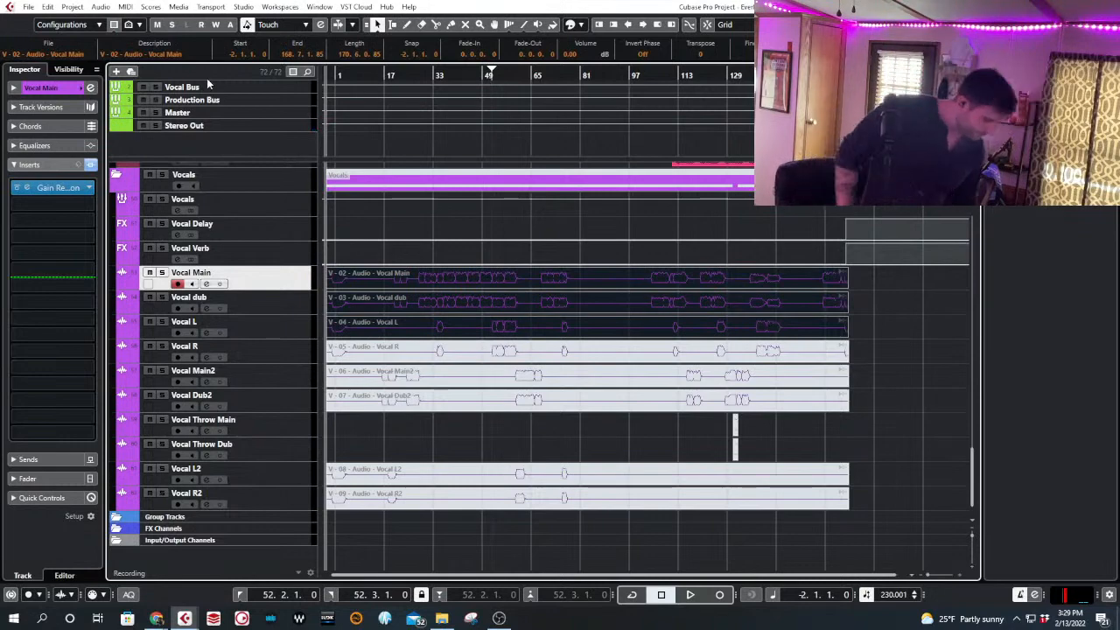
- Record a short test take on the Vocal Main track from the song's start and undo it
scroll(436, 379, "up", 4)
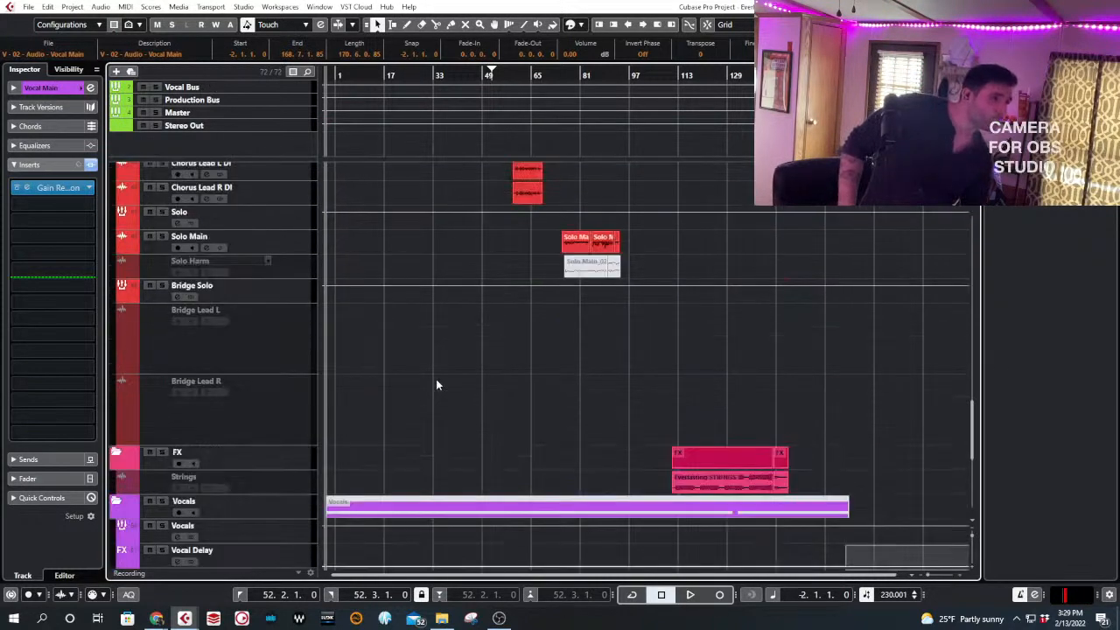
scroll(436, 379, "down", 4)
key("KP_Multiply")
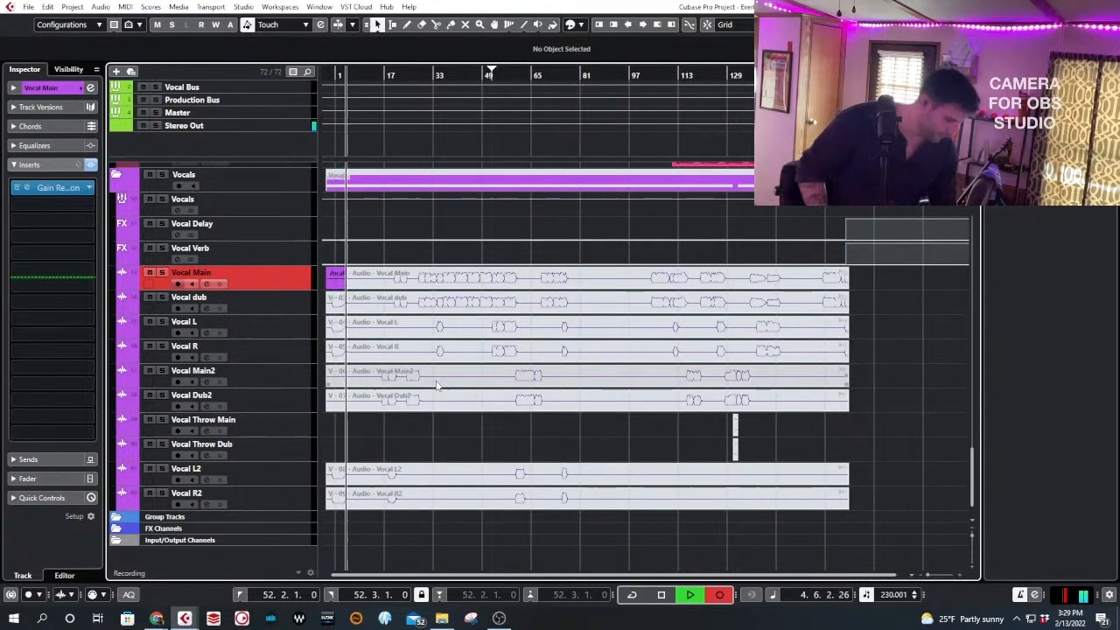
key("space")
key("ctrl+z")
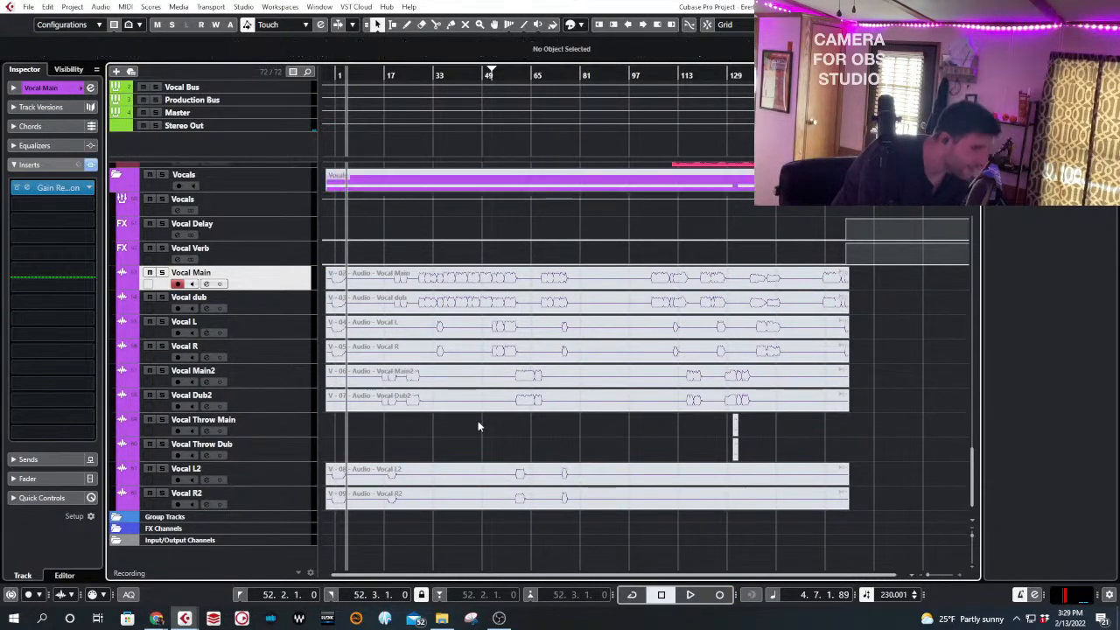
- Set the input routing of all vocal tracks to Mono In 2 and reselect only Vocal Main
left_click(268, 506, "shift")
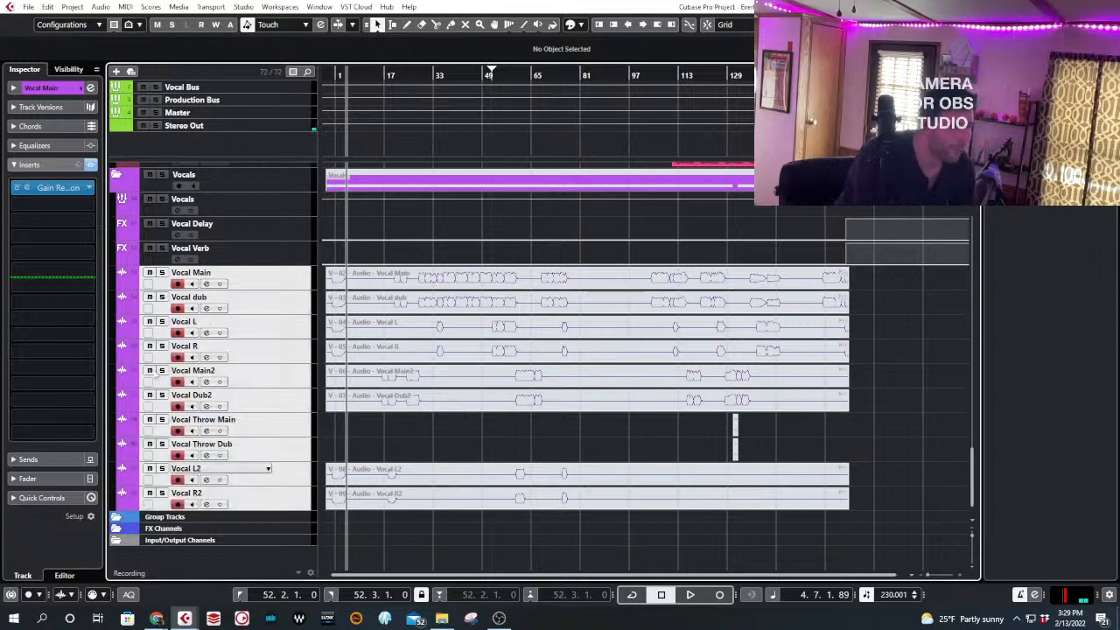
left_click(44, 88)
left_click(35, 189)
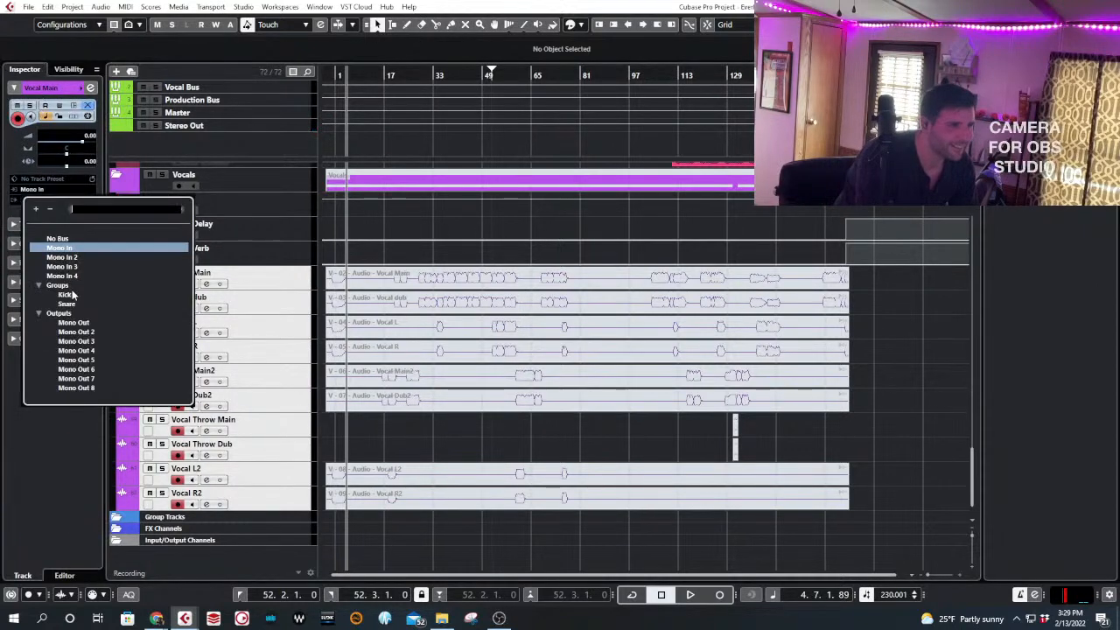
left_click(70, 254)
left_click(281, 328)
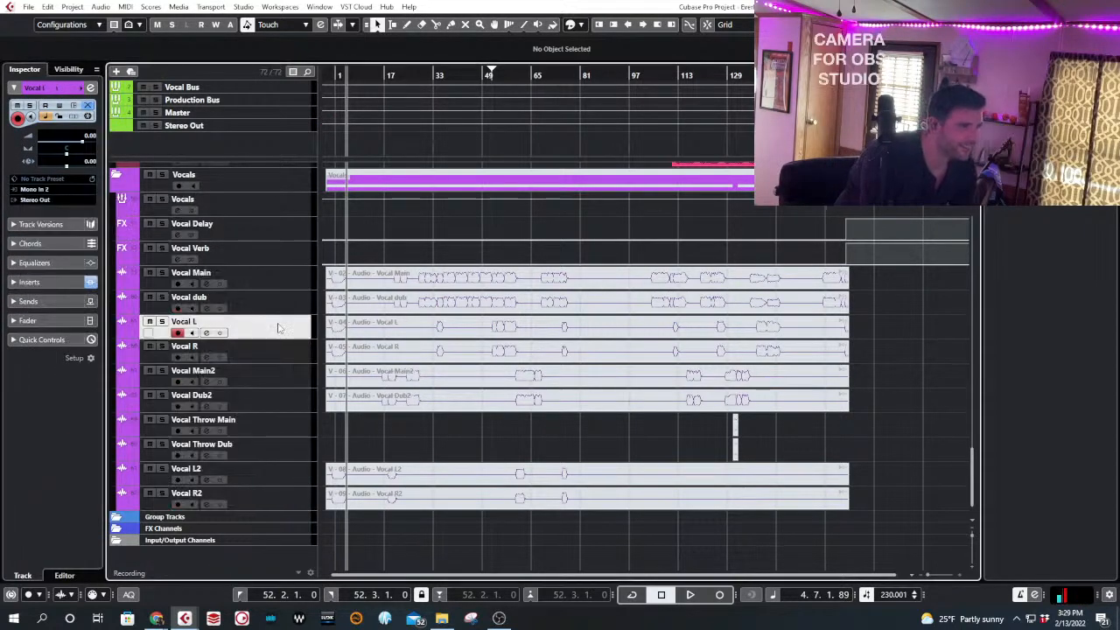
left_click(292, 280)
- Examine the Gain Reduction plug-in settings in the second insert of the Talking track
scroll(289, 293, "up", 5)
scroll(285, 297, "up", 15)
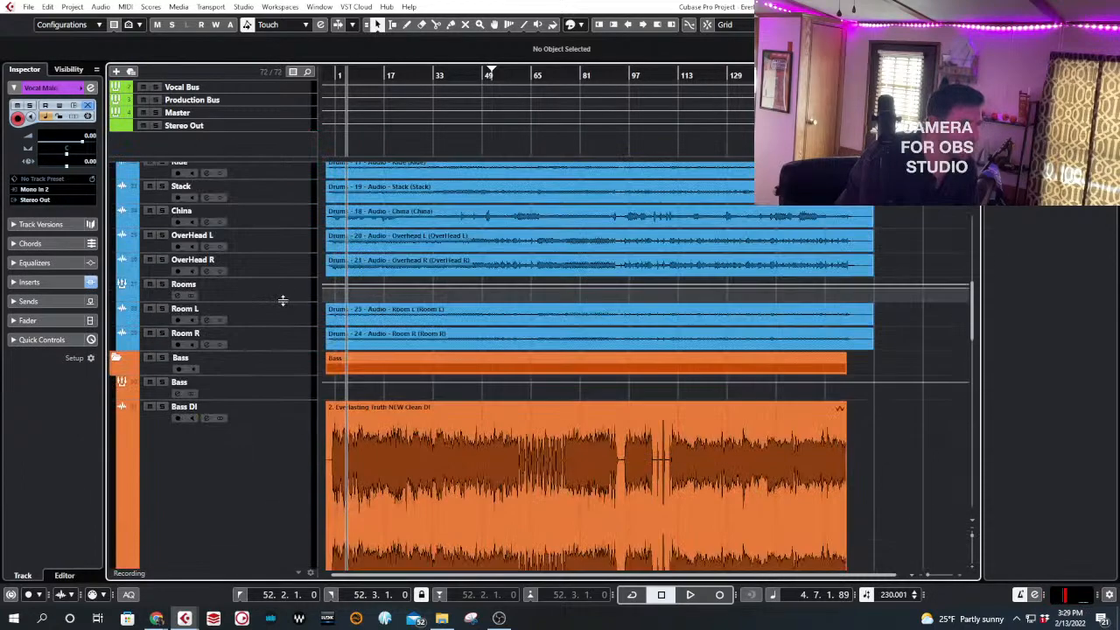
scroll(280, 346, "down", 15)
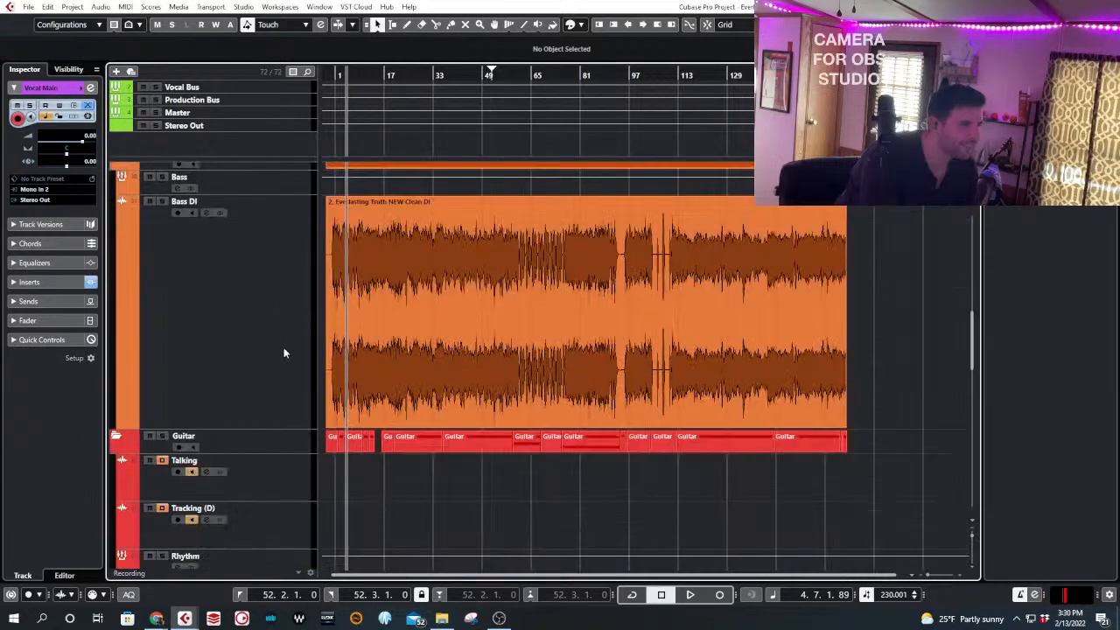
left_click(125, 335)
left_click(32, 281)
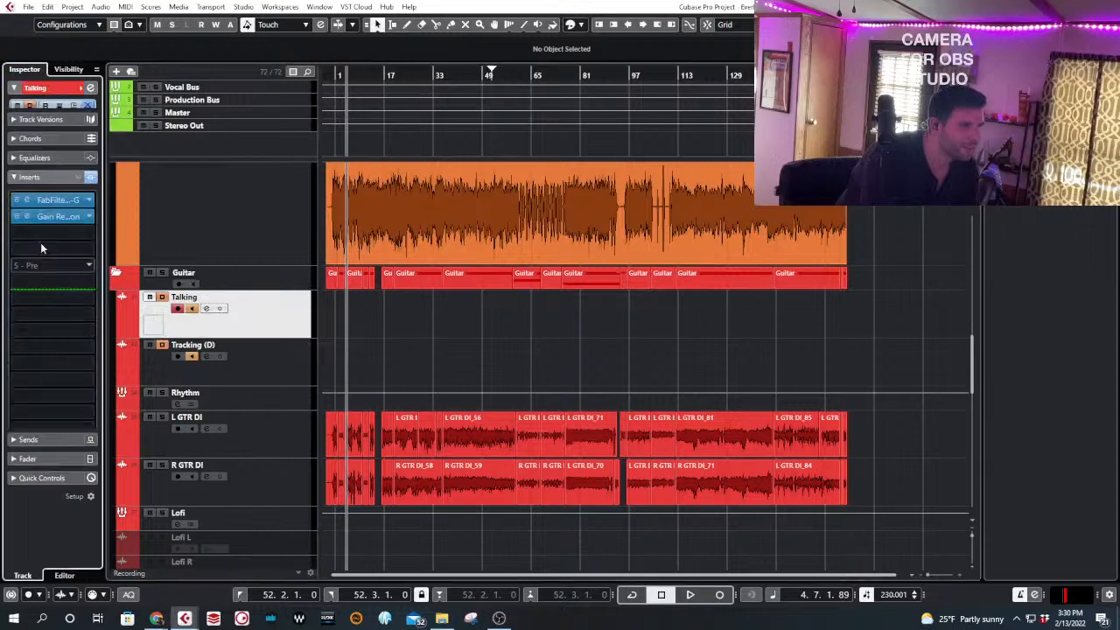
left_click(27, 206)
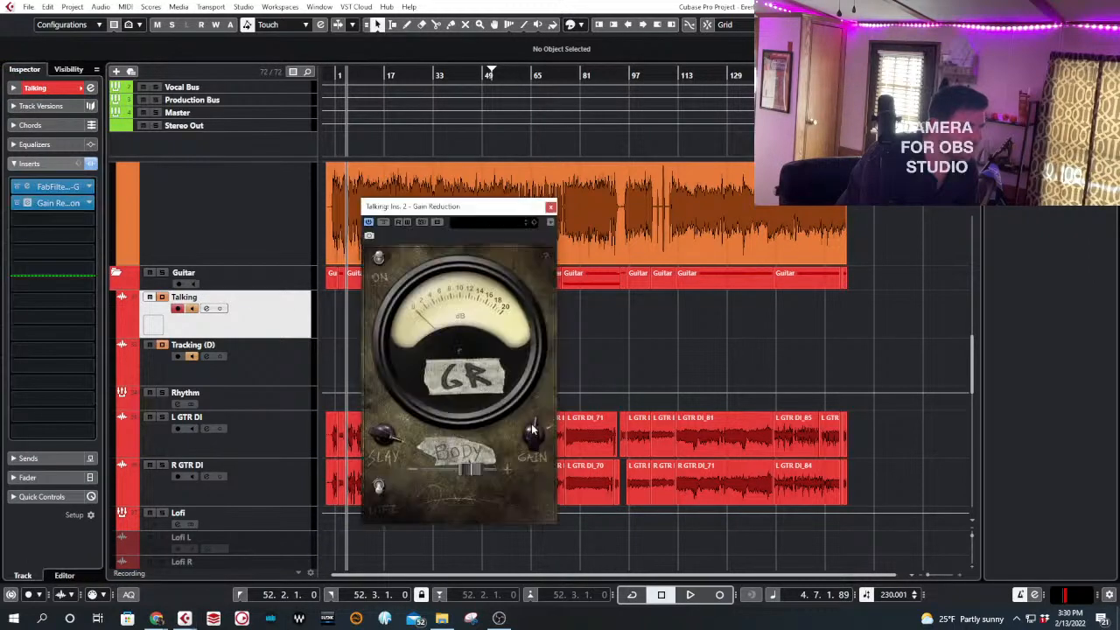
left_click(551, 206)
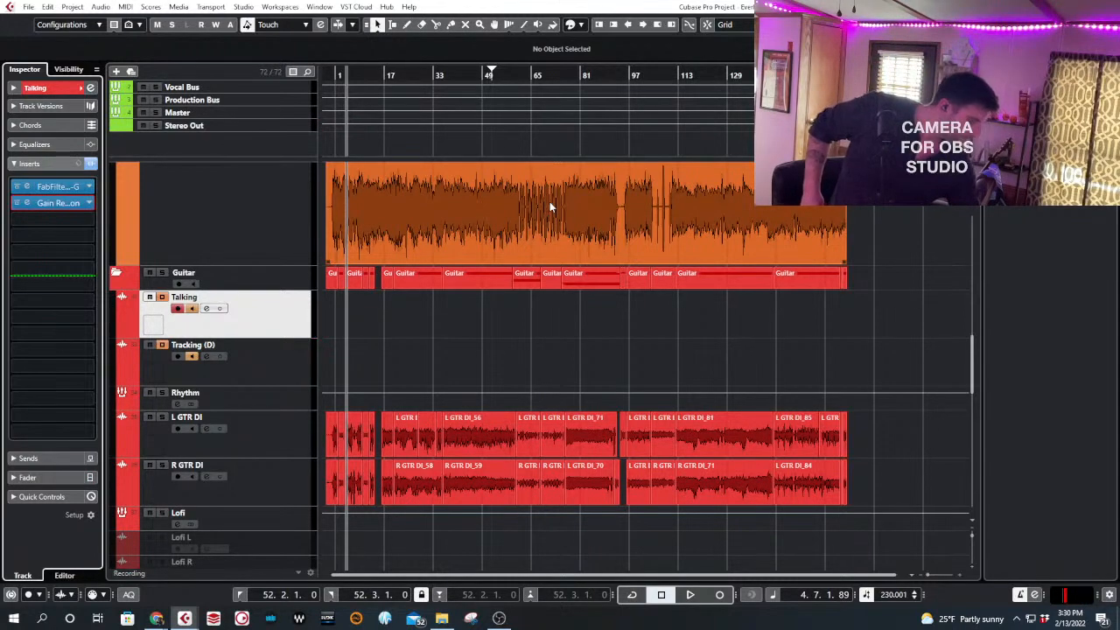
key("KP_Multiply")
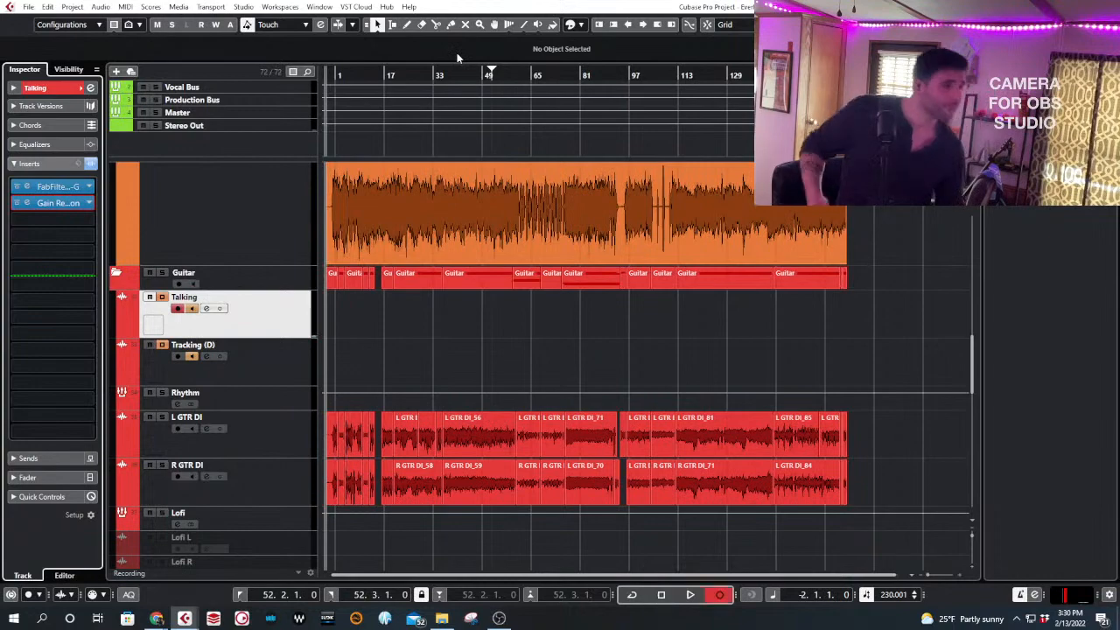
key("space")
key("space")
key("space")
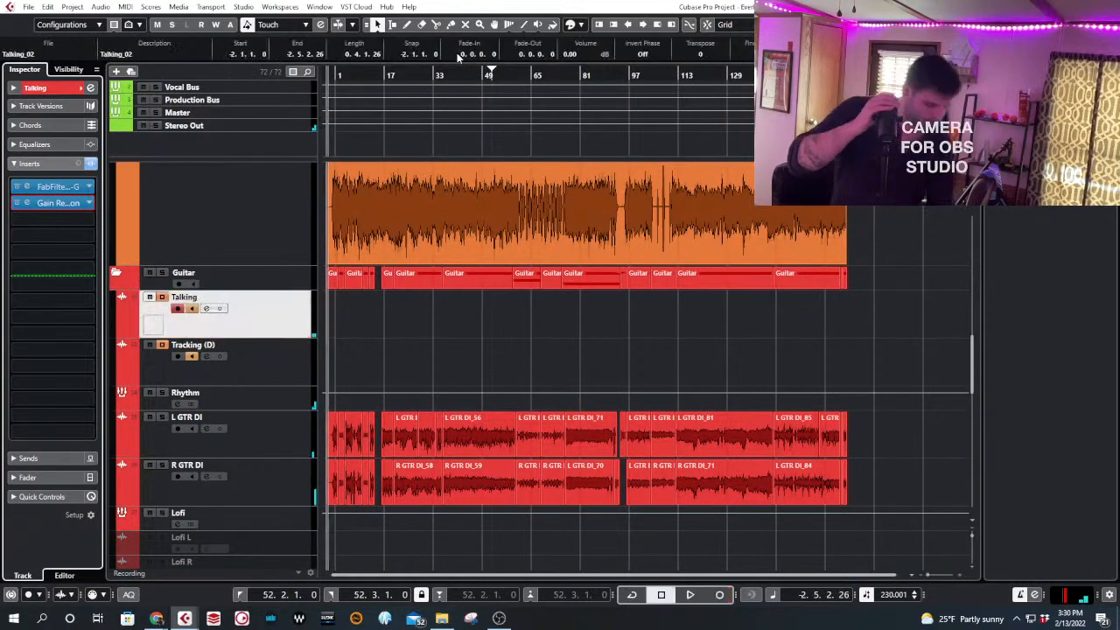
key("ctrl+z")
key("KP_Decimal")
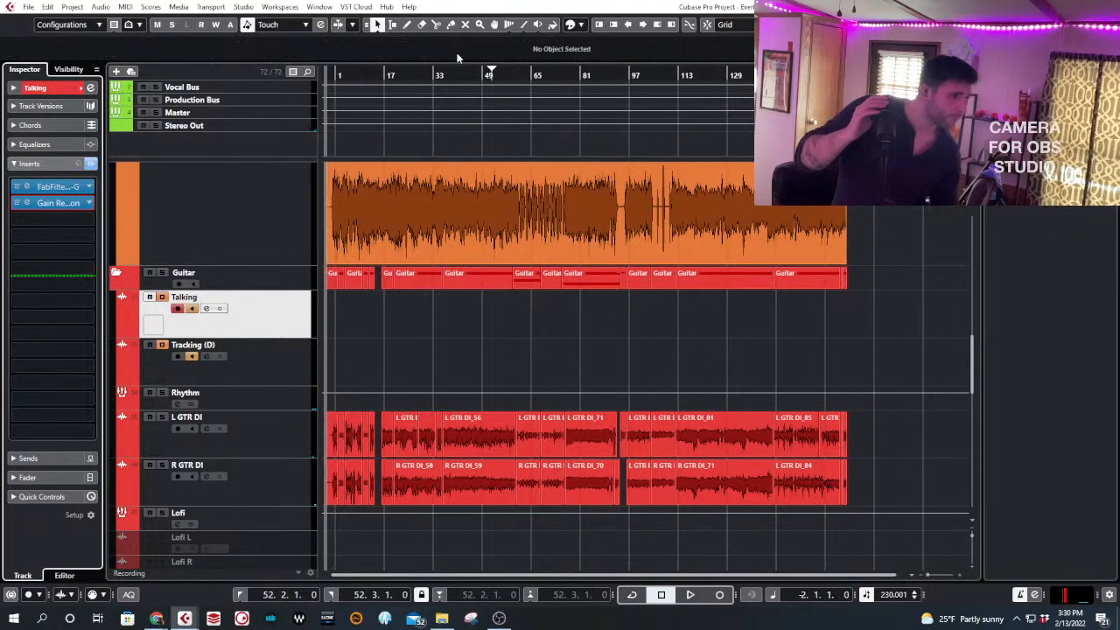
- Record a new opening vocal take on the Vocal Main track from the song's start to about bar 5
scroll(506, 420, "down", 8)
scroll(506, 420, "down", 5)
scroll(298, 438, "up", 7)
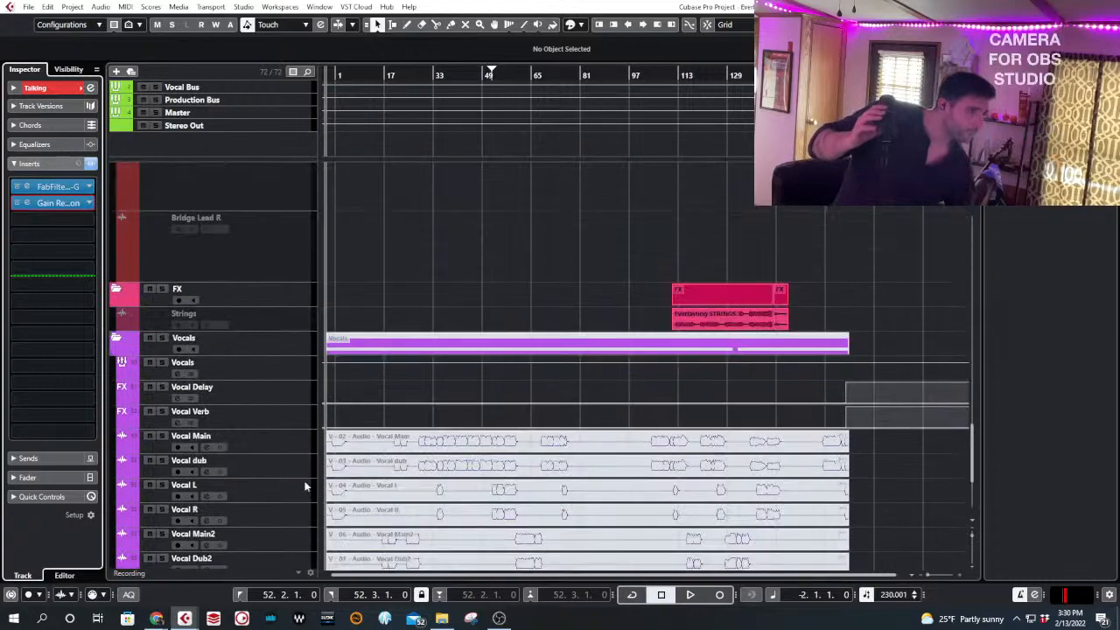
left_click(295, 446)
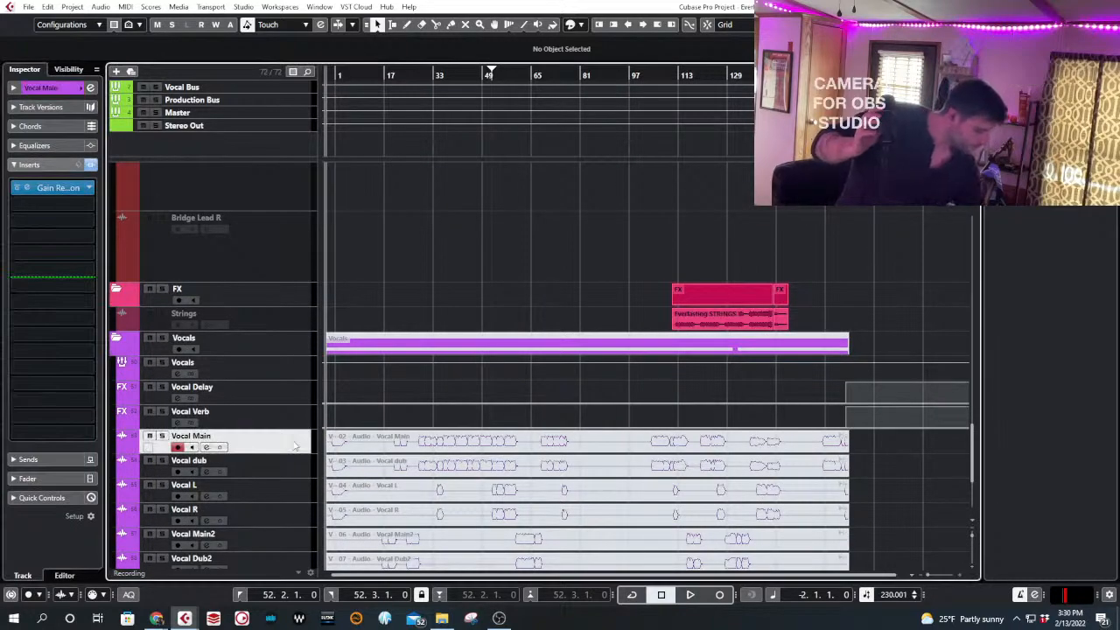
key("KP_Multiply")
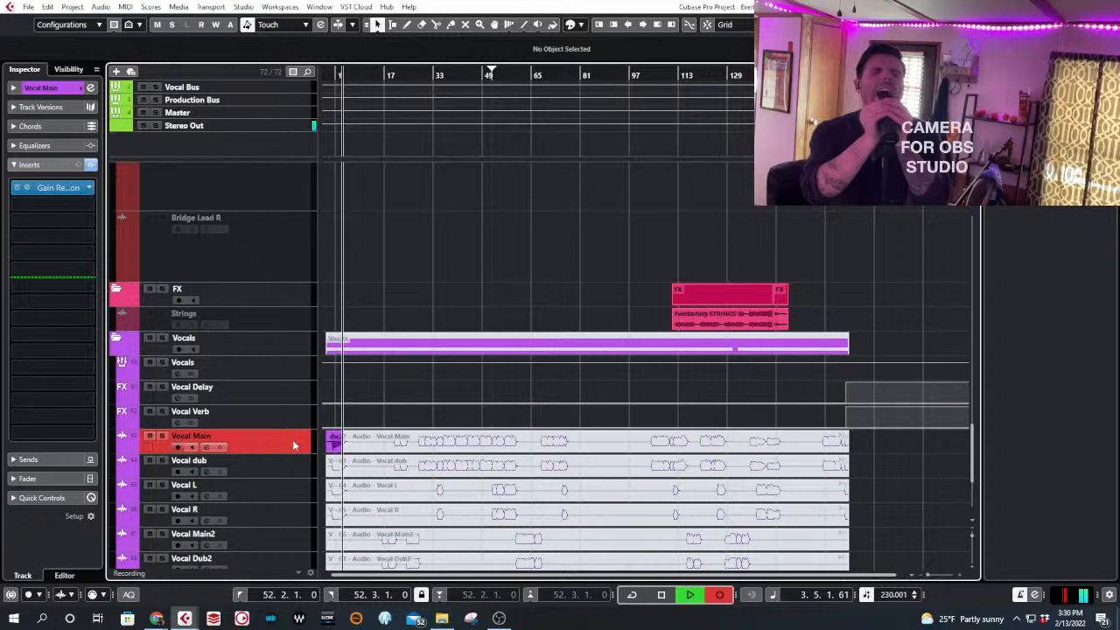
key("space")
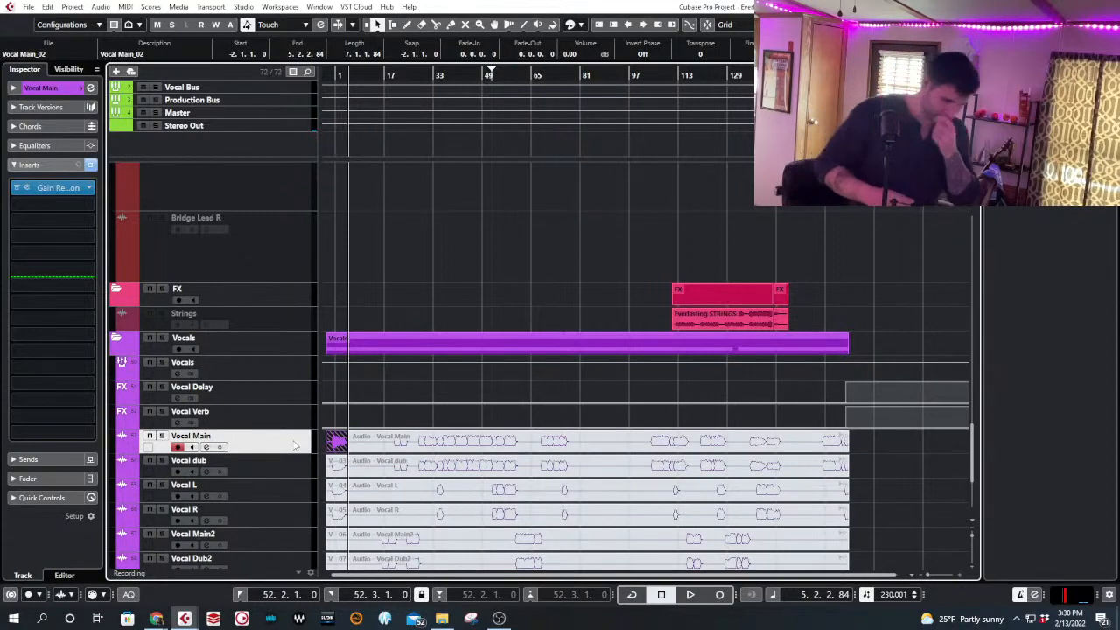
- Record the doubled opening phrase on the Vocal dub track from the song's start to about bar 5
scroll(350, 477, "up", 5)
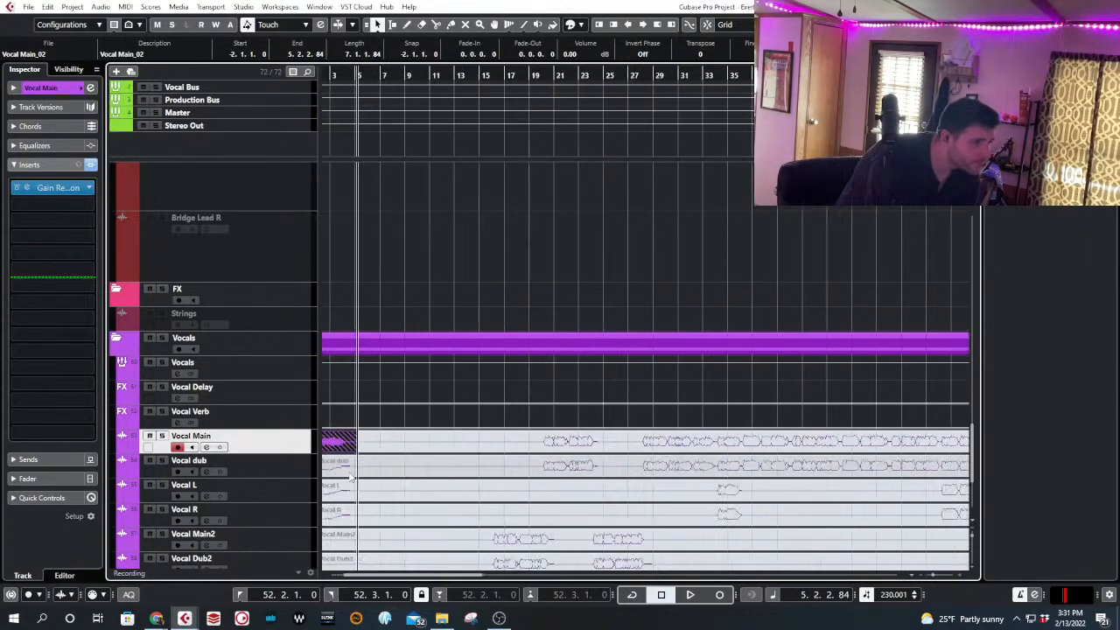
left_click(288, 468)
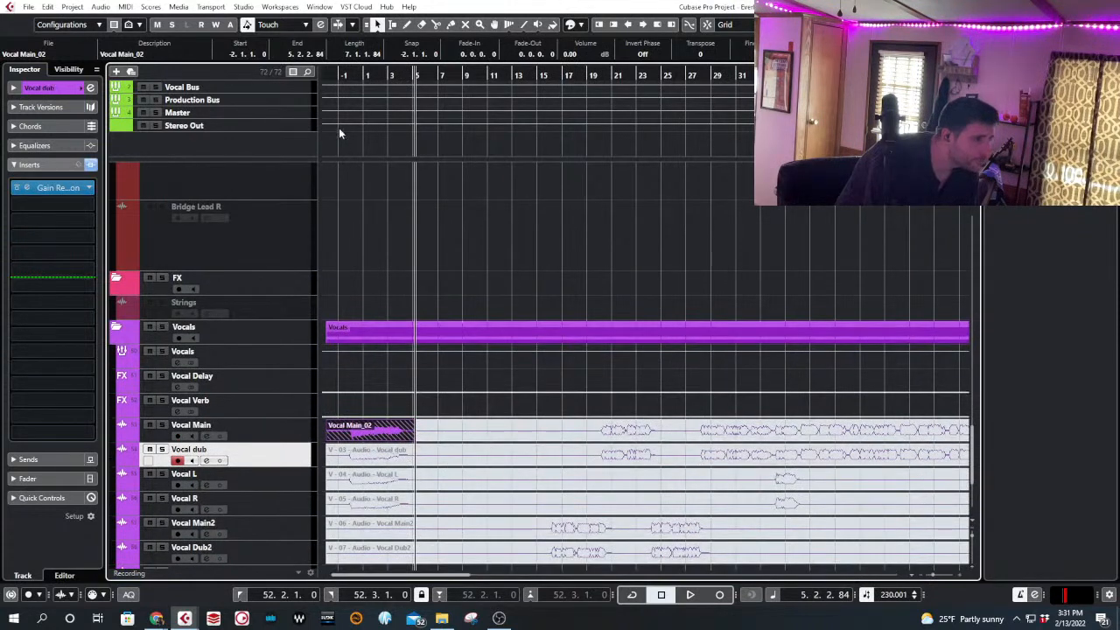
left_click(329, 75)
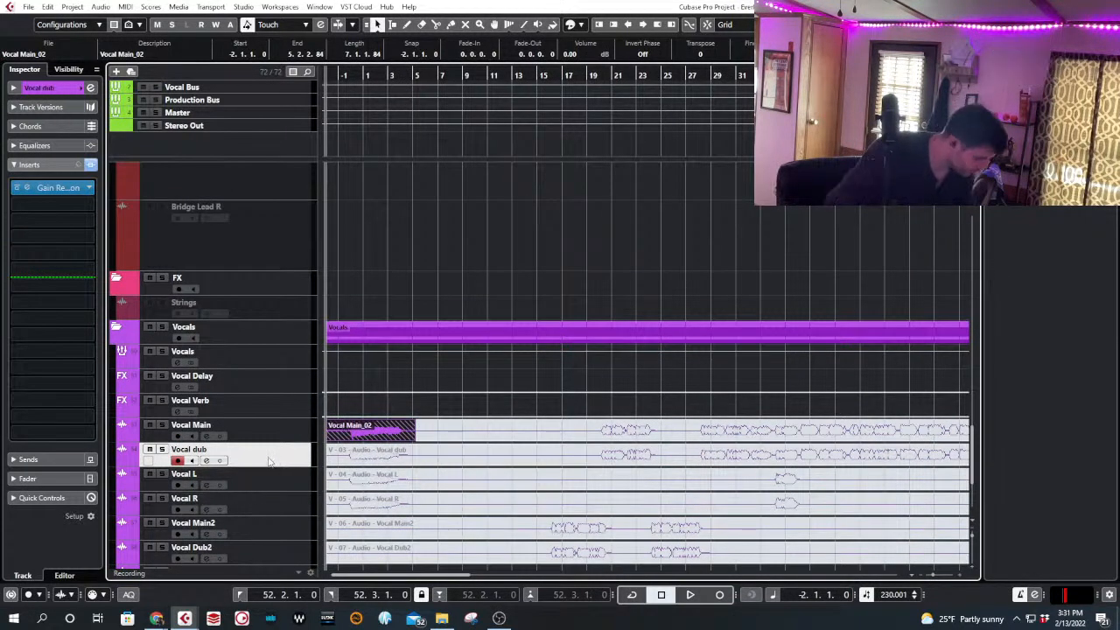
key("KP_Multiply")
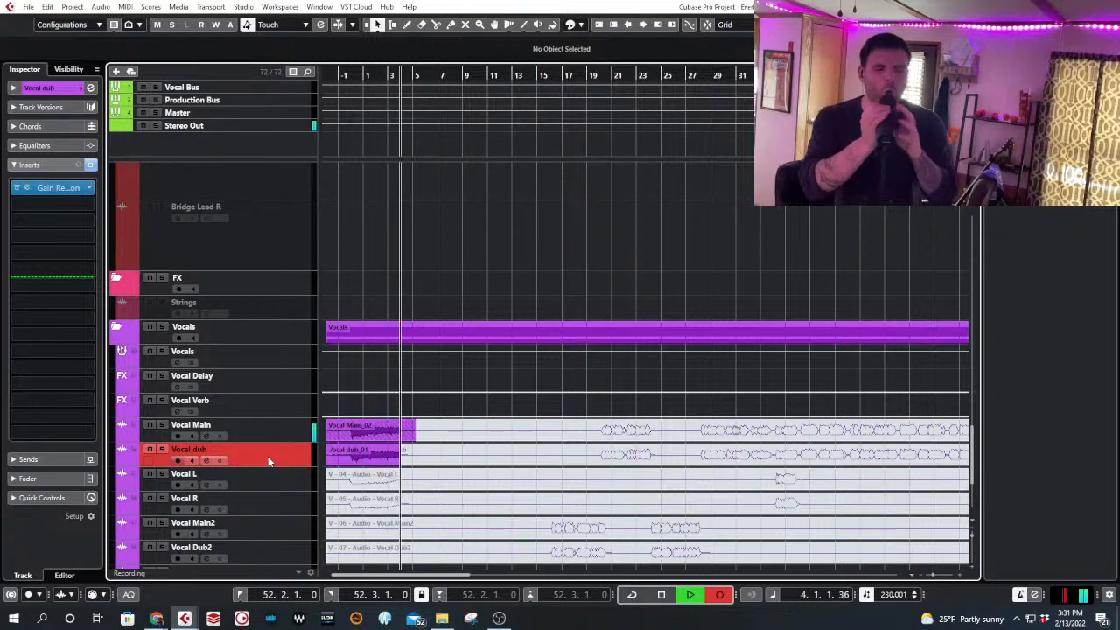
key("space")
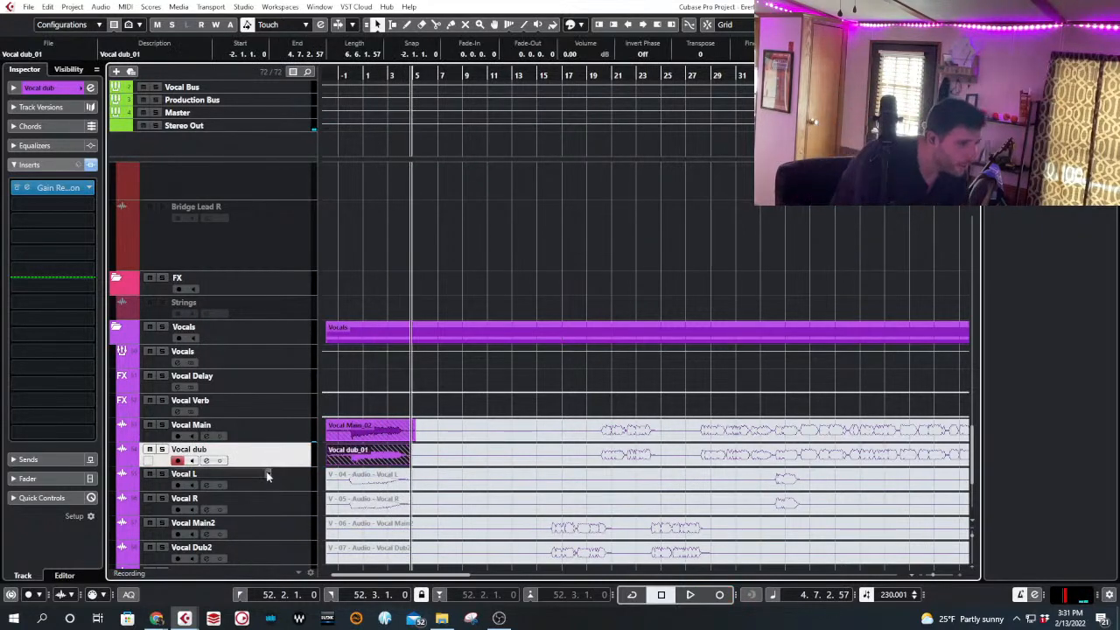
- Show the Vocal dub track's basic channel settings and set its volume to -8.00 dB
right_click(269, 475)
key("Escape")
left_click_drag(361, 74, 312, 77)
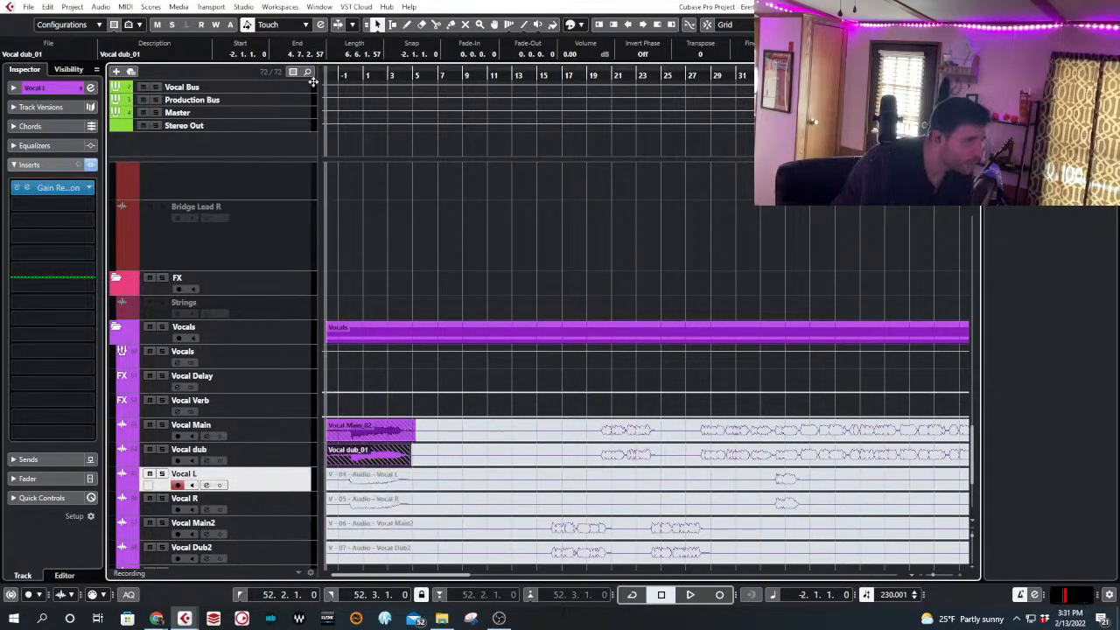
left_click(302, 459)
double_click(59, 86)
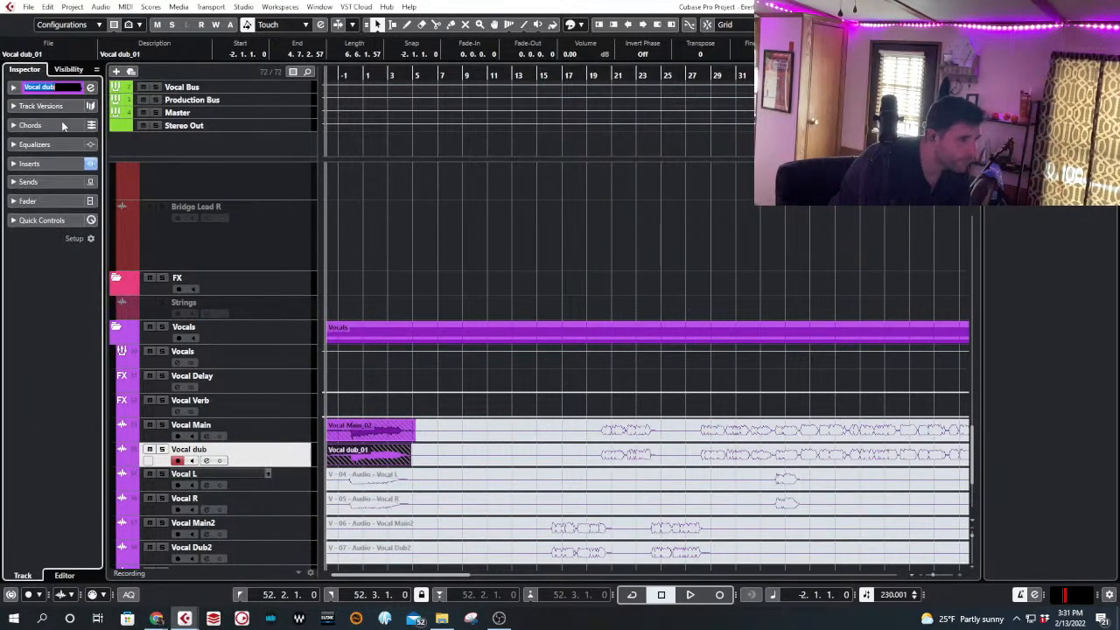
key("Return")
left_click(57, 89)
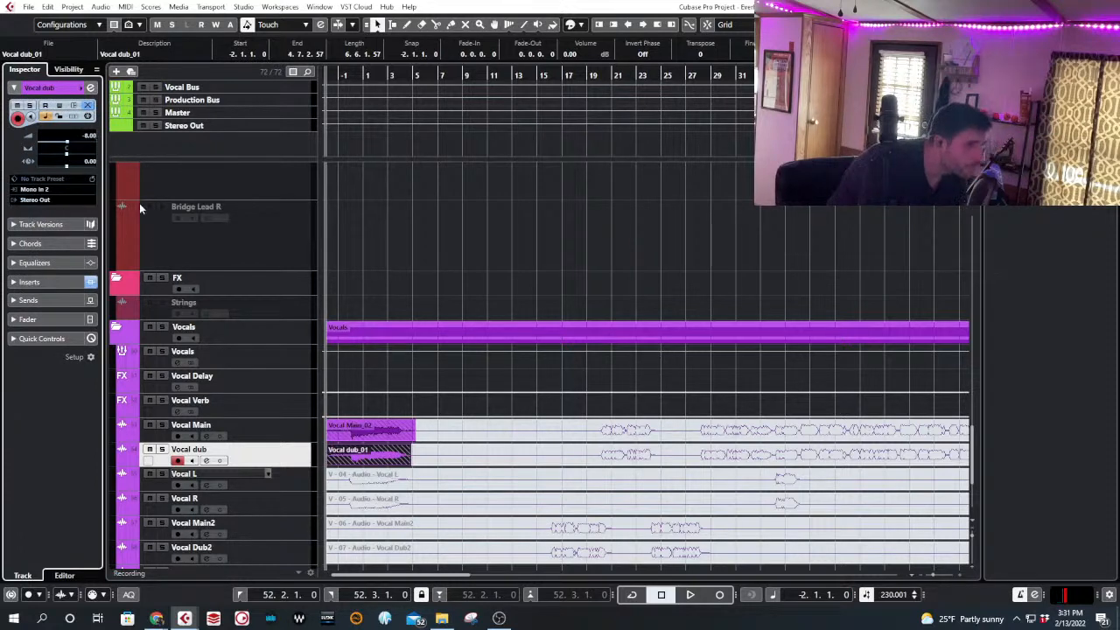
- Record the opening phrase on Vocal L and on Vocal R, each from the song's start to about bar 5
left_click(301, 480)
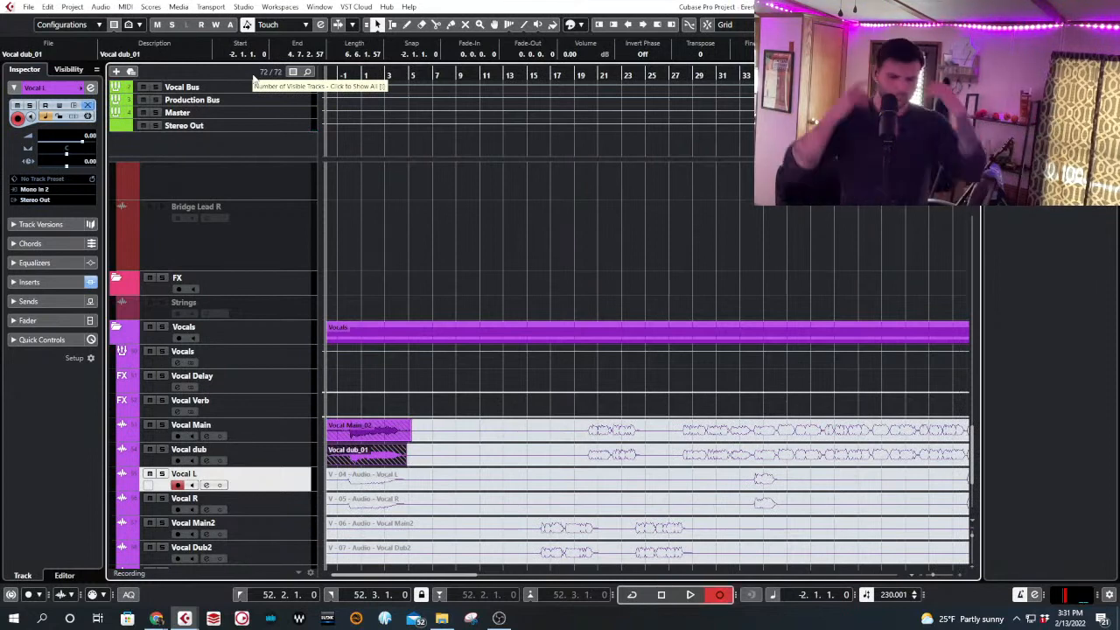
key("KP_Multiply")
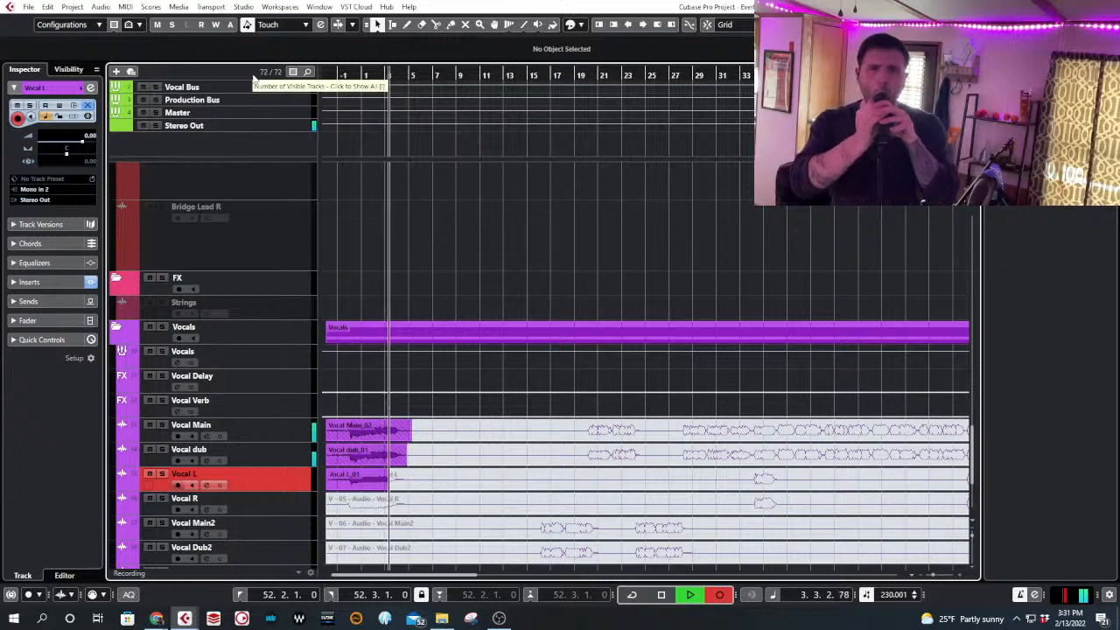
key("space")
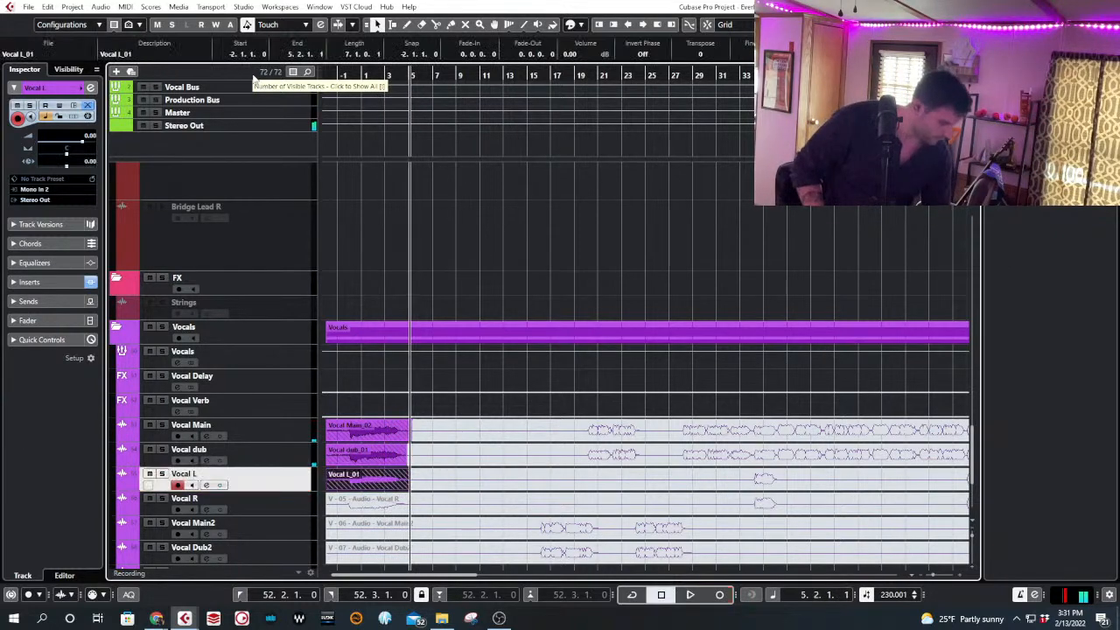
left_click(288, 506)
key("KP_Multiply")
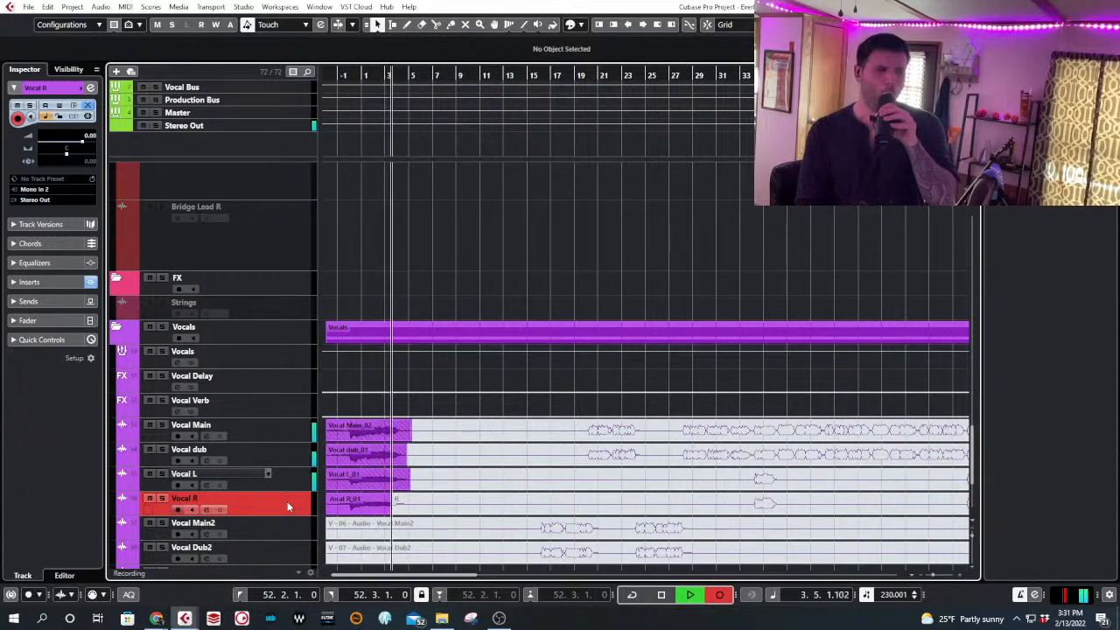
key("space")
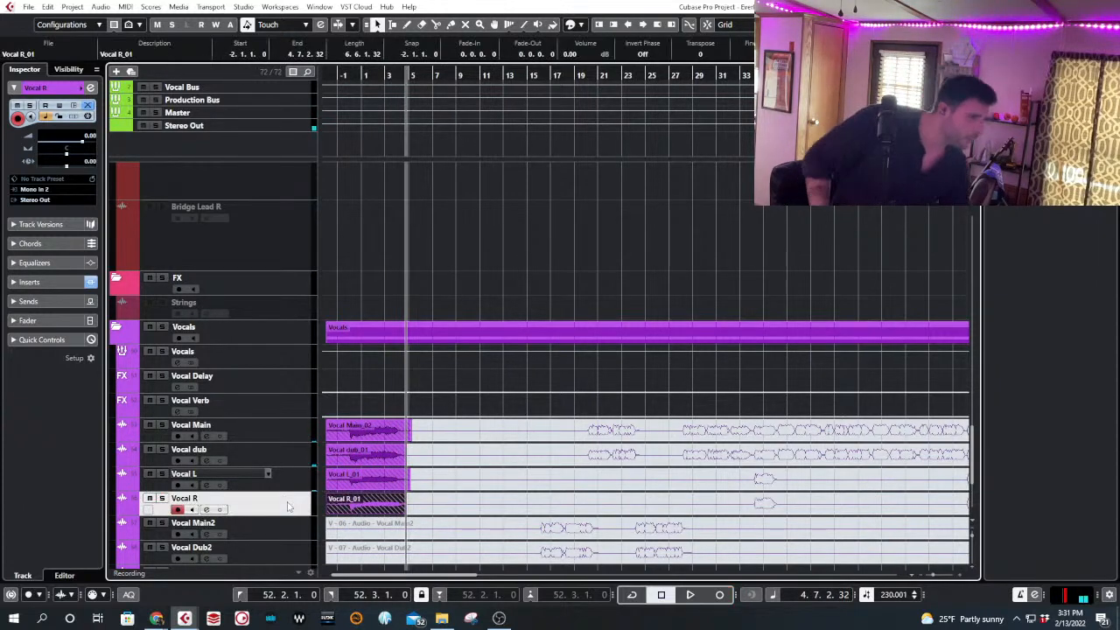
- Set the volume of Vocal L and Vocal R to -11.8 dB and pan them left and right respectively
scroll(288, 506, "down", 5)
left_click(302, 484)
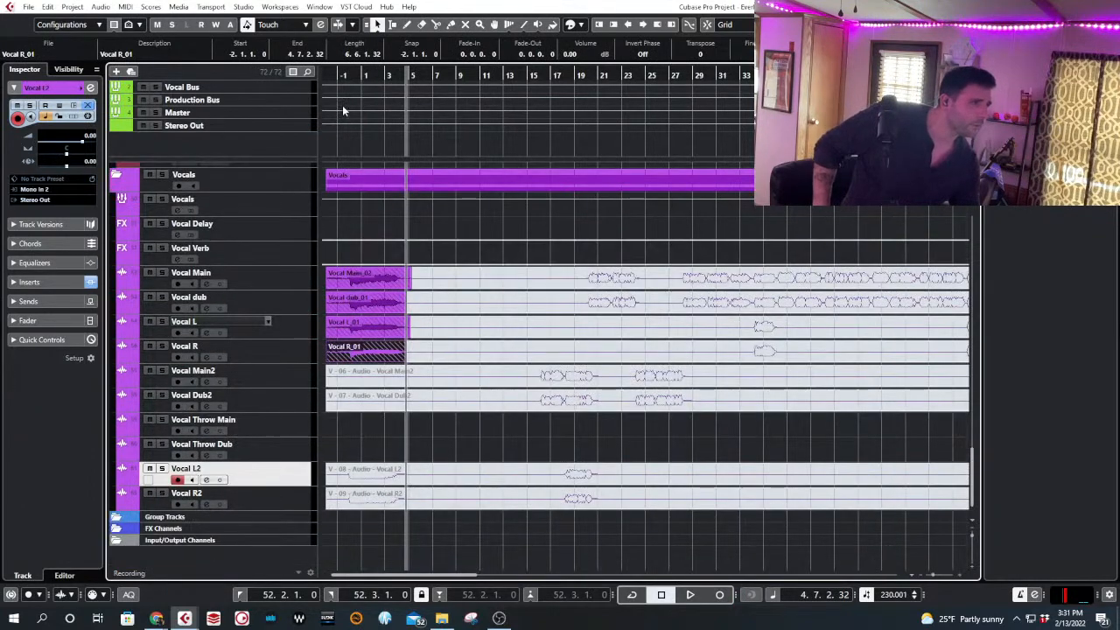
key("Home")
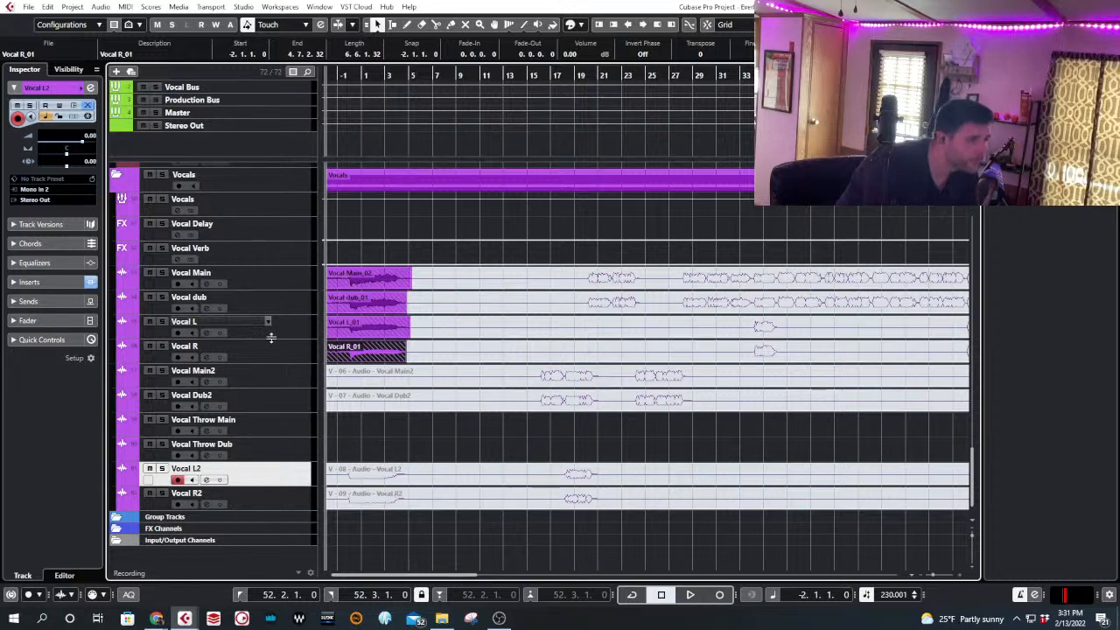
left_click(300, 340)
left_click(291, 349, "shift")
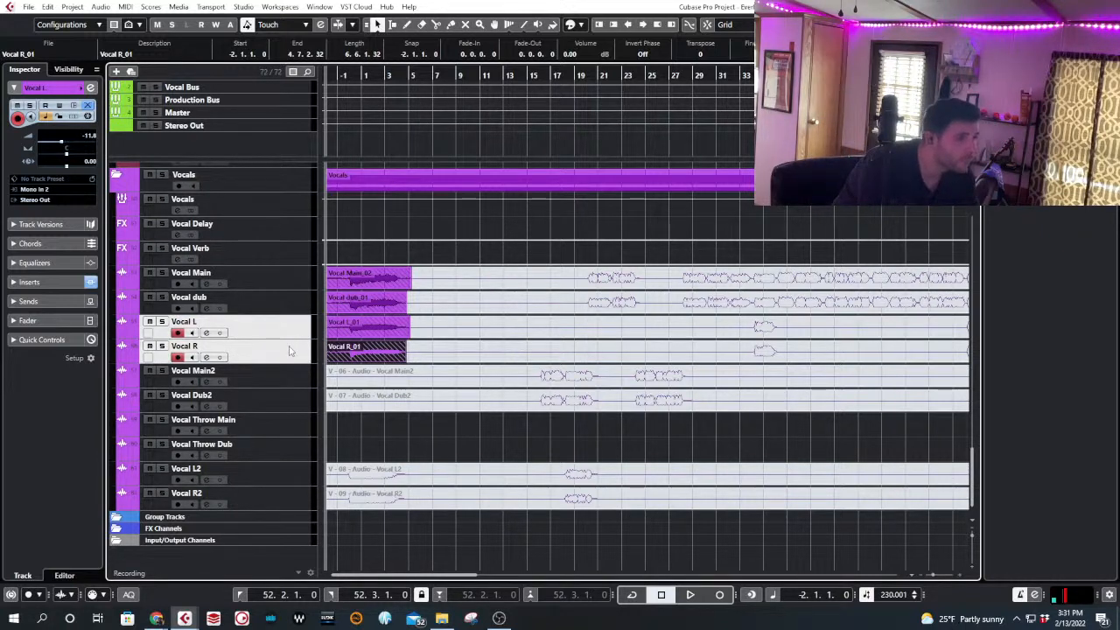
left_click(288, 331)
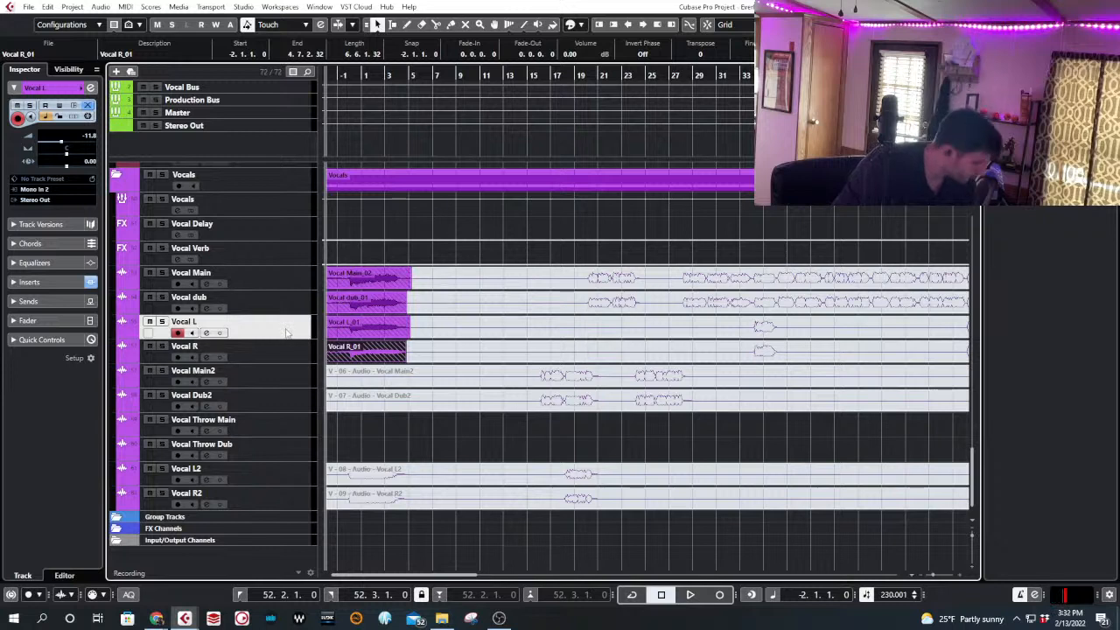
left_click(274, 356)
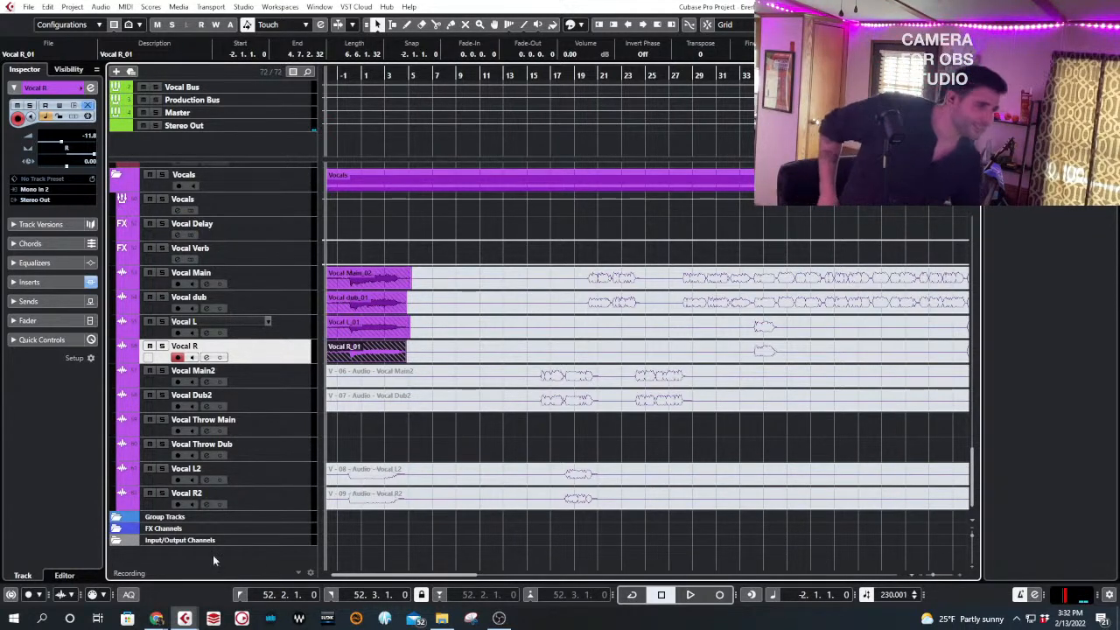
- Record the opening phrase on Vocal L2 and on Vocal R2, each from the song's start to about bar 5
left_click(295, 483)
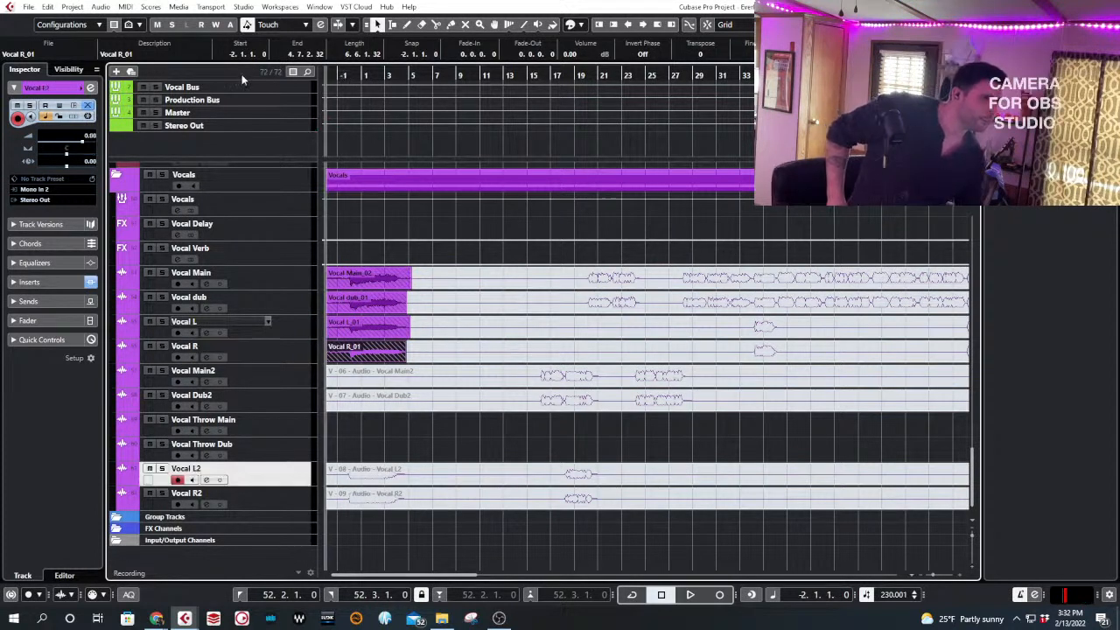
key("KP_Multiply")
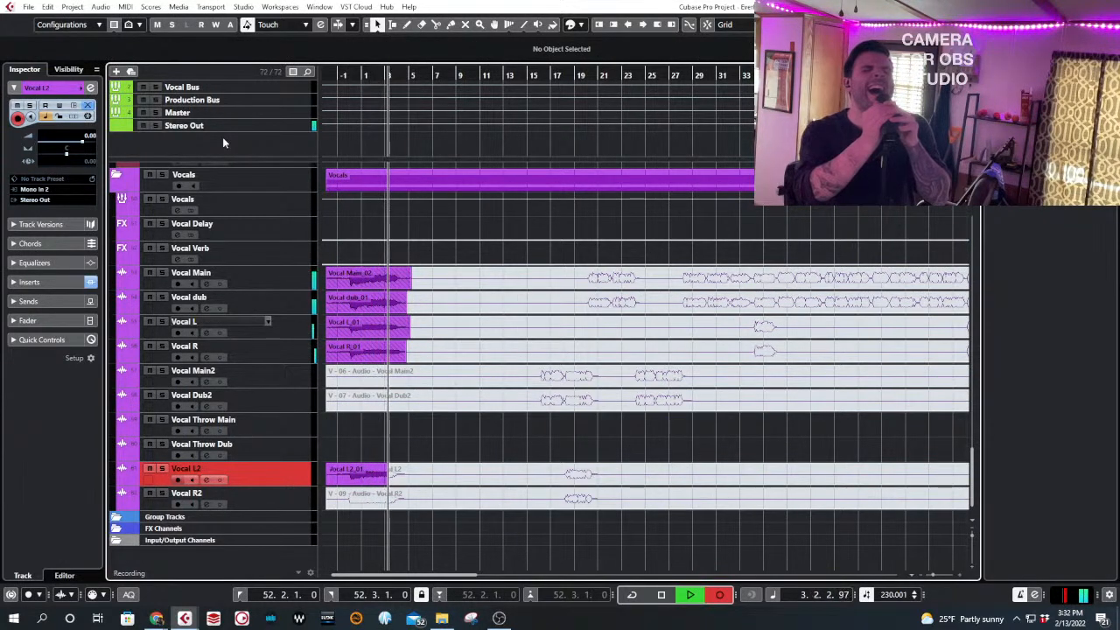
key("space")
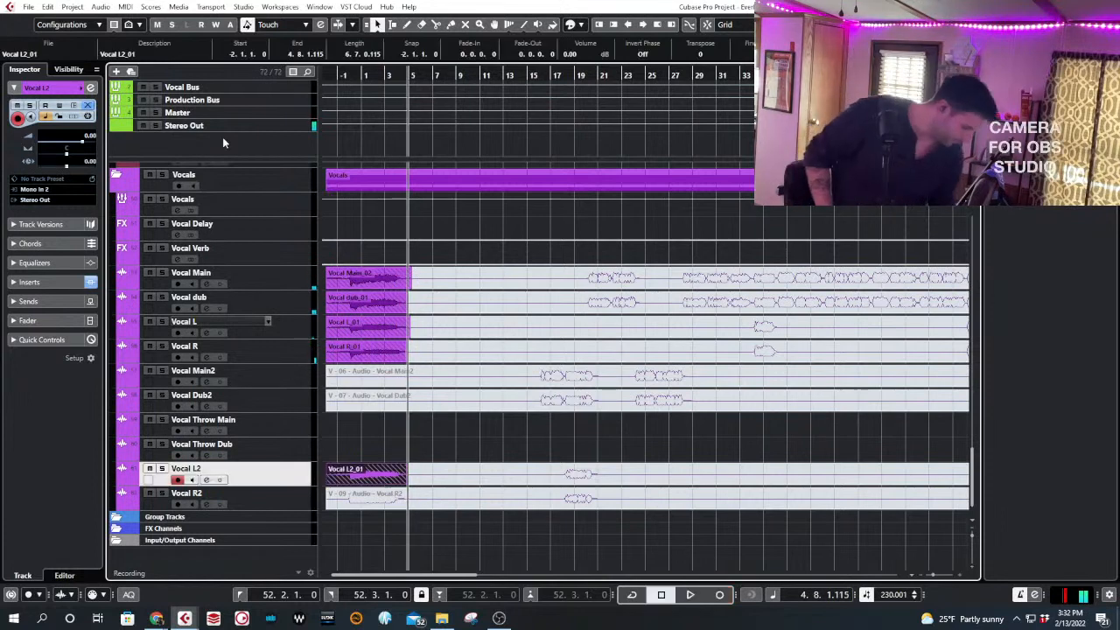
left_click(280, 502)
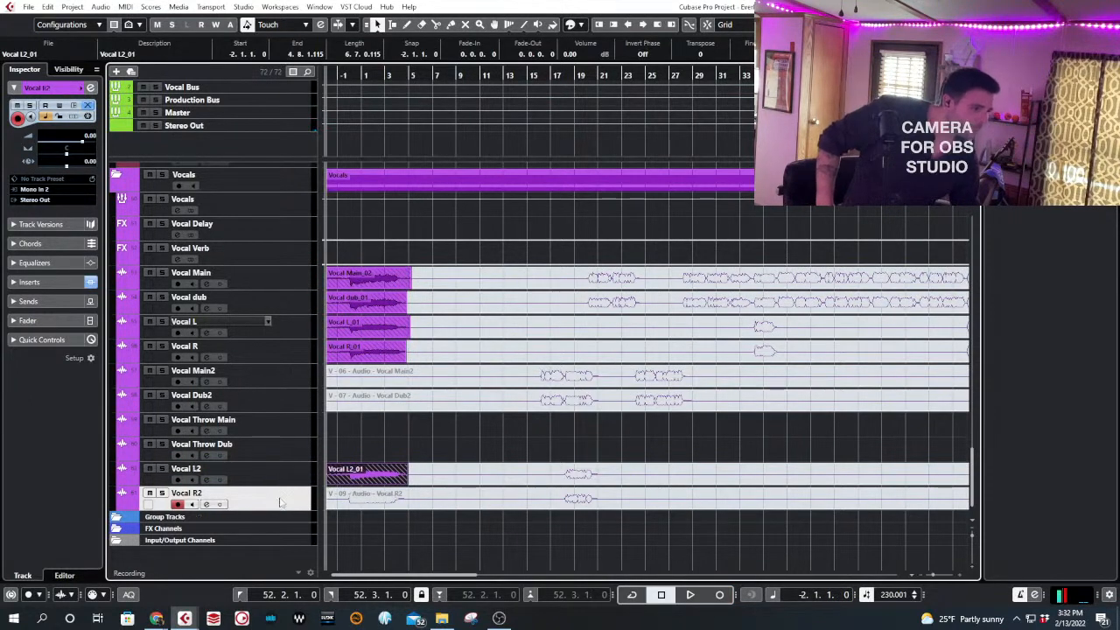
key("KP_Multiply")
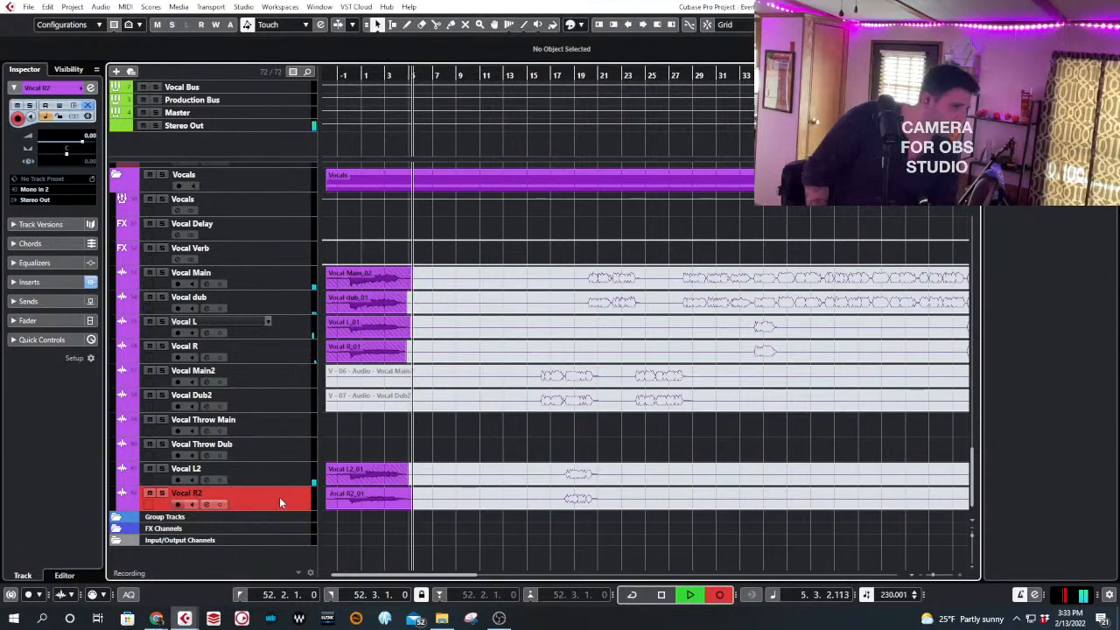
key("space")
- Record a short take on the Vocal Main2 track from bar 15 and delete it
left_click(529, 75)
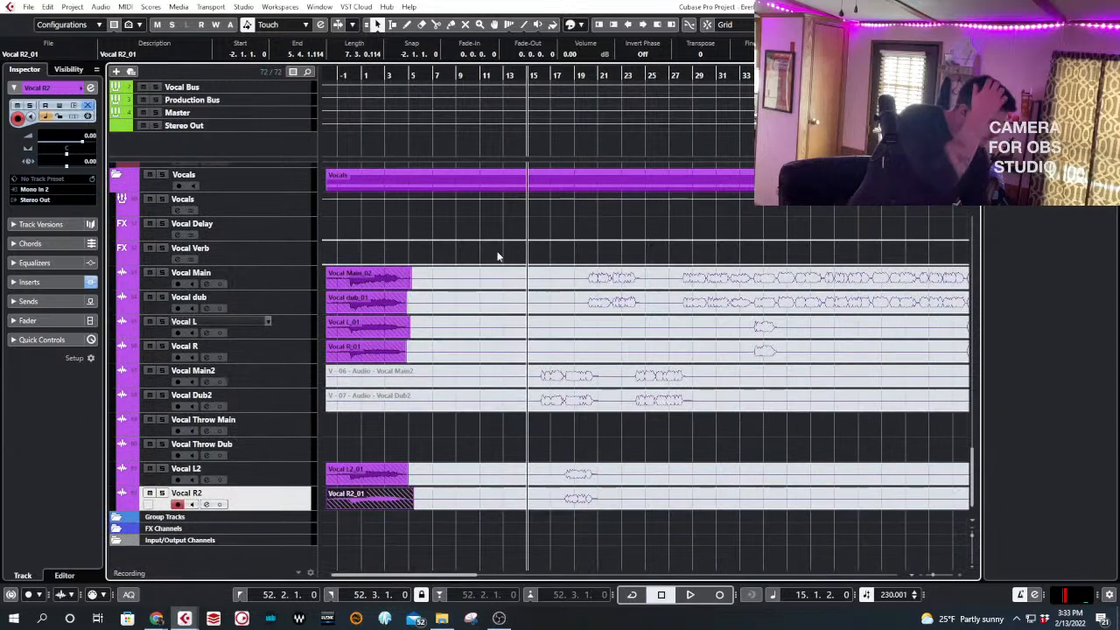
left_click(298, 385)
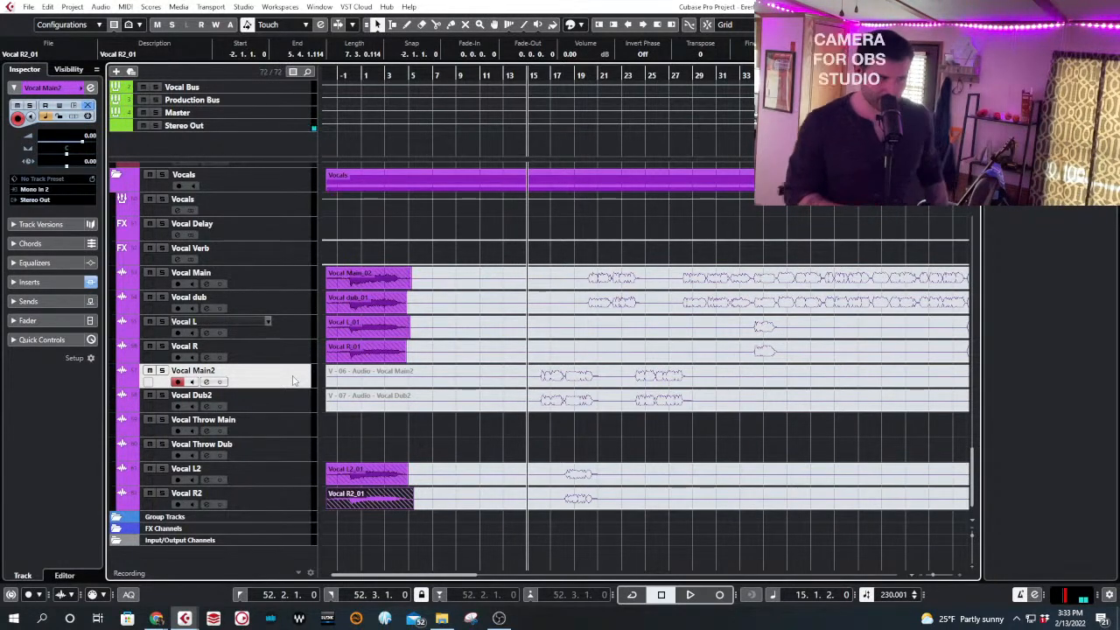
key("KP_Multiply")
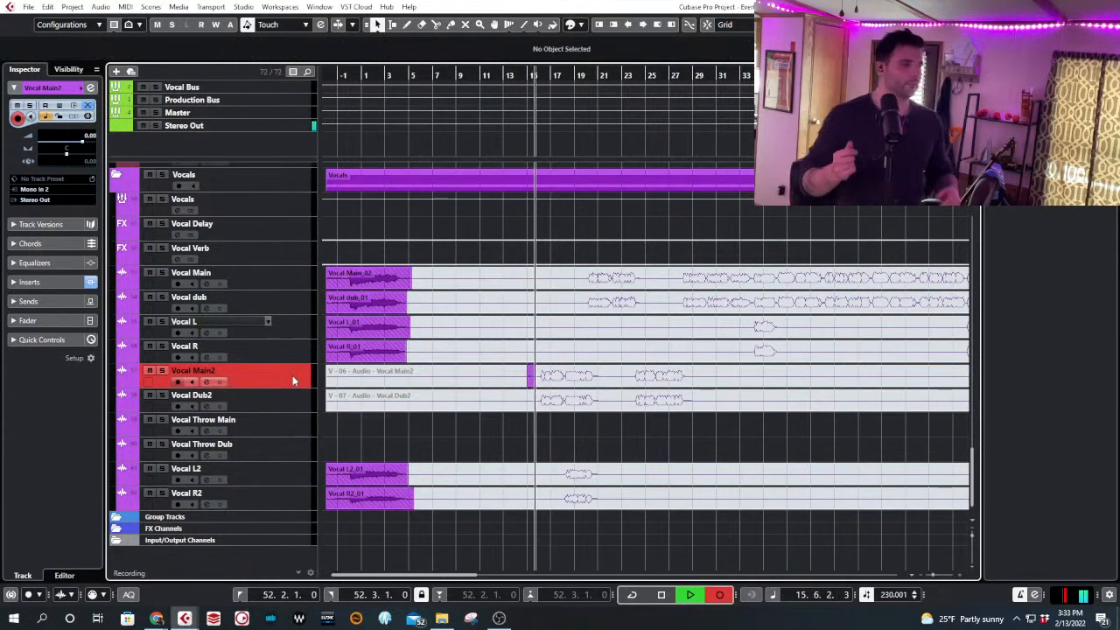
key("space")
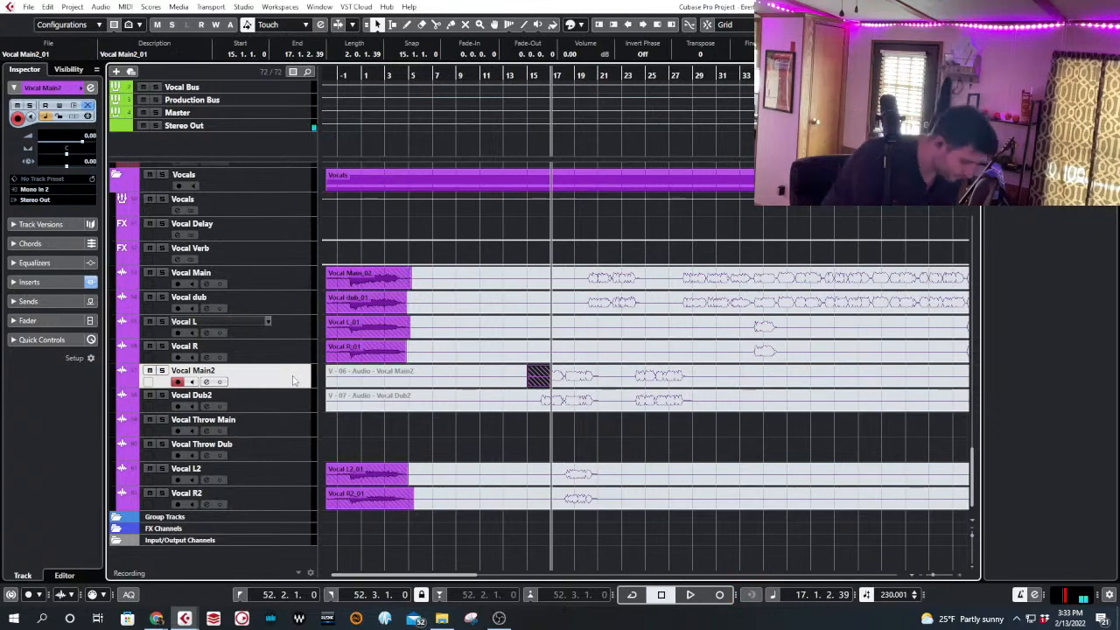
key("Delete")
scroll(522, 398, "up", 6)
scroll(534, 420, "down", 4)
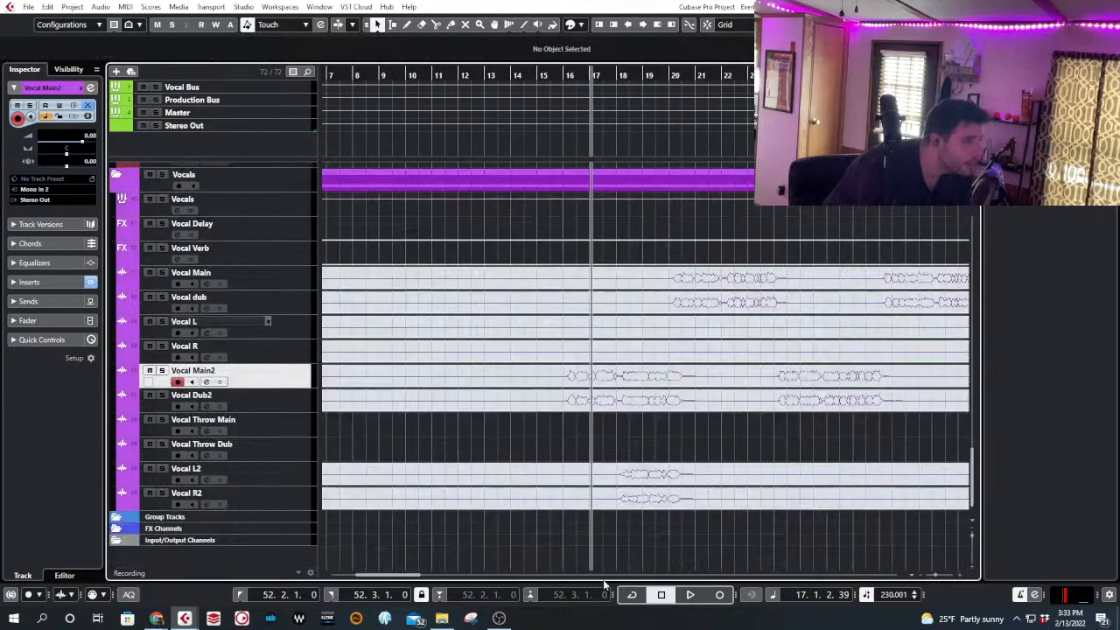
- Try another Vocal Main2 take from just before bar 15 to about bar 17 and delete it
scroll(569, 567, "up", 10)
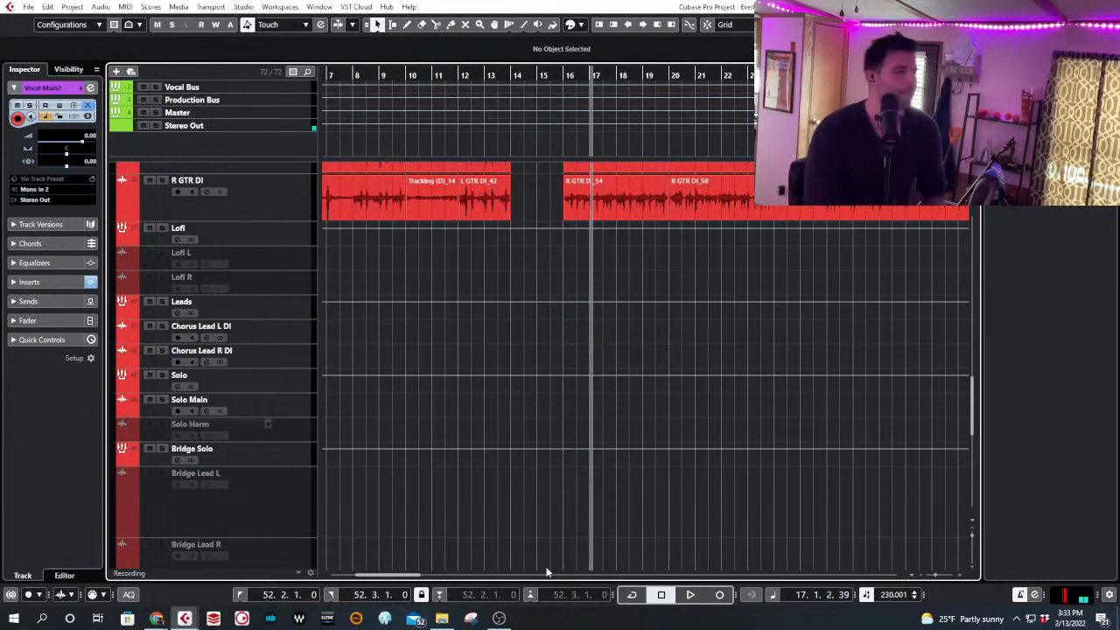
scroll(519, 356, "down", 3)
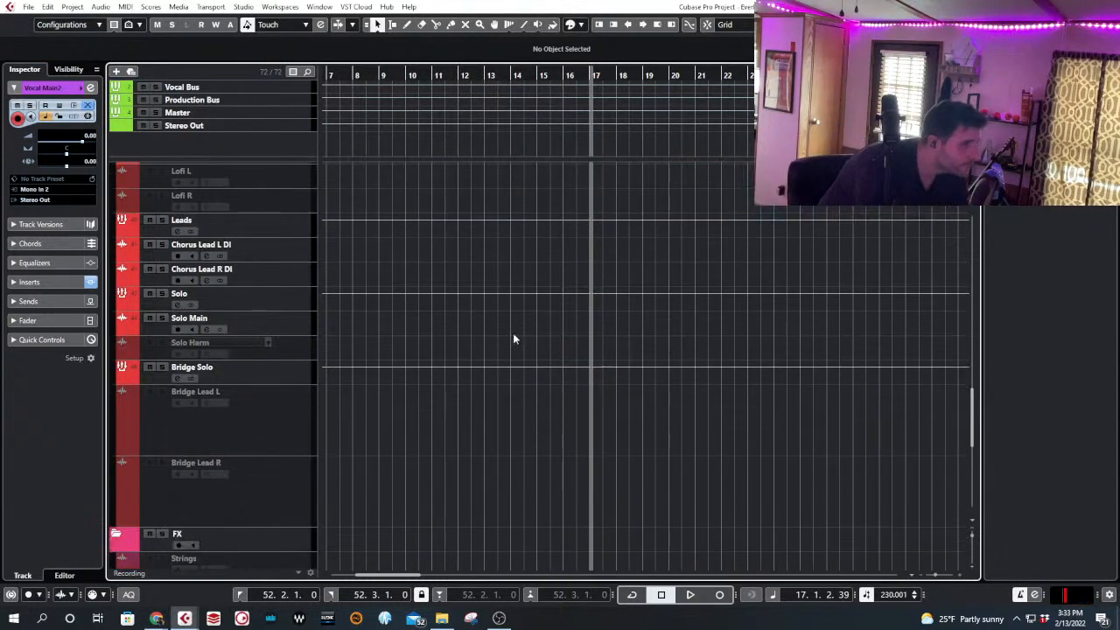
scroll(513, 332, "up", 3, "ctrl")
left_click(504, 75)
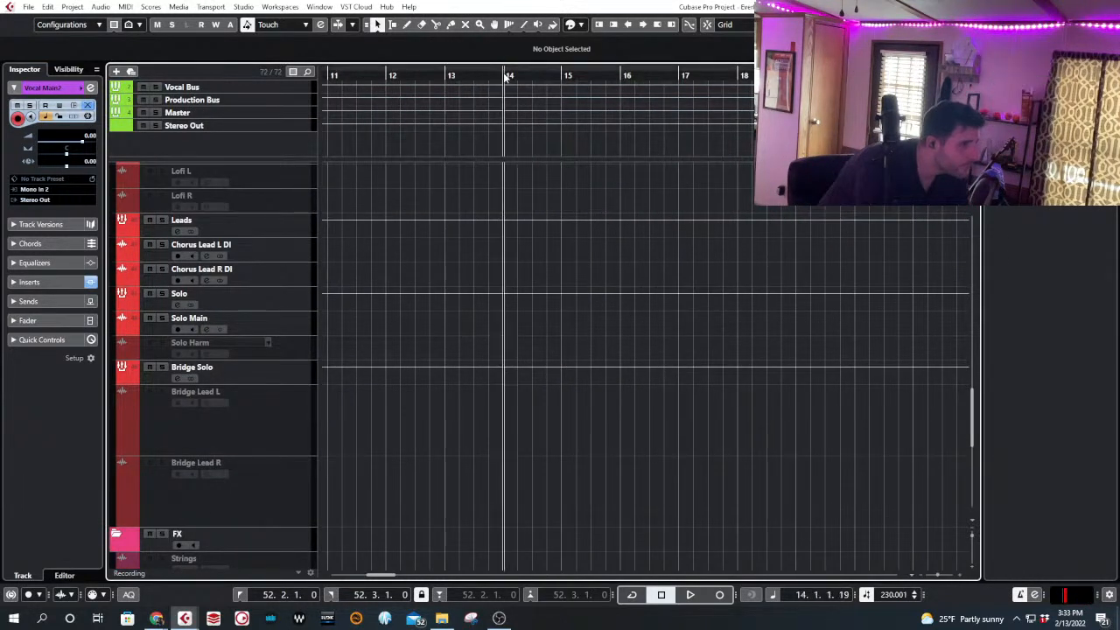
scroll(441, 411, "down", 5)
key("space")
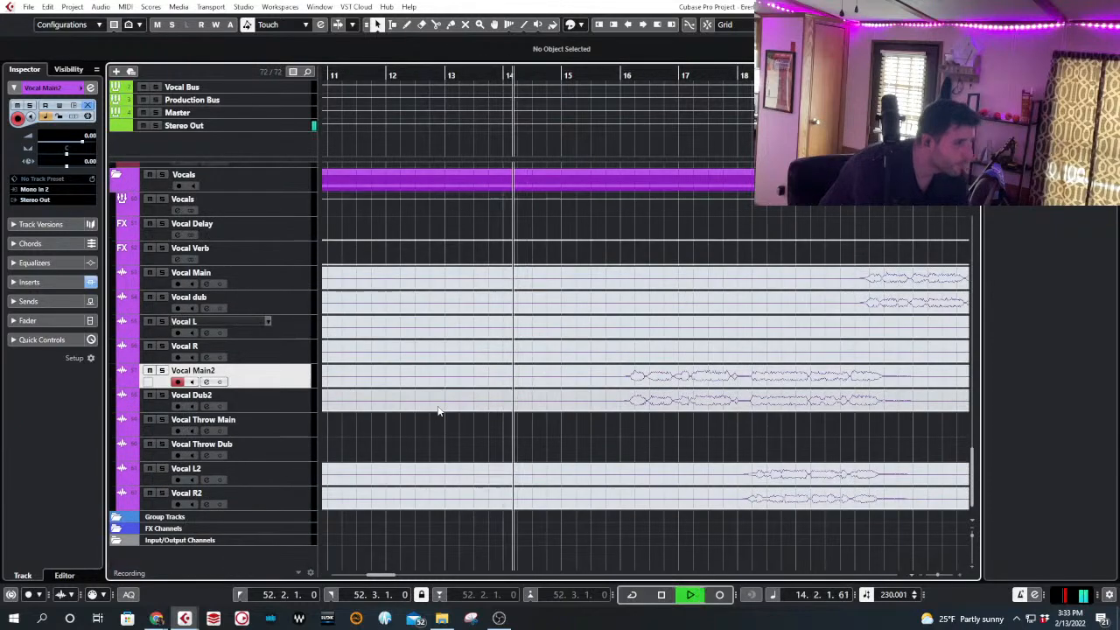
key("KP_Multiply")
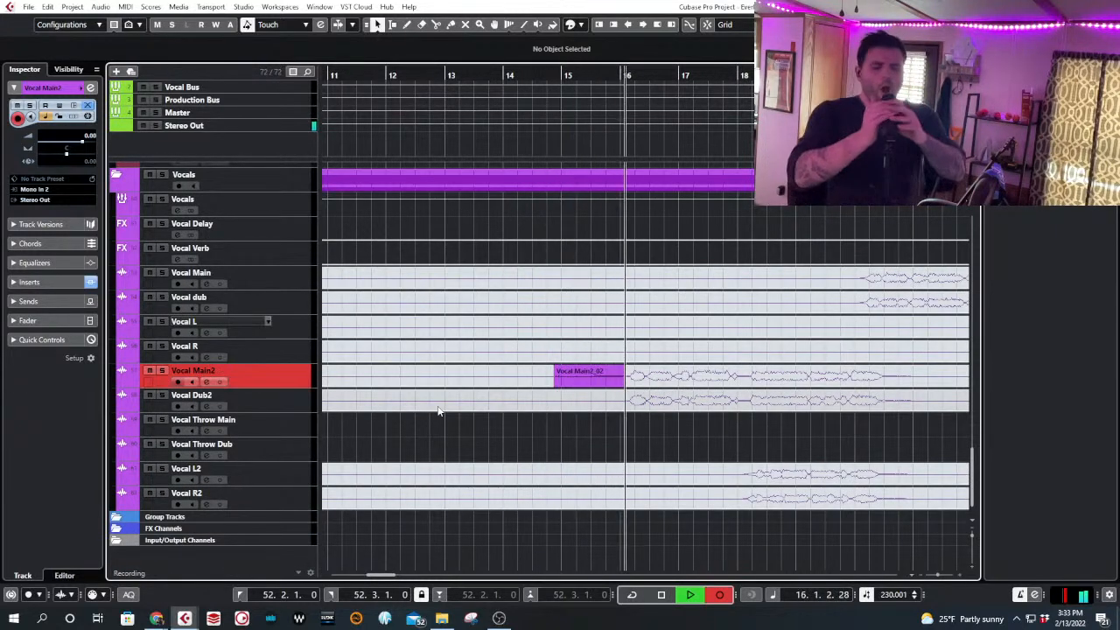
key("space")
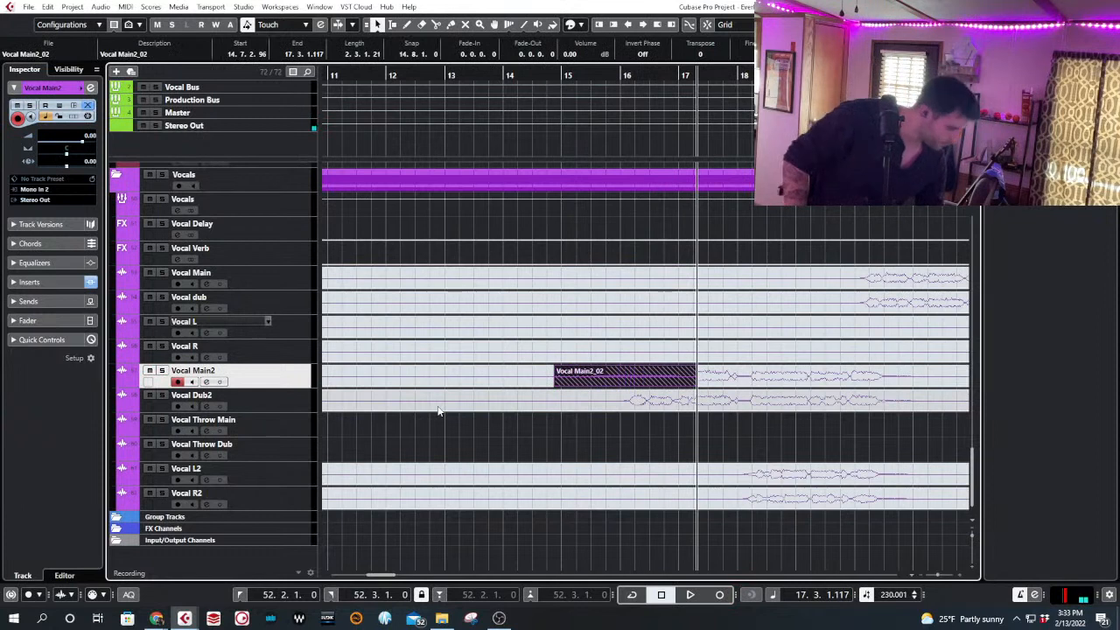
key("Delete")
- Record the phrase on Vocal Main2 from about bar 14 to bar 21, with playback starting around bar 12
left_click(391, 76)
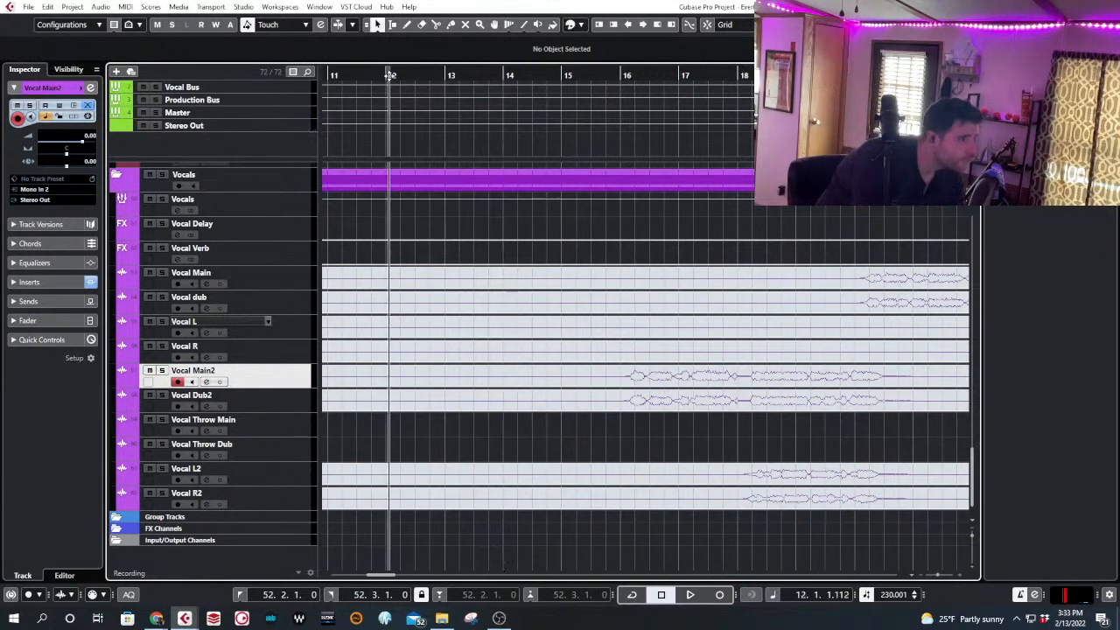
key("g")
key("space")
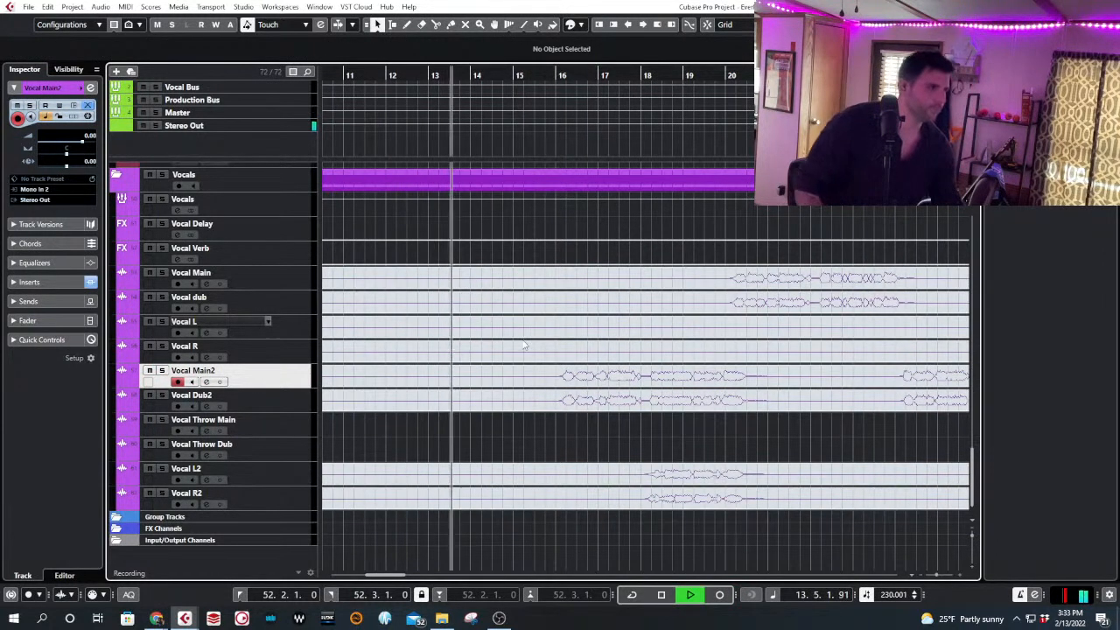
key("KP_Multiply")
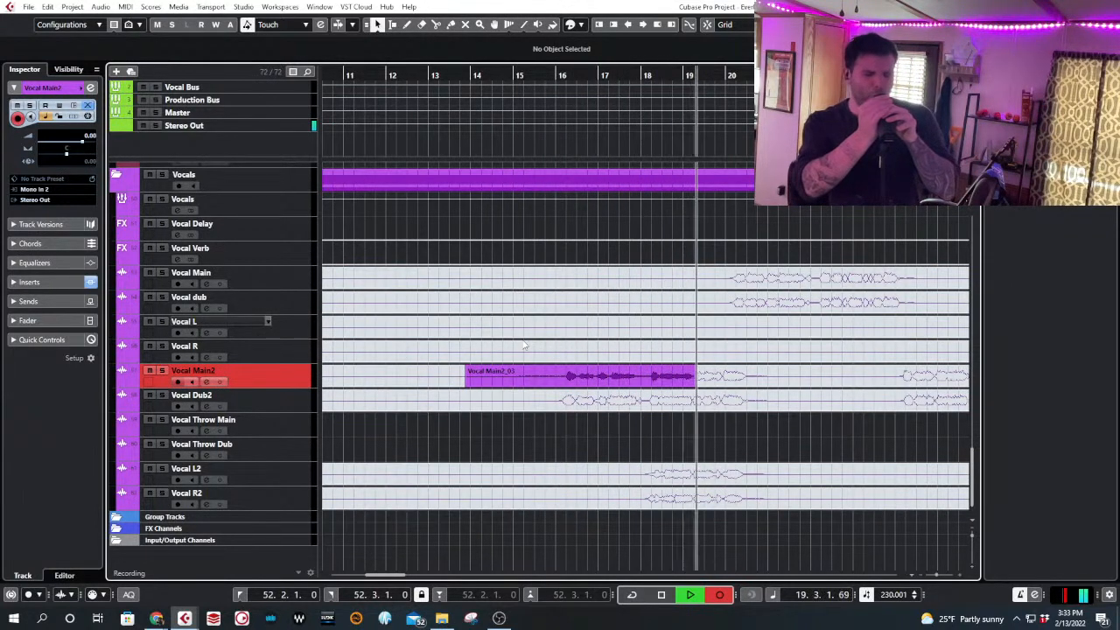
key("space")
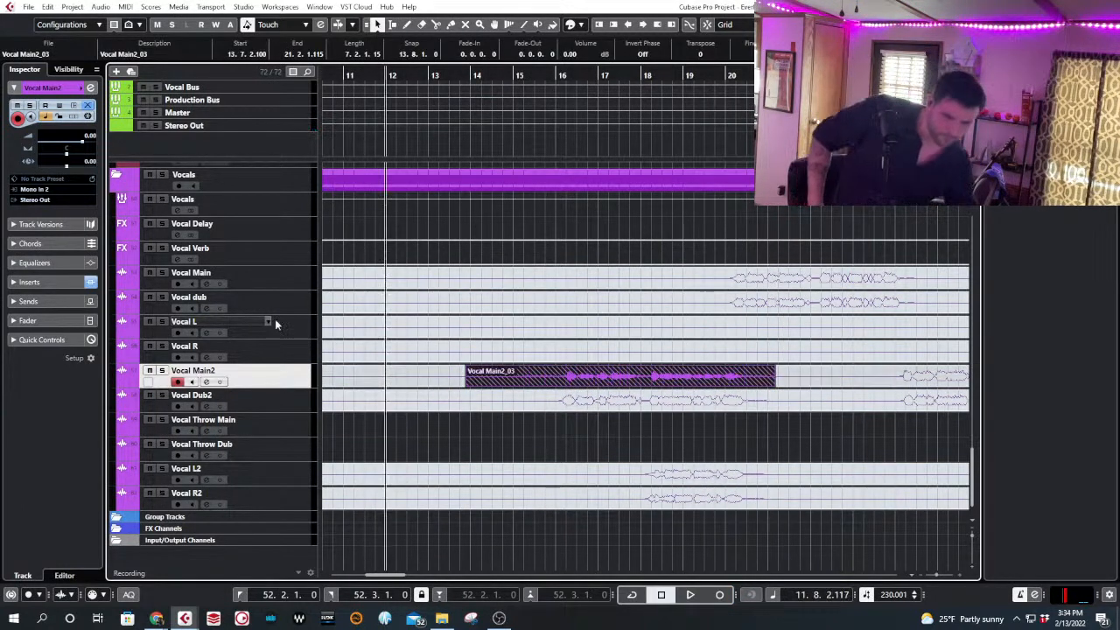
- Record the matching double on Vocal Dub2 from bar 11 to about bar 21
left_click(289, 399)
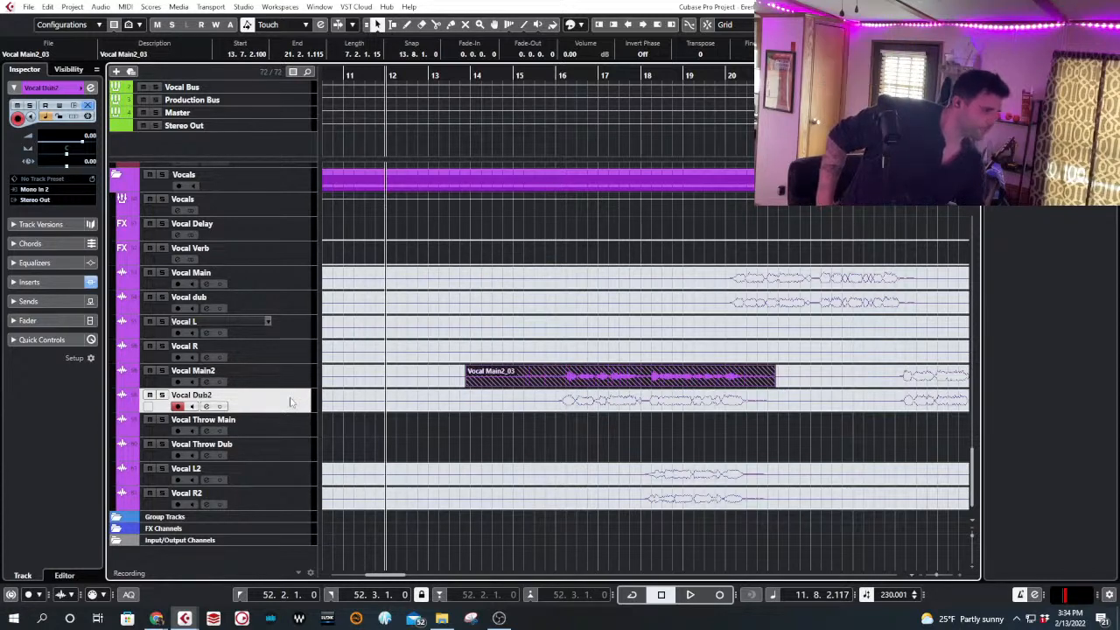
key("KP_Multiply")
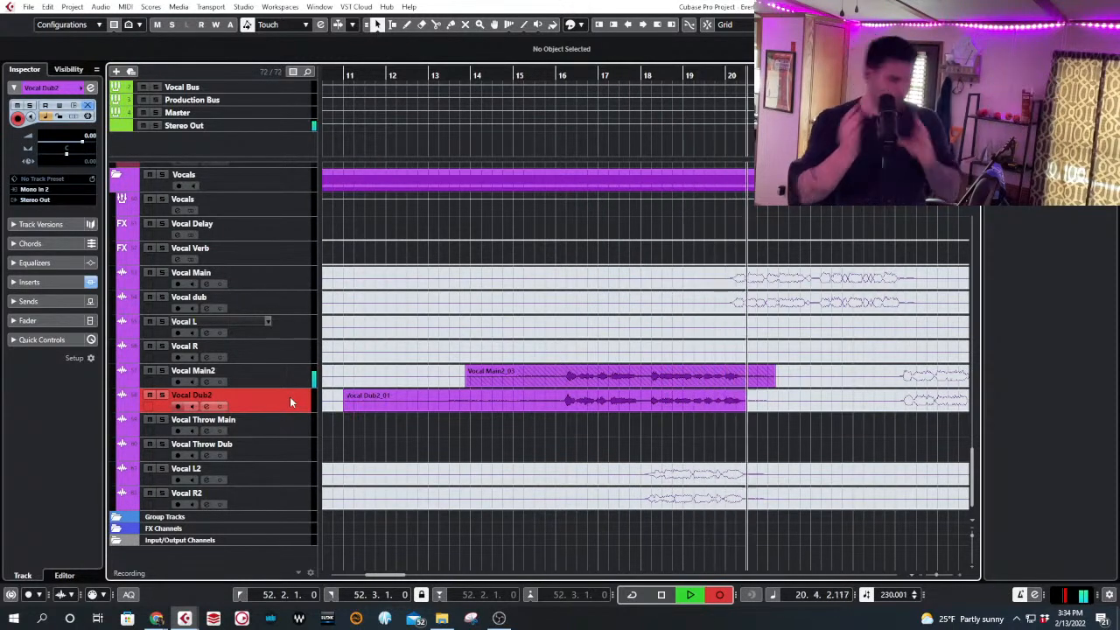
key("space")
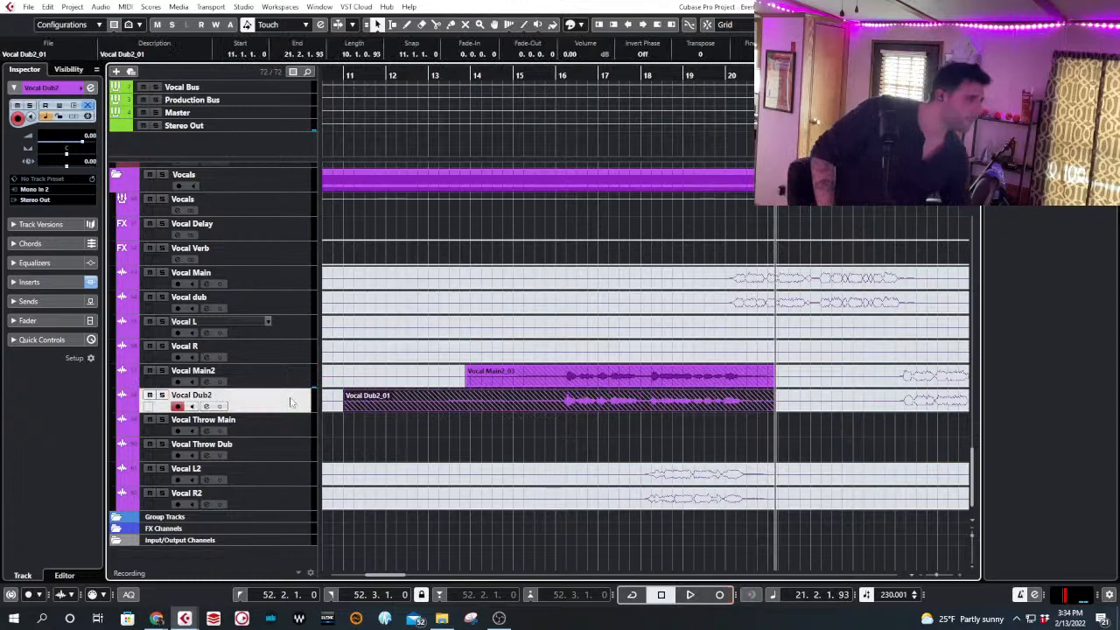
- Unmute the old Vocal Main recording, listen to it from about bar 19 to bar 21, and mute it again
left_click(262, 287)
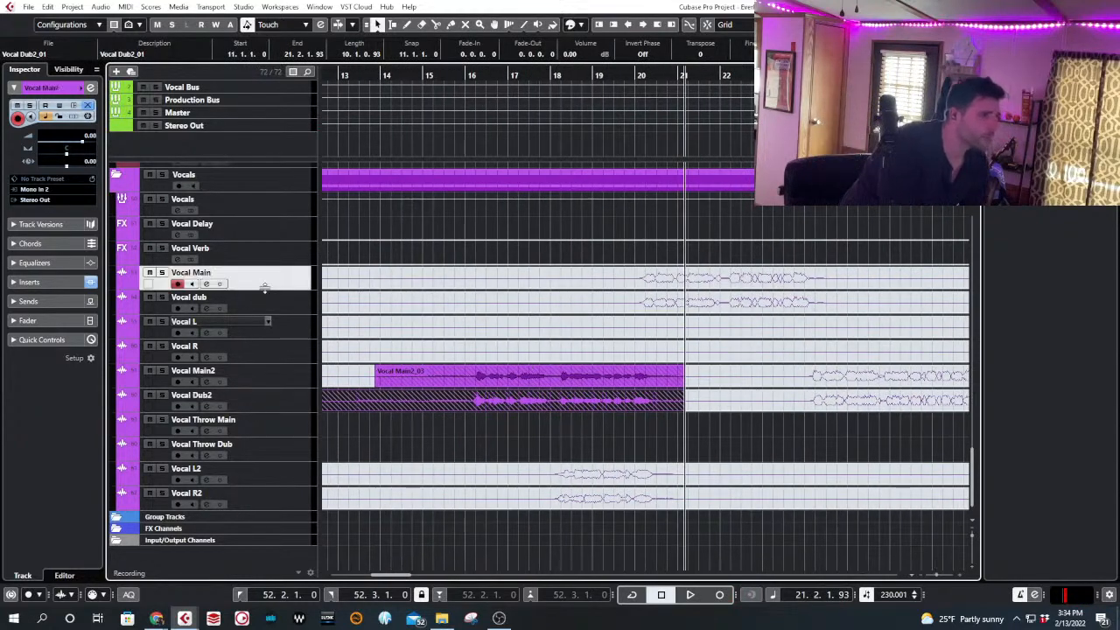
scroll(679, 230, "right", 3)
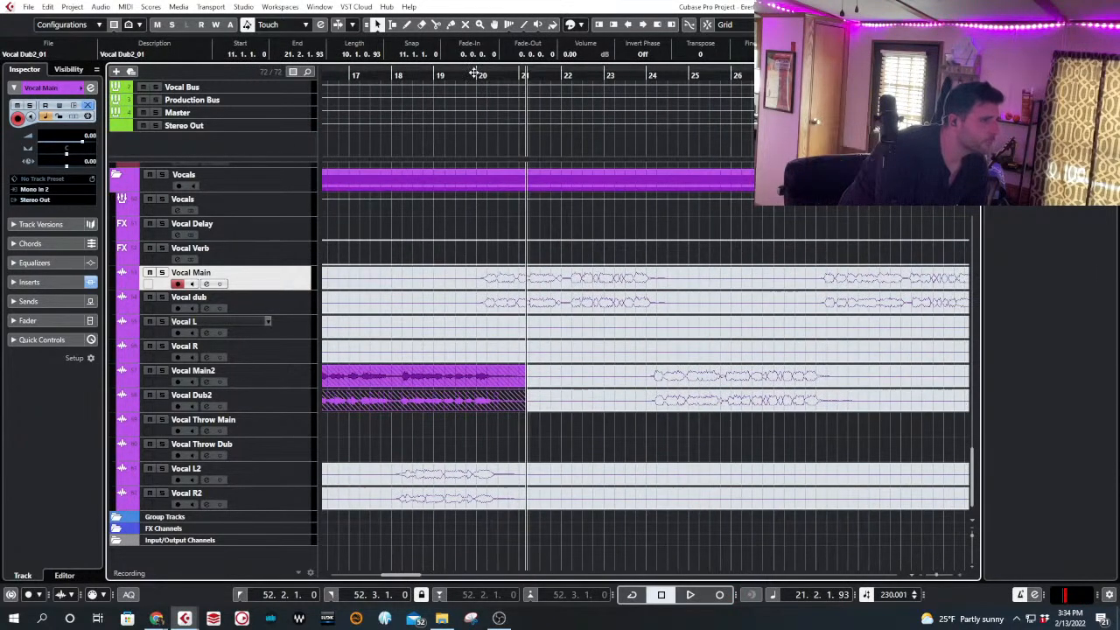
left_click_drag(474, 73, 451, 76)
right_click(390, 261)
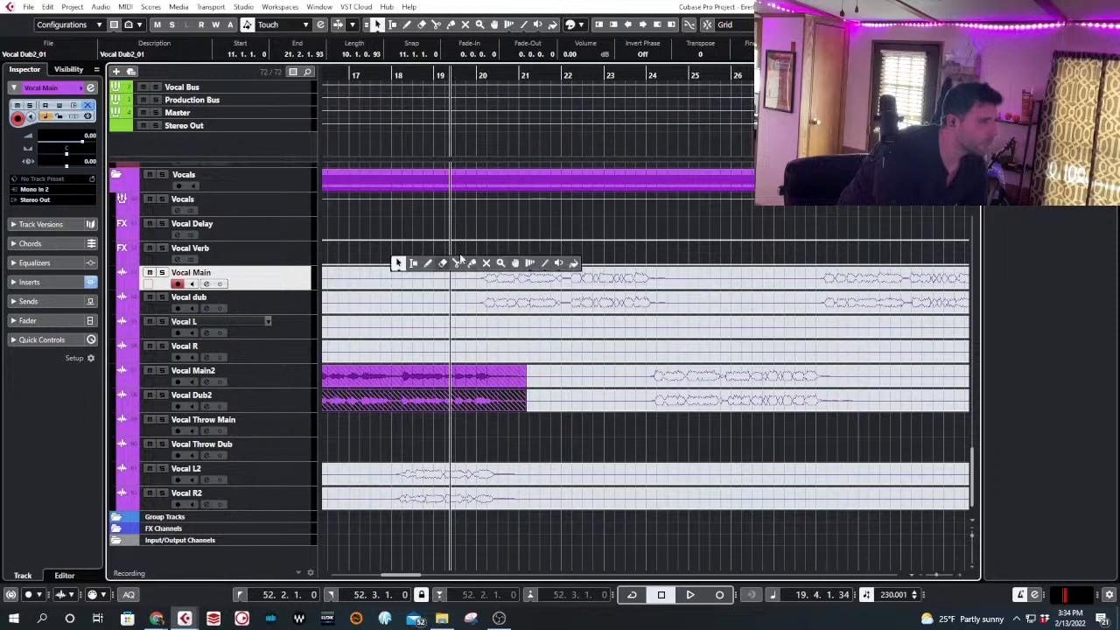
left_click(487, 262)
left_click(481, 276)
key("space")
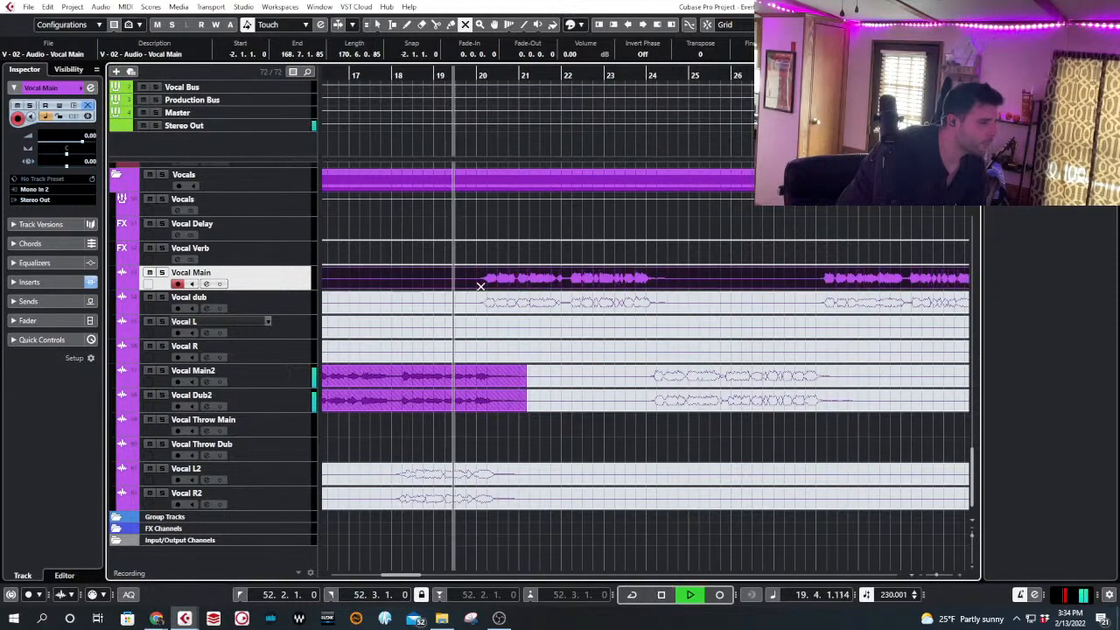
key("space")
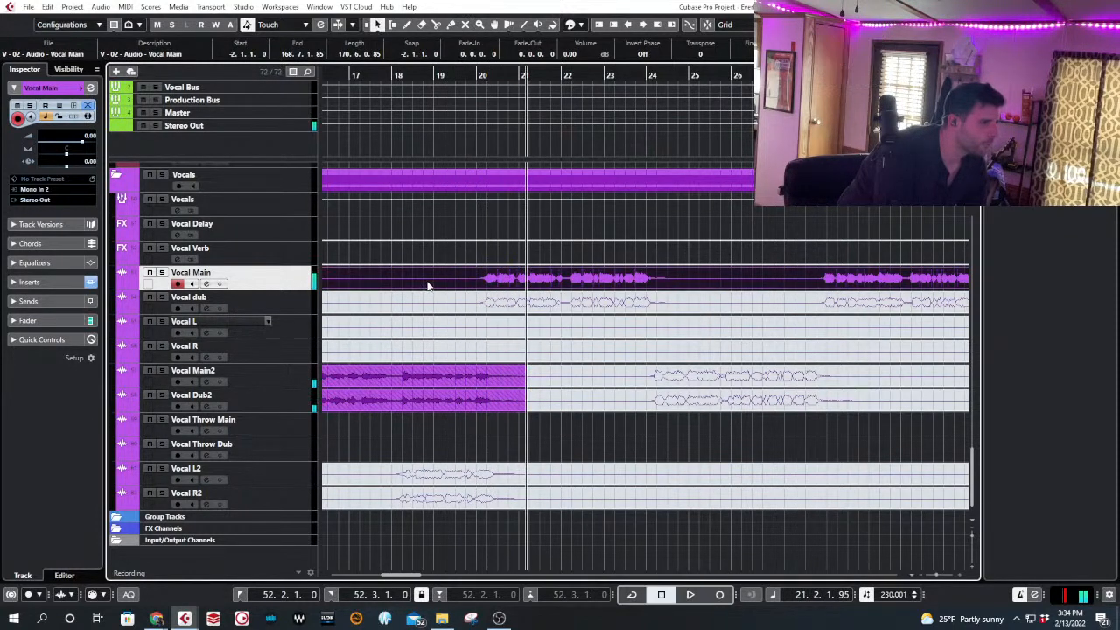
right_click(427, 284)
left_click(516, 282)
right_click(502, 283)
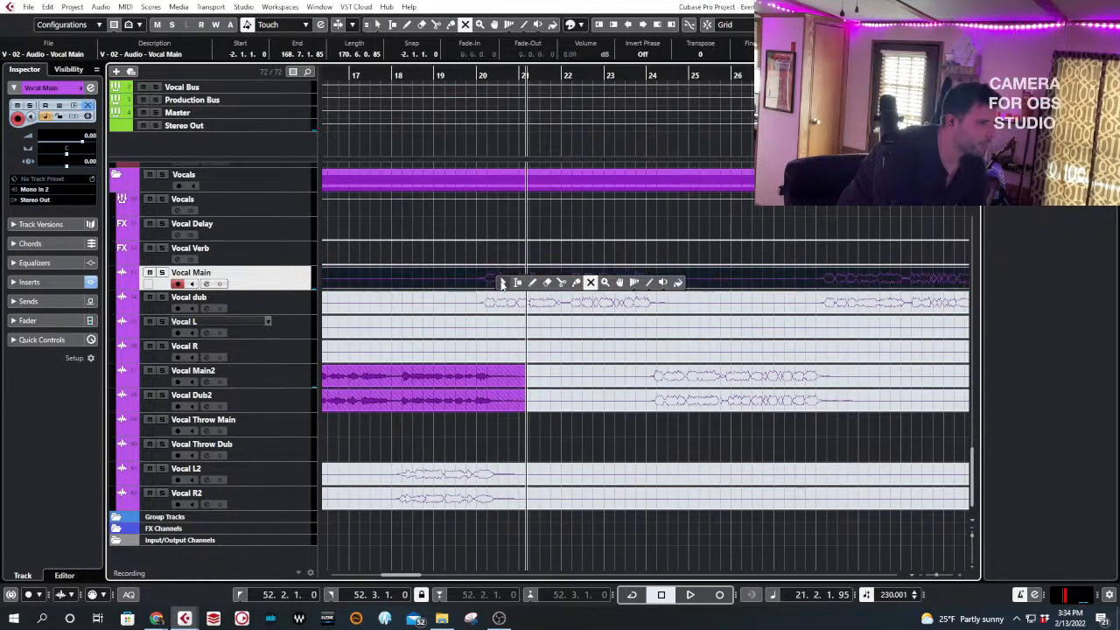
- Try two Vocal Main takes of the phrase between about bars 19 and 24, undoing each one
left_click(448, 79)
key("space")
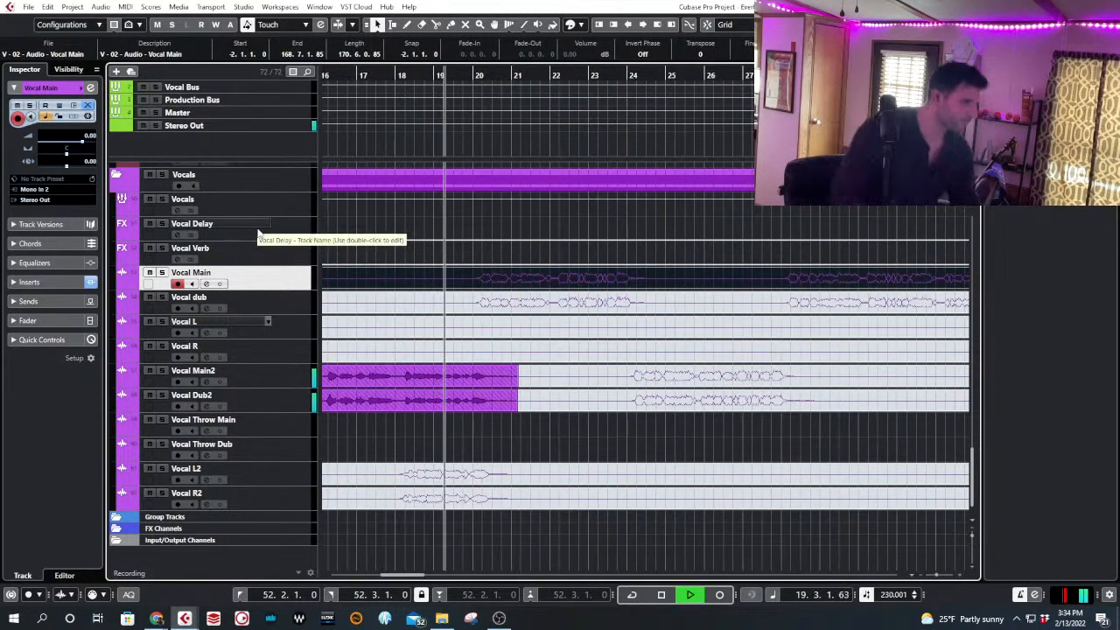
key("KP_Multiply")
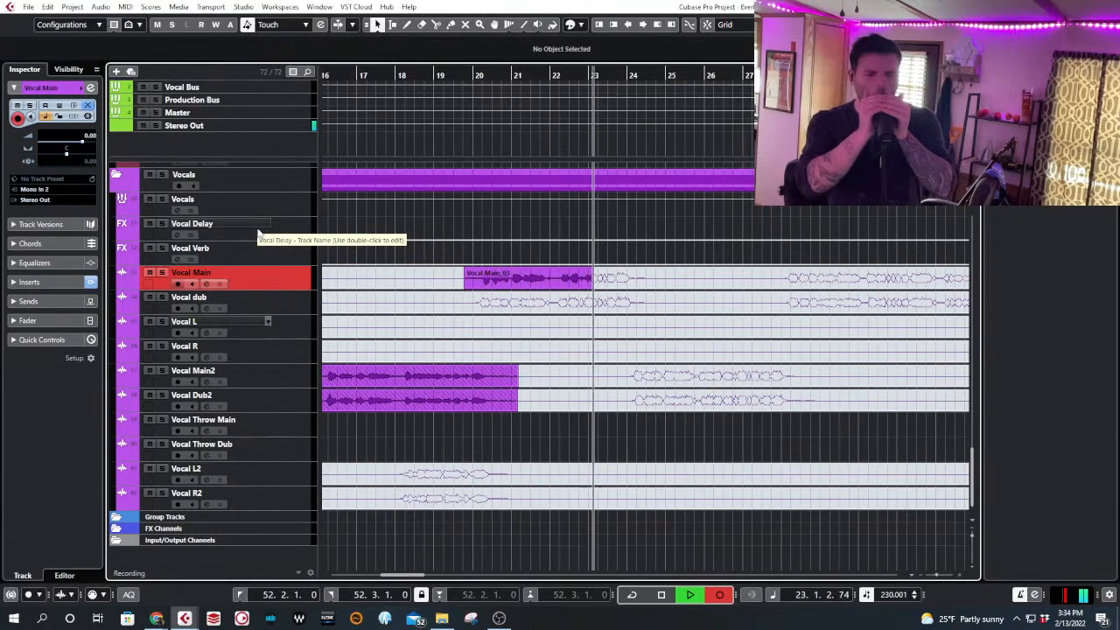
key("space")
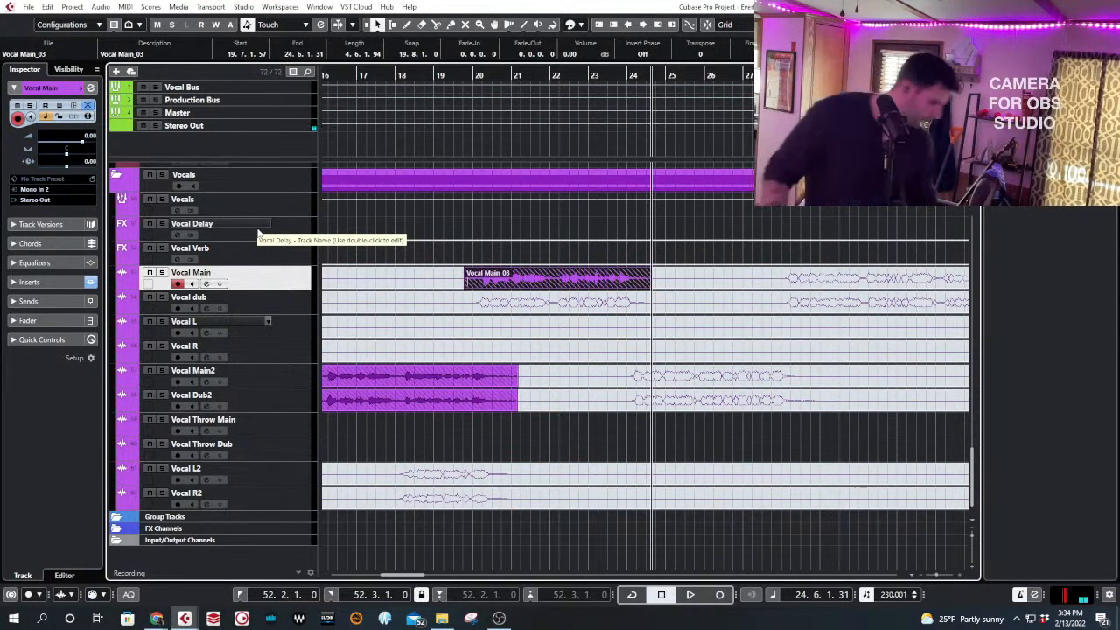
key("ctrl+z")
key("KP_Multiply")
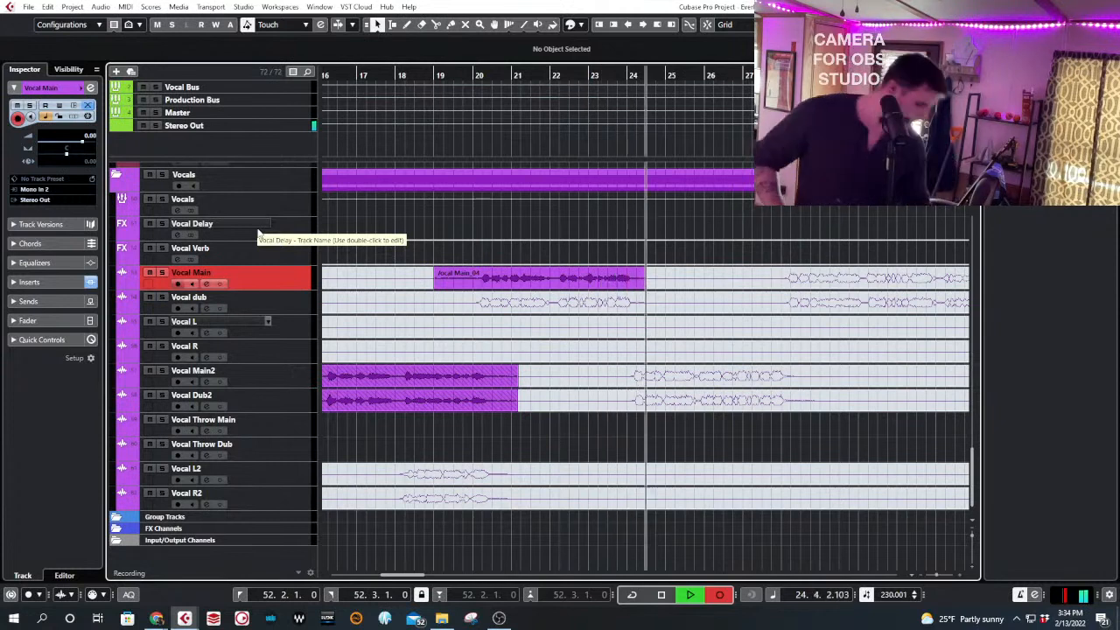
key("space")
key("ctrl+z")
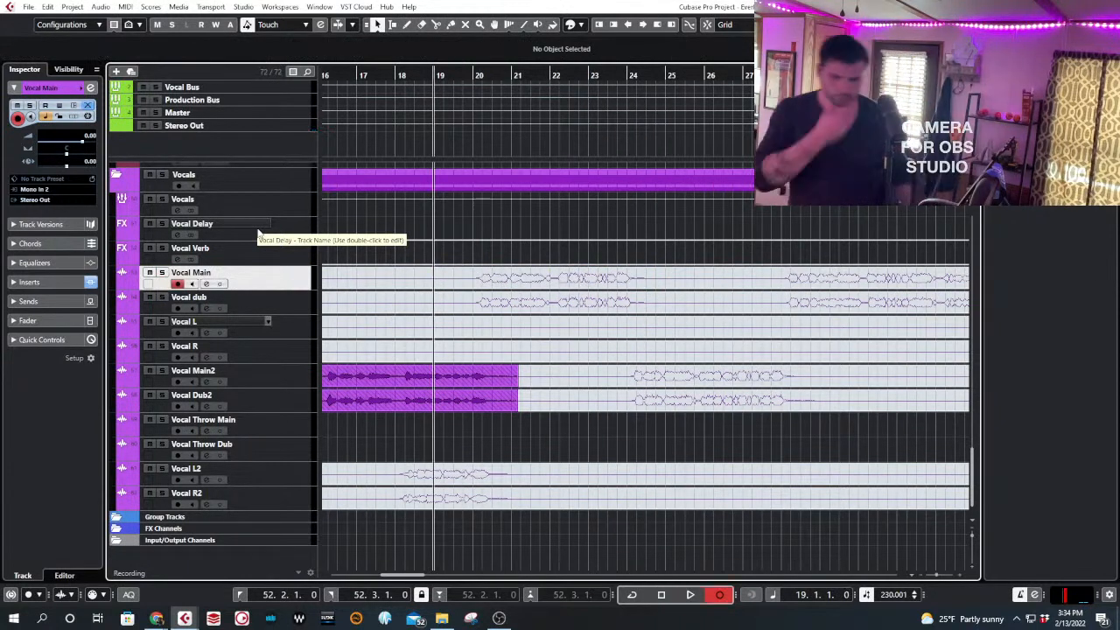
- Record the phrase on Vocal Main from bar 19 to about the middle of bar 24
key("KP_Multiply")
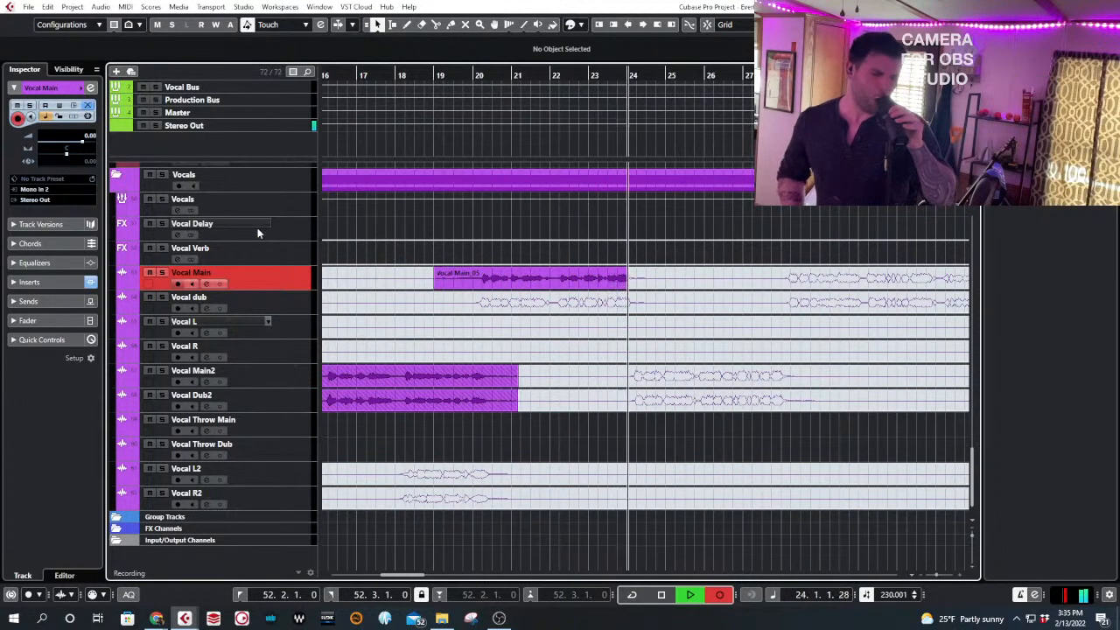
key("space")
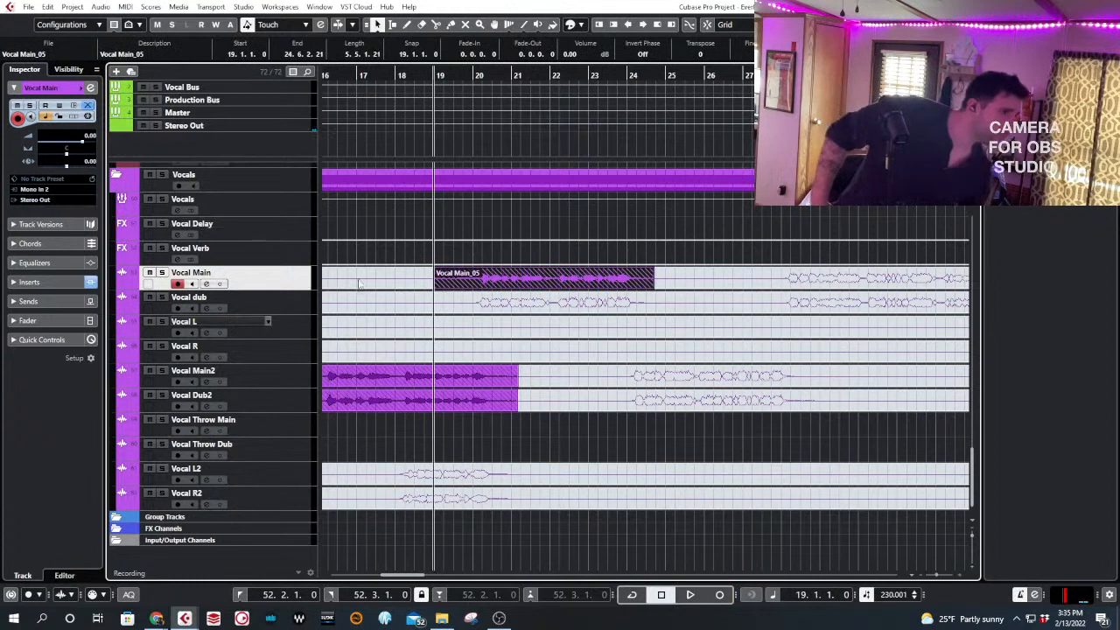
- Try two takes on the Vocal dub track from bar 19 to about bar 24, undoing each one
left_click(306, 305)
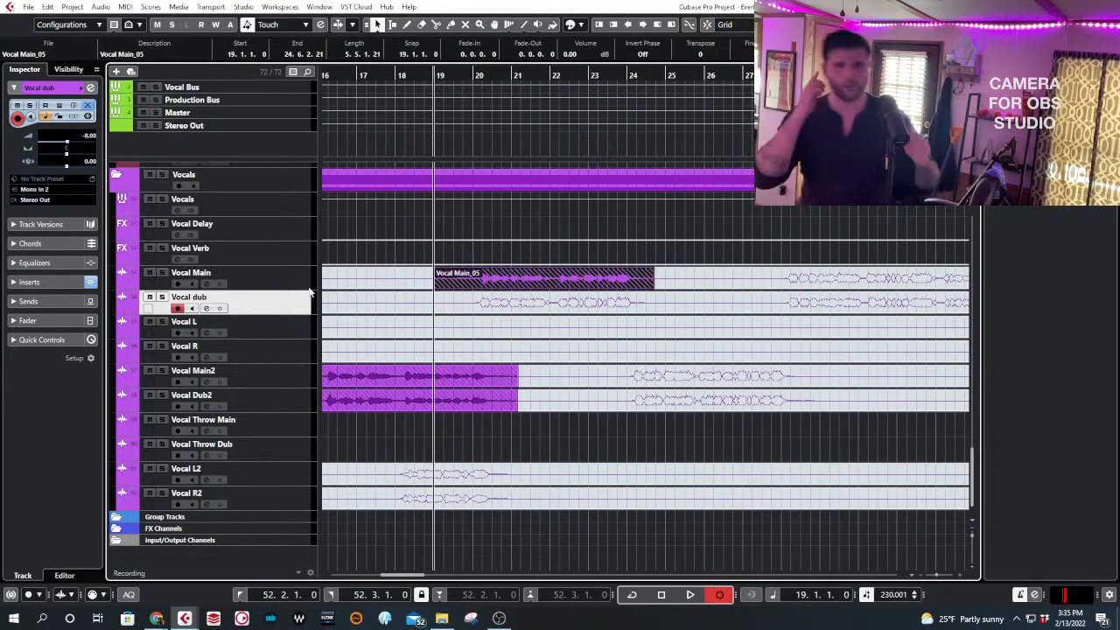
key("KP_Multiply")
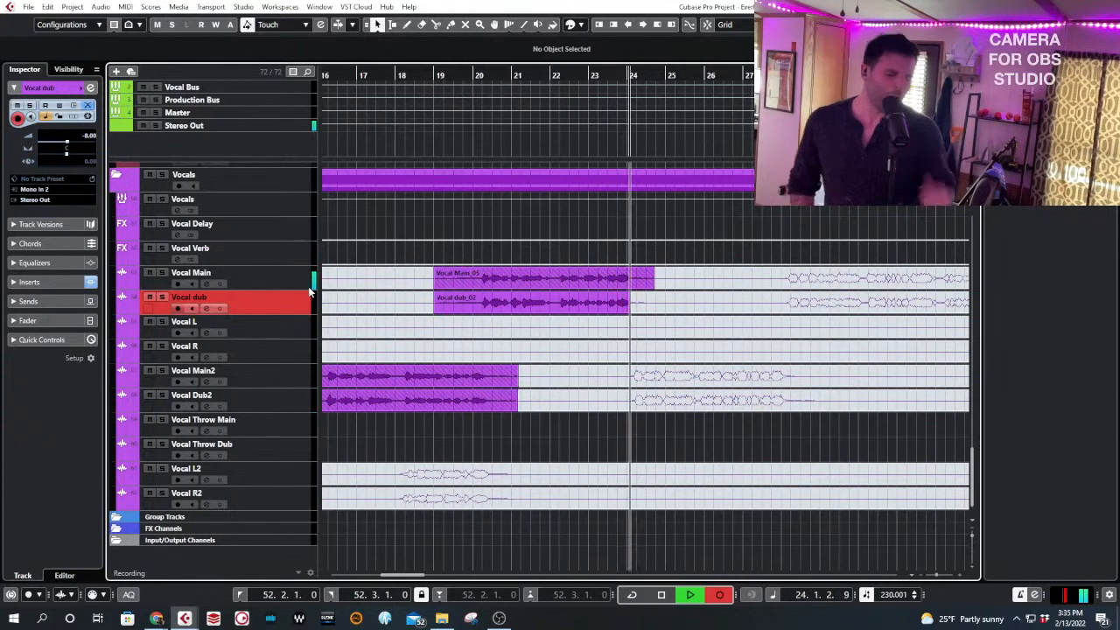
key("space")
key("ctrl+z")
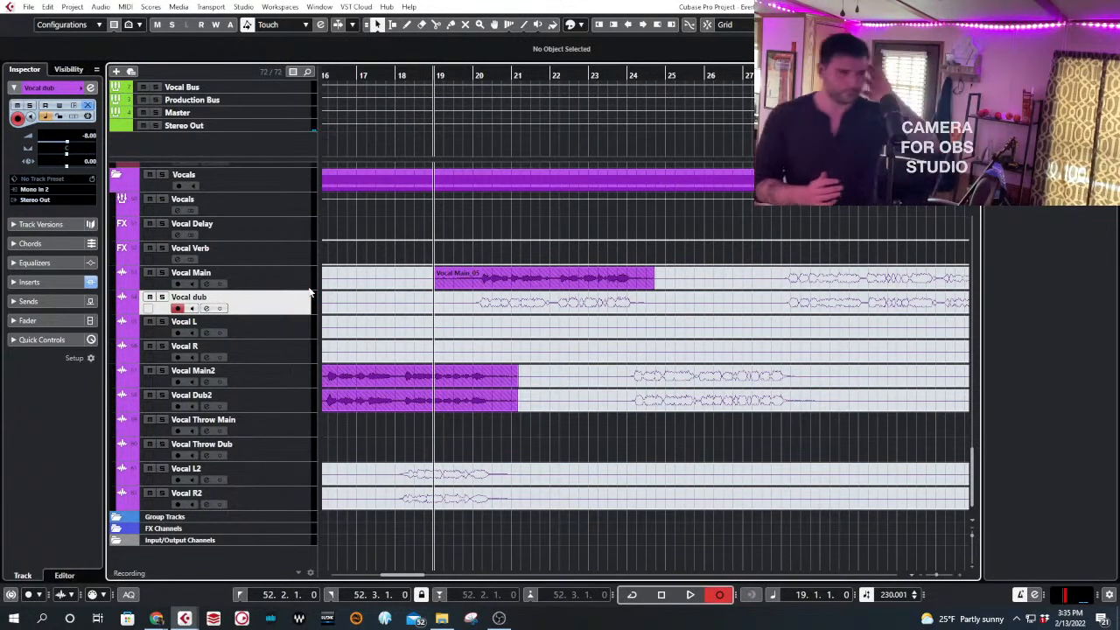
key("KP_Multiply")
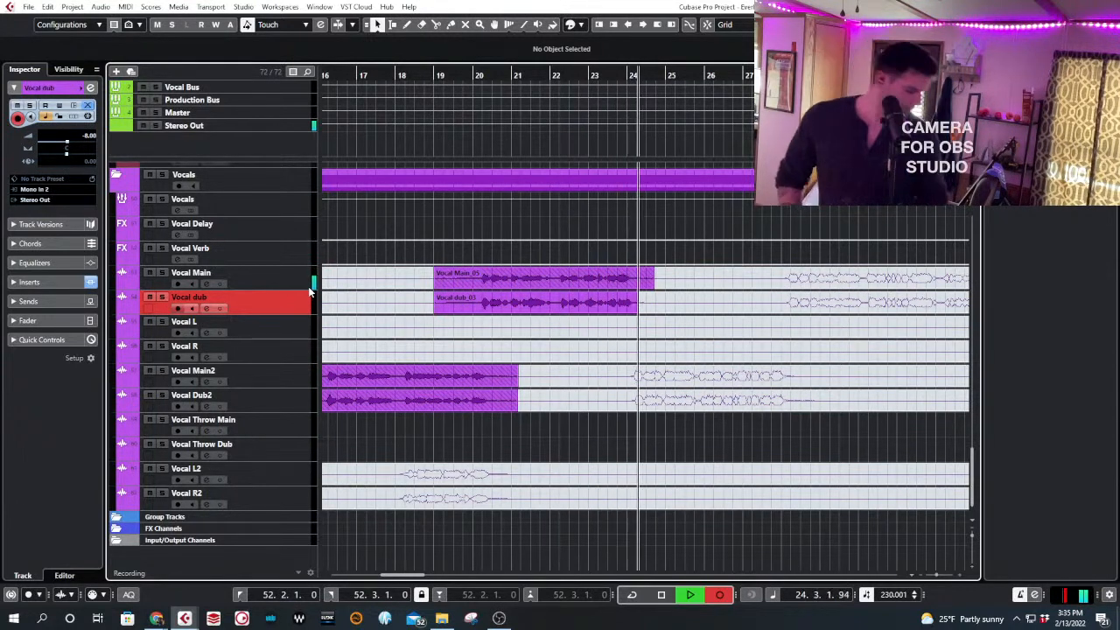
key("space")
key("ctrl+z")
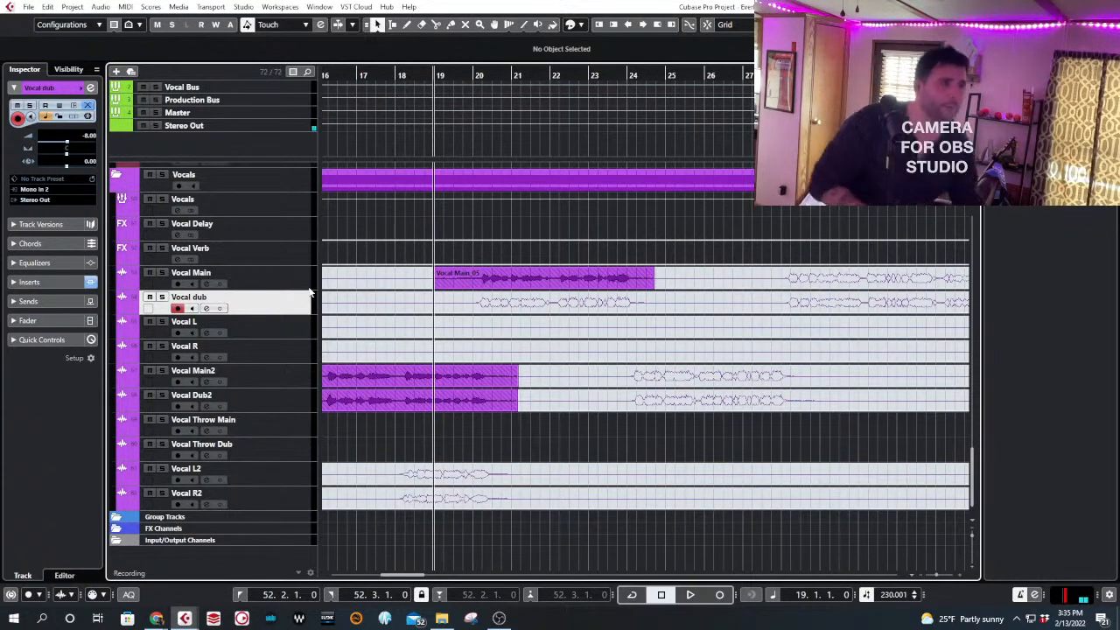
- Raise the volume of the Talking track in the Guitar folder to 2.79 dB and return to the vocal tracks
scroll(308, 293, "up", 15)
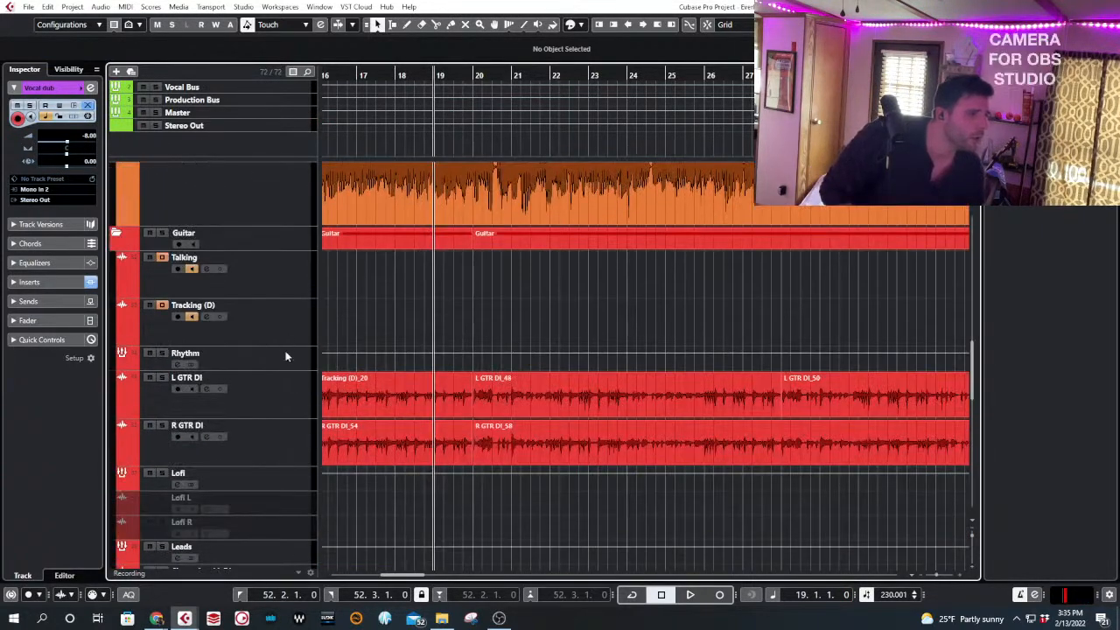
left_click(238, 326)
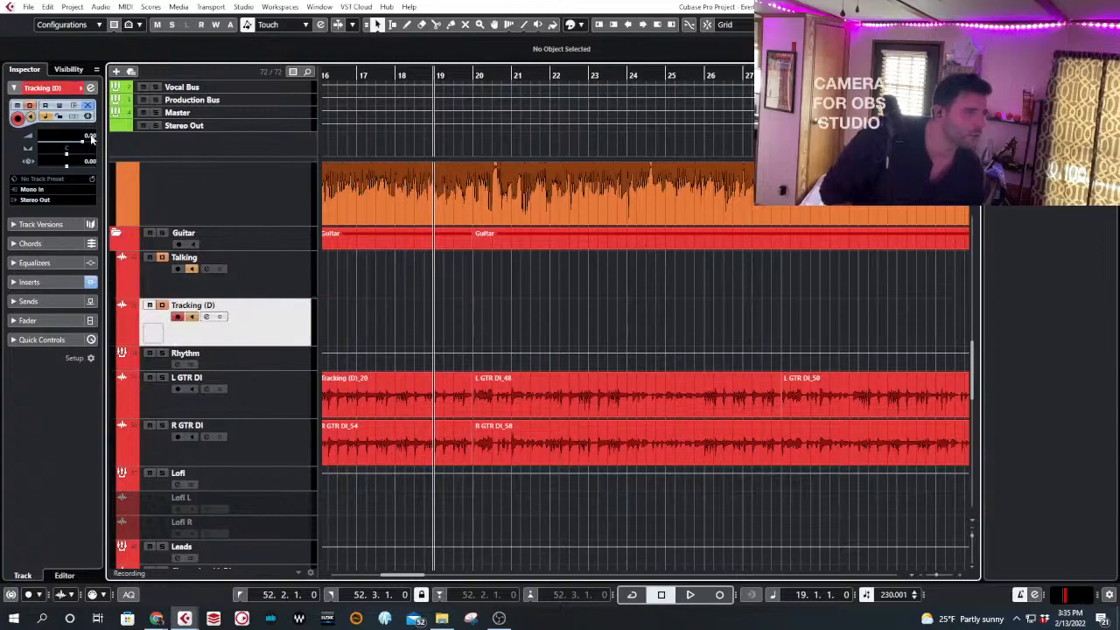
key("Up")
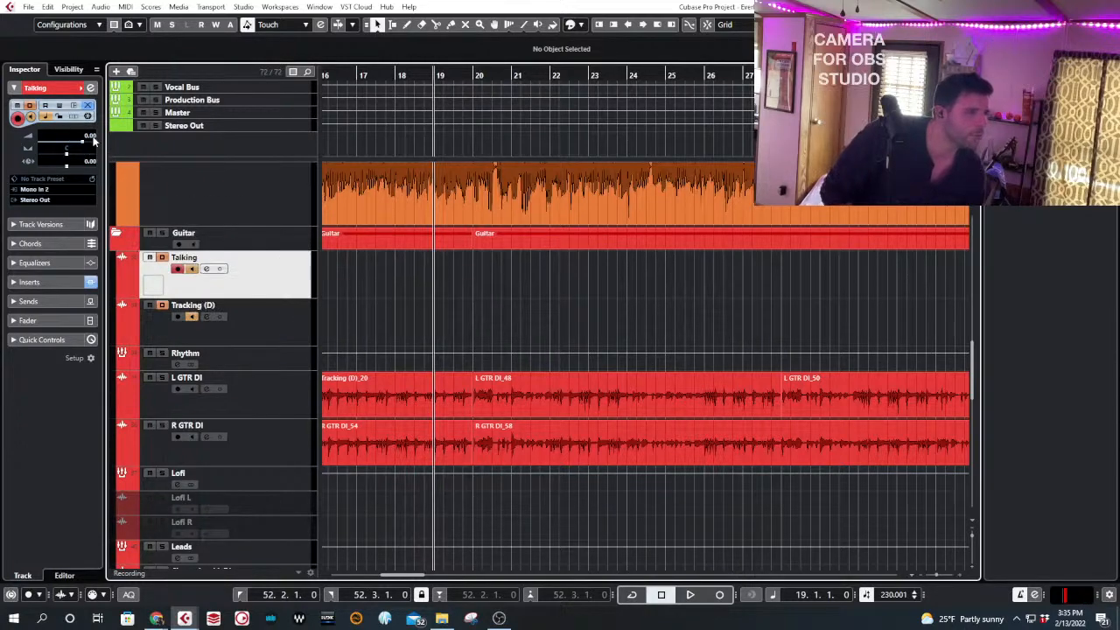
scroll(426, 249, "down", 15)
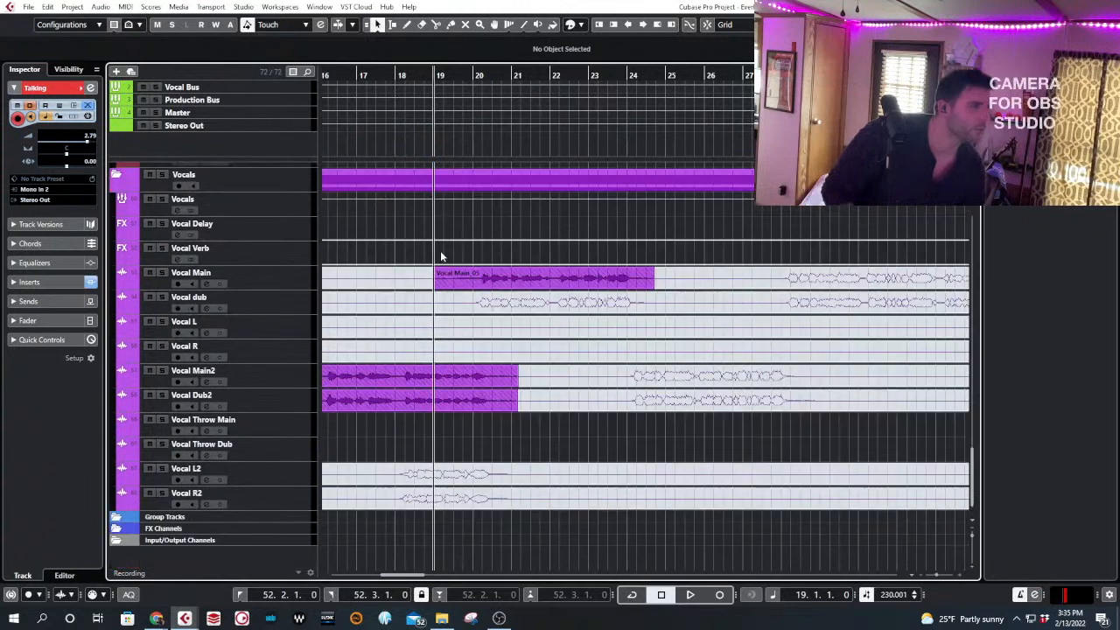
- Play from bar 19 with Vocal dub selected and delete the recorded Vocal Dub2 clip spanning bars 11 to 21
left_click(268, 298)
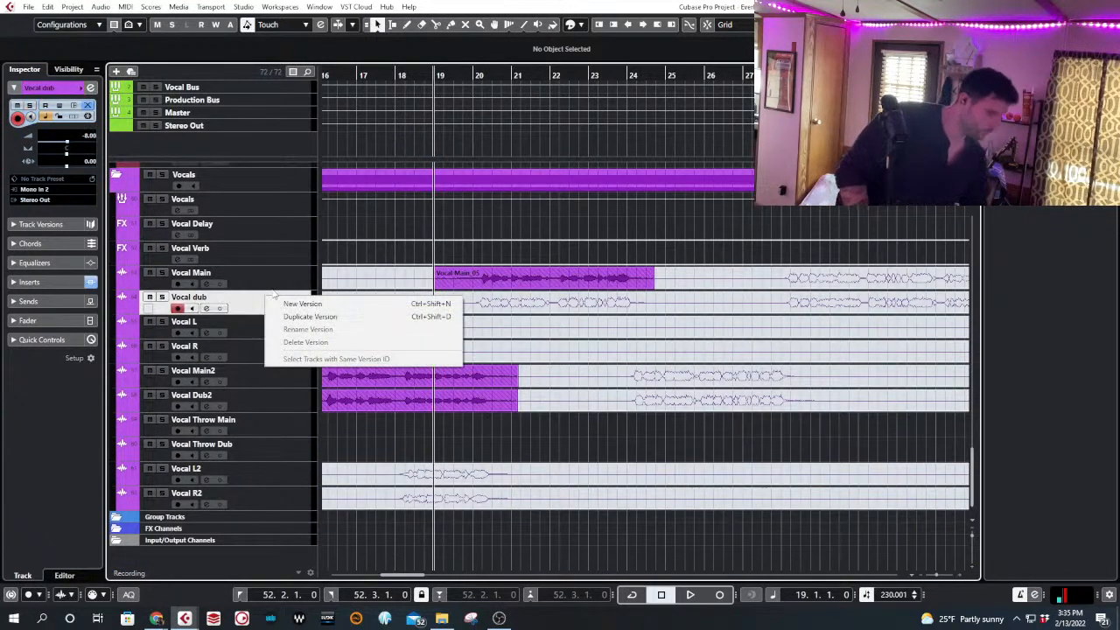
left_click(255, 298)
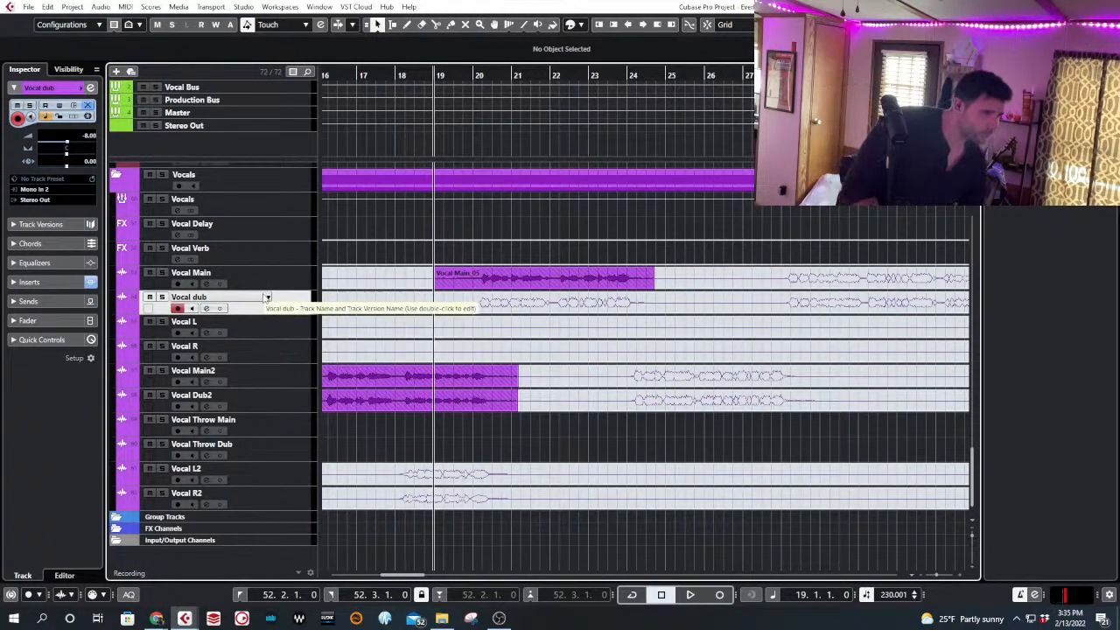
key("space")
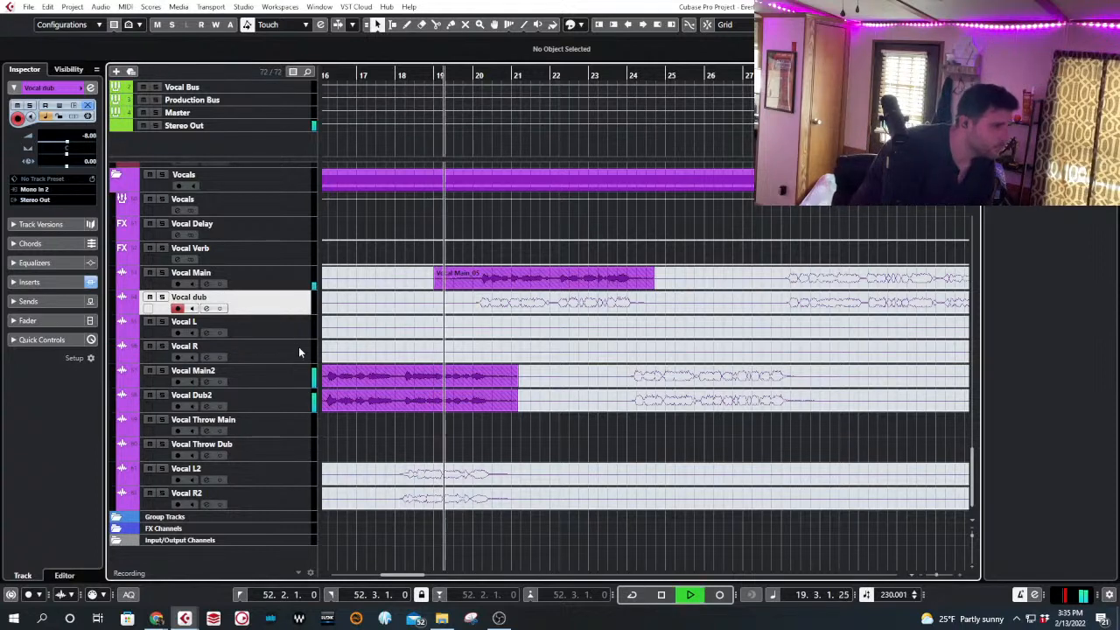
left_click(418, 402)
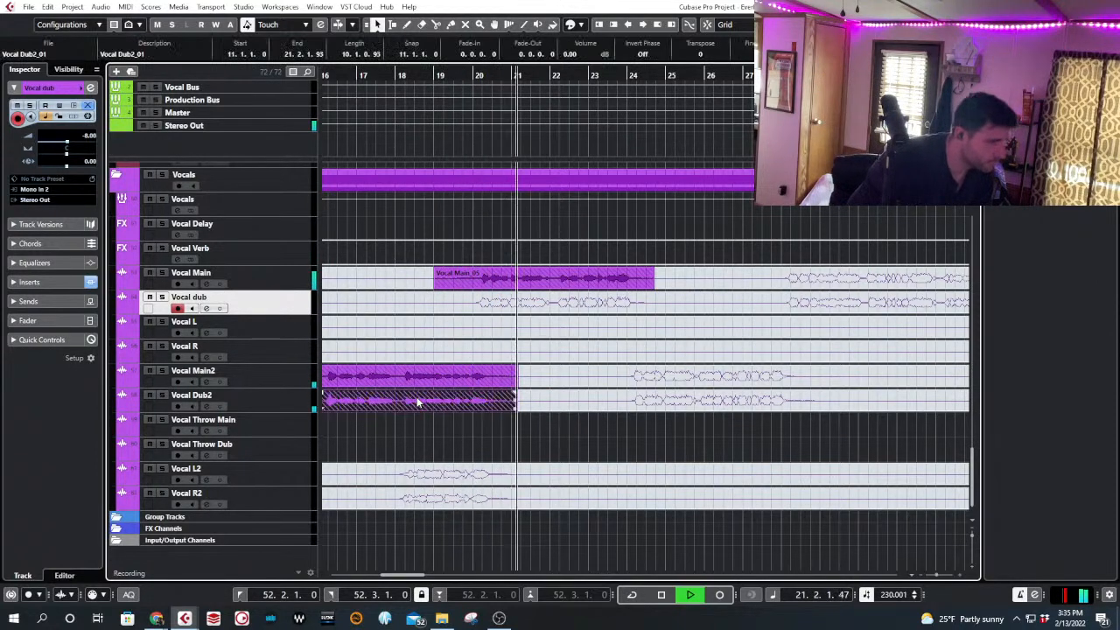
key("Delete")
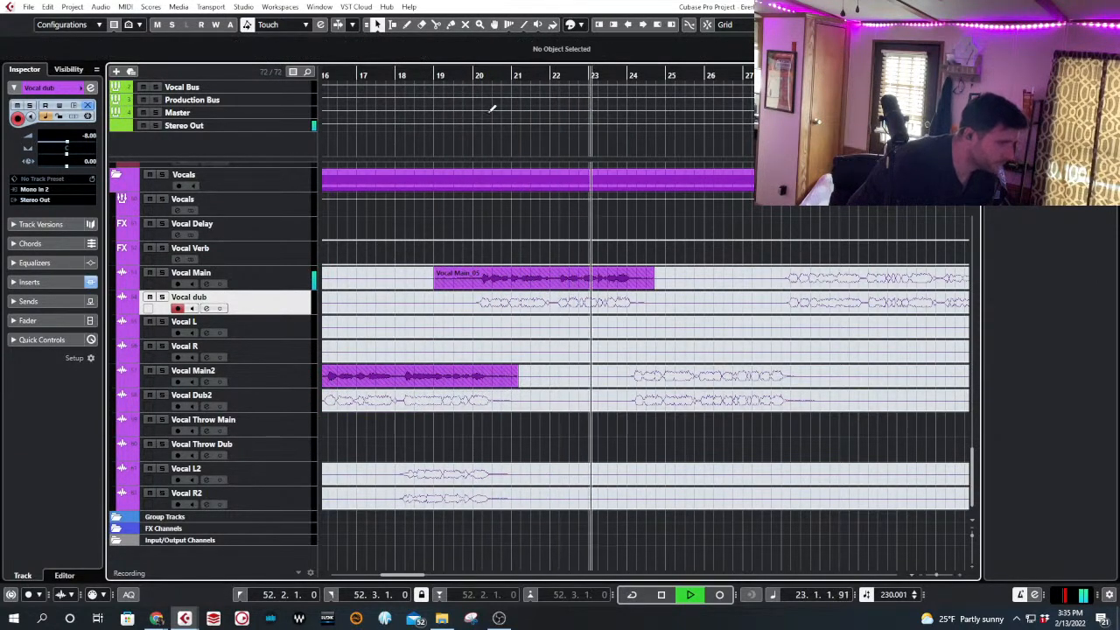
- Replay the phrase from about bar 19, try a Vocal Main take starting around bar 18, and undo it
left_click(444, 75)
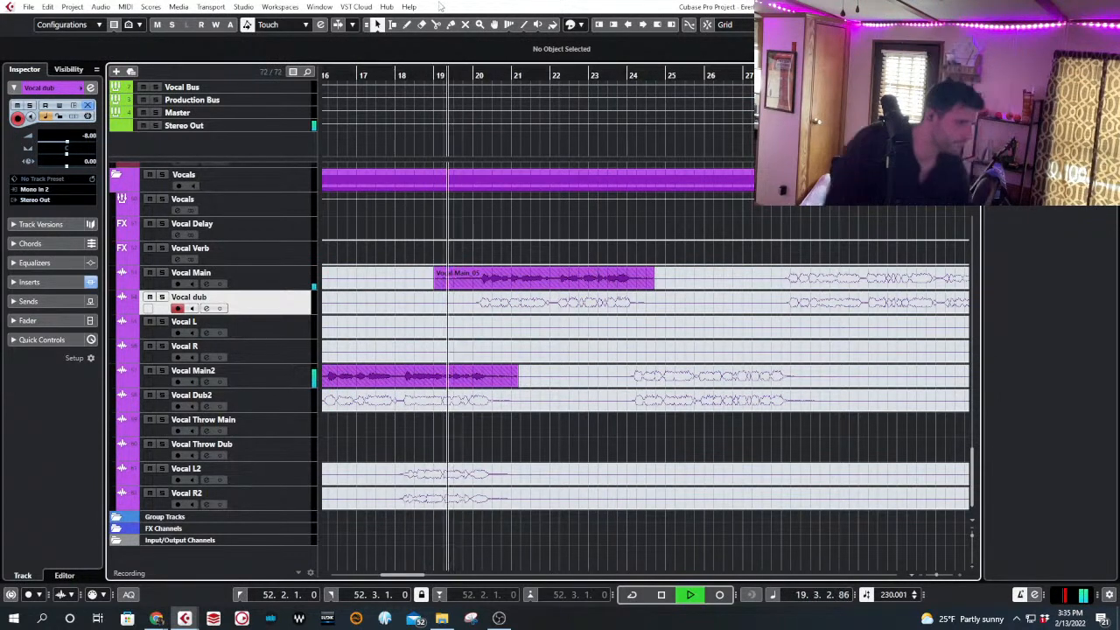
left_click(309, 275)
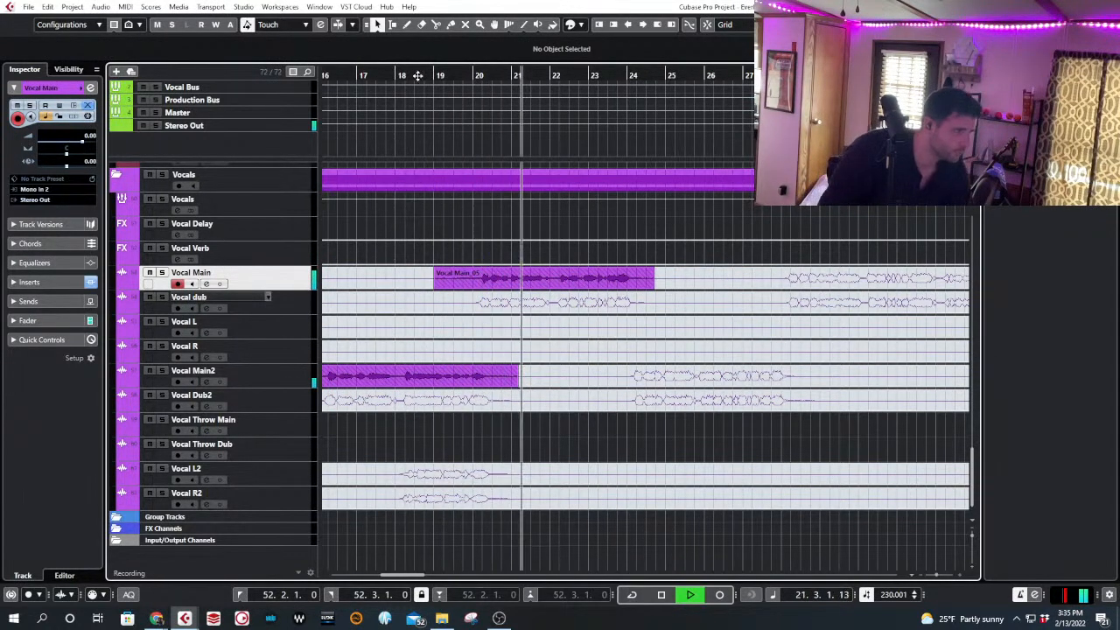
left_click(385, 76)
key("KP_Multiply")
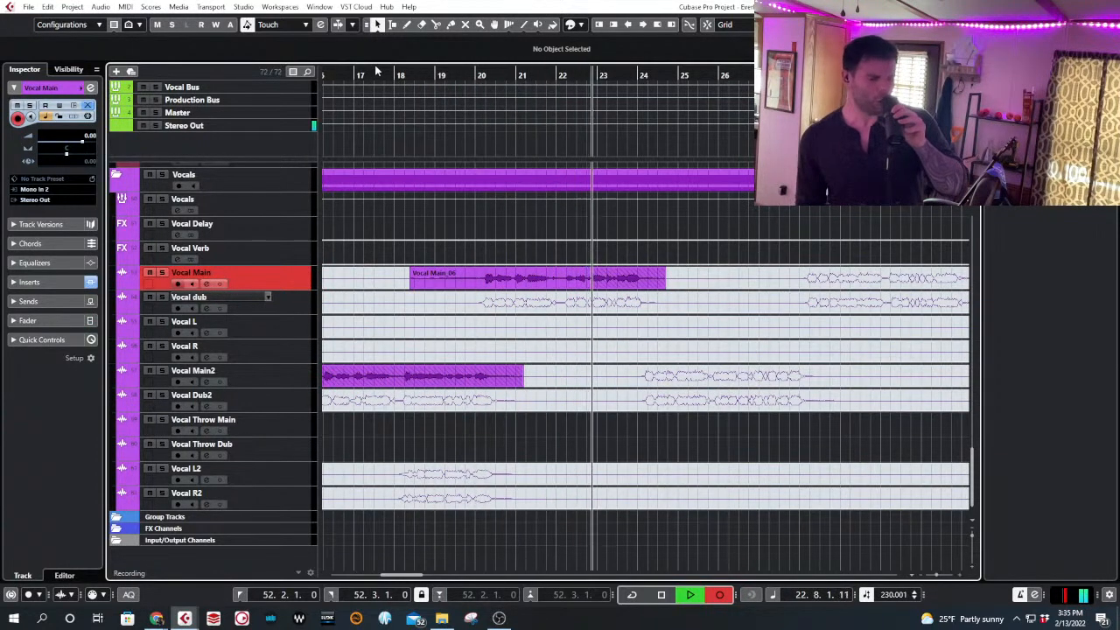
key("space")
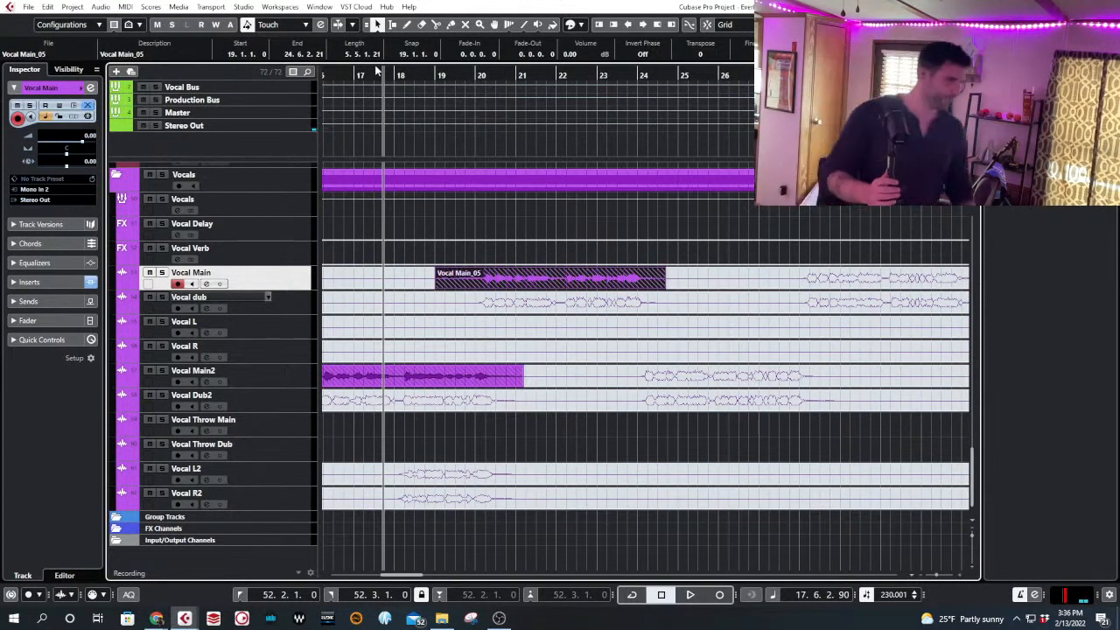
- Try a Vocal Main take from bar 17 to the middle of bar 24, play it back, and undo it
key("KP_Multiply")
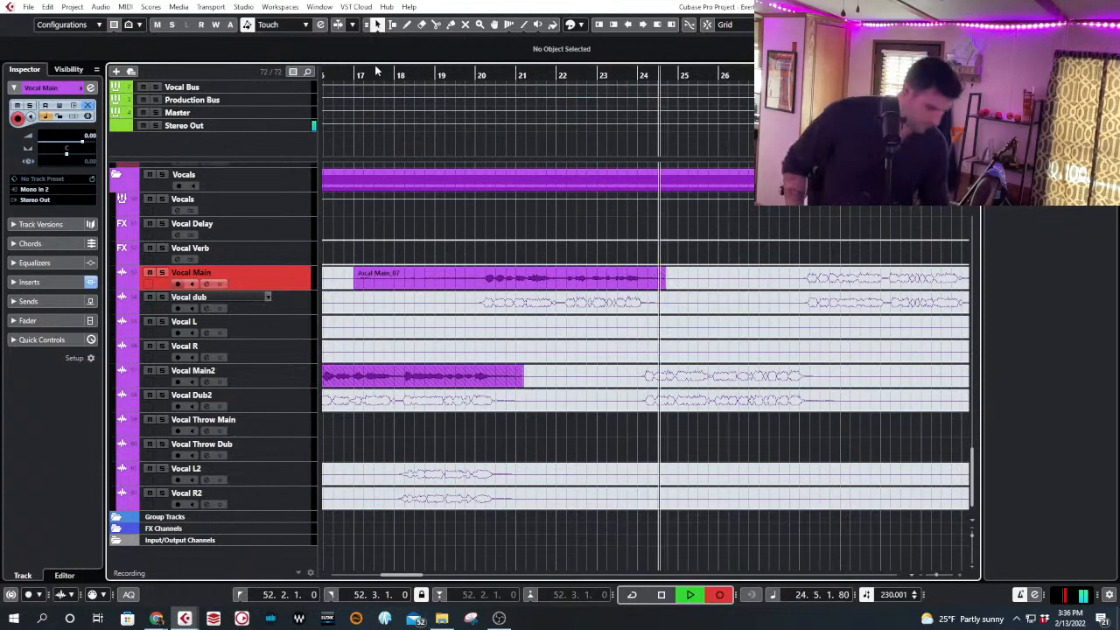
key("space")
left_click(461, 64)
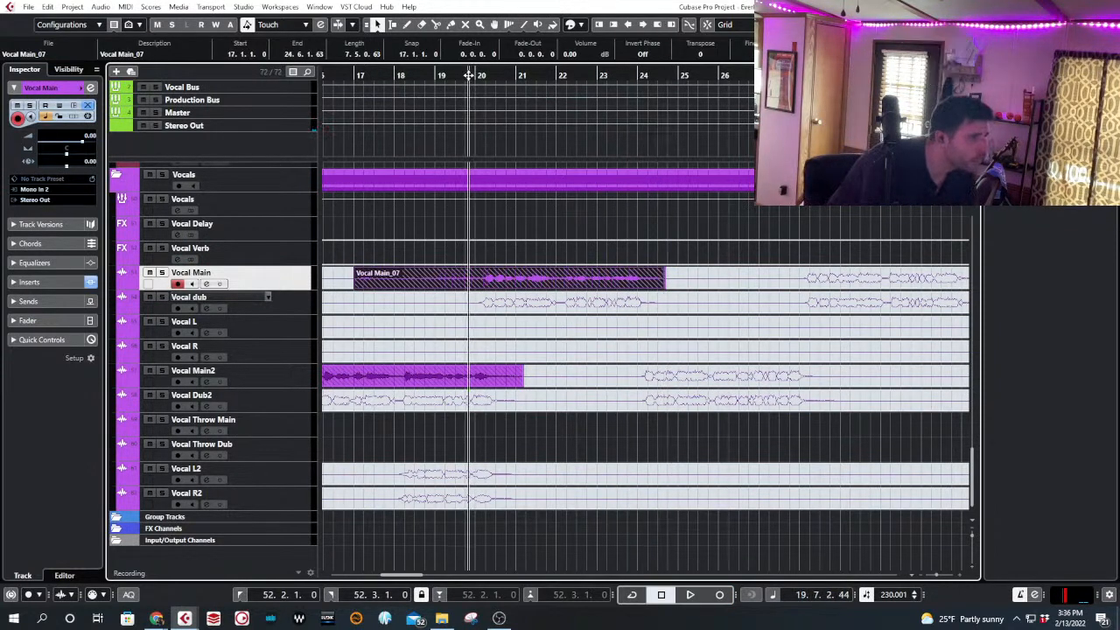
key("space")
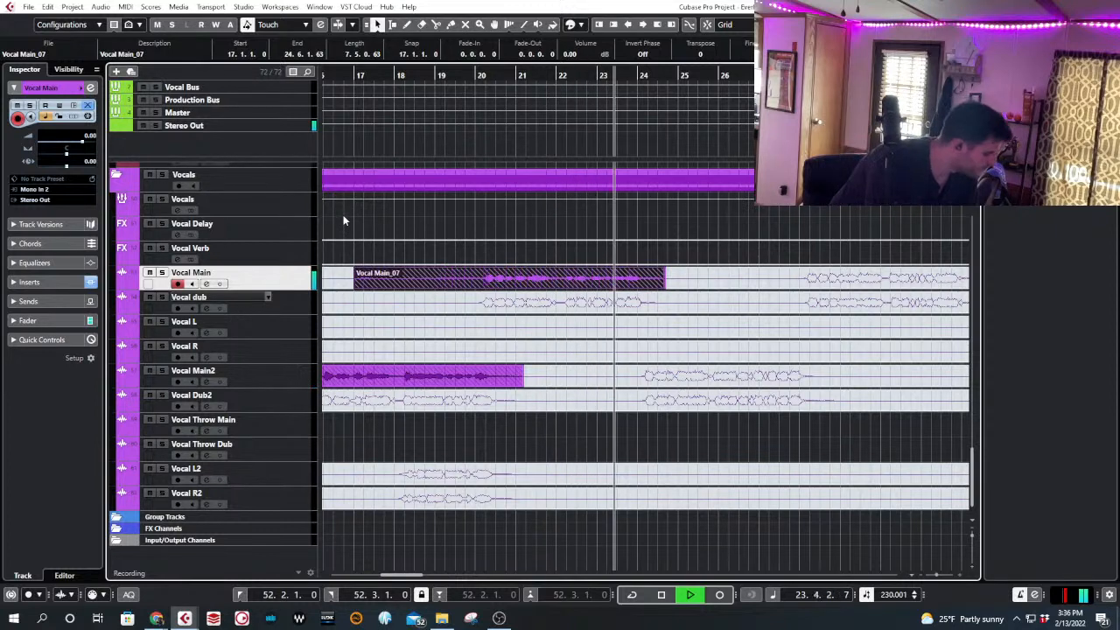
key("space")
key("ctrl+z")
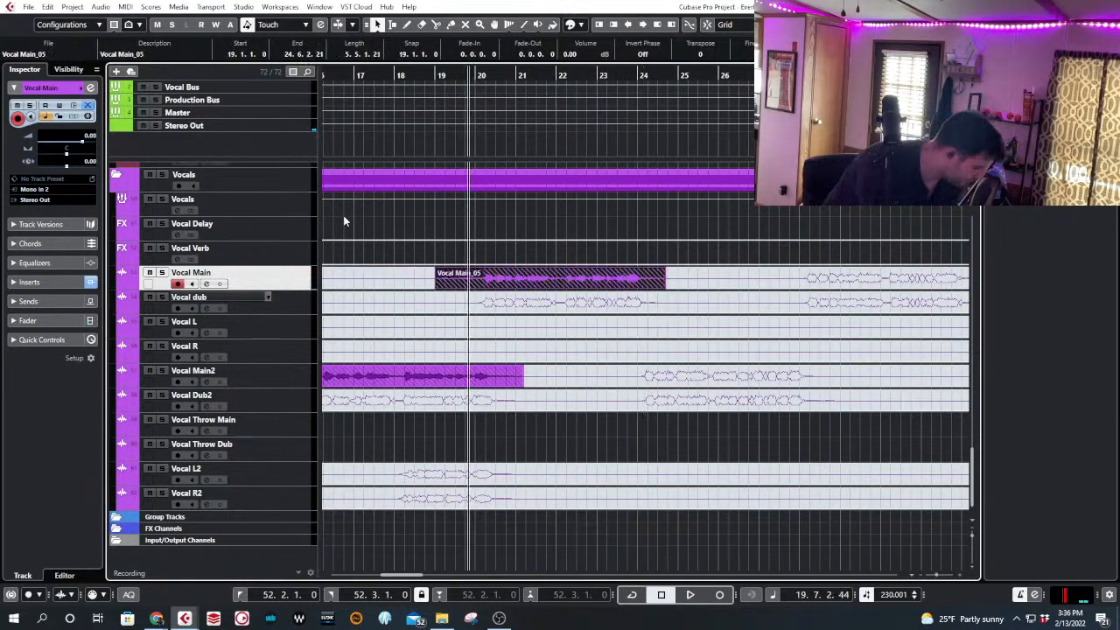
- Try two more Vocal Main takes of the phrase, starting at about bar 18 and at bar 17, undoing each one
key("space")
left_click_drag(437, 78, 390, 70)
key("KP_Multiply")
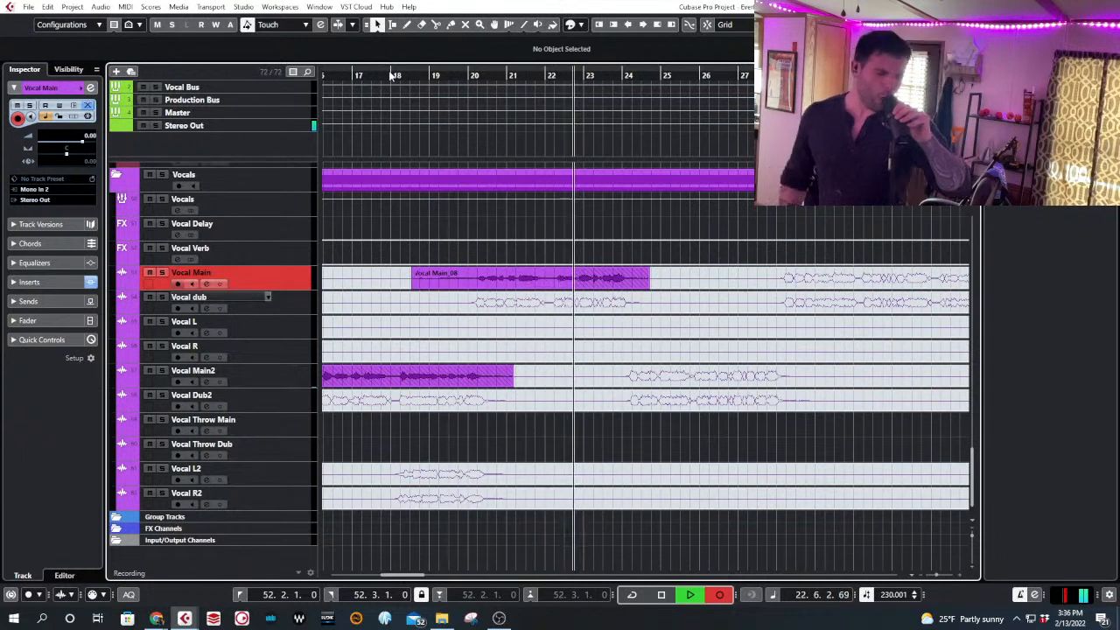
key("space")
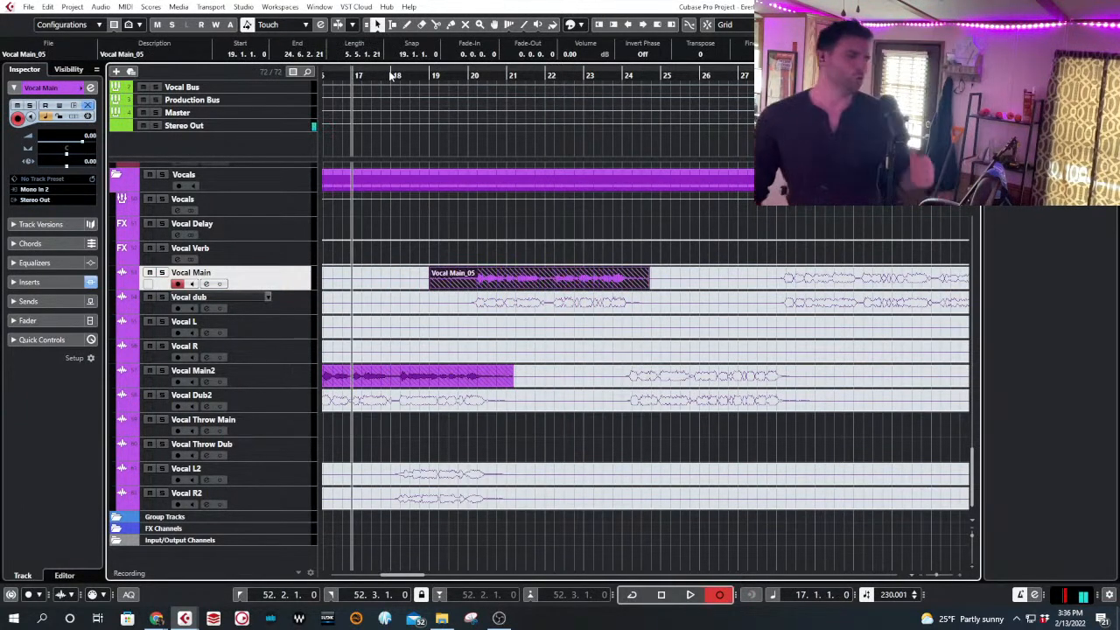
key("KP_Multiply")
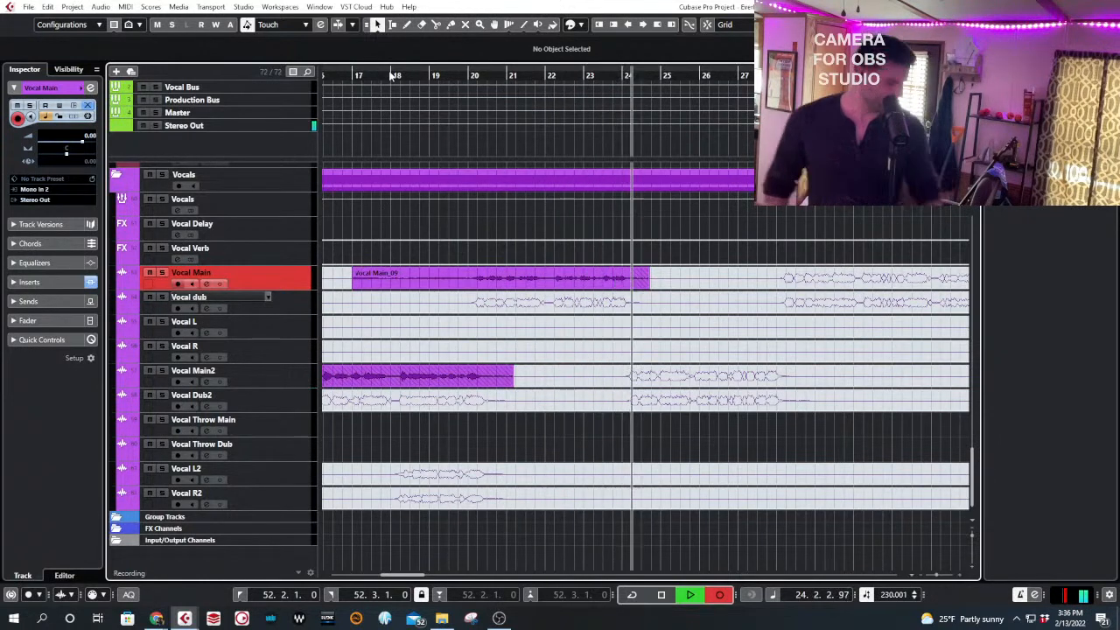
key("space")
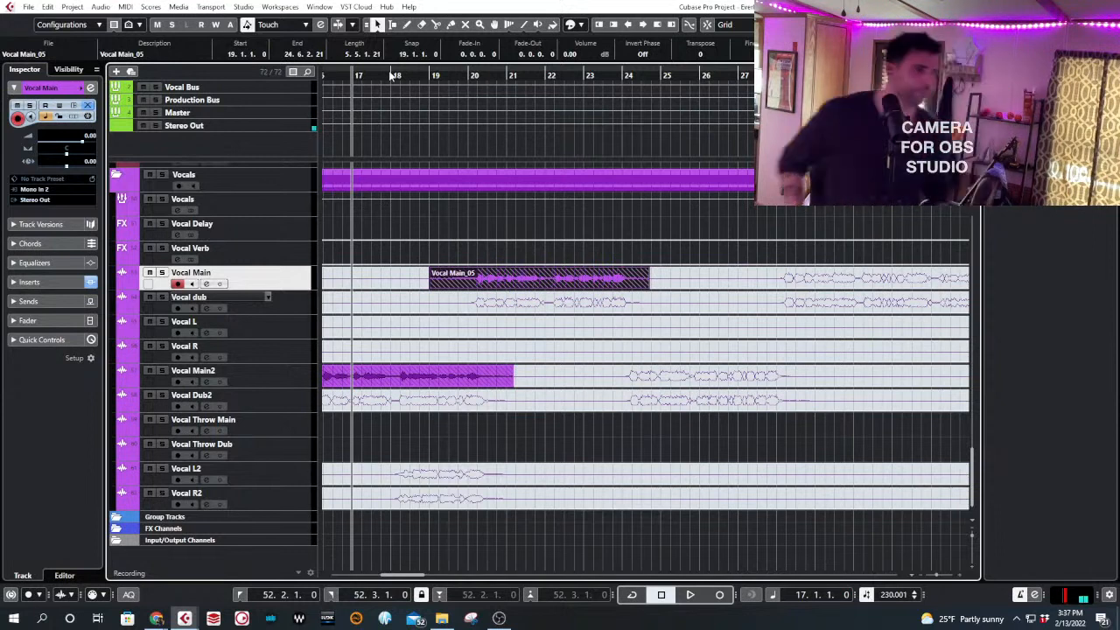
- Replace the Vocal Main clip from bar 19 with a new take from bar 17 to about bar 25, and play it back
key("Delete")
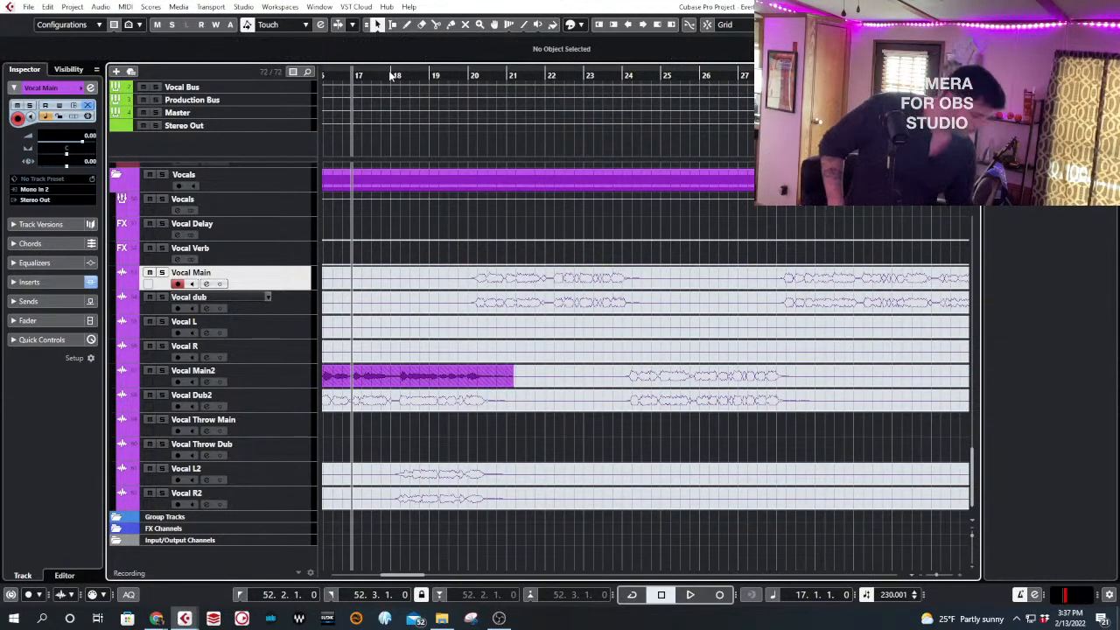
key("KP_Multiply")
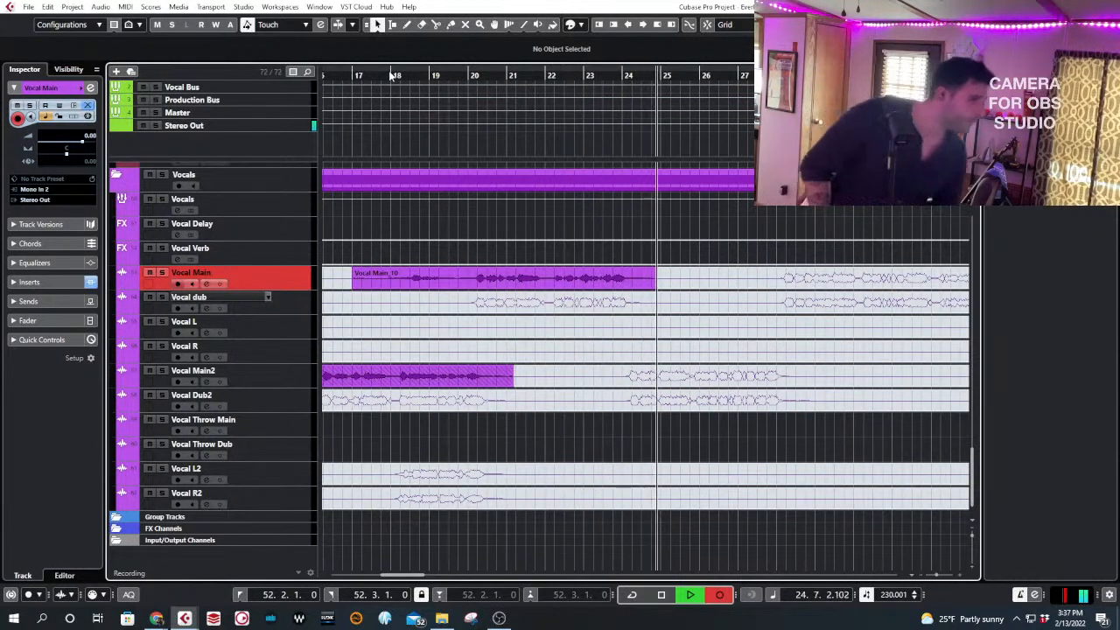
key("space")
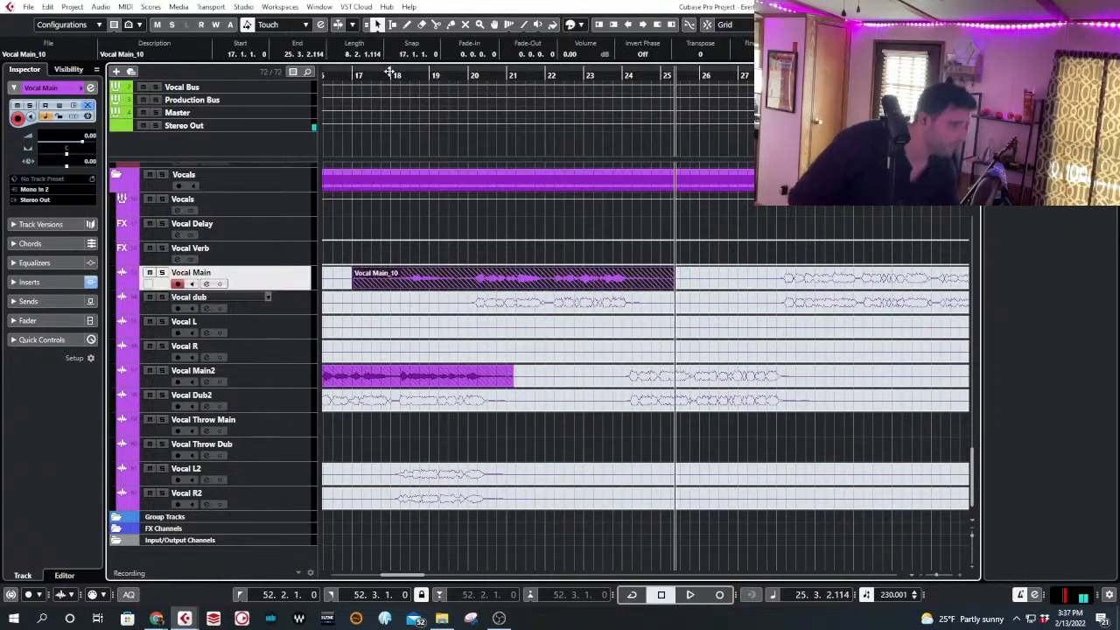
left_click(474, 90)
key("space")
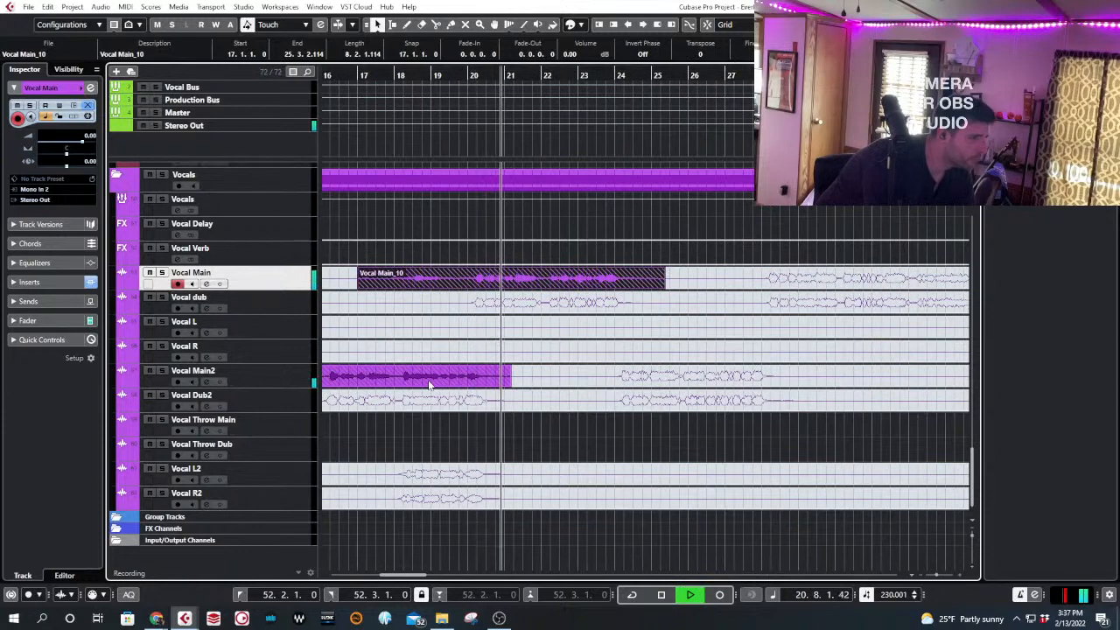
left_click_drag(724, 289, 532, 295)
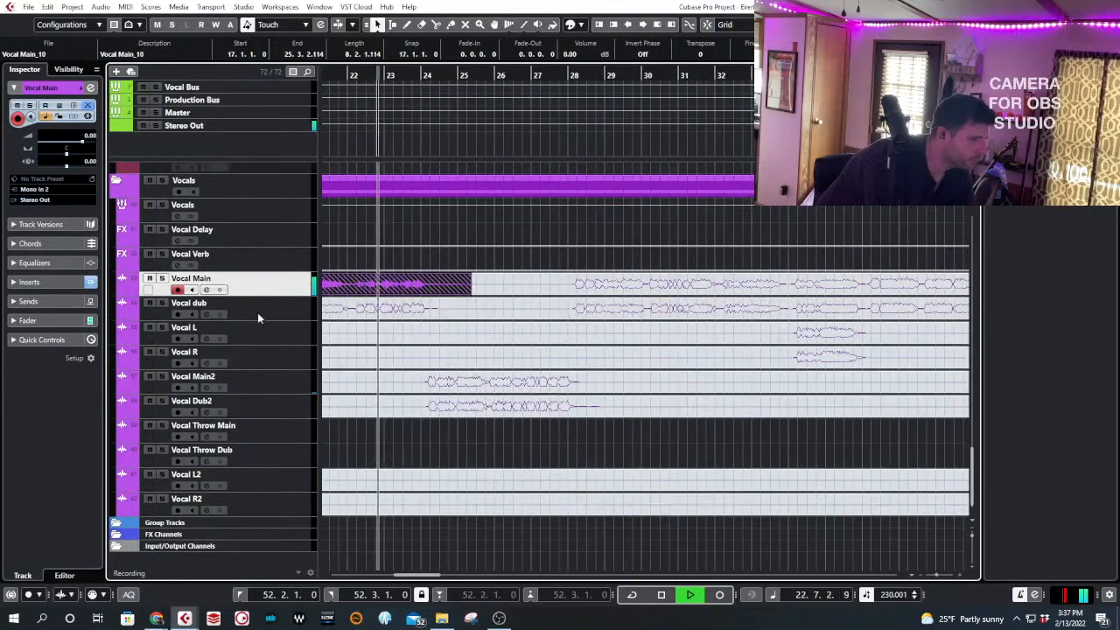
key("space")
- Try three takes of the next phrase on Vocal Main2 starting at bar 22, undoing each one
left_click(289, 381)
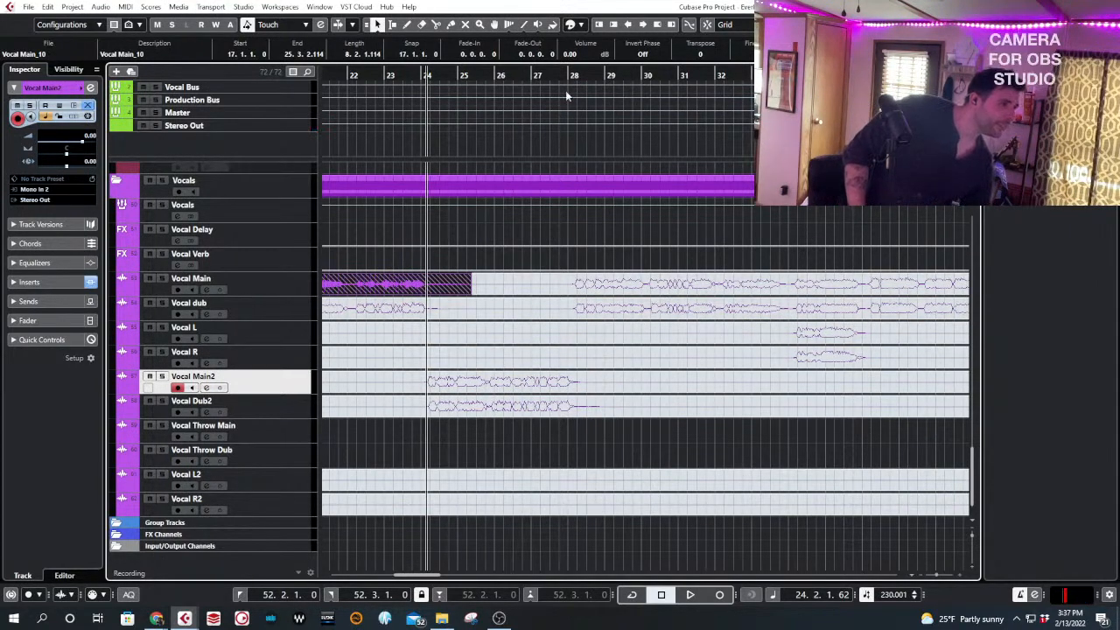
left_click(359, 75)
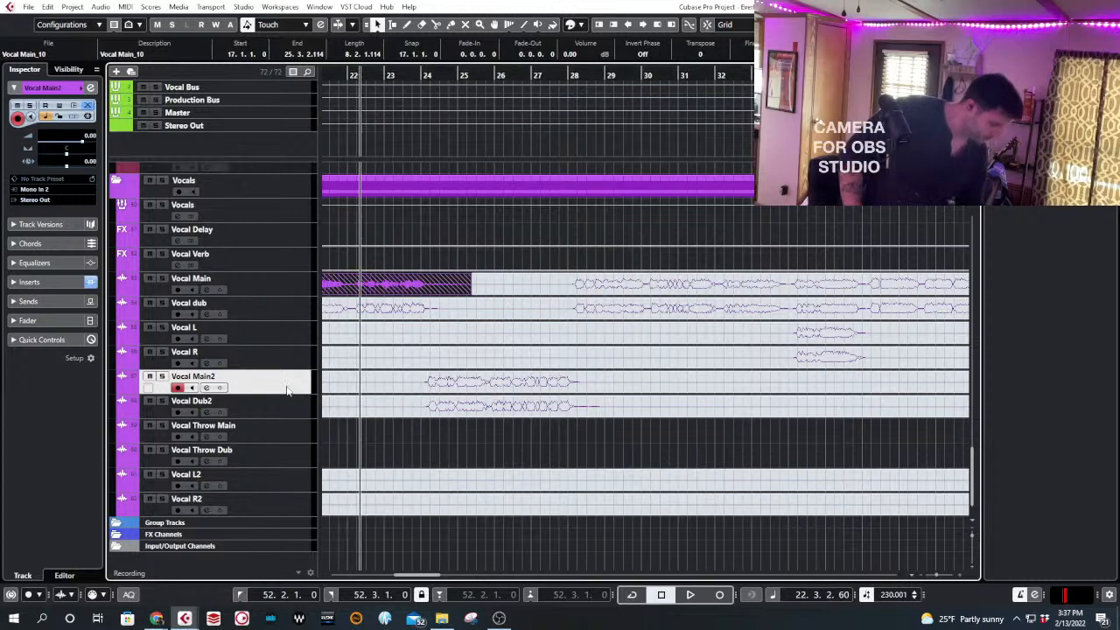
key("KP_Multiply")
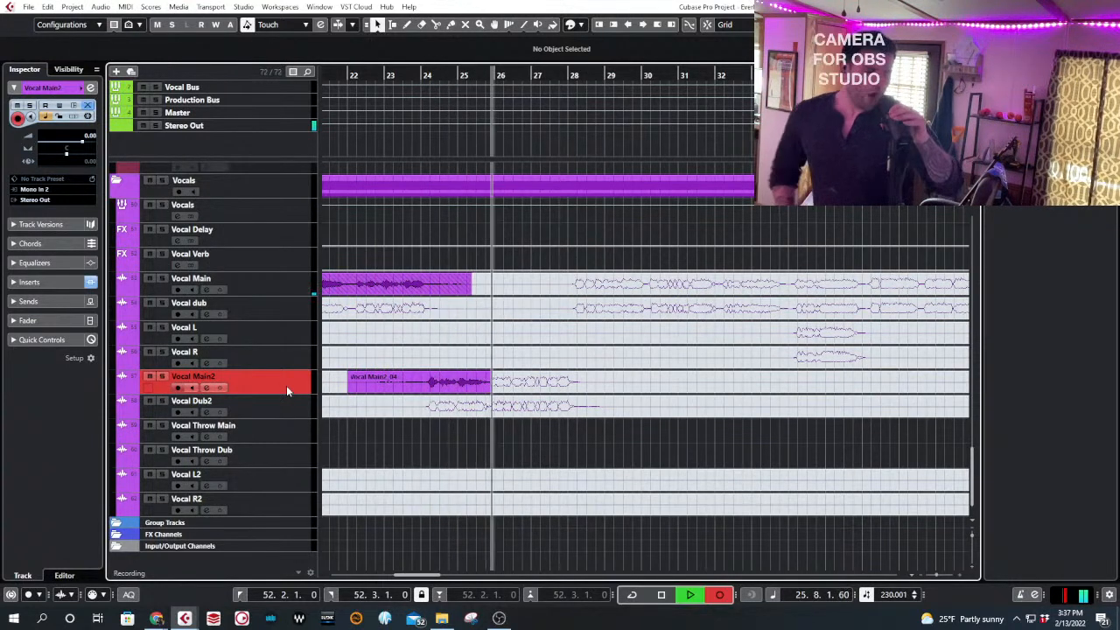
key("space")
key("ctrl+z")
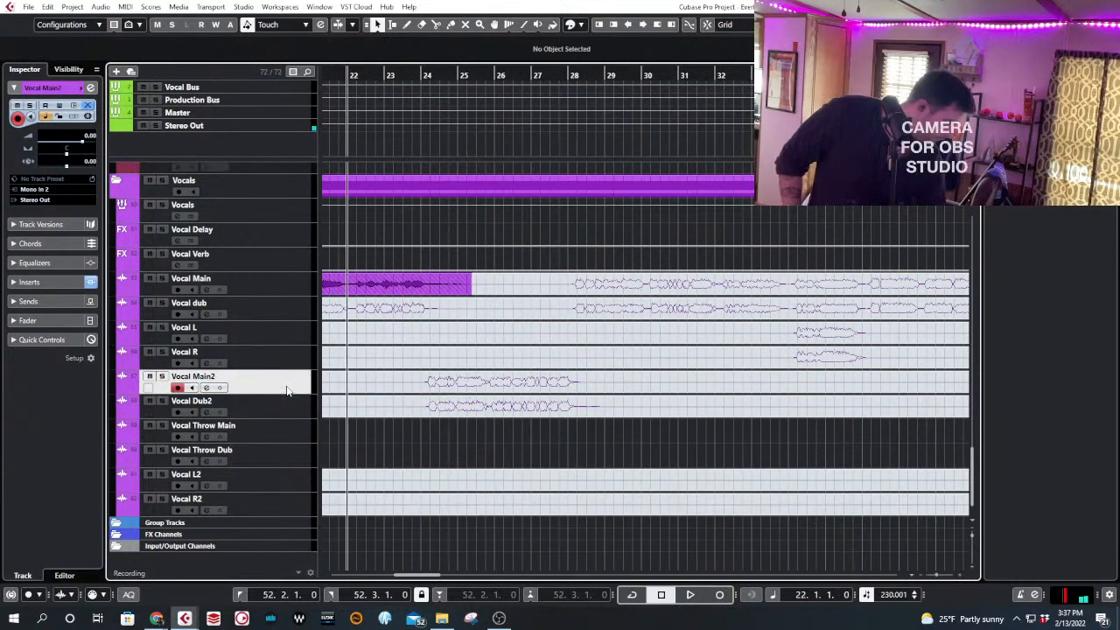
key("KP_Multiply")
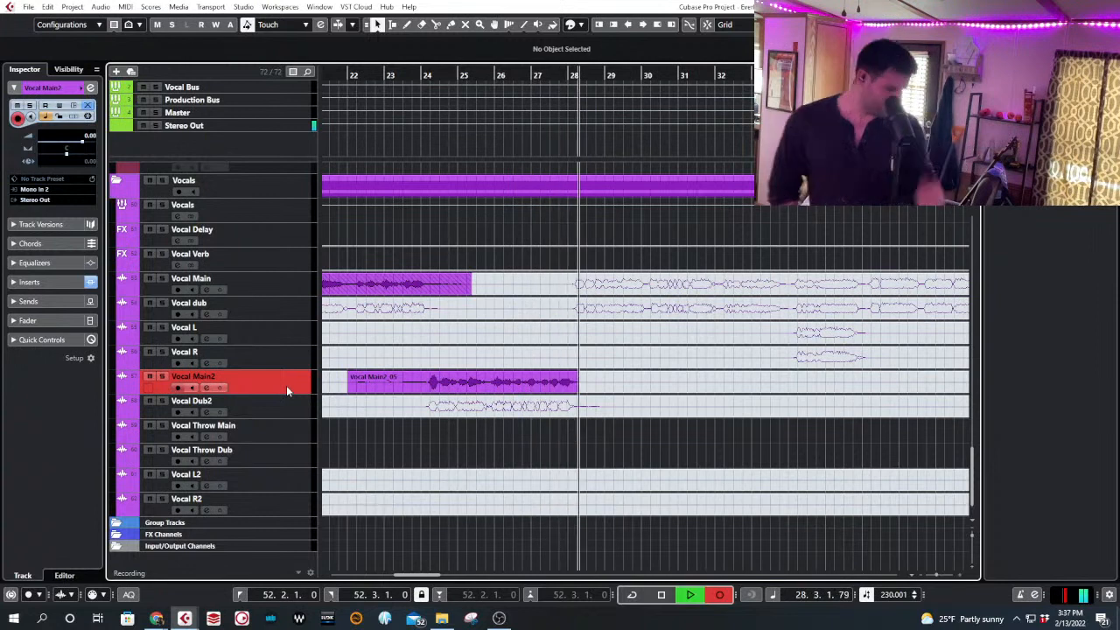
key("space")
key("ctrl+z")
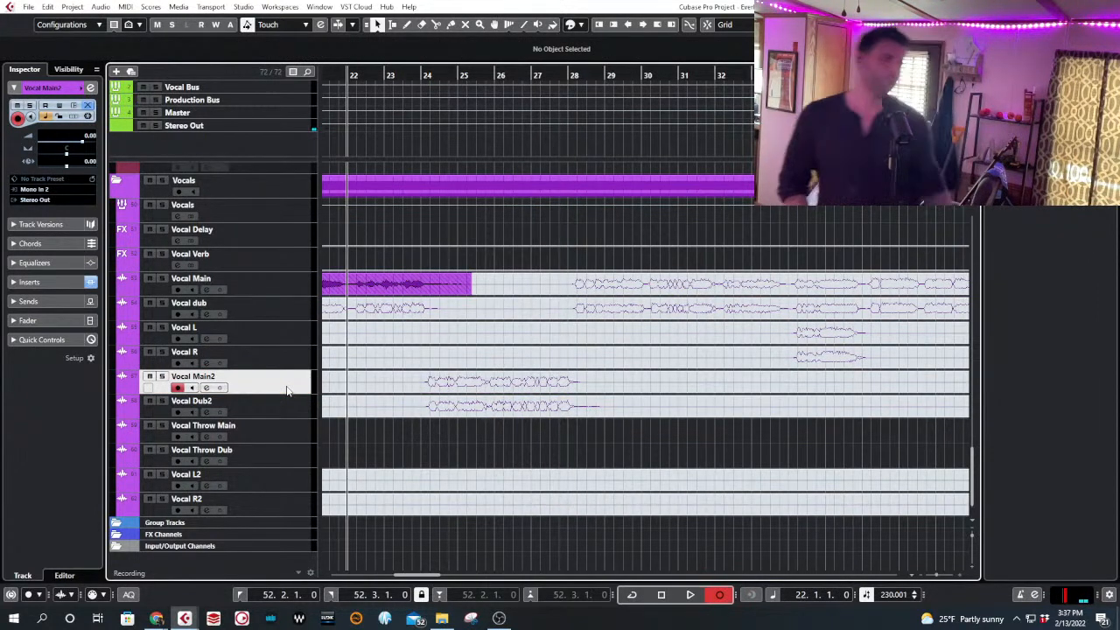
key("KP_Multiply")
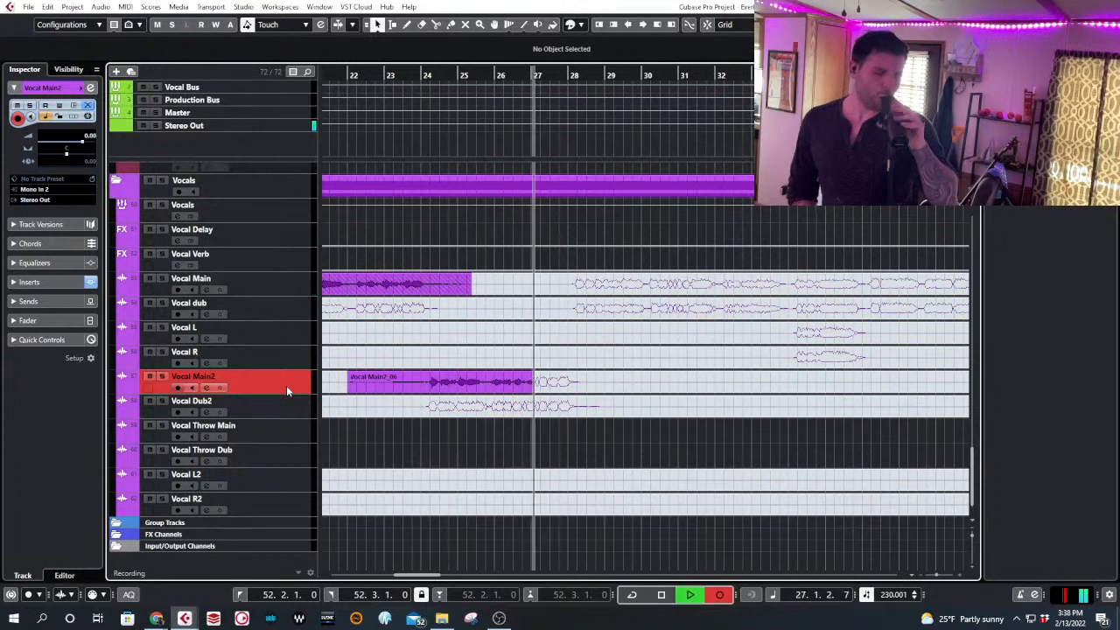
key("space")
key("ctrl+z")
- Play from bar 22 and record the phrase on Vocal Main2 from about bar 23 to the middle of bar 28
key("space")
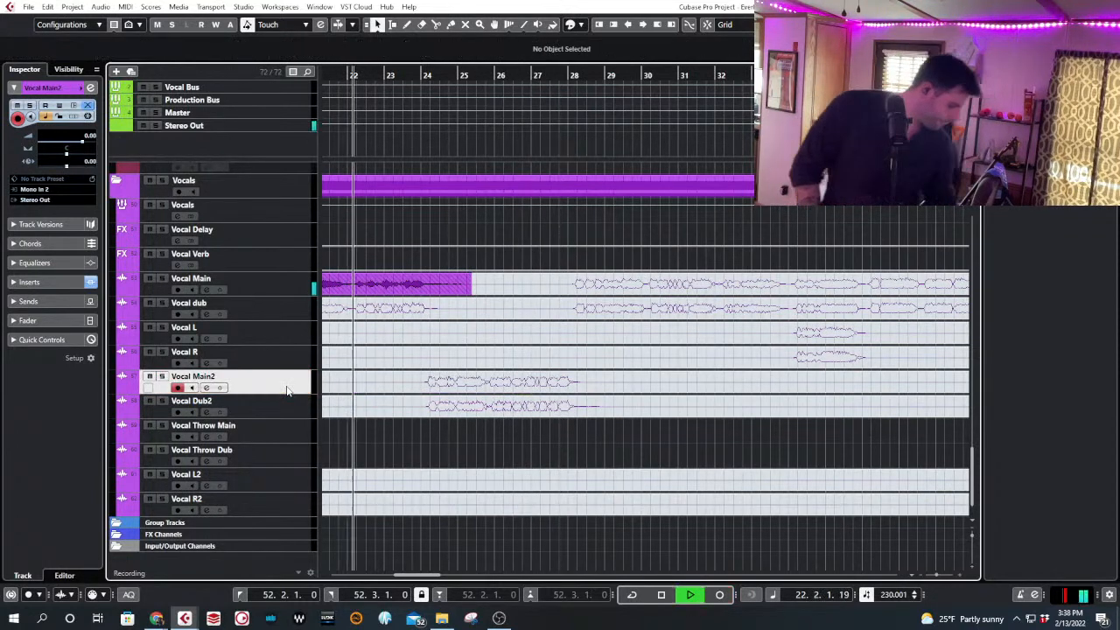
key("KP_Multiply")
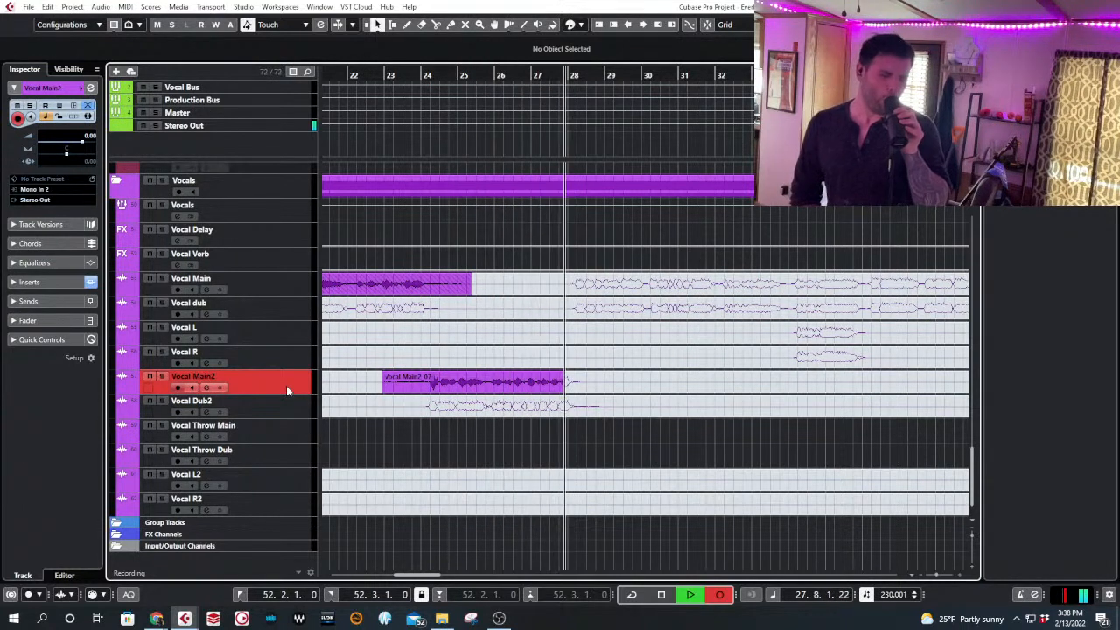
key("space")
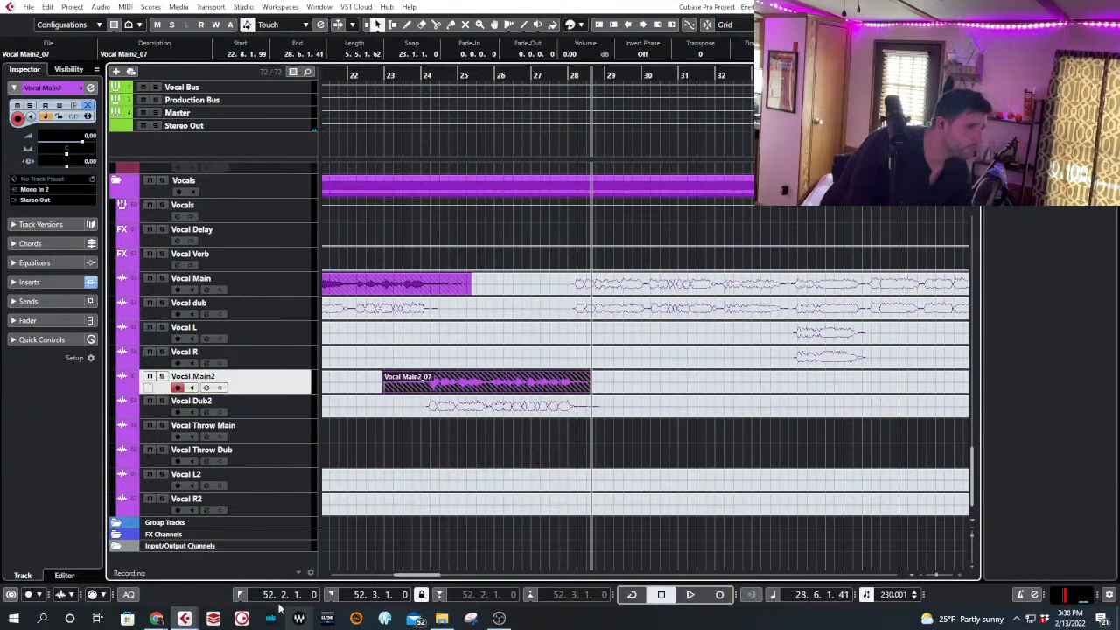
- Unmute the original Vocal Main clip after the new take and play from about bar 27
right_click(496, 282)
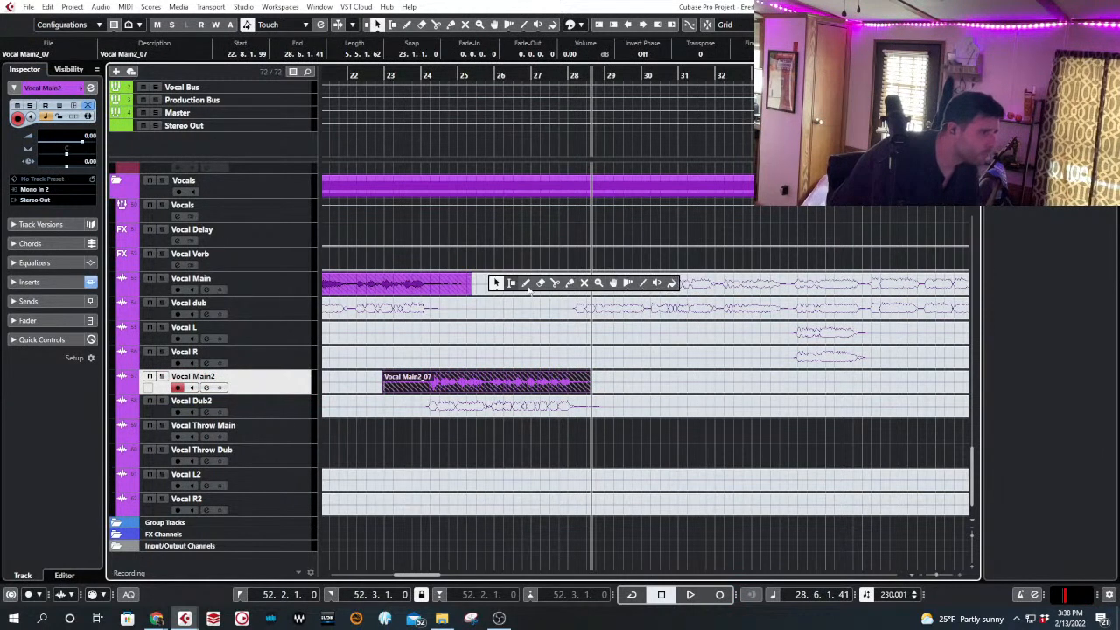
left_click(585, 283)
left_click(583, 283)
key("1")
left_click(567, 70)
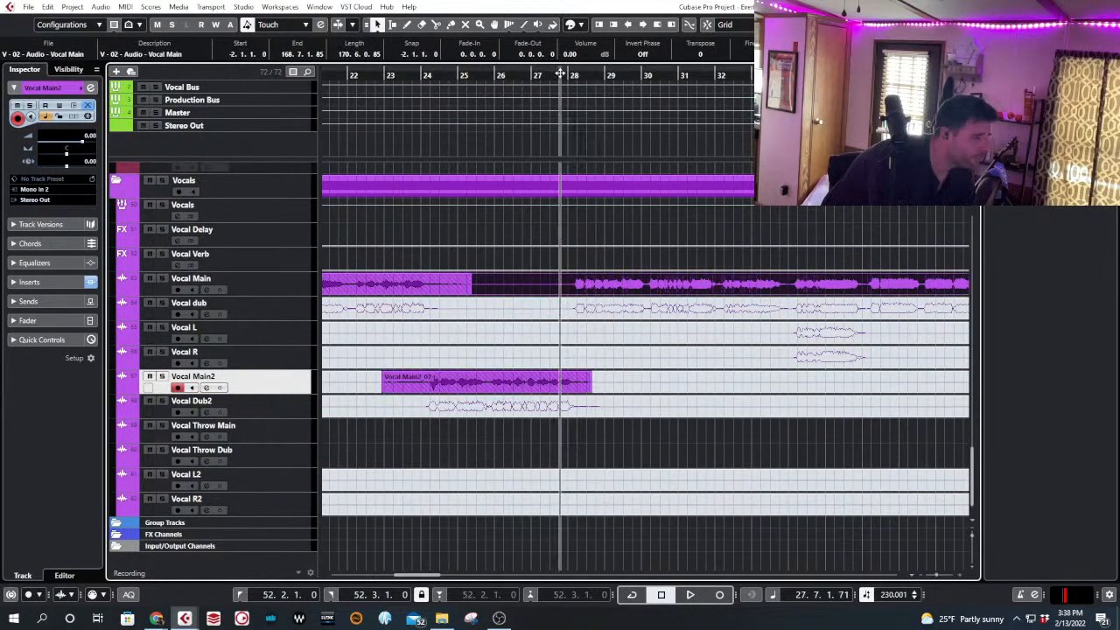
key("space")
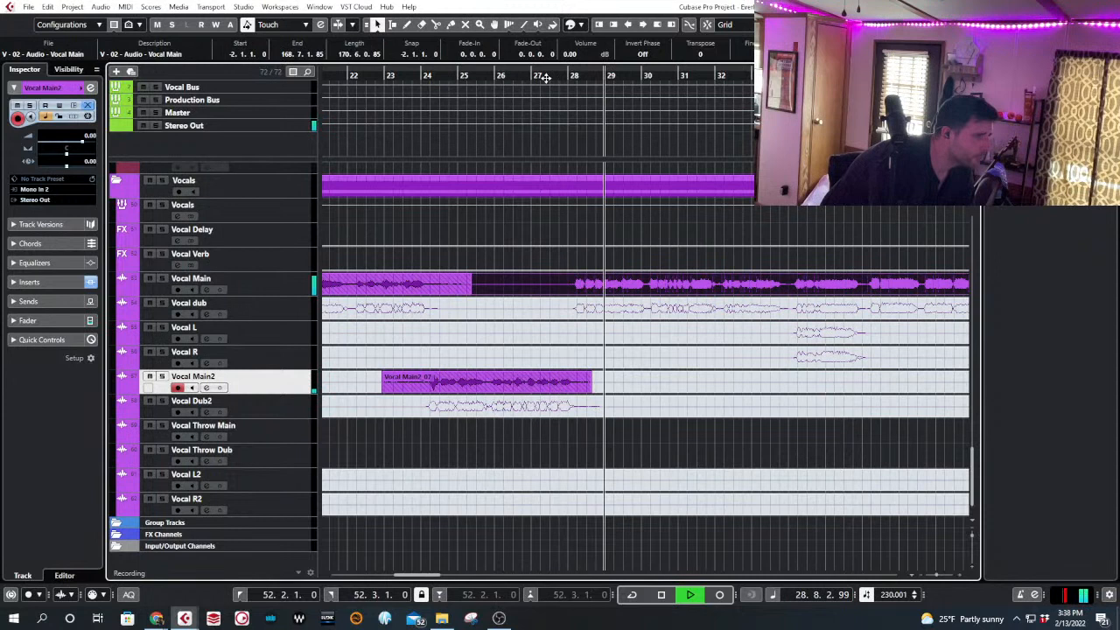
- Get the Mute tool ready and play the original Vocal Main clip from about bar 27
key("space")
right_click(537, 296)
left_click(627, 295)
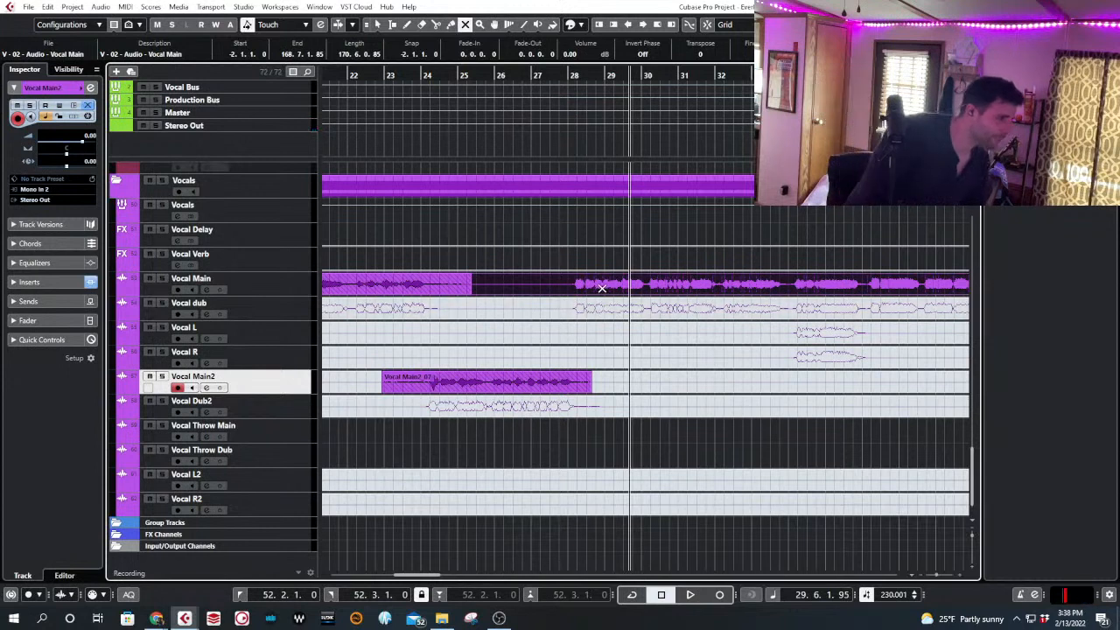
left_click(553, 74)
key("space")
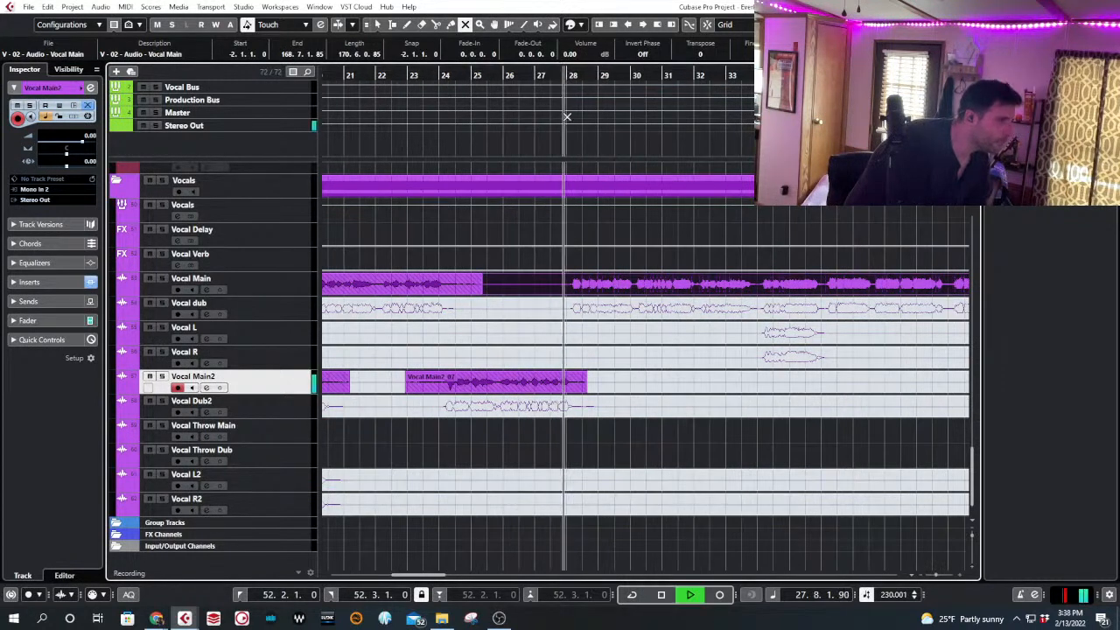
- Mute the original Vocal Main clip and ready the Vocal Main track for recording at about bar 26
key("space")
left_click(602, 288)
key("1")
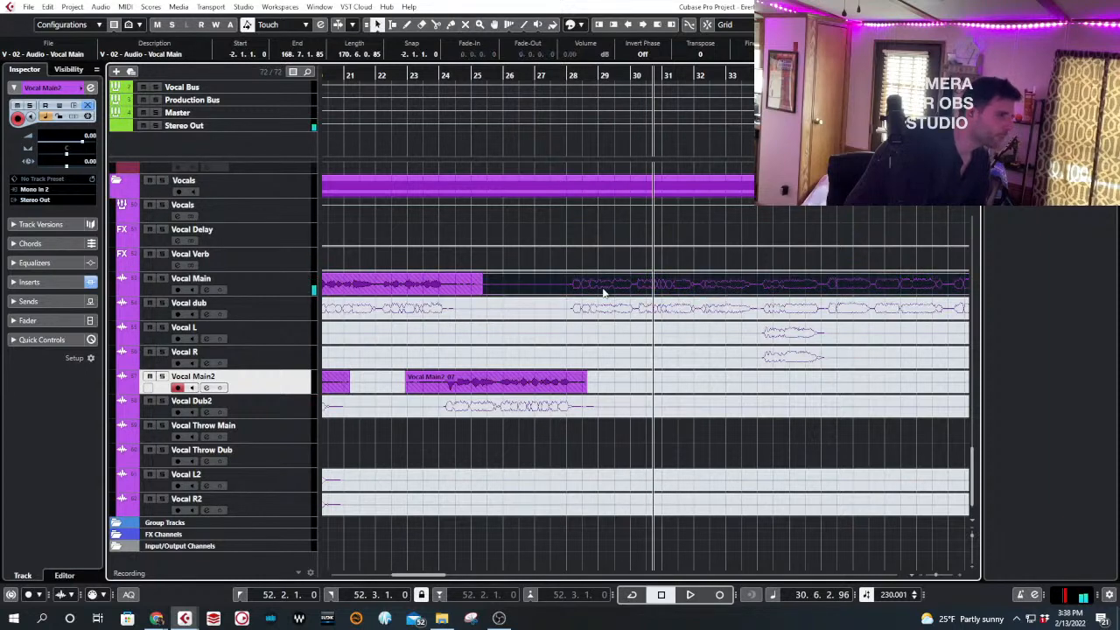
left_click(517, 75)
left_click(297, 291)
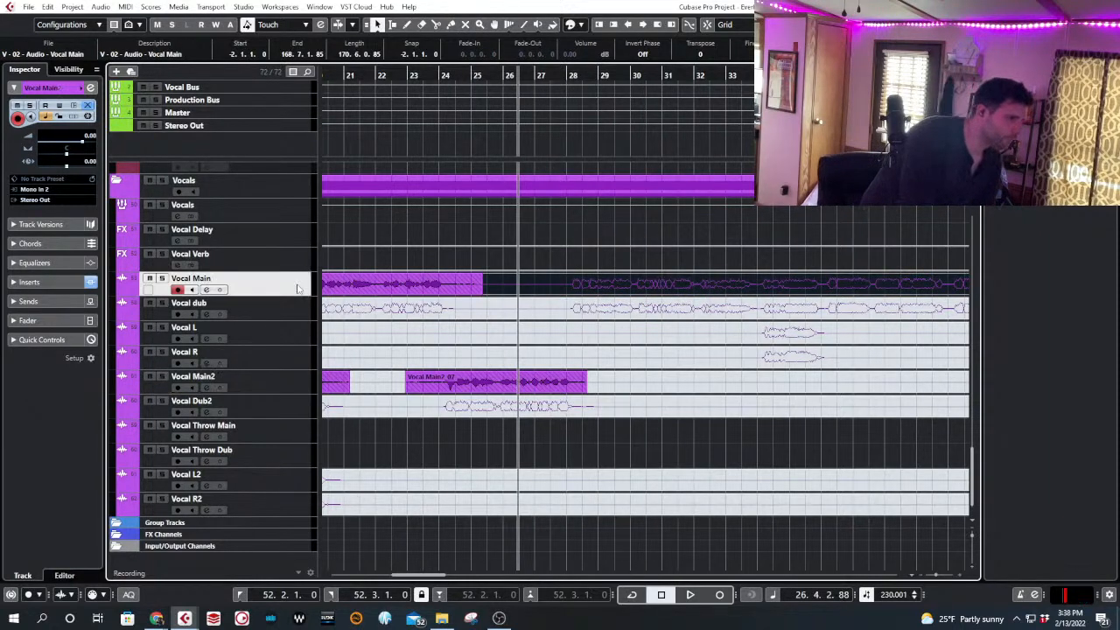
- Try three takes of the next phrase on Vocal Main, starting from about bar 26, undoing each one
key("space")
key("KP_Multiply")
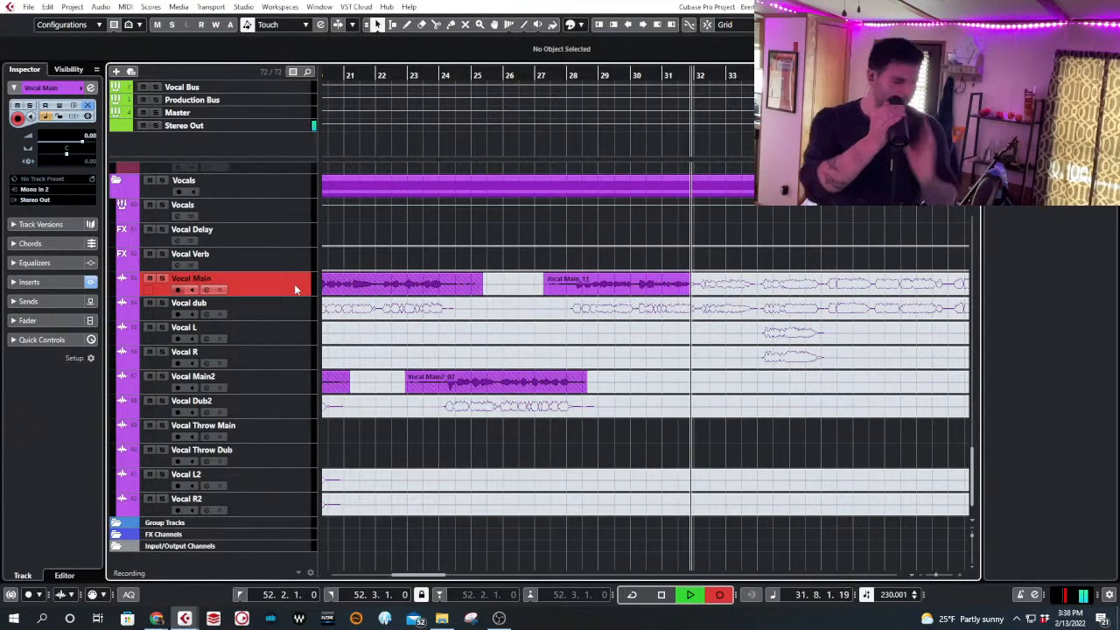
key("space")
key("ctrl+z")
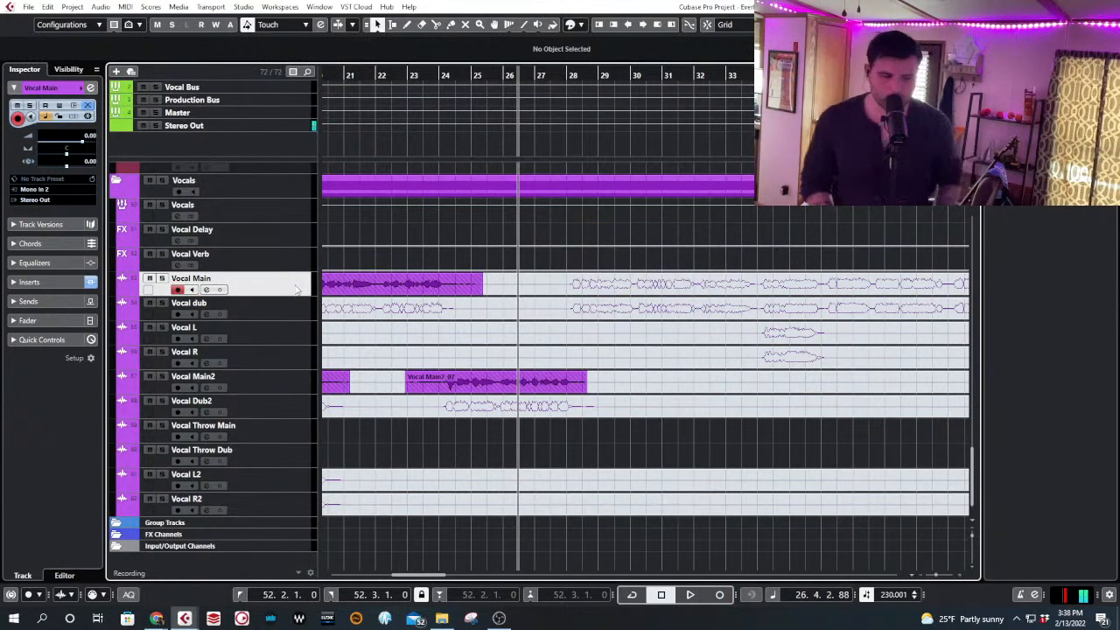
key("space")
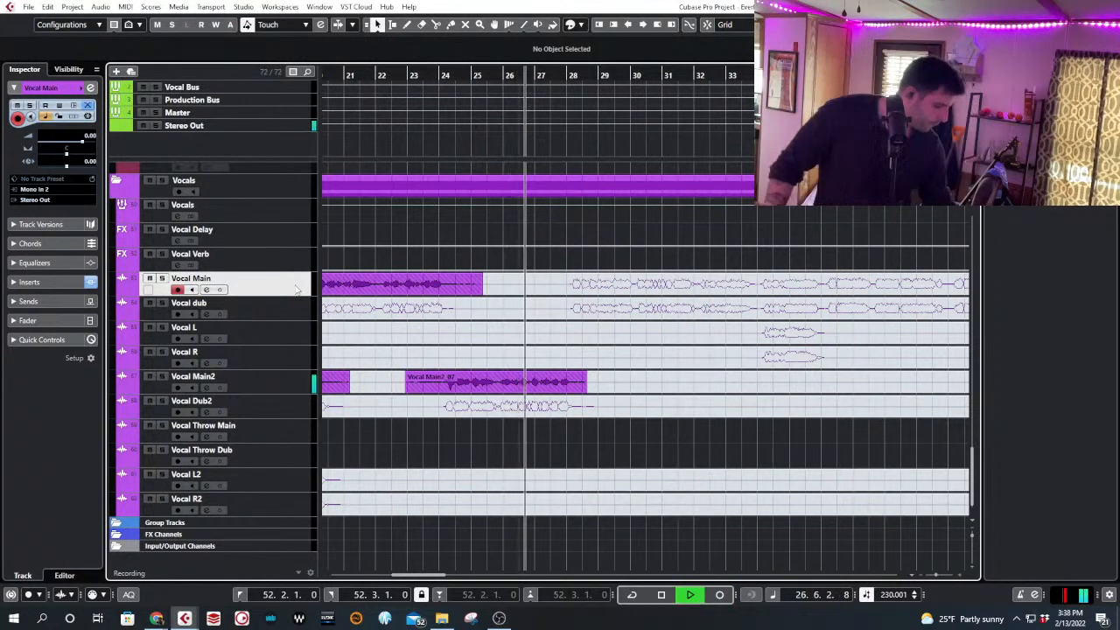
key("KP_Multiply")
key("space")
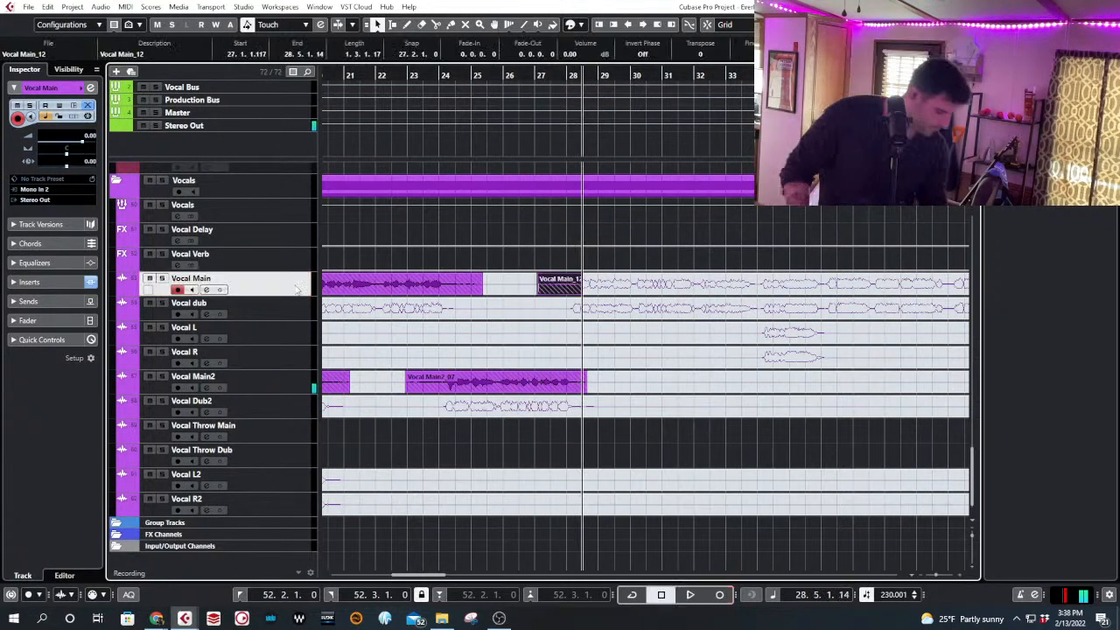
key("ctrl+z")
key("space")
key("KP_Multiply")
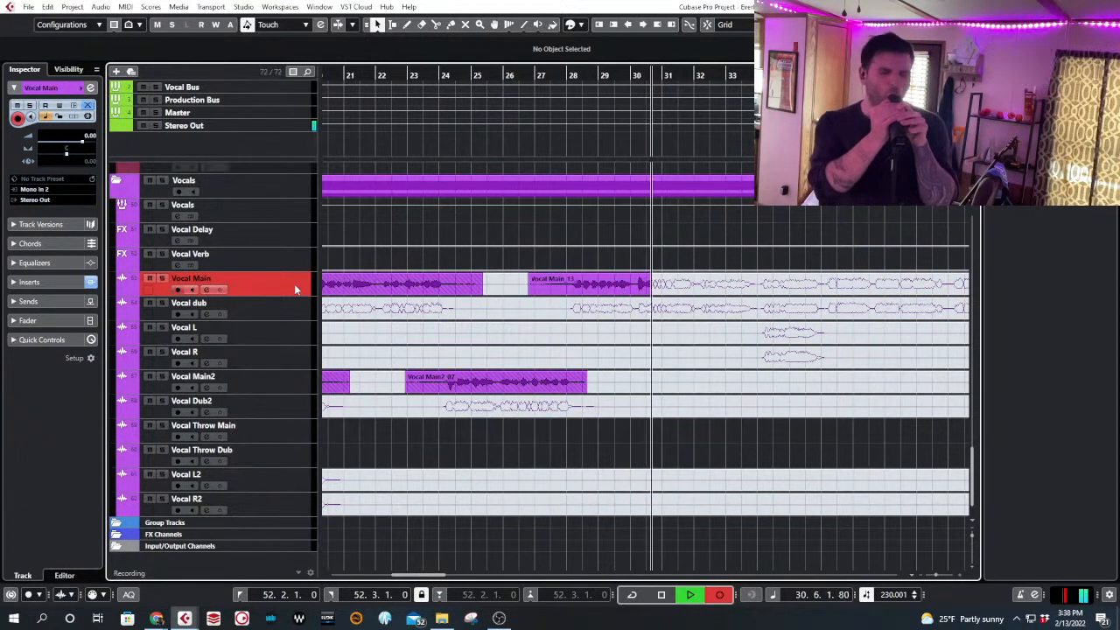
key("space")
key("ctrl+z")
- Record Vocal Main from bar 26 to the end of bar 36, review it and trim the take's end to bar 34
key("KP_Multiply")
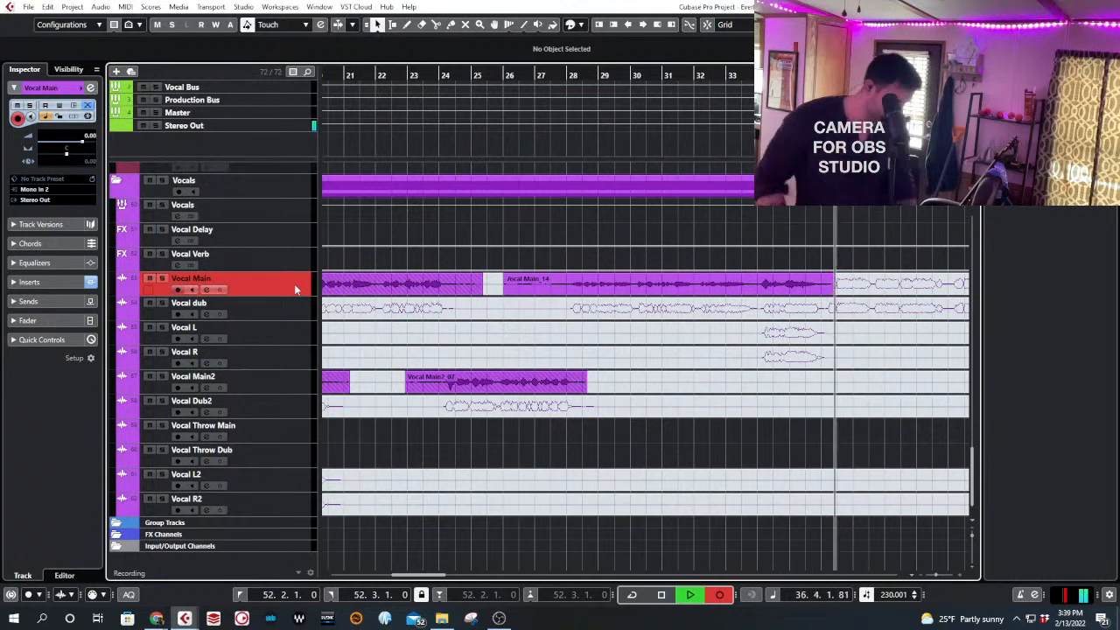
key("space")
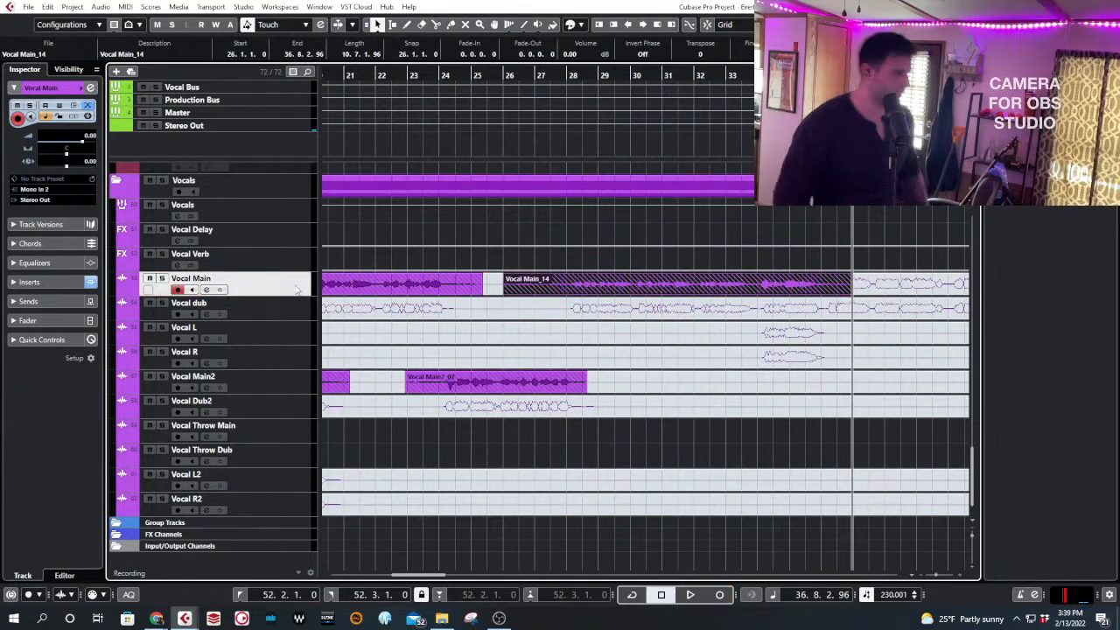
left_click(554, 75)
key("space")
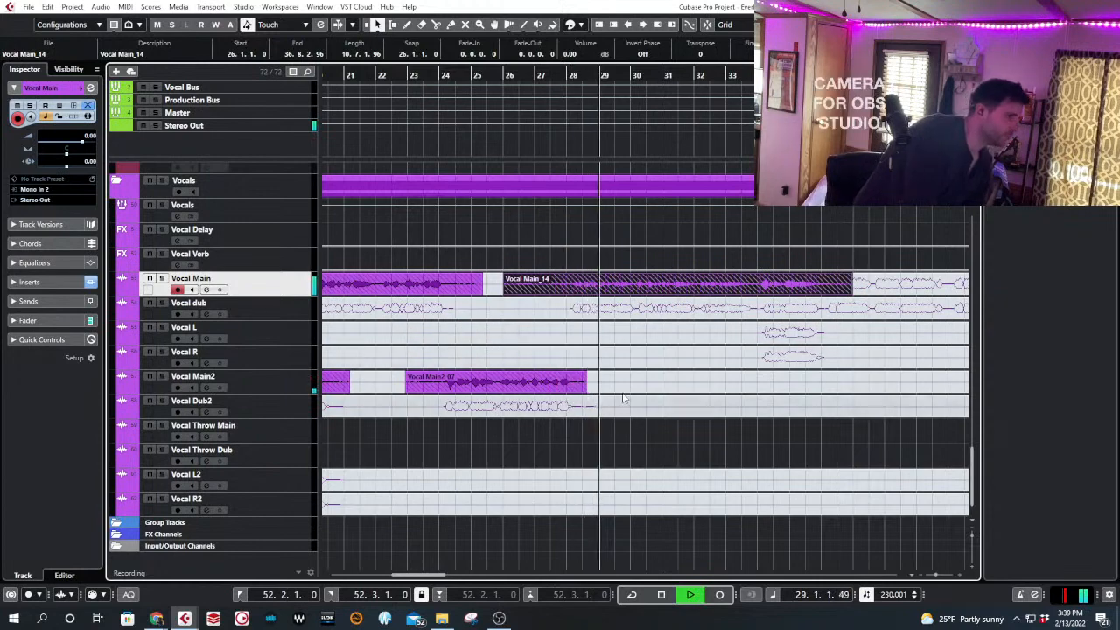
left_click_drag(887, 344, 663, 302)
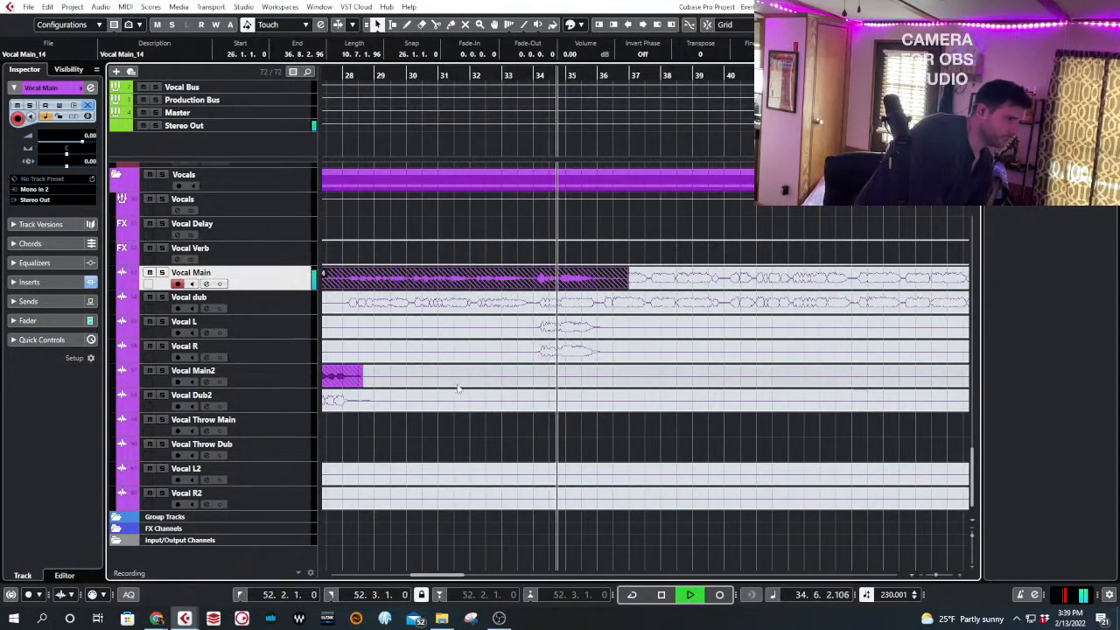
key("space")
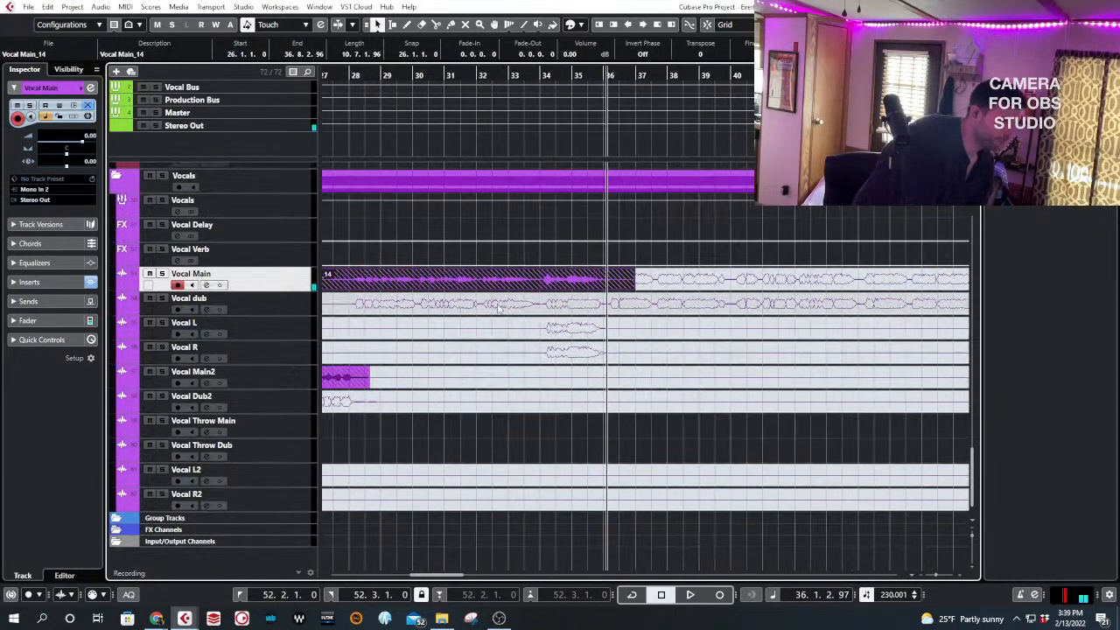
left_click_drag(632, 284, 542, 282)
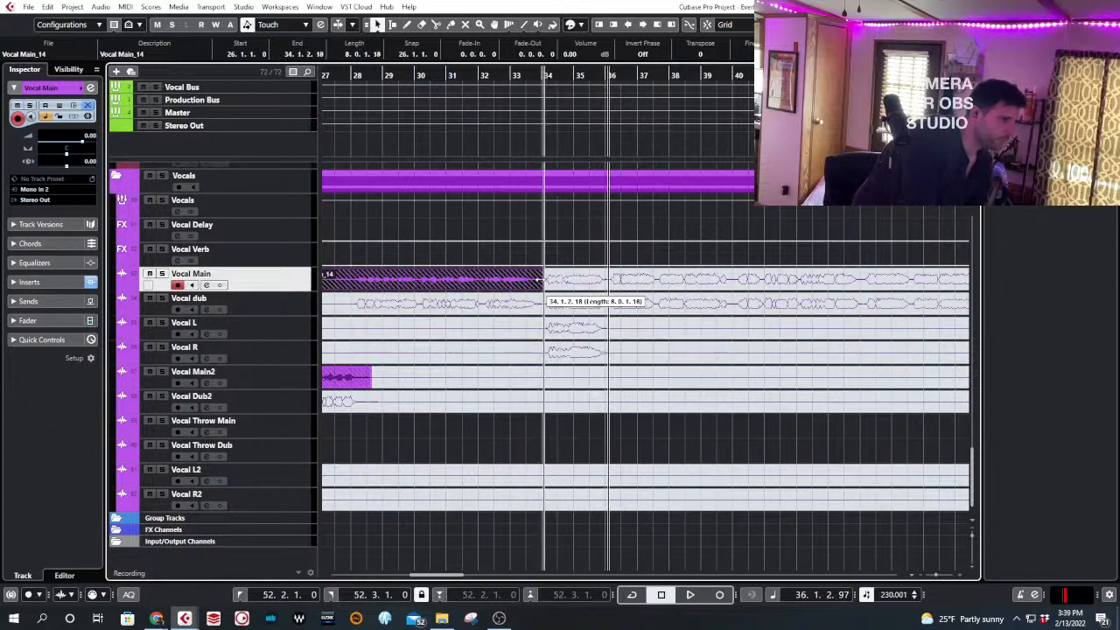
- Try a take of the closing line on Vocal Main with a lead-in from about bar 31, and delete it
double_click(455, 78)
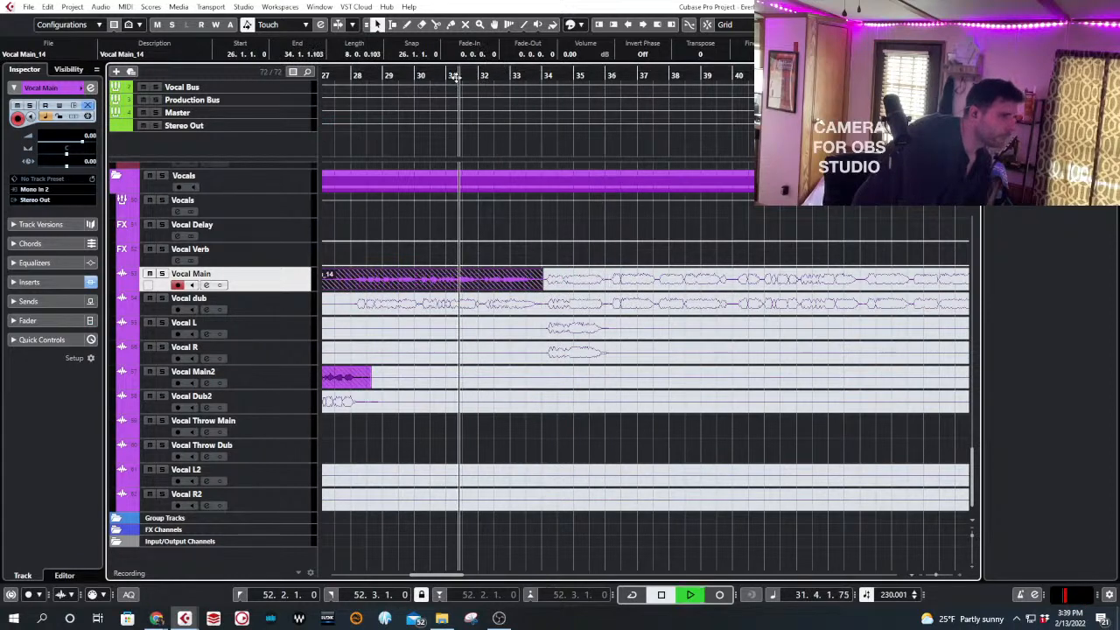
key("KP_Multiply")
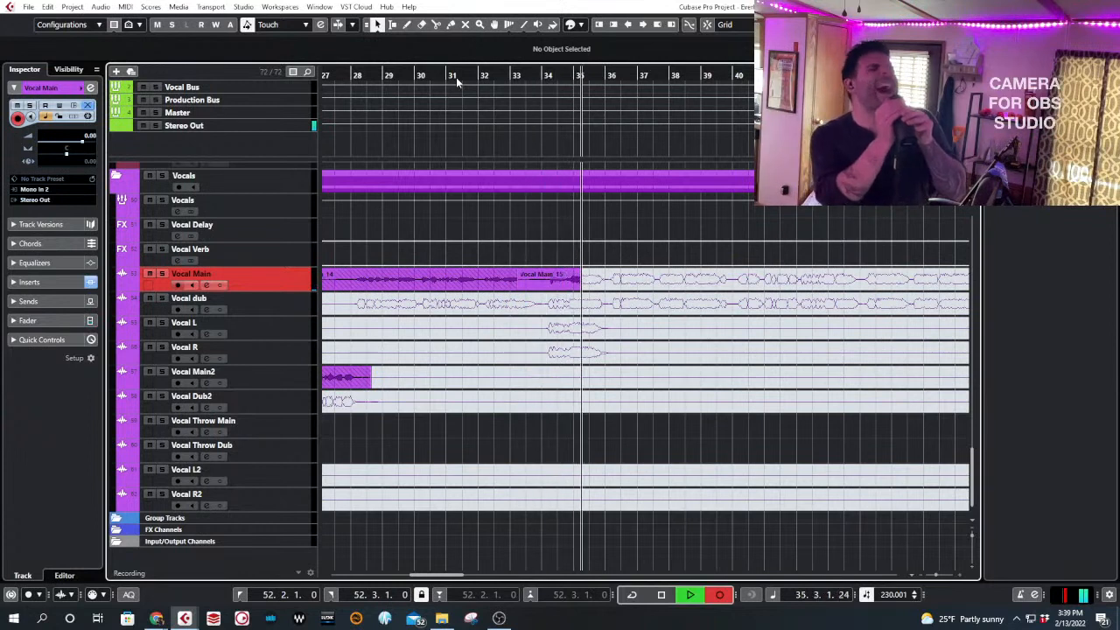
key("space")
key("Delete")
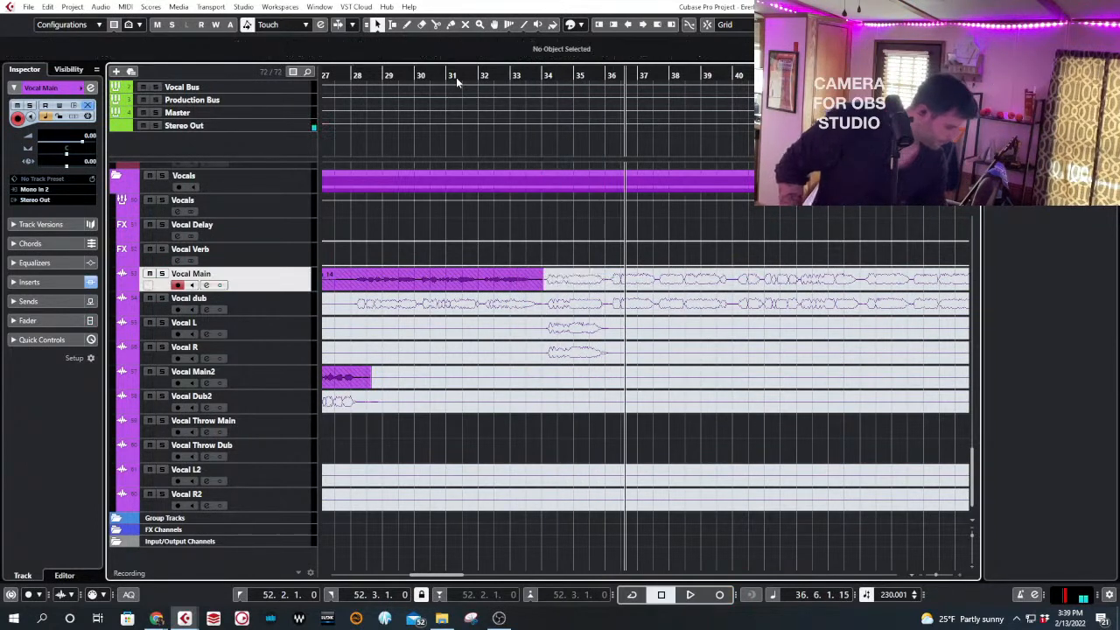
- Record the closing line on Vocal Main from mid-bar 33 to late bar 36, and trim its start to late bar 33
double_click(456, 77)
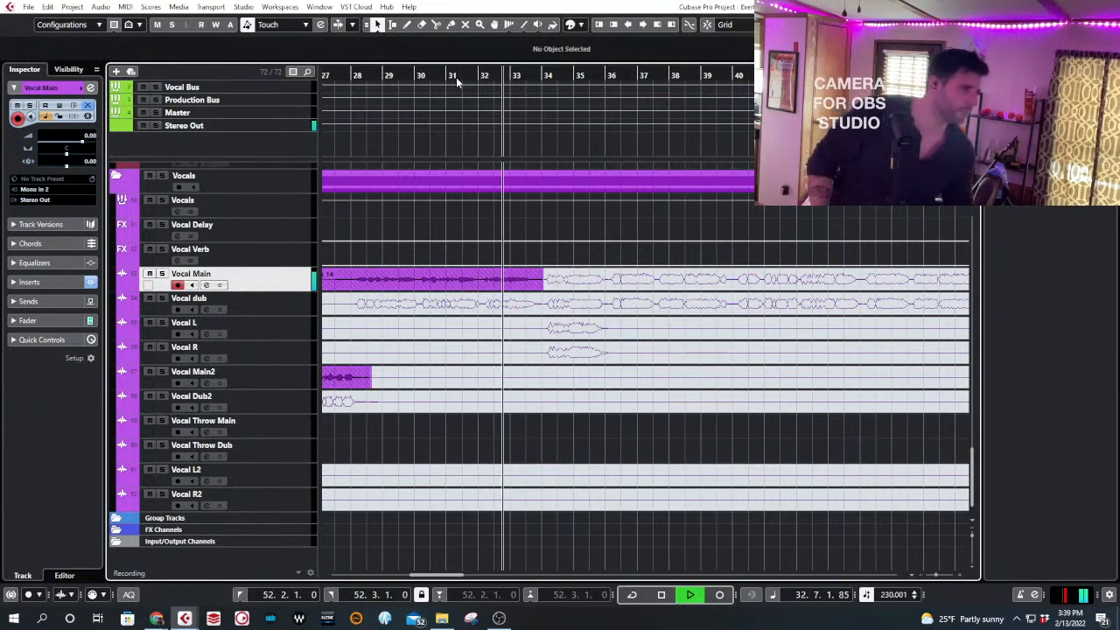
key("KP_Multiply")
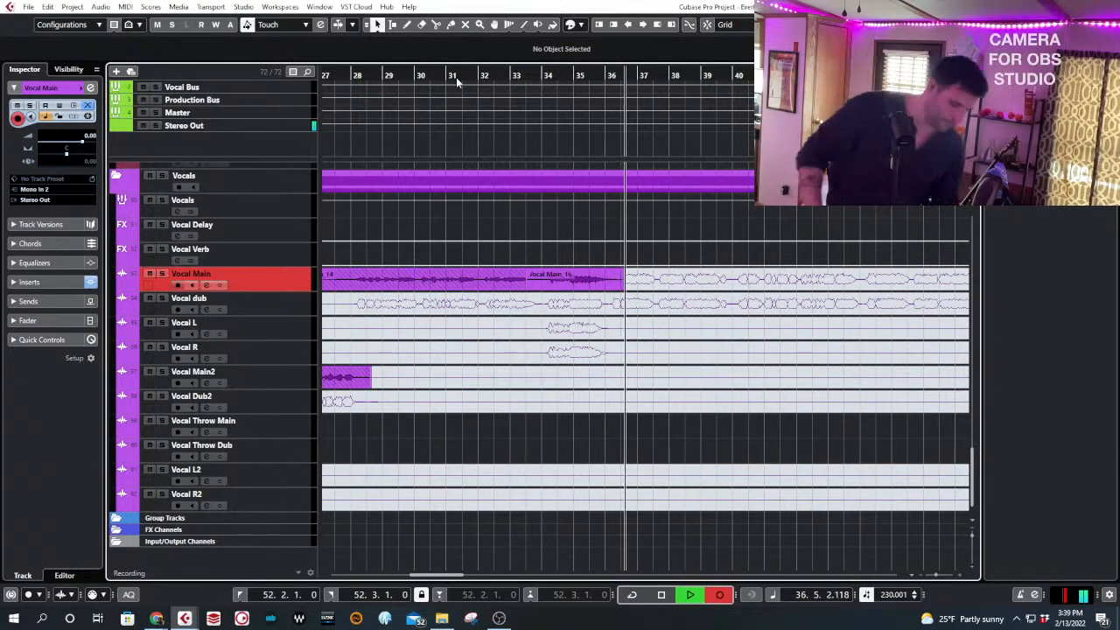
key("space")
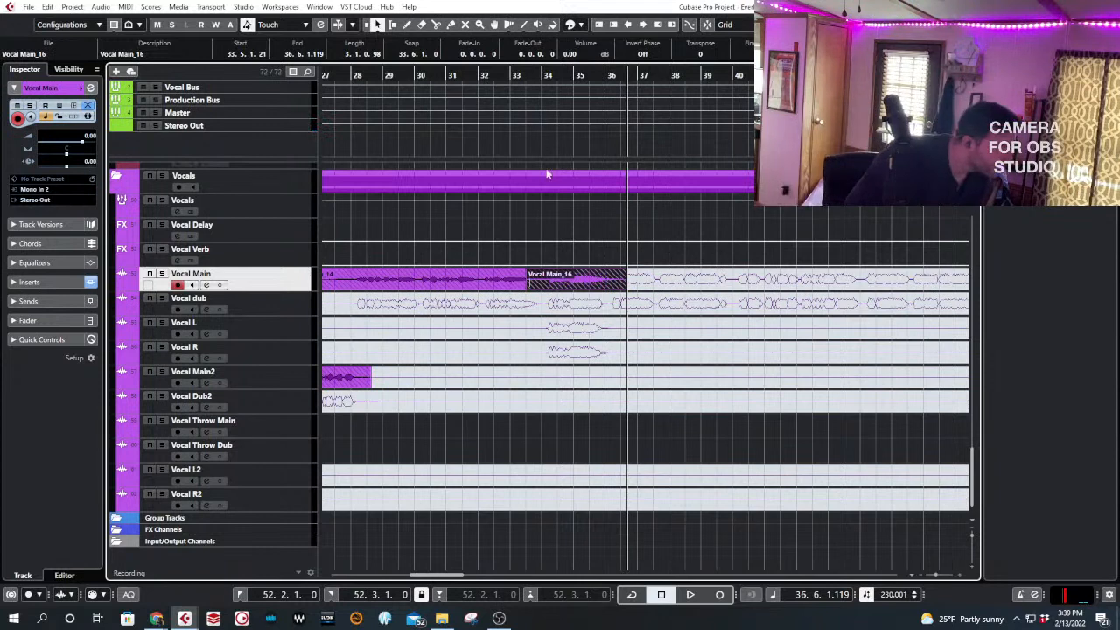
left_click_drag(528, 286, 539, 286)
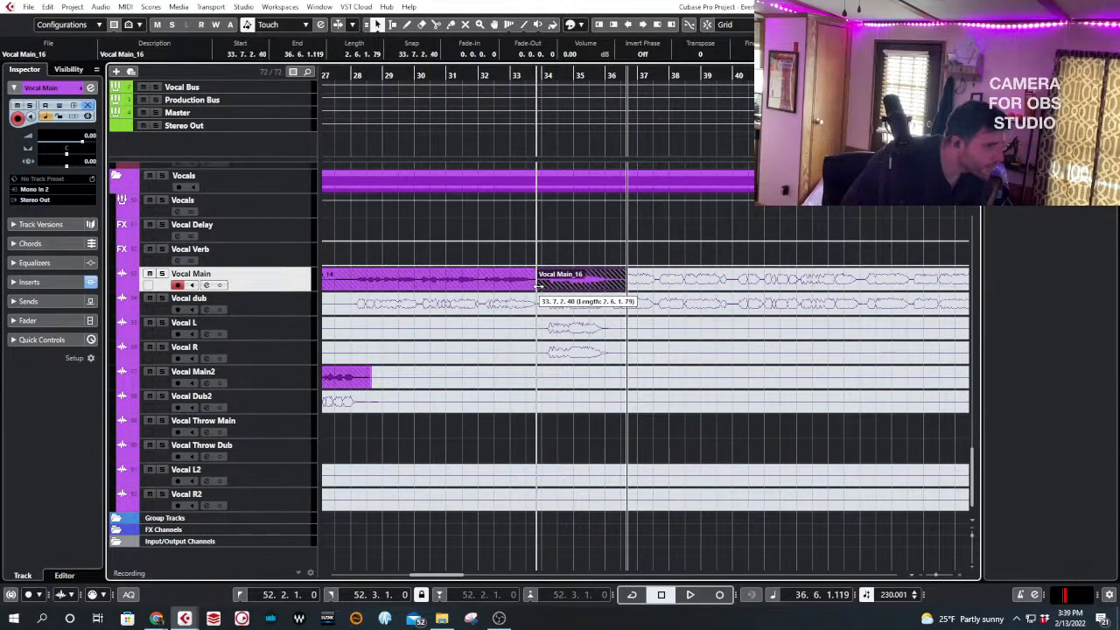
- Play the join between the two Vocal Main takes from about bar 33, and replay the section from about bar 26
left_click(526, 79)
key("space")
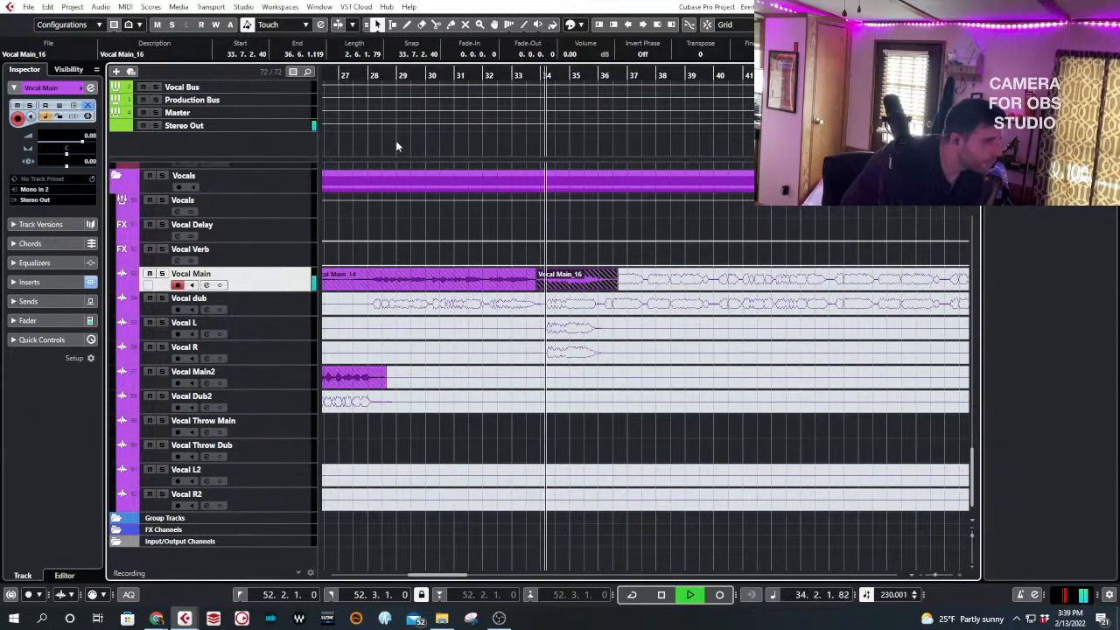
scroll(447, 312, "down", 4)
scroll(447, 315, "left", 3)
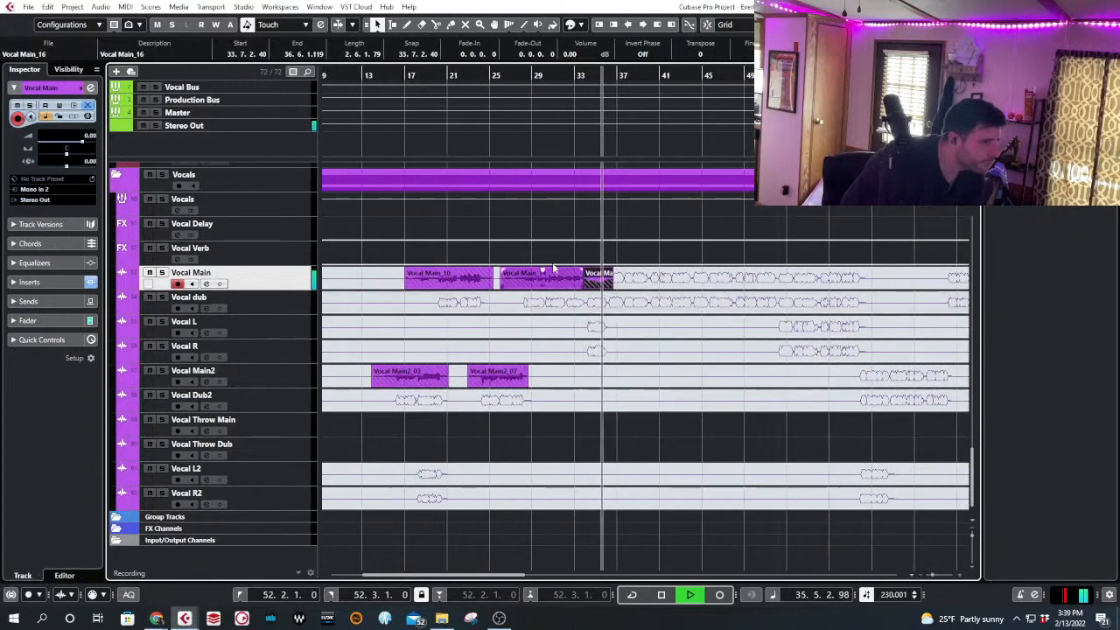
left_click(510, 76)
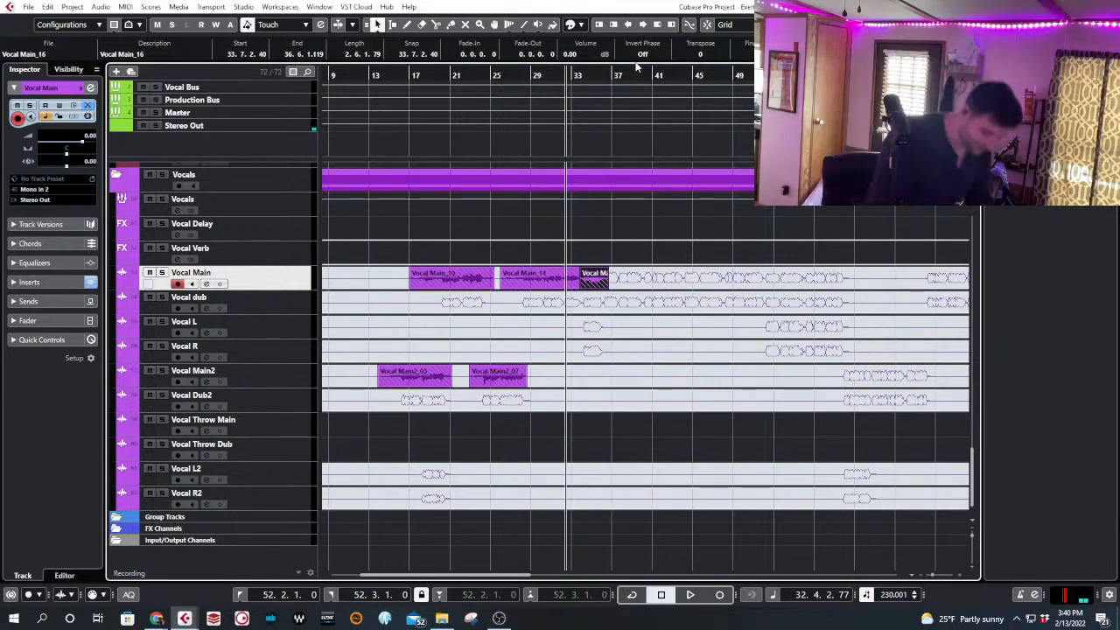
- Trim the end of the closing Vocal Main take to the start of bar 36
scroll(645, 350, "up", 5)
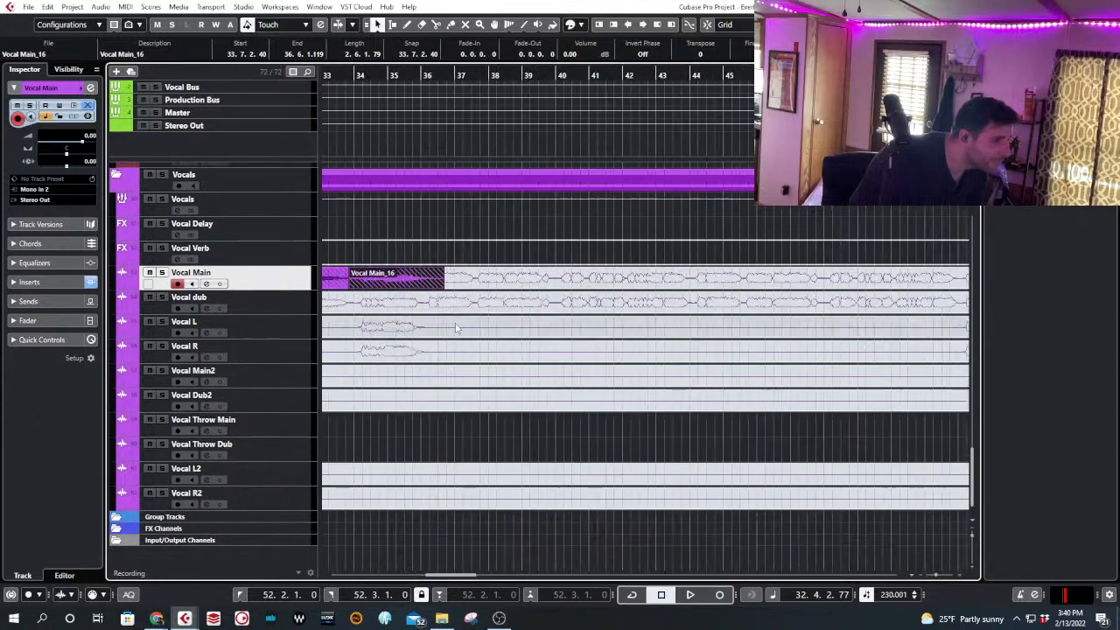
left_click_drag(441, 286, 428, 287)
scroll(427, 289, "left", 3)
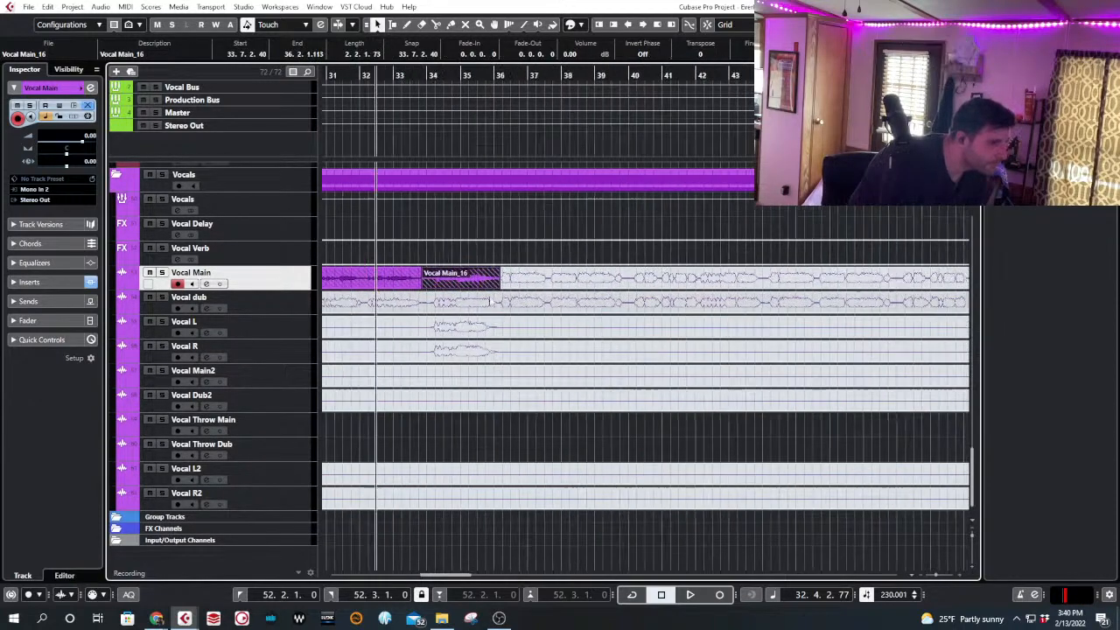
- Record the closing line on Vocal L from mid-bar 33 to mid-bar 36, with a lead-in from about bar 31
left_click_drag(316, 336, 308, 332)
left_click(306, 329)
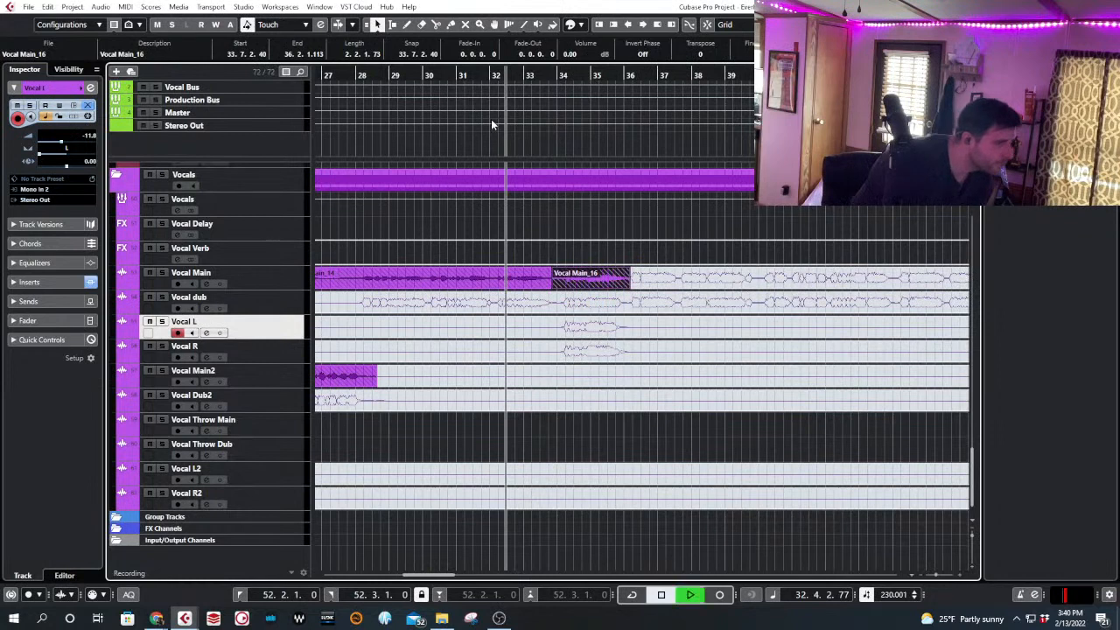
key("space")
left_click(457, 75)
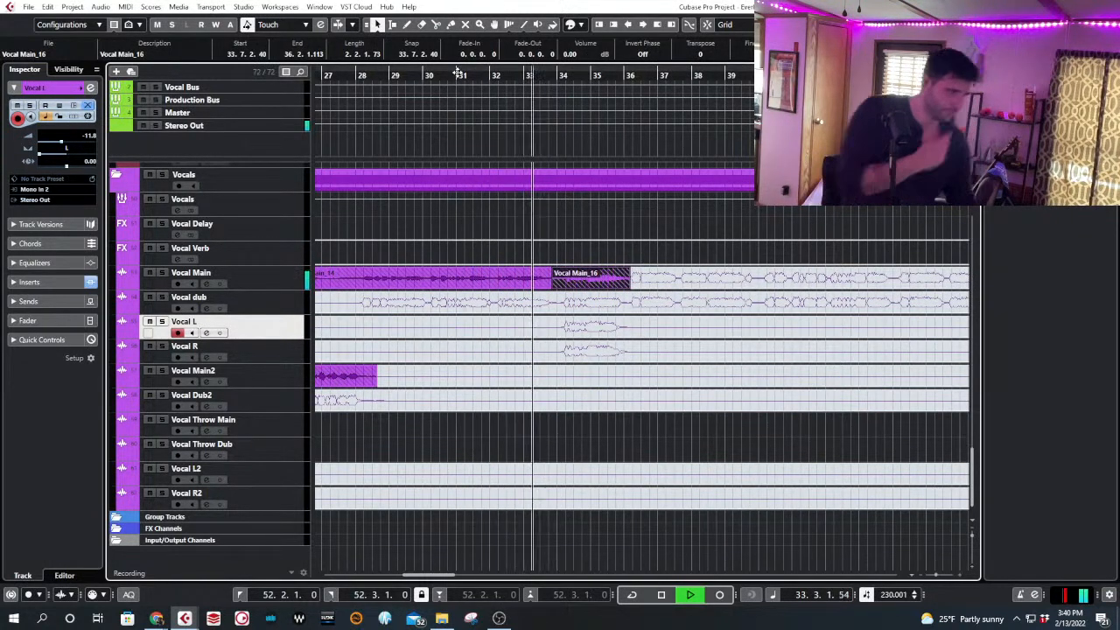
key("KP_Multiply")
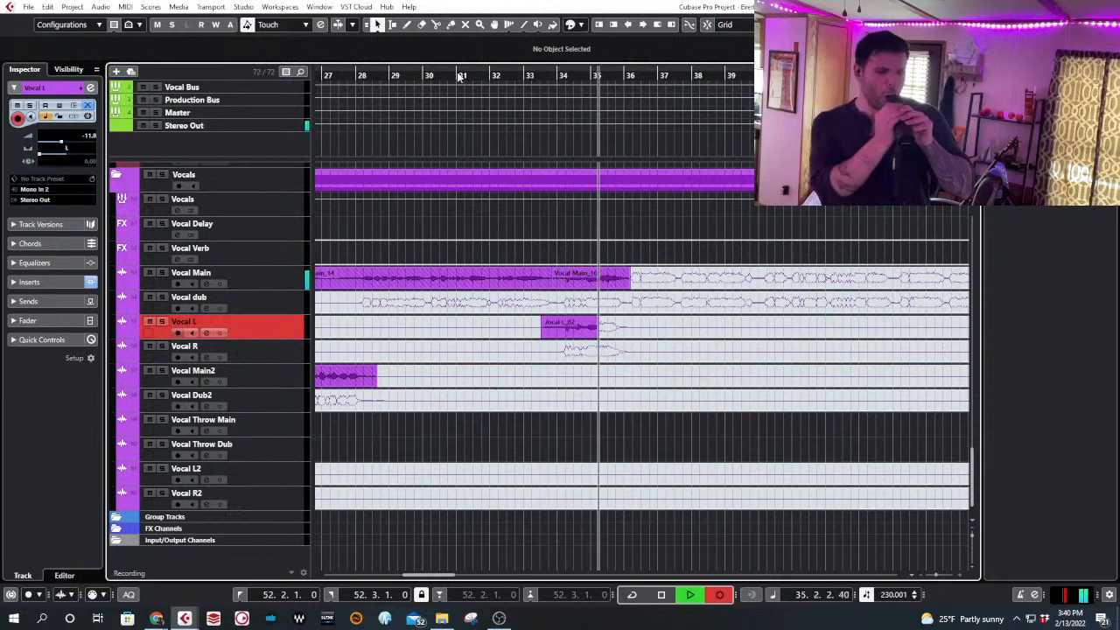
- Record the matching closing line on Vocal R from bar 31 to the end of bar 36
left_click(459, 76)
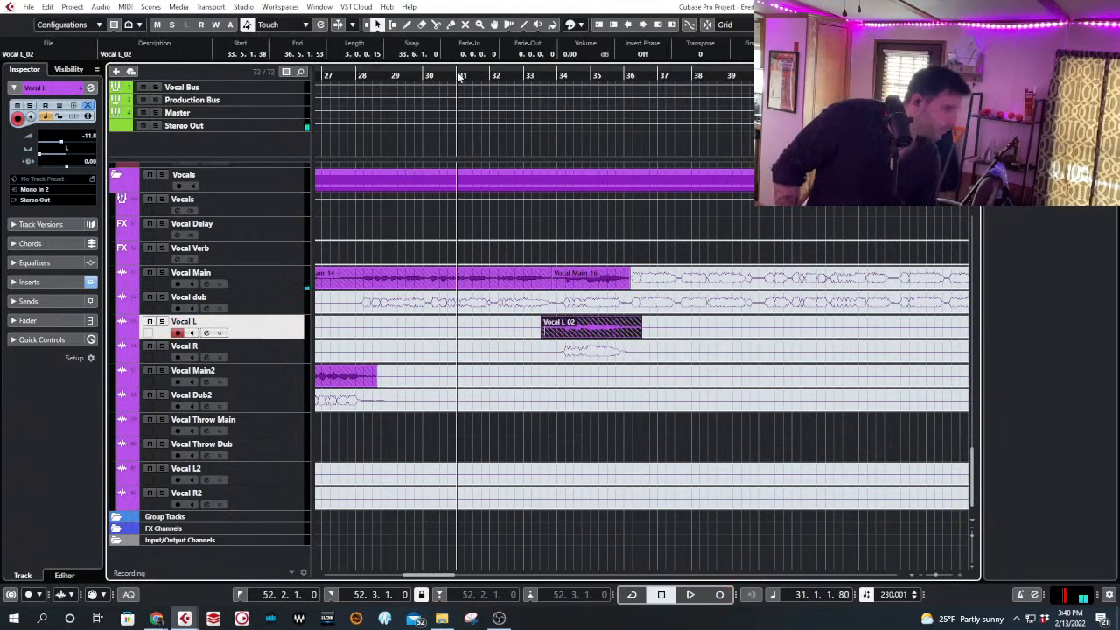
left_click(285, 354)
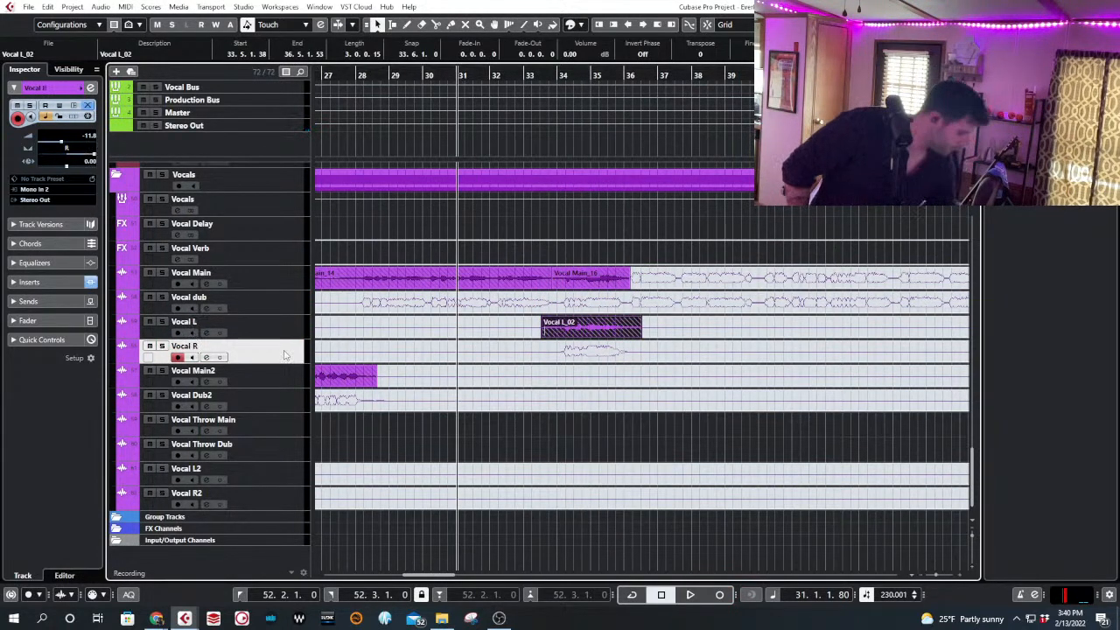
key("KP_Multiply")
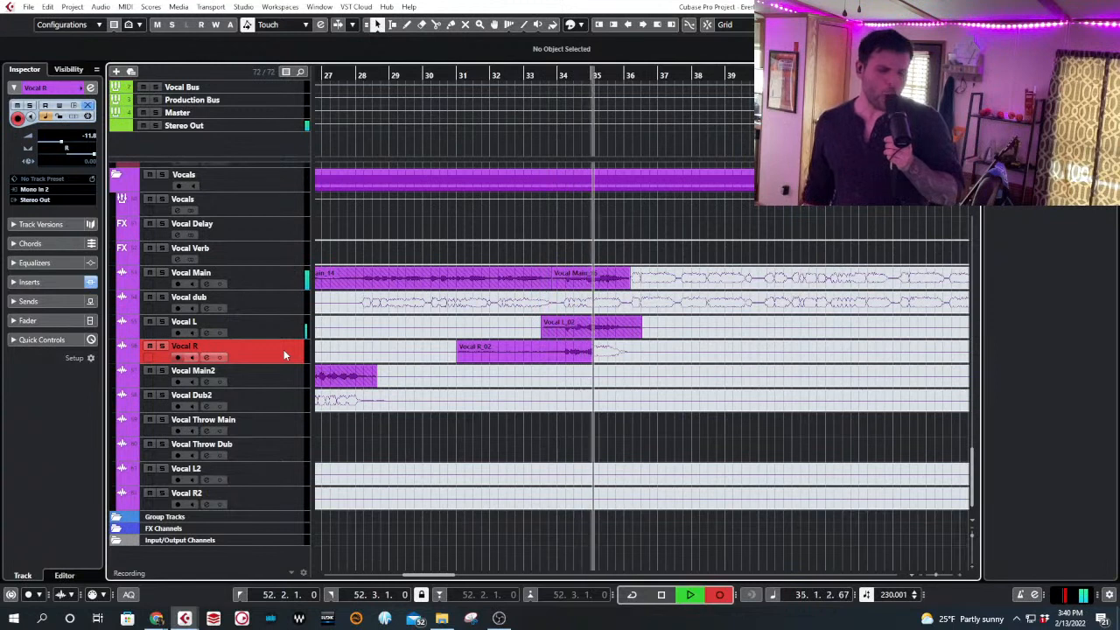
key("space")
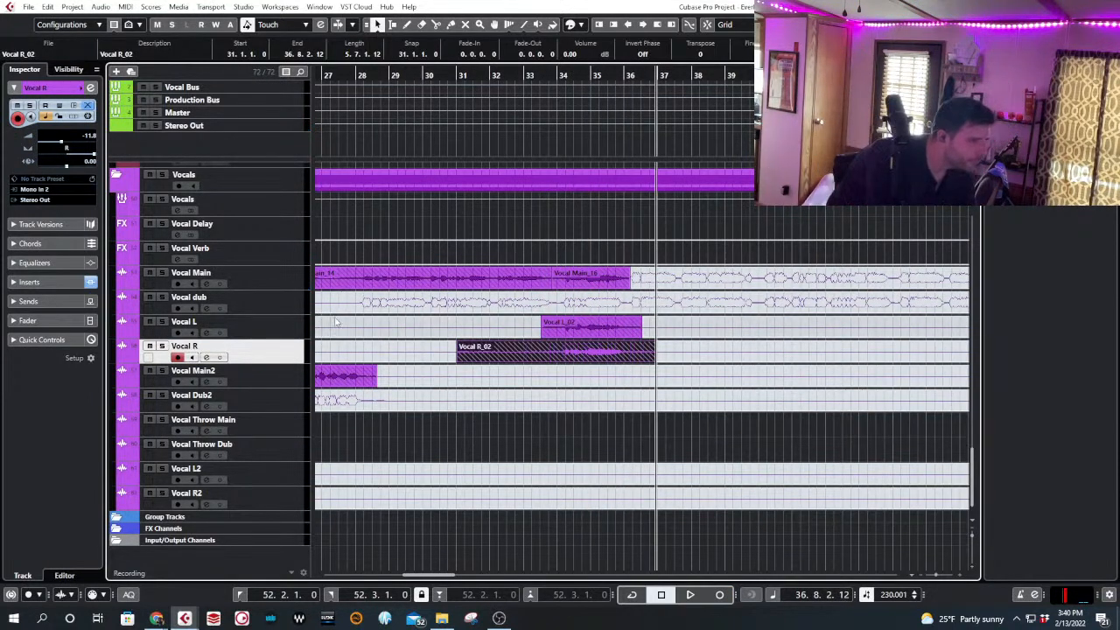
- Try two takes of the next phrase on Vocal Main2 from about bar 35, with a lead-in from bar 33, discarding each
left_click(294, 382)
left_click_drag(566, 78, 542, 75)
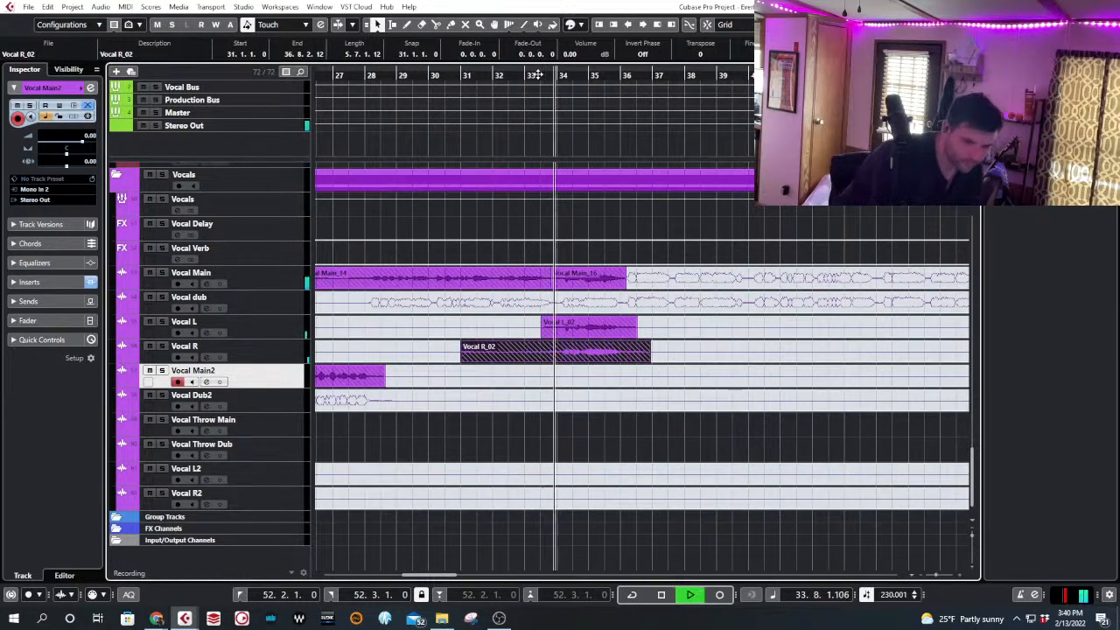
key("KP_Multiply")
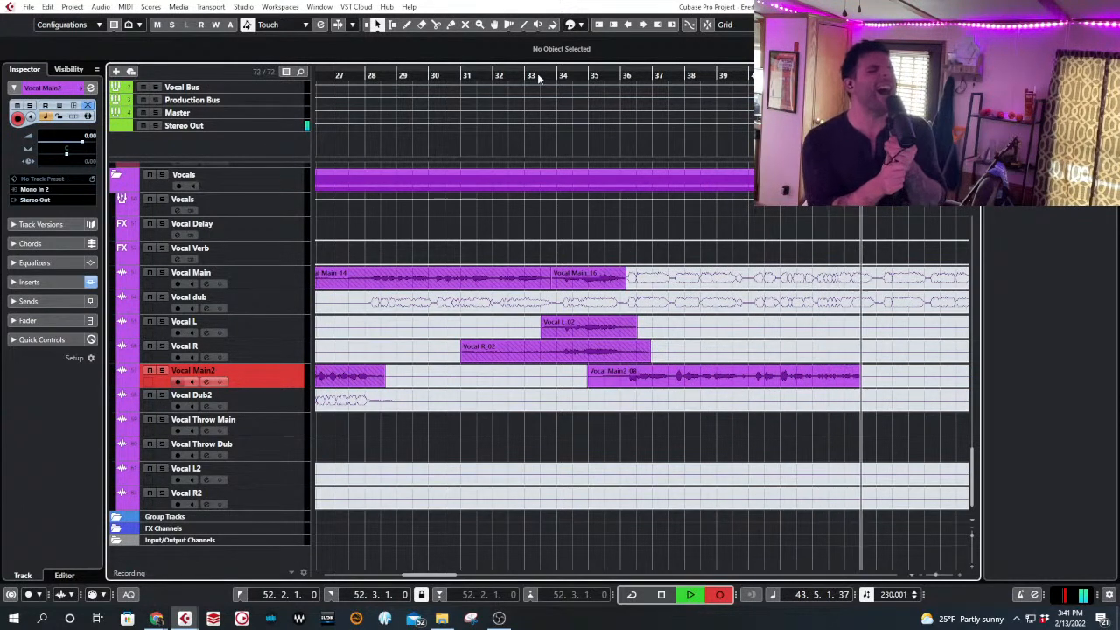
key("space")
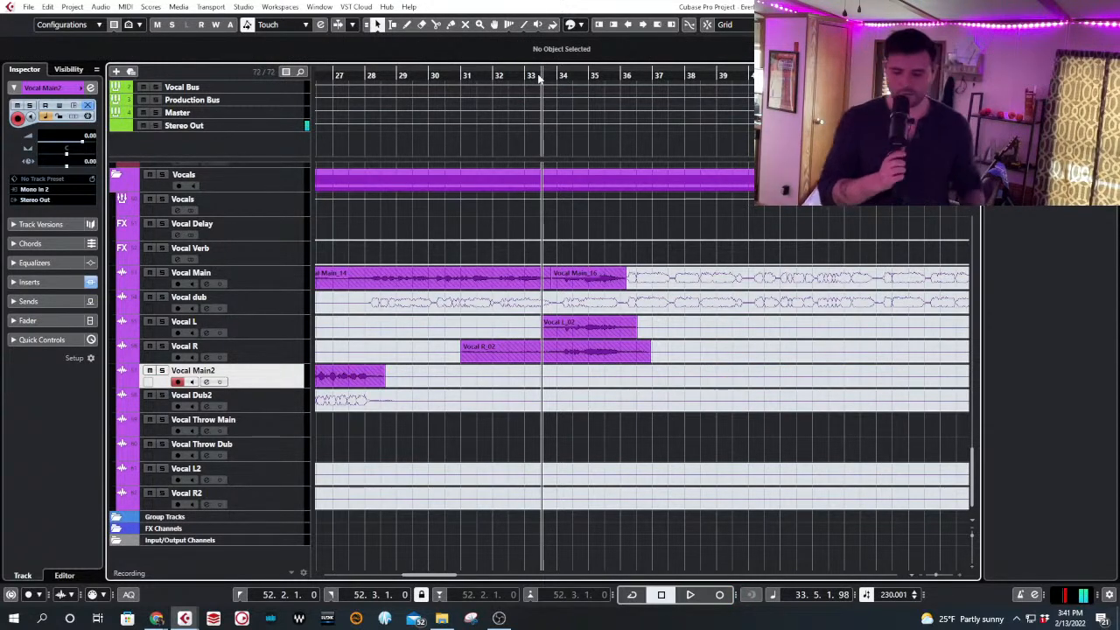
key("KP_Multiply")
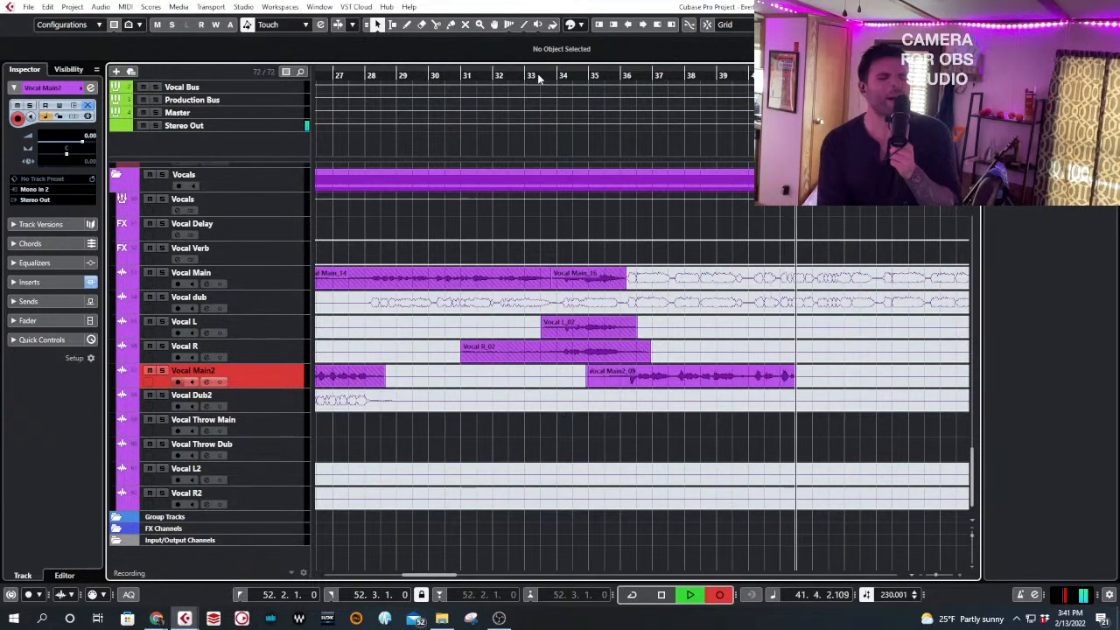
key("space")
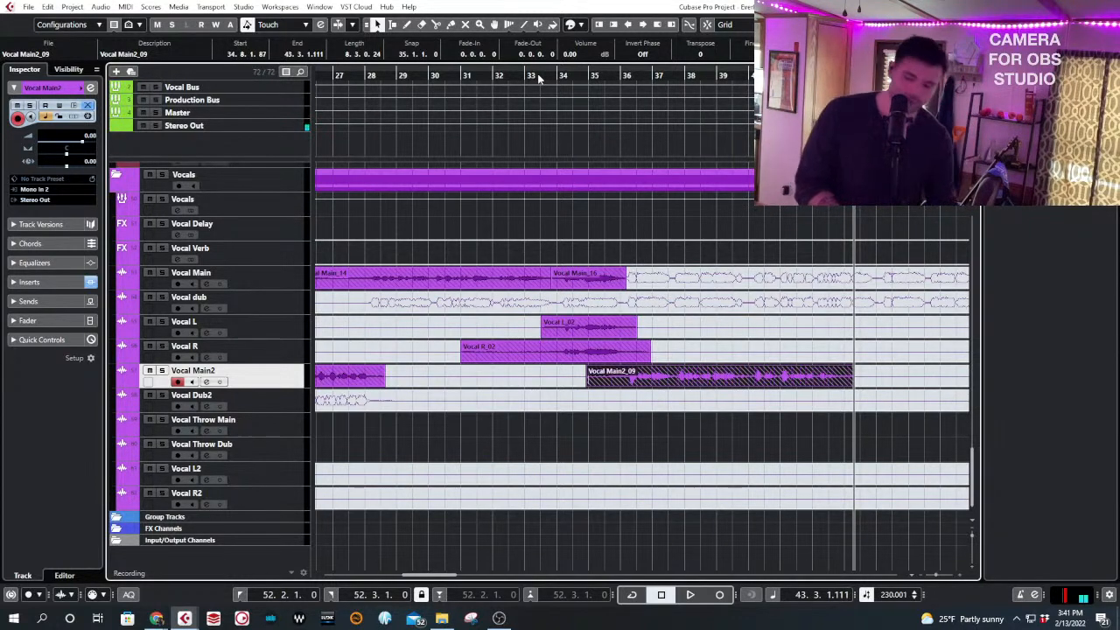
key("Delete")
- Record the phrase on Vocal Main2 from the start of bar 33 to mid-bar 44
left_click(539, 78)
key("KP_Multiply")
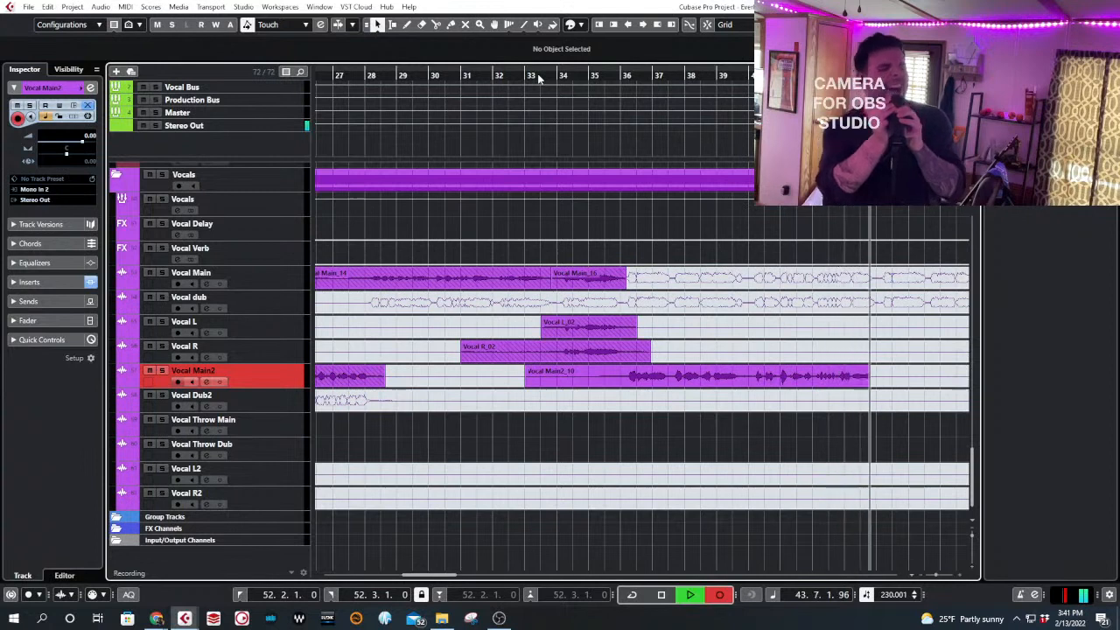
key("space")
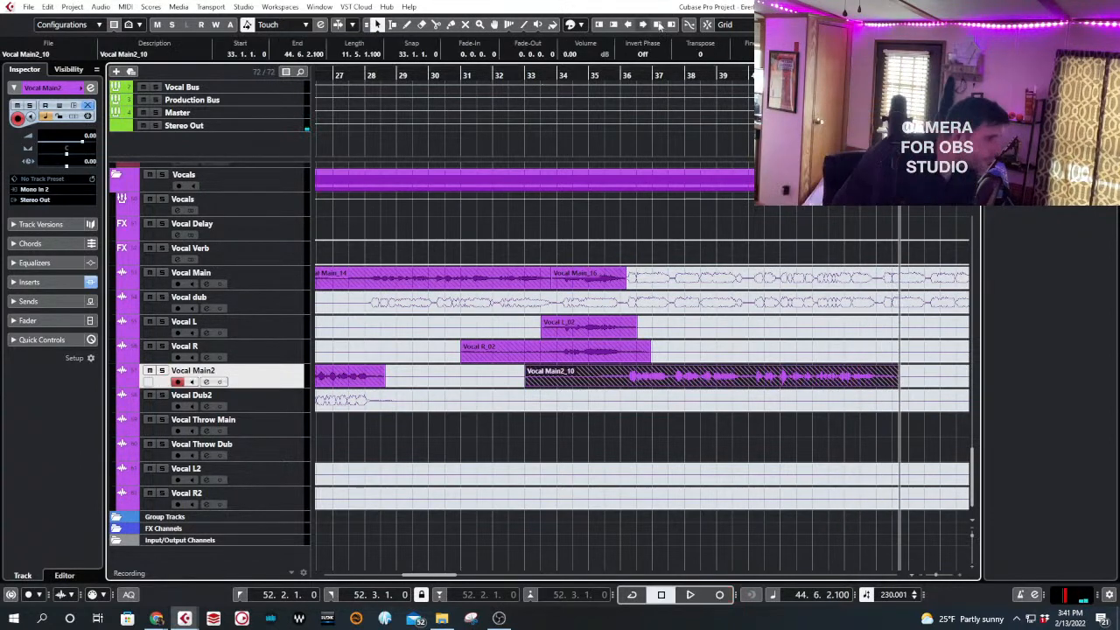
- Undo the stray volume automation point on Vocal Bus and set the bus volume to 0.00
left_click(631, 80)
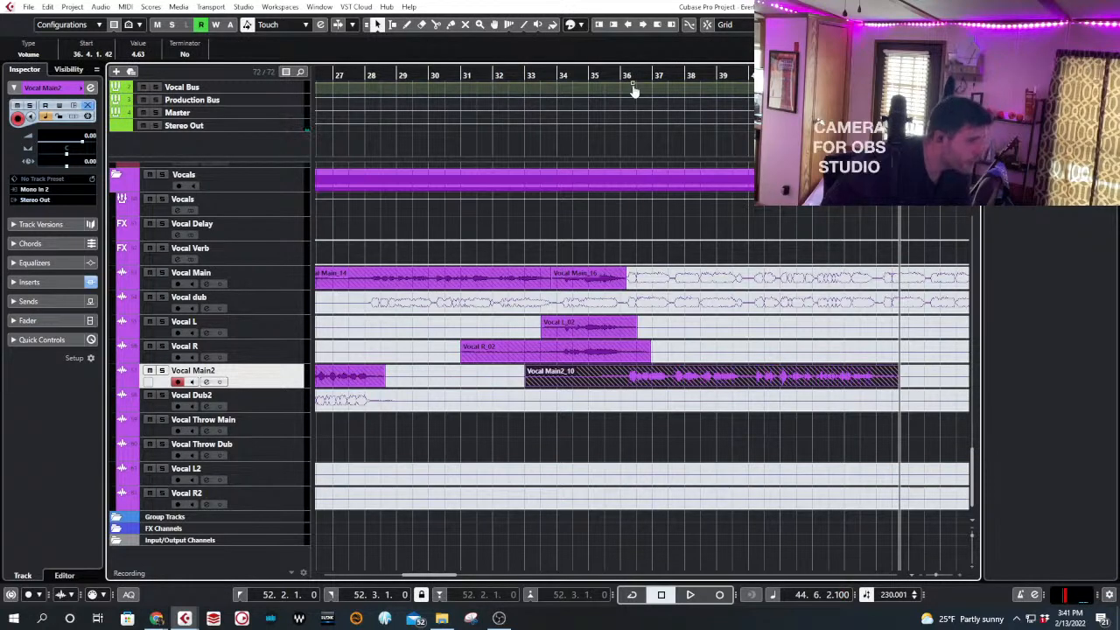
key("ctrl+z")
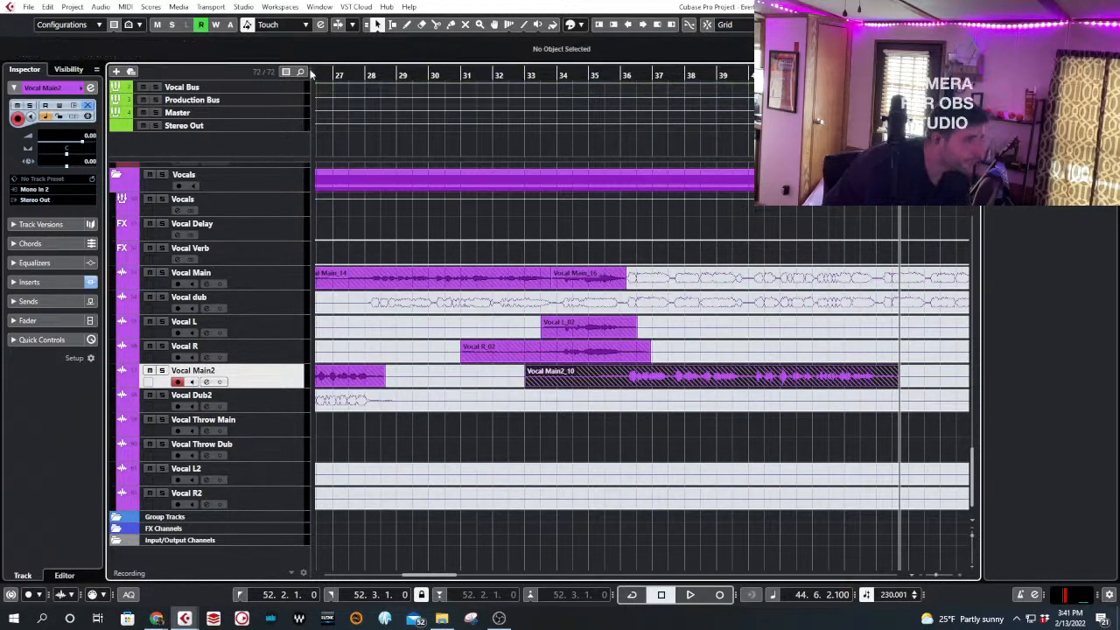
left_click(293, 90)
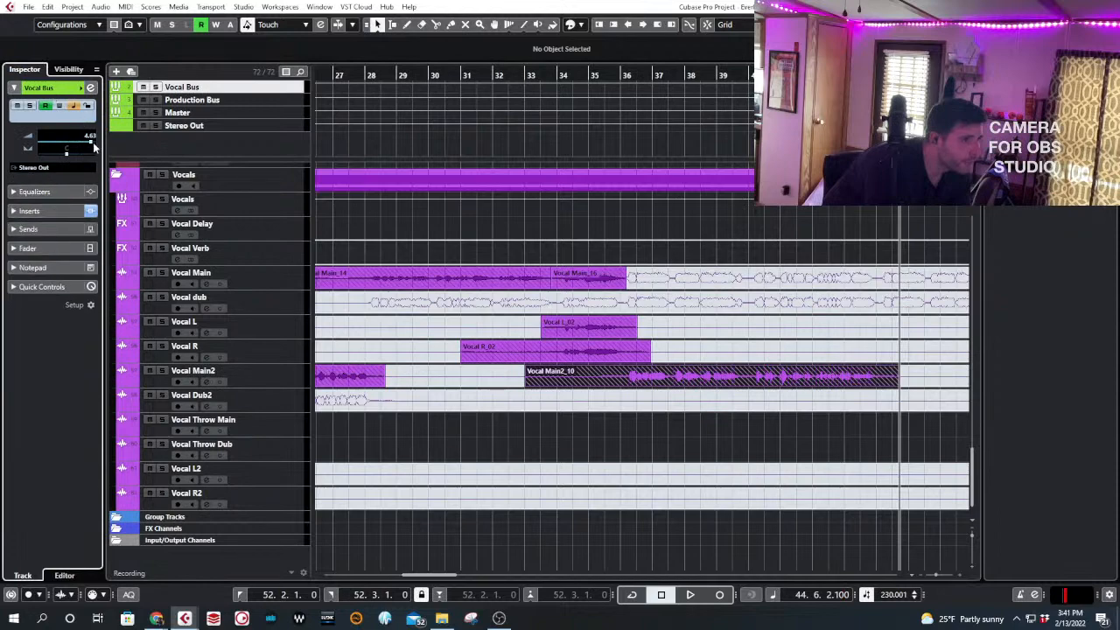
key("KP_0")
- Play back the new Vocal Main2 take from bar 33, arm Vocal Main, and trim the take's end to just before bar 42
key("space")
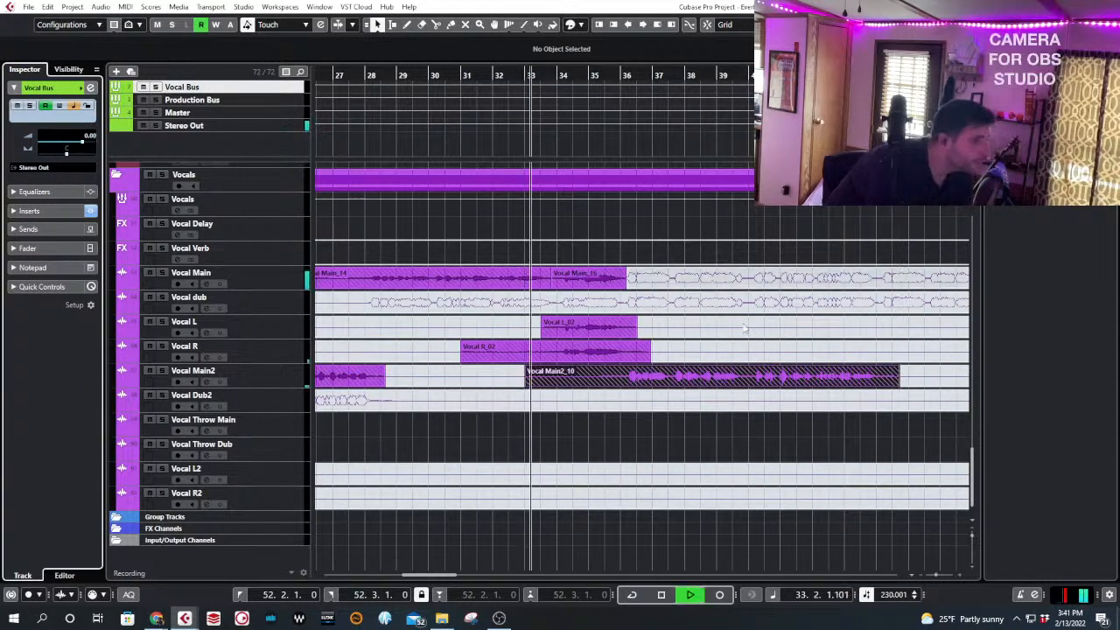
left_click_drag(801, 403, 697, 407)
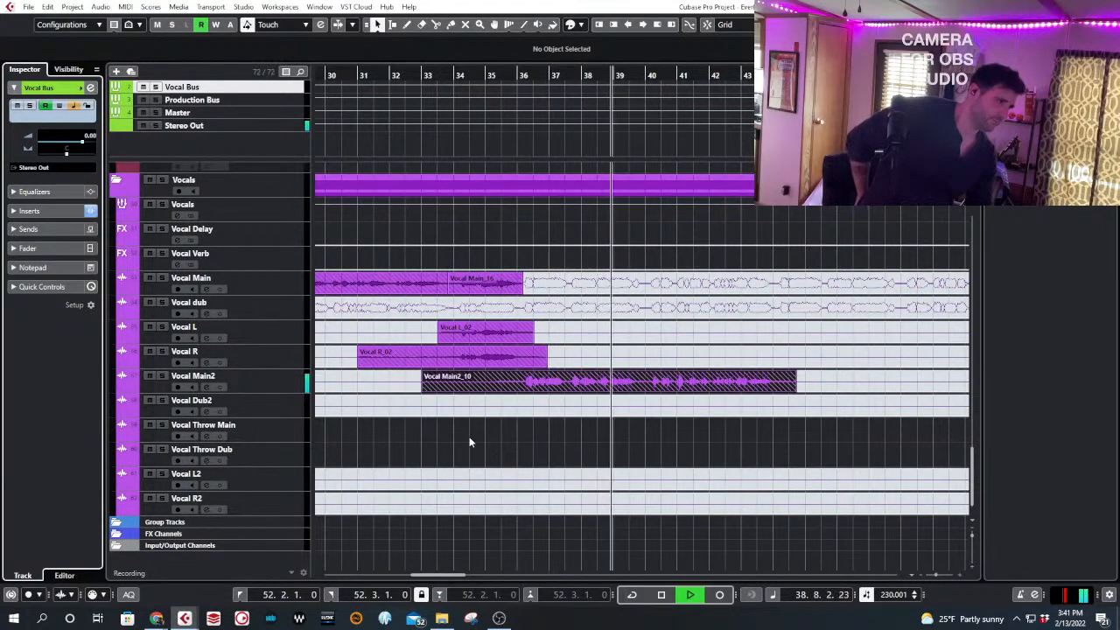
left_click_drag(649, 439, 473, 449)
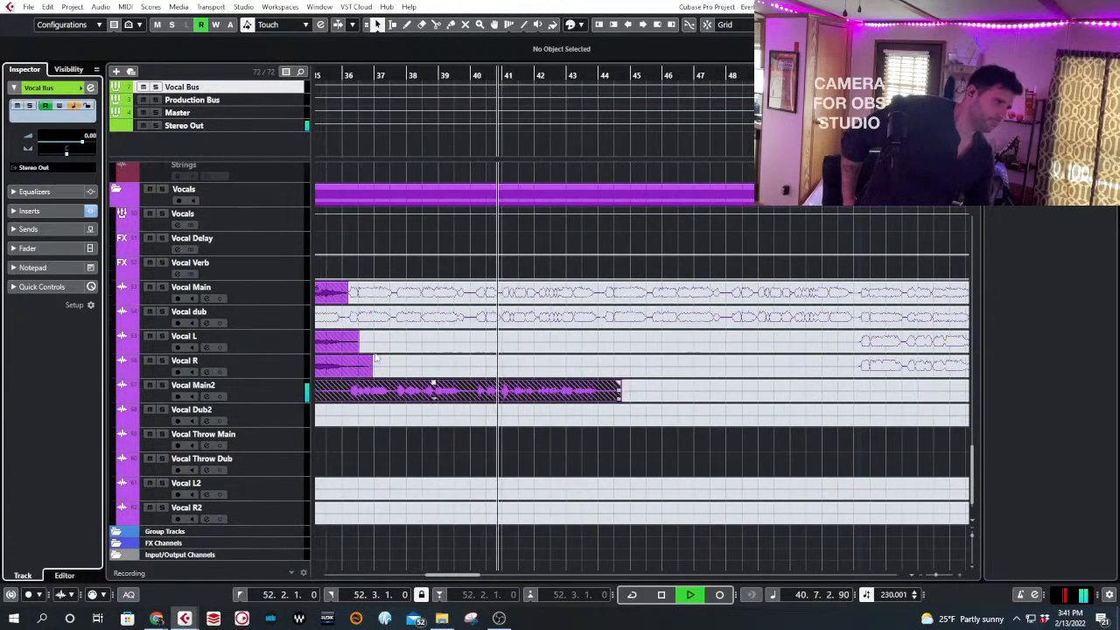
left_click(288, 298)
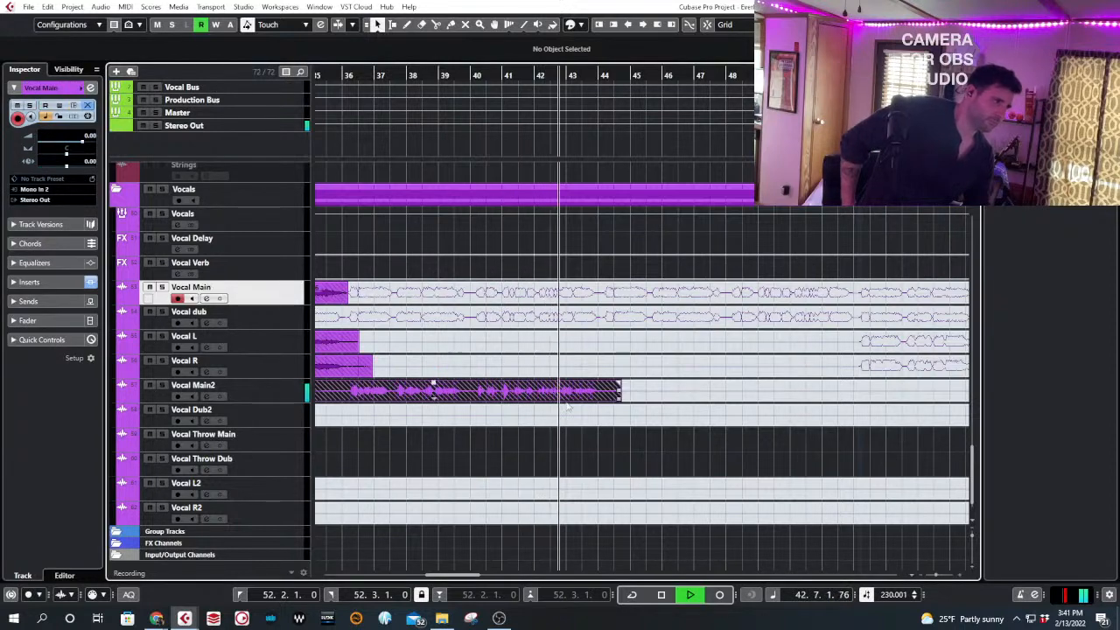
left_click_drag(618, 395, 536, 390)
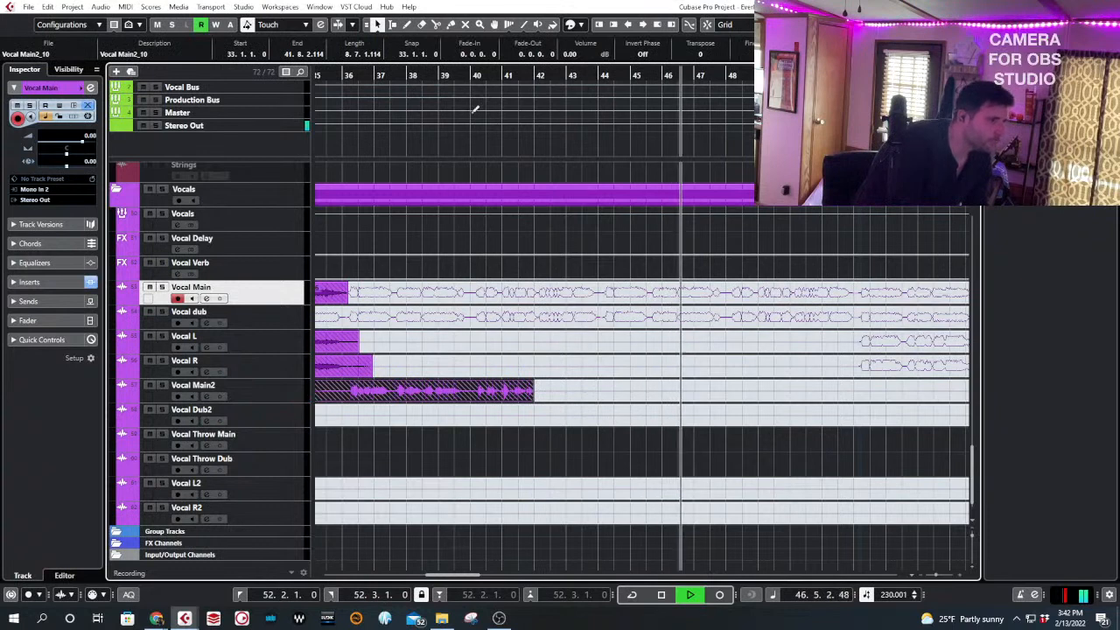
- Try a Vocal Main take from mid-bar 39 to mid-bar 44, with a lead-in from about bar 38, and delete it
left_click(435, 74)
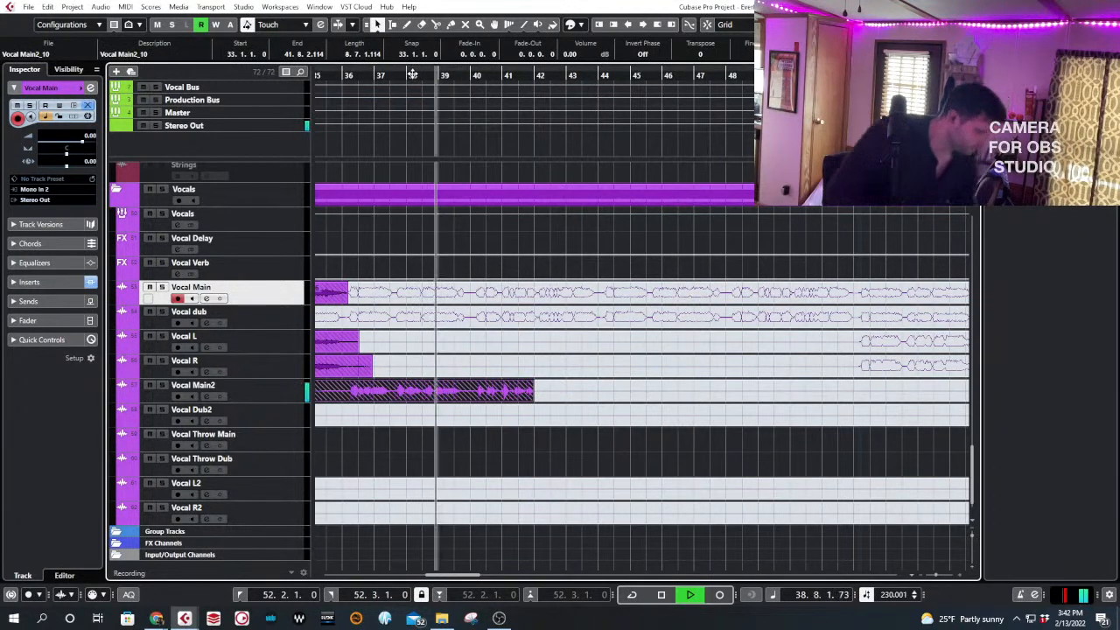
key("KP_Multiply")
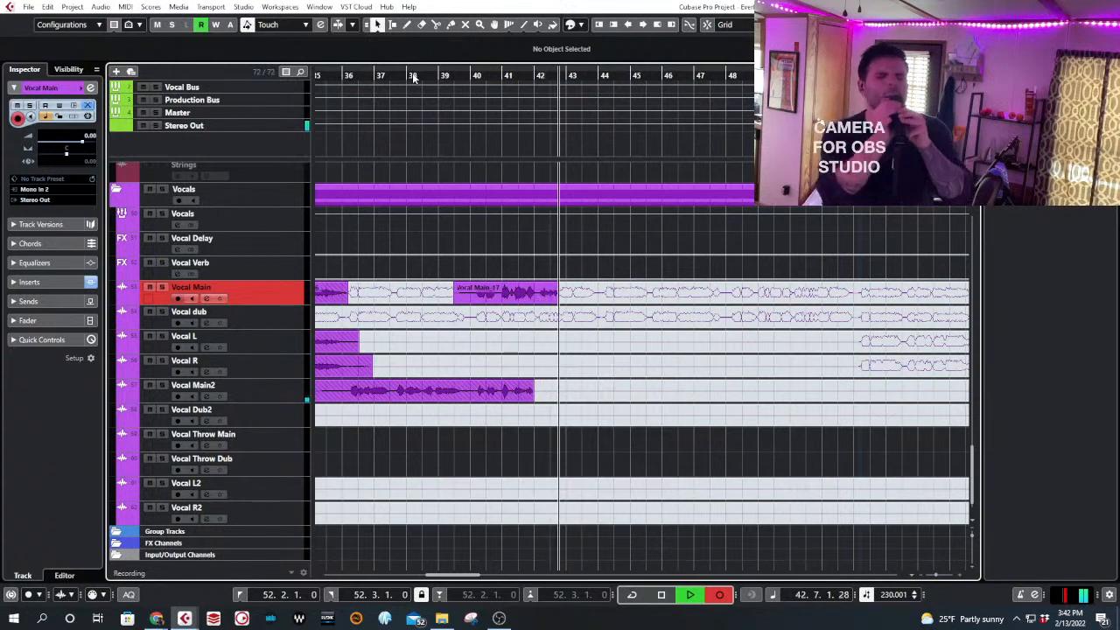
key("space")
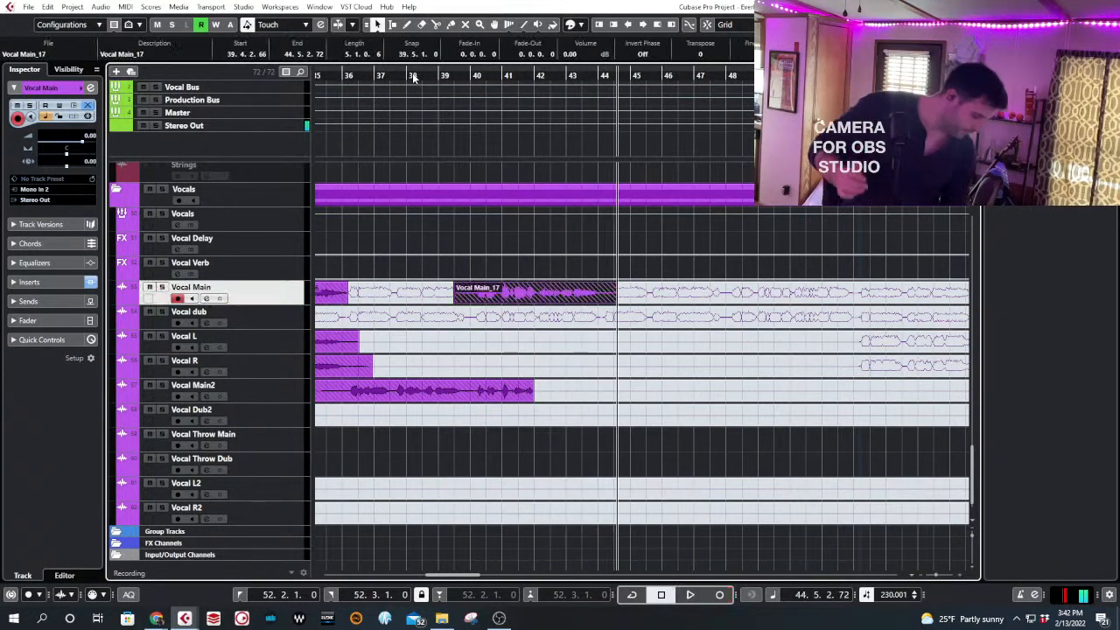
key("Delete")
- Trim the end of the Vocal Main2 take to the start of bar 40
left_click(413, 77)
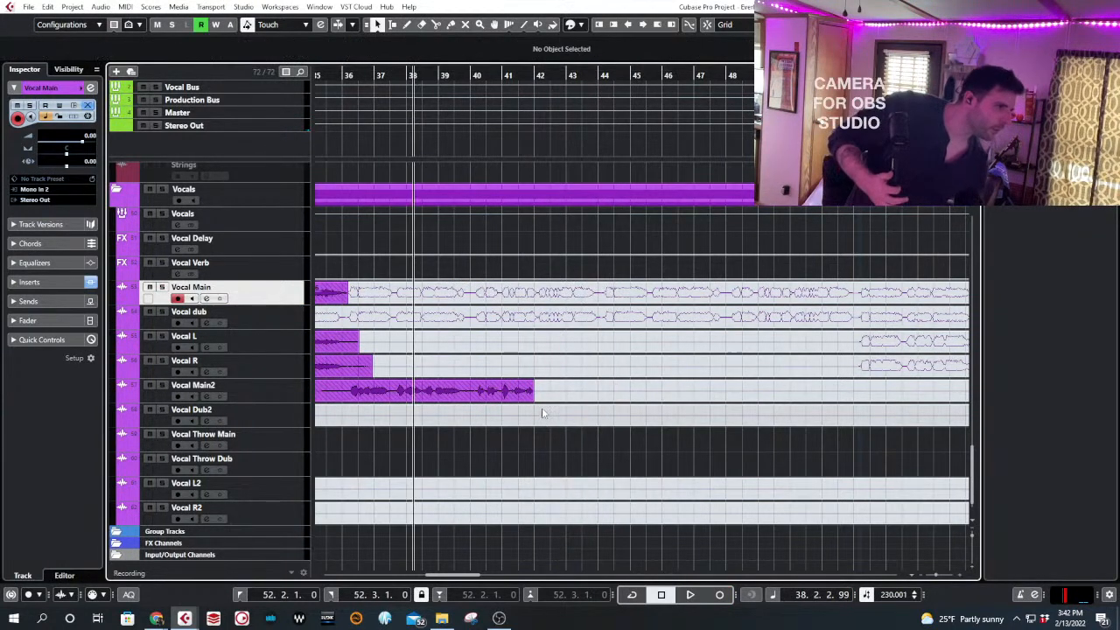
left_click_drag(532, 396, 474, 395)
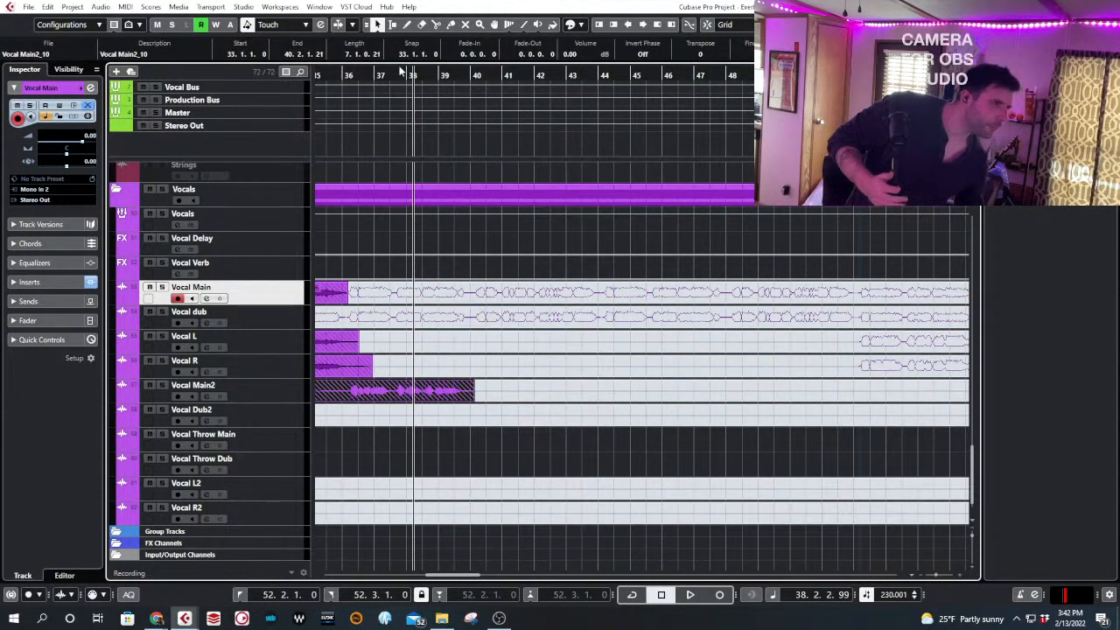
- Try a Vocal Main take from the start of bar 39 to late bar 42, with a lead-in from mid-bar 36, and delete it
left_click(366, 76)
key("space")
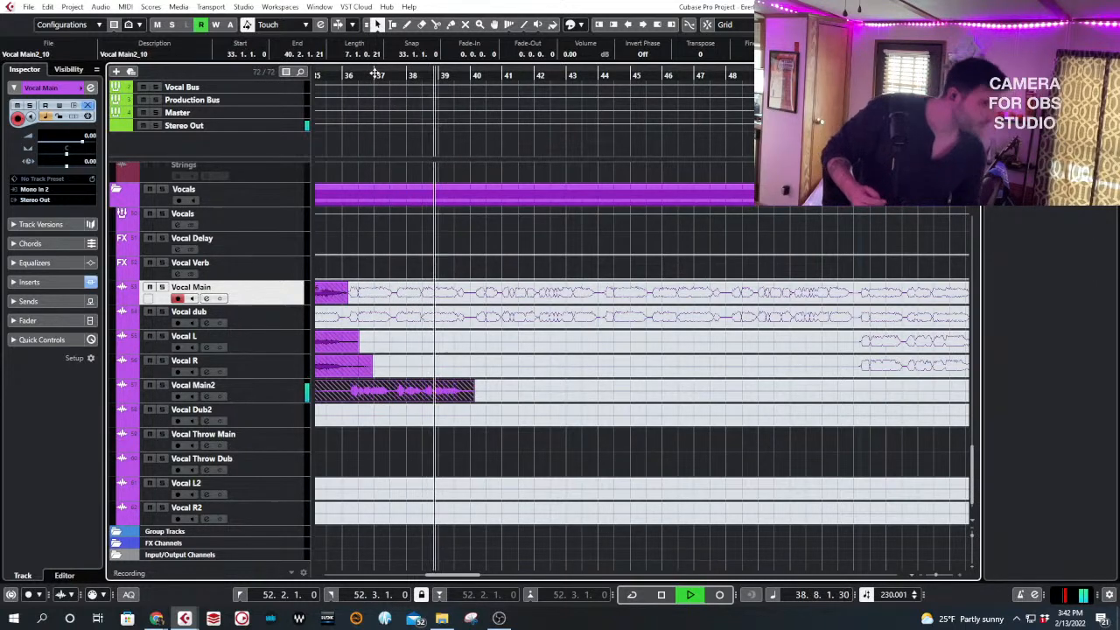
key("KP_Multiply")
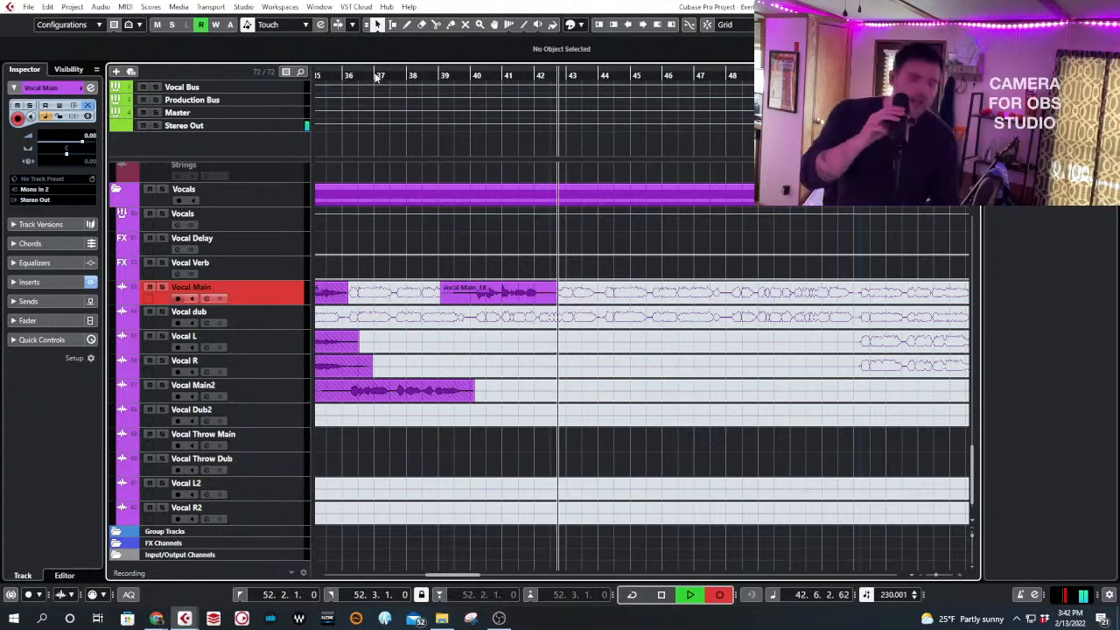
key("space")
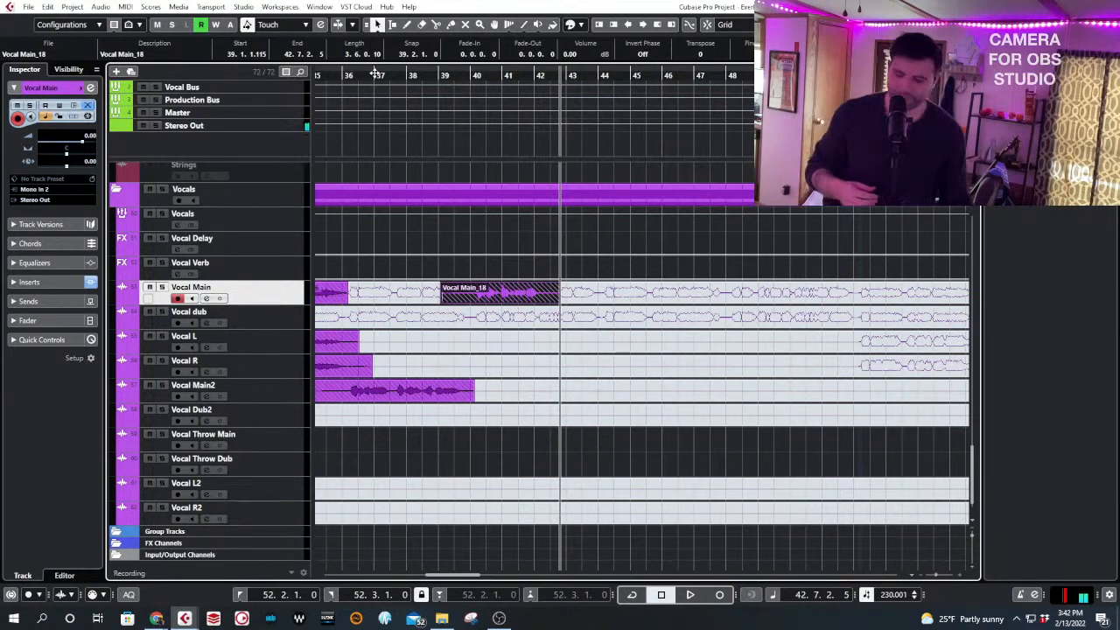
key("Delete")
- Try two Vocal Main takes recorded from the start of bar 36, undoing each one
left_click(377, 74)
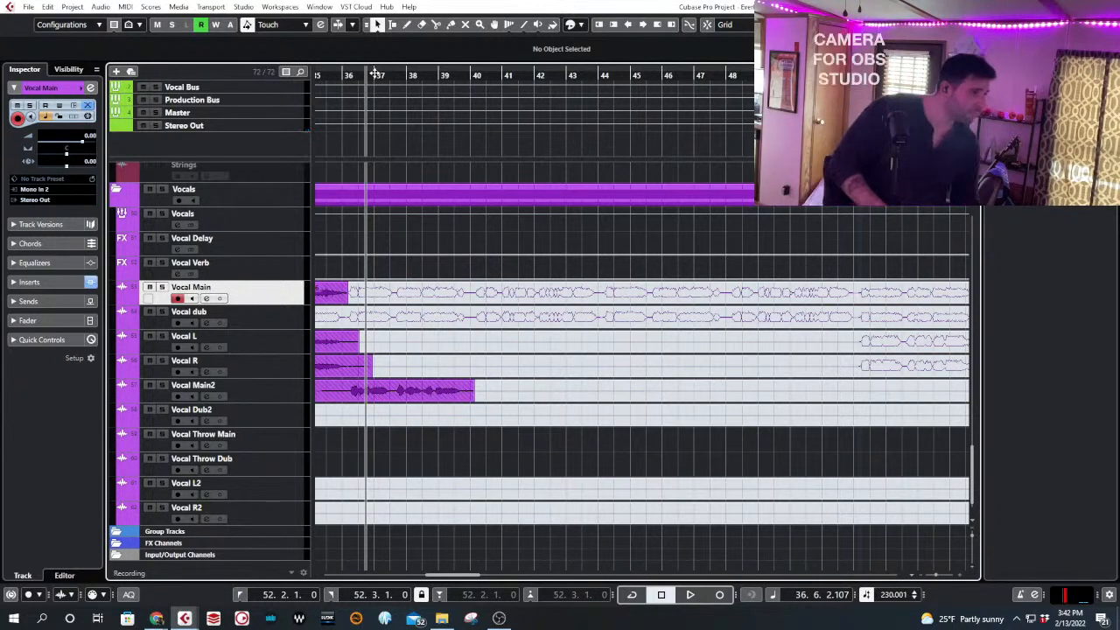
key("KP_Multiply")
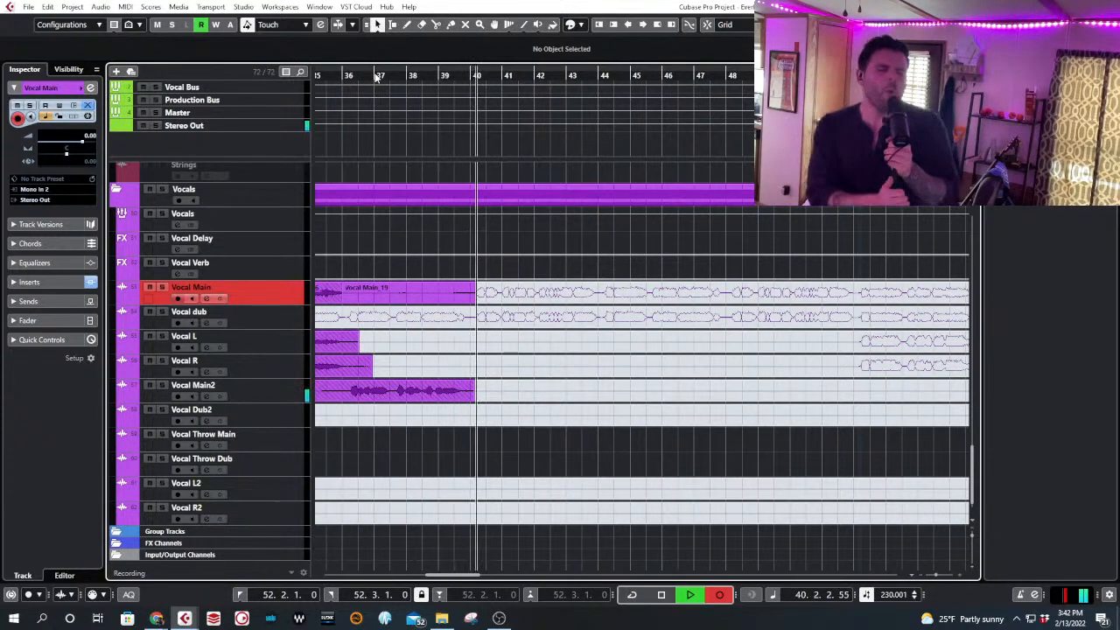
key("space")
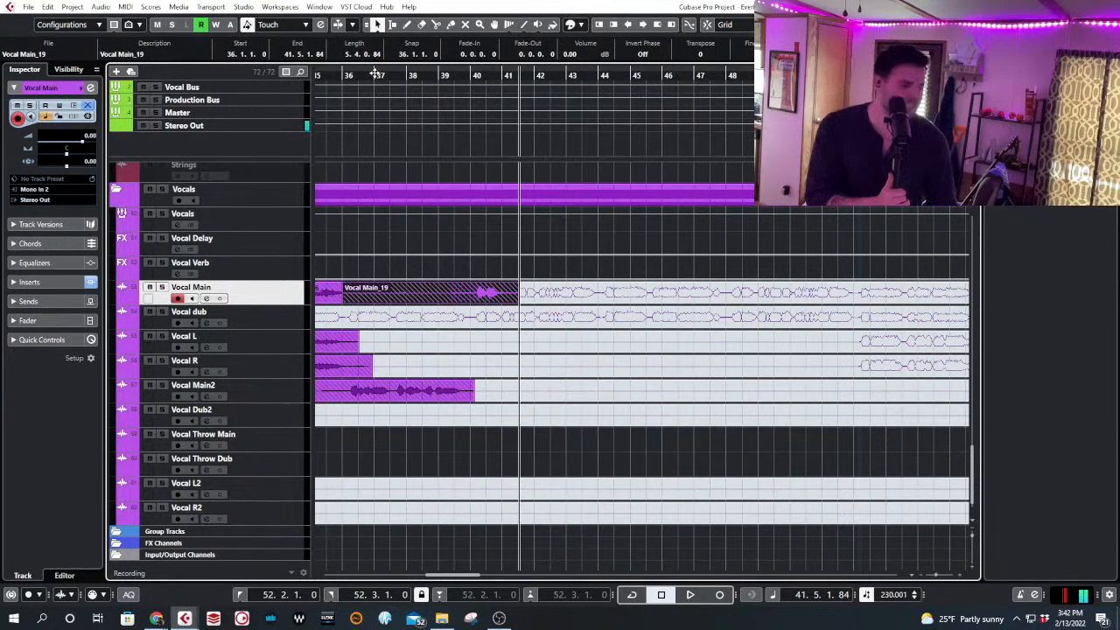
key("ctrl+z")
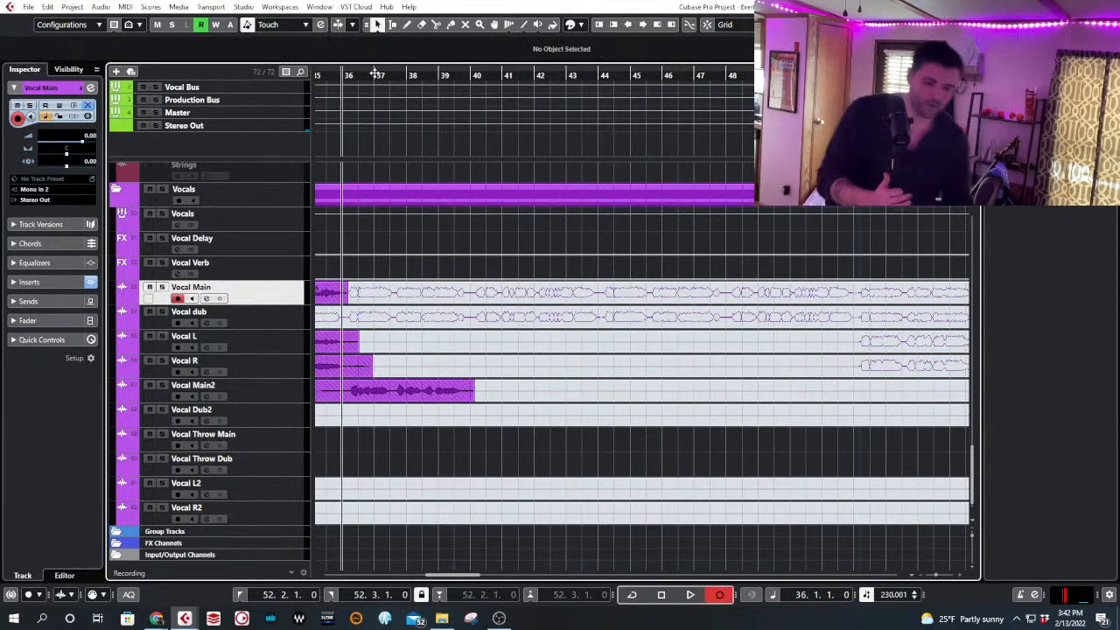
key("KP_Multiply")
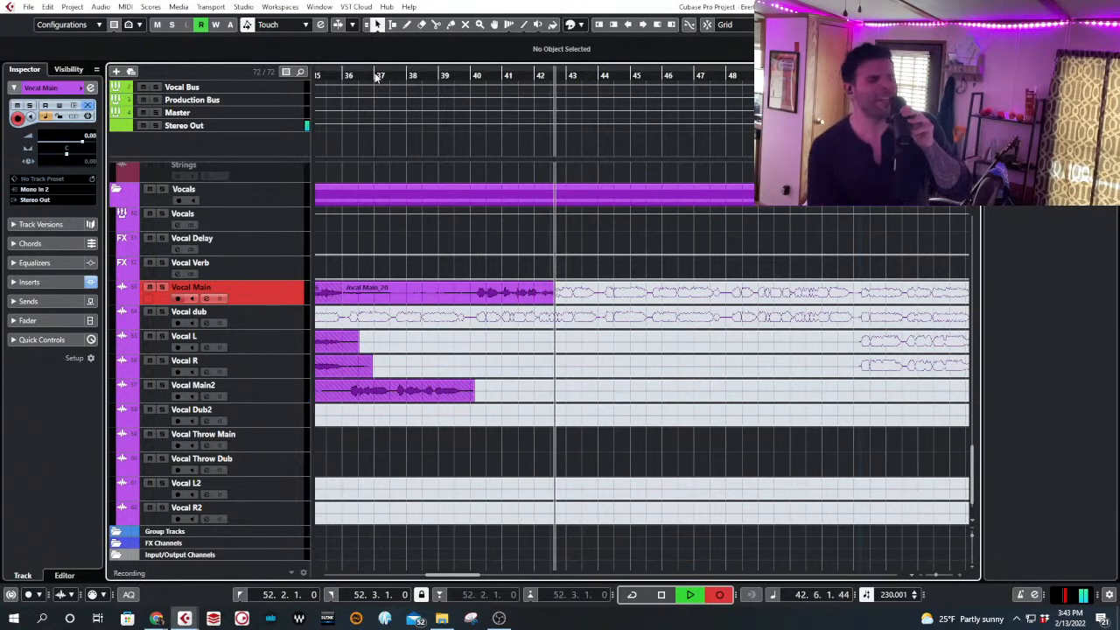
key("space")
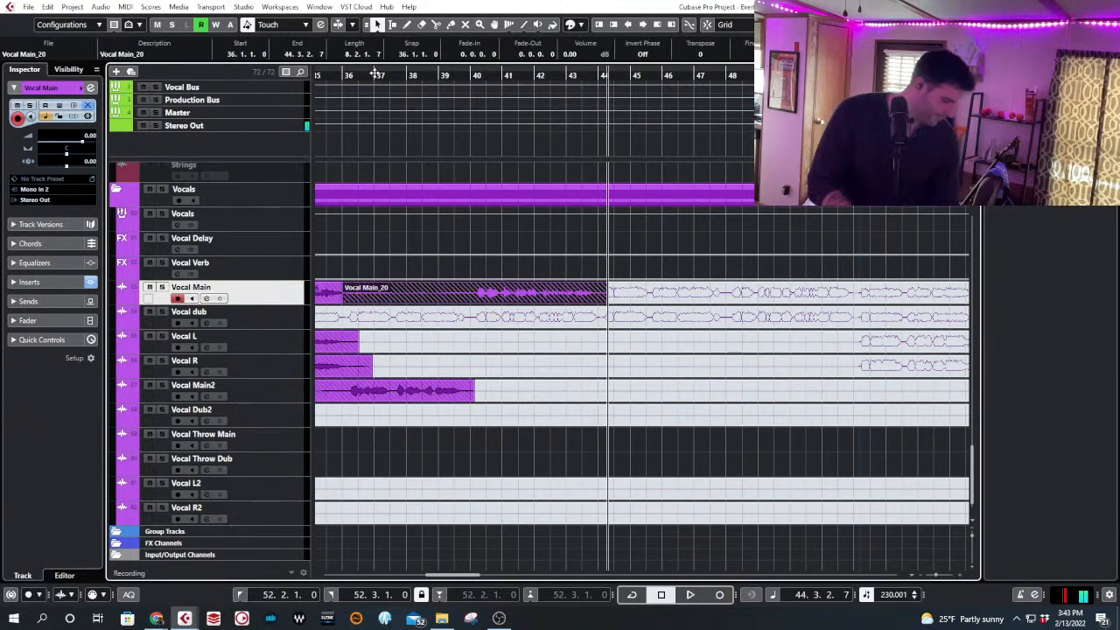
key("ctrl+z")
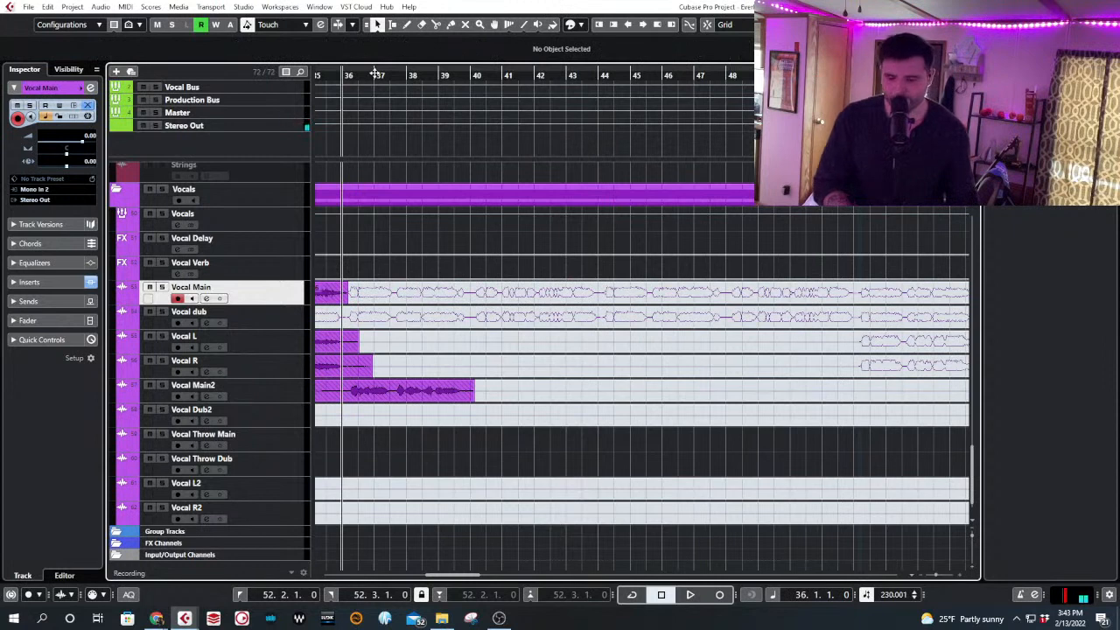
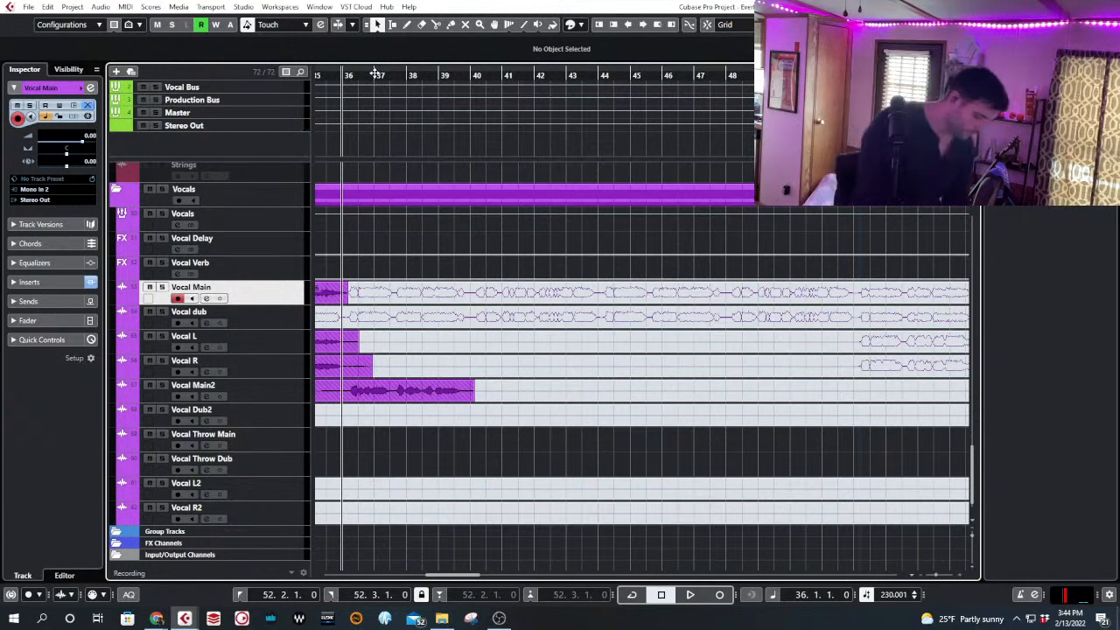
- Try another Vocal Main take from about bar 39, with a lead-in played from bar 36, and delete it
key("space")
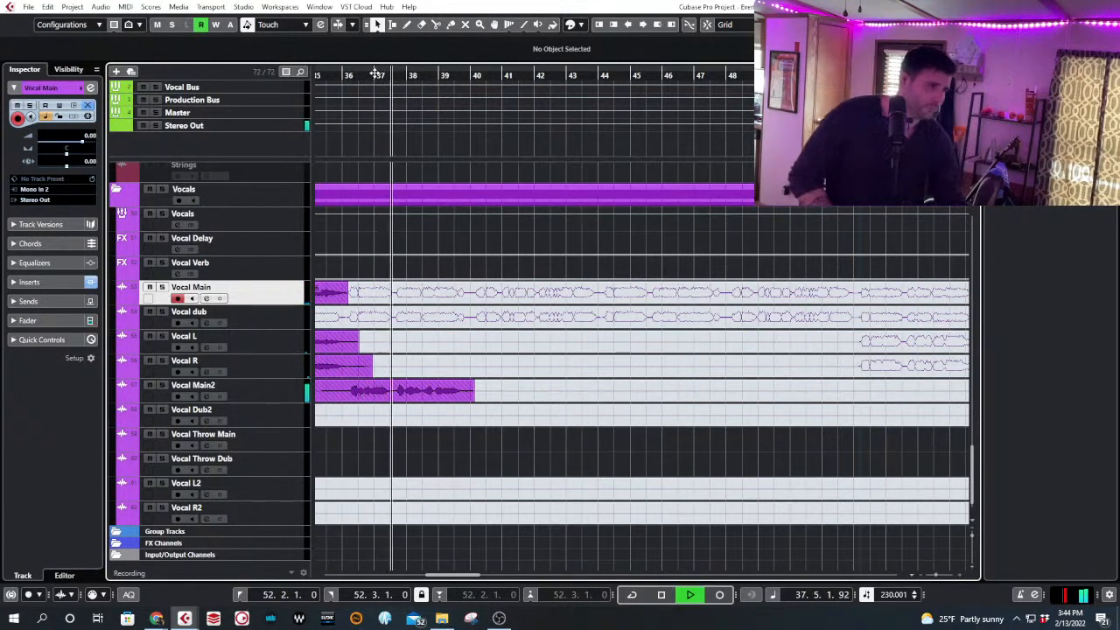
key("KP_Multiply")
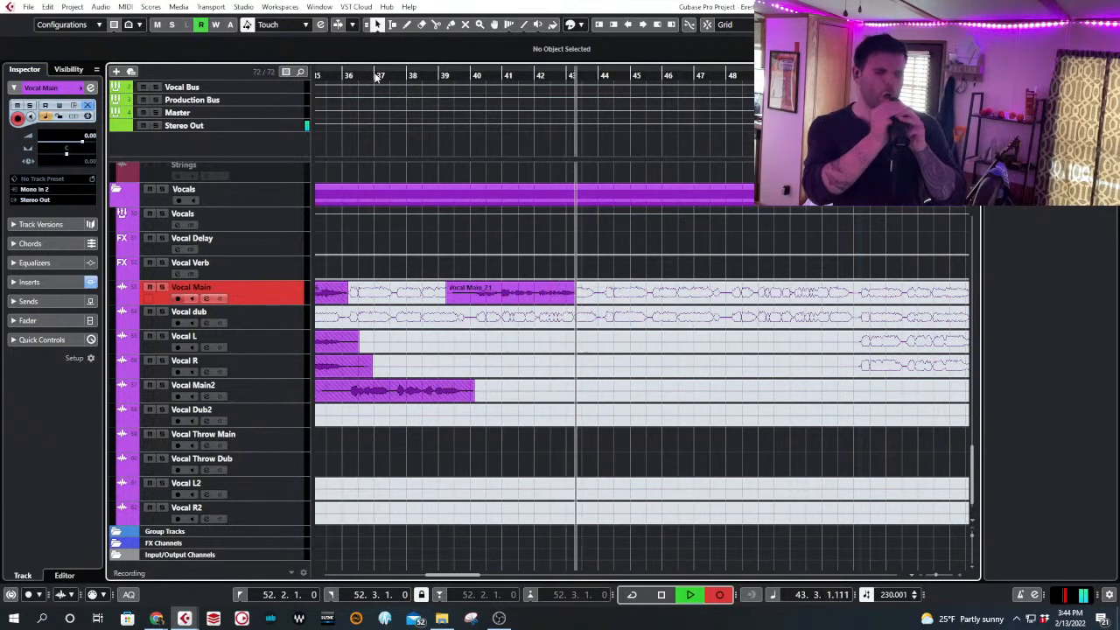
key("space")
key("Delete")
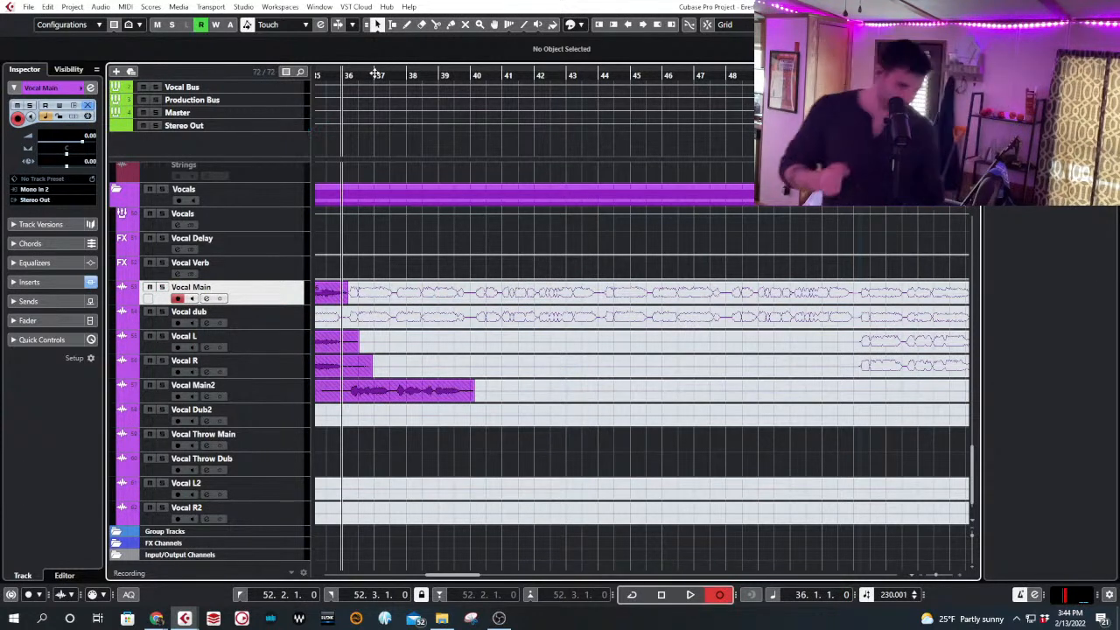
- Record a Vocal Main take from the start of bar 36 to late bar 45 and trim its end to beat 2 of bar 44
key("KP_Multiply")
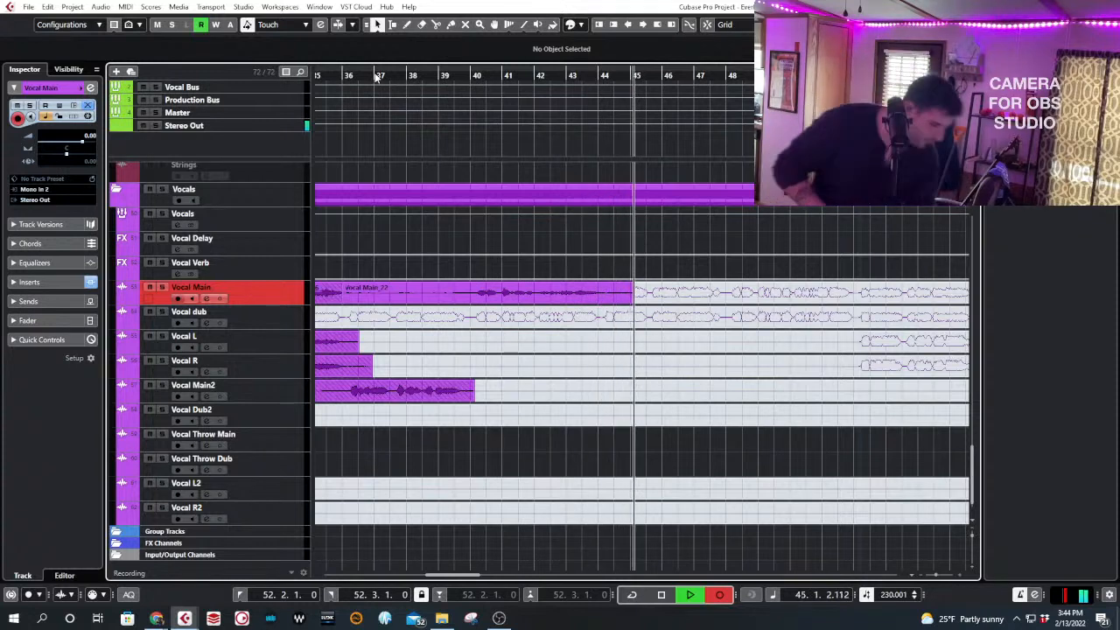
key("space")
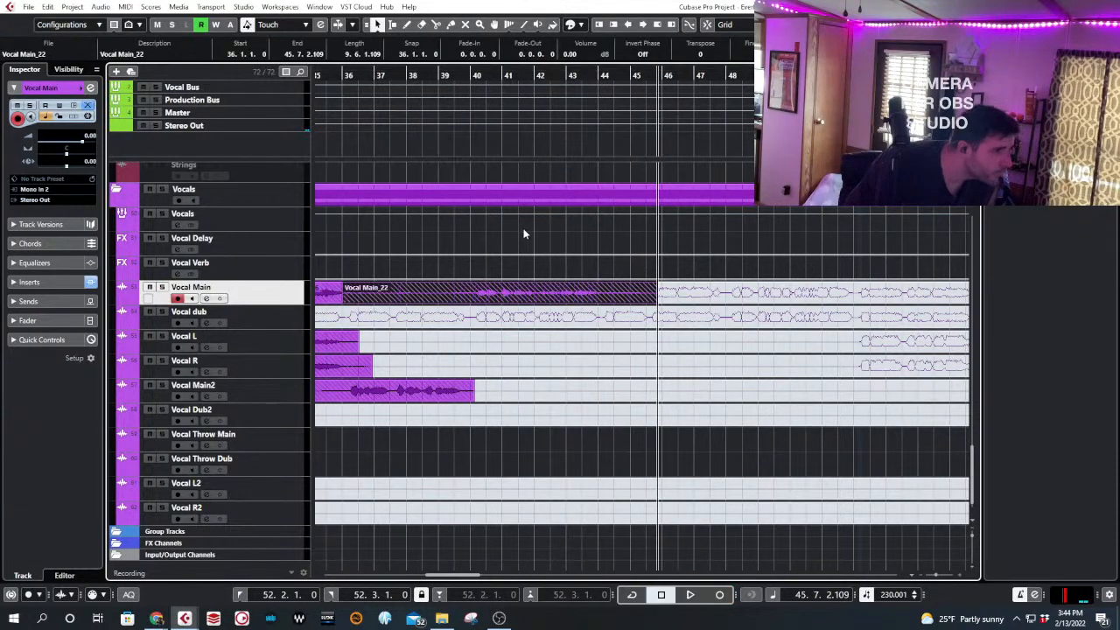
left_click_drag(655, 299, 604, 299)
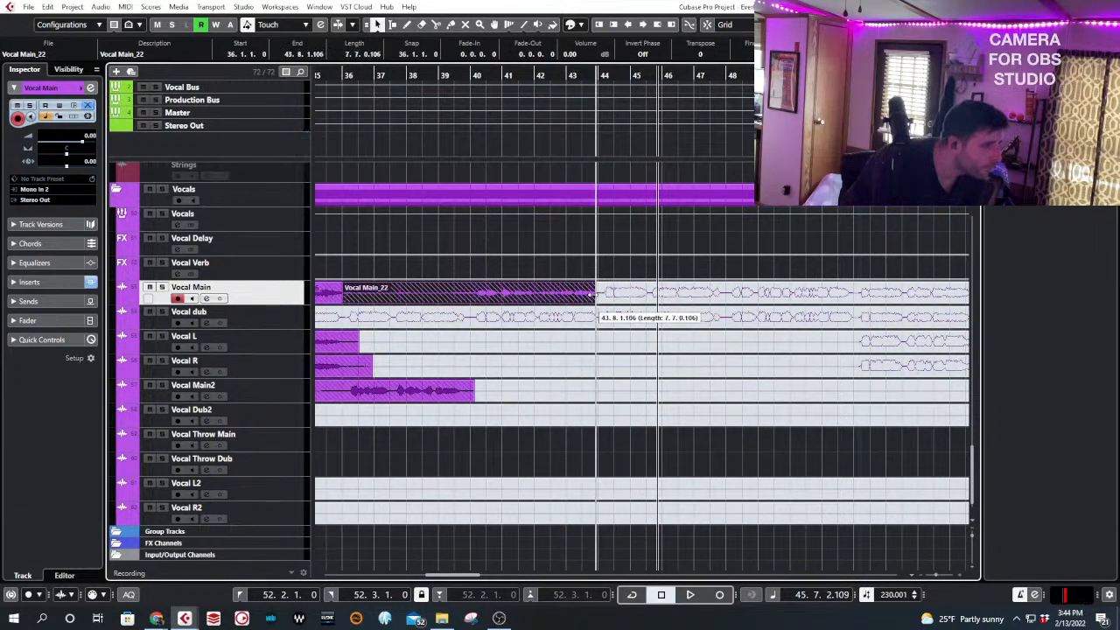
- Split the Vocal Main take at bar 40, move the second part onto Vocal Main2 and delete the first part
scroll(464, 304, "up", 3)
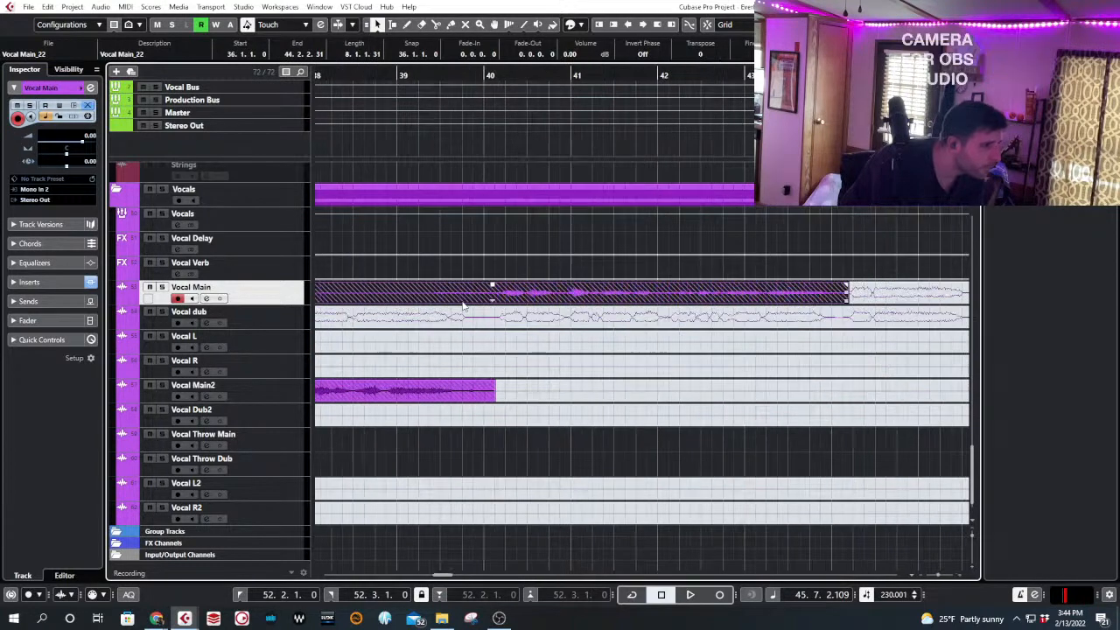
left_click(488, 292, "alt")
left_click_drag(493, 294, 496, 387)
scroll(481, 192, "down", 3)
left_click(450, 302)
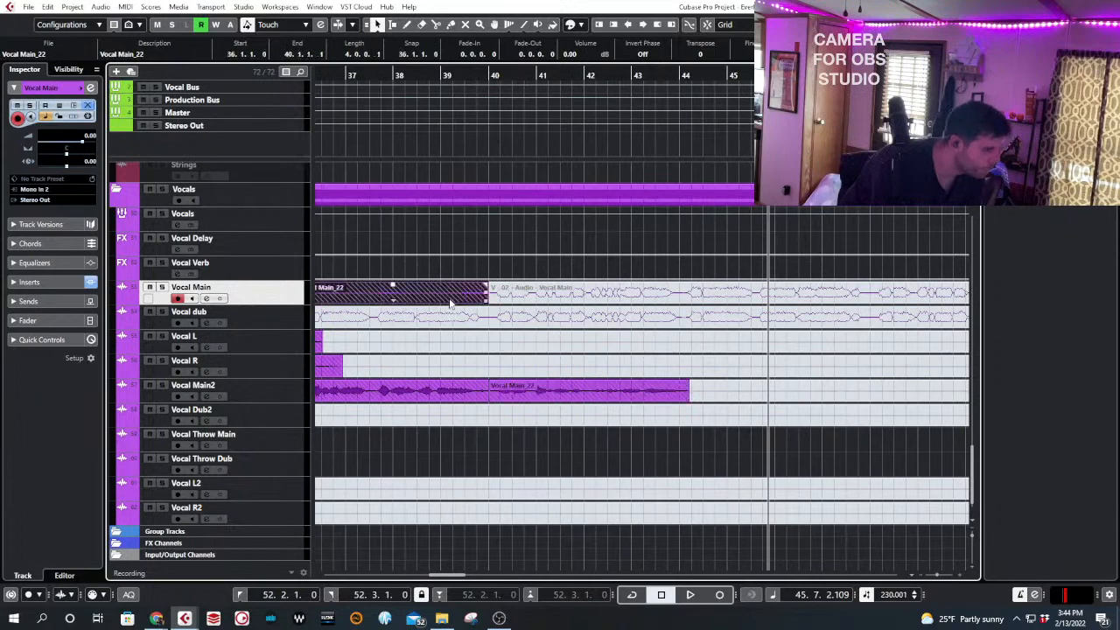
key("Delete")
scroll(483, 269, "down", 4)
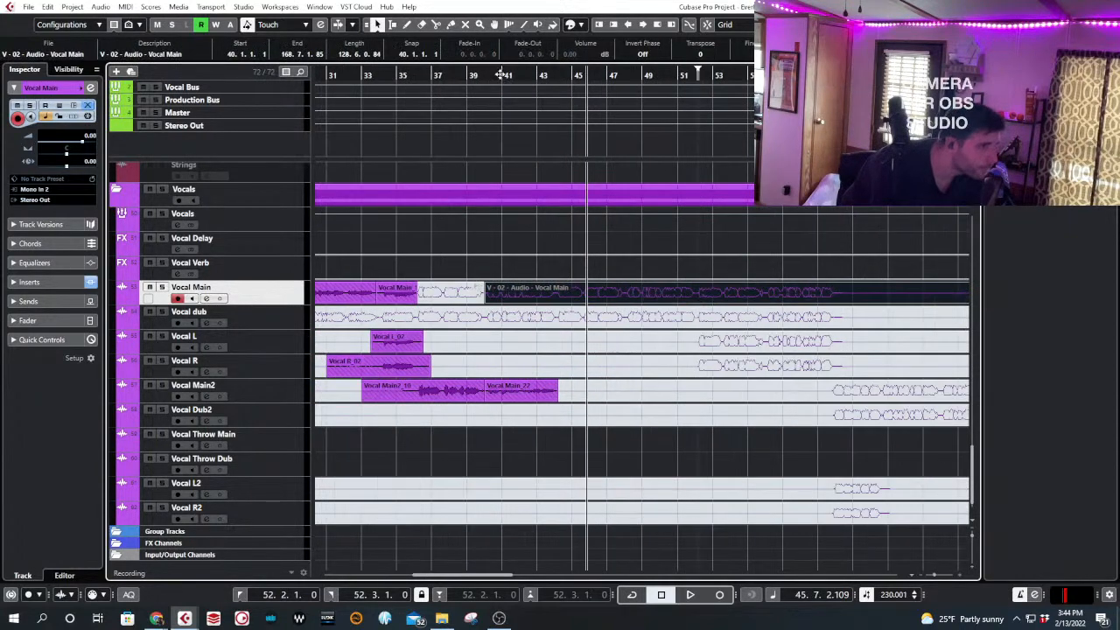
- Try a Vocal Main take from early bar 43, with a lead-in from bar 38, and look over the MixConsole
left_click(458, 75)
key("space")
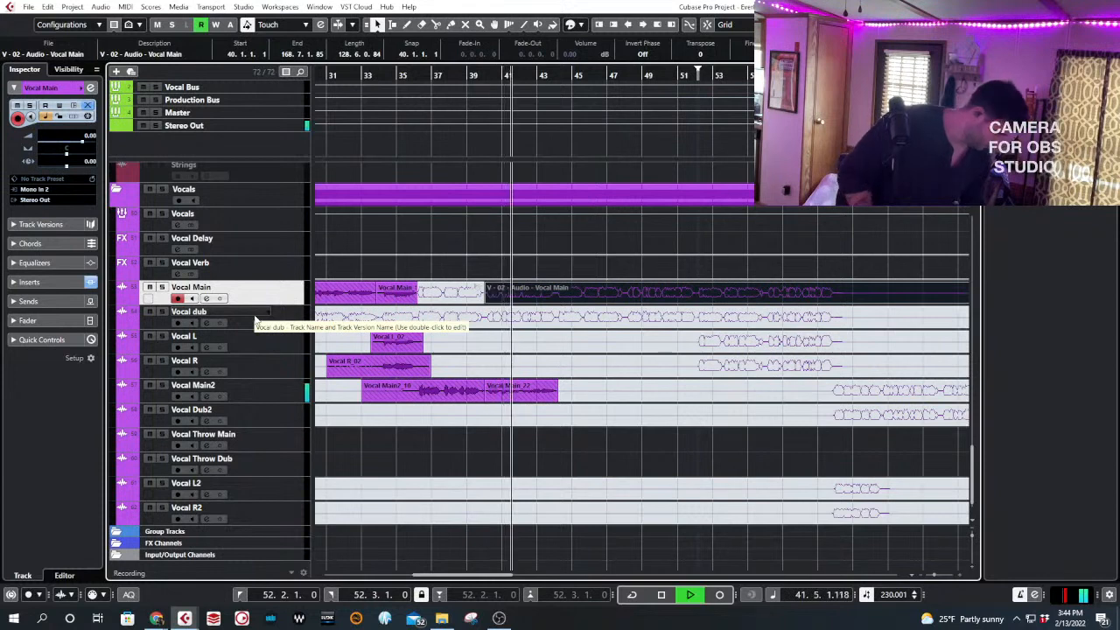
key("KP_Multiply")
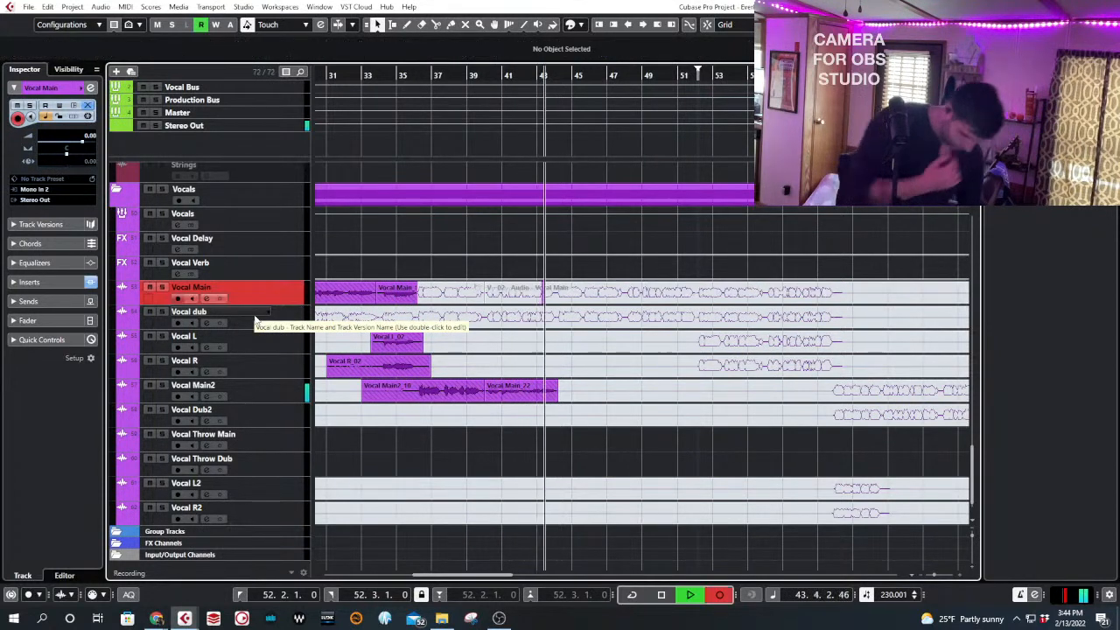
key("space")
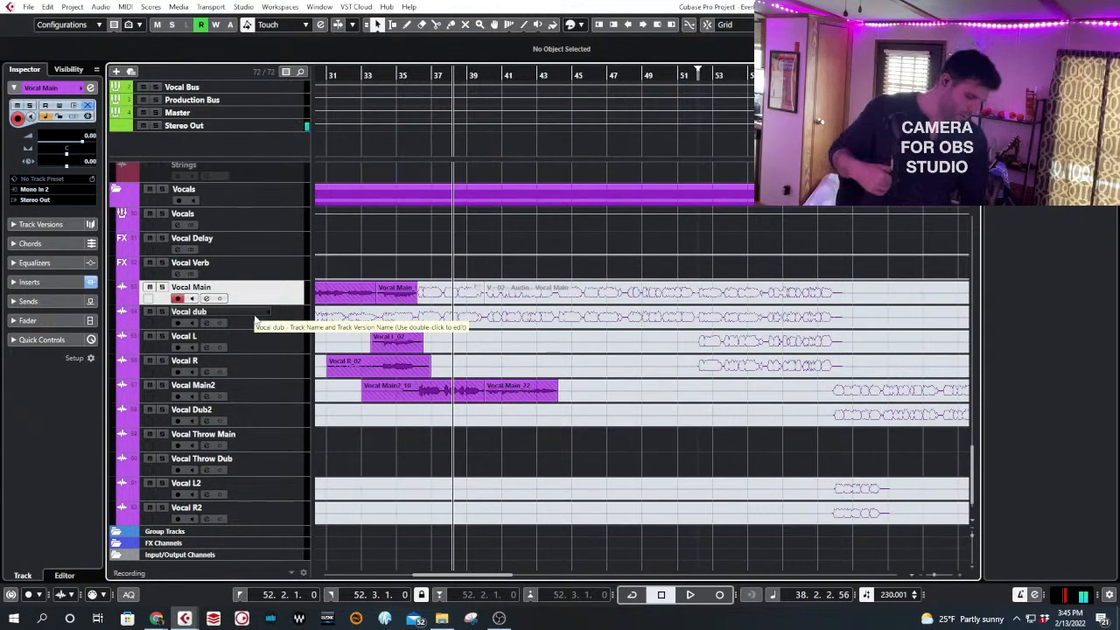
key("F3")
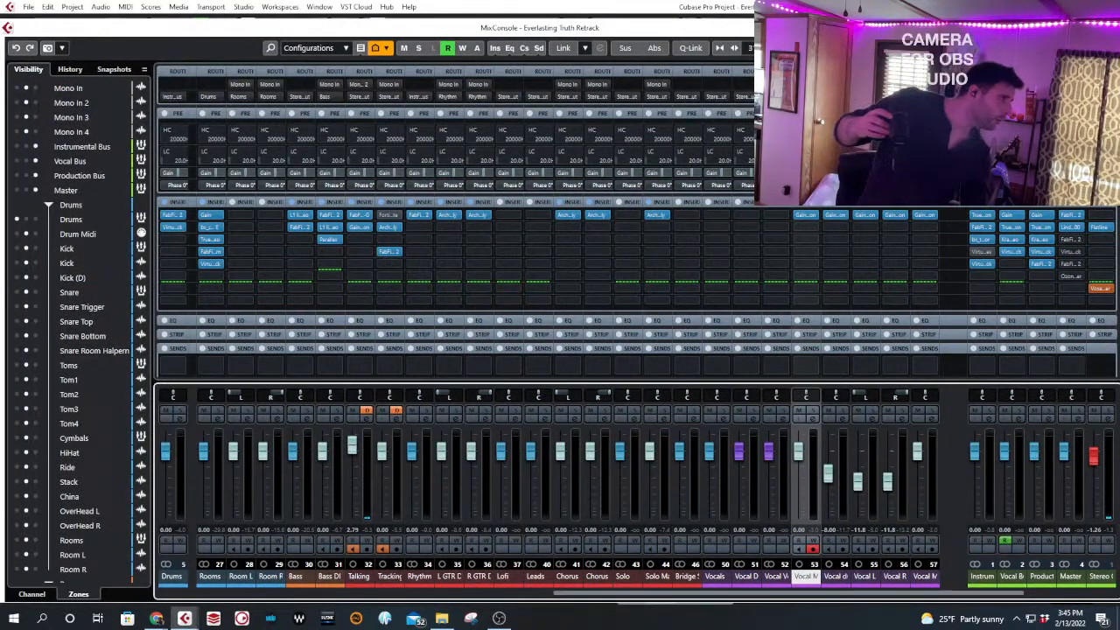
key("F3")
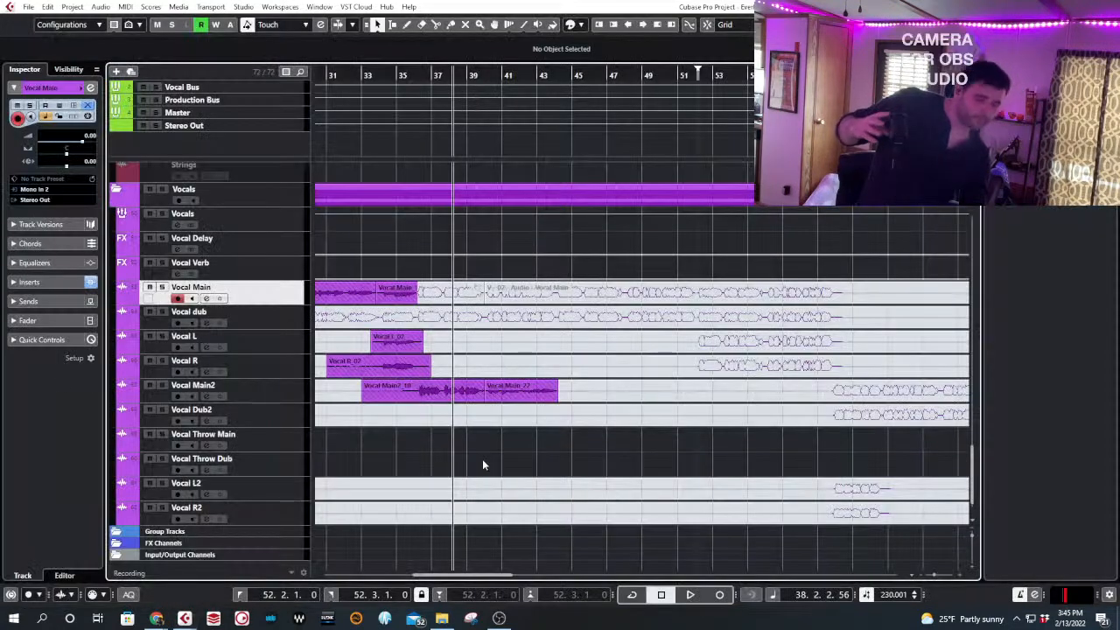
- Record a Vocal Main take from beat 3 of bar 39 to late bar 60 and trim its end to beat 2 of bar 56
key("space")
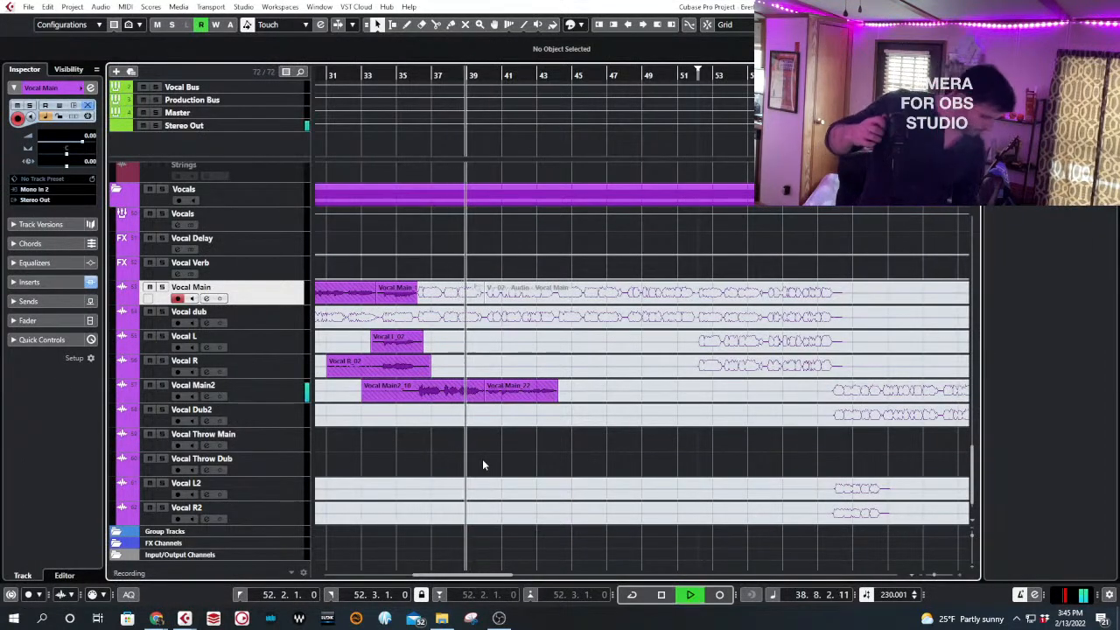
key("KP_Multiply")
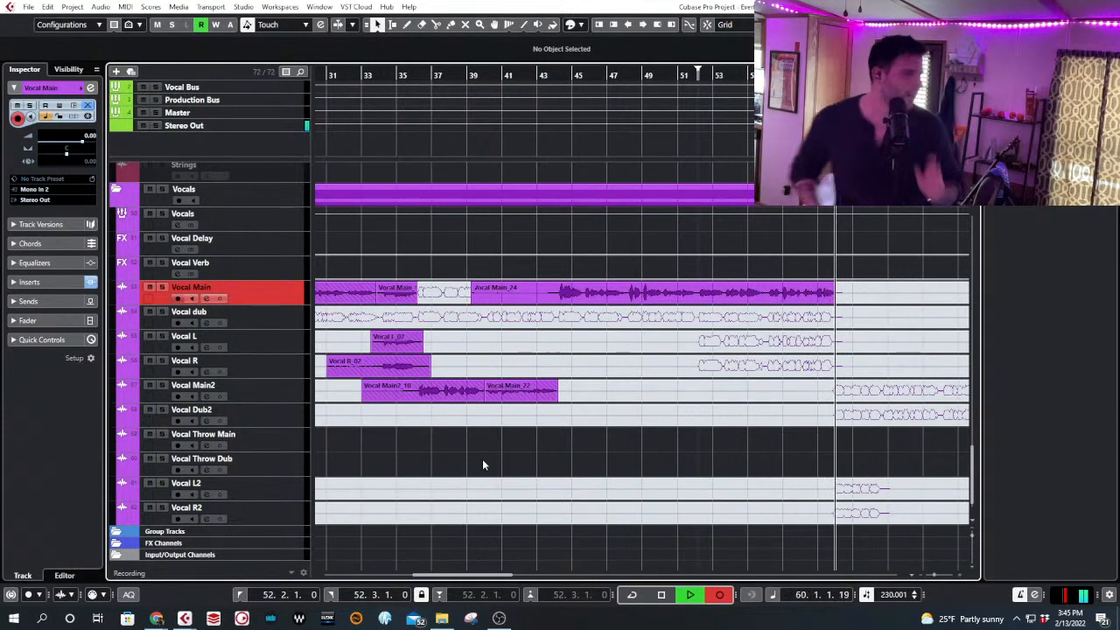
key("space")
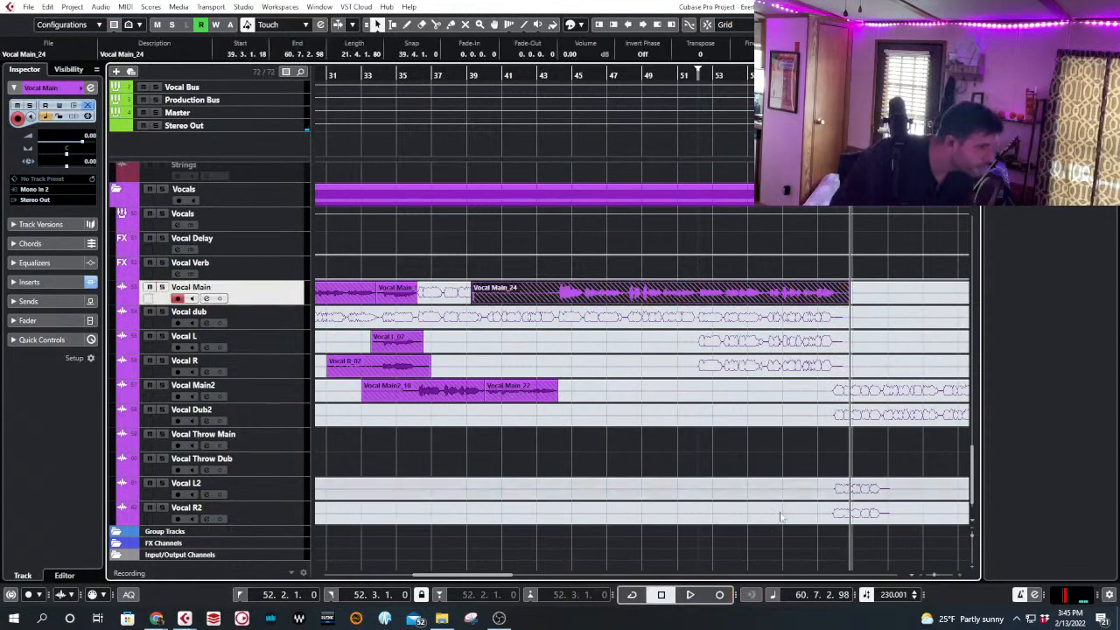
left_click_drag(844, 302, 769, 302)
- Try a Vocal Main take from about mid-bar 55 to bar 60, with a lead-in from bar 52, and delete it
left_click(698, 77)
key("space")
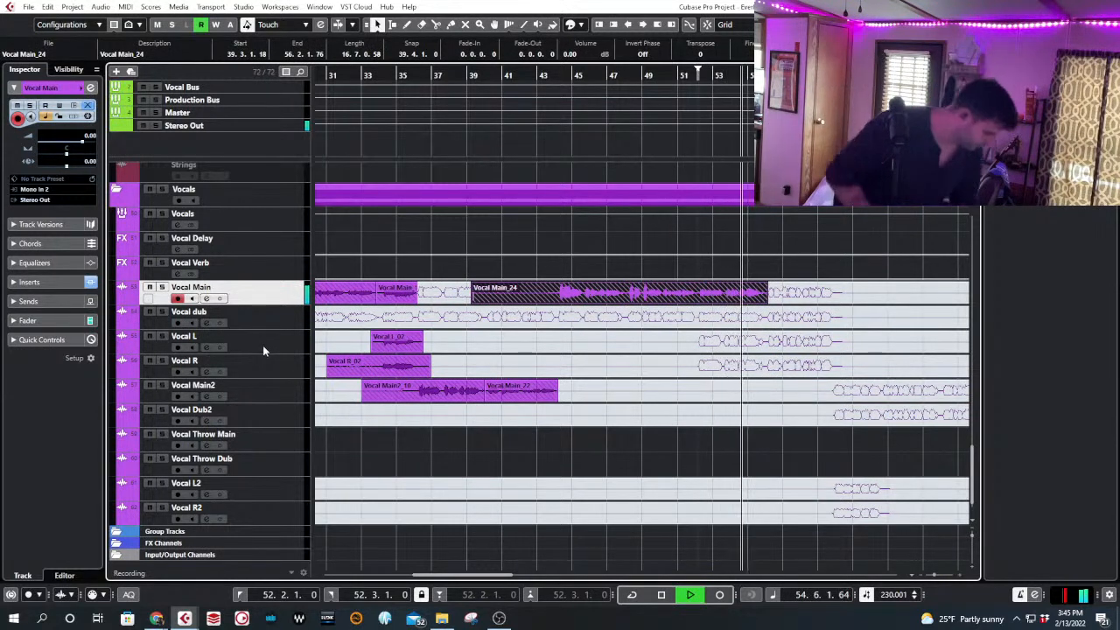
key("KP_Multiply")
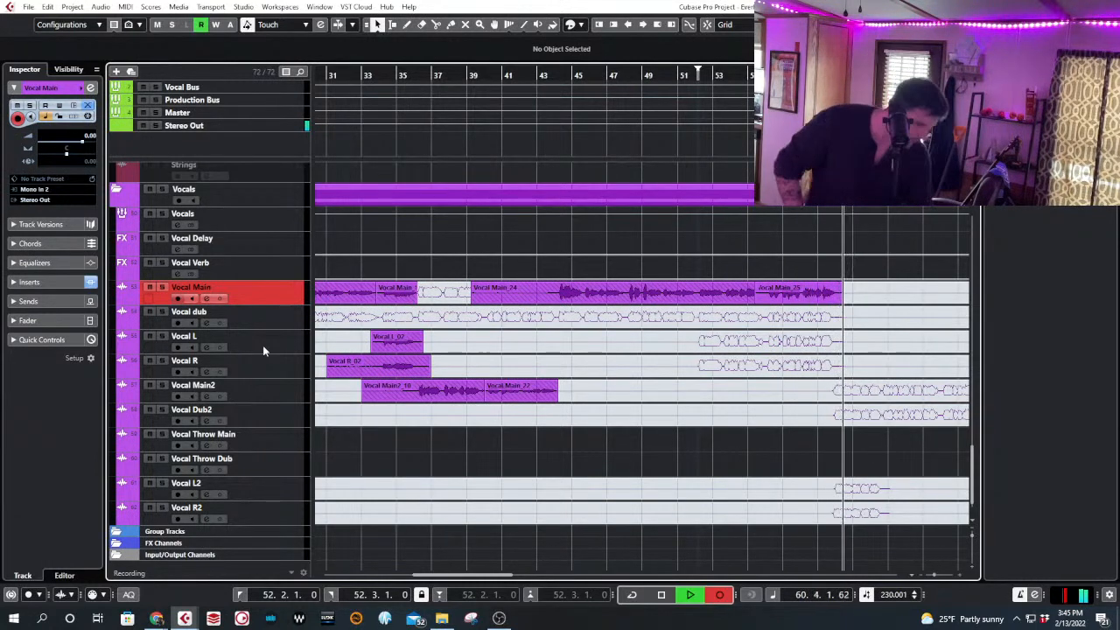
key("space")
key("Delete")
- Record another Vocal Main take from beat 4 of bar 55 to beat 4 of bar 60, with a lead-in played from bar 52
key("KP_1")
key("space")
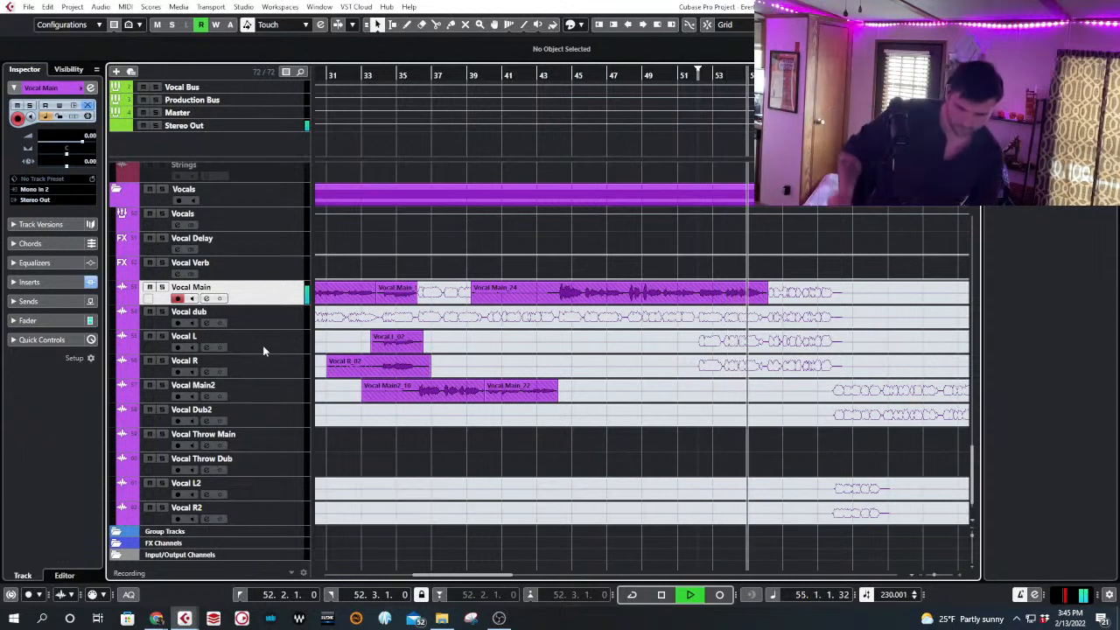
key("KP_Multiply")
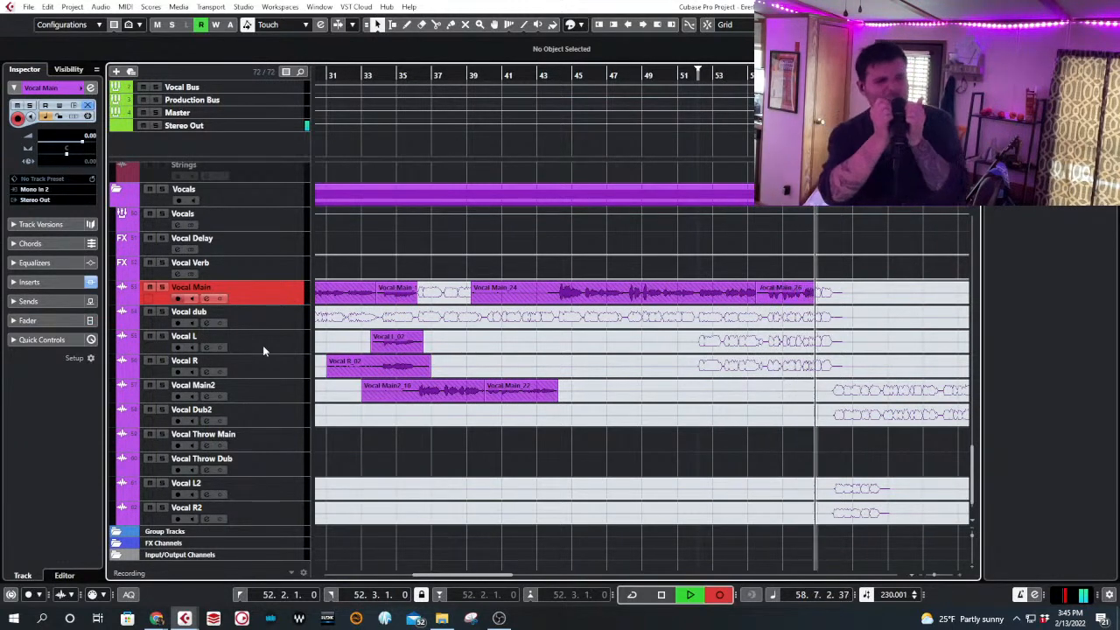
key("space")
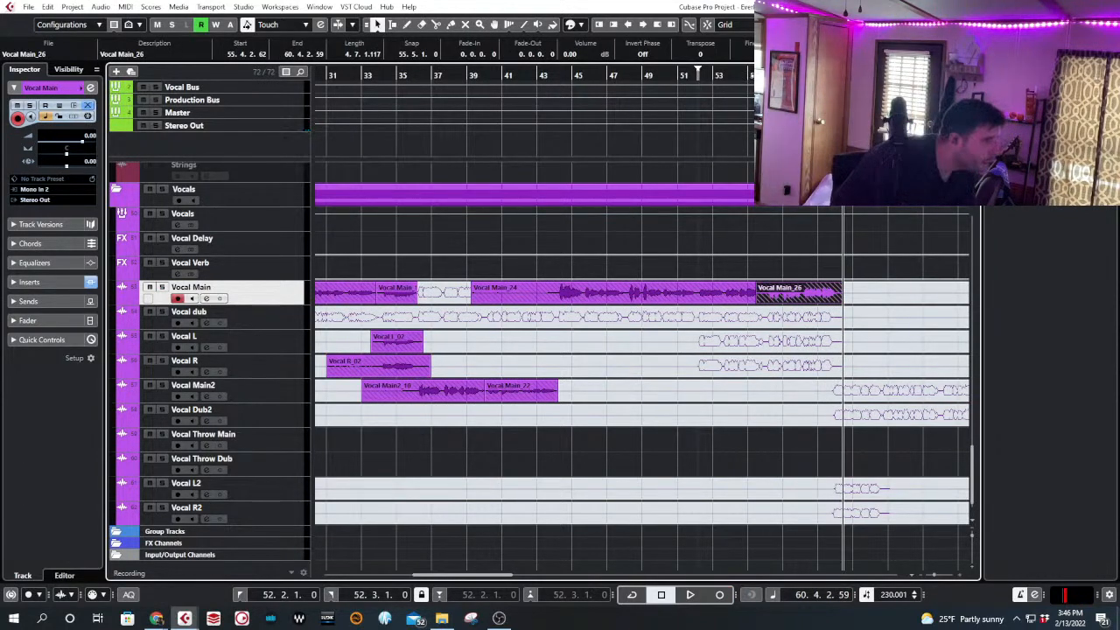
- Play back the newest Vocal Main take and trim its start to beat 8 of bar 55
key("l")
key("space")
scroll(733, 254, "up", 2)
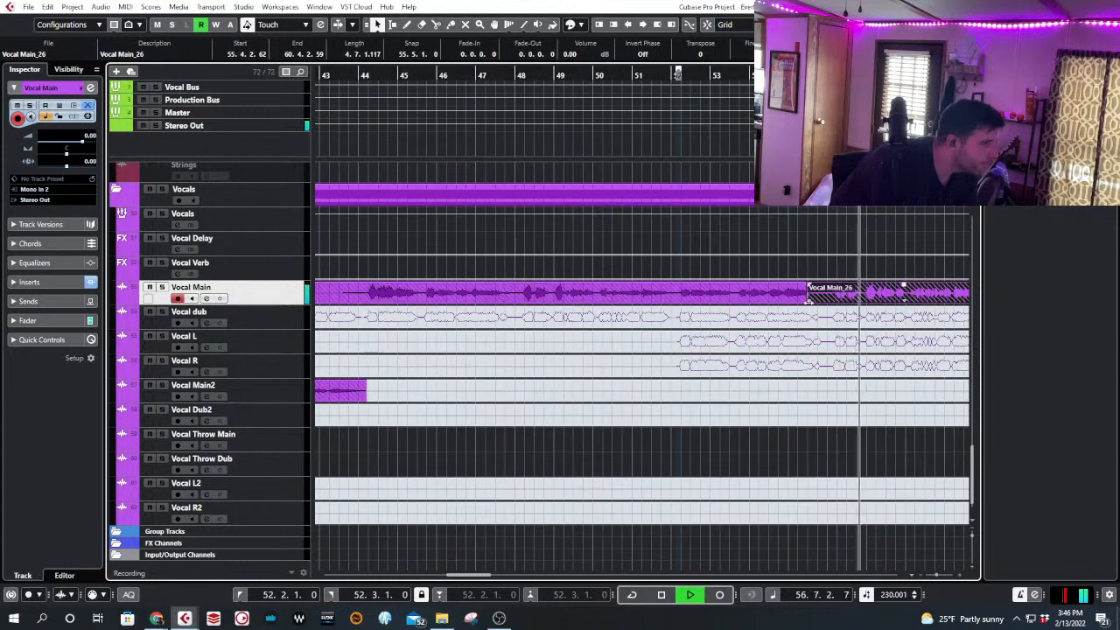
left_click_drag(809, 302, 647, 279)
scroll(647, 278, "down", 2)
left_click_drag(777, 322, 565, 322)
key("space")
- Try a Vocal Main2 take from about bar 59 to early bar 63, with a lead-in played from bar 52
scroll(500, 353, "down", 2)
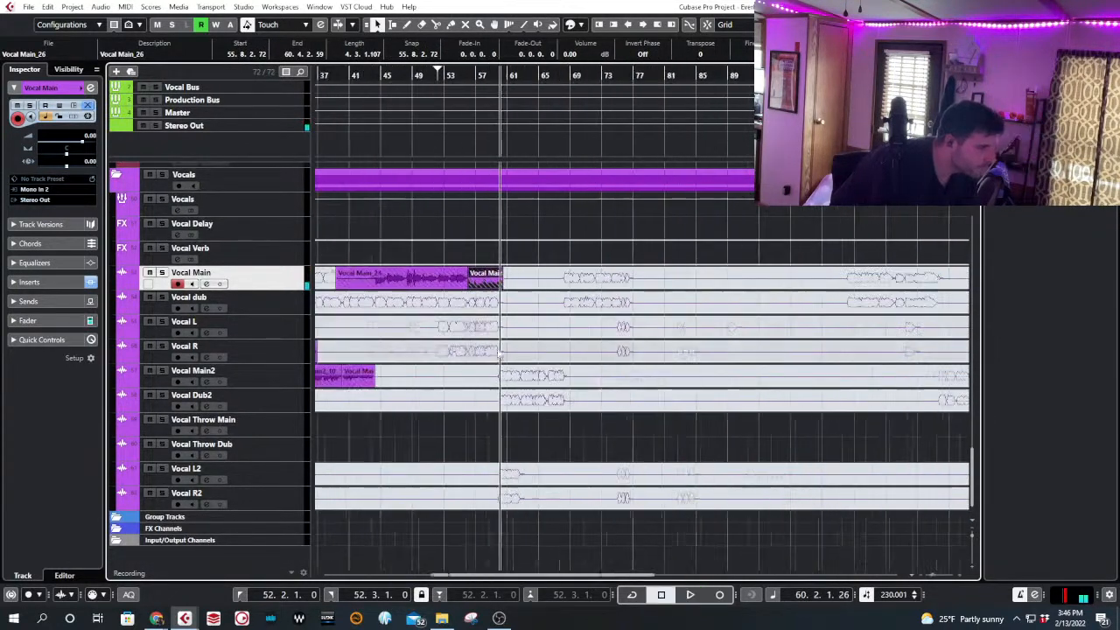
scroll(499, 354, "down", 1)
left_click(294, 379)
left_click_drag(467, 85, 449, 78)
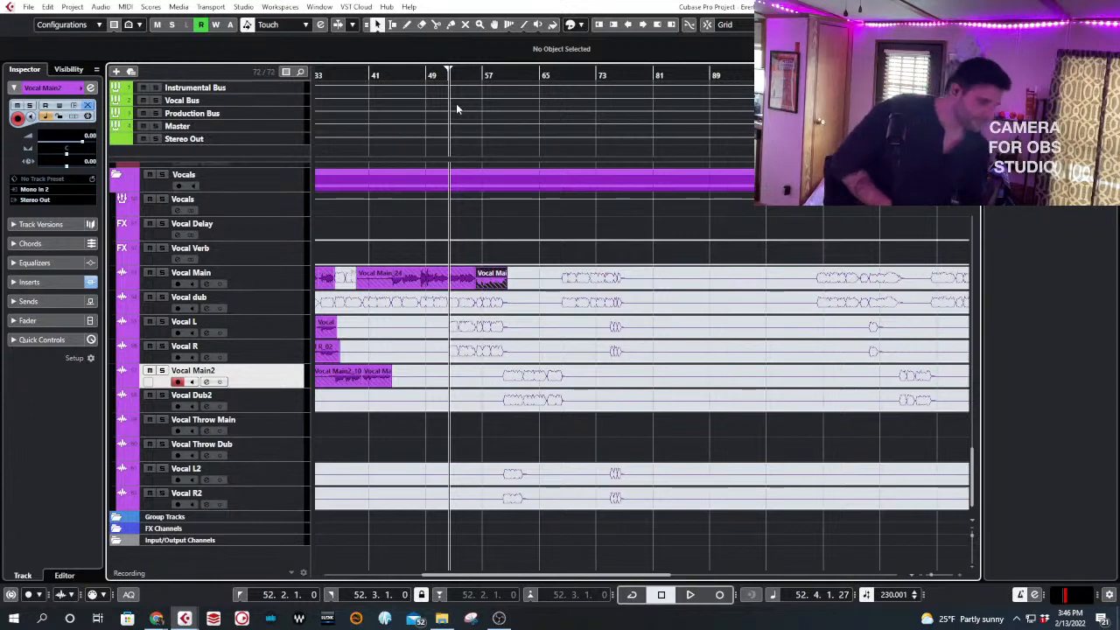
key("space")
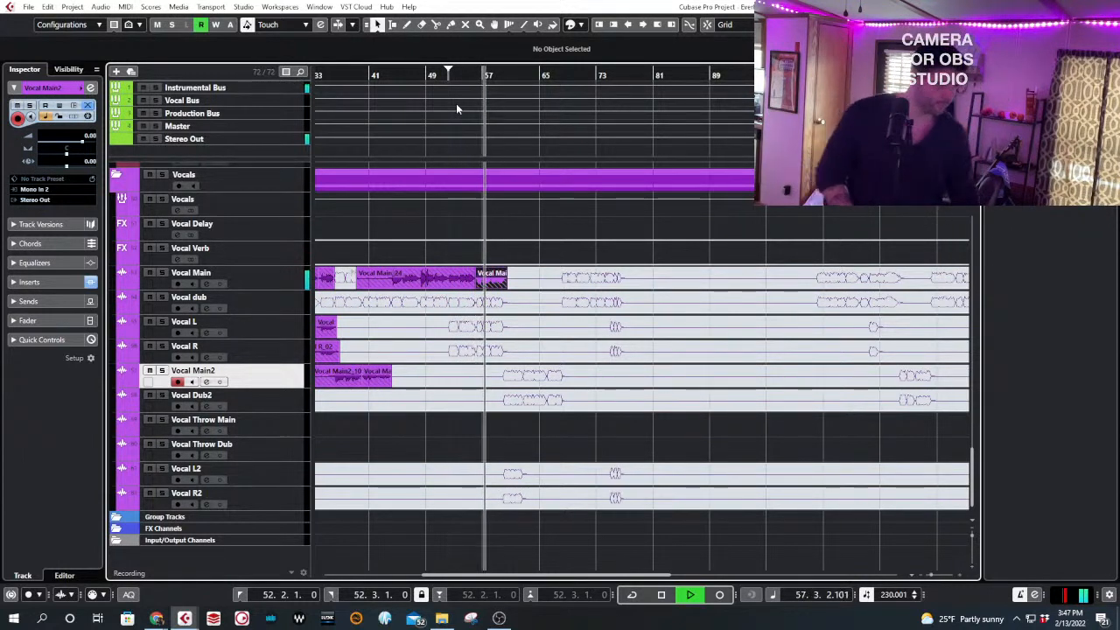
key("KP_Multiply")
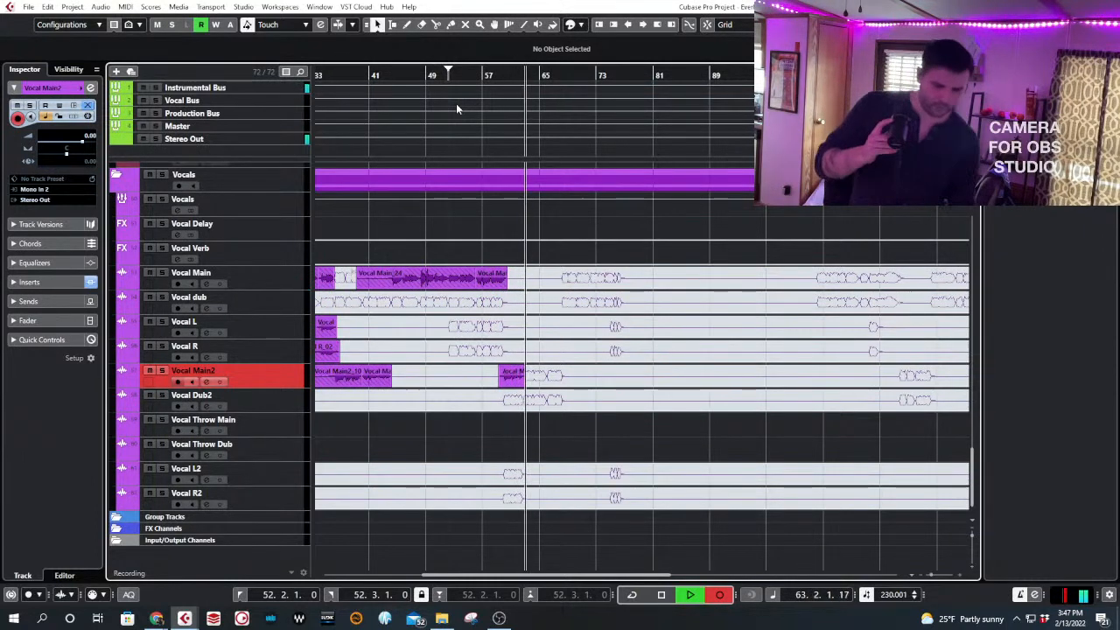
key("space")
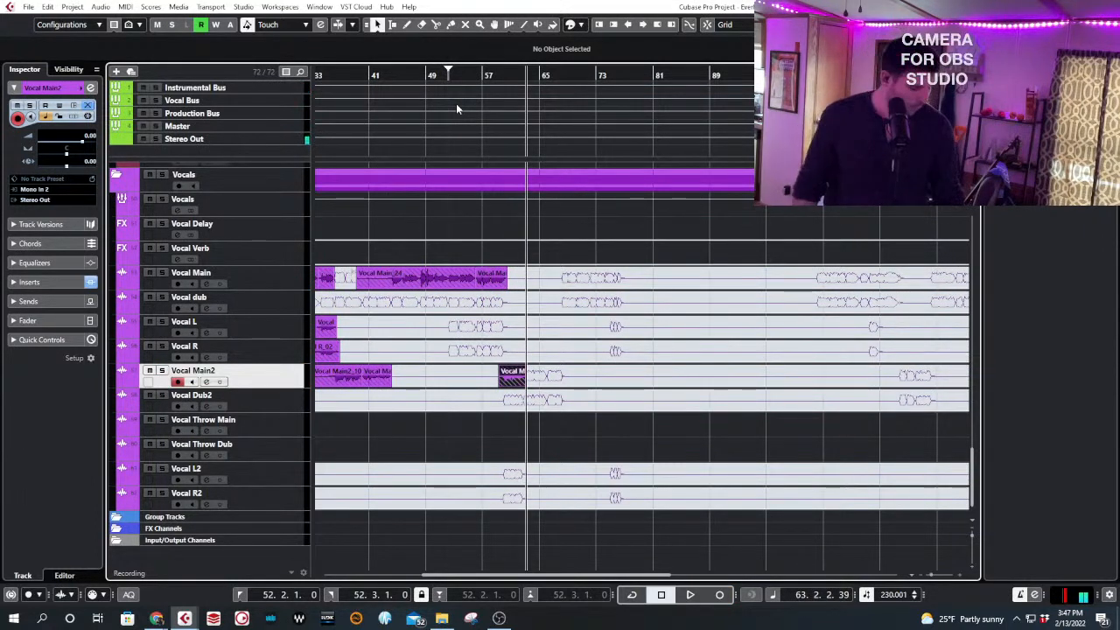
- Replace the last Vocal Main2 take with a new one recorded from beat 8 of bar 57 to beat 3 of bar 63
key("space")
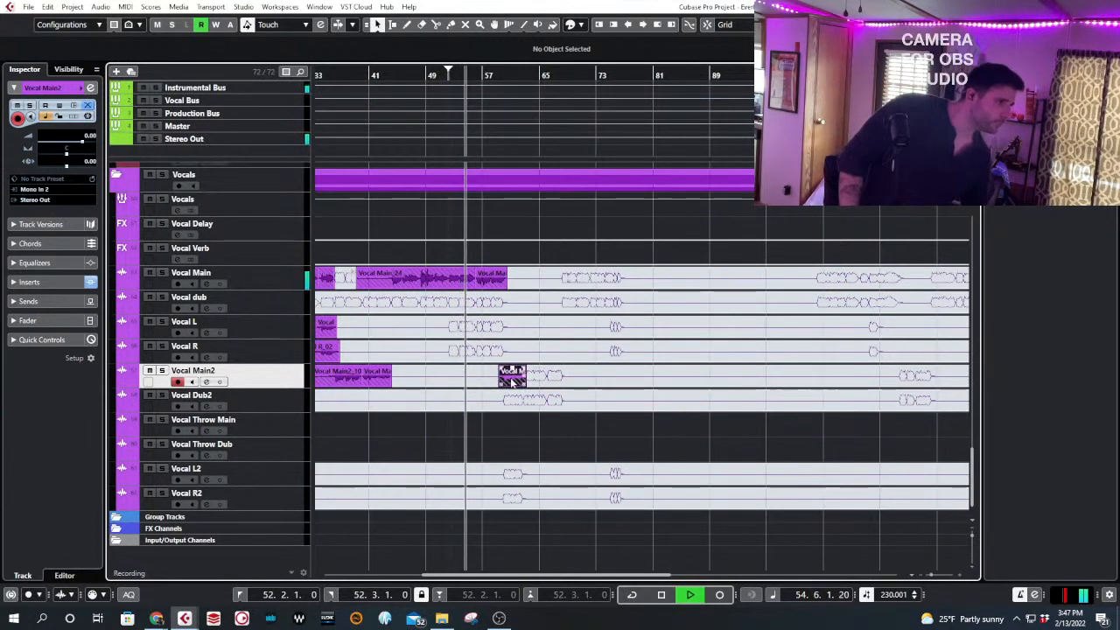
key("Delete")
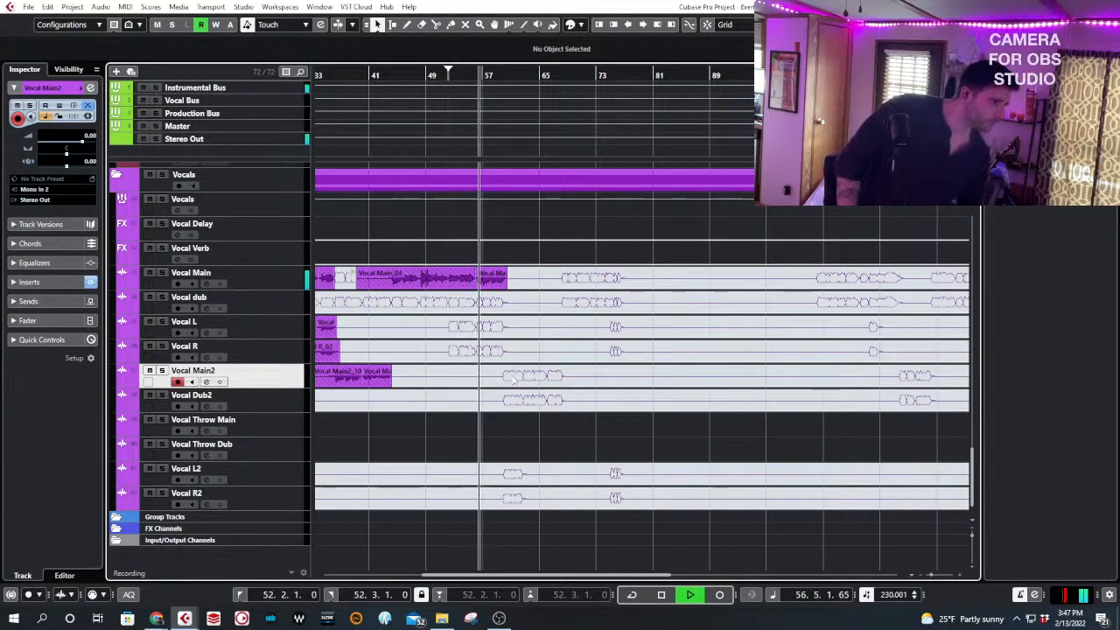
key("KP_Multiply")
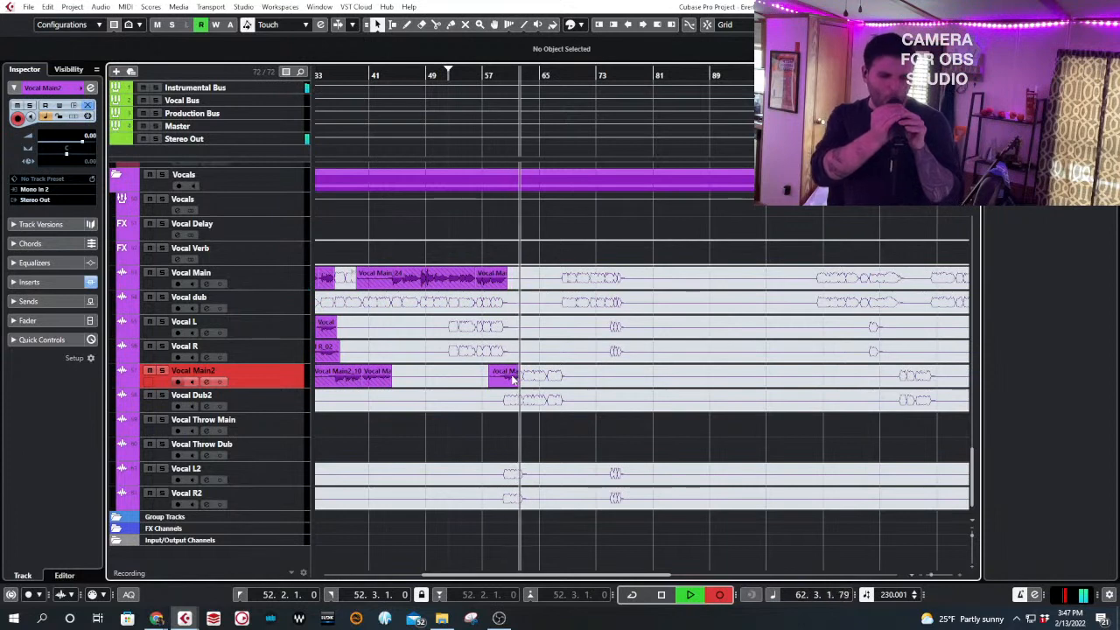
key("space")
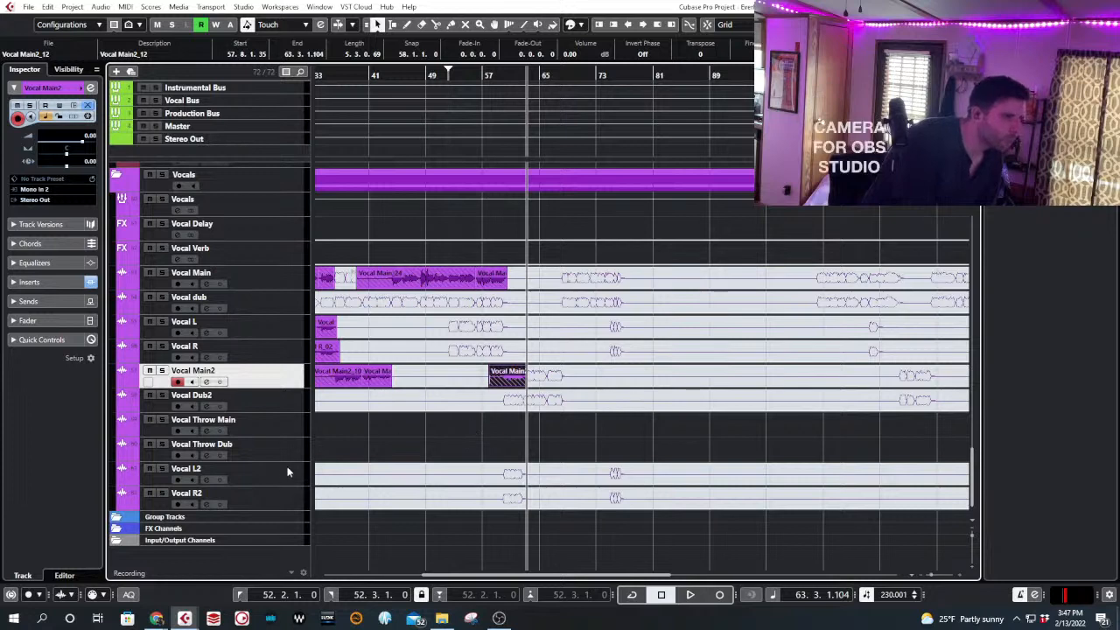
- Select the Vocal L track for recording and play back the song from early bar 57
left_click(281, 326)
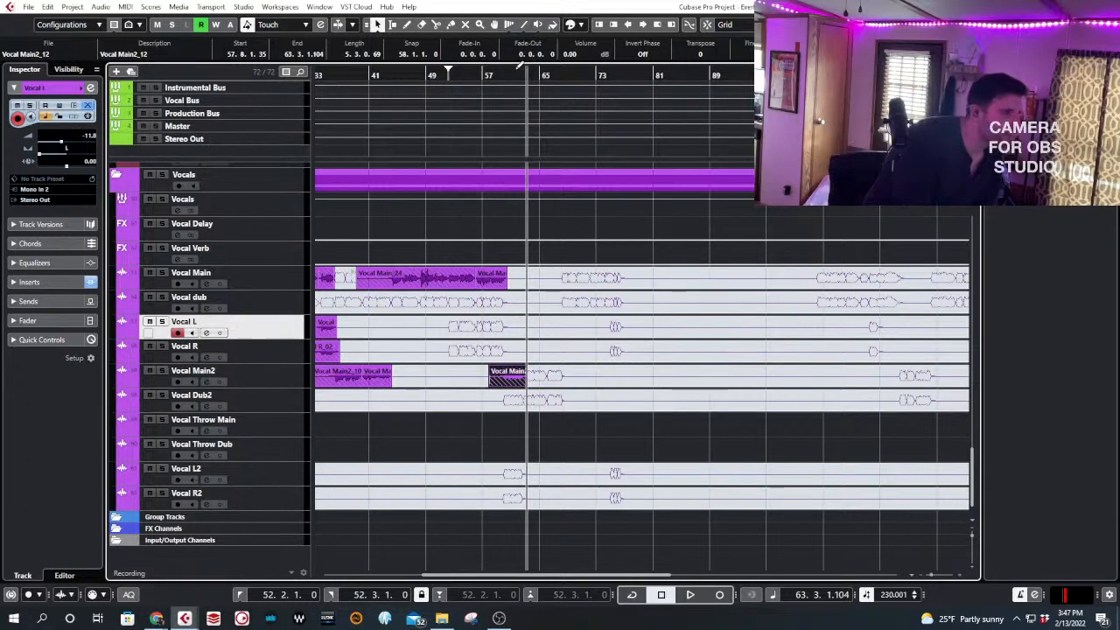
left_click(488, 72)
left_click(490, 72)
key("space")
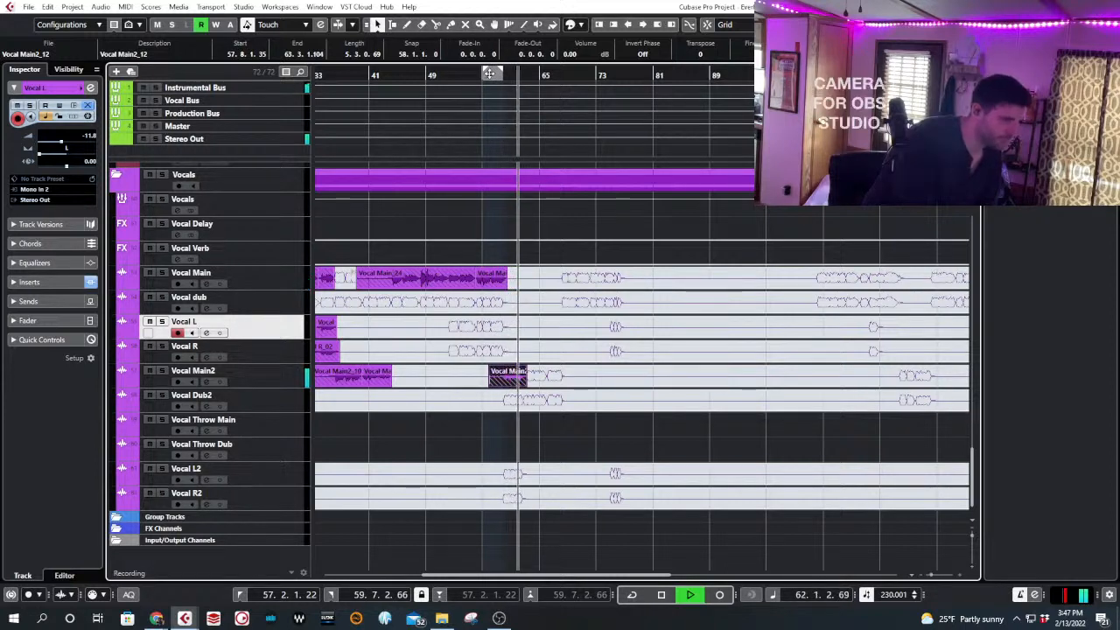
key("space")
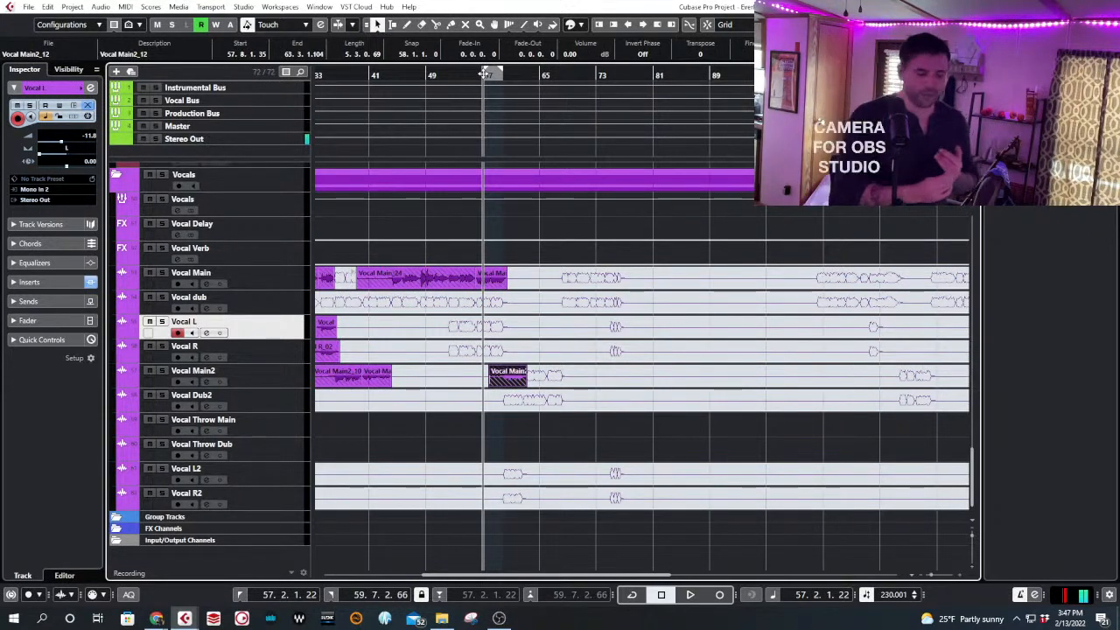
- Trim the end of the new Vocal Main2 take to beat 6 of bar 62 during playback from bar 57
key("space")
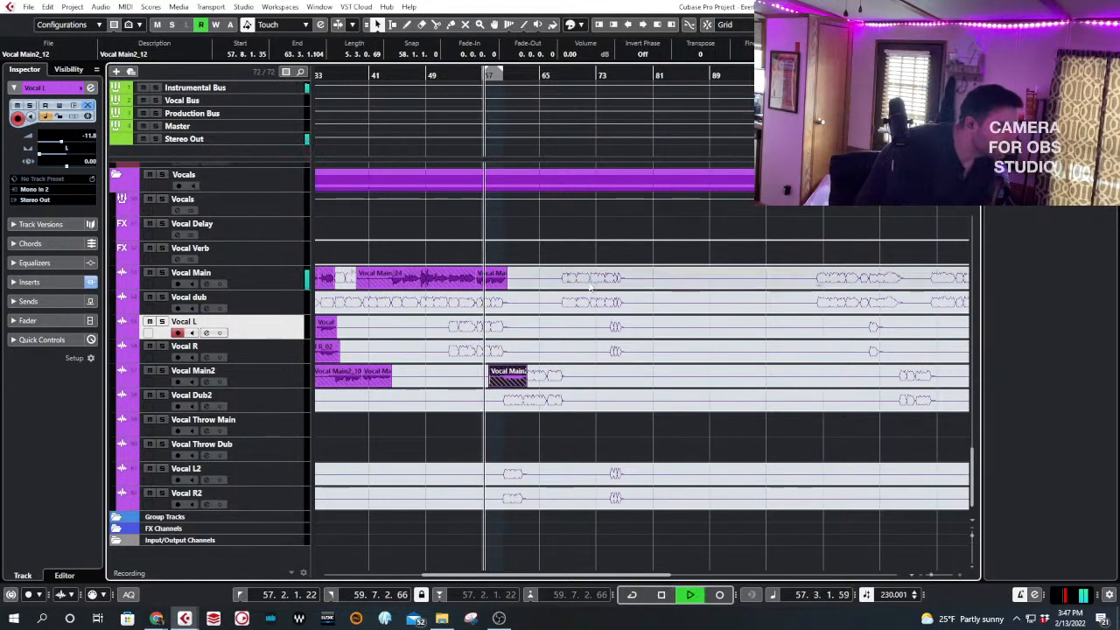
key("h")
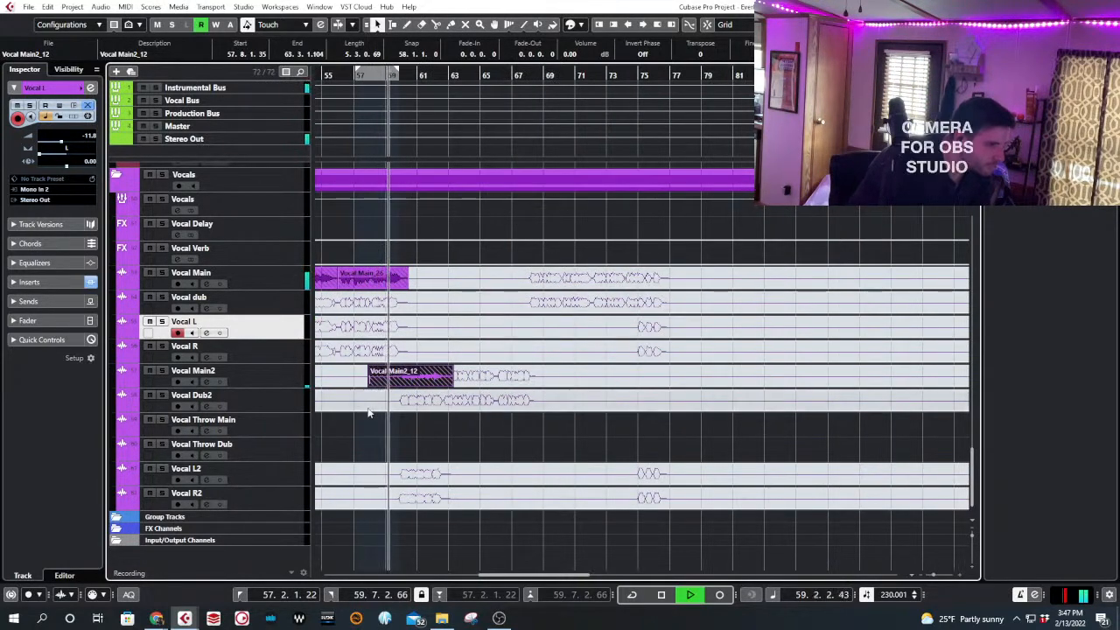
key("h")
left_click_drag(487, 383, 464, 379)
key("space")
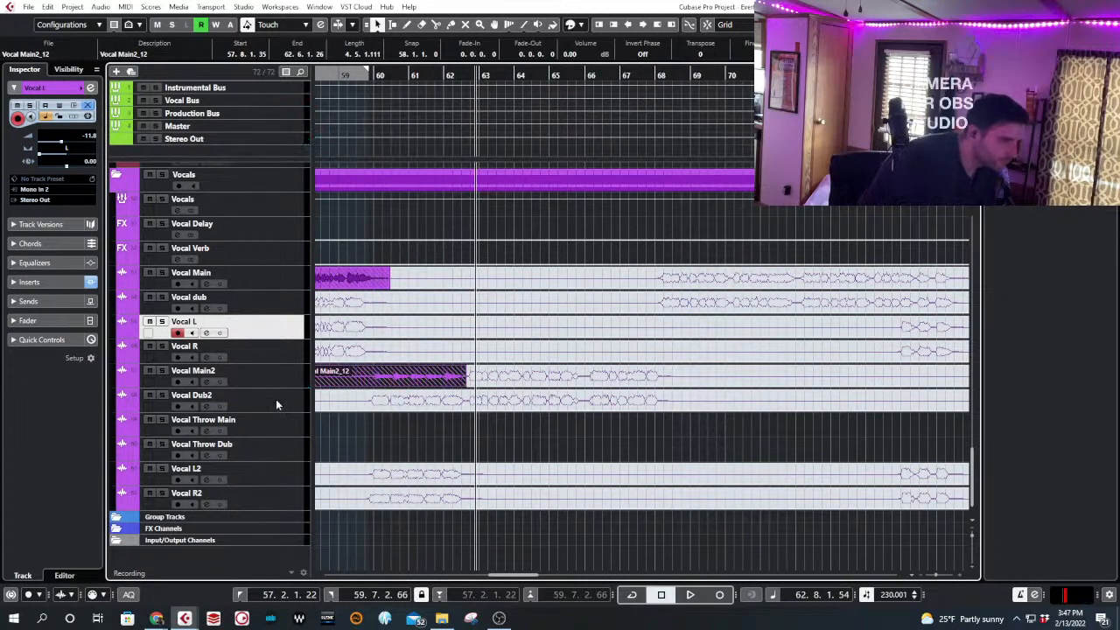
- Record a Vocal L2 take from beat 2 of bar 58 to beat 5 of bar 63
key("h")
key("h")
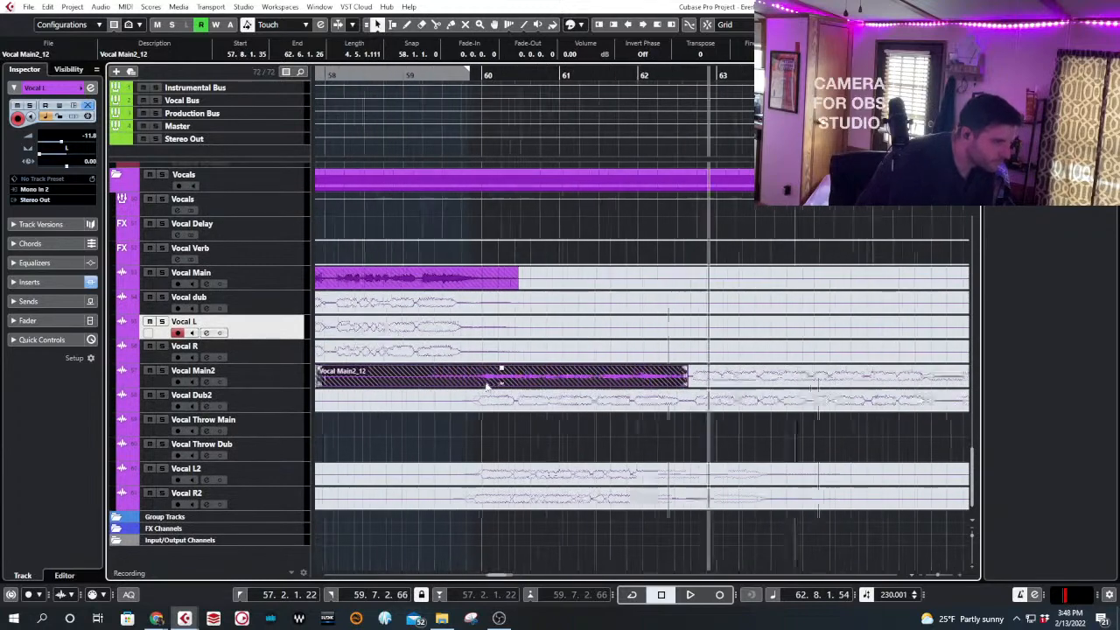
key("h")
left_click_drag(388, 74, 364, 75)
key("g")
key("g")
key("g")
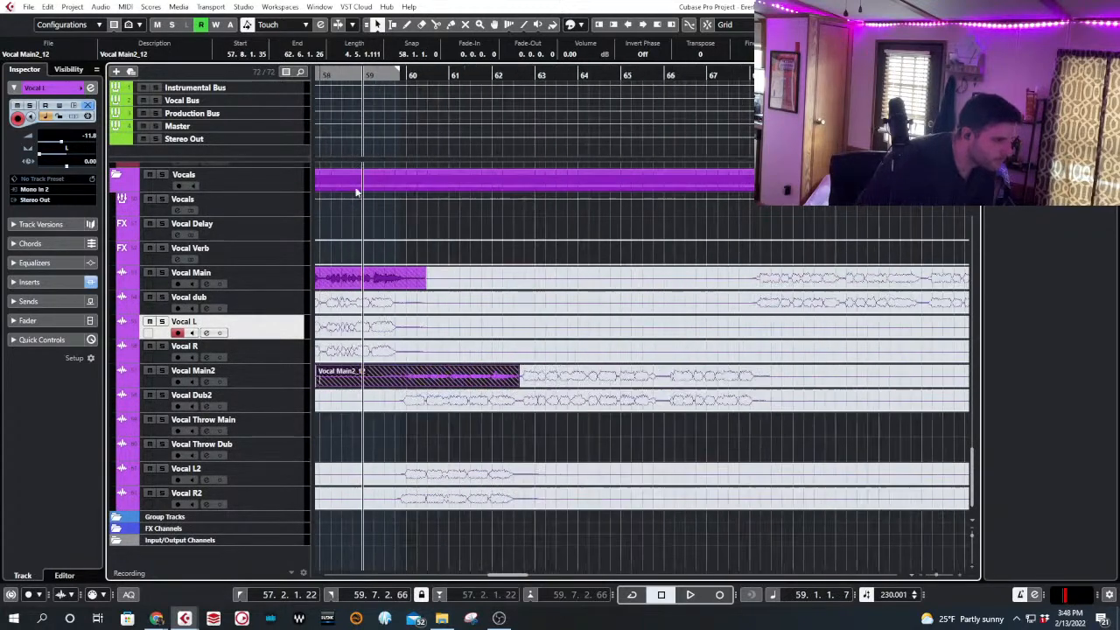
left_click(295, 477)
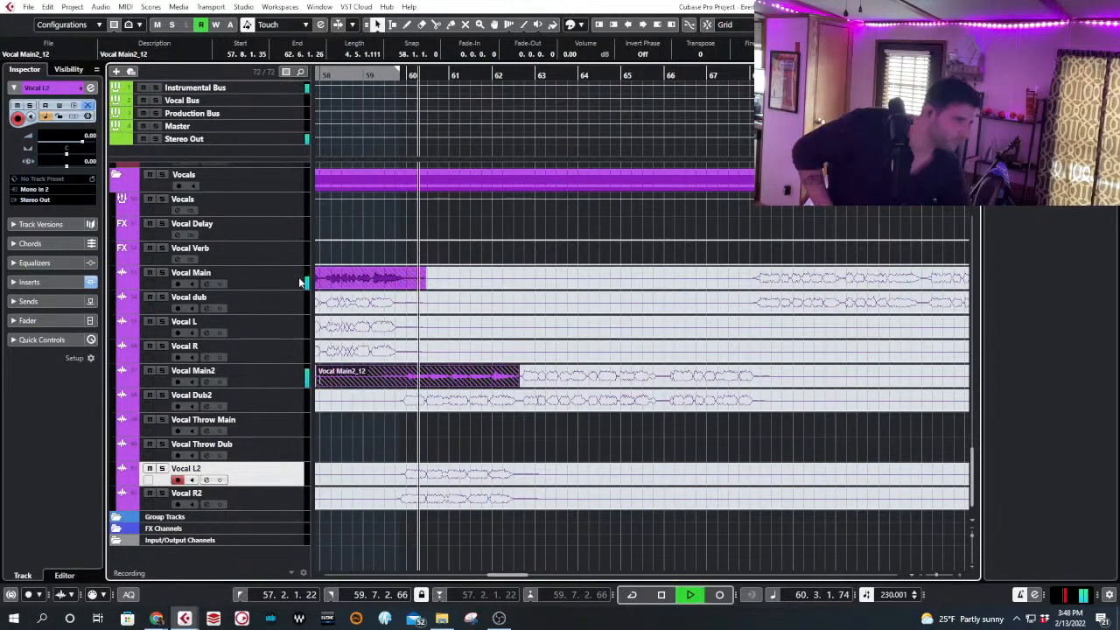
left_click_drag(360, 73, 304, 75)
key("KP_Multiply")
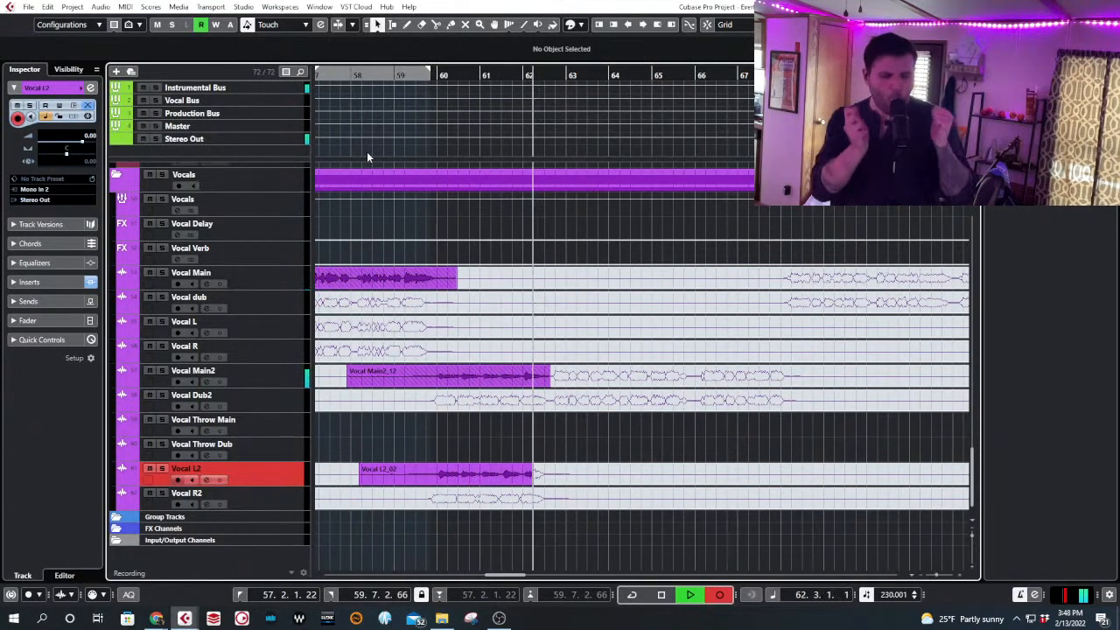
key("space")
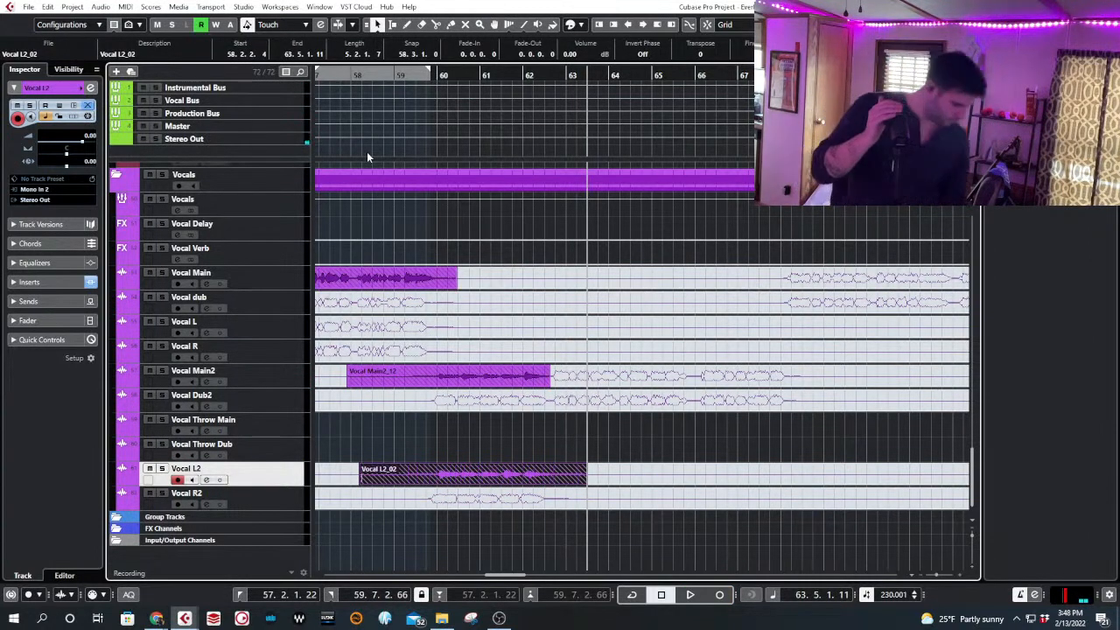
- Record a matching Vocal R2 take from beat 6 of bar 57 to beat 6 of bar 64
key("KP_0")
left_click(296, 496)
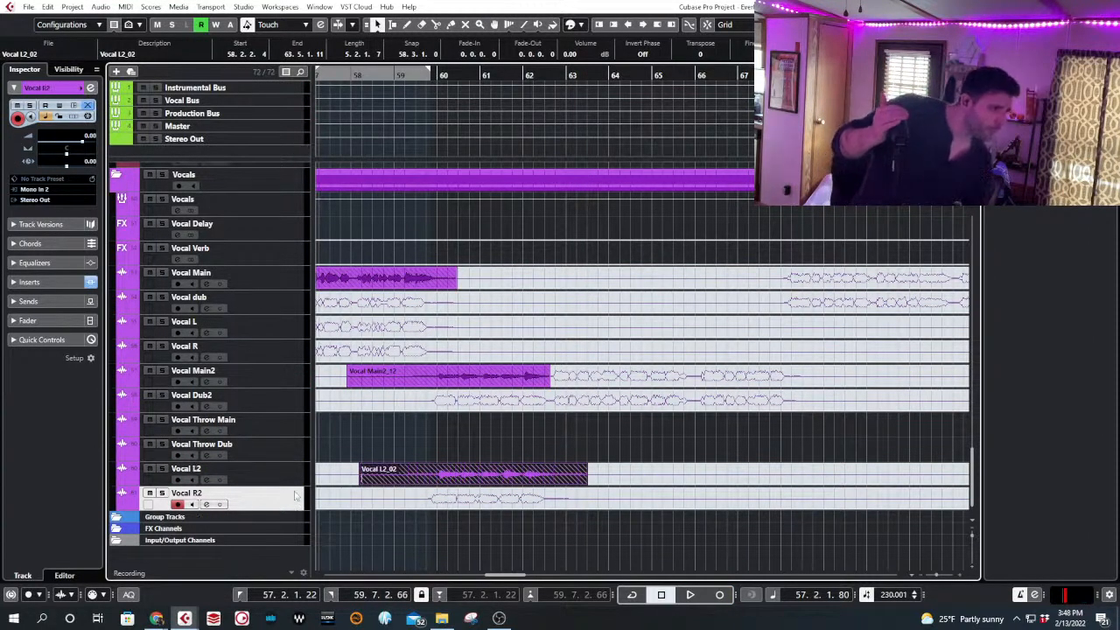
key("KP_Multiply")
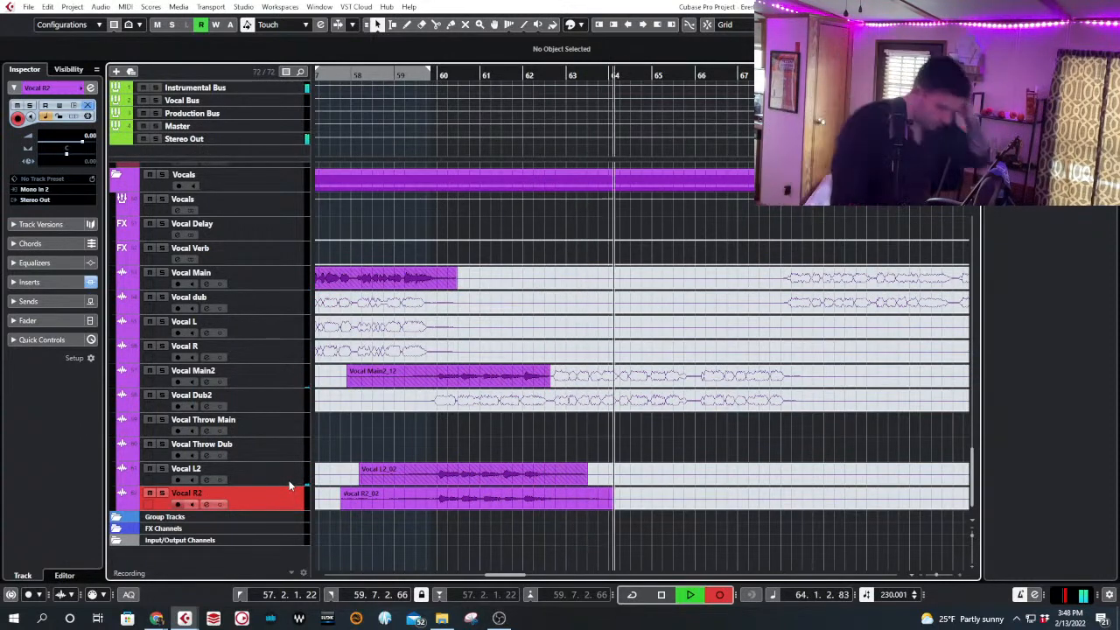
key("space")
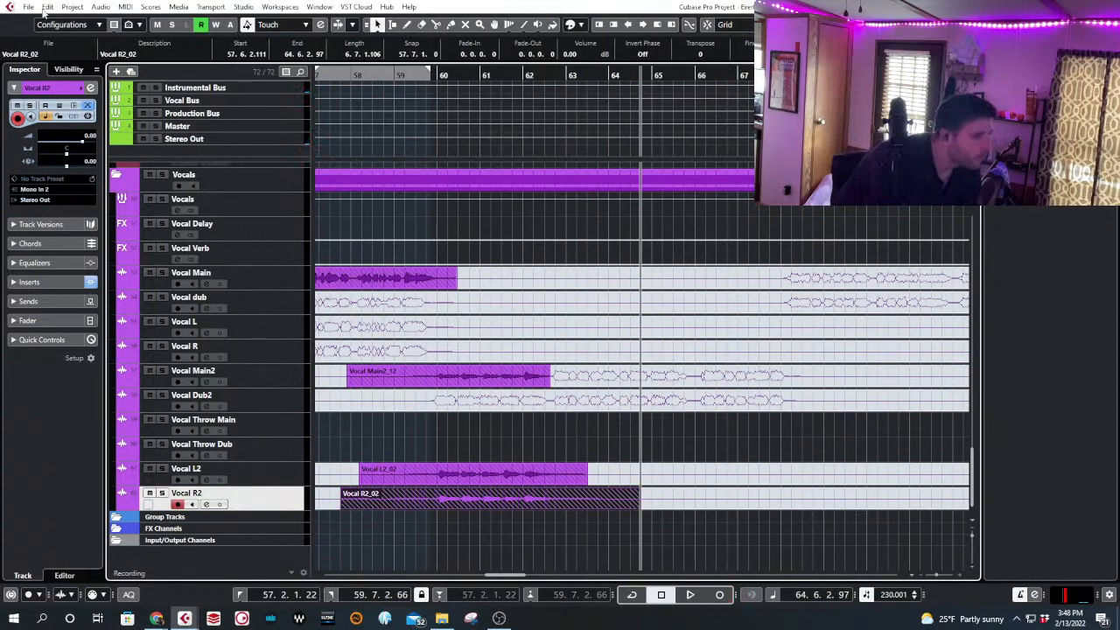
- Play back the new side takes from mid bar 58 and pan Vocal L2 left and Vocal R2 right
left_click(386, 76)
key("space")
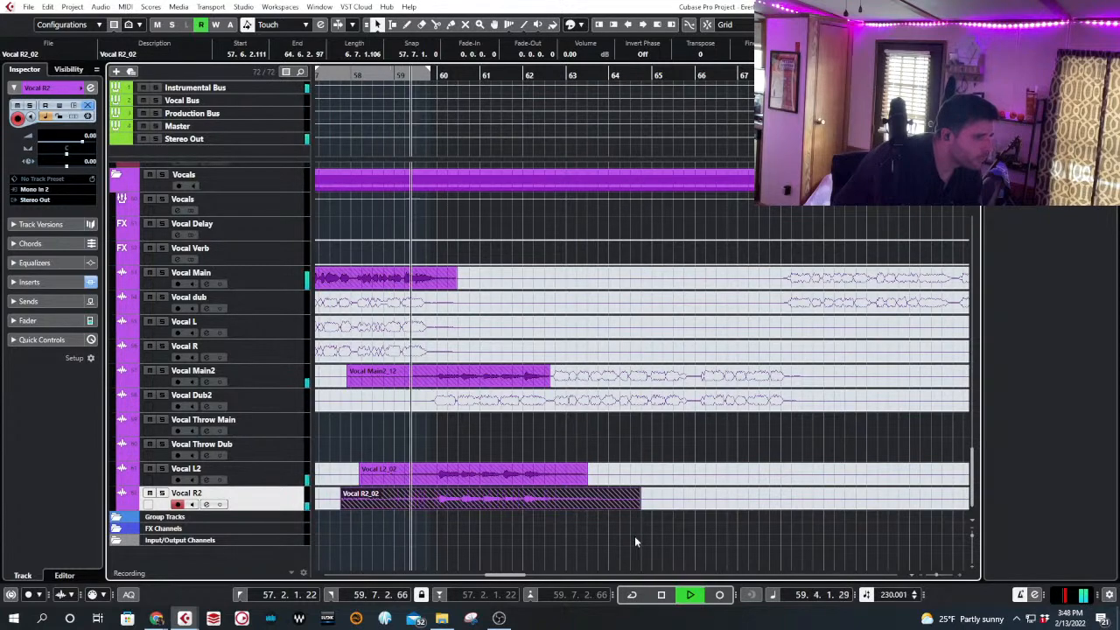
key("space")
left_click(296, 474)
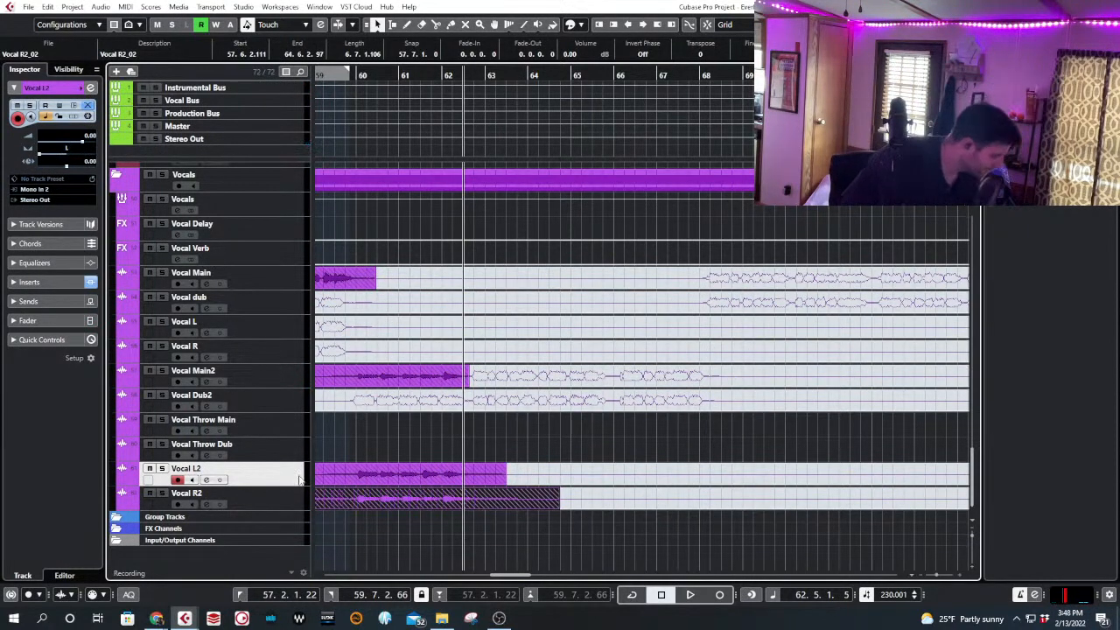
left_click(272, 501)
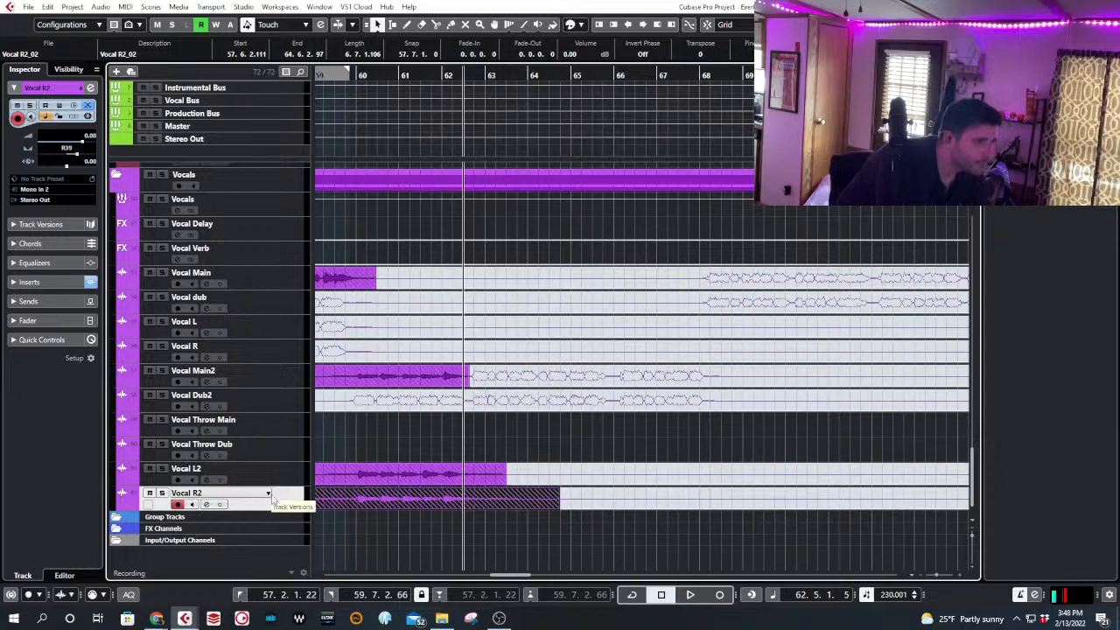
- Lower the volume of Vocal L2 and Vocal R2 together to -6.86 dB and play back the section from about bar 56
left_click(269, 470)
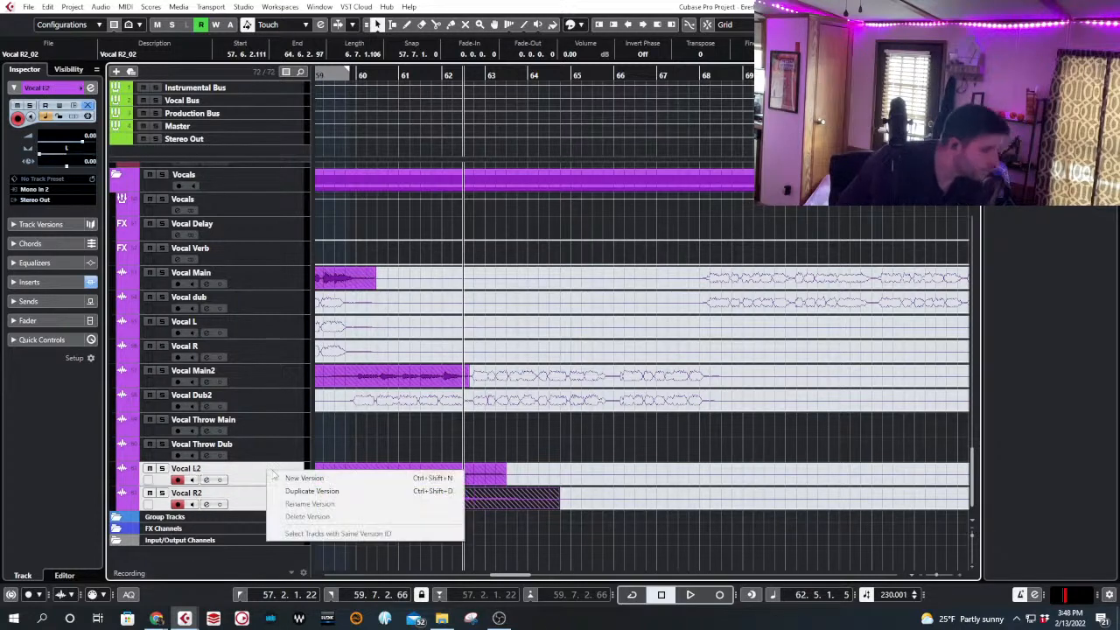
left_click(296, 469)
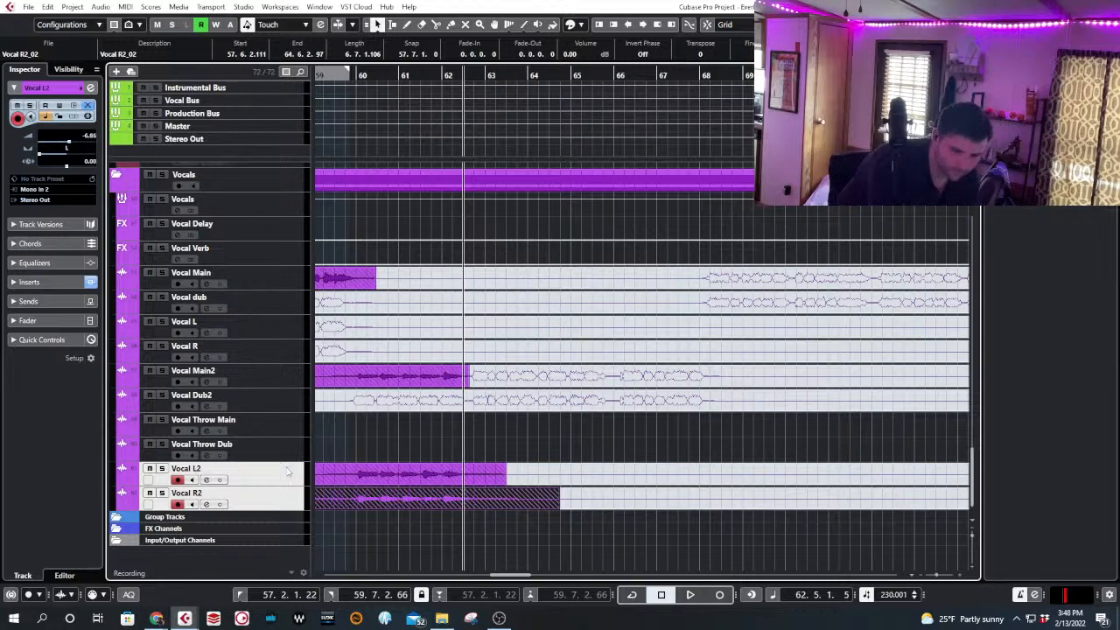
double_click(338, 76)
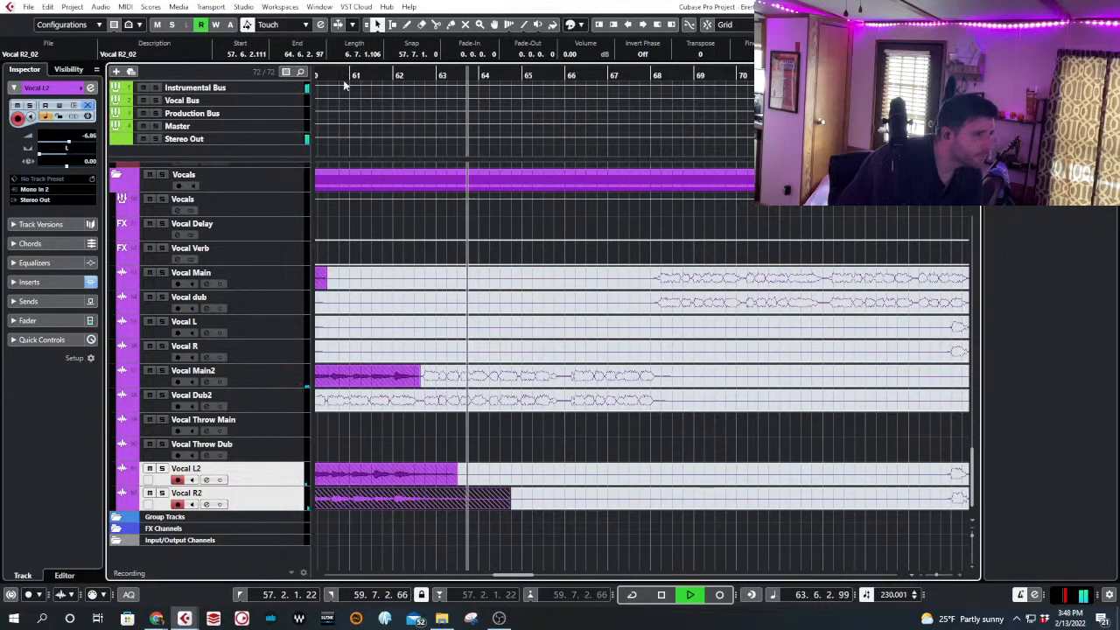
left_click_drag(342, 76, 307, 77)
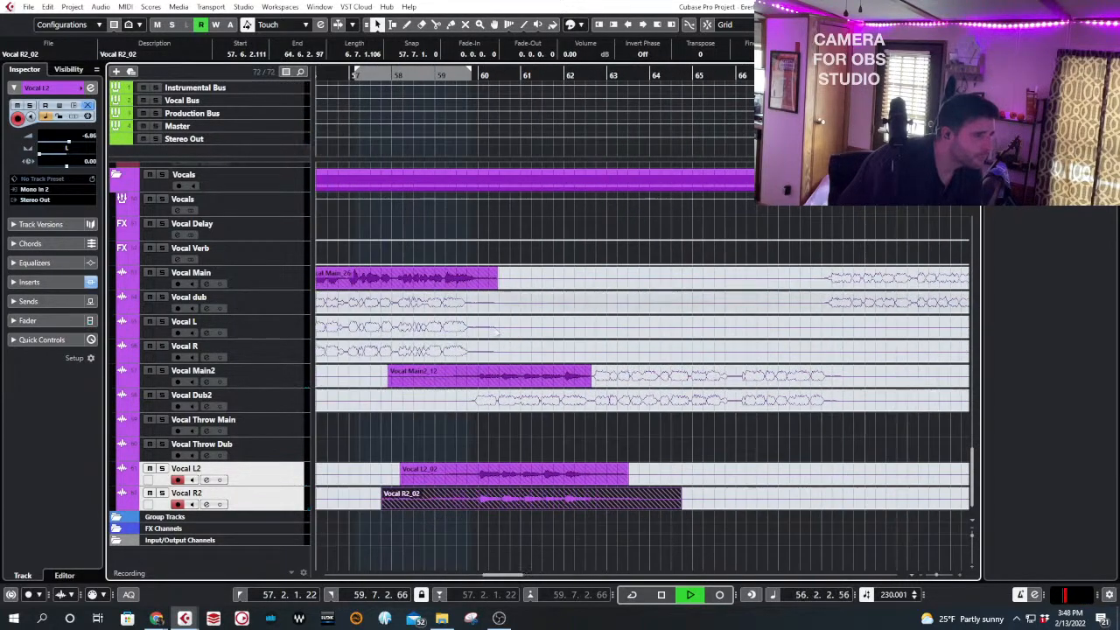
- Try a Vocal Main take from mid bar 61 to late bar 66, and delete it
left_click(298, 280)
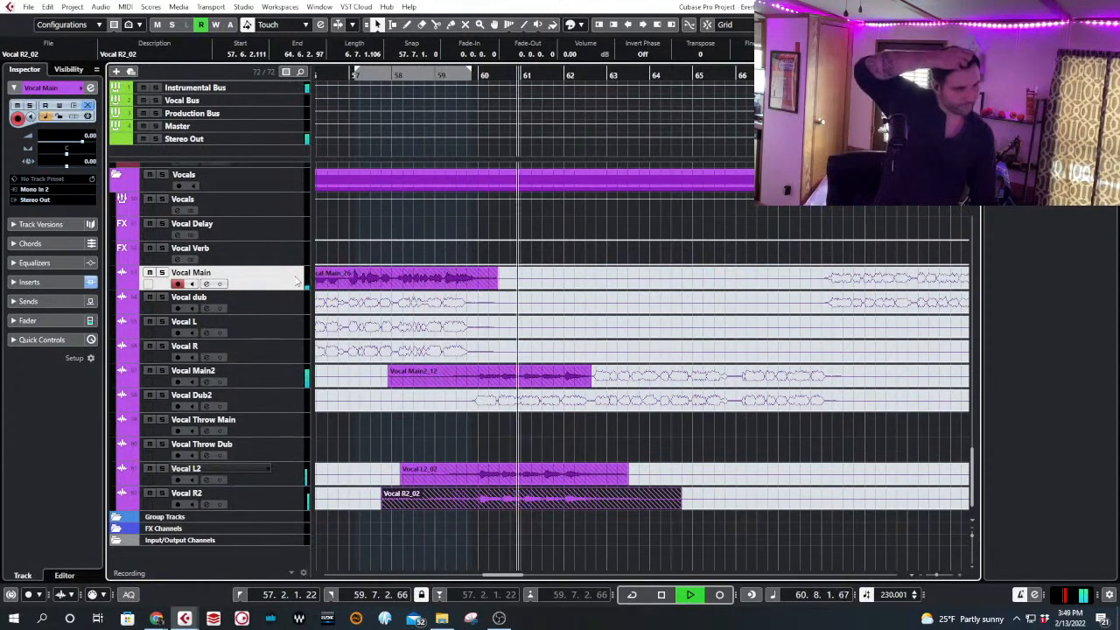
key("KP_Multiply")
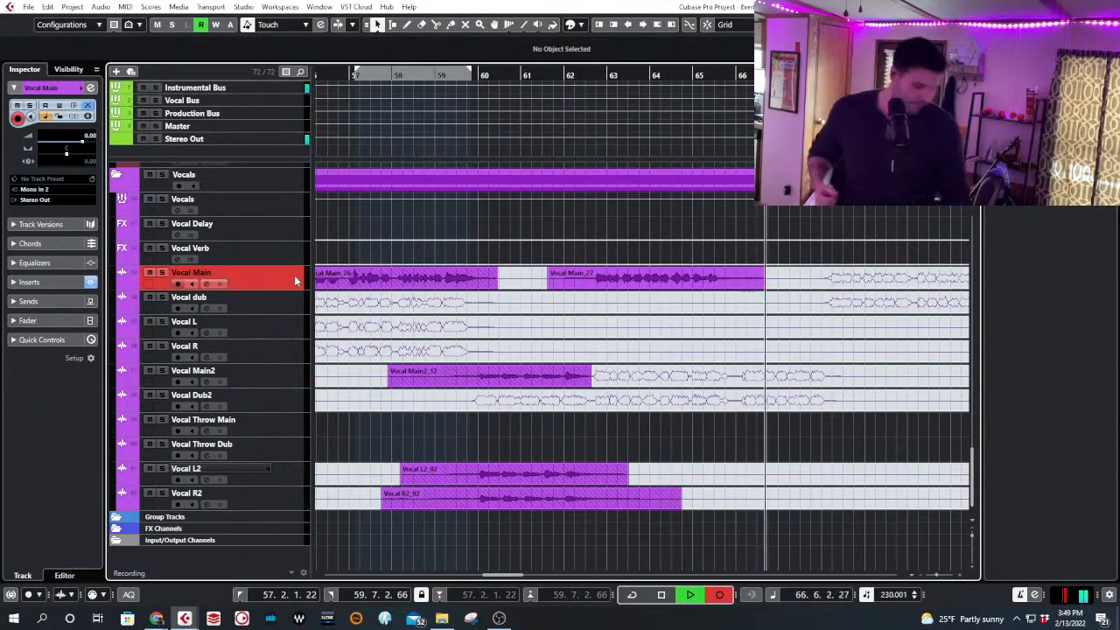
key("space")
key("Delete")
- Record a new Vocal Main take from beat 5 of bar 61 to beat 8 of bar 68 and play it back
key("space")
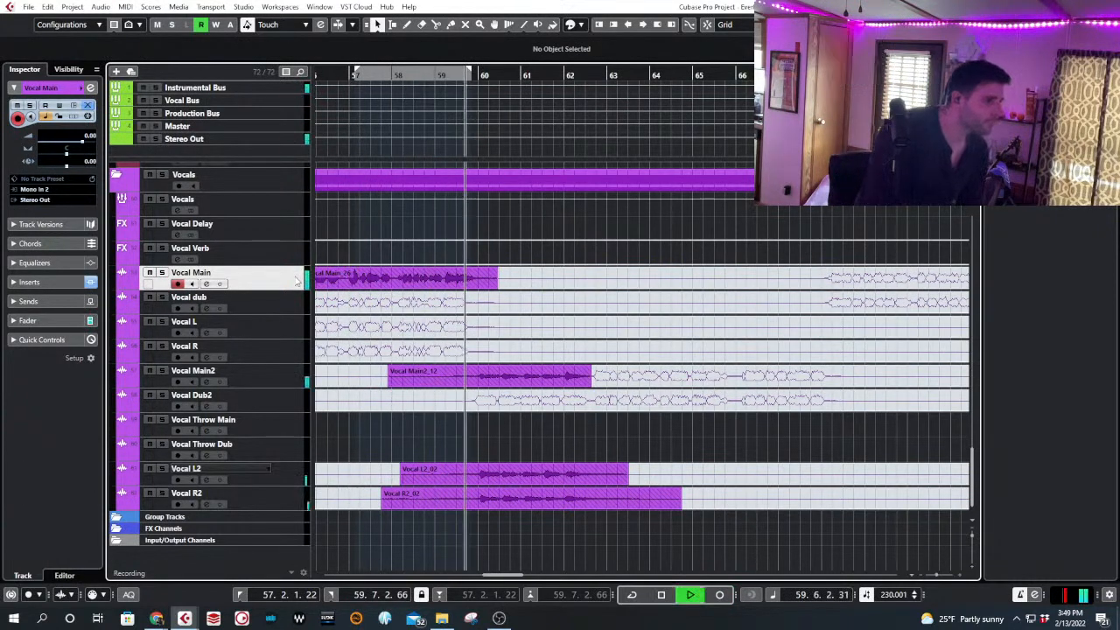
key("KP_Multiply")
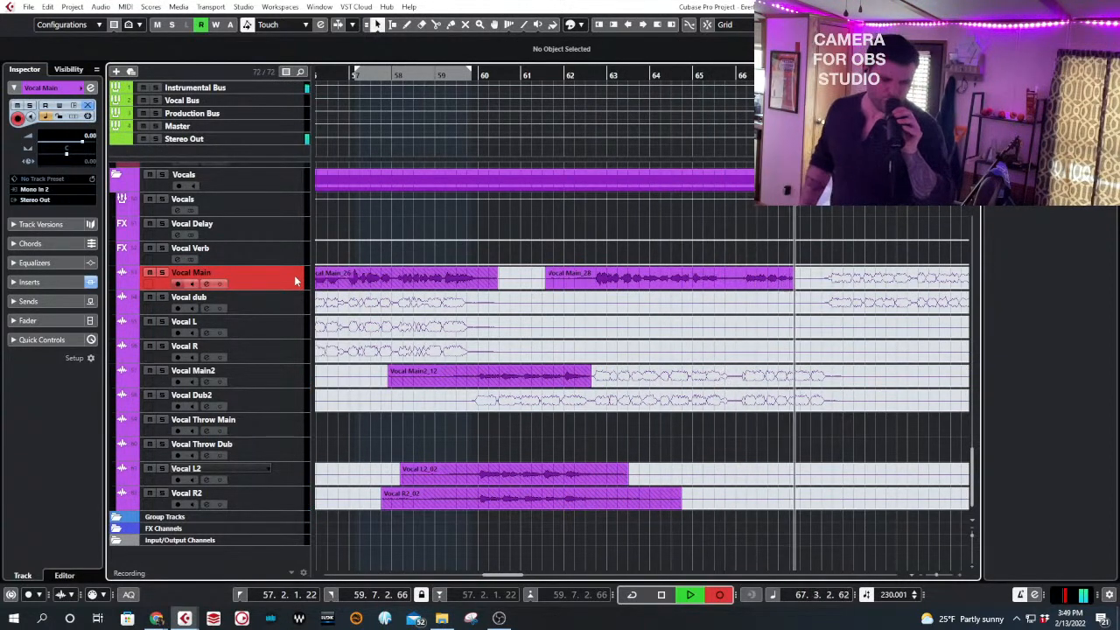
key("space")
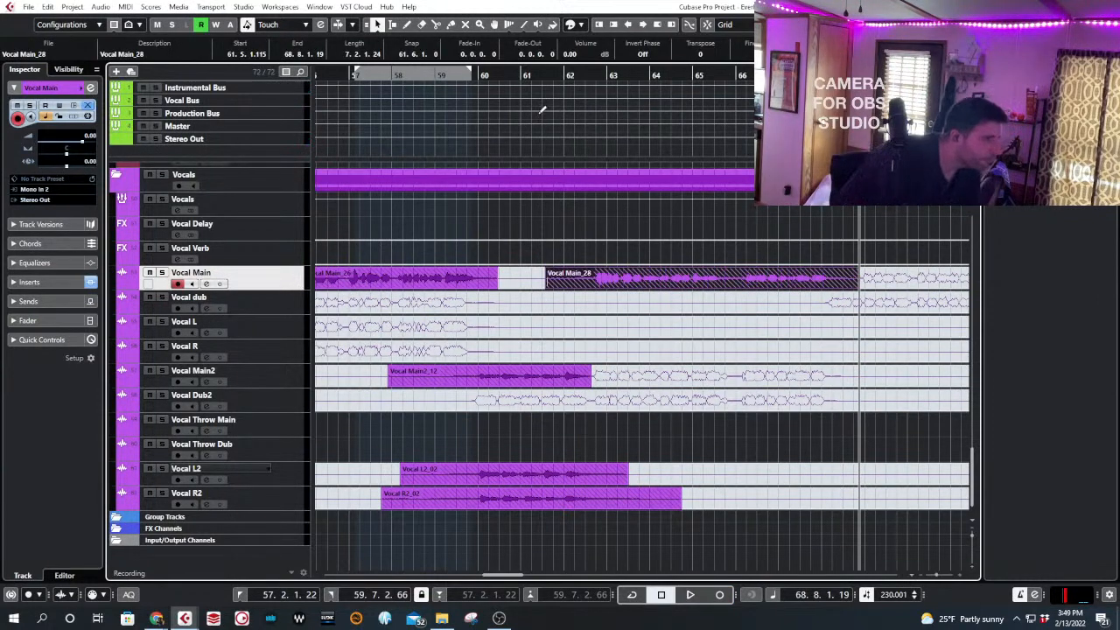
left_click_drag(588, 78, 544, 66)
key("space")
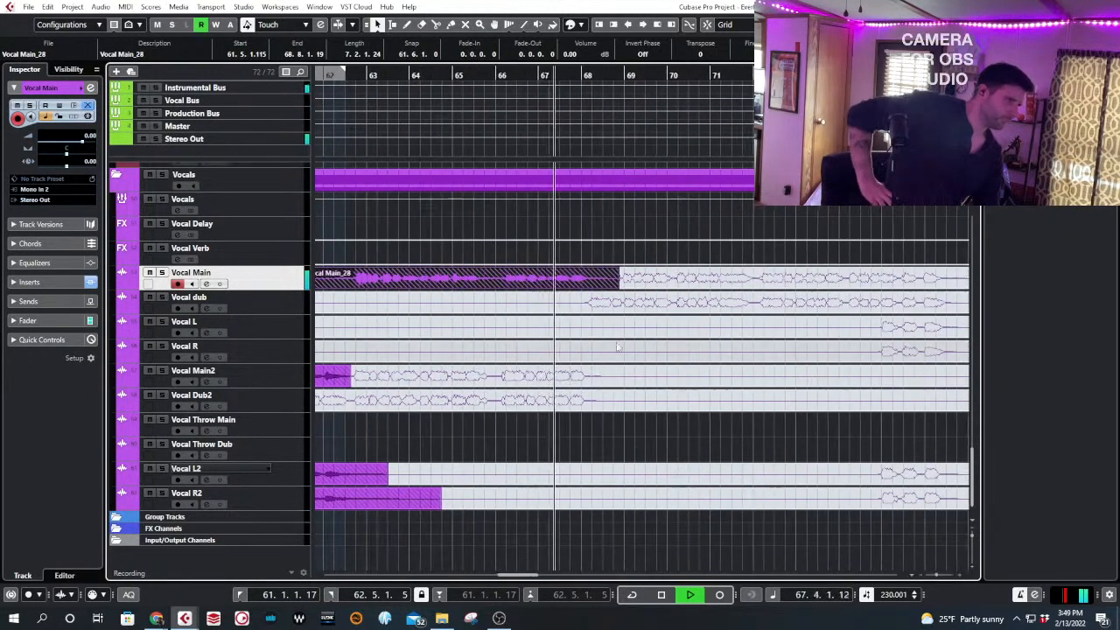
- Try a Vocal Main2 take from beat 6 of bar 66 to beat 6 of bar 68, and undo it
left_click(285, 376)
left_click(453, 81)
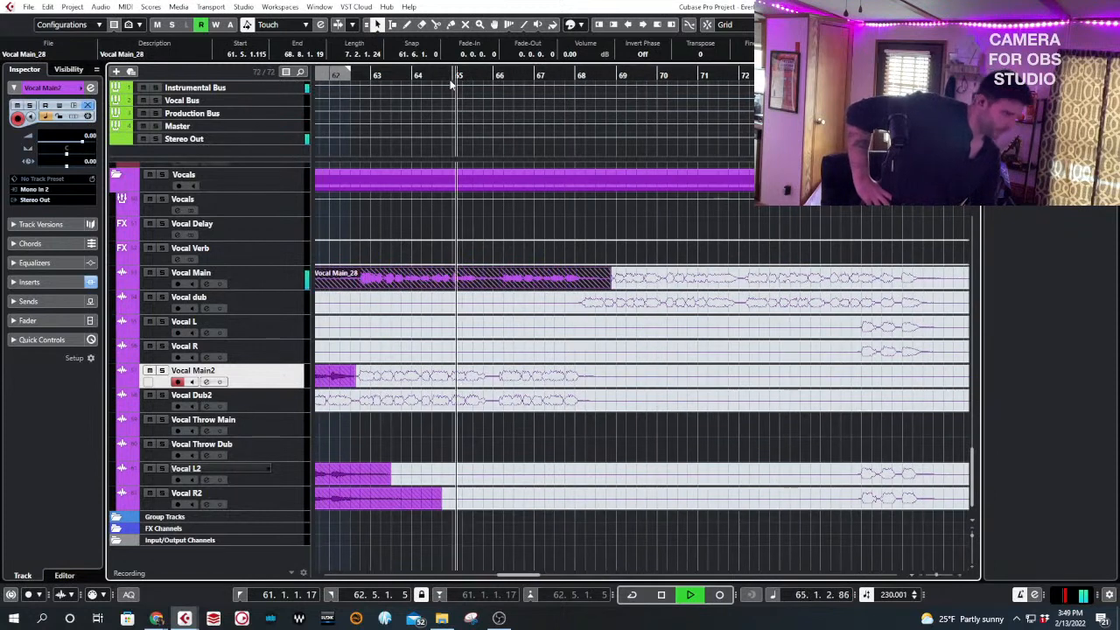
key("KP_Multiply")
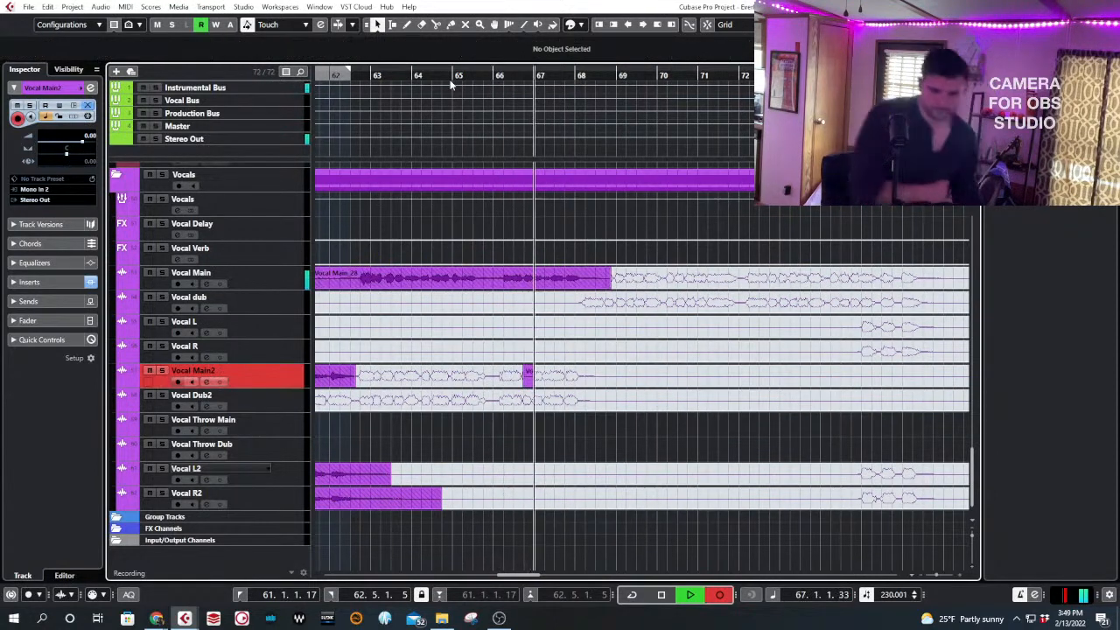
key("space")
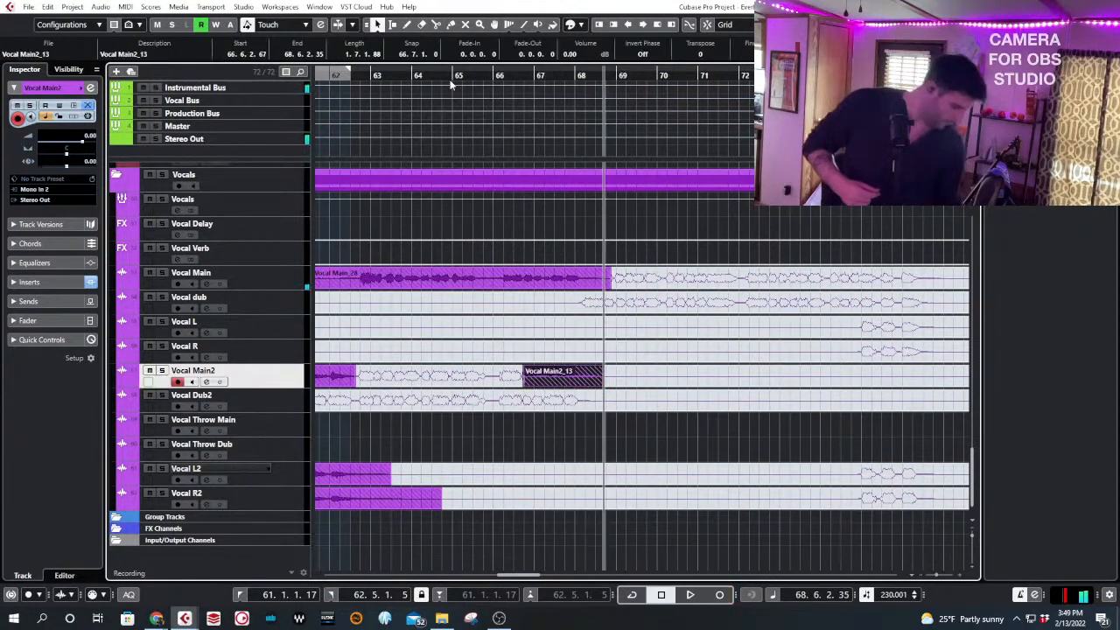
key("ctrl+z")
- Try another Vocal Main2 take from late bar 65 to about bar 68, and undo it
key("space")
key("KP_Multiply")
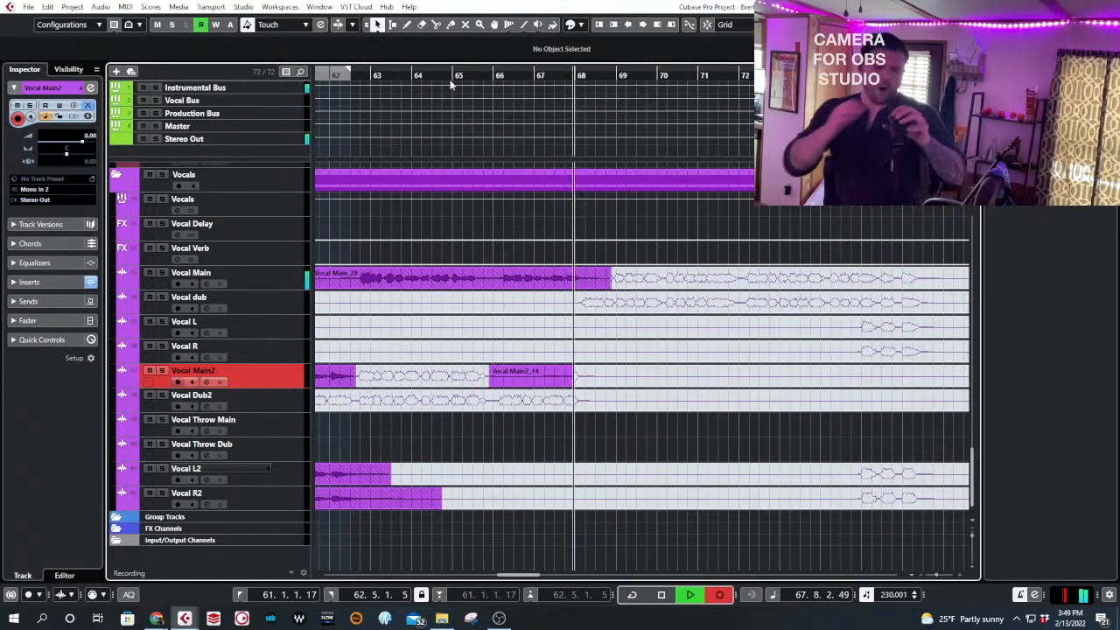
key("space")
key("ctrl+z")
- Try a Vocal Main2 take from beat 8 of bar 66 to beat 4 of bar 68 with a lead-in from late bar 64, and undo it
left_click(451, 80)
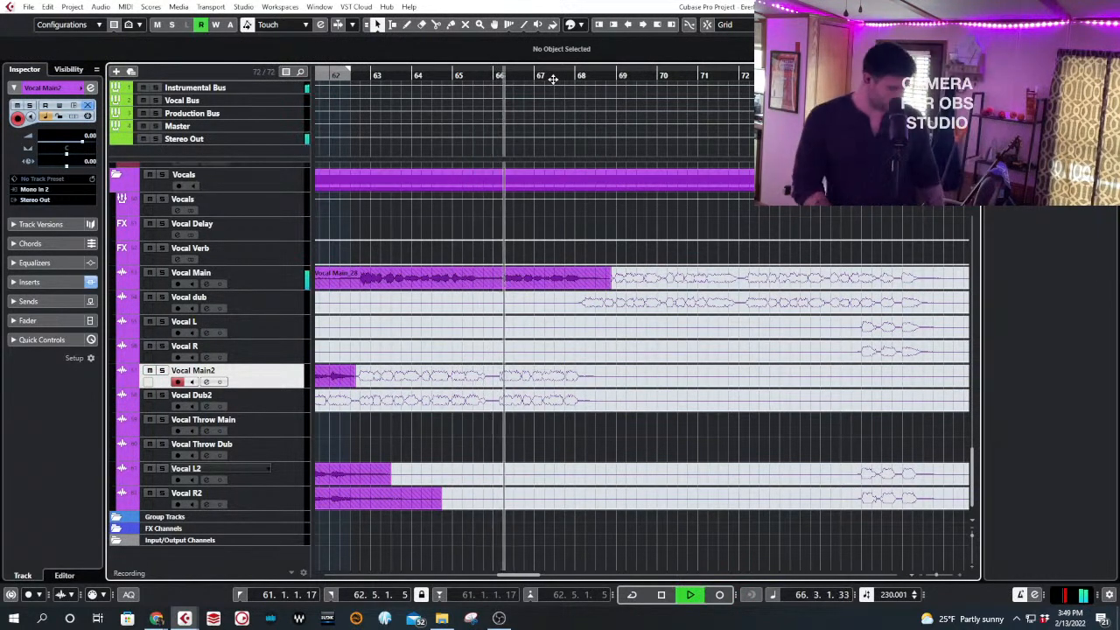
key("KP_Multiply")
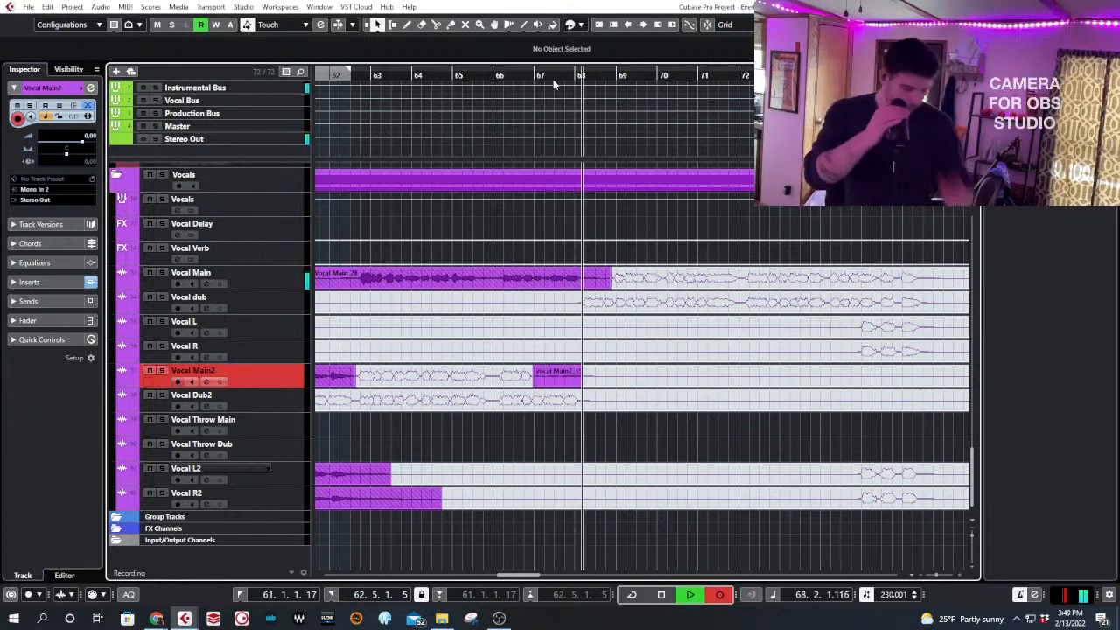
key("space")
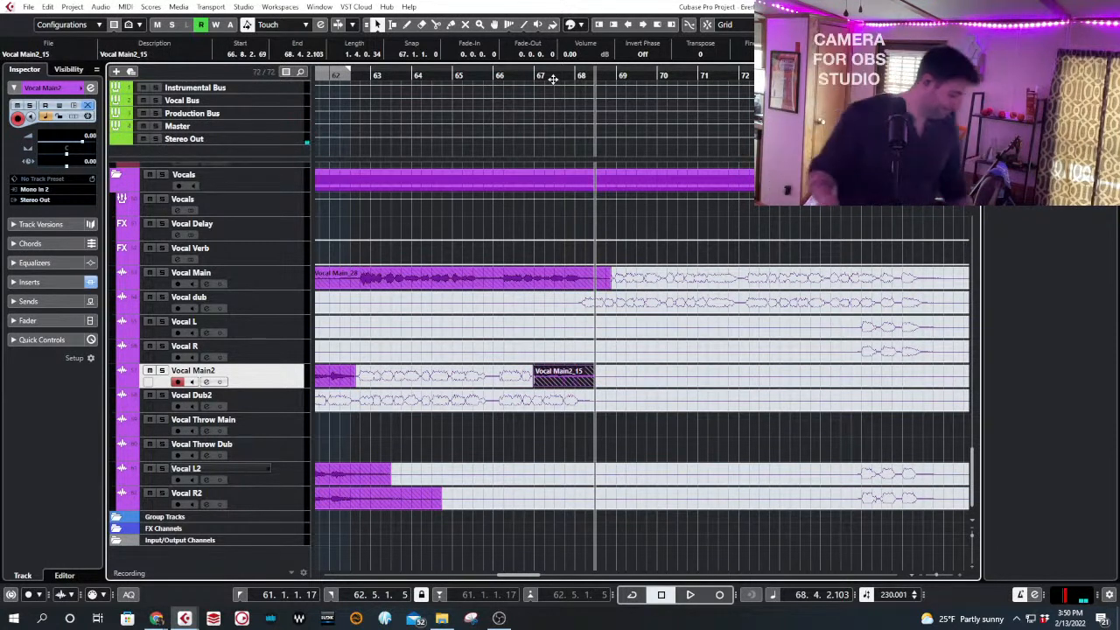
key("ctrl+z")
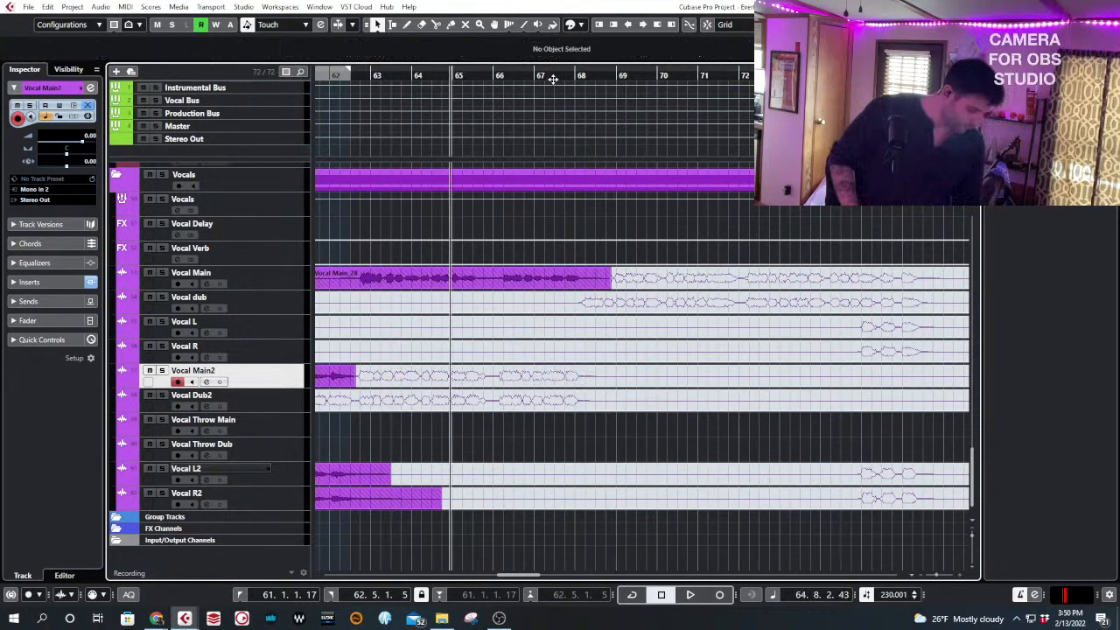
- Try a longer Vocal Main2 take from about beat 5 of bar 66 to about bar 74, and undo it
key("space")
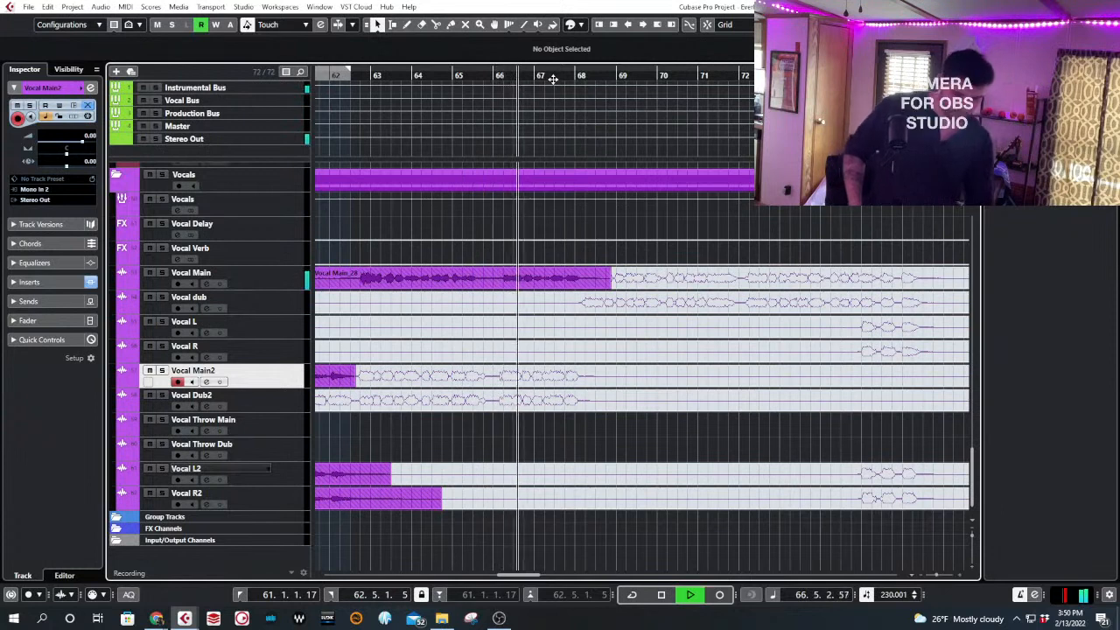
key("KP_Multiply")
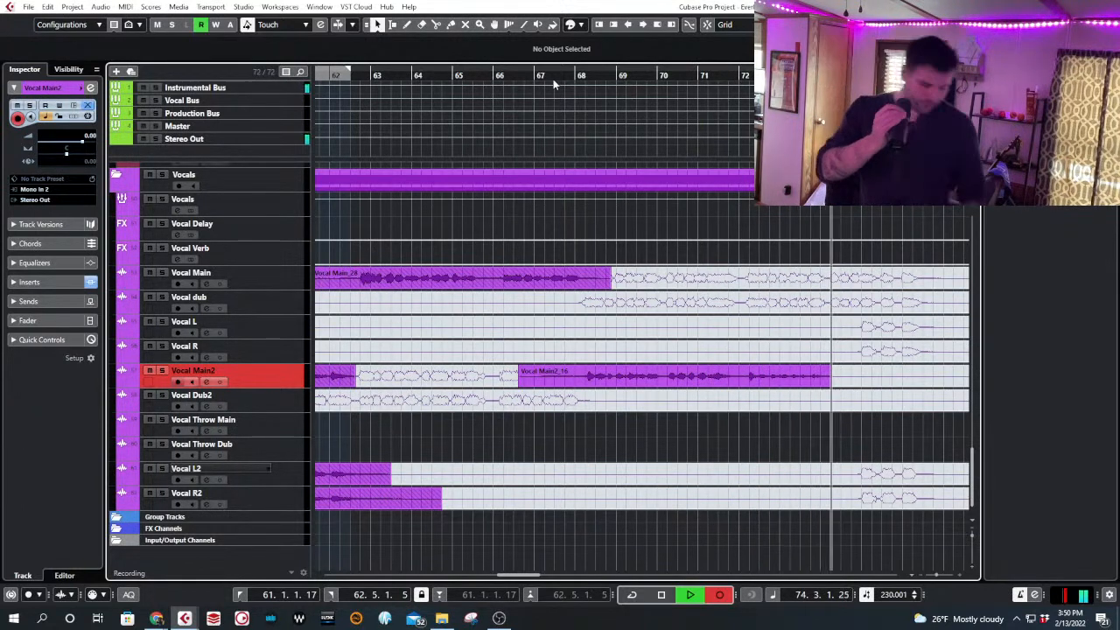
key("space")
key("ctrl+z")
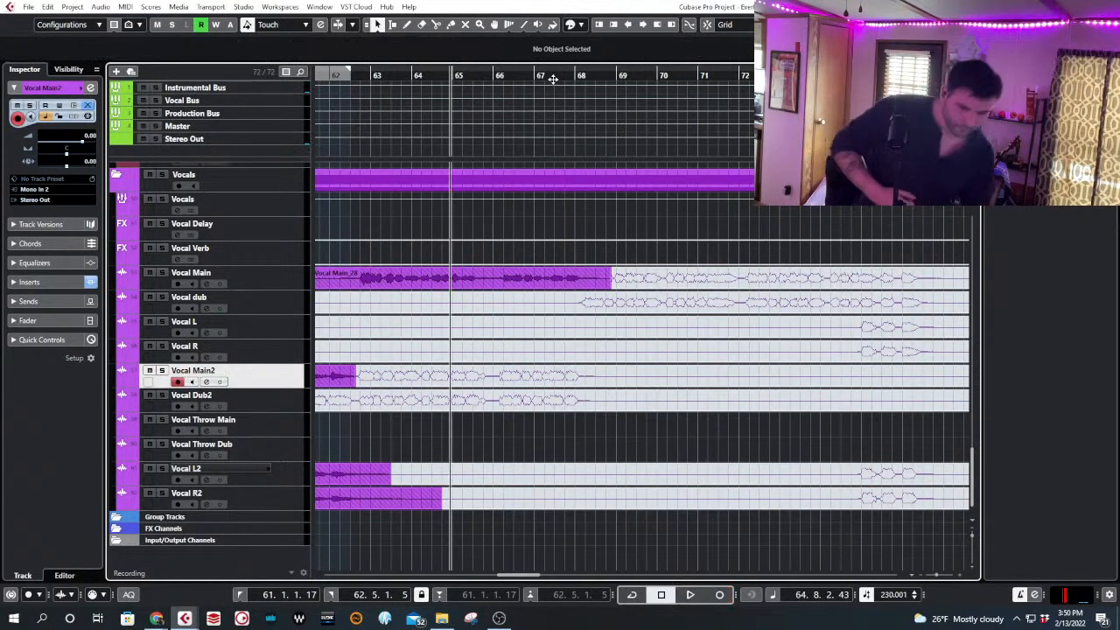
- Record a Vocal Main2 take from beat 8 of bar 65 to beat 2 of bar 77 and play it back from early bar 67
key("space")
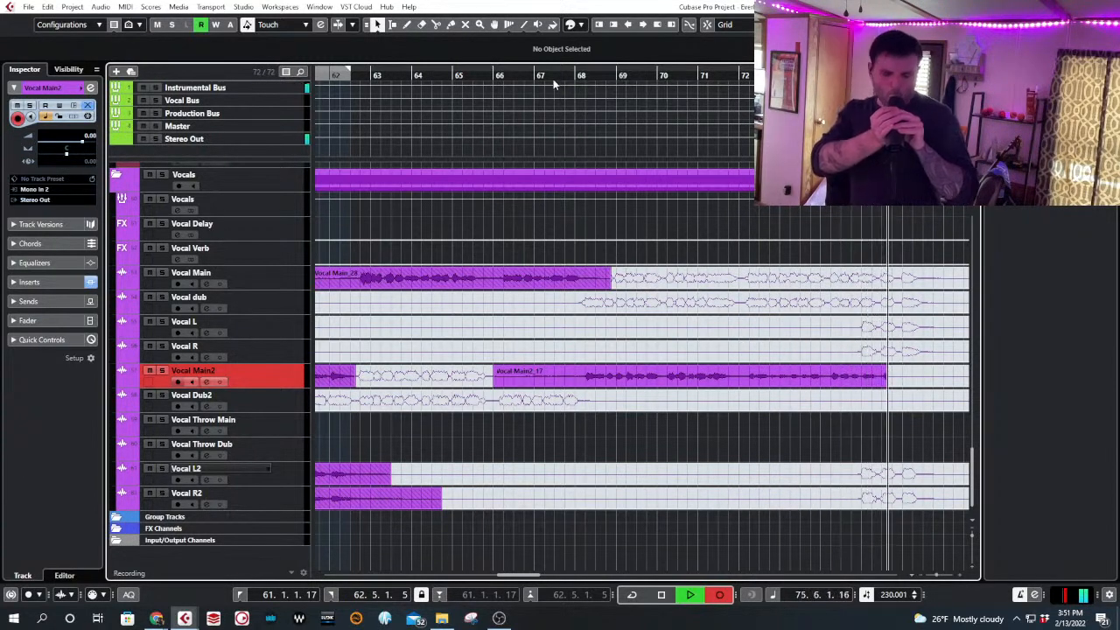
key("space")
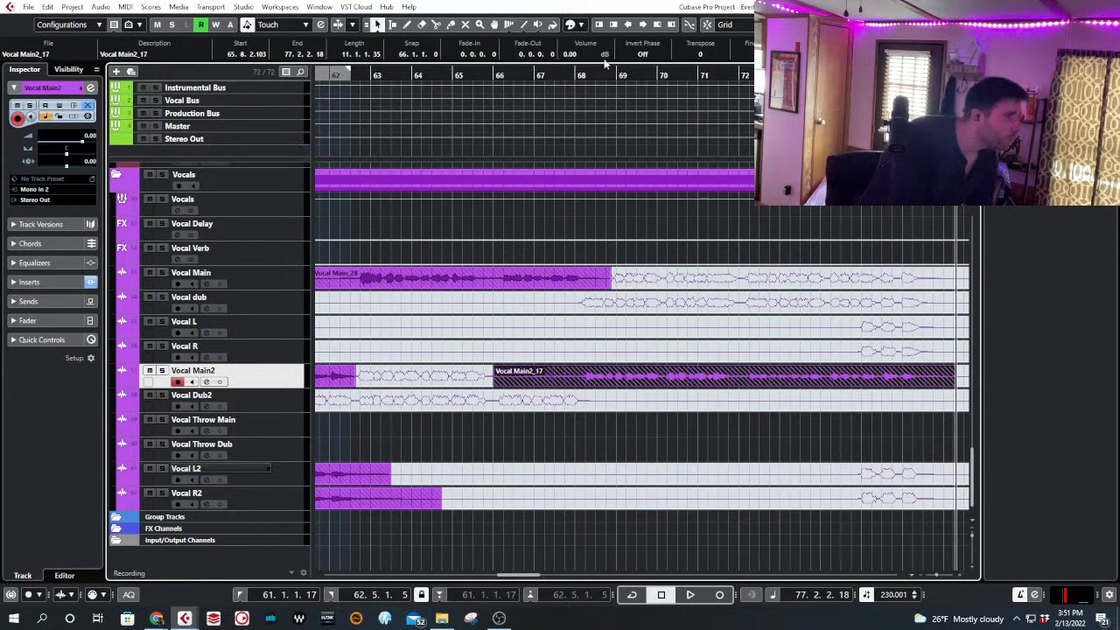
left_click(553, 75)
key("space")
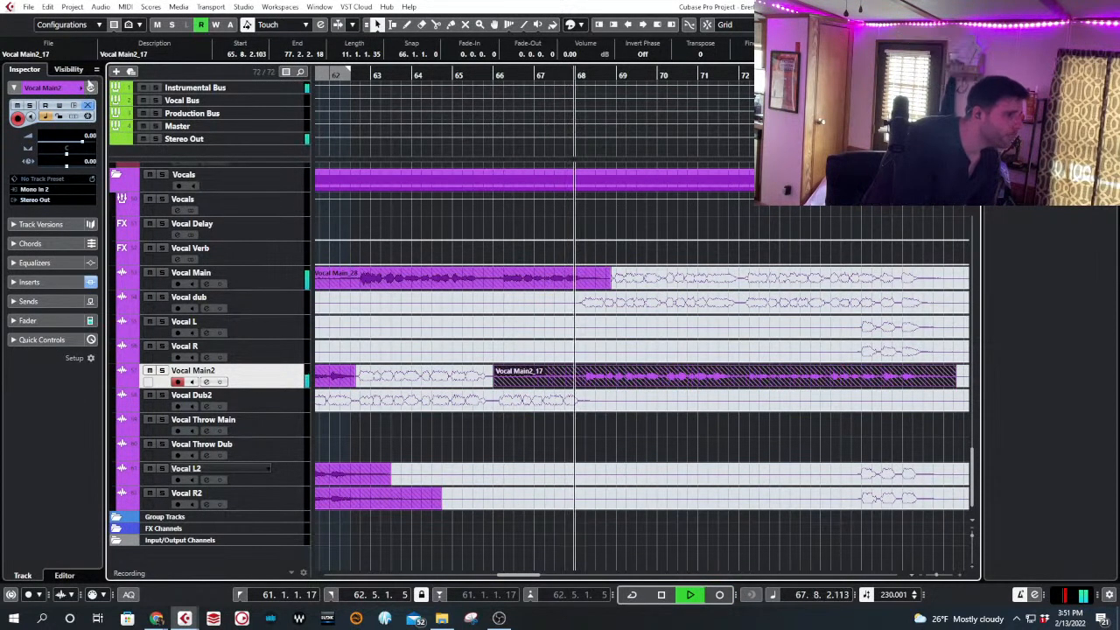
- Record a Vocal L2 take from beat 5 of bar 71 to early bar 77, and trim the latest Vocal Main2 clip to end at beat 2 of bar 72
left_click(297, 473)
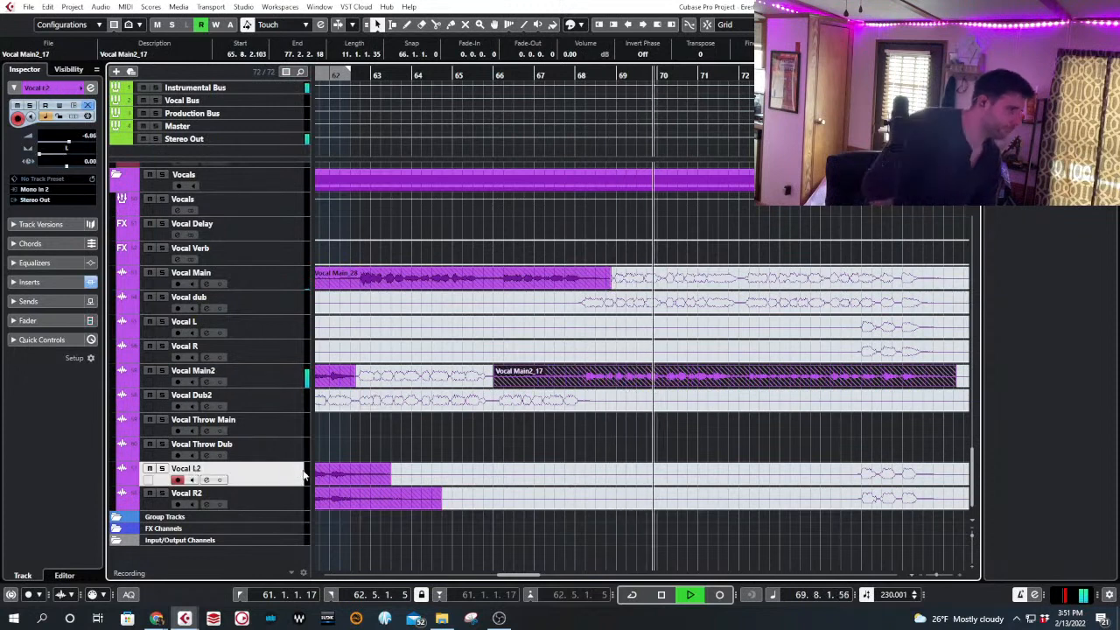
key("KP_Multiply")
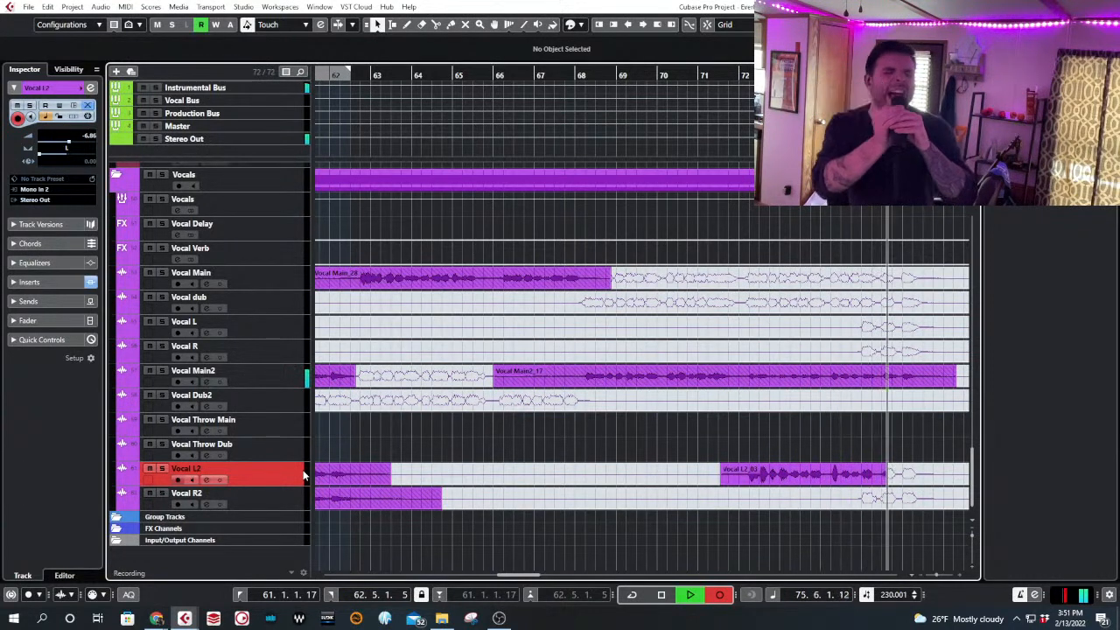
key("space")
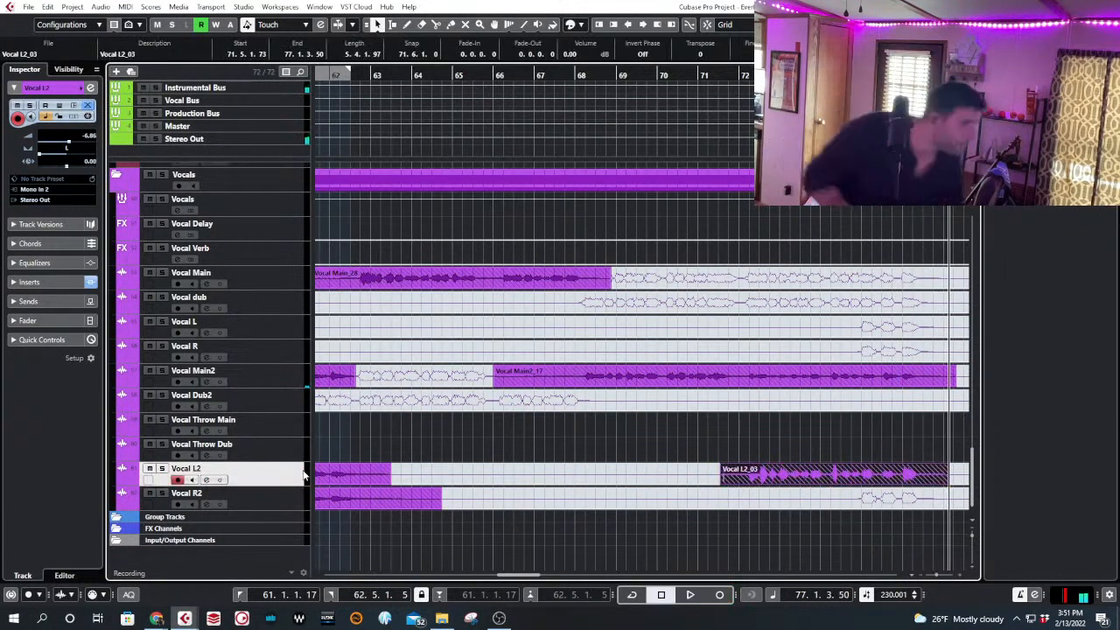
left_click_drag(952, 377, 744, 381)
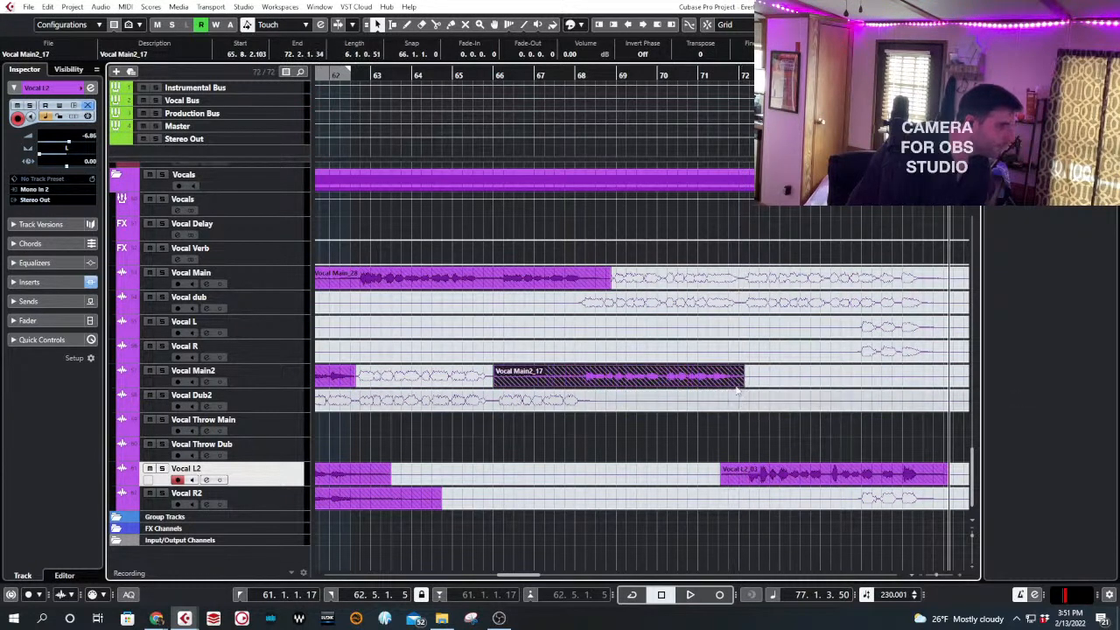
- Record another Vocal L2 take over the previous one from about beat 5 of bar 71, after a short lead-in
left_click(670, 79)
key("space")
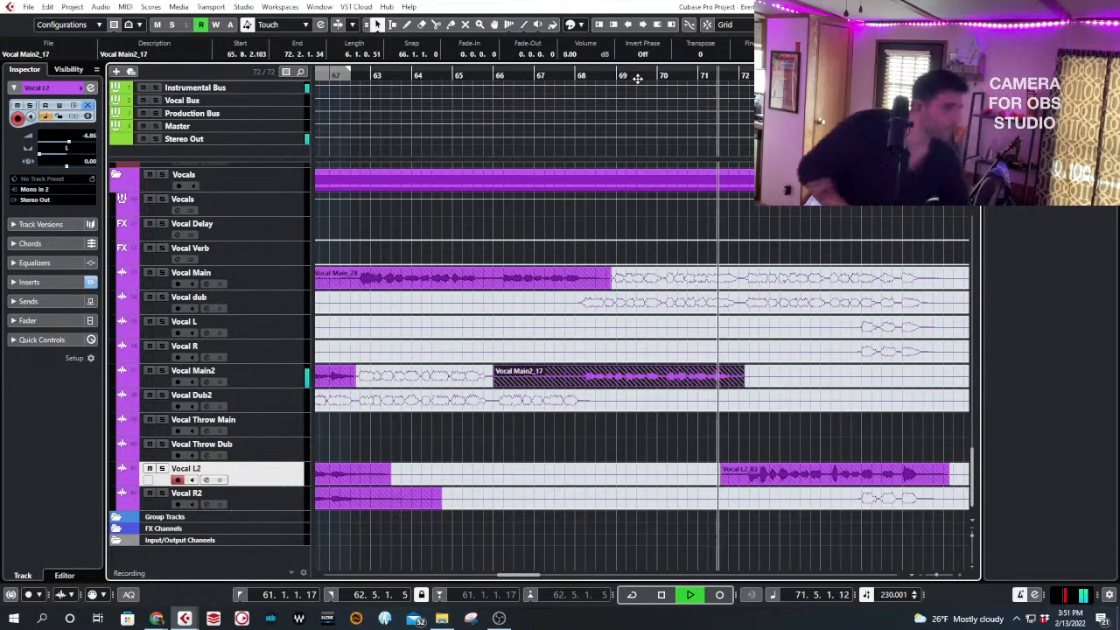
key("KP_Multiply")
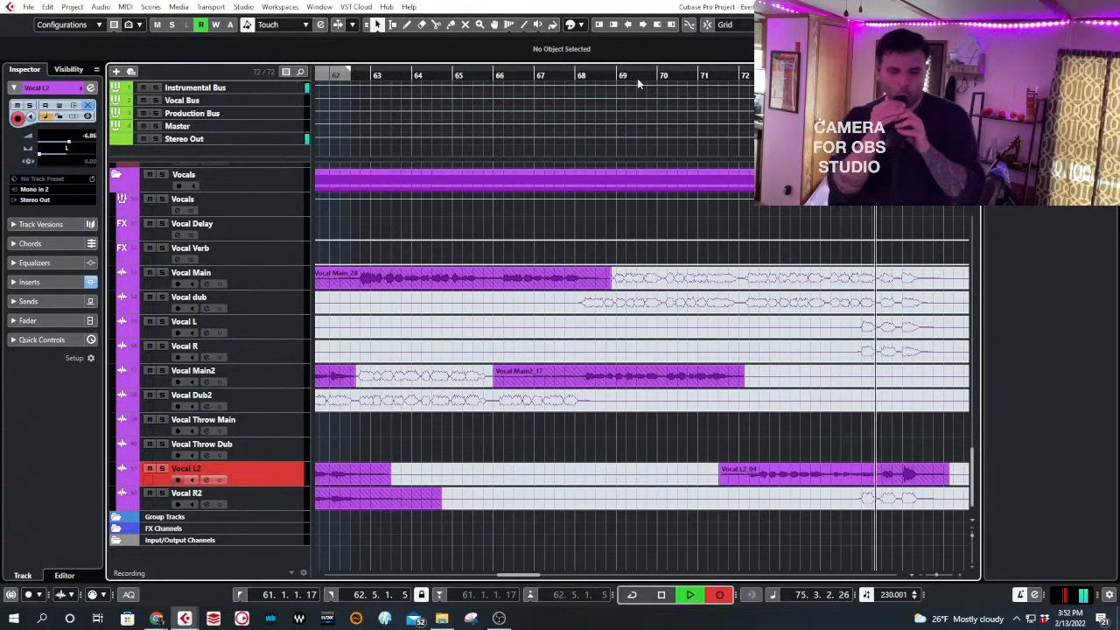
- Stop recording and undo the last take on the Vocal L2 track
key("space")
key("ctrl+z")
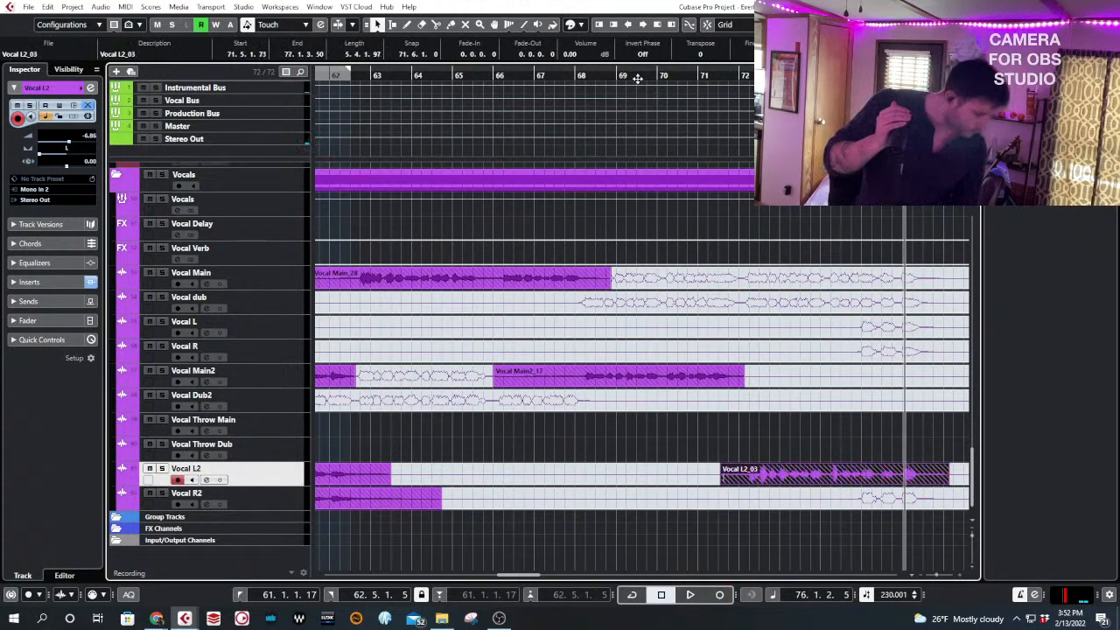
- Mute the Vocal L2 track, try recording another take on it from about bar 71 to bar 77, and undo the take
key("KP_0")
key("m")
key("space")
key("KP_Multiply")
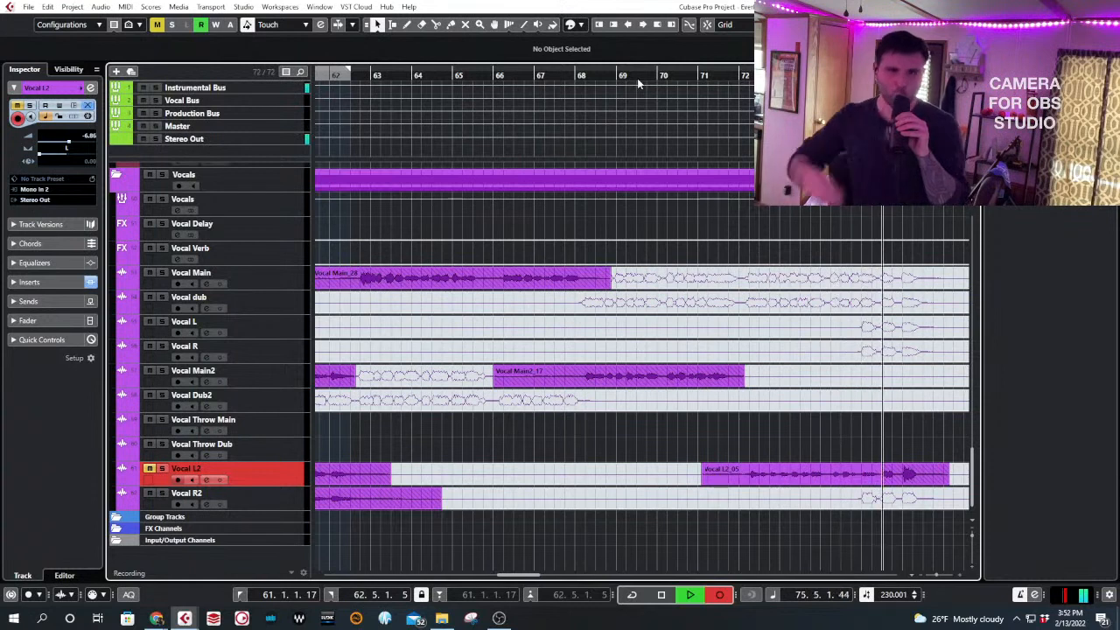
key("space")
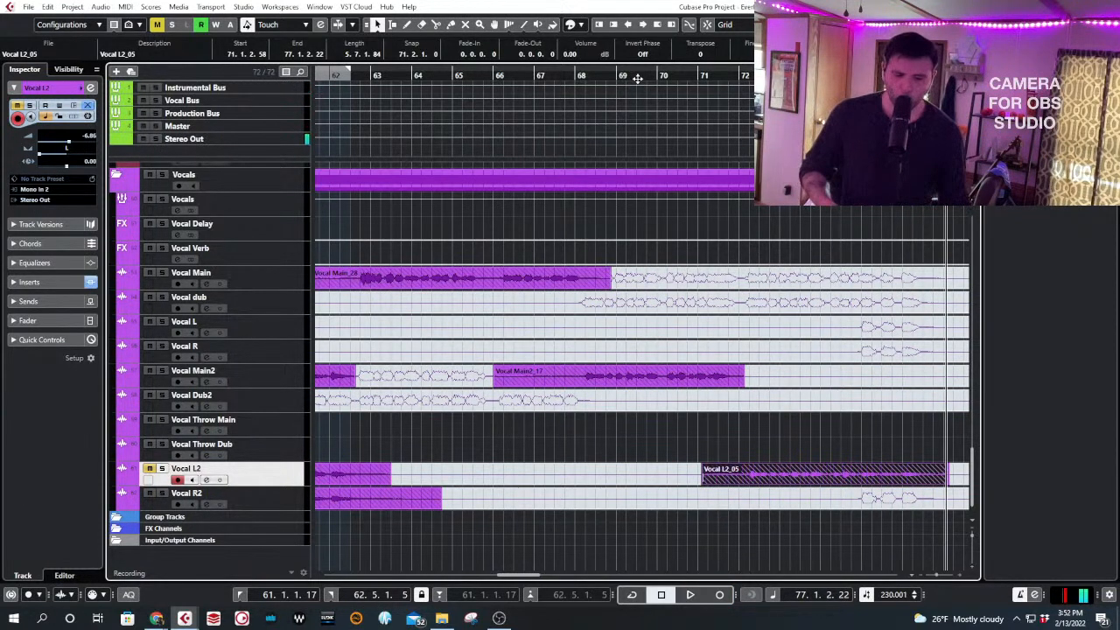
key("ctrl+z")
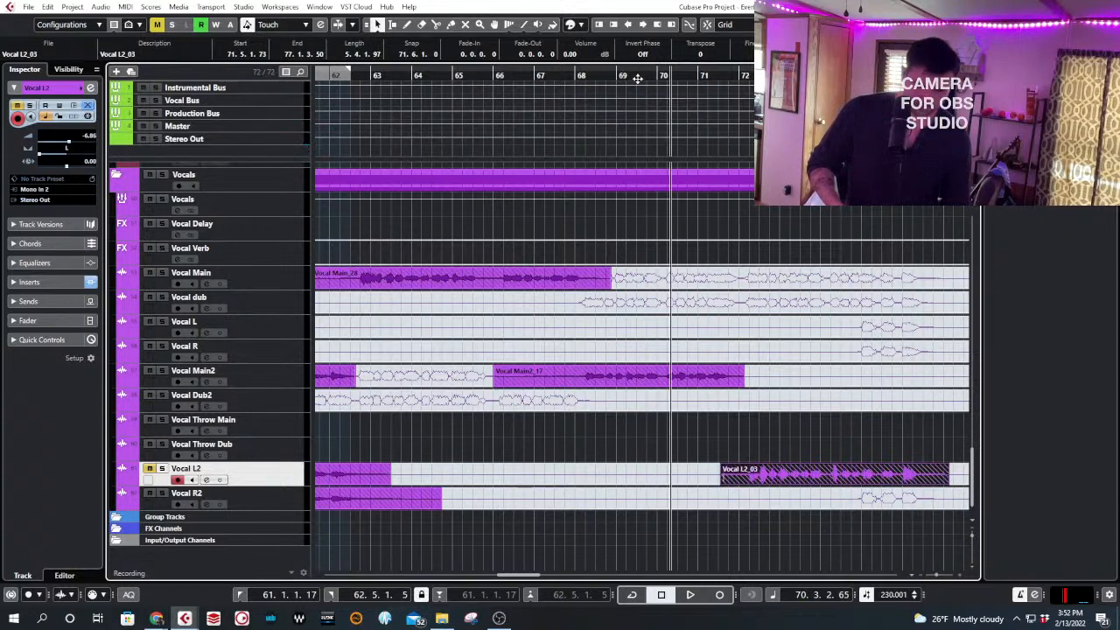
- Try one more take on the muted Vocal L2 track, starting around bar 71.3, and undo it
key("space")
key("KP_Multiply")
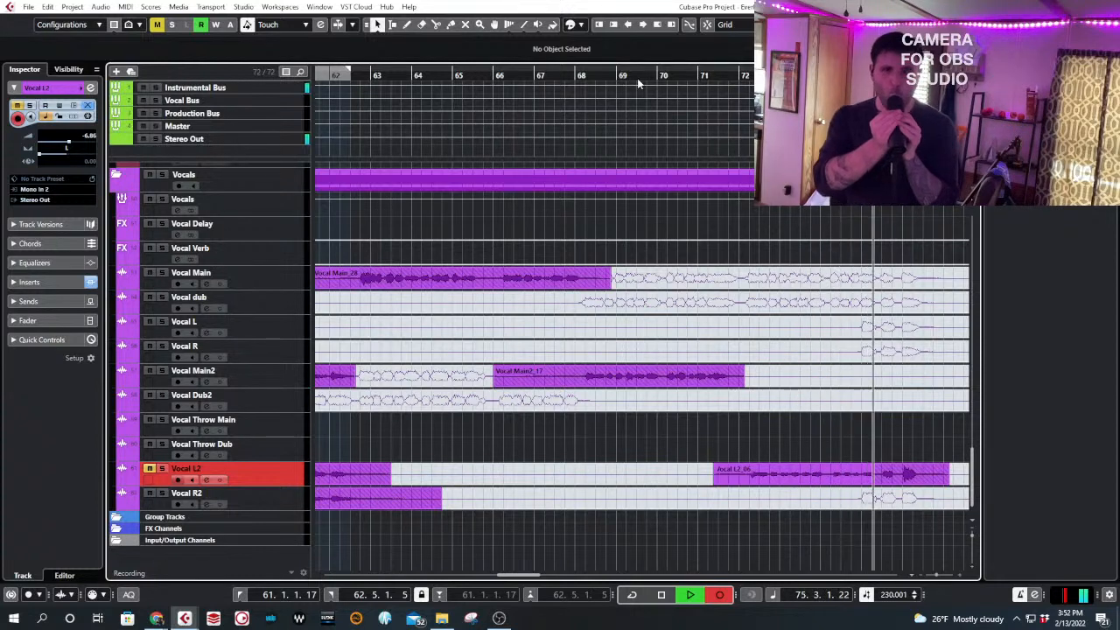
key("space")
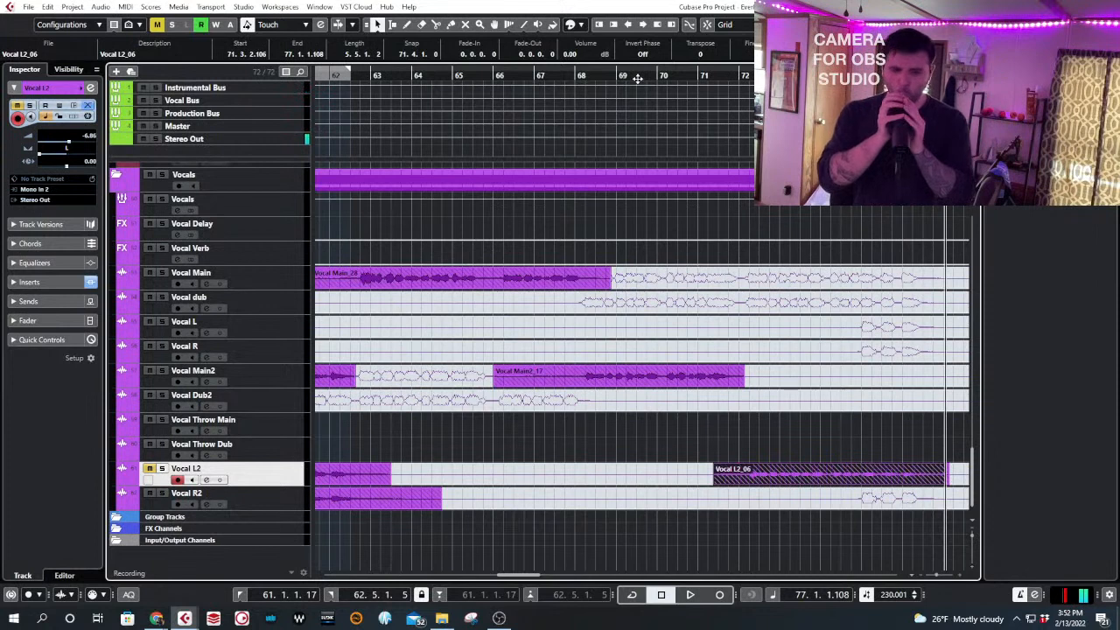
key("space")
key("space")
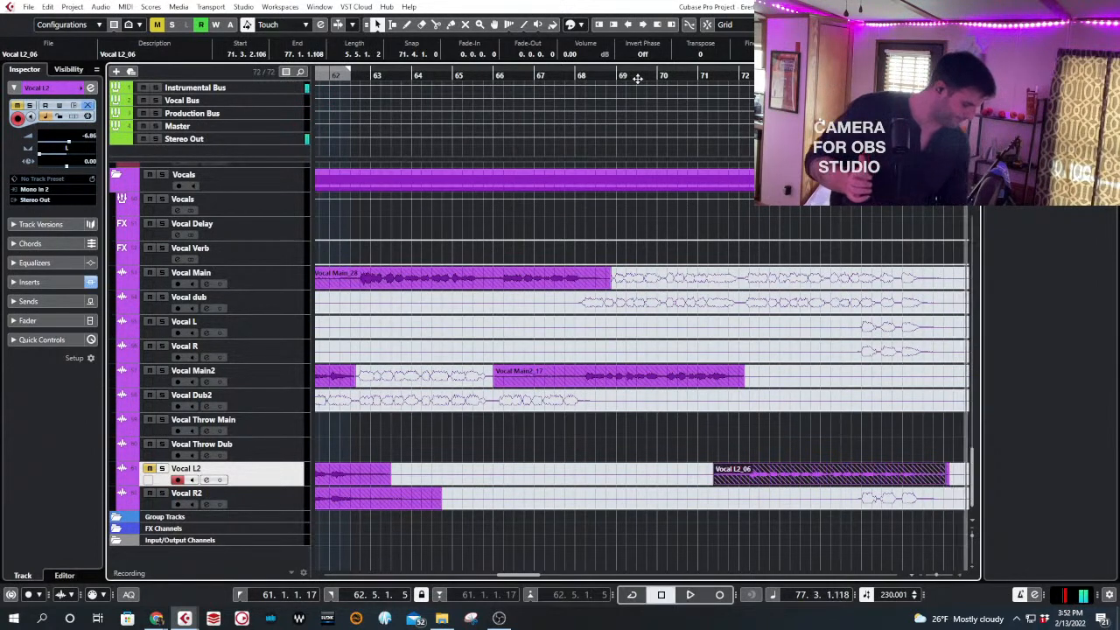
key("KP_Subtract")
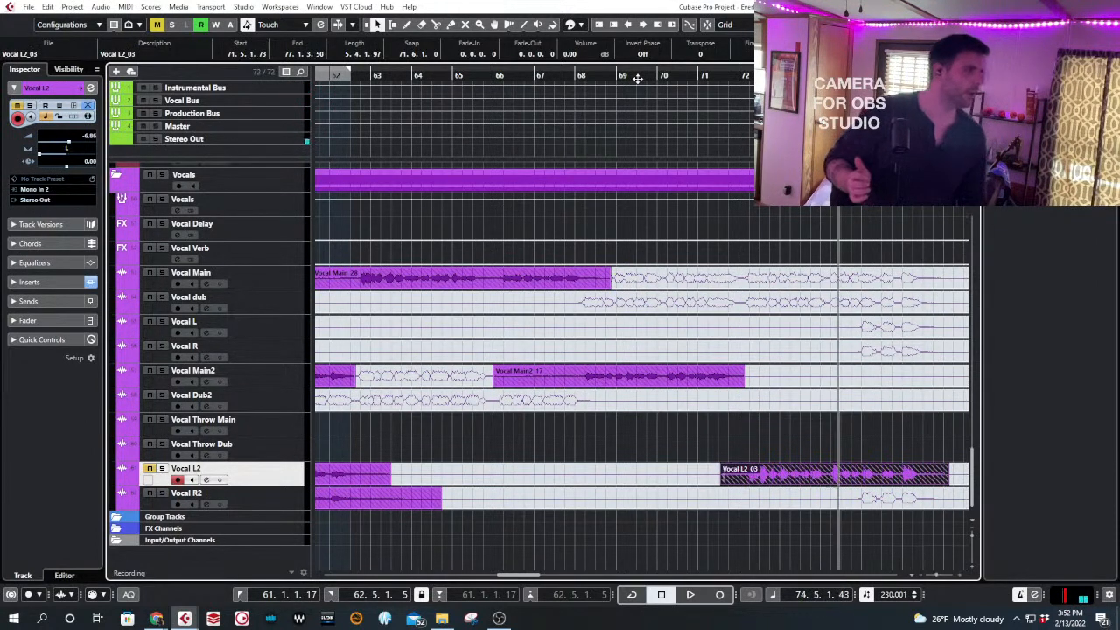
- Play back the passage around bars 71 to 72 in short bursts with Vocal L2 muted
key("space")
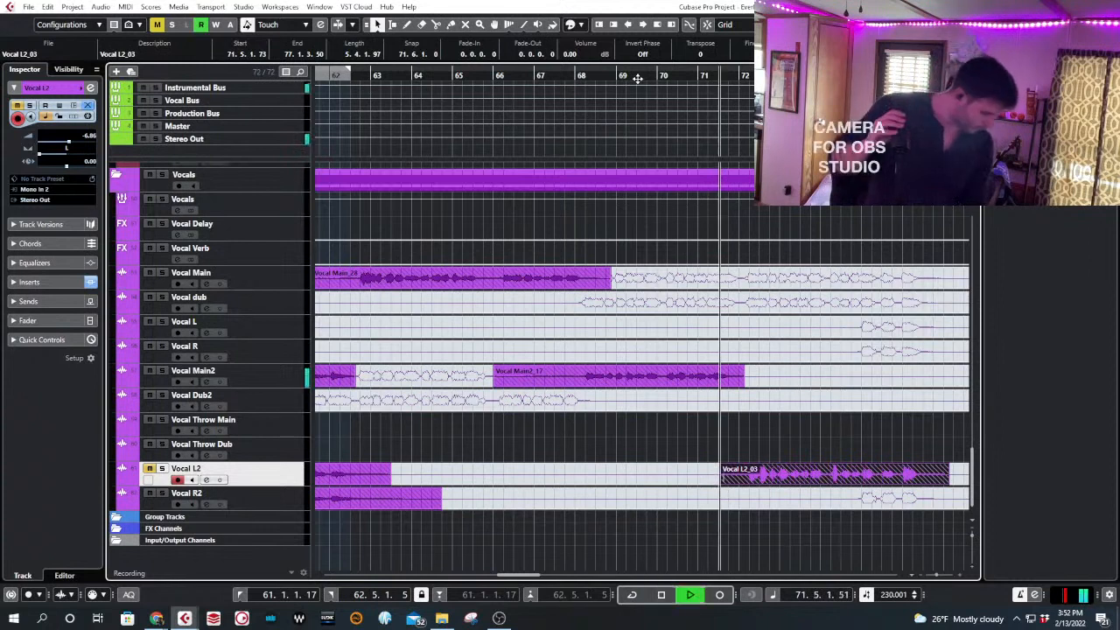
key("space")
key("space")
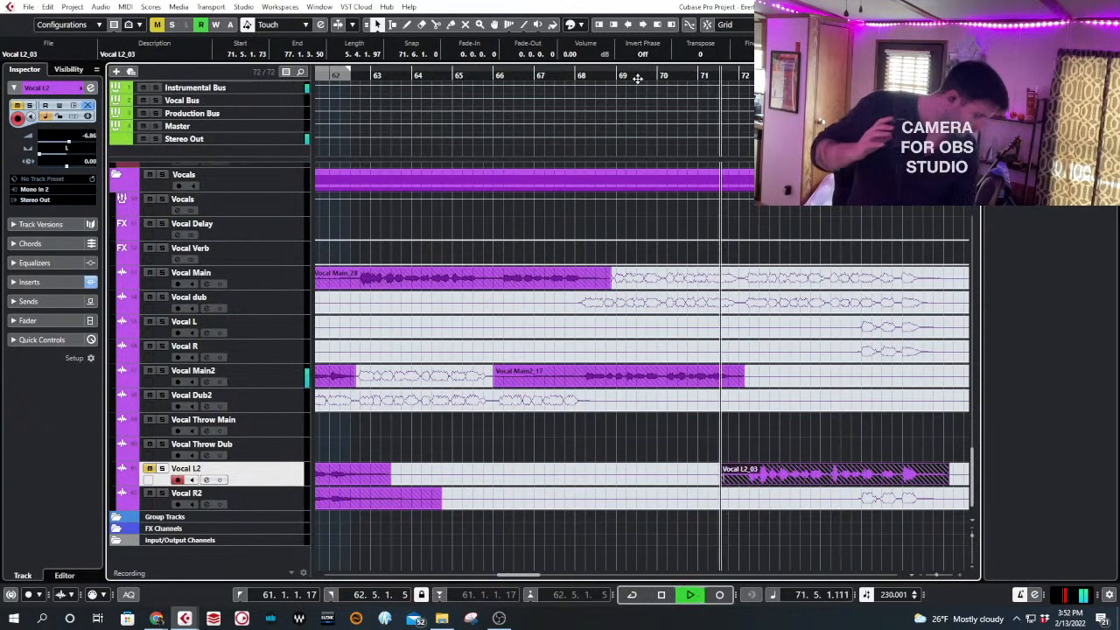
key("space")
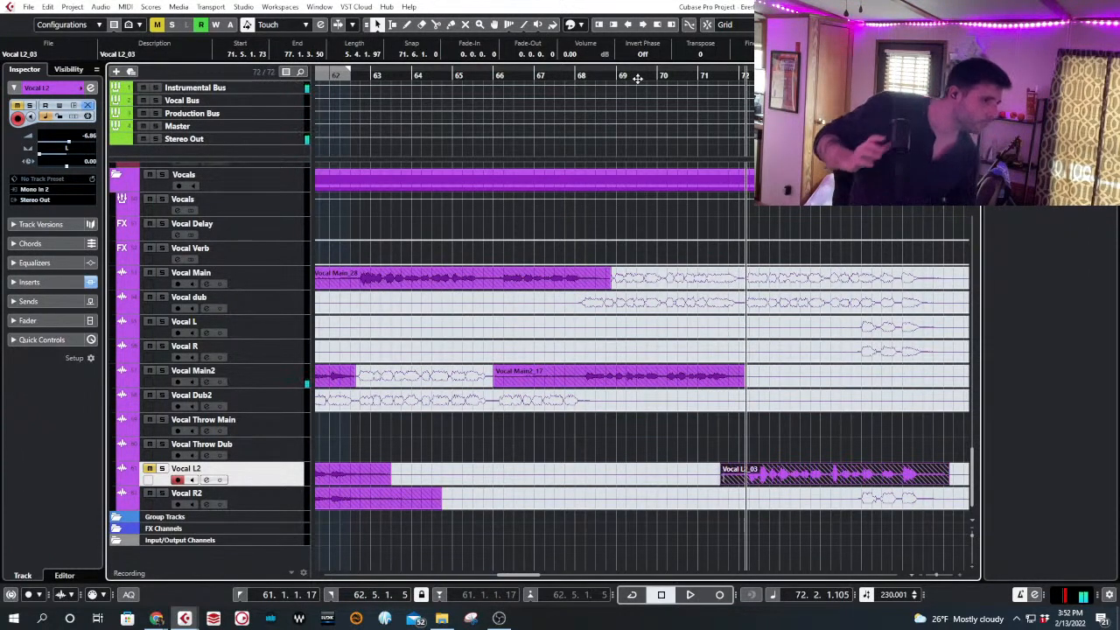
- Unmute Vocal L2 and record a new take on the Vocal Main2 track from about bar 71 to bar 77
left_click(275, 373)
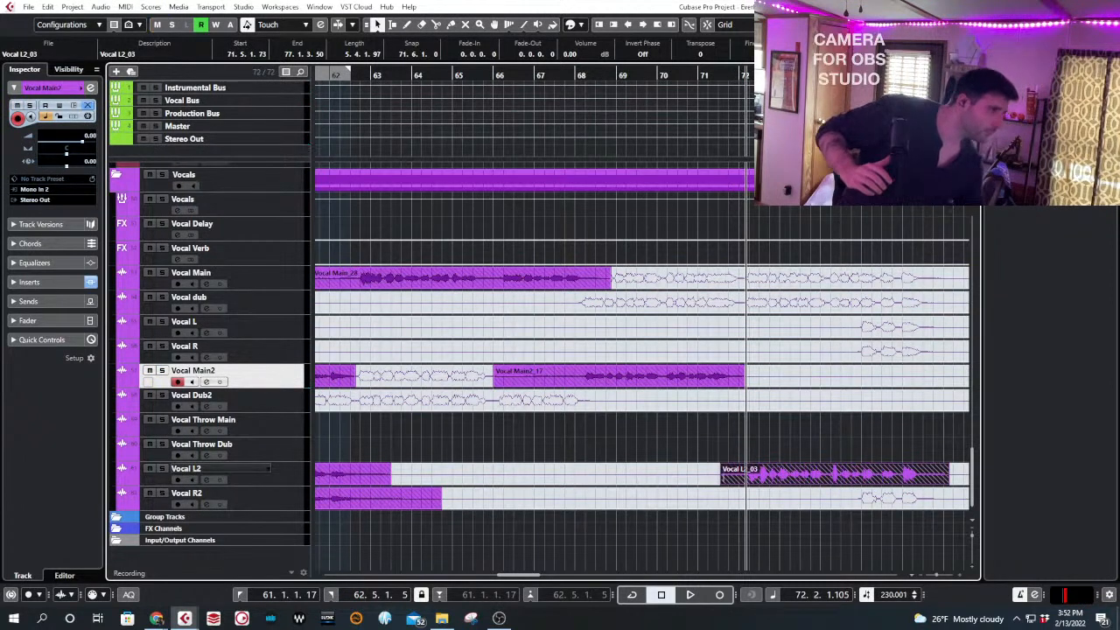
left_click(671, 74)
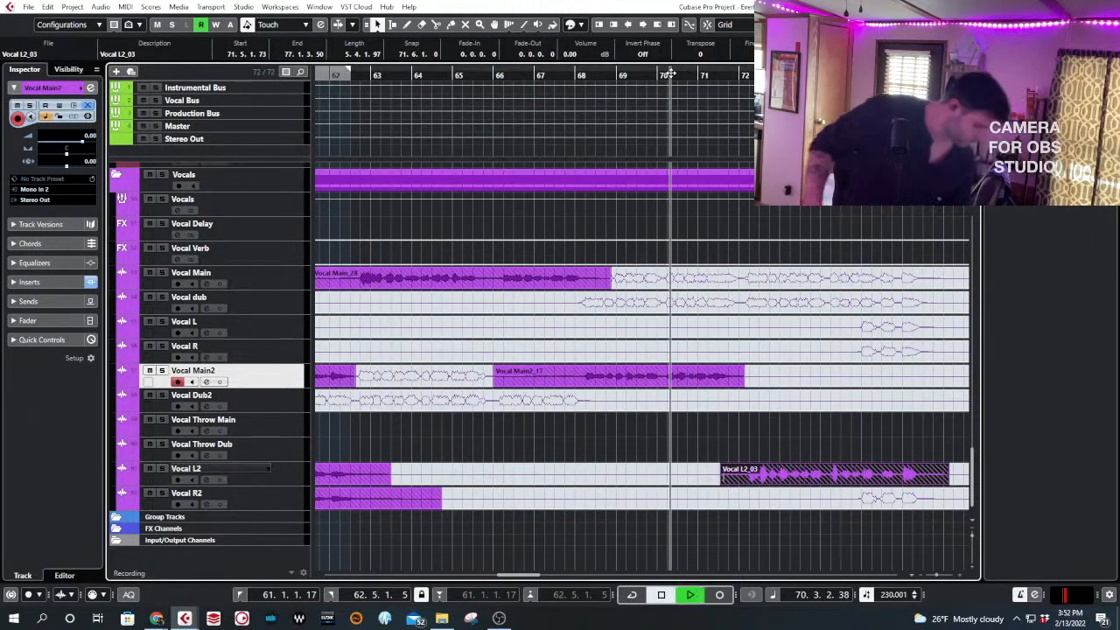
key("KP_Multiply")
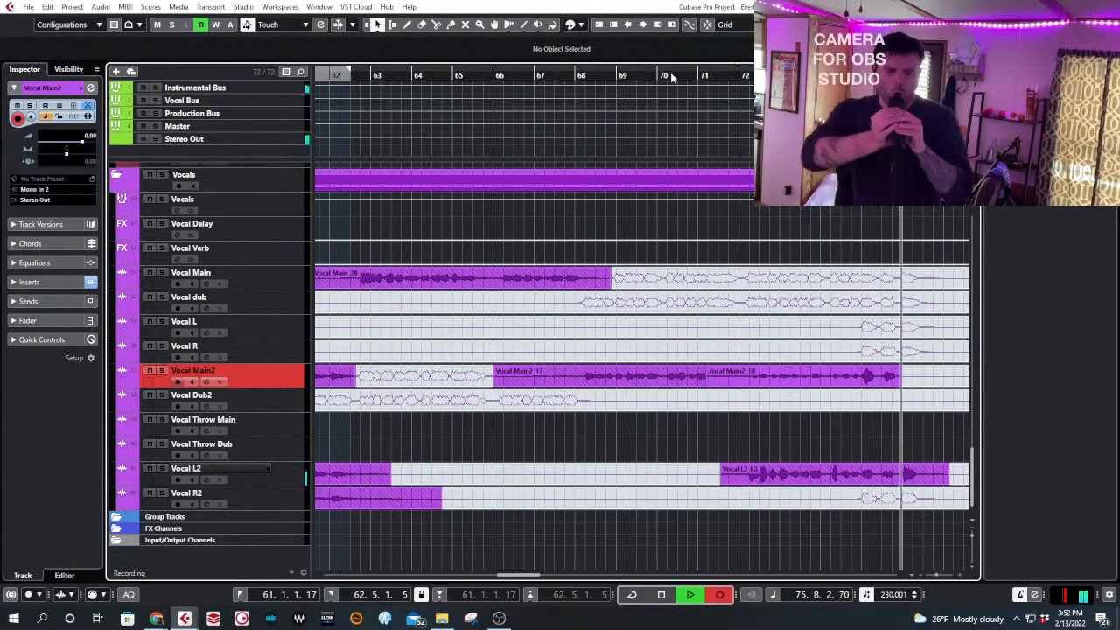
key("space")
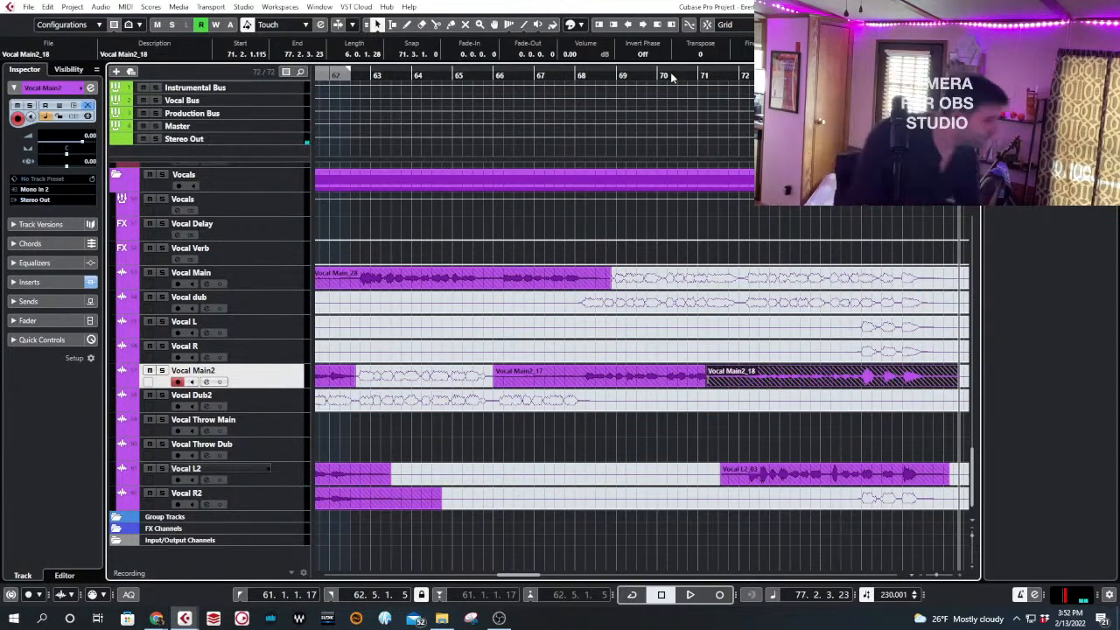
- Play back the new Vocal Main2 take from about bar 72 to bar 76
left_click(744, 75)
key("space")
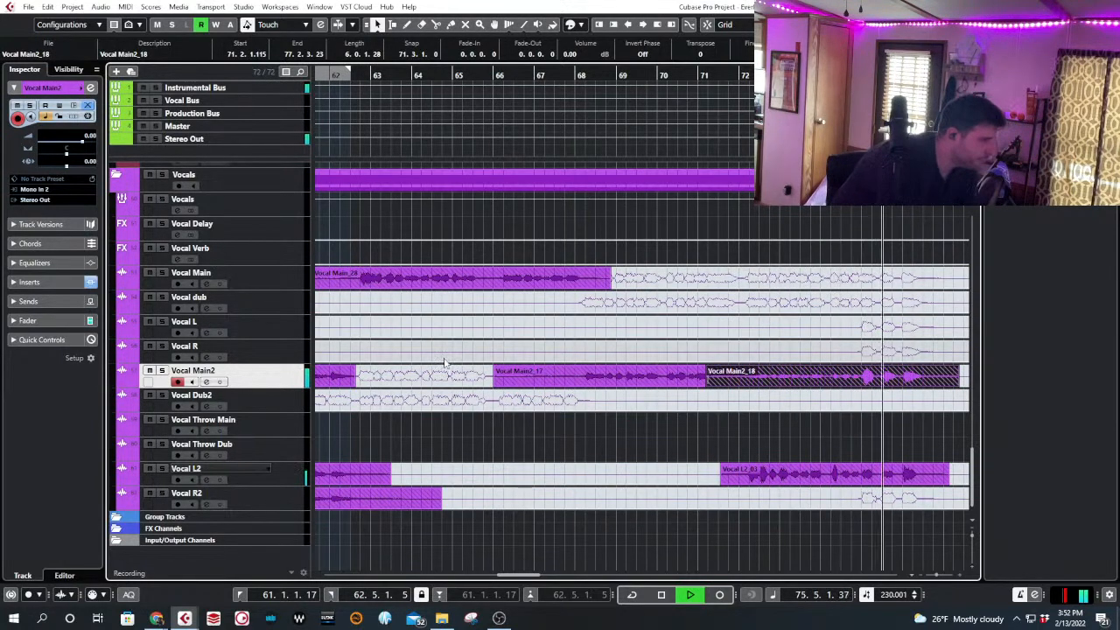
key("space")
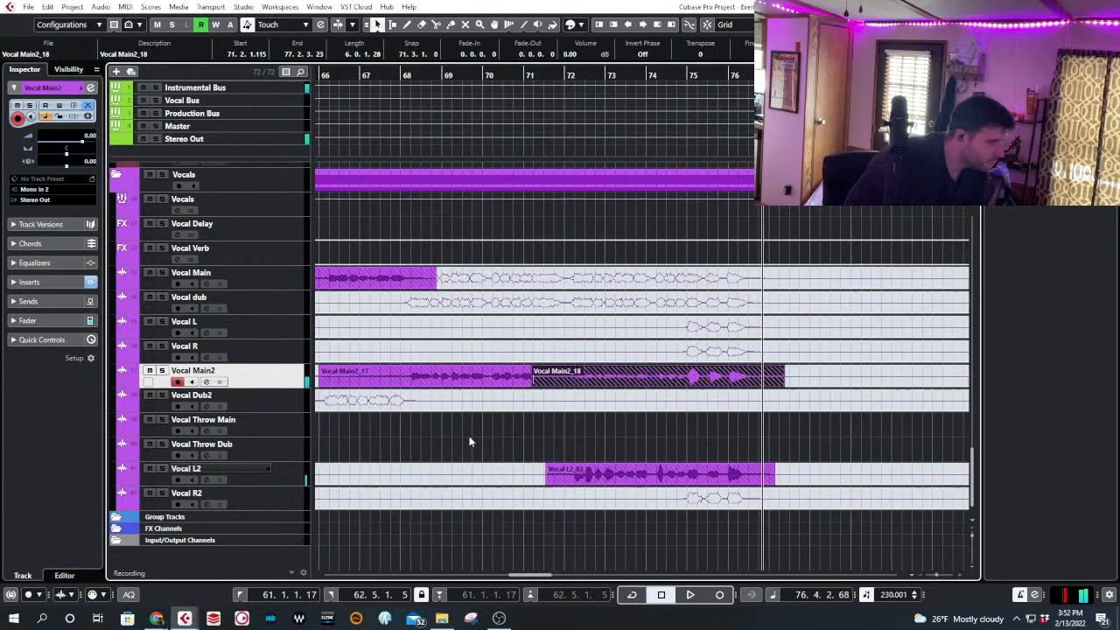
- Select the Vocal R2 track, listen from bar 71, and trim the start of the Vocal Main2_18 clip to about 71.8.2
left_click(275, 491)
left_click_drag(565, 74, 525, 70)
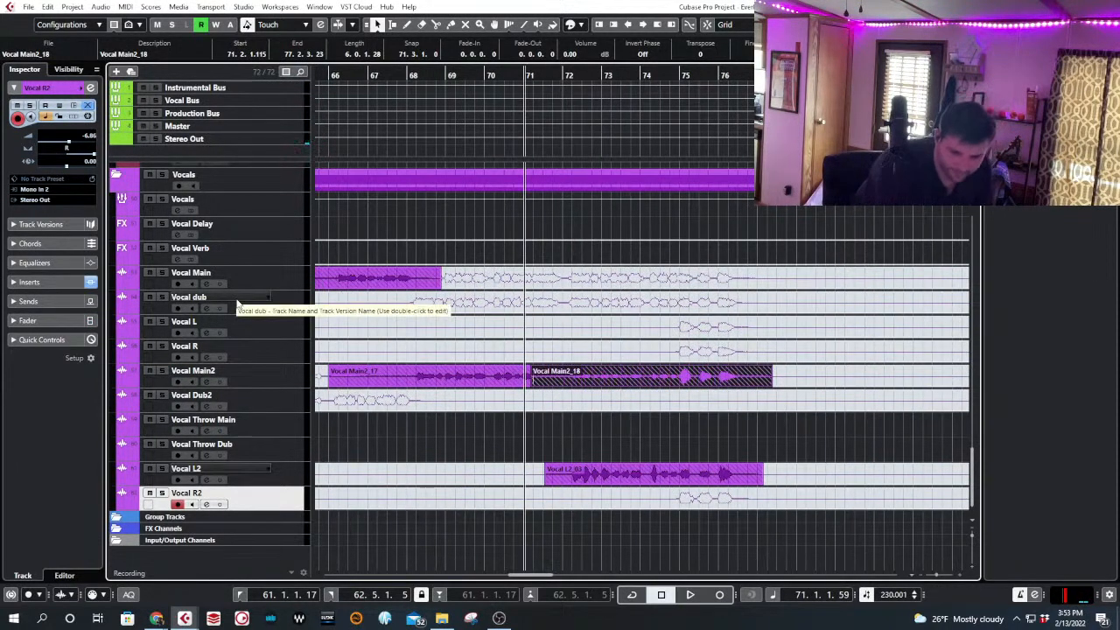
key("space")
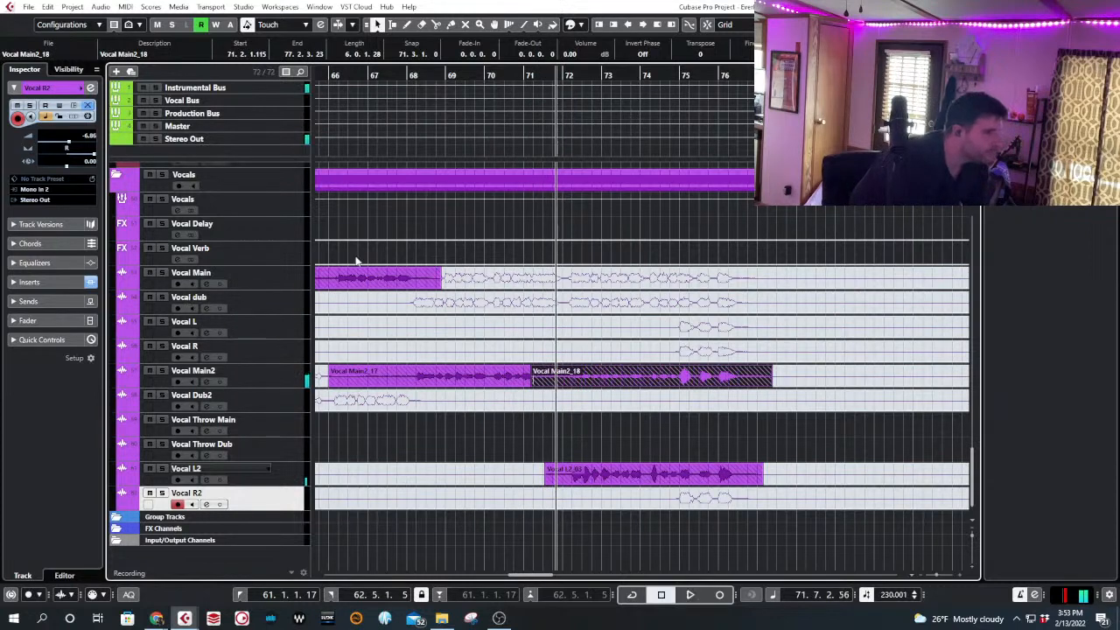
left_click_drag(532, 385, 564, 393)
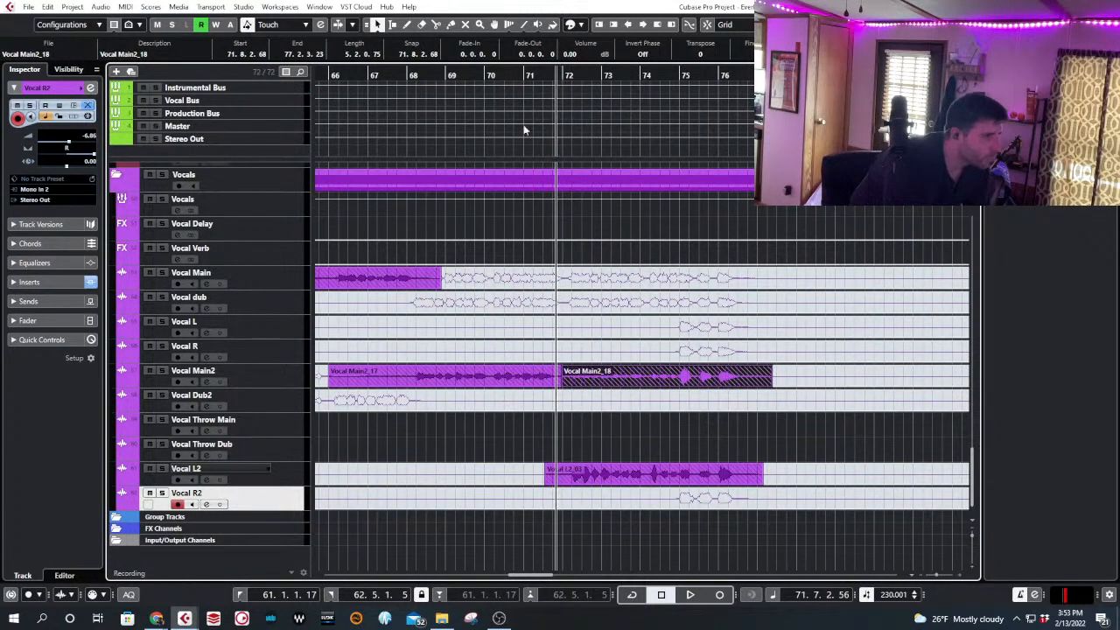
- Play back the join between the Vocal Main2_17 and Vocal Main2_18 clips and review the vocals around bars 71 to 75
key("space")
key("h")
key("h")
key("h")
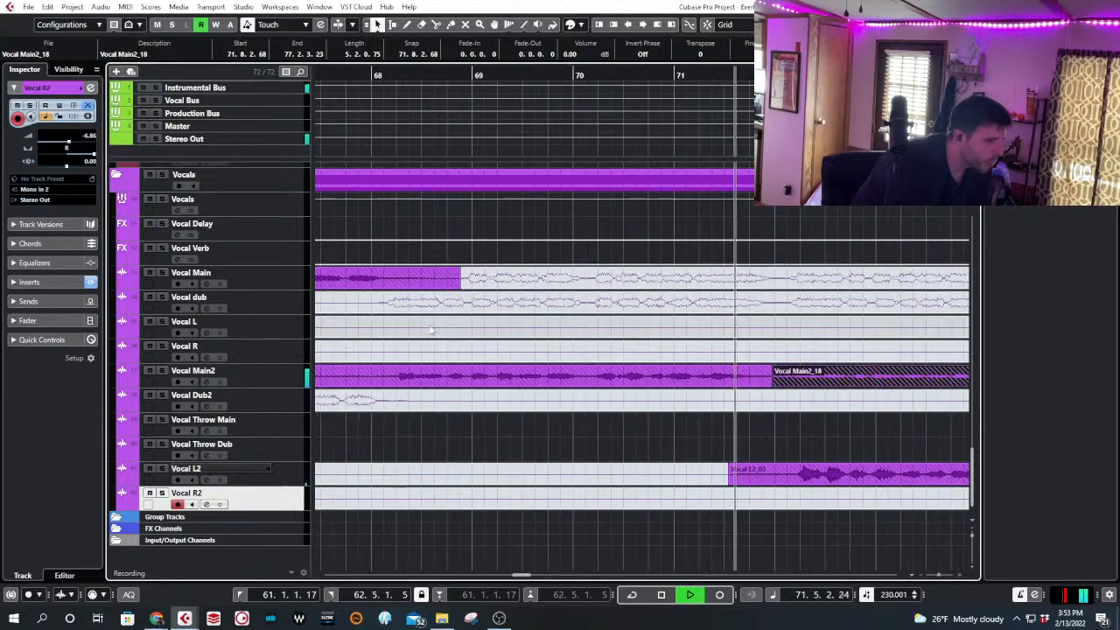
key("g")
key("g")
key("g")
key("g")
key("g")
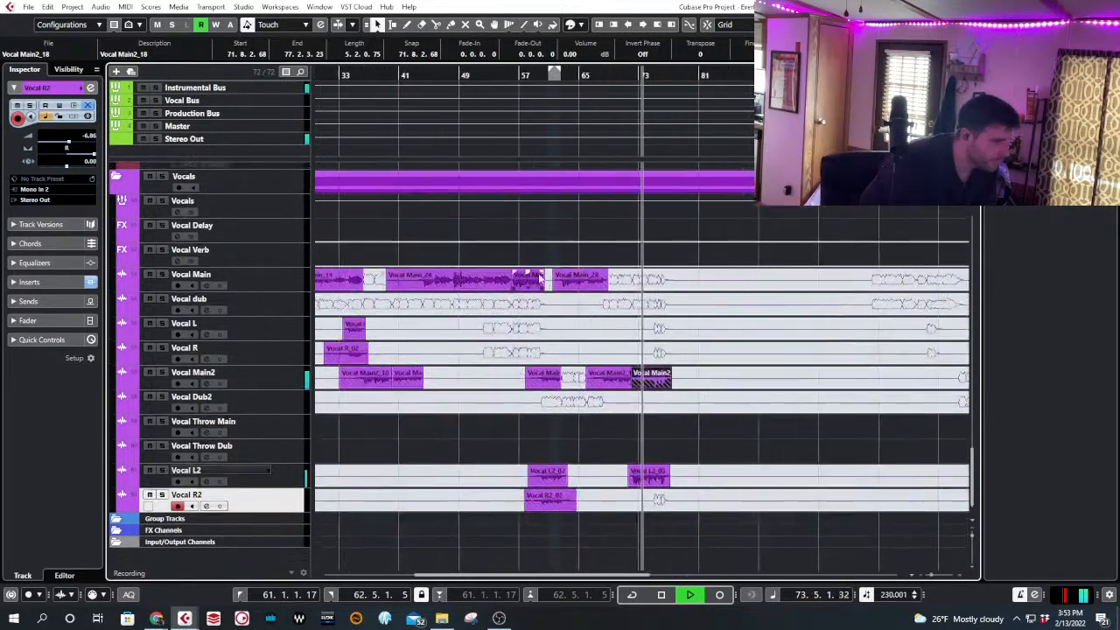
scroll(540, 278, "right", 3)
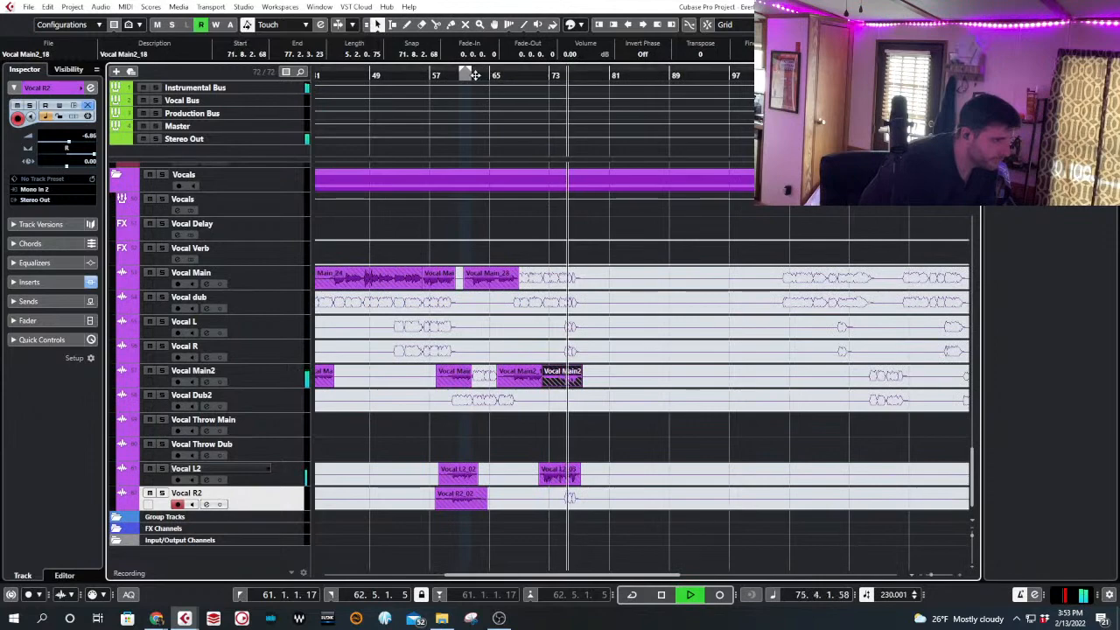
left_click(543, 74)
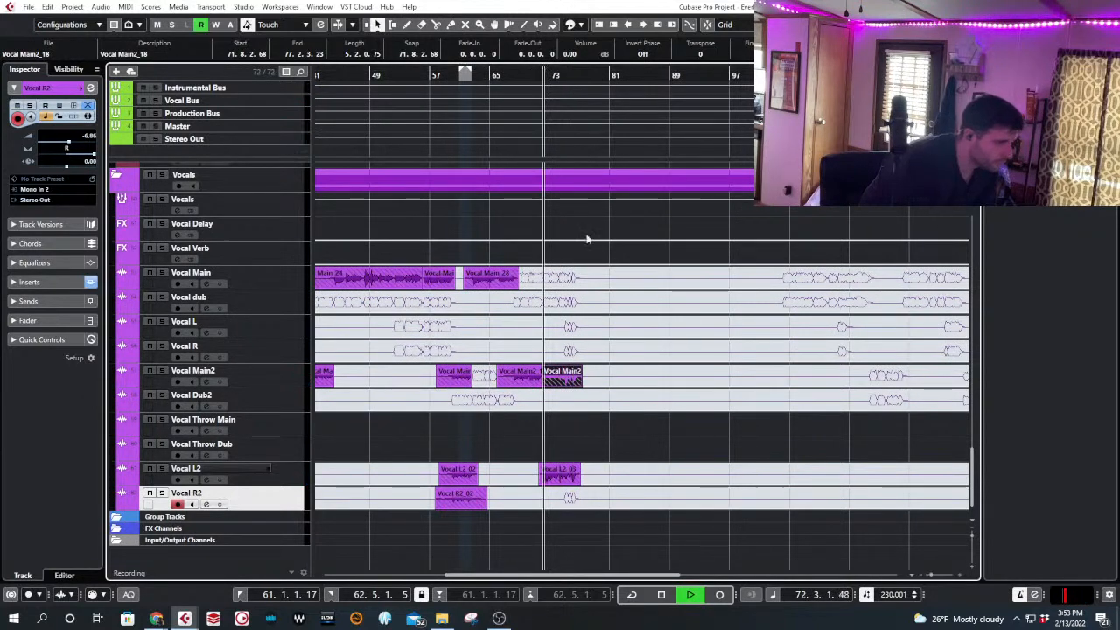
- Play back the earlier vocal passages from around bar 59 and review their clips up to about bar 68
scroll(464, 443, "left", 6)
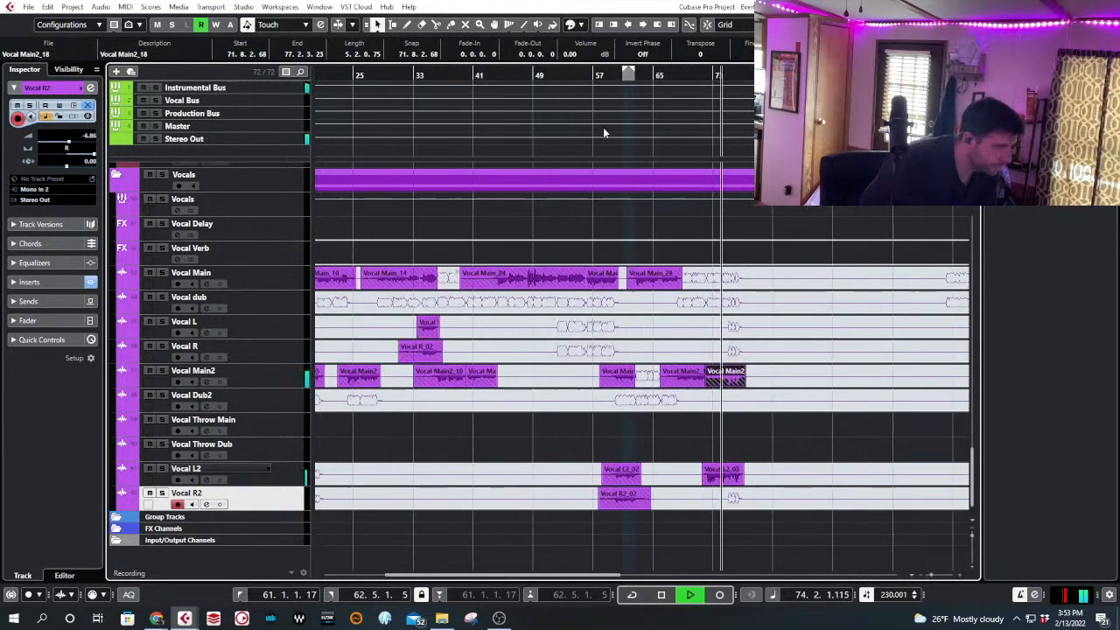
left_click(616, 74)
key("h")
key("h")
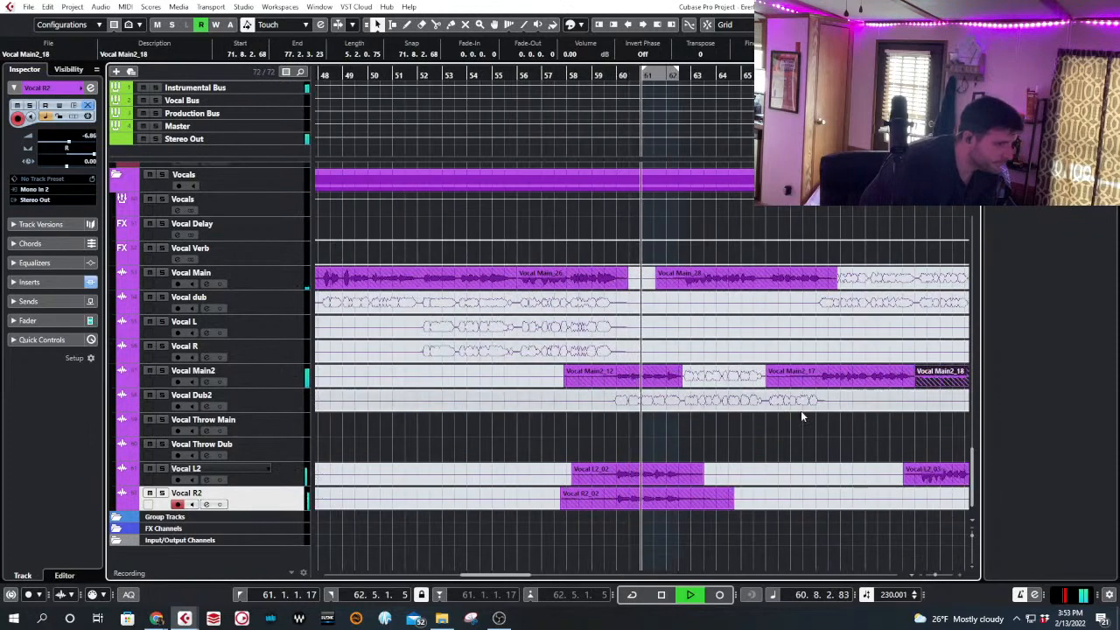
scroll(800, 417, "right", 3)
scroll(672, 208, "down", 3)
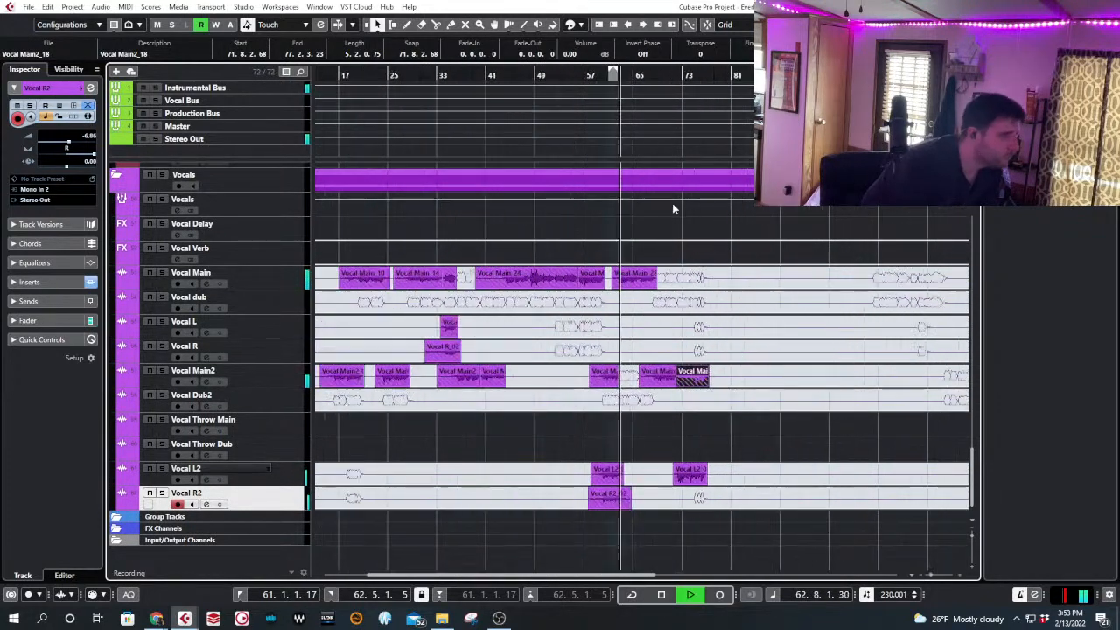
left_click(659, 74)
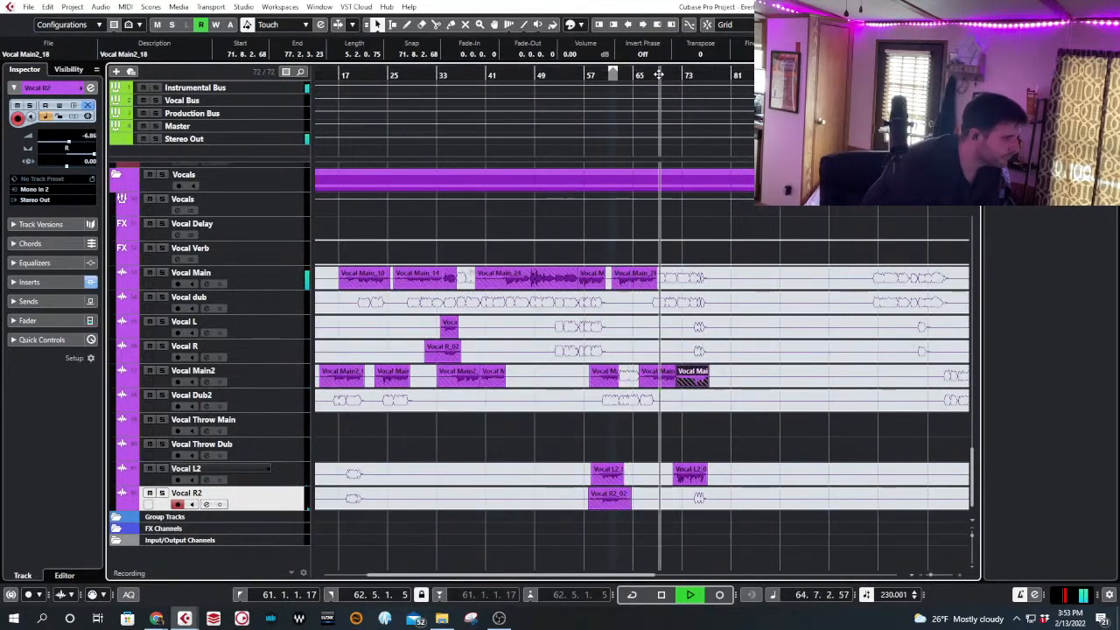
- Restart playback from about bar 59 and delete the Vocal Main_28 clip from the Vocal Main track
left_click_drag(657, 74, 601, 74)
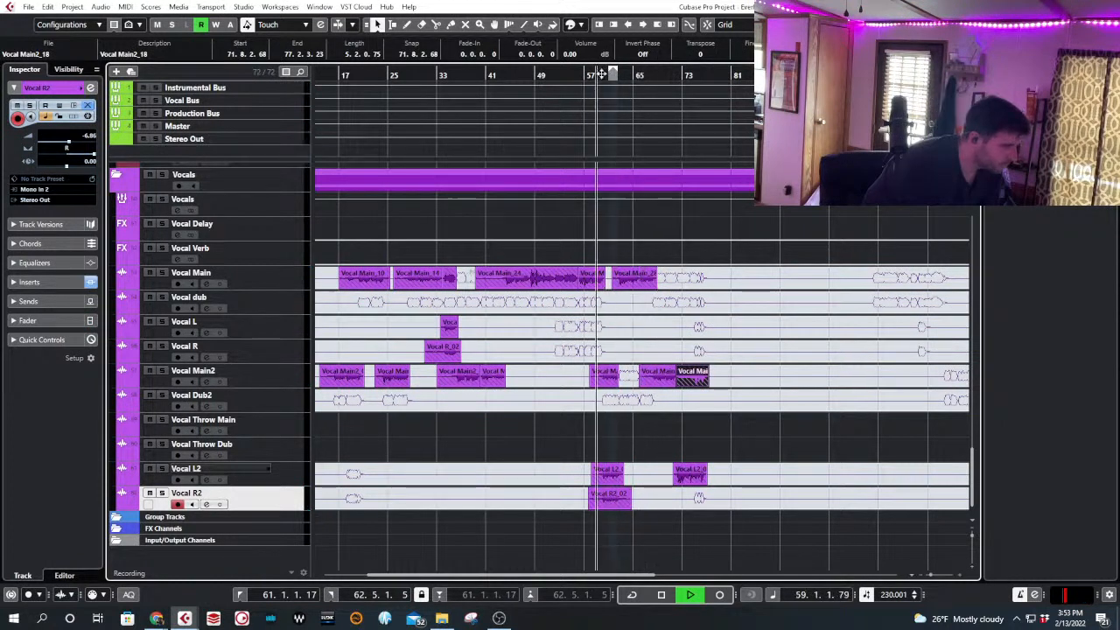
left_click(626, 283)
key("Delete")
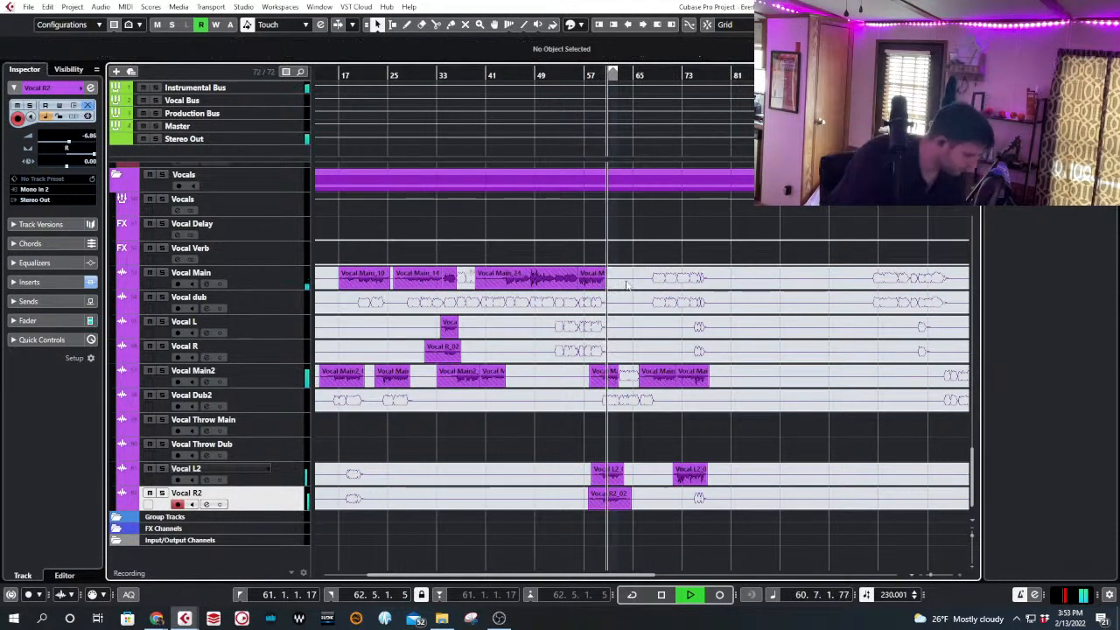
- Try recording two takes on the Vocal R2 track, starting around bars 60 to 61, and undo each
key("KP_Multiply")
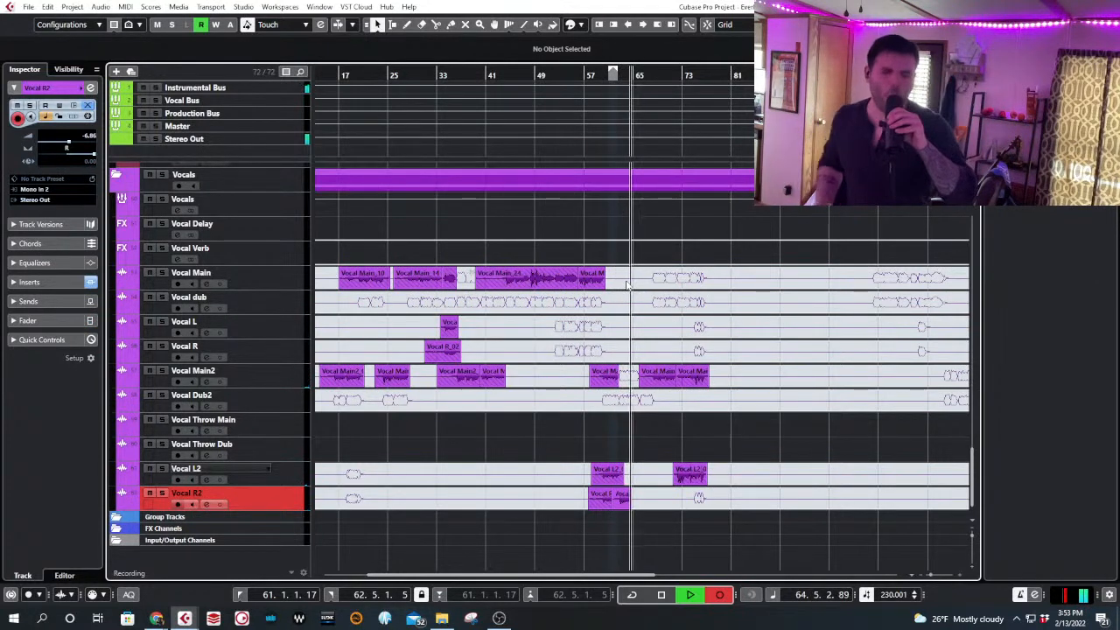
key("space")
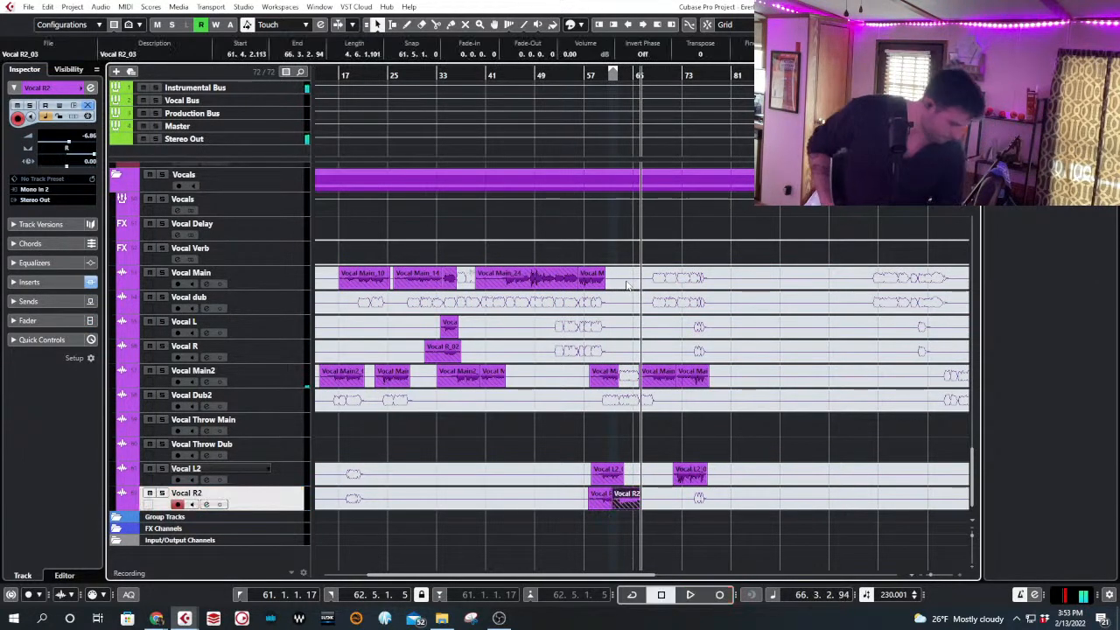
key("KP_0")
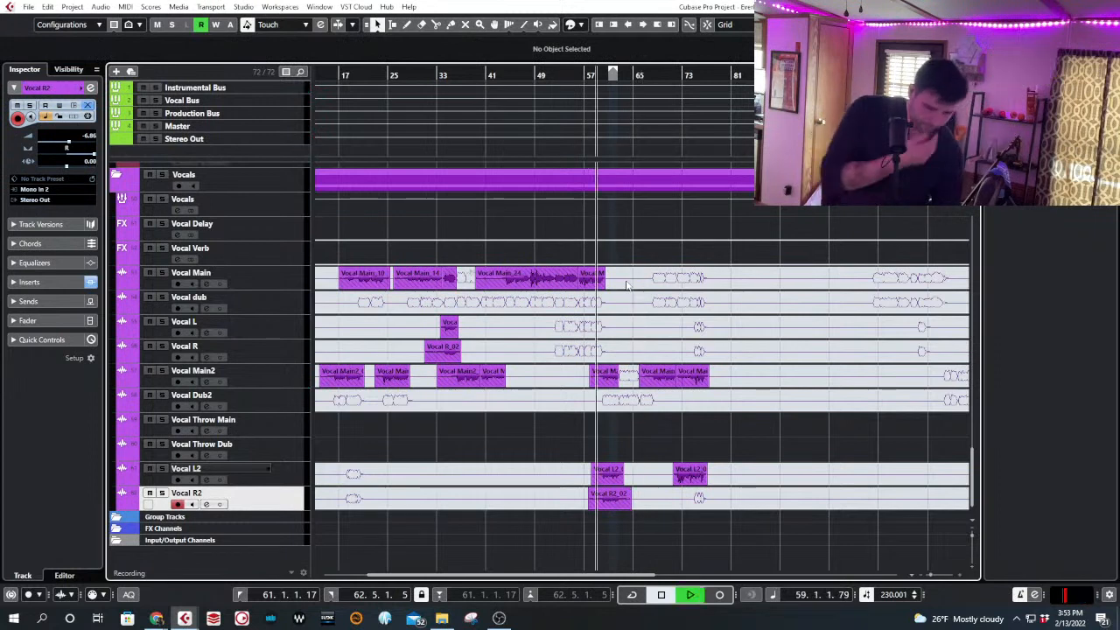
key("KP_Multiply")
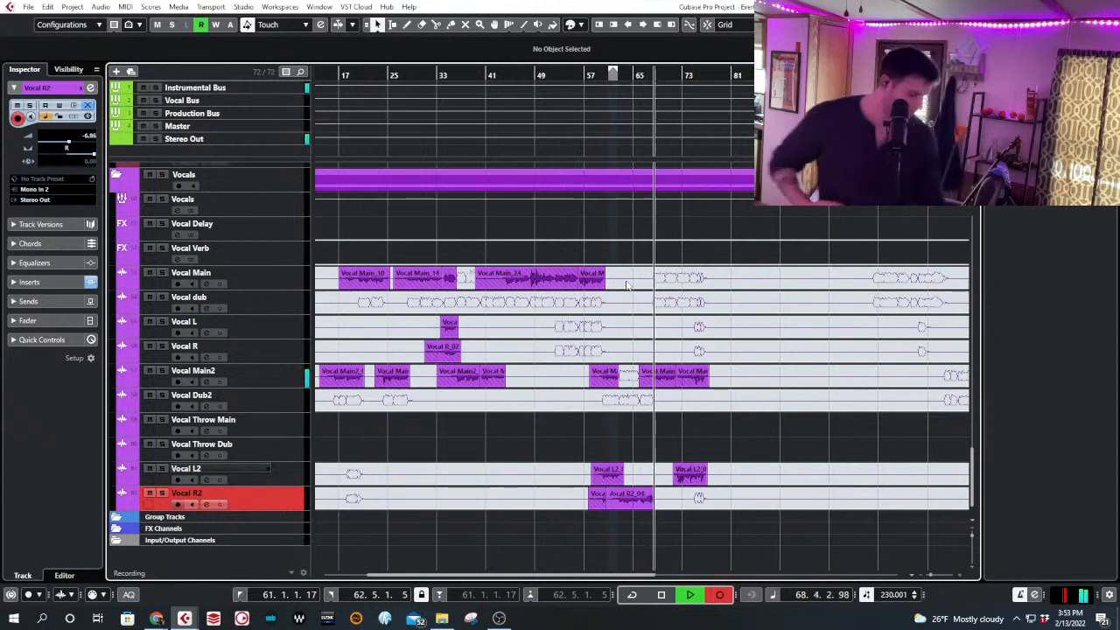
key("space")
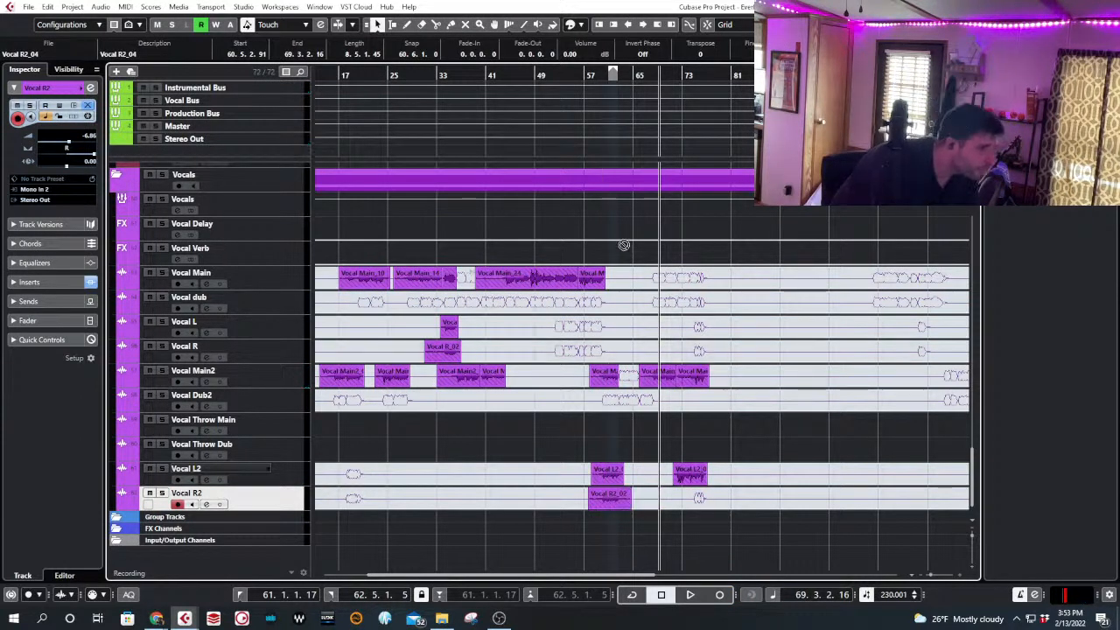
- Move the Vocal R2_04 clip onto the Vocal Main track and start playback from about bar 61
left_click_drag(624, 245, 628, 281)
left_click(613, 76)
key("space")
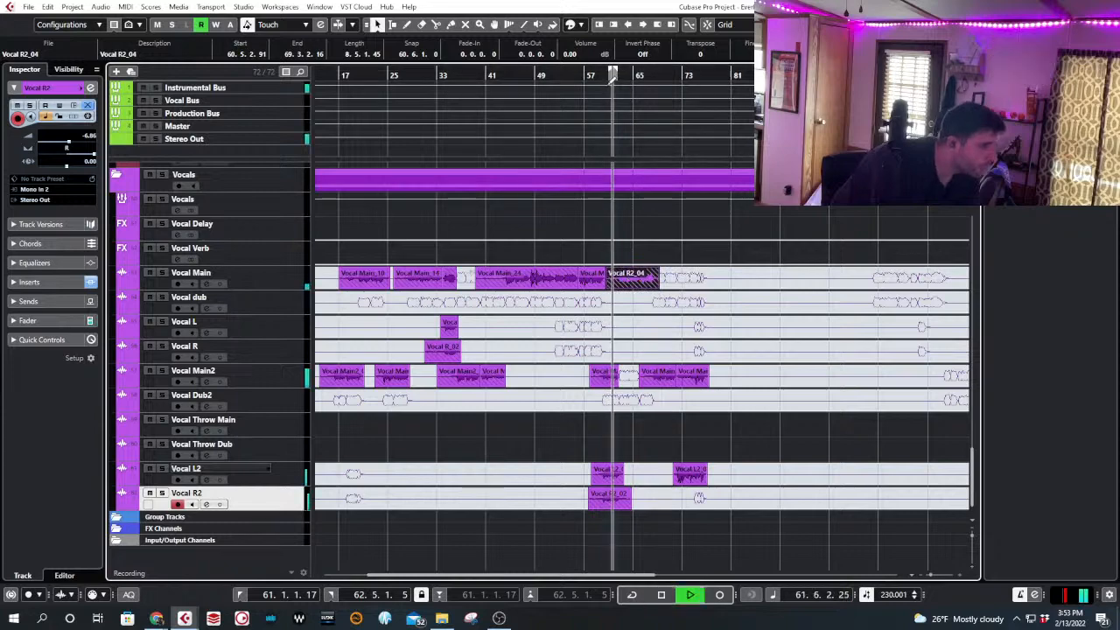
- Listen through the moved Vocal R2_04 clip and the vocals that follow, up to about bar 76, checking where the clip ends
key("h")
key("h")
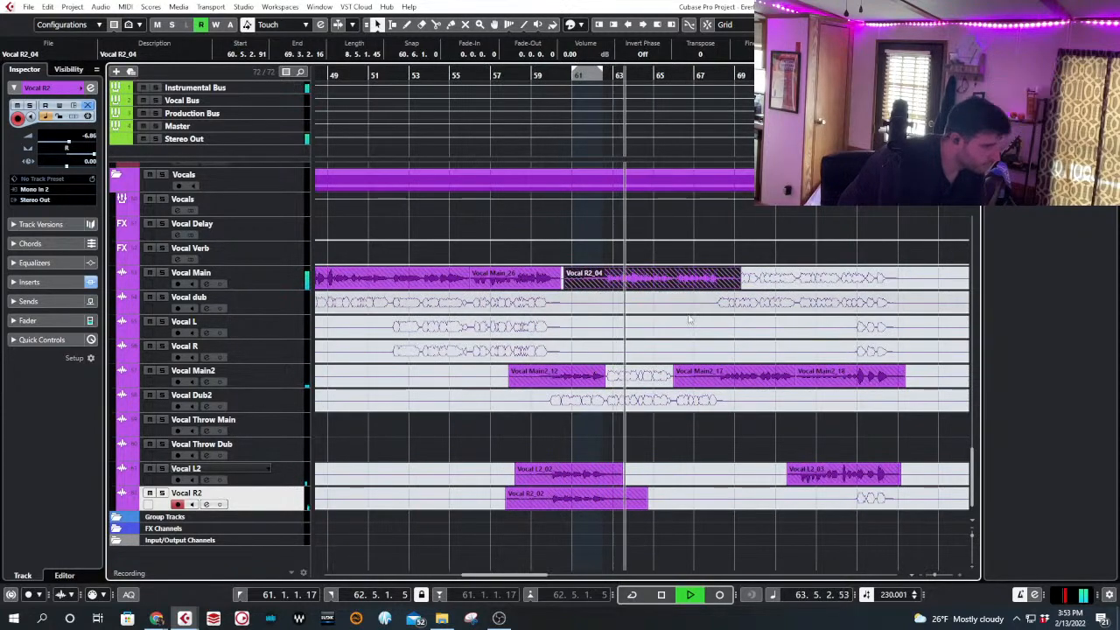
scroll(692, 324, "down", 3)
scroll(692, 333, "up", 2)
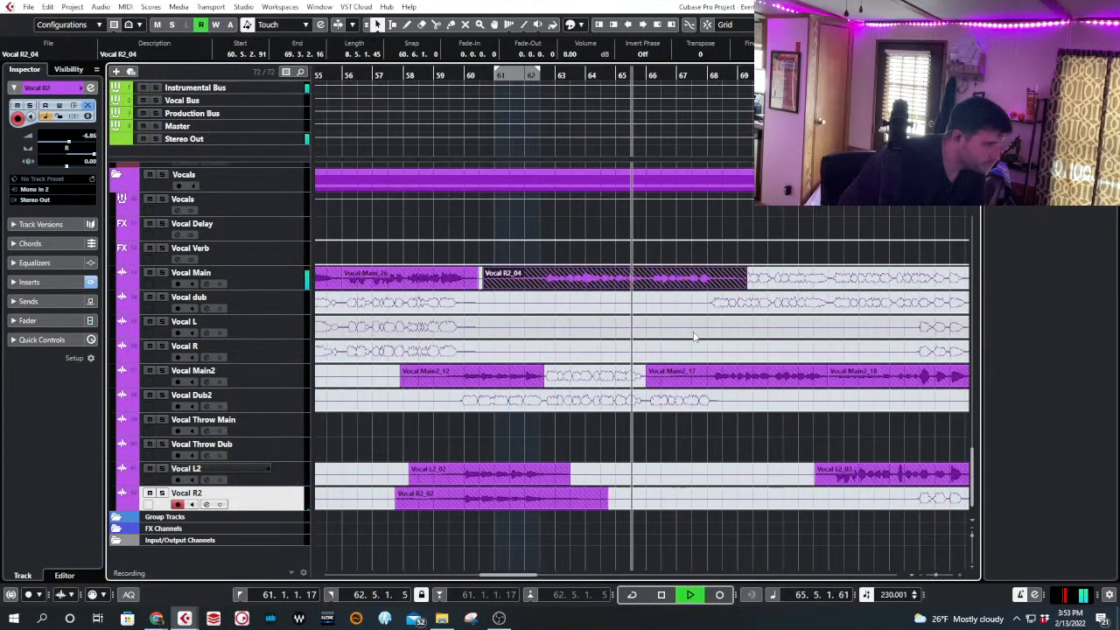
scroll(692, 333, "up", 3)
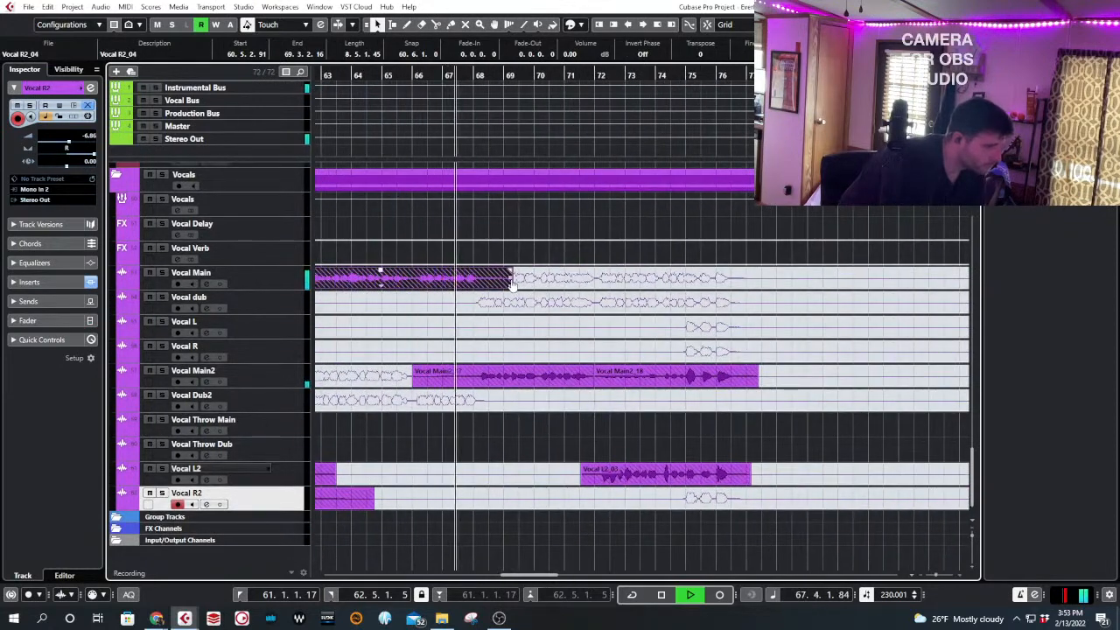
scroll(496, 306, "up", 3)
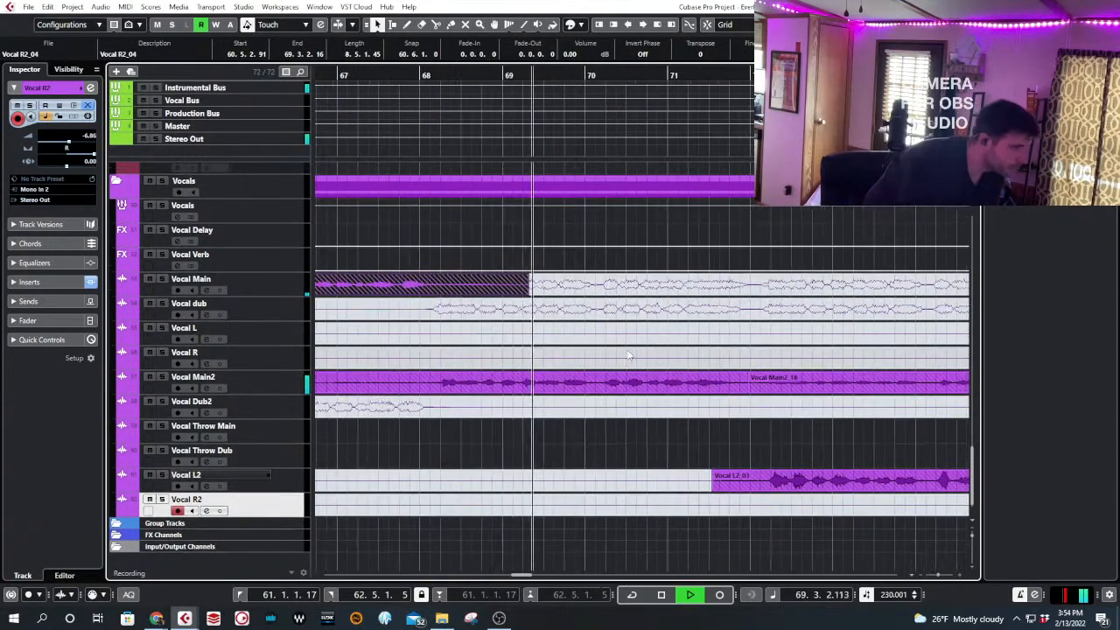
scroll(631, 341, "down", 2)
scroll(675, 353, "down", 4)
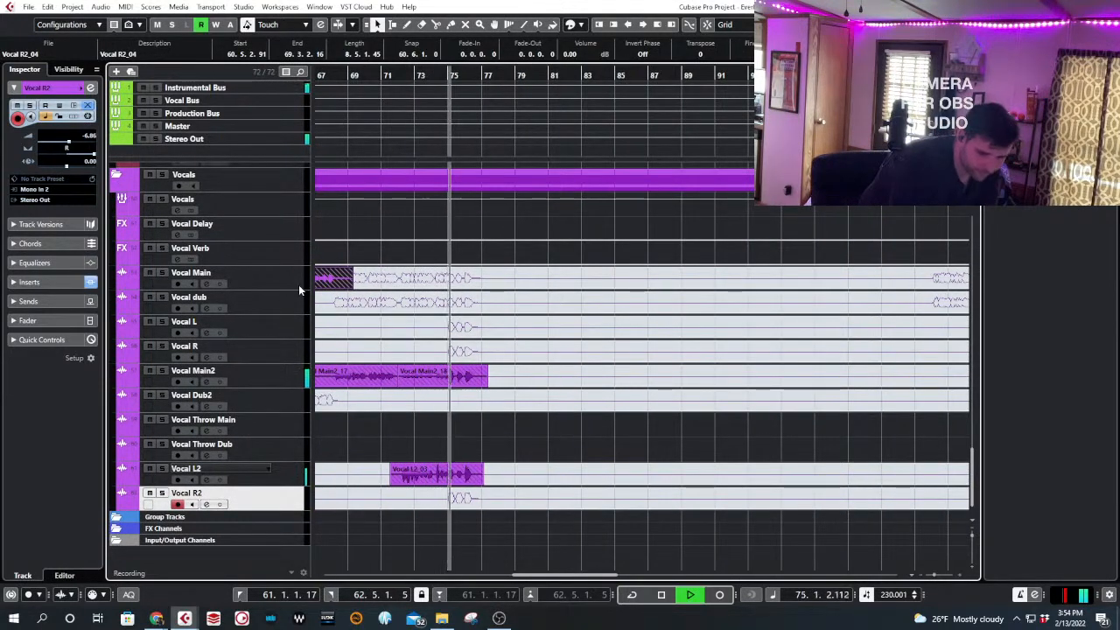
key("space")
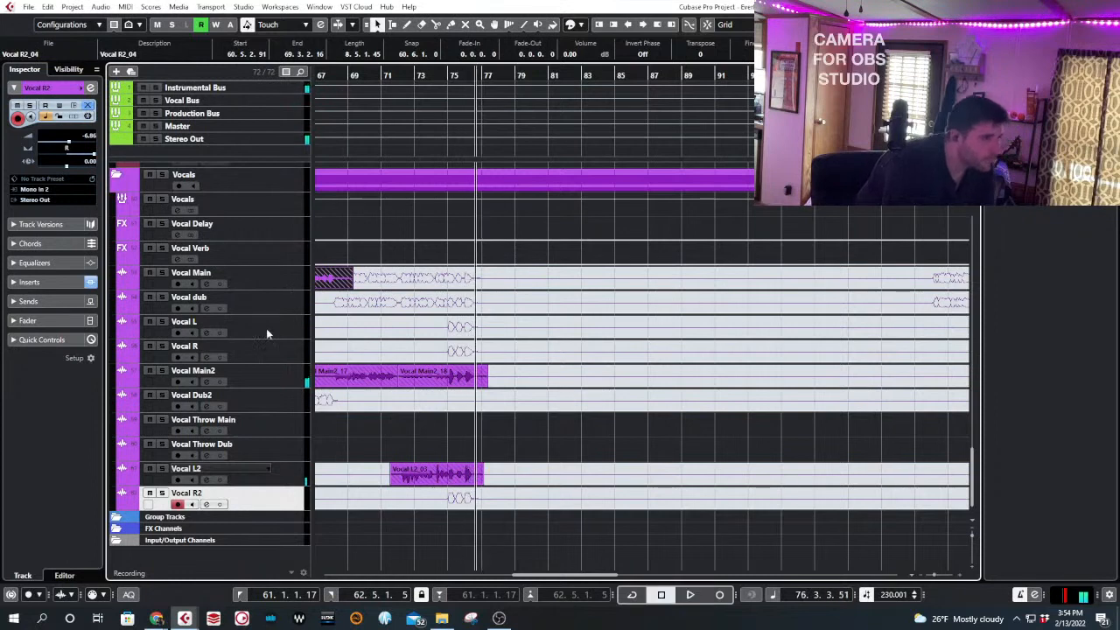
- Record a take on the Vocal L track from about bar 73 to 77, starting playback from about bar 72
left_click(266, 328)
left_click_drag(416, 75, 404, 75)
key("space")
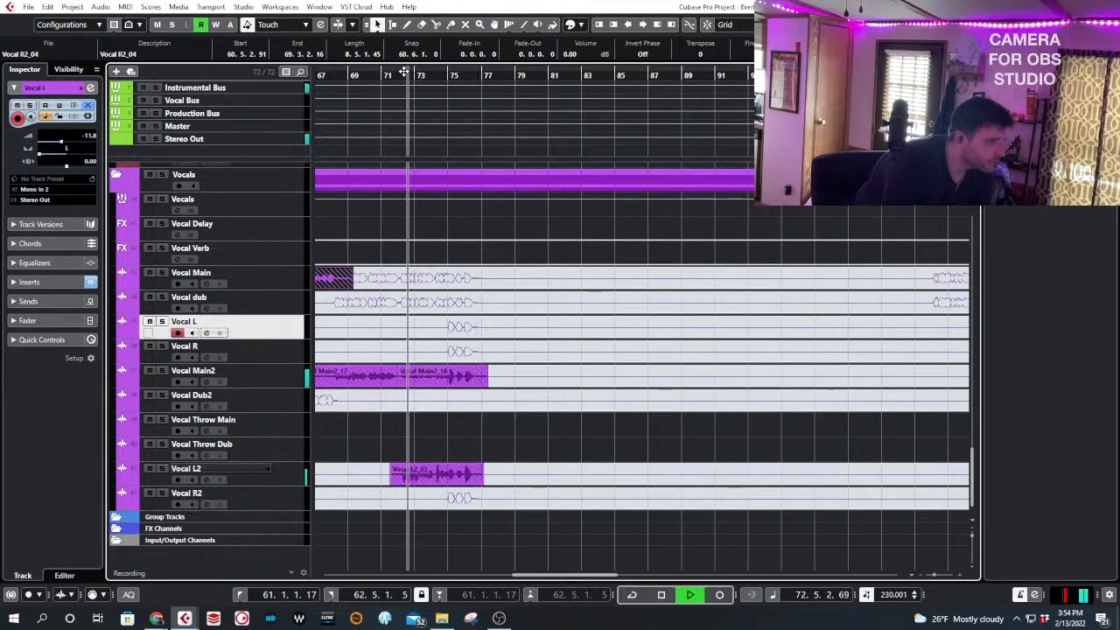
key("KP_Multiply")
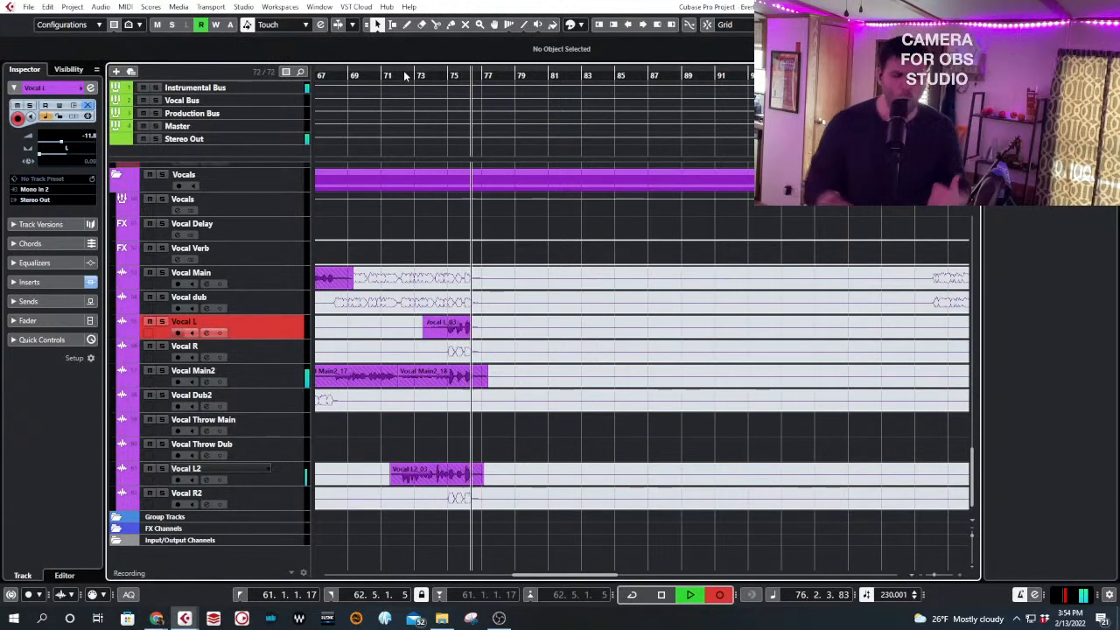
key("space")
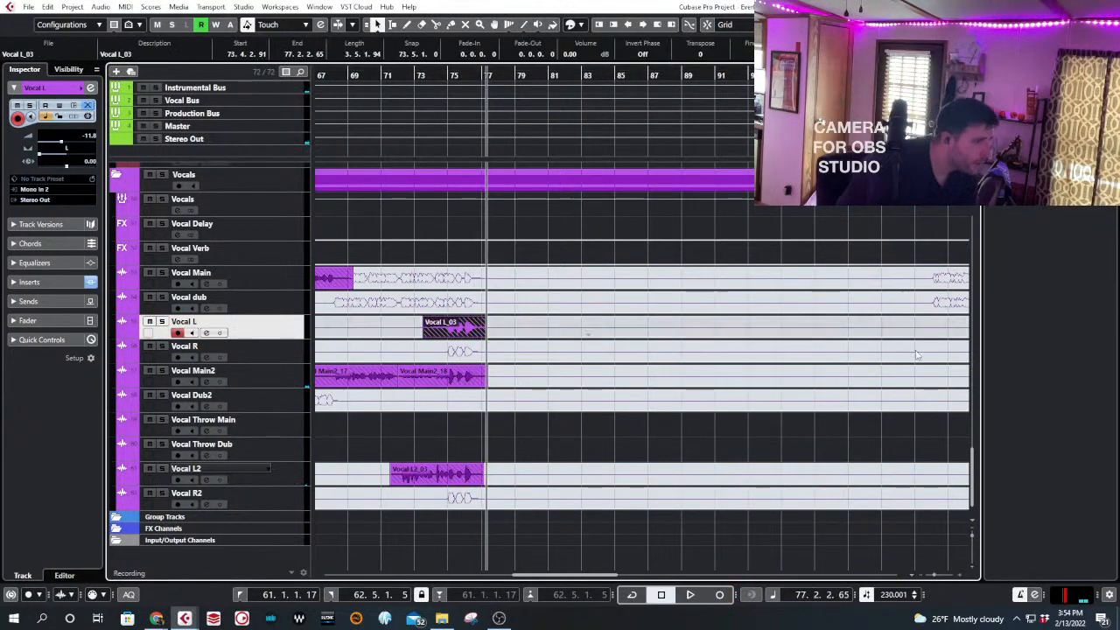
- Record a matching take on the Vocal R track from about bar 73 to 77
left_click(276, 353)
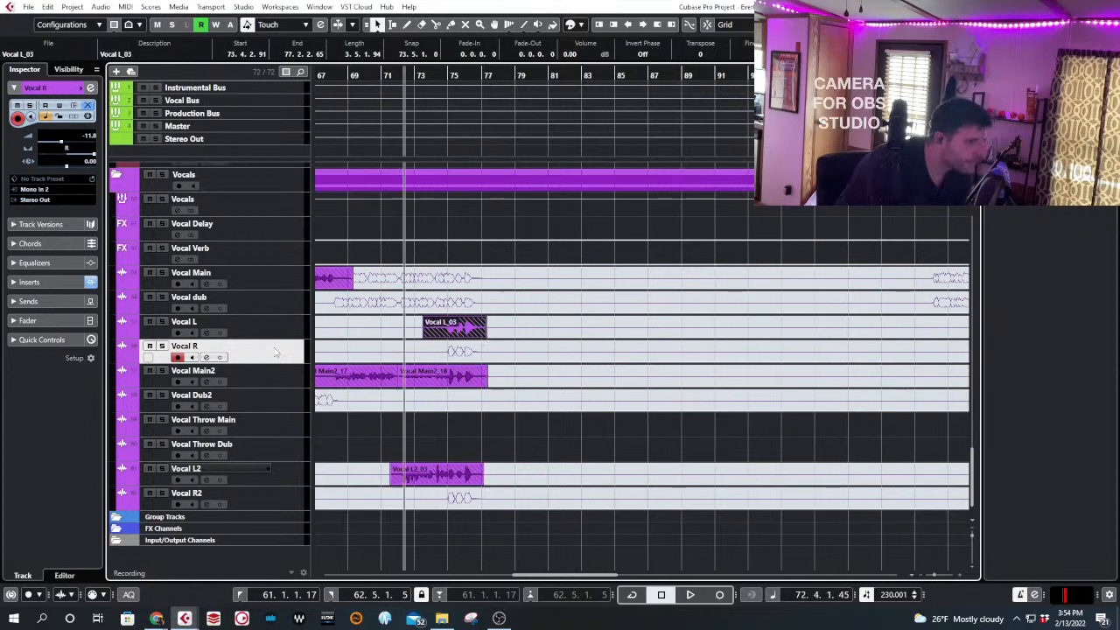
key("space")
key("KP_Multiply")
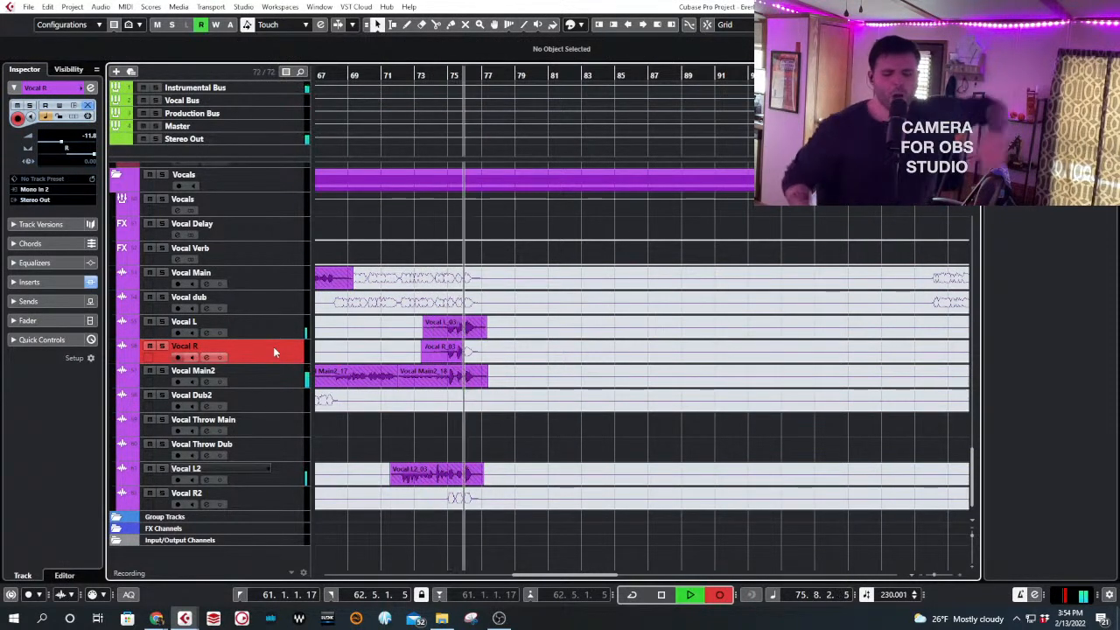
key("space")
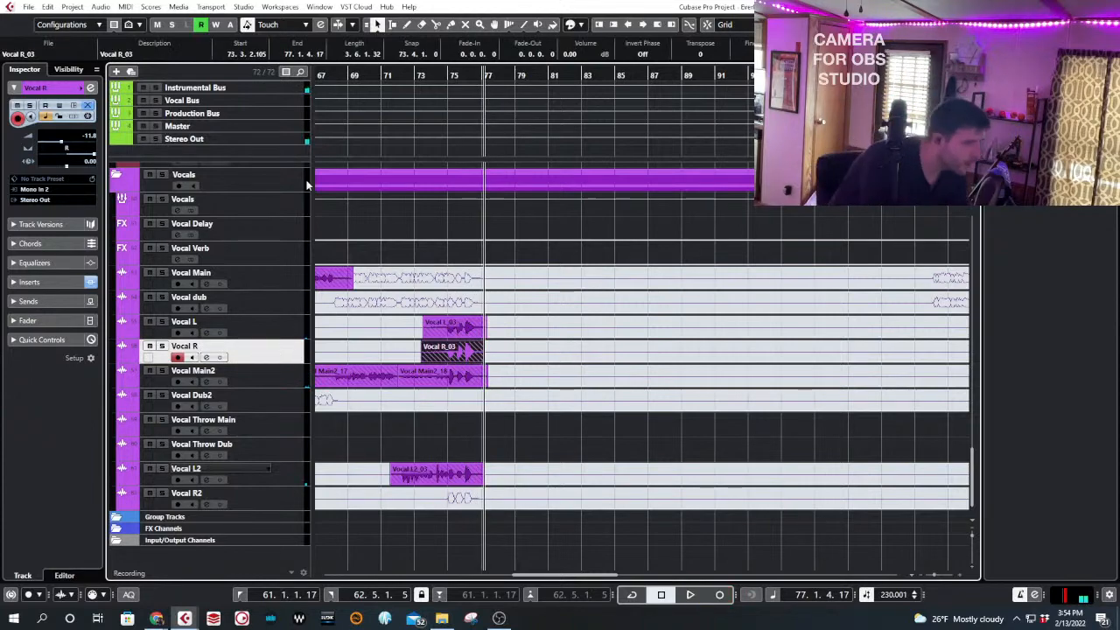
- Play back the new Vocal L and Vocal R takes from about bar 74 and review their waveforms
left_click(432, 73)
key("space")
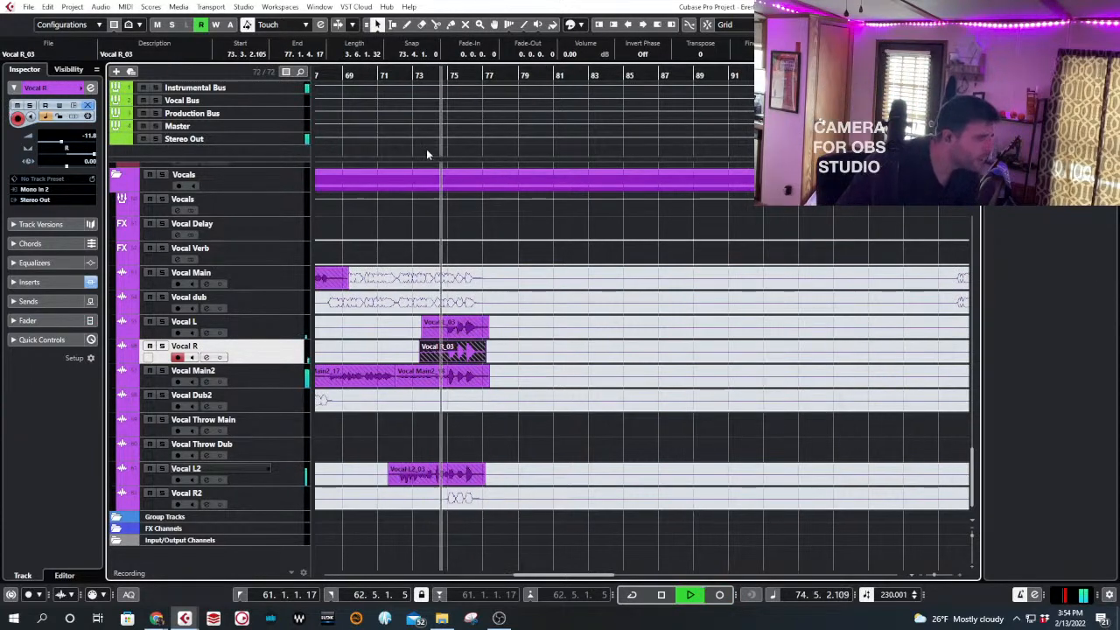
scroll(419, 171, "up", 3)
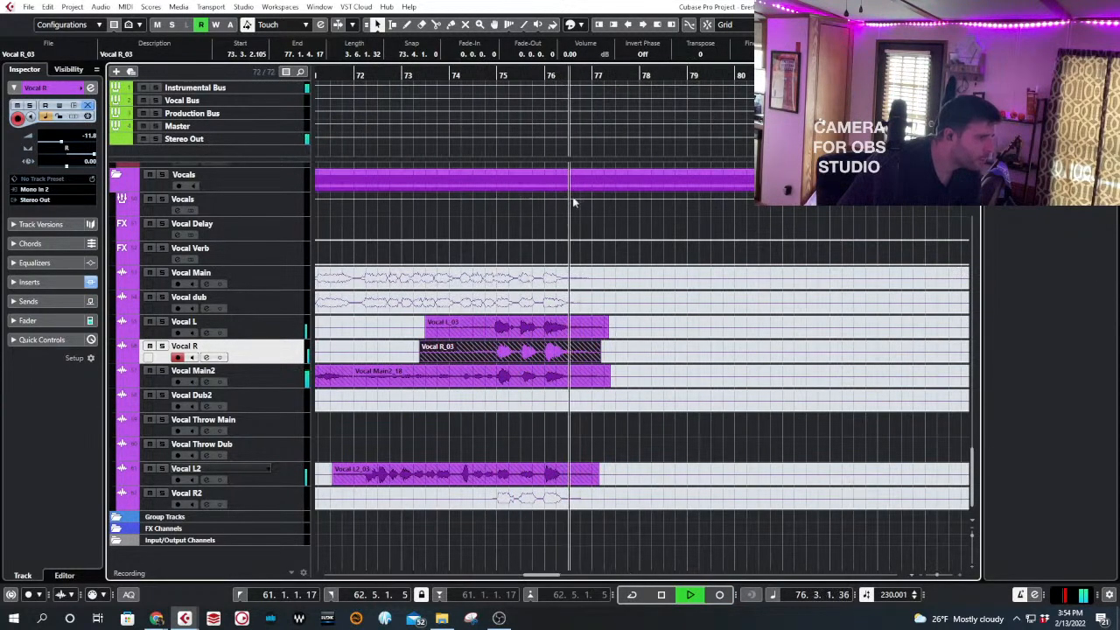
scroll(750, 420, "down", 5)
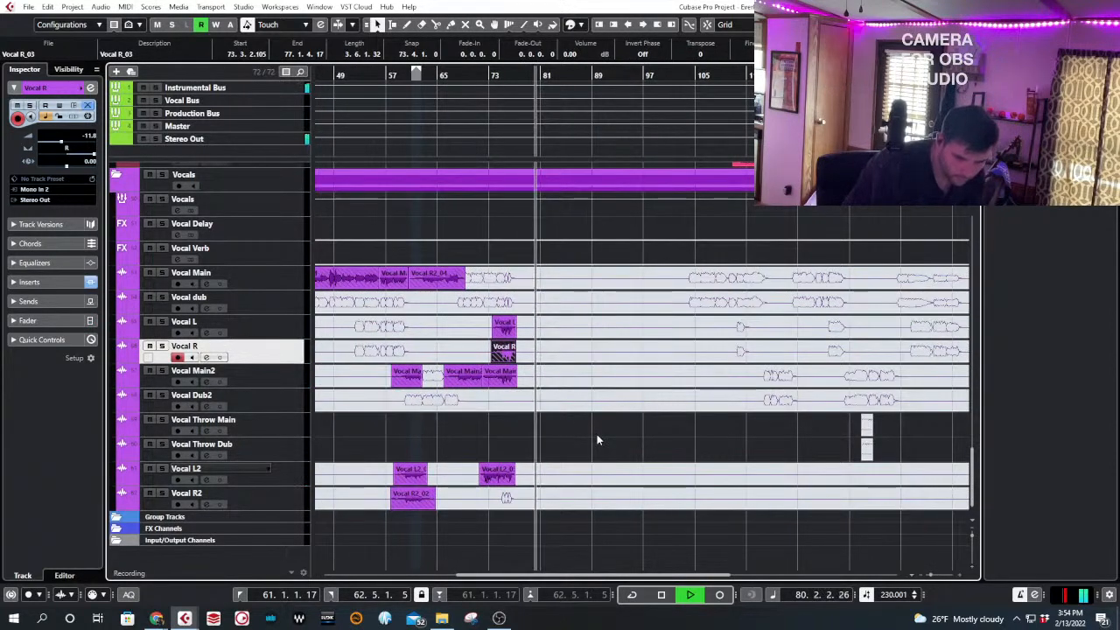
key("space")
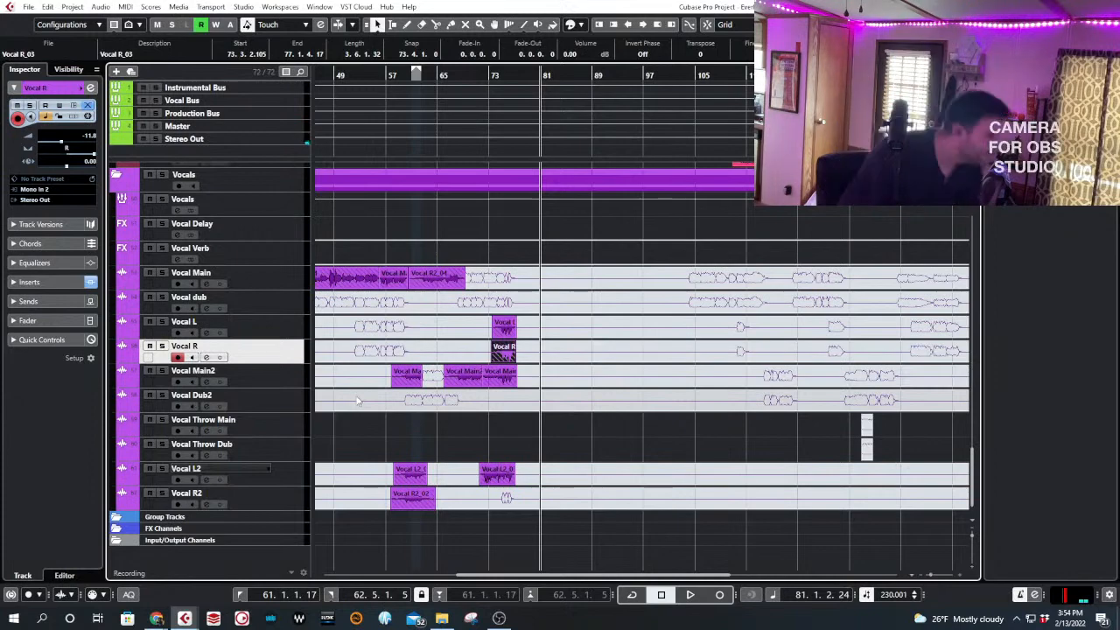
- Select the Vocal Main track for recording and play the section from about bar 101 leading up to the vocal entry near bar 104
left_click_drag(696, 74, 662, 73)
key("space")
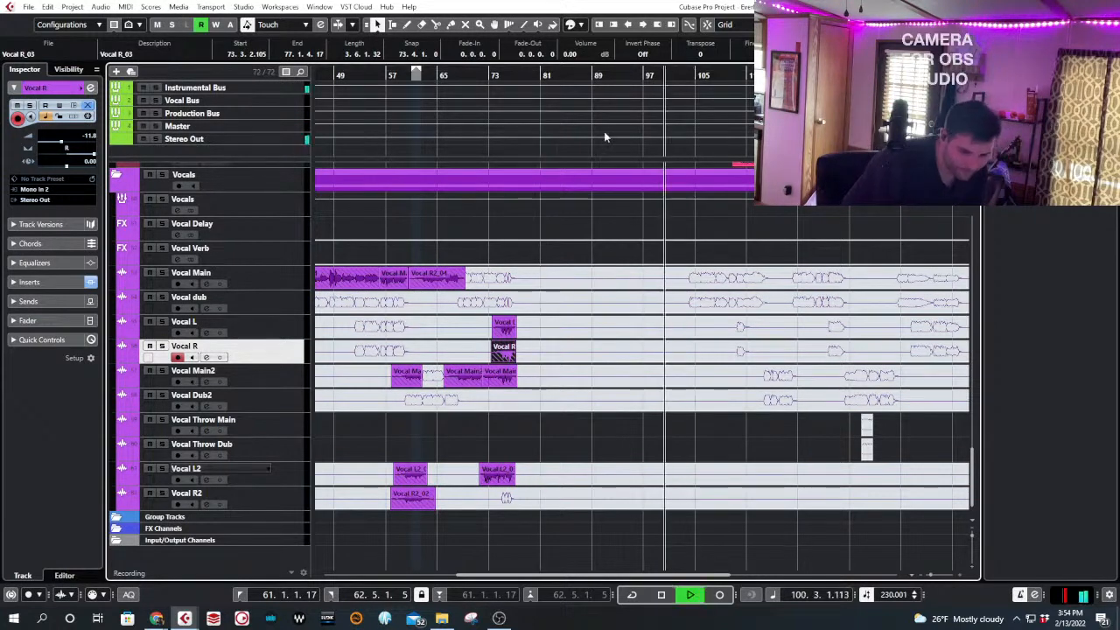
scroll(438, 280, "right", 3)
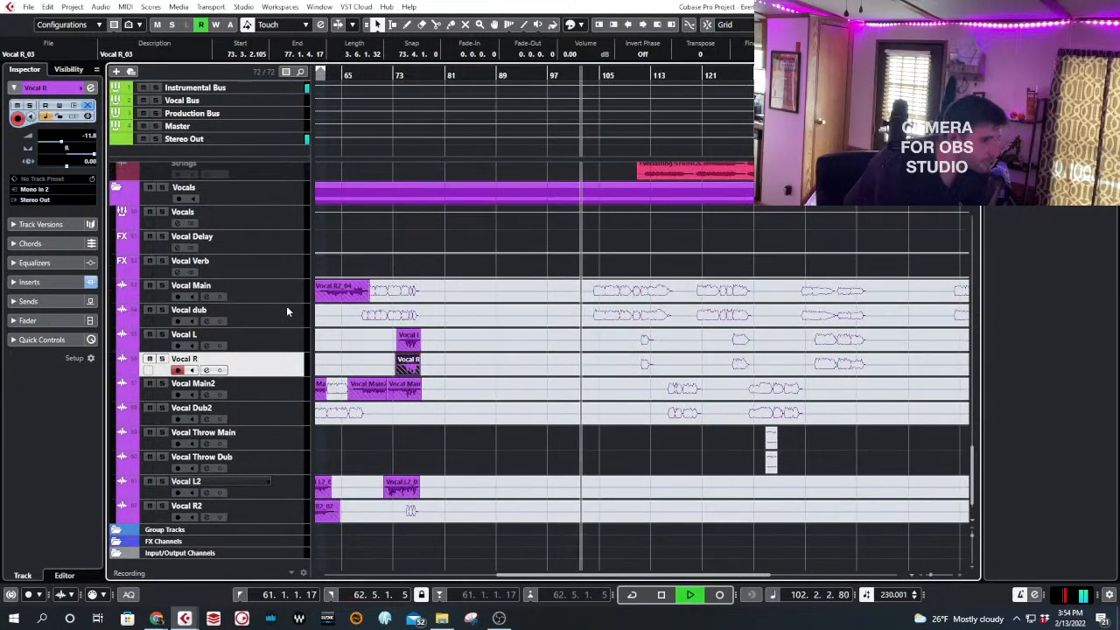
left_click(282, 293)
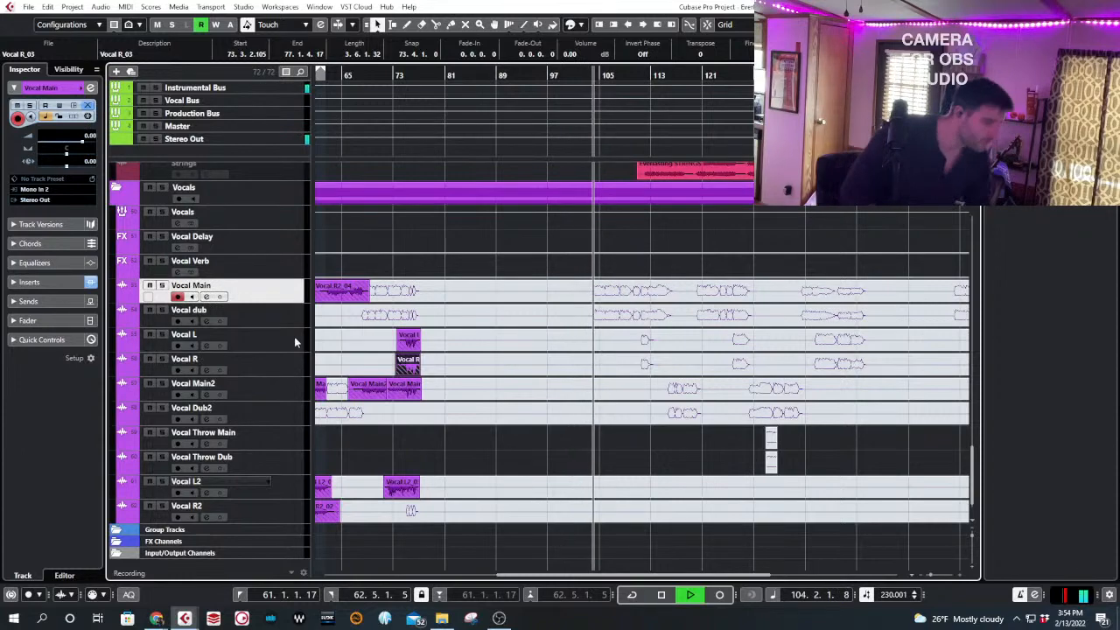
key("h")
scroll(569, 420, "up", 2)
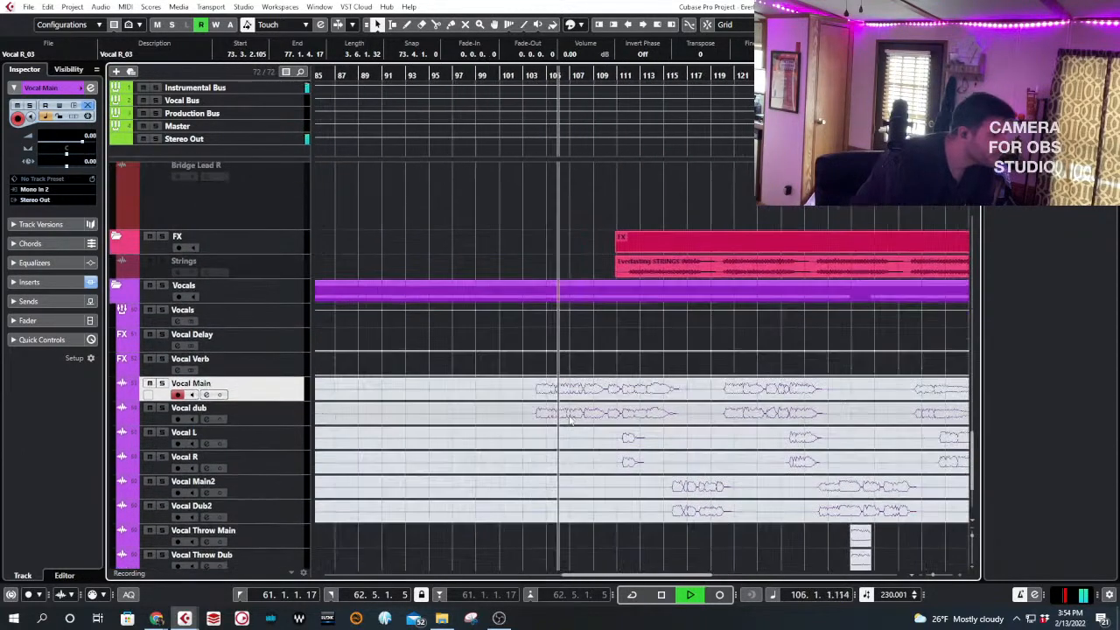
left_click(510, 75)
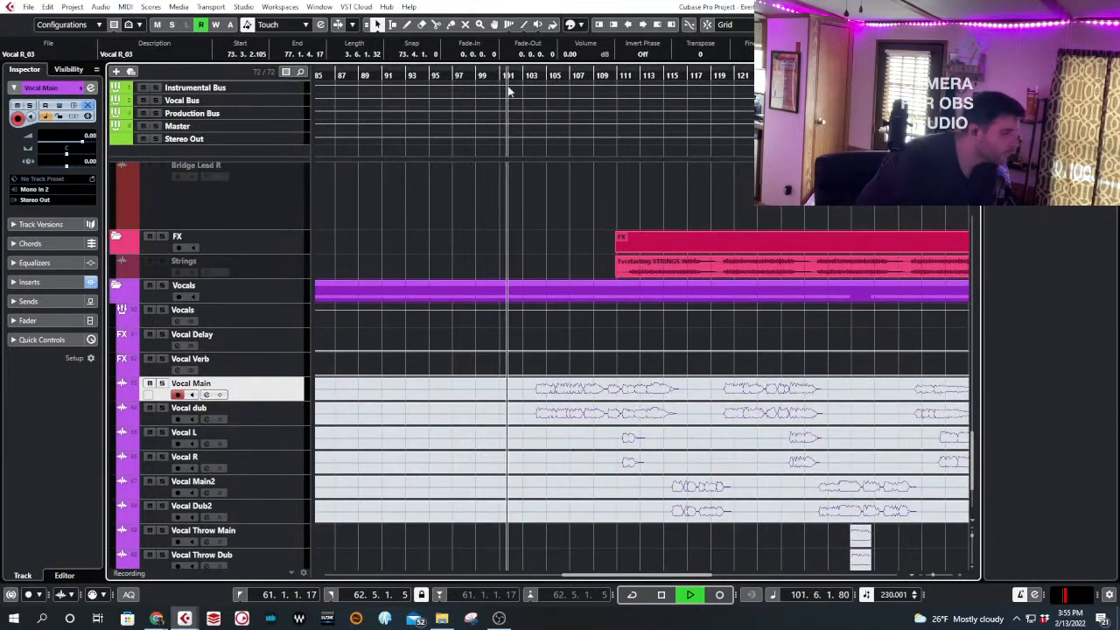
scroll(531, 364, "up", 2)
- Unmute the long guide clip on the Vocal Main track to audition it up to about bar 109, and mute it again
right_click(542, 414)
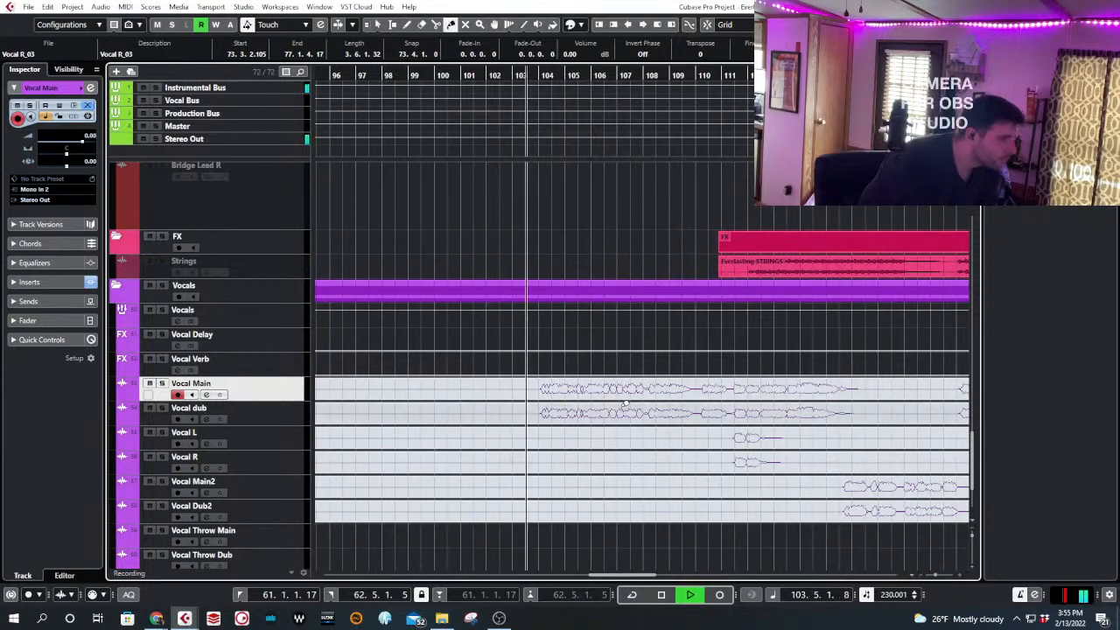
right_click(624, 412)
left_click(624, 413)
left_click(612, 389)
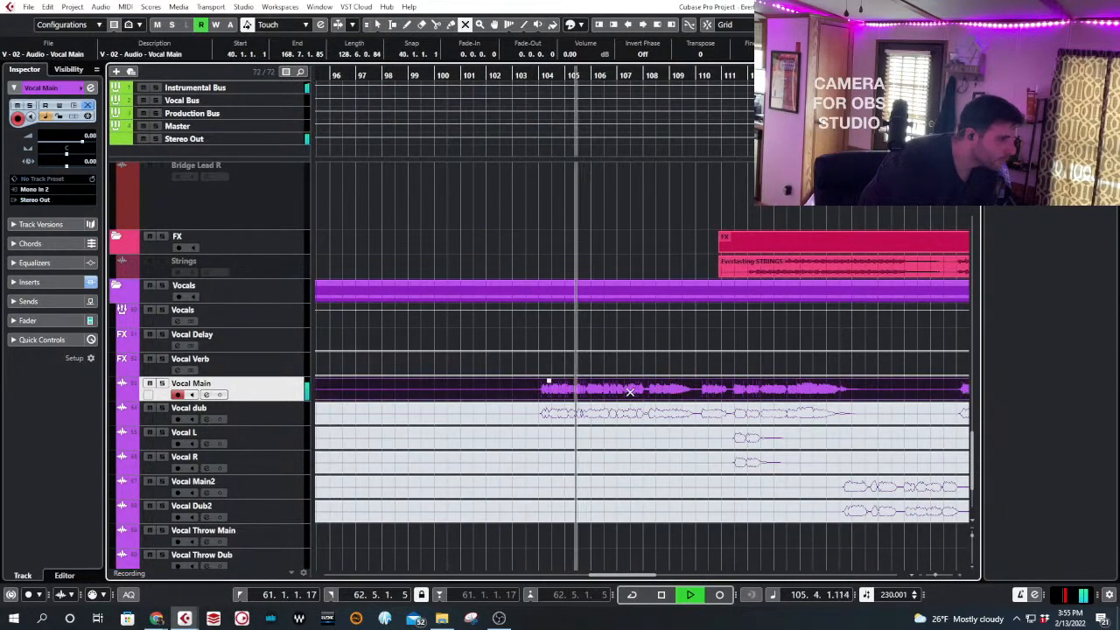
right_click(627, 392)
left_click(632, 394)
right_click(629, 394)
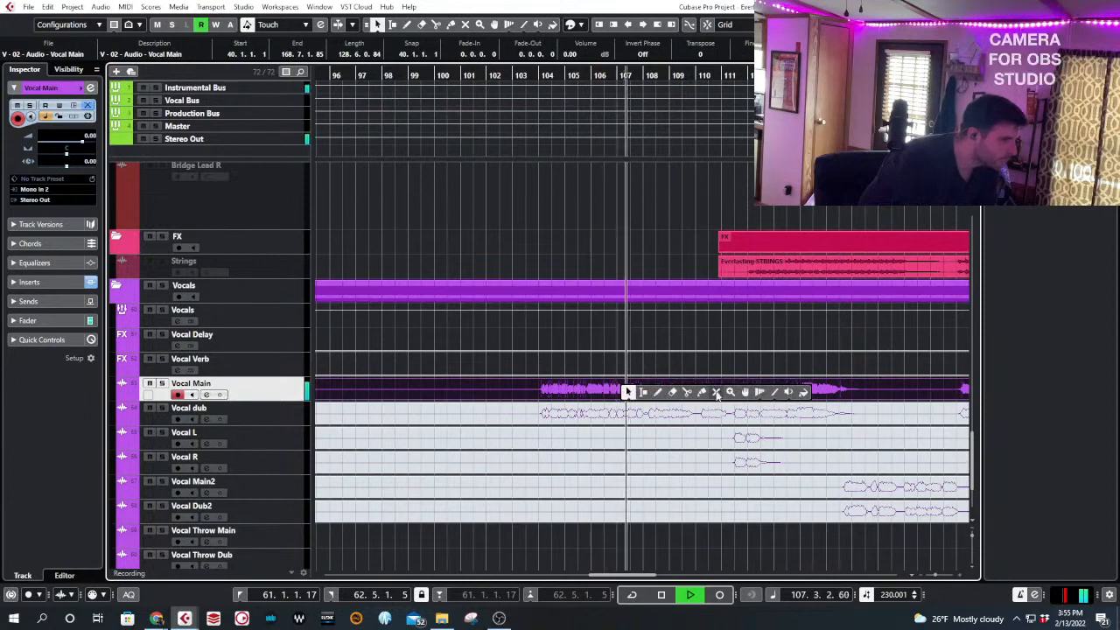
left_click(715, 392)
left_click(715, 391)
right_click(608, 395)
left_click(607, 395)
scroll(578, 429, "down", 3)
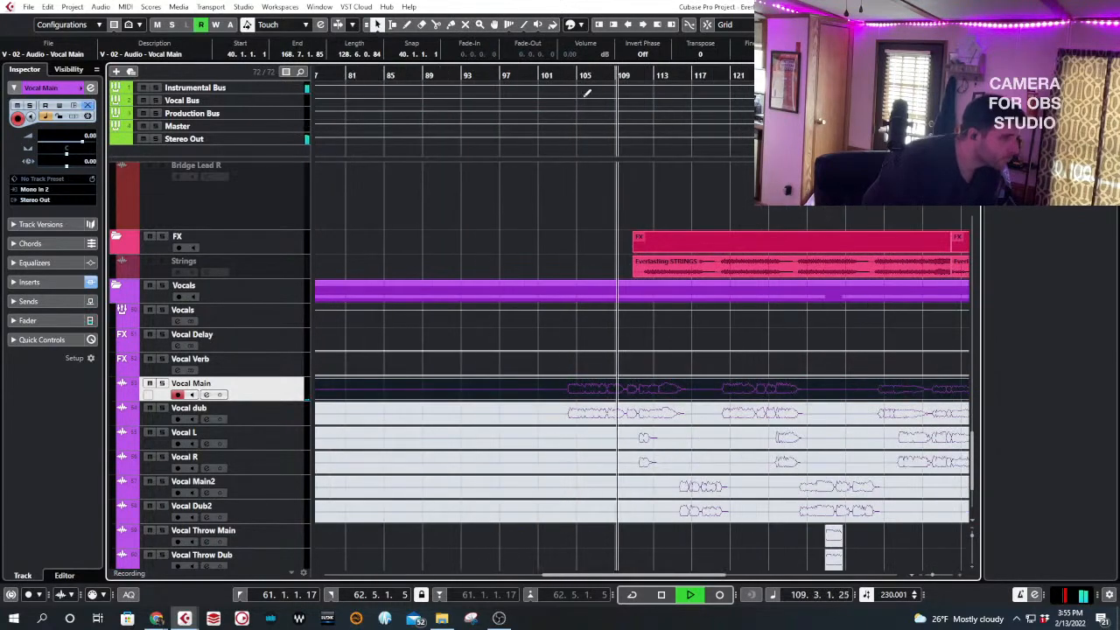
- Try recording a take on the Vocal Main track from about bar 103 to 109, and undo it
left_click(556, 367)
scroll(534, 360, "up", 2)
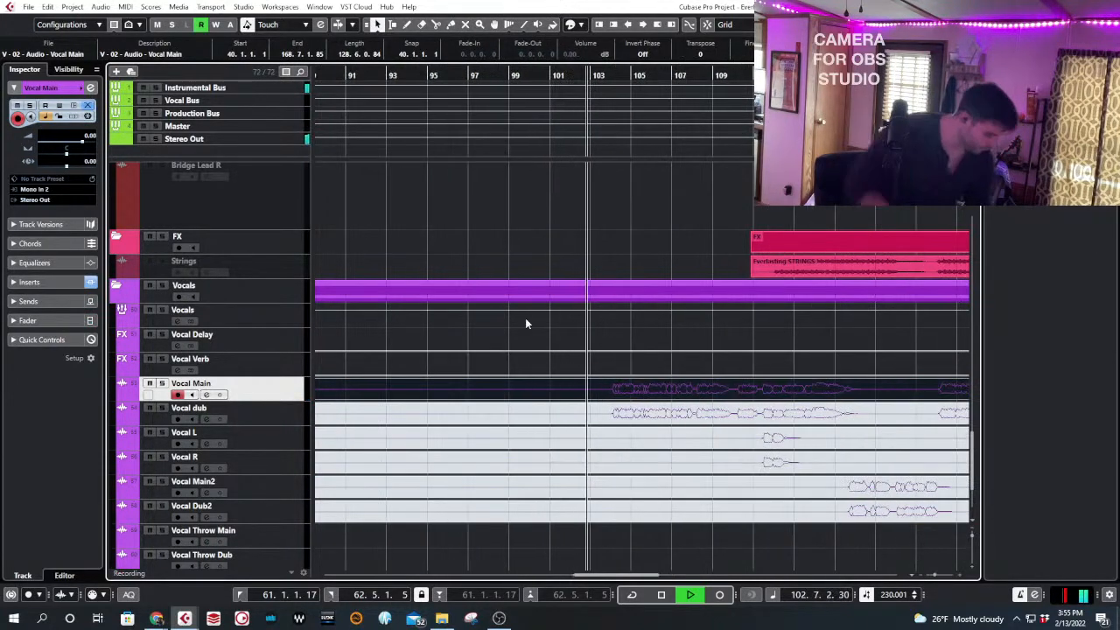
key("KP_Multiply")
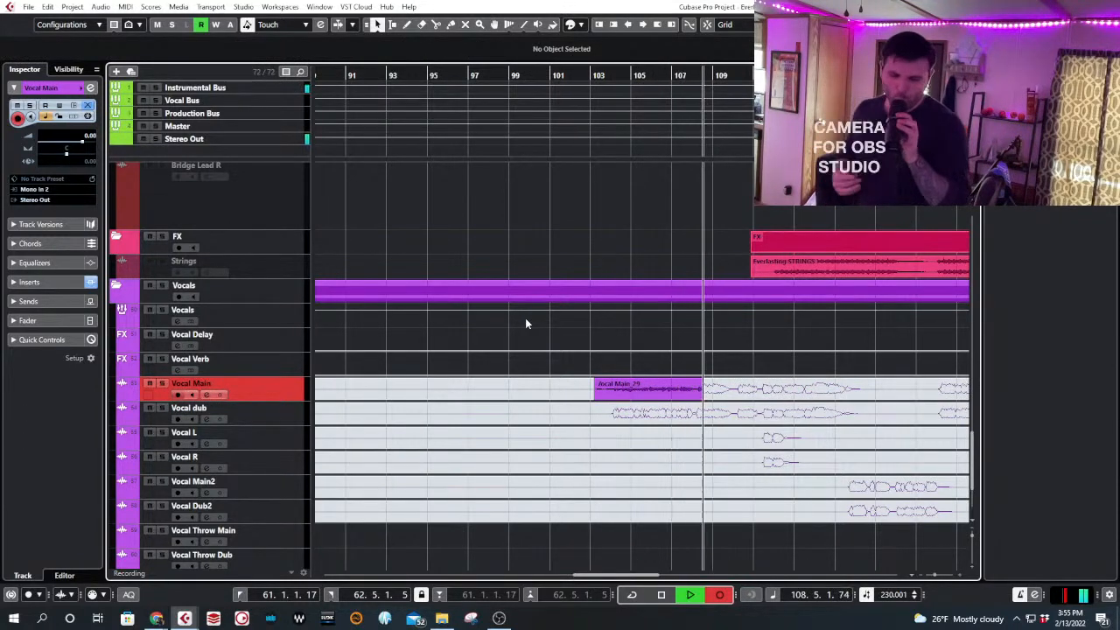
key("space")
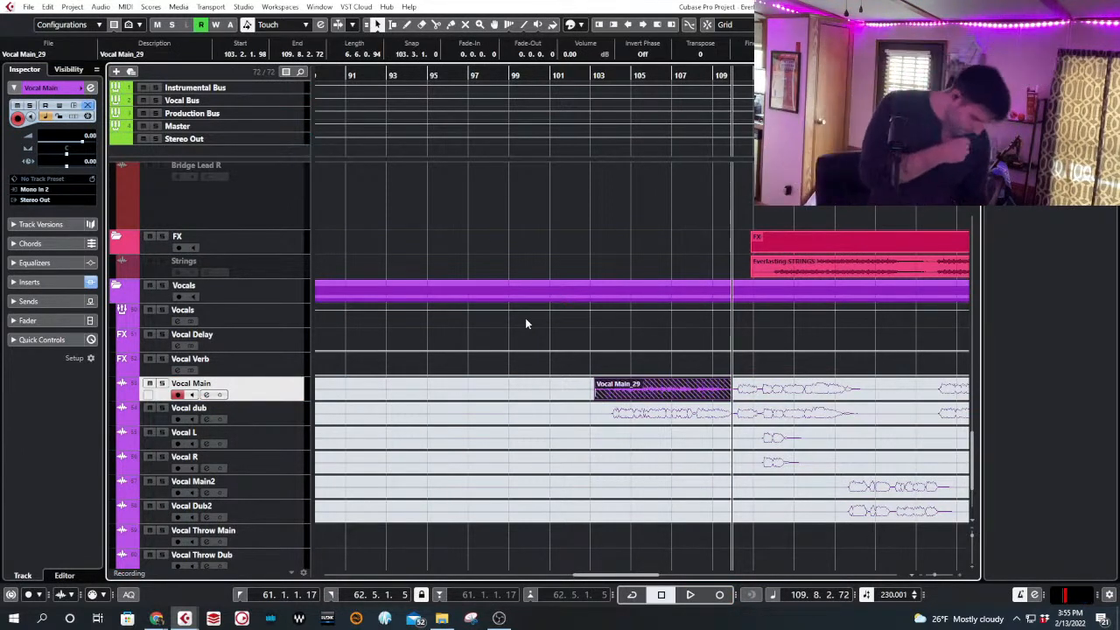
key("ctrl+z")
- Unmute the Vocal Main guide clip once more and play it from about bar 104
right_click(735, 407)
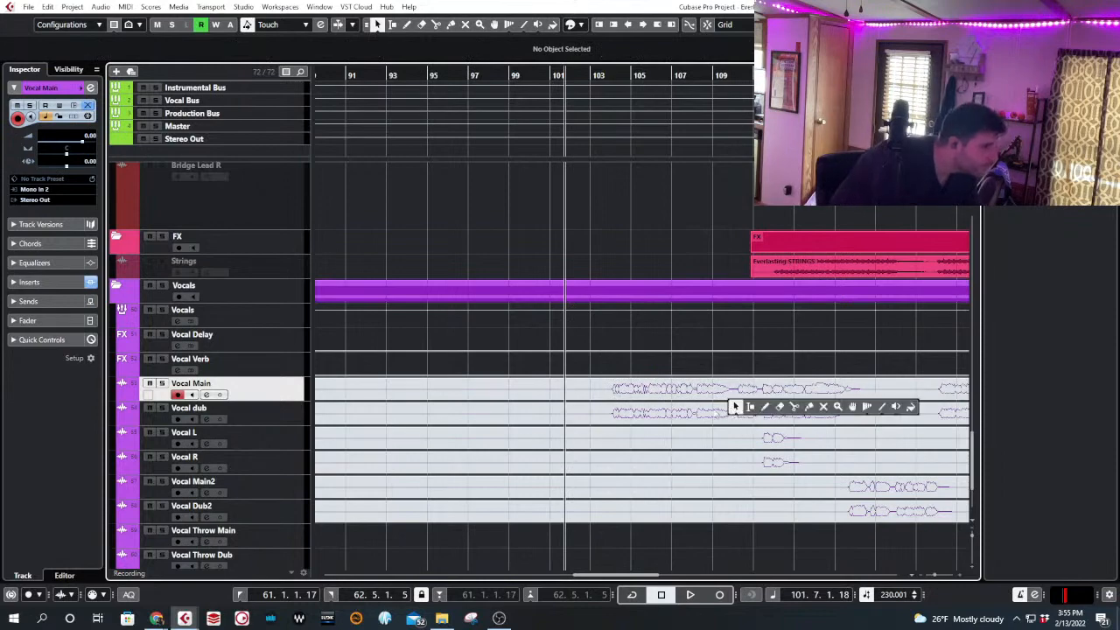
left_click(821, 407)
left_click(770, 395)
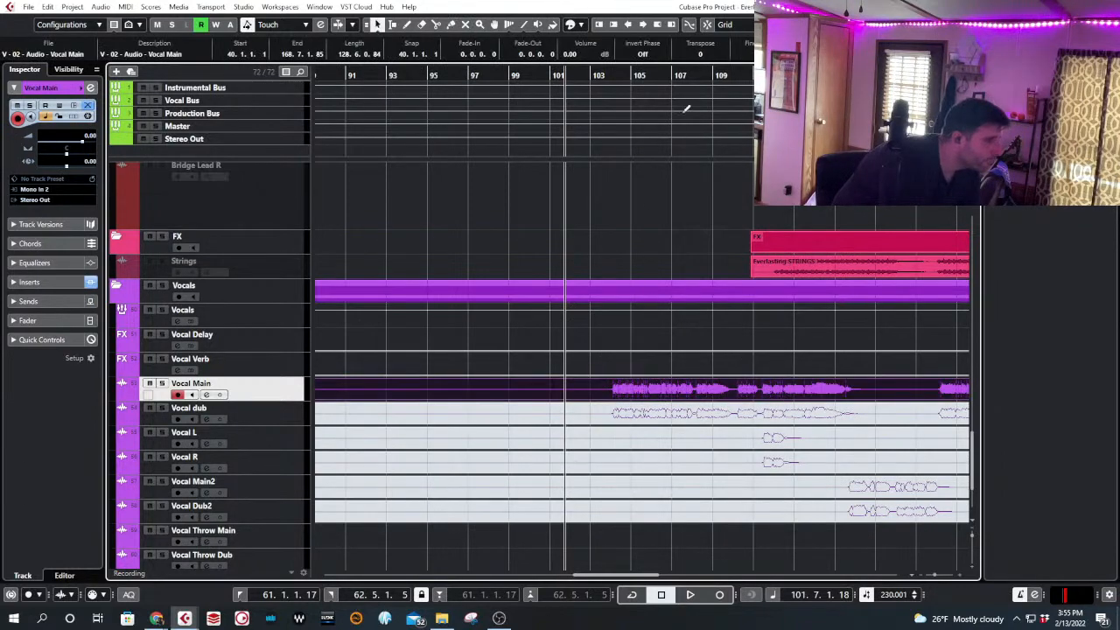
left_click(631, 75)
key("space")
left_click_drag(630, 75, 643, 381)
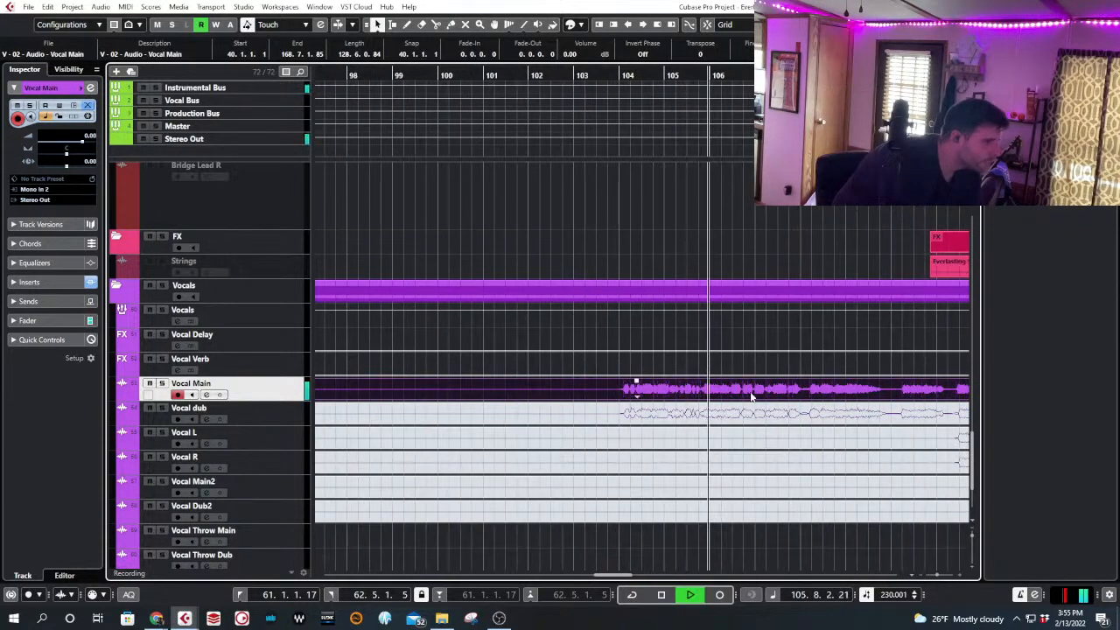
- Follow the guide vocal's phrasing to about bar 111 and mute the Vocal Main guide clip again
scroll(630, 402, "right", 2)
scroll(601, 400, "down", 3)
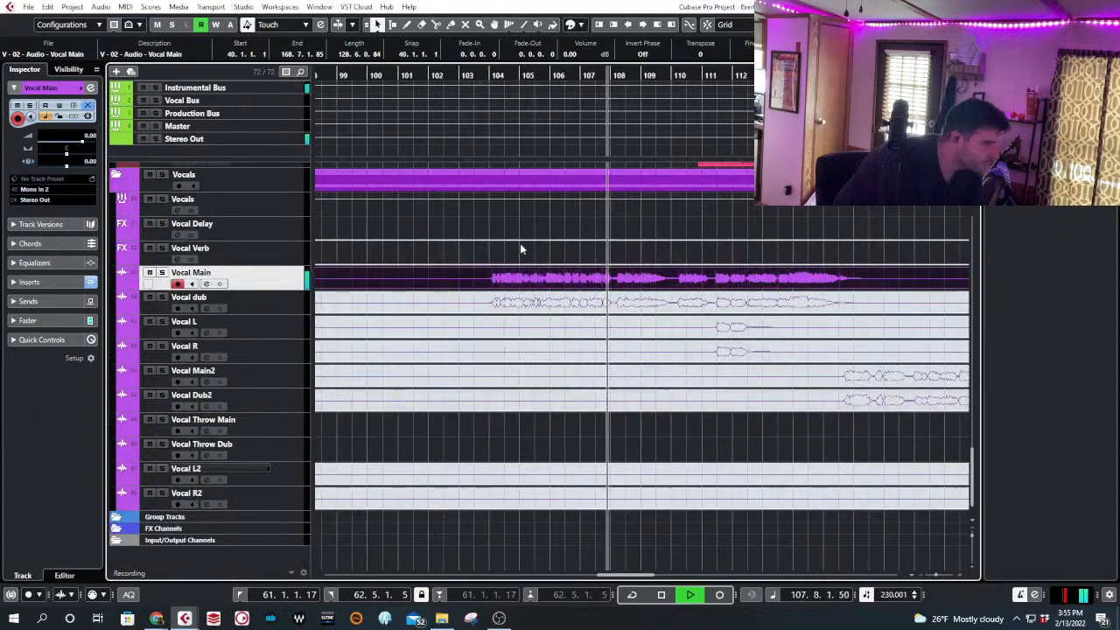
scroll(520, 245, "down", 3)
scroll(490, 302, "up", 2)
right_click(507, 287)
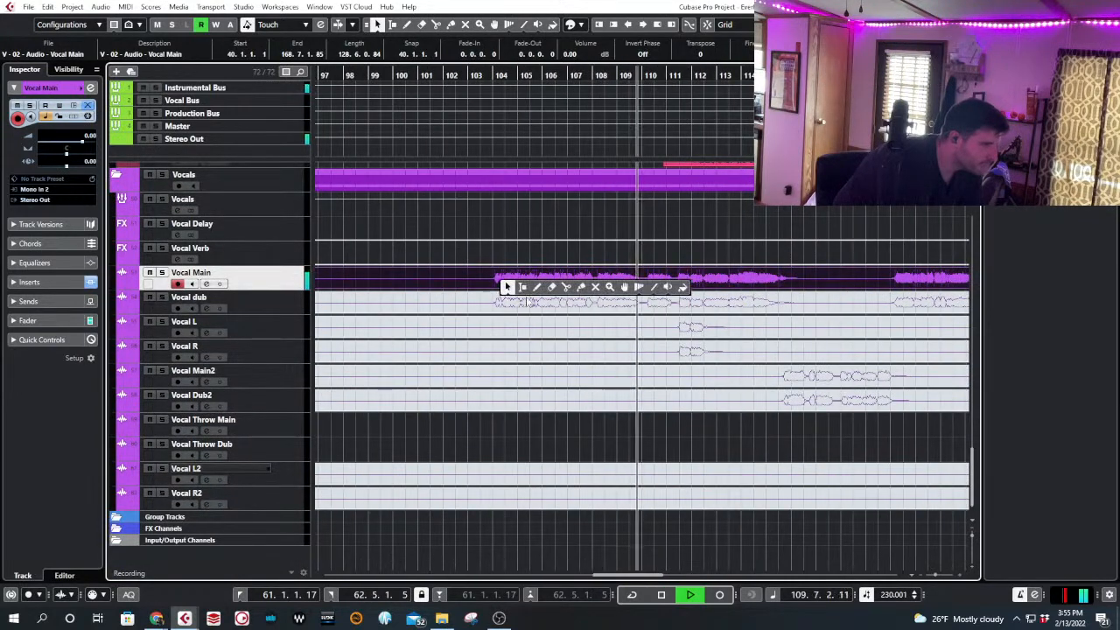
left_click(486, 255)
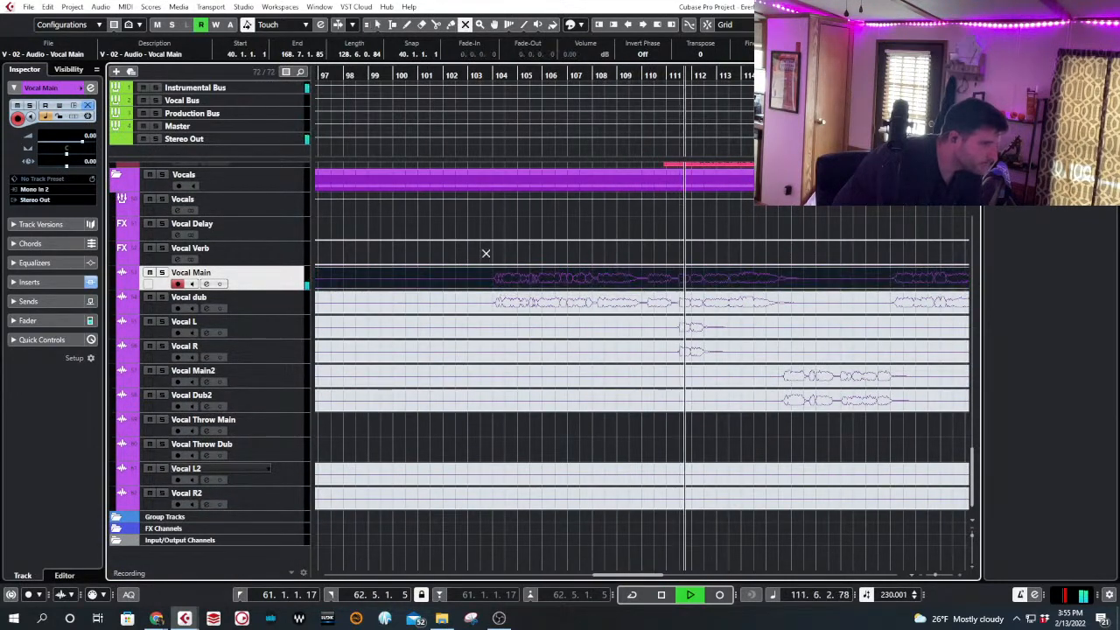
- Try recording a take on the Vocal Main track from about bar 103 to 110, and undo it
left_click(422, 80)
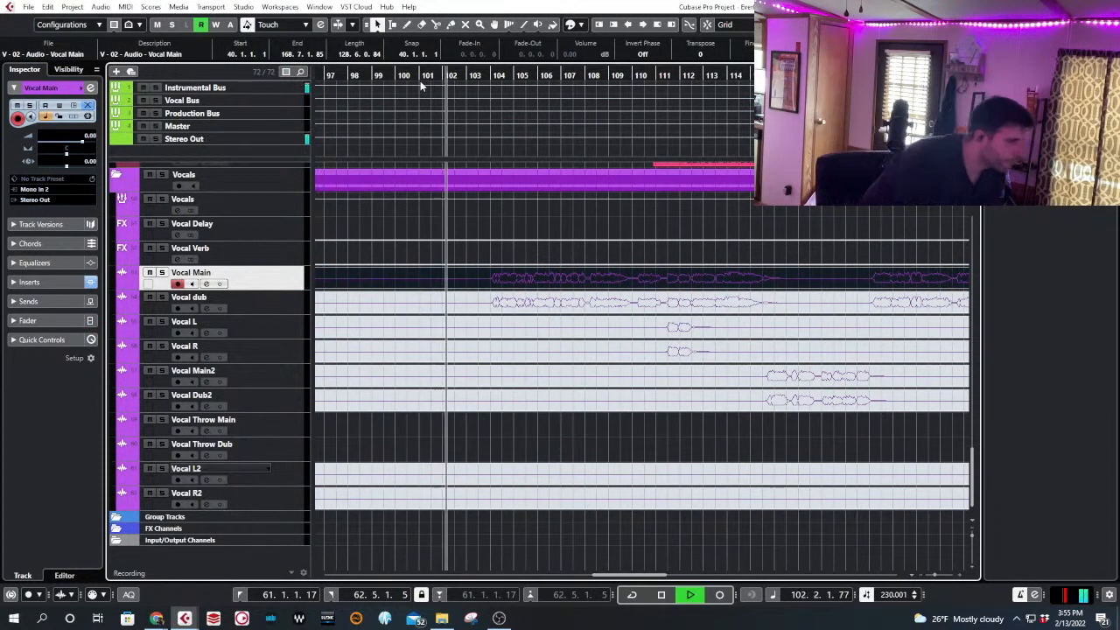
key("KP_Multiply")
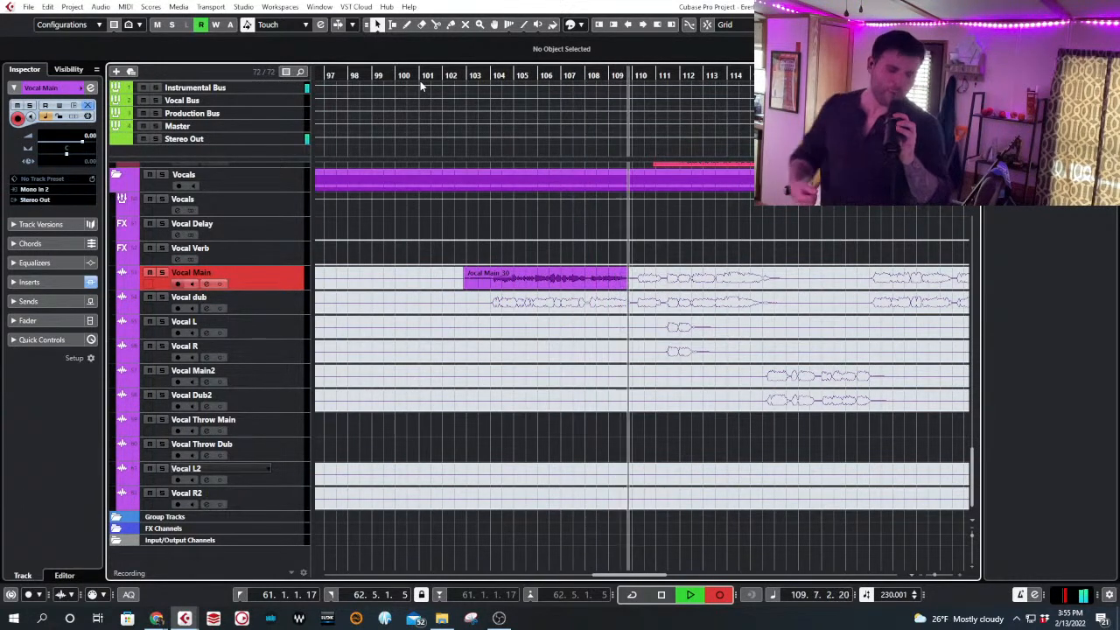
key("space")
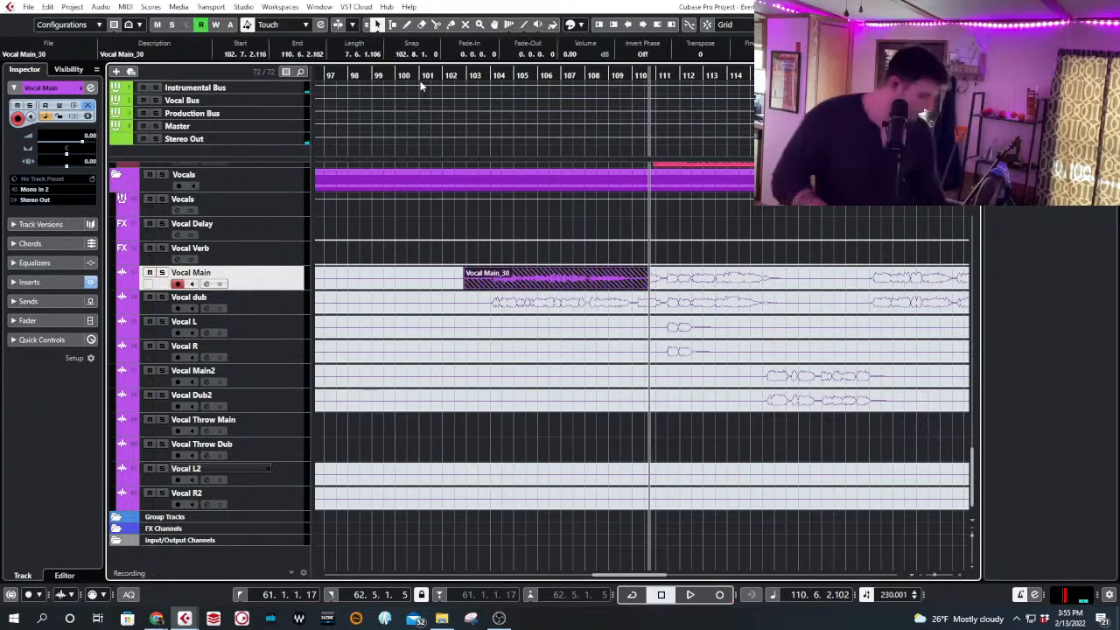
key("ctrl+z")
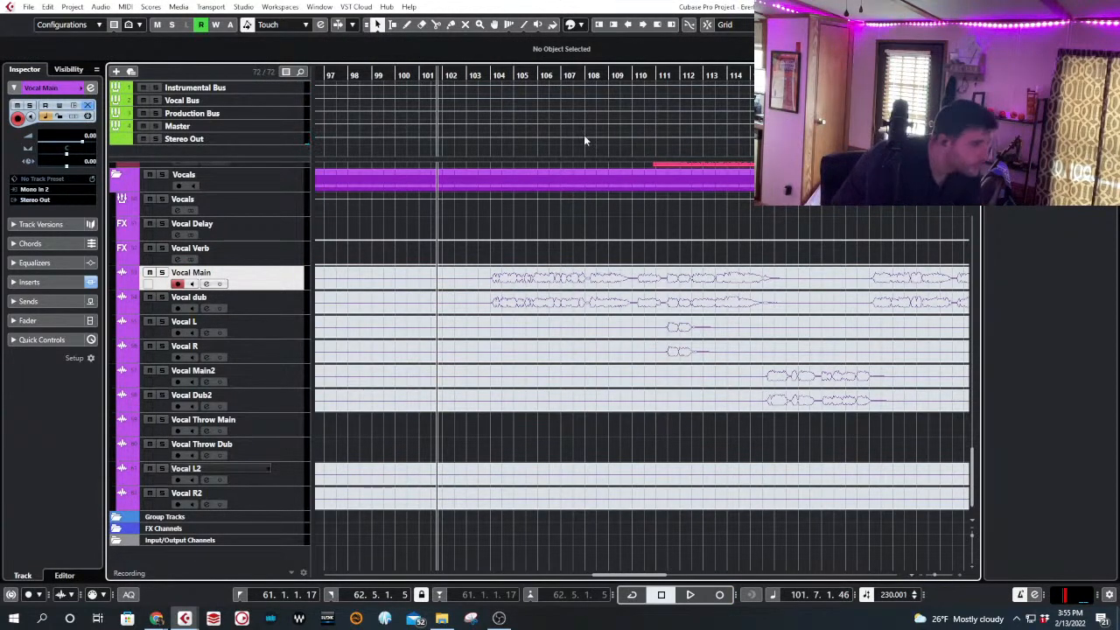
- Unmute the Vocal Main guide clip to check the phrase around bars 108 to 110, and mute it again
right_click(564, 289)
left_click(648, 297)
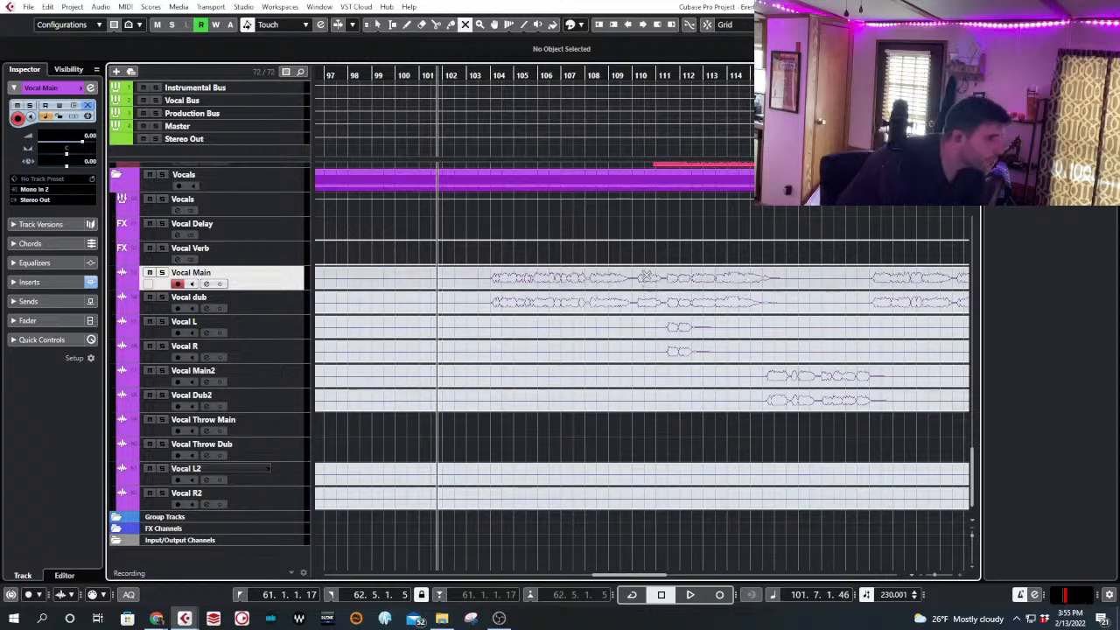
left_click(630, 279)
left_click(603, 74)
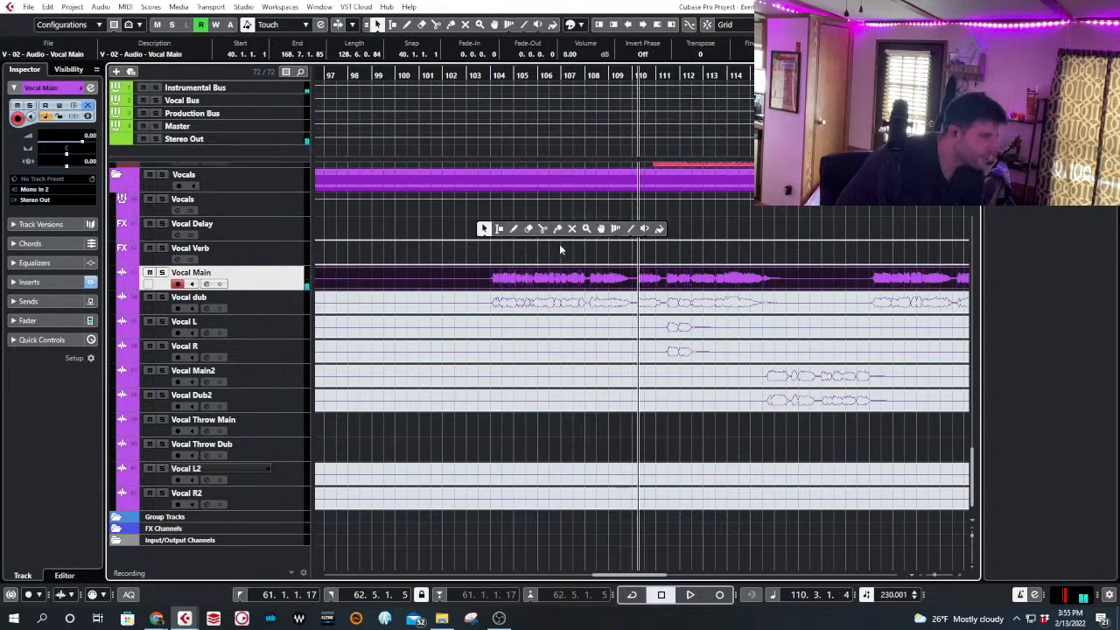
left_click(571, 232)
left_click(560, 276)
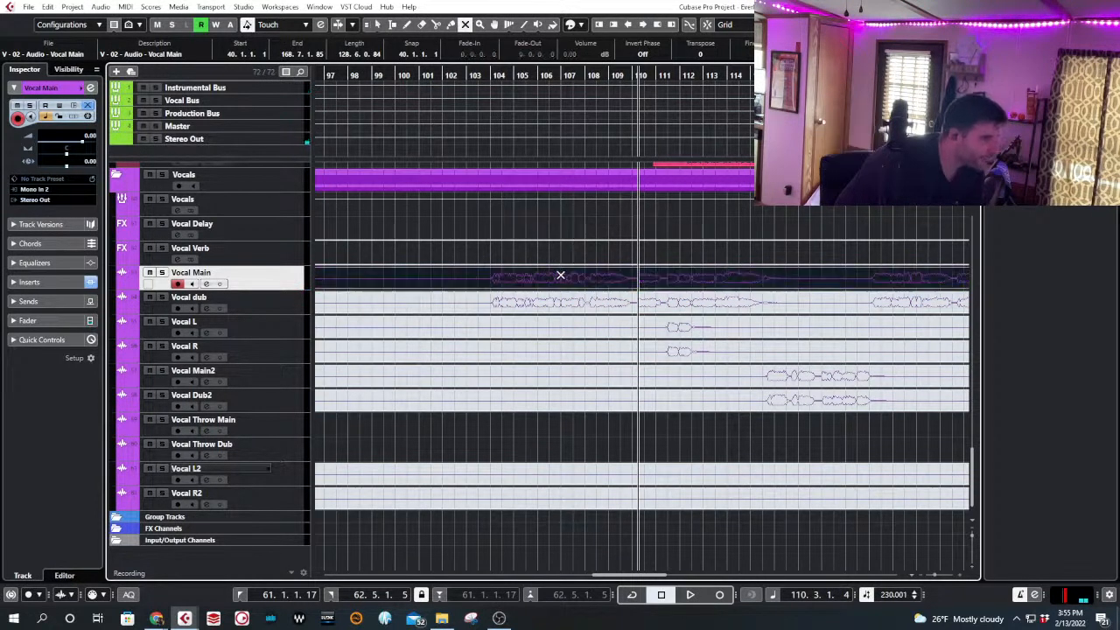
- Roll in before the vocal entry, try a Vocal Main take from about bar 102 to 109, and undo it
left_click(470, 77)
key("space")
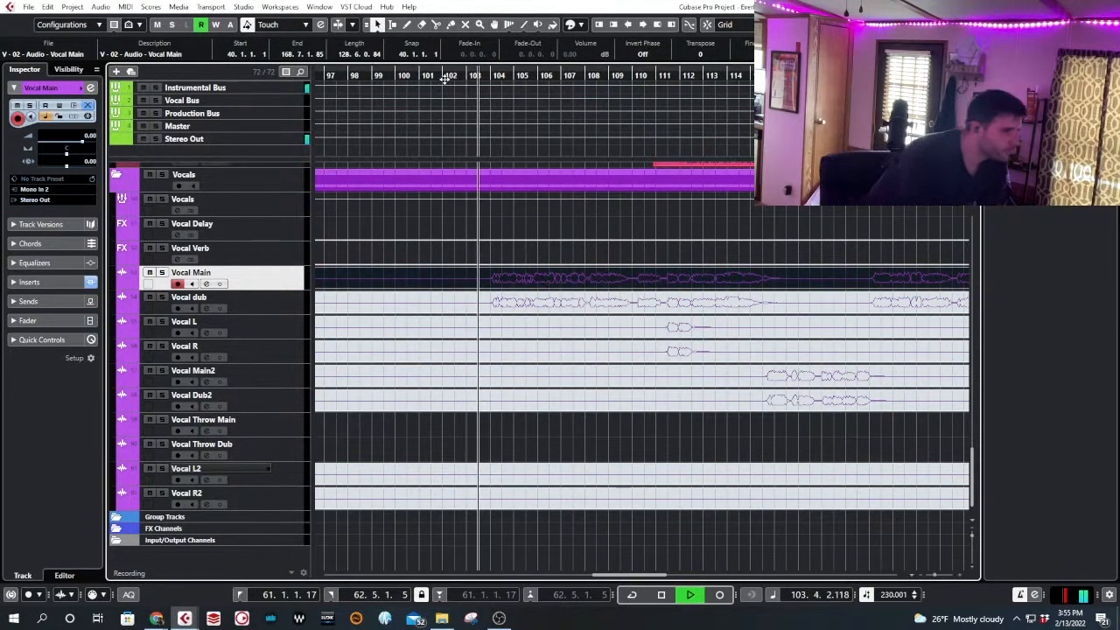
left_click_drag(446, 77, 408, 68)
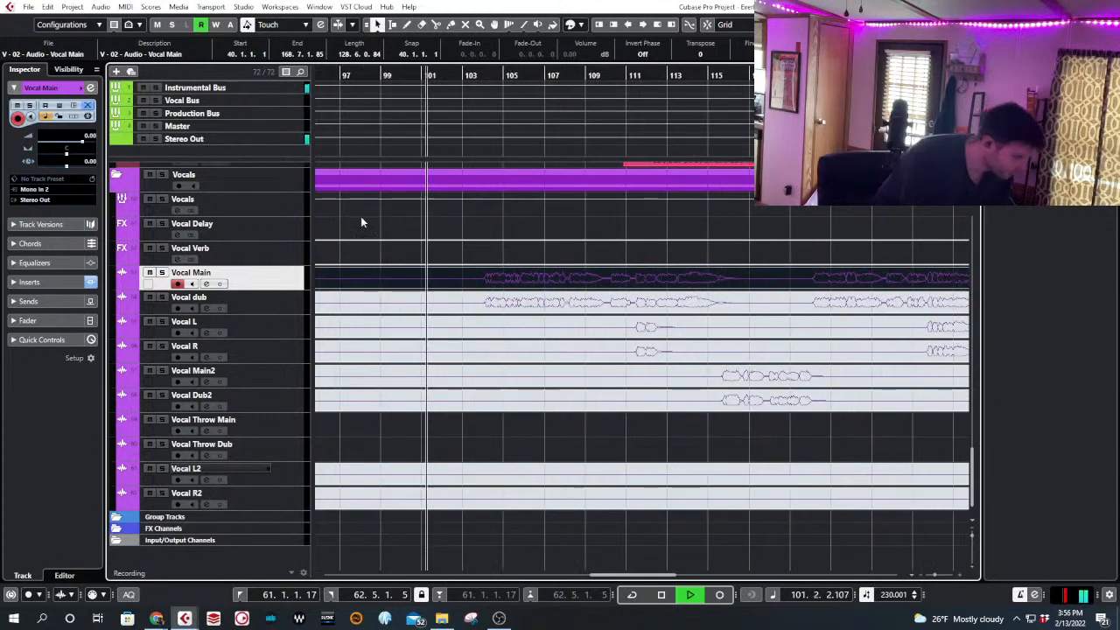
key("KP_Multiply")
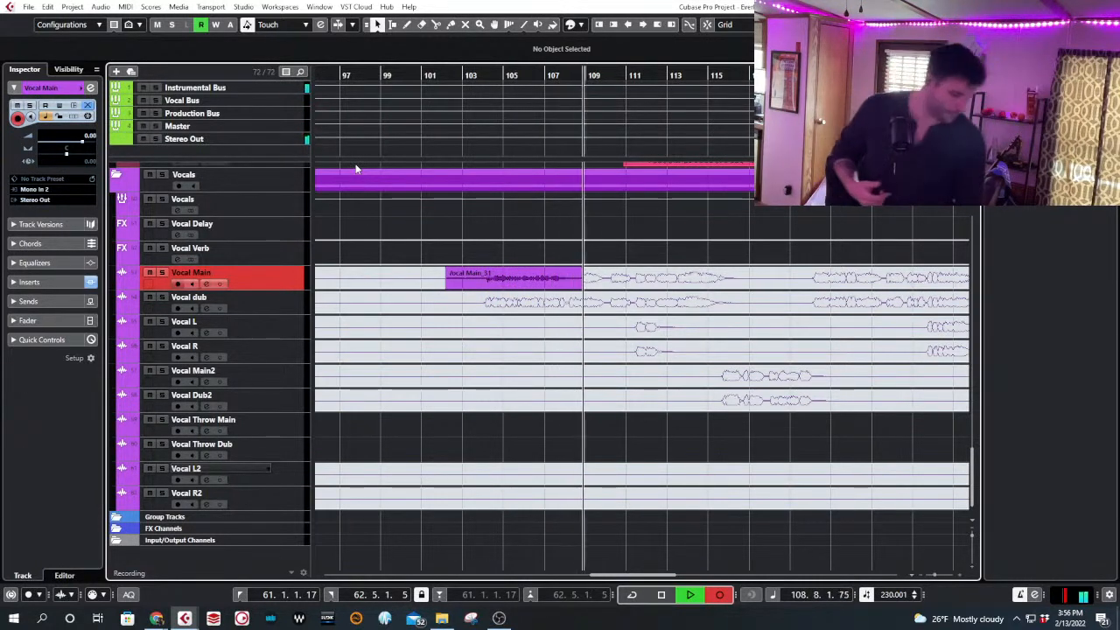
key("space")
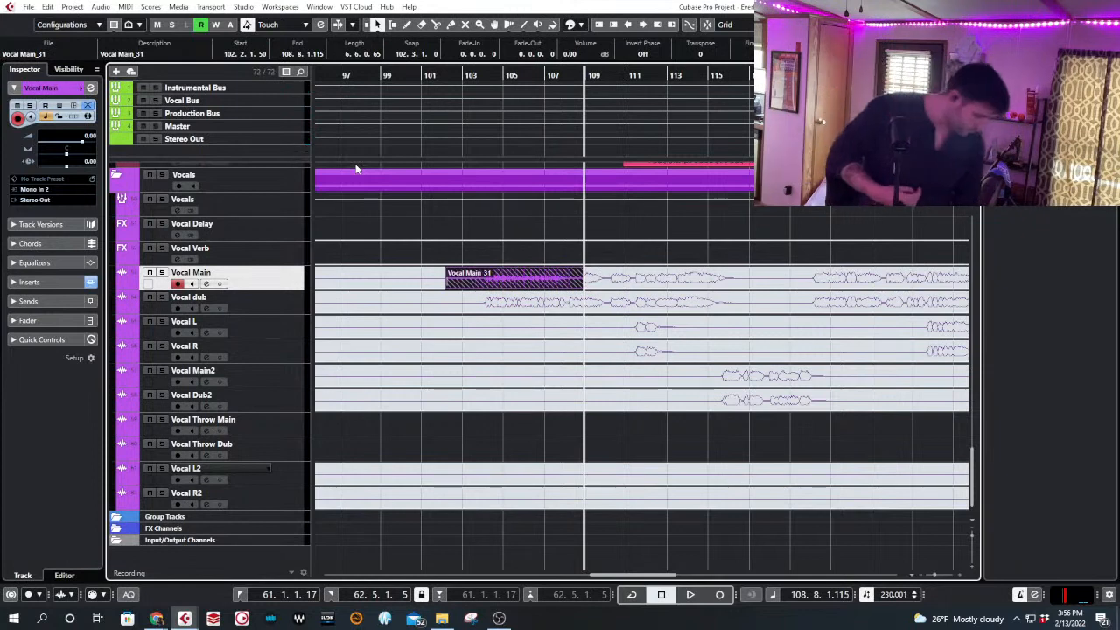
key("ctrl+z")
- Try two Vocal Main takes starting near bar 101, one to about bar 117 and one to about bar 109, deleting each
key("KP_Multiply")
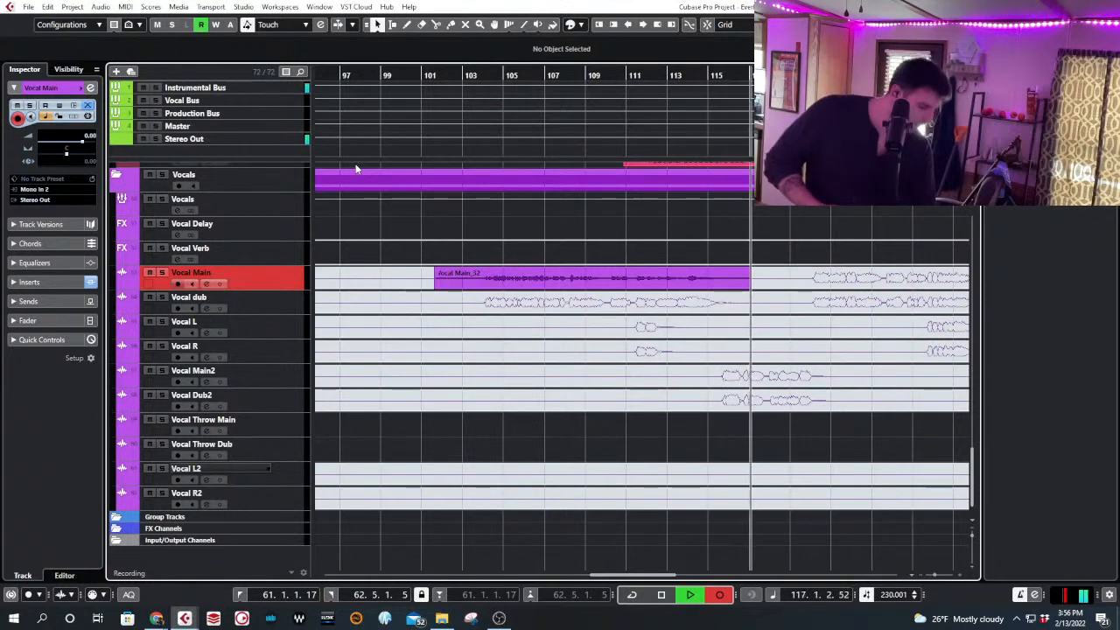
key("space")
key("Delete")
key("KP_Multiply")
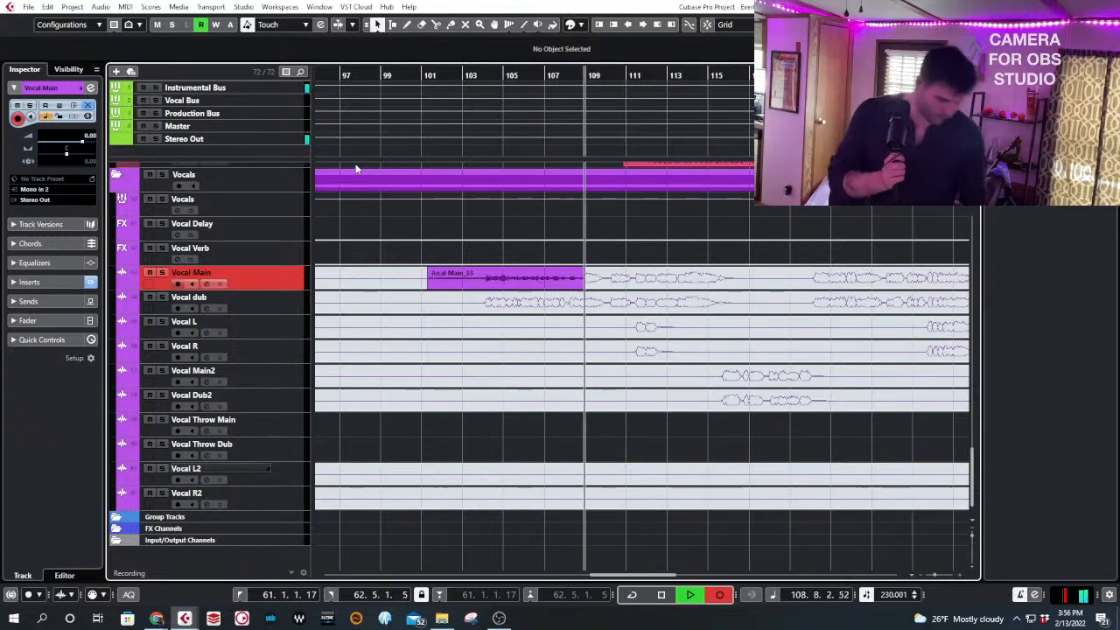
key("space")
key("Delete")
key("KP_0")
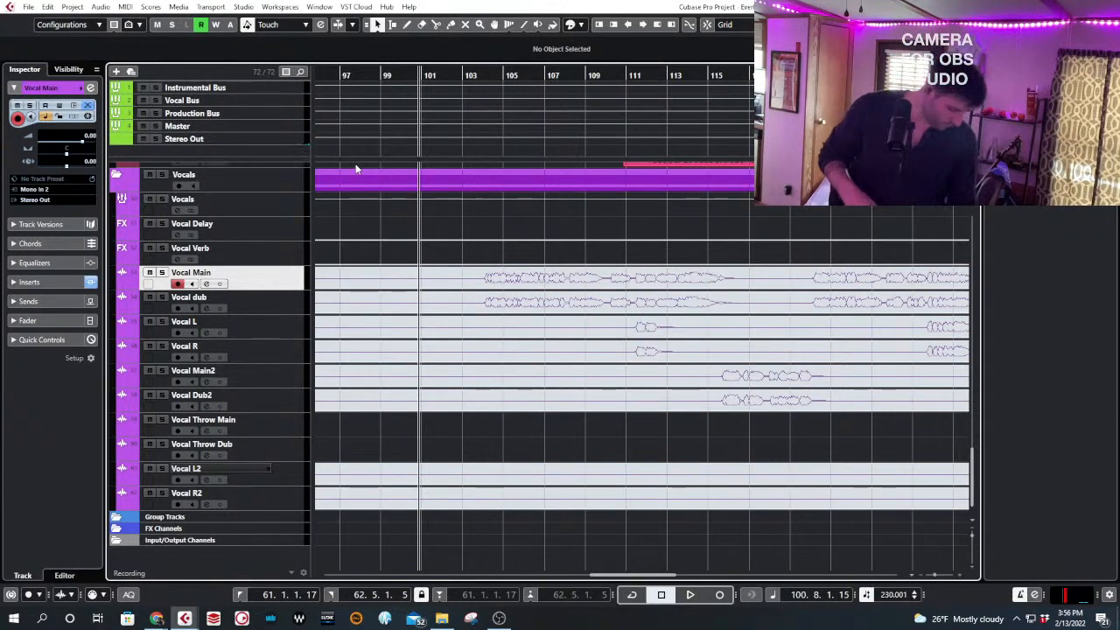
- Record a short Vocal Main take from about bar 101 to 105, audition it from around bar 102, and delete it
key("KP_Multiply")
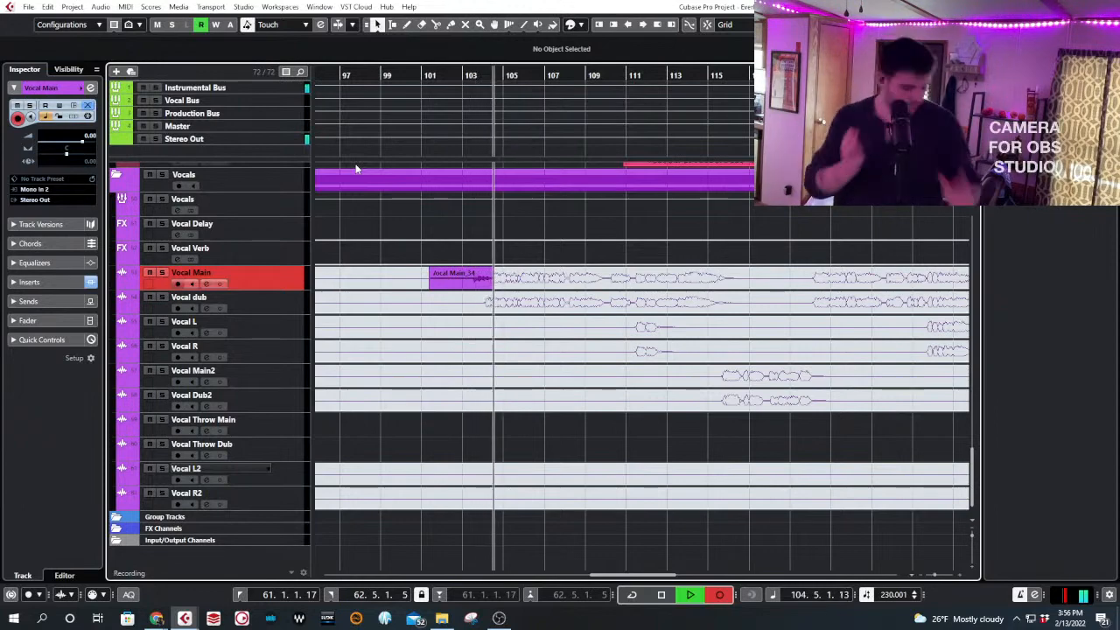
key("space")
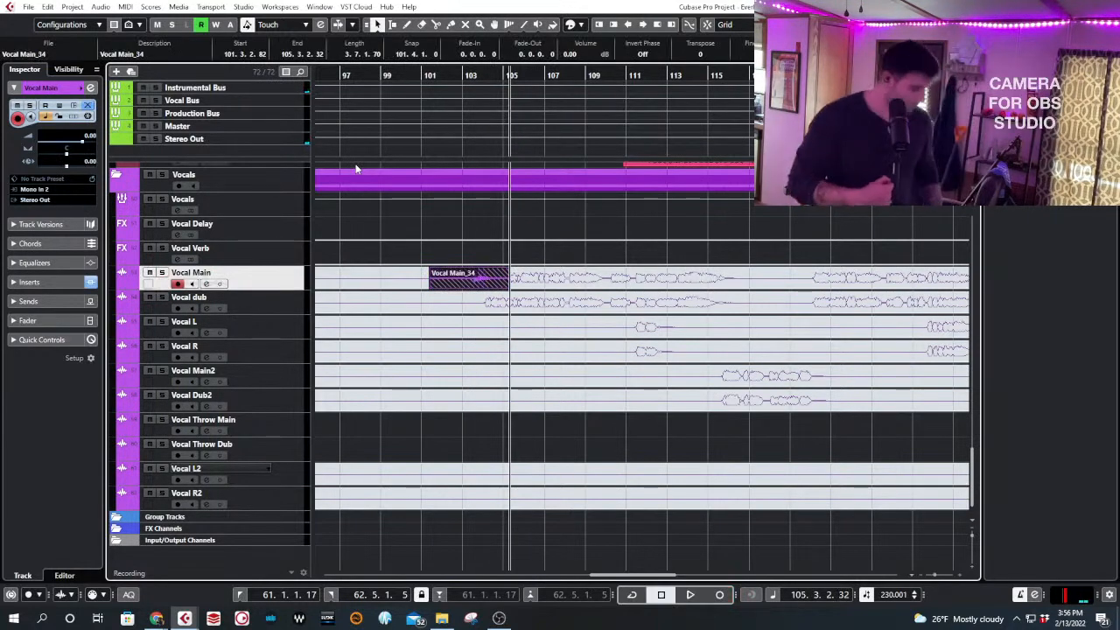
scroll(480, 271, "up", 6)
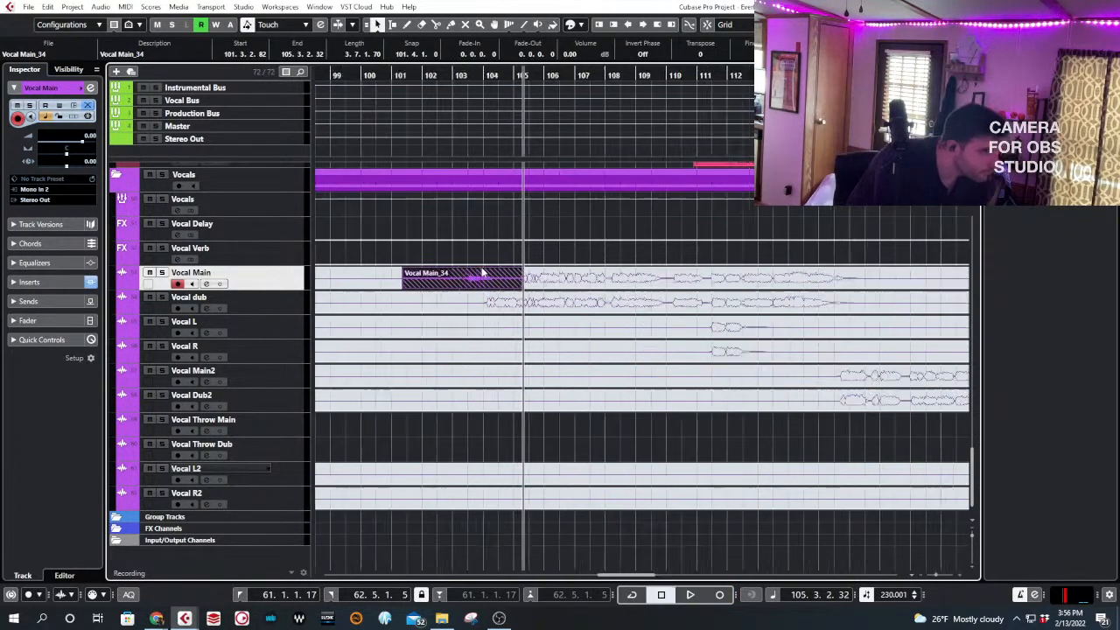
left_click(430, 78)
key("space")
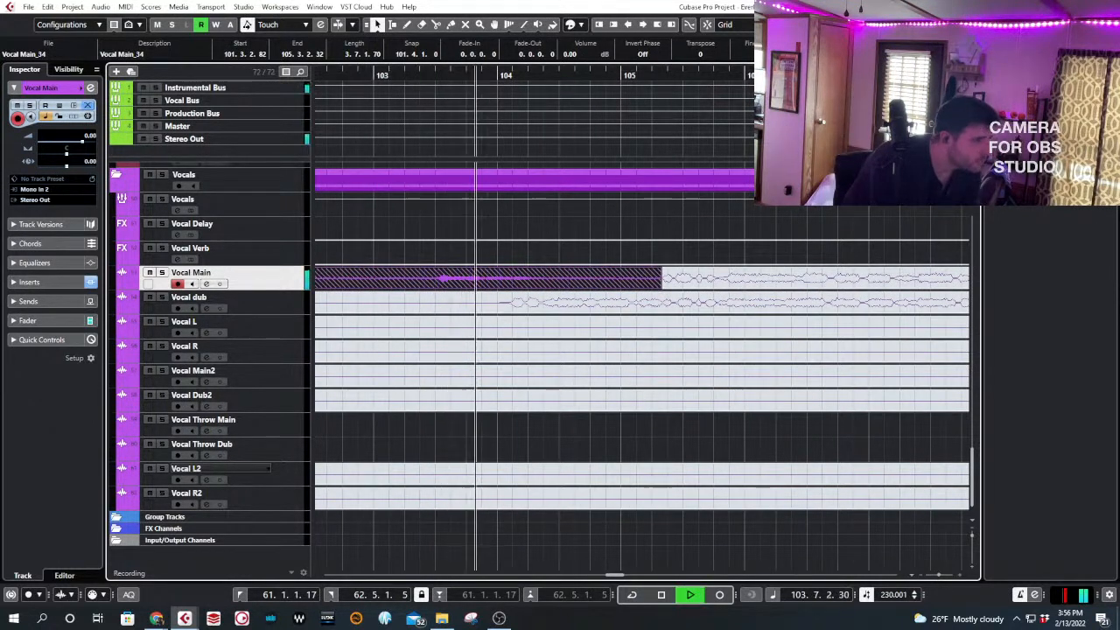
key("space")
key("Delete")
key("KP_0")
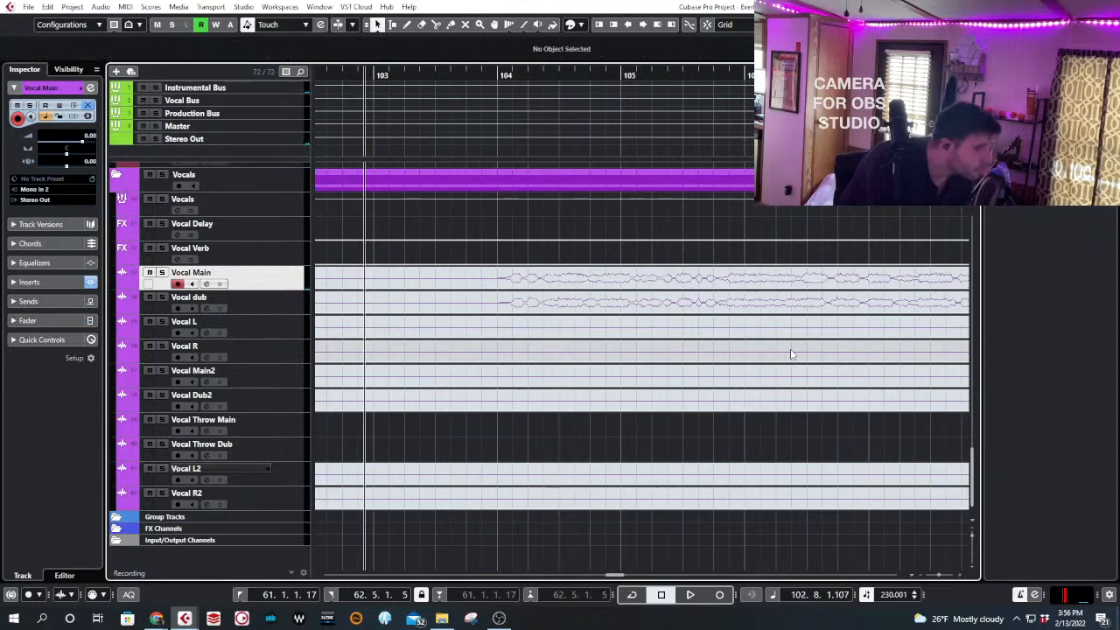
- Move the playback start back to about bar 98, try a Vocal Main take from about bar 99 to 104, and undo it
scroll(665, 403, "down", 1)
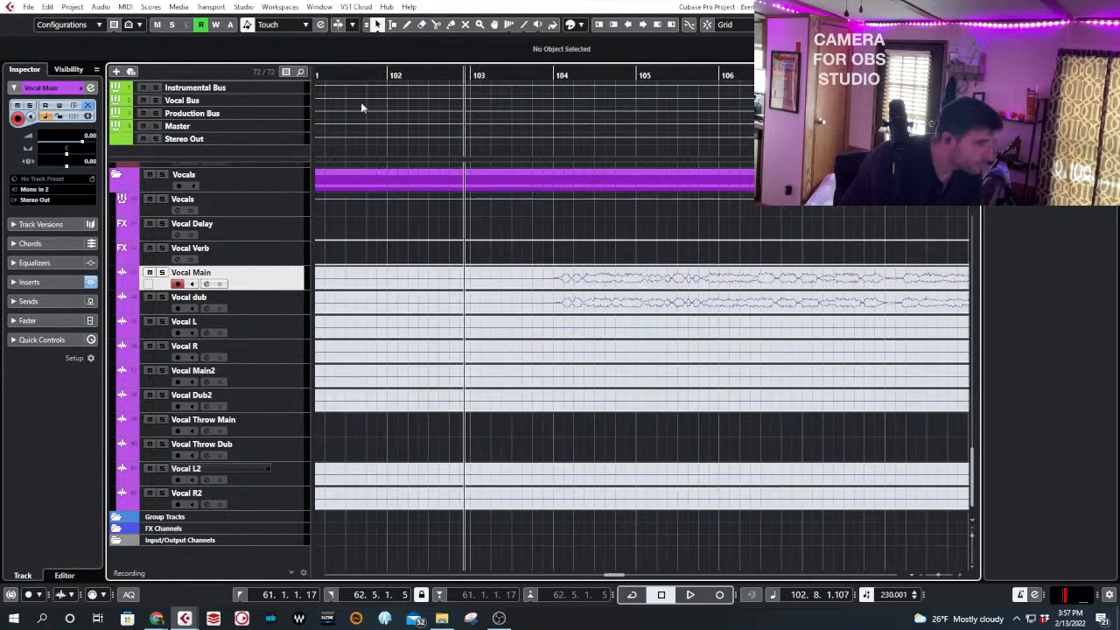
left_click(369, 77)
key("space")
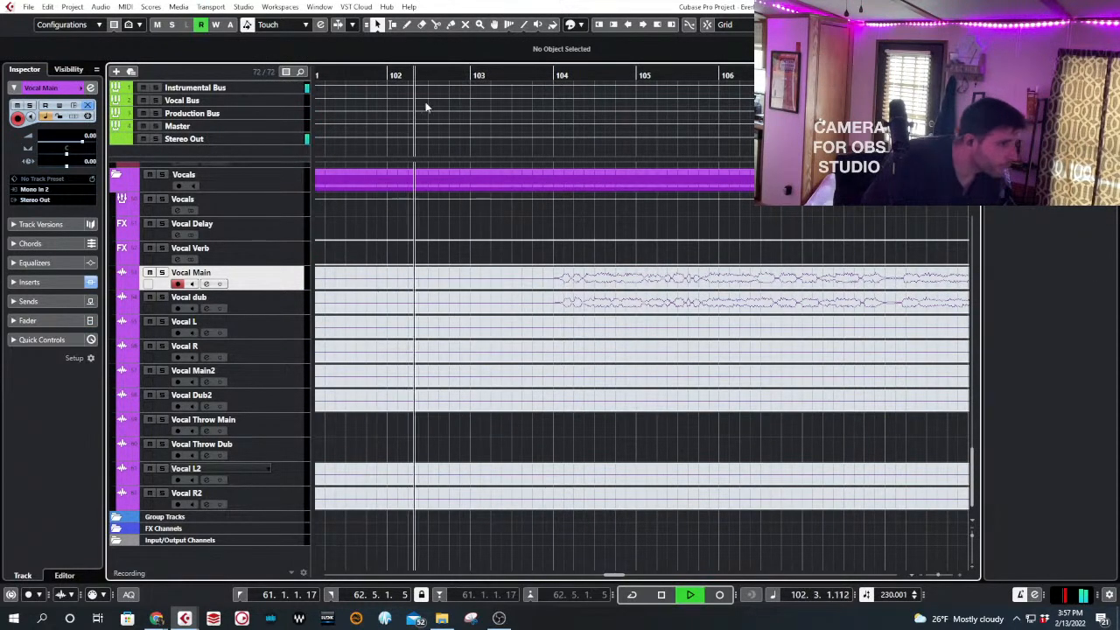
left_click_drag(418, 78, 173, 109)
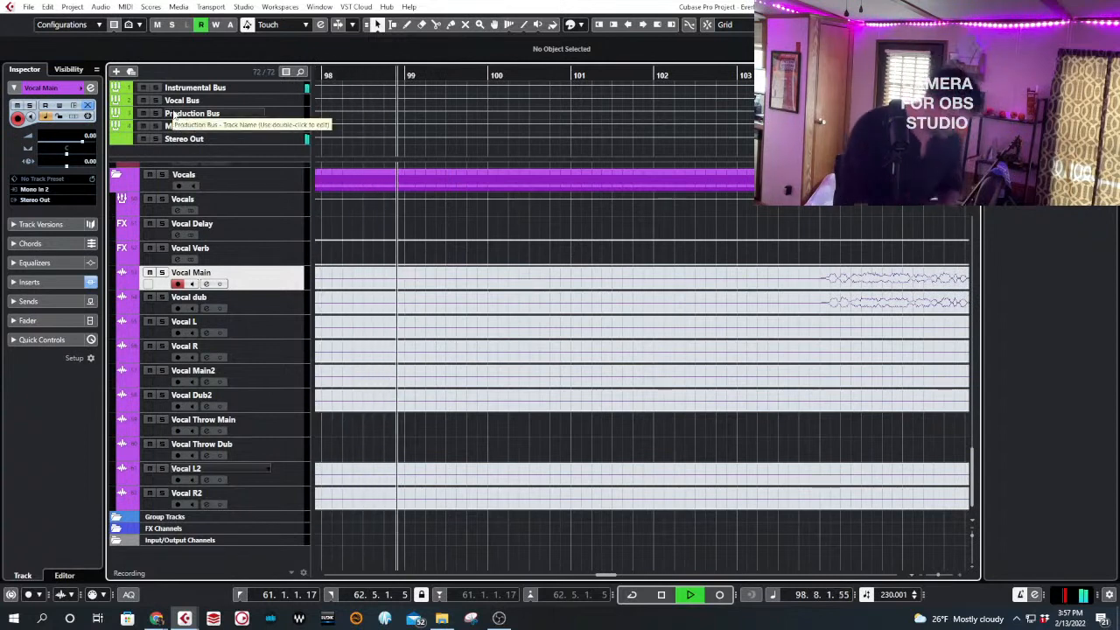
key("KP_Multiply")
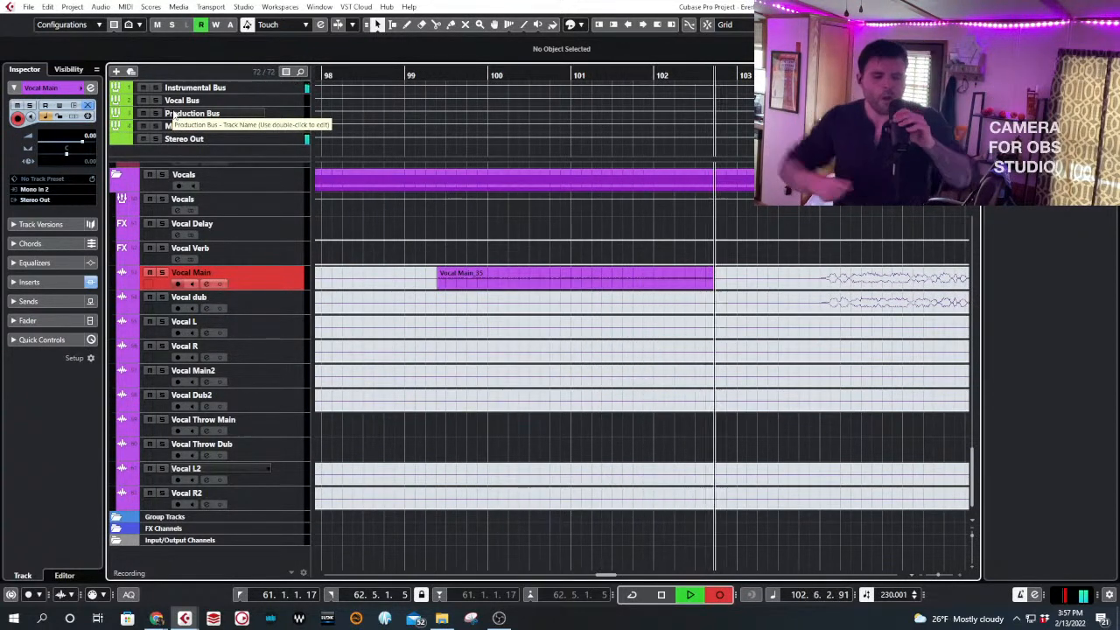
key("space")
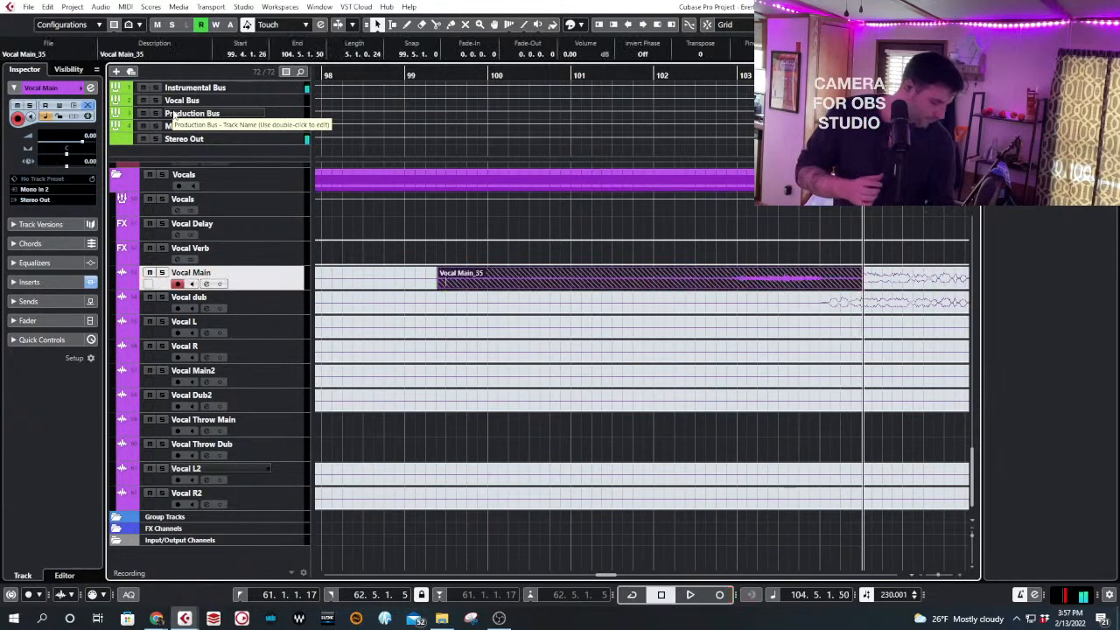
key("ctrl+z")
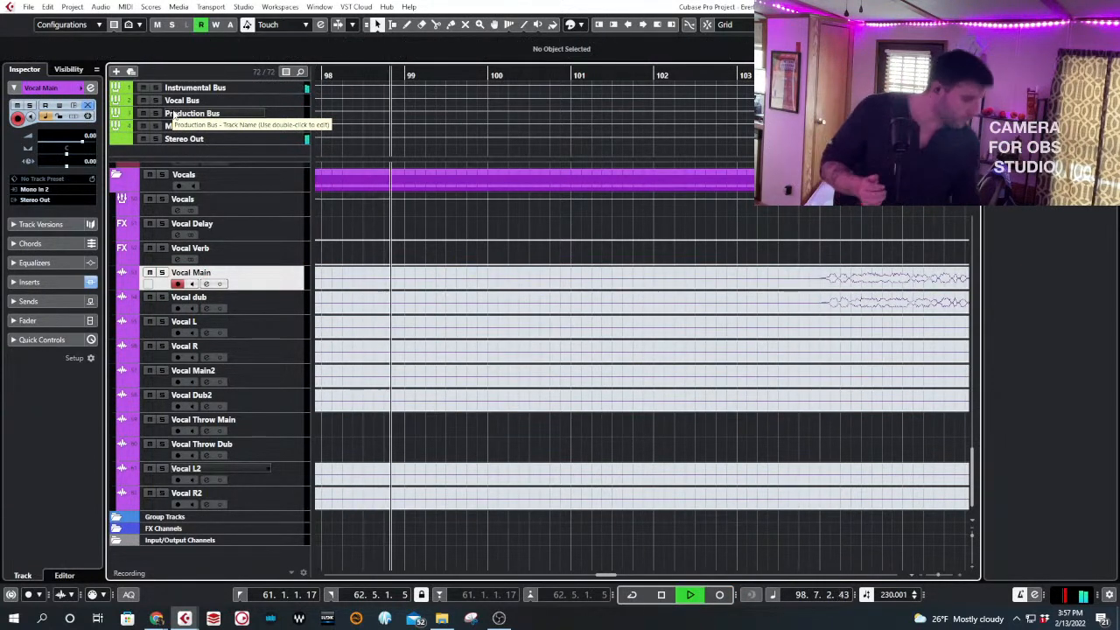
- Try two more Vocal Main takes from about bar 100 to 104, deleting the first and undoing the second
key("KP_Multiply")
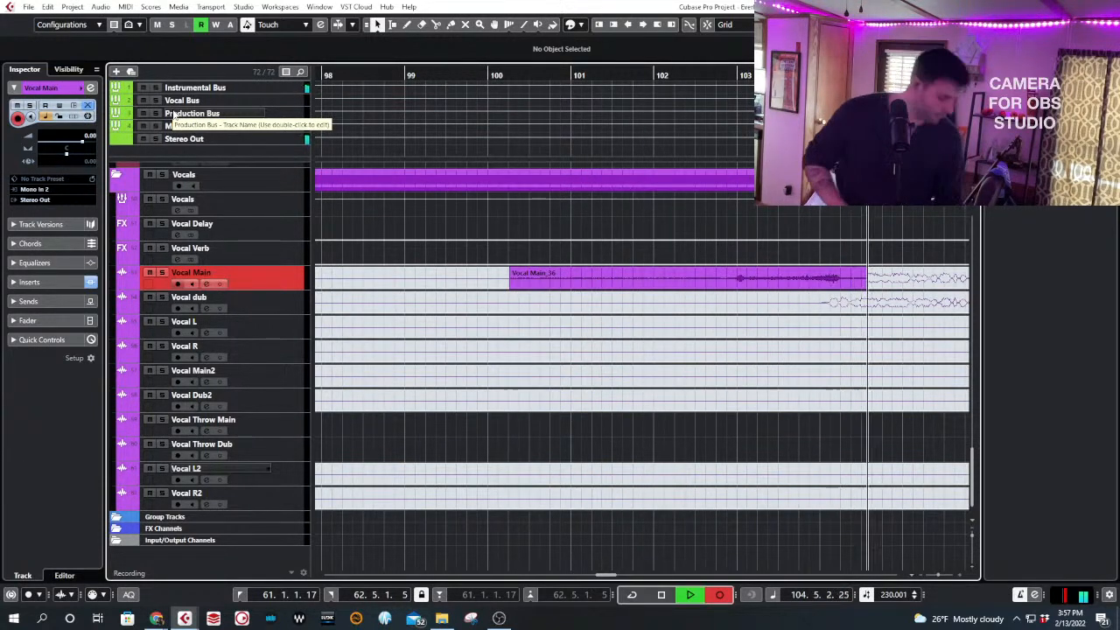
key("space")
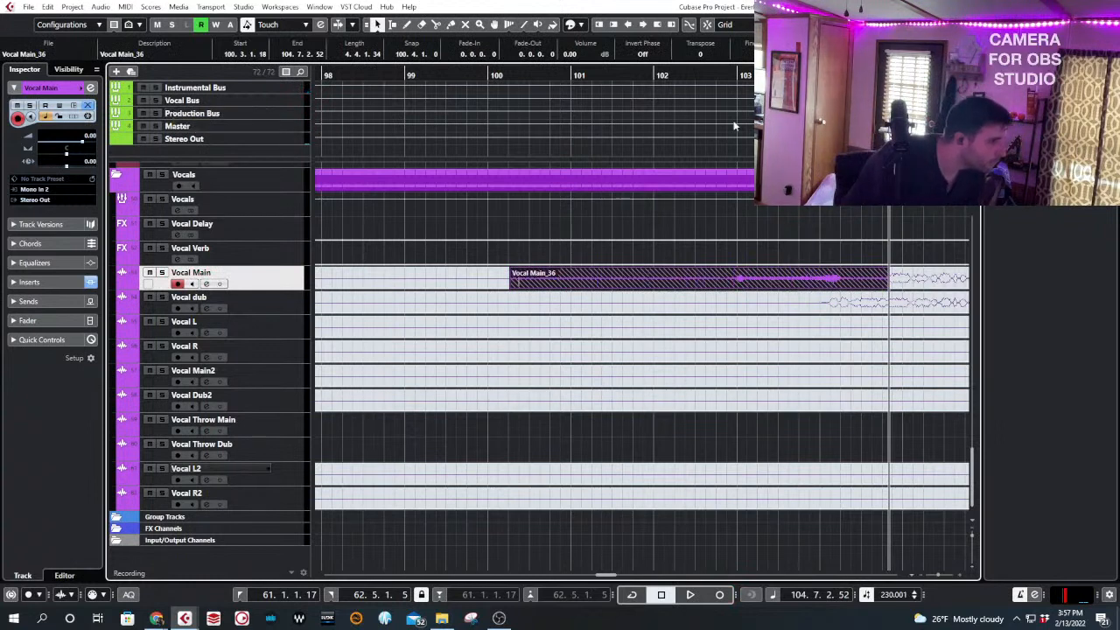
key("Delete")
key("space")
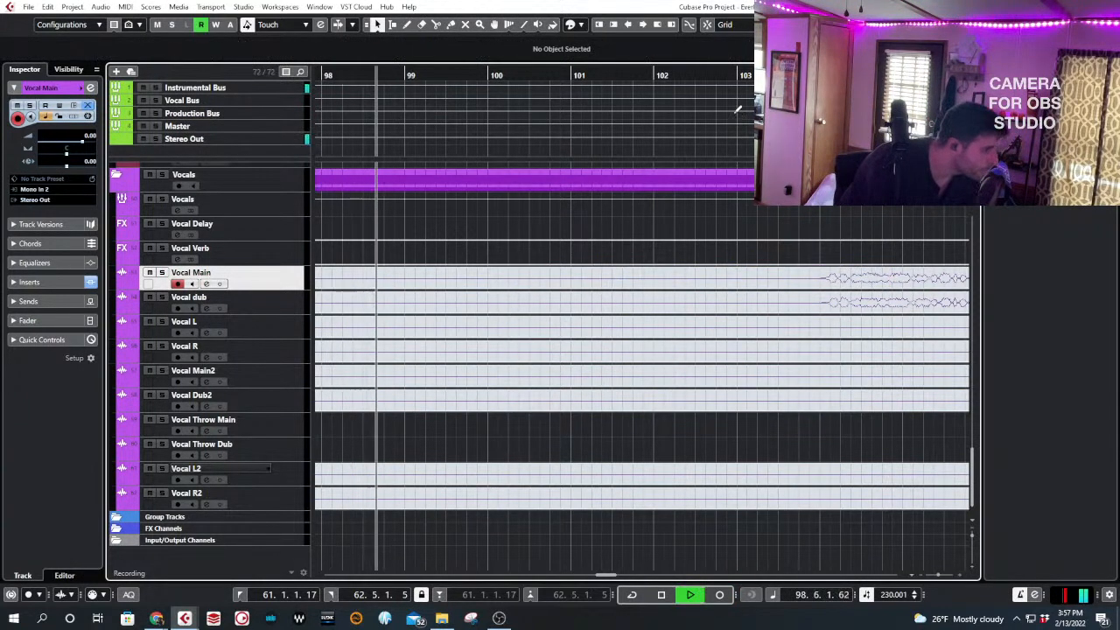
key("KP_Multiply")
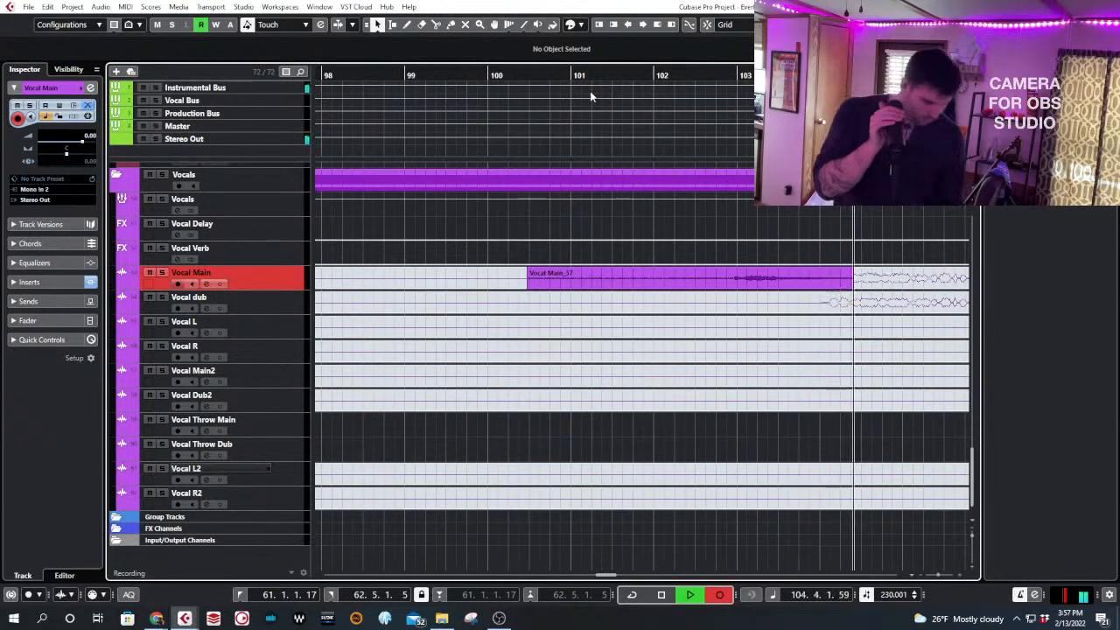
key("space")
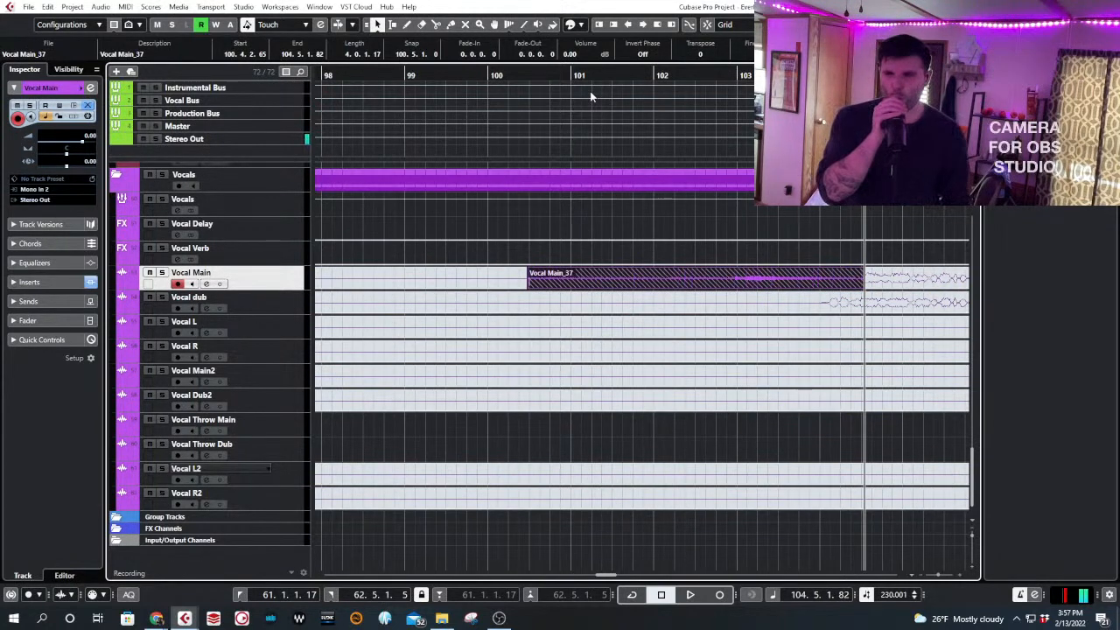
key("ctrl+z")
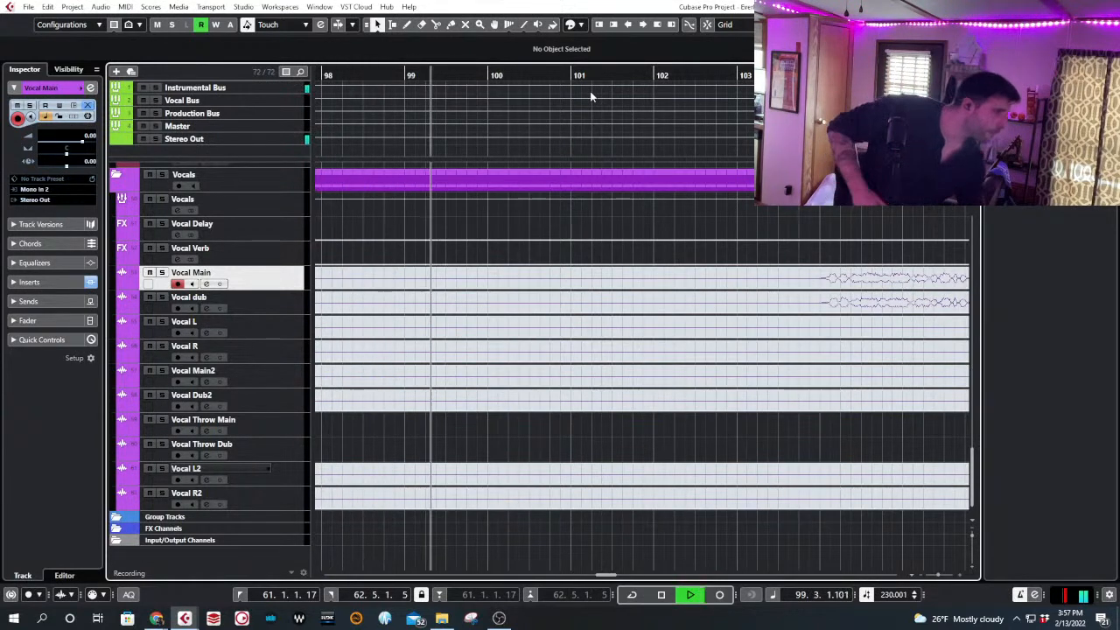
- Try a longer Vocal Main take from about bar 101 past bar 108, undo it, and replay the lead-in to about bar 102
key("KP_Multiply")
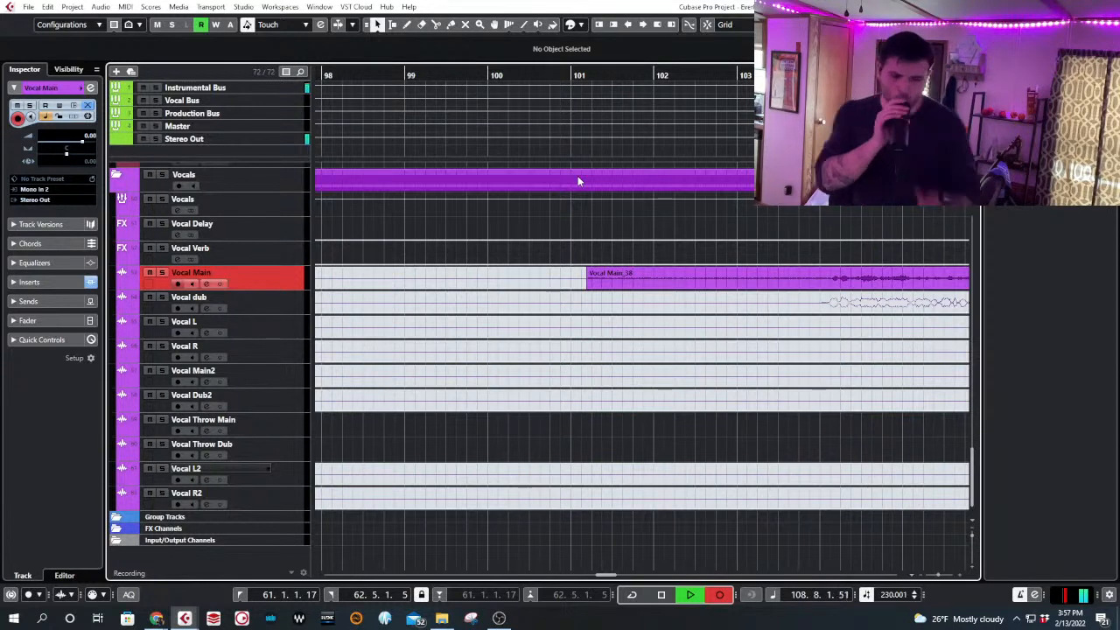
key("space")
key("ctrl+z")
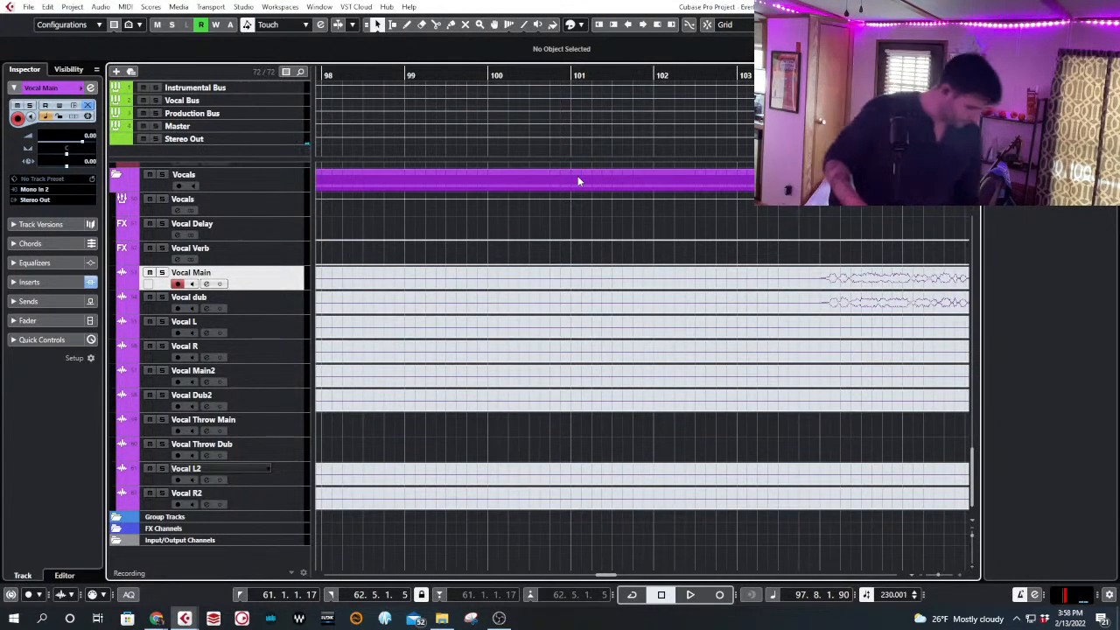
key("space")
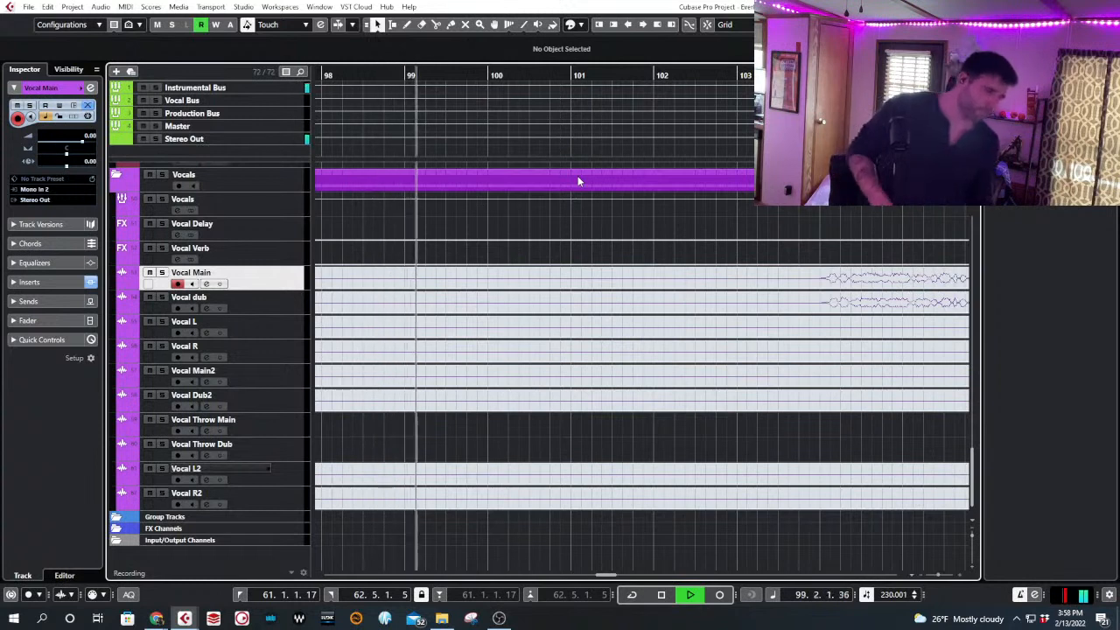
key("space")
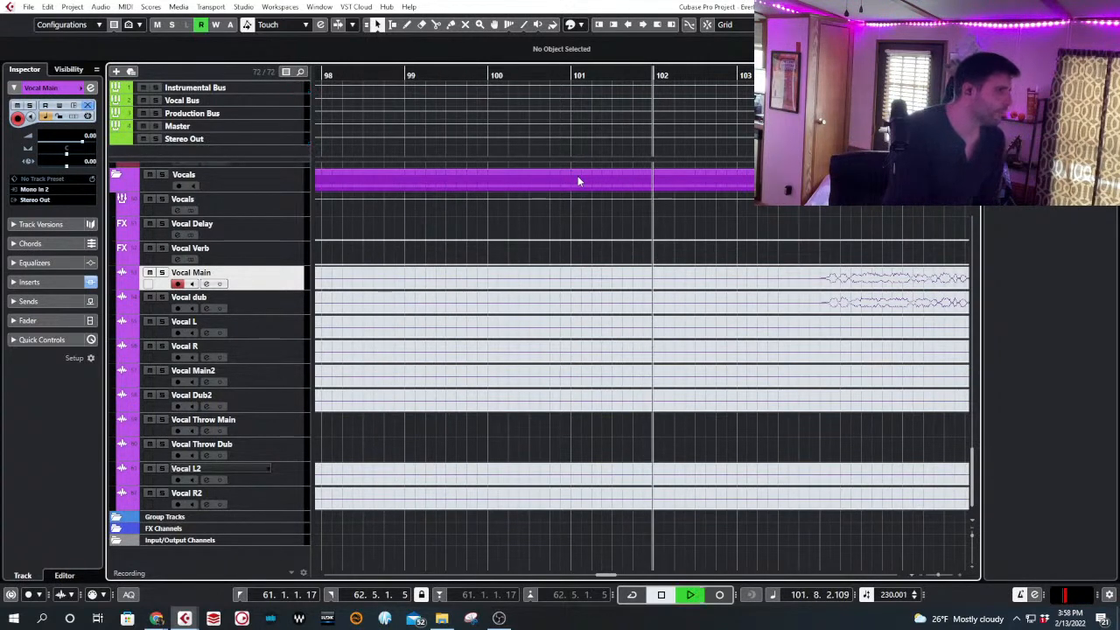
- Try a long Vocal Main take from about bar 102 to bar 116 and delete it
key("KP_Multiply")
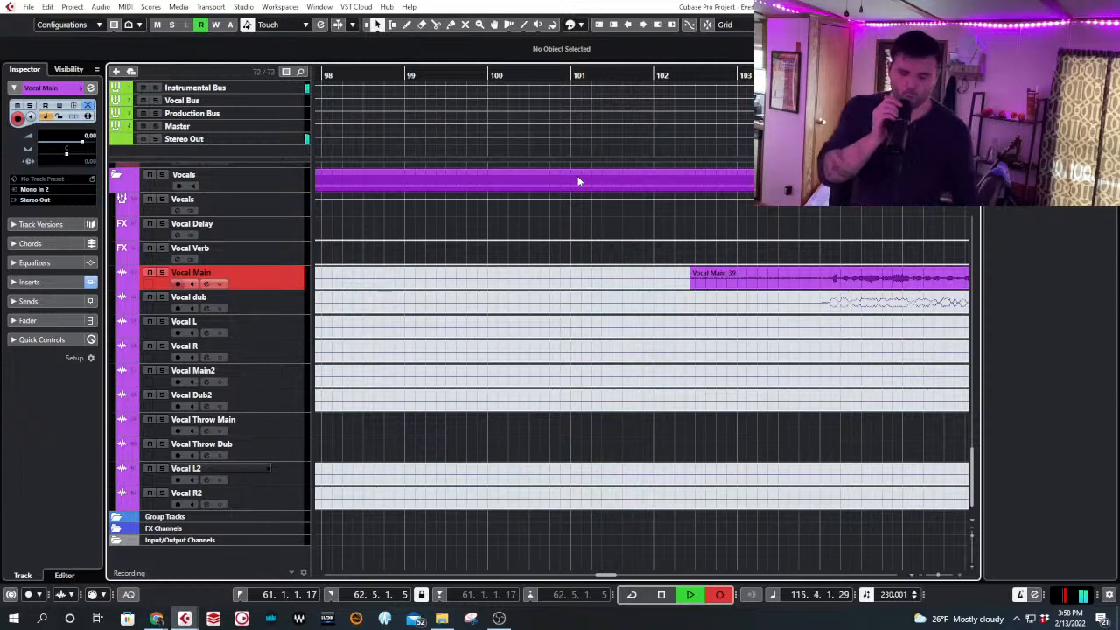
key("space")
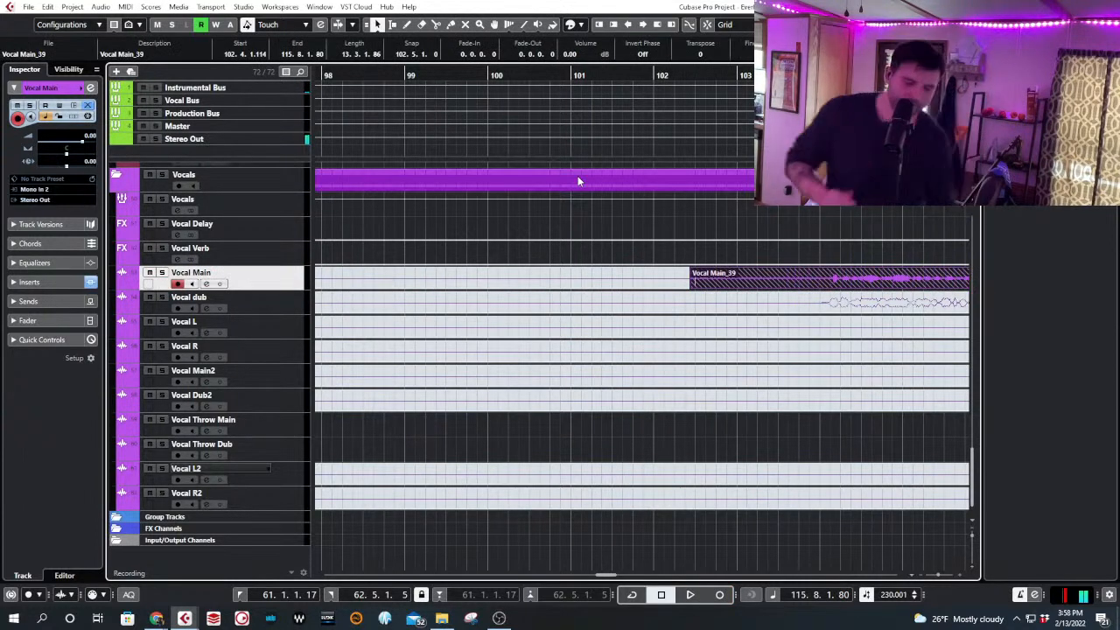
key("Delete")
- Record a new Vocal Main take from about bar 102 to 116, split it at bar 110, and delete the part after the cut
key("KP_Multiply")
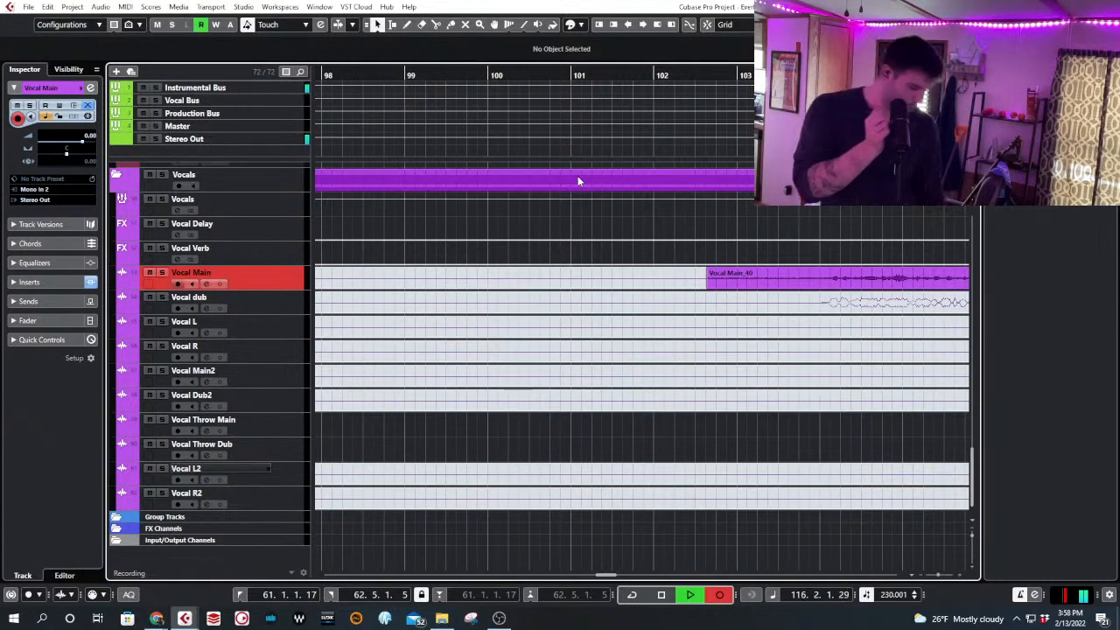
key("space")
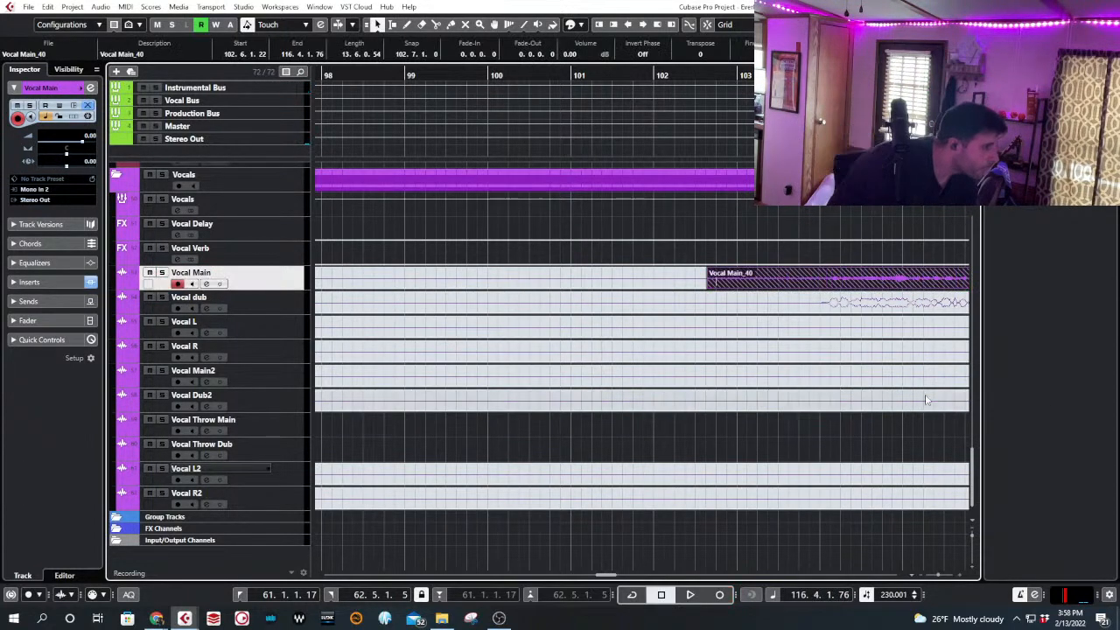
left_click_drag(933, 396, 465, 420)
scroll(700, 430, "down", 3)
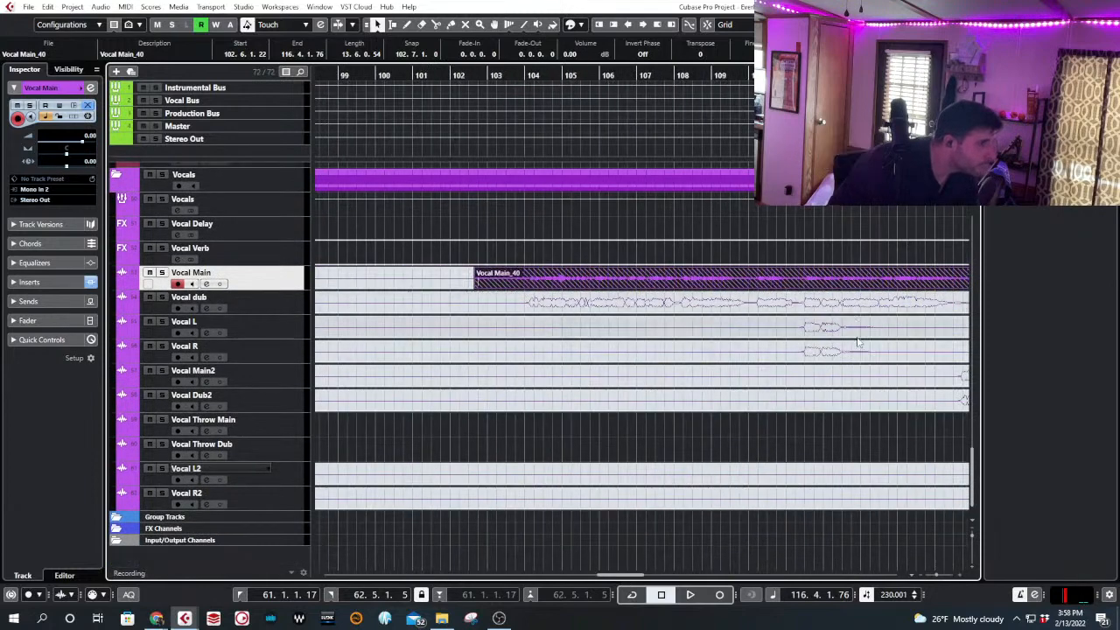
left_click(751, 276, "alt")
key("Delete")
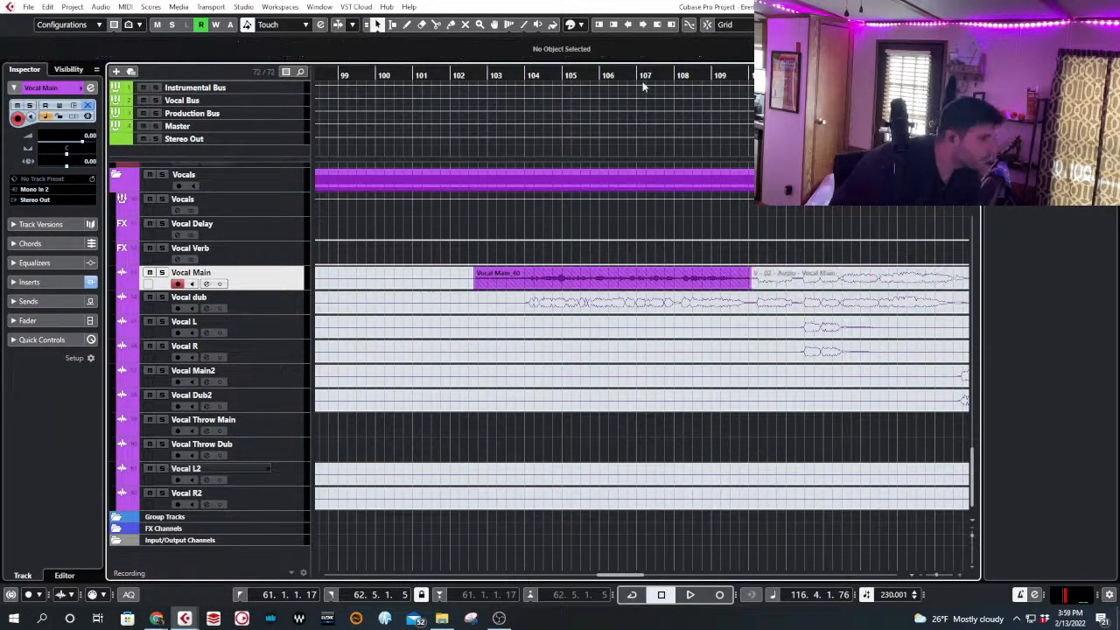
- Start playback from bar 107, try a Vocal Main take from about bar 109 to 111, and delete that take
left_click(644, 79)
key("space")
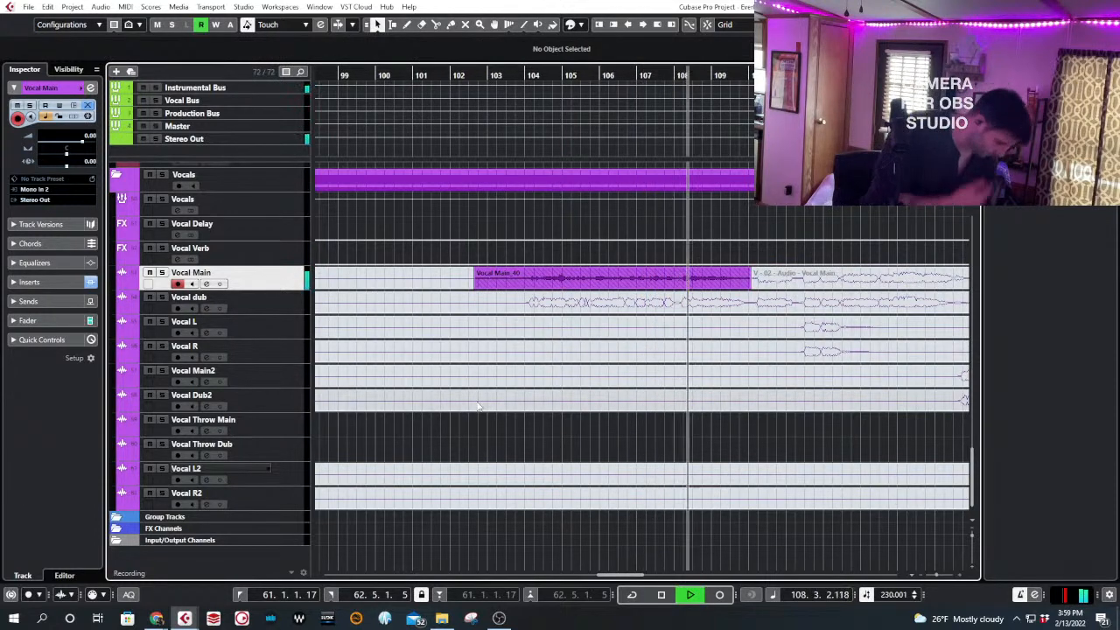
key("KP_Multiply")
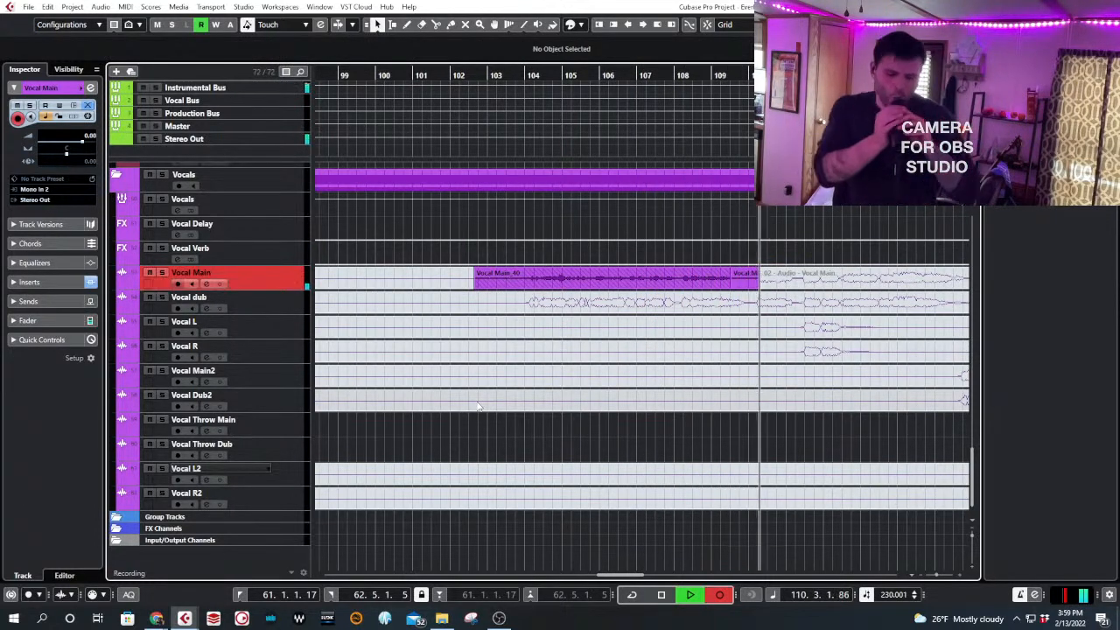
key("space")
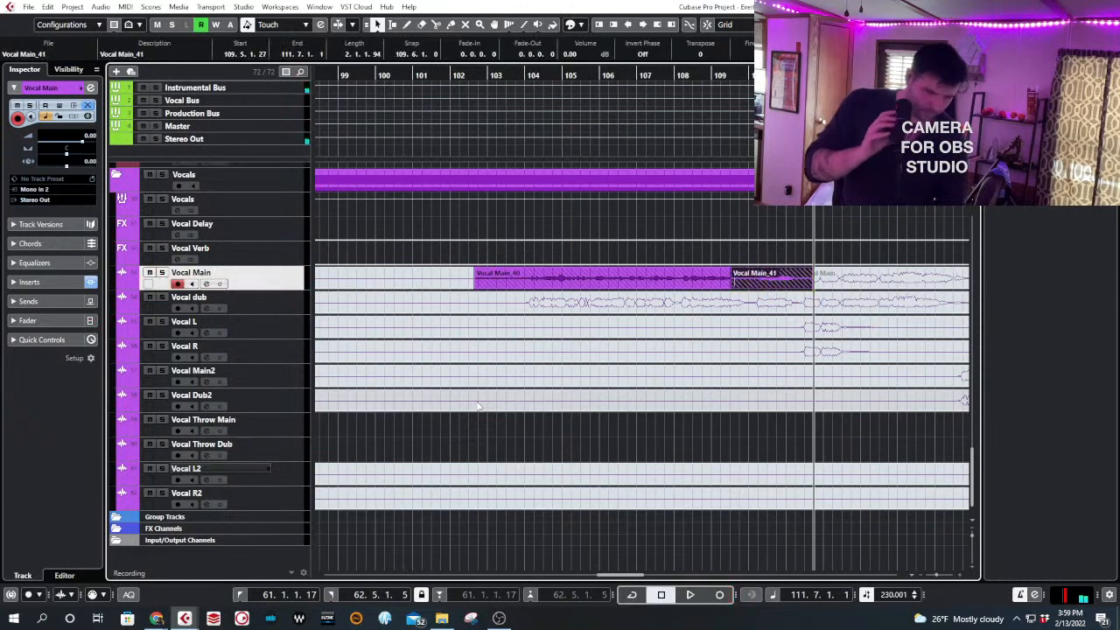
key("Delete")
- Try a Vocal Main take from about bar 109 to 116 and a short one from bar 108 to 110, discarding both
key("space")
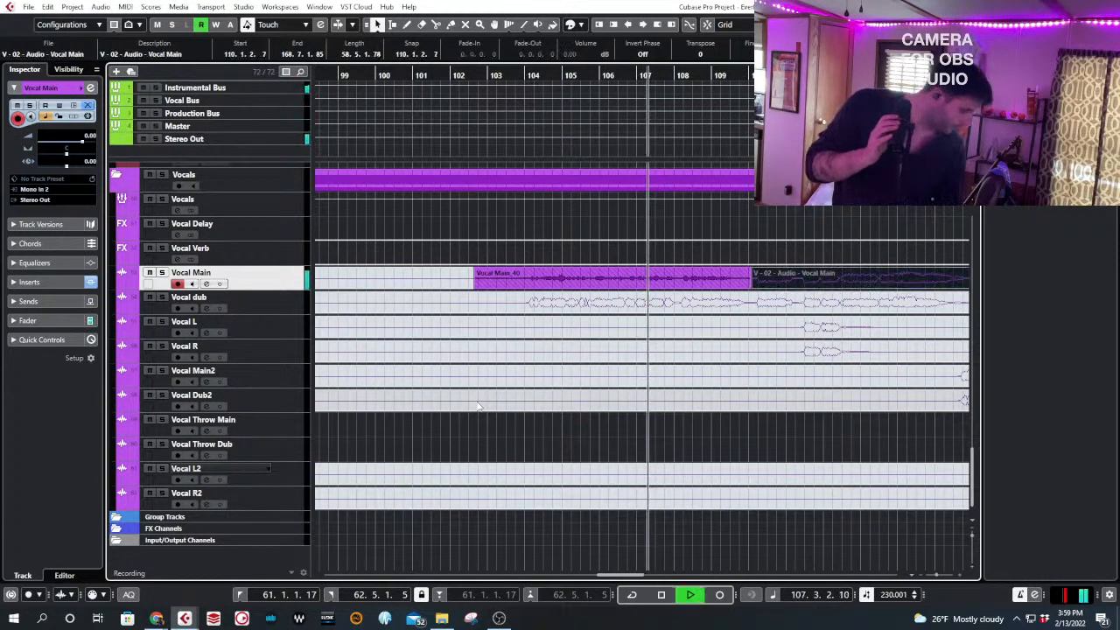
key("KP_Multiply")
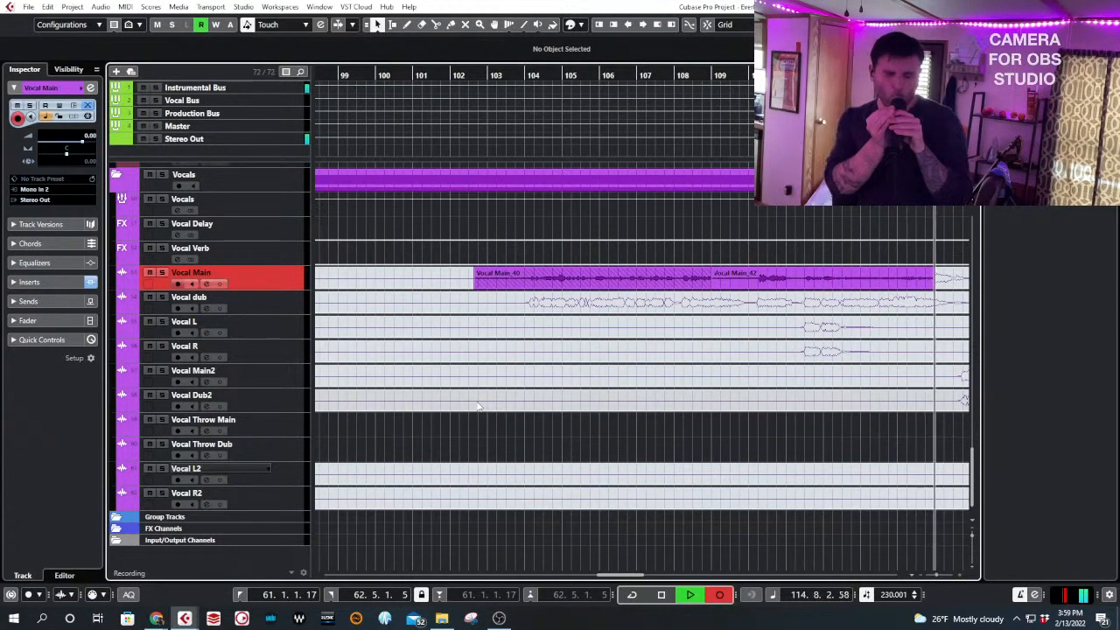
key("space")
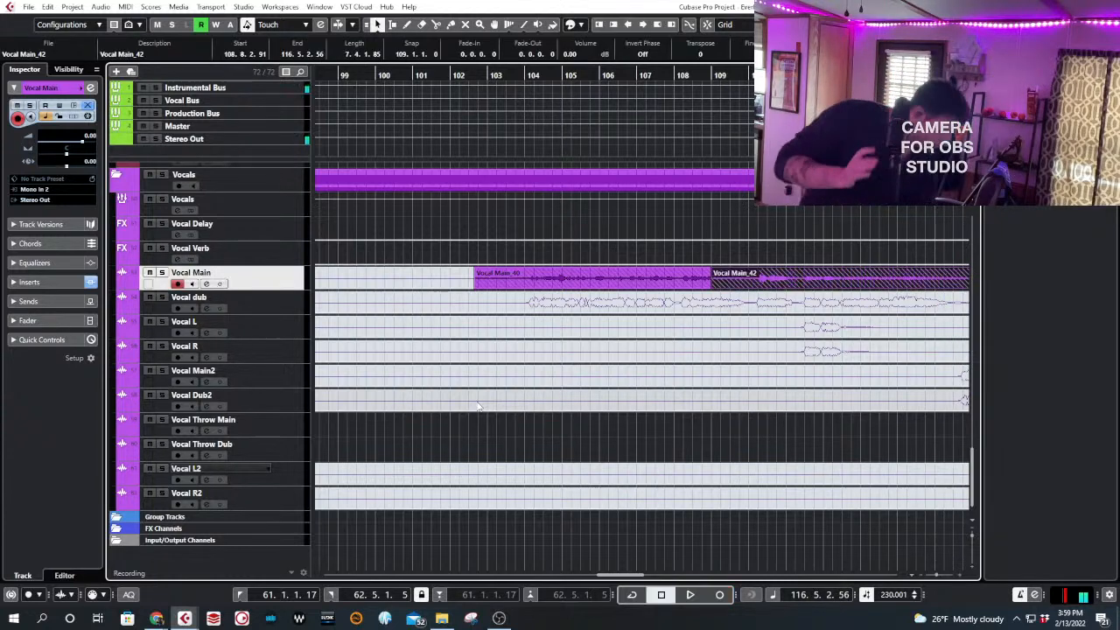
key("space")
key("KP_Multiply")
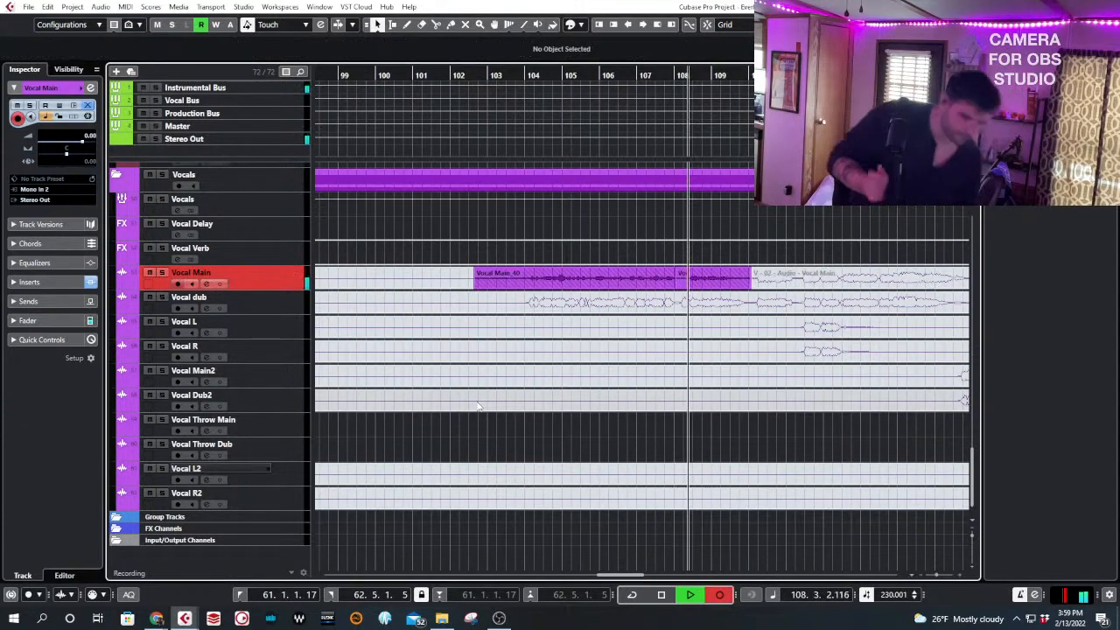
key("space")
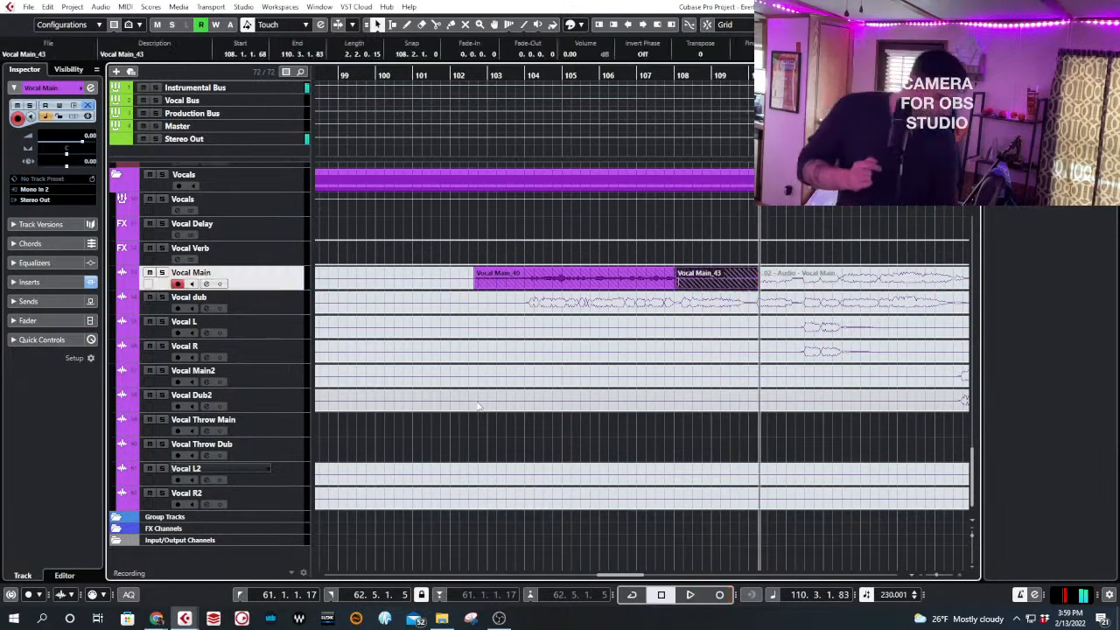
key("ctrl+z")
- Replay the lead-in from about bar 107, try a Vocal Main take from about bar 109 to 116, and undo it
key("KP_0")
key("space")
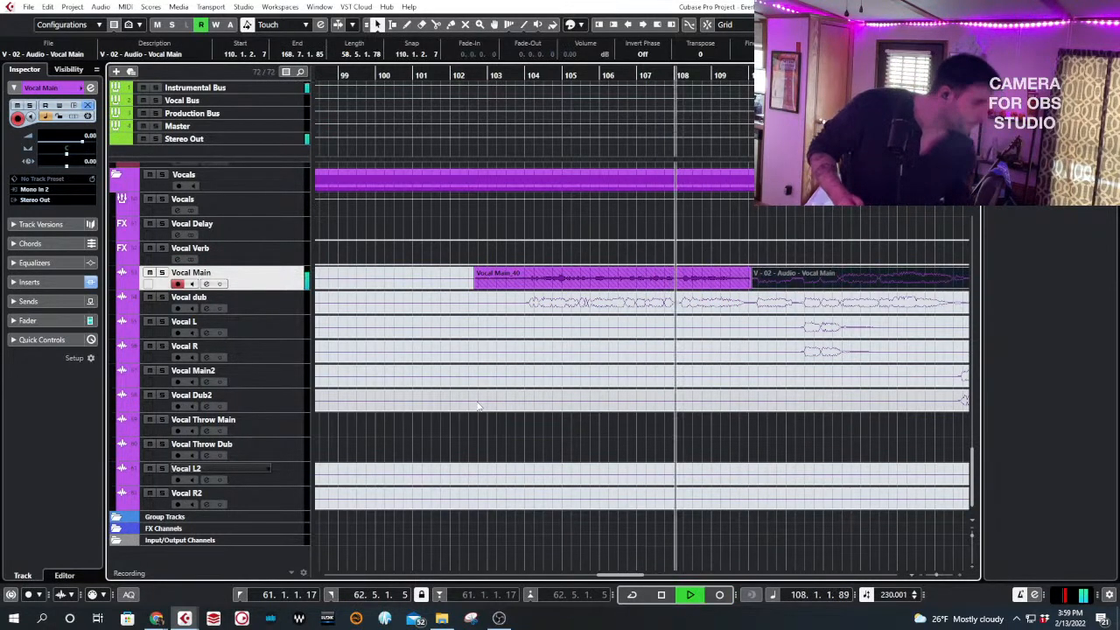
key("space")
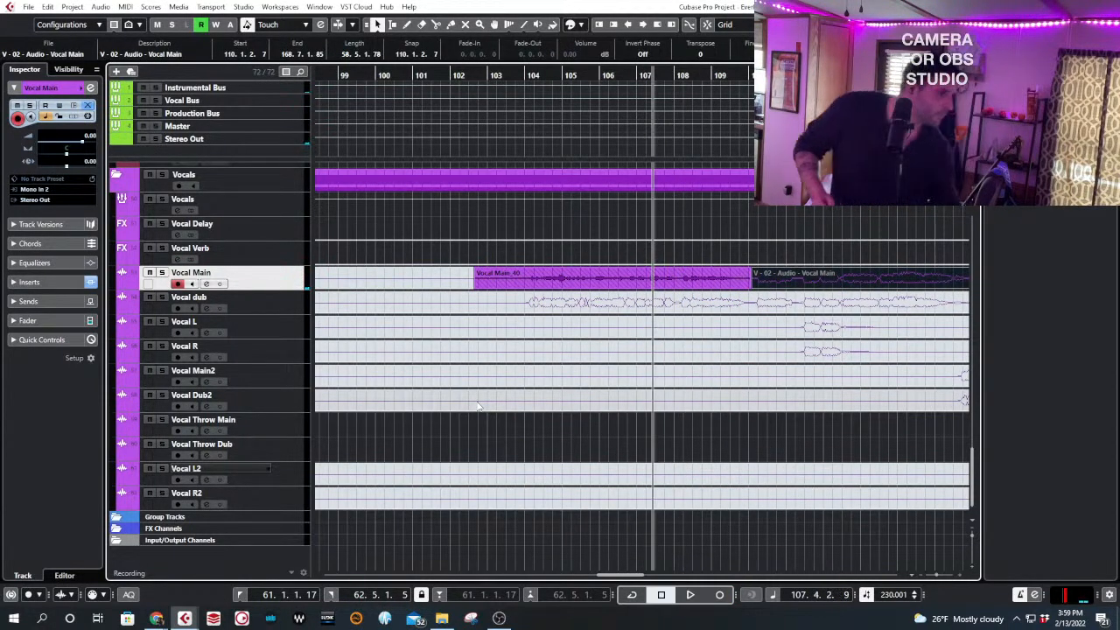
key("space")
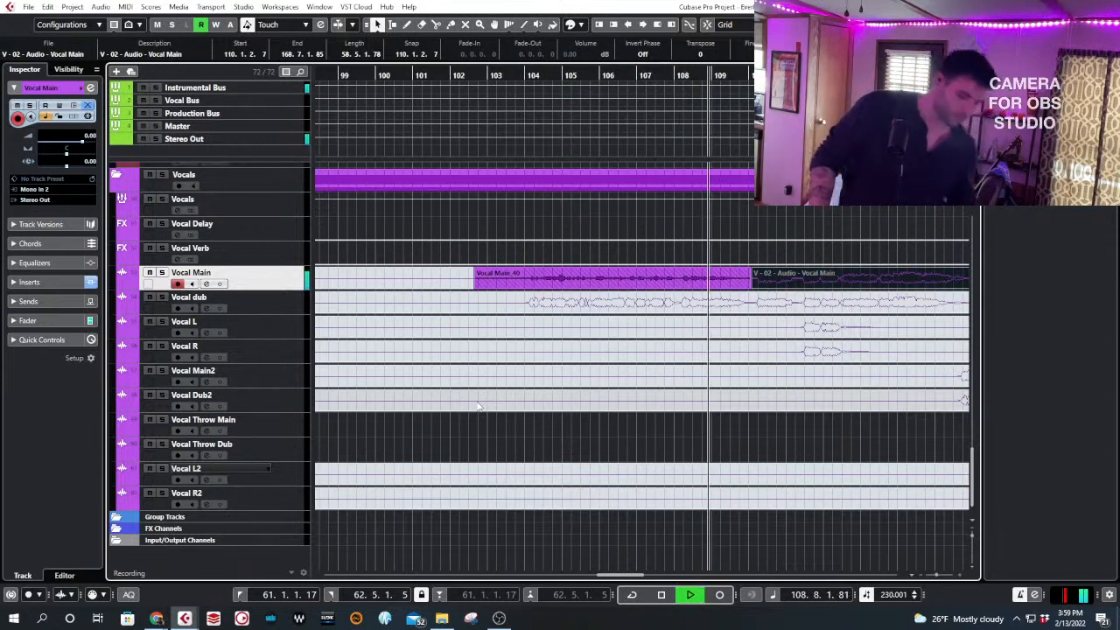
key("KP_Multiply")
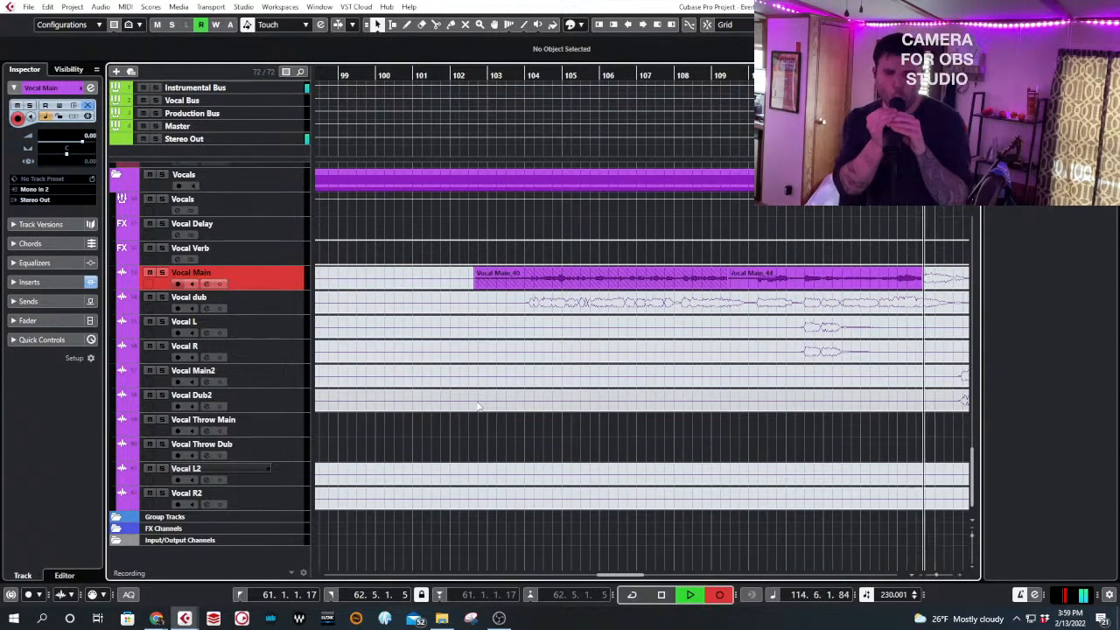
key("space")
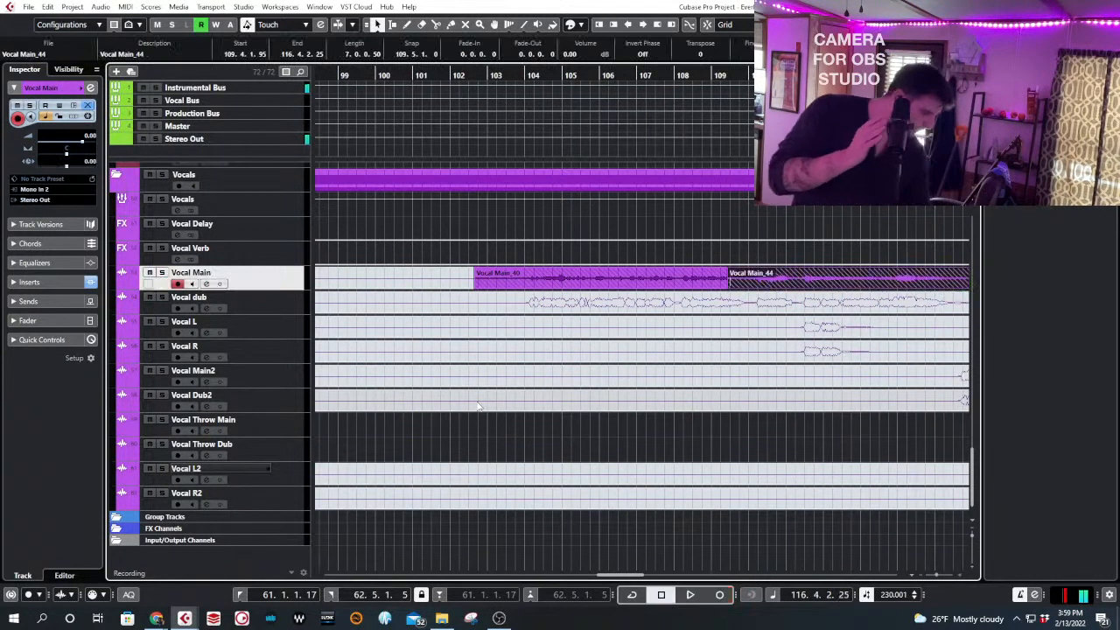
key("ctrl+z")
- Play from about bar 107, try a Vocal Main take from about bar 109 past bar 114, and undo it
key("KP_0")
key("space")
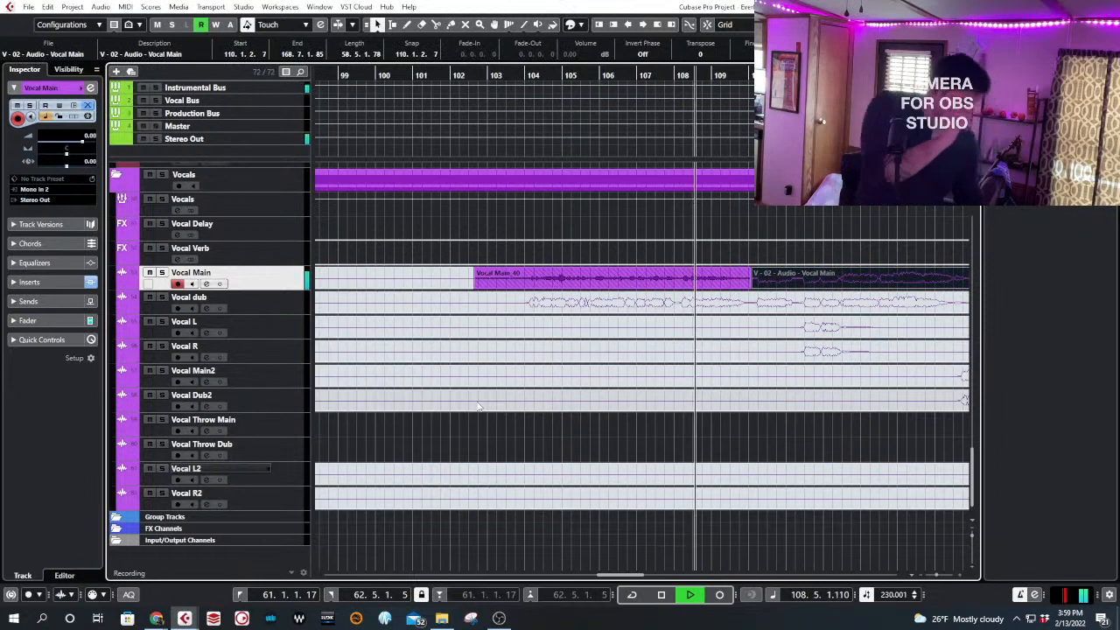
key("KP_Multiply")
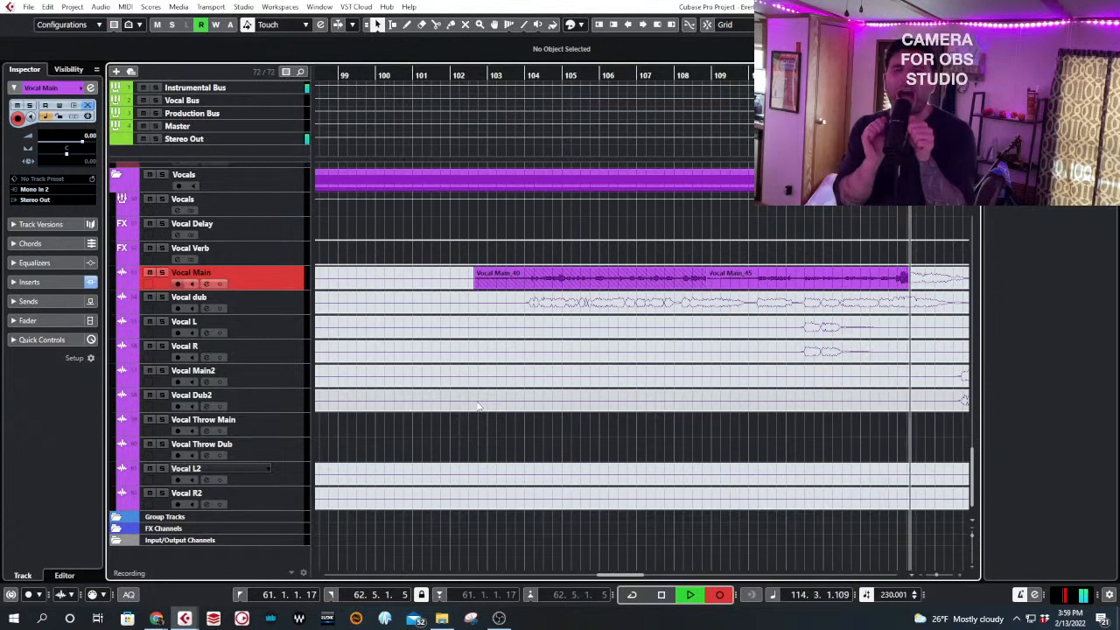
key("space")
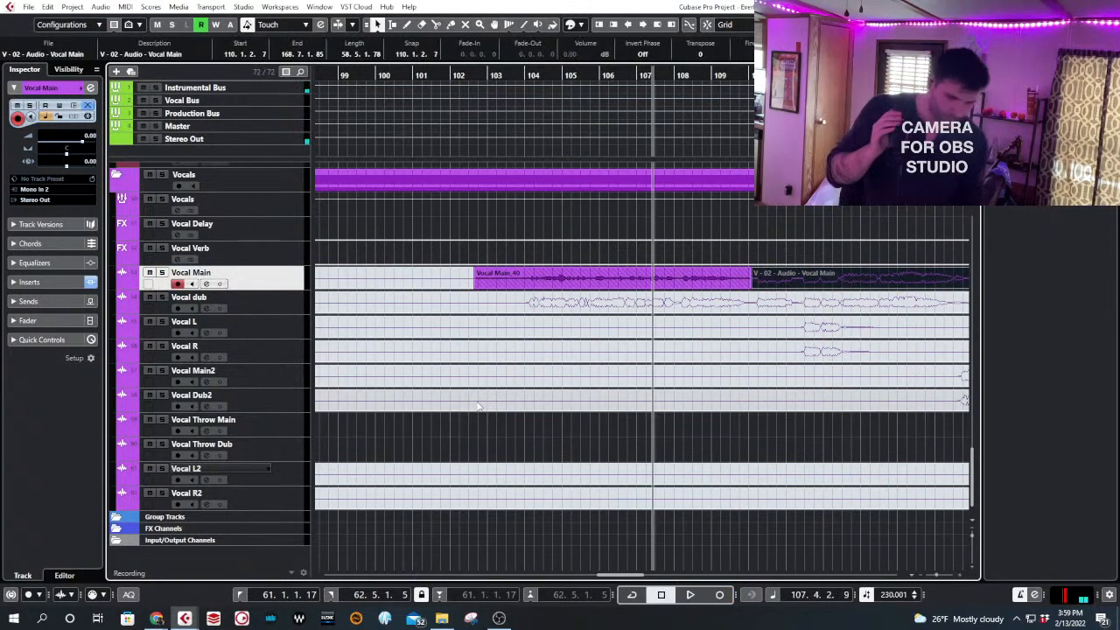
- Try another Vocal Main take from about bar 109 to 116, audition it through about bar 115, and undo it
key("space")
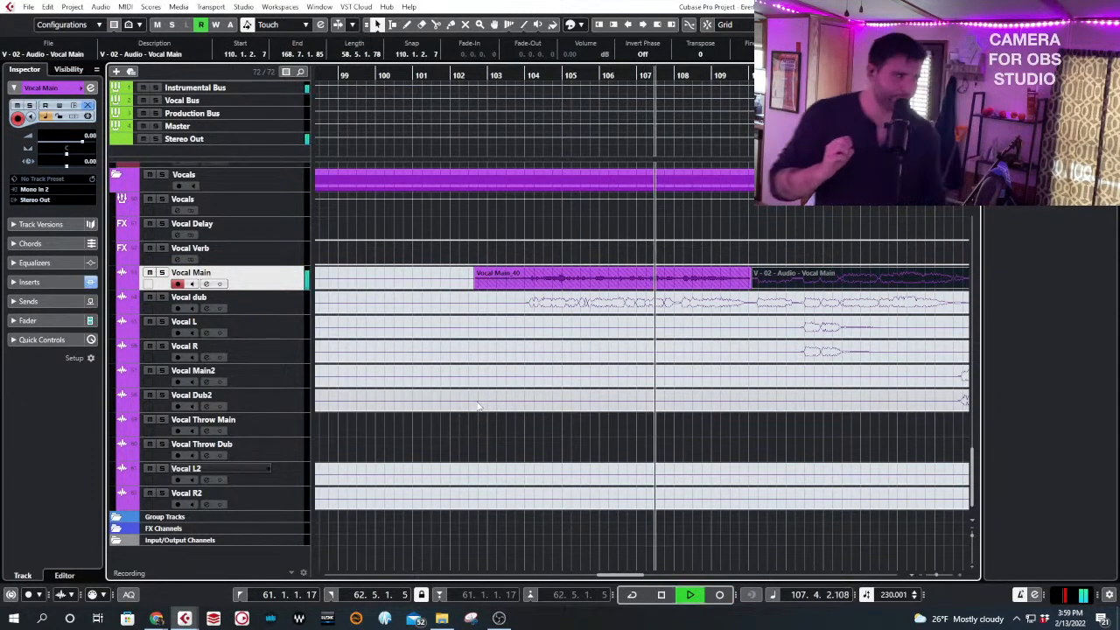
key("KP_Multiply")
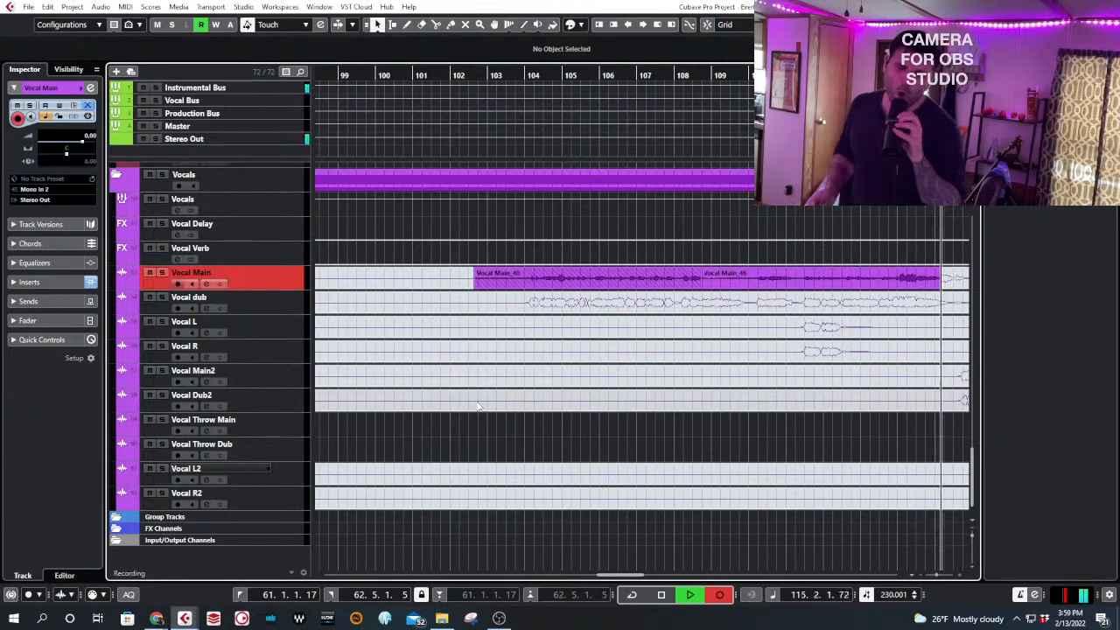
key("space")
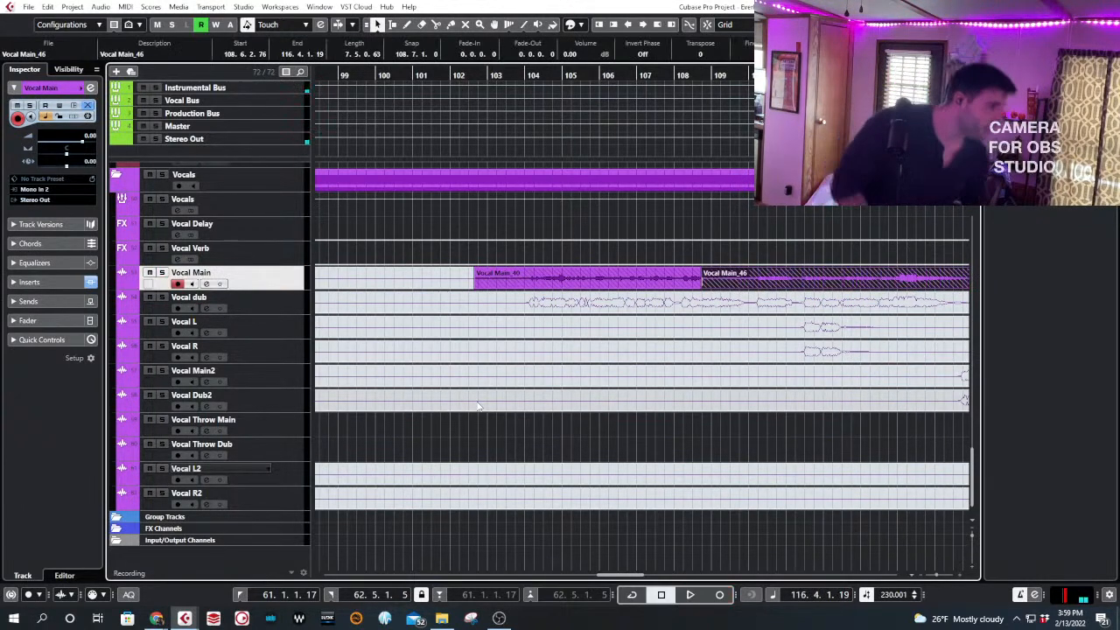
key("space")
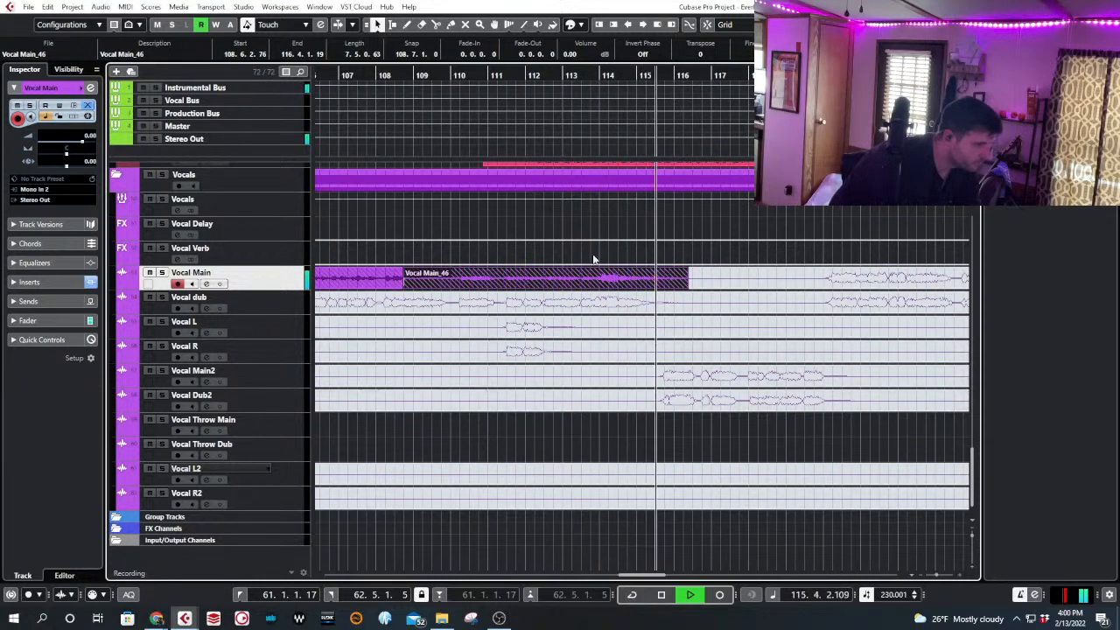
key("space")
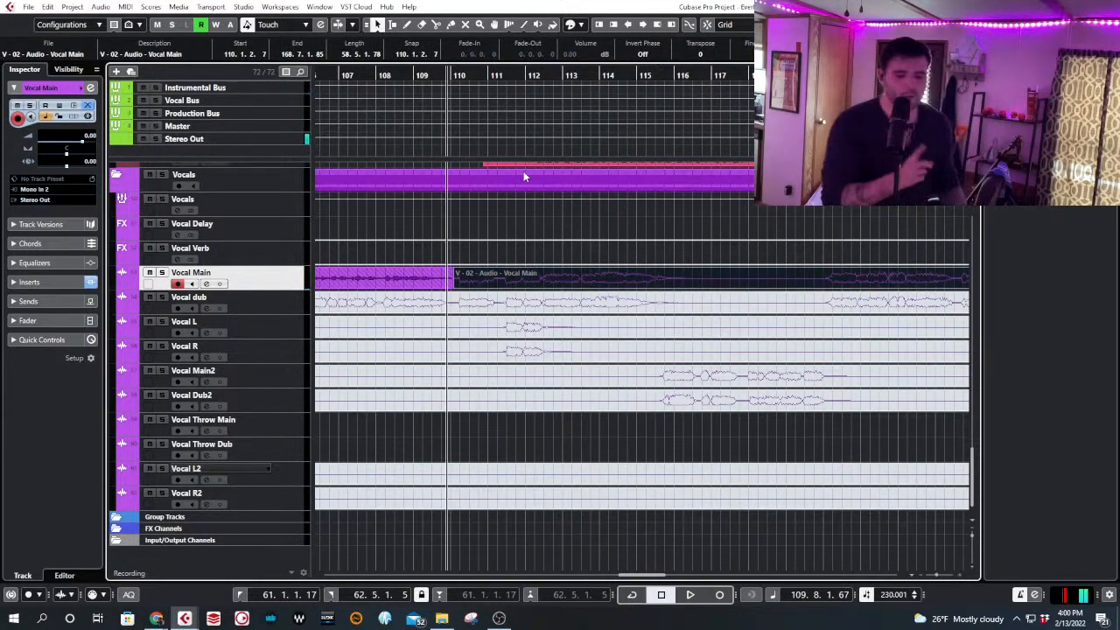
- Replay the Vocal Main track briefly around bar 109 and stop playback
key("space")
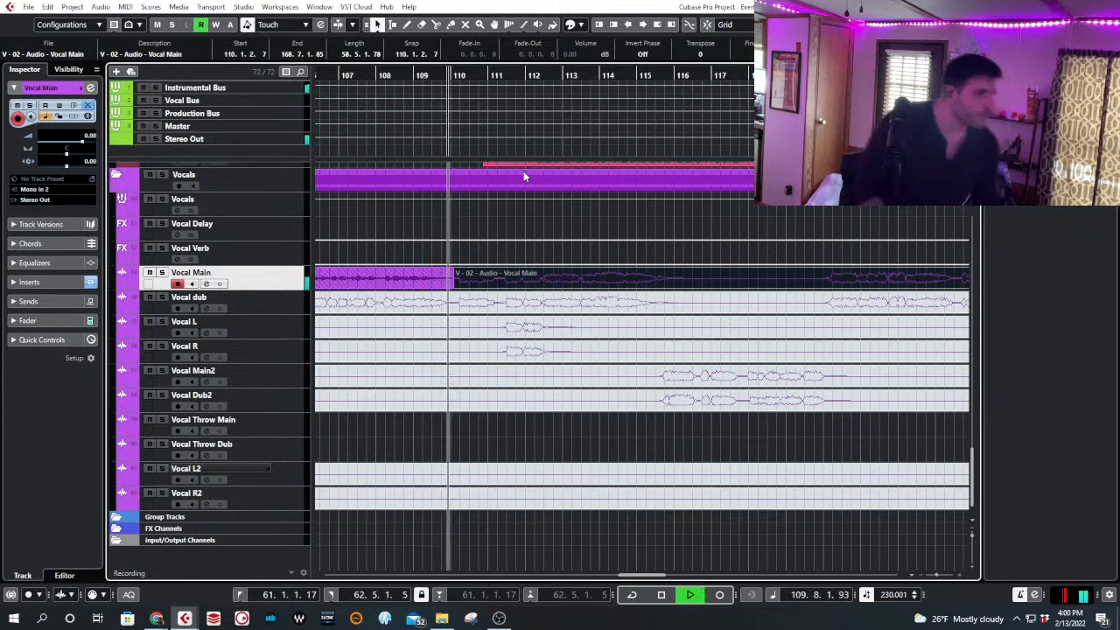
key("space")
key("KP_Multiply")
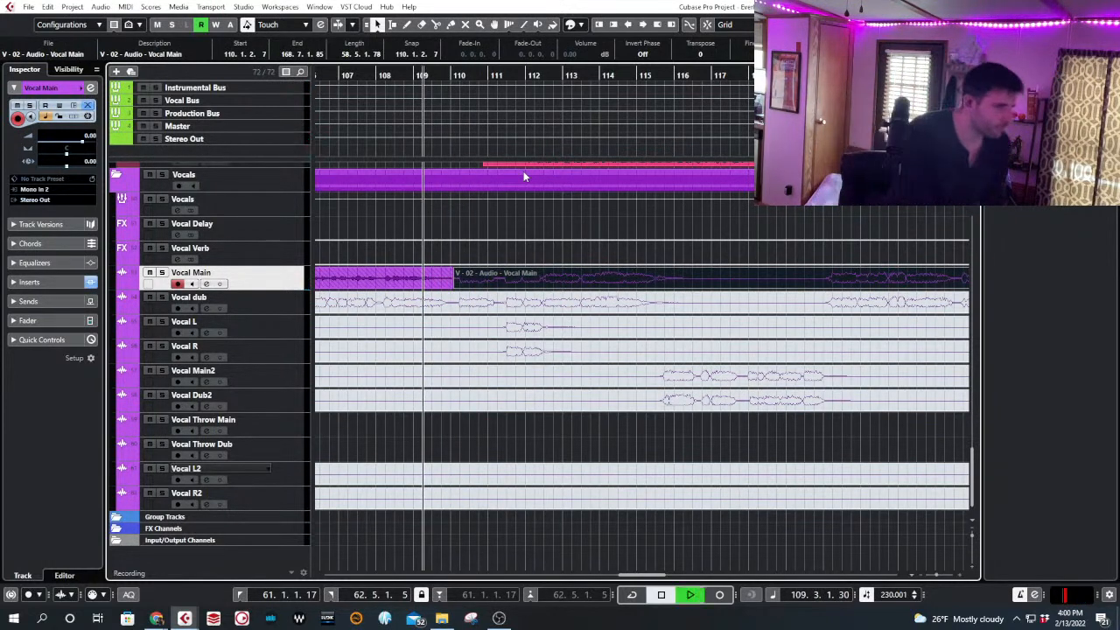
key("space")
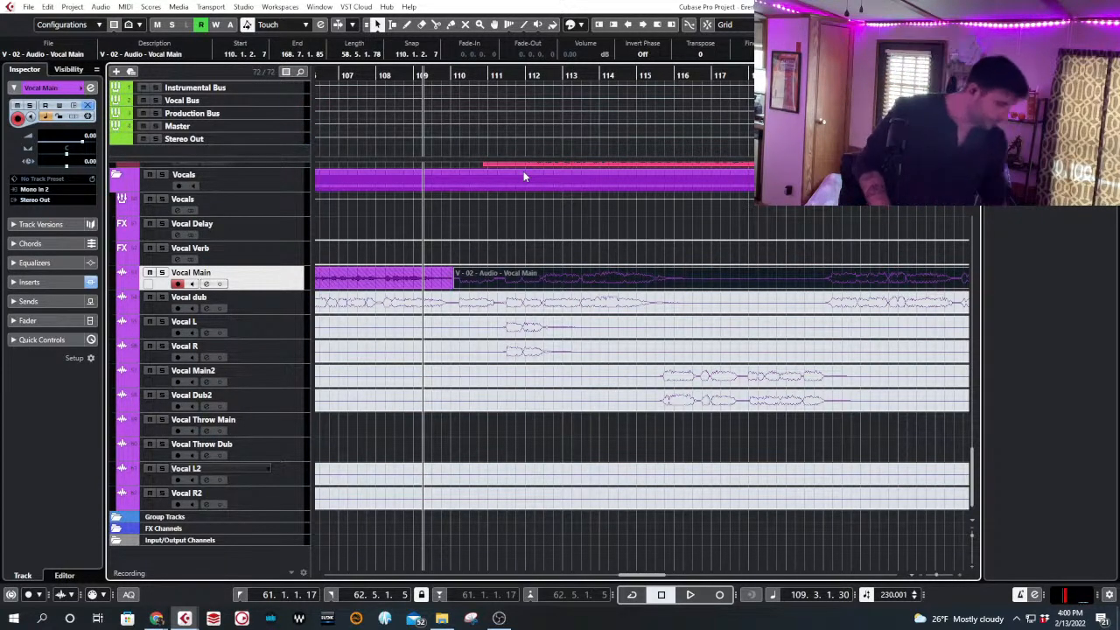
- Switch to the Messenger app to look at the recent chats, and close its window
left_click(13, 618)
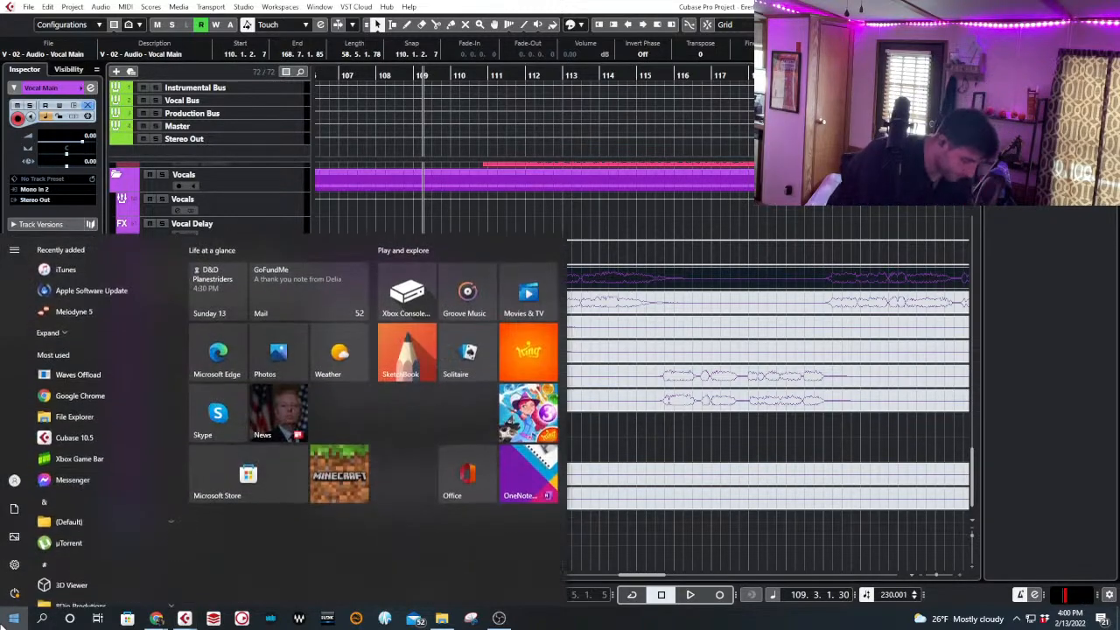
type("m")
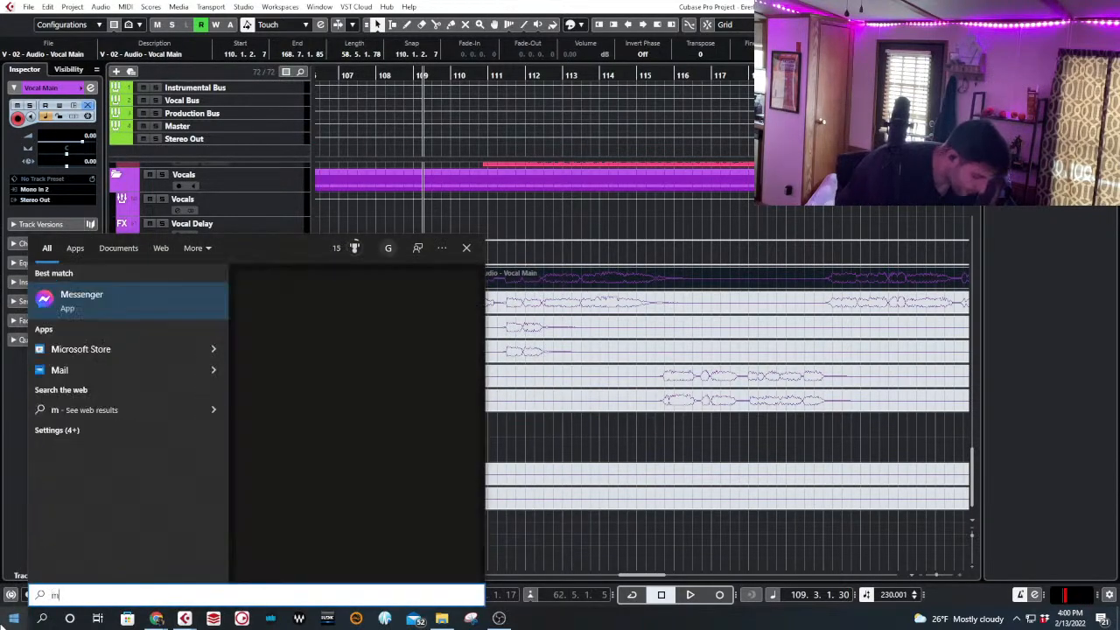
type("essenger")
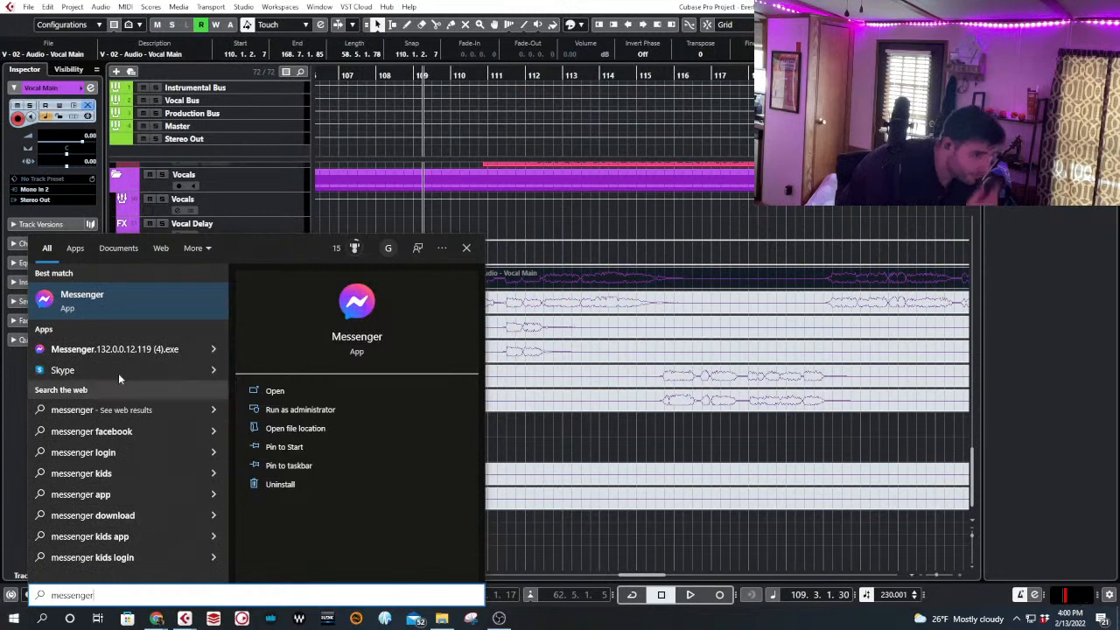
left_click(131, 289)
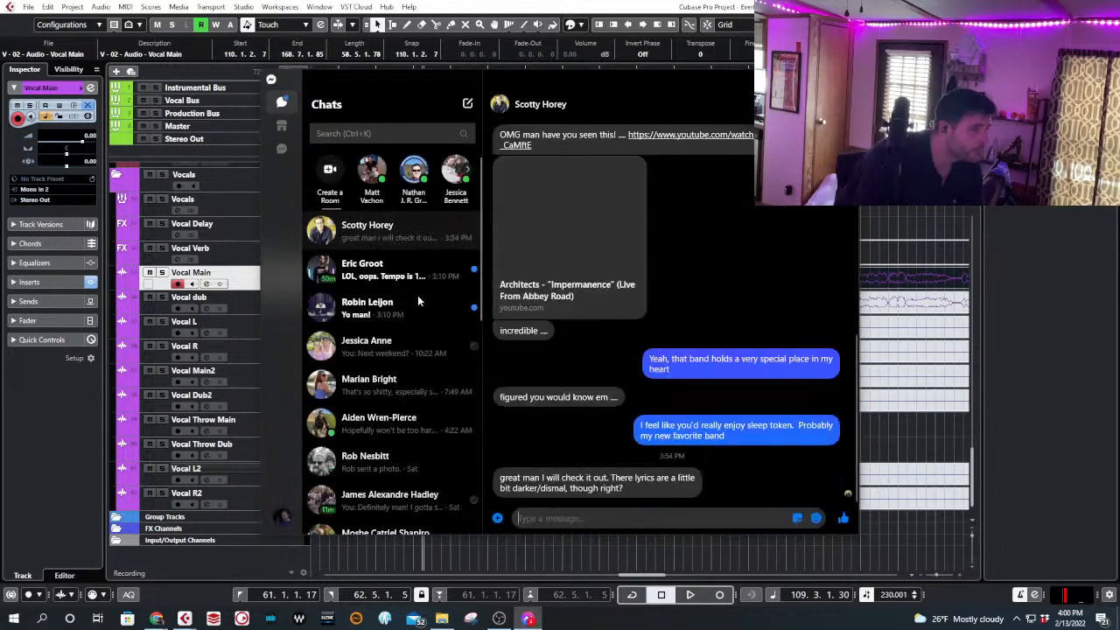
left_click(792, 78)
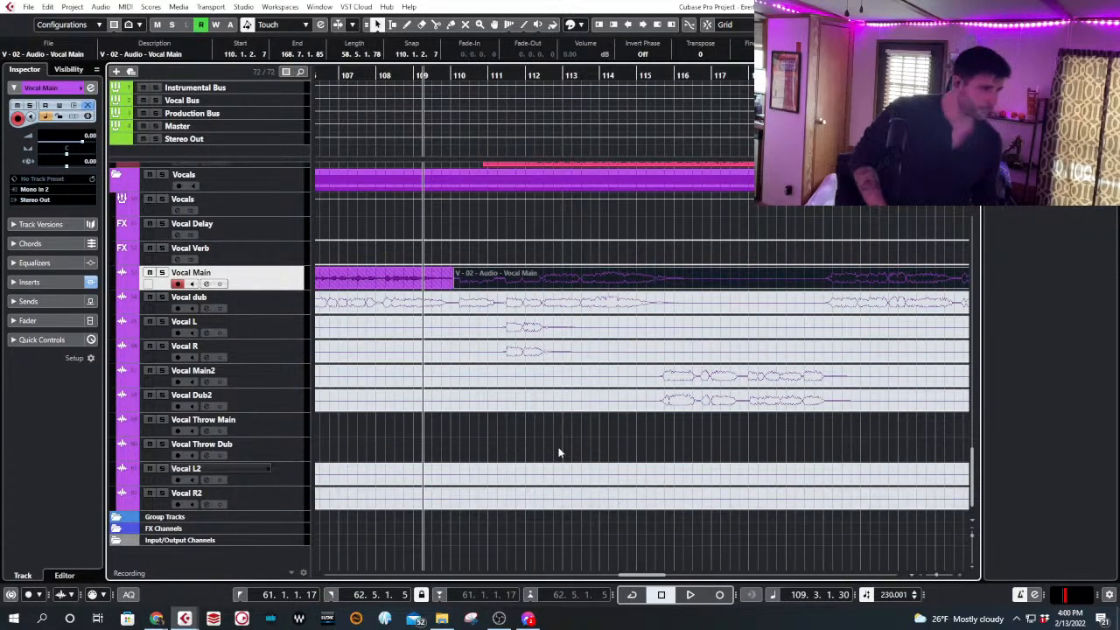
- Play back around bar 109, try a Vocal Main take from about bar 109 to 116, and undo it
key("space")
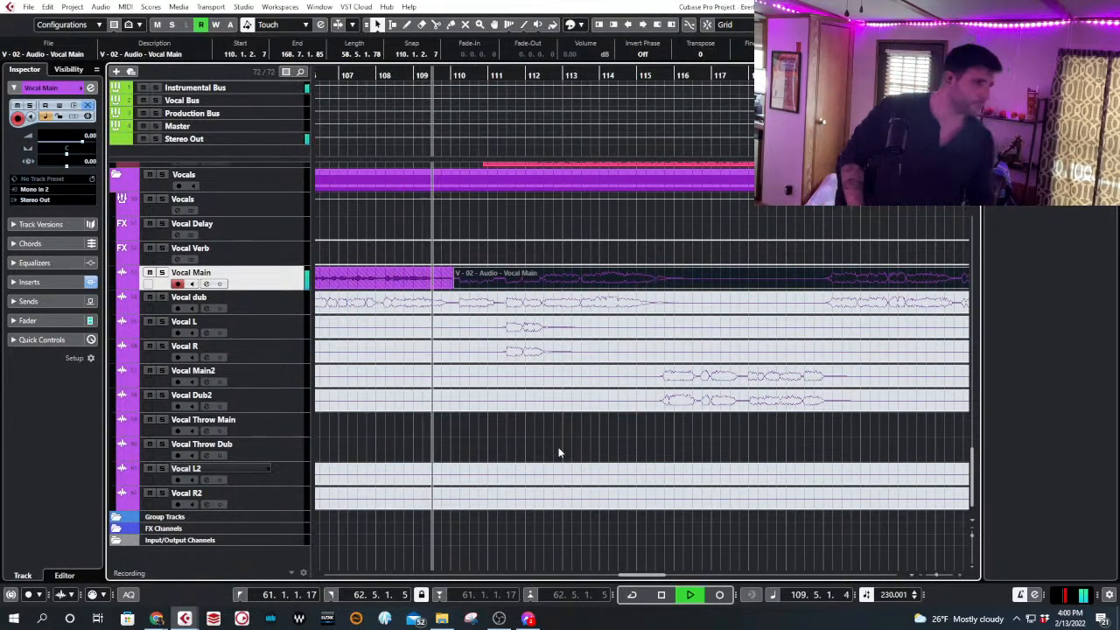
key("space")
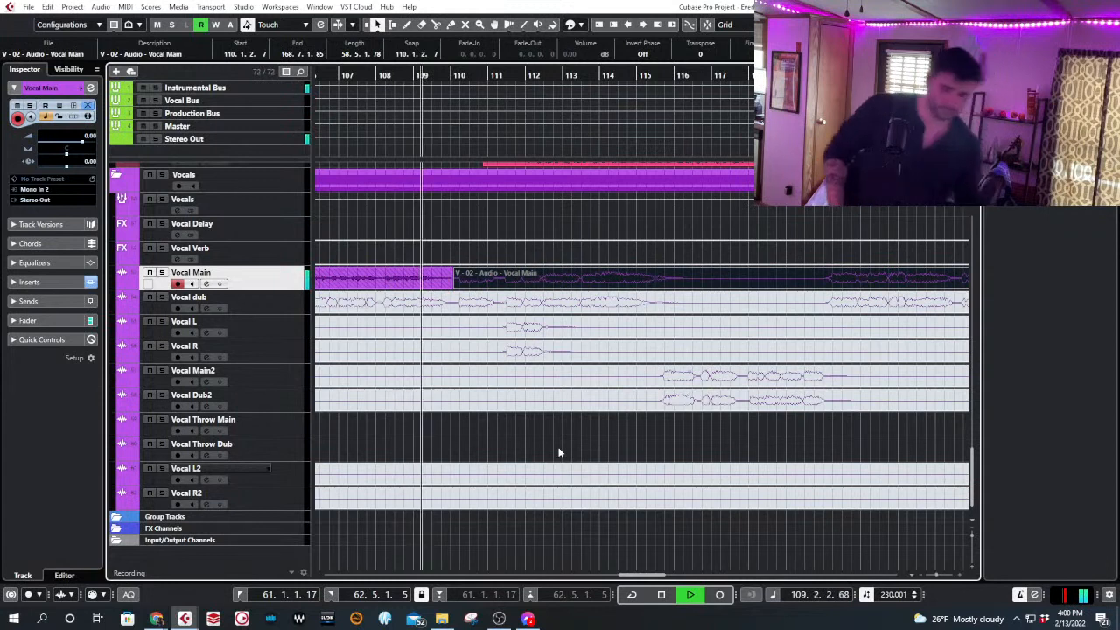
key("KP_Multiply")
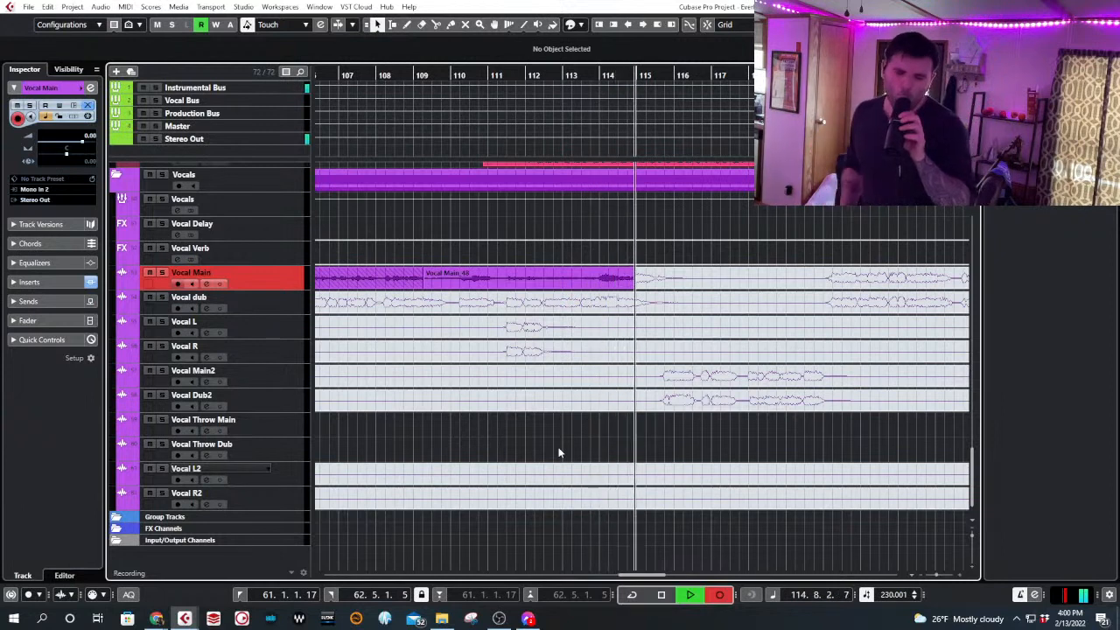
key("space")
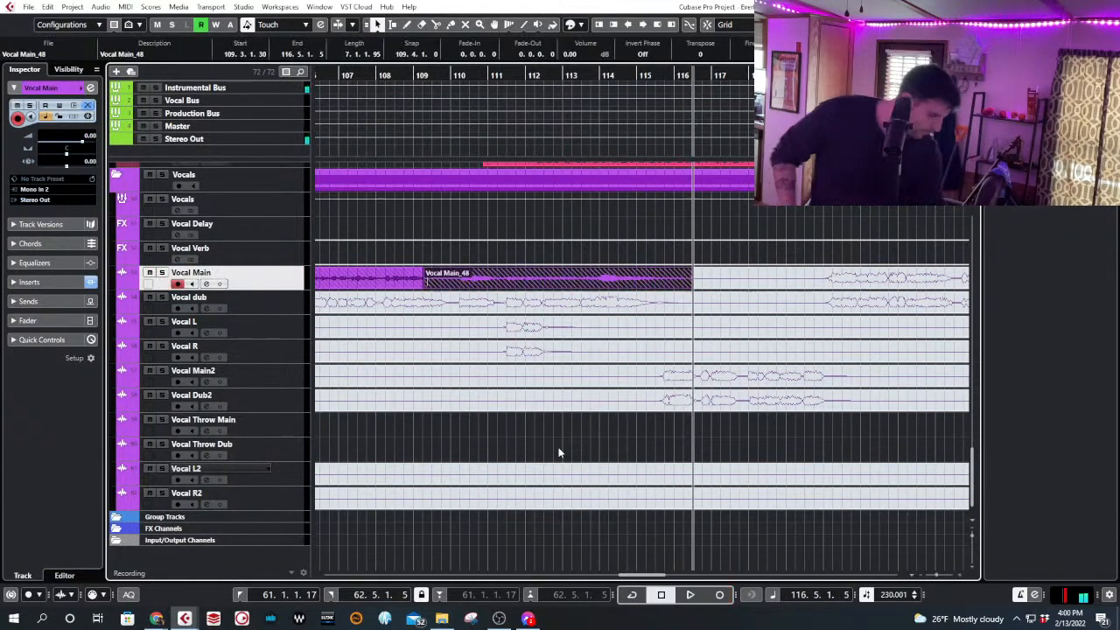
key("ctrl+z")
- Record a new Vocal Main take from about bar 109 to 117
key("space")
key("KP_Multiply")
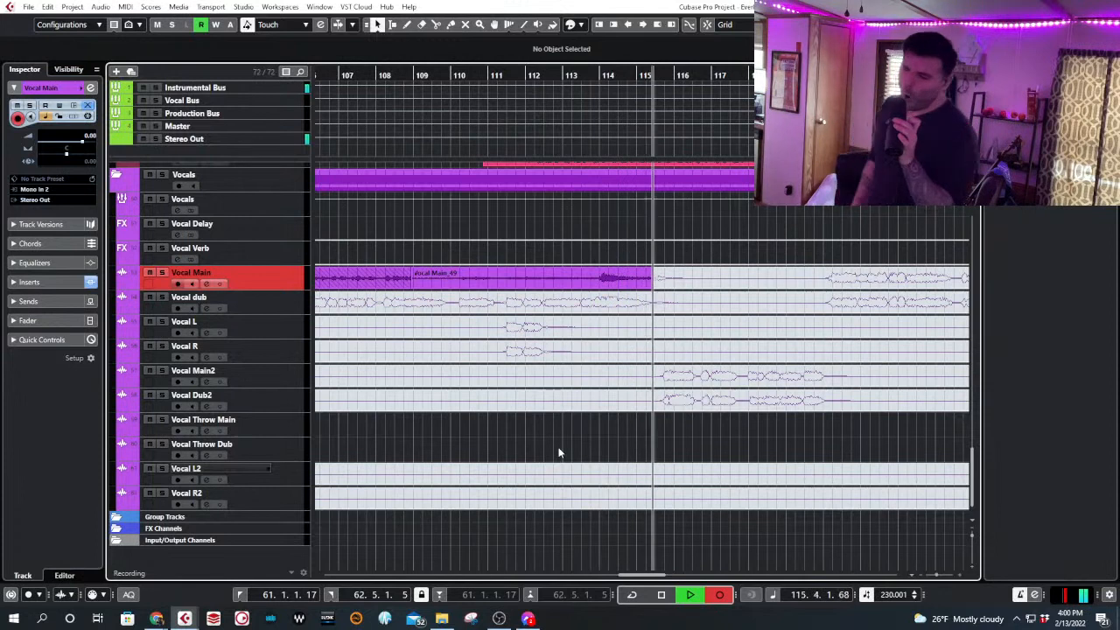
key("space")
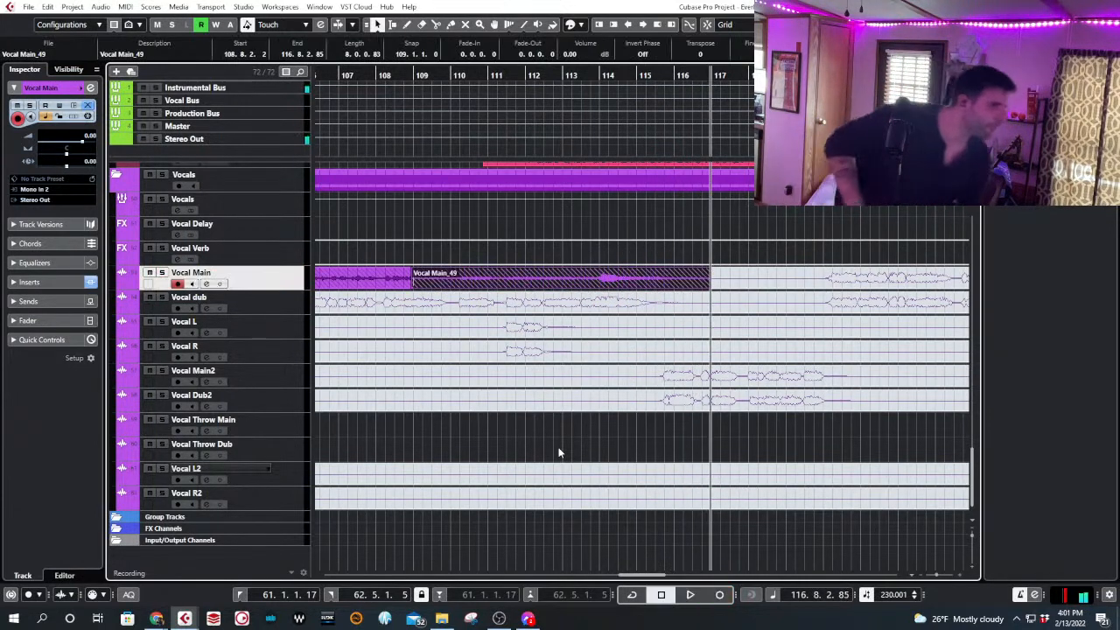
- Audition the new Vocal Main take from about bar 110 and trim its start to about bar 110
left_click(452, 75)
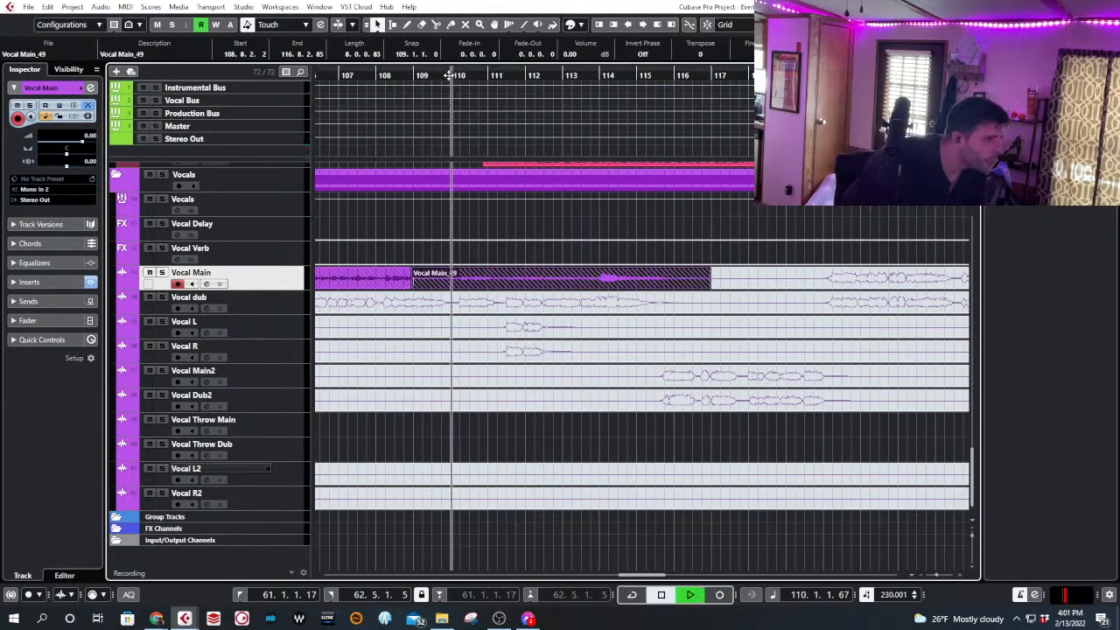
key("space")
scroll(415, 285, "up", 2)
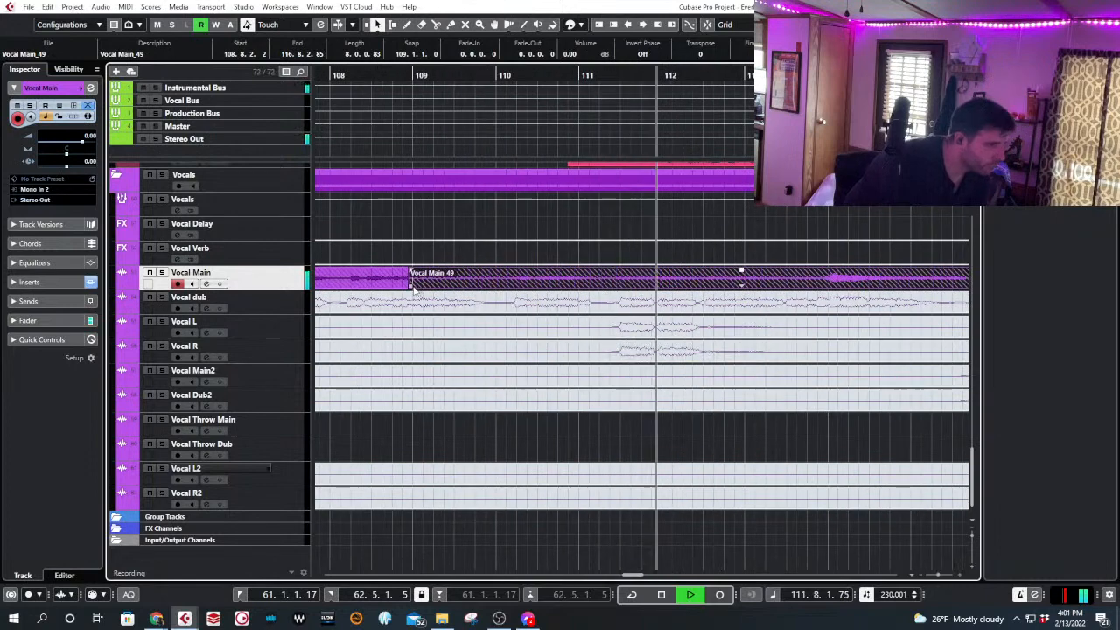
left_click_drag(415, 285, 507, 282)
scroll(538, 291, "down", 3)
- Select the Vocal L track, try a take from about bar 110 to 115, and undo it
left_click_drag(532, 76, 331, 75)
left_click(274, 334)
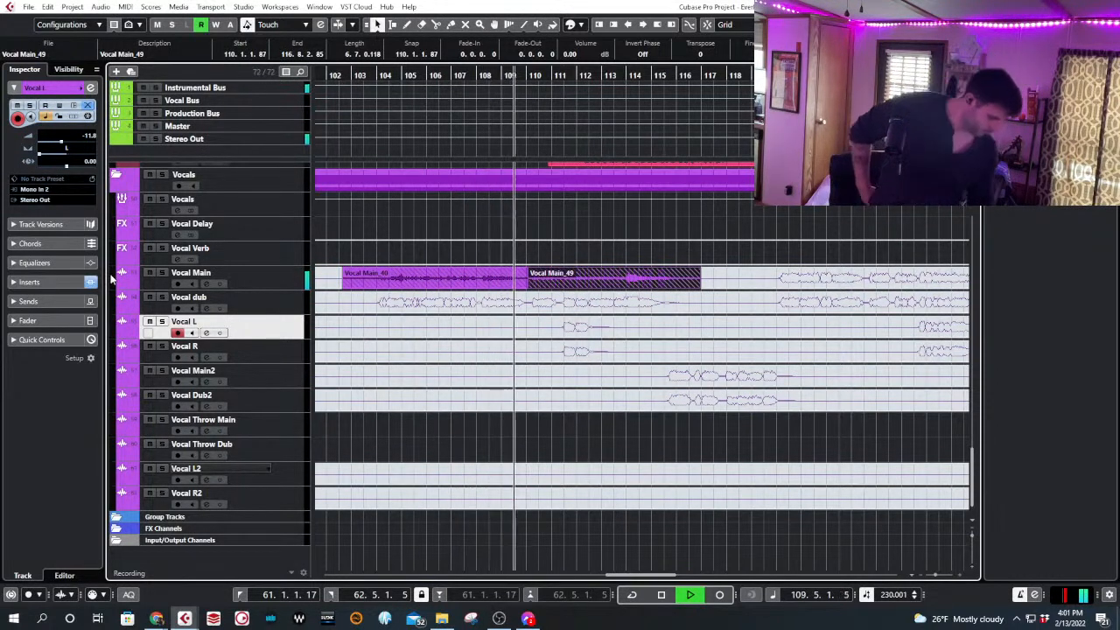
key("KP_Multiply")
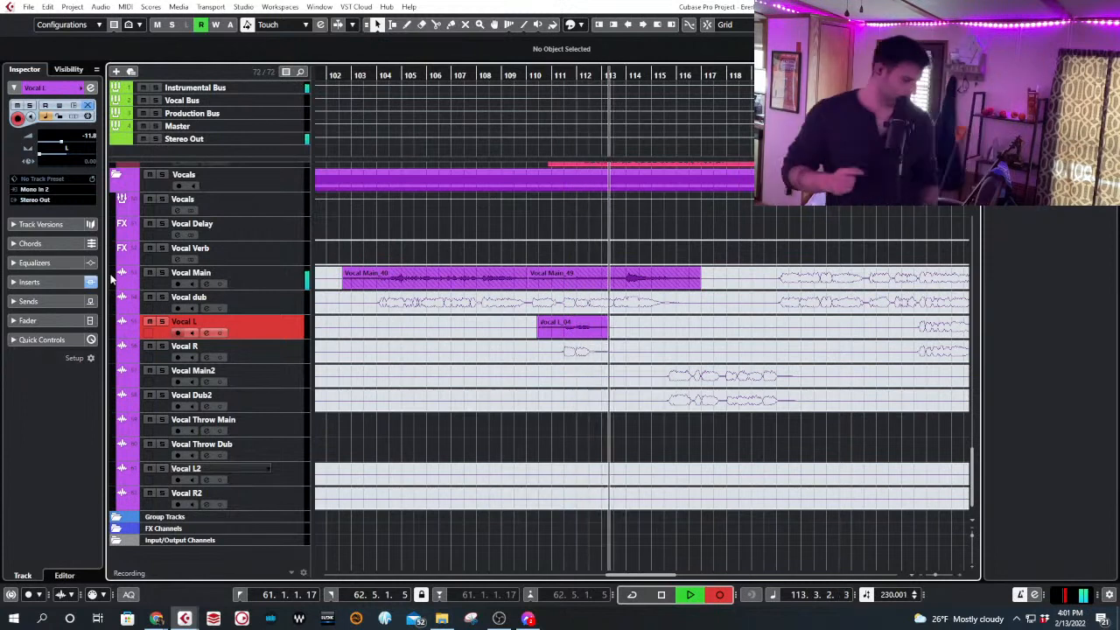
key("space")
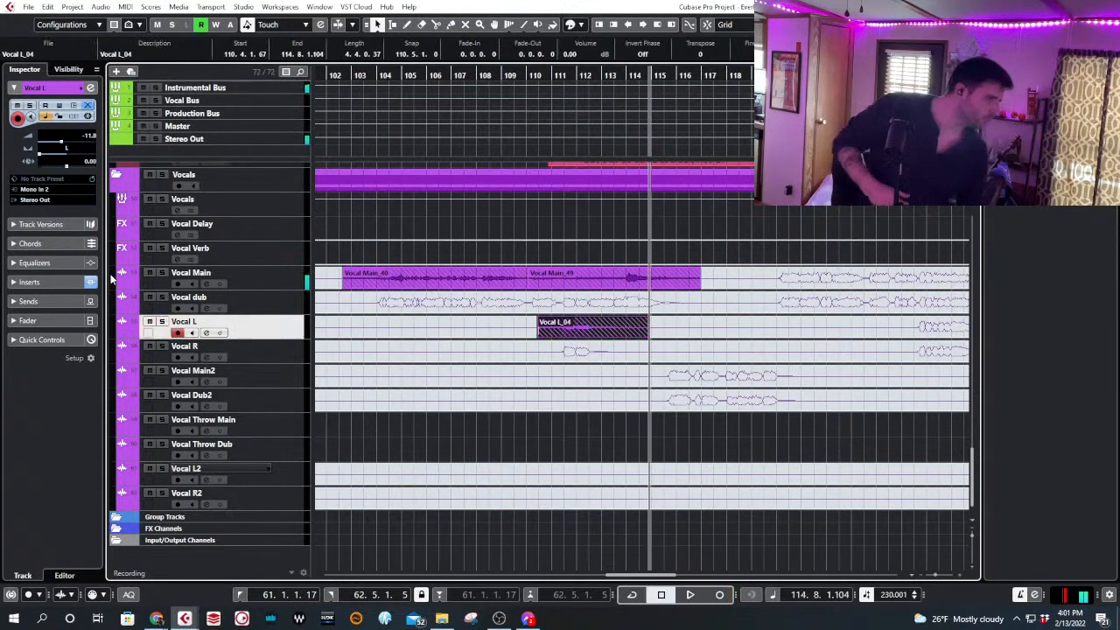
key("ctrl+z")
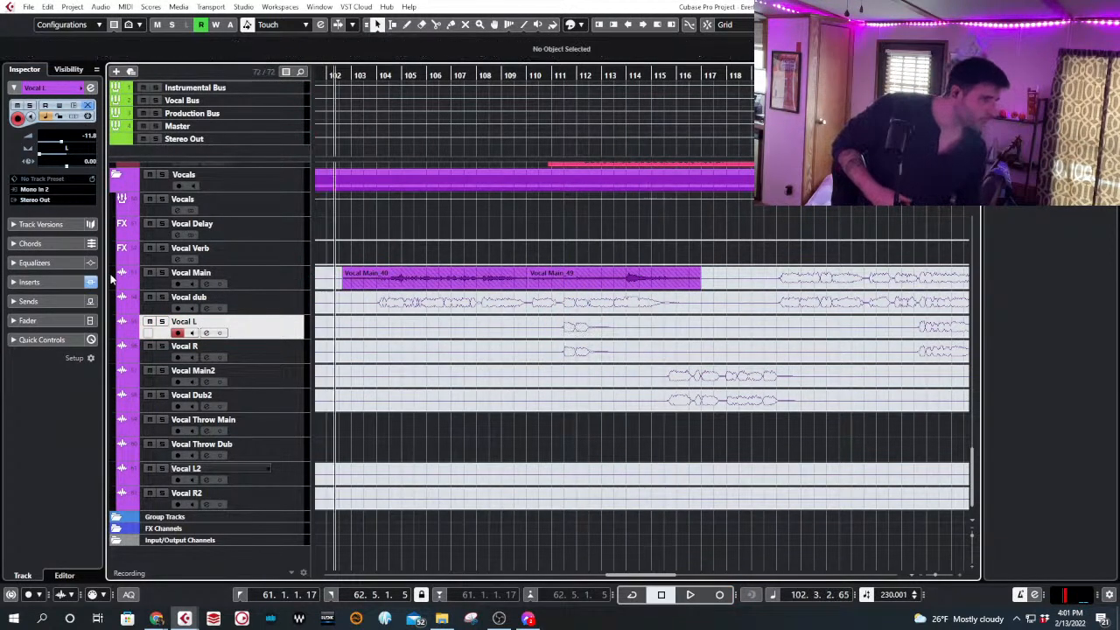
- Record another Vocal L take from about bar 109 to 116, with a playback lead-in
key("space")
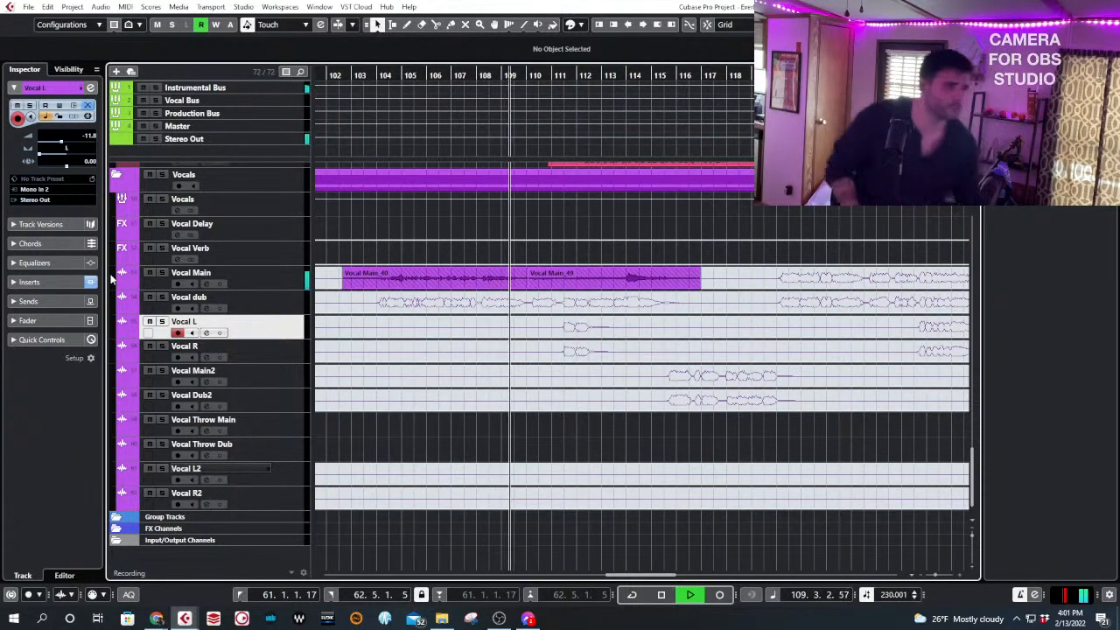
key("KP_Multiply")
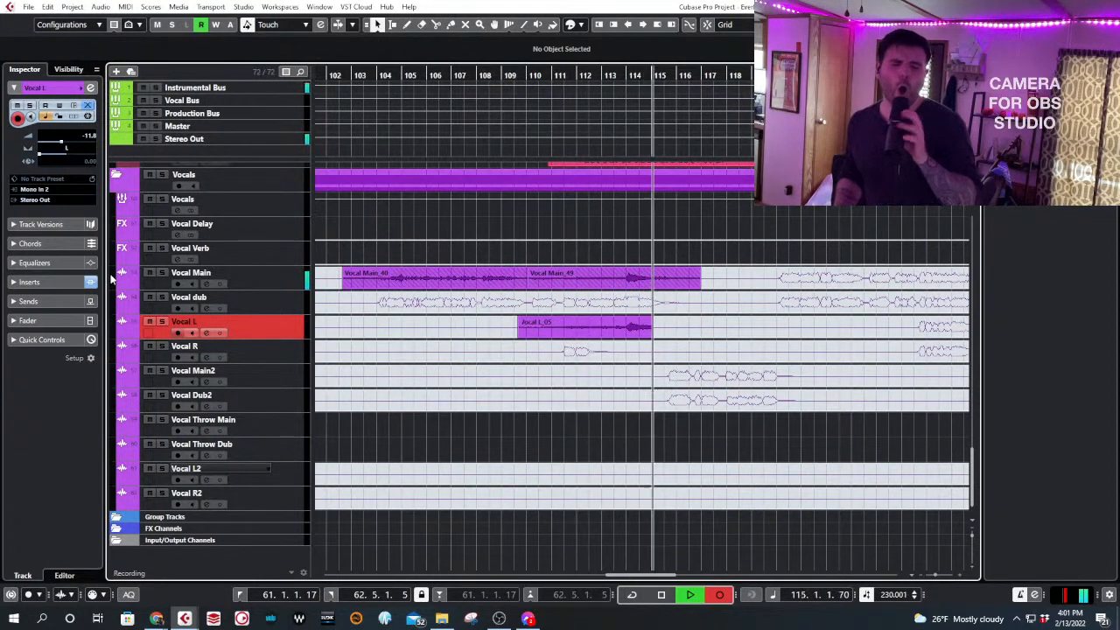
key("space")
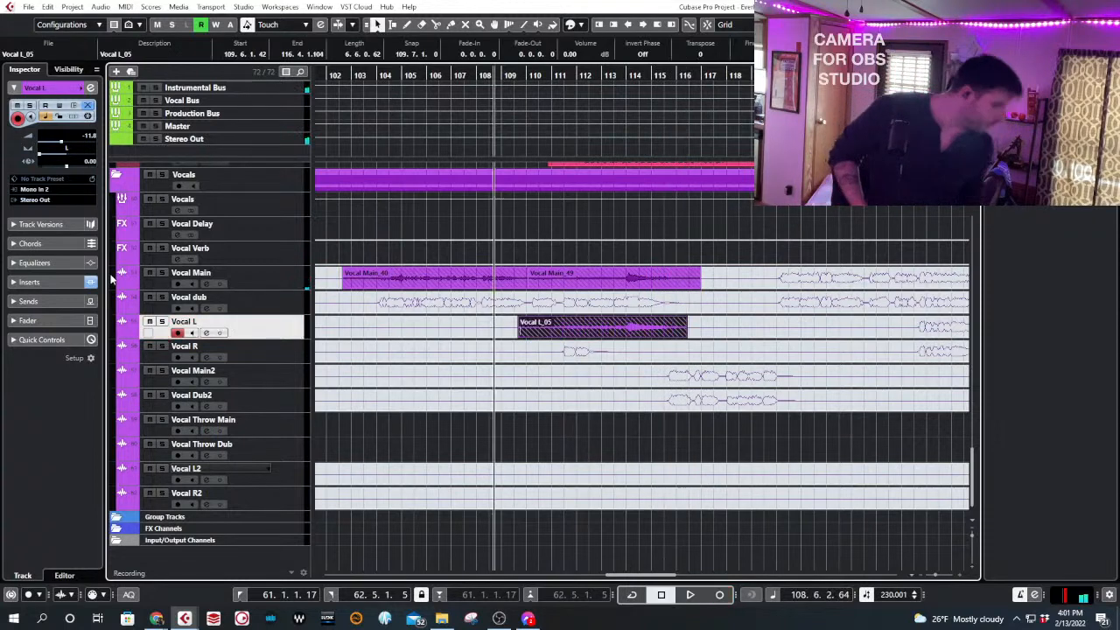
- Select the Vocal R track and record a matching take from about bar 109 to 116
left_click(295, 359)
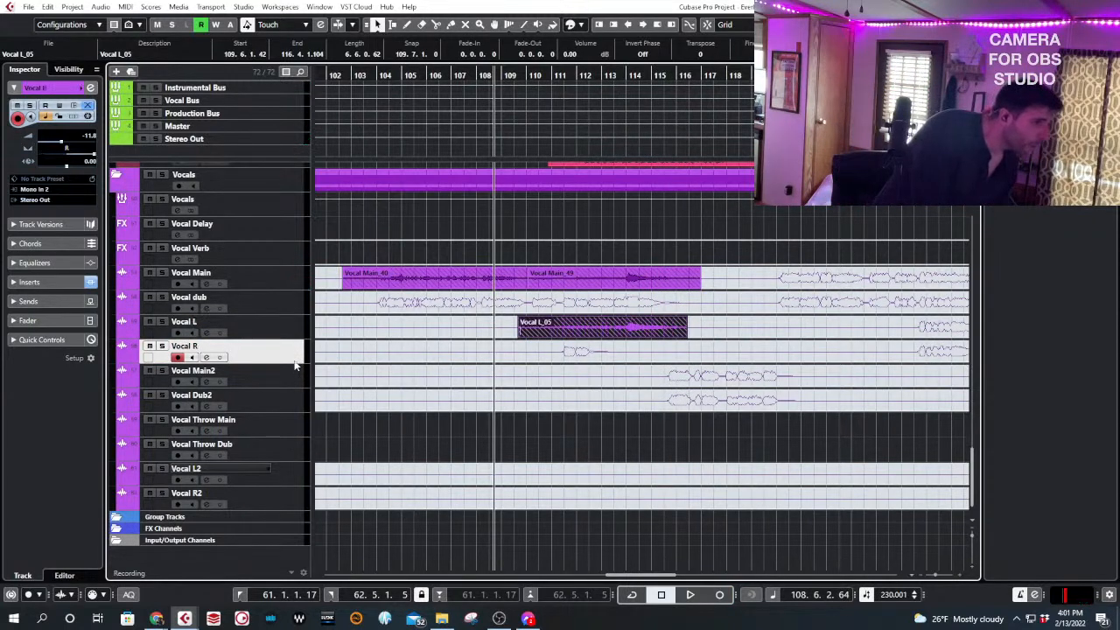
key("KP_Multiply")
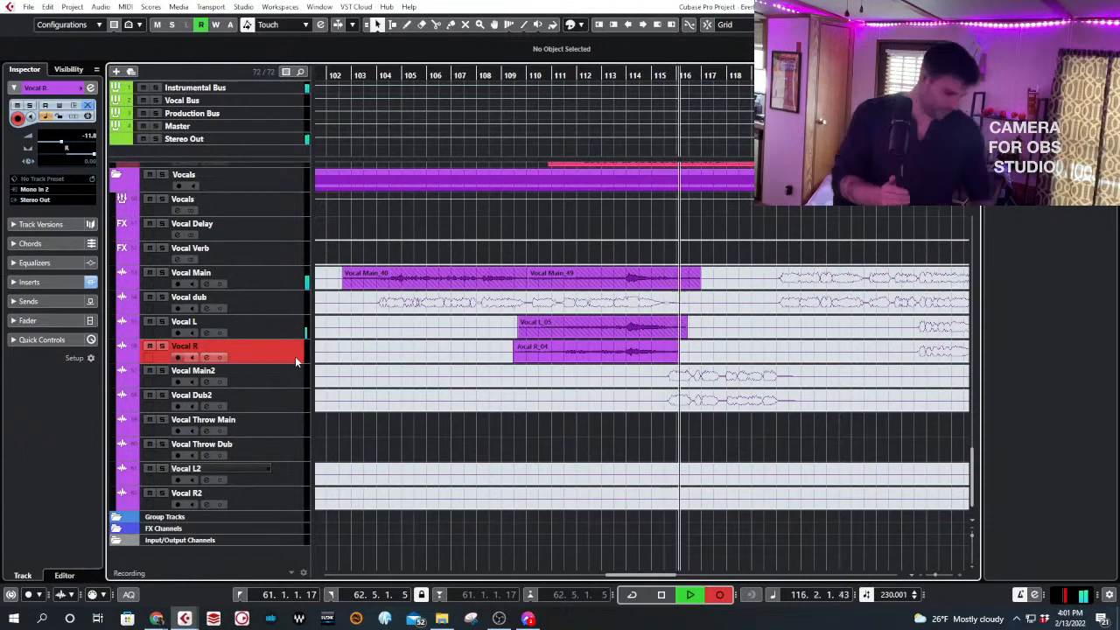
key("space")
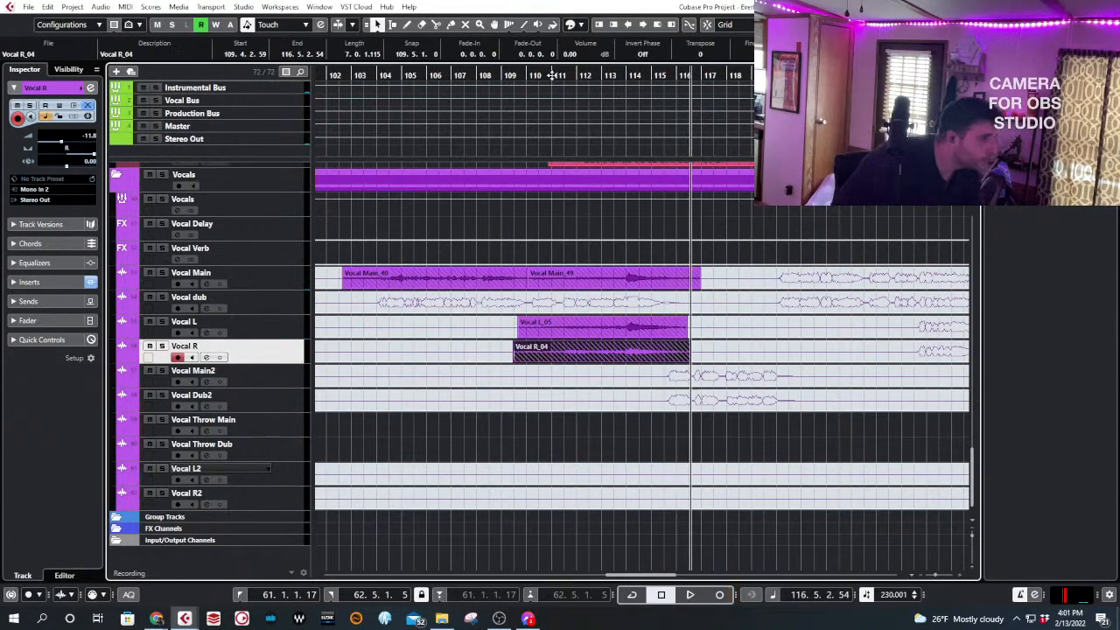
- Audition the layered Vocal Main, Vocal L and Vocal R takes from about bar 110
left_click_drag(552, 75, 540, 73)
key("space")
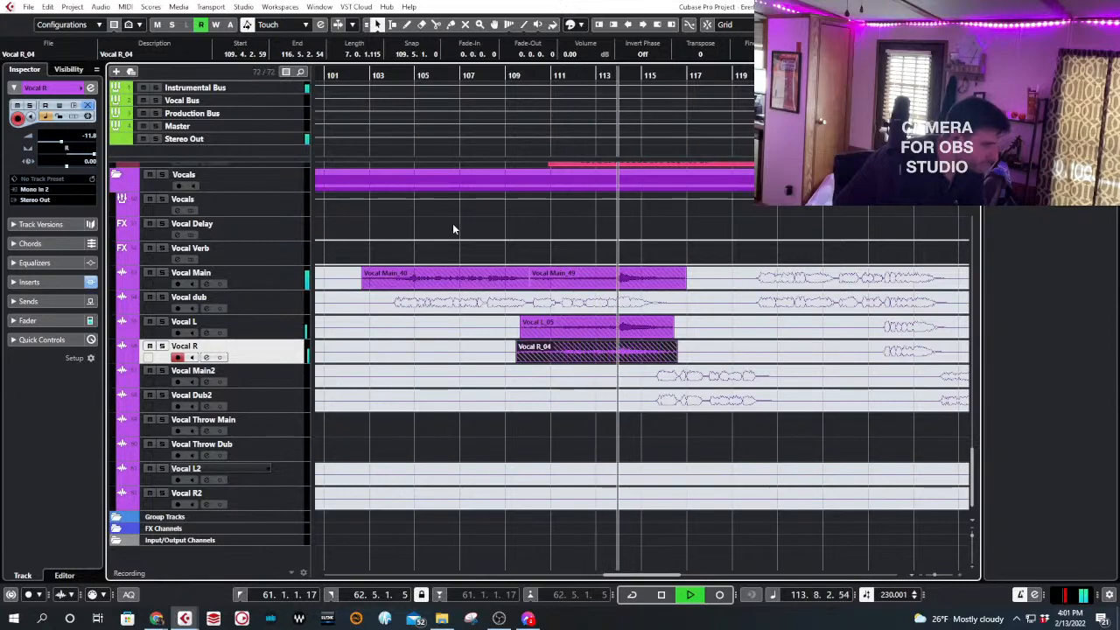
scroll(455, 226, "down", 3)
- Select the Vocal L2 track, try a take from about bar 110 past bar 116, and delete it
left_click(488, 75)
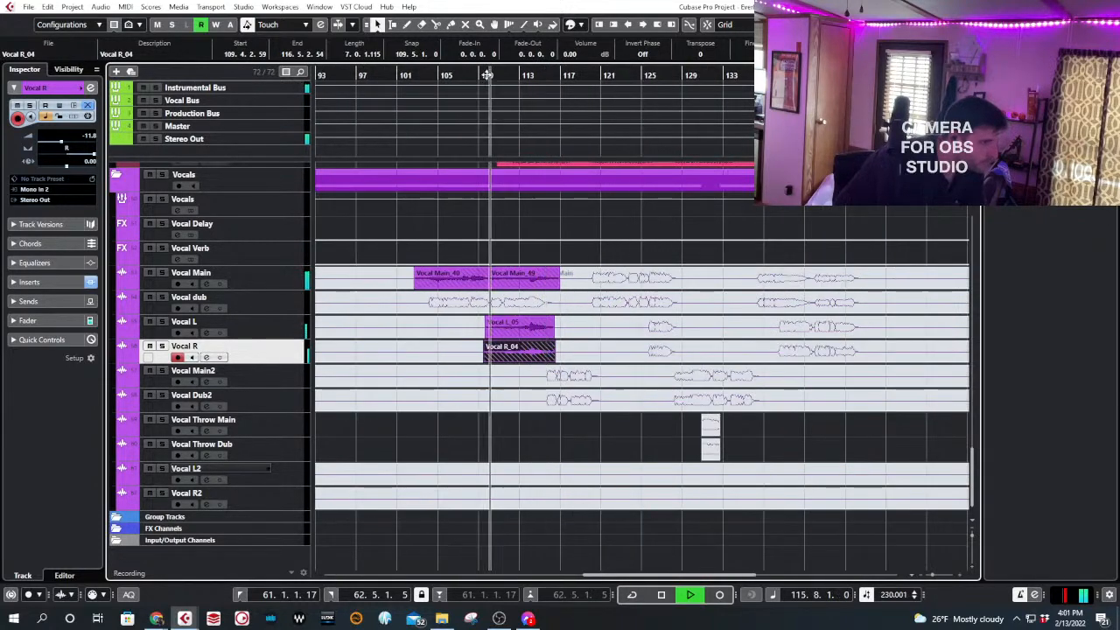
left_click(282, 481)
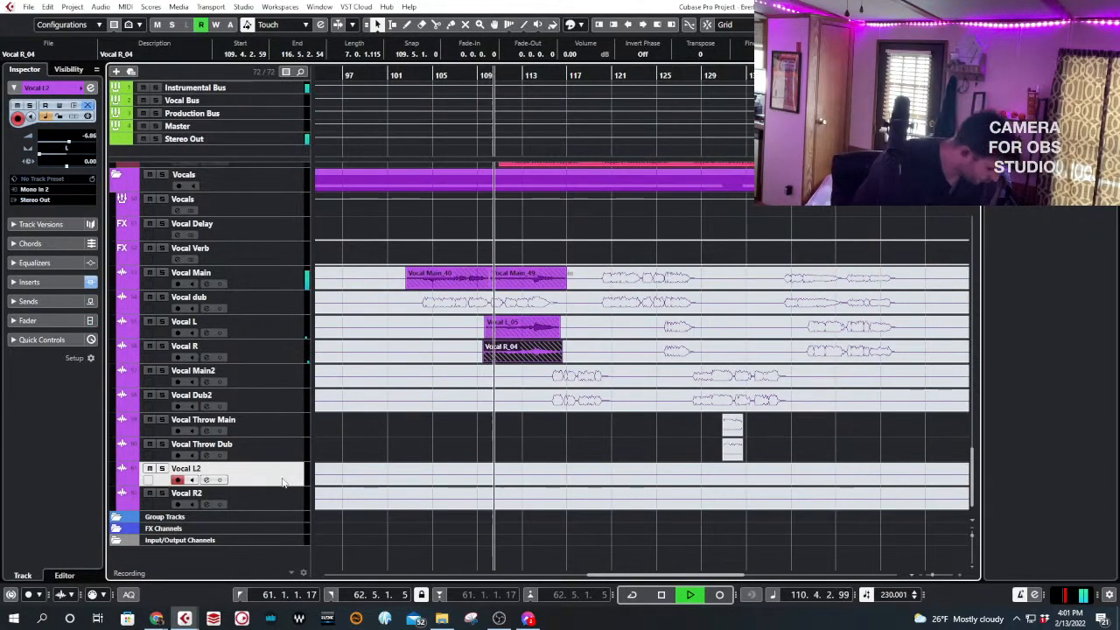
key("KP_Multiply")
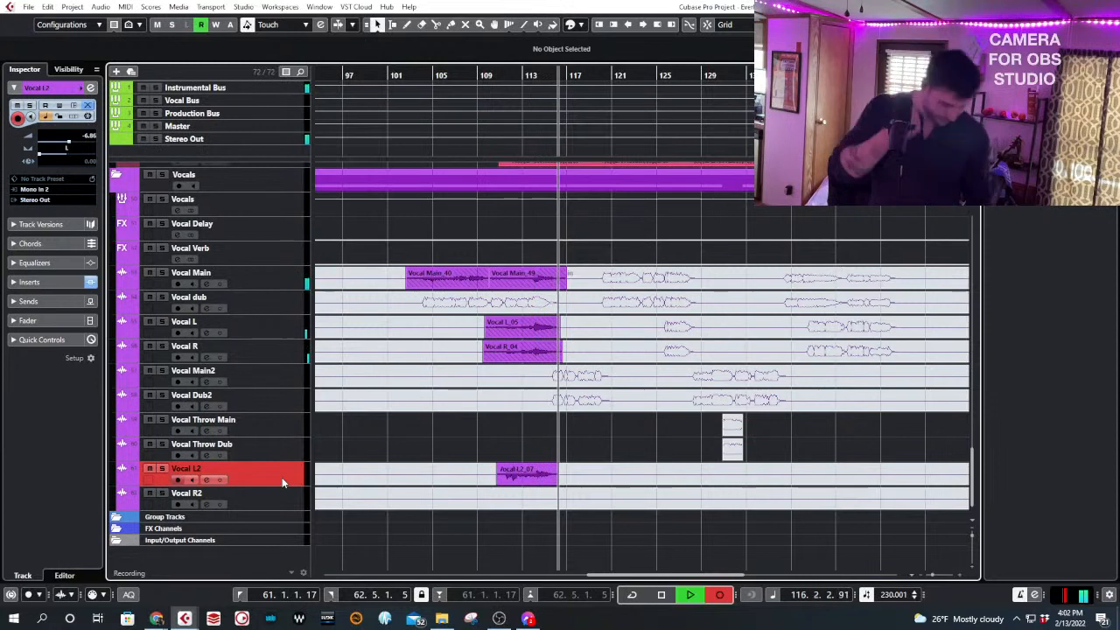
key("space")
key("Delete")
key("KP_0")
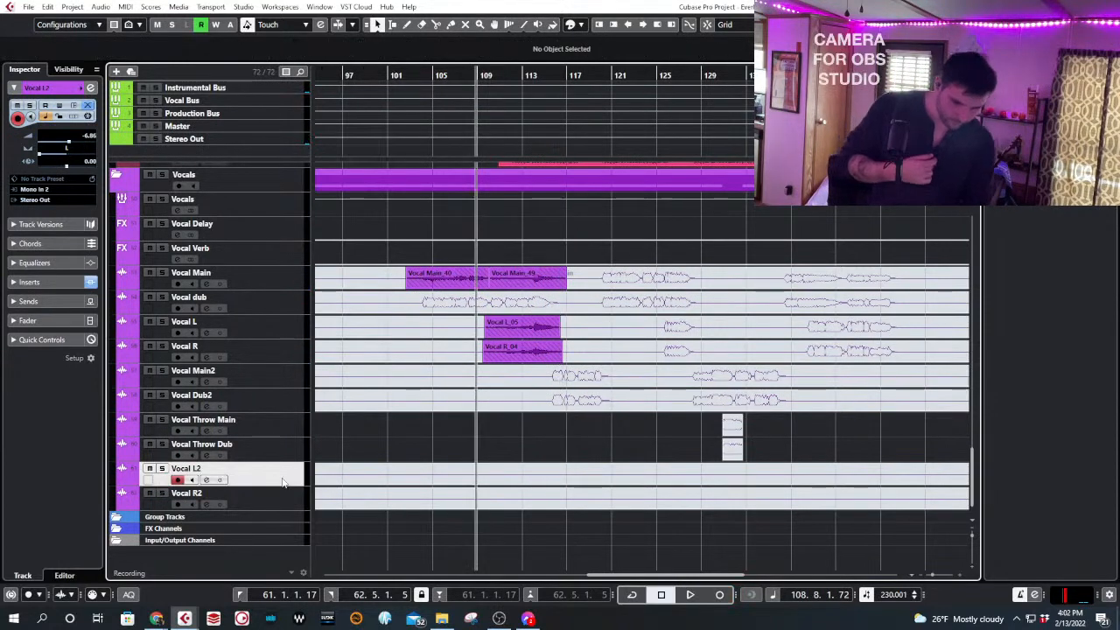
- Record another Vocal L2 take from about bar 110 to 116
key("space")
key("KP_Multiply")
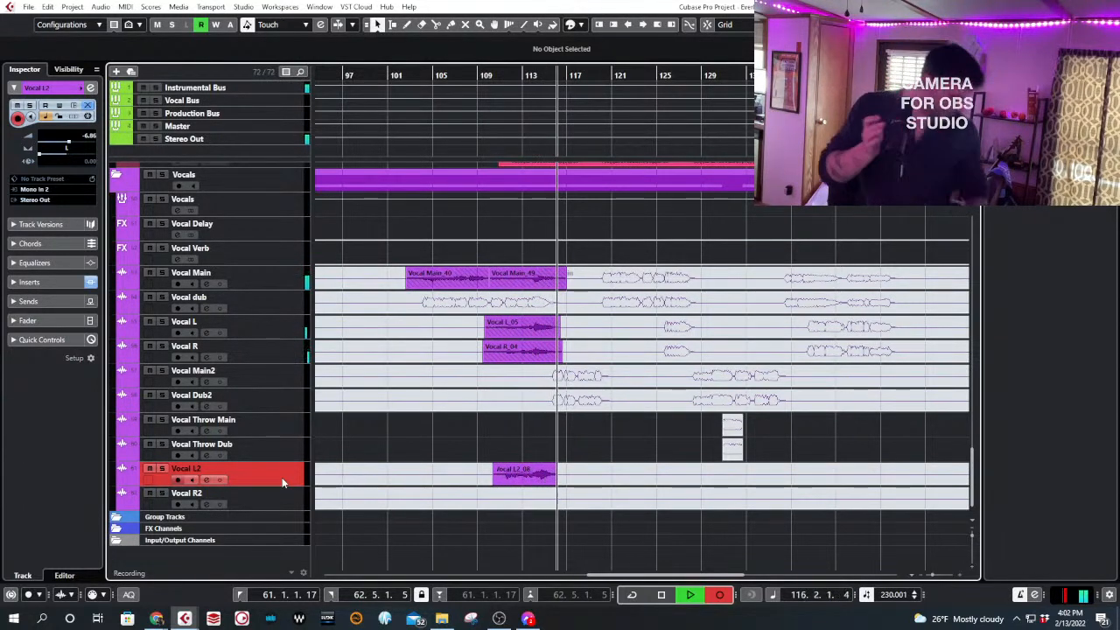
key("space")
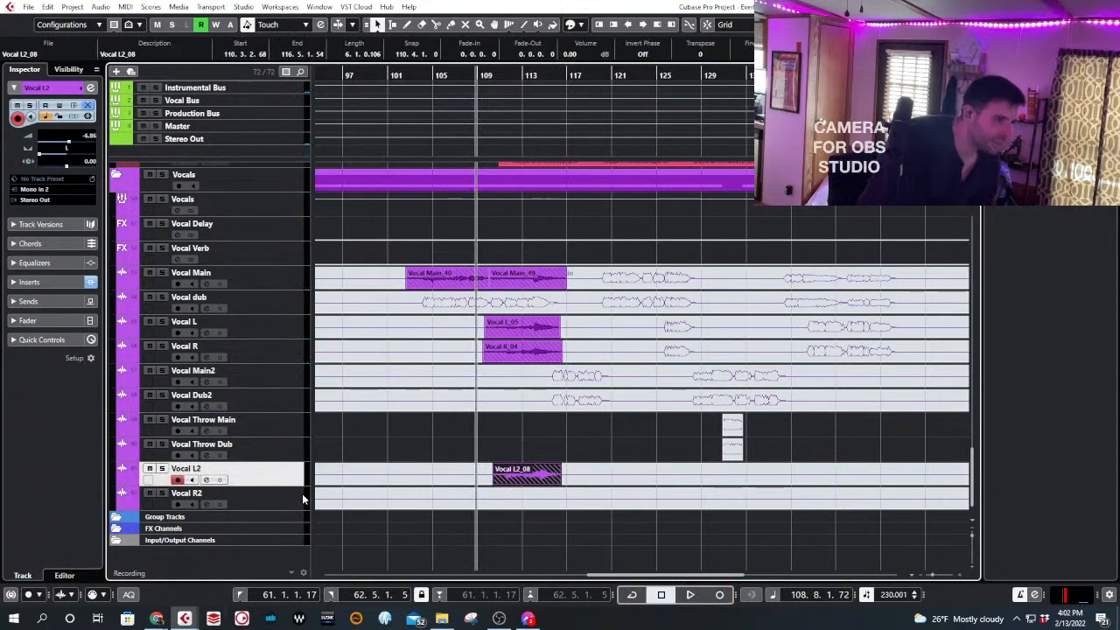
- Record a Vocal R2 take from about bar 110 to 116 and play the layered section back
left_click(303, 499)
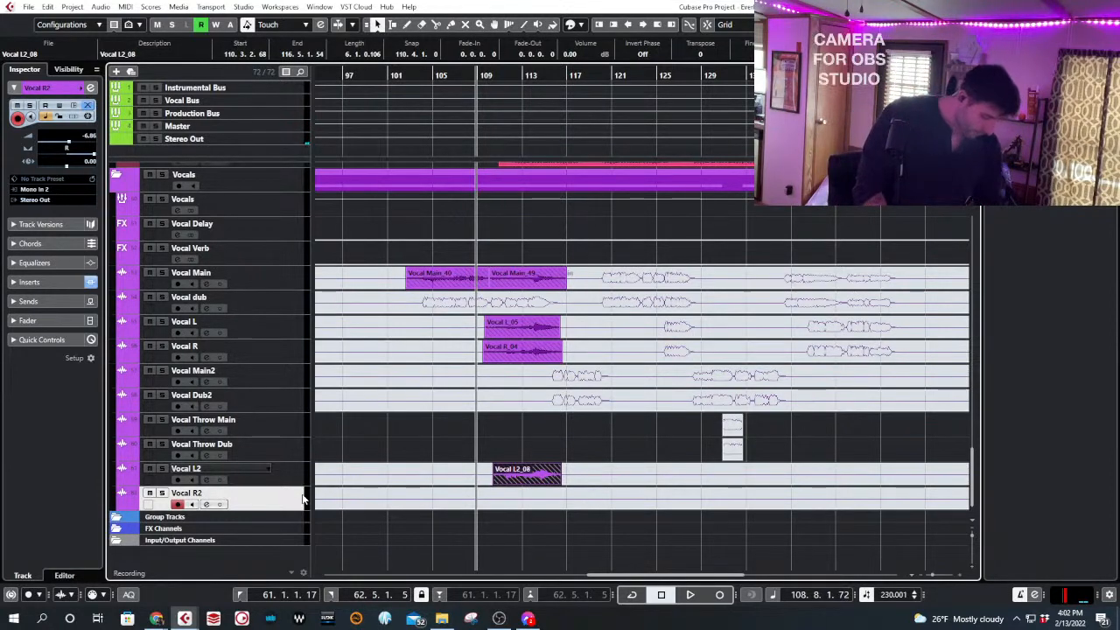
key("space")
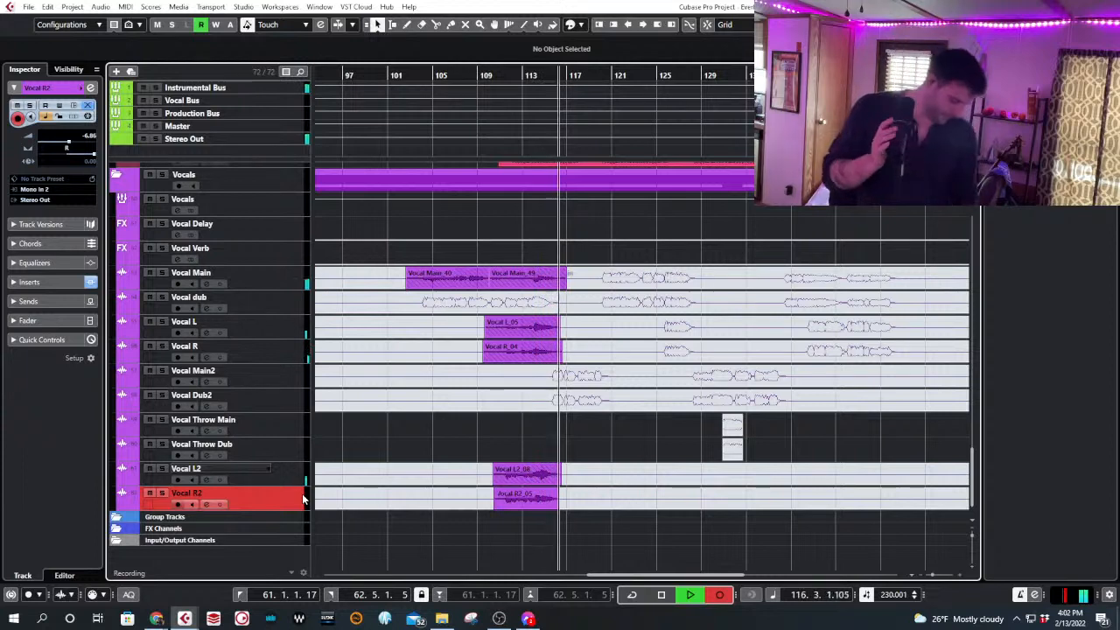
key("space")
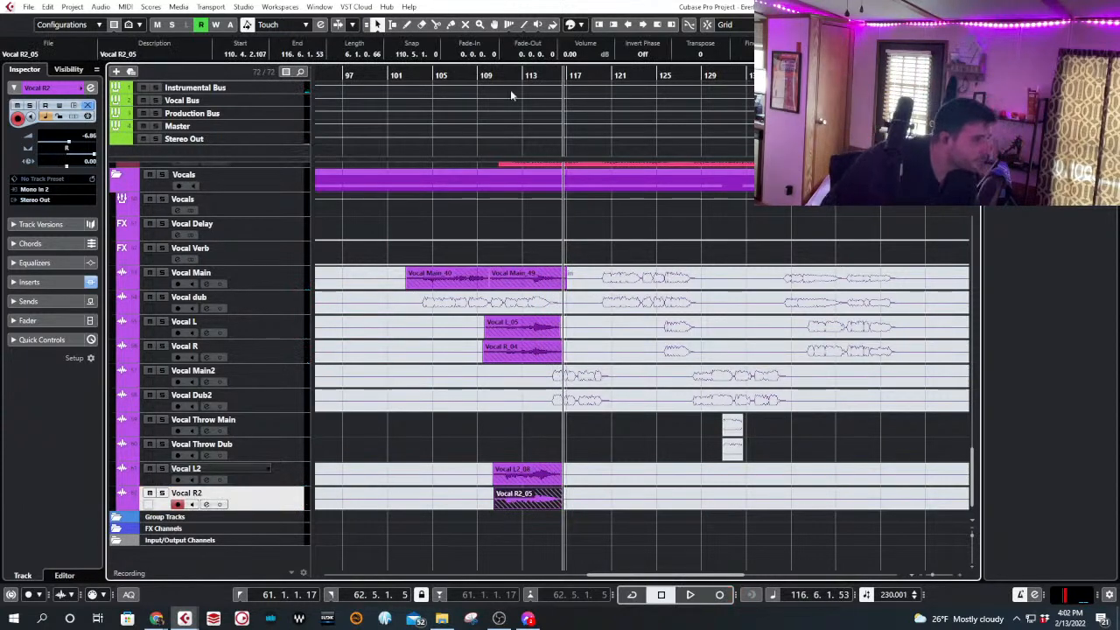
left_click_drag(515, 79, 505, 72)
key("space")
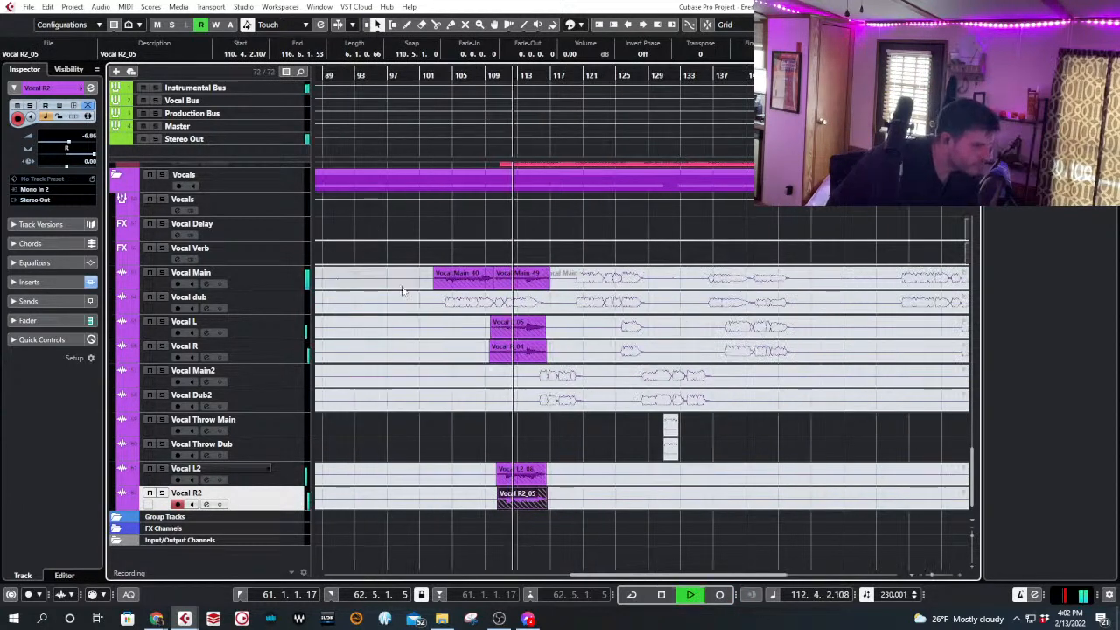
- Try a Vocal Main2 take from about bar 114 to 120, audition it, and delete it
left_click(292, 374)
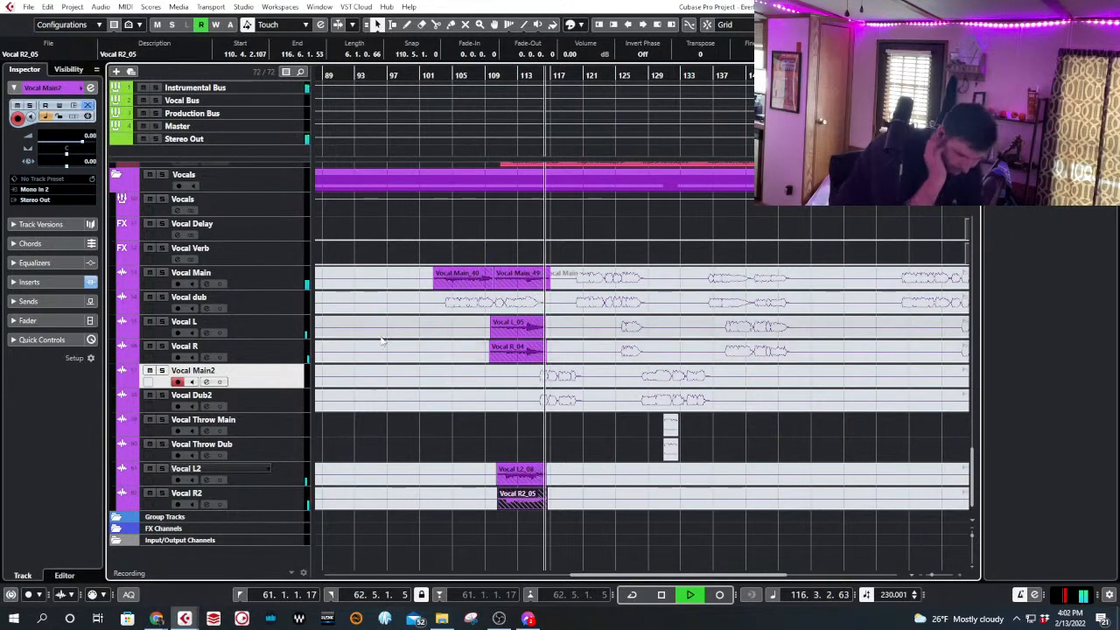
left_click_drag(516, 76, 505, 72)
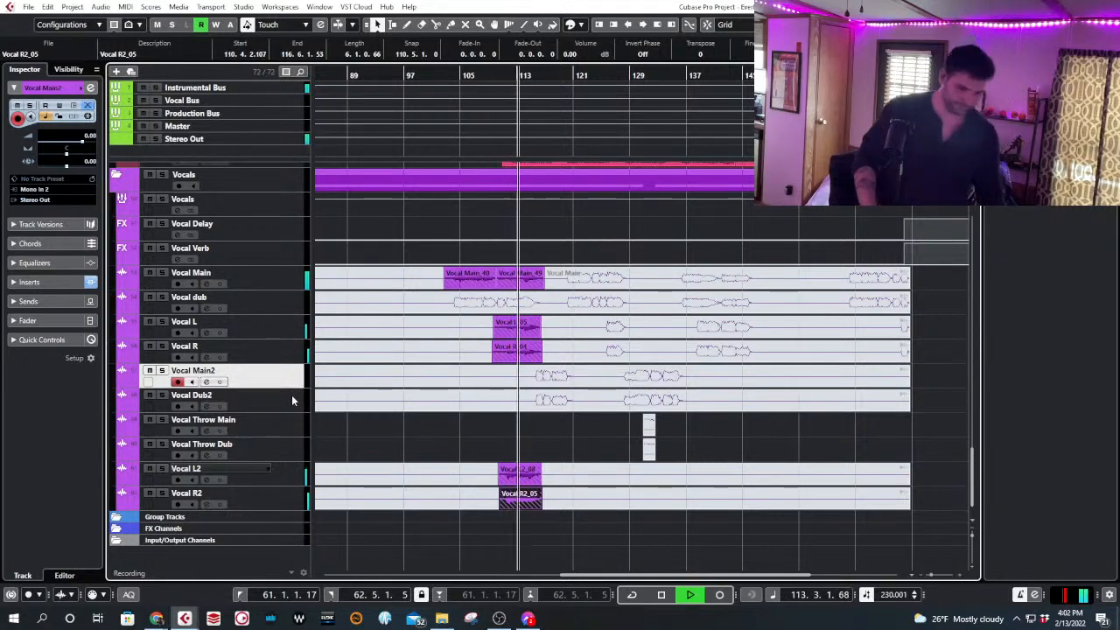
key("KP_Multiply")
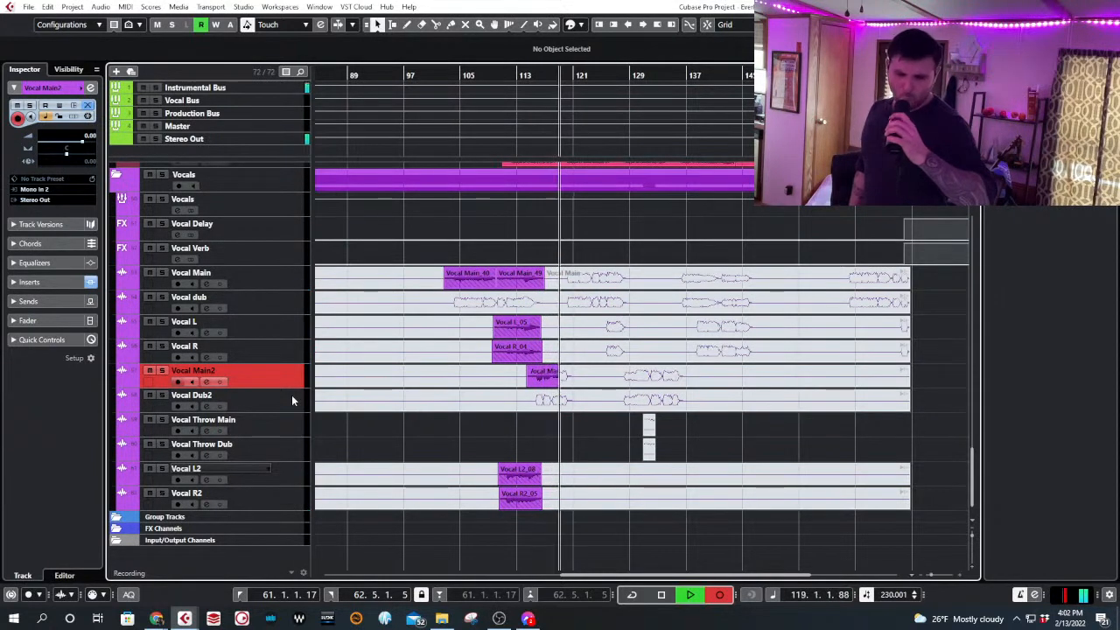
key("space")
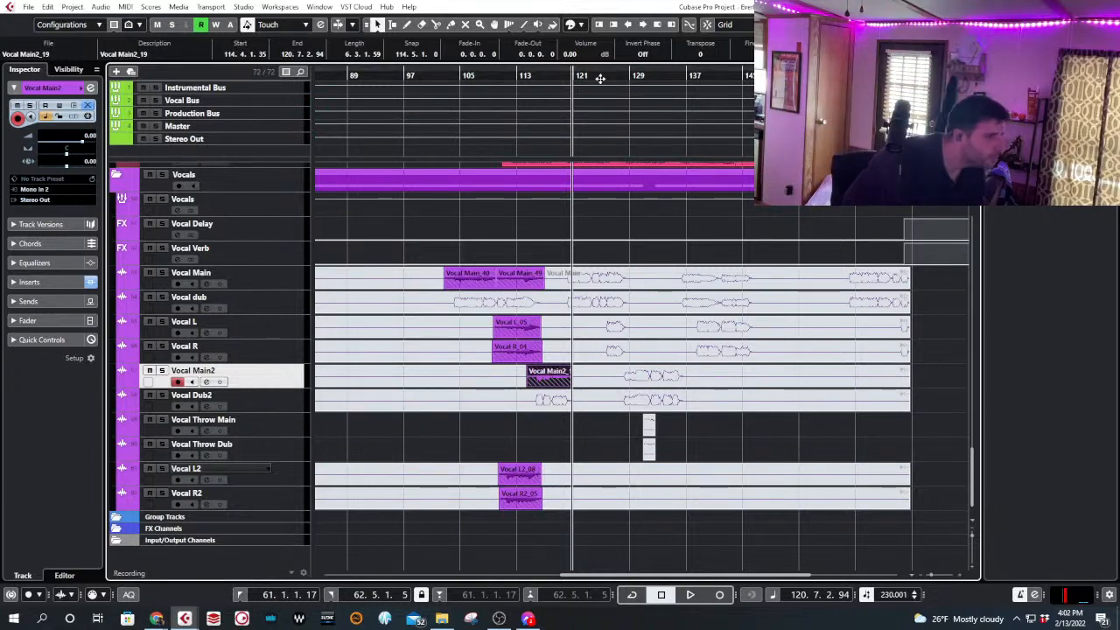
key("space")
left_click(531, 77)
scroll(533, 191, "up", 3)
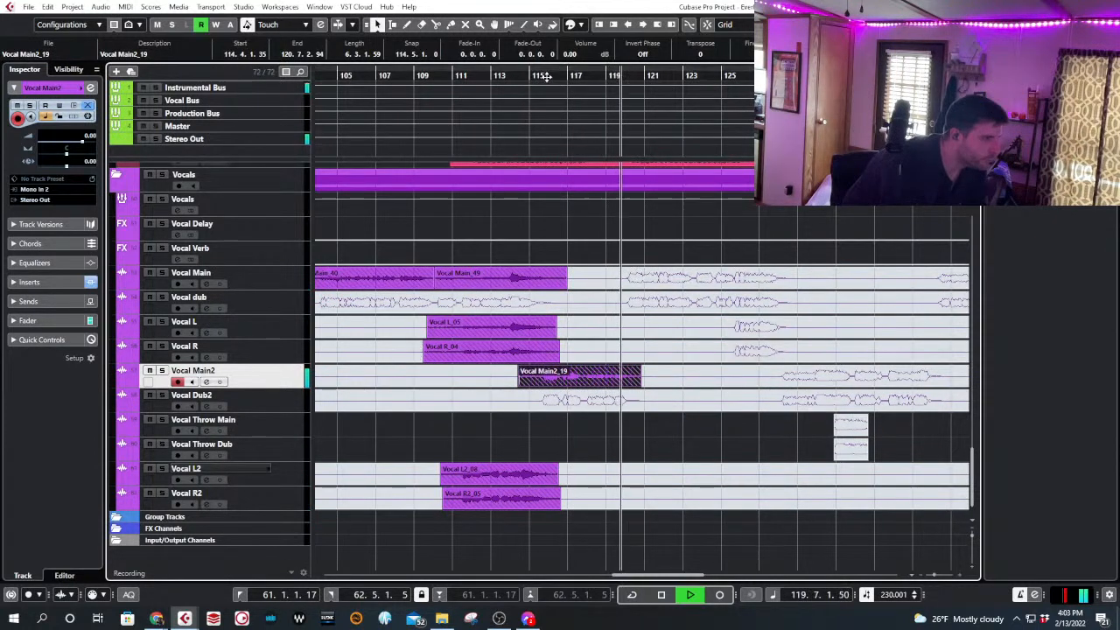
key("space")
key("Delete")
key("KP_1")
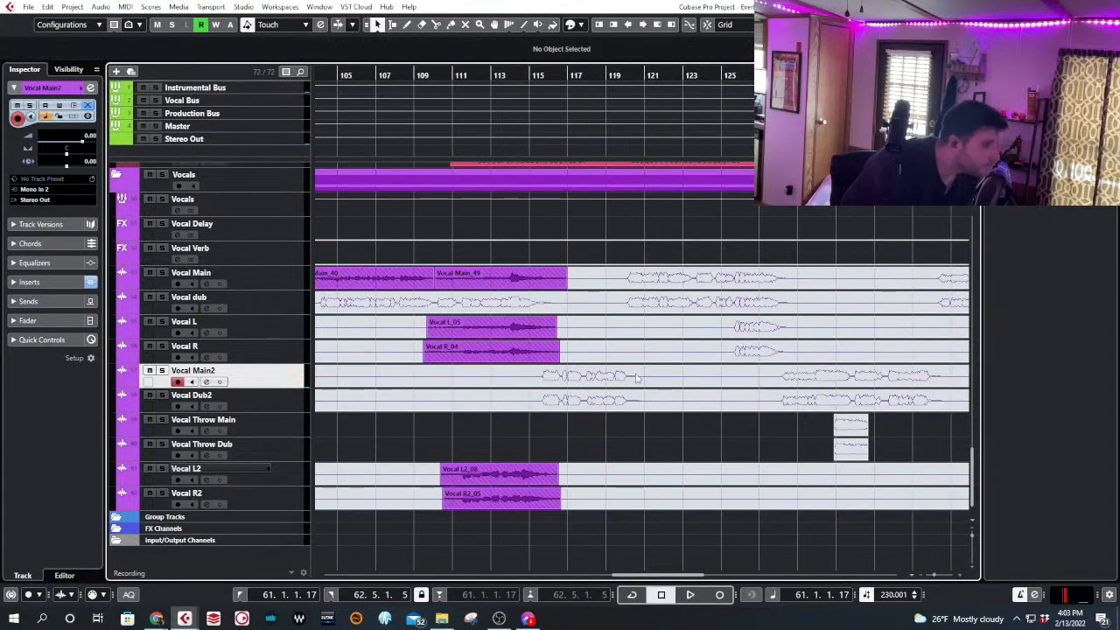
- Try a Vocal Main2 take from about bar 113 to 121, audition it, and delete it
left_click_drag(485, 76, 483, 66)
key("space")
key("KP_Multiply")
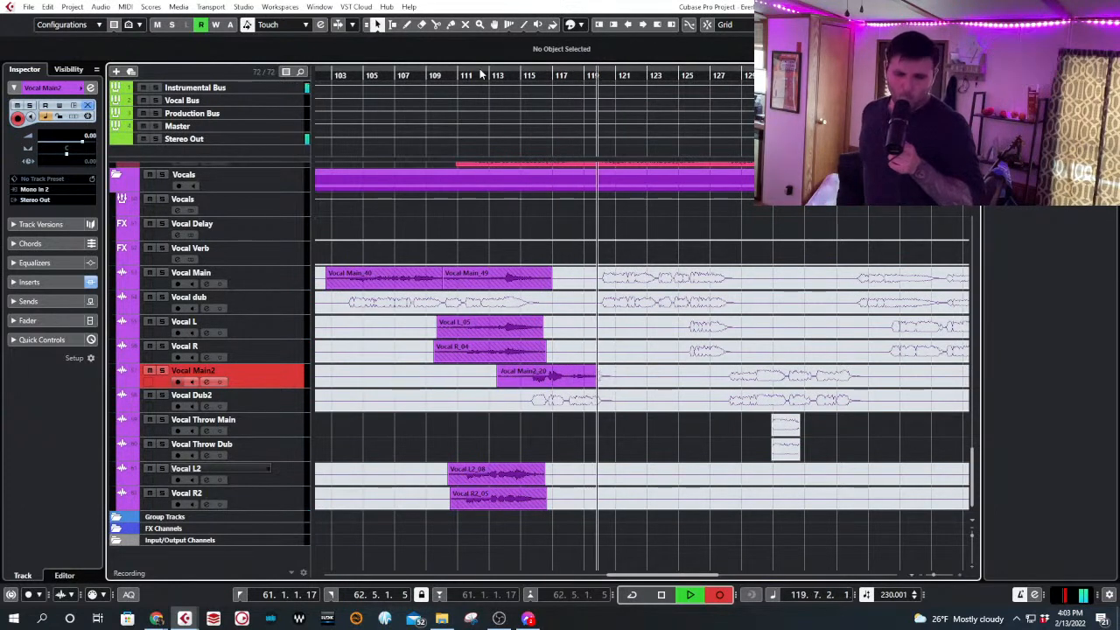
key("space")
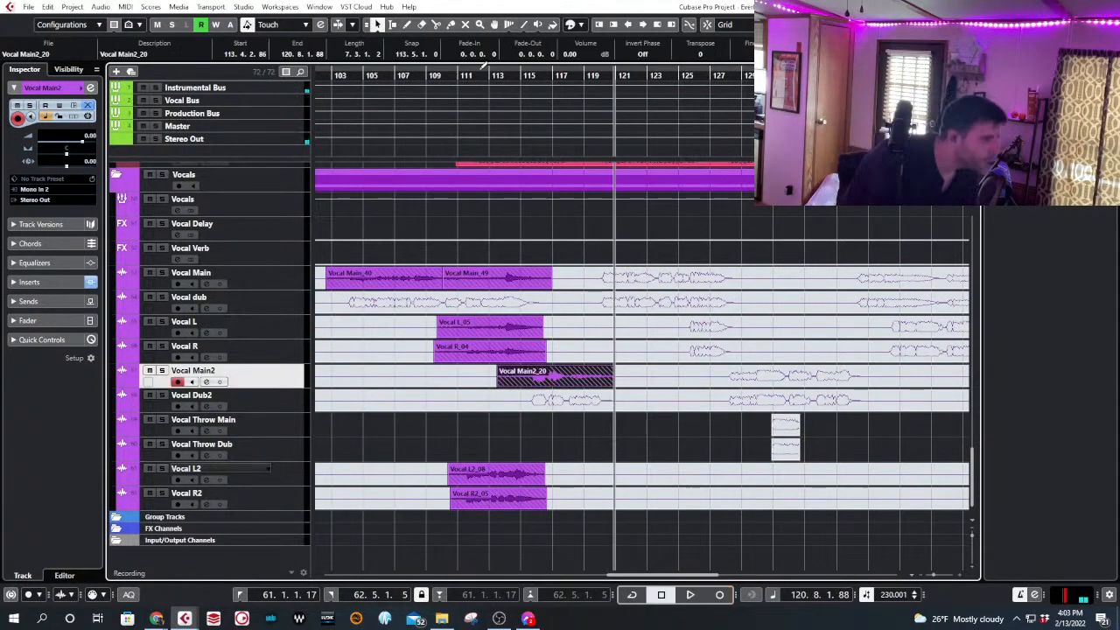
left_click(552, 72)
key("space")
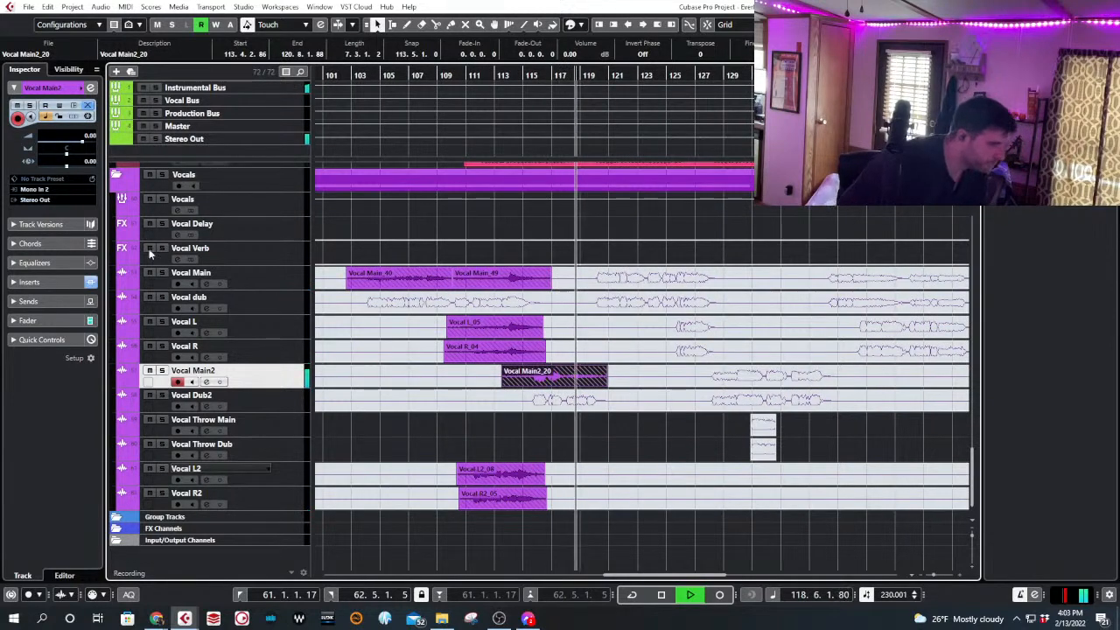
key("Delete")
- Try another Vocal Main2 take from about bar 114 past bar 117 and undo it
key("KP_Subtract")
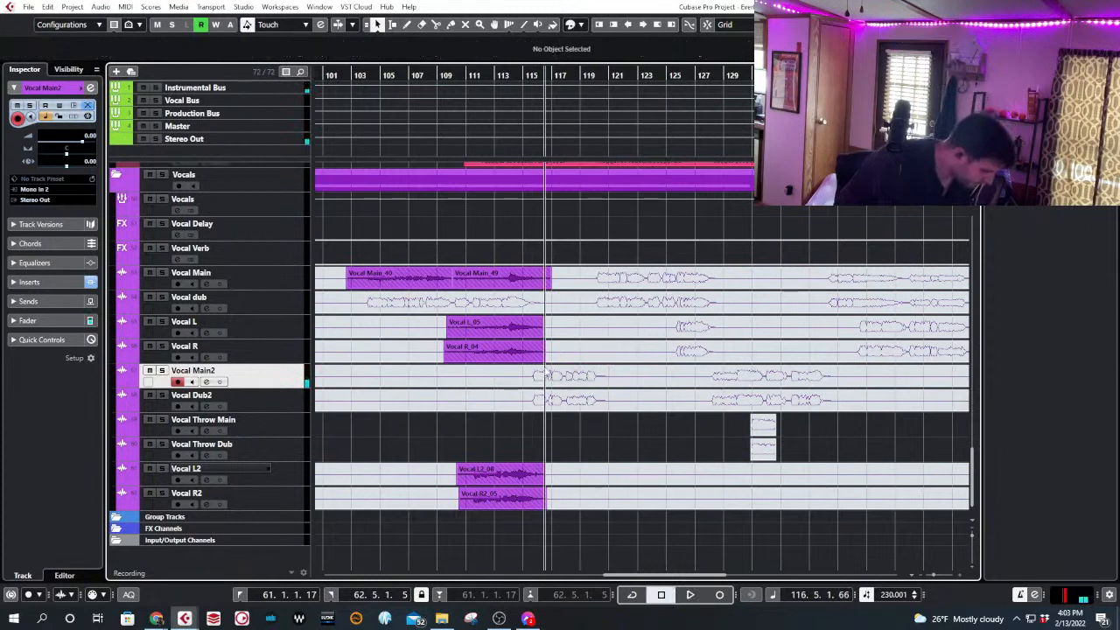
key("space")
key("KP_Subtract")
key("space")
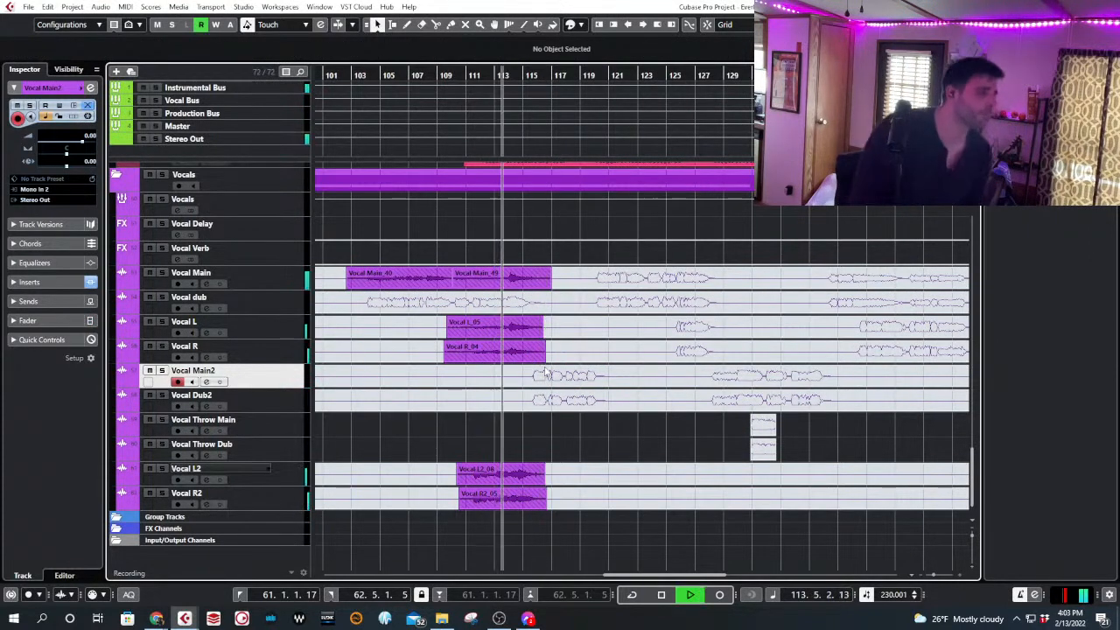
key("KP_Multiply")
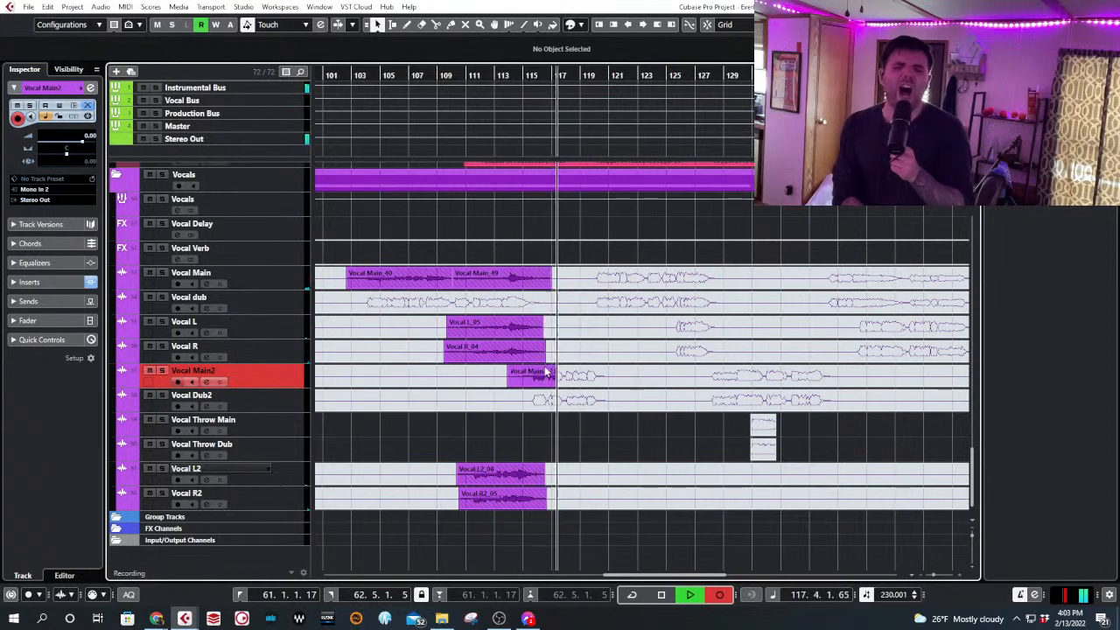
key("space")
key("ctrl+z")
- Record a Vocal Main2 take from about bar 114 past bar 120 and play it back
key("space")
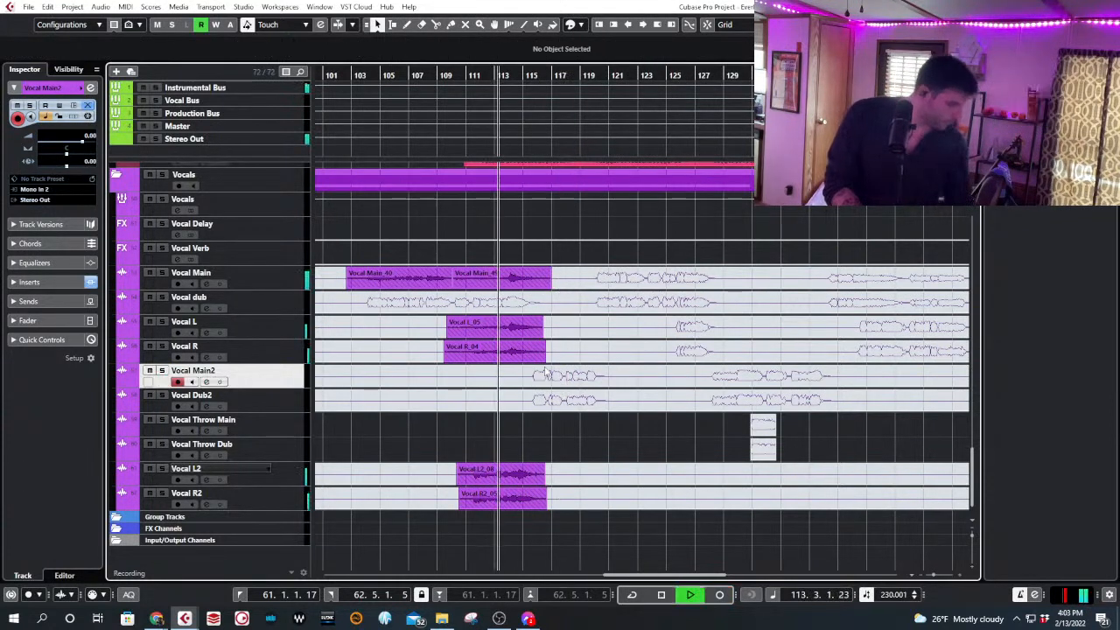
key("KP_Multiply")
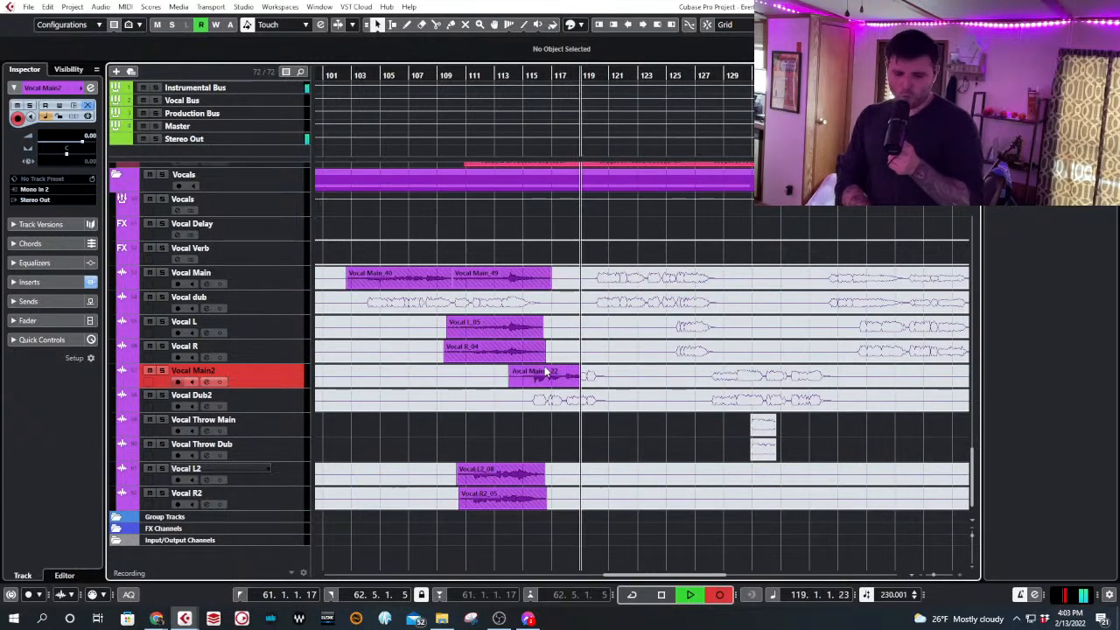
key("space")
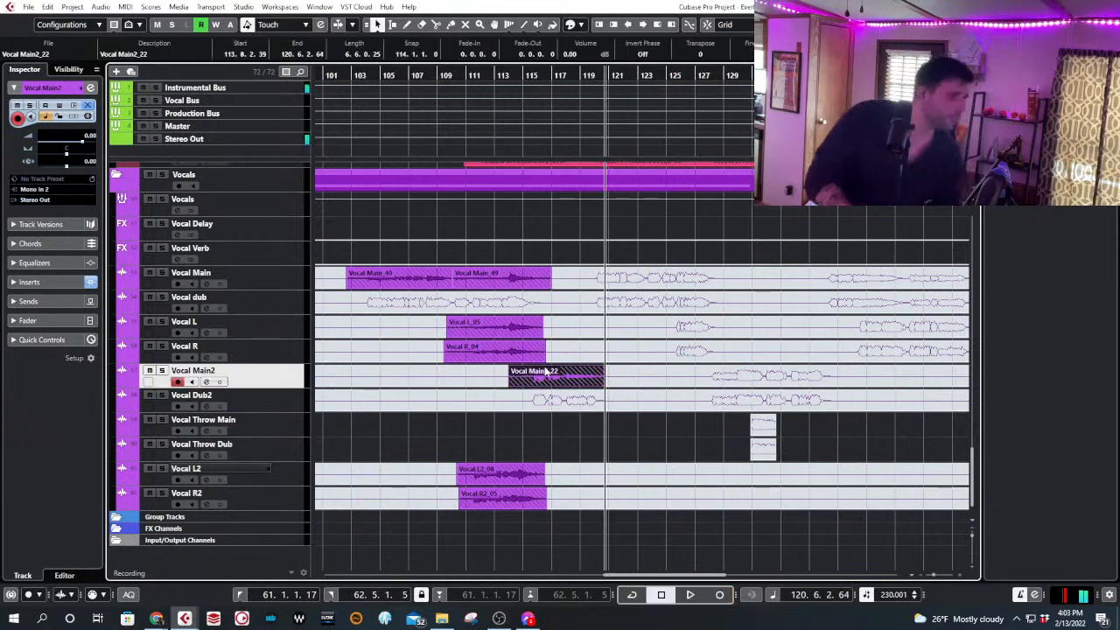
left_click_drag(544, 73, 524, 77)
key("space")
- Select the Vocal L track and record a take from about bar 117 to 121
left_click(287, 331)
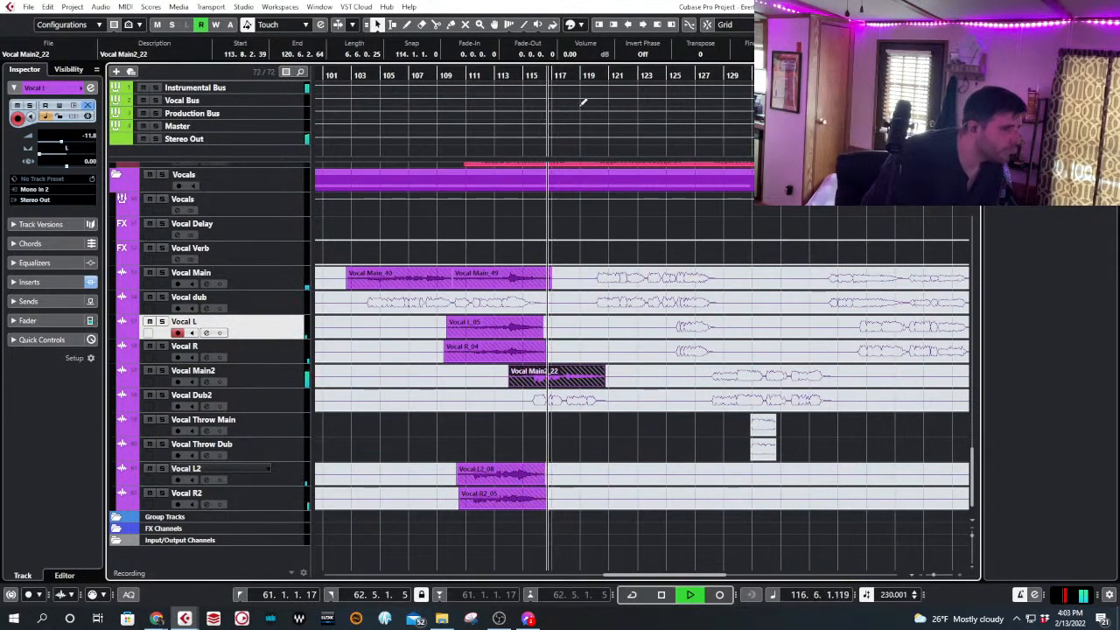
left_click(504, 77)
scroll(503, 438, "up", 4)
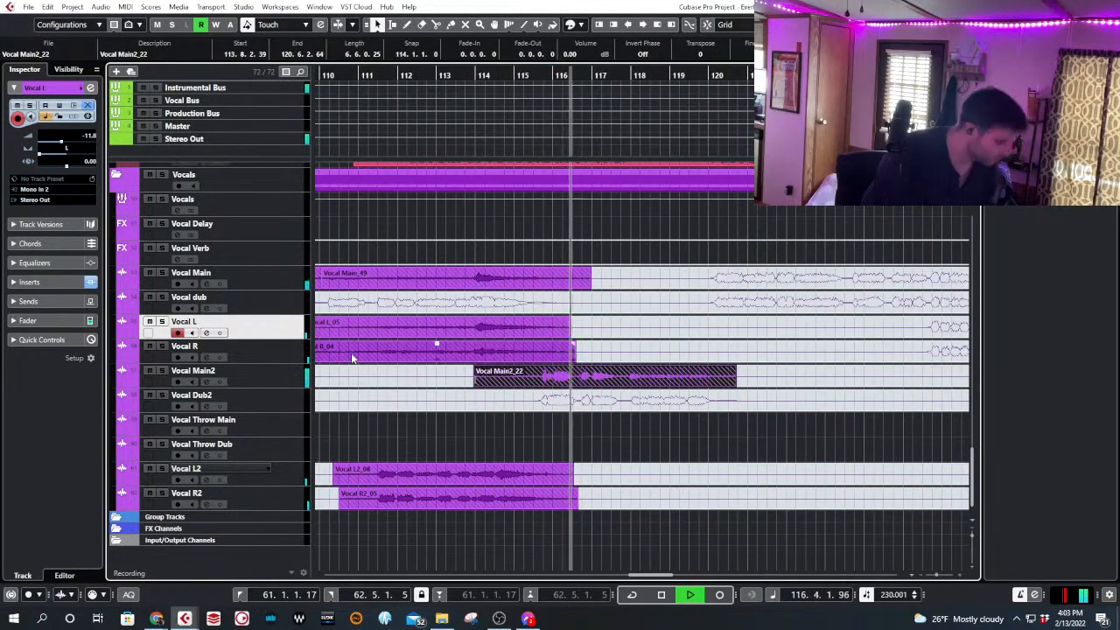
key("KP_Multiply")
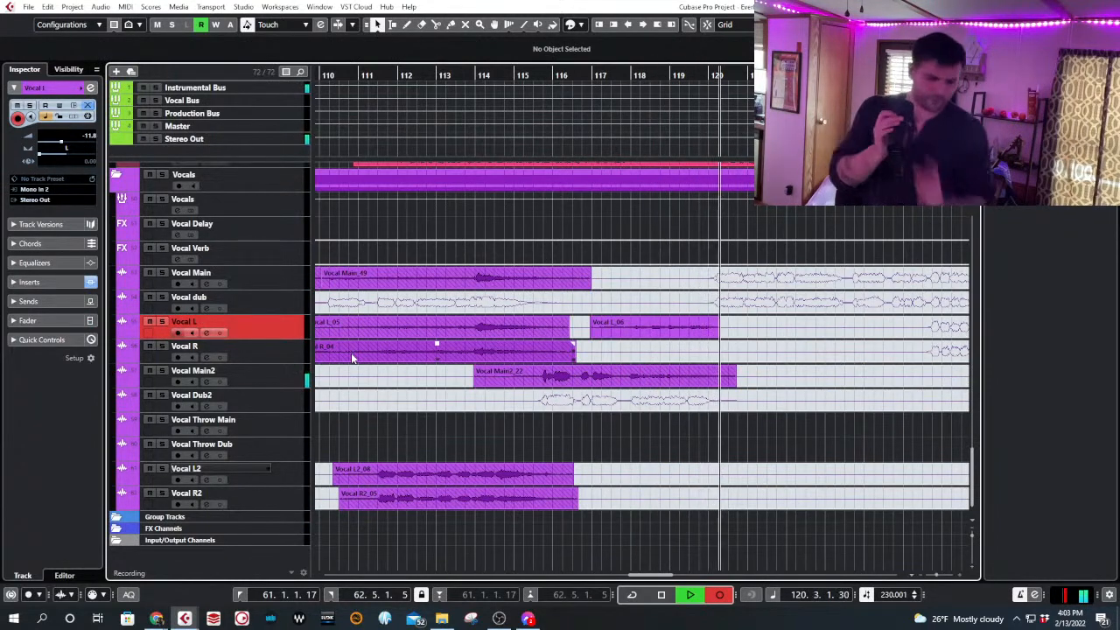
key("space")
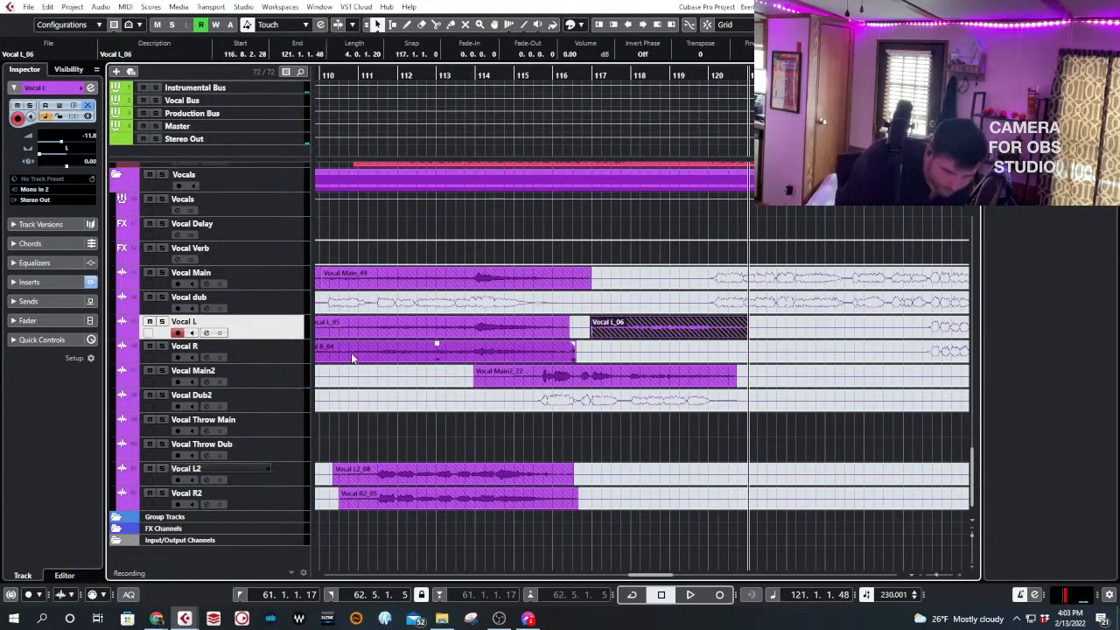
key("Home")
left_click(354, 339)
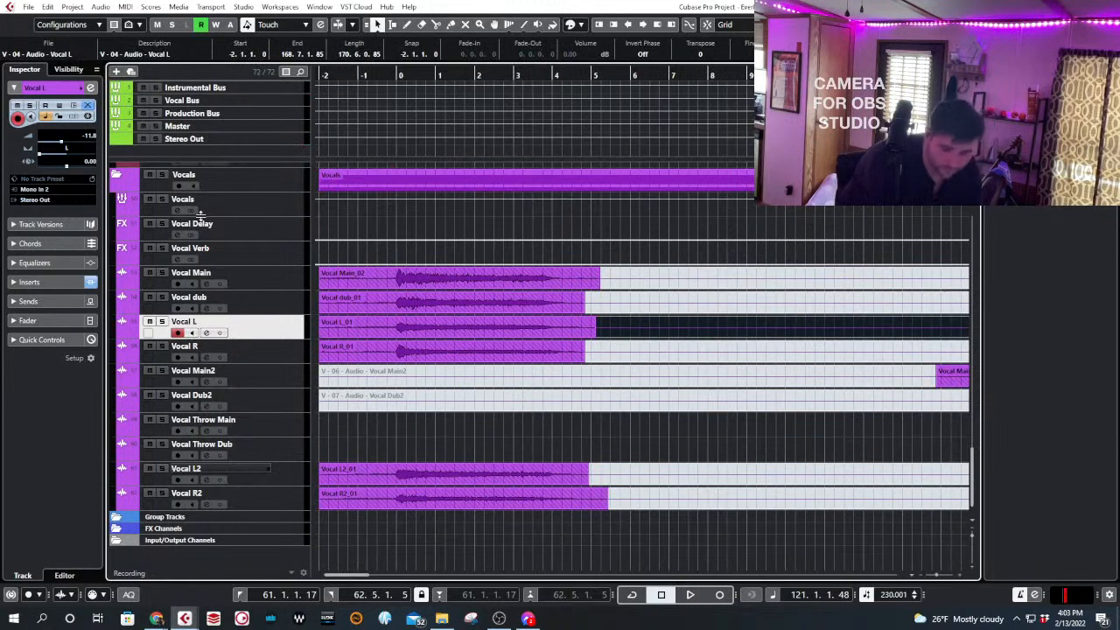
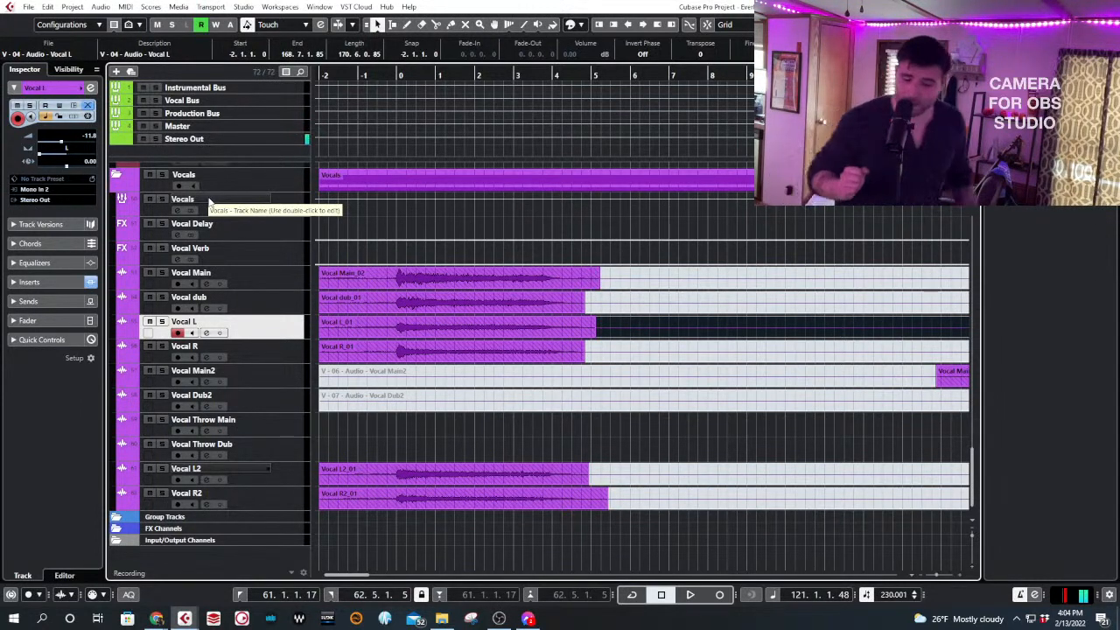
scroll(717, 371, "down", 5)
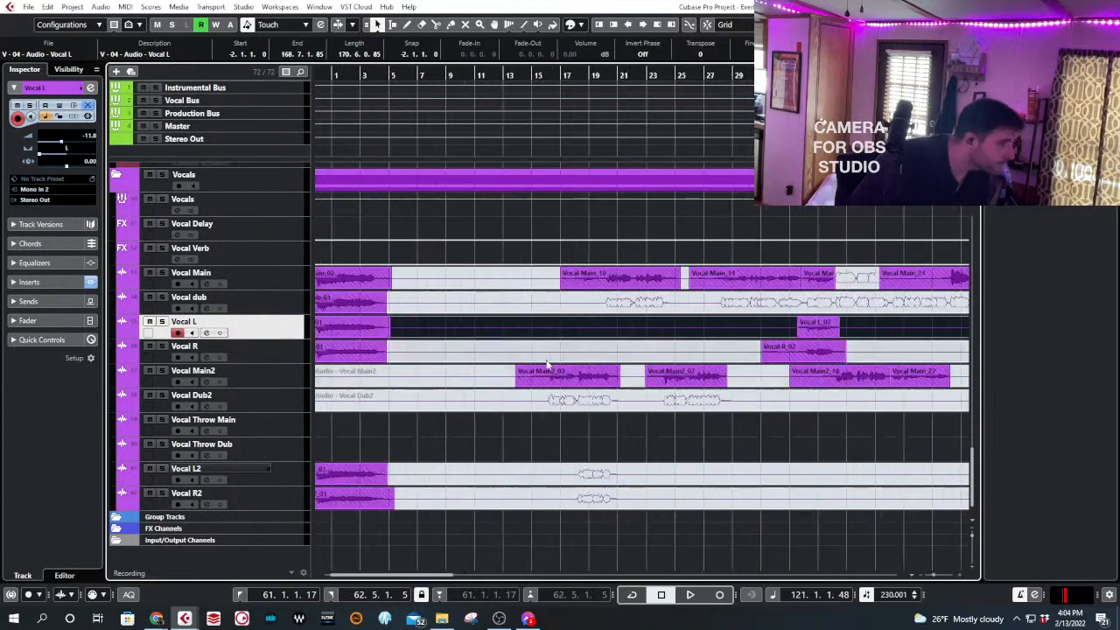
scroll(787, 343, "right", 10)
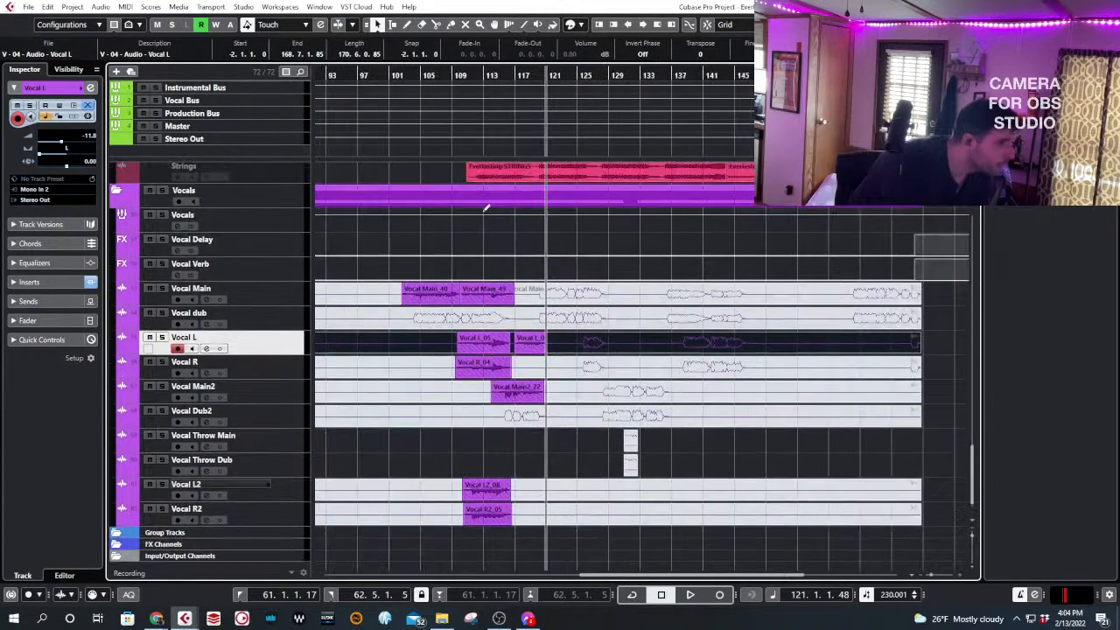
- Select the Vocal R track and record a matching take from about bar 117 to 121
left_click(506, 76)
left_click(269, 376)
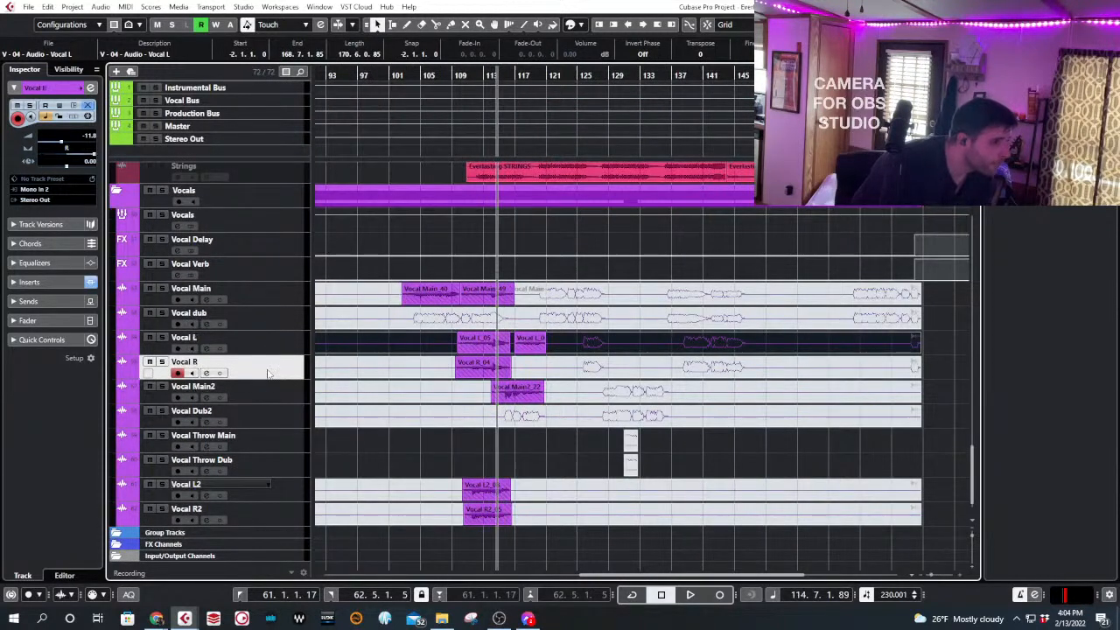
key("space")
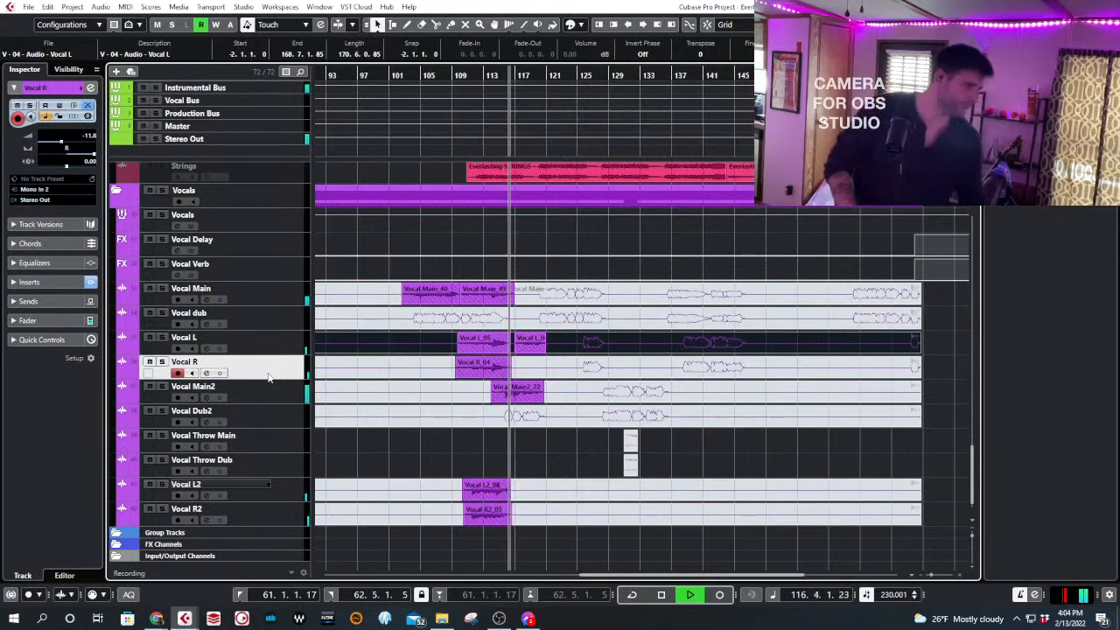
key("KP_Multiply")
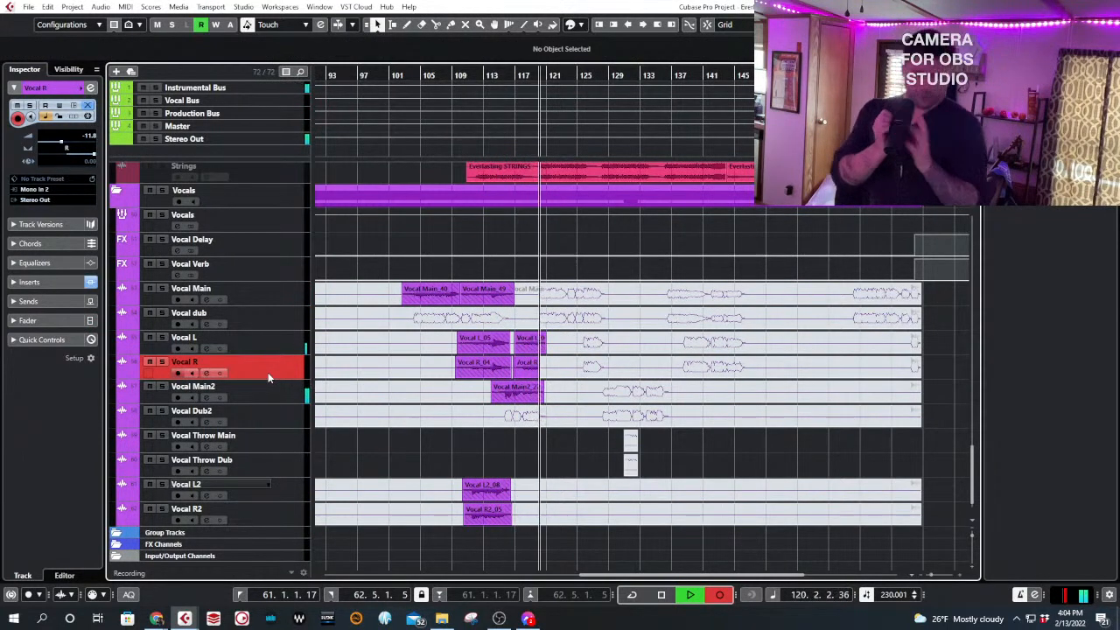
key("space")
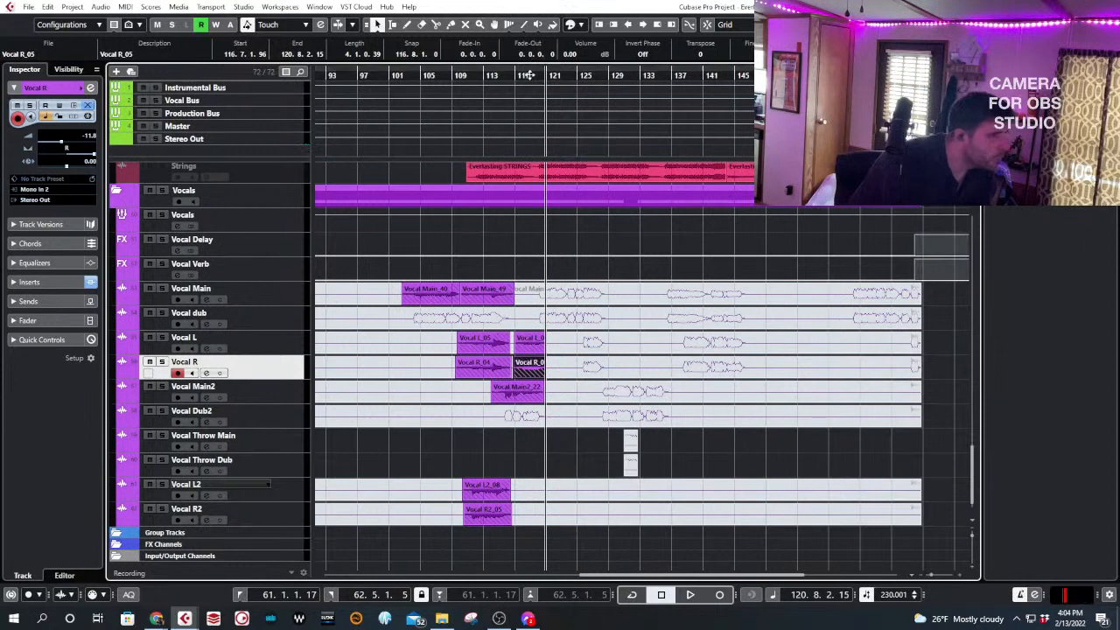
- Play back the layered vocals from about bar 118 and select the Vocal Main track
left_click_drag(523, 76, 523, 71)
key("space")
left_click(281, 300)
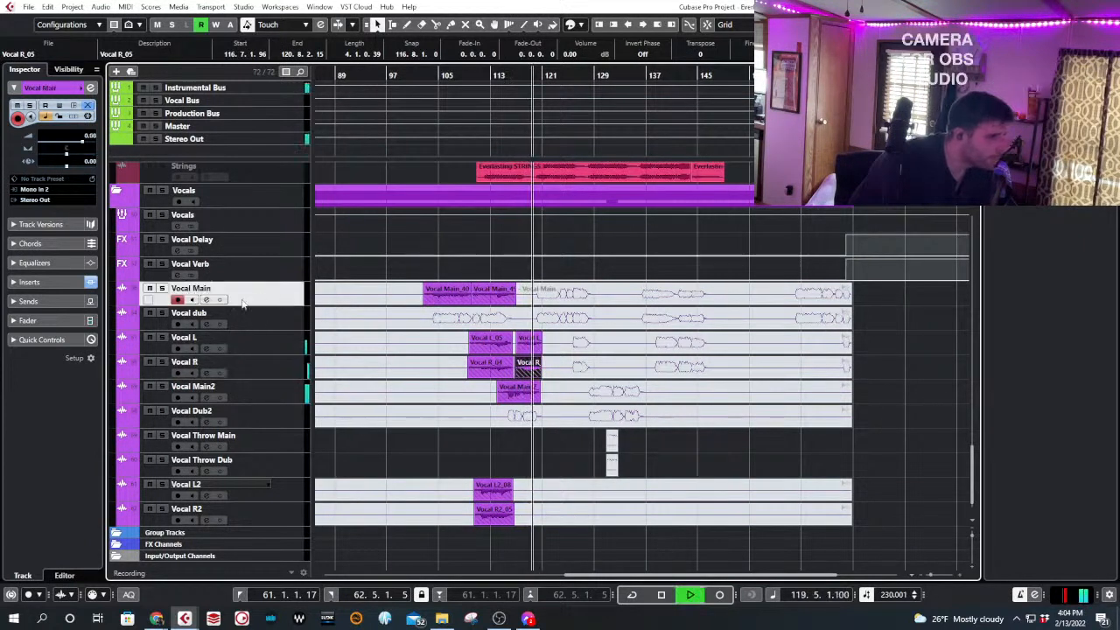
key("space")
- Unmute the old Vocal Main clip following Vocal Main_49, audition its phrase around bar 120, and mute it again
right_click(517, 306)
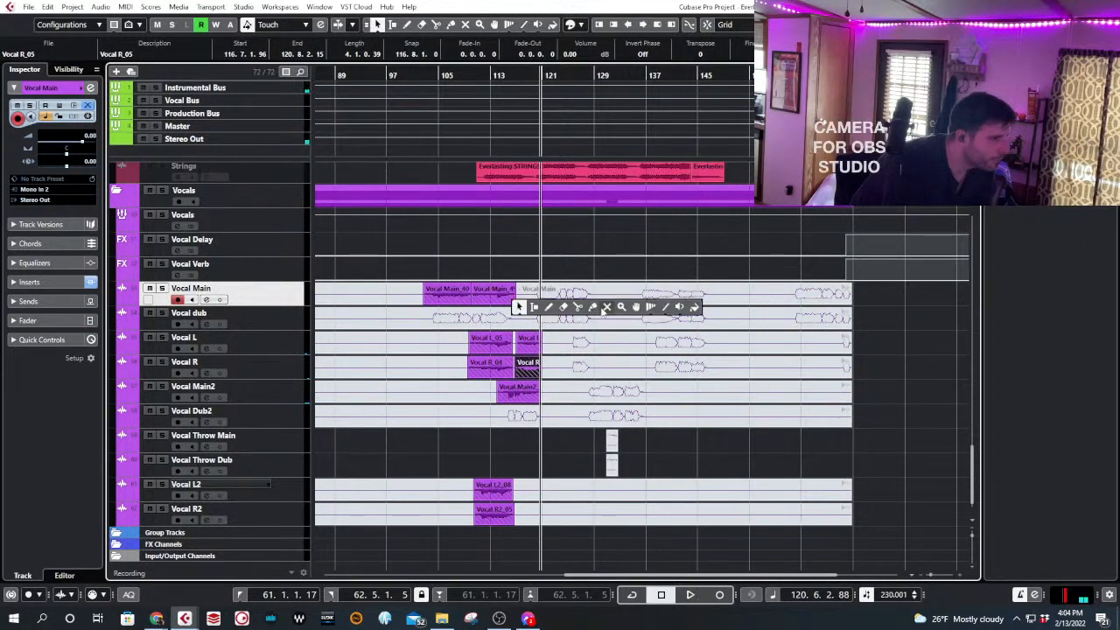
left_click(605, 309)
left_click(604, 295)
key("space")
scroll(548, 293, "up", 5)
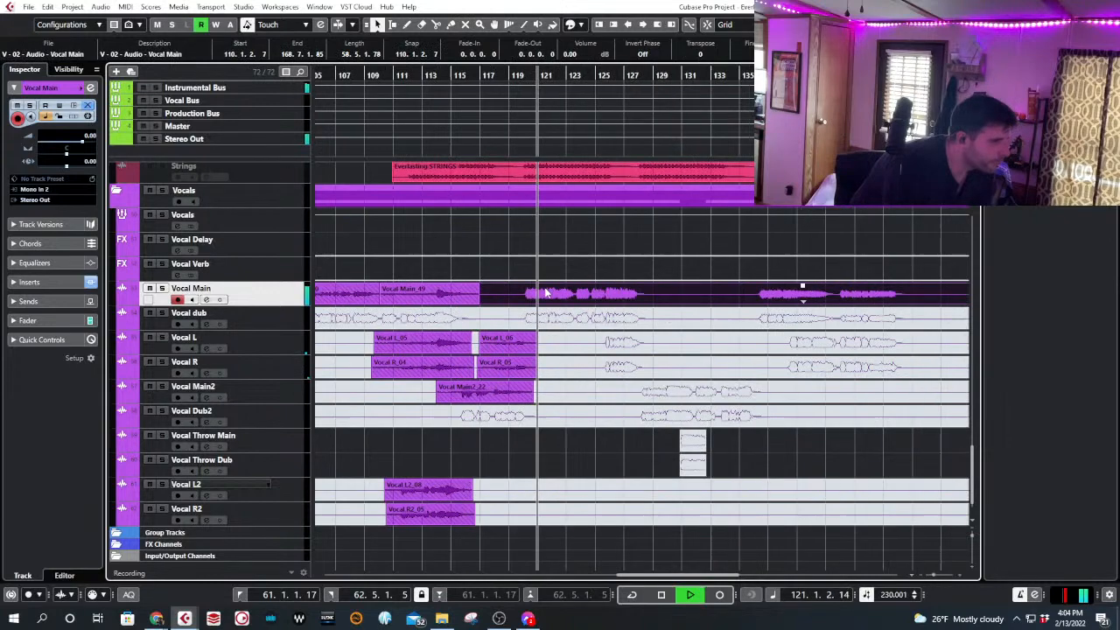
left_click(516, 76)
right_click(488, 305)
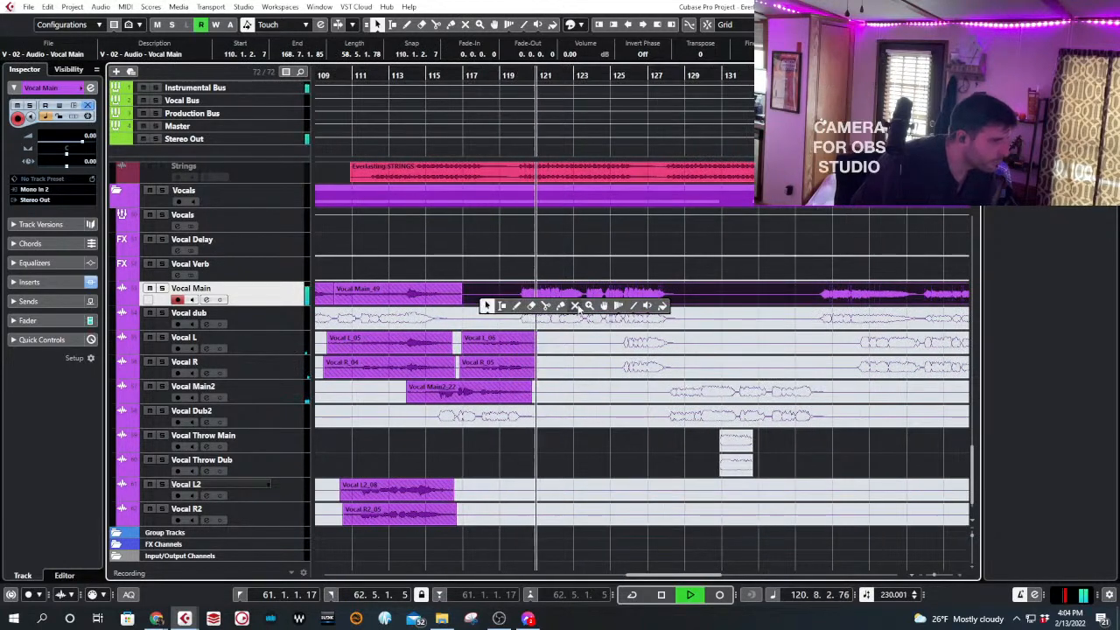
left_click(575, 305)
left_click(575, 293)
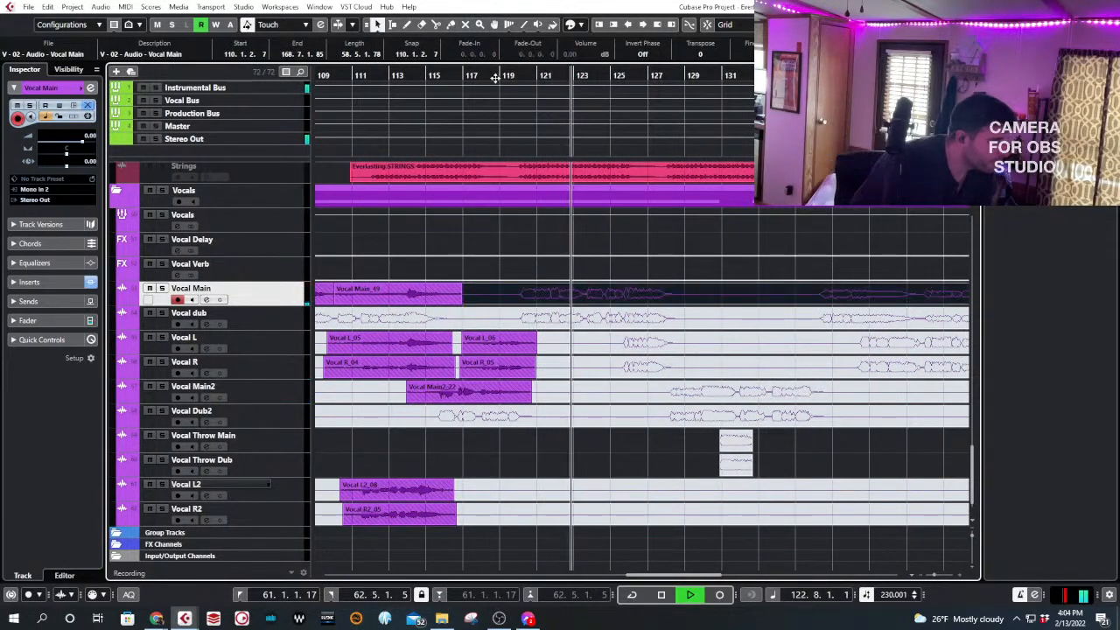
- Try a Vocal Main take from about bar 119 past bar 125 and delete it
left_click(466, 76)
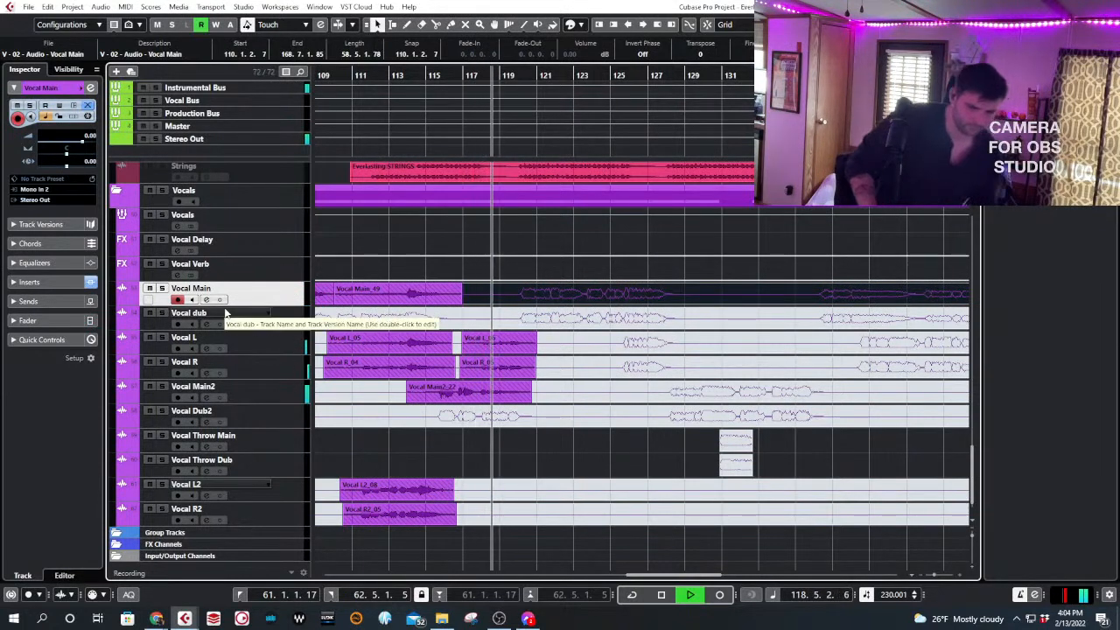
key("KP_Multiply")
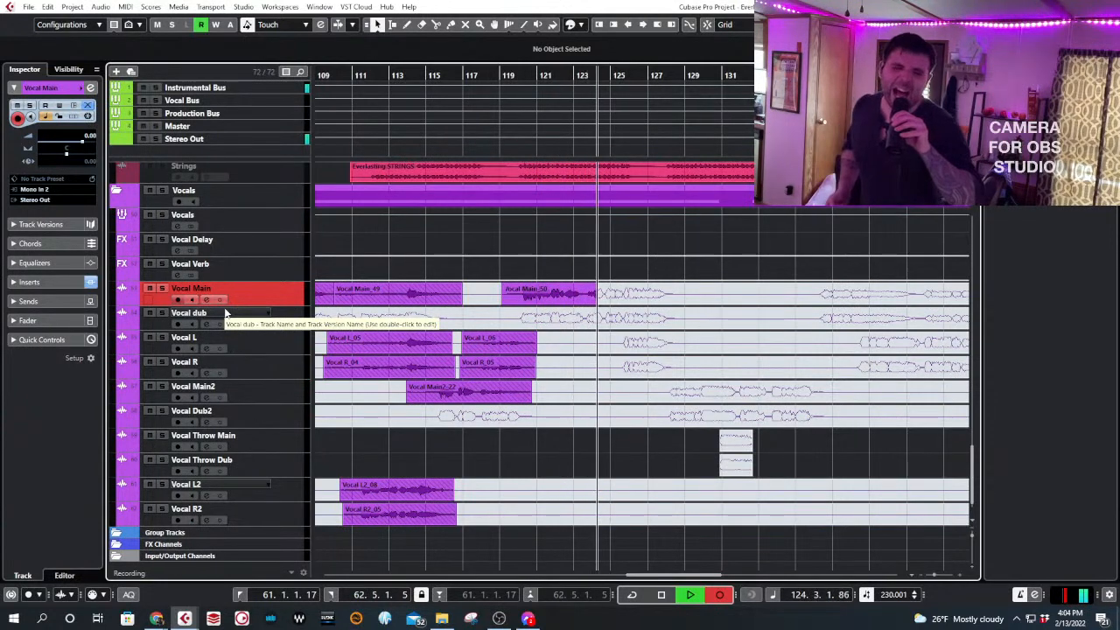
key("space")
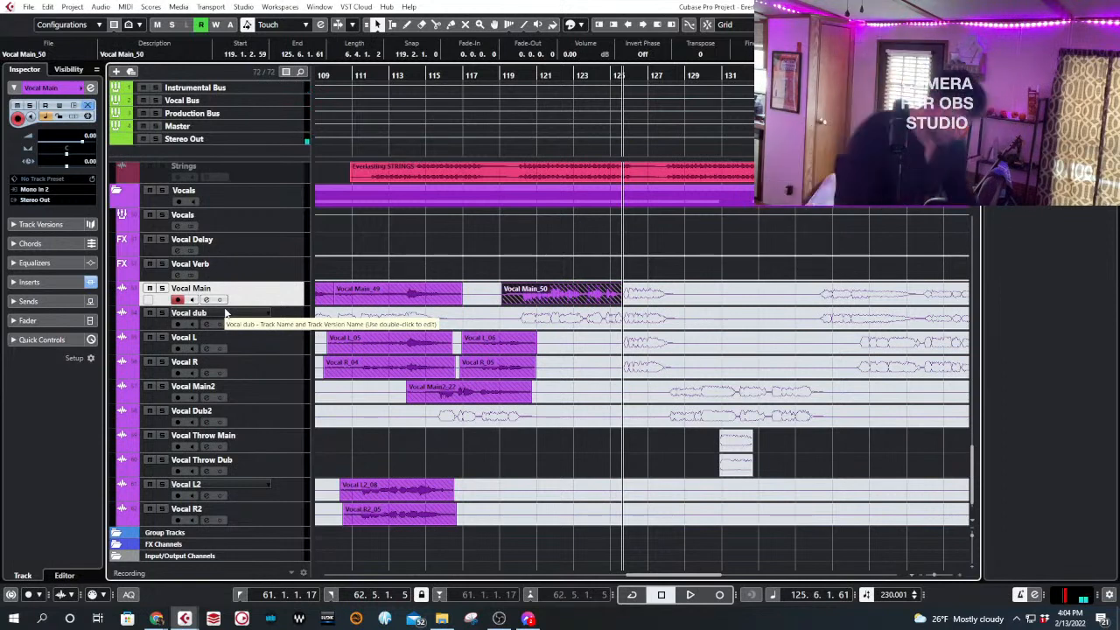
key("Delete")
- Unmute the old Vocal Main clip, audition its phrase from about bar 123, and mute the clip again
right_click(461, 308)
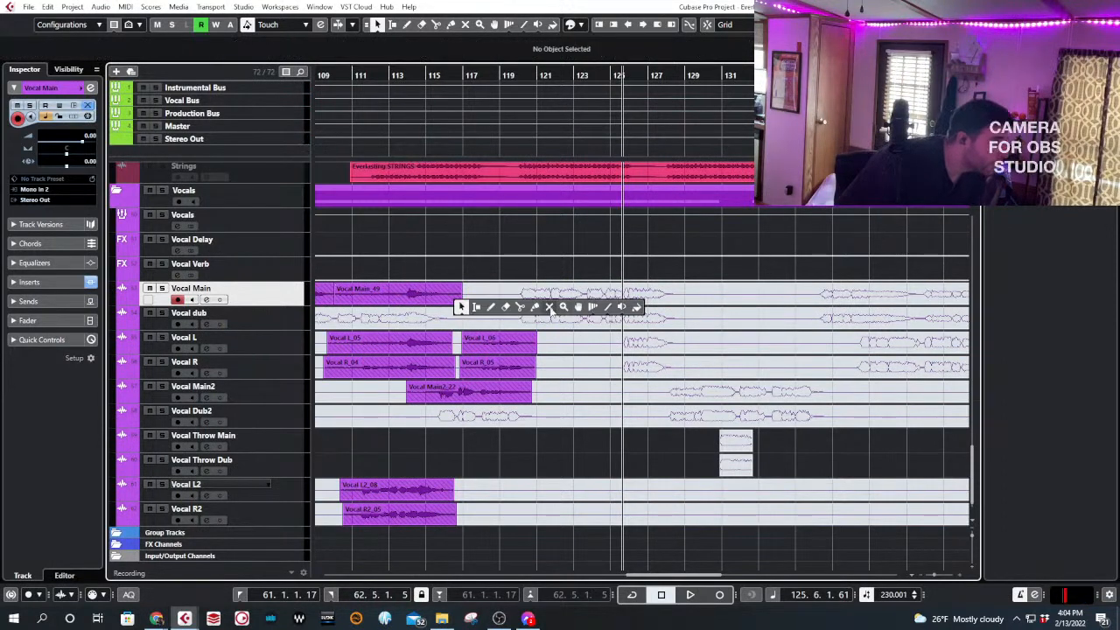
left_click(550, 309)
left_click(555, 298)
key("1")
left_click(569, 74)
key("space")
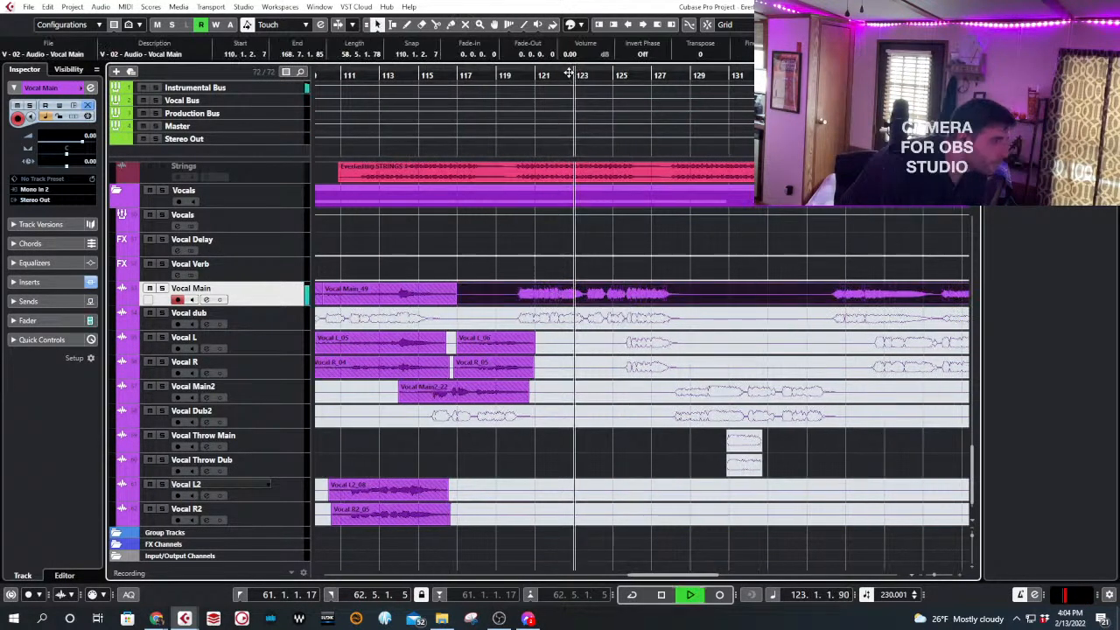
scroll(514, 290, "down", 5)
right_click(514, 299)
left_click(594, 295)
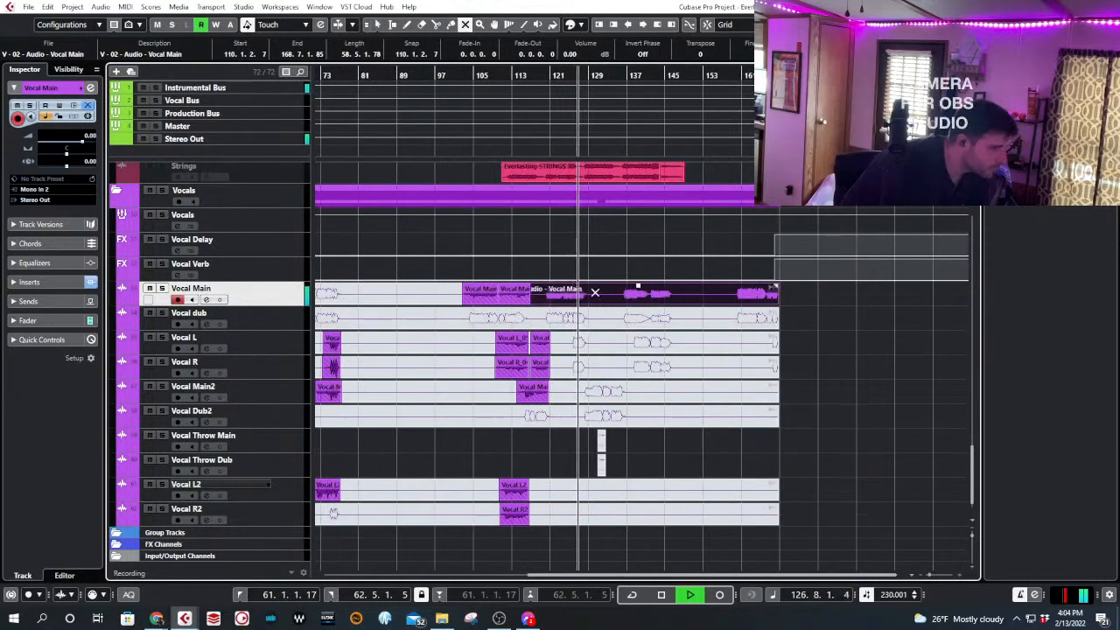
left_click(595, 293)
- Record a Vocal Main take from about bar 119 to 128
key("1")
key("space")
left_click_drag(527, 77, 525, 73)
key("space")
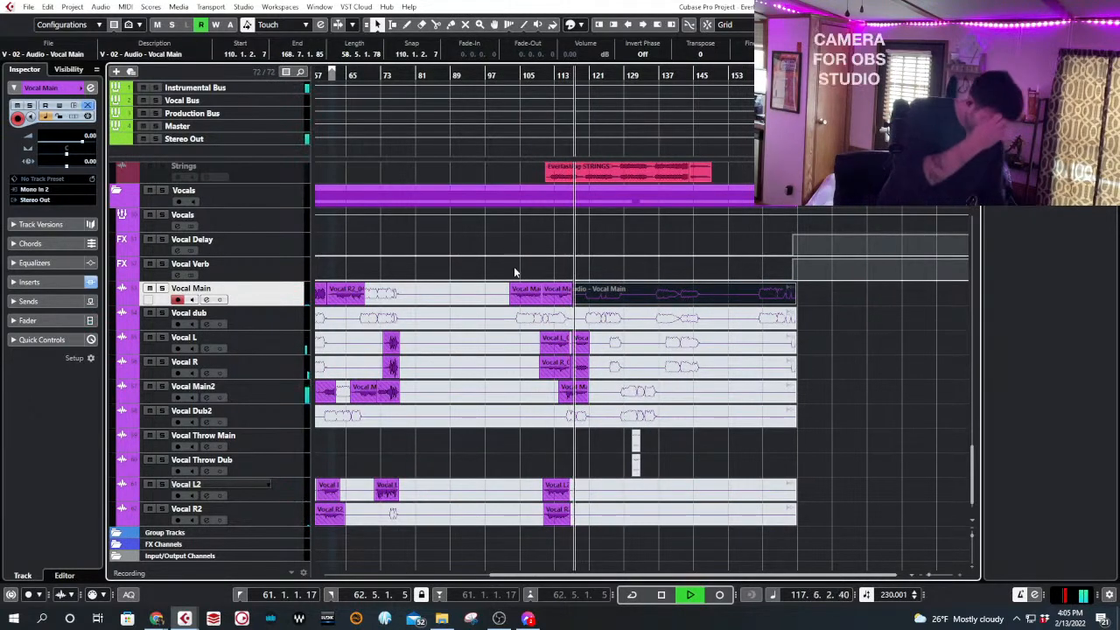
key("KP_Multiply")
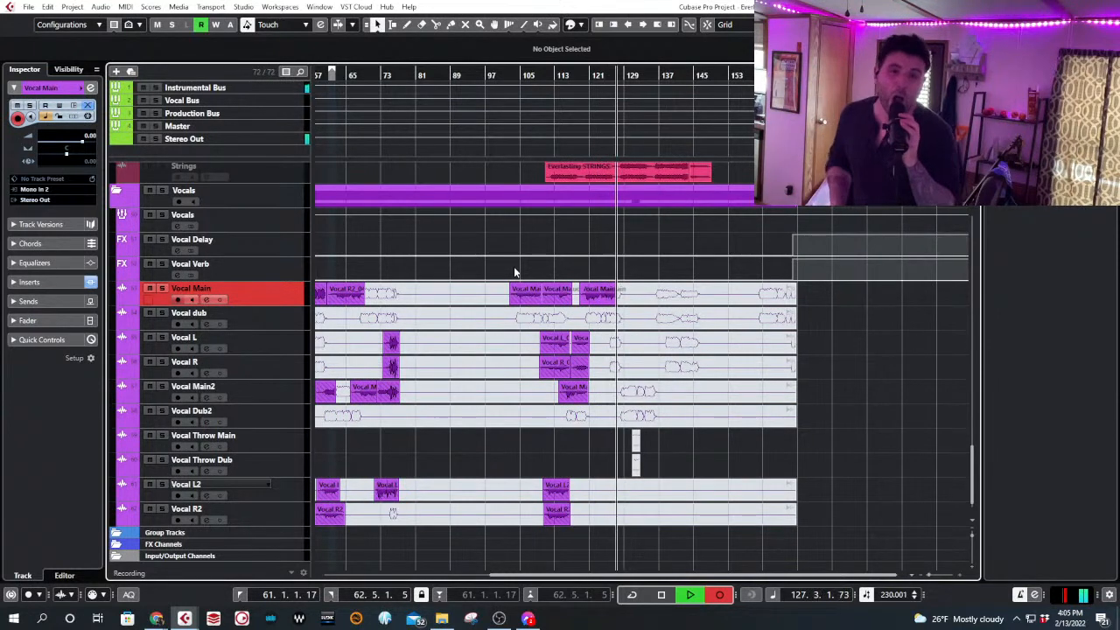
key("space")
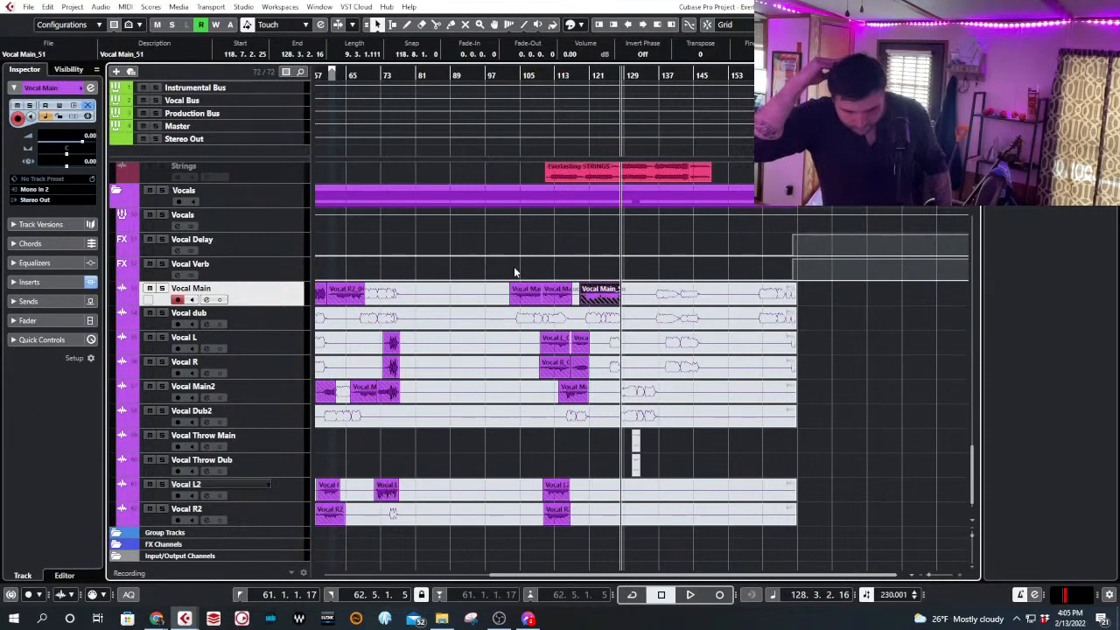
- Undo the last Vocal Main take and record a new one from about bar 118 to 128
key("ctrl+z")
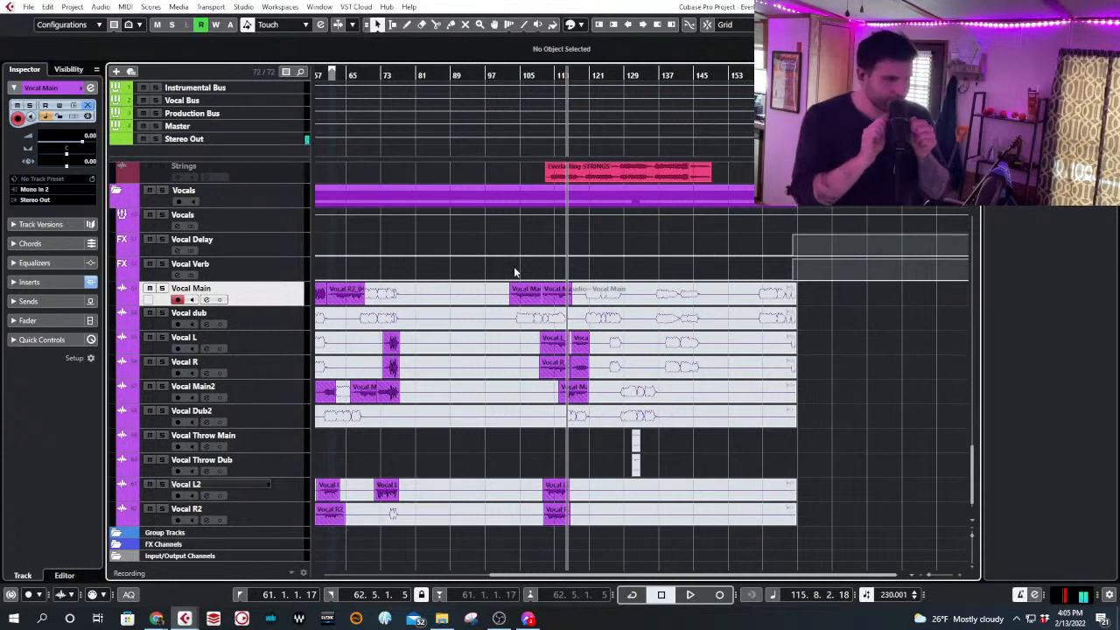
key("space")
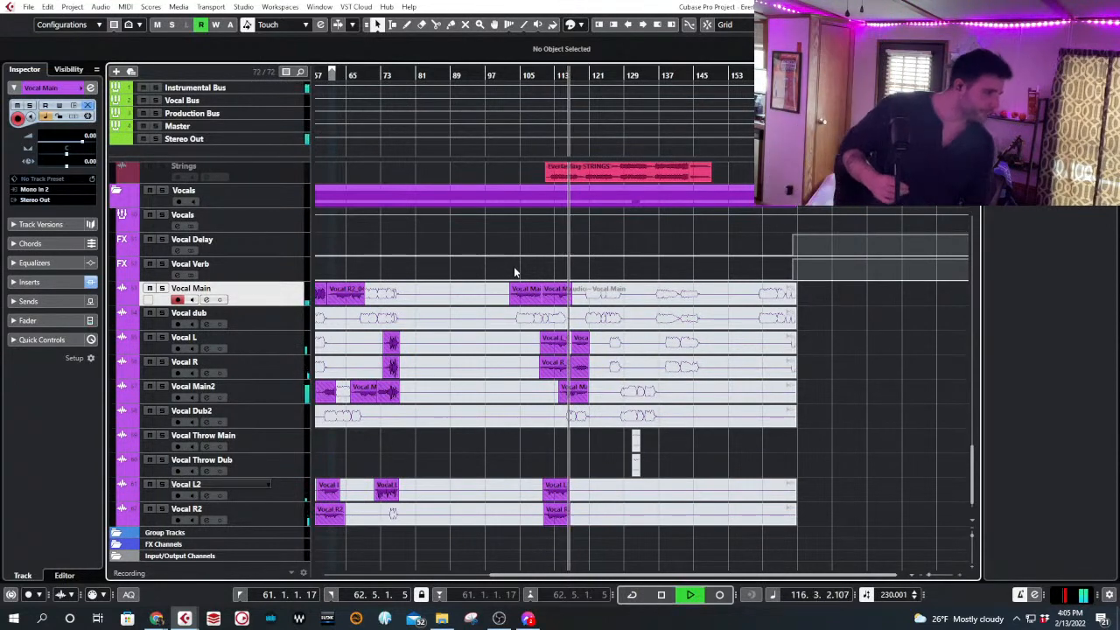
key("KP_Multiply")
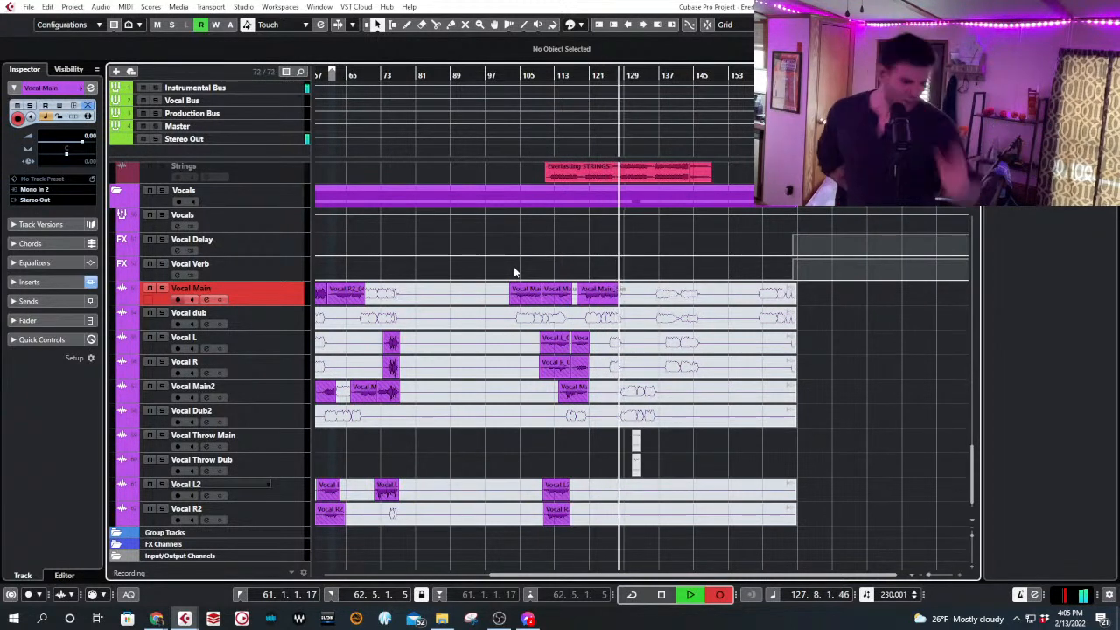
key("space")
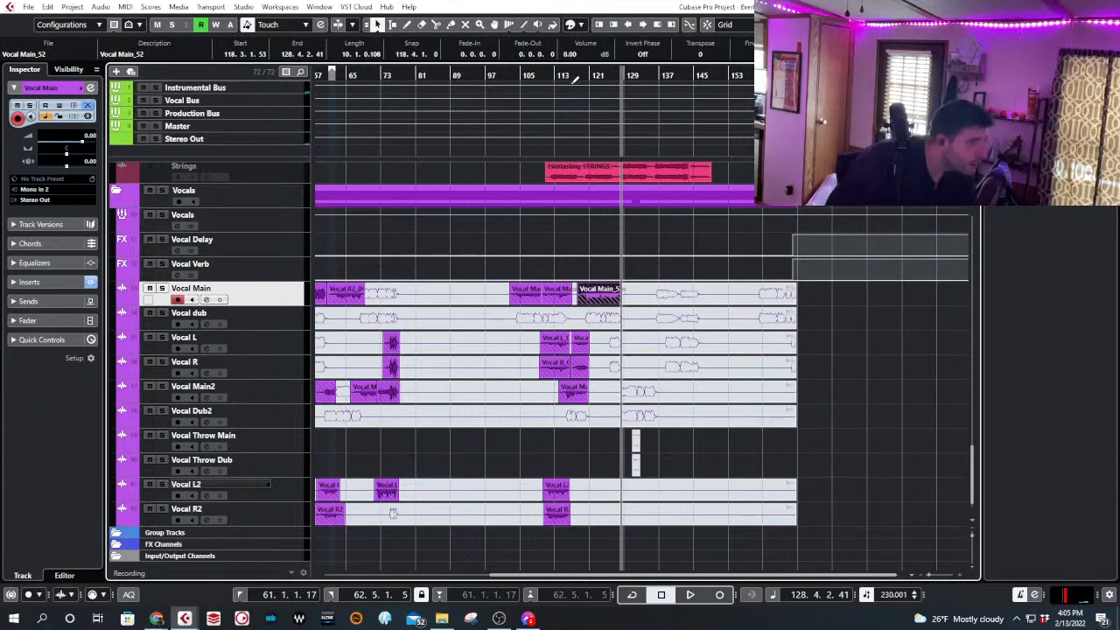
- Audition the new Vocal Main take from just after its start
left_click(580, 75)
key("space")
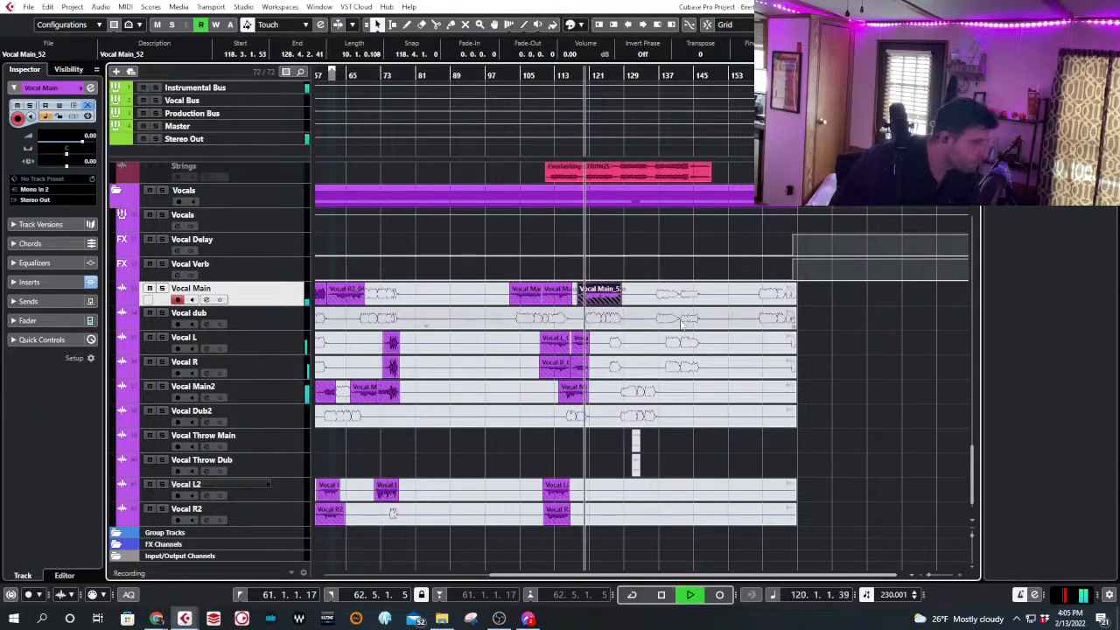
scroll(576, 311, "down", 1)
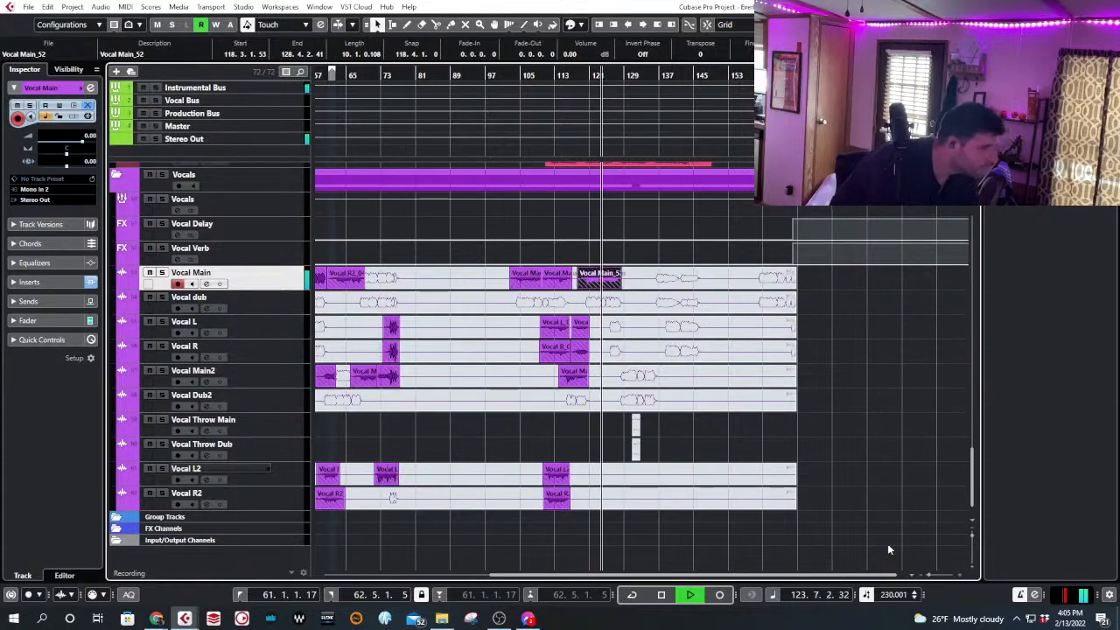
- Try another Vocal Main take from about bar 118 to 123 and delete it
key("h")
left_click_drag(501, 75, 496, 68)
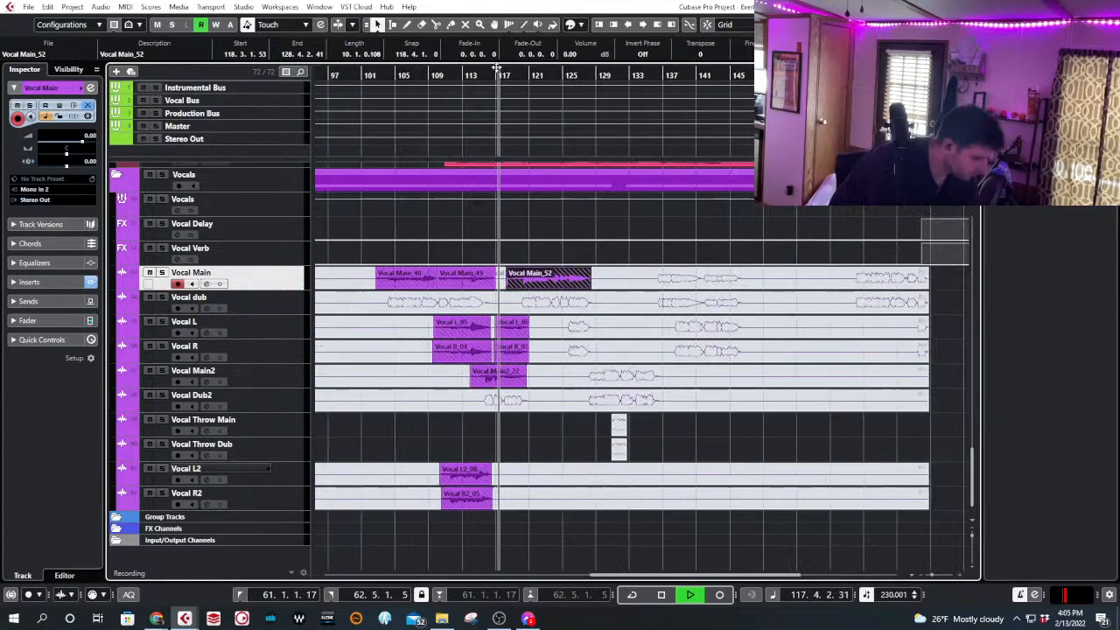
key("KP_Multiply")
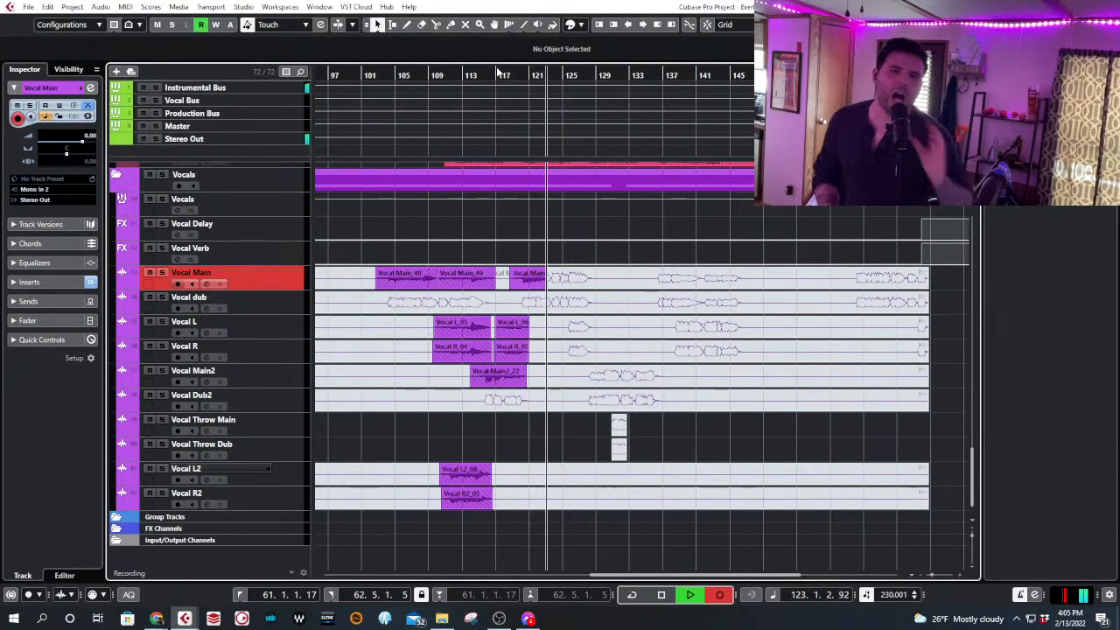
key("space")
key("Delete")
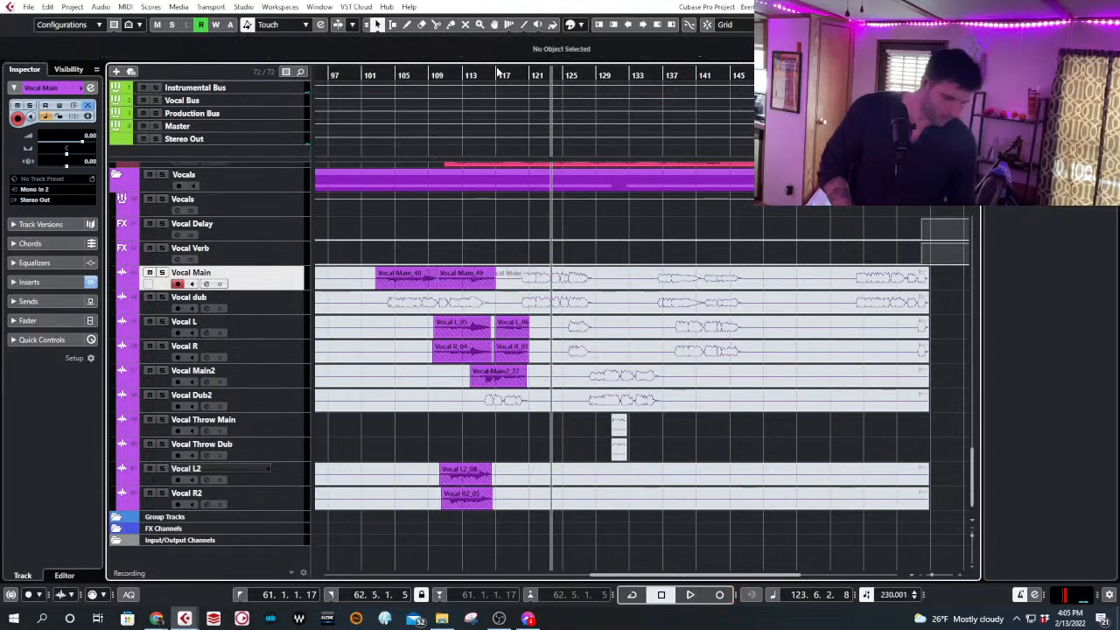
- Restart the Vocal Main recording before bar 118, record through about bar 128, and audition the take
left_click(497, 75)
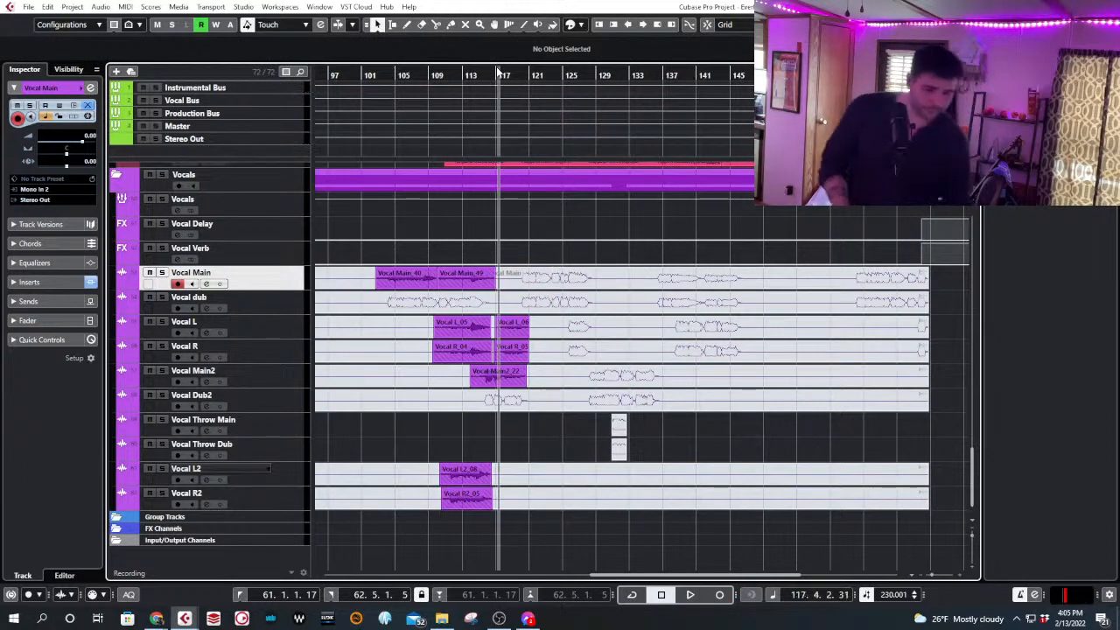
key("KP_Multiply")
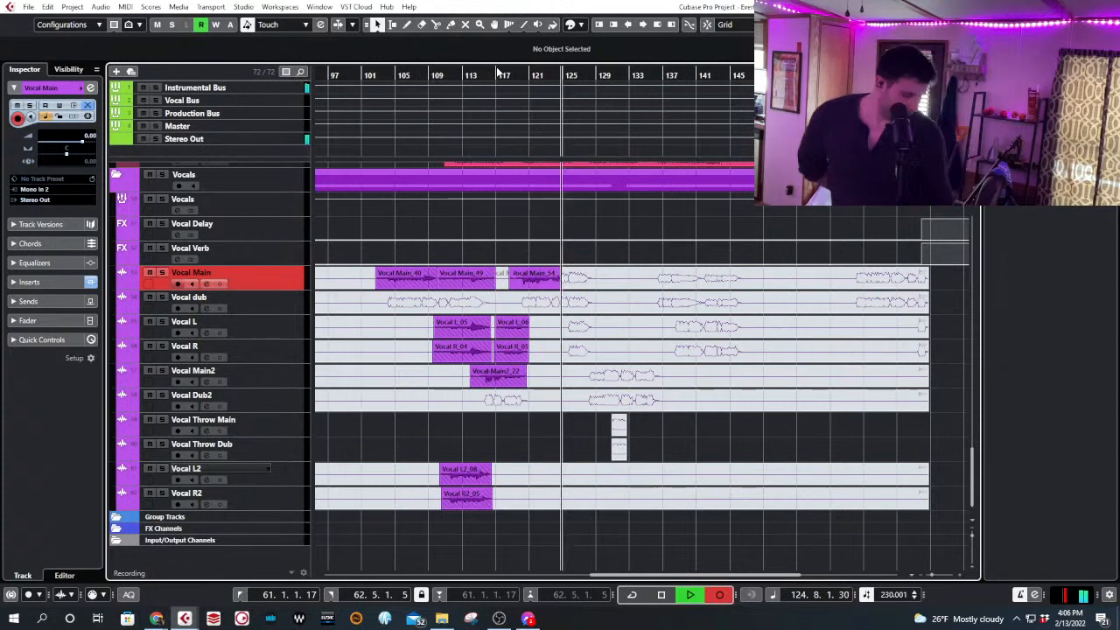
left_click(497, 73)
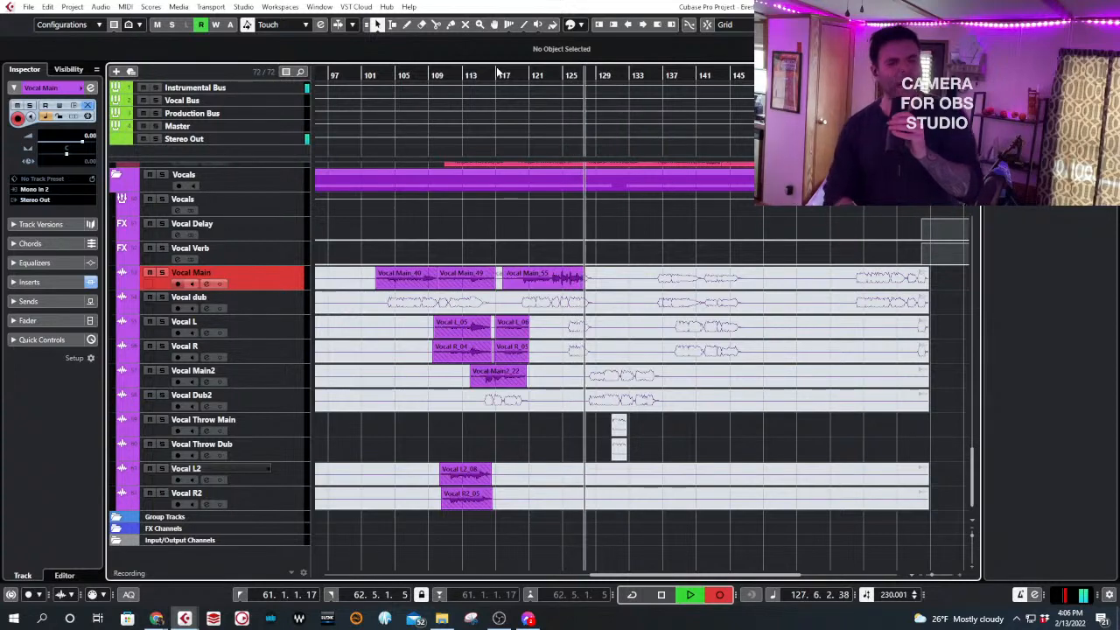
key("space")
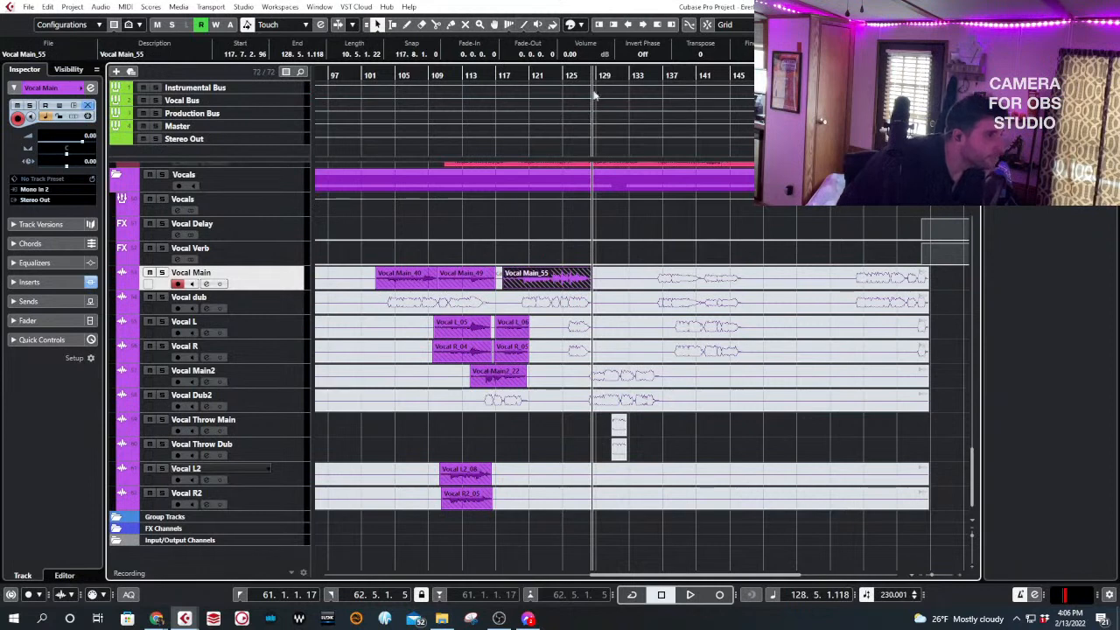
left_click_drag(549, 76, 521, 73)
key("space")
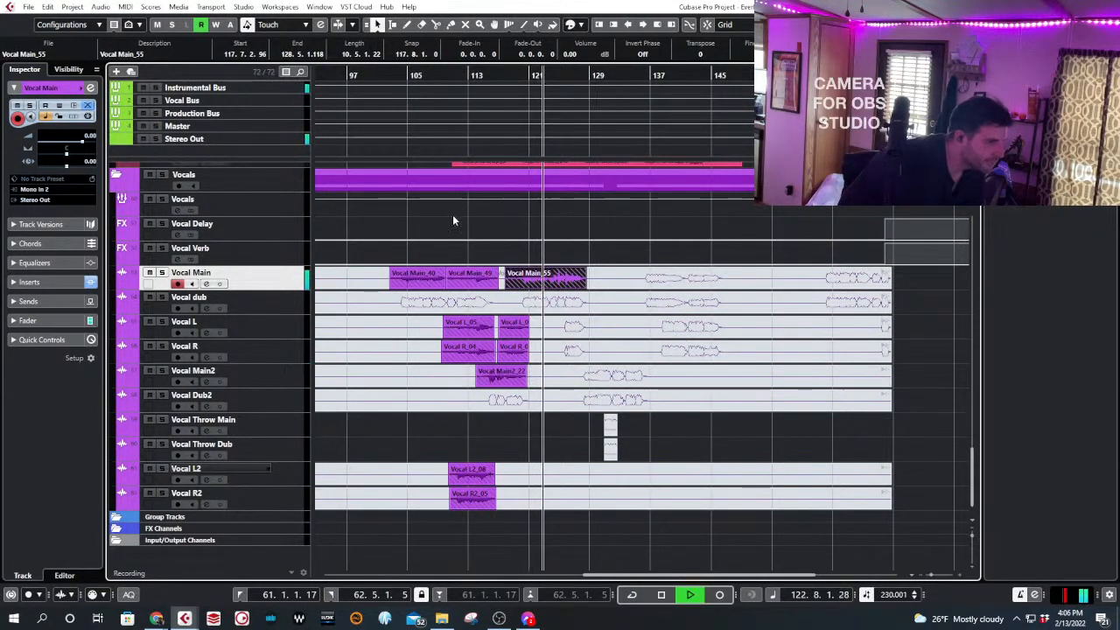
- Delete the latest Vocal Main take and record the phrase on Vocal dub from about bar 118 to 128
left_click(283, 303)
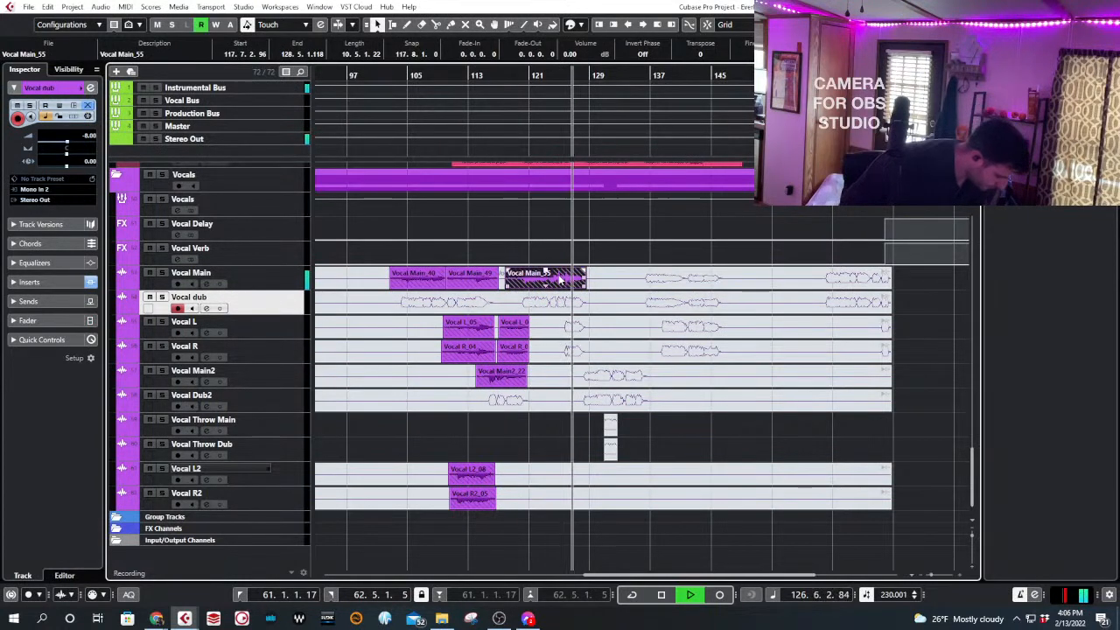
key("Delete")
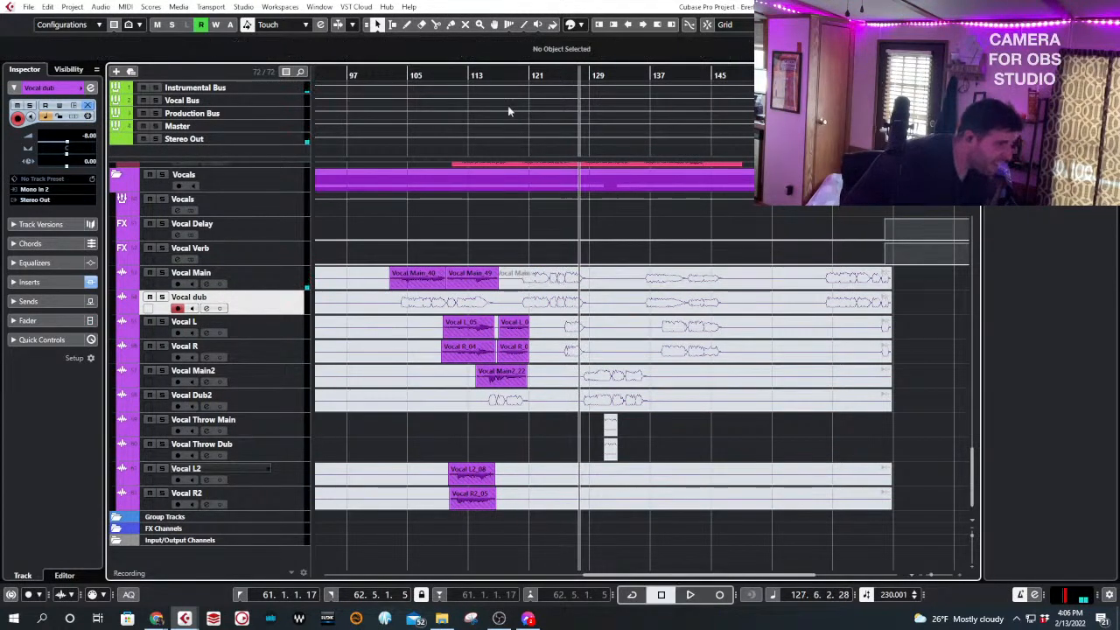
left_click_drag(507, 75, 488, 68)
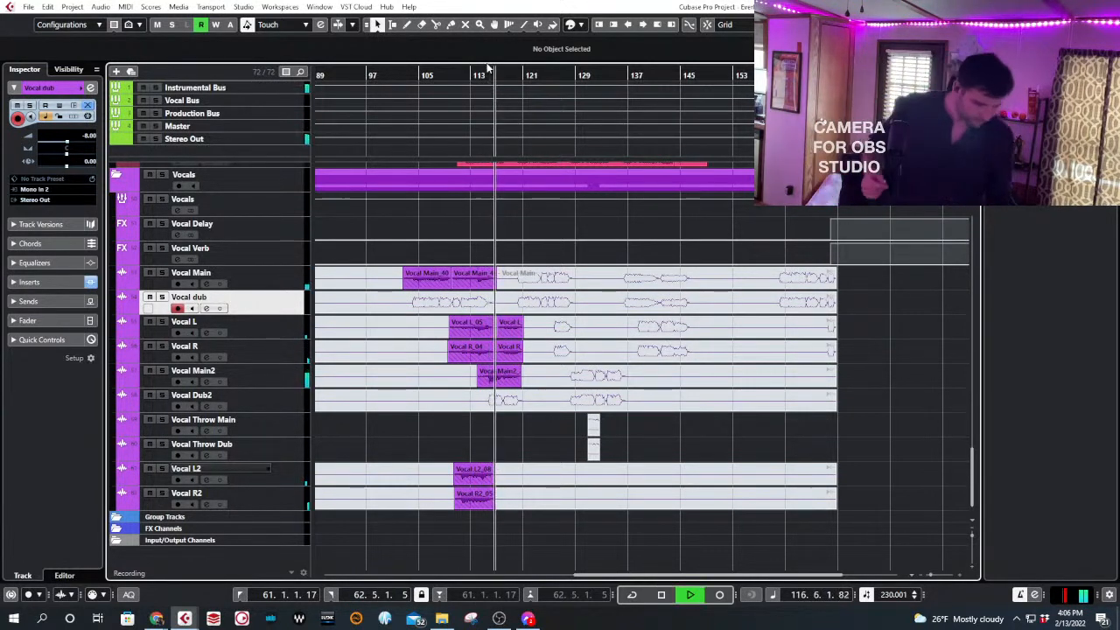
key("KP_Multiply")
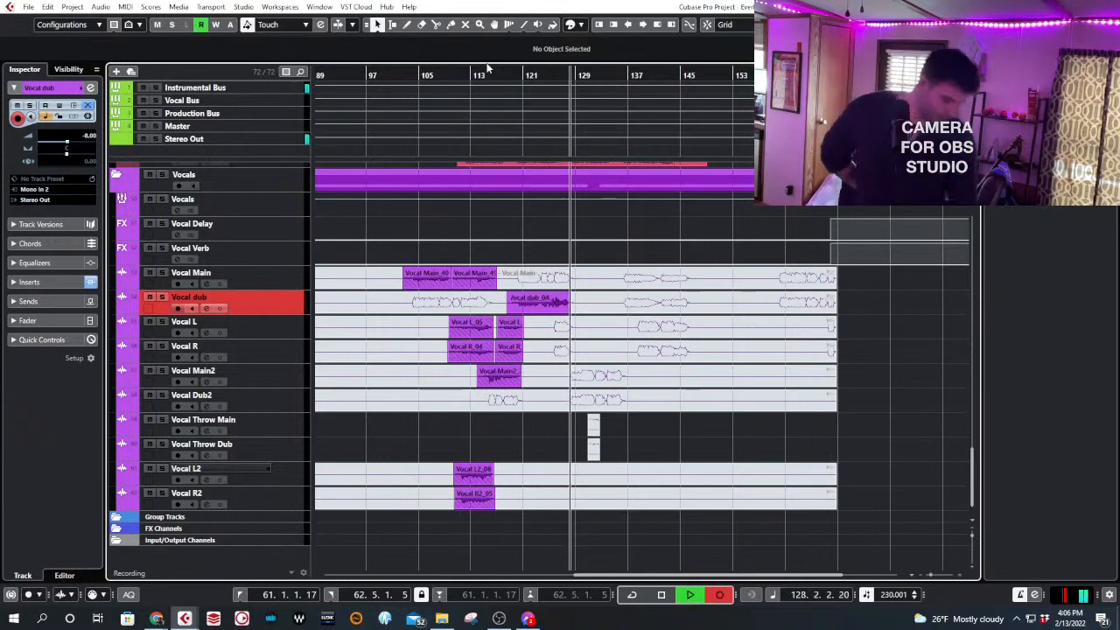
key("space")
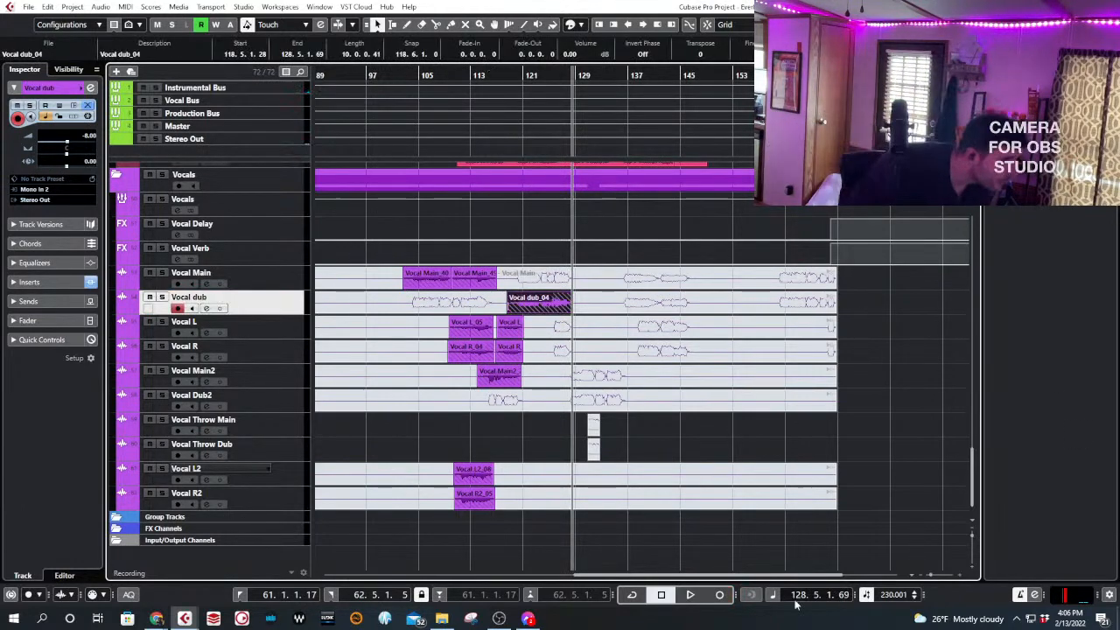
- Trim the end of the Vocal dub take to about bar 123 and record a second Vocal dub take from there to about bar 128
scroll(477, 272, "up", 5)
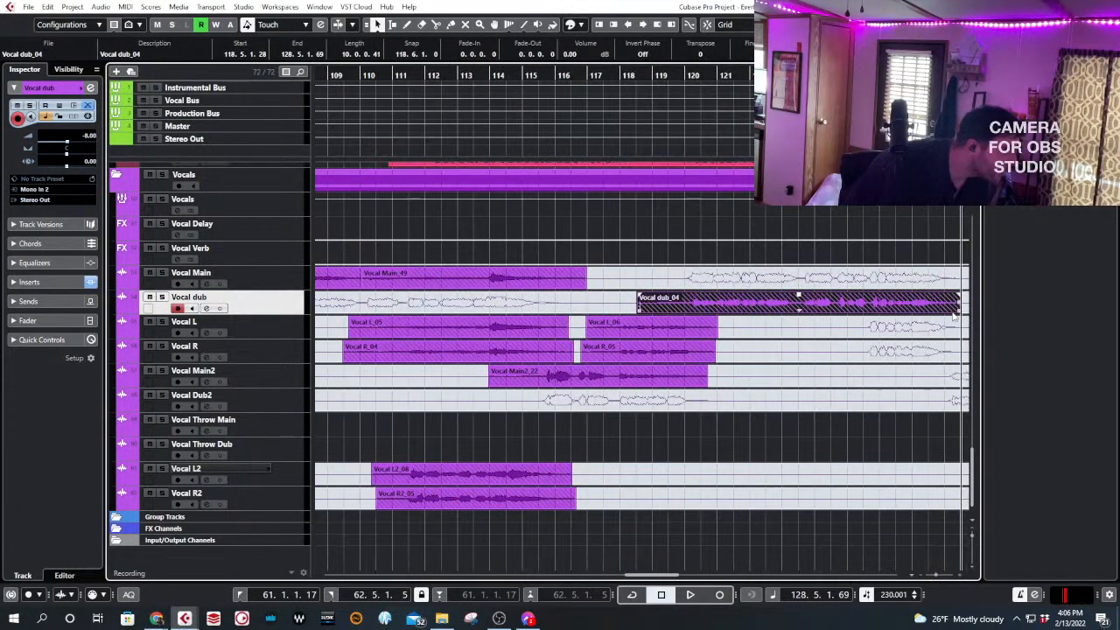
left_click_drag(959, 308, 794, 304)
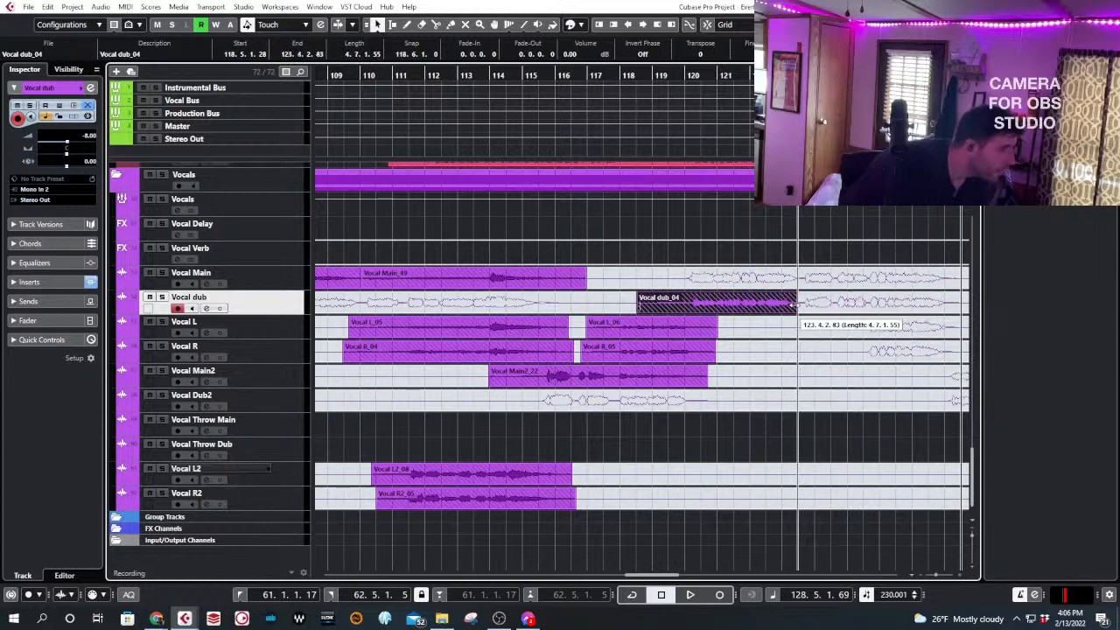
left_click(736, 66)
key("space")
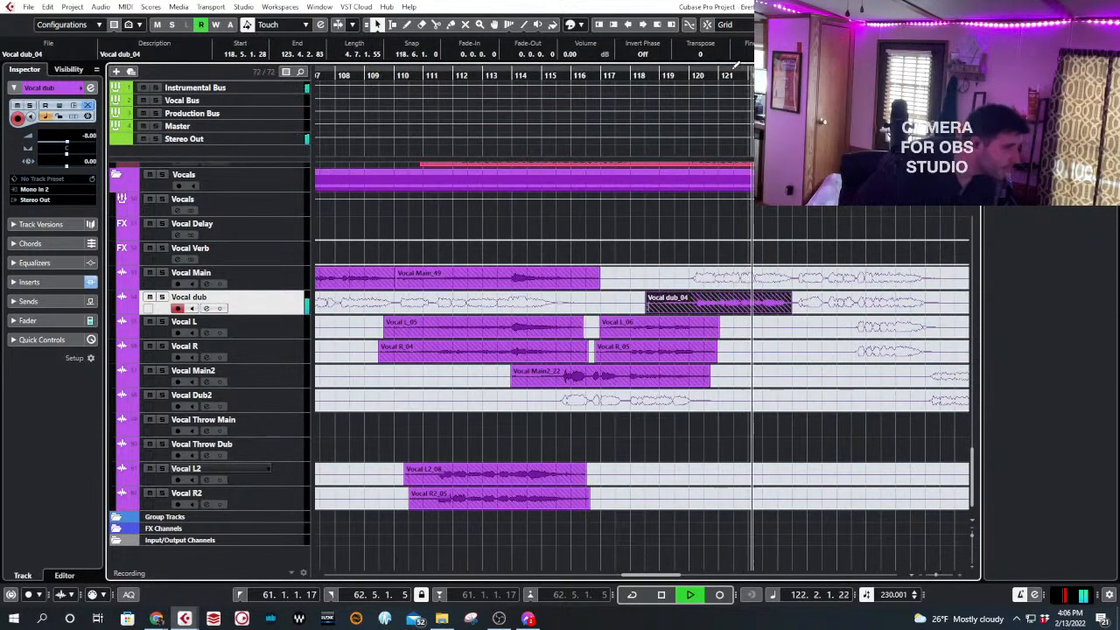
key("KP_Multiply")
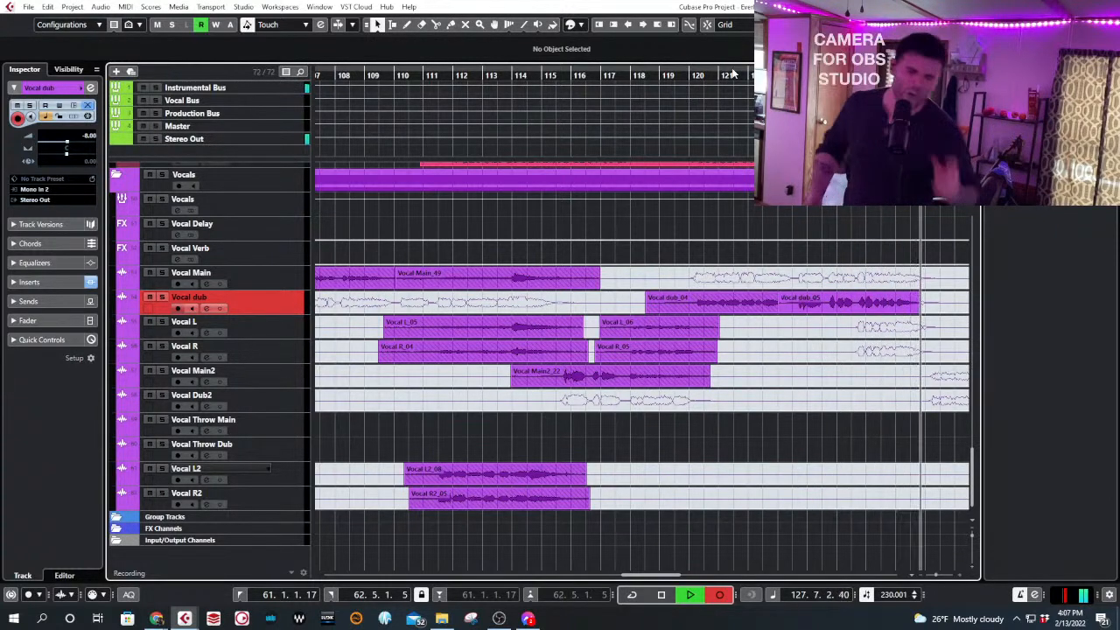
key("space")
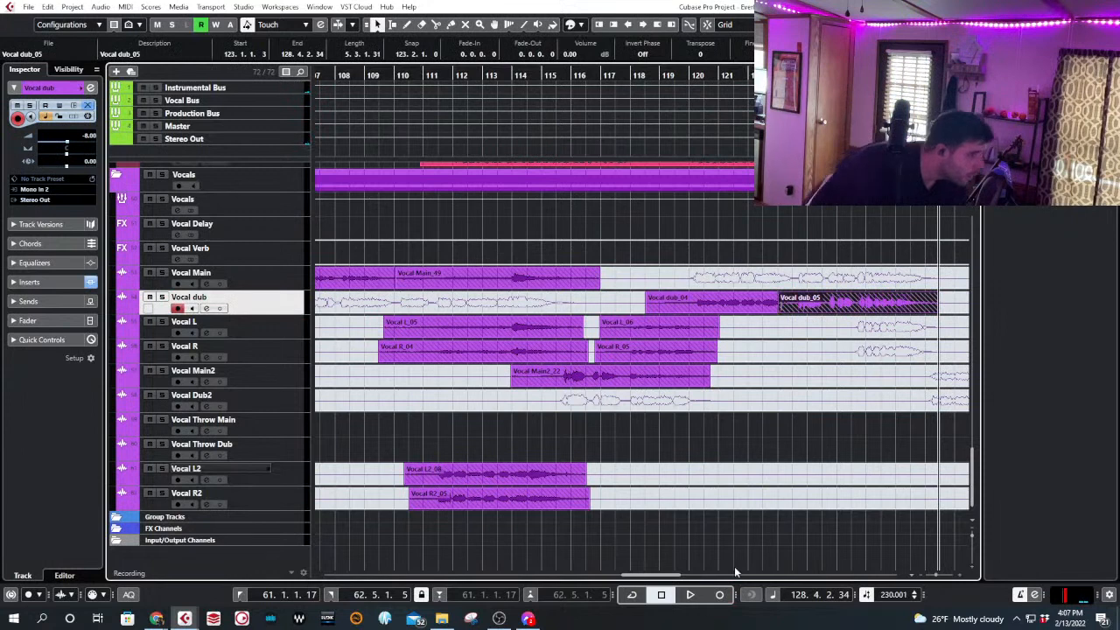
- Move both new Vocal dub takes onto the Vocal Main track and audition them from about bar 119
left_click_drag(782, 311, 777, 277)
left_click(785, 302, "shift")
left_click_drag(689, 78, 677, 74)
key("space")
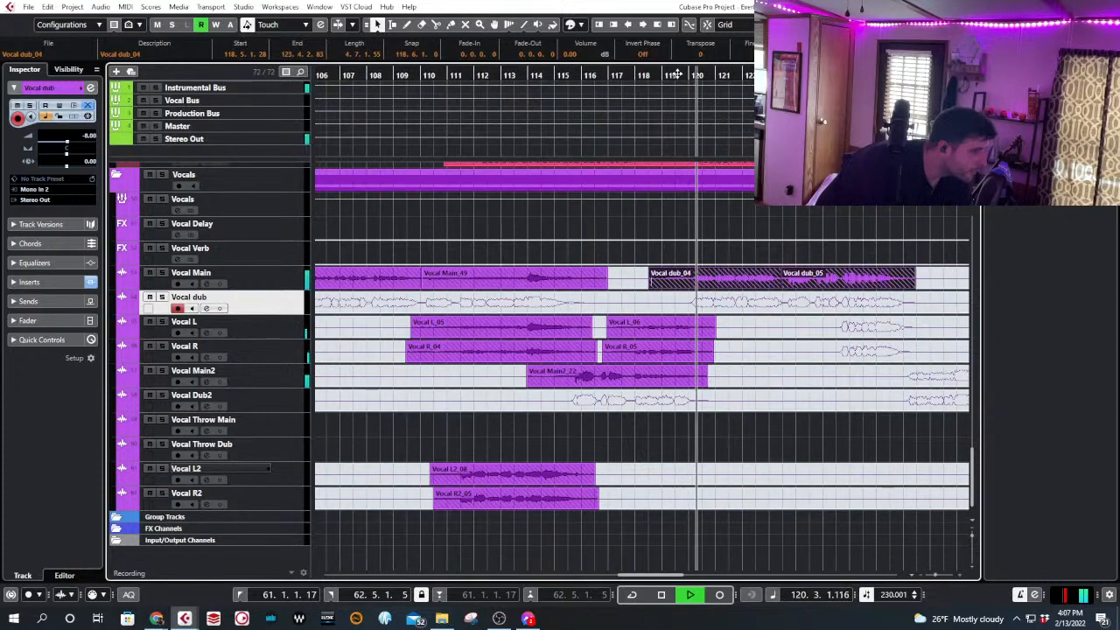
scroll(814, 442, "down", 2)
scroll(518, 459, "up", 5)
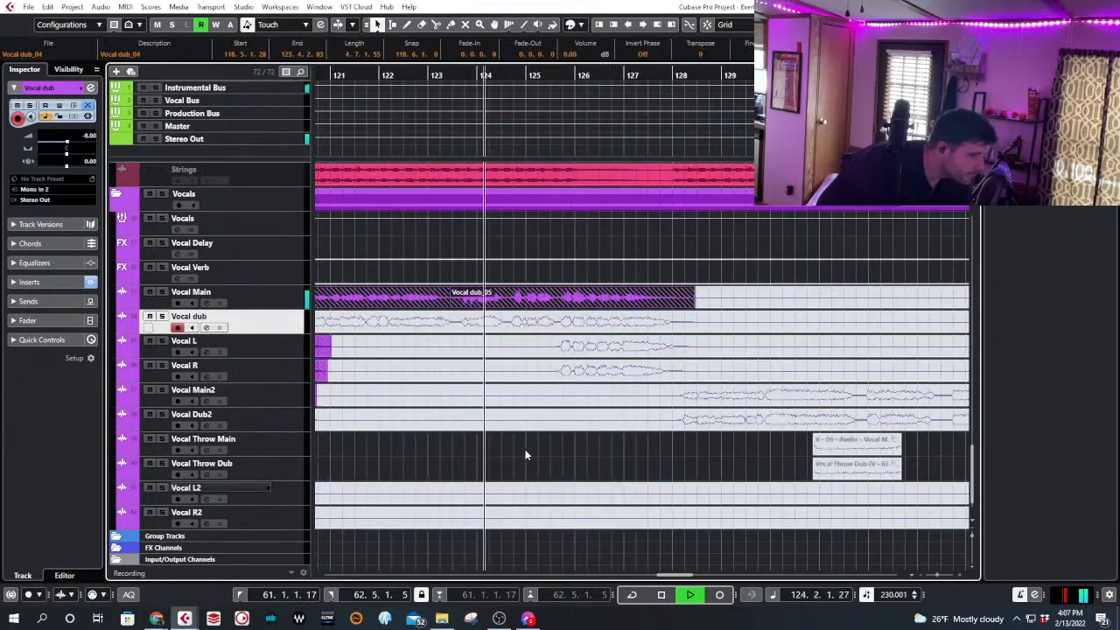
scroll(526, 451, "up", 3)
scroll(546, 391, "down", 2)
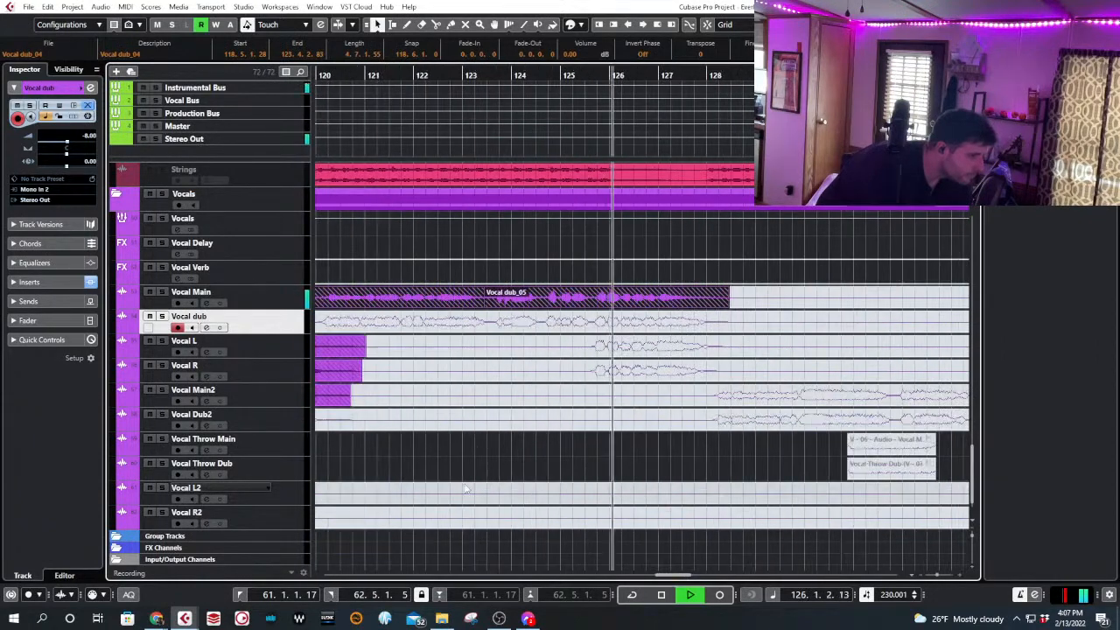
- Unmute the old Vocal Main2 clip, audition its phrase from about bar 128, and mute the clip again
scroll(446, 368, "down", 1)
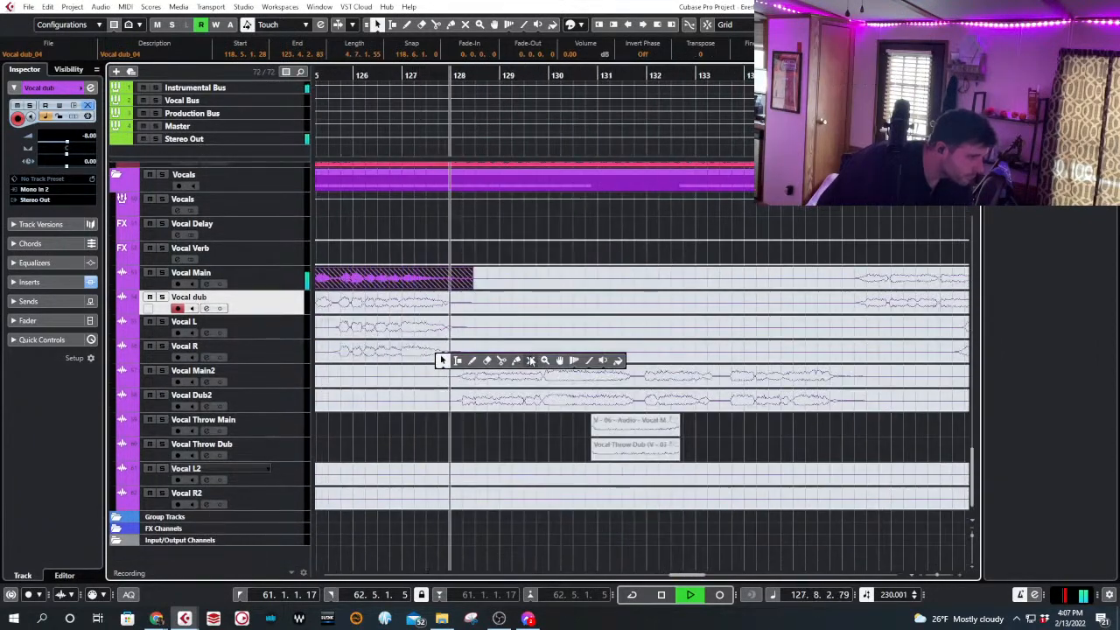
left_click(467, 375)
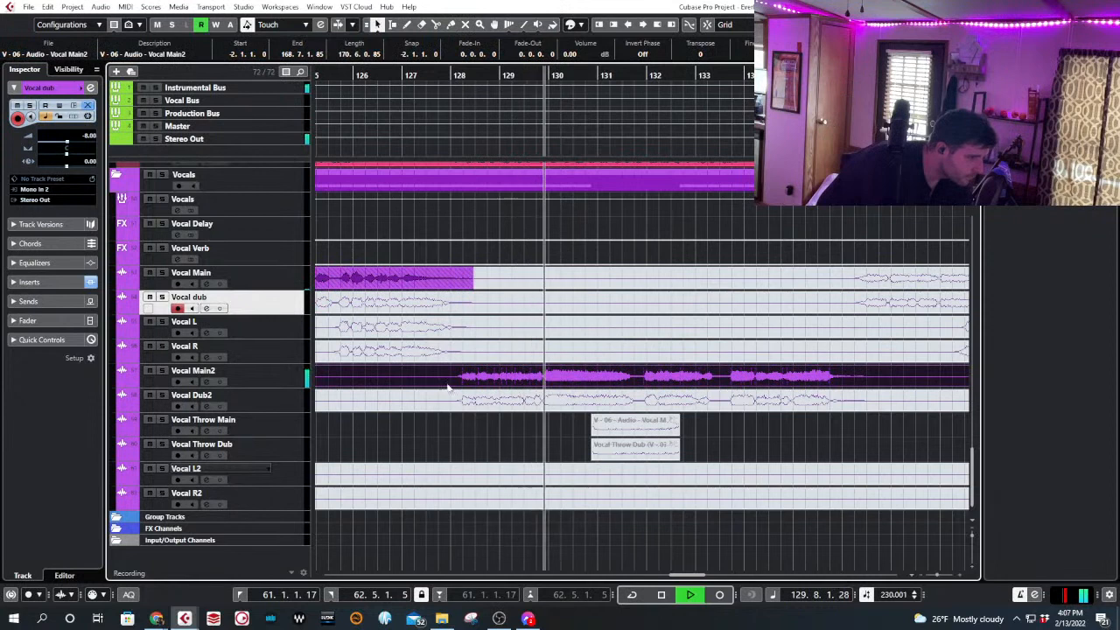
right_click(535, 385)
left_click(536, 385)
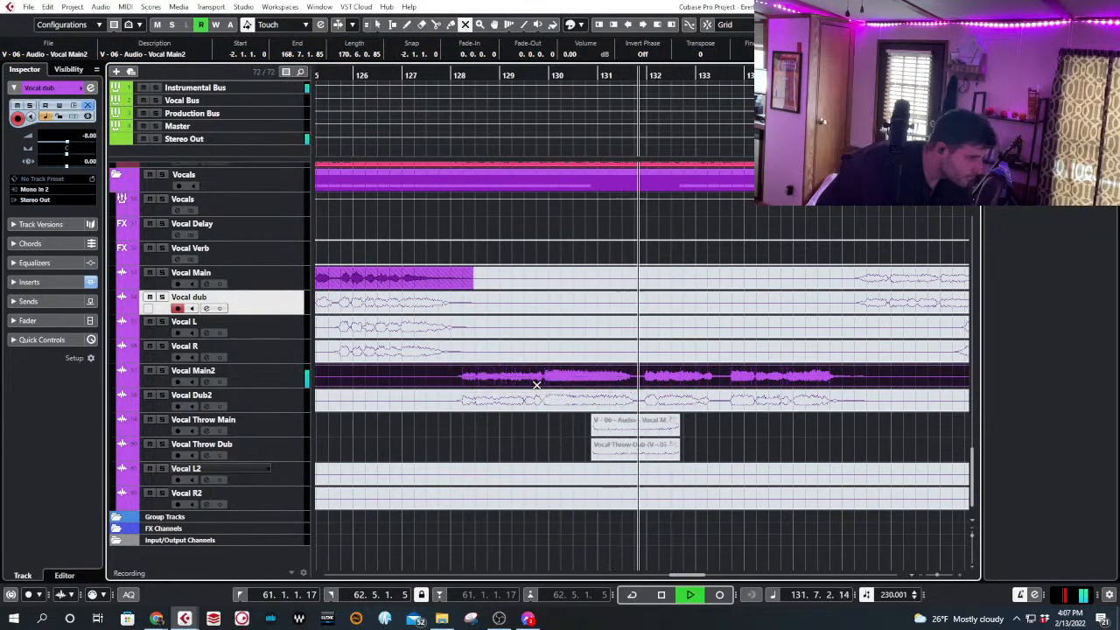
right_click(484, 344)
left_click(484, 344)
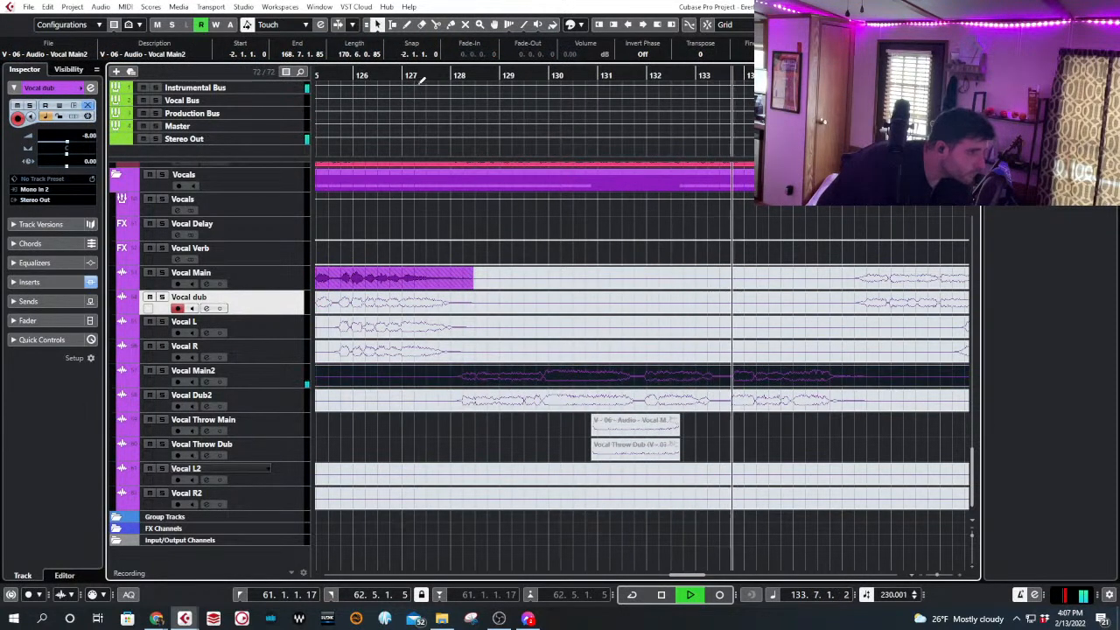
- Try a Vocal Main2 take from about bar 126 to 131 and delete it
right_click(270, 376)
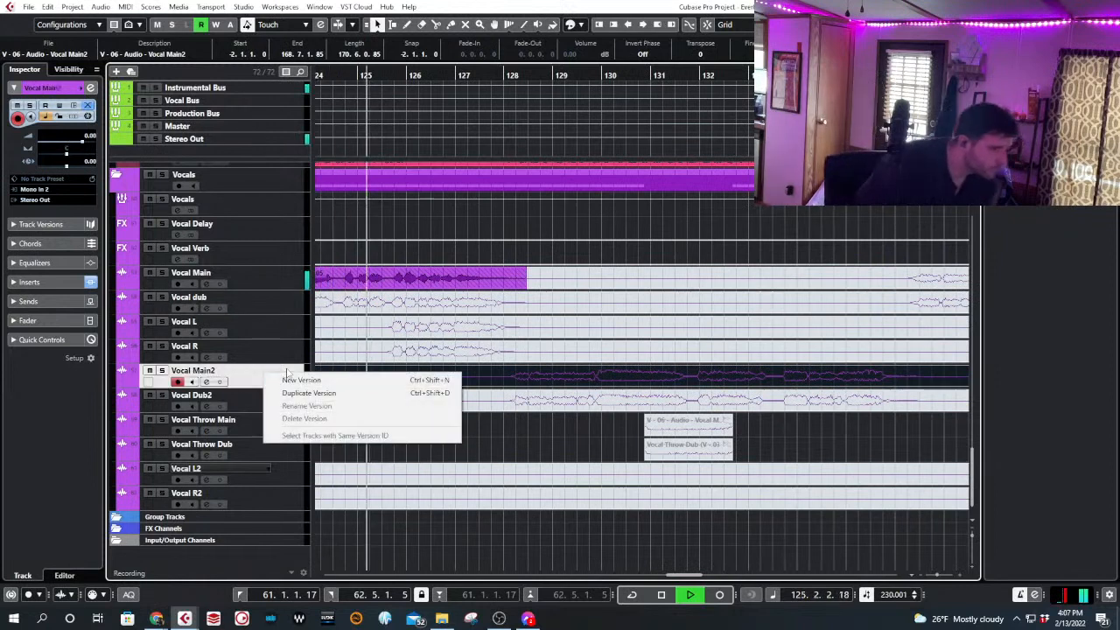
left_click(291, 373)
key("KP_Multiply")
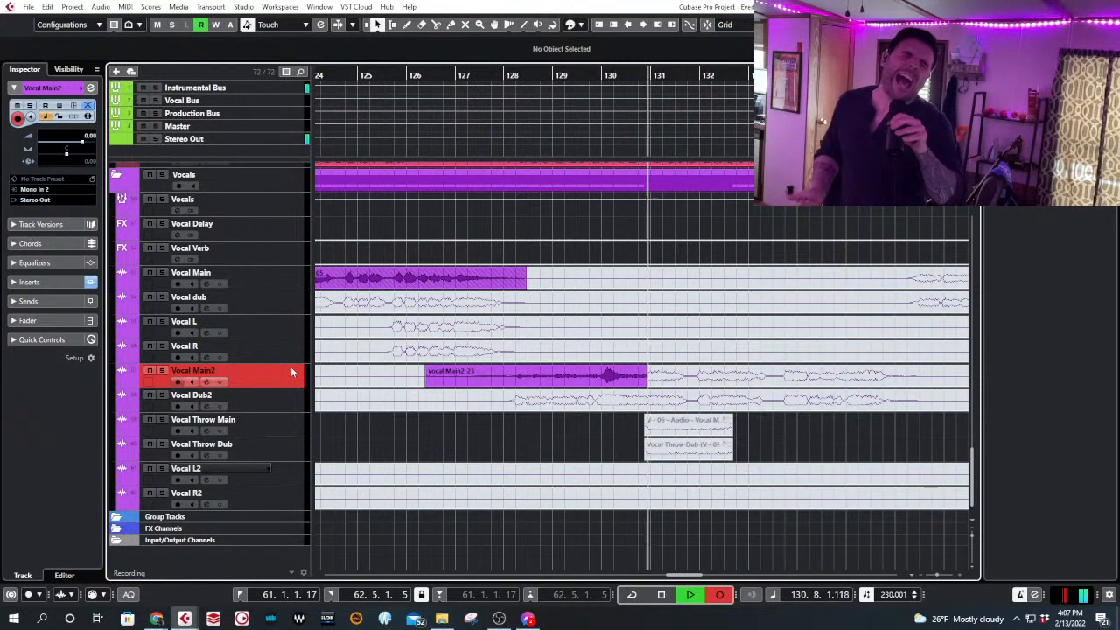
key("space")
key("Delete")
- Discard the Vocal Main2 take in progress and record a new one from about bar 125 to 136
key("KP_0")
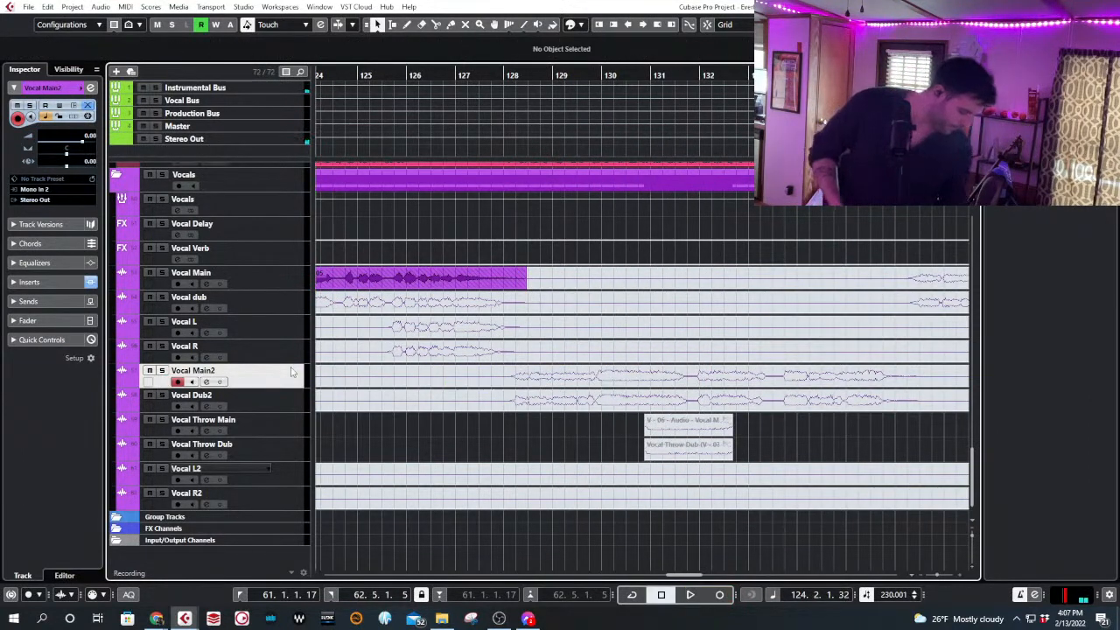
key("space")
key("KP_Multiply")
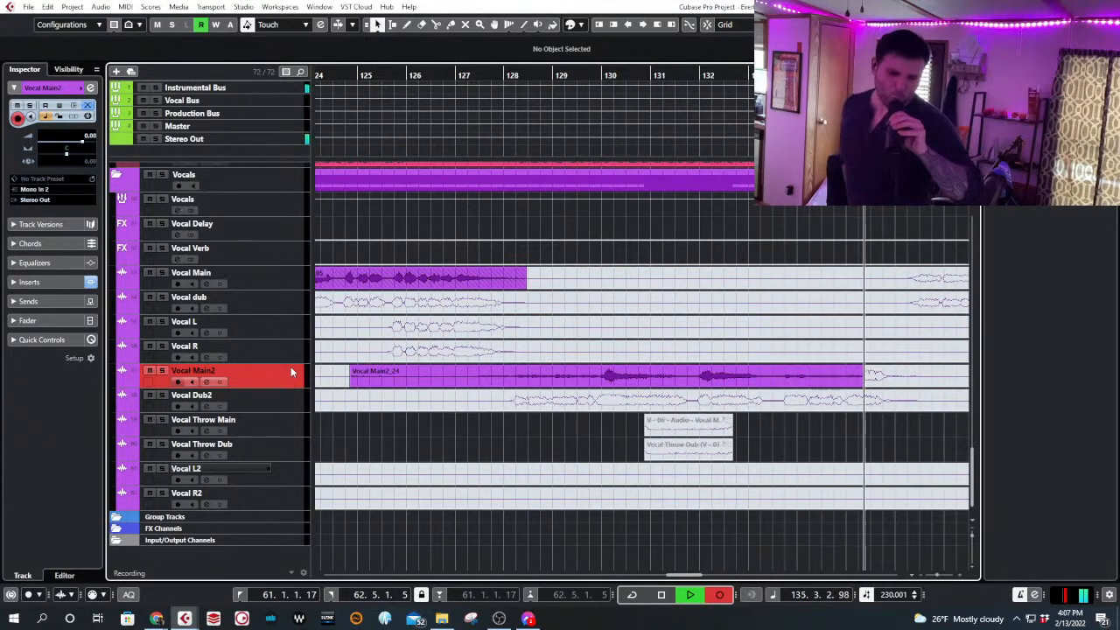
key("space")
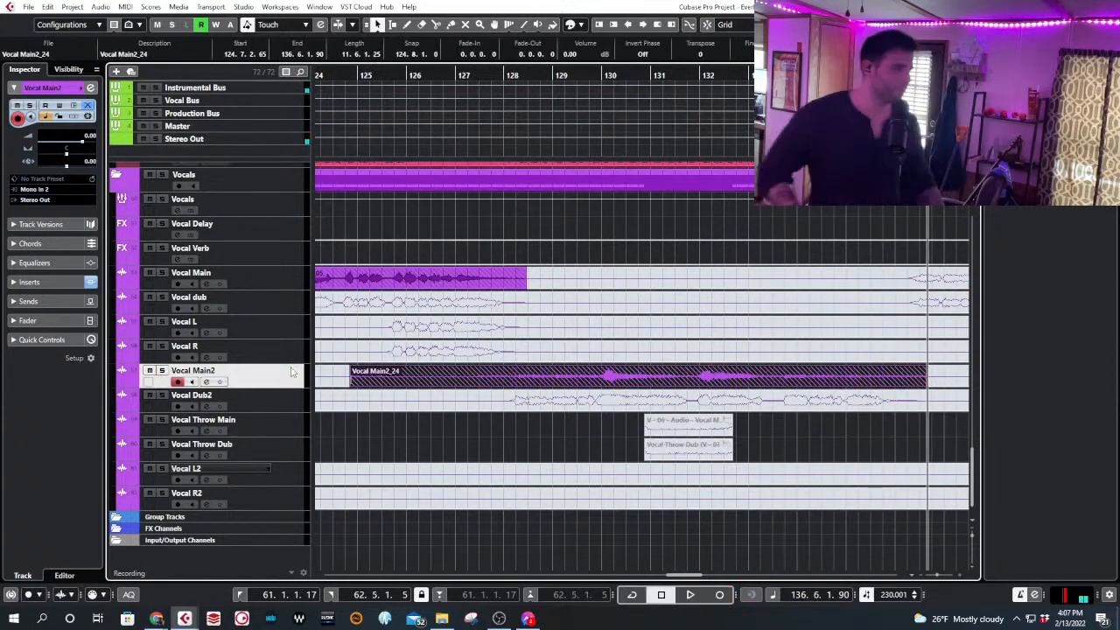
- Audition the new Vocal Main2 take from about bar 128 through its end at about bar 136
left_click(512, 77)
key("space")
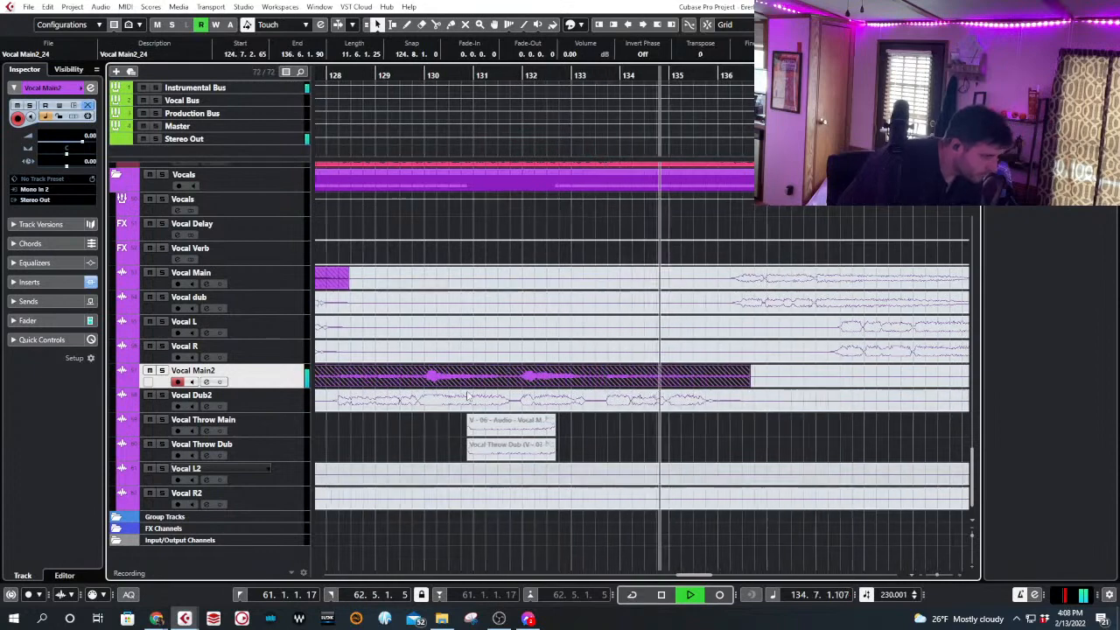
scroll(510, 266, "down", 4)
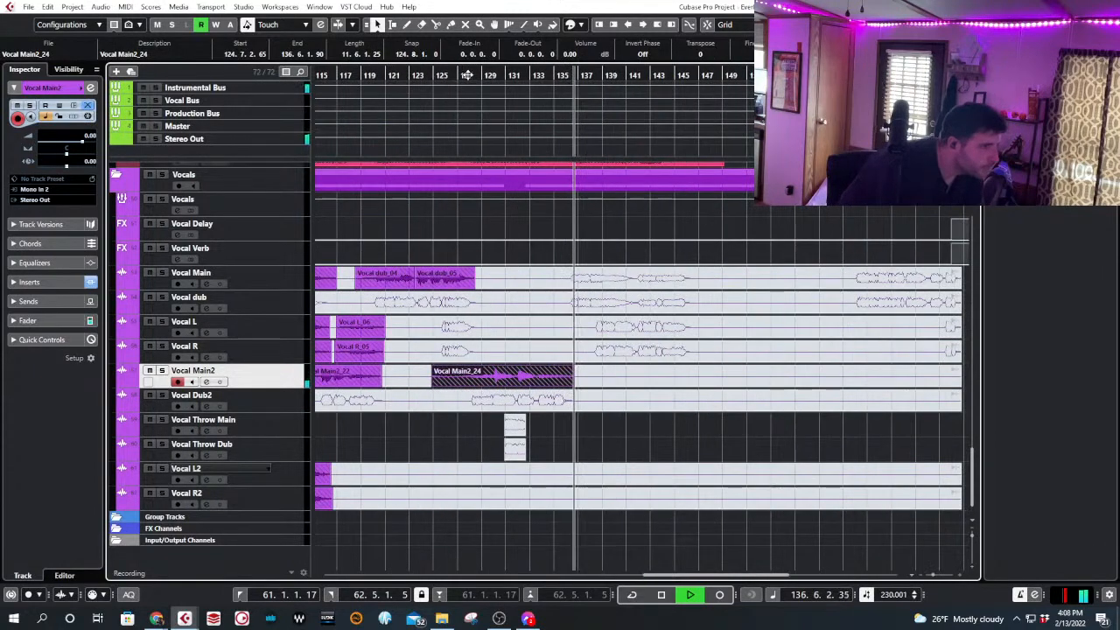
left_click(290, 431)
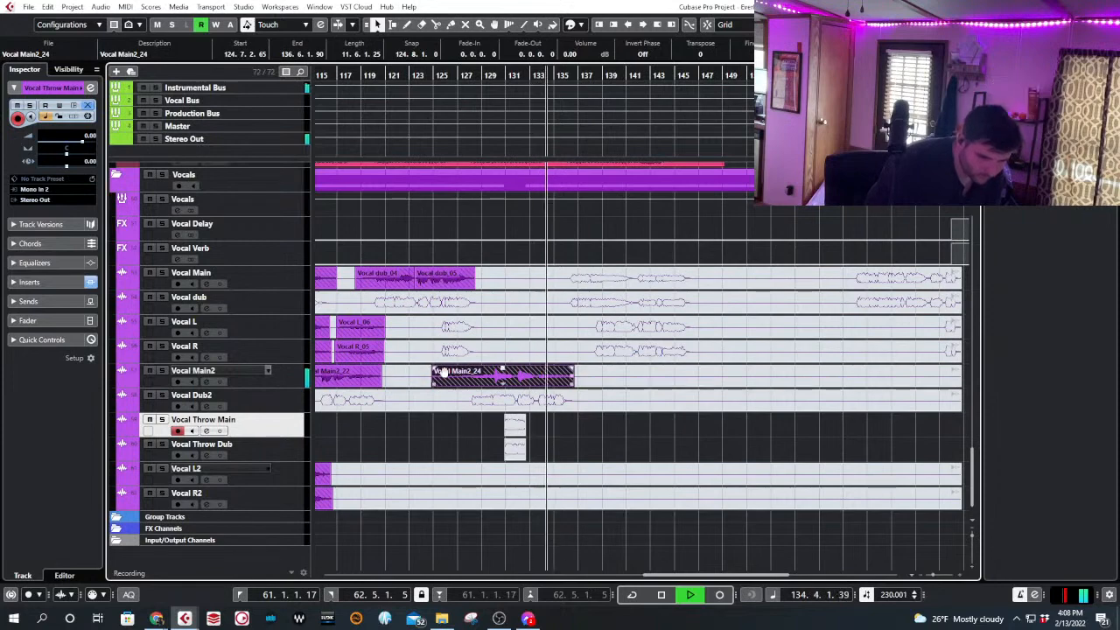
left_click_drag(443, 373, 377, 359)
key("h")
key("h")
key("h")
key("h")
key("space")
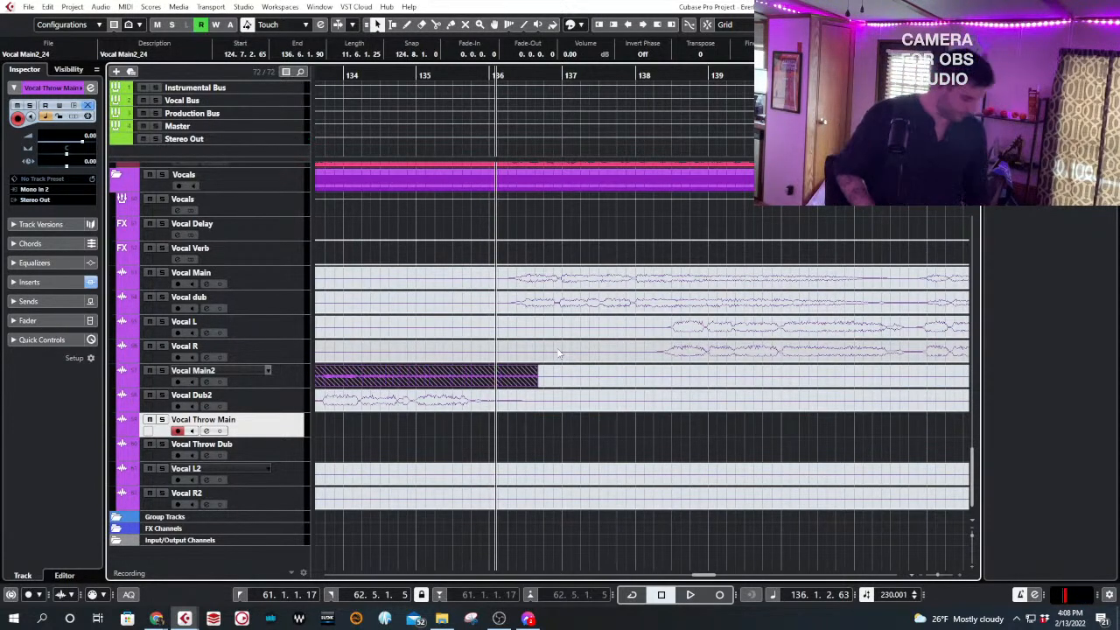
- Try a Vocal L take of the phrase from about bar 133 and undo the recording
key("space")
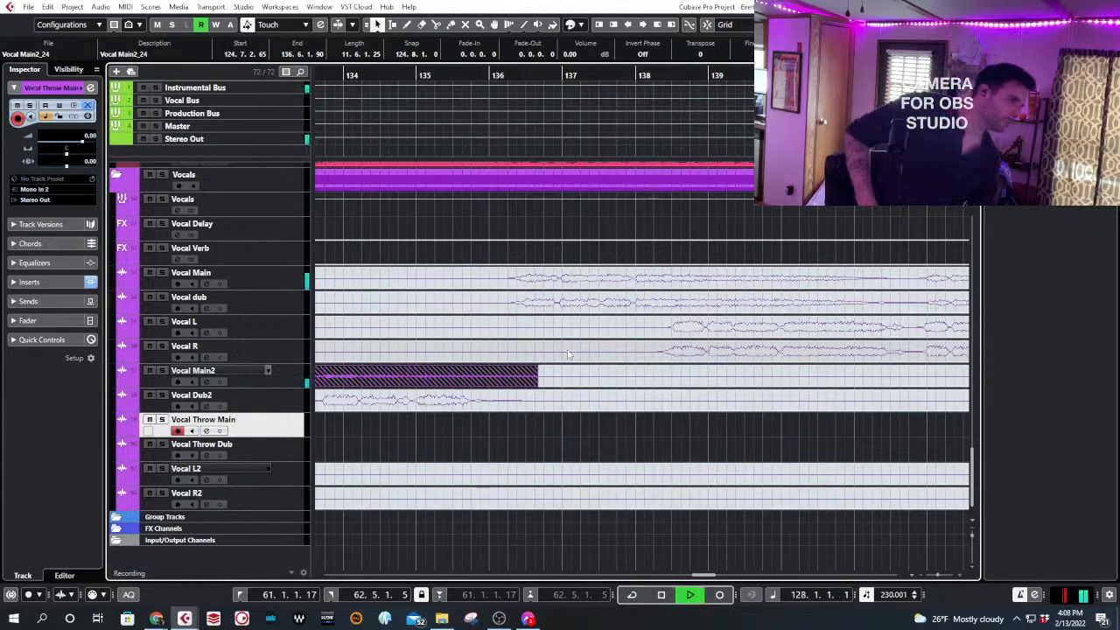
scroll(595, 315, "left", 4)
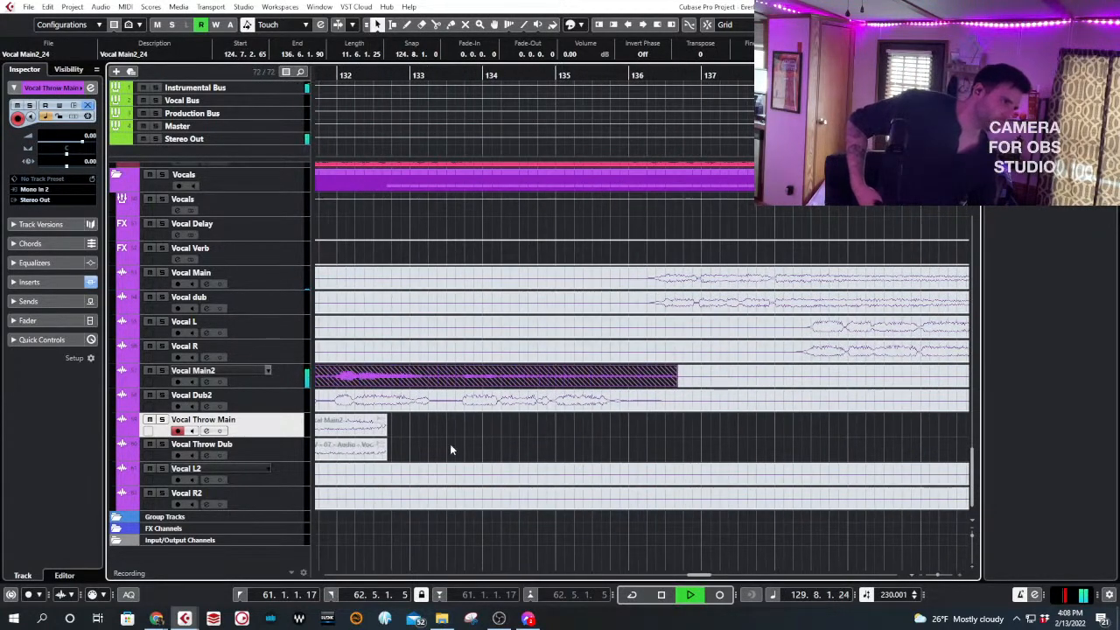
left_click(287, 329)
key("KP_Multiply")
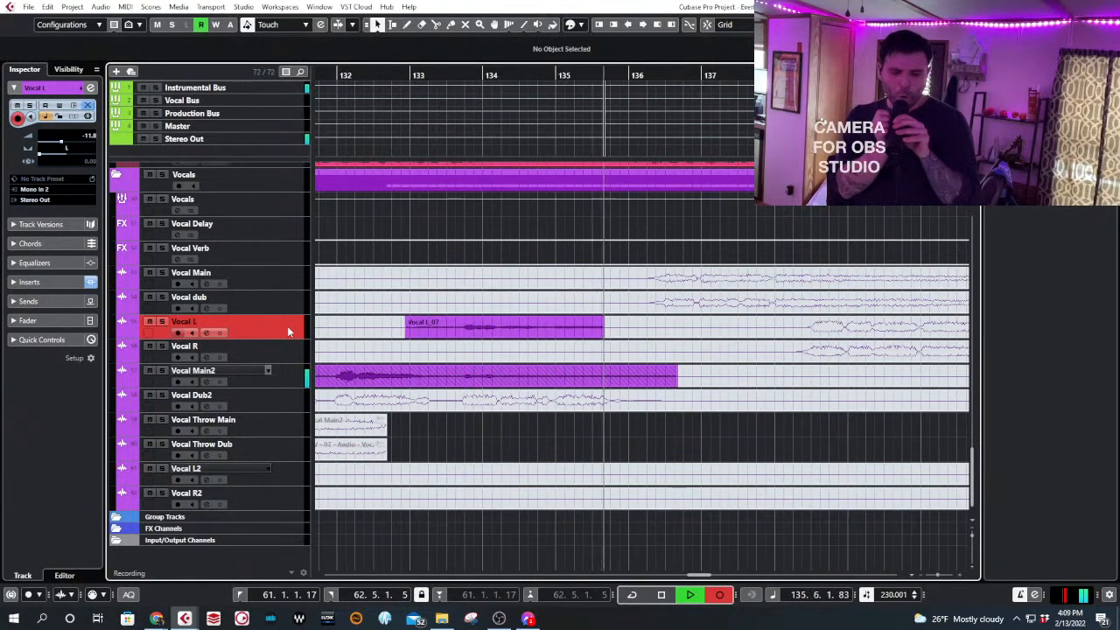
key("space")
key("ctrl+z")
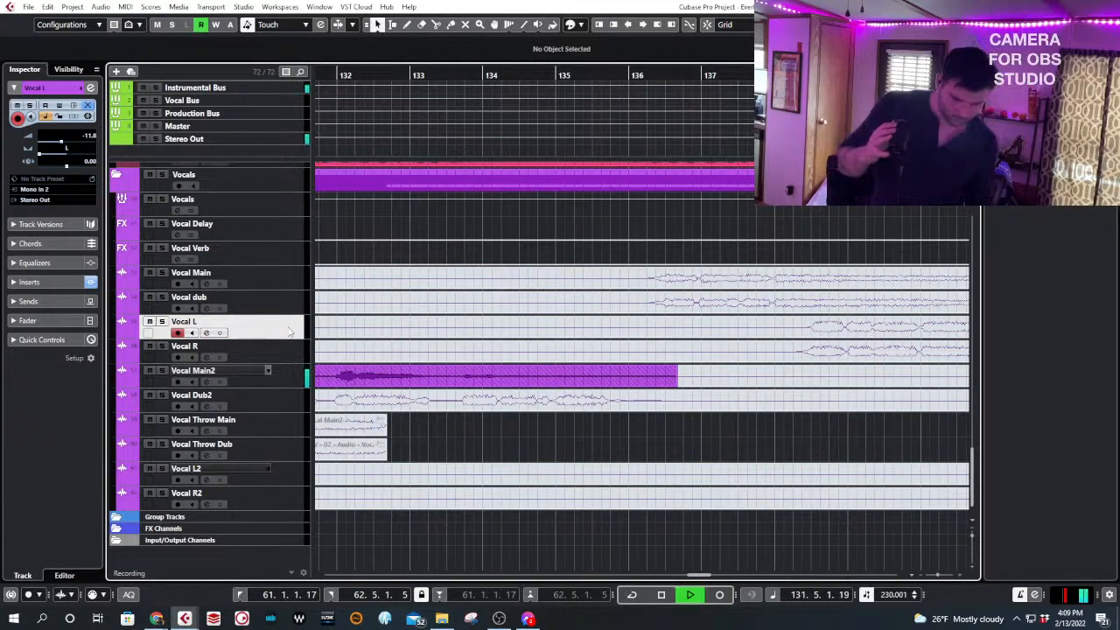
- Delete a second Vocal L take begun at about bar 132 and record another from about bar 130 to 137
key("KP_Multiply")
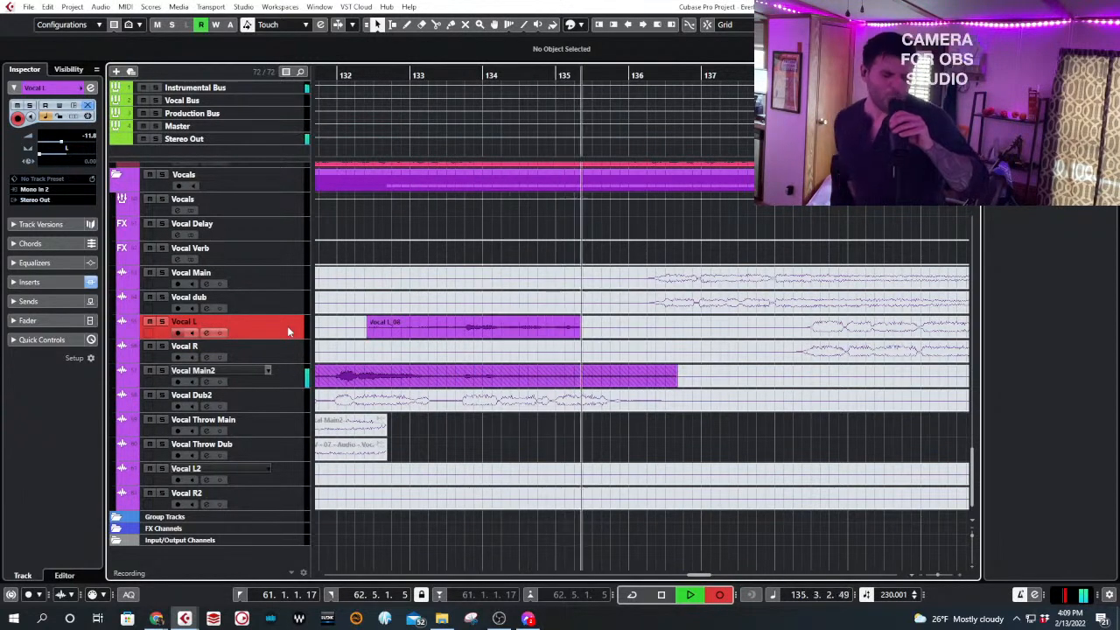
key("space")
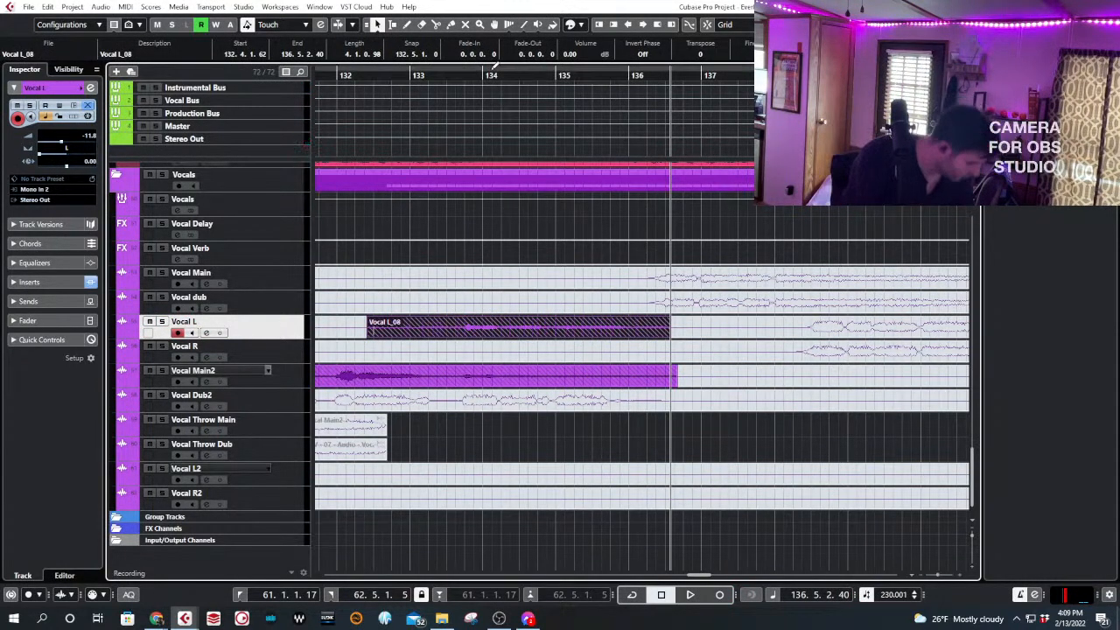
key("Delete")
key("KP_Multiply")
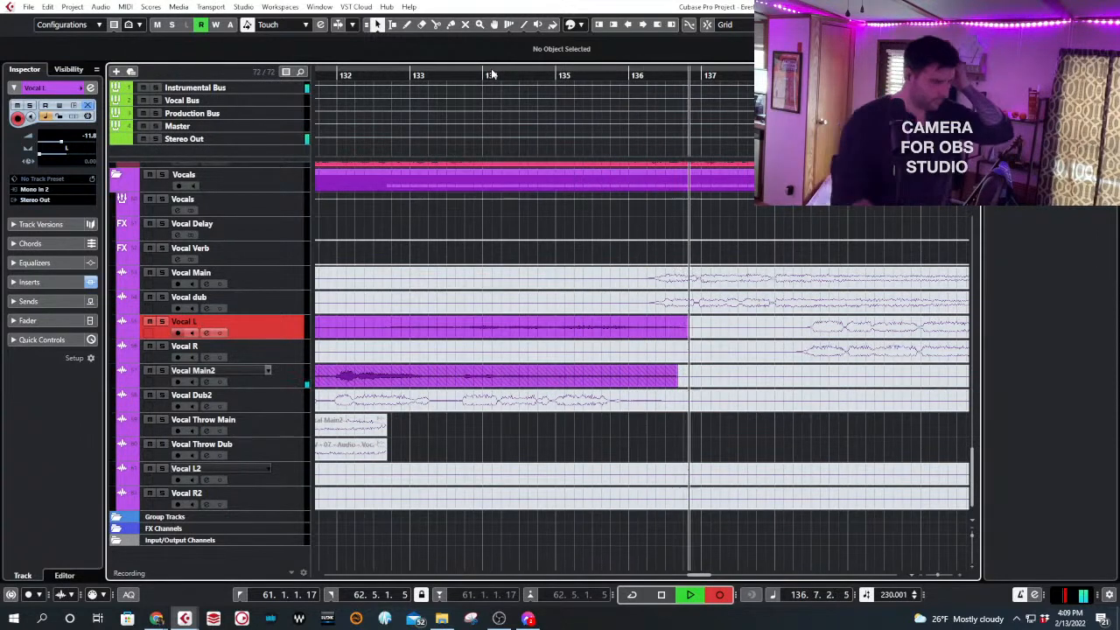
key("space")
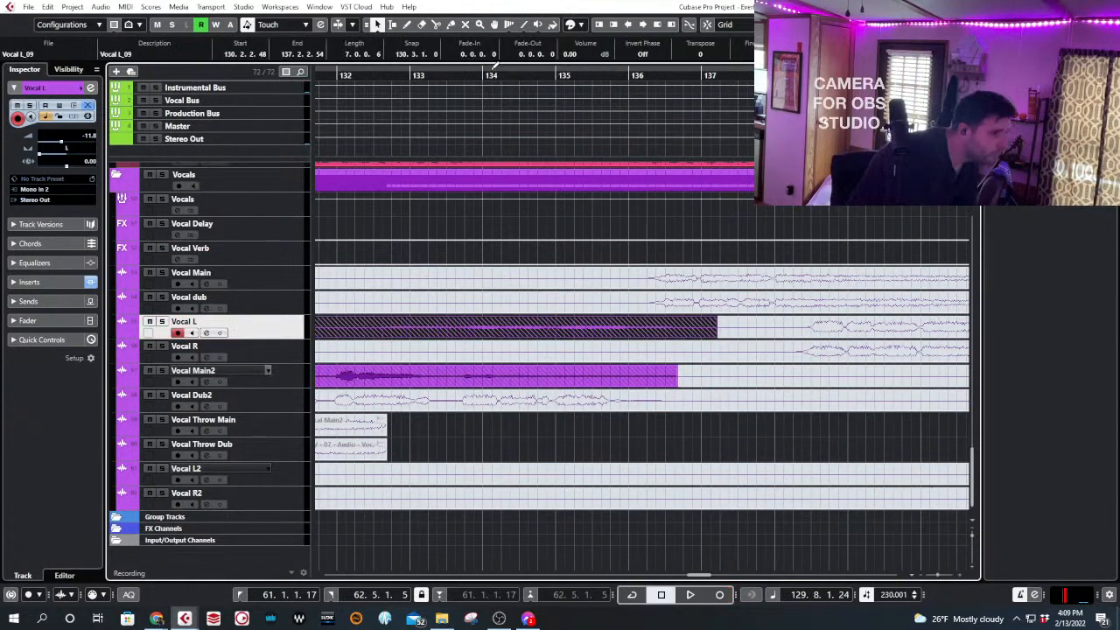
- Try a matching Vocal R take, delete it, and delete the Vocal L take as well
left_click(296, 354)
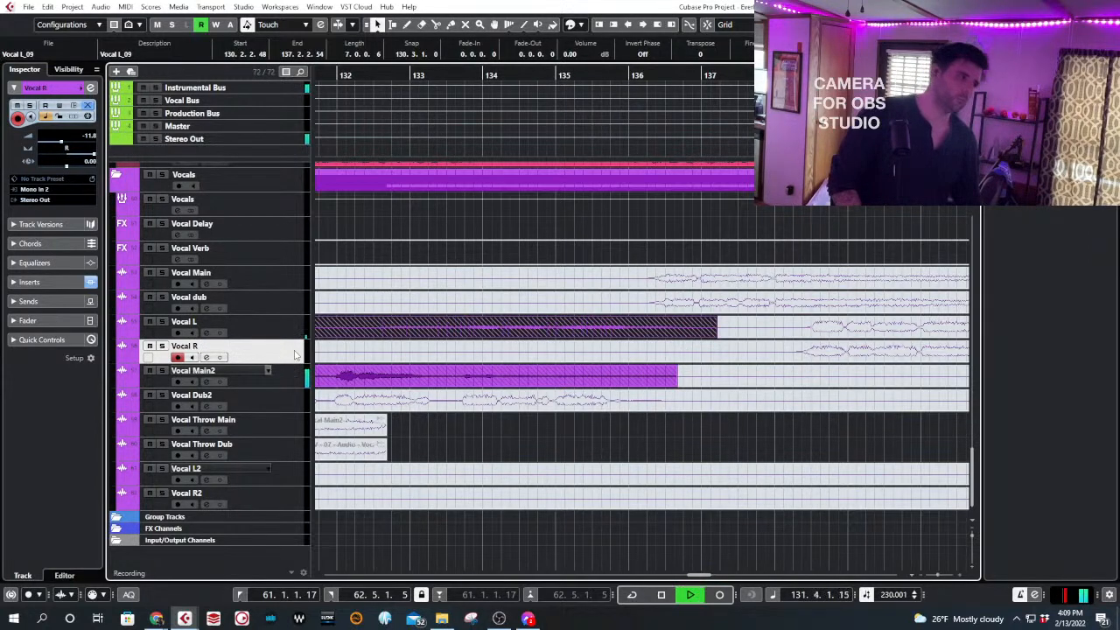
key("KP_Multiply")
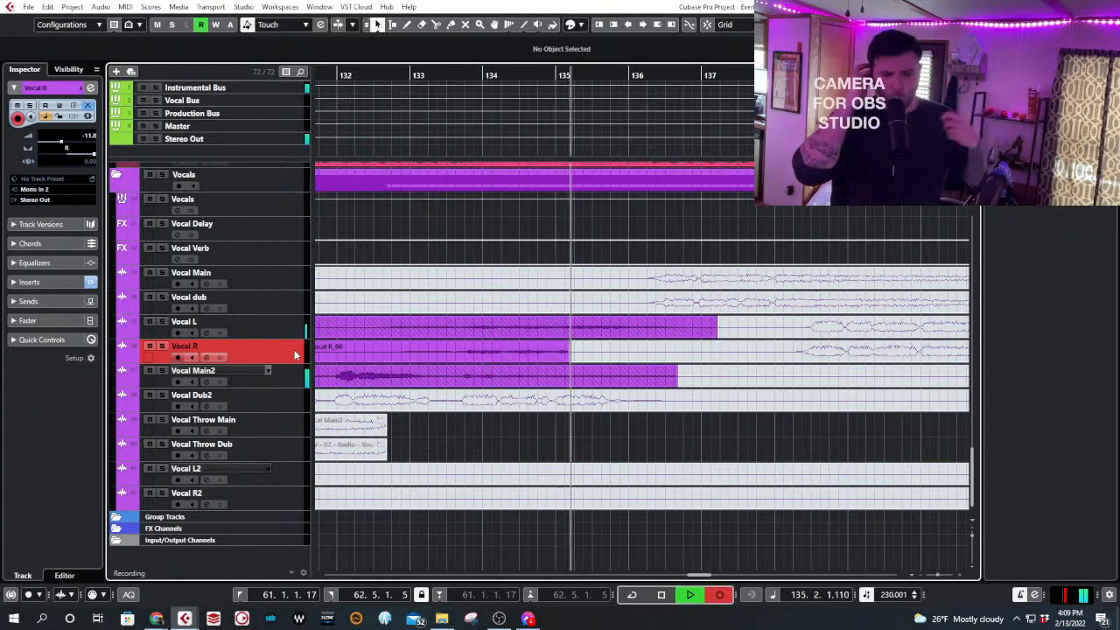
key("space")
key("Delete")
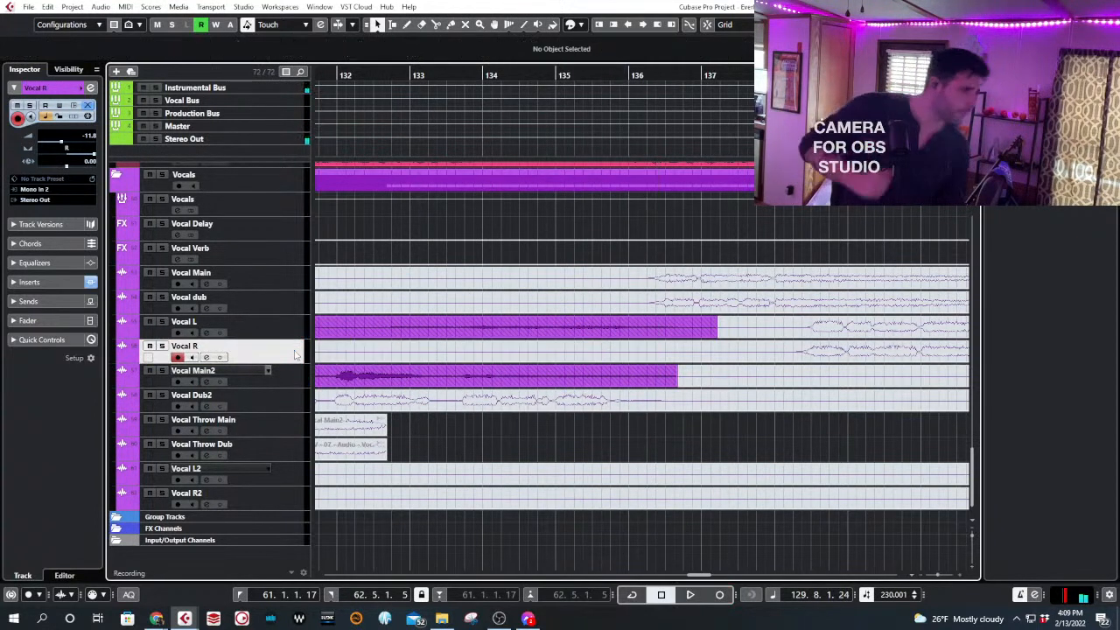
left_click(444, 321)
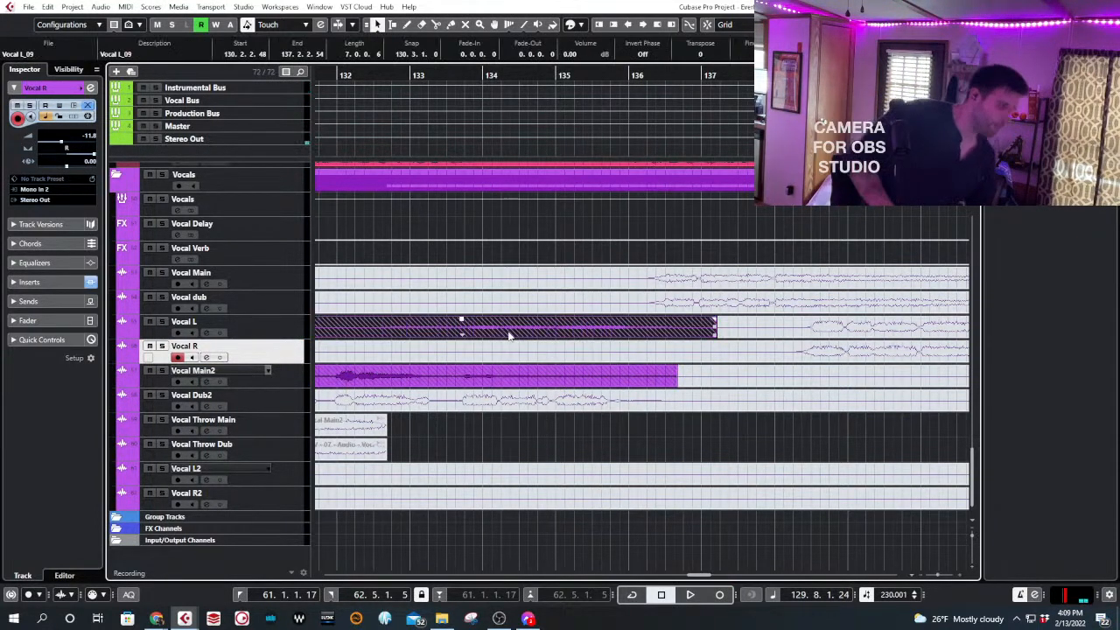
key("Delete")
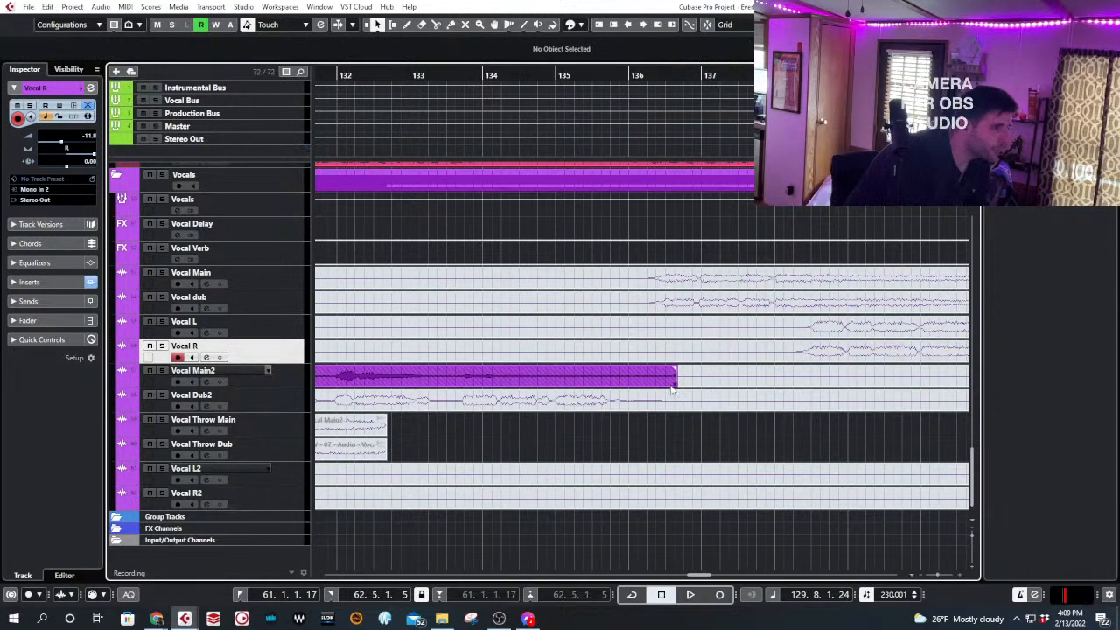
- Trim the end of the Vocal Main2 take to about beat 6 of bar 133 and audition the lead-in to that point
left_click_drag(674, 383, 458, 382)
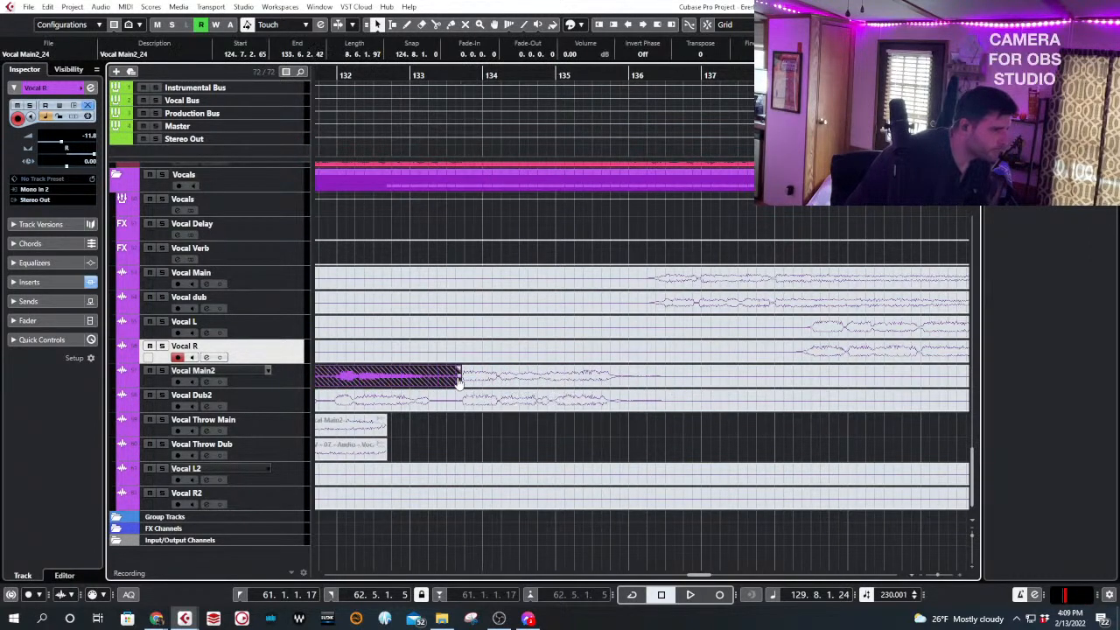
double_click(324, 75)
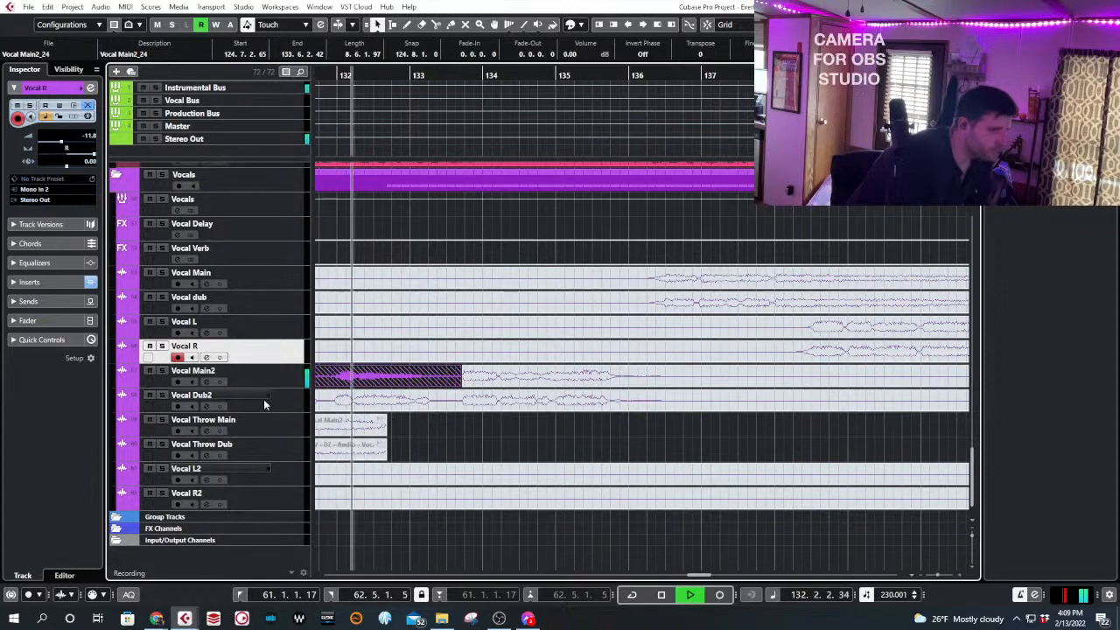
left_click(284, 376)
left_click_drag(341, 76, 304, 75)
- Try a Vocal Main take from about bar 132 to 137 and undo the recording
left_click(288, 276)
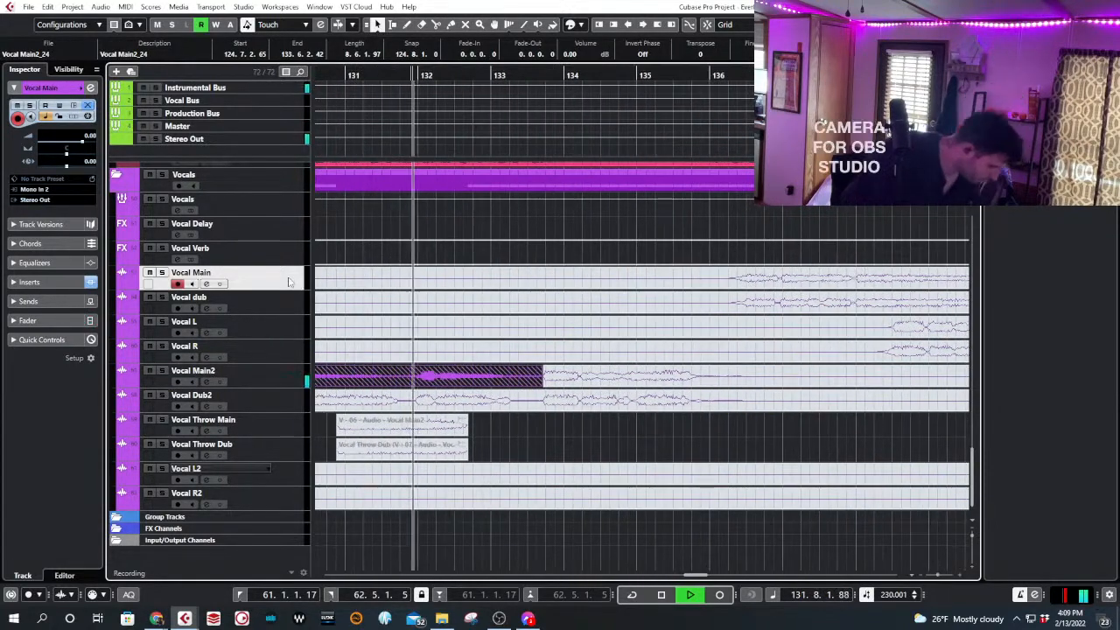
key("KP_Multiply")
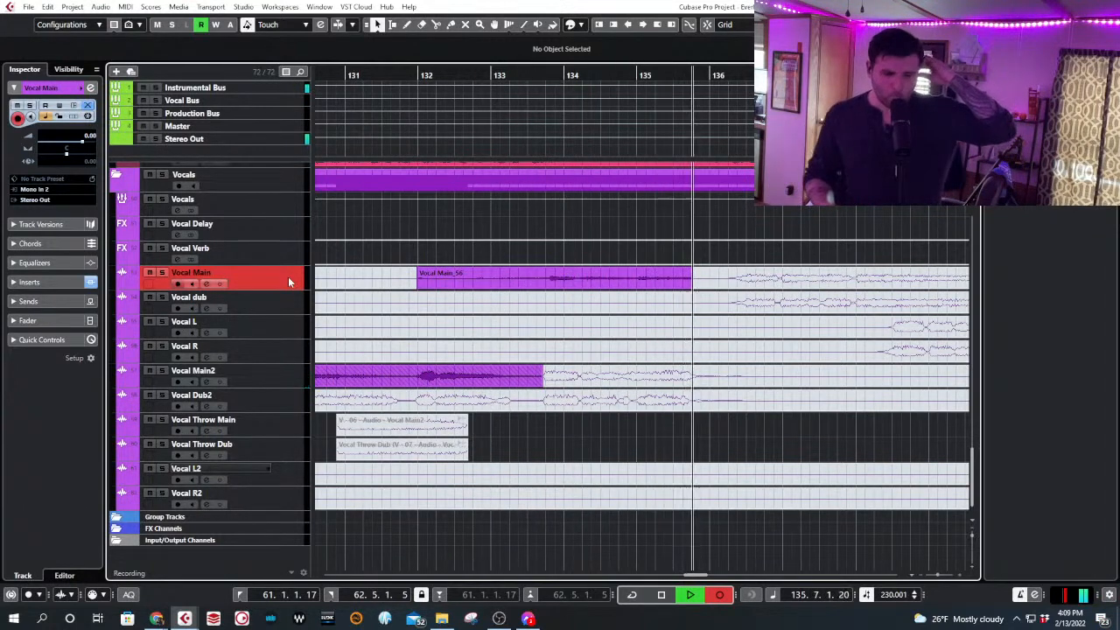
key("space")
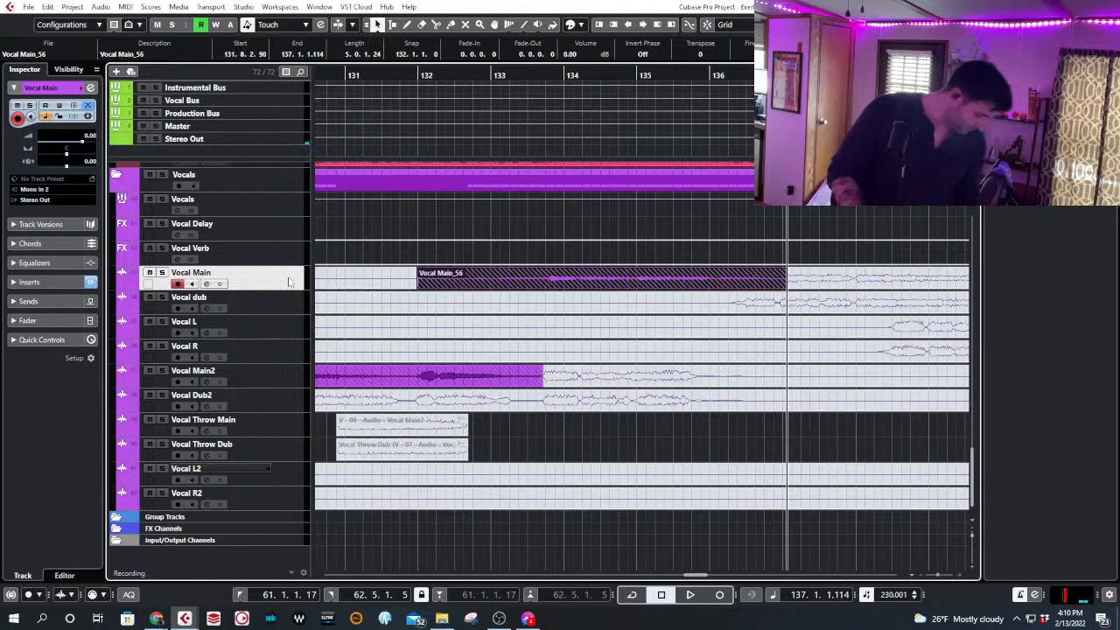
key("ctrl+z")
- Try two more Vocal Main takes of the phrase, started at about bar 131, and delete each one
key("KP_Multiply")
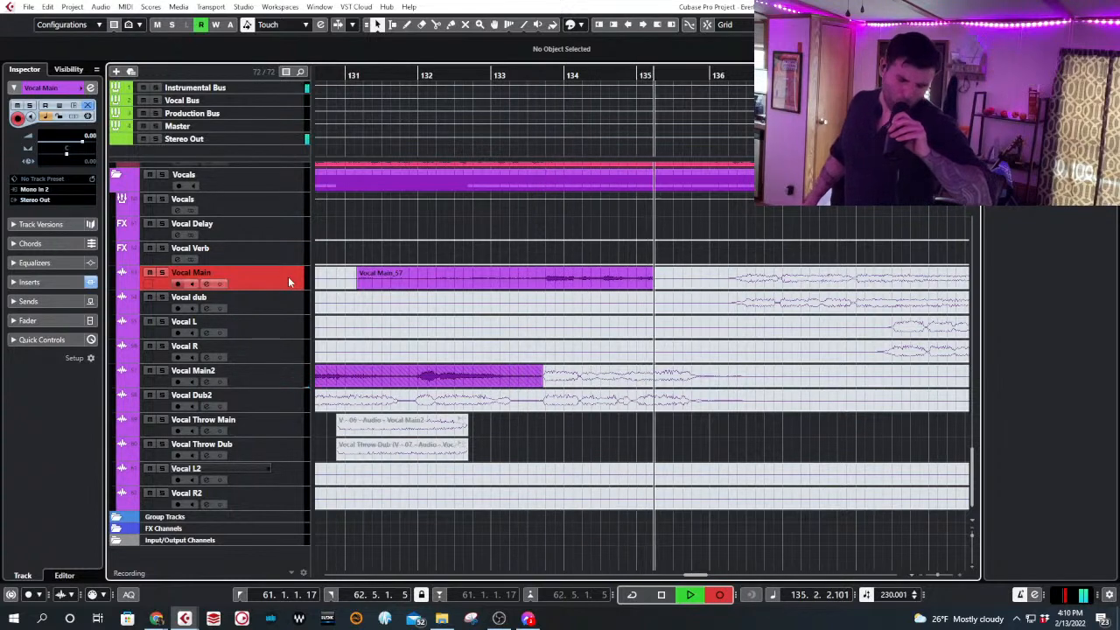
key("space")
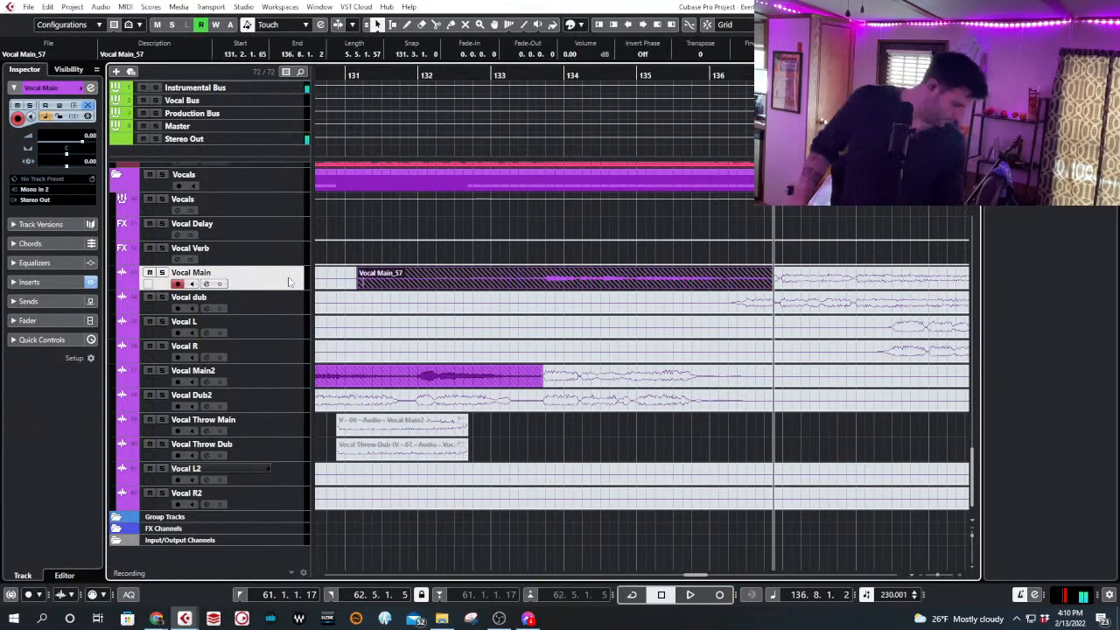
key("Delete")
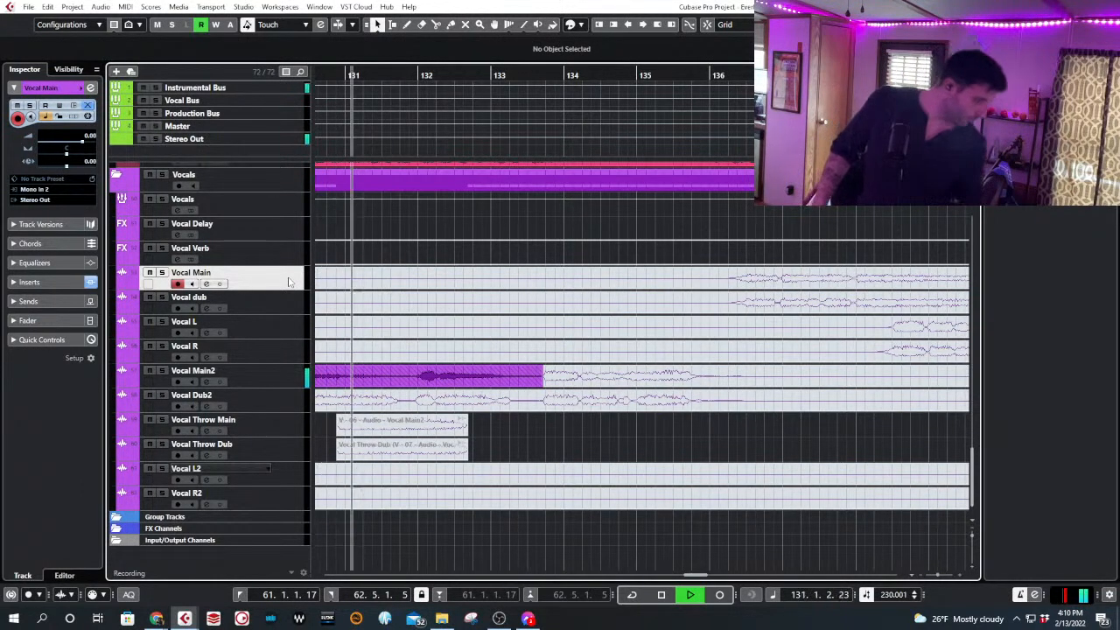
key("KP_Multiply")
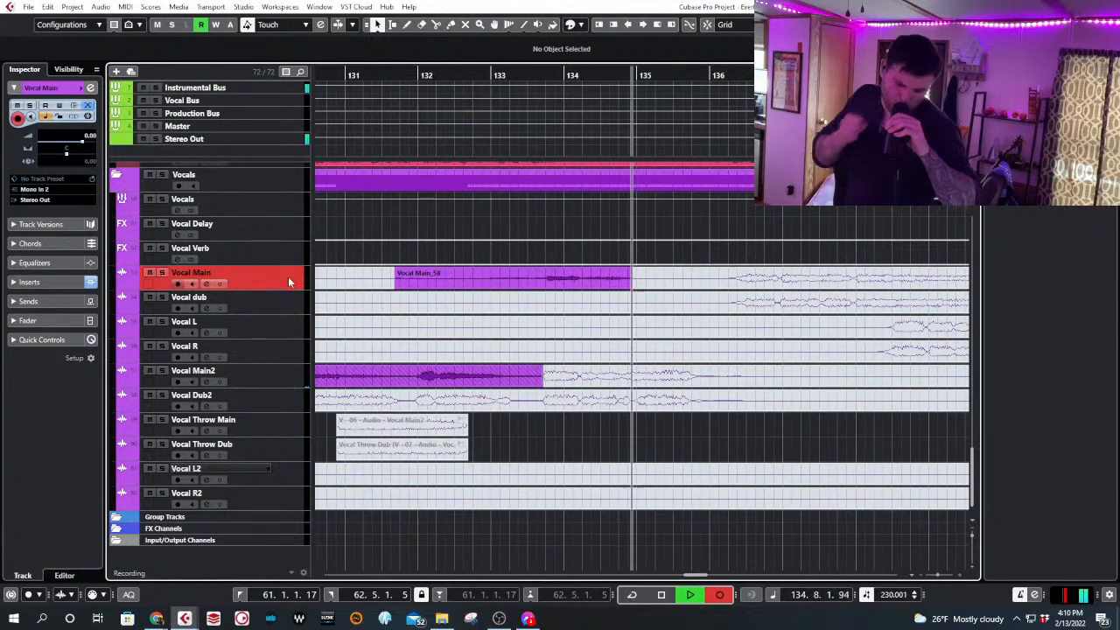
key("space")
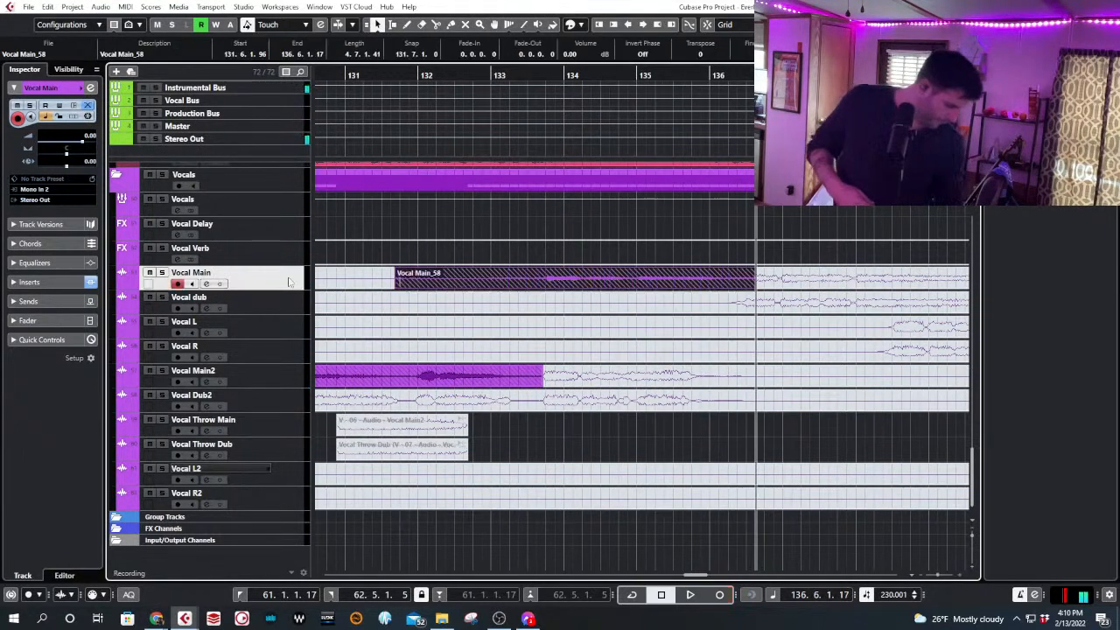
key("Delete")
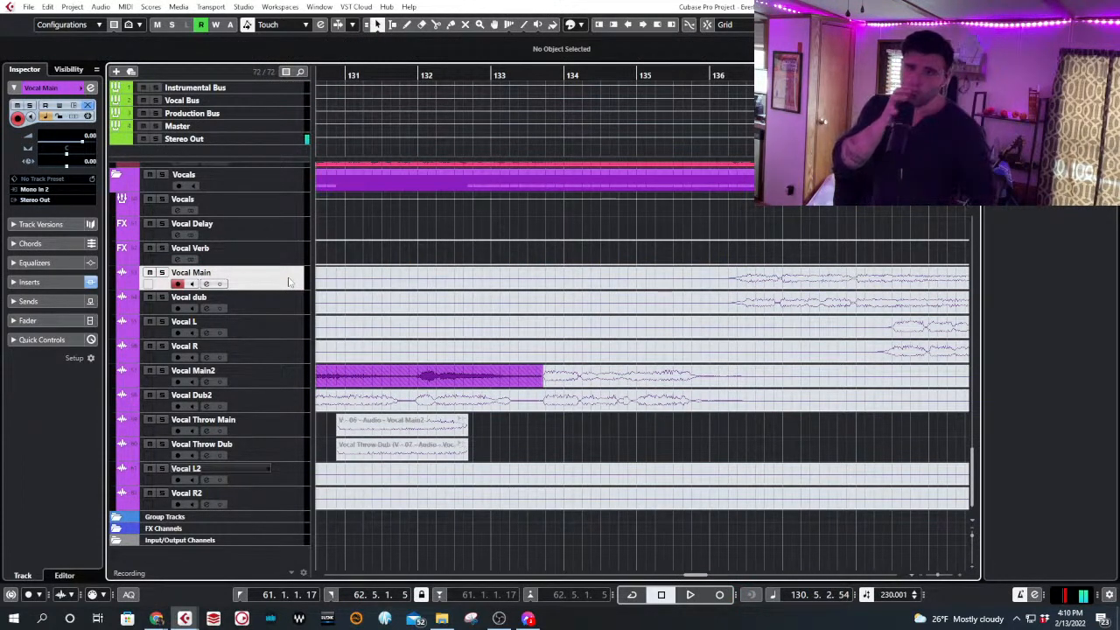
- Record a Vocal Main take from about bar 132 to 136 with the track muted
key("KP_Multiply")
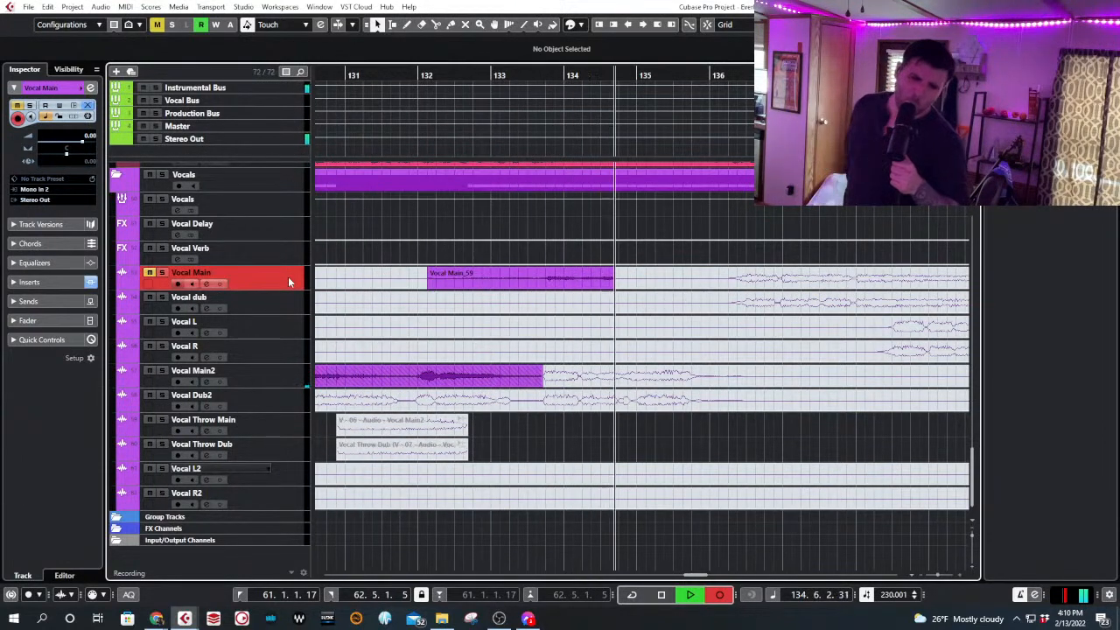
key("space")
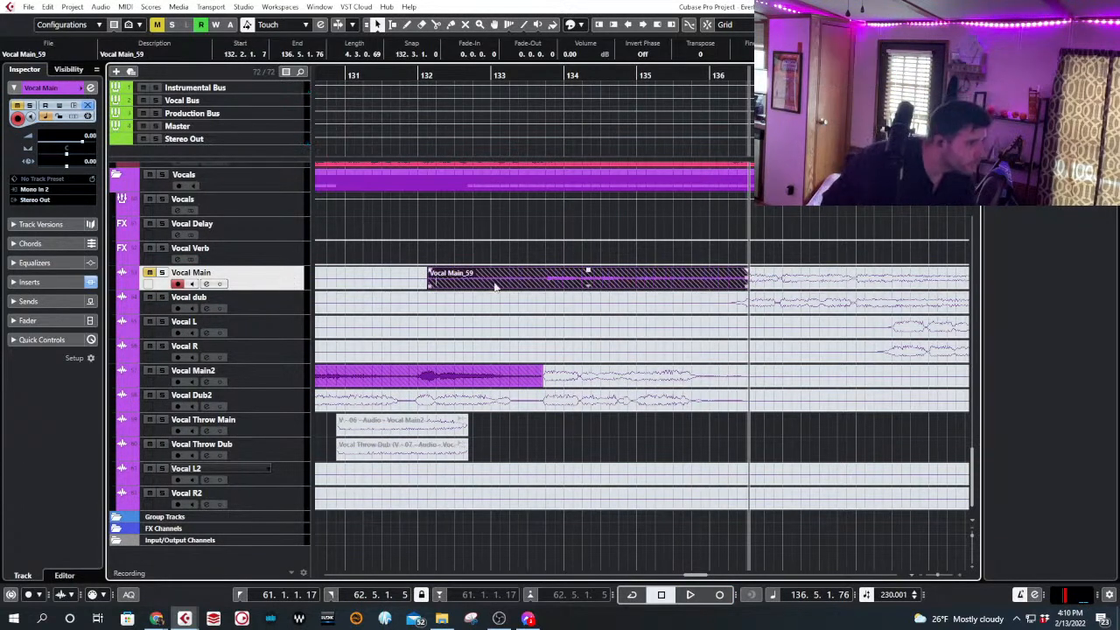
- Fit the new take onto the Vocal Main2 track with its start trimmed to about beat 6 of bar 133, and audition the join
left_click_drag(430, 285, 544, 366)
left_click(528, 75)
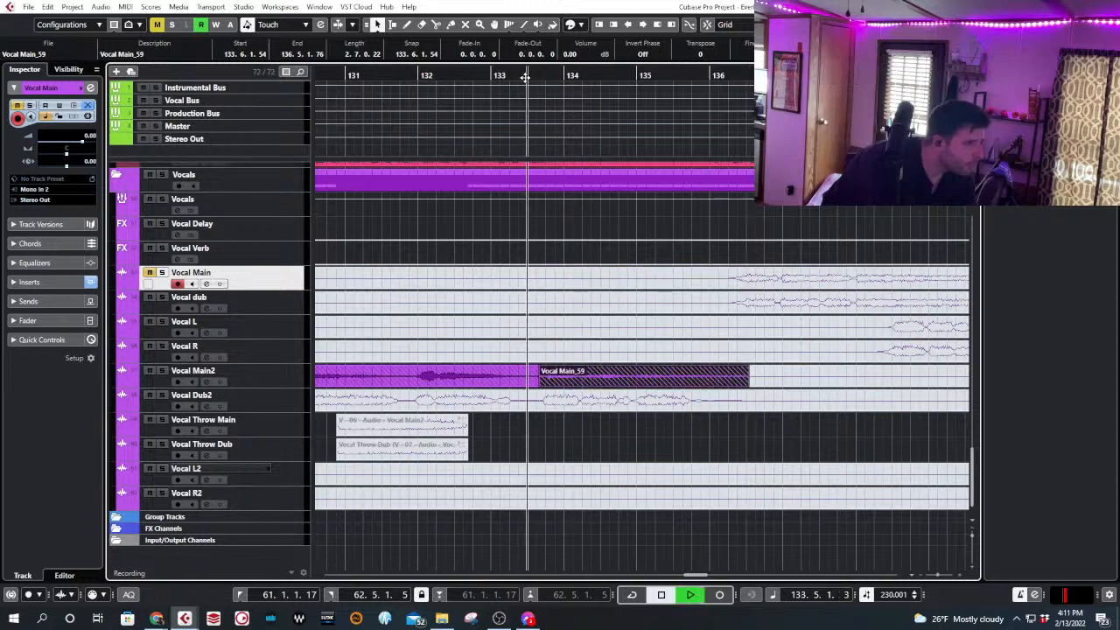
key("space")
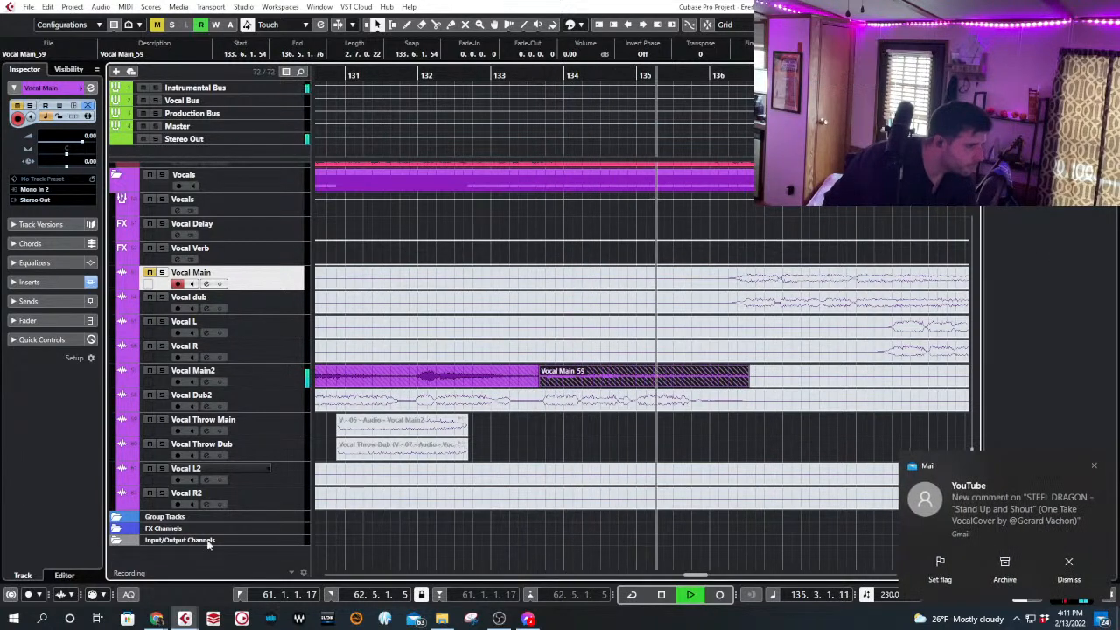
- Try a Vocal L take from about bar 132 to 136 and delete the recording
key("space")
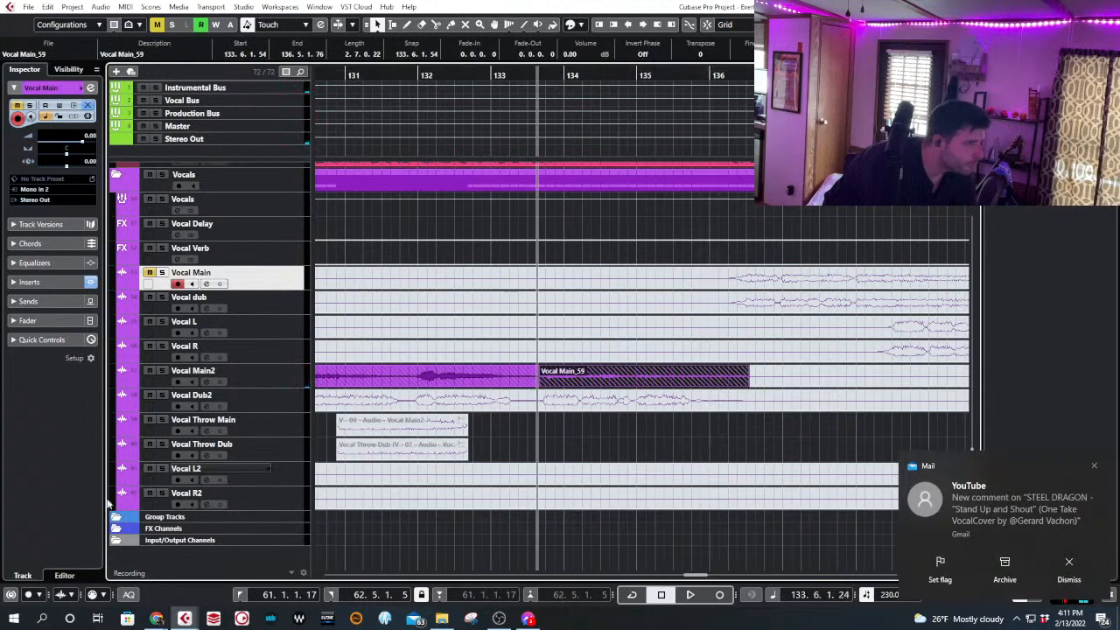
left_click(263, 327)
key("space")
left_click(402, 75)
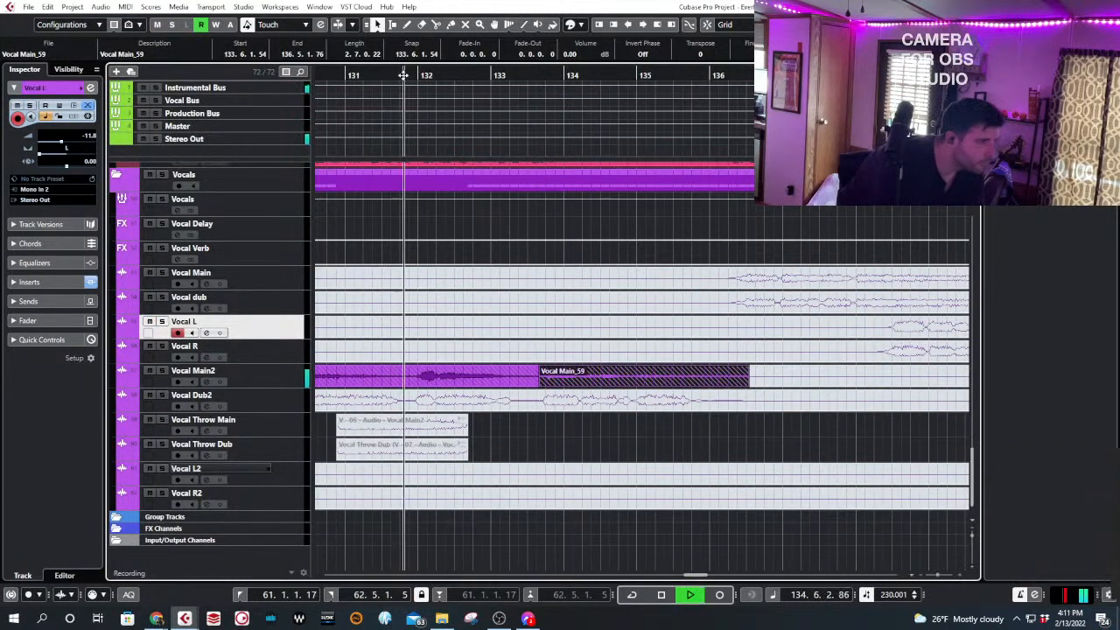
left_click(387, 75)
key("KP_Multiply")
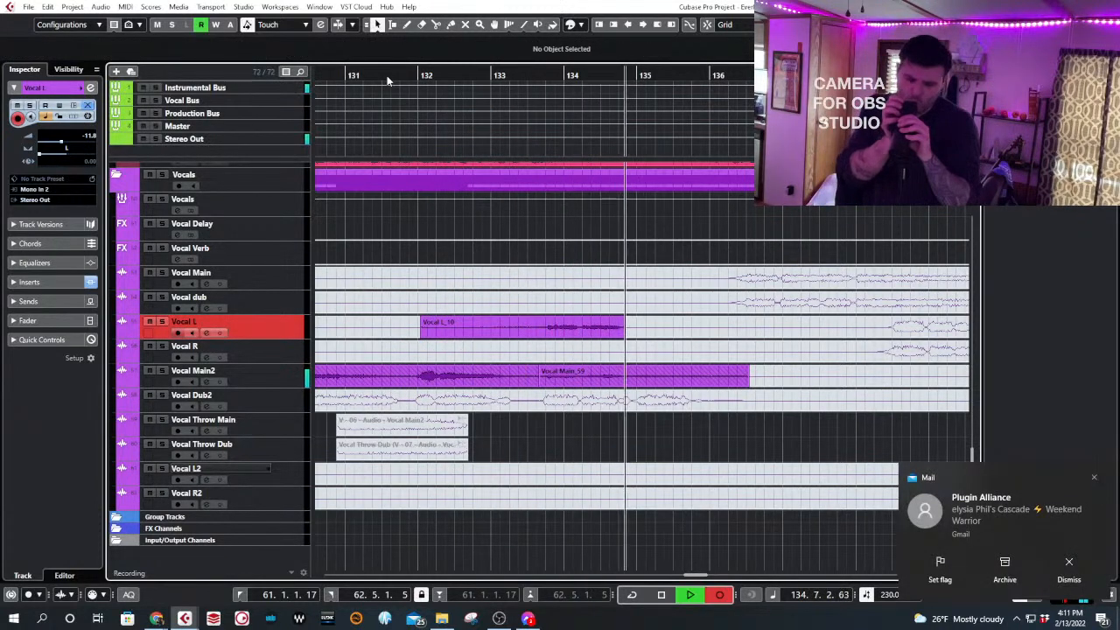
key("space")
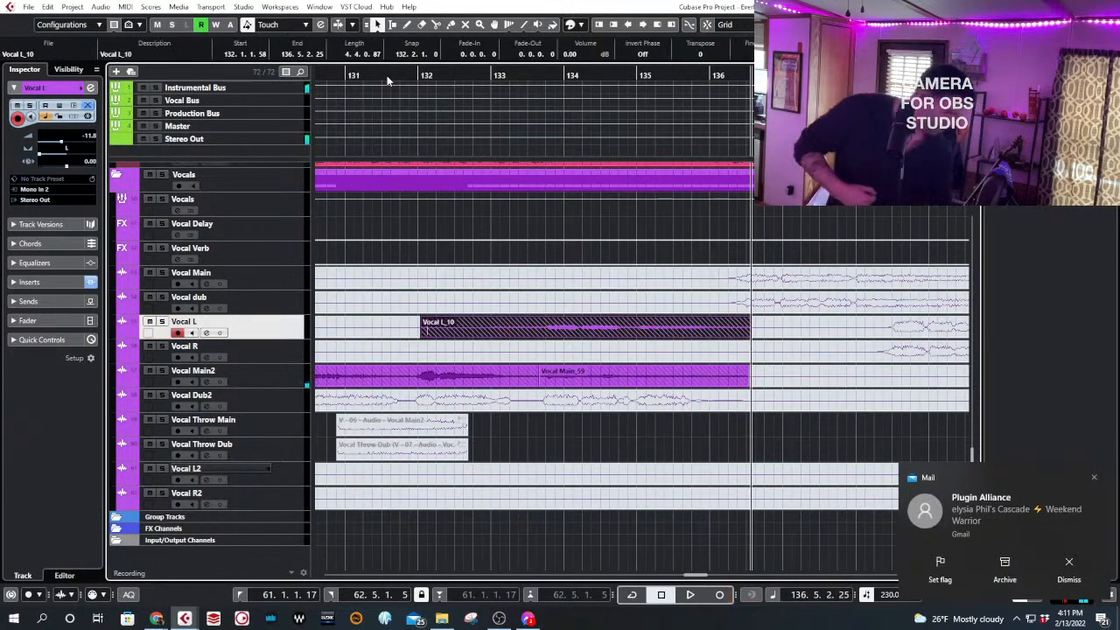
key("Delete")
- Record a Vocal L take of the phrase from about bar 132 to 137
left_click(387, 78)
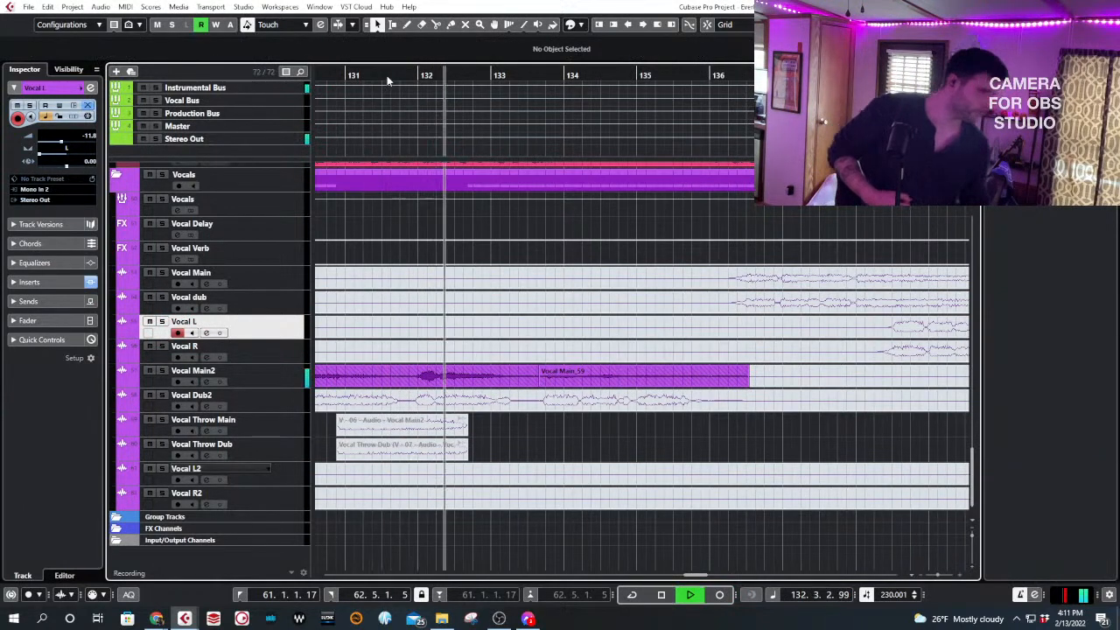
key("KP_Multiply")
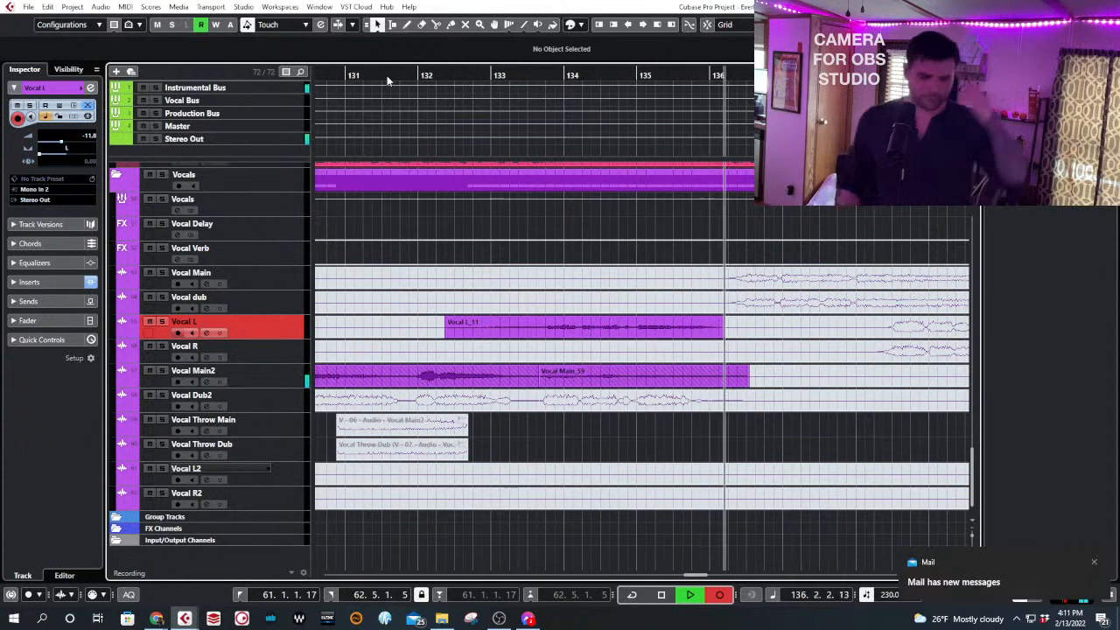
key("space")
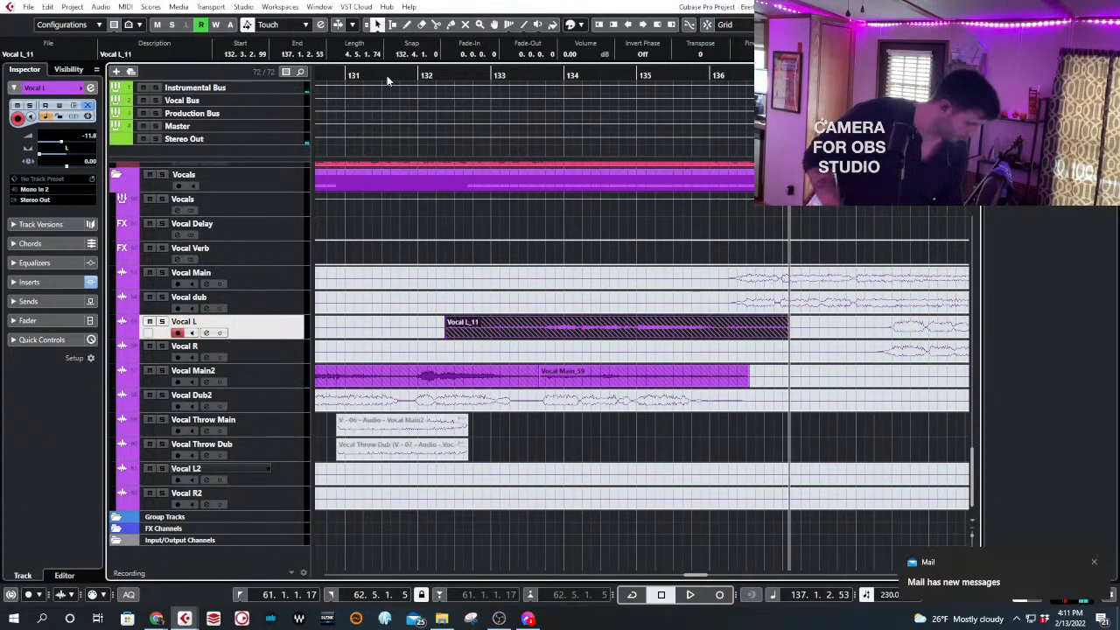
- Record a matching Vocal R take from about bar 132 to 137 and audition the layered phrase
left_click(388, 80)
left_click(290, 350)
key("KP_Multiply")
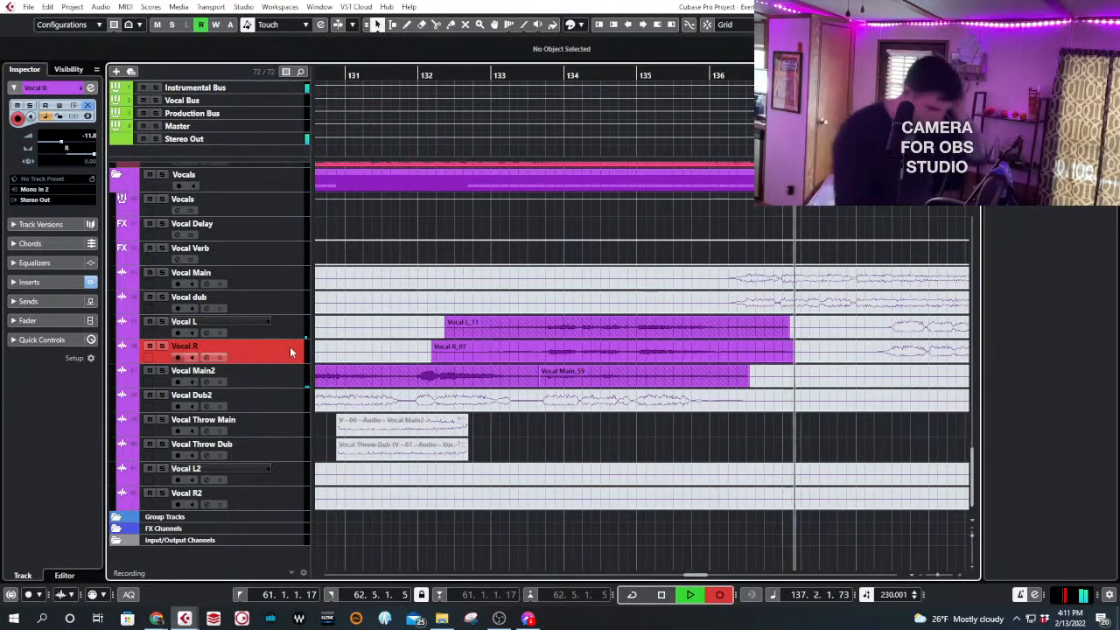
key("space")
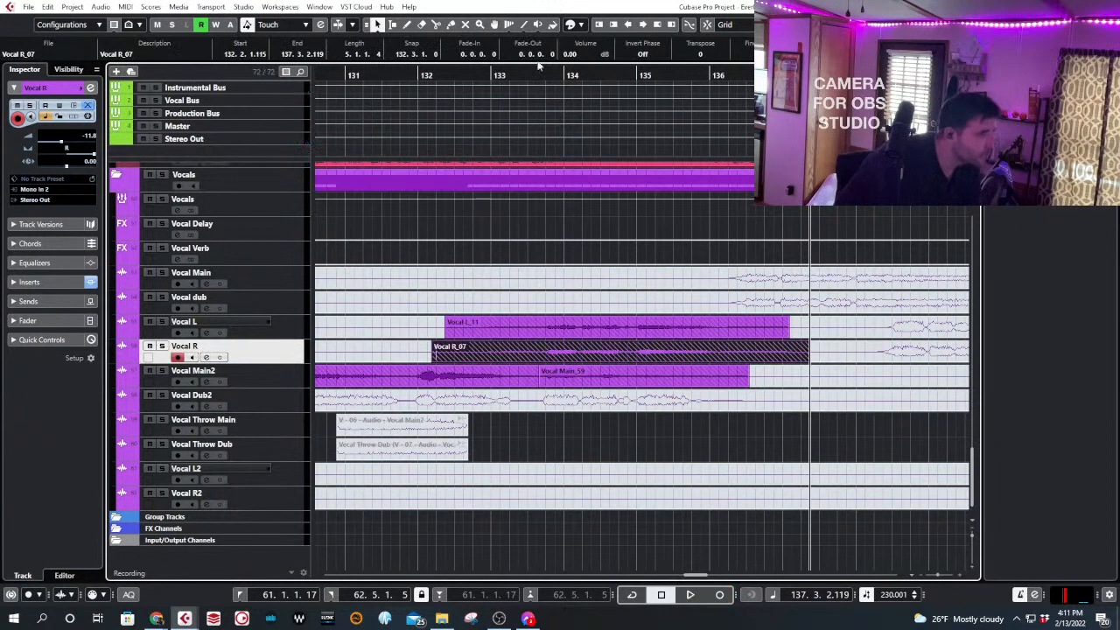
left_click(496, 76)
key("space")
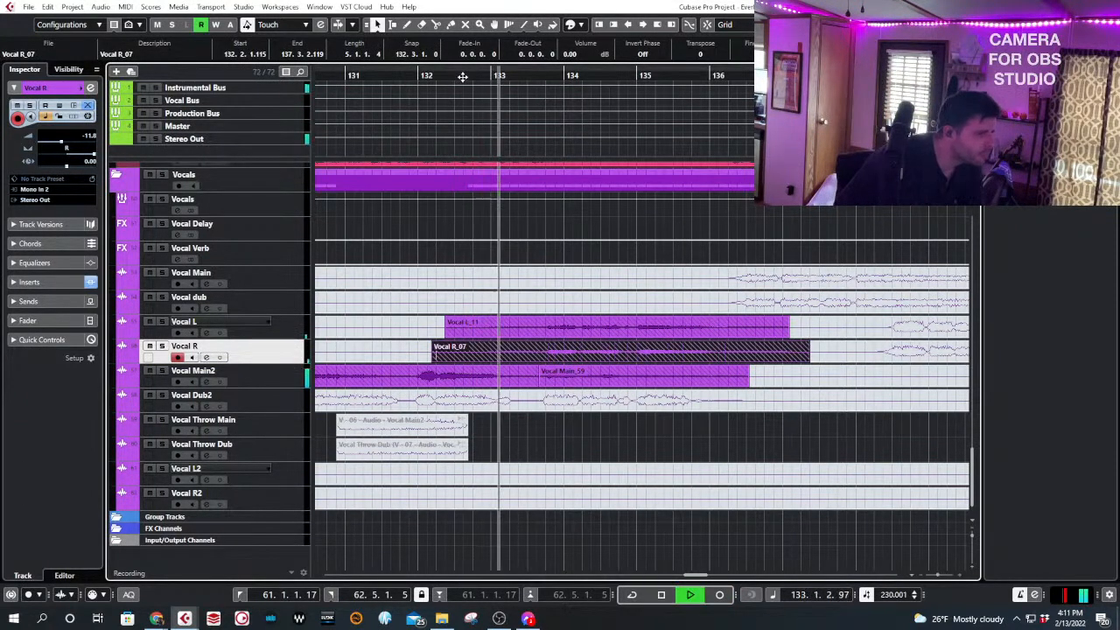
- Try a Vocal Main take of the next phrase from about bar 135 to 141 and undo the recording
scroll(604, 337, "right", 3)
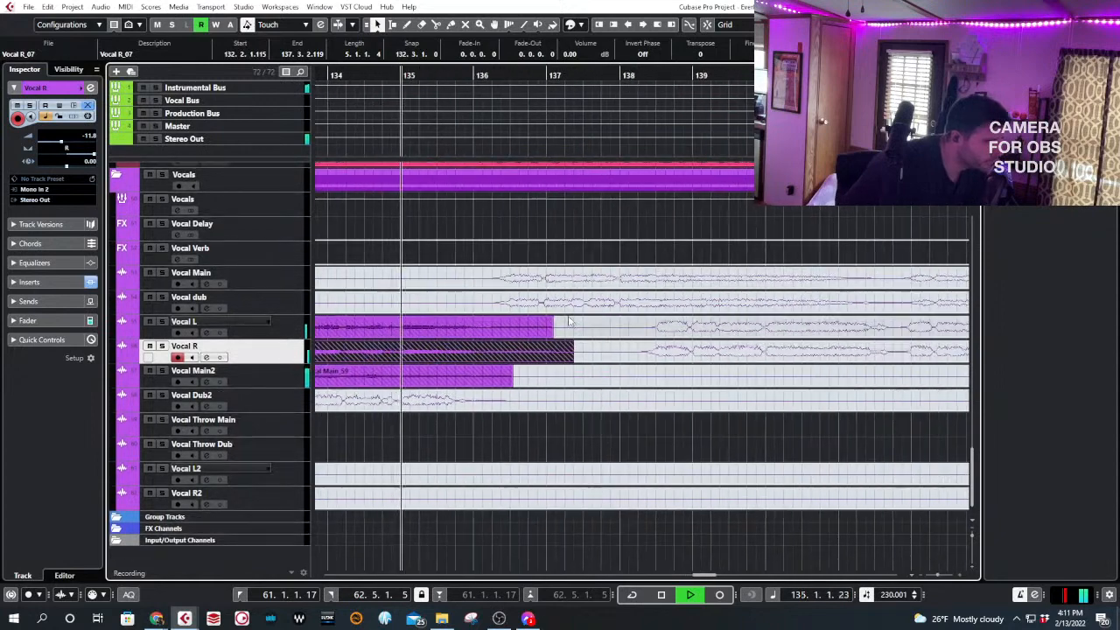
scroll(570, 320, "down", 3)
left_click(295, 279)
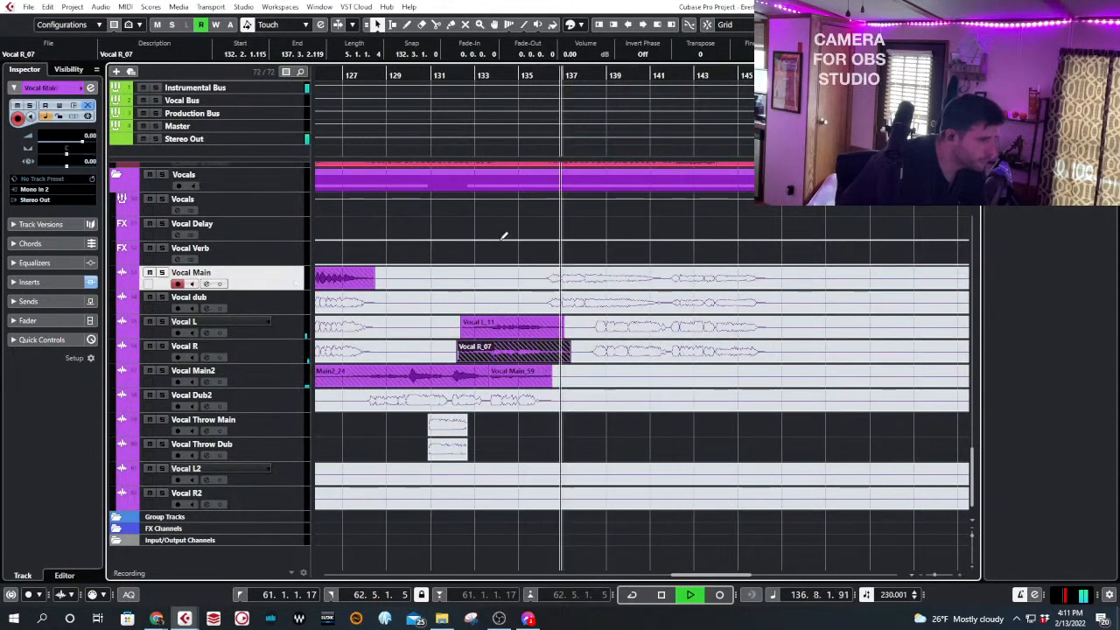
left_click(509, 77)
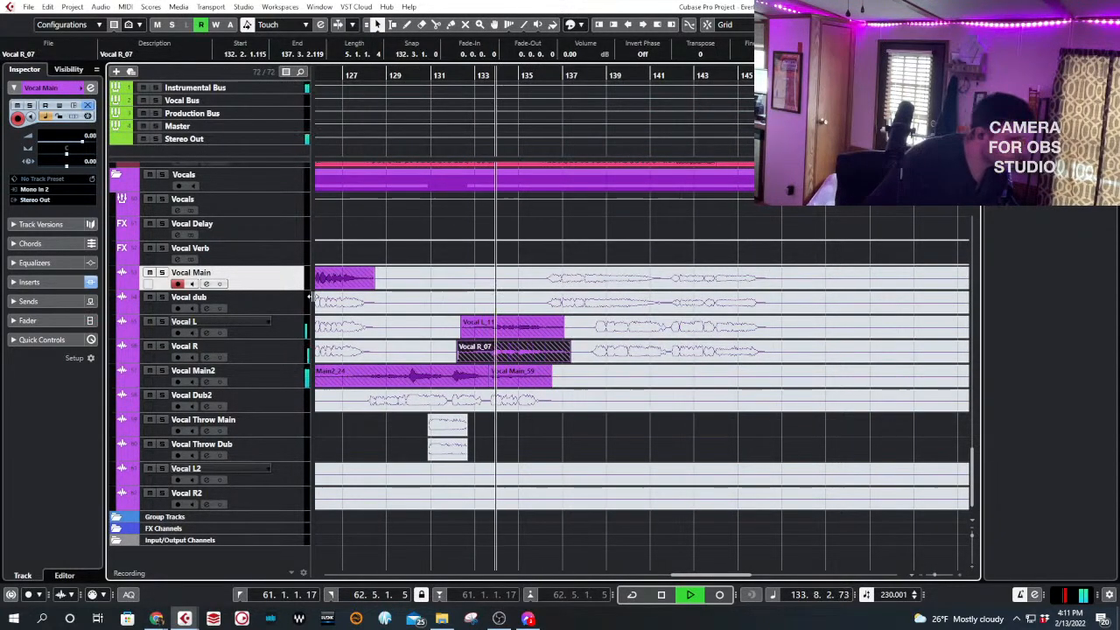
key("KP_Multiply")
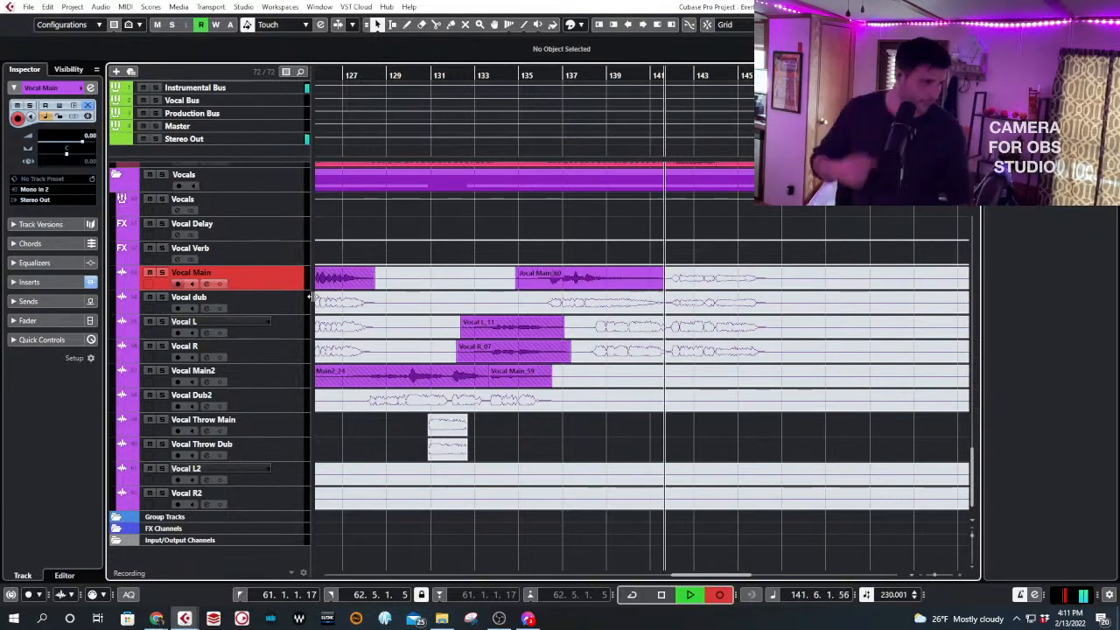
key("space")
key("ctrl+z")
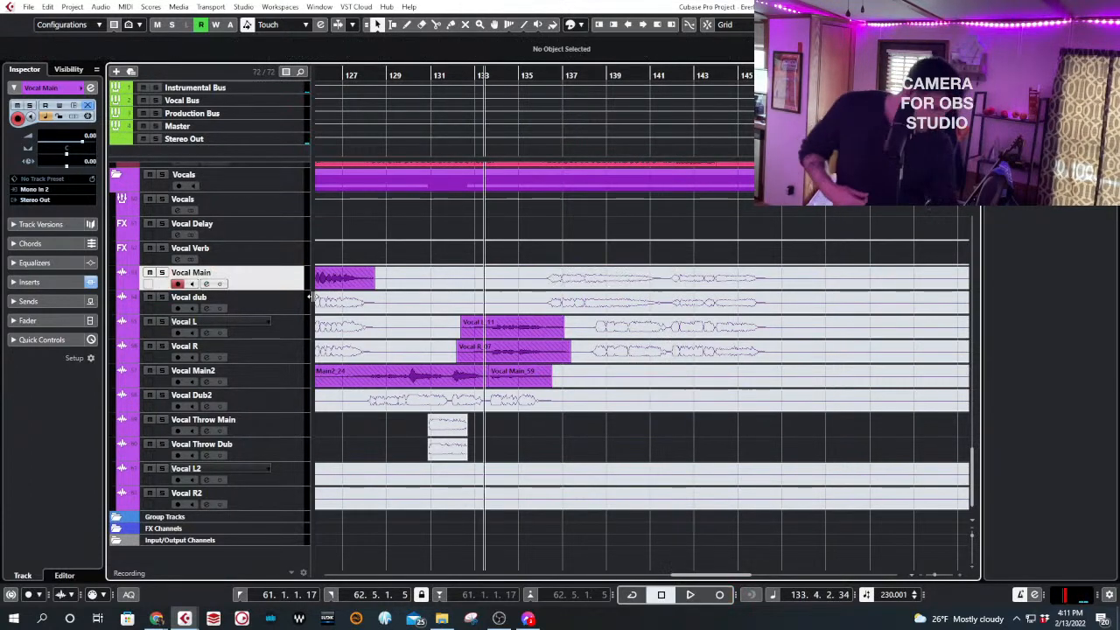
- Try two longer Vocal Main takes starting in bar 134, running to about bars 149 and 147, and discard both
key("space")
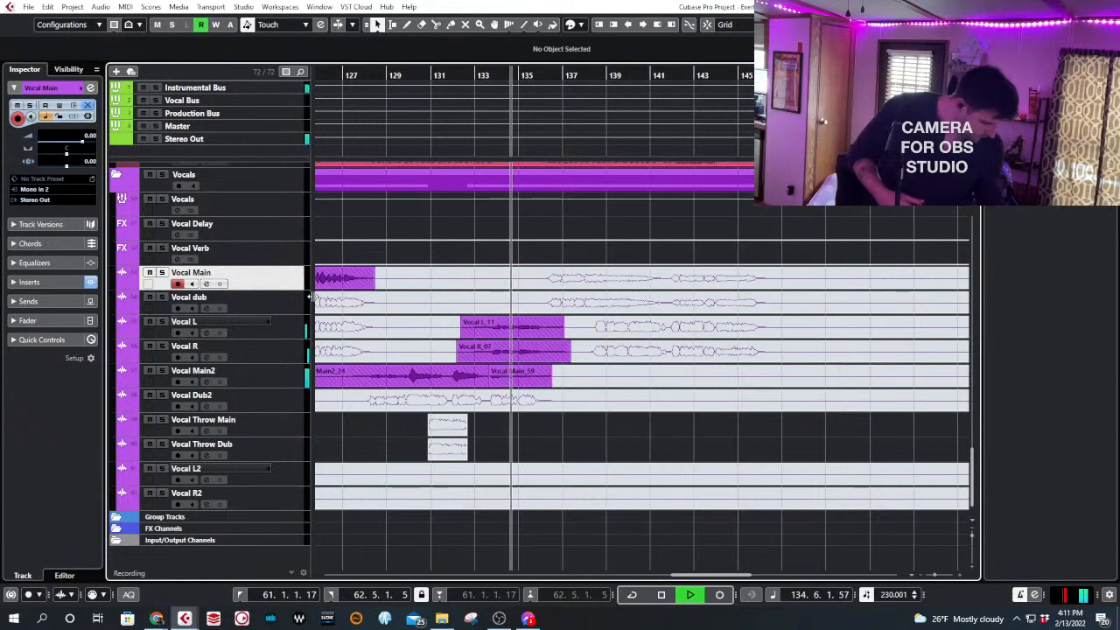
key("KP_Multiply")
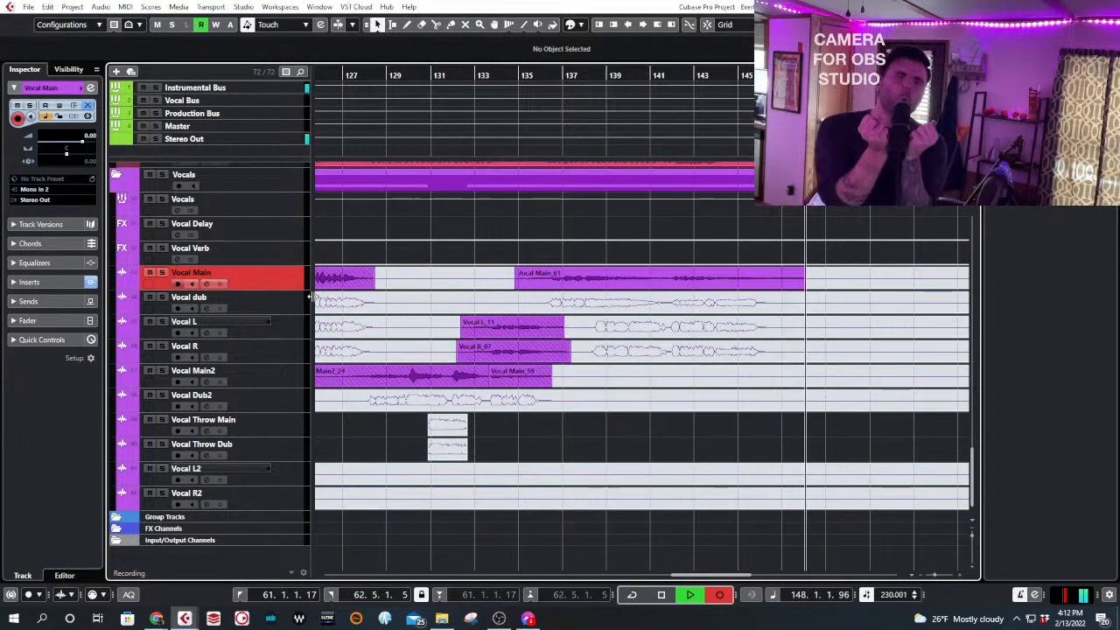
key("space")
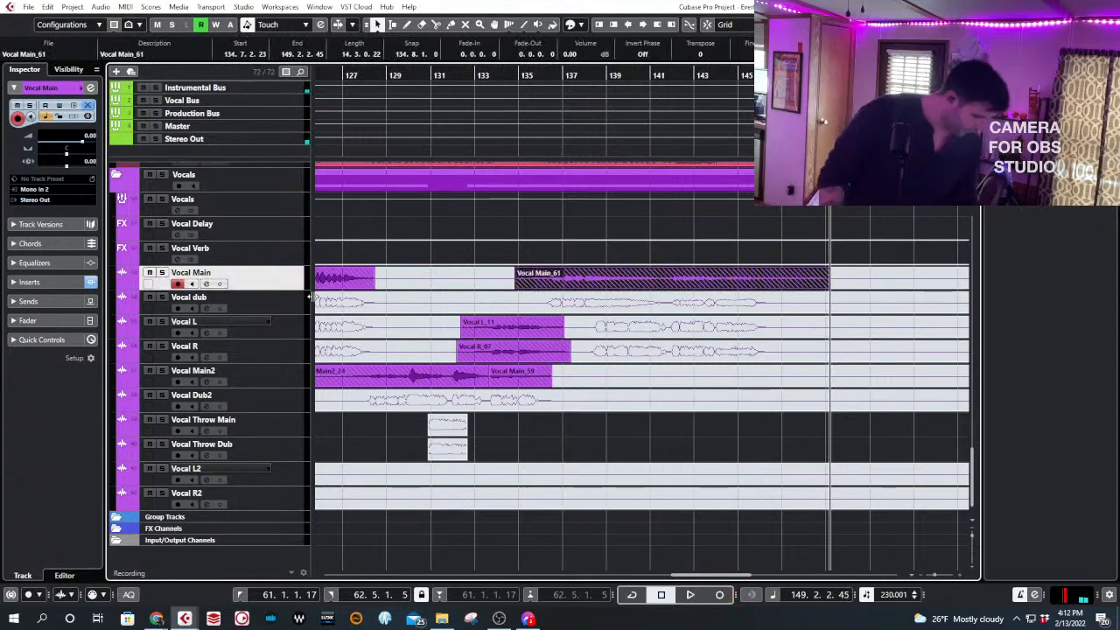
key("ctrl+z")
key("KP_0")
key("space")
key("KP_Multiply")
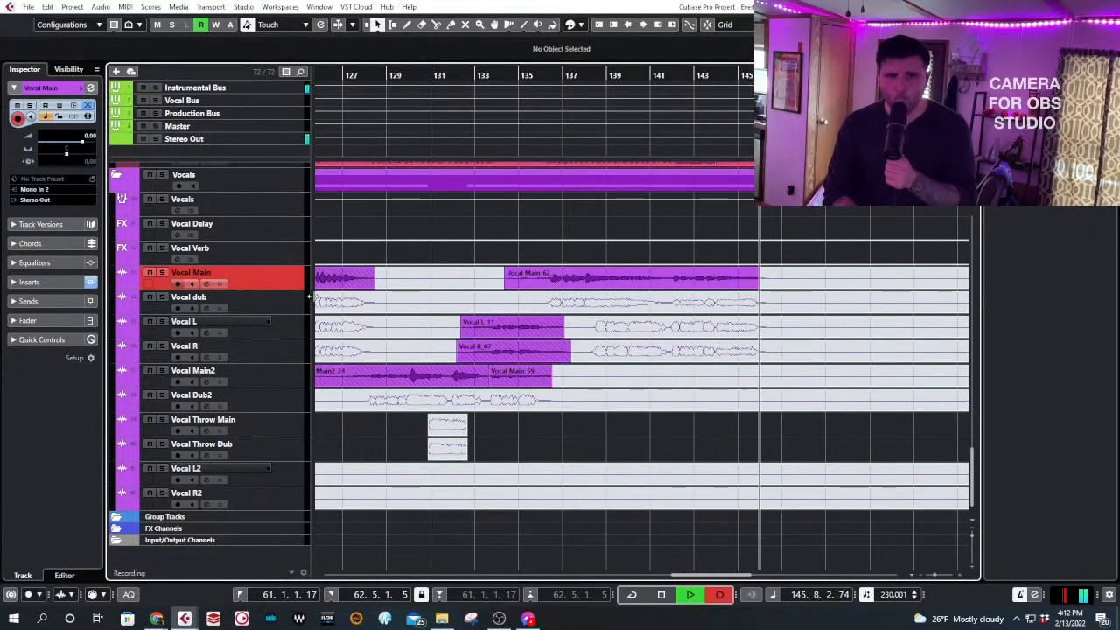
key("space")
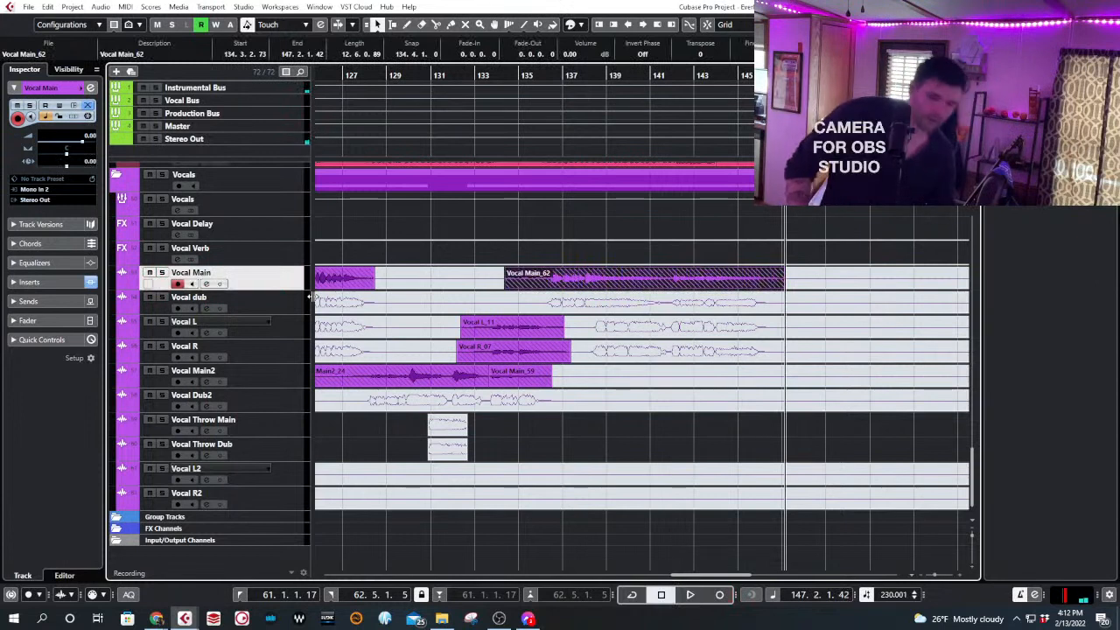
key("Delete")
- Record a Vocal Main take from about bar 134 to the end of bar 141
key("KP_0")
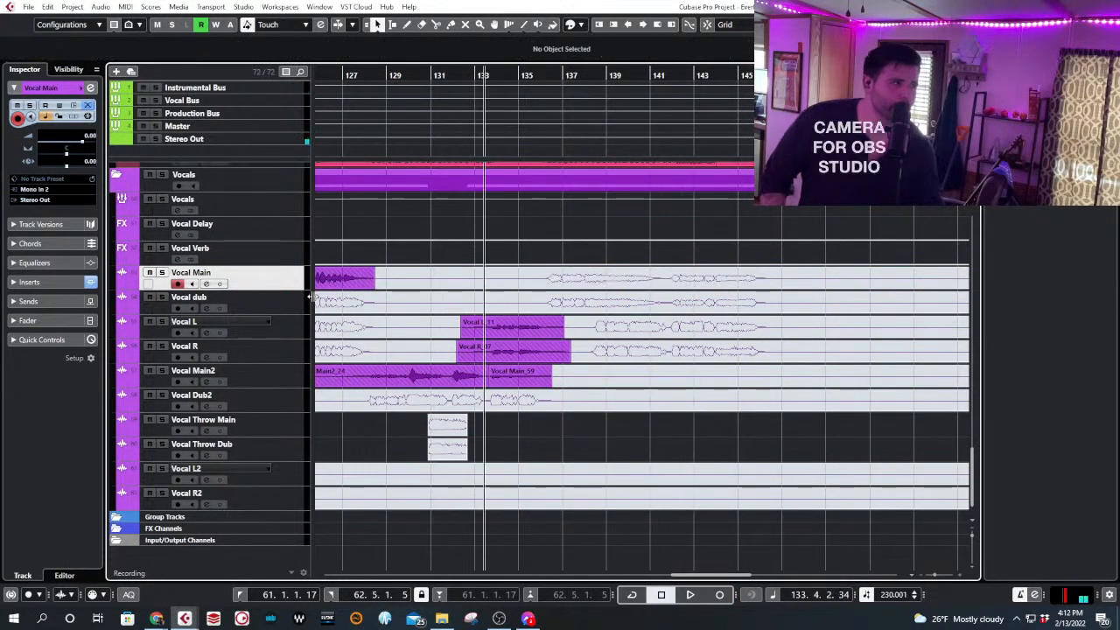
key("KP_Multiply")
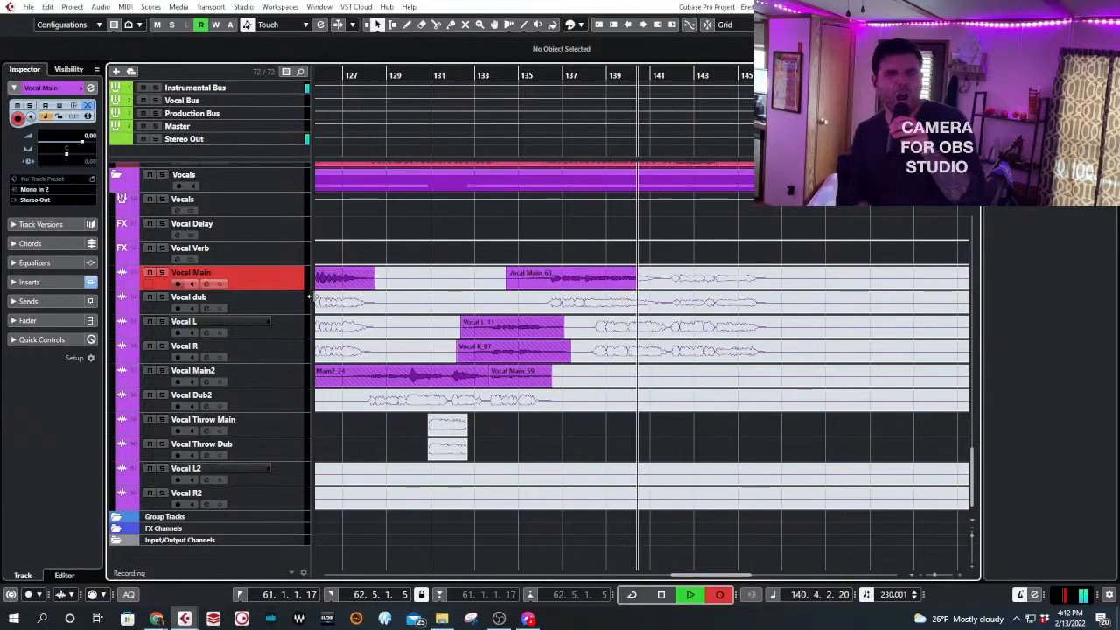
key("space")
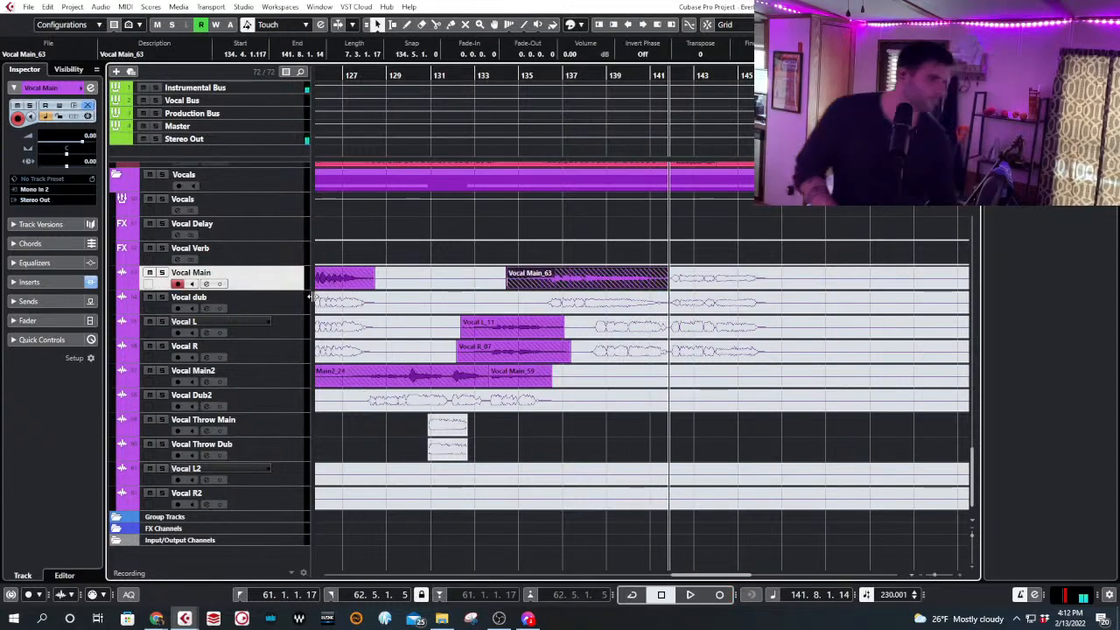
- Record a Vocal L take from about bar 137 to 148, starting playback shortly before it
left_click(537, 75)
left_click(294, 331)
key("space")
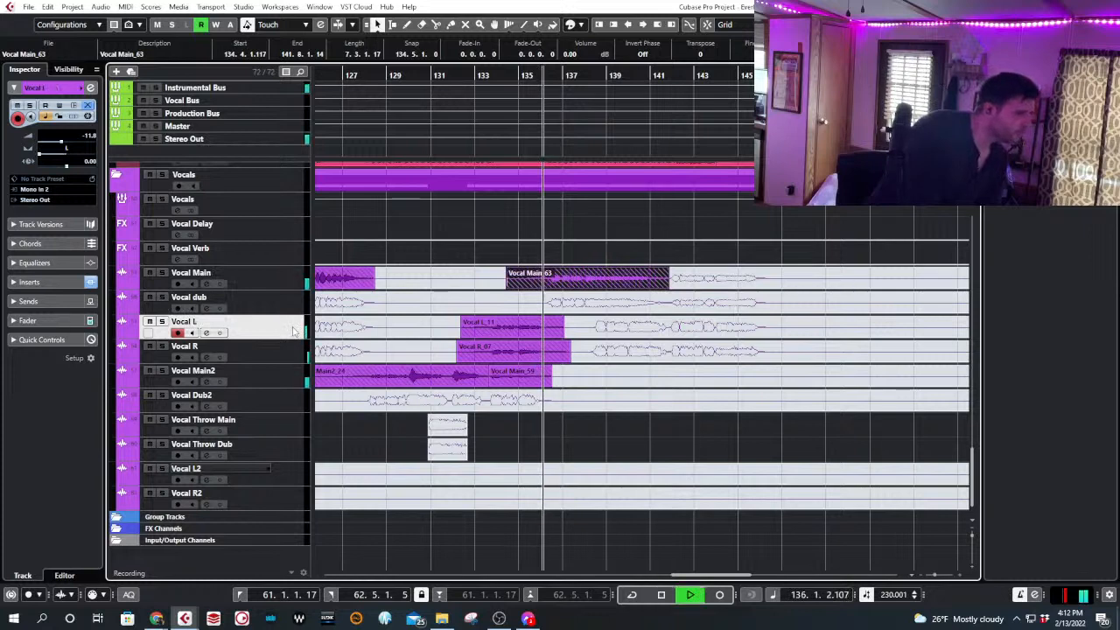
key("KP_Multiply")
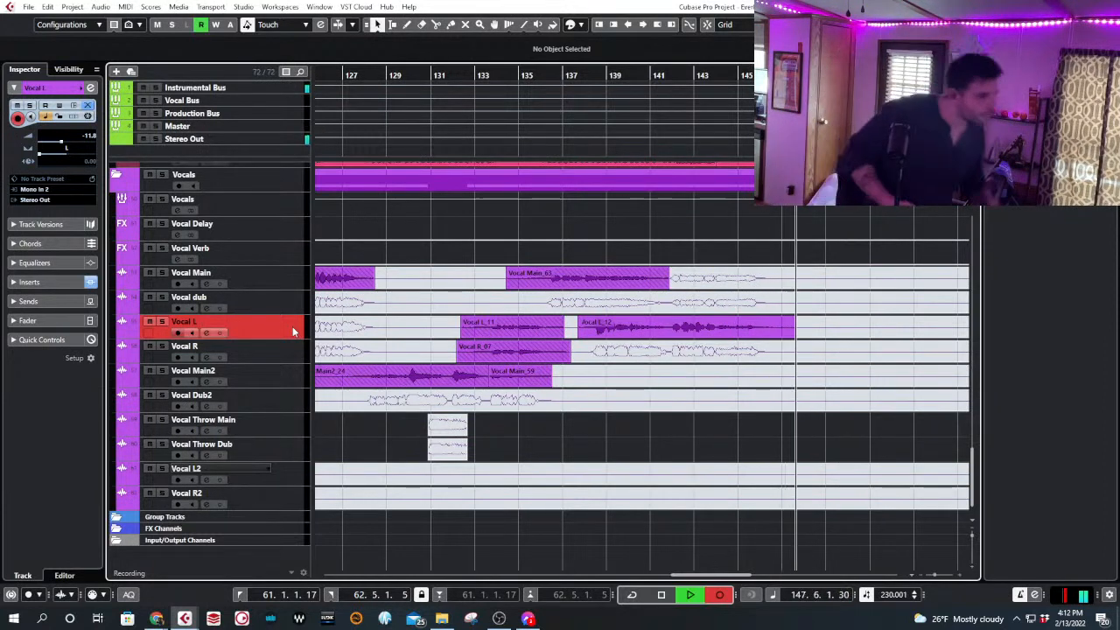
key("space")
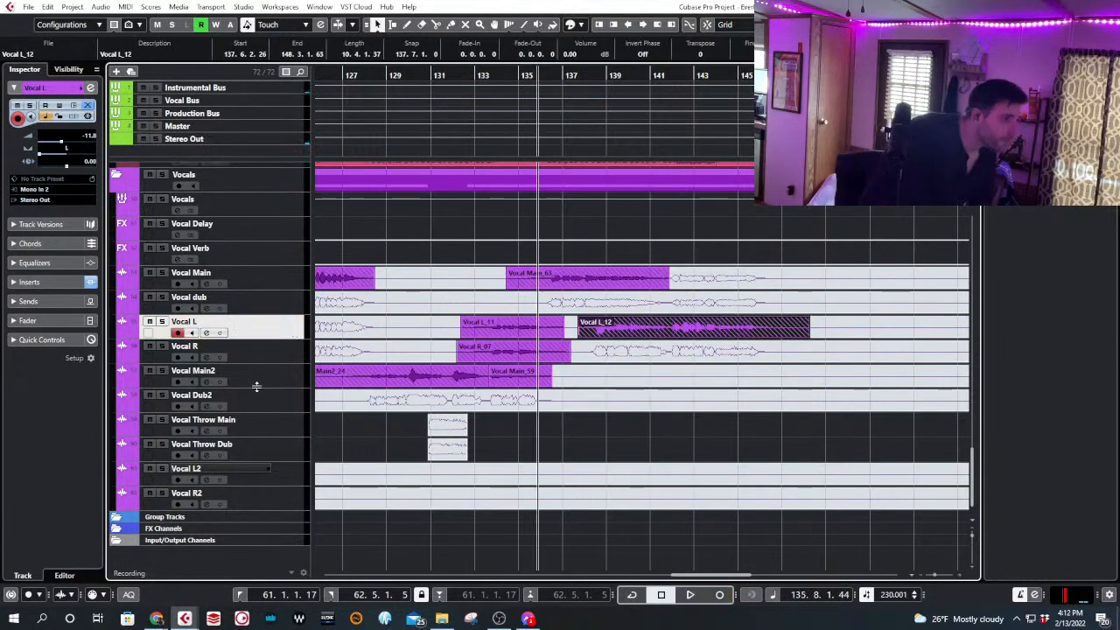
- Record a Vocal R take from about bar 137 to 146 and audition it with the other layers
left_click(267, 358)
key("space")
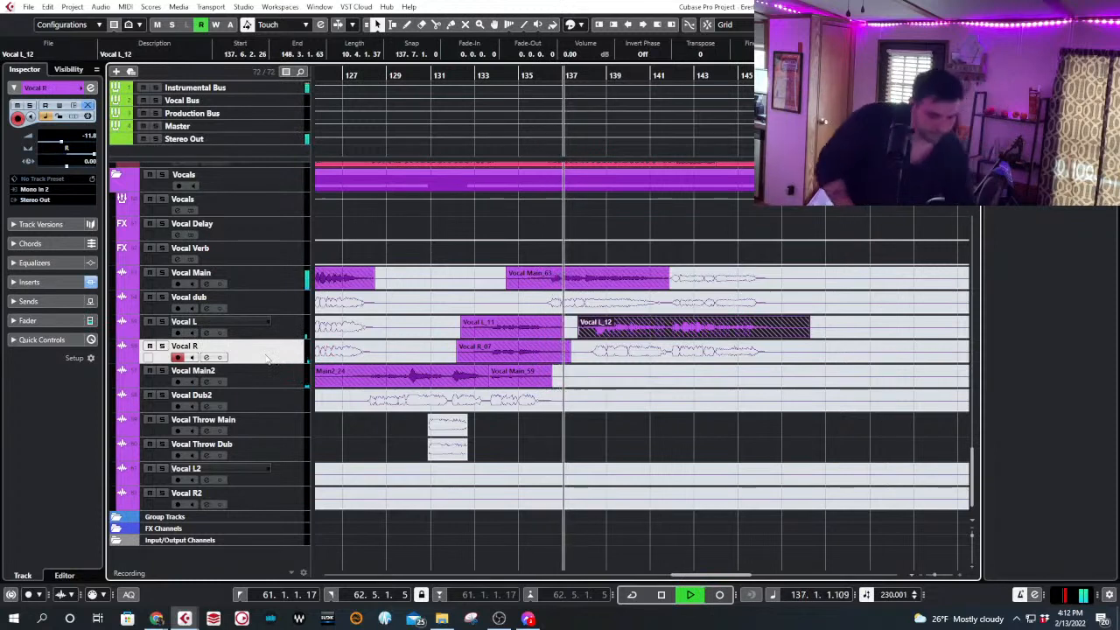
key("KP_Multiply")
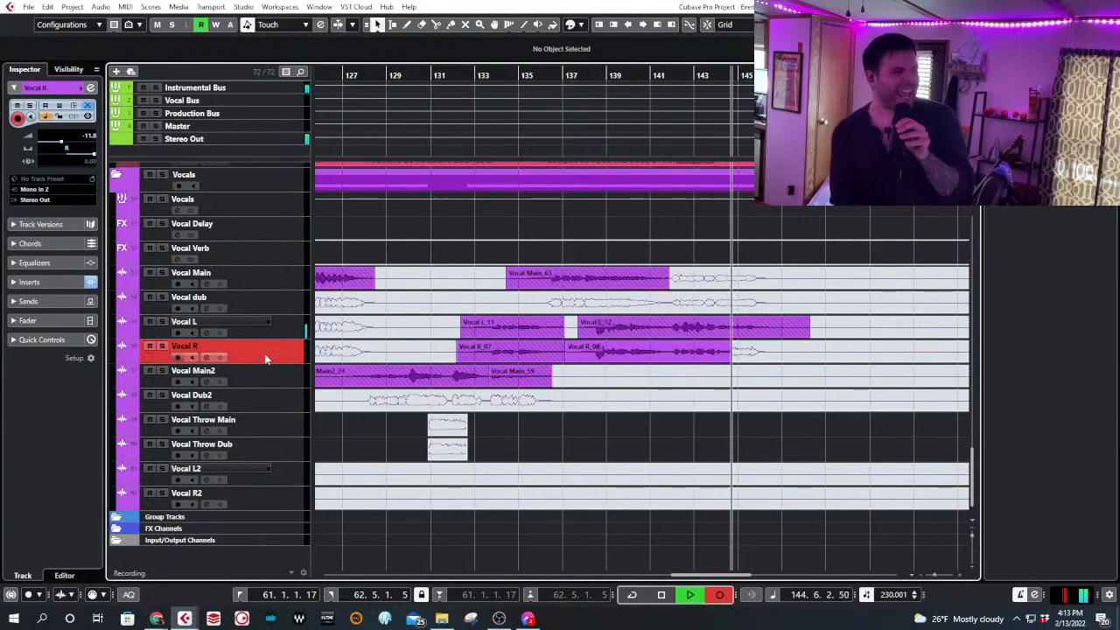
key("space")
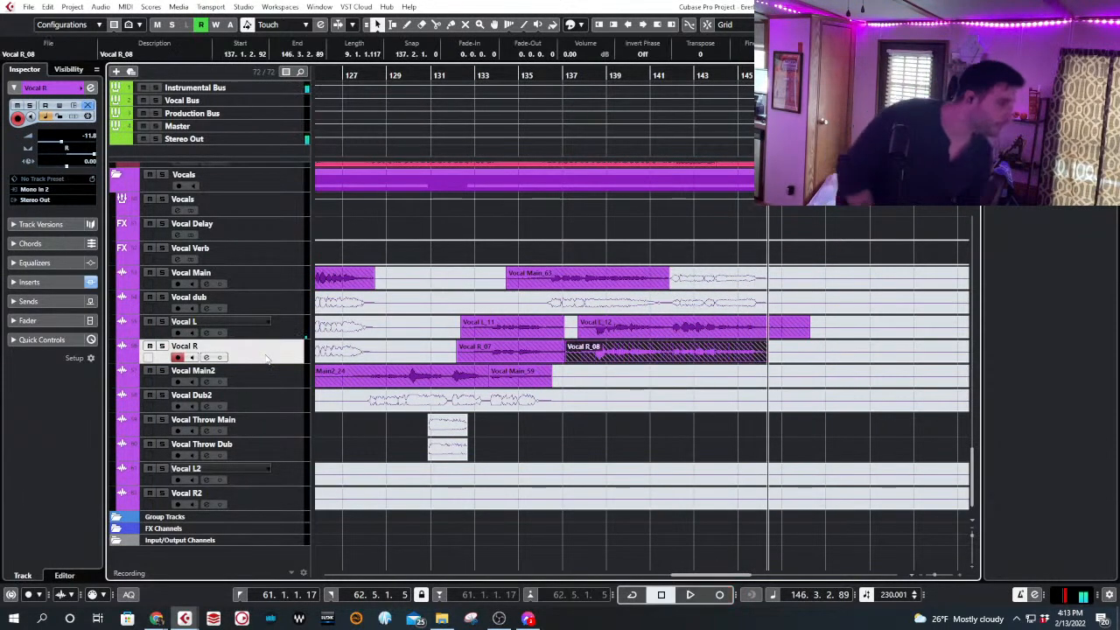
key("space")
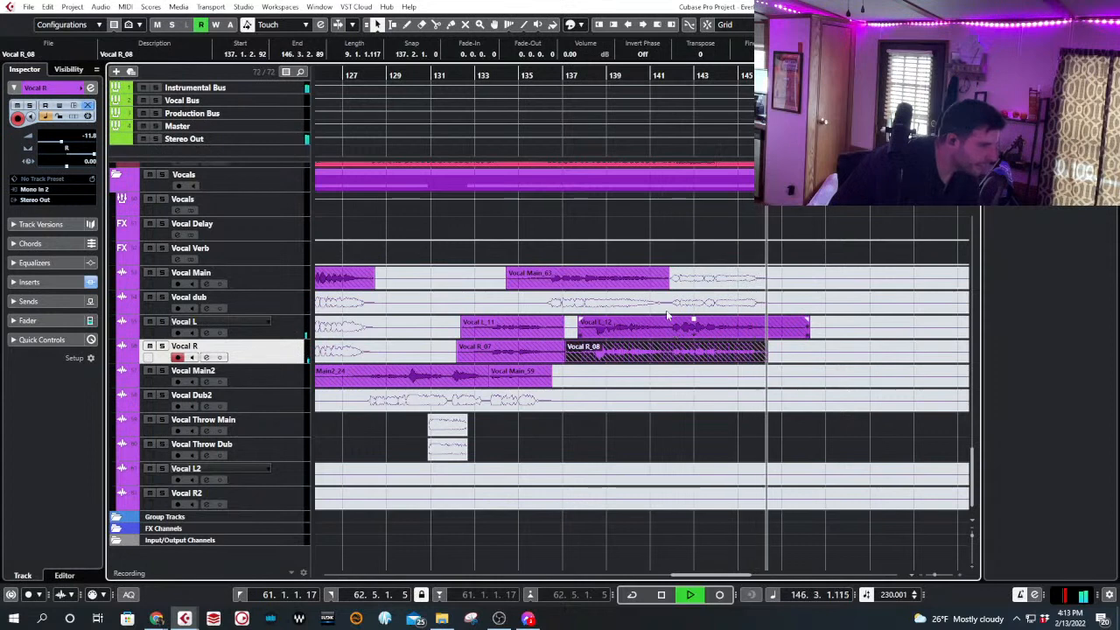
key("space")
- Try a Vocal Main continuation take from about bar 141 to 147 and undo the recording
left_click(296, 297)
left_click(295, 280)
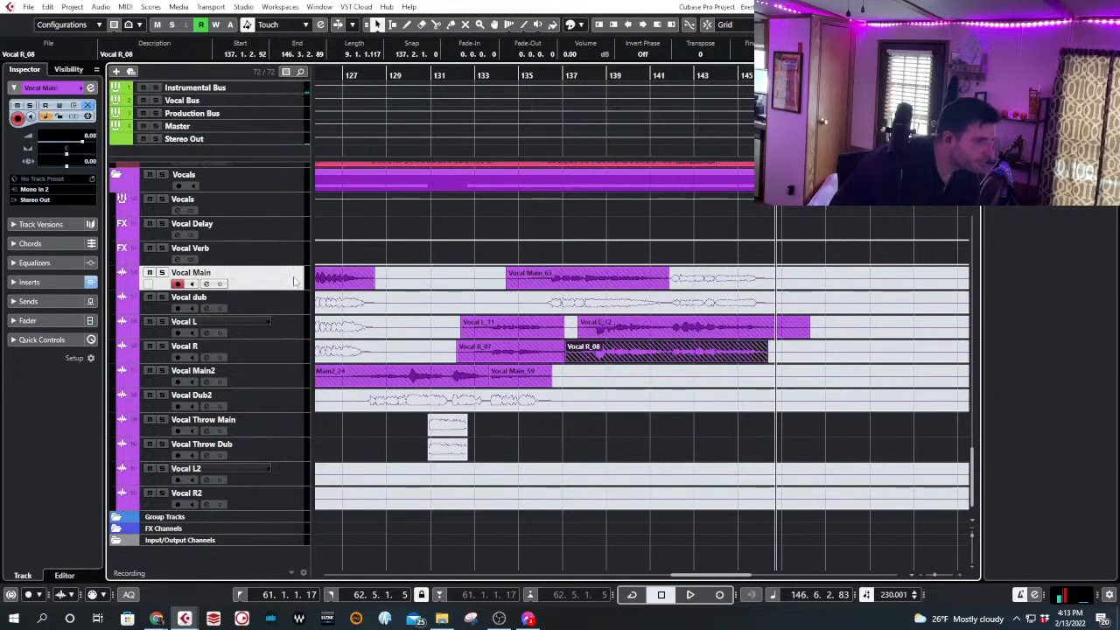
left_click(617, 77)
key("space")
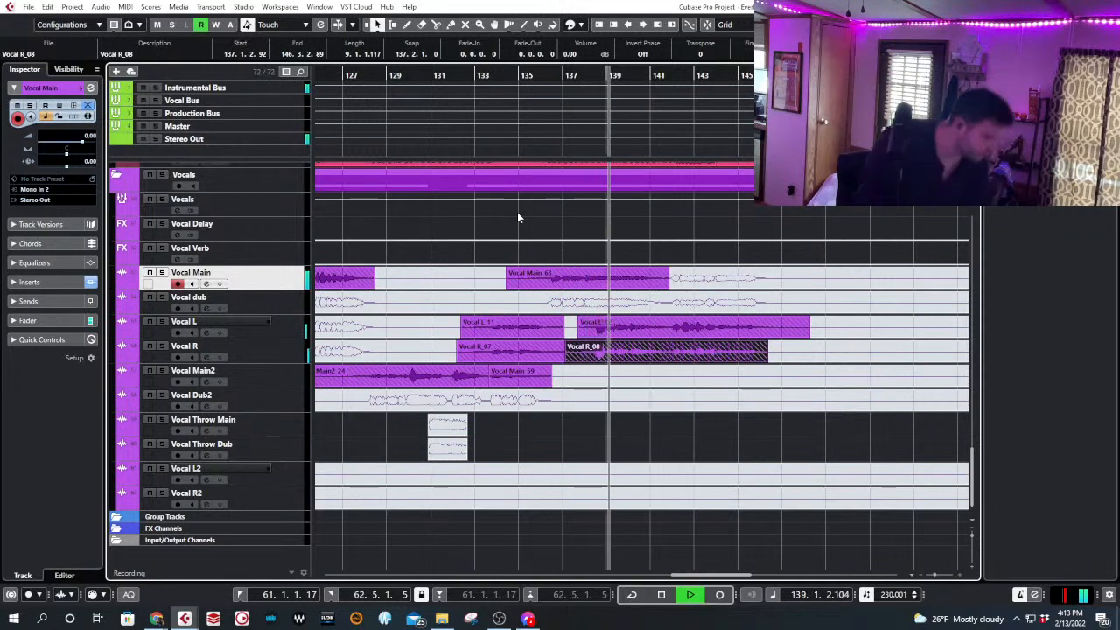
key("KP_Multiply")
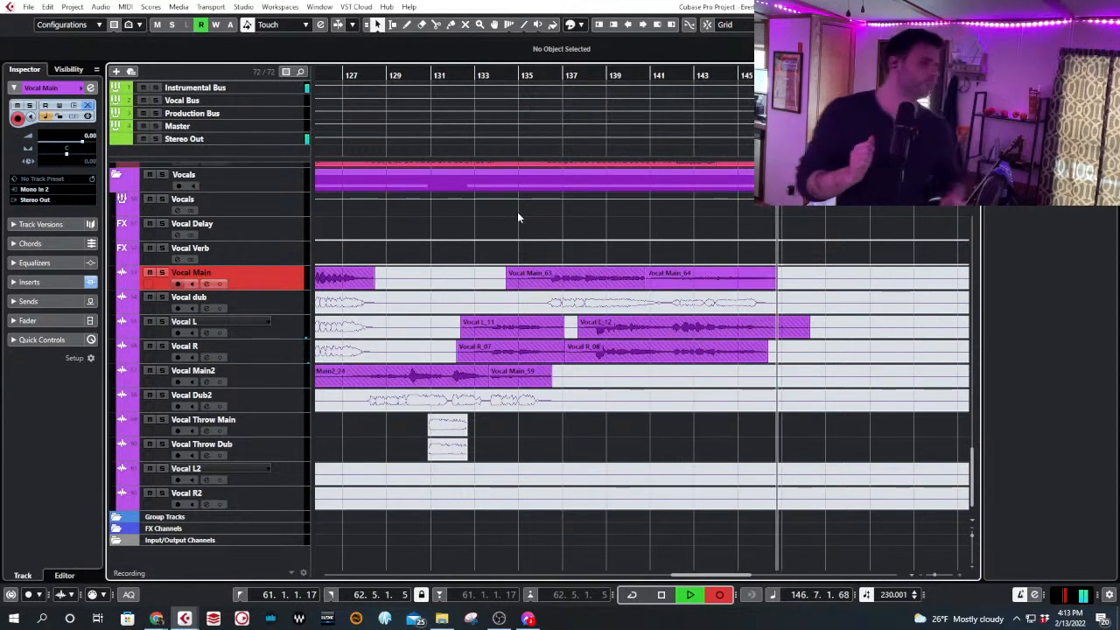
key("space")
key("ctrl+z")
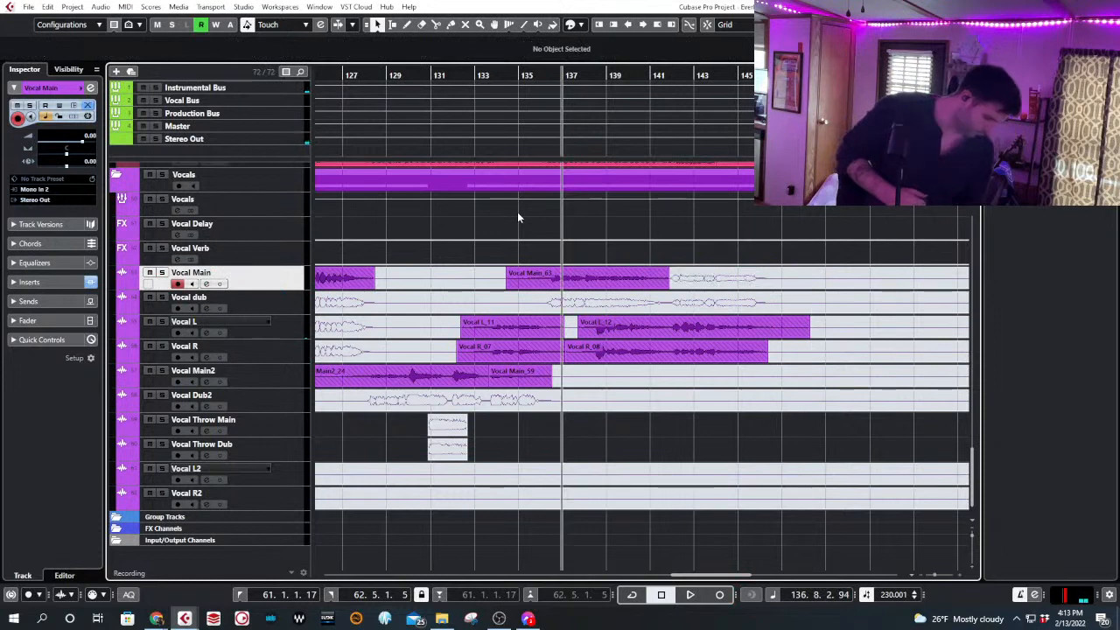
- Try a Vocal Main take from about bar 137 to 146 and undo the recording
key("space")
key("KP_Multiply")
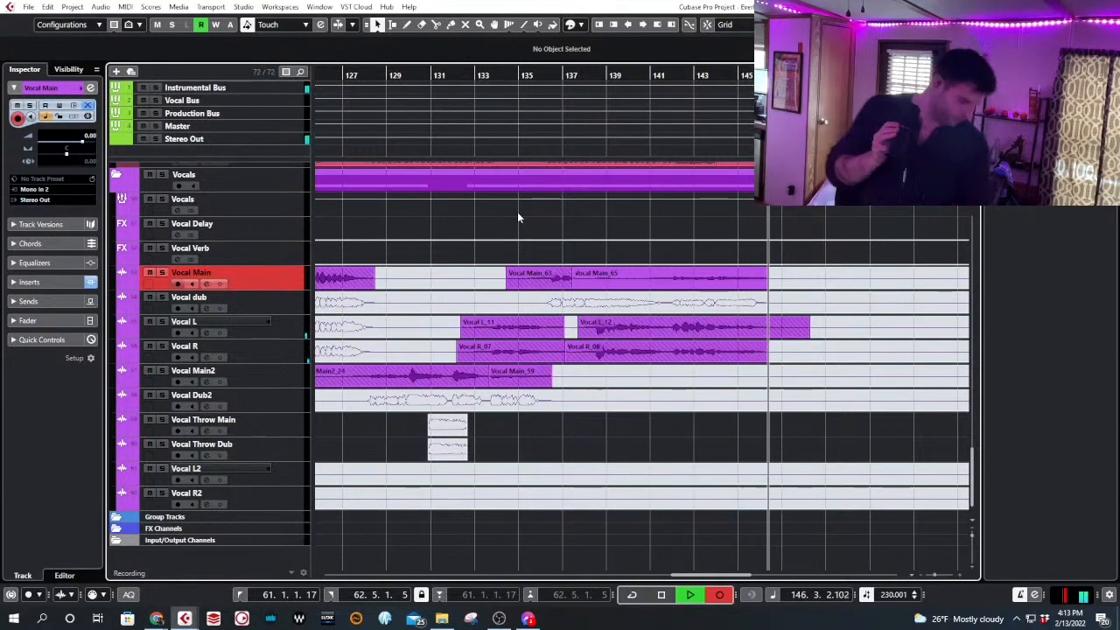
key("space")
key("ctrl+z")
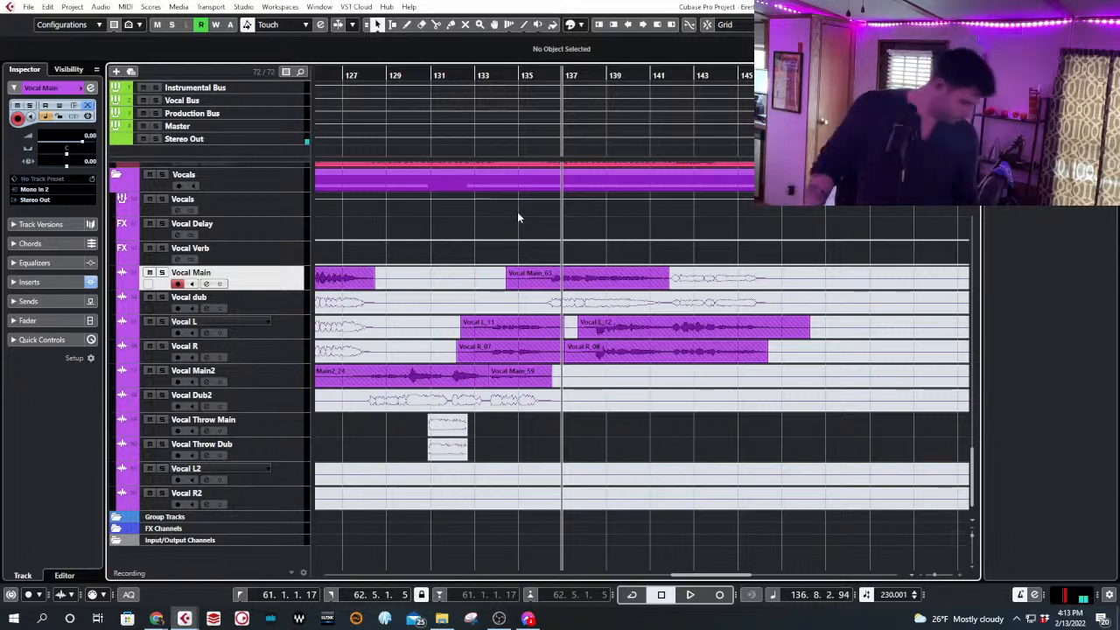
- Try a shorter Vocal Main take starting at about bar 139, beginning playback shortly before it
key("space")
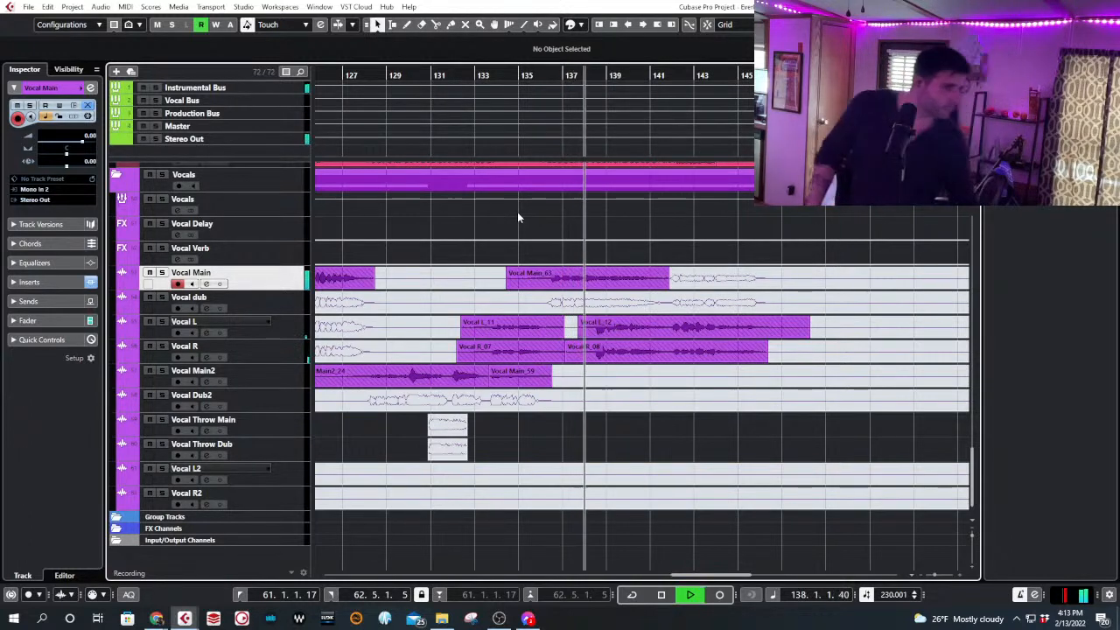
key("KP_Multiply")
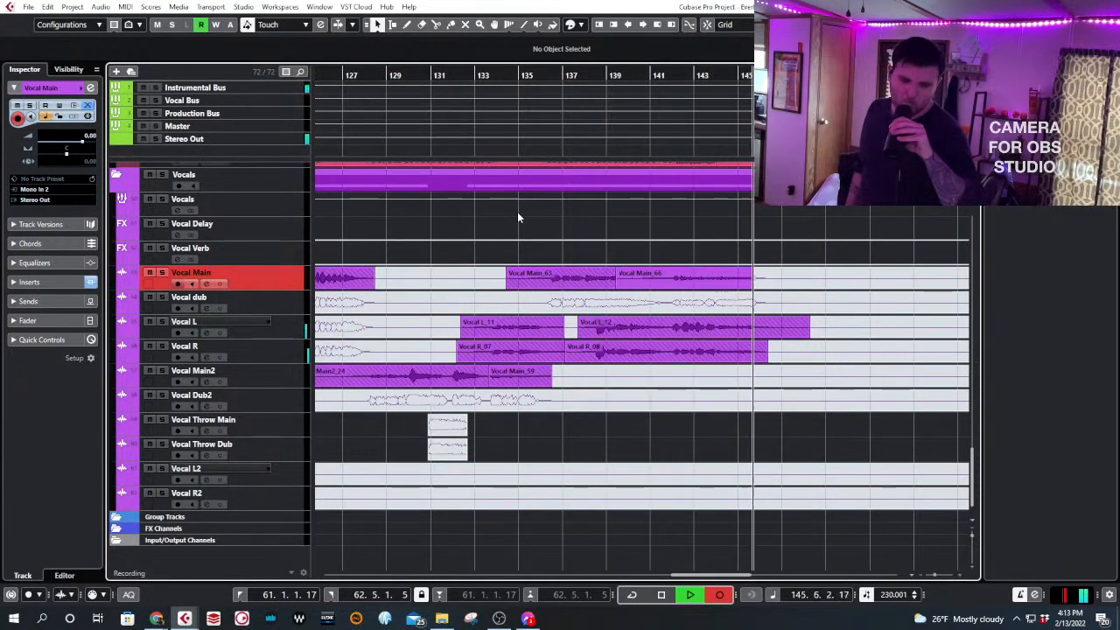
key("space")
- Record the Vocal Main take from bar 136 to about bar 146, redoing it once, and place the playhead at about bar 140
key("KP_Multiply")
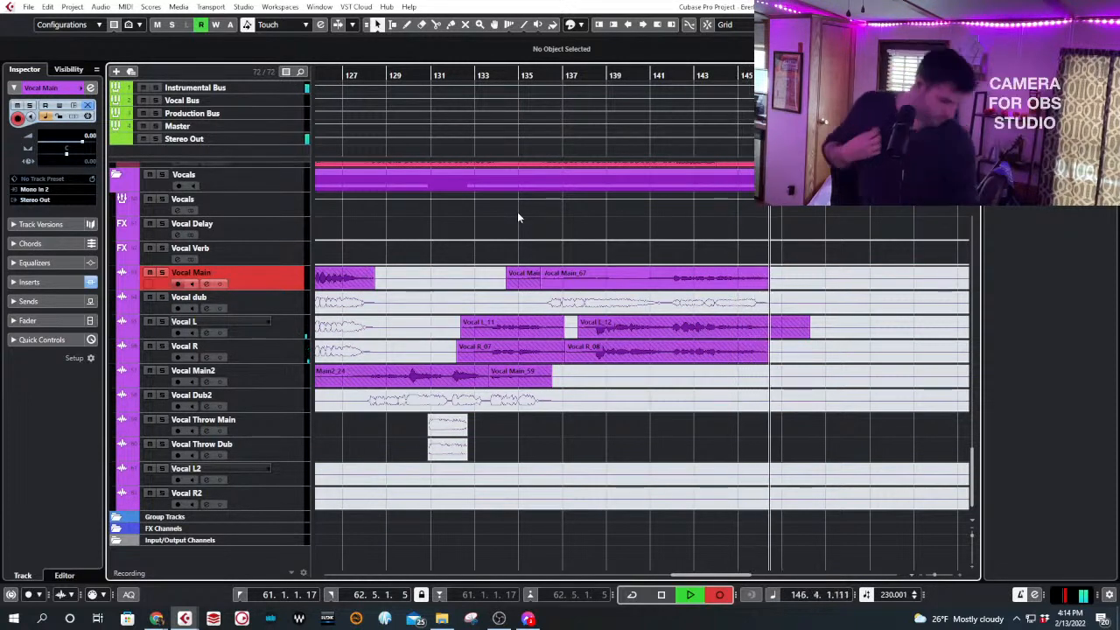
key("space")
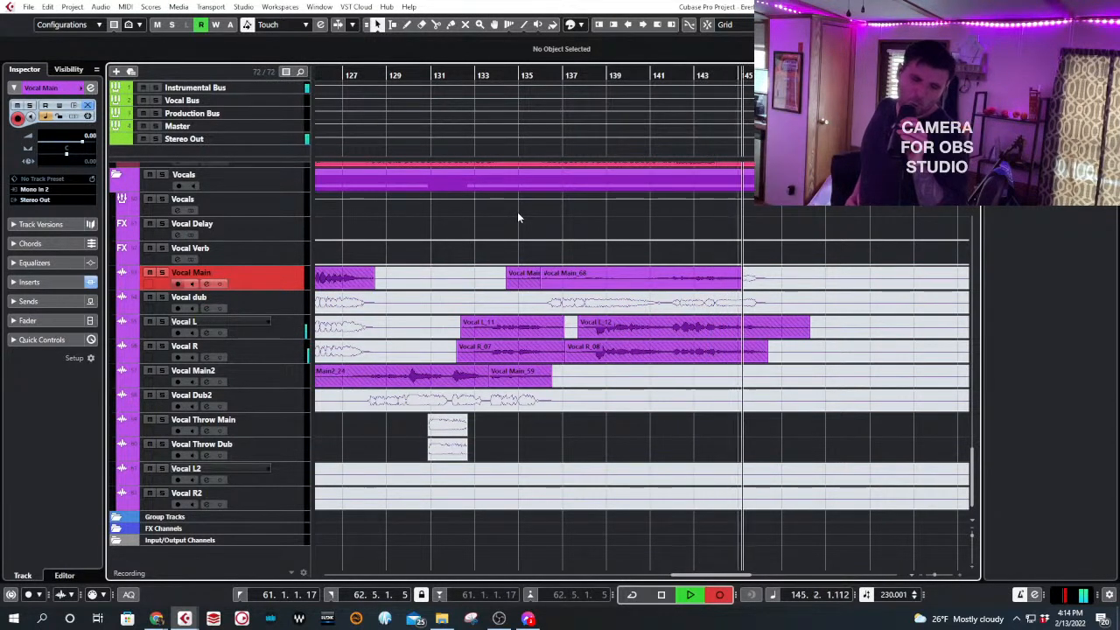
key("space")
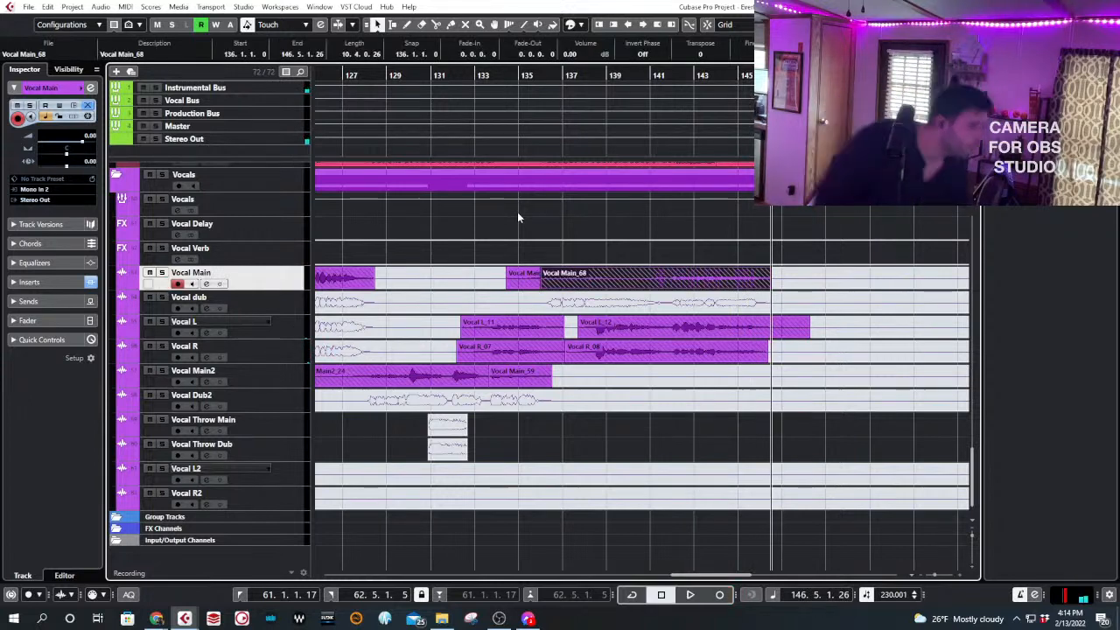
left_click(619, 75)
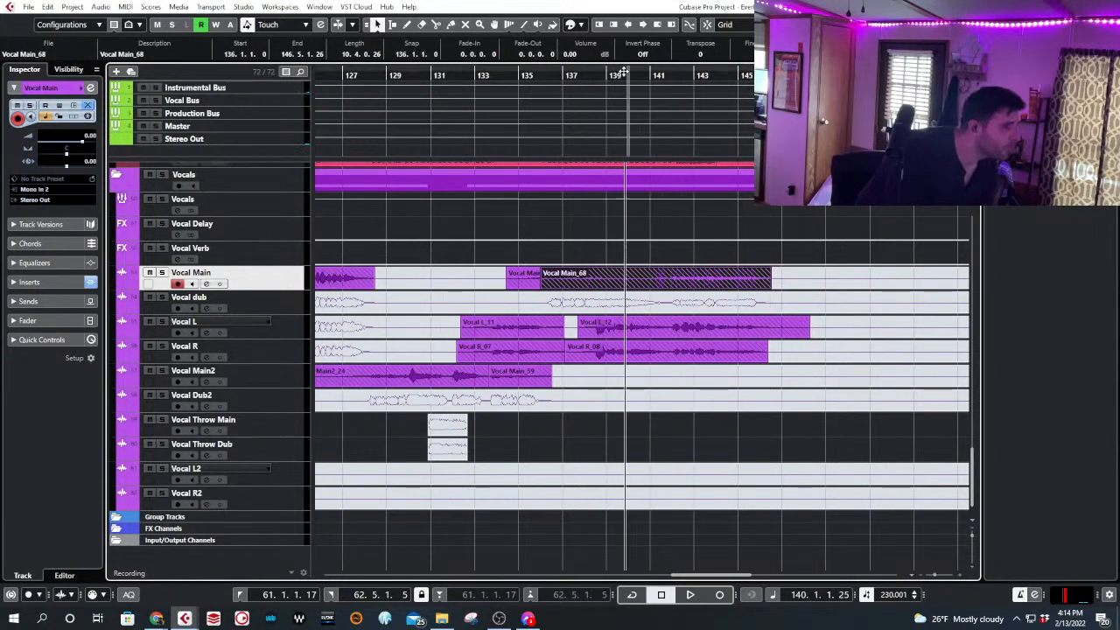
- Record a take on the Vocal L2 track from about bar 140 to bar 146
left_click(284, 480)
key("space")
key("KP_Multiply")
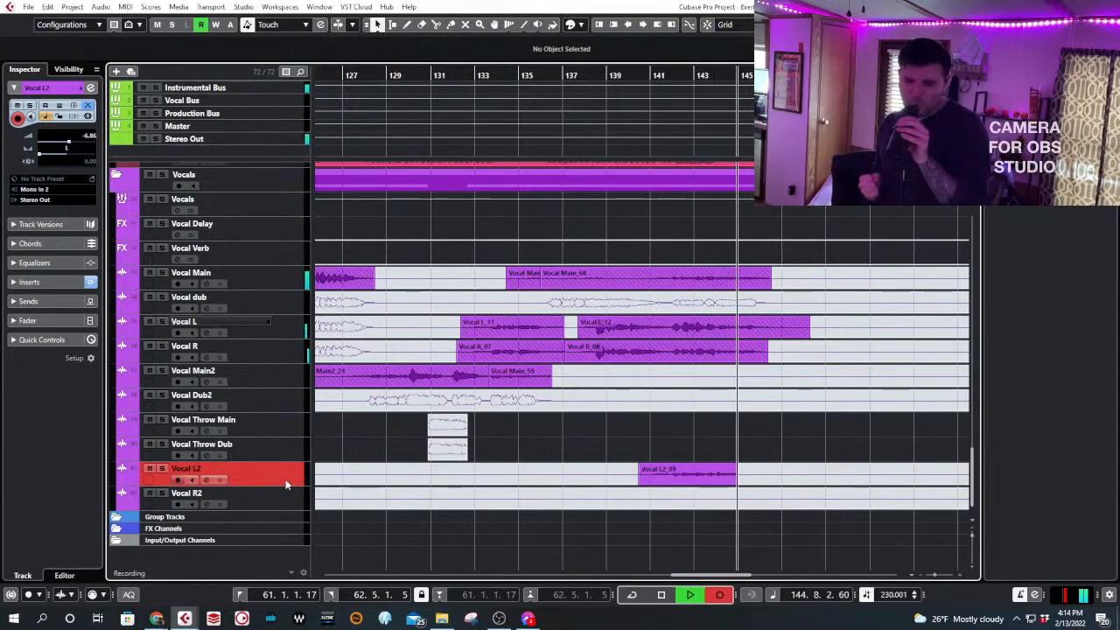
key("space")
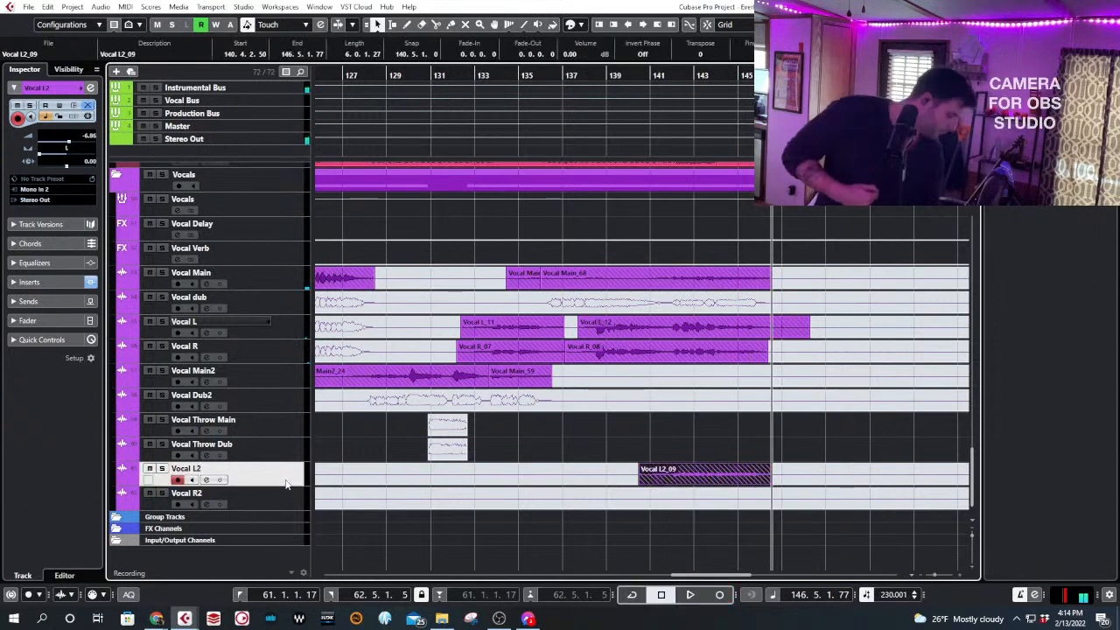
- Record a matching take on the Vocal R2 track from about bar 139 to bar 146
left_click(275, 498)
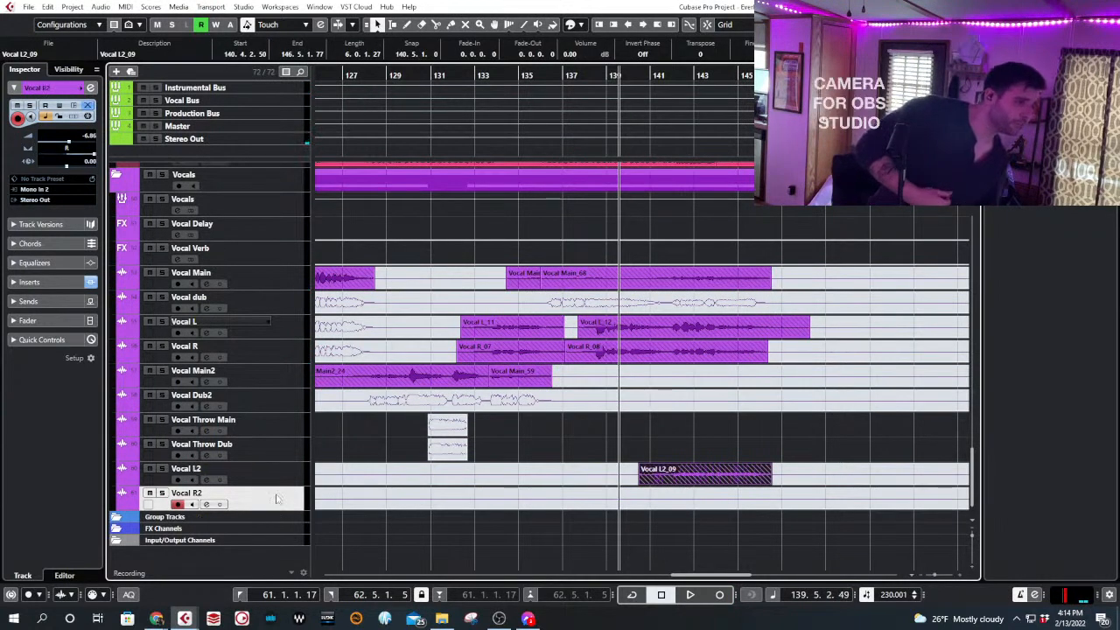
key("KP_Multiply")
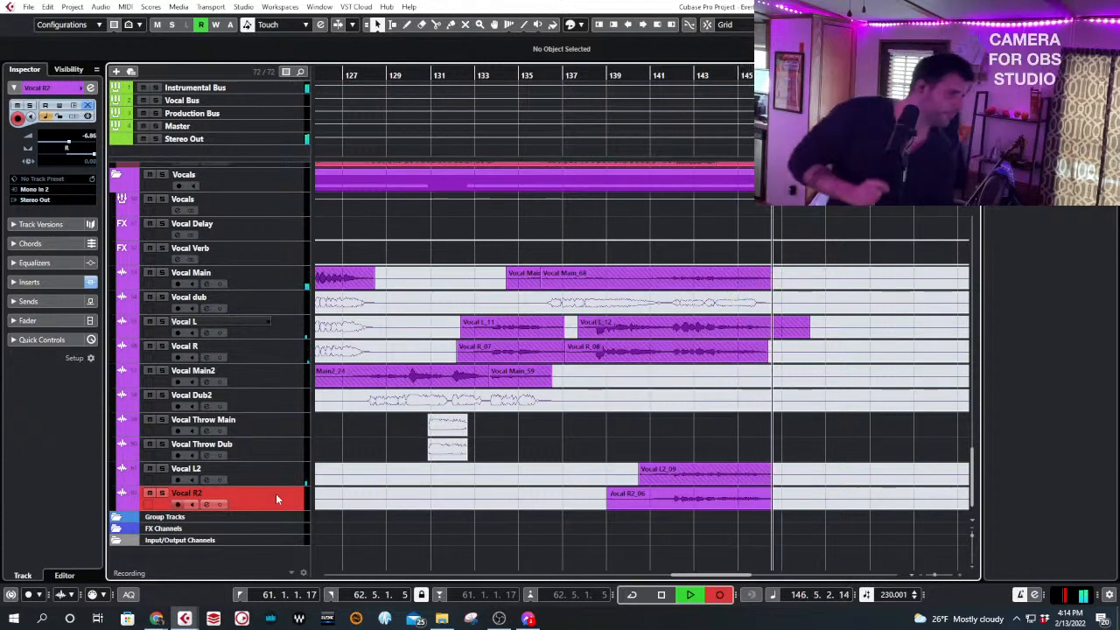
key("space")
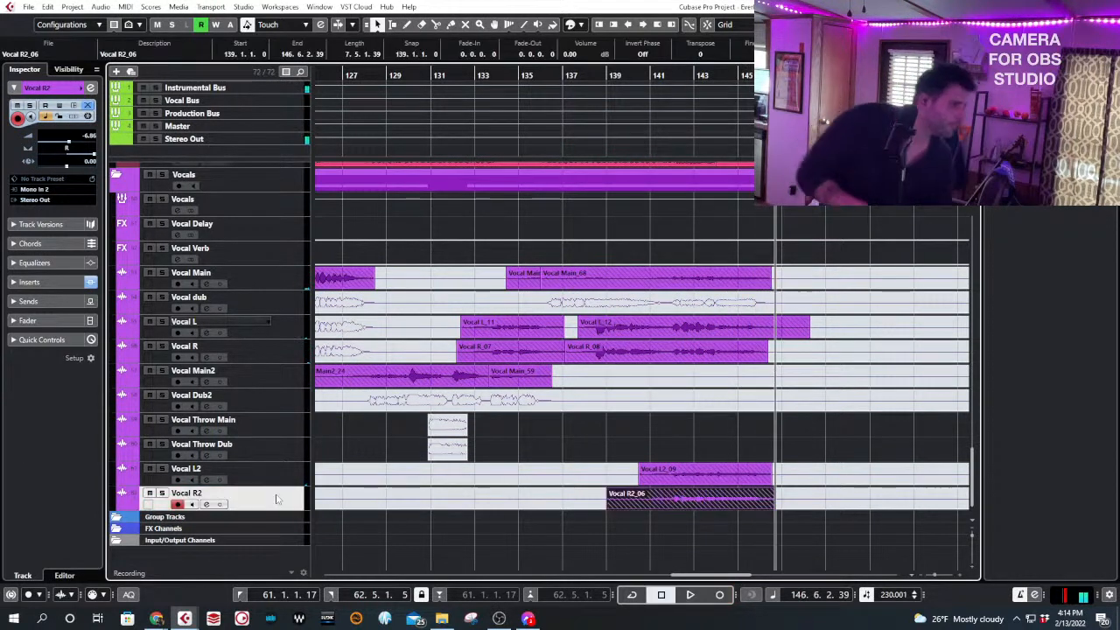
- Play back the new L2 and R2 takes from about bar 141, and the vocal section from about bar 103
left_click(667, 75)
key("space")
left_click_drag(795, 446, 670, 445)
scroll(669, 445, "down", 5)
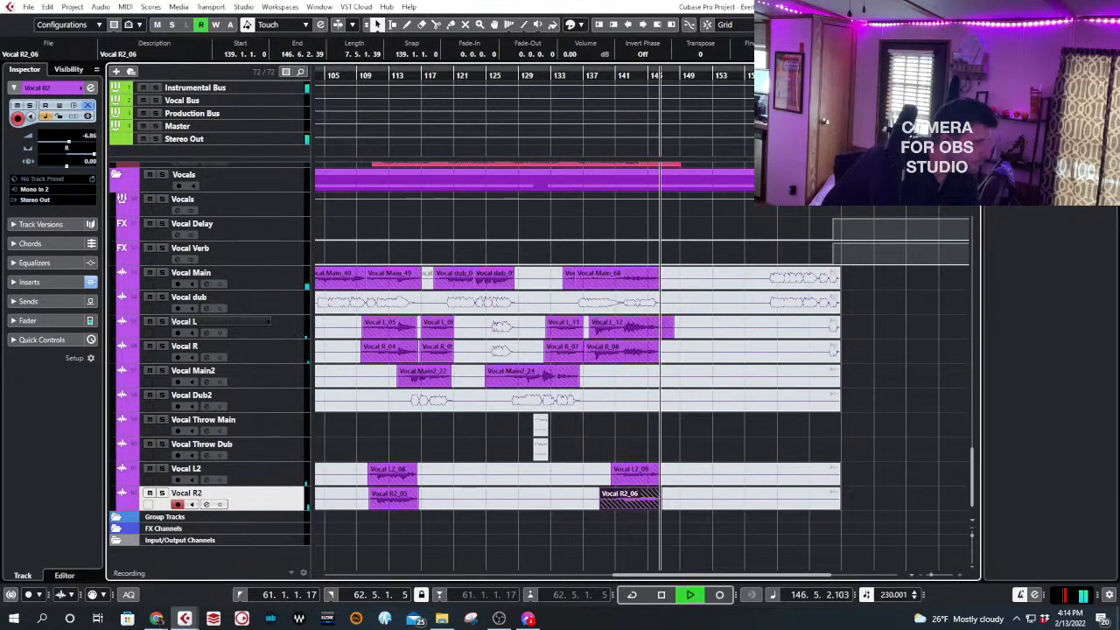
left_click(352, 73)
key("h")
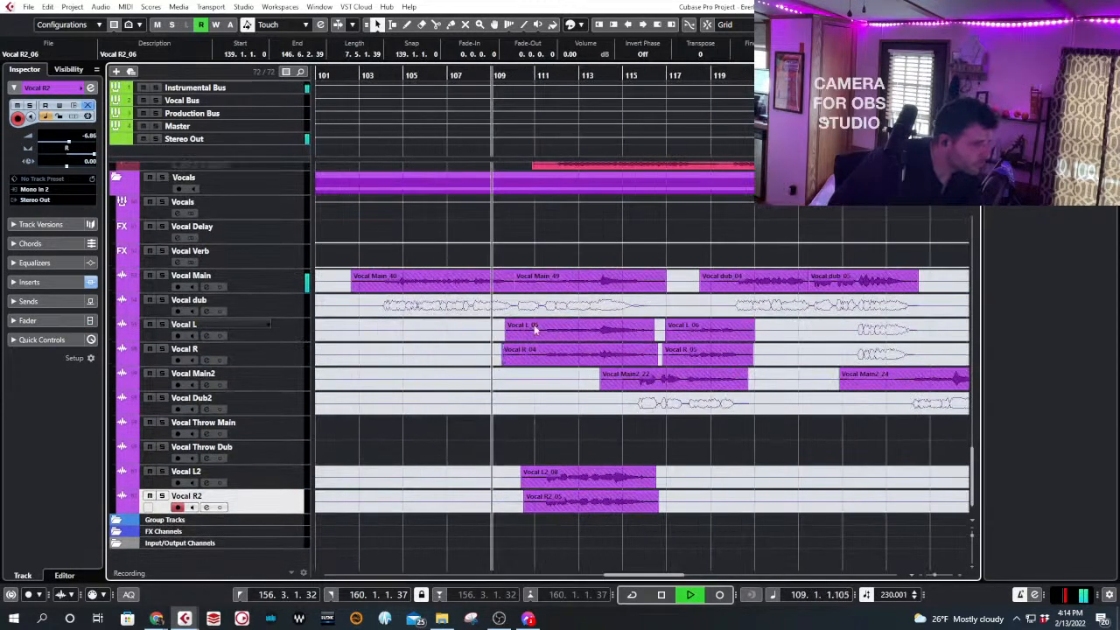
left_click(372, 73)
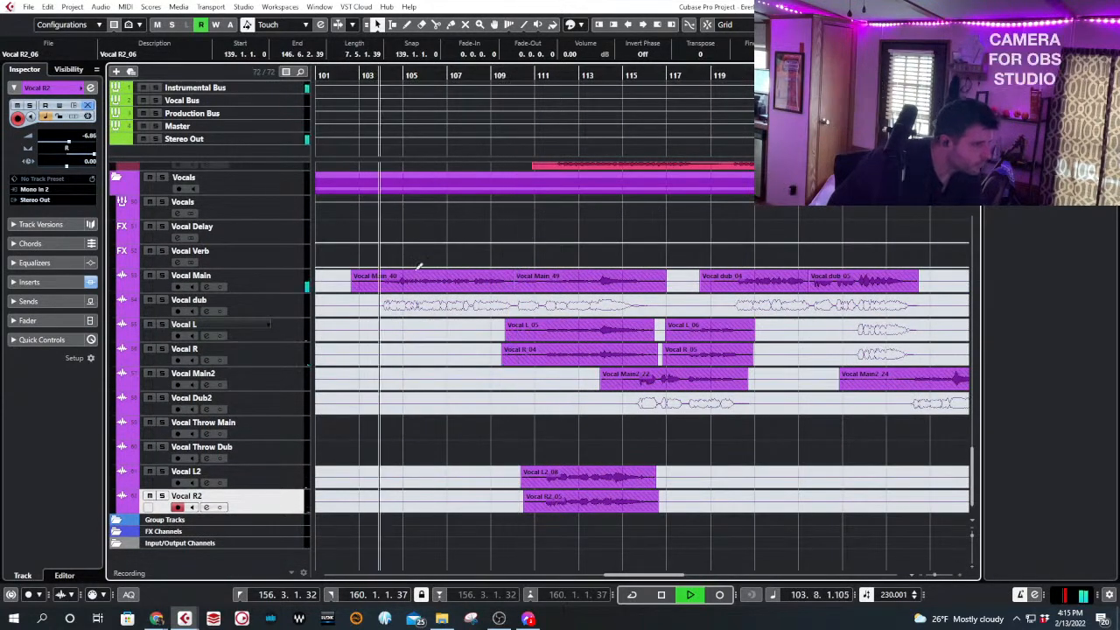
key("g")
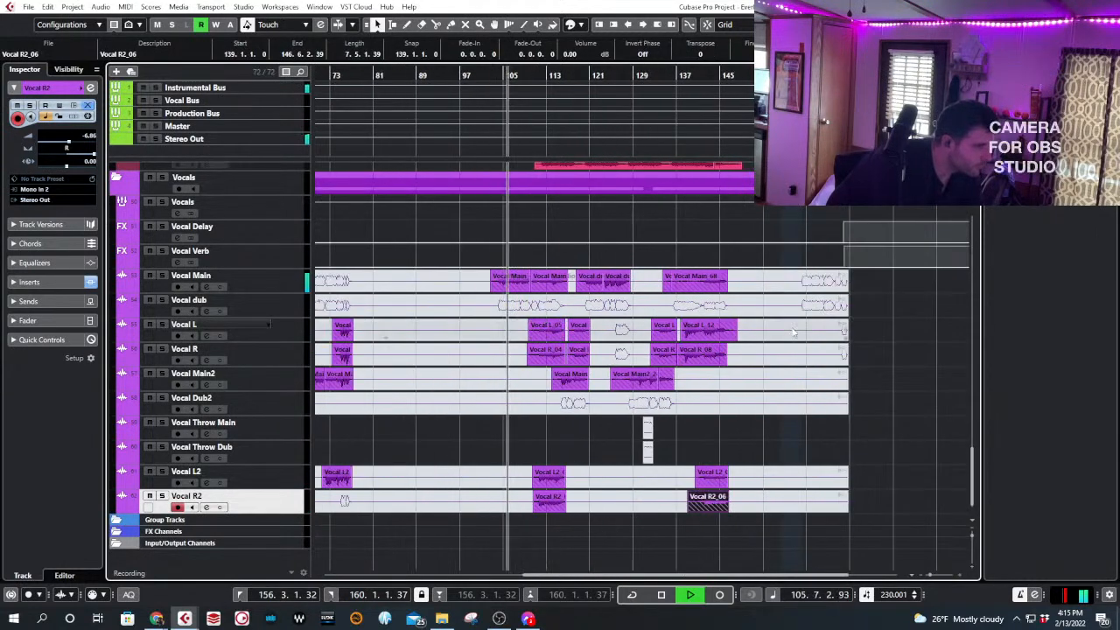
- Play from about bar 155 and record a Vocal Main take from about bar 157 to bar 161
left_click_drag(537, 341, 441, 339)
scroll(726, 296, "up", 3)
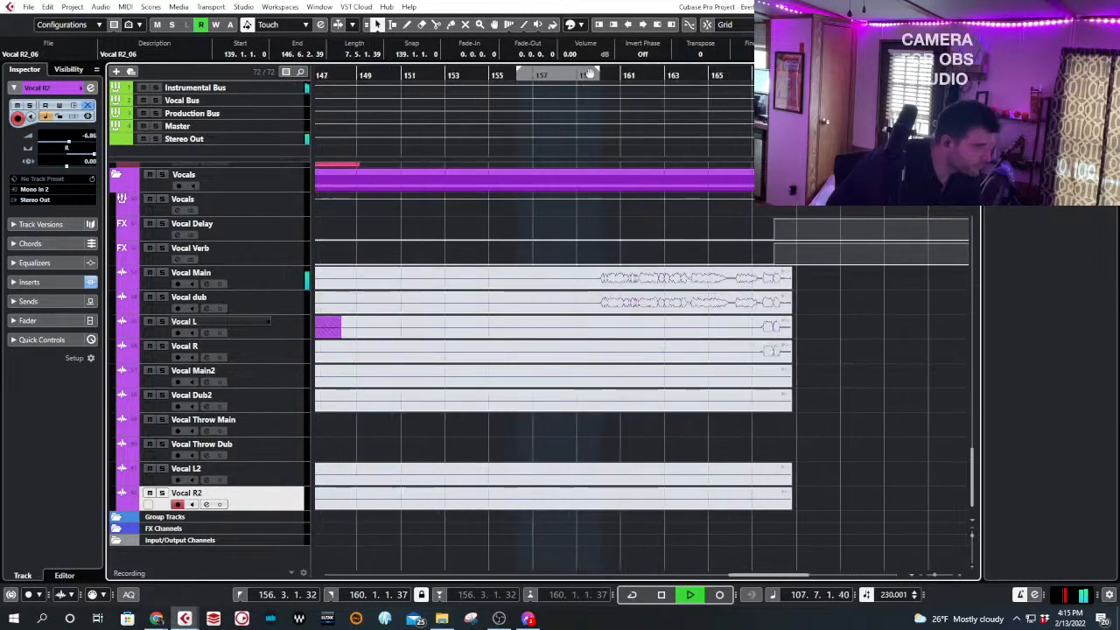
left_click_drag(548, 77, 487, 76)
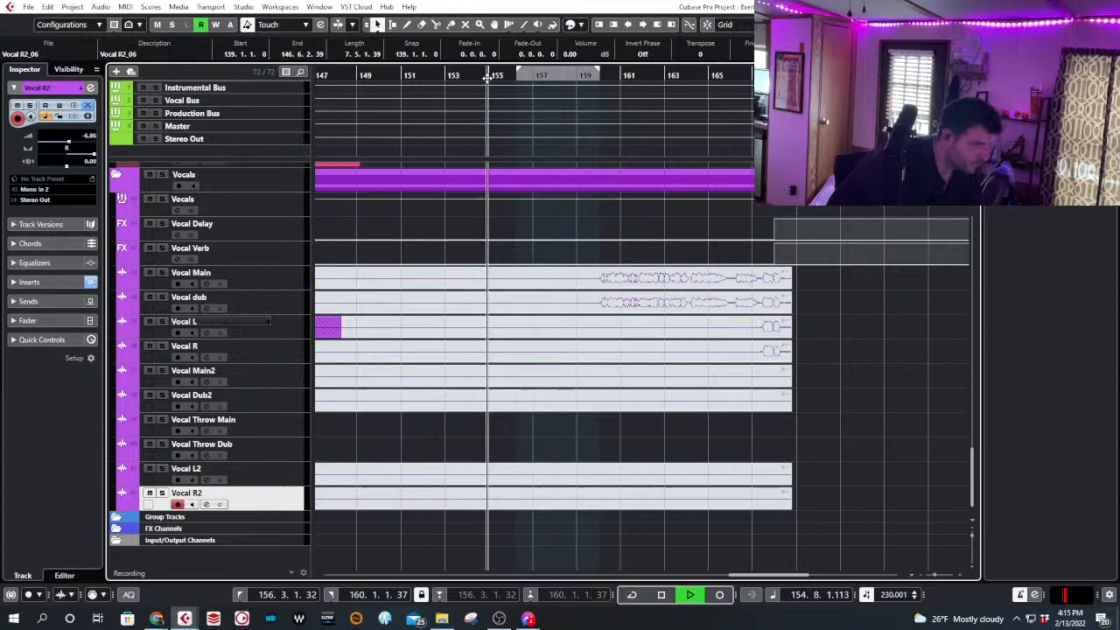
left_click(279, 283)
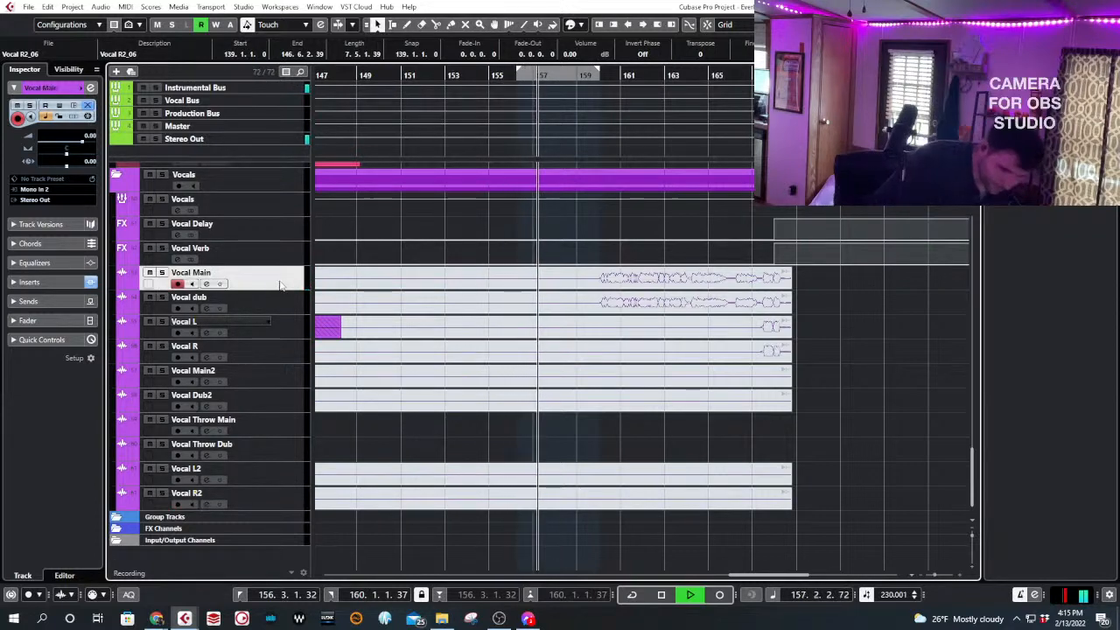
key("KP_Multiply")
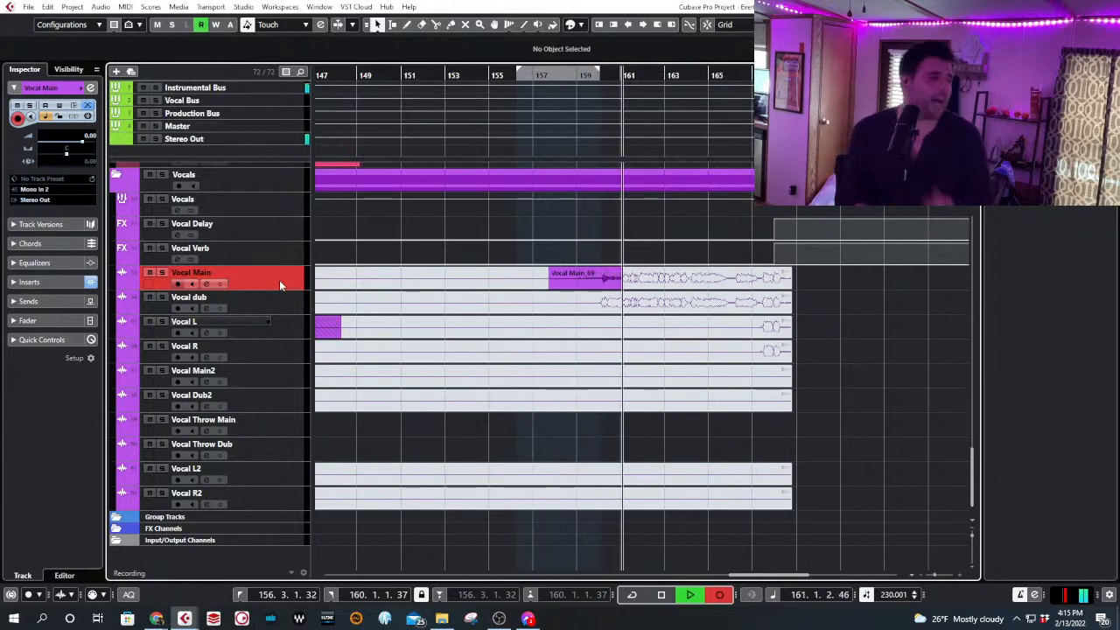
key("space")
- Inspect the new take on Vocal Main between bars 157 and 161 and delete it
scroll(581, 280, "up", 5)
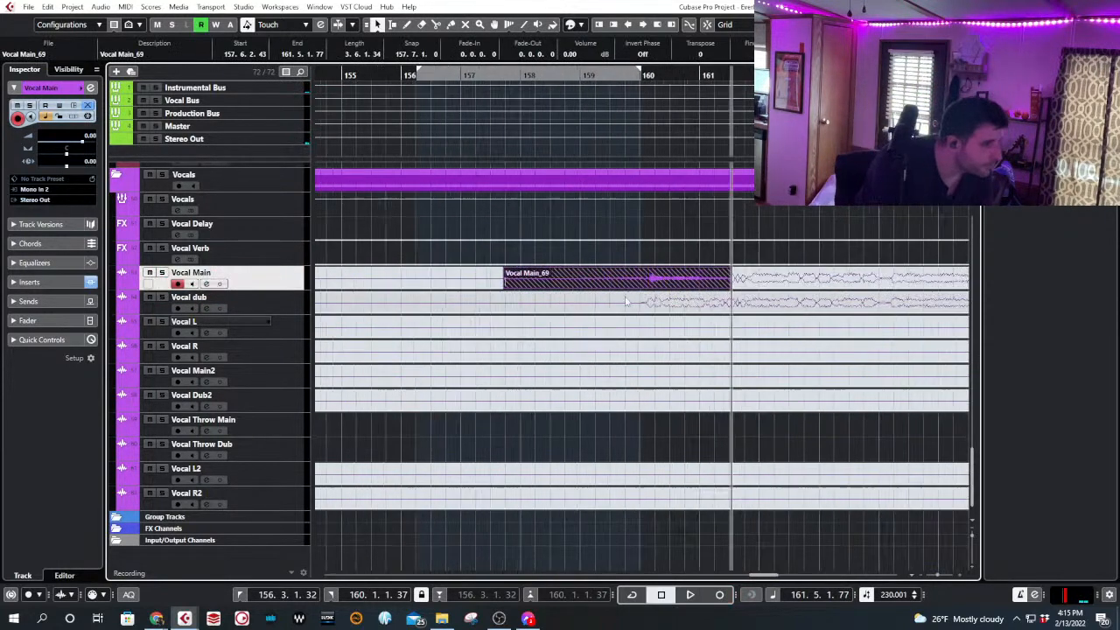
left_click(569, 76)
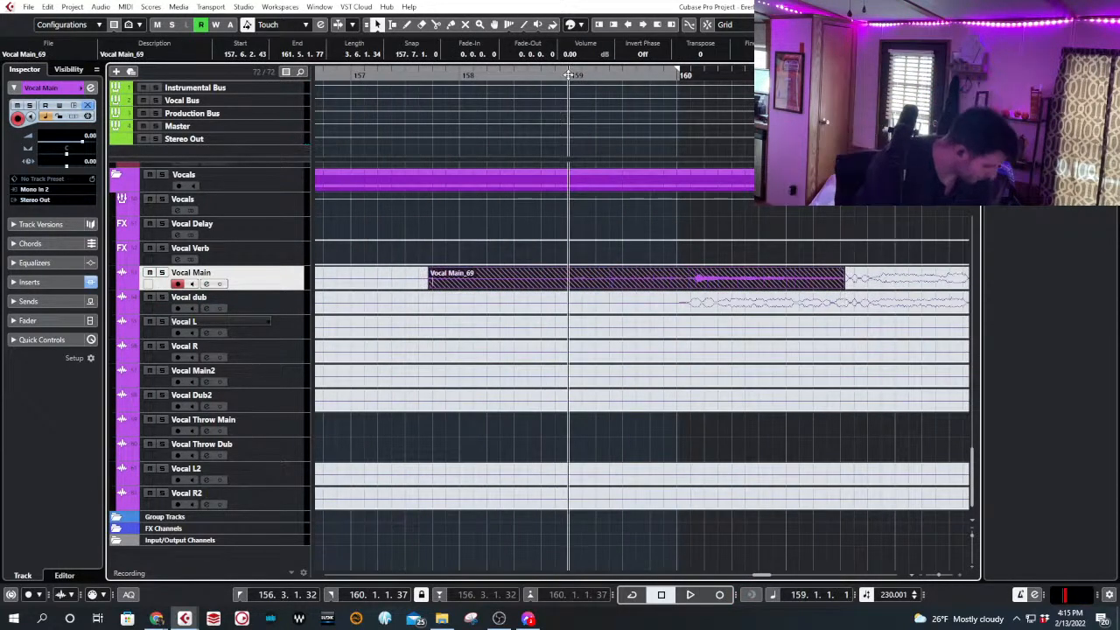
key("Delete")
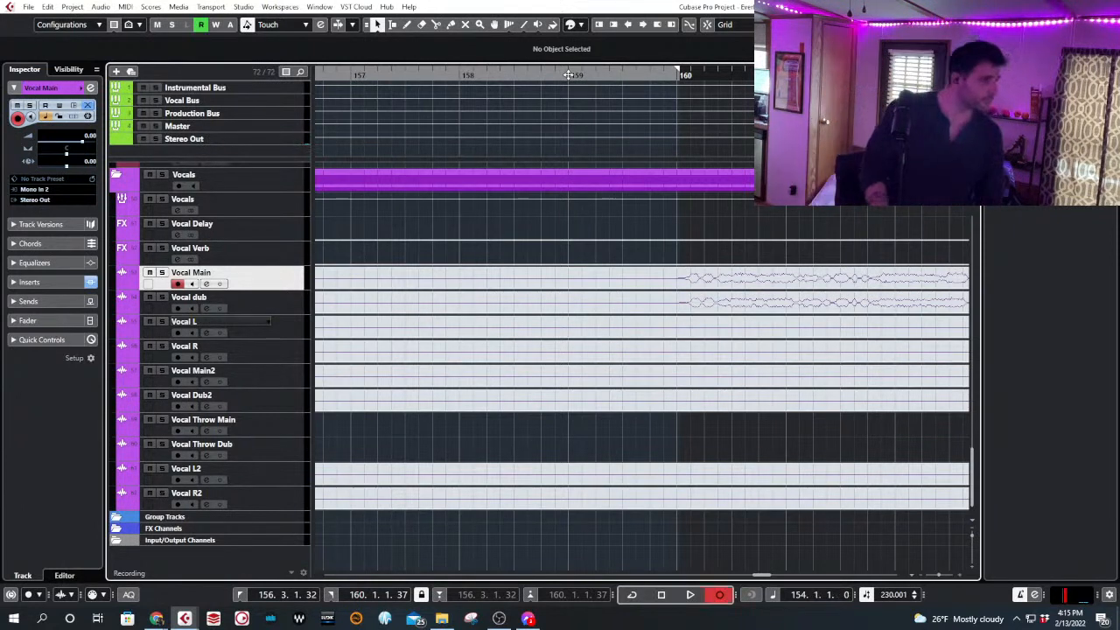
- Stop the recording on Vocal Main at bar 154
key("space")
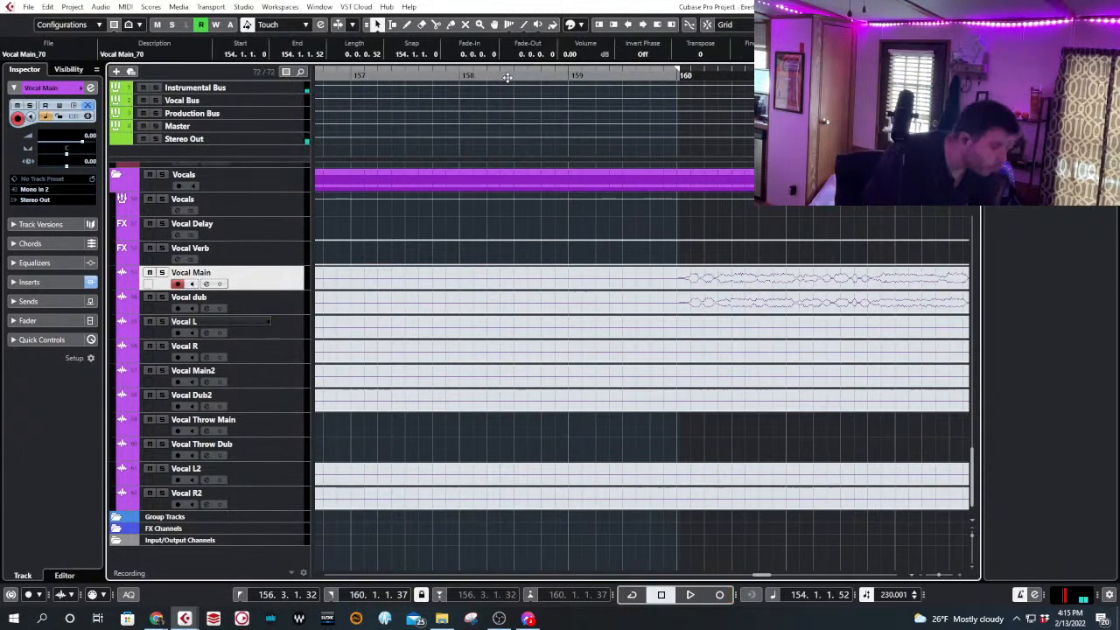
key("ctrl+shift+a")
scroll(613, 166, "down", 5, "ctrl")
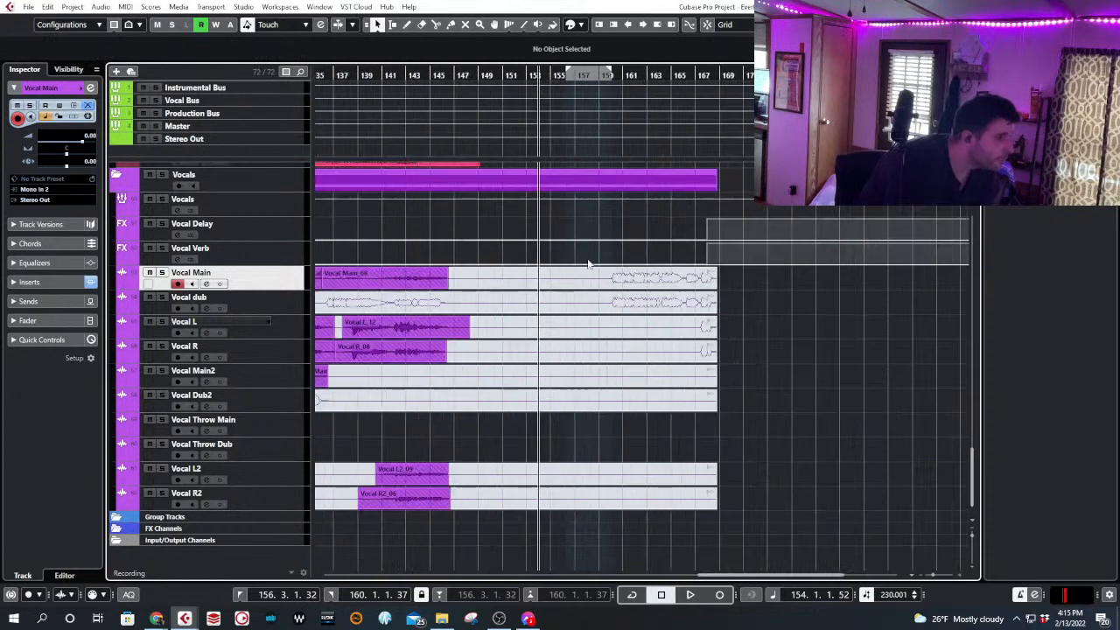
scroll(590, 265, "up", 6)
scroll(580, 294, "down", 3)
scroll(540, 332, "down", 3)
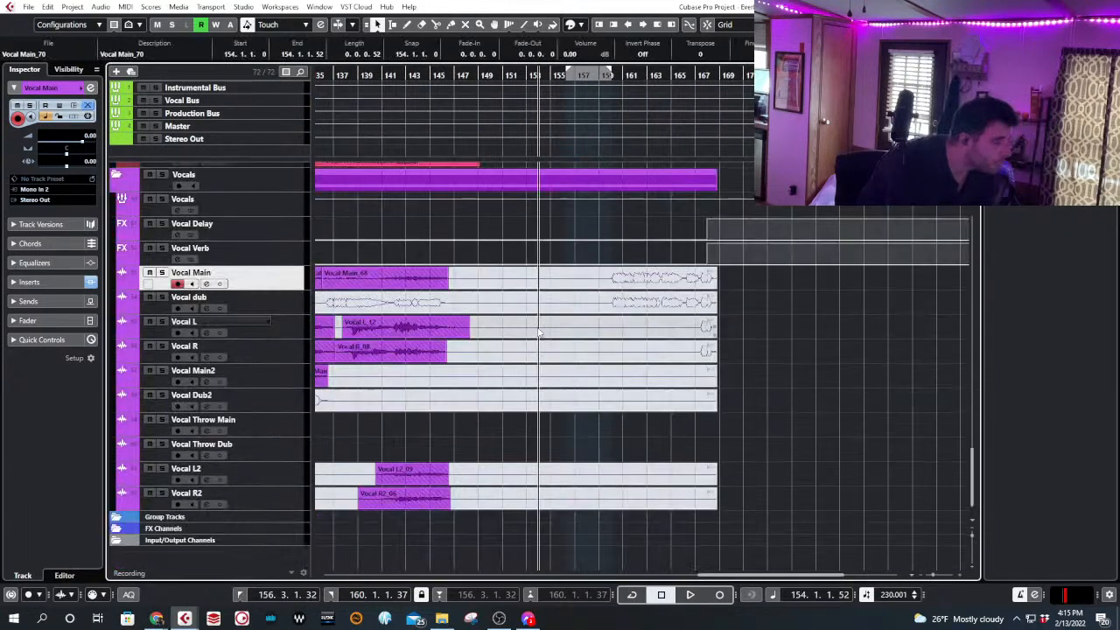
scroll(575, 333, "up", 3)
scroll(575, 333, "down", 3)
scroll(574, 324, "up", 4, "ctrl")
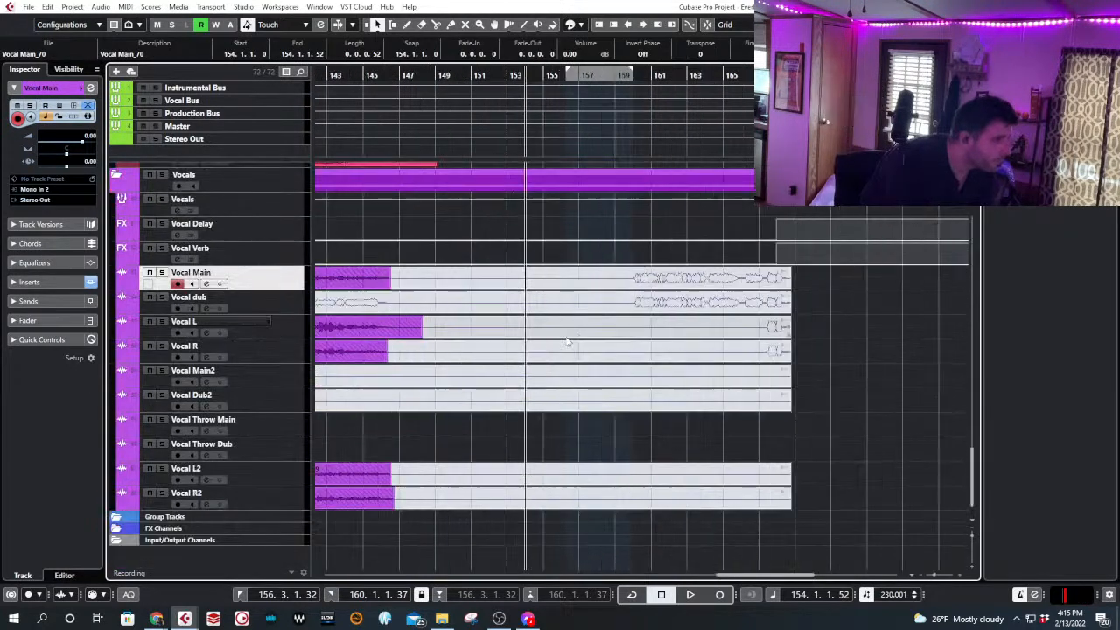
scroll(573, 311, "up", 3)
- Play from bar 154 and record another Vocal Main take from about bar 157 to bar 160
key("space")
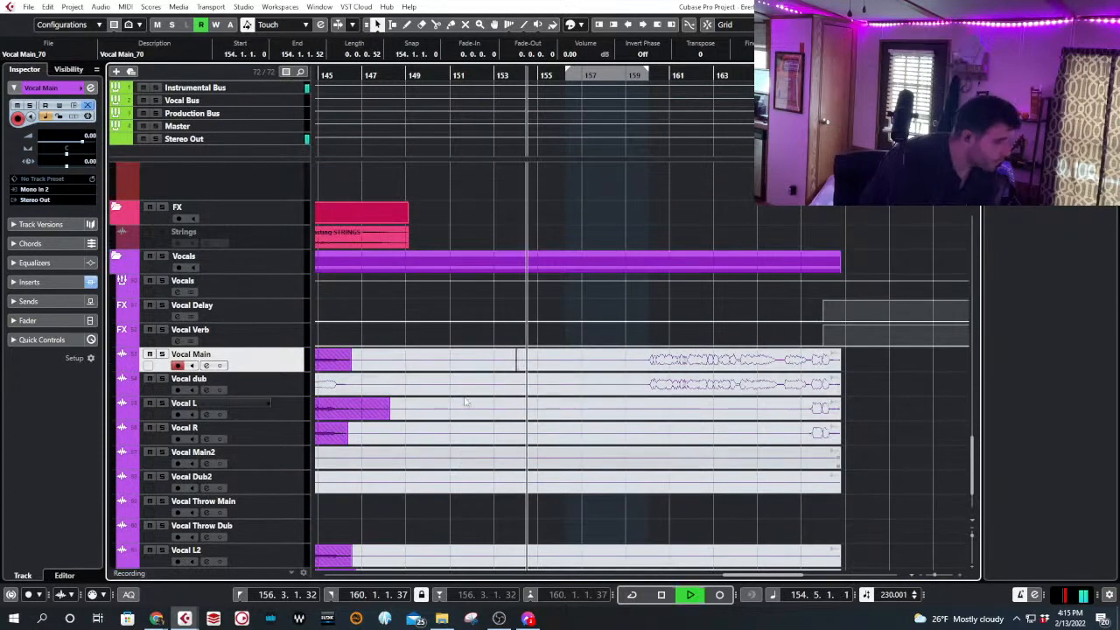
left_click(469, 343)
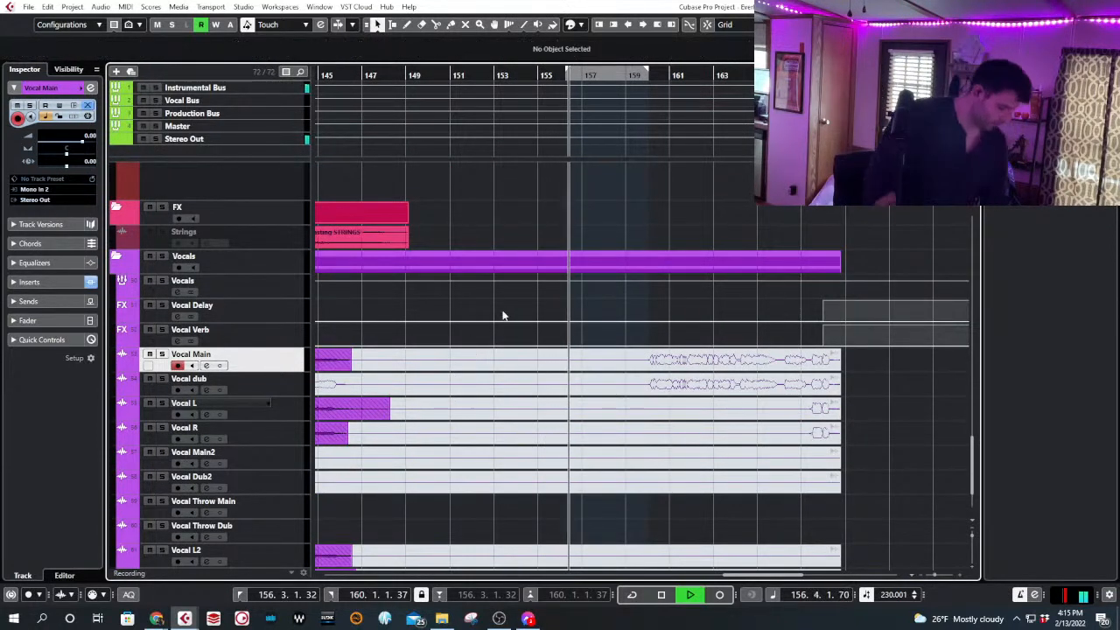
key("KP_Multiply")
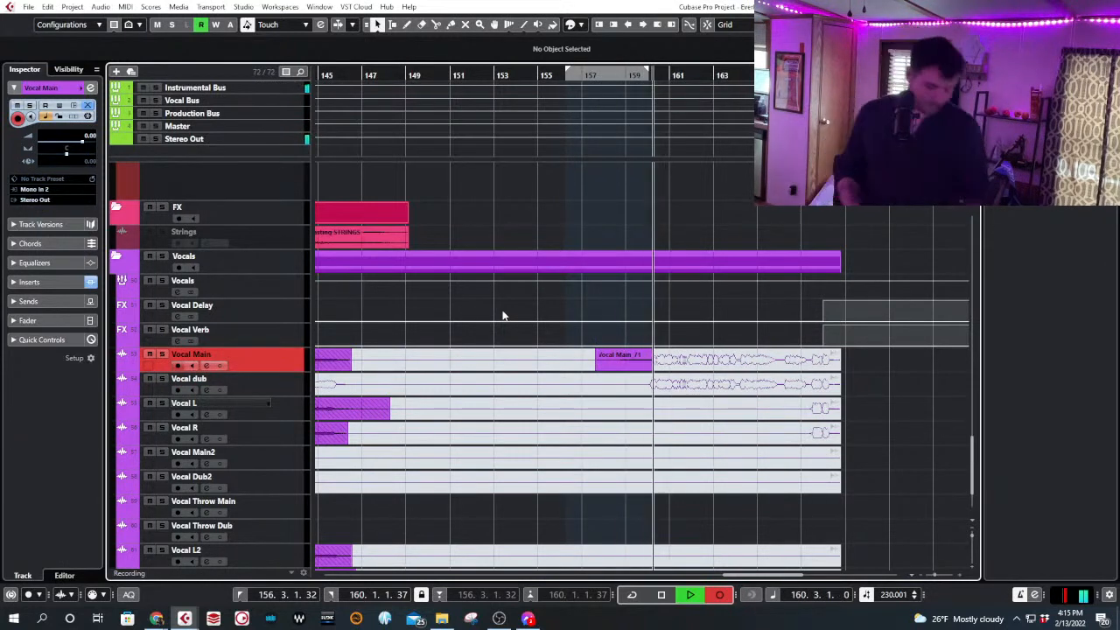
key("space")
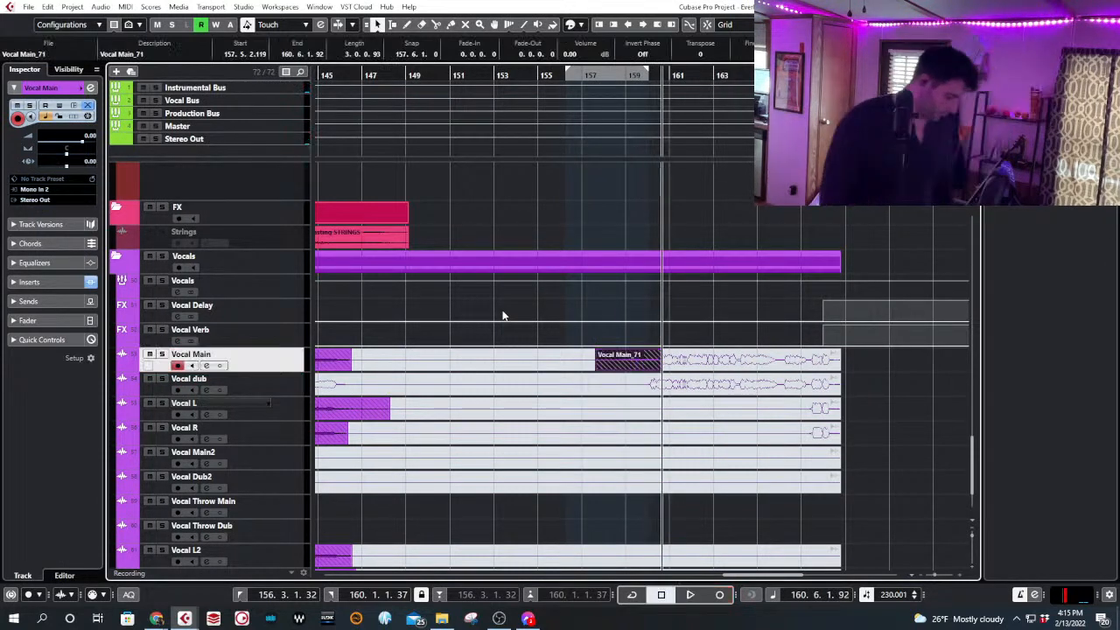
- Inspect the retake before bar 160 on Vocal Main and delete it
scroll(636, 333, "up", 5)
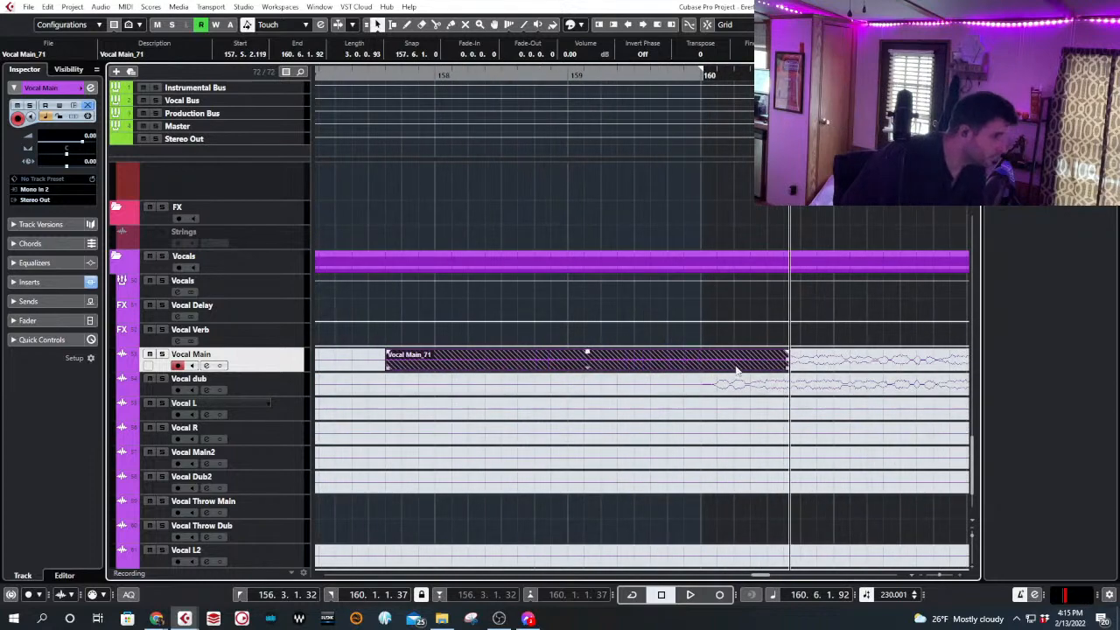
key("Delete")
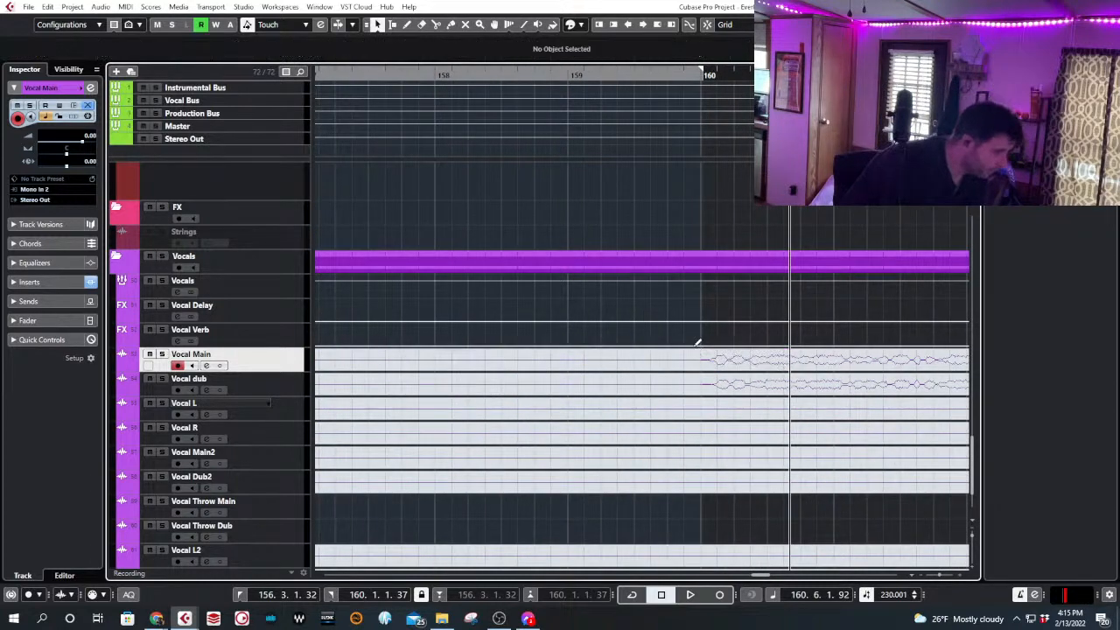
scroll(695, 343, "down", 5)
- Play back the transition around bar 160 and trim the start of the L GTR DI_88 clip to 159.8.2
double_click(647, 76)
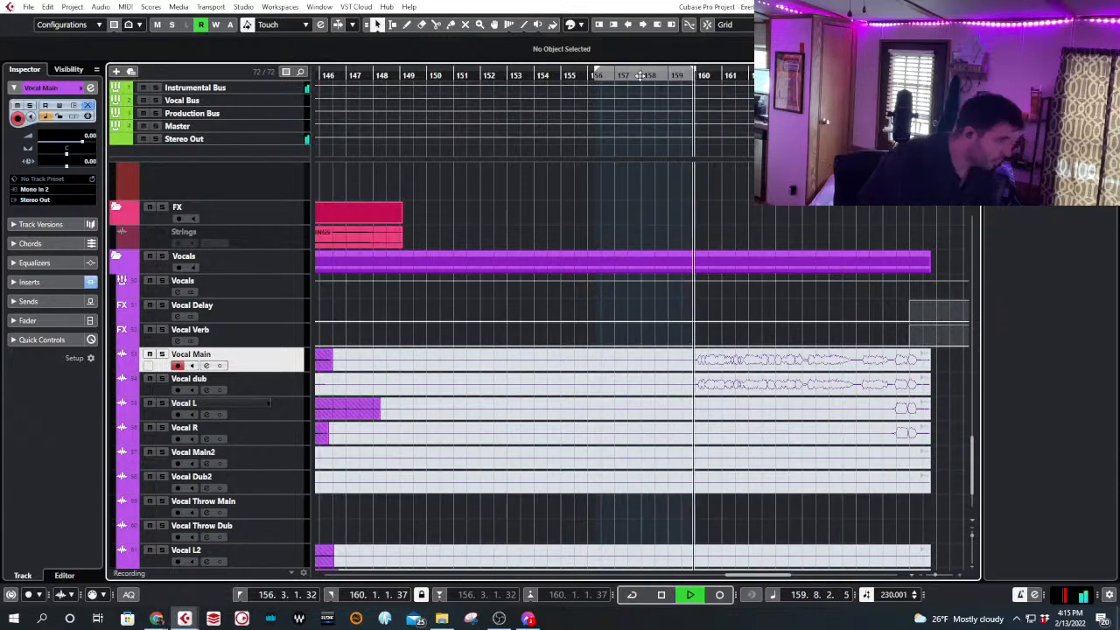
scroll(726, 236, "up", 2)
scroll(726, 236, "up", 15)
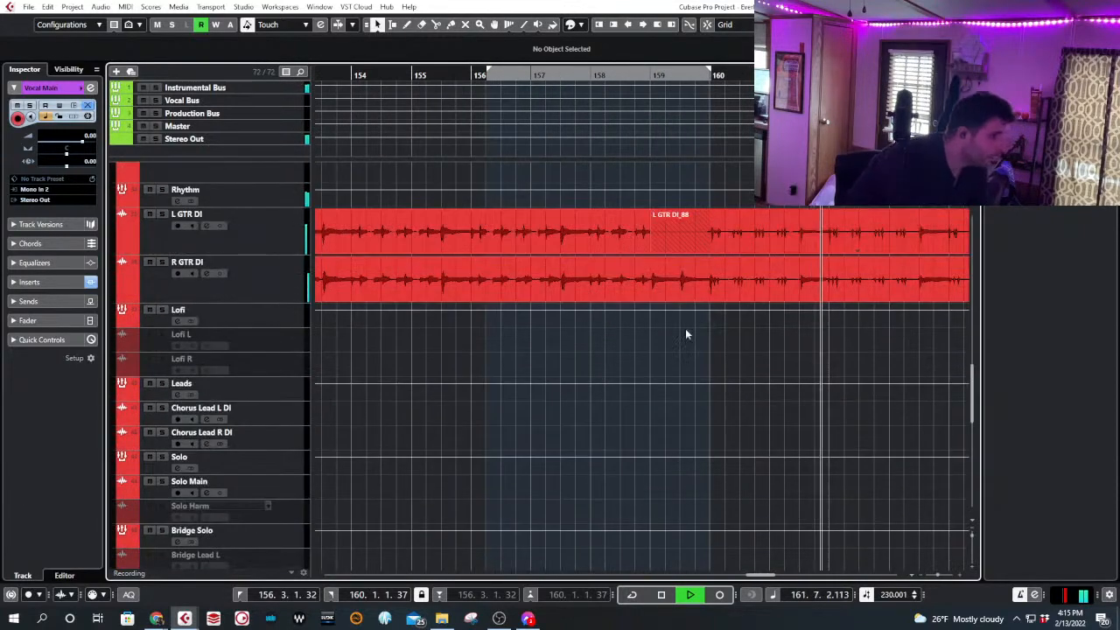
key("space")
left_click_drag(648, 396, 710, 413)
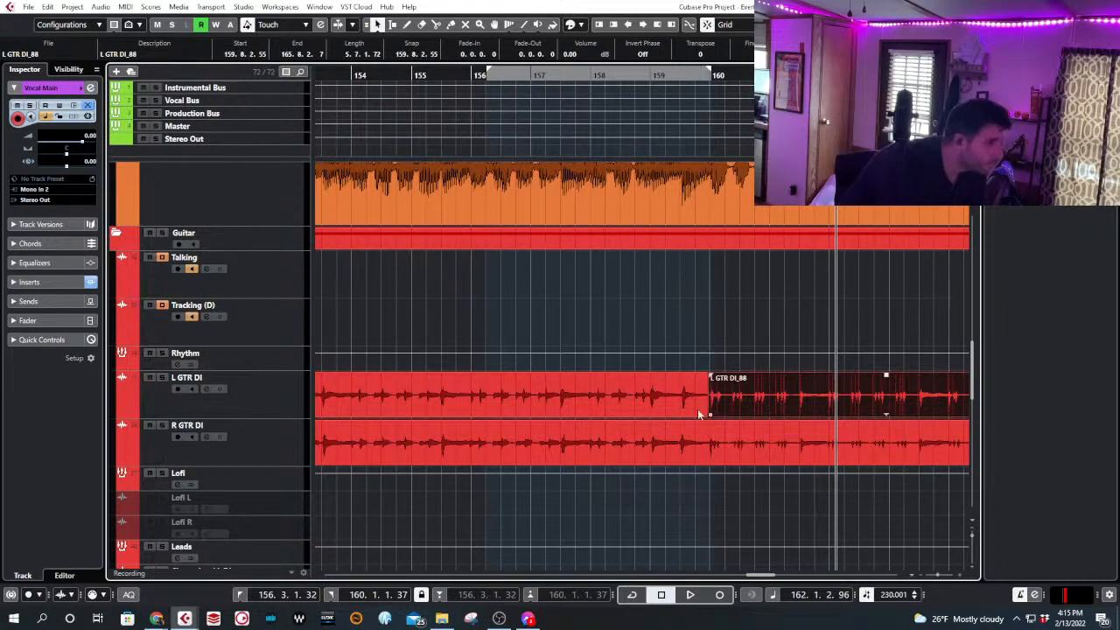
- Examine and play back the drum tracks around bars 158 to 161, and return to Vocal Main with the playhead at bar 158
scroll(682, 388, "up", 15)
scroll(685, 237, "up", 3)
scroll(703, 272, "up", 2)
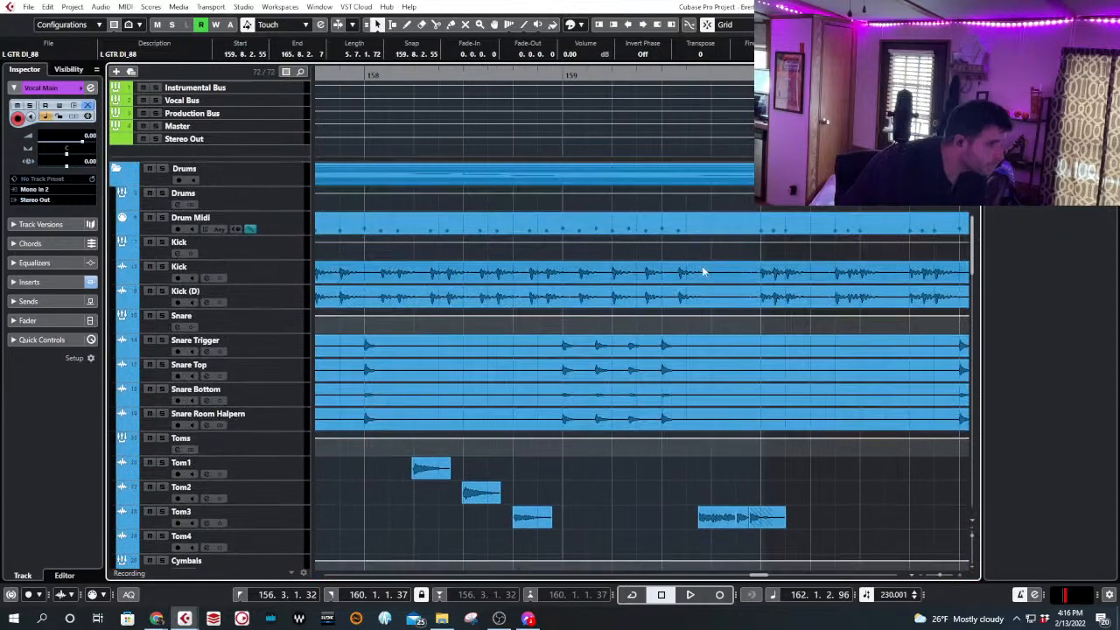
scroll(719, 341, "up", 2)
scroll(731, 396, "down", 3)
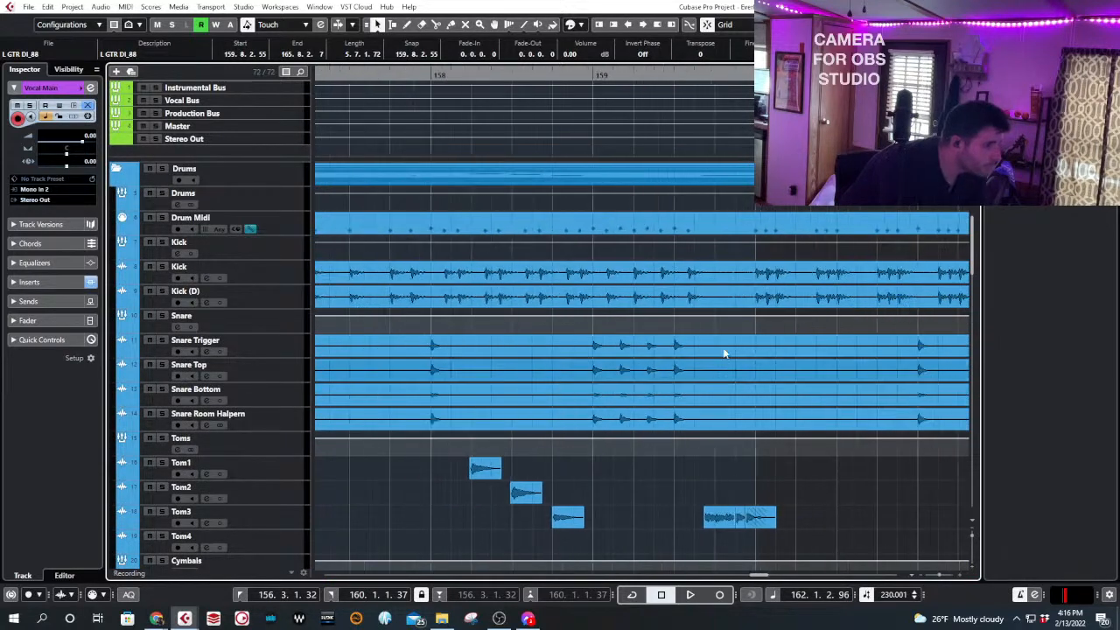
double_click(596, 73)
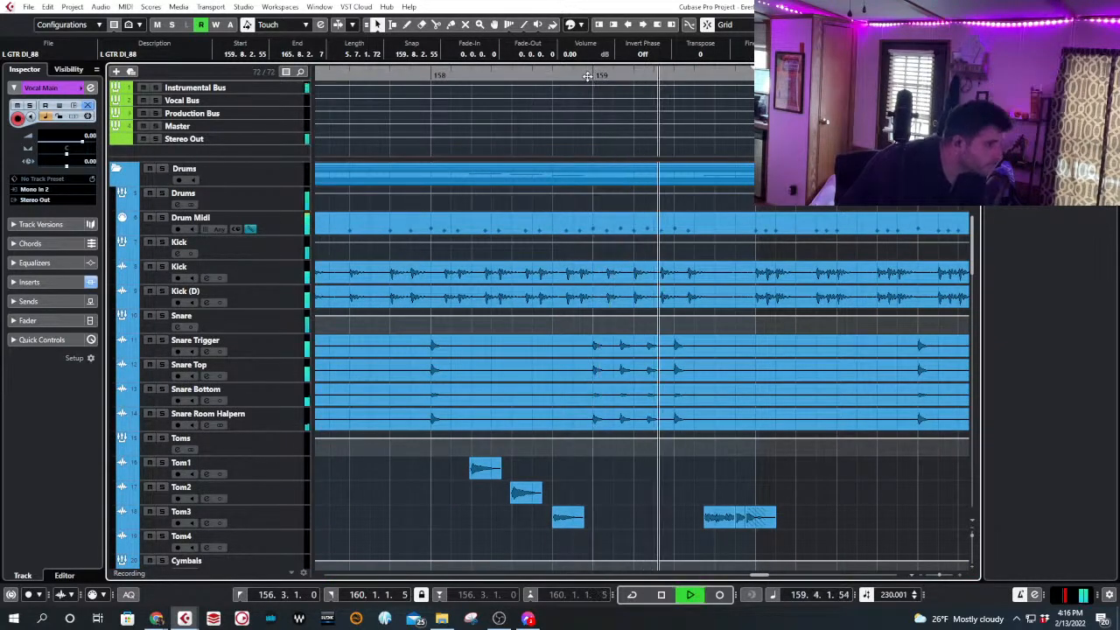
scroll(631, 187, "down", 2)
scroll(632, 187, "down", 2)
scroll(651, 386, "down", 10)
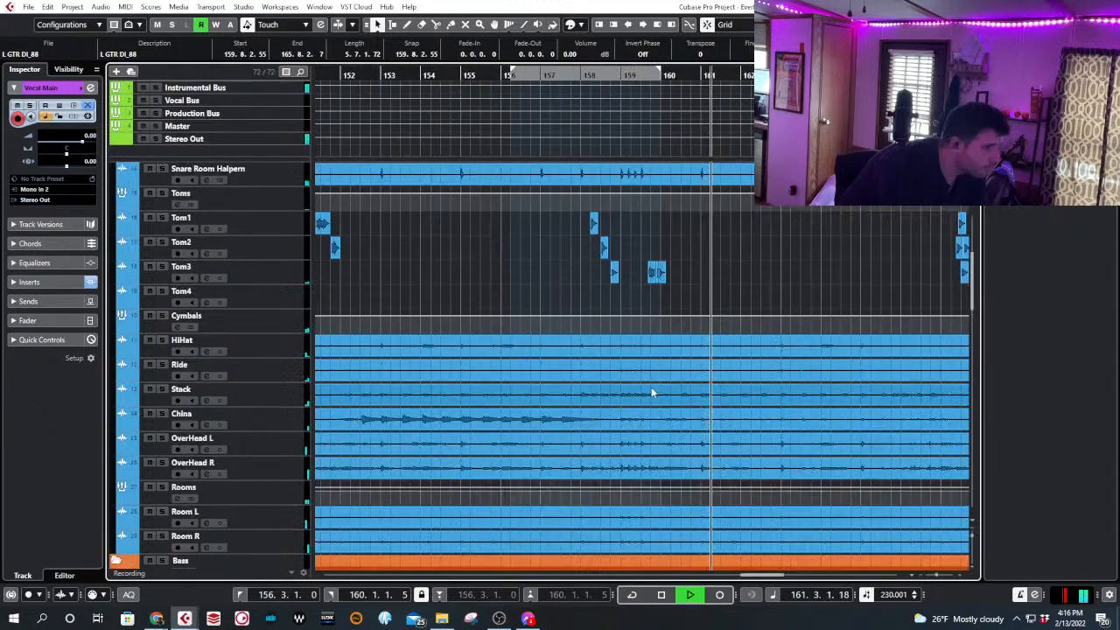
key("space")
scroll(651, 294, "down", 10)
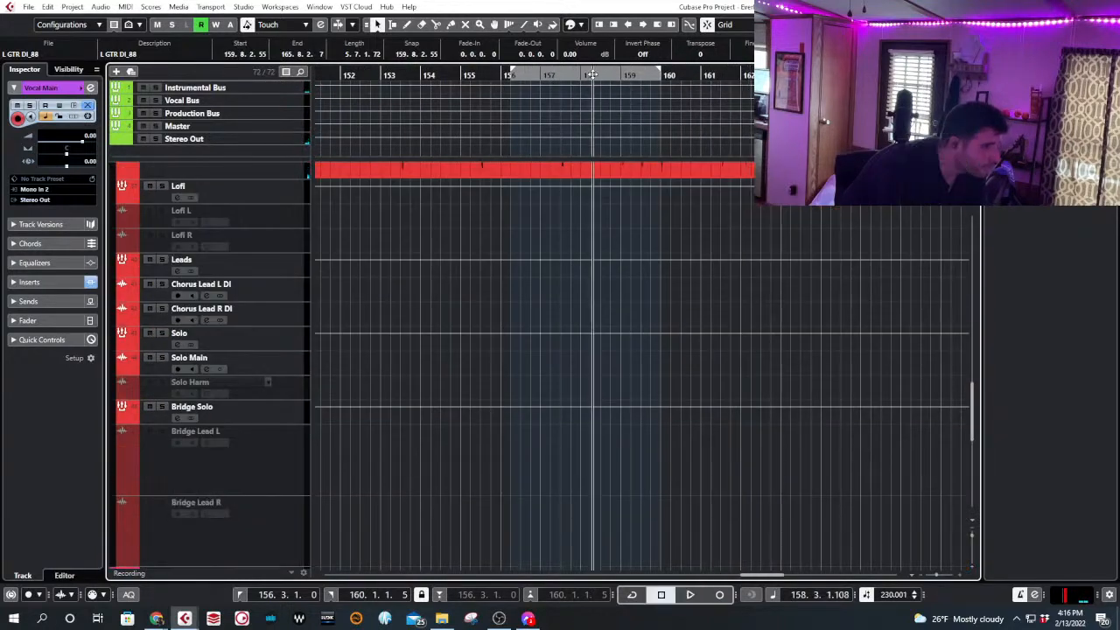
scroll(600, 288, "up", 8)
scroll(602, 296, "down", 15)
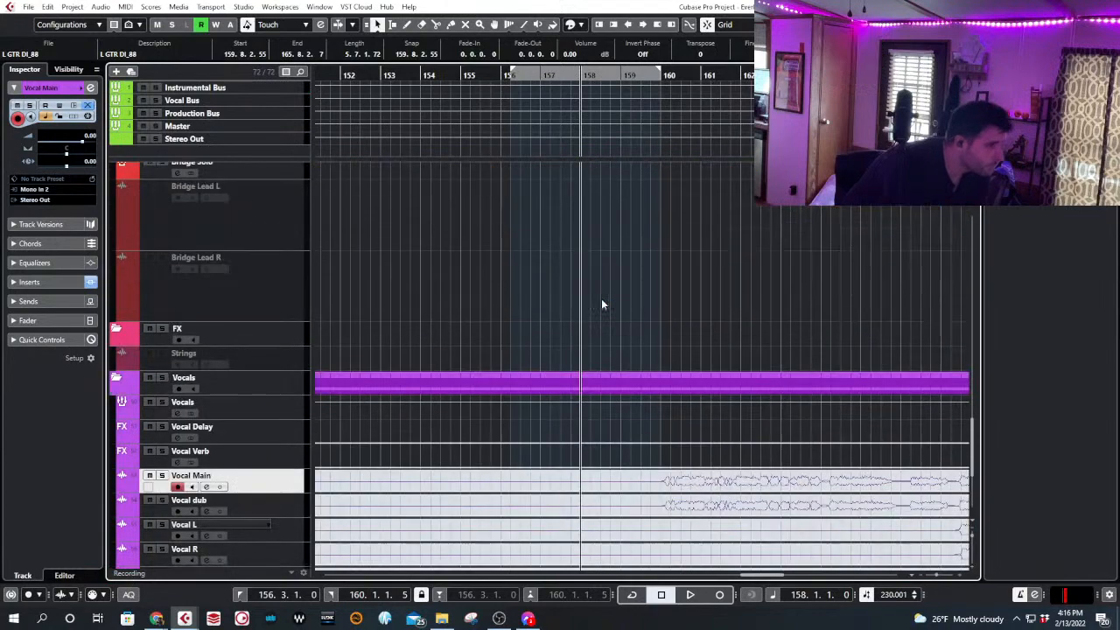
- Record two trial Vocal Main takes, one from just before bar 159 and one from bar 158, and delete both
key("space")
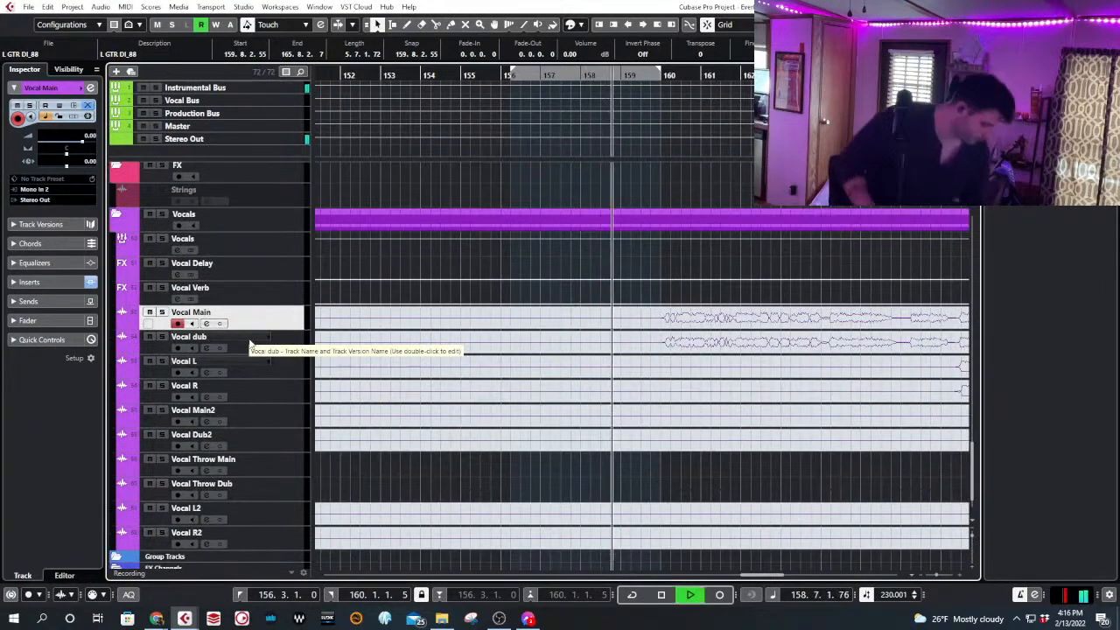
key("KP_Multiply")
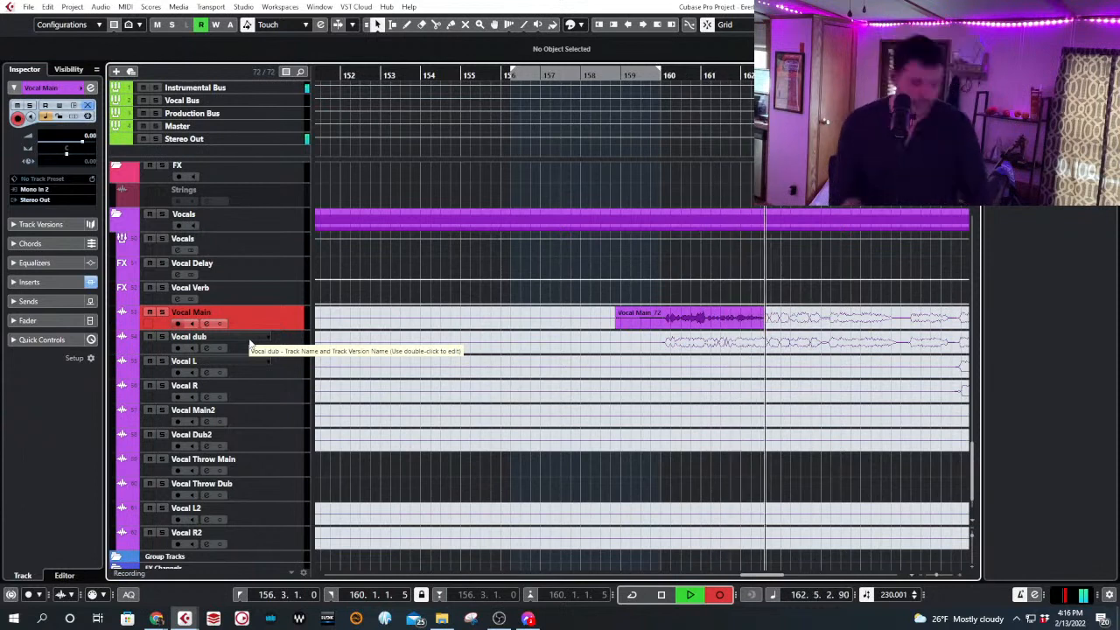
key("space")
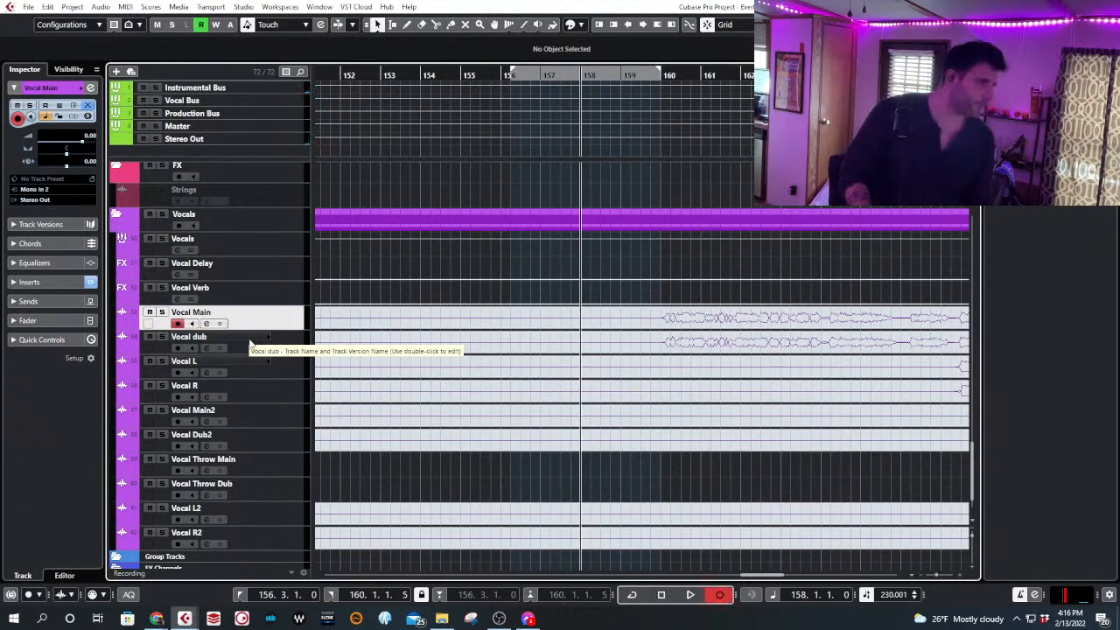
key("KP_Multiply")
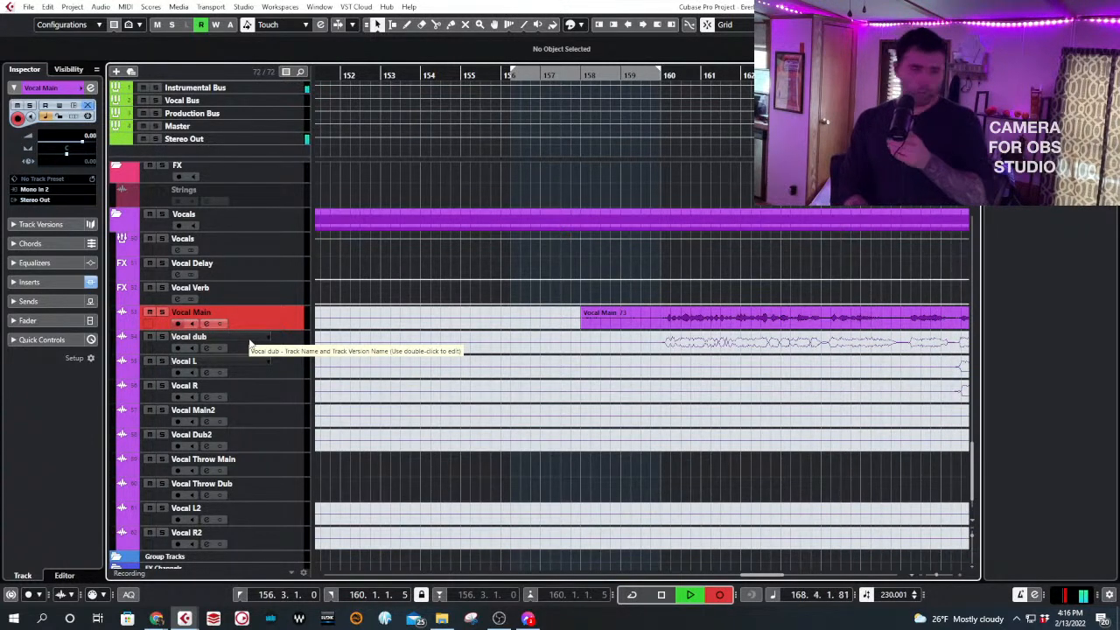
key("space")
key("Delete")
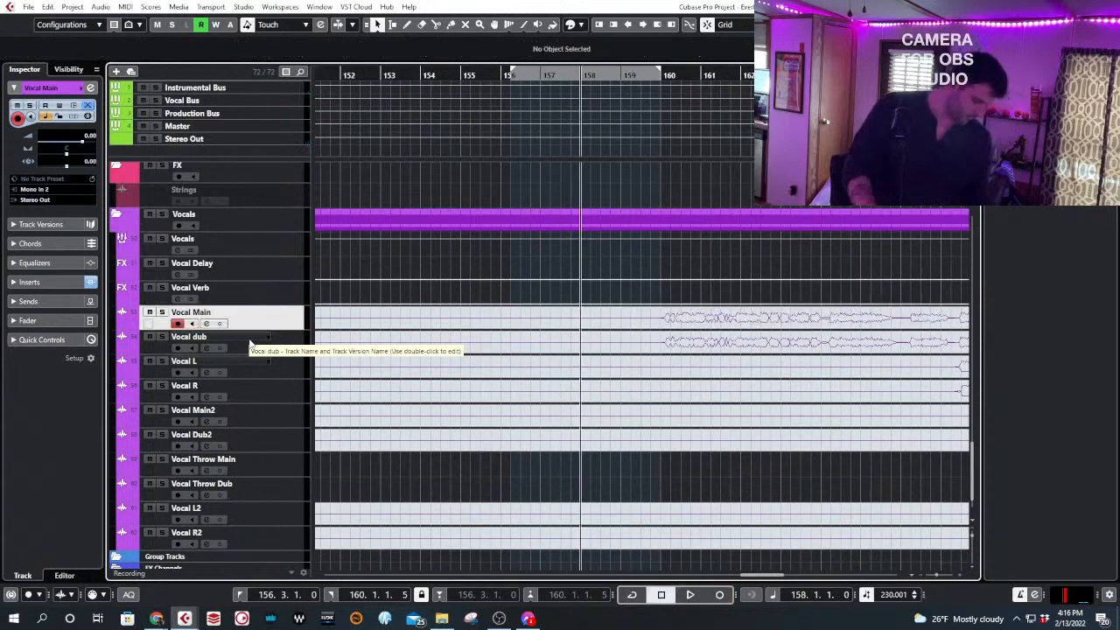
- Play from bar 158 and record a Vocal Main take from just before bar 159 to bar 169
key("KP_Multiply")
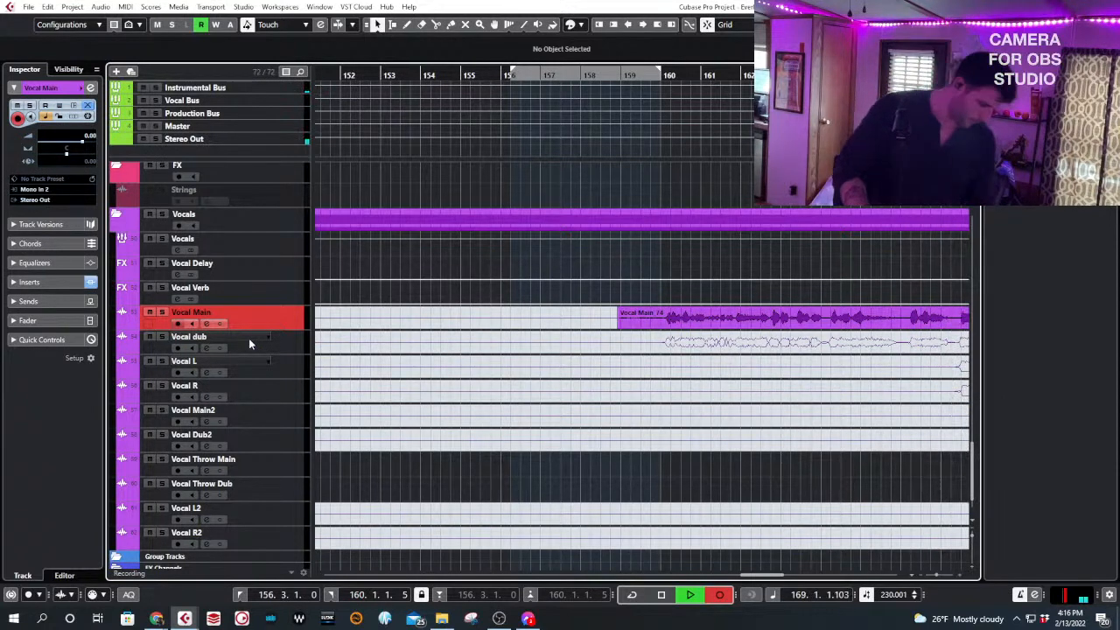
key("space")
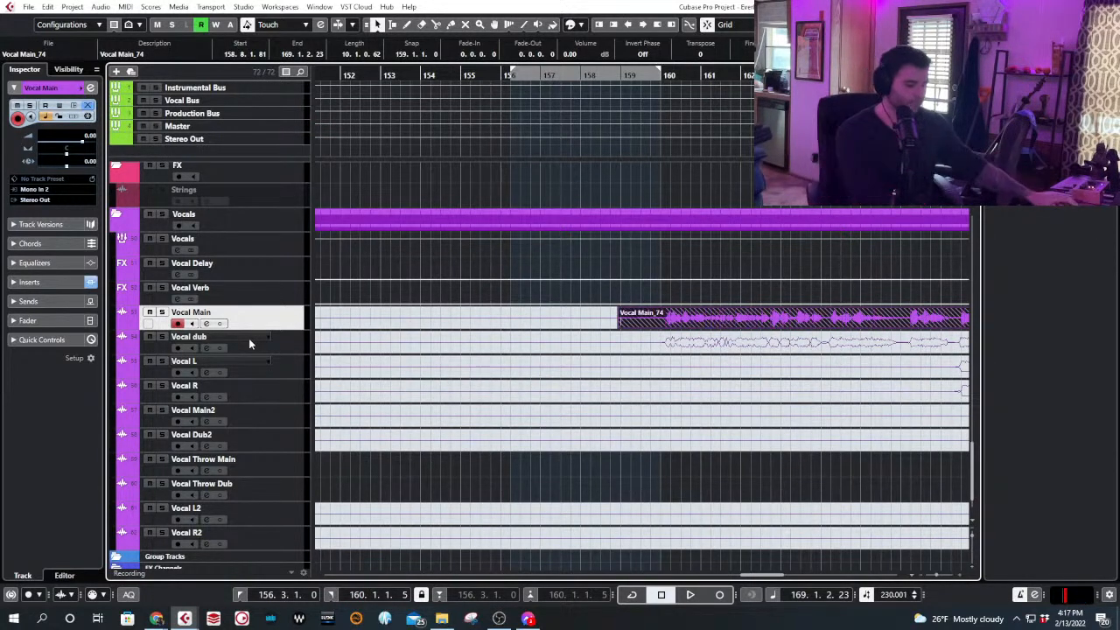
- Show the start of the arrangement, place the playhead just before bar 1, and play the song
scroll(497, 463, "down", 5)
scroll(497, 350, "up", 3)
scroll(496, 231, "left", 5)
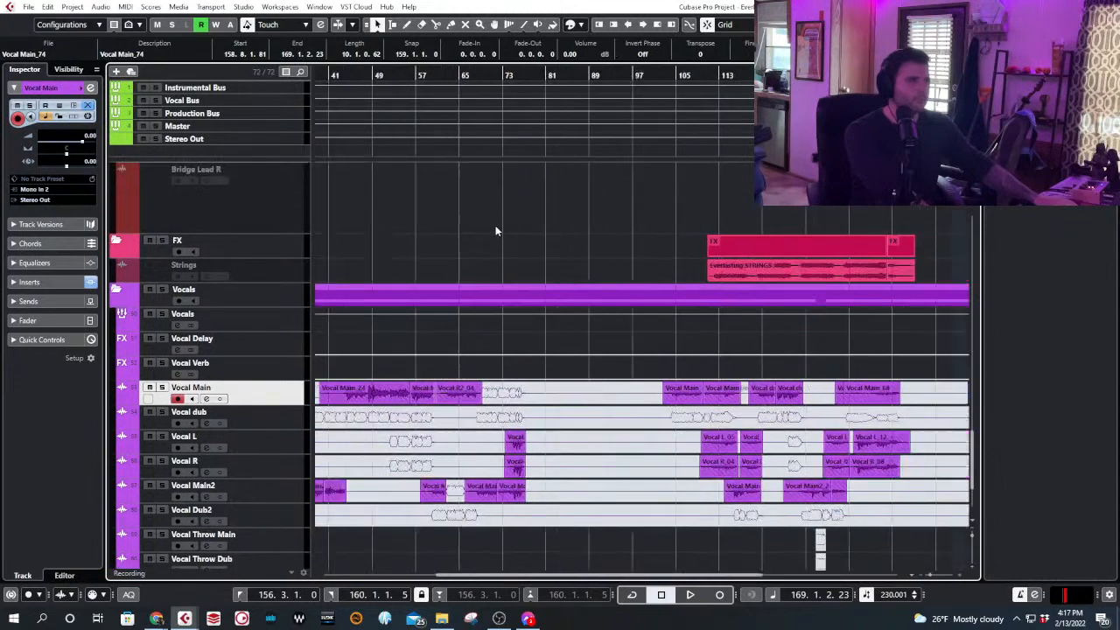
scroll(495, 250, "down", 2)
scroll(493, 253, "up", 10)
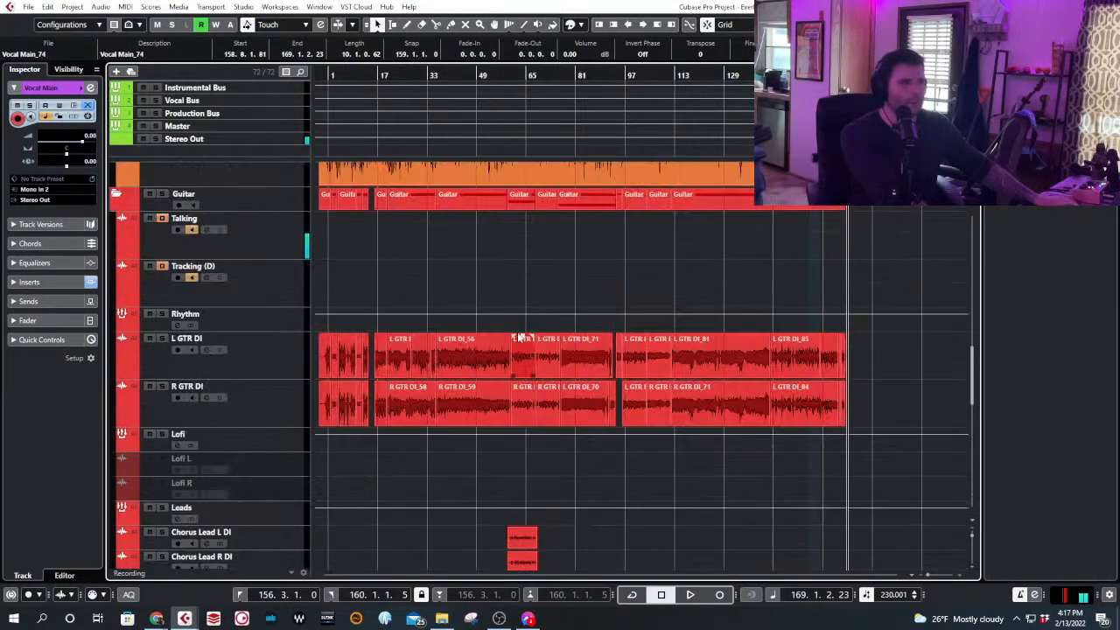
scroll(433, 372, "up", 4)
scroll(604, 259, "down", 5)
scroll(610, 255, "left", 2)
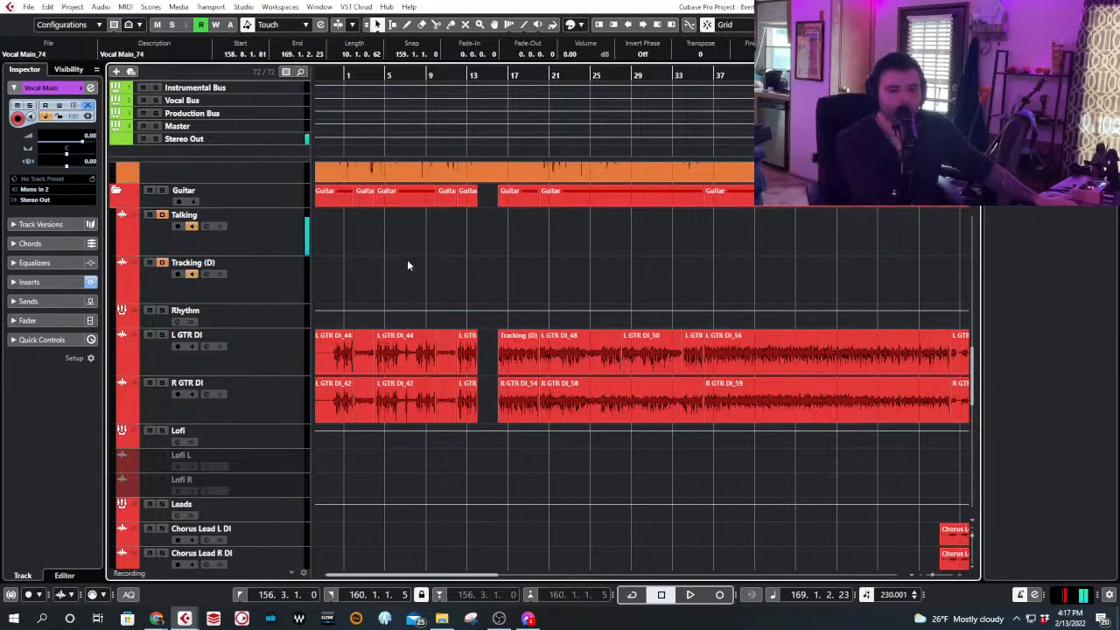
scroll(407, 266, "down", 2)
left_click(324, 77)
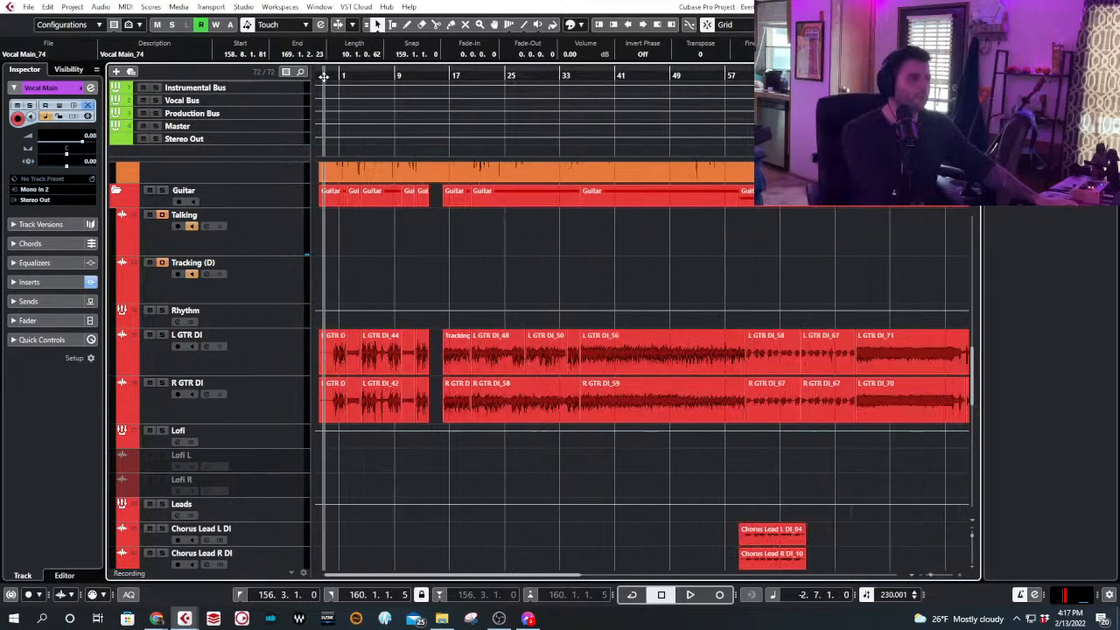
key("space")
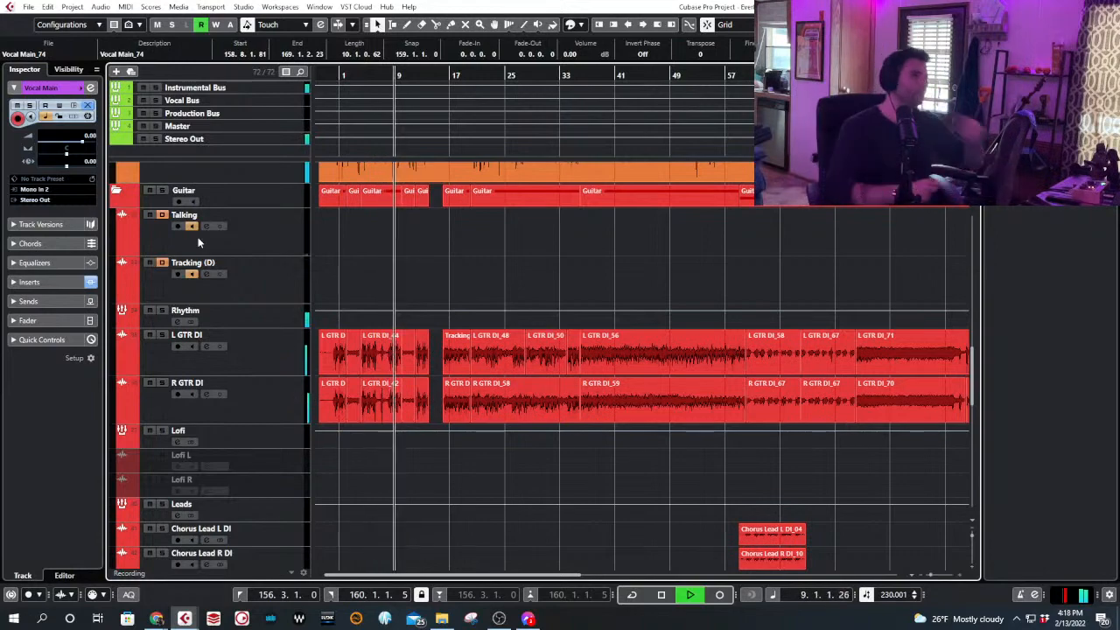
- Look over the drum, bass, guitar and vocal tracks while the song plays from the opening to about bar 62
scroll(448, 284, "up", 15)
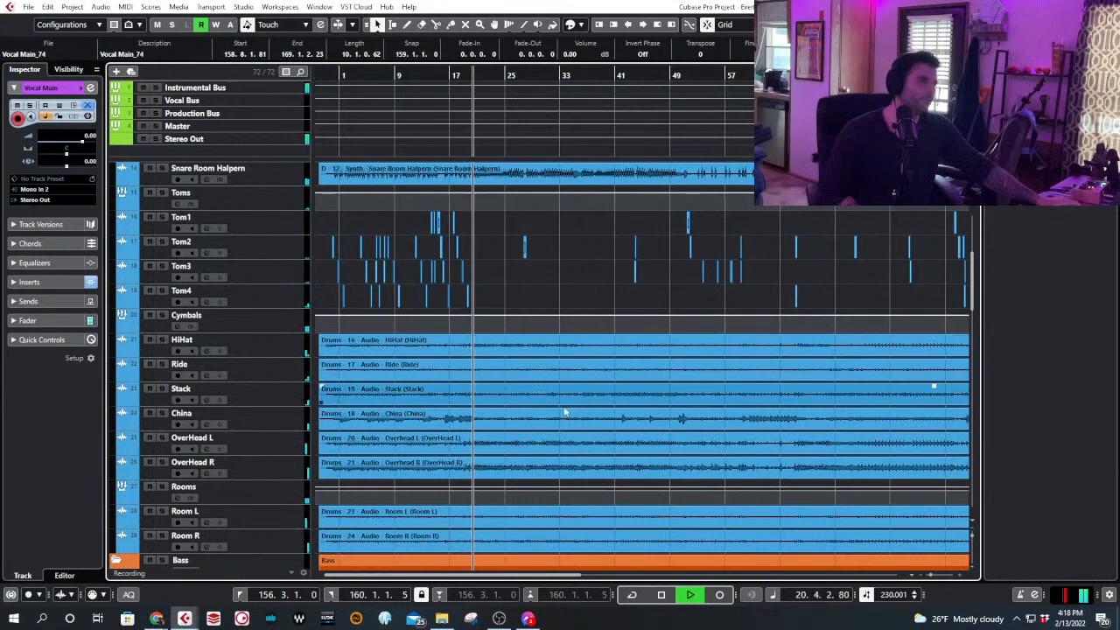
scroll(565, 425, "down", 5)
scroll(497, 363, "down", 5)
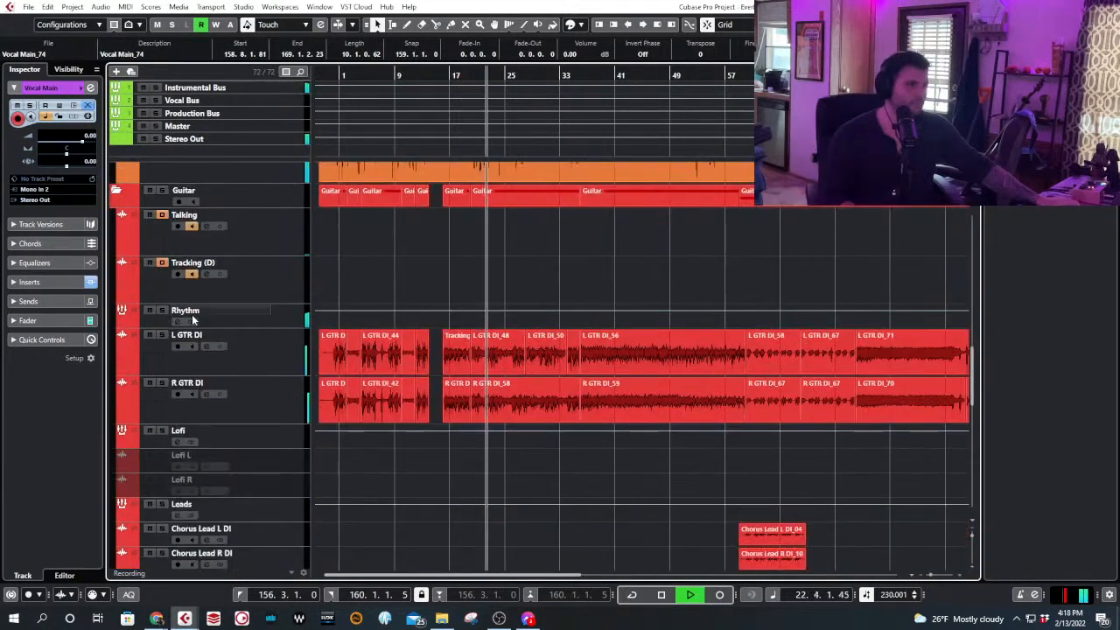
scroll(402, 217, "down", 8)
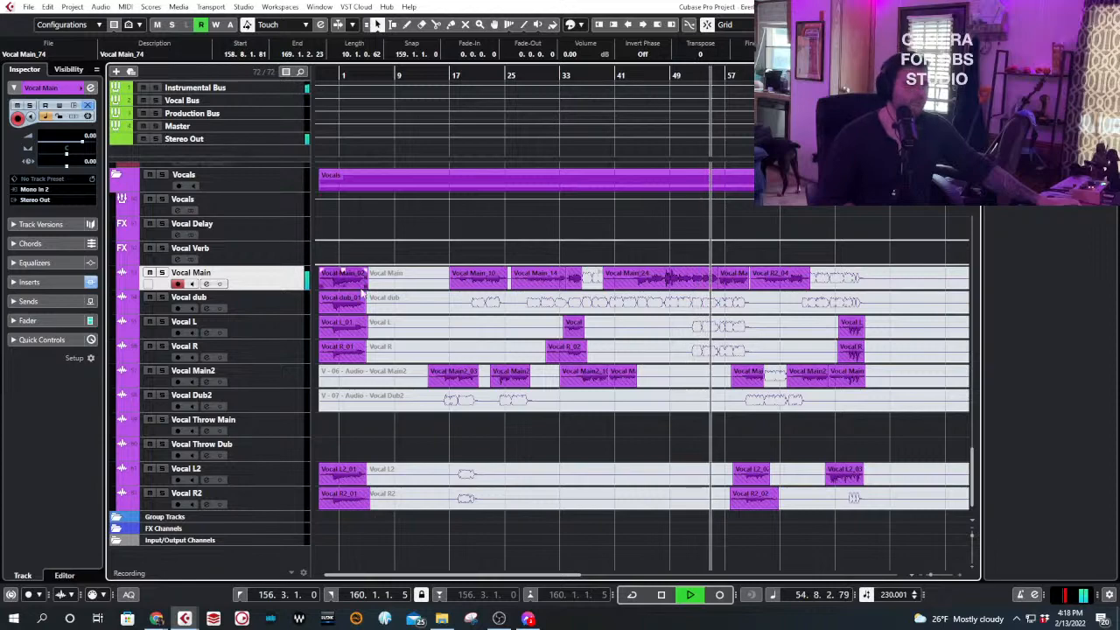
scroll(623, 473, "up", 8)
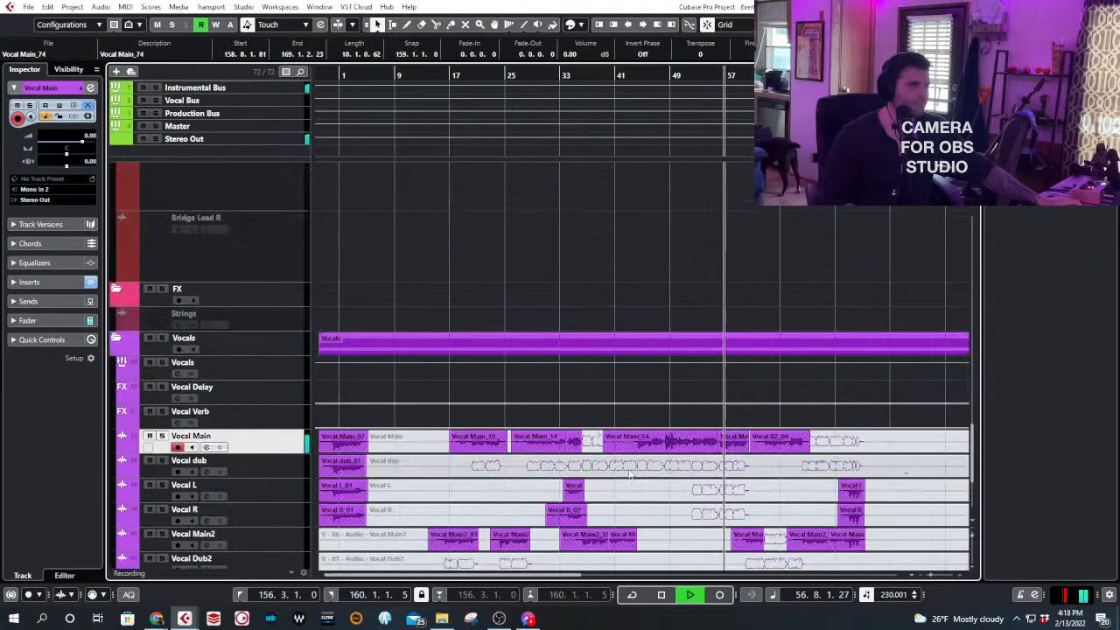
scroll(604, 469, "up", 10)
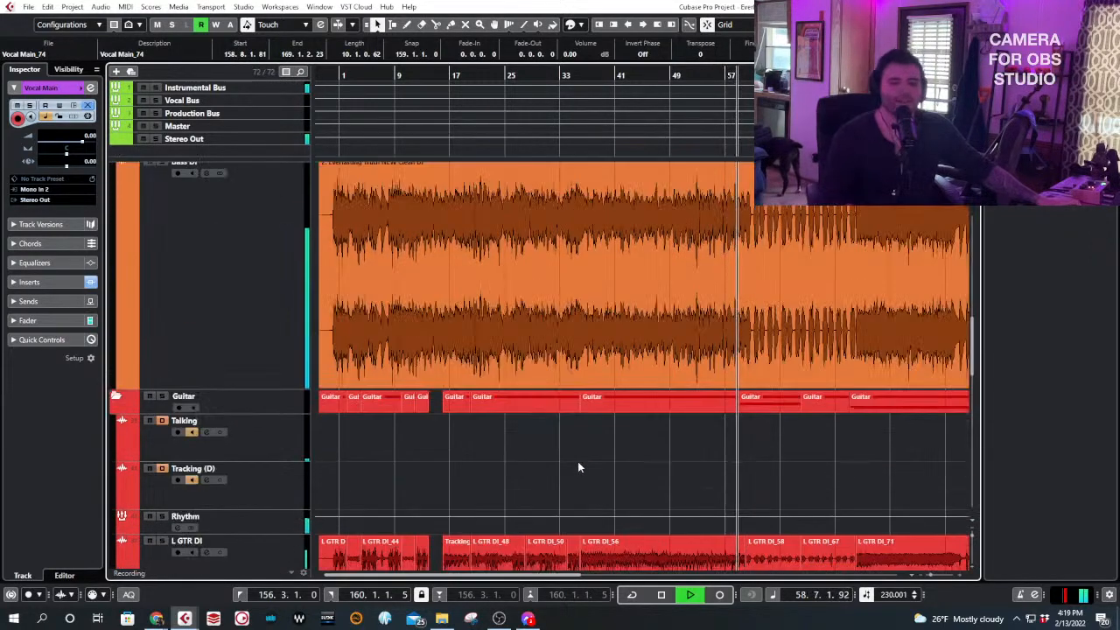
scroll(573, 459, "down", 7)
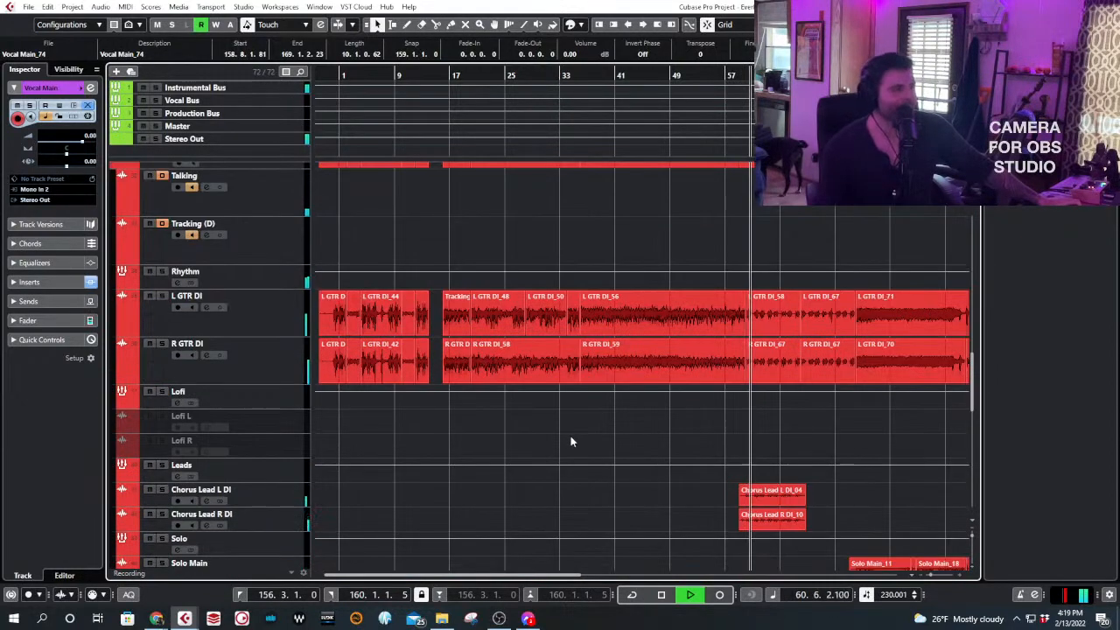
scroll(570, 441, "down", 2)
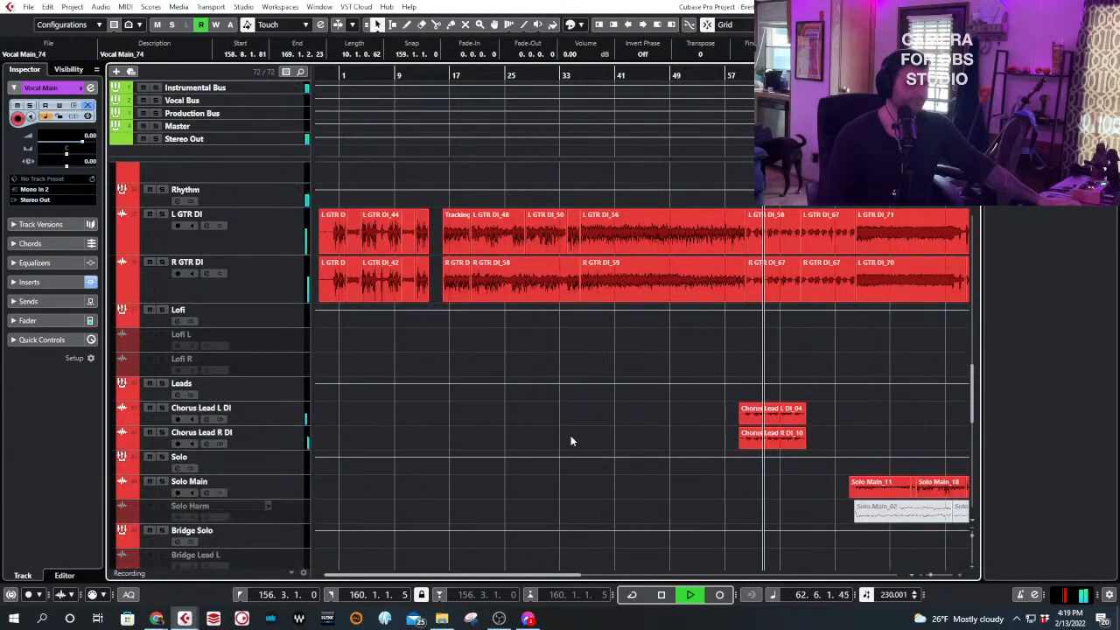
- Examine the vocal clips from about bar 57 to bar 100, and the guitar and solo tracks around bar 93, during playback
scroll(571, 441, "down", 14)
scroll(667, 429, "right", 5)
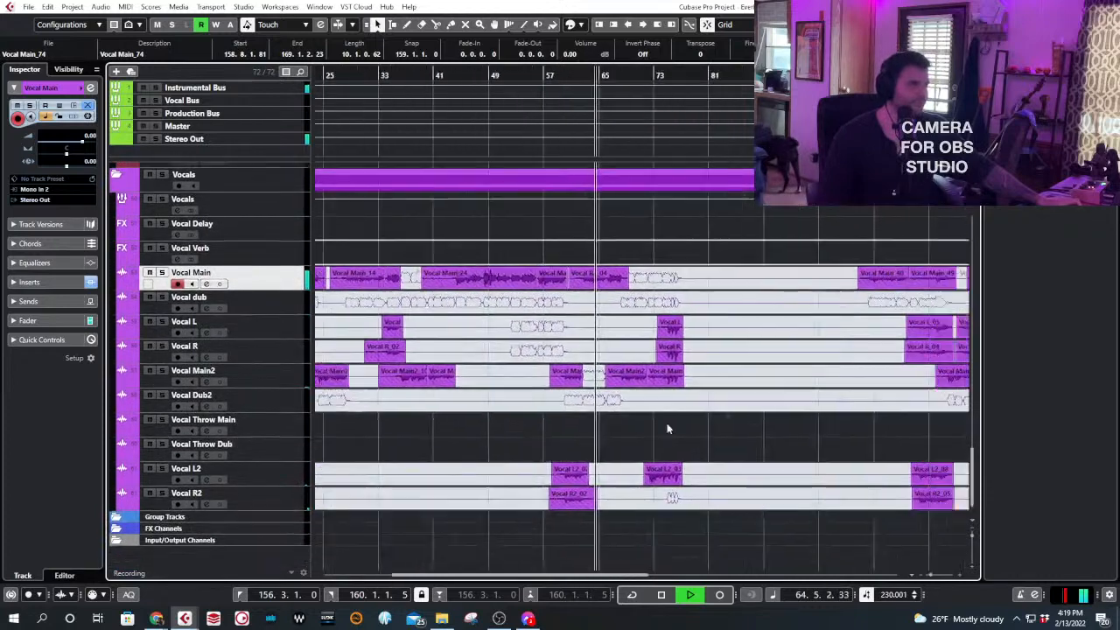
scroll(667, 428, "right", 3)
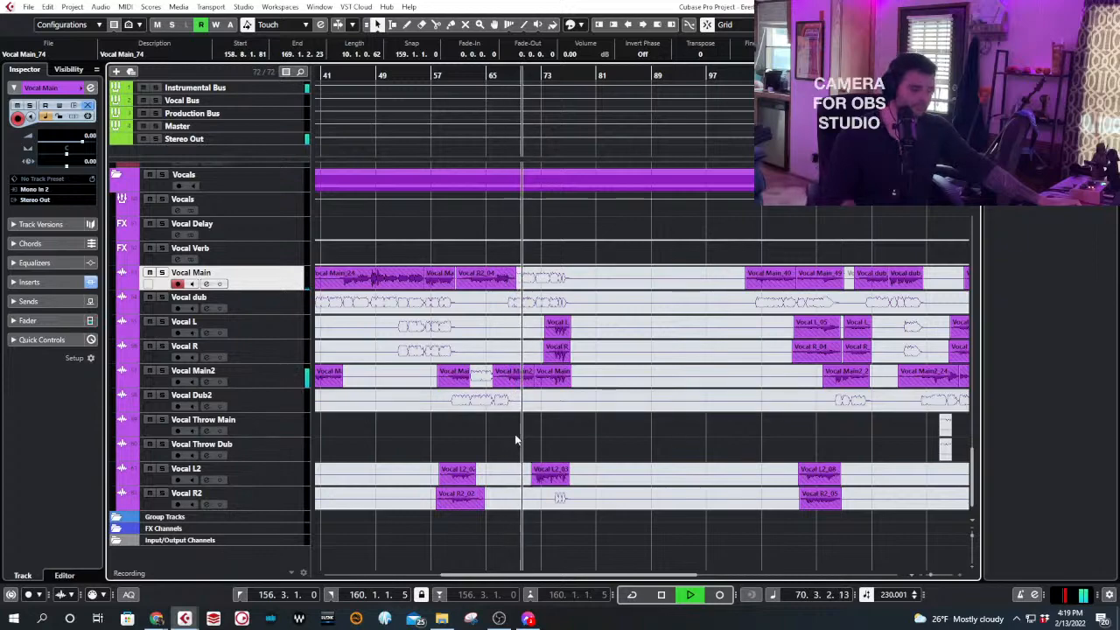
scroll(520, 423, "up", 5)
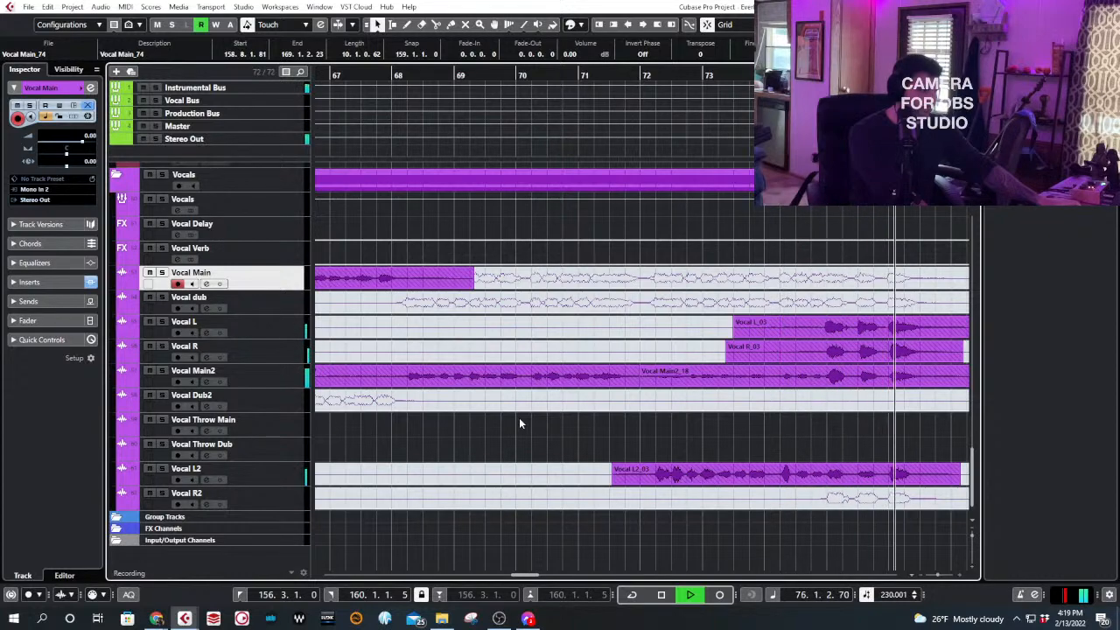
scroll(519, 423, "down", 3)
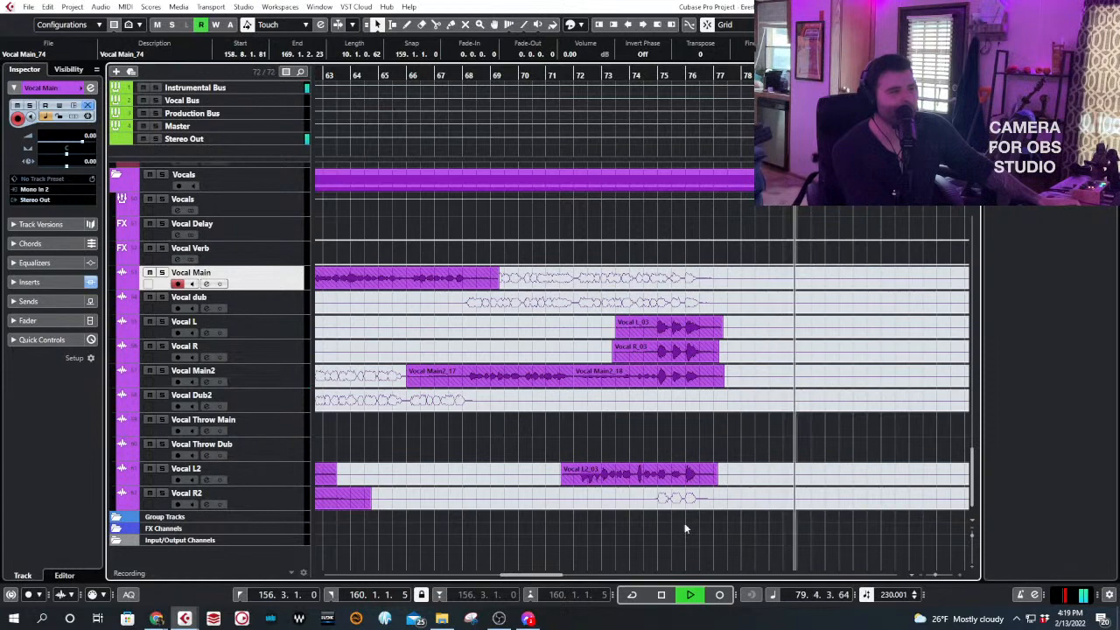
left_click_drag(758, 418, 486, 332)
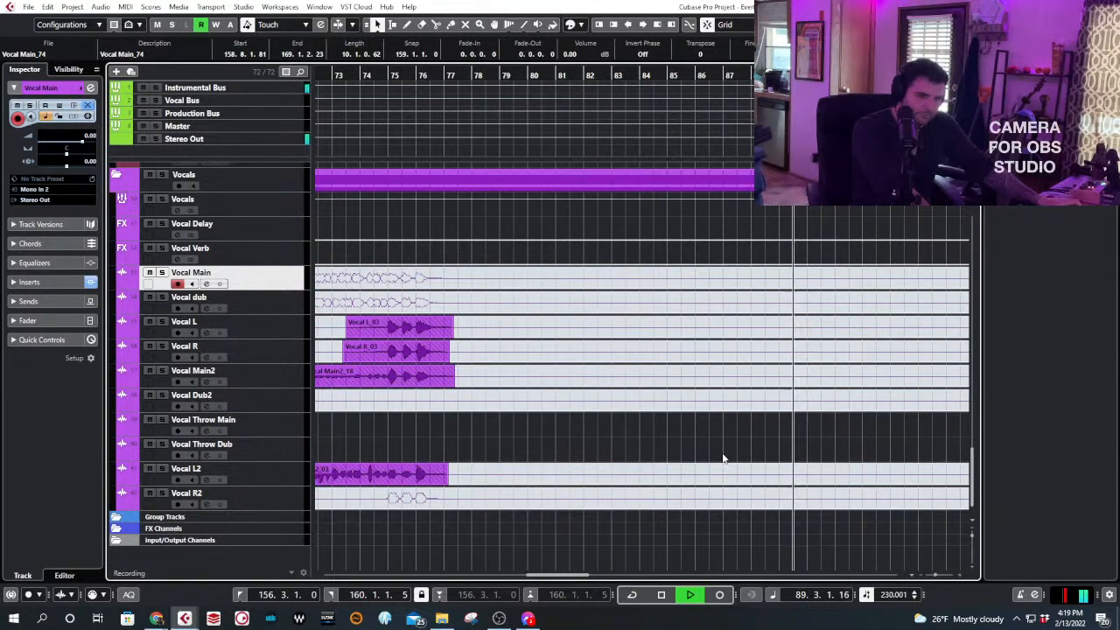
scroll(851, 488, "up", 3)
scroll(850, 487, "right", 3)
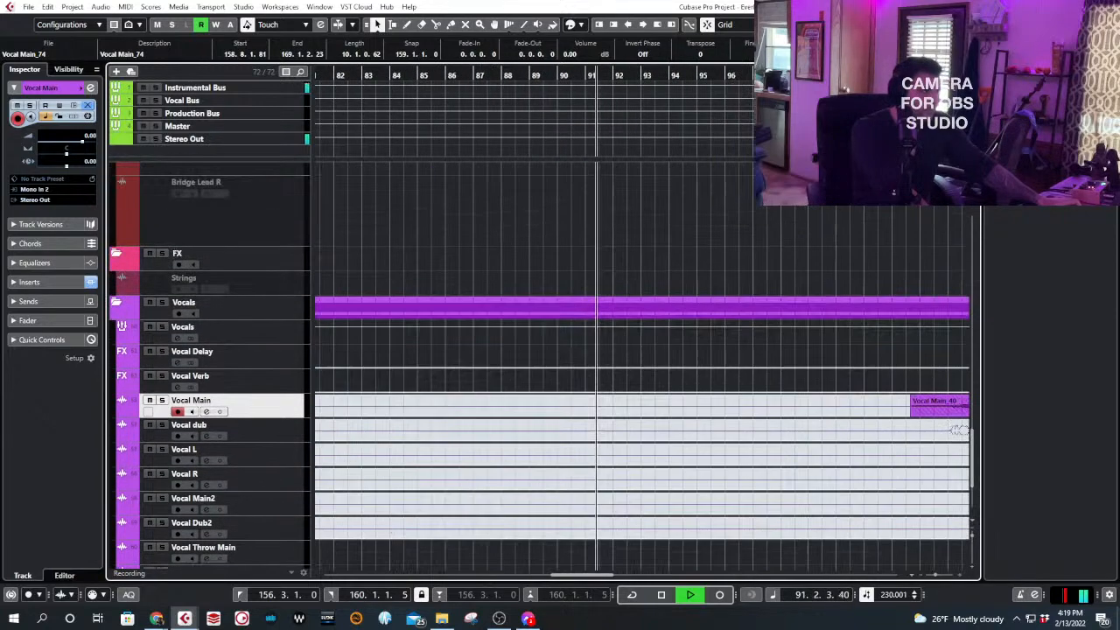
scroll(694, 476, "down", 5)
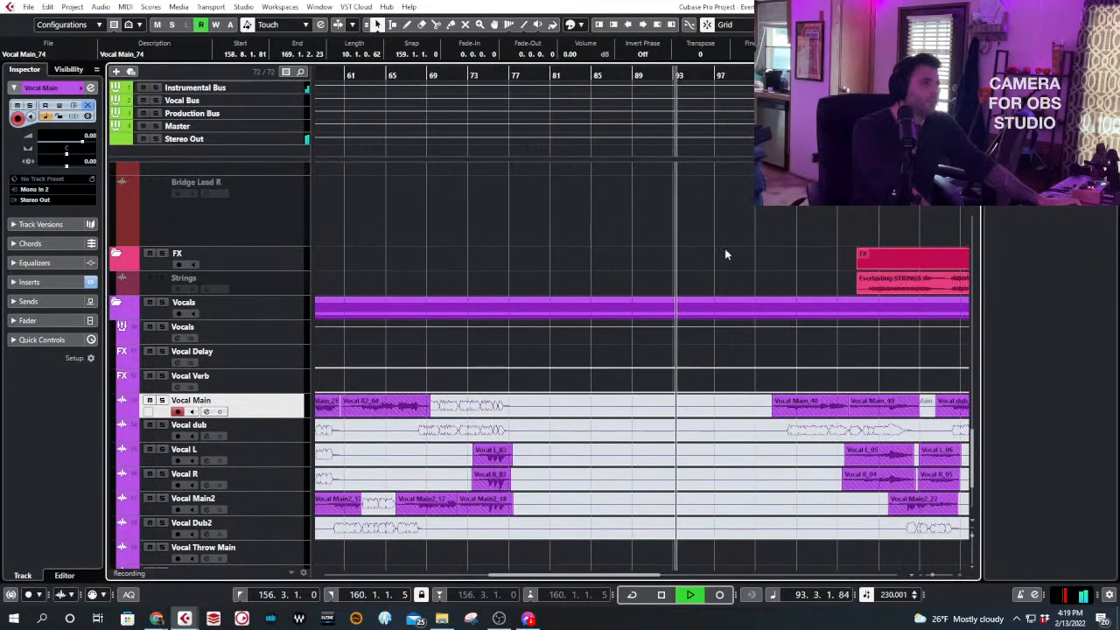
scroll(688, 320, "up", 3)
scroll(689, 320, "right", 2)
scroll(688, 320, "up", 5)
scroll(688, 319, "right", 3)
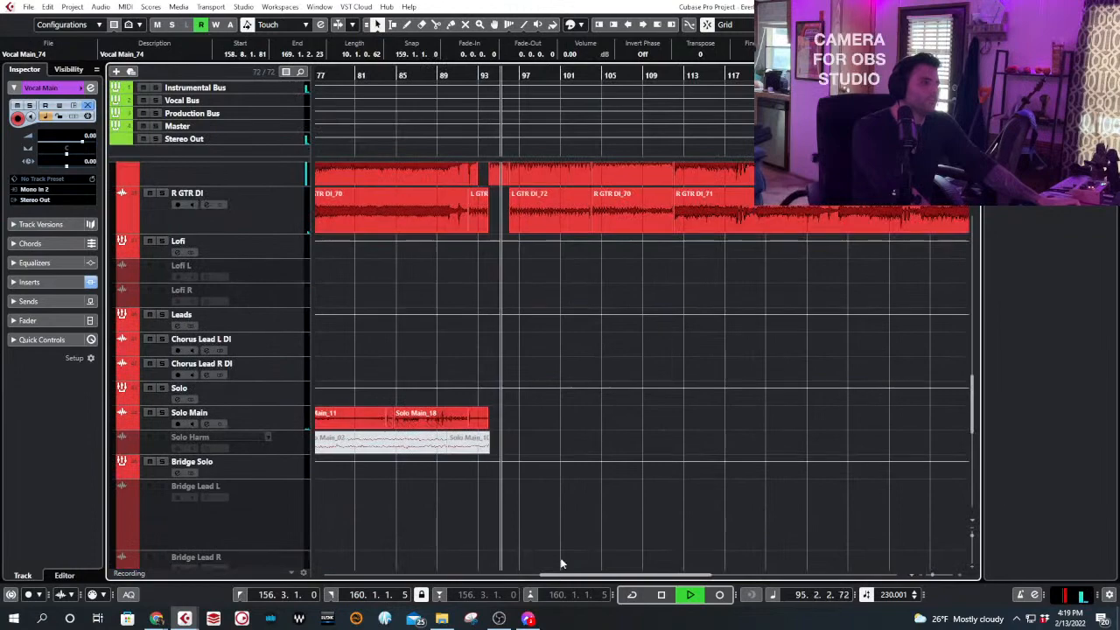
- Select all tracks from Vocal R2 up to the Drums folder and resize them to one uniform compact height
scroll(602, 343, "up", 1)
scroll(602, 343, "right", 1)
scroll(611, 495, "down", 5)
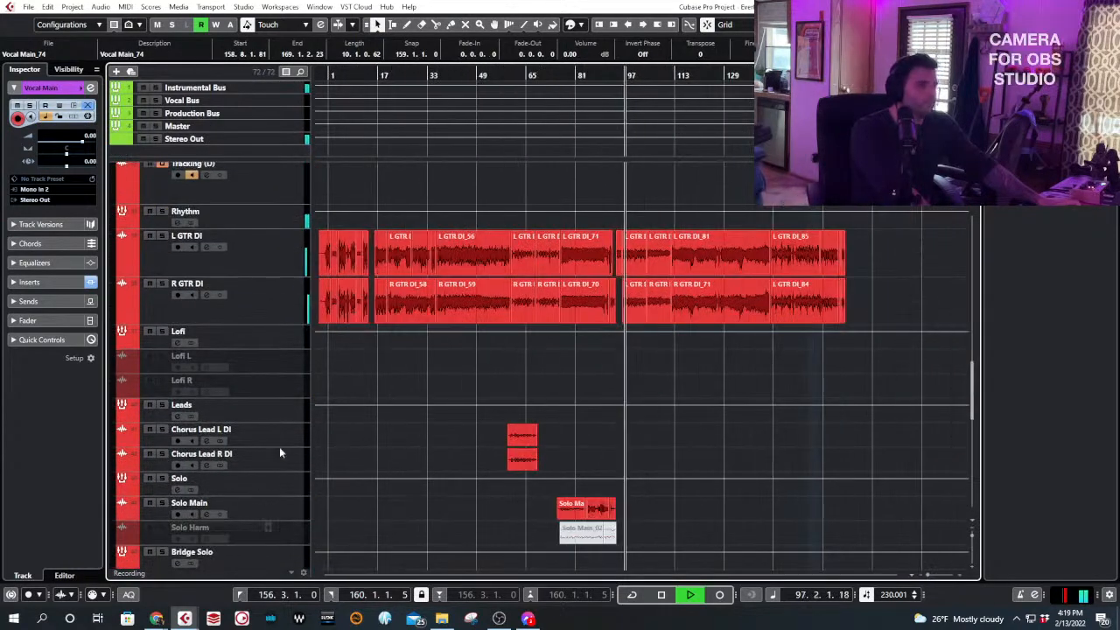
scroll(280, 453, "down", 10)
left_click(285, 497)
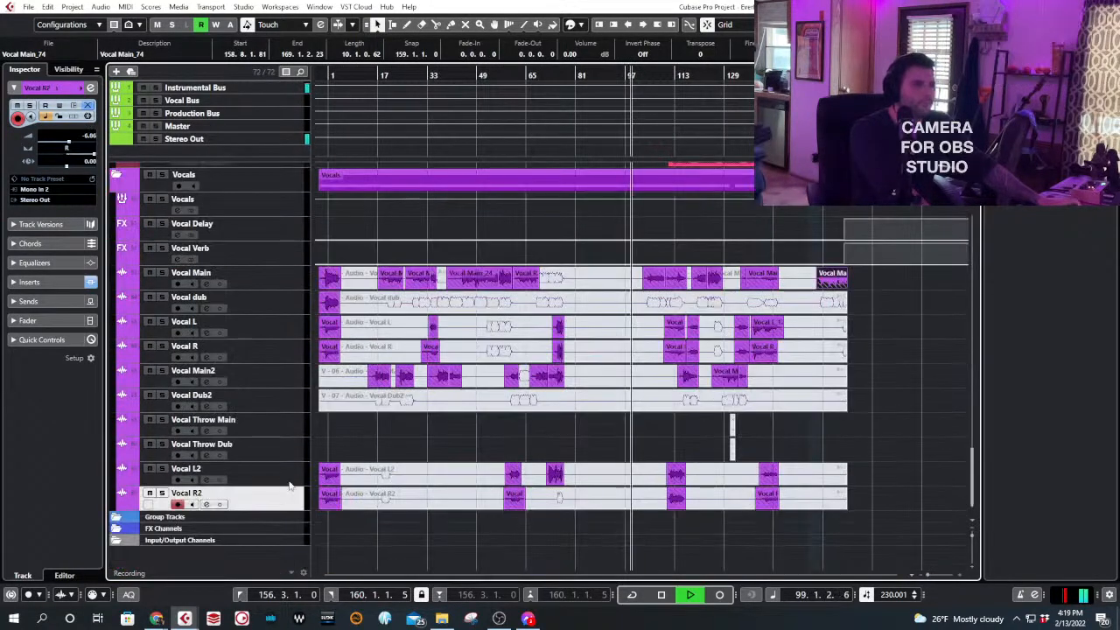
scroll(289, 412, "up", 10)
scroll(308, 211, "up", 3)
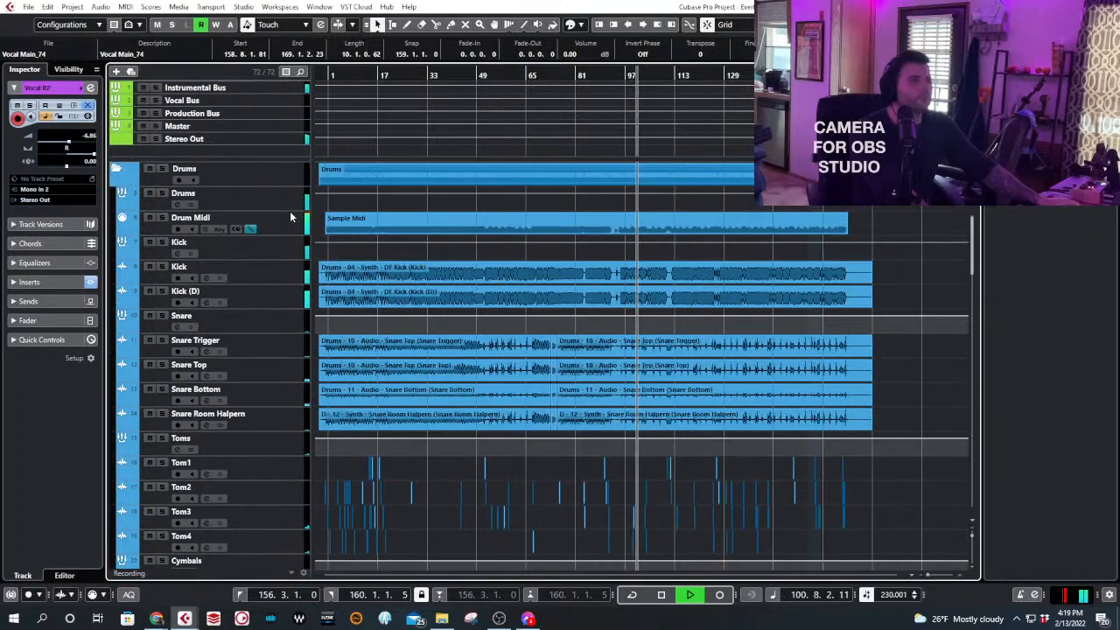
left_click(291, 183)
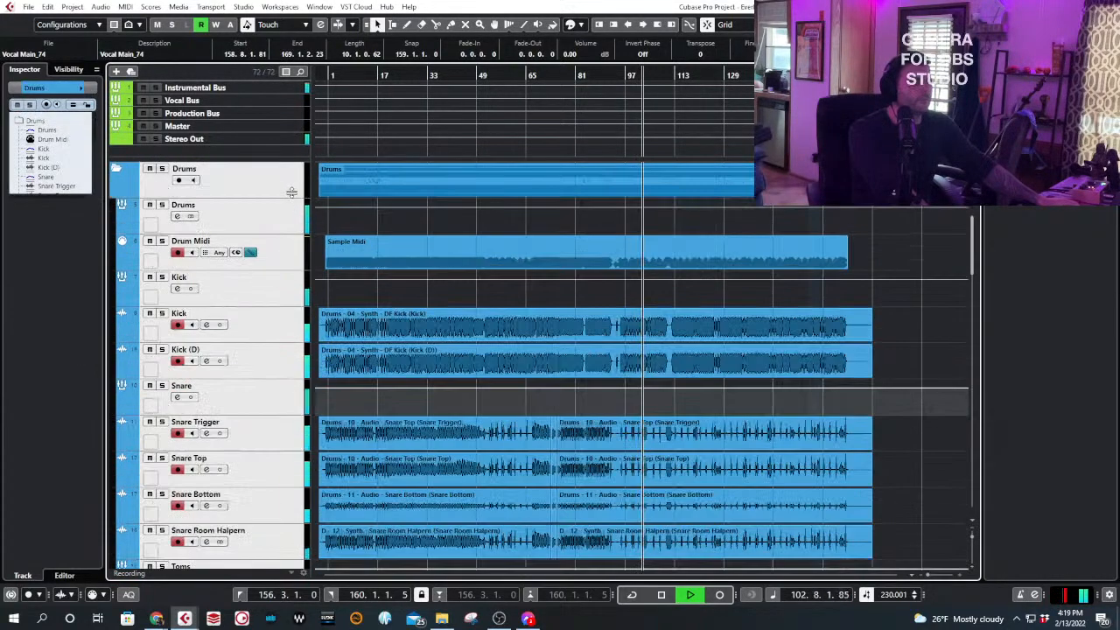
scroll(542, 238, "down", 5)
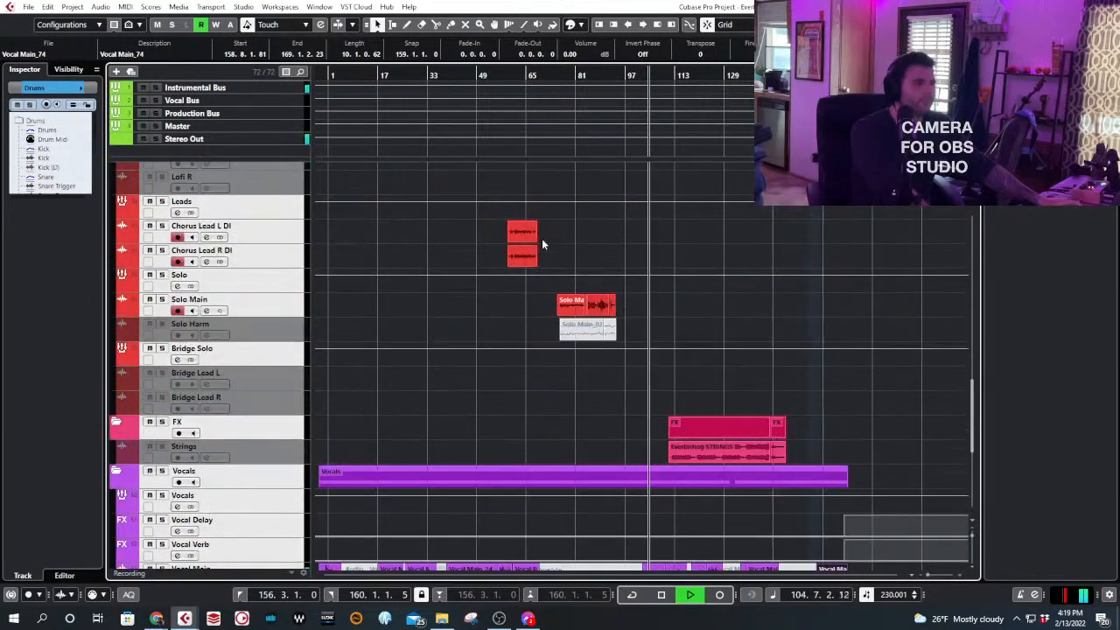
- Stop playback and trim the start of the Vocal Main_68 clip on the Vocal Main track to 141.5.1.0
scroll(552, 298, "down", 5)
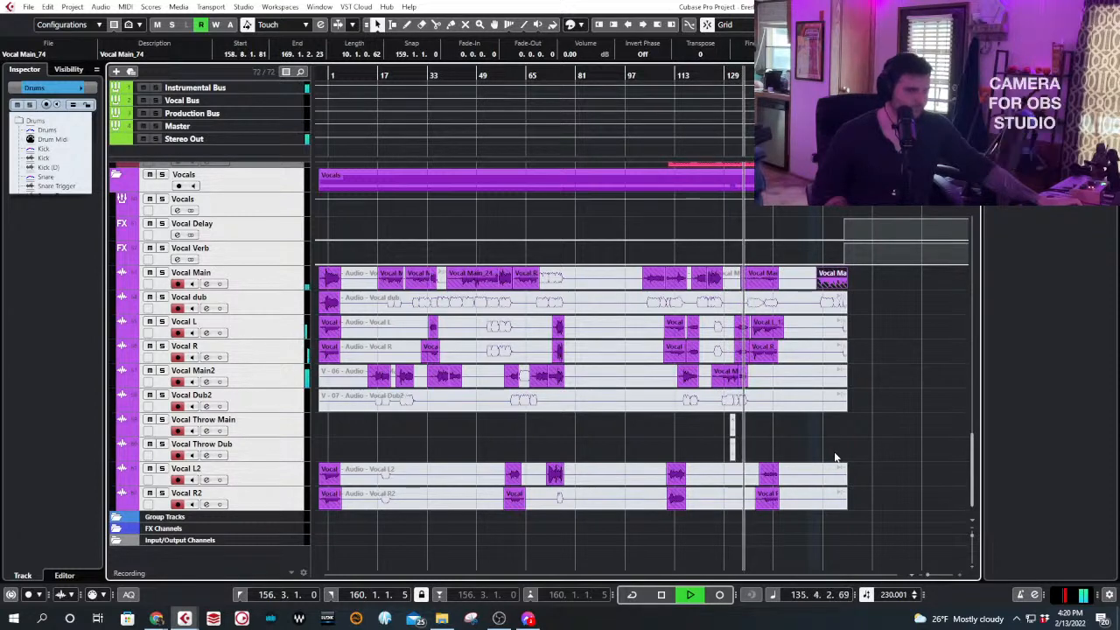
left_click_drag(835, 457, 788, 461)
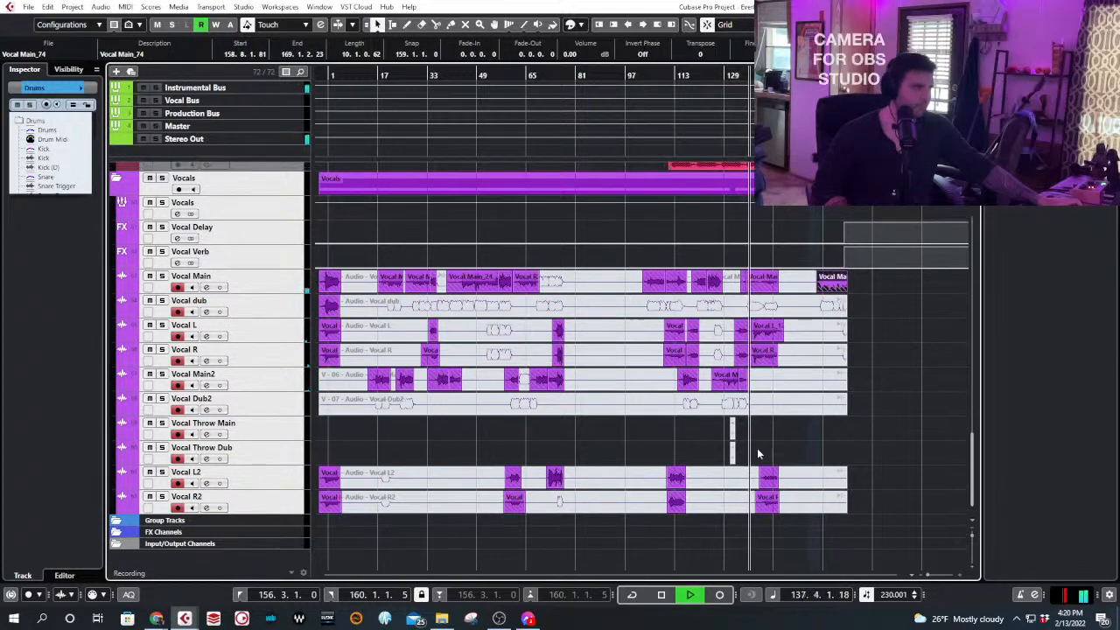
scroll(744, 282, "up", 4)
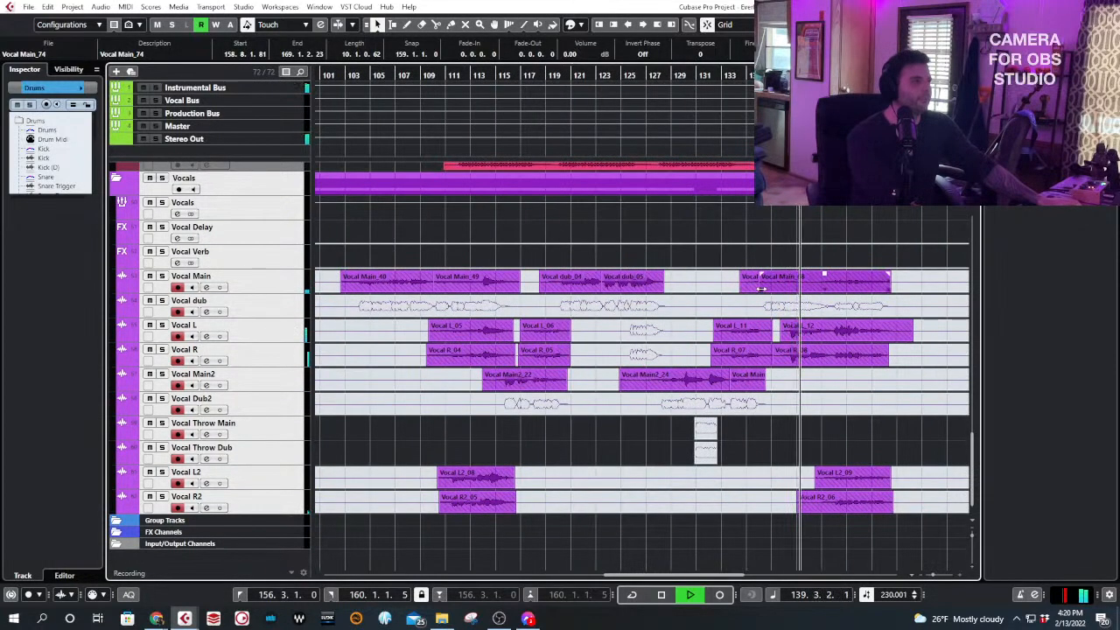
key("space")
left_click_drag(762, 287, 828, 294)
- Replay from about bar 134 and trim the start of the Vocal R2_06 clip to 140.5.1.0
left_click(743, 78)
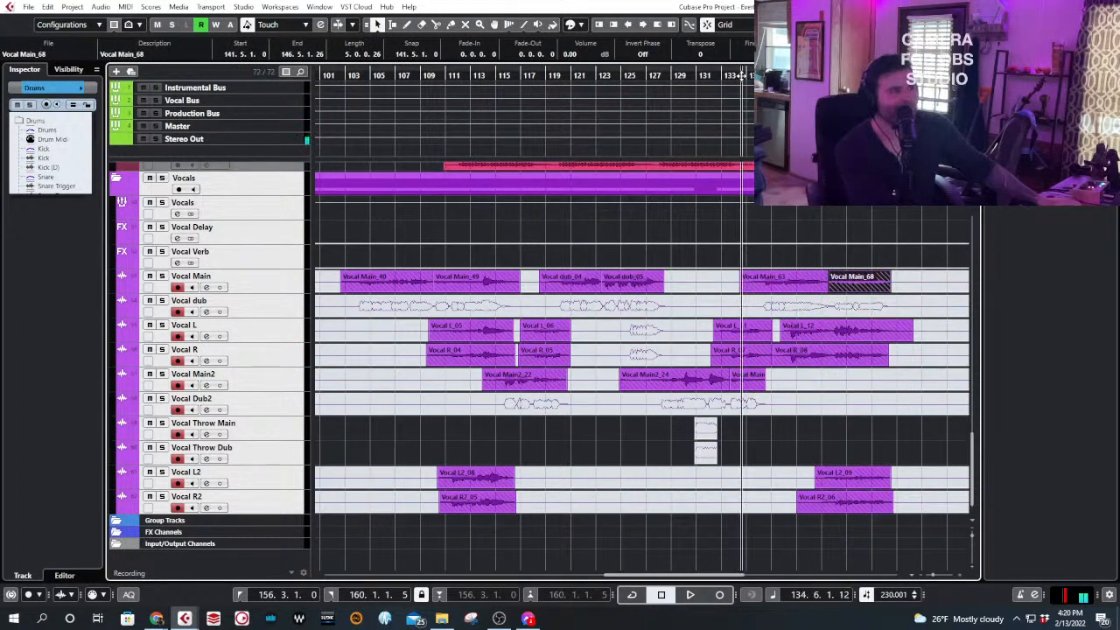
key("space")
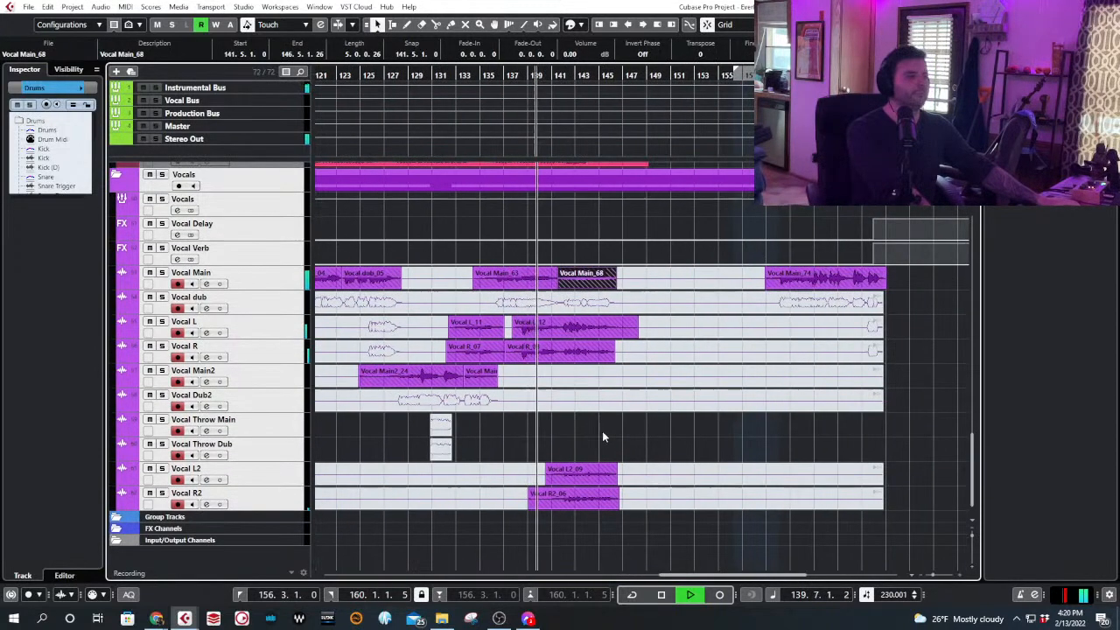
left_click(531, 498)
left_click_drag(529, 505, 541, 506)
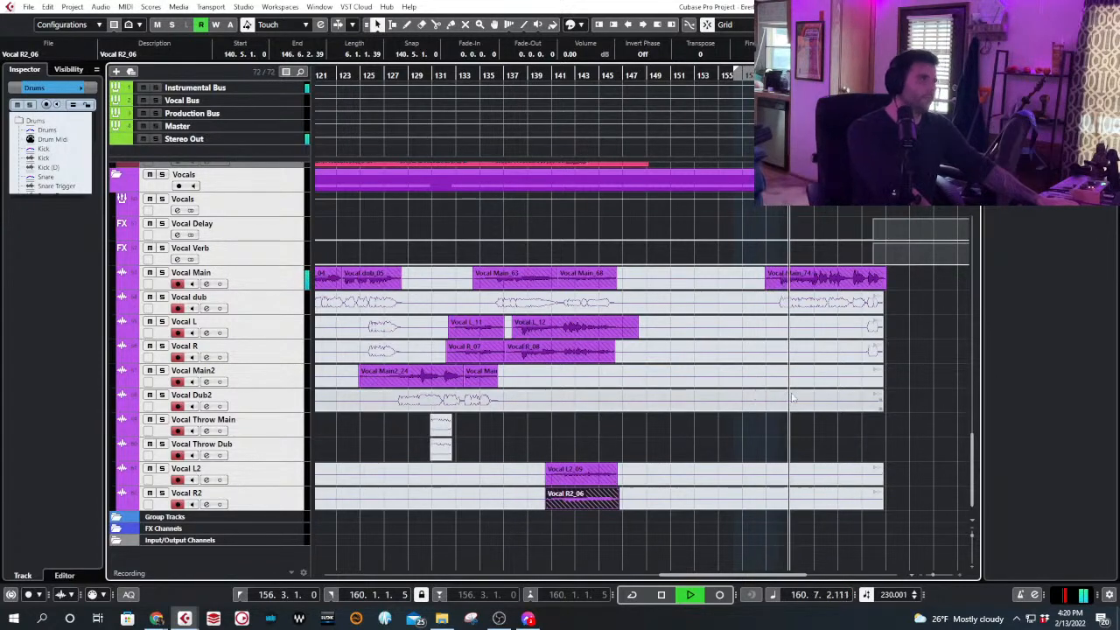
- Follow the closing vocals during playback, stop at about bar 168, and select the Vocal Main_74 clip
scroll(603, 506, "right", 10)
scroll(604, 507, "up", 4)
scroll(586, 486, "up", 5)
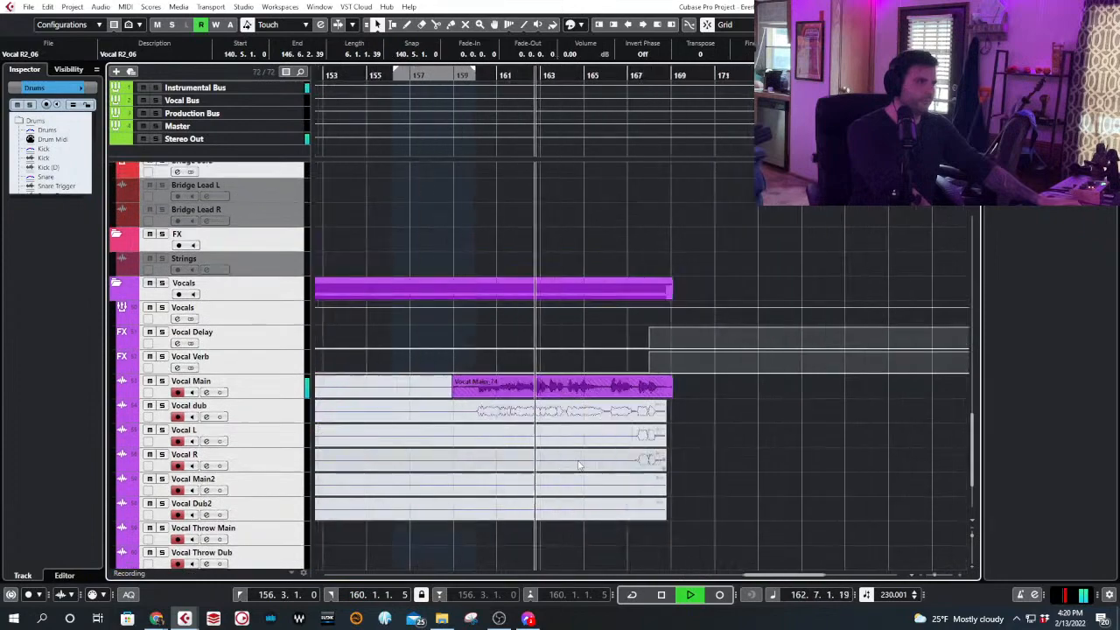
scroll(500, 426, "down", 5)
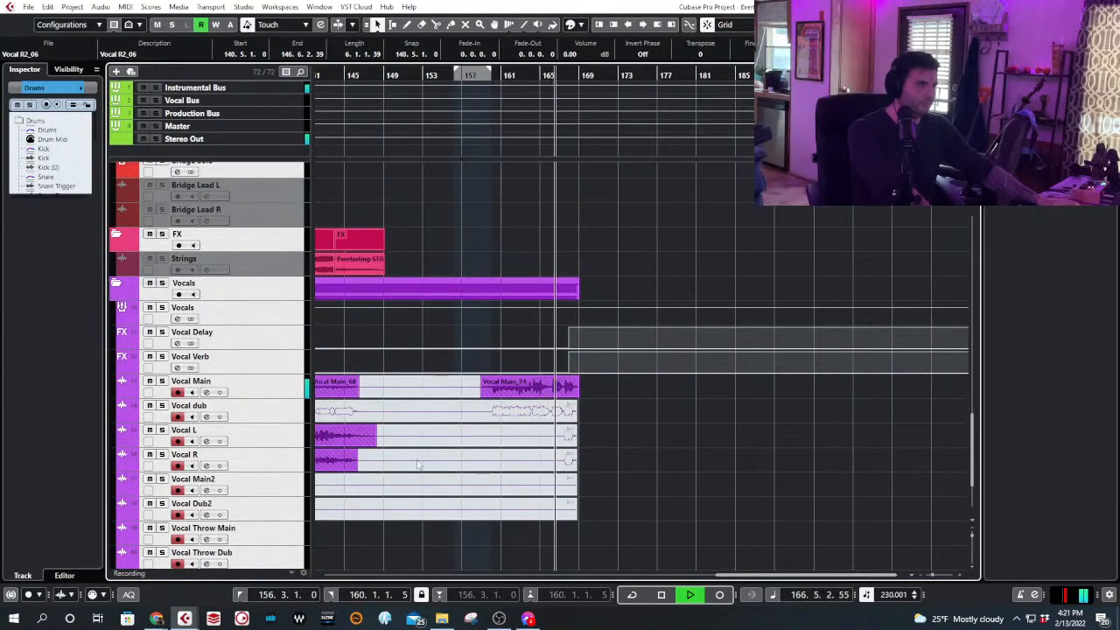
key("space")
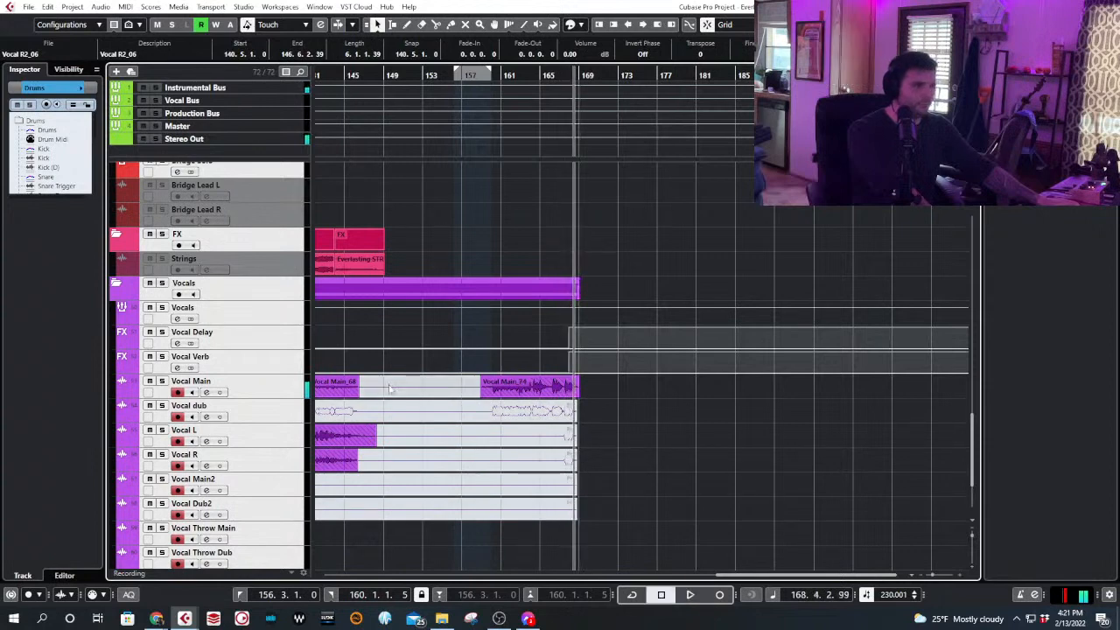
left_click(516, 386)
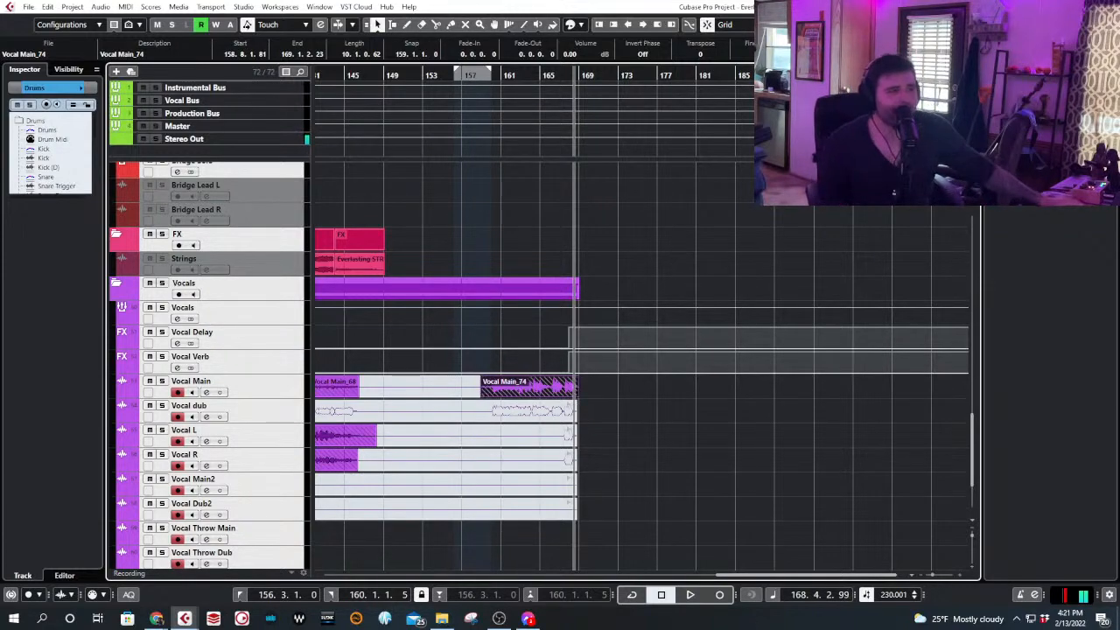
- Look over the vocal layers around bars 105 to 145 and the guitar, lead and solo clips
scroll(665, 179, "left", 5)
scroll(665, 180, "down", 4)
scroll(665, 179, "left", 7)
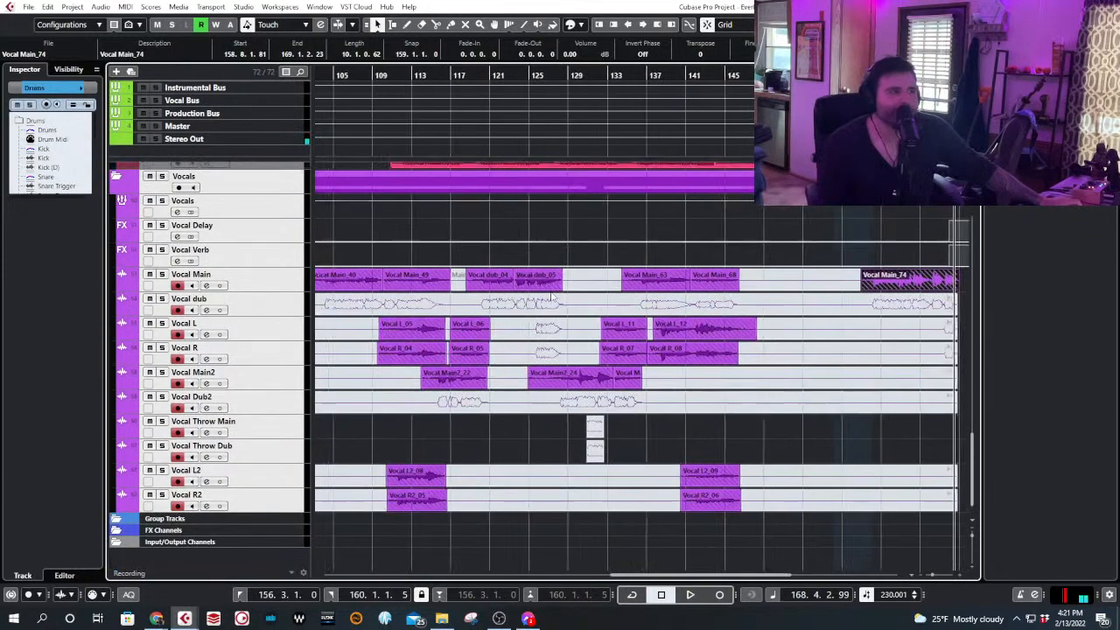
scroll(556, 316, "up", 12)
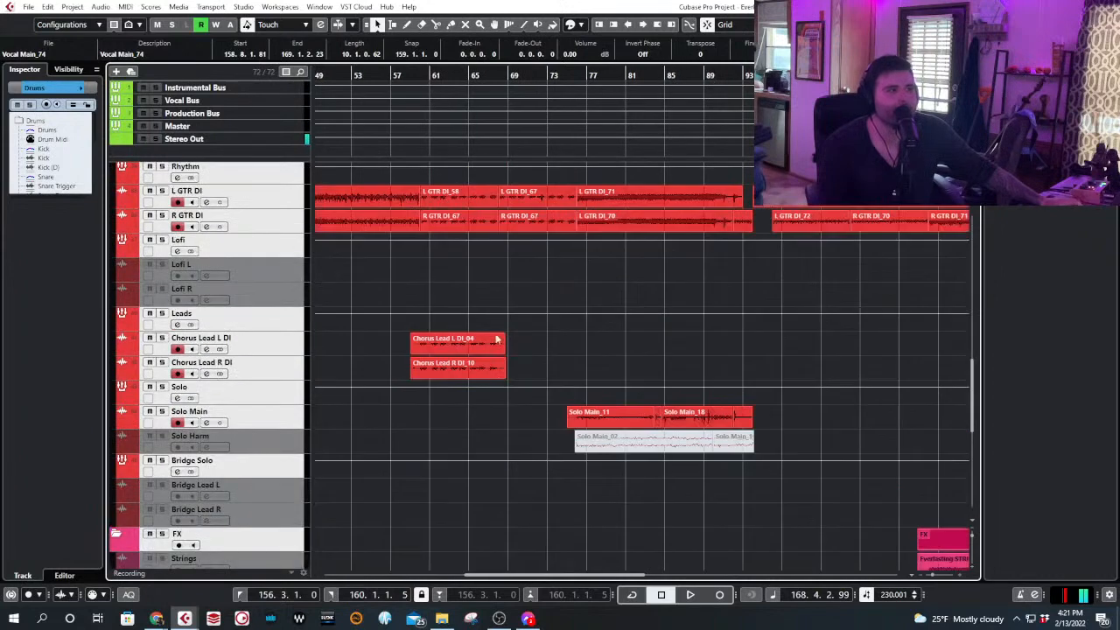
scroll(612, 315, "down", 4)
scroll(704, 280, "left", 4)
scroll(656, 225, "down", 2)
scroll(595, 285, "down", 5)
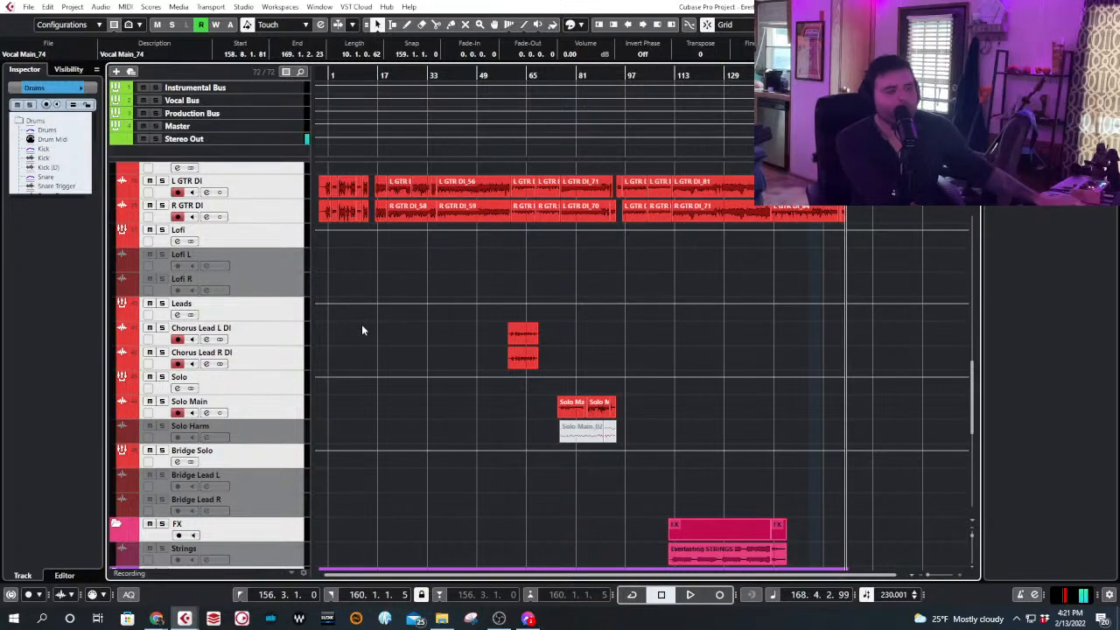
- Examine the rhythm guitar and vocal clips near the song's start, then the vocal layers across the full arrangement
scroll(364, 325, "up", 5)
scroll(385, 315, "up", 2)
scroll(438, 319, "left", 2)
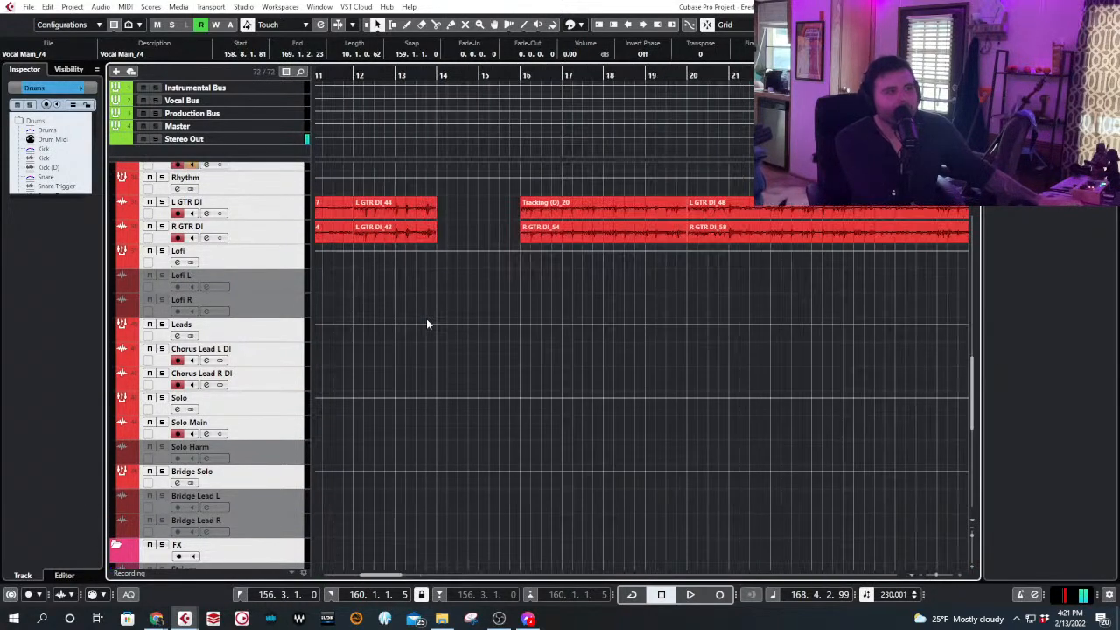
scroll(405, 286, "up", 3)
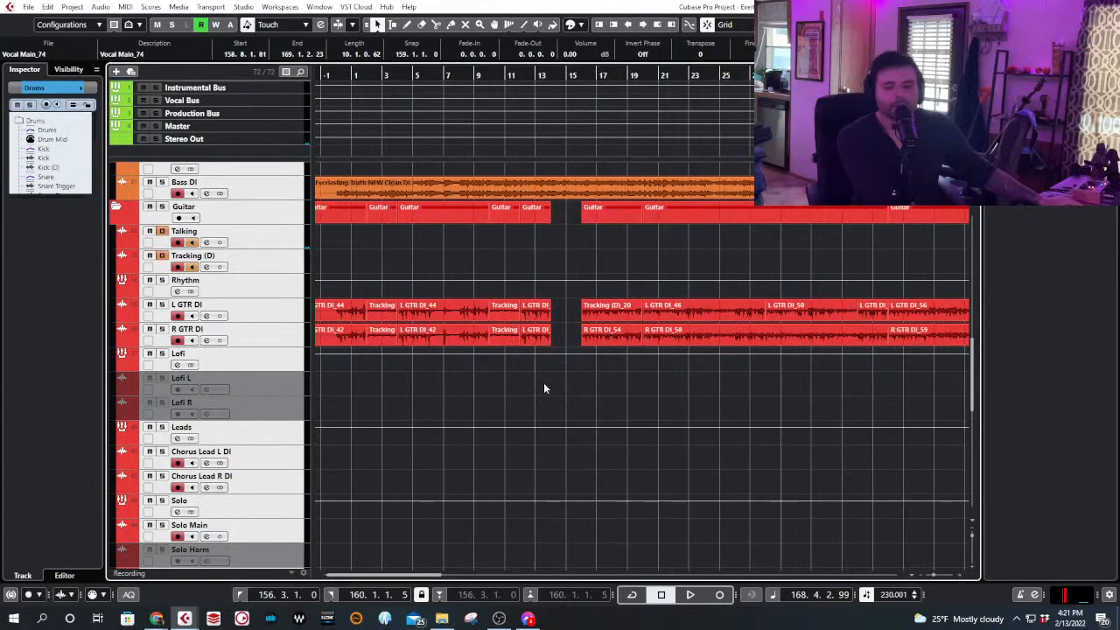
scroll(551, 390, "down", 10)
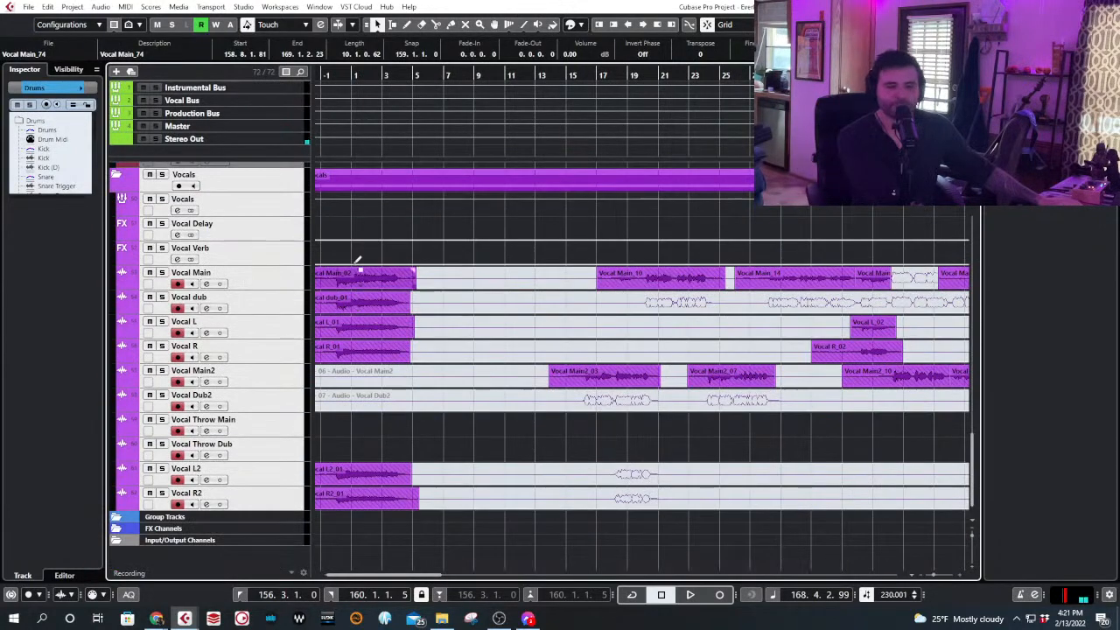
scroll(582, 376, "up", 5)
scroll(602, 413, "down", 5)
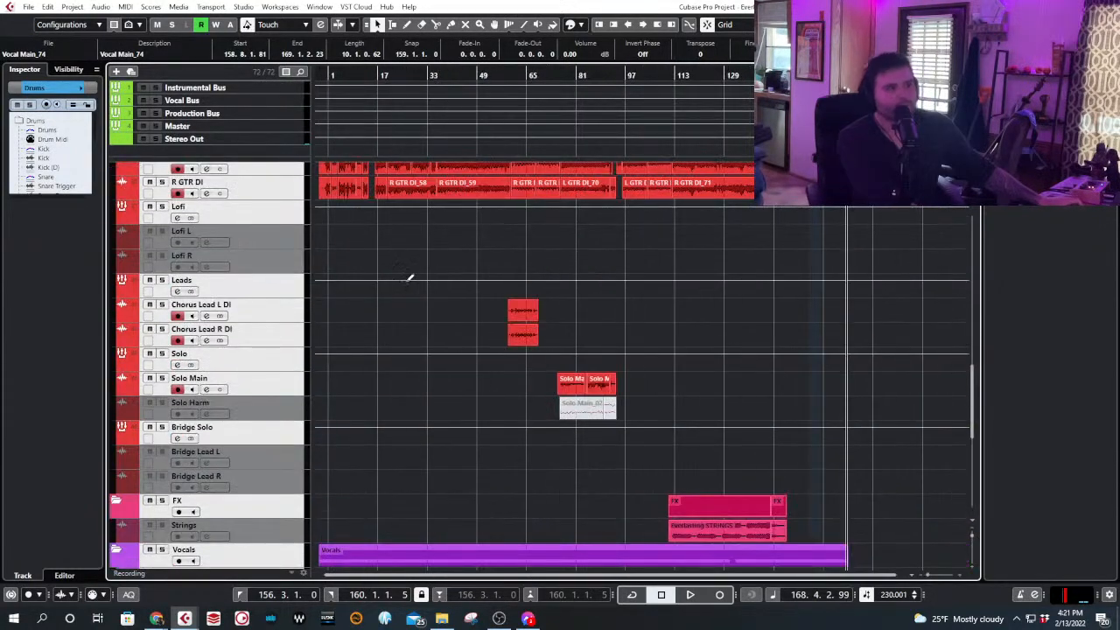
scroll(570, 492, "up", 5)
scroll(544, 420, "down", 10)
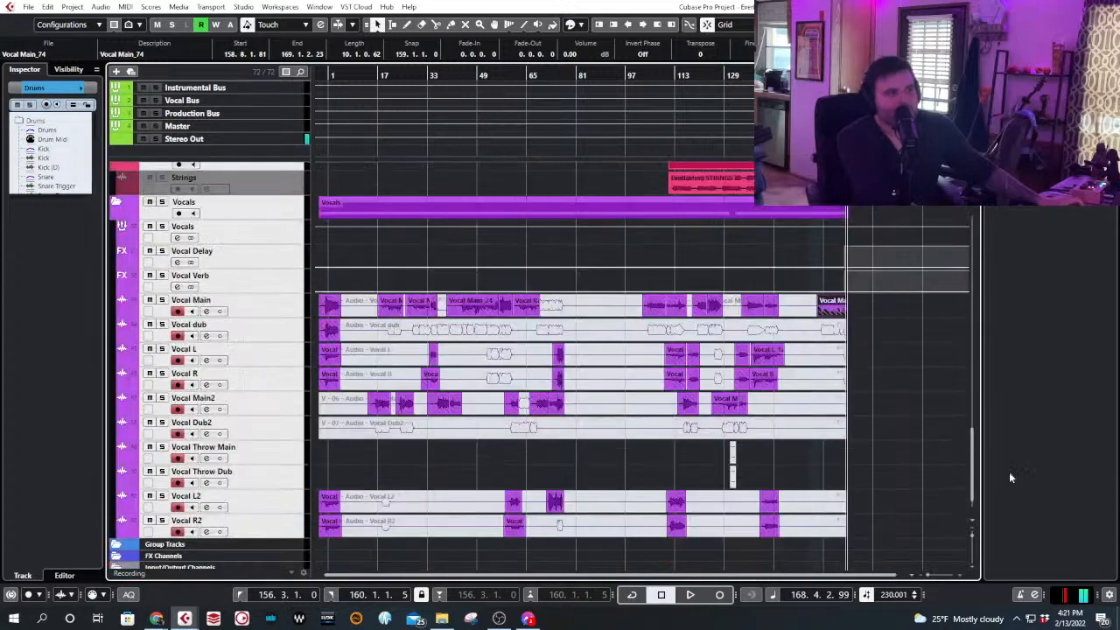
- Inspect the Virtual Mix Rack insert on the Drums group track, then close its window
scroll(685, 428, "up", 15)
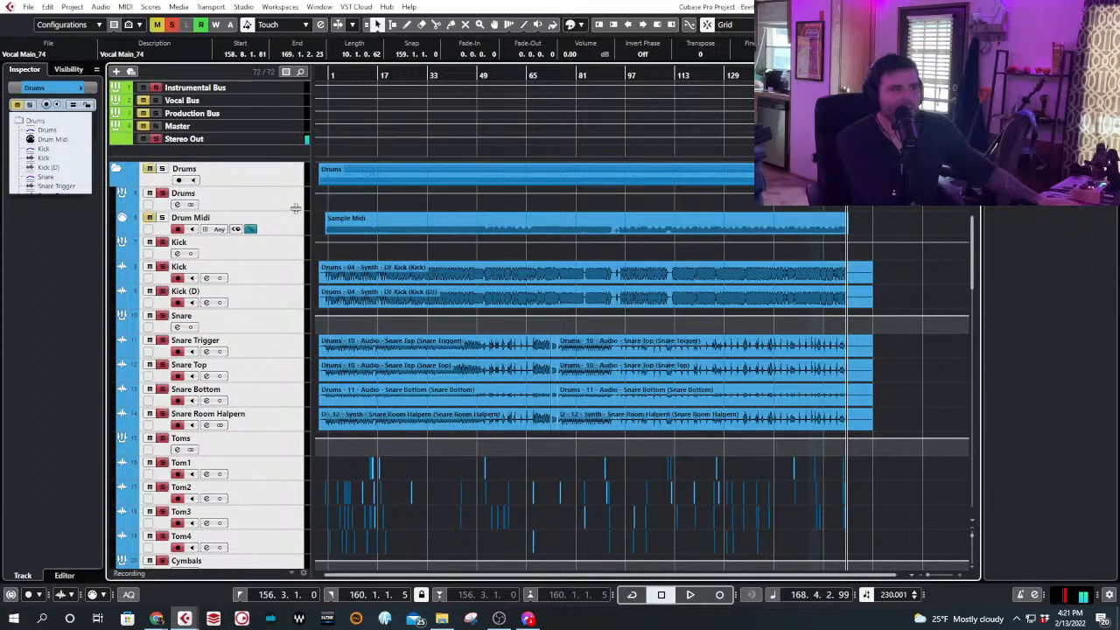
left_click(210, 201)
left_click(36, 210)
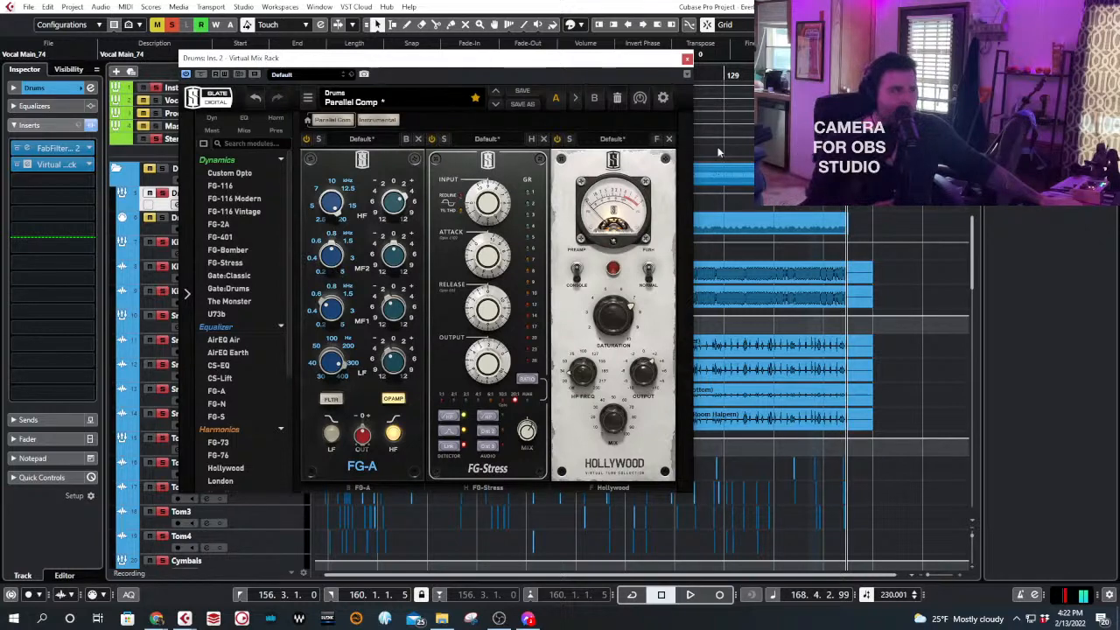
left_click(688, 59)
- Inspect the Virtual Mix Rack and bx_console SSL 4000 E inserts on the Kick group track, then close both windows
left_click(289, 252)
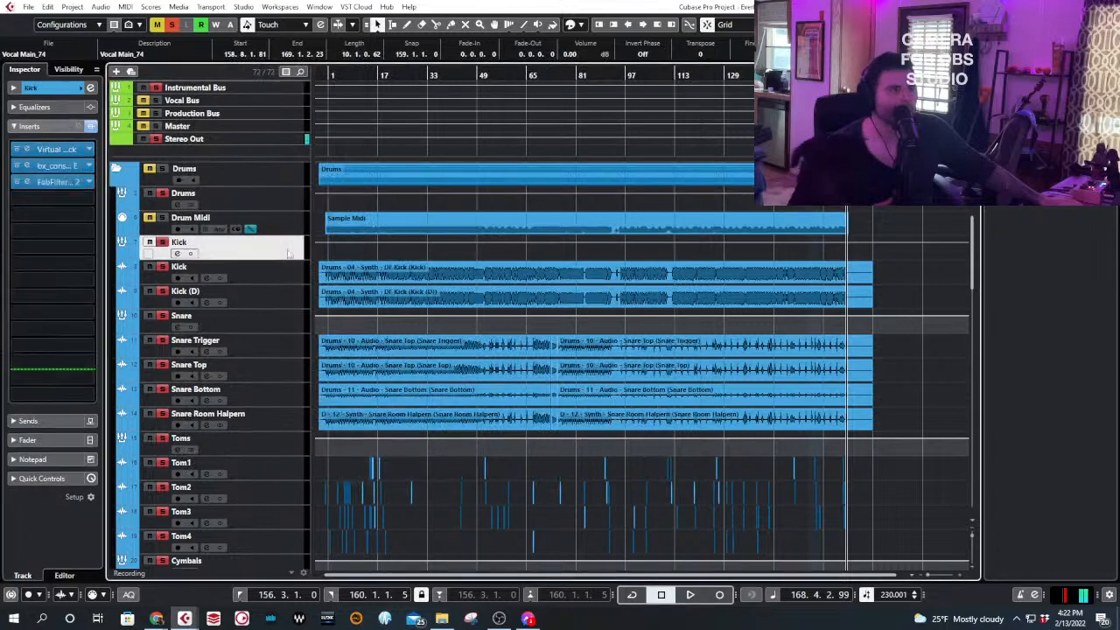
left_click(28, 150)
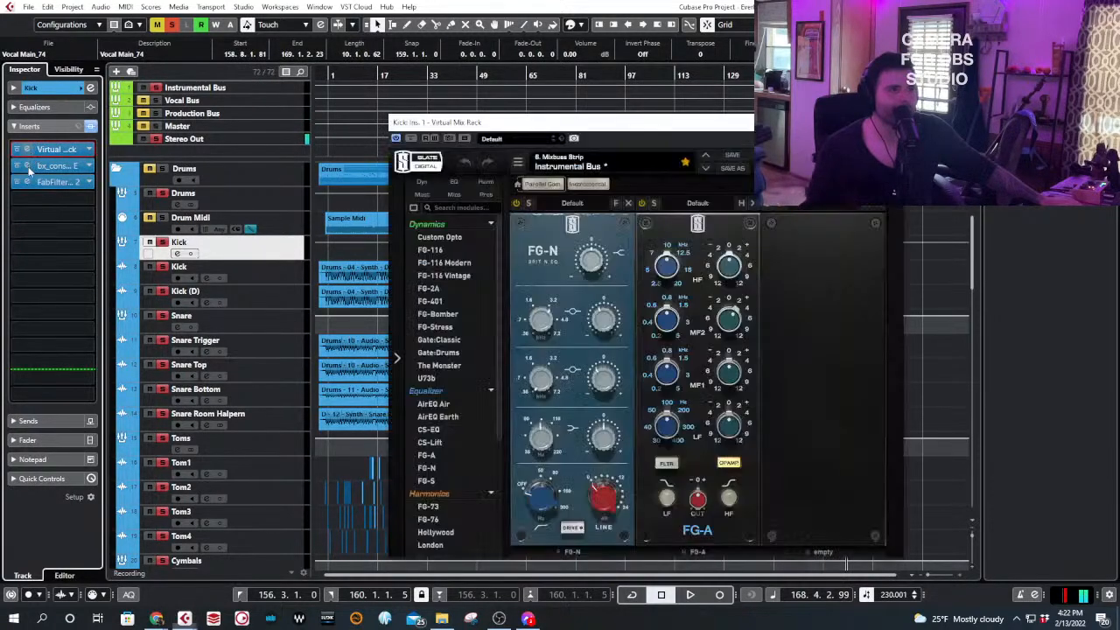
left_click(28, 149)
left_click(27, 153)
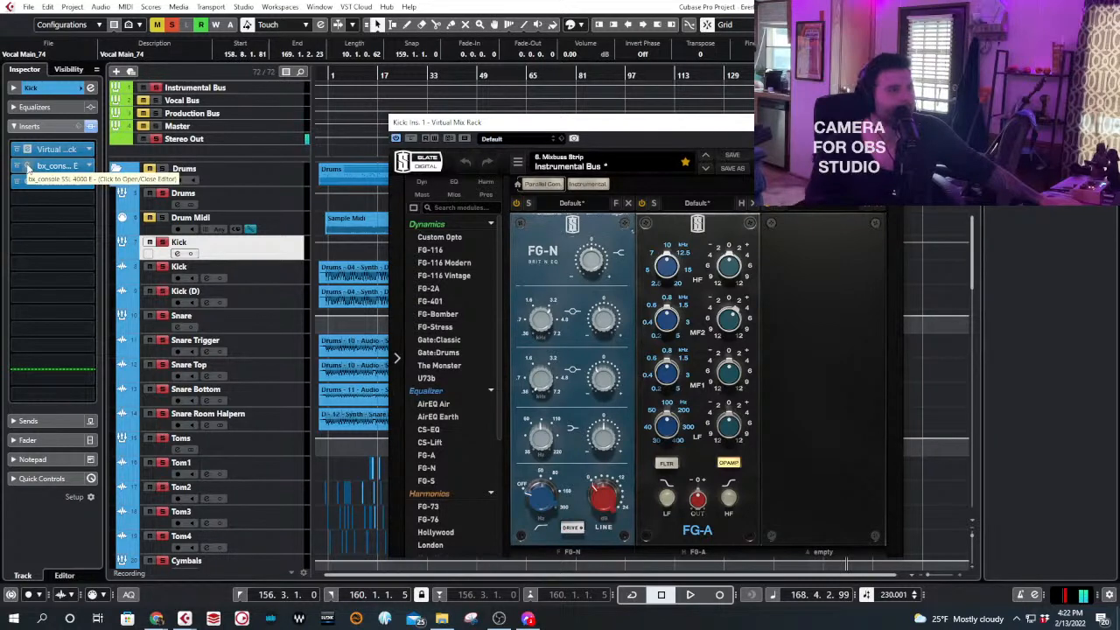
left_click(28, 167)
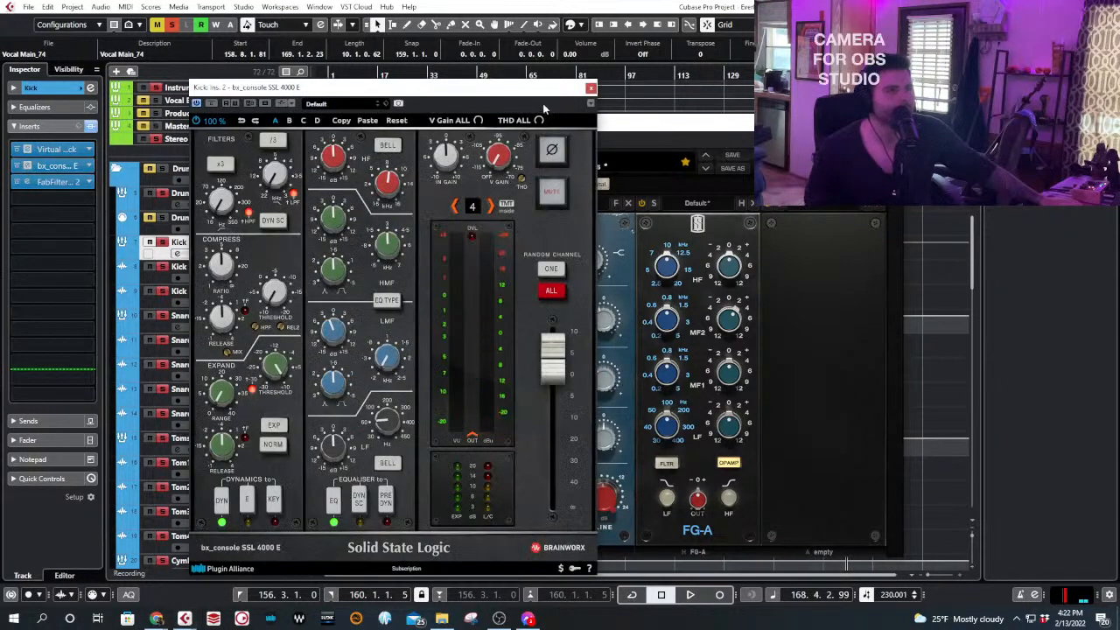
left_click(591, 89)
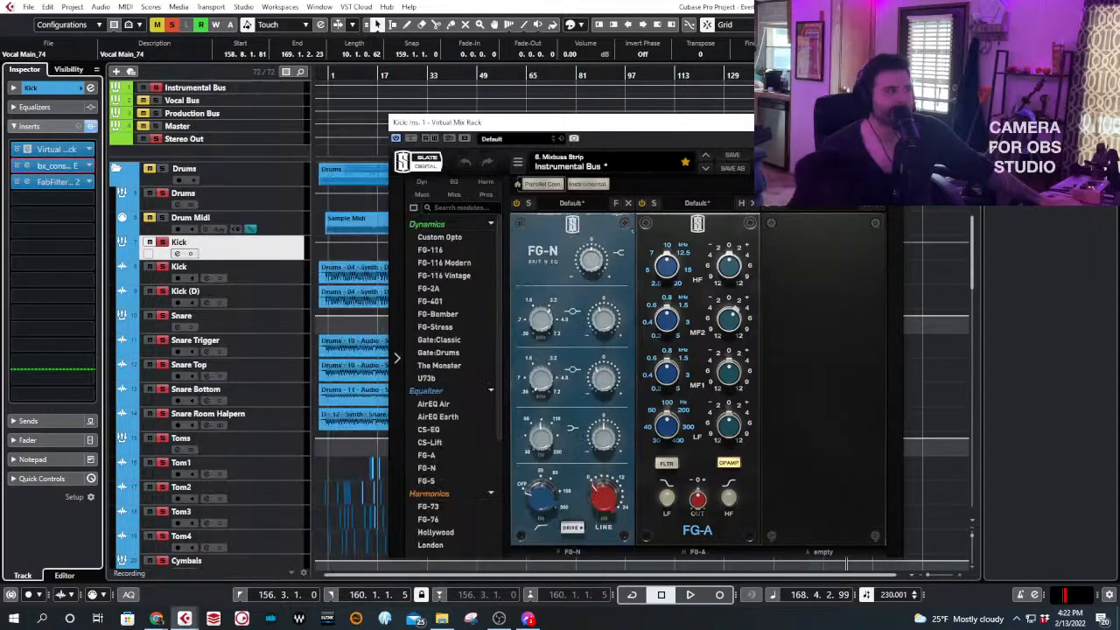
left_click(896, 123)
- Check the channel settings of the individual Kick, Kick (D), Snare Trigger and Snare Top tracks
left_click(296, 278)
left_click(295, 294)
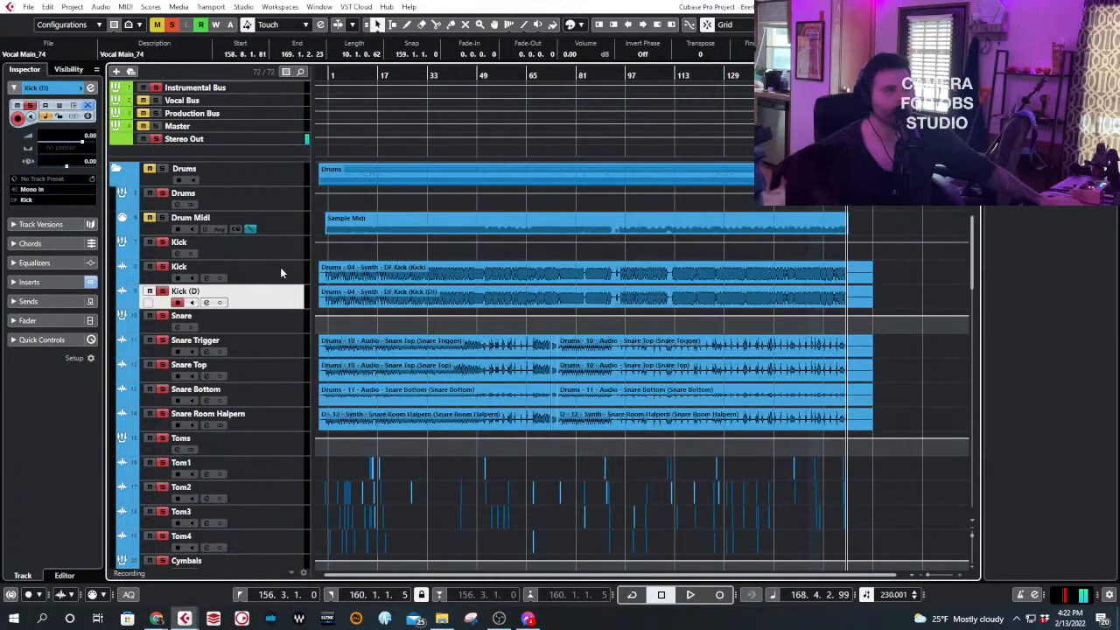
left_click(280, 267)
left_click(277, 351)
left_click(281, 376)
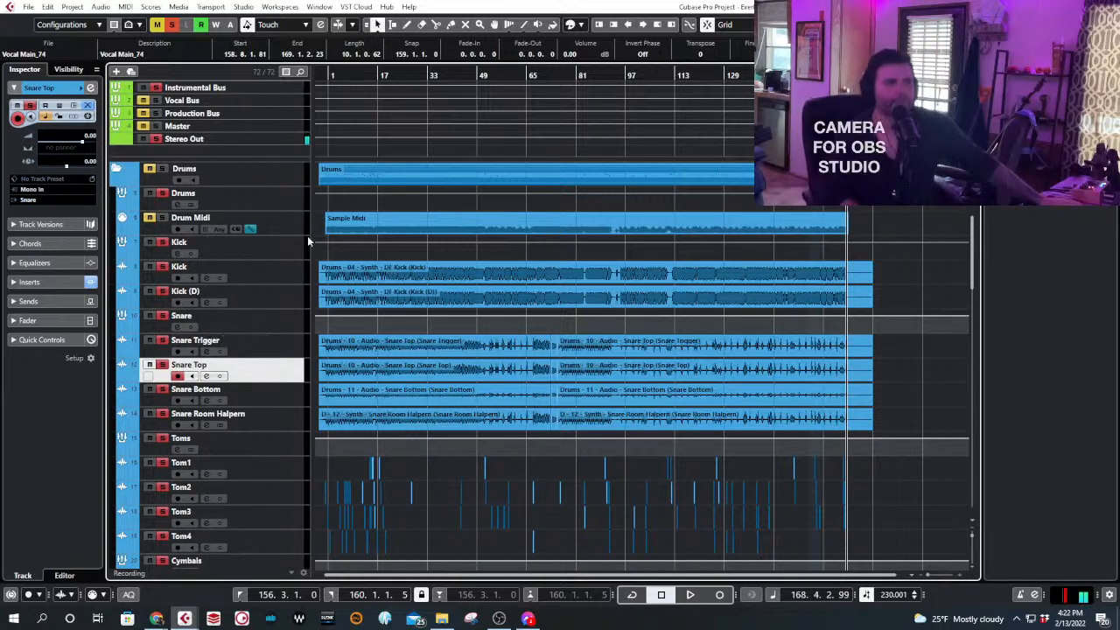
- Play the drums from about bar 10 to bar 16, then select the Tom1 to Tom4 clips between bars 11 and 20
left_click(359, 73)
key("space")
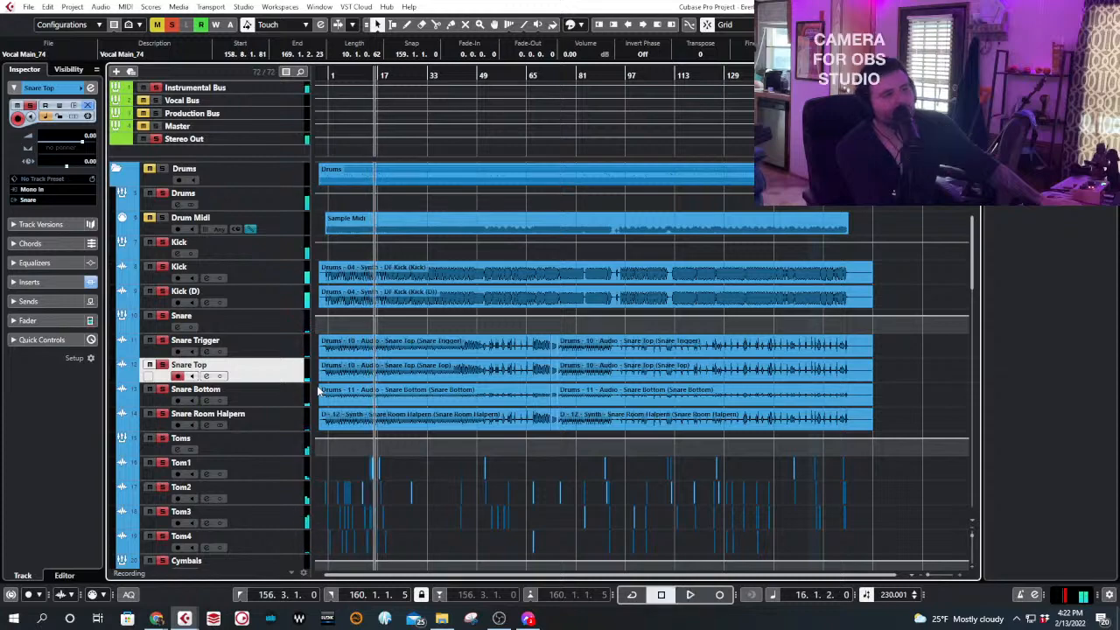
key("h")
key("h")
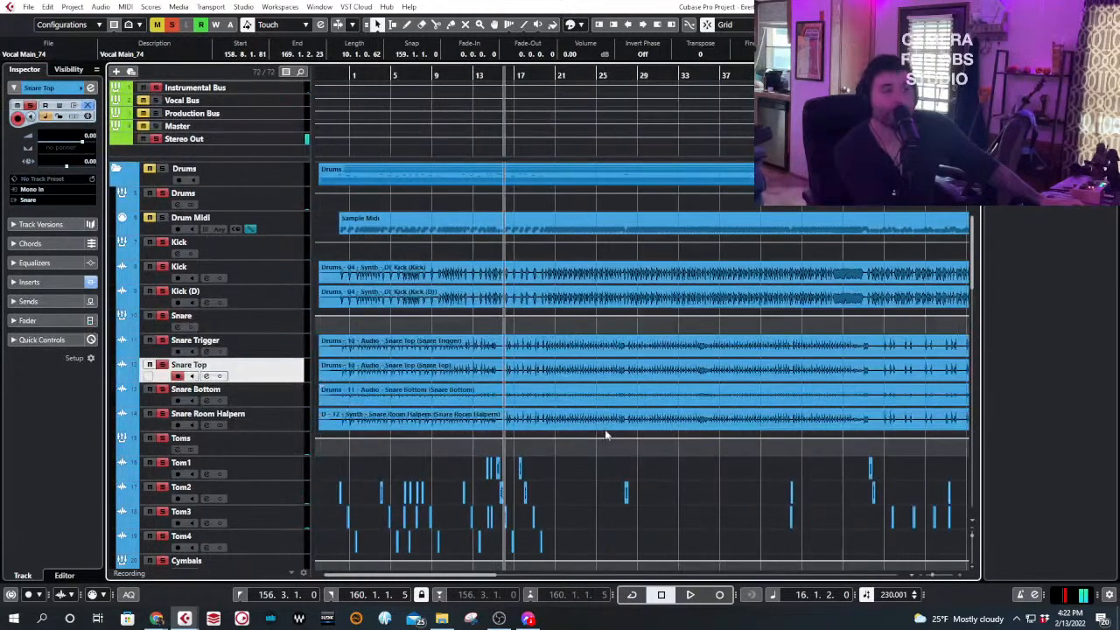
key("h")
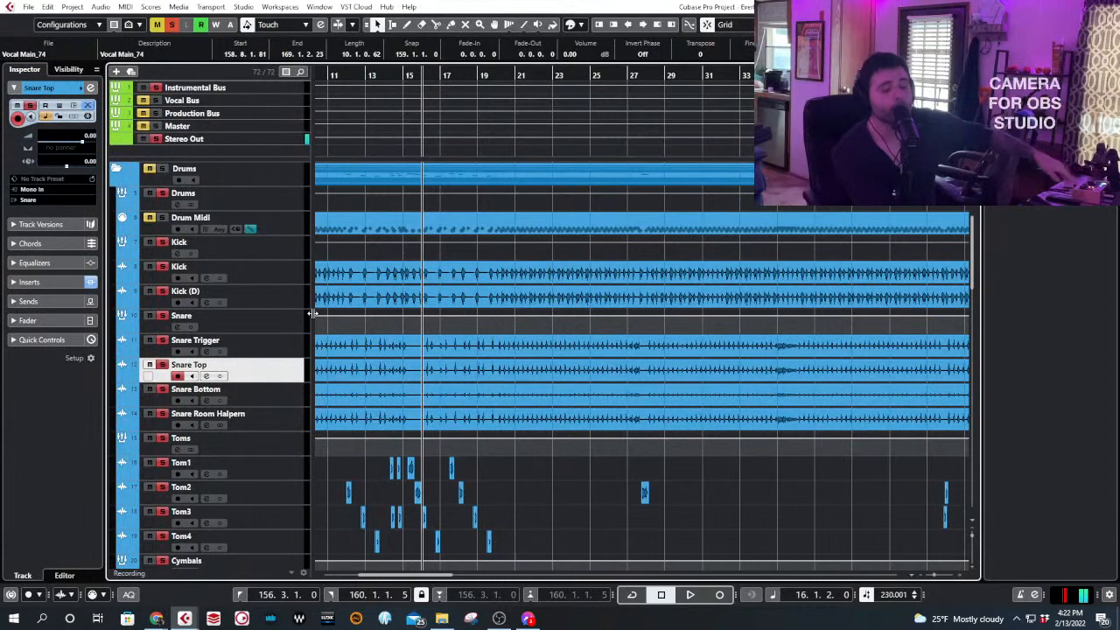
key("h")
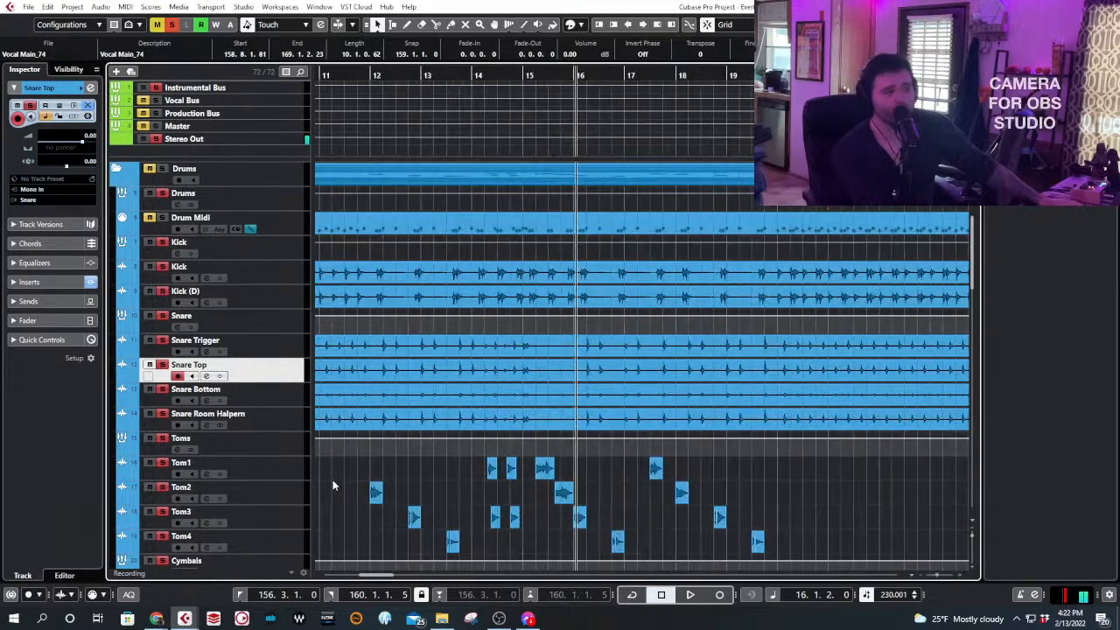
left_click_drag(327, 456, 820, 560)
- Select the Tom1 to Tom4 tracks together and show their inserts, cancelling the reset of the insert rack
left_click(251, 463)
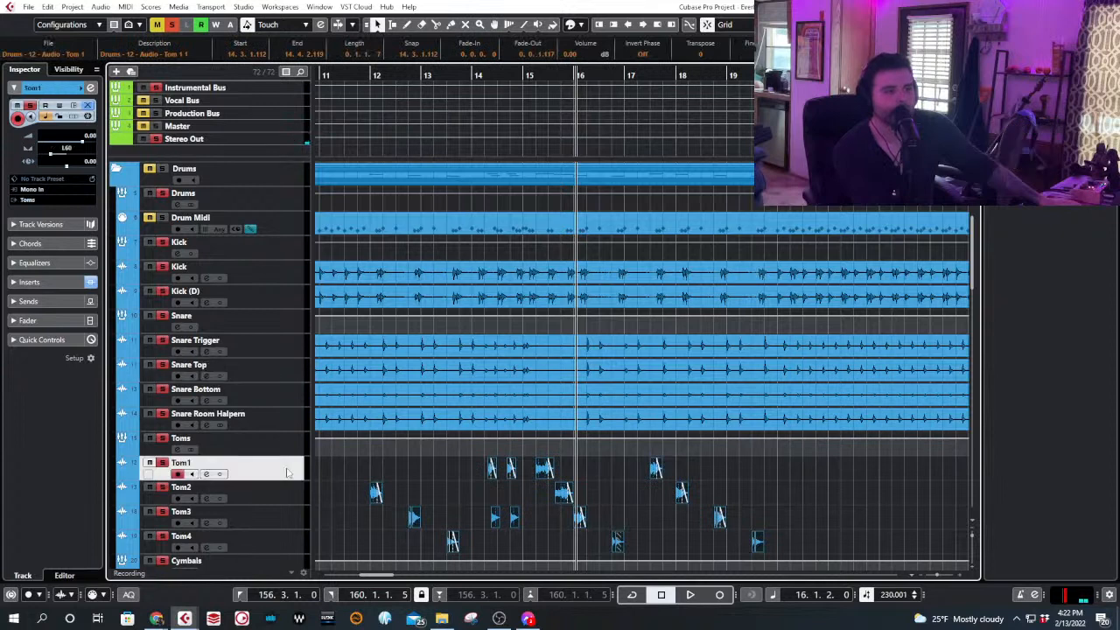
left_click(283, 535, "shift")
left_click(29, 282)
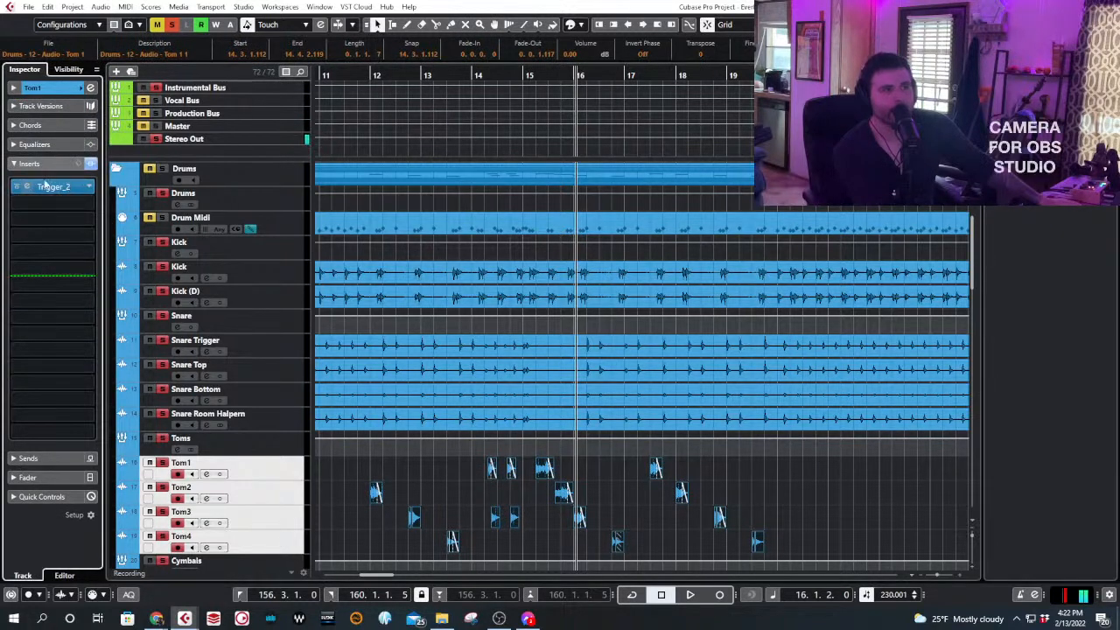
left_click(91, 165)
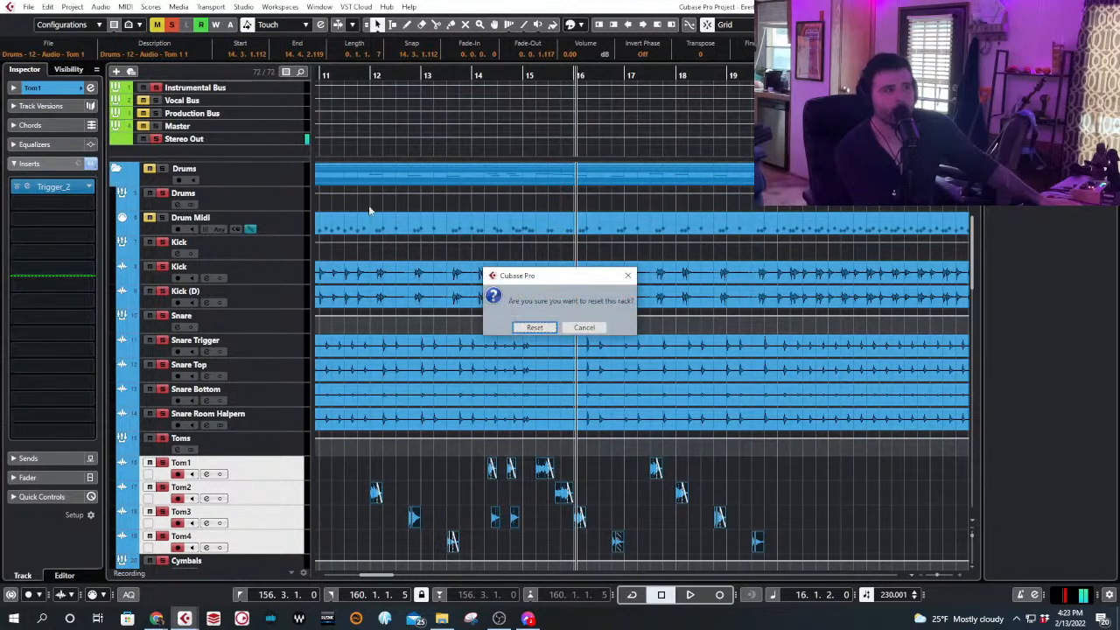
left_click(585, 329)
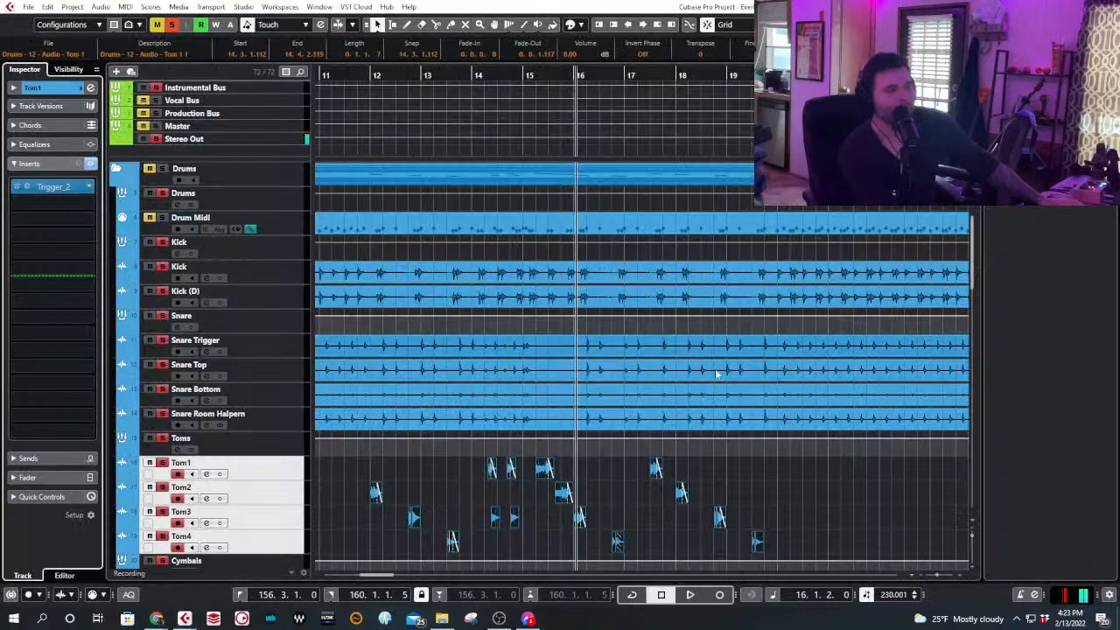
- Bypass the inserts on Tom1 to Tom4 together in the MixConsole using Q-Link, then return to the project
key("F3")
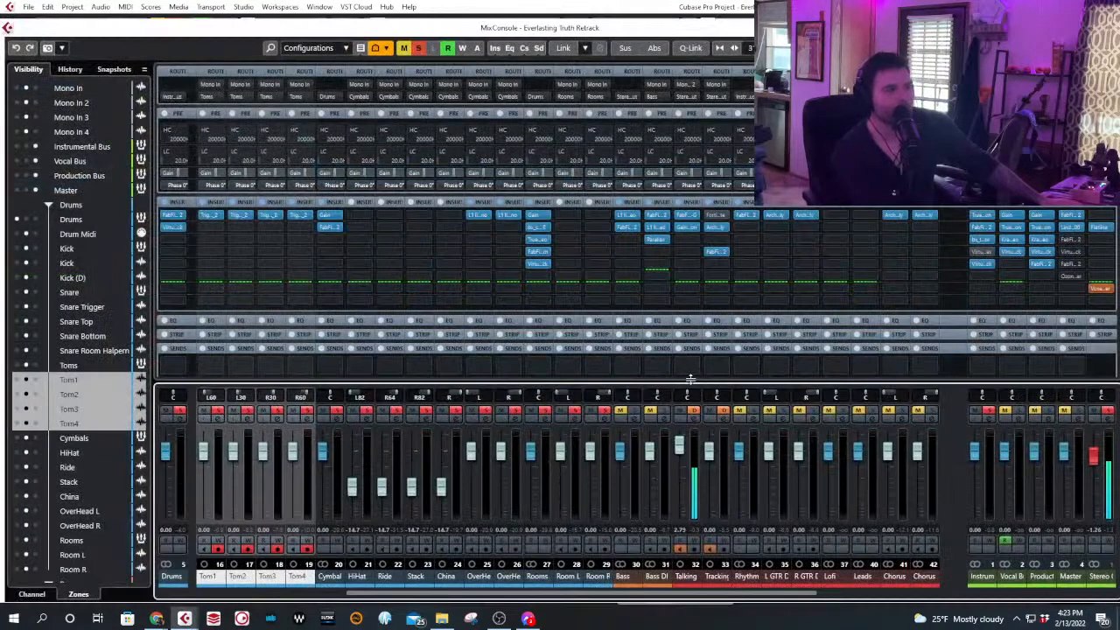
left_click(202, 202)
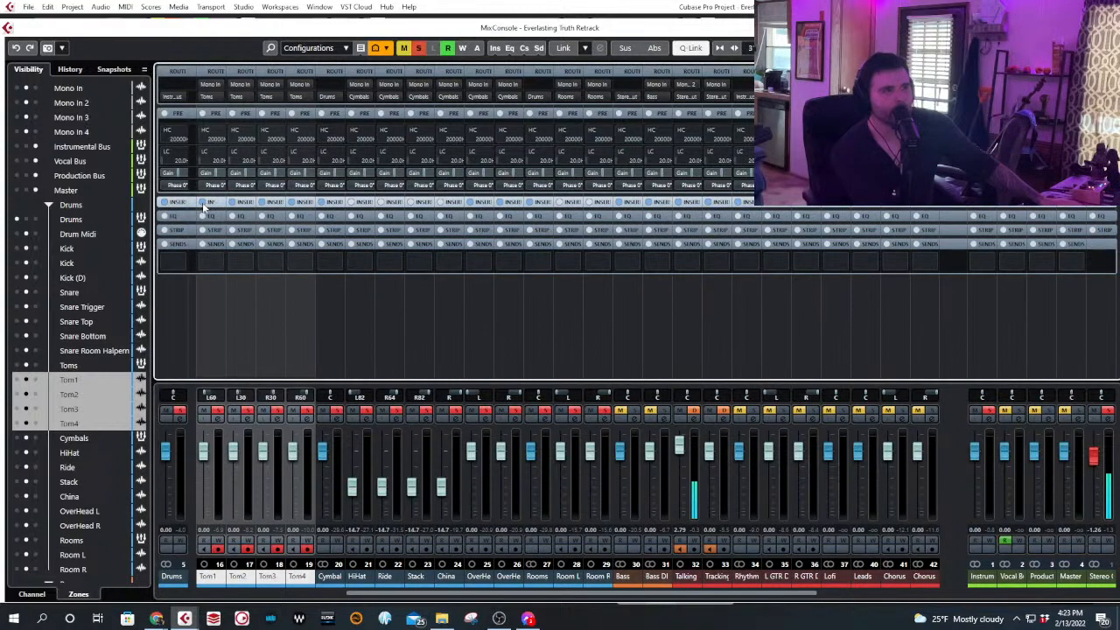
key("F3")
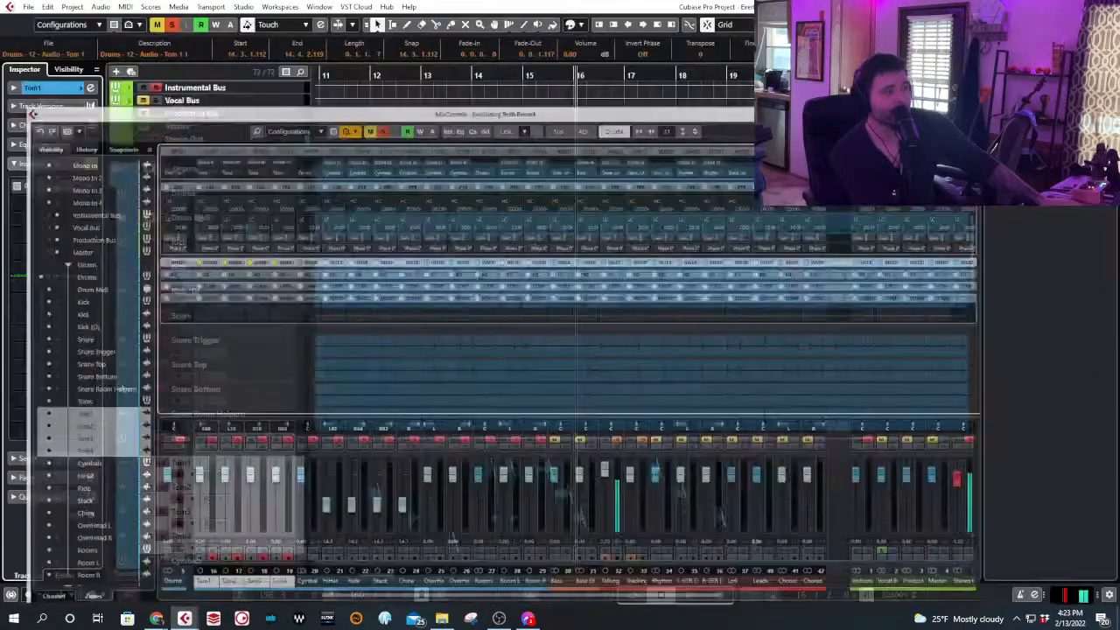
- Clear the active solos, solo only the Toms group track and play it from about bar 14 to bar 17
key("space")
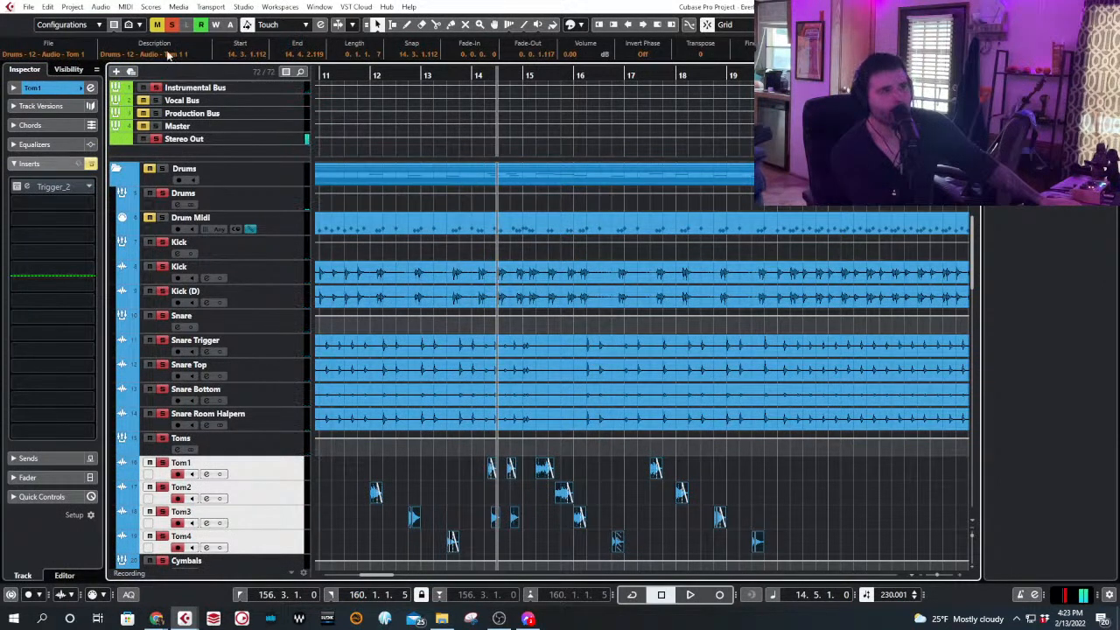
left_click(171, 25)
left_click(161, 439)
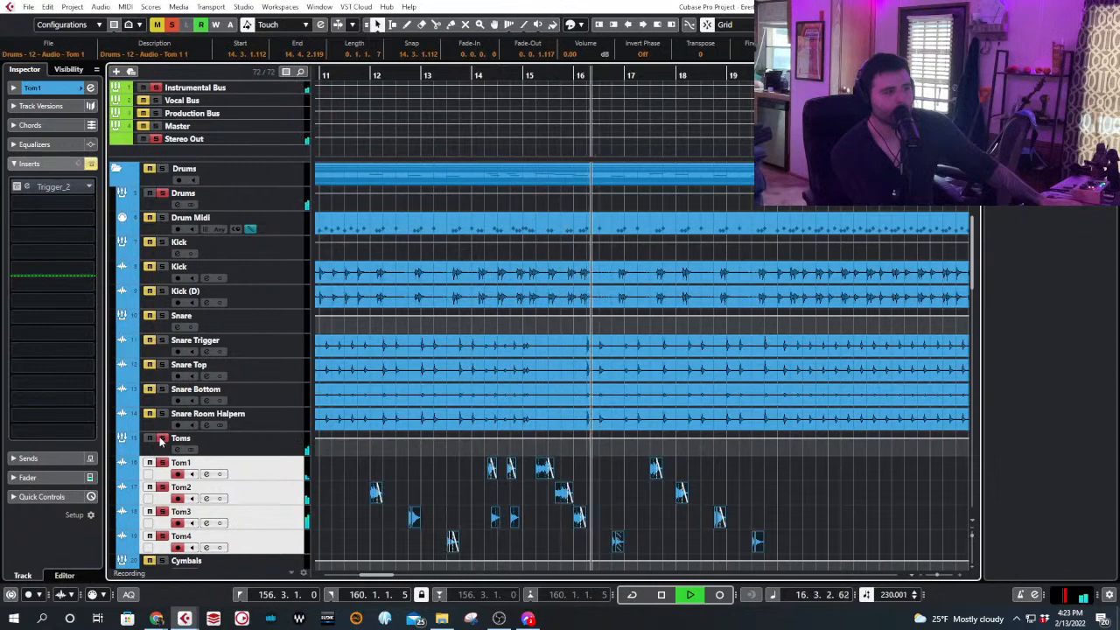
key("space")
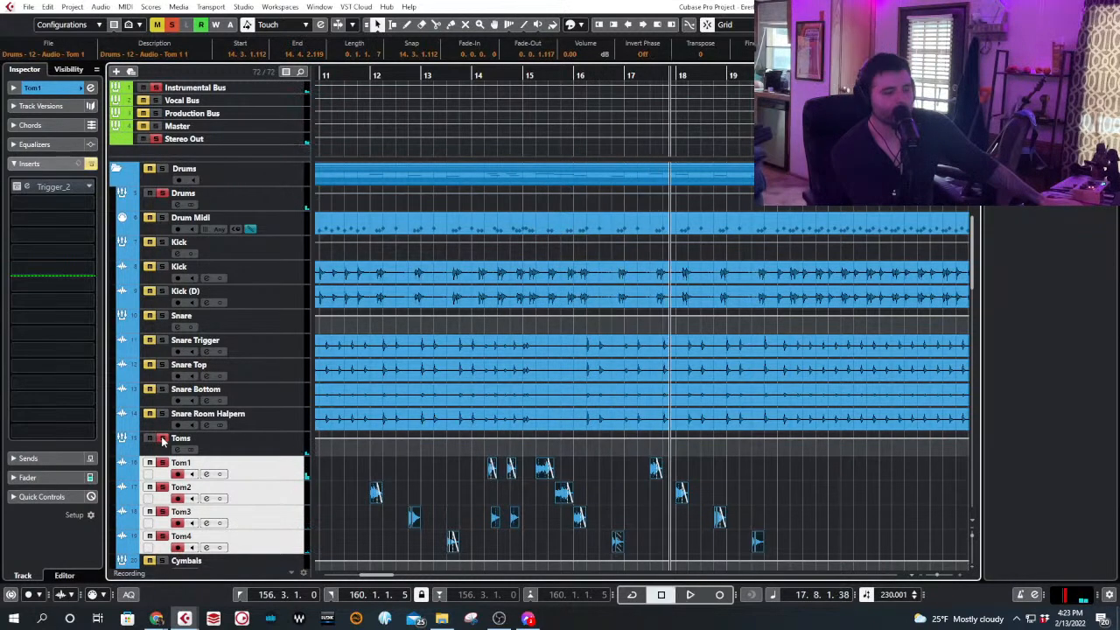
- Look over the tom clips in the opening section and play the soloed toms from about bar 3 to bar 7
scroll(580, 508, "right", 3)
scroll(604, 473, "down", 6)
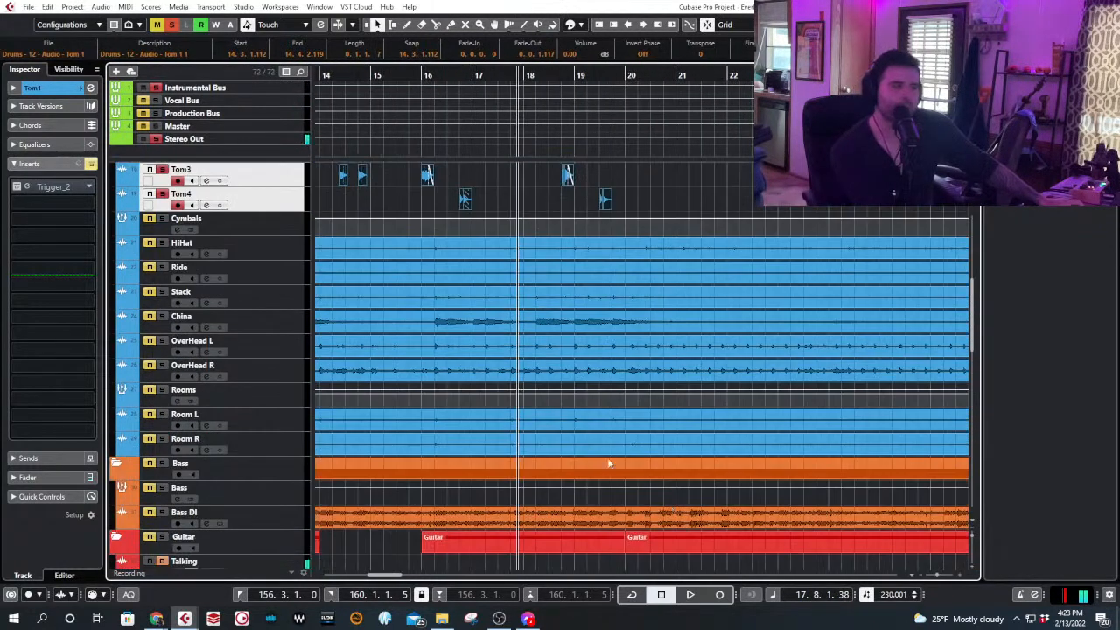
scroll(770, 507, "left", 5)
scroll(788, 513, "up", 4)
scroll(482, 445, "down", 3)
scroll(391, 373, "down", 3)
scroll(394, 375, "up", 4)
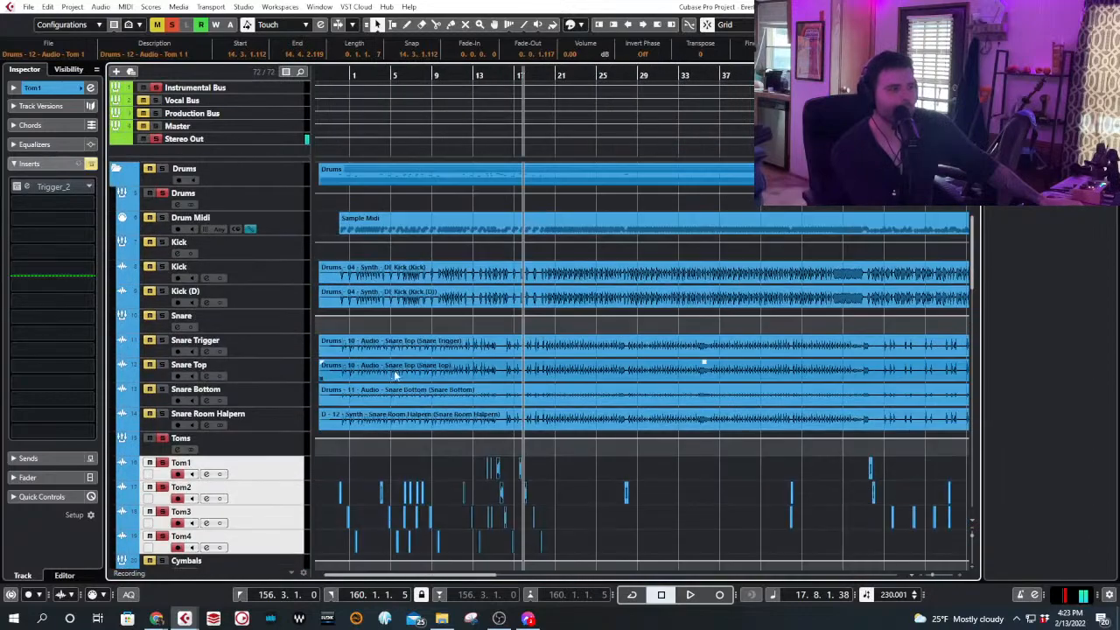
scroll(464, 385, "down", 5)
scroll(464, 384, "up", 2)
scroll(652, 302, "up", 4)
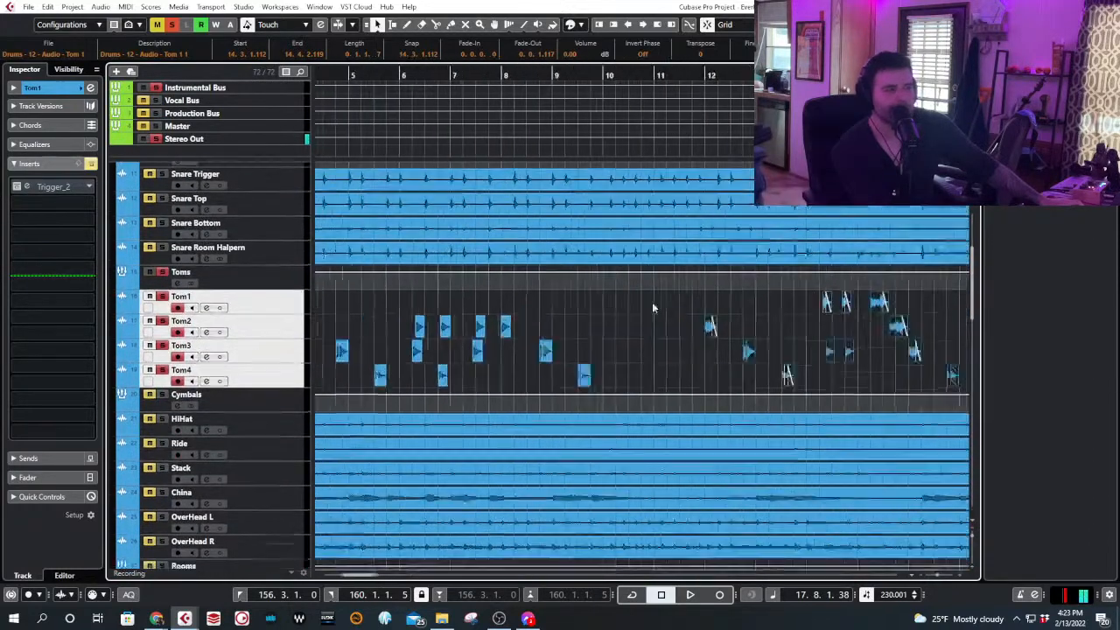
scroll(652, 302, "down", 1)
left_click_drag(389, 76, 365, 54)
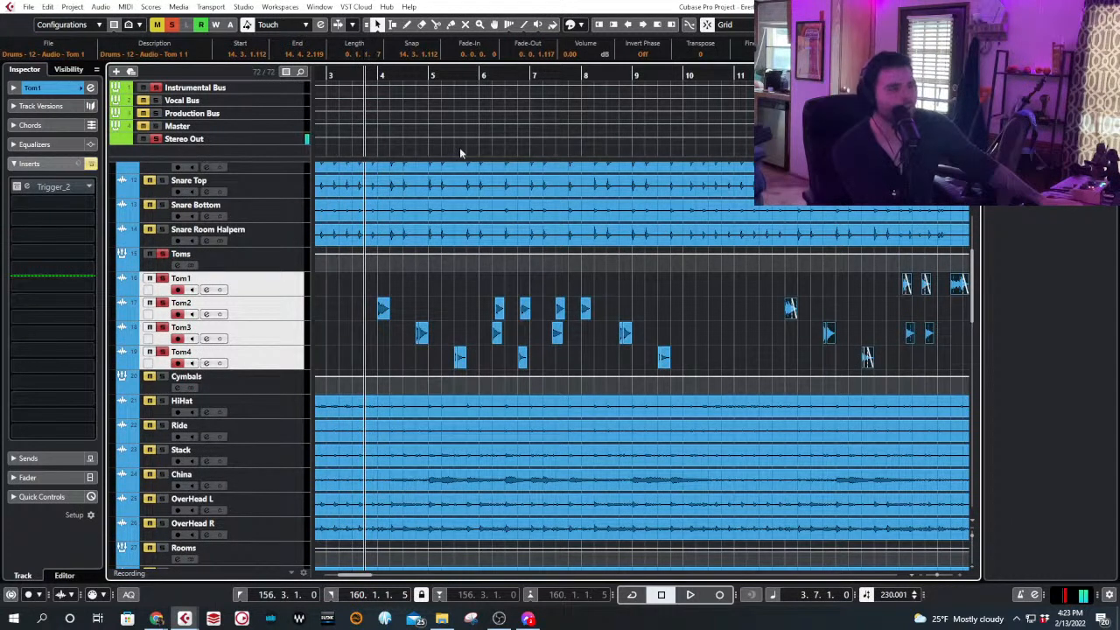
key("space")
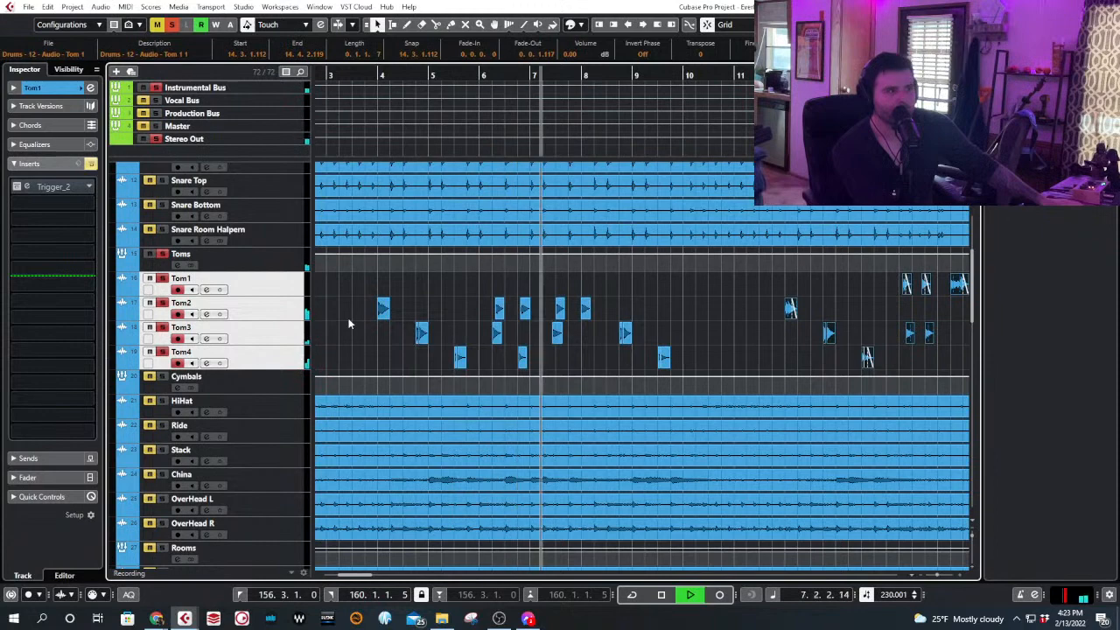
key("space")
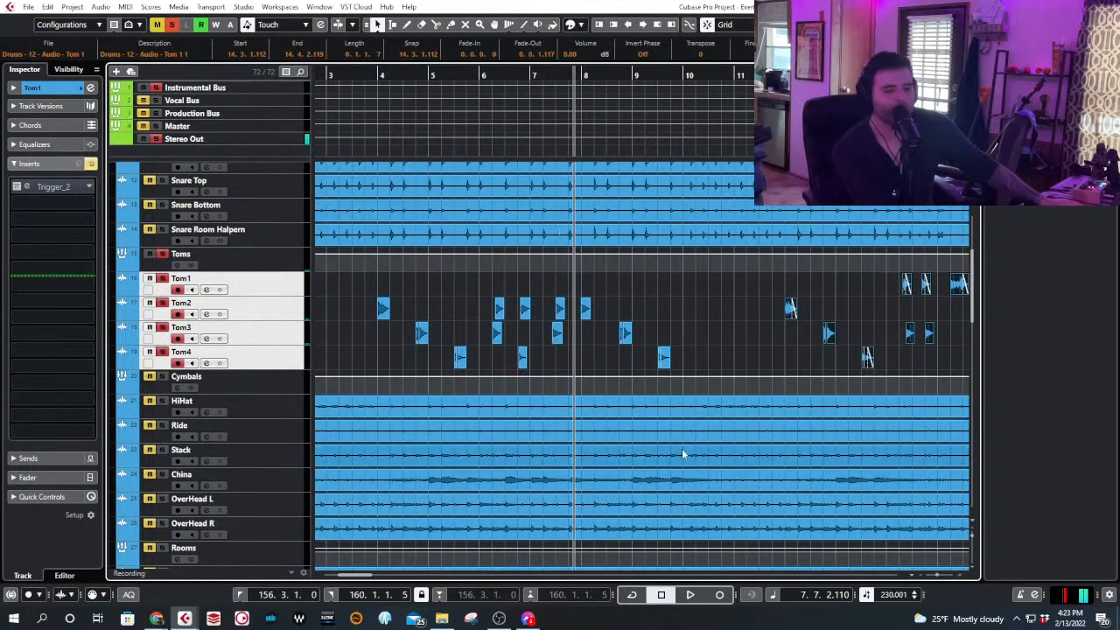
- Examine the Tom1 to Tom4 clips through the middle of the song, from about bar 46 to bar 131
scroll(683, 448, "down", 3)
left_click_drag(777, 325, 341, 320)
scroll(586, 317, "right", 3)
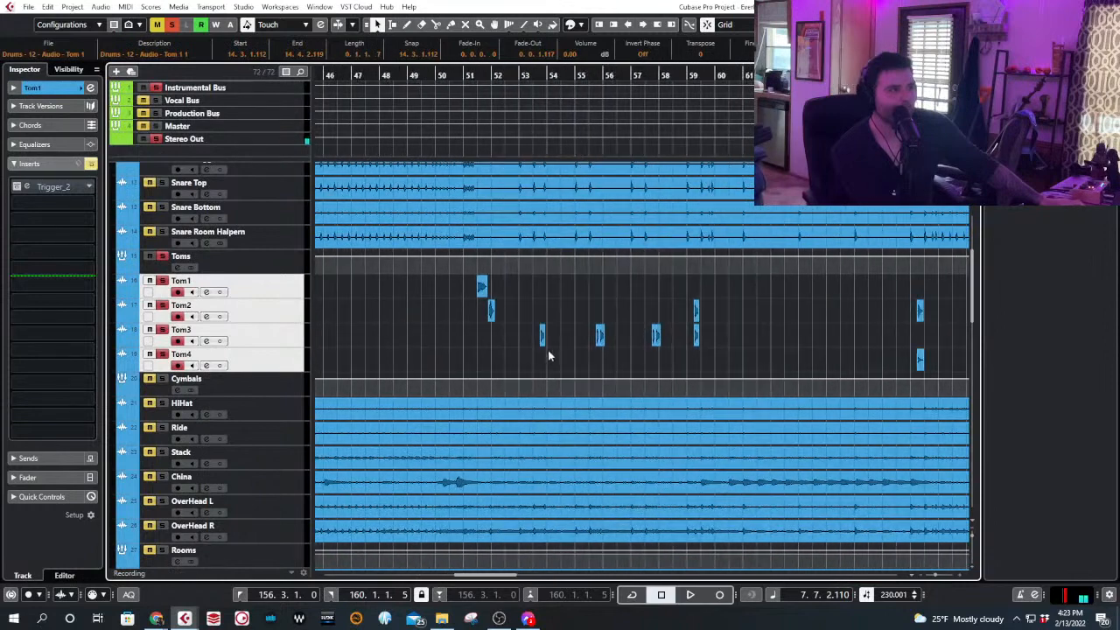
scroll(542, 350, "up", 6)
scroll(542, 350, "right", 5)
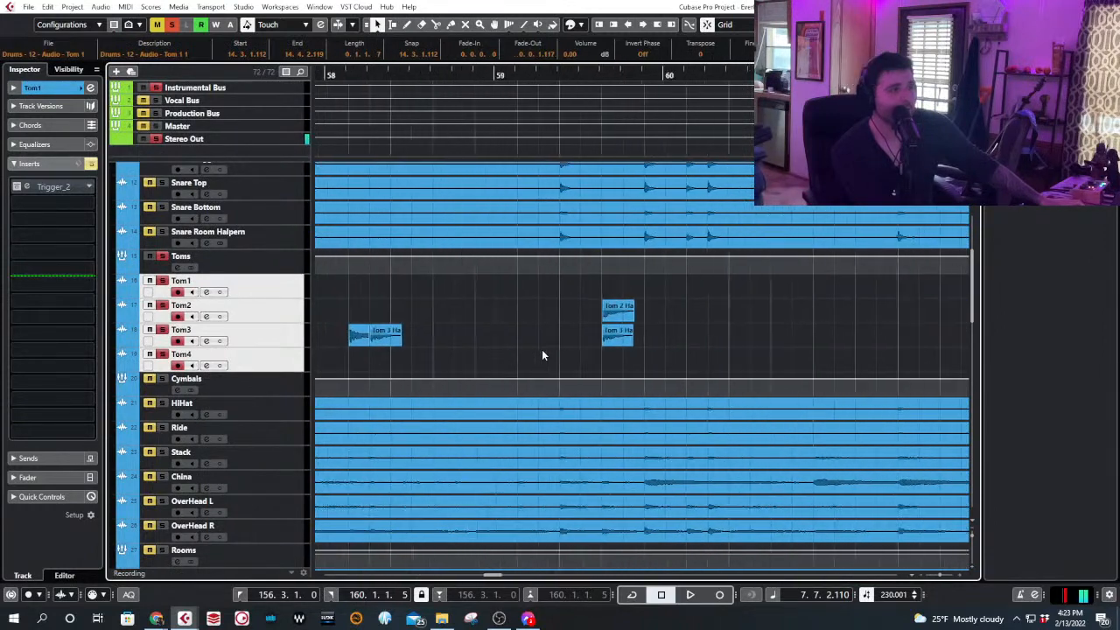
scroll(541, 355, "right", 3)
scroll(542, 355, "down", 5)
scroll(541, 354, "right", 7)
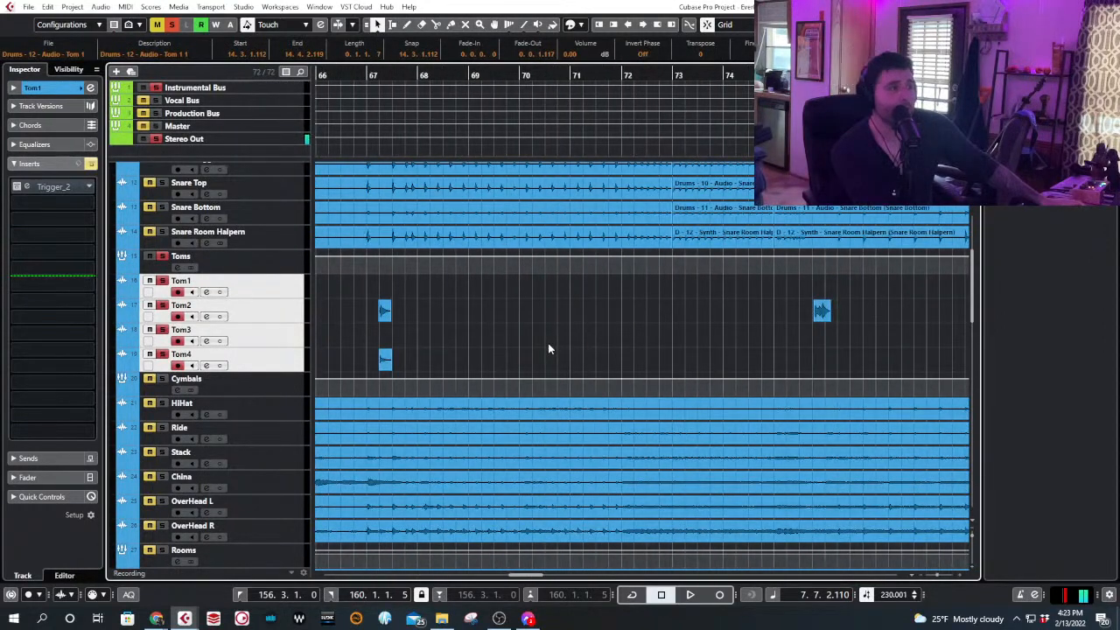
scroll(551, 350, "down", 3)
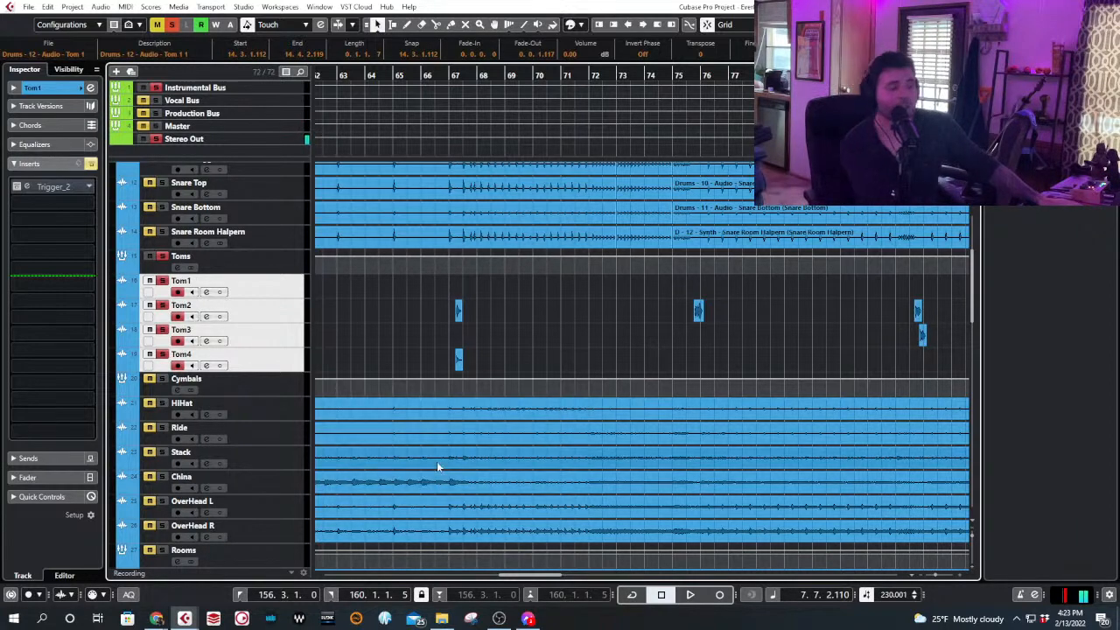
scroll(462, 442, "down", 3)
scroll(564, 343, "right", 3)
scroll(626, 337, "right", 12)
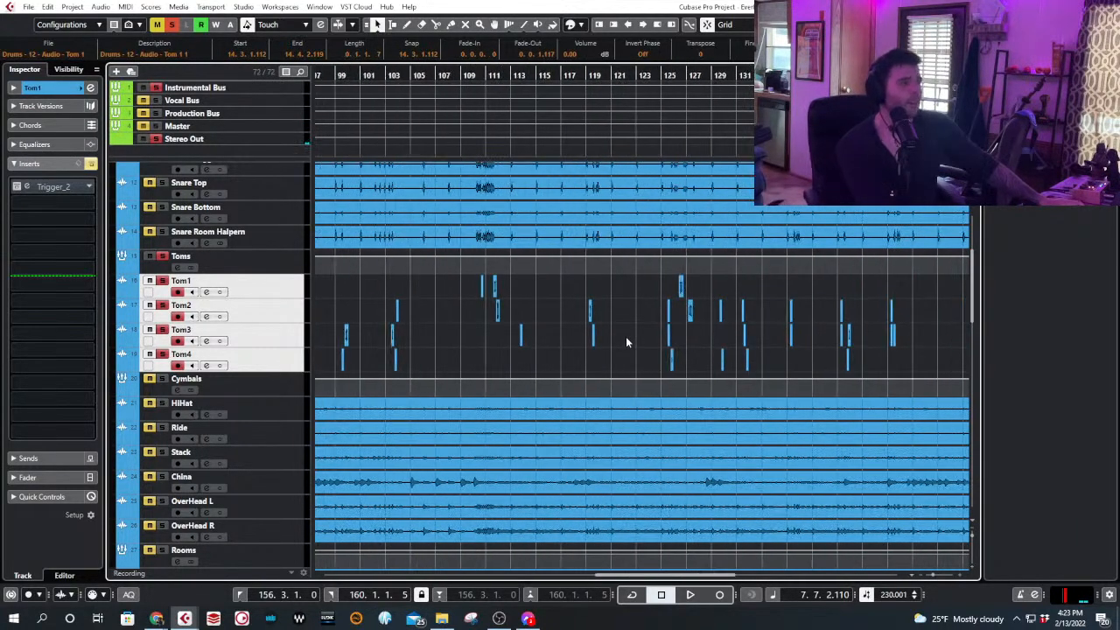
- Examine the tom clips towards the song's end, including the closing fill around bars 167 and 168, and return to an overview
scroll(623, 328, "up", 5)
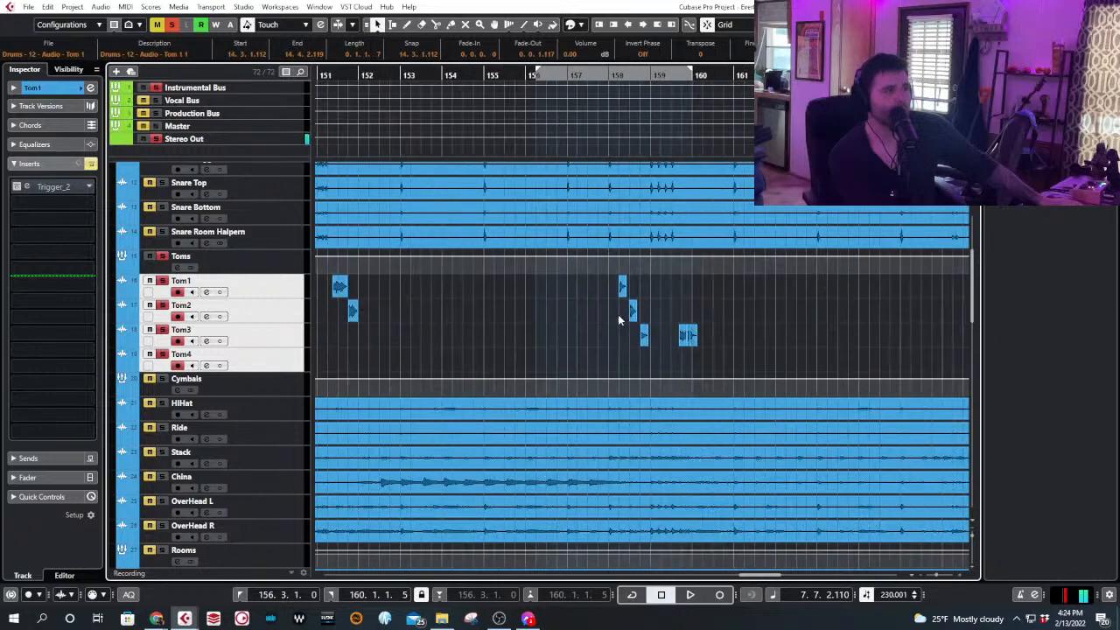
scroll(588, 313, "down", 6)
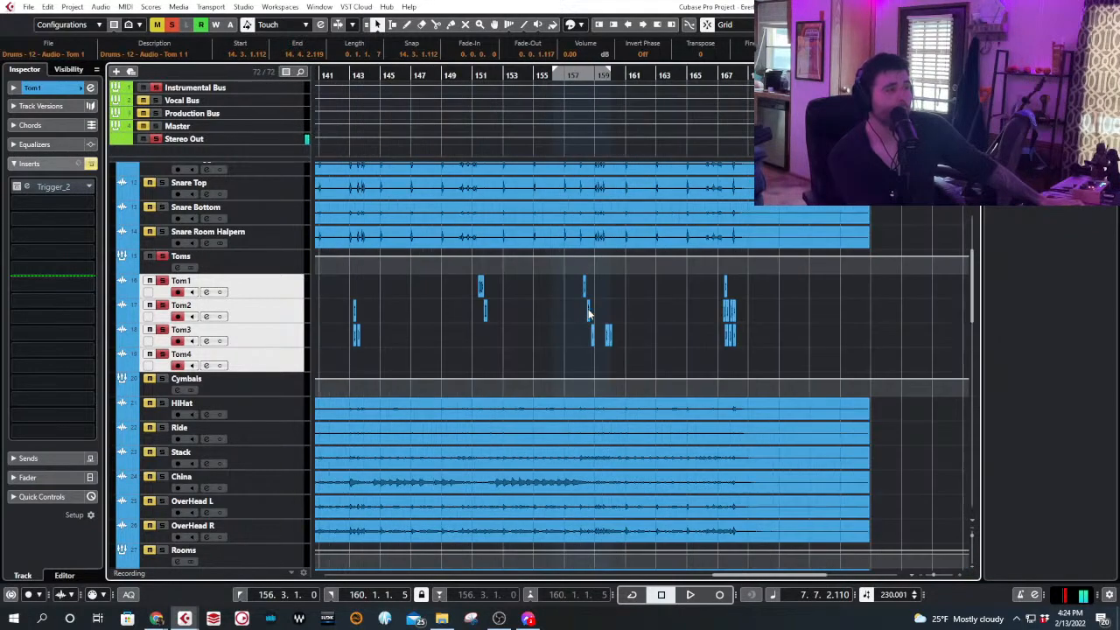
scroll(356, 308, "up", 5)
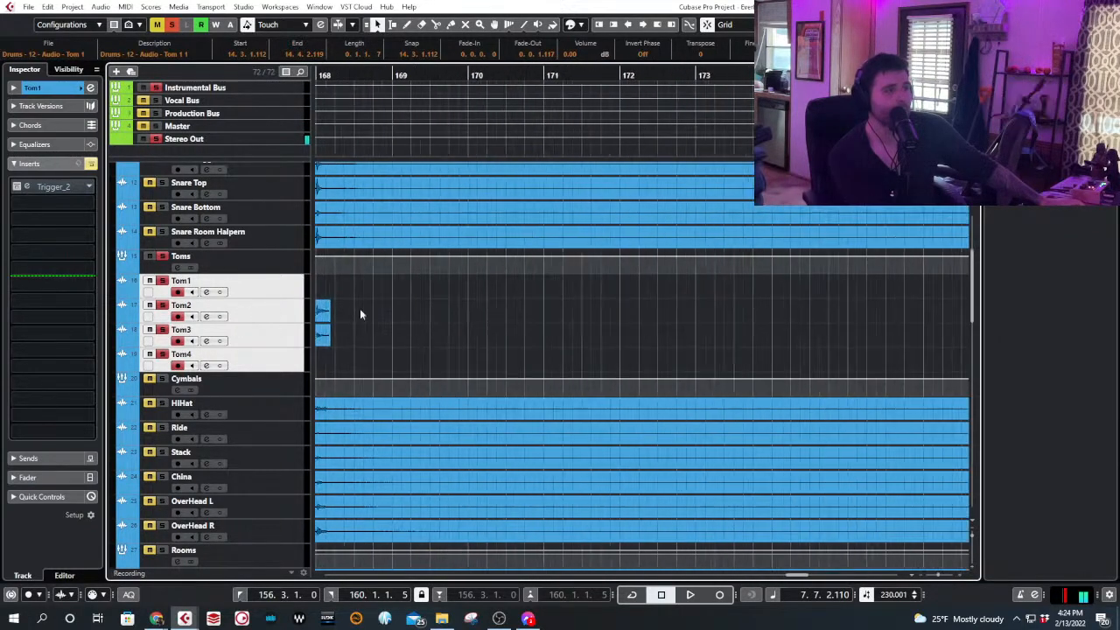
left_click_drag(360, 308, 771, 351)
scroll(639, 370, "up", 3)
scroll(638, 374, "up", 2)
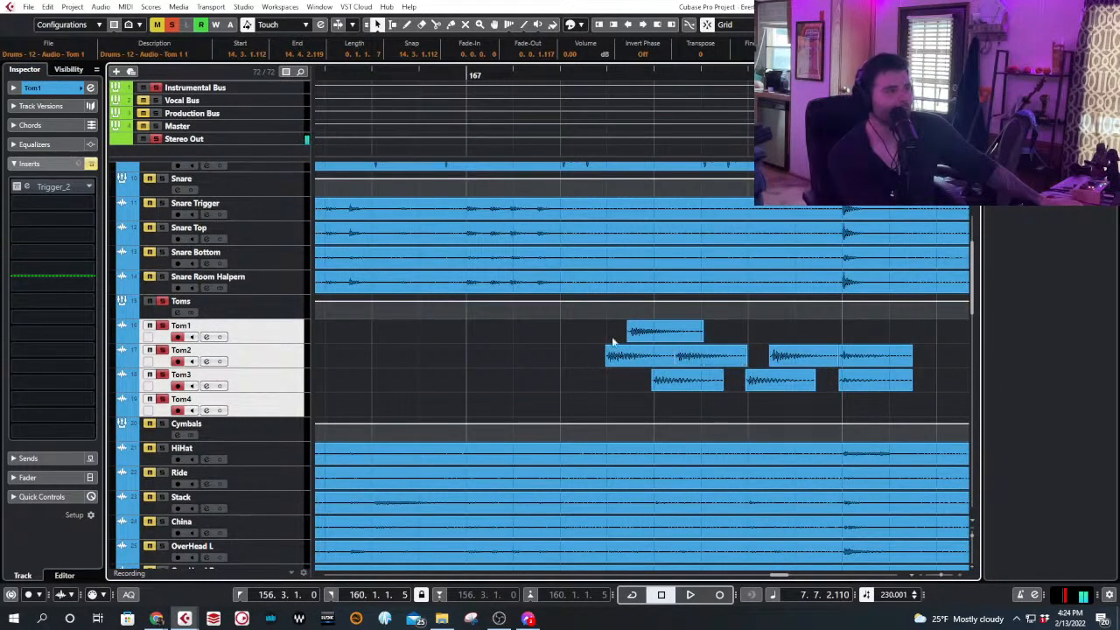
scroll(610, 343, "down", 3)
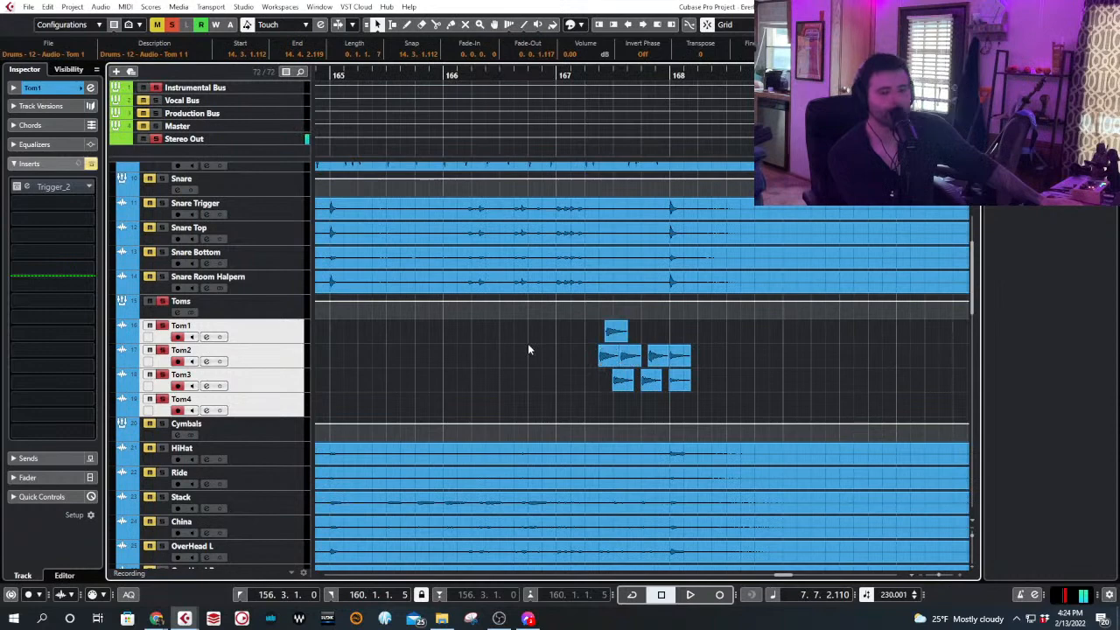
scroll(528, 346, "down", 4)
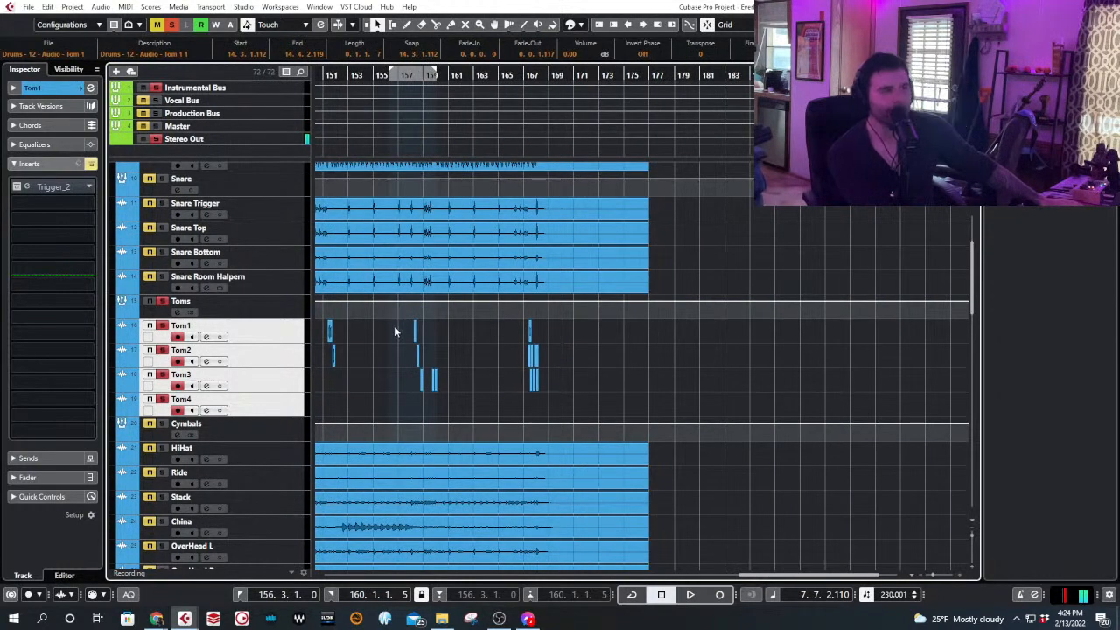
scroll(437, 338, "down", 5)
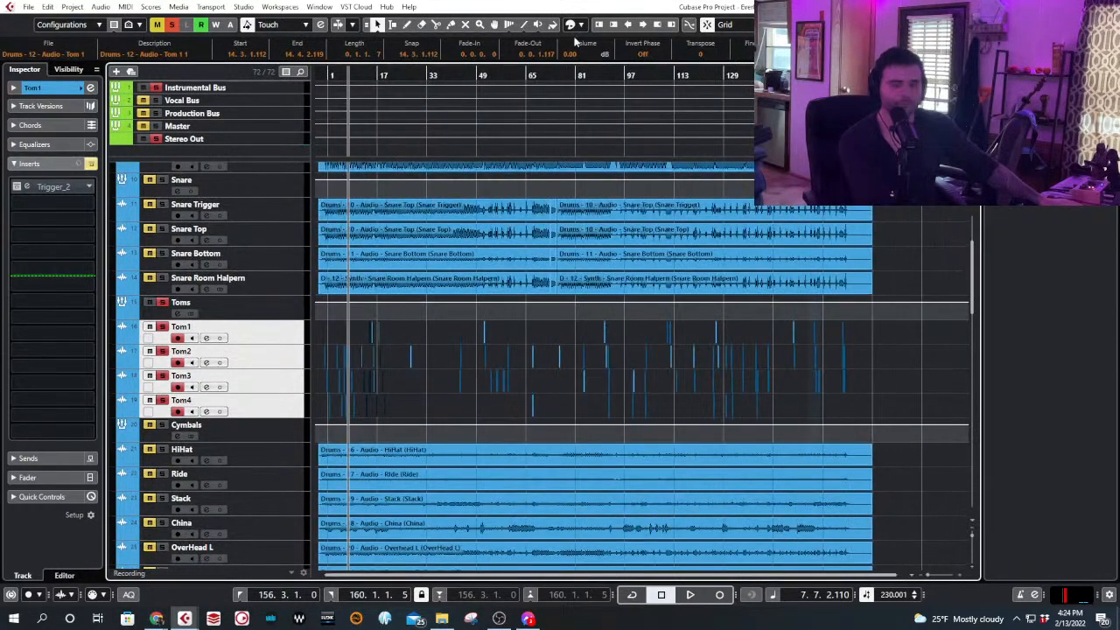
- Play the toms with inserts bypassed, re-enable the inserts on Tom1 to Tom4, and play them again to about bar 9
double_click(330, 65)
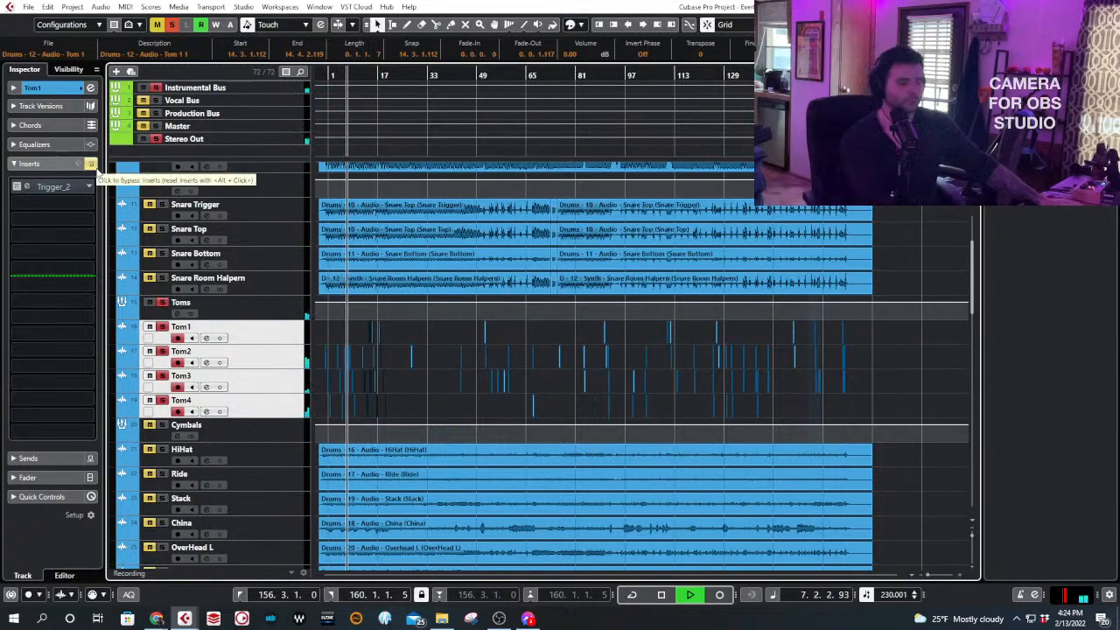
key("space")
key("F3")
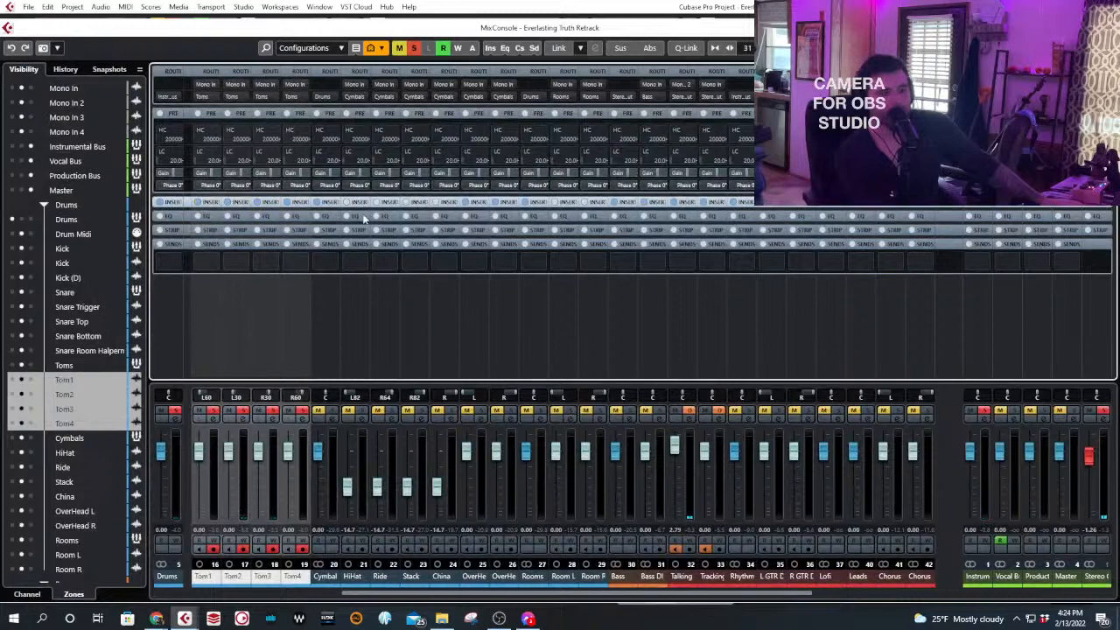
key("F3")
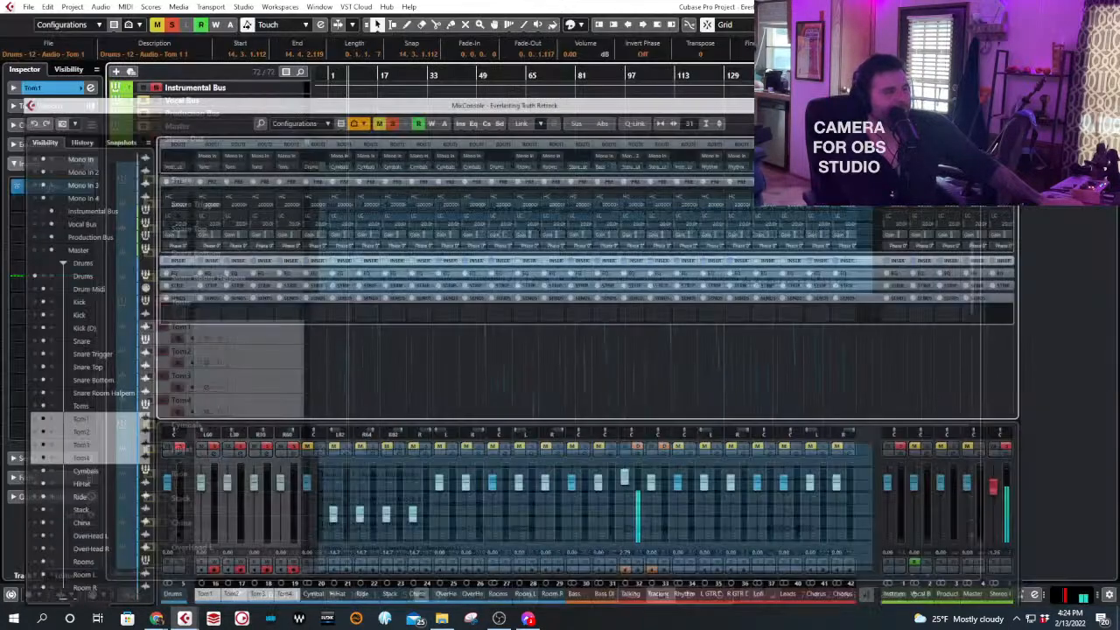
key("space")
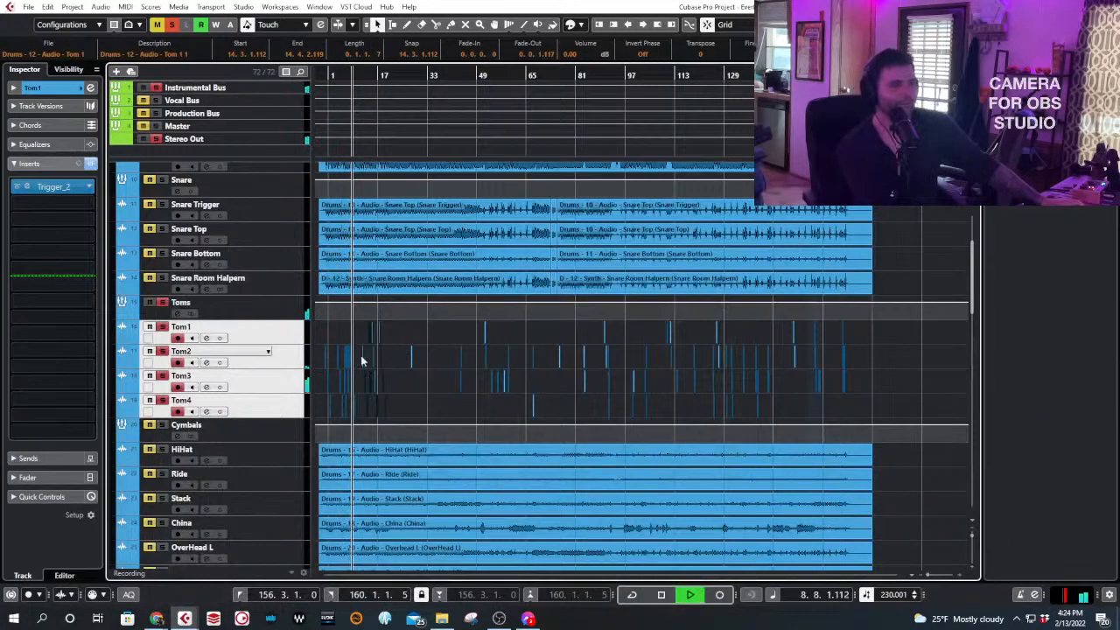
key("space")
- Clear all solos and mutes and play the full mix from about bar 9, briefly opening and closing the Messenger chat window
key("h")
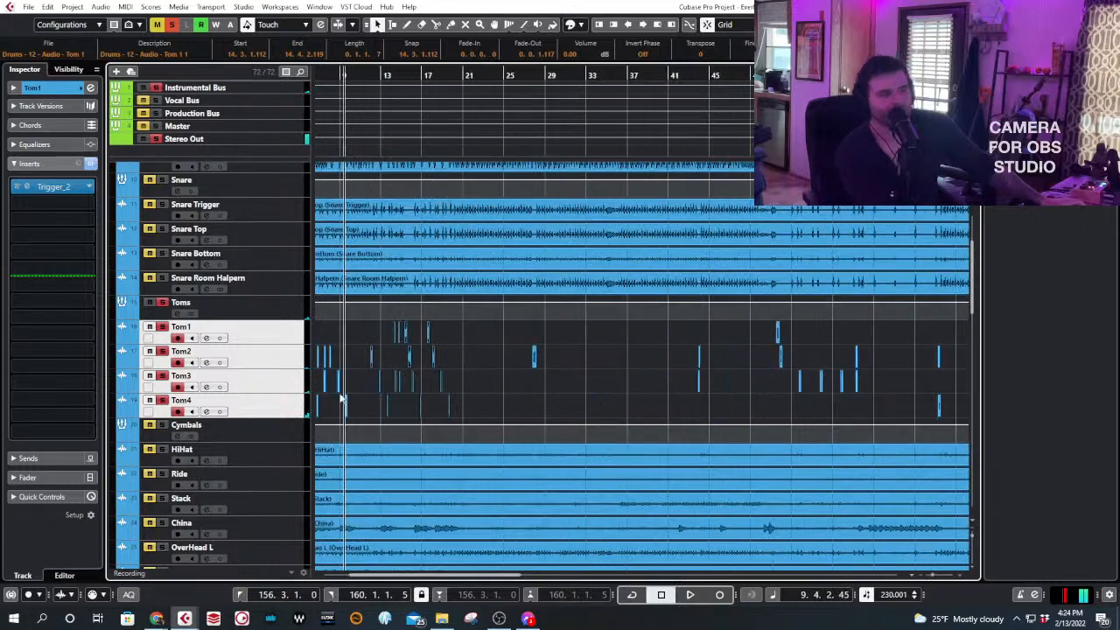
key("h")
key("h")
scroll(475, 400, "up", 2)
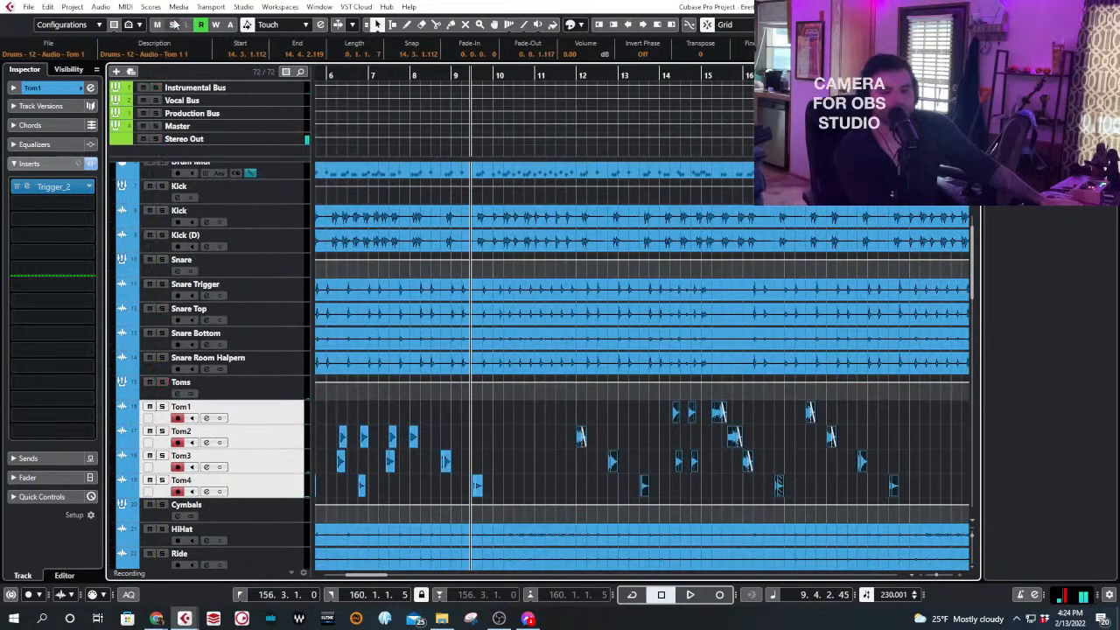
key("space")
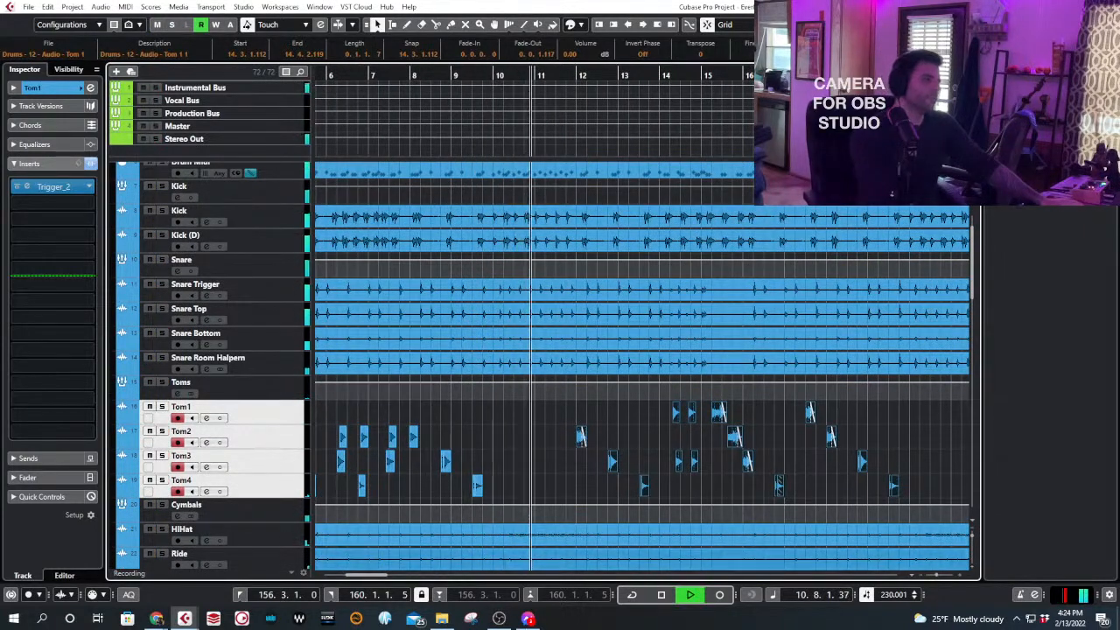
left_click(527, 619)
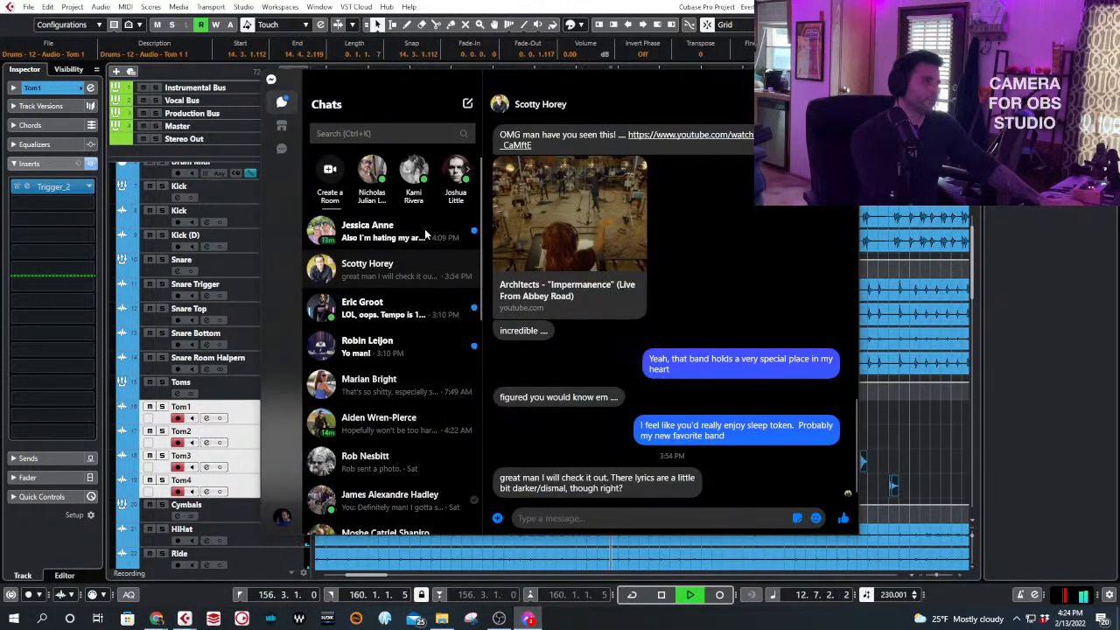
left_click(528, 619)
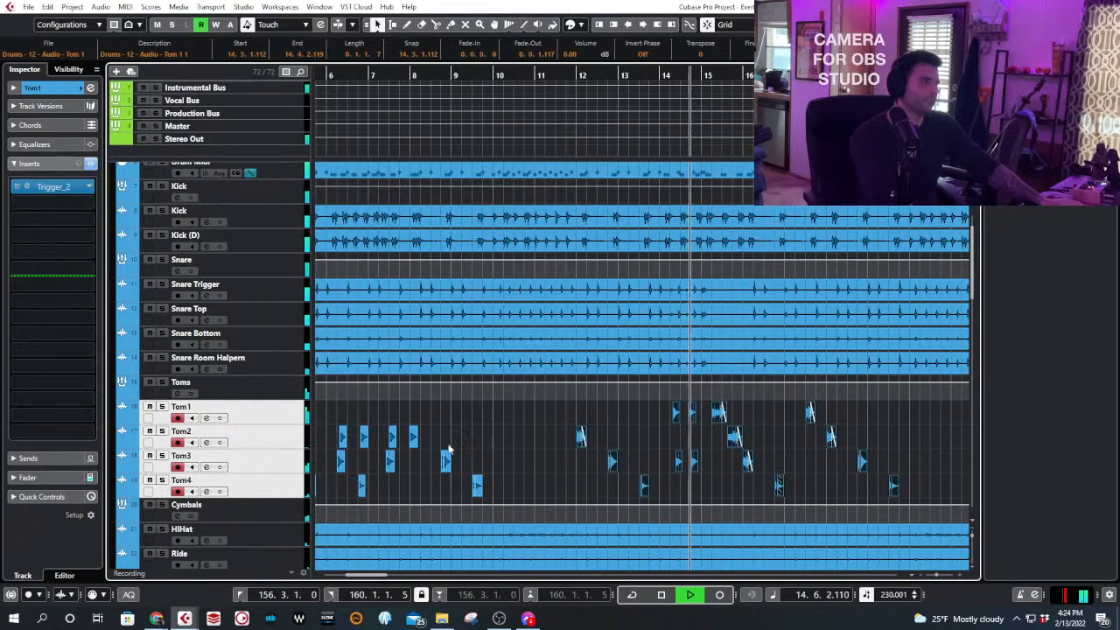
- Try recording a guitar passage on the R GTR DI track from bar 13 to just before bar 16
scroll(491, 442, "down", 4)
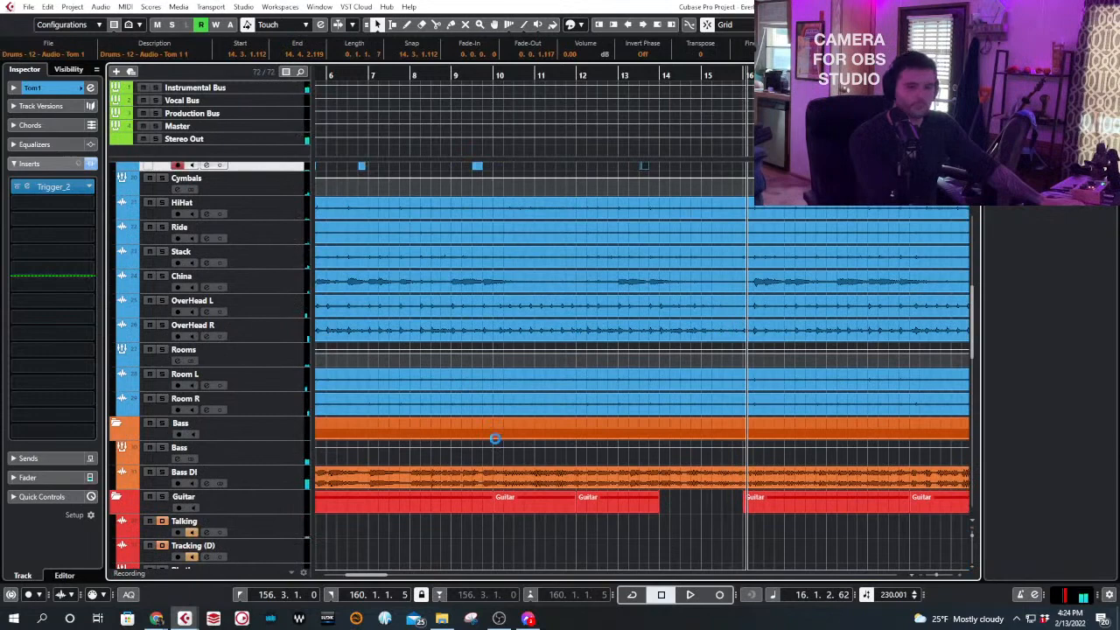
scroll(611, 395, "down", 6)
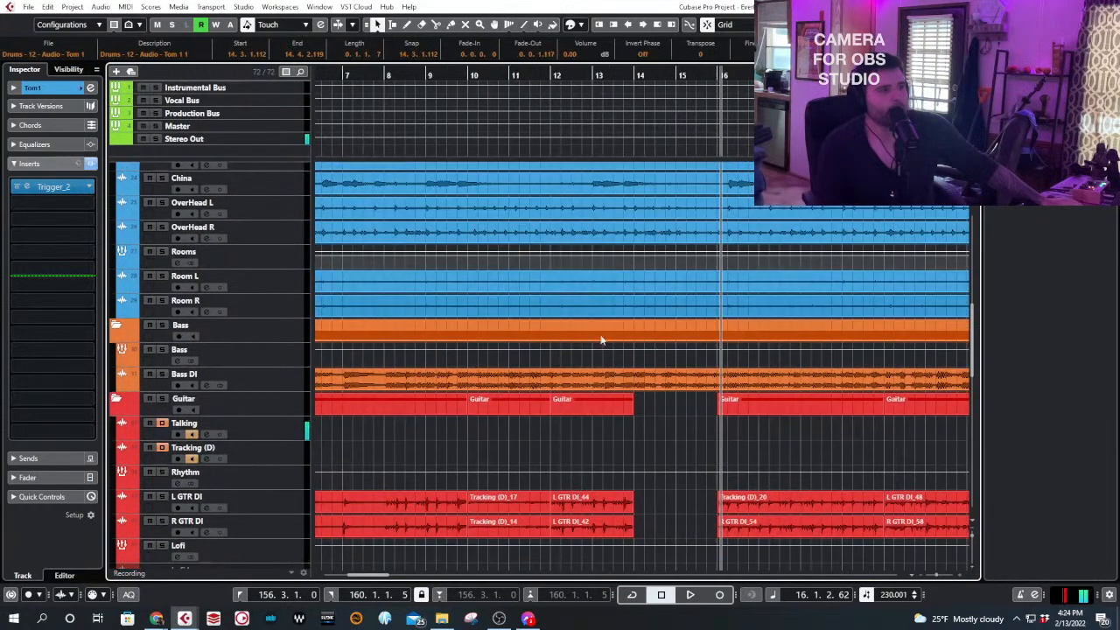
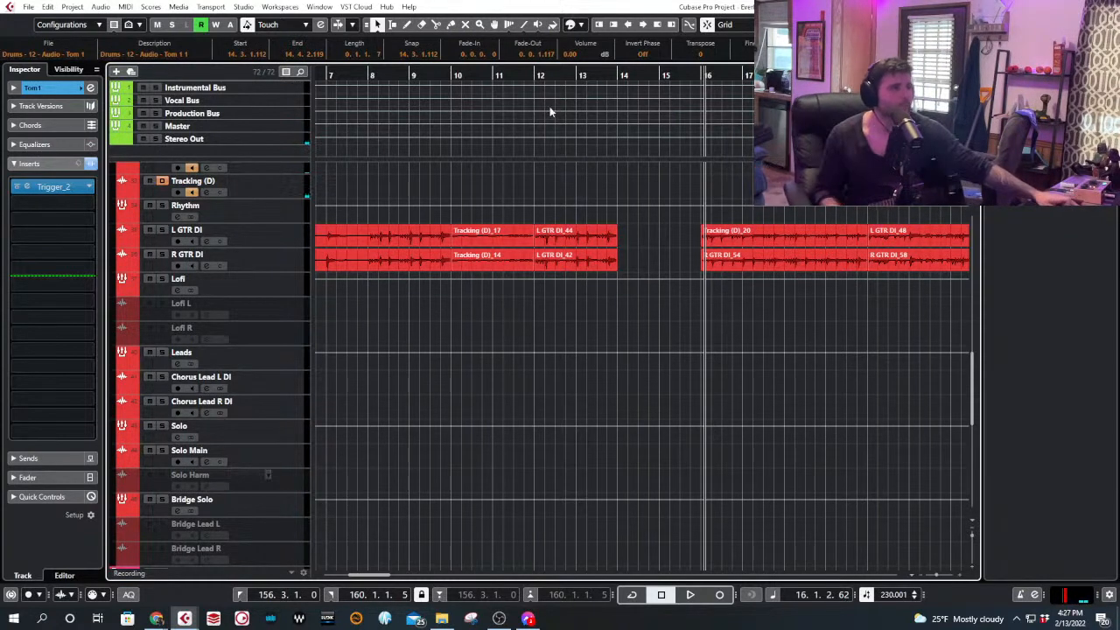
left_click(576, 73)
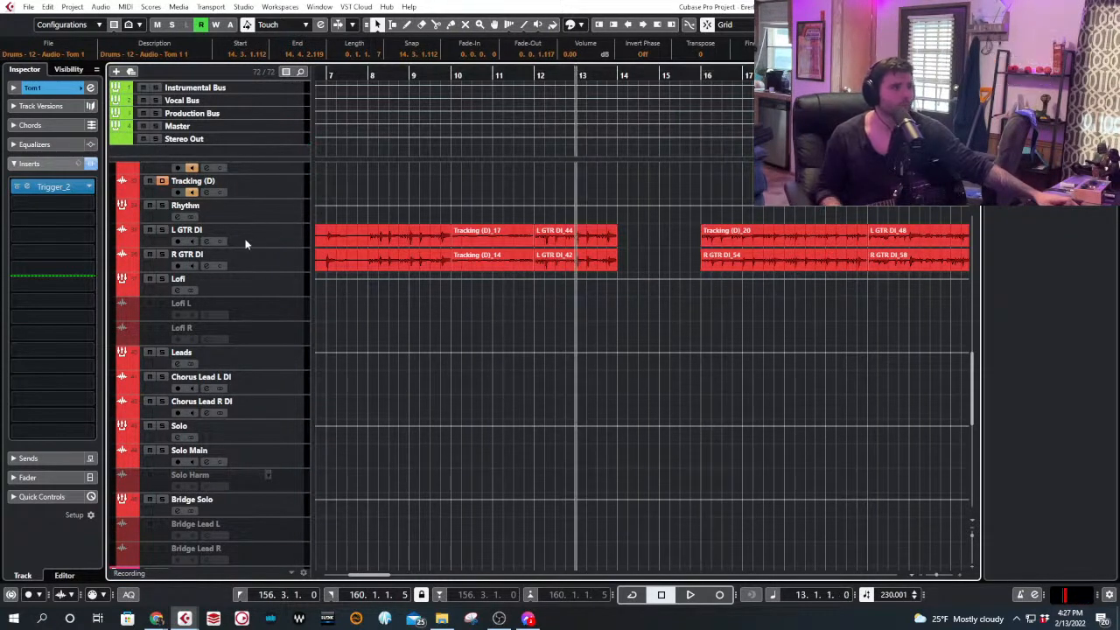
left_click(262, 260)
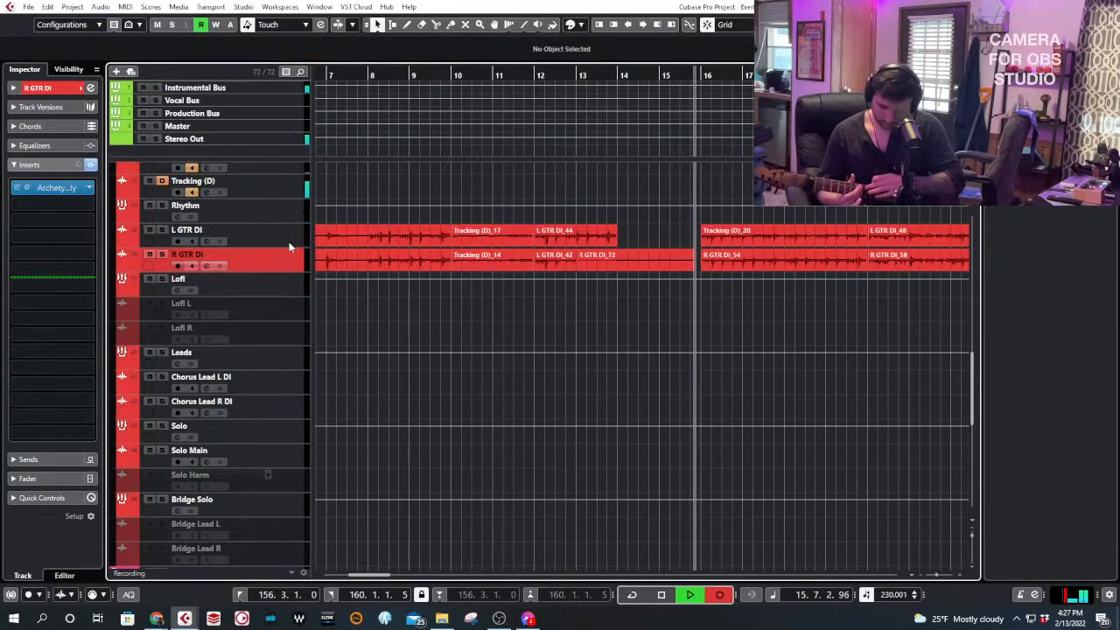
key("space")
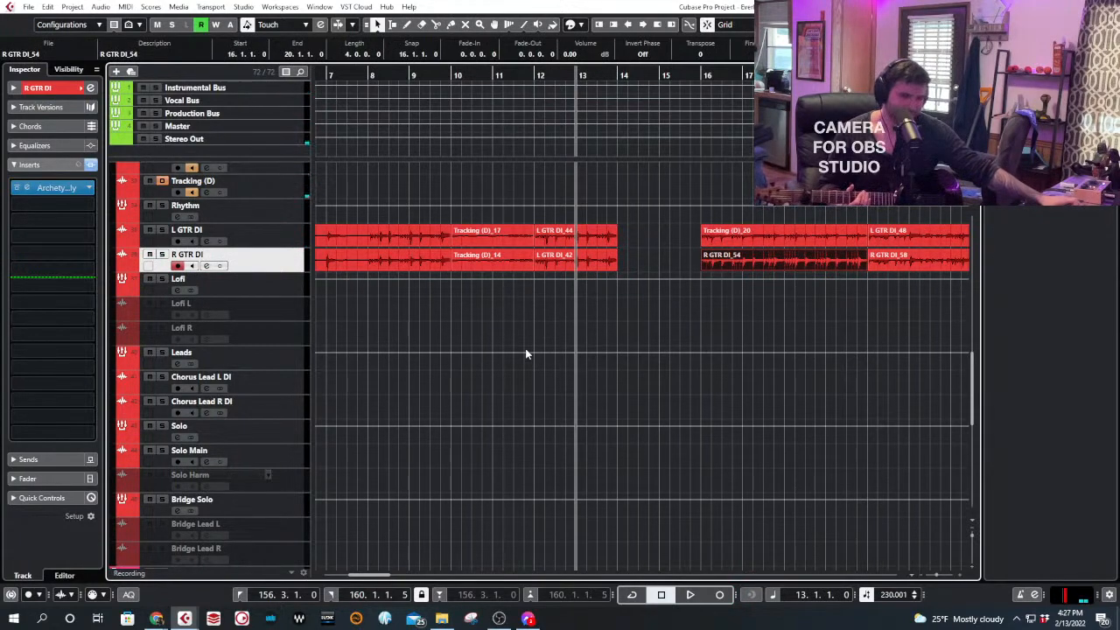
- Examine the rhythm guitar and lead clips from bar 16 to the song's end, and place the cursor at bar 175
left_click_drag(577, 349, 320, 334)
left_click_drag(634, 329, 556, 357)
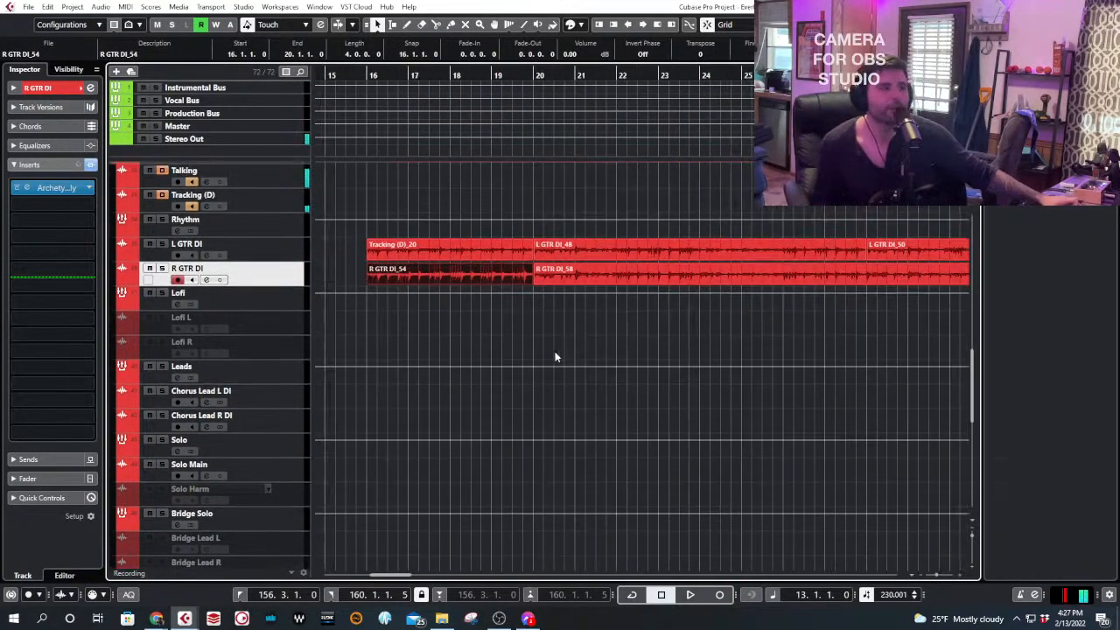
left_click_drag(916, 344, 370, 380)
left_click_drag(813, 313, 464, 374)
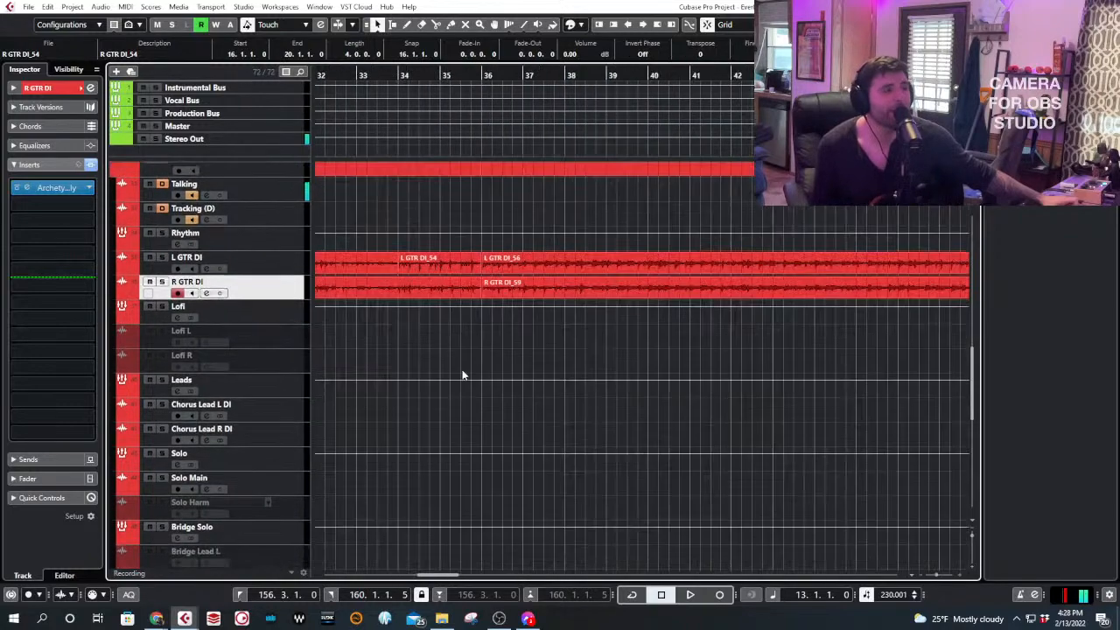
scroll(757, 376, "down", 8)
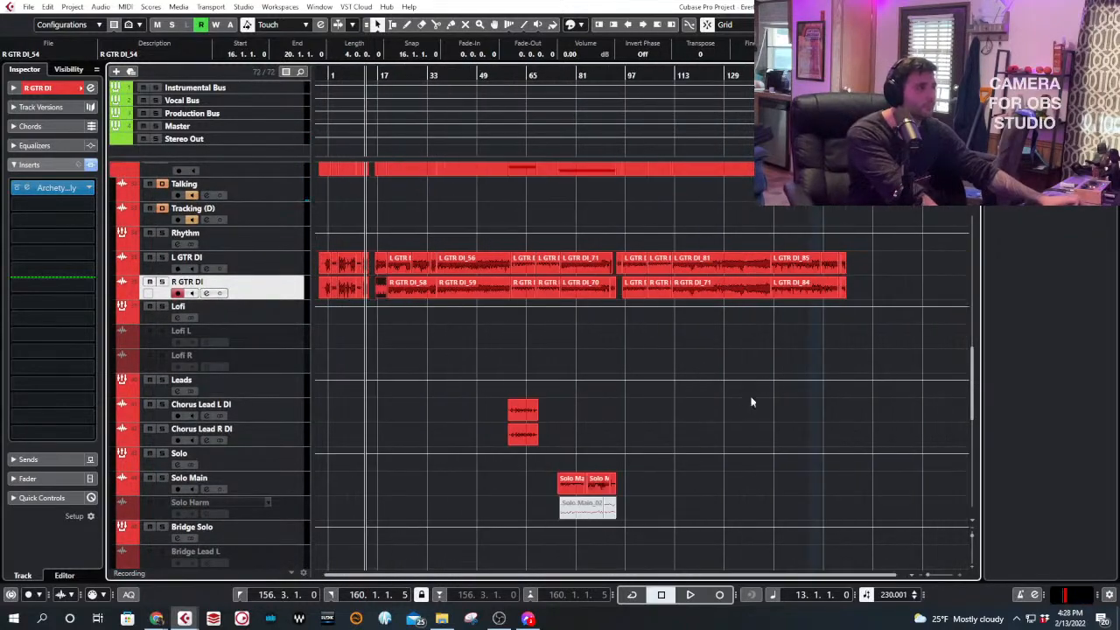
left_click_drag(753, 385, 391, 425)
key("space")
left_click(868, 76)
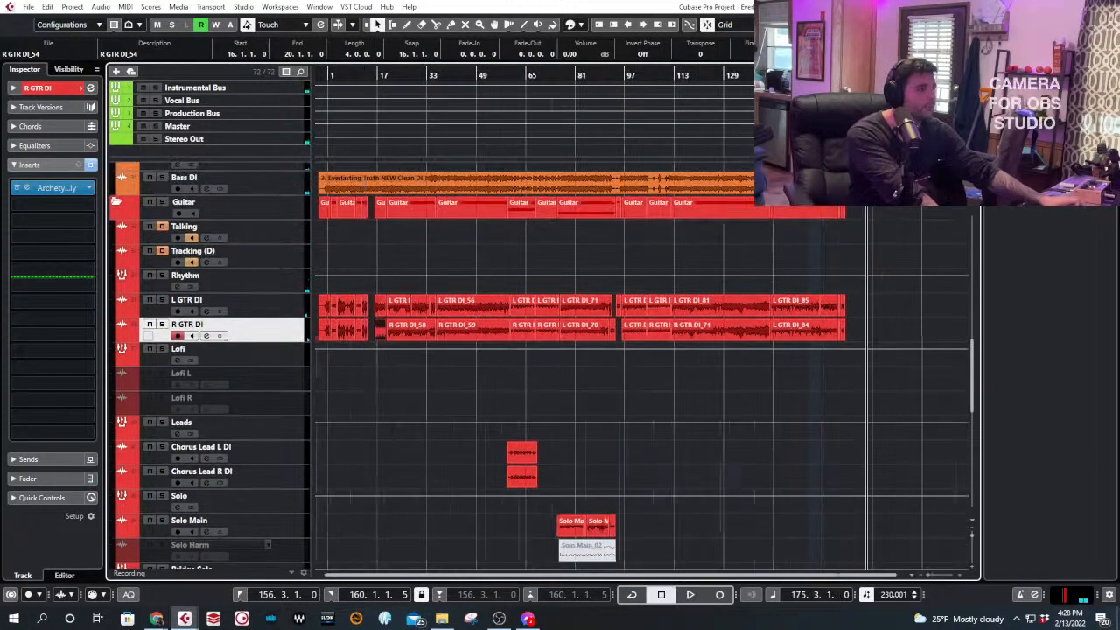
scroll(869, 75, "up", 8)
left_click_drag(893, 335, 649, 352)
scroll(414, 353, "up", 3)
scroll(428, 339, "down", 1)
scroll(649, 353, "up", 4)
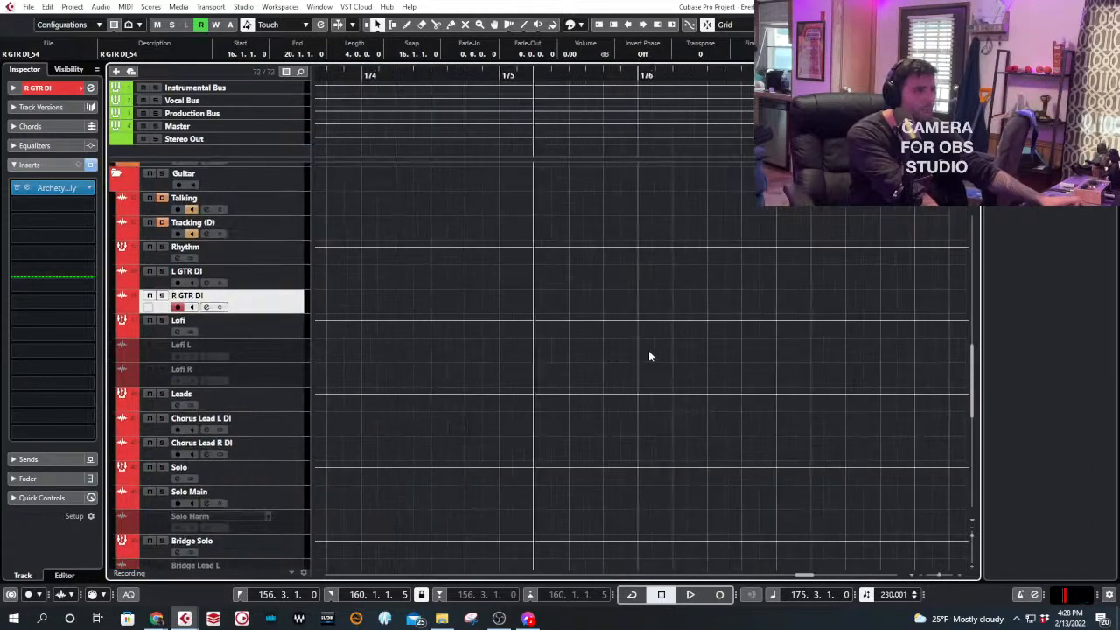
left_click(377, 76)
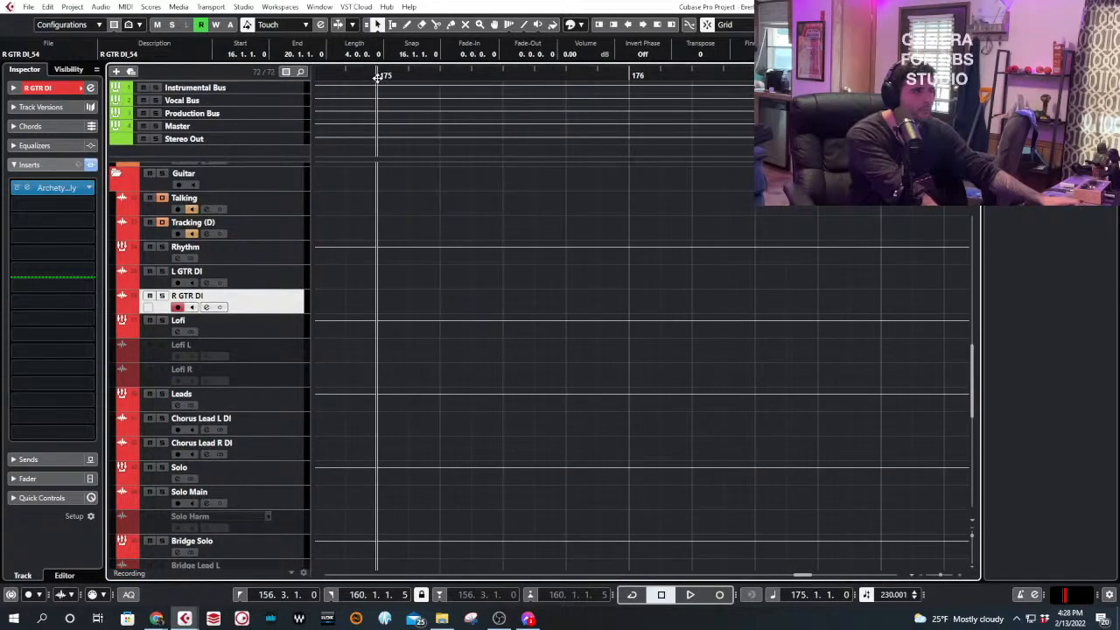
scroll(482, 263, "down", 10)
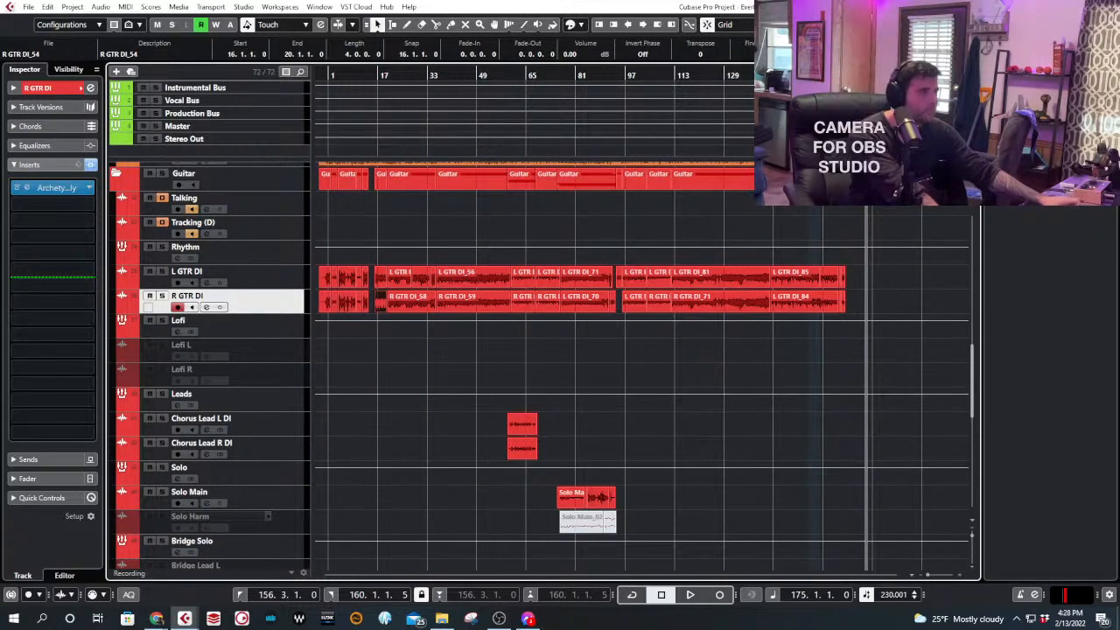
- Add a tempo change to 155 BPM at bar 169 in the Tempo Track Editor, then close the editor
left_click_drag(902, 75, 903, 81)
key("ctrl+t")
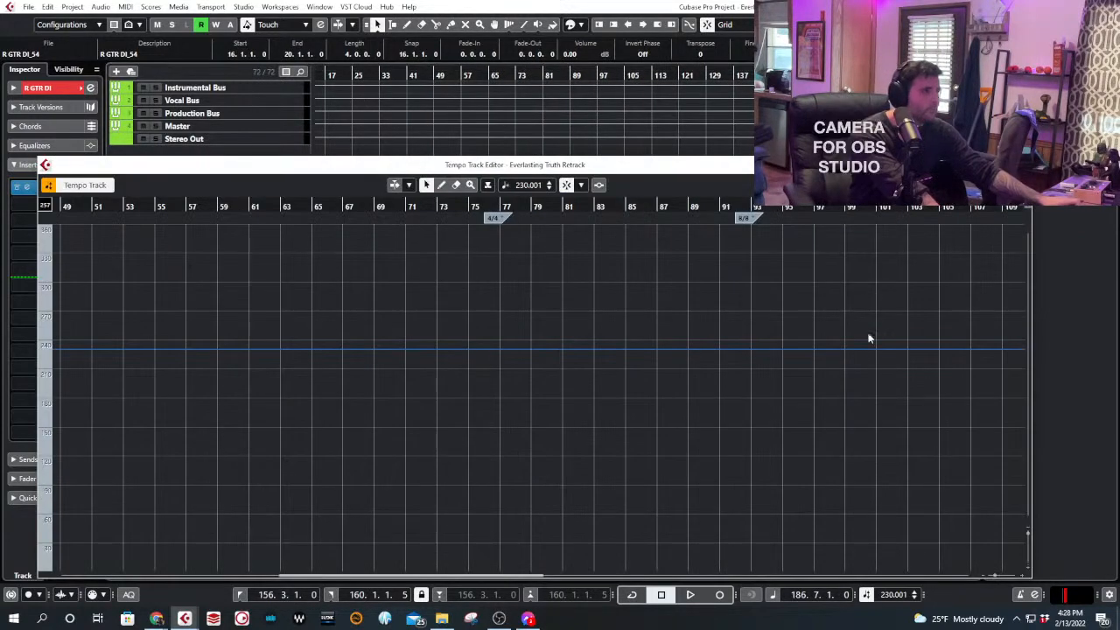
scroll(800, 429, "down", 5)
scroll(901, 385, "up", 10)
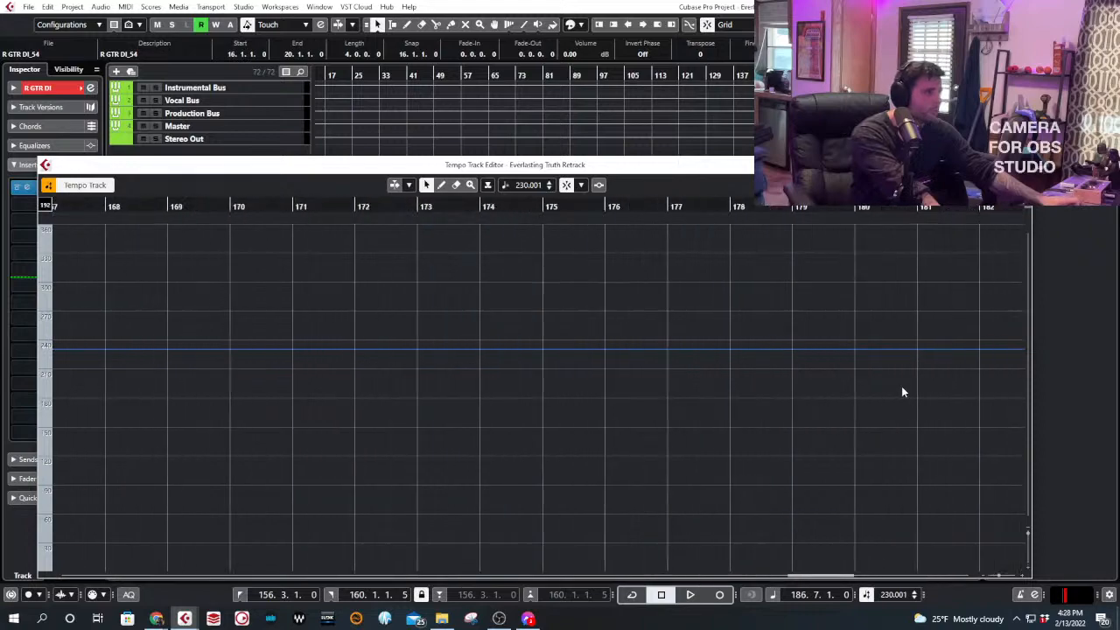
left_click_drag(901, 386, 191, 372)
scroll(574, 383, "up", 3)
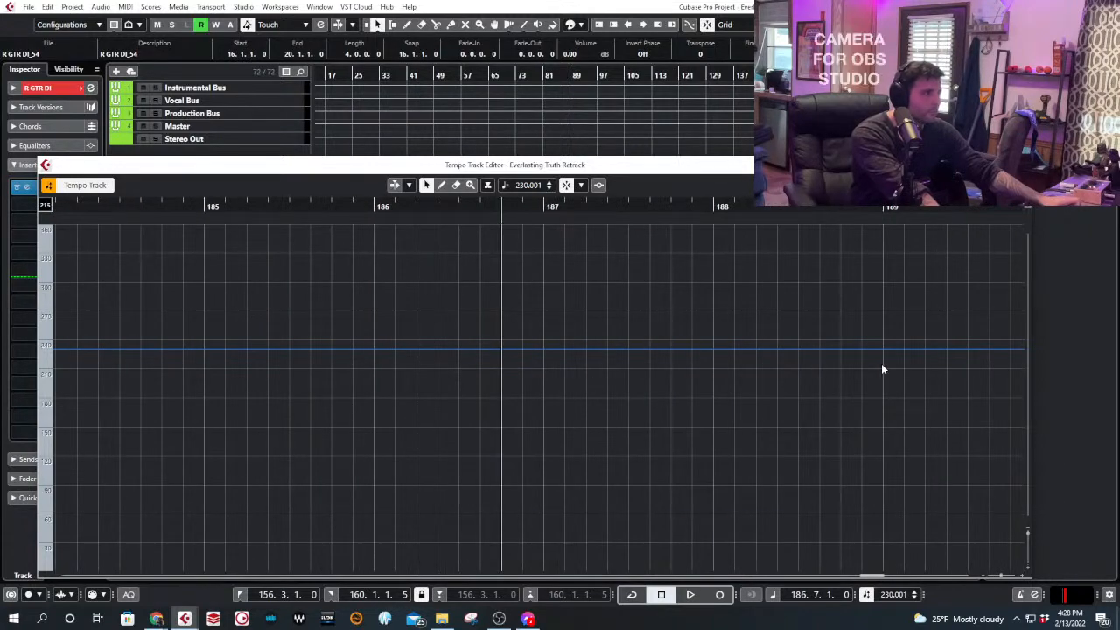
scroll(420, 395, "down", 4)
scroll(593, 415, "left", 5)
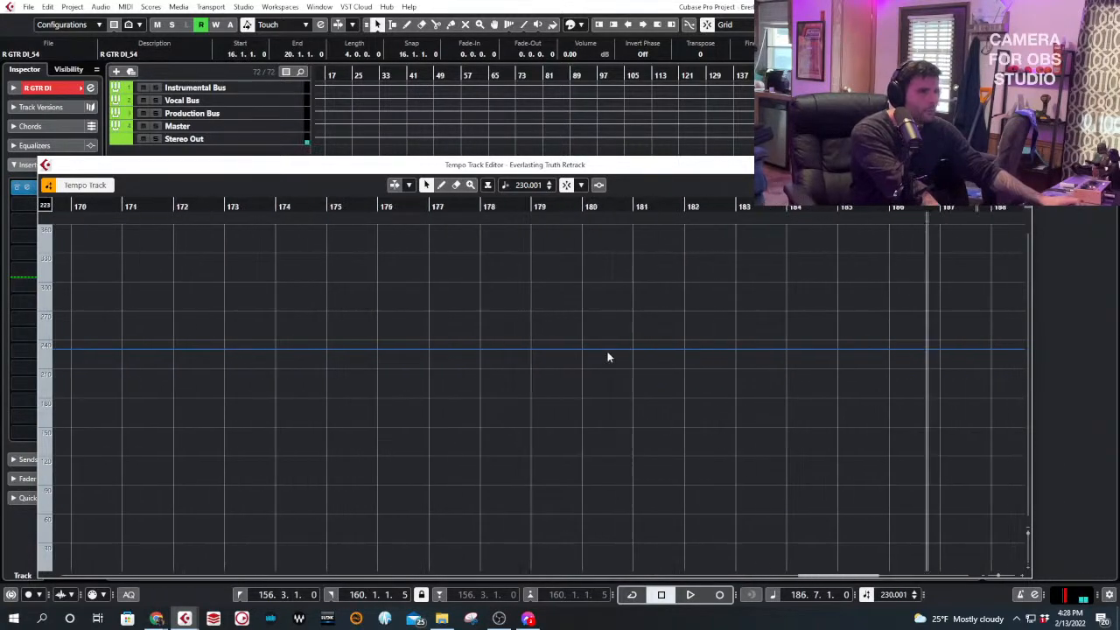
scroll(564, 345, "left", 2)
scroll(97, 353, "up", 2)
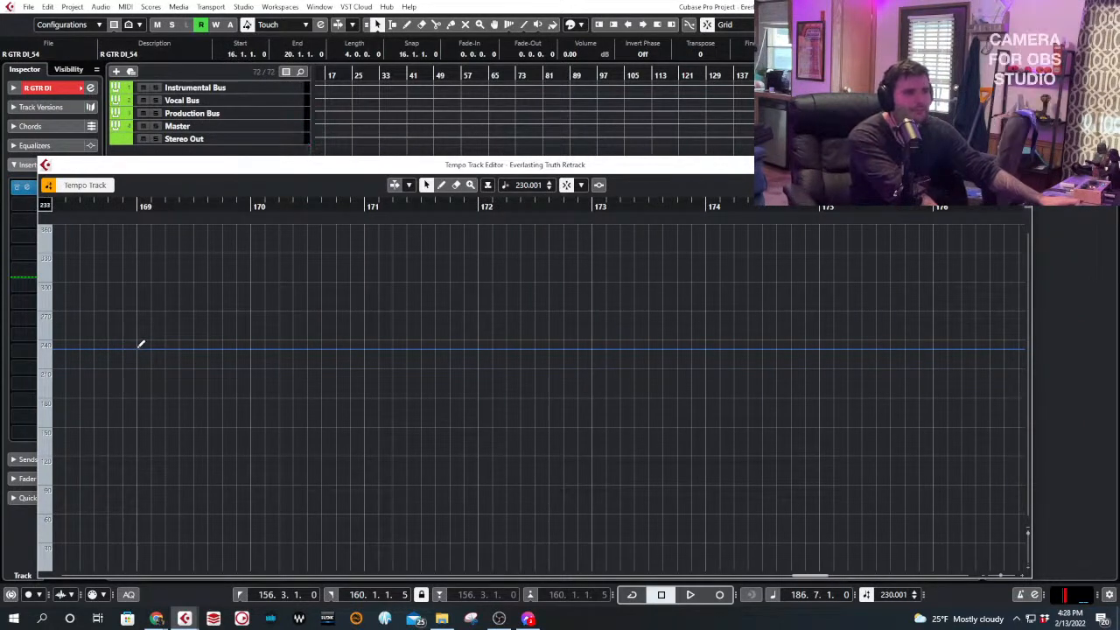
left_click_drag(148, 345, 136, 421)
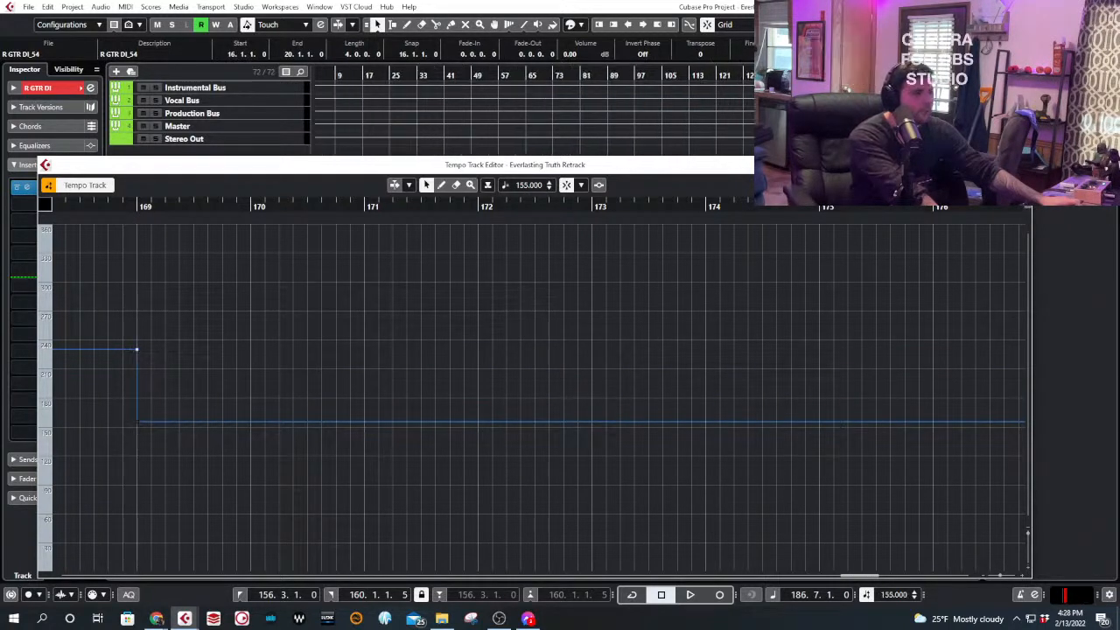
left_click(1022, 165)
- Show the Tempo track above the bus tracks and bring the song's ending around bar 169 into view
scroll(715, 424, "up", 2)
scroll(844, 391, "up", 4)
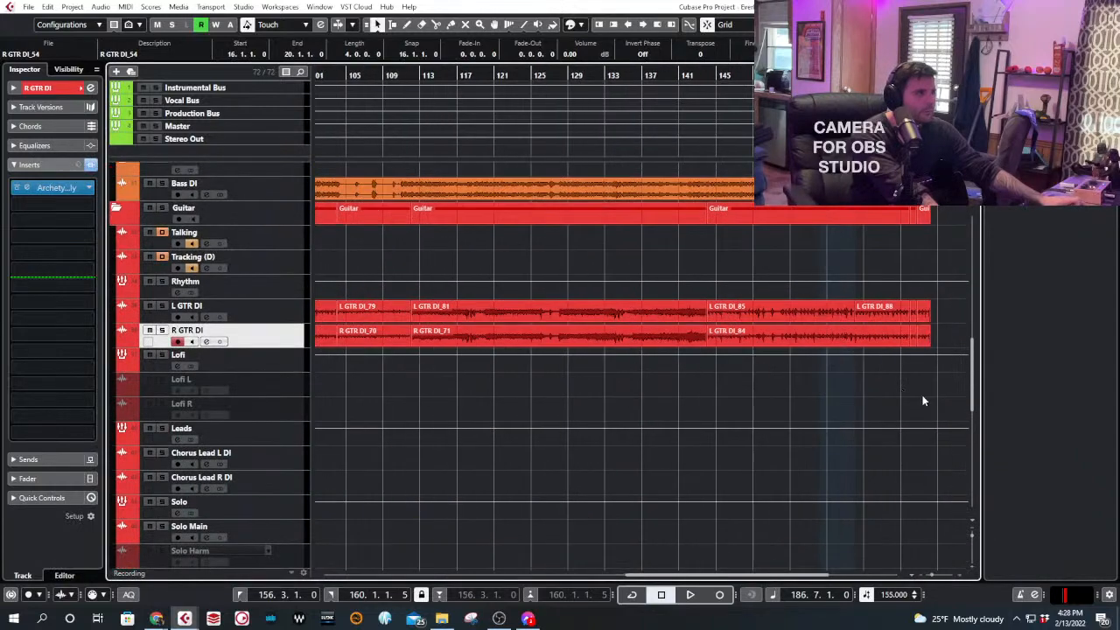
scroll(923, 401, "up", 5)
scroll(827, 432, "right", 5)
scroll(689, 424, "up", 2)
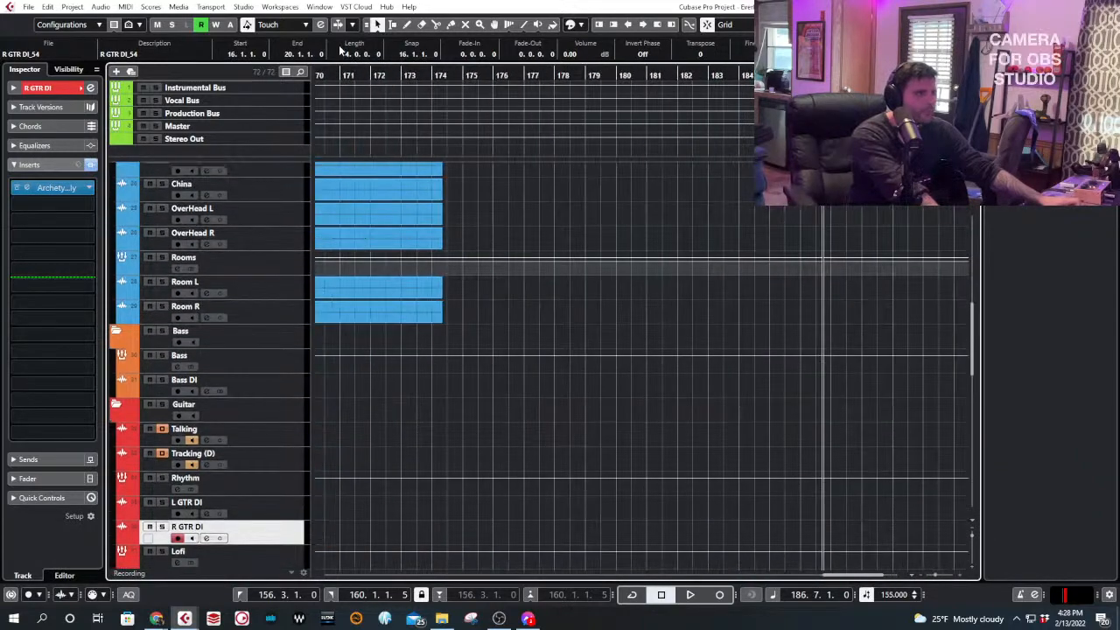
scroll(583, 222, "up", 2)
scroll(525, 300, "down", 1)
scroll(650, 420, "left", 5)
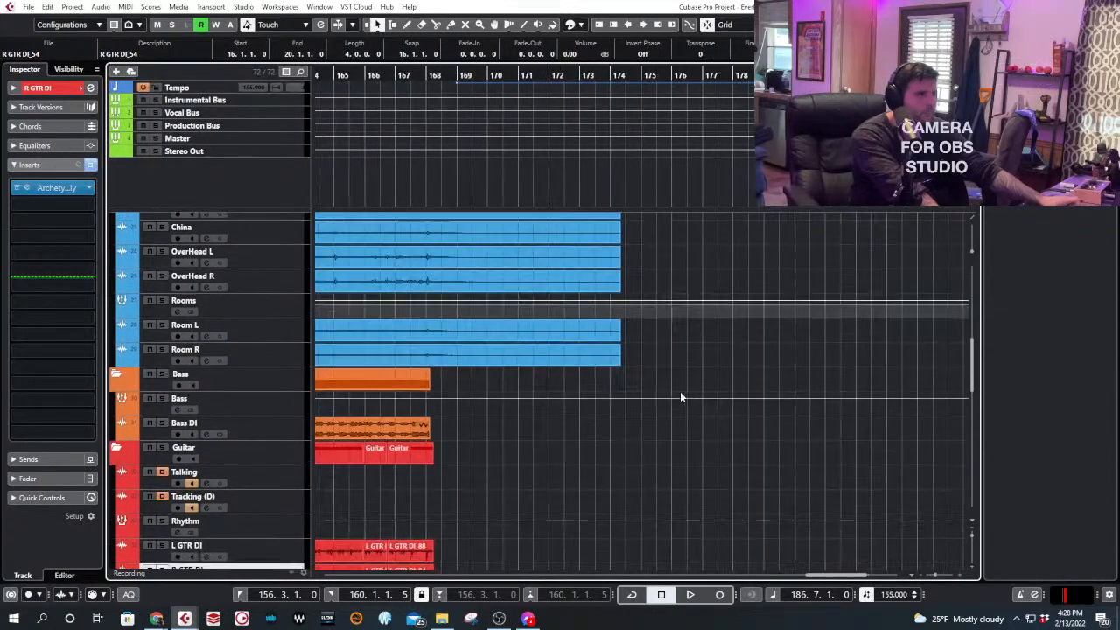
scroll(680, 396, "down", 1)
scroll(681, 397, "left", 1)
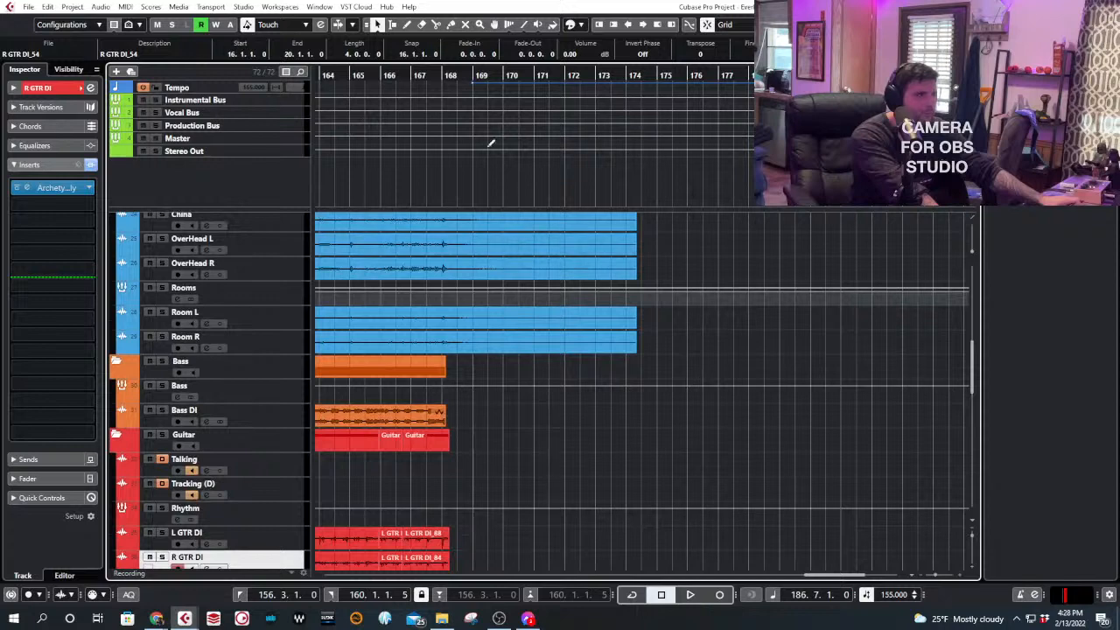
- Record a new guitar take on the R GTR DI track from bar 169 to about bar 182
left_click(475, 75)
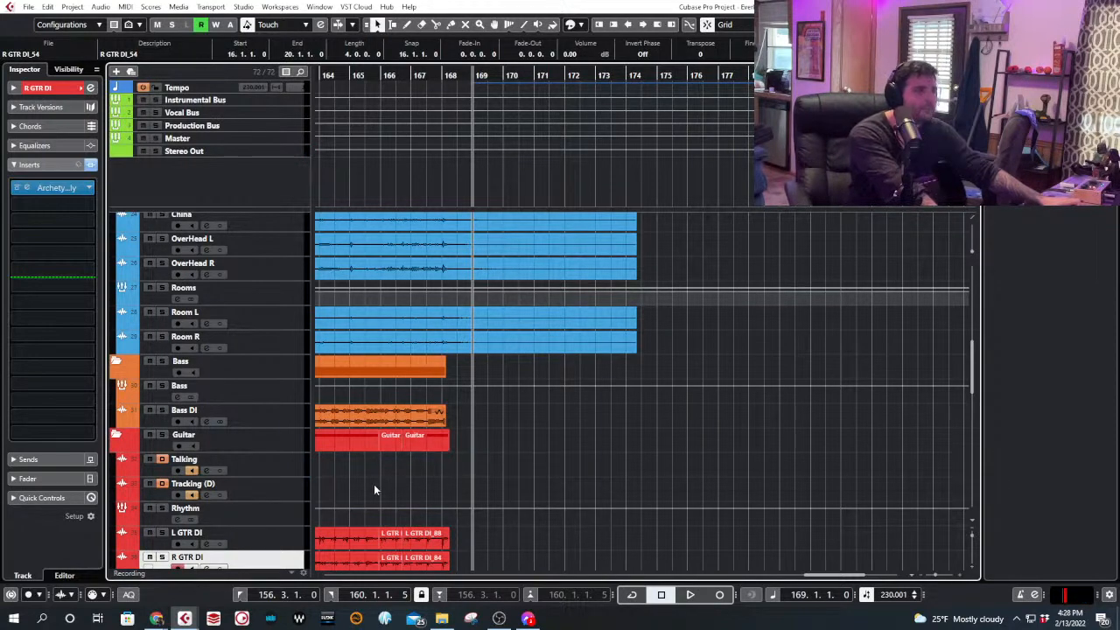
scroll(358, 450, "down", 3)
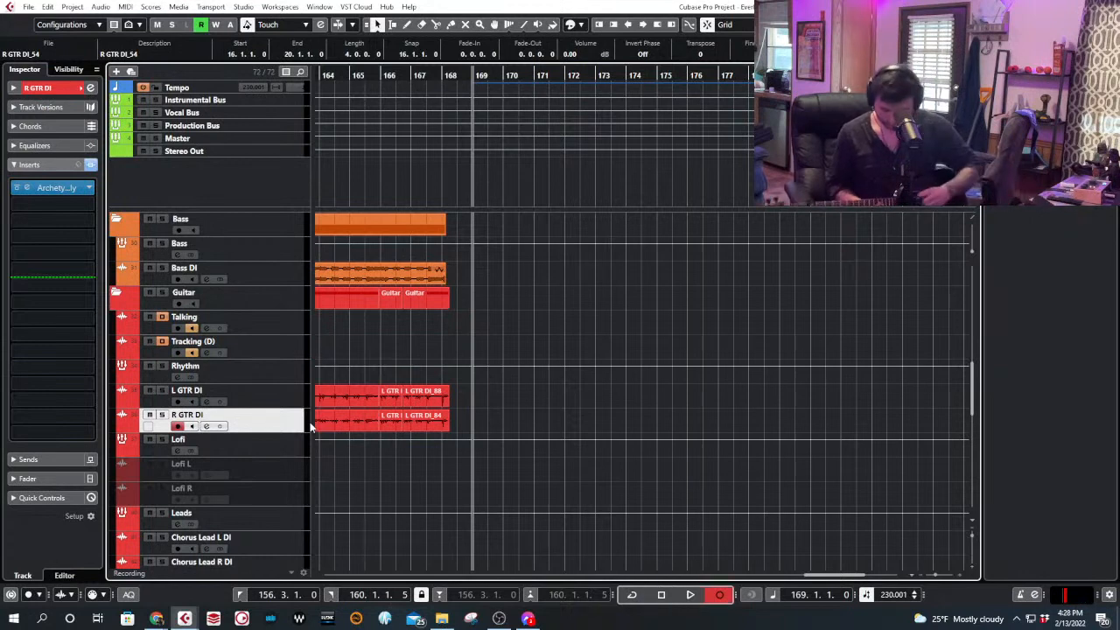
key("KP_Multiply")
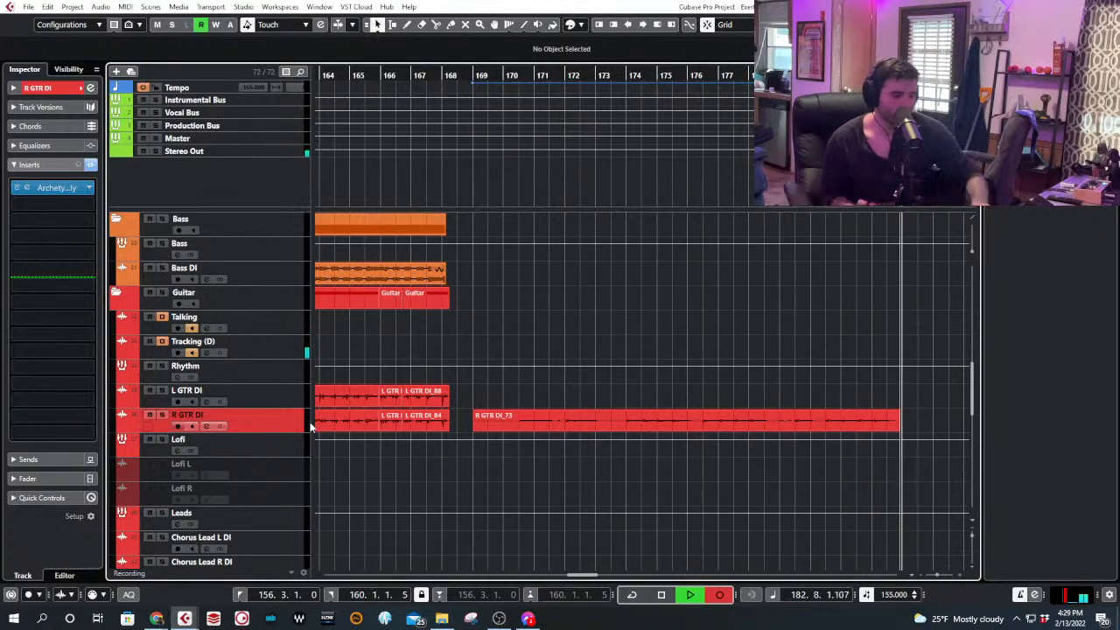
key("space")
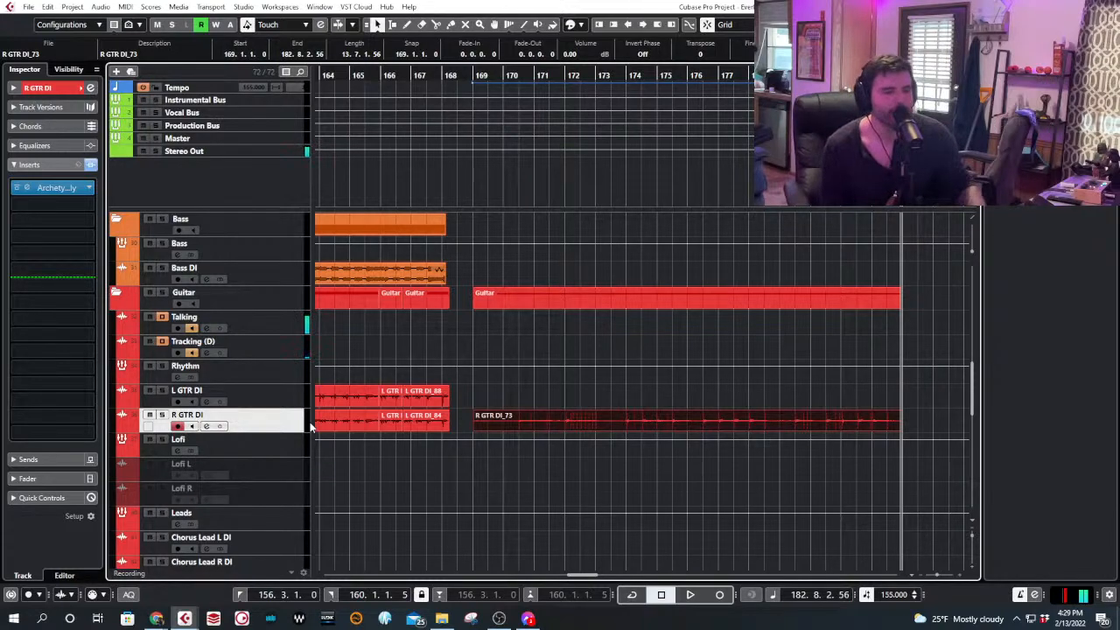
- Play the layered vocal tracks from about bar 110 to about bar 113, then stop playback
scroll(528, 319, "down", 4)
scroll(528, 319, "left", 3)
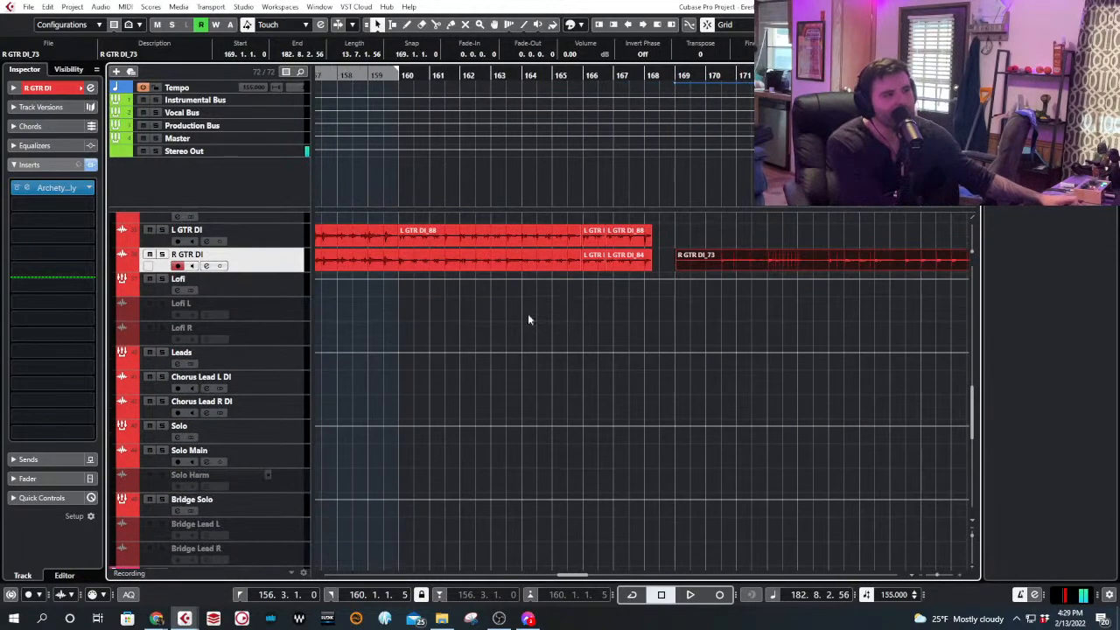
scroll(503, 372, "down", 4)
scroll(483, 417, "left", 5)
scroll(582, 439, "down", 8)
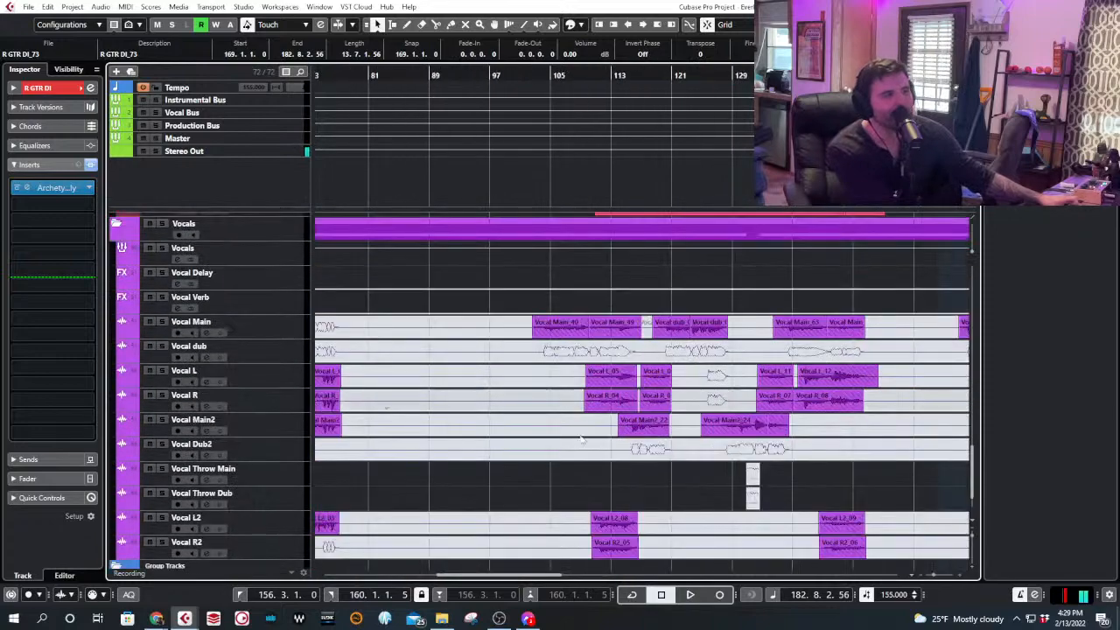
left_click(588, 77)
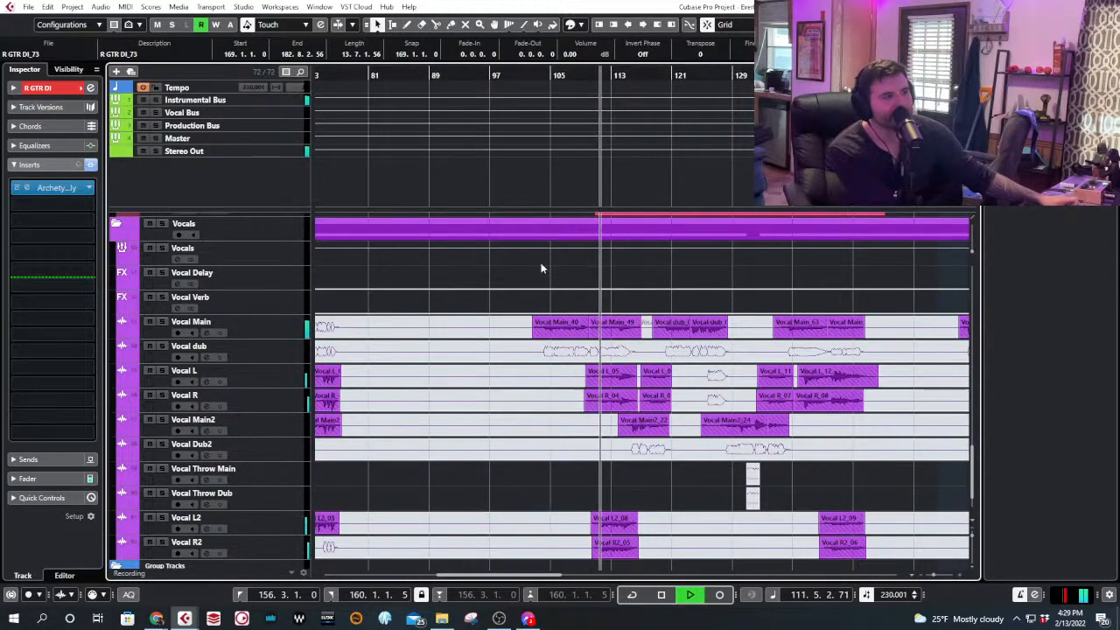
left_click_drag(533, 307, 577, 196)
key("g")
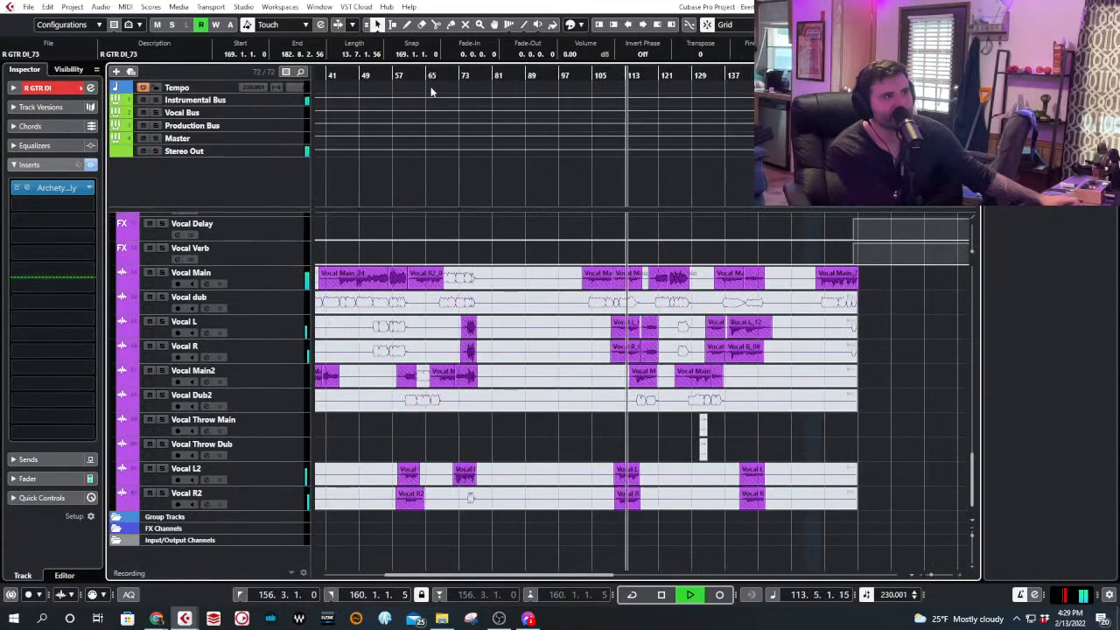
key("space")
- Play the layered vocals from about bar 60, then jump back and play the earlier section leading past bar 40
left_click_drag(432, 77, 408, 77)
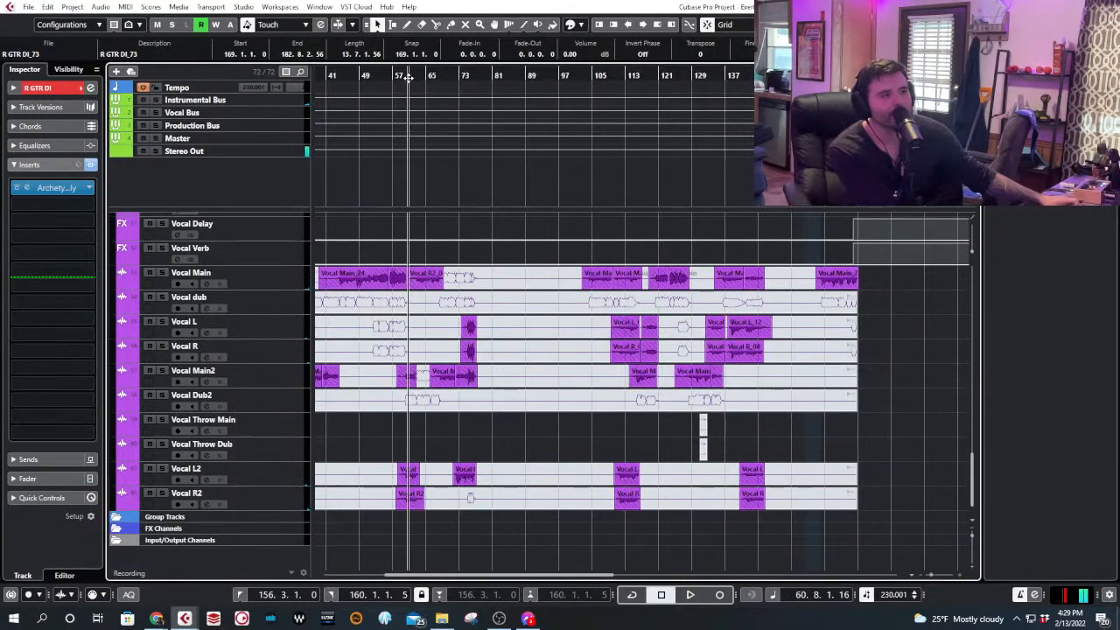
key("space")
key("h")
key("h")
key("h")
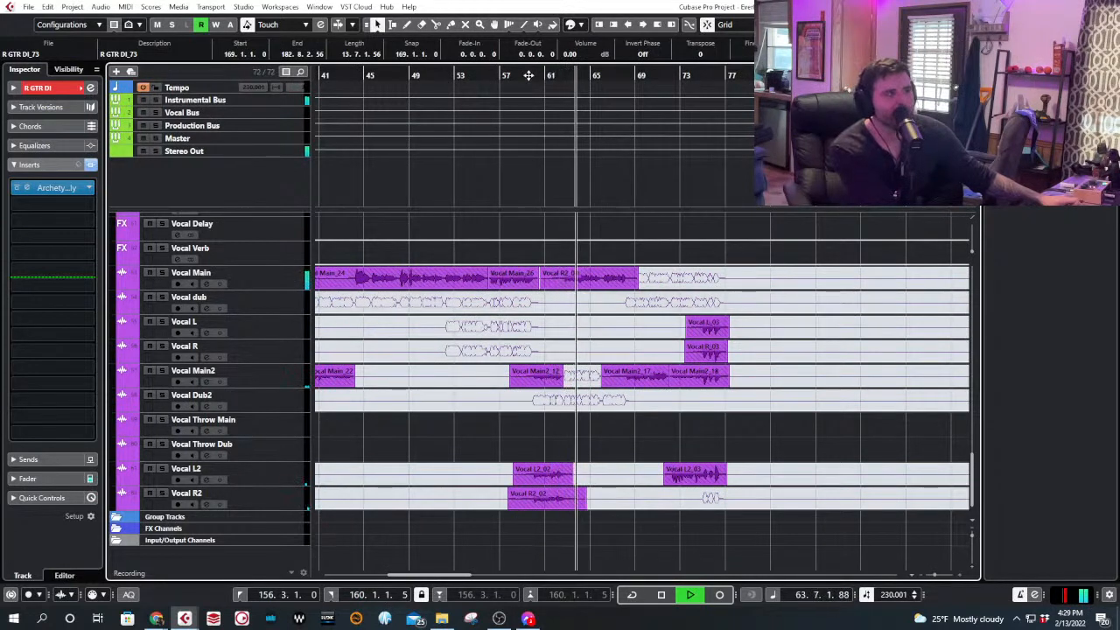
left_click_drag(528, 75, 517, 122)
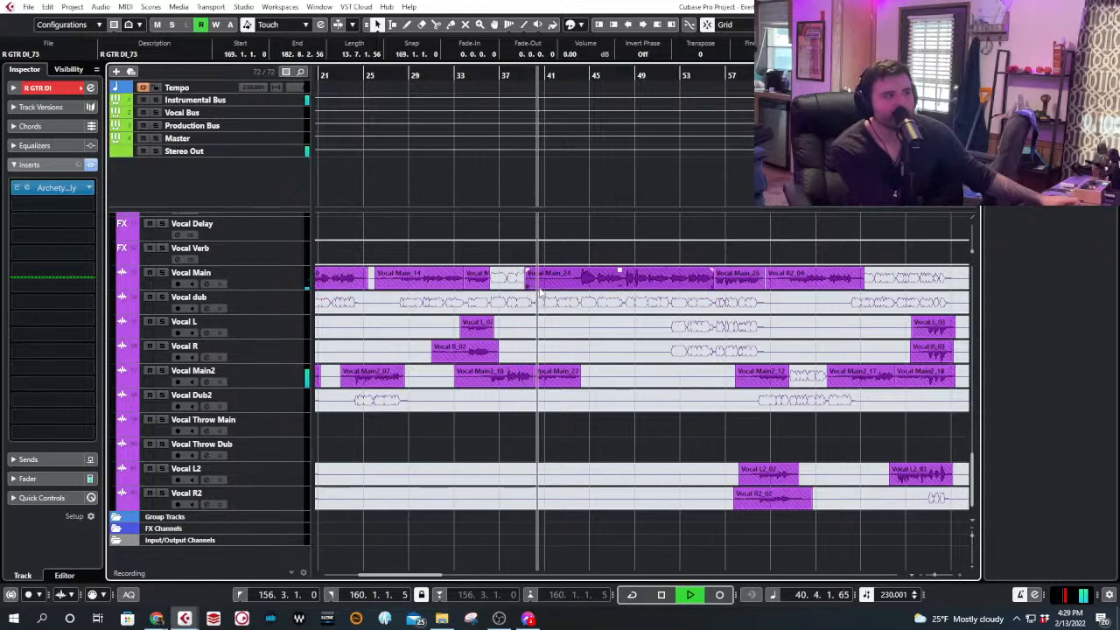
scroll(482, 377, "left", 3)
scroll(399, 386, "right", 5)
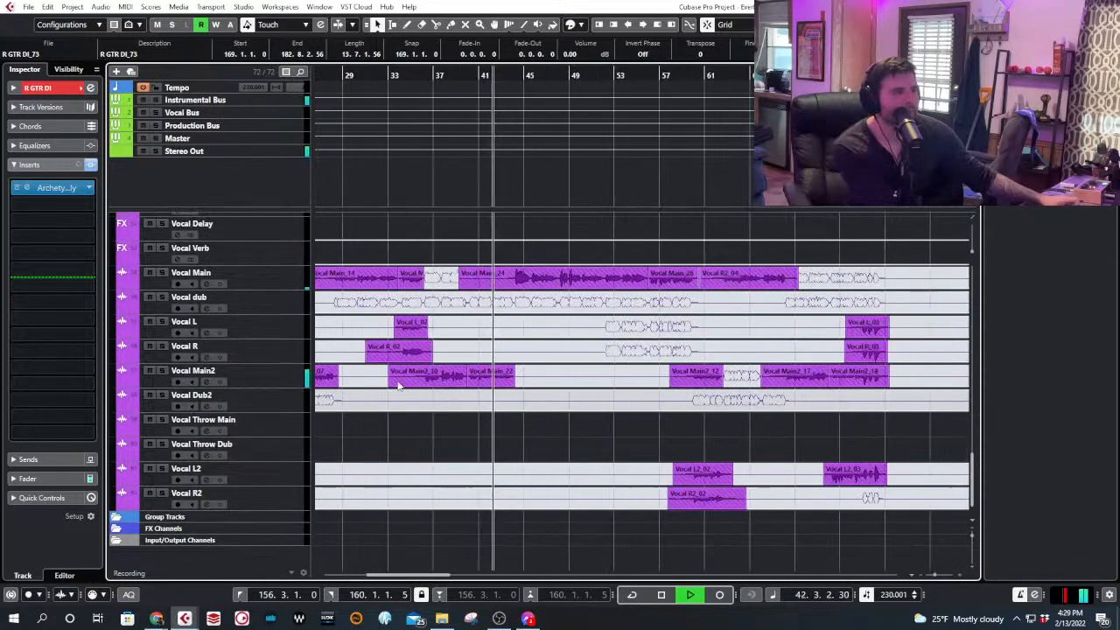
- Play the layered vocal tracks from about bar 57 to about bar 62, then stop playback
left_click(669, 75)
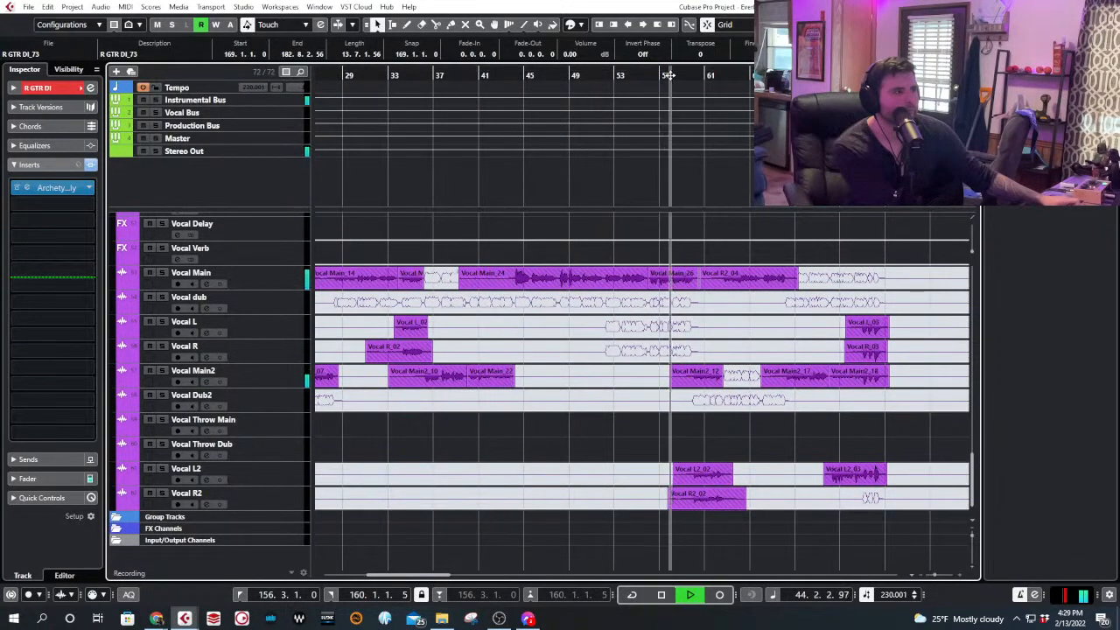
scroll(672, 441, "up", 4)
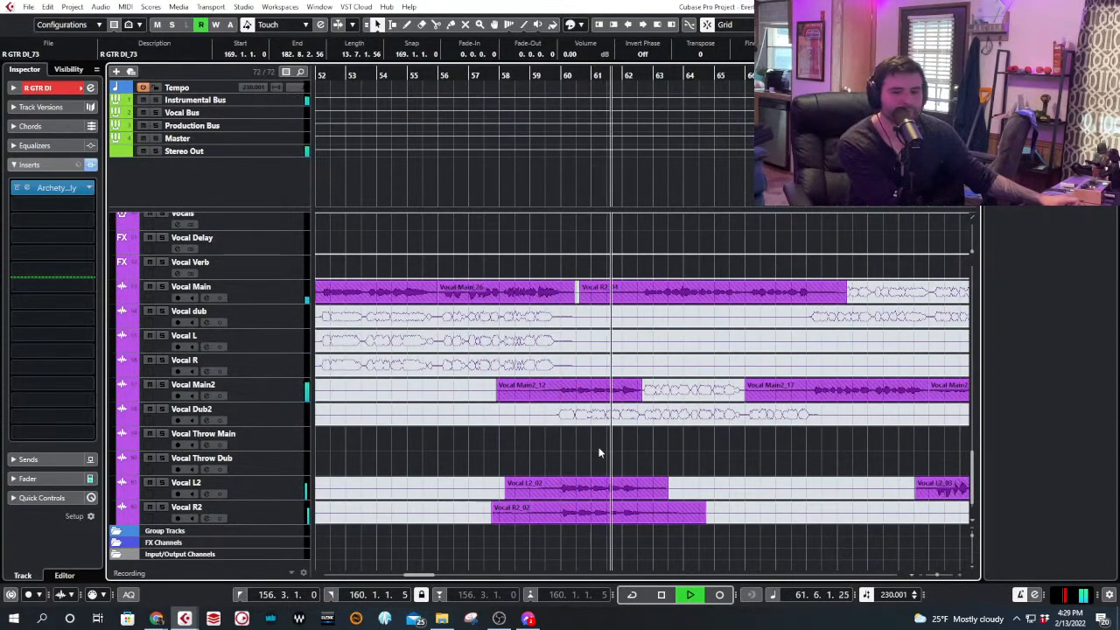
scroll(626, 447, "up", 1)
left_click(610, 513)
key("space")
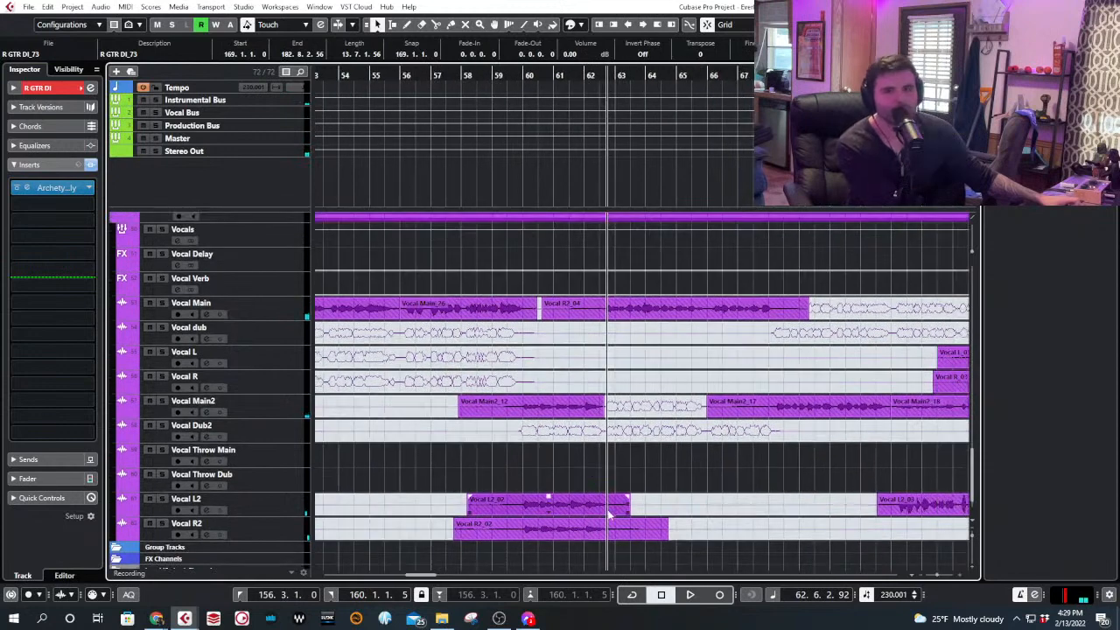
- Return to bar 169 at the song's ending and delete the R GTR DI_73 guitar take recorded there
scroll(961, 462, "down", 3)
scroll(768, 501, "up", 3)
scroll(769, 500, "down", 1)
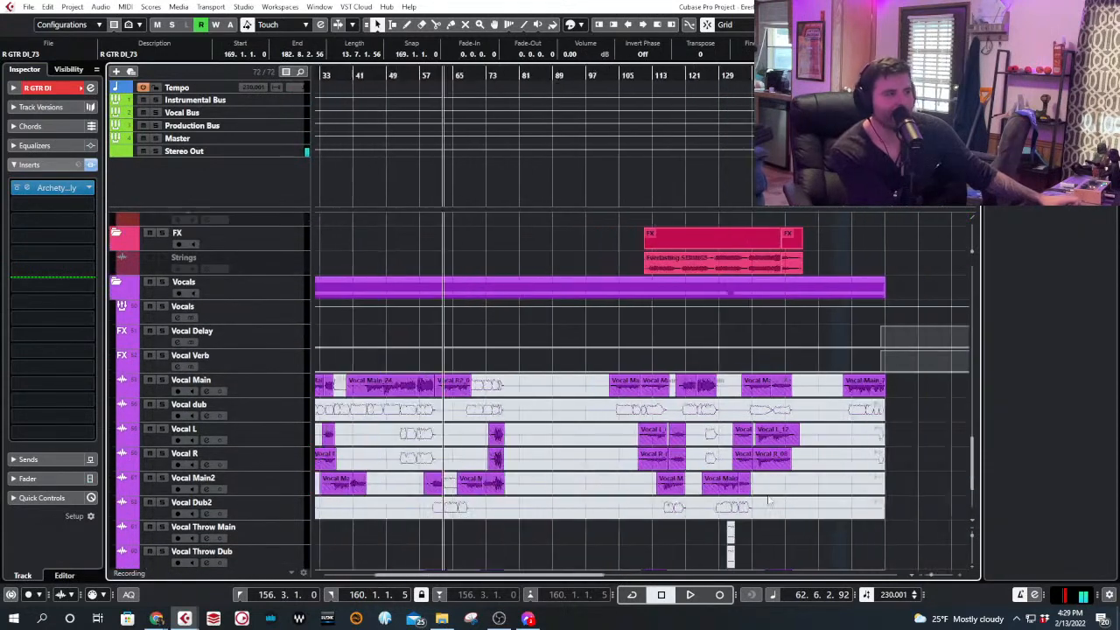
scroll(768, 501, "down", 2)
scroll(814, 420, "down", 2)
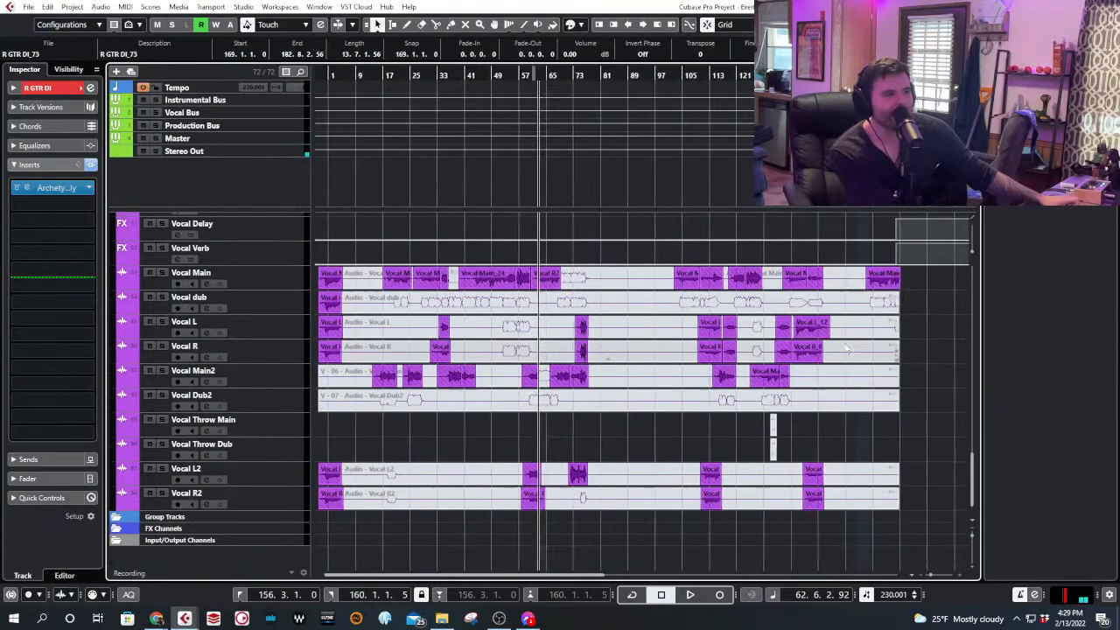
left_click_drag(846, 349, 694, 428)
left_click_drag(809, 403, 587, 530)
left_click_drag(623, 321, 560, 534)
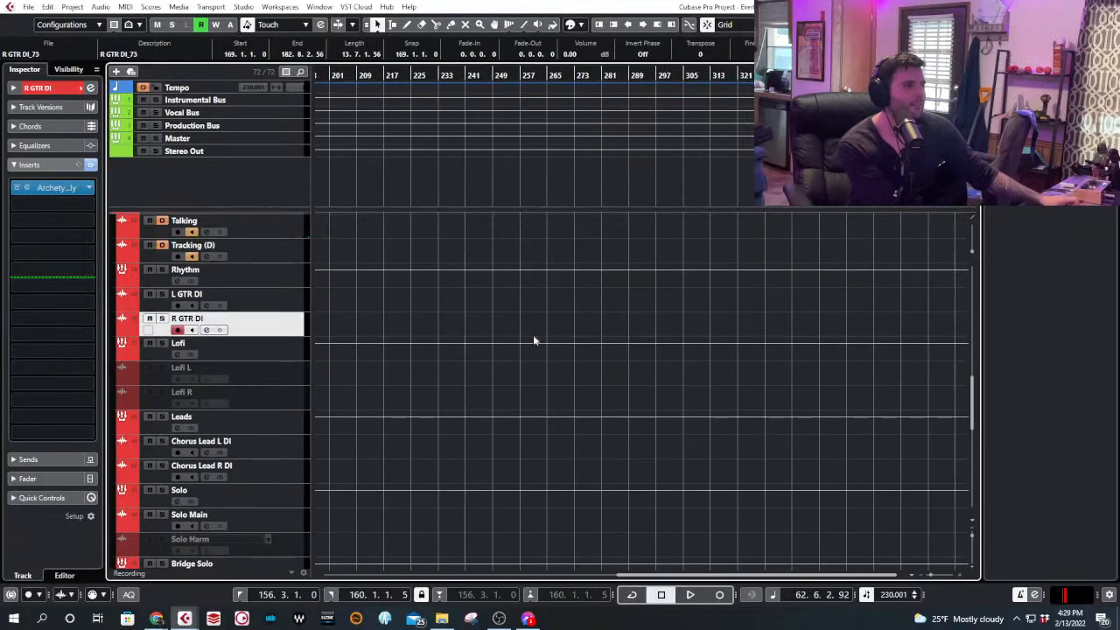
left_click_drag(533, 336, 490, 573)
mouse_move(525, 368)
left_mouse_down()
mouse_move(339, 561)
mouse_move(968, 406)
mouse_move(762, 573)
left_mouse_up()
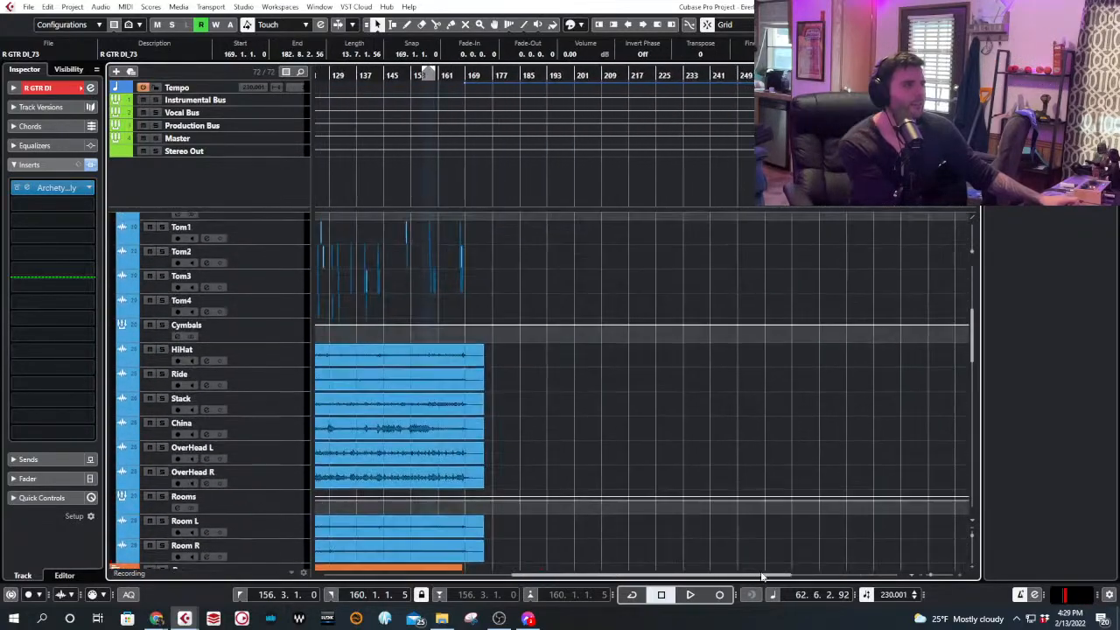
left_click_drag(530, 342, 582, 109)
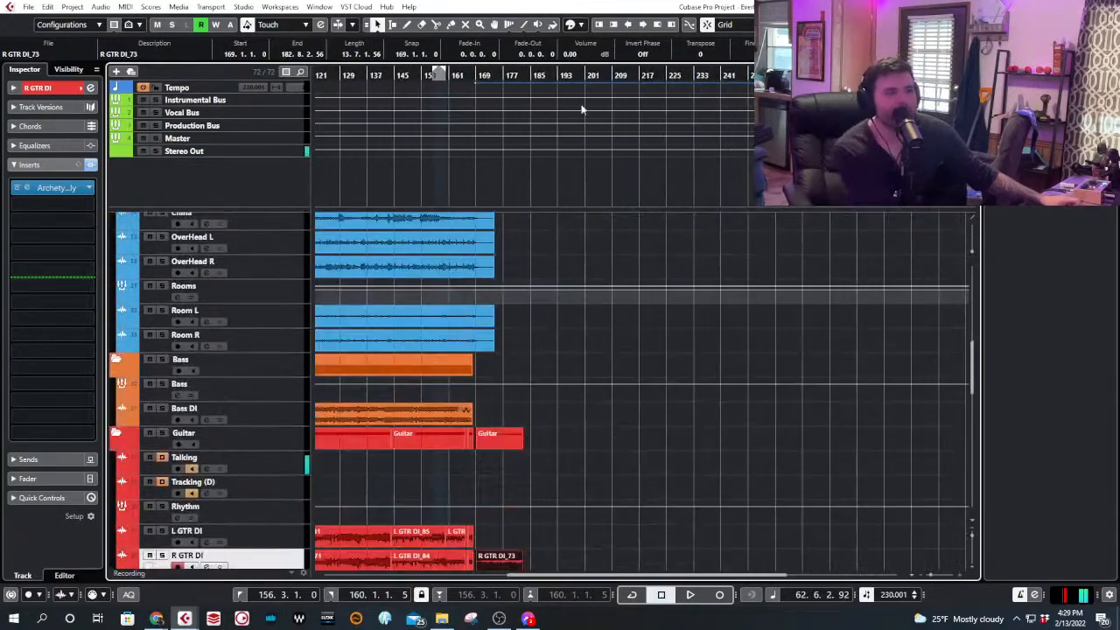
scroll(589, 437, "down", 6)
scroll(417, 430, "up", 6)
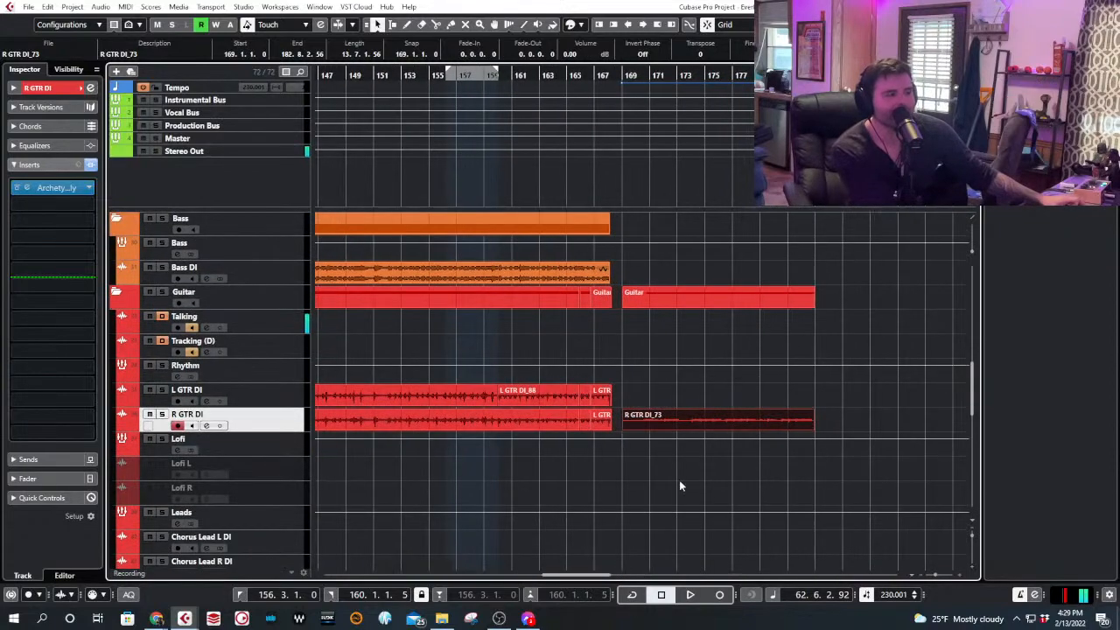
scroll(681, 486, "up", 3)
left_click(557, 77)
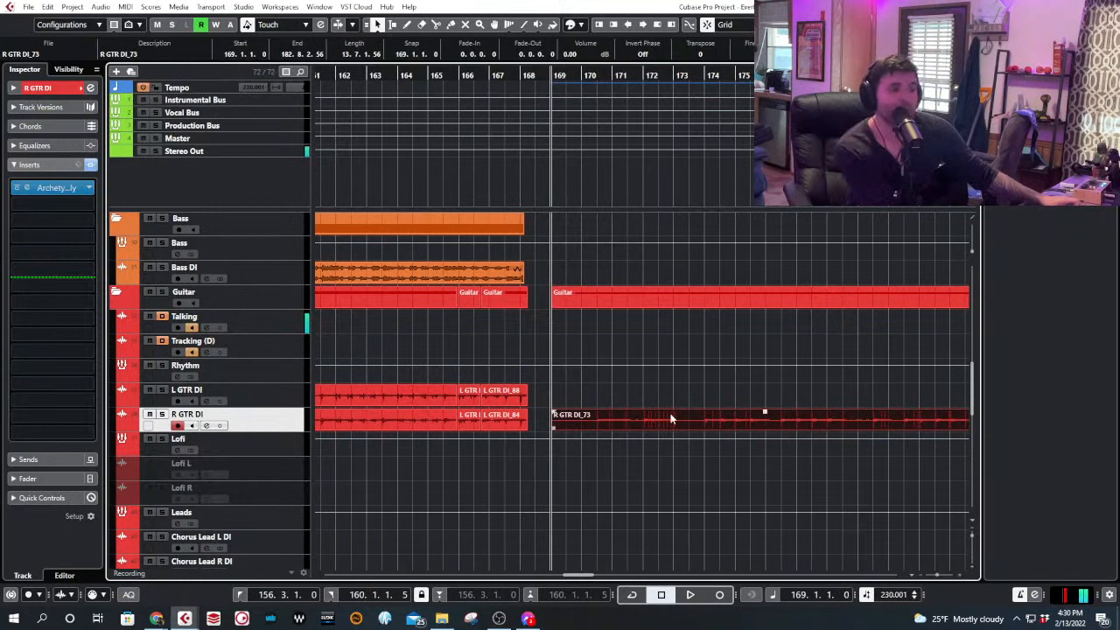
key("Delete")
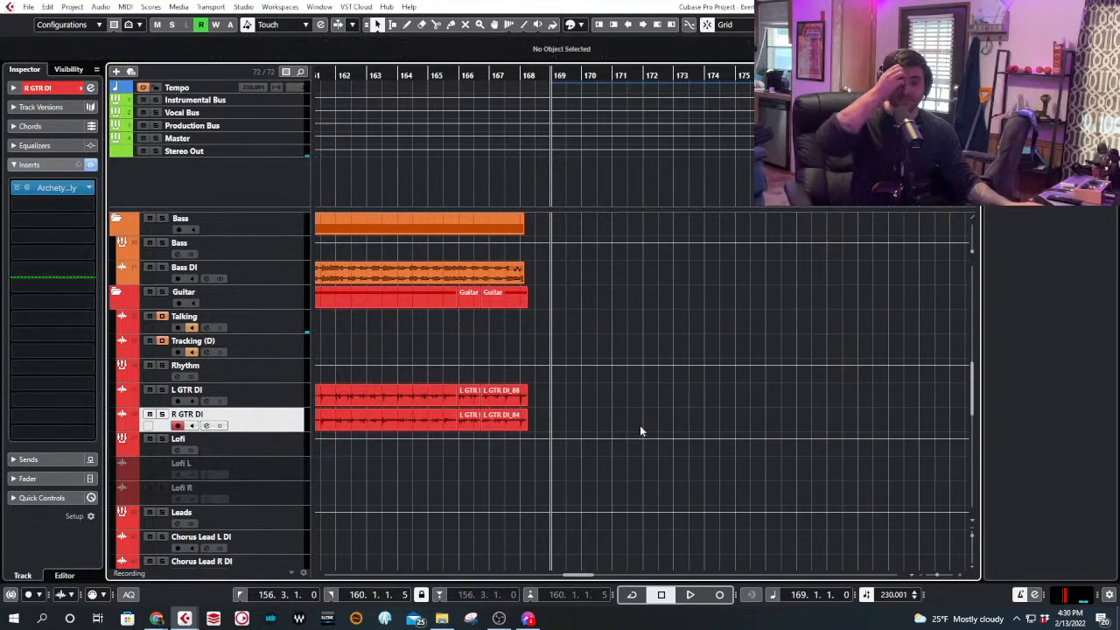
key("KP_Multiply")
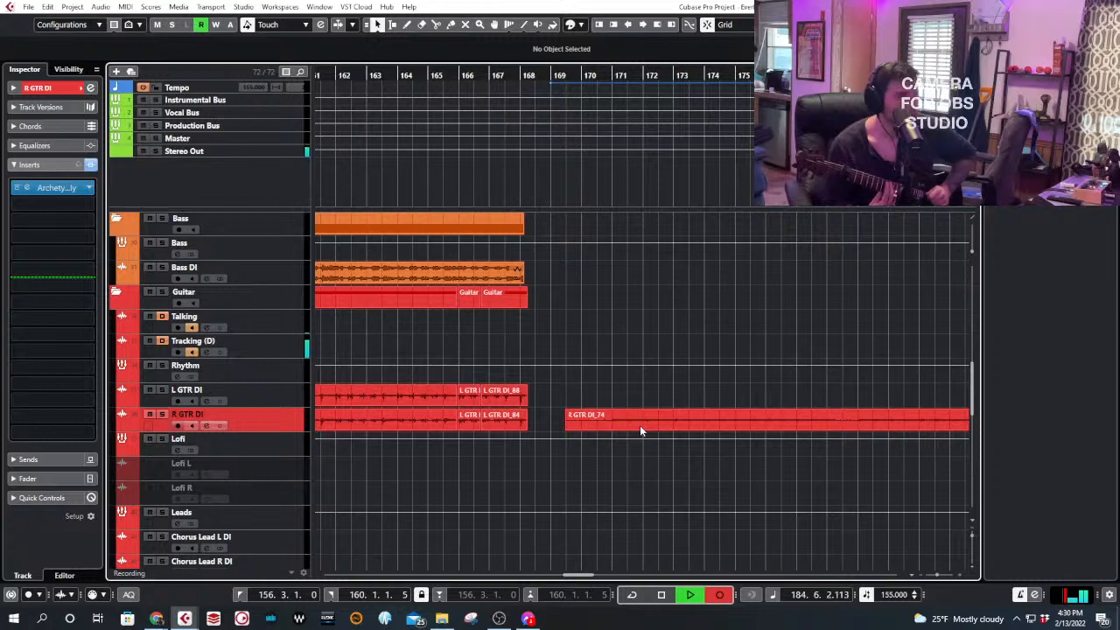
key("space")
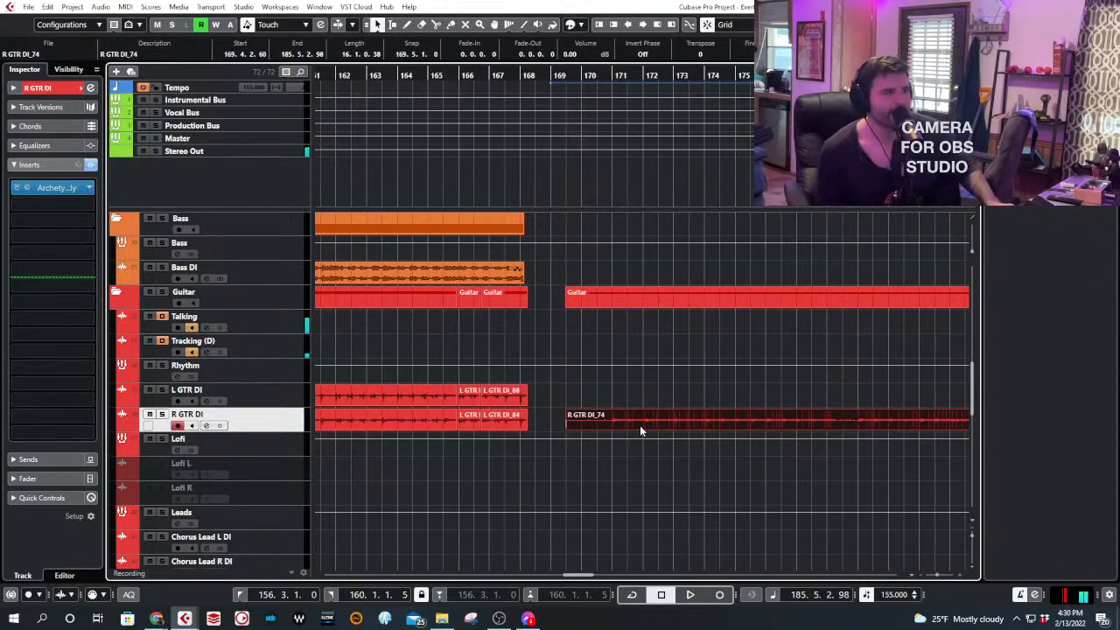
key("Delete")
- Record a short guitar take on the R GTR DI track from bar 169 to about bar 173
key("KP_0")
key("KP_Multiply")
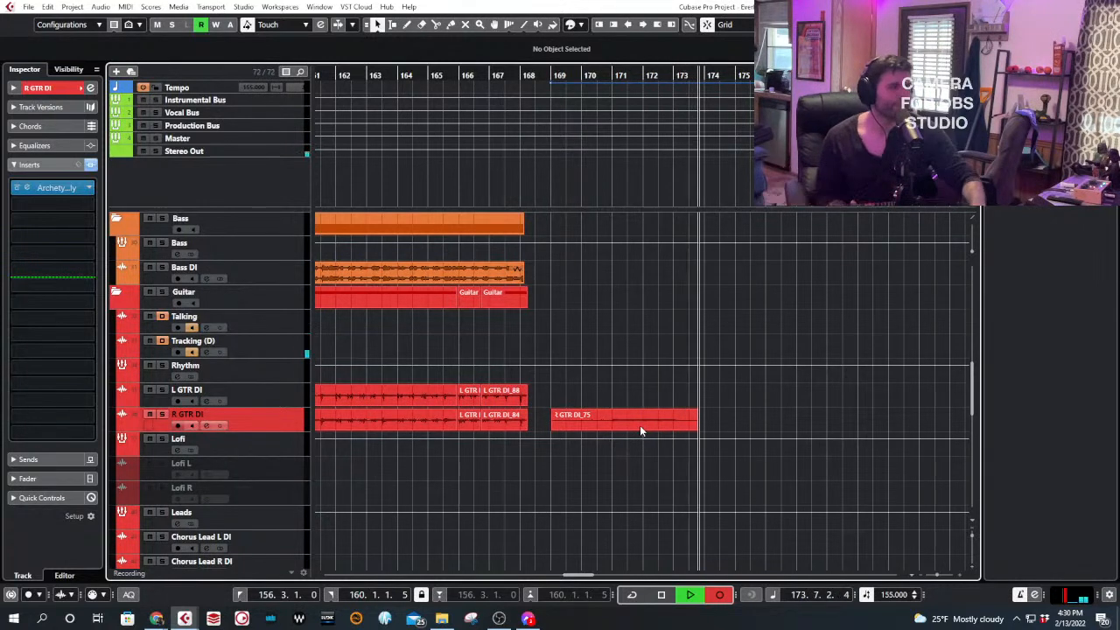
key("space")
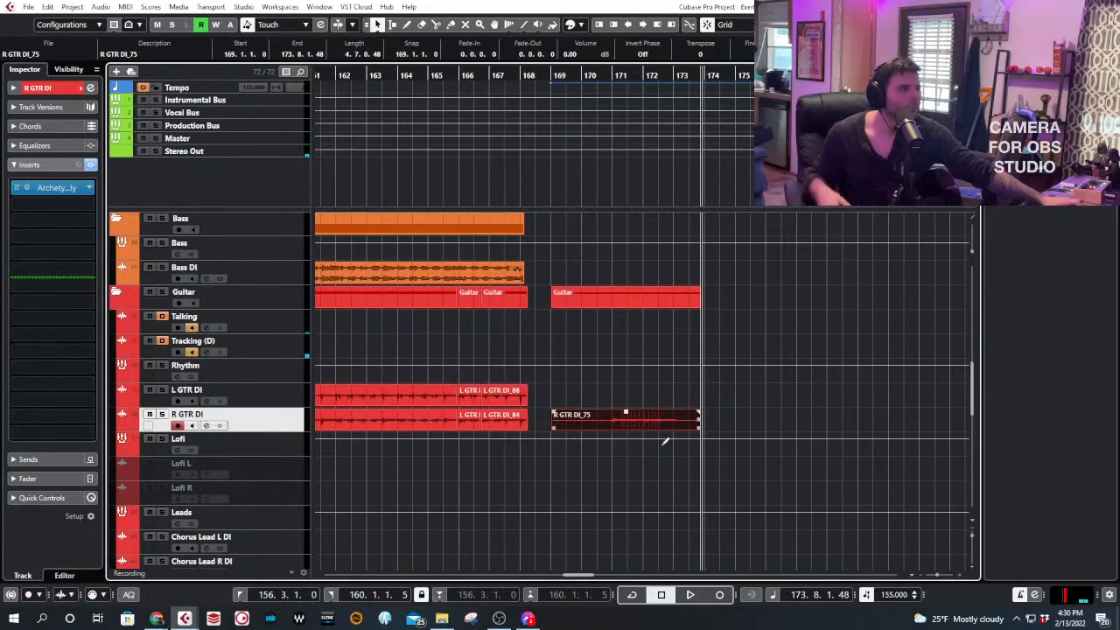
- Split the new R GTR DI take at bar 171 and just after bar 173, and delete the two outer pieces
left_click(614, 428, "alt")
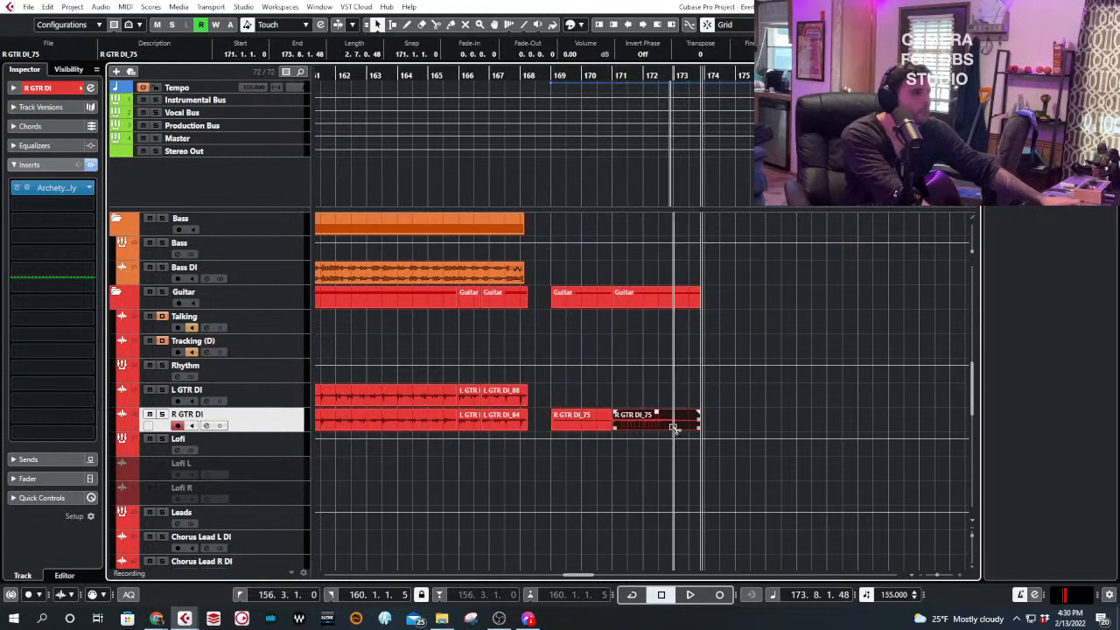
left_click(675, 428, "alt")
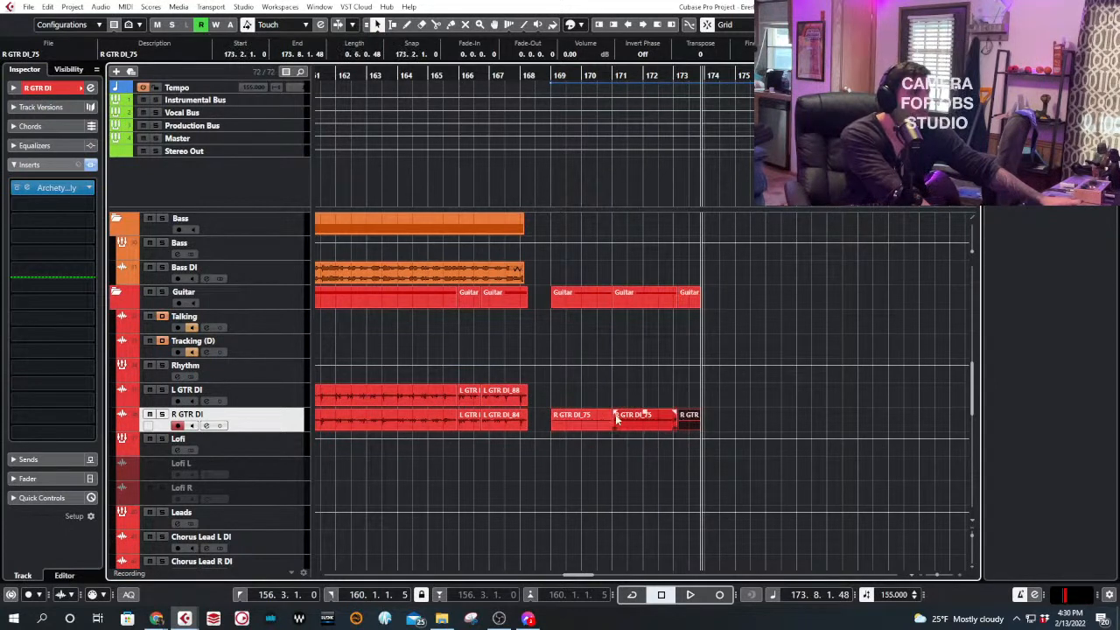
left_click(601, 421)
left_click(694, 427, "shift")
key("Delete")
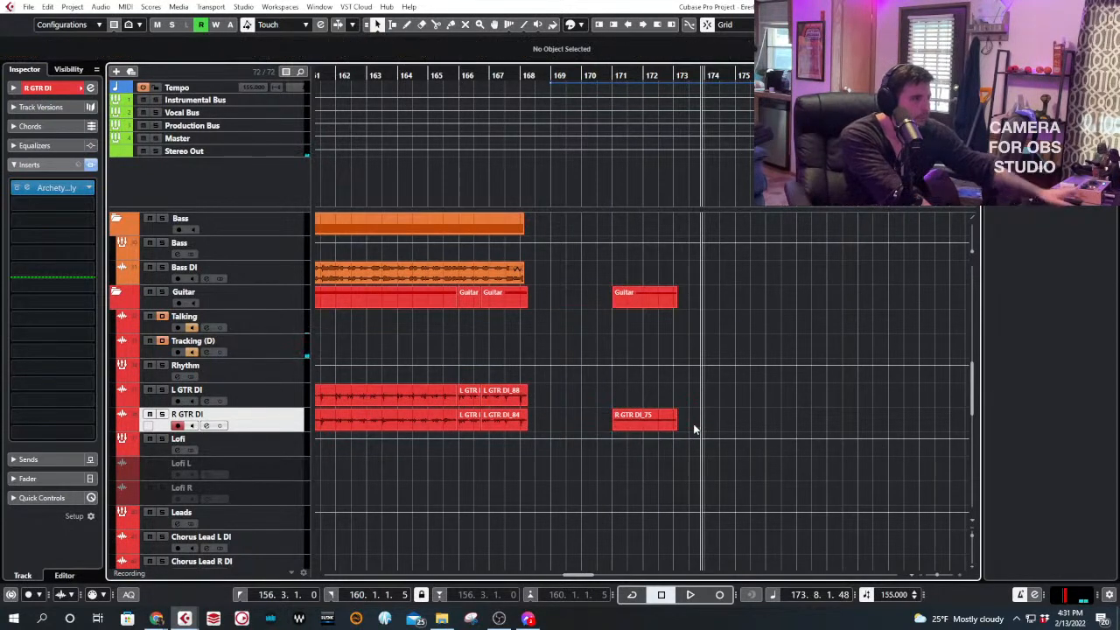
- Move the remaining R GTR DI_75 piece into the guitar gap at bar 14 on the R GTR DI track
left_click(674, 428)
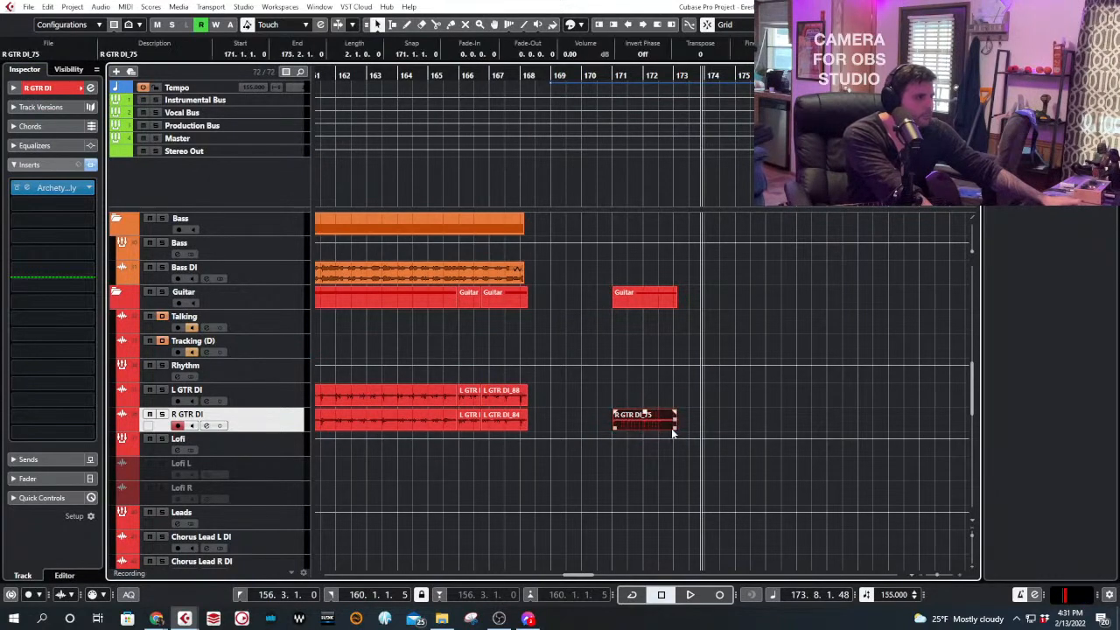
left_click_drag(676, 428, 380, 422)
scroll(661, 433, "down", 5)
scroll(378, 420, "up", 6)
left_click_drag(412, 465, 537, 462)
- Switch object selection to time-stretch sizing and stretch the R GTR DI_75 event so it ends at bar 16
key("1")
key("1")
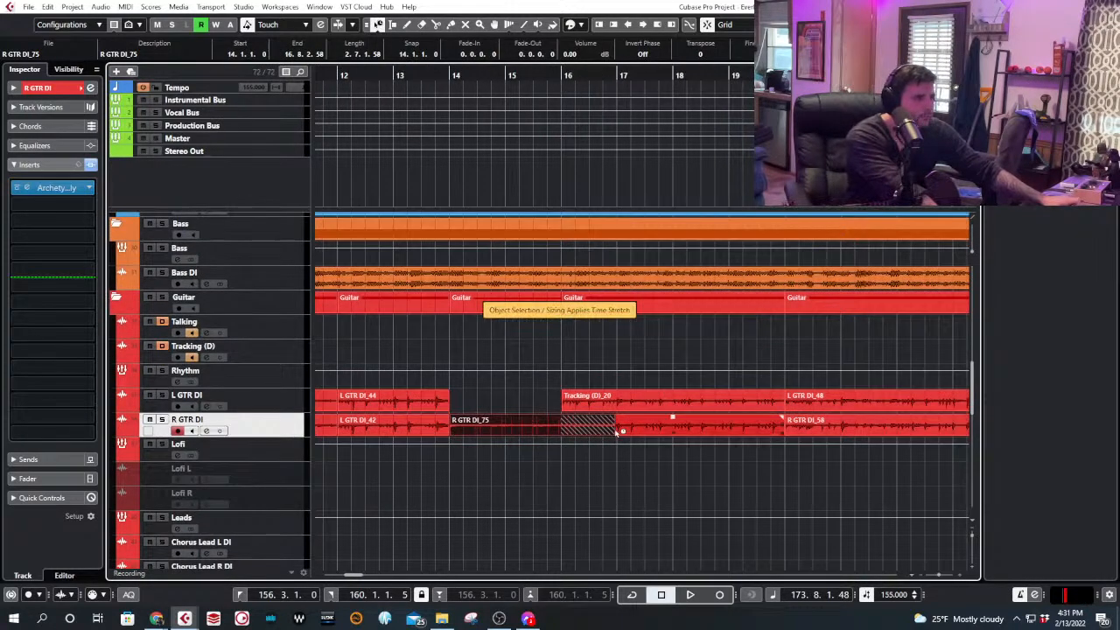
key("1")
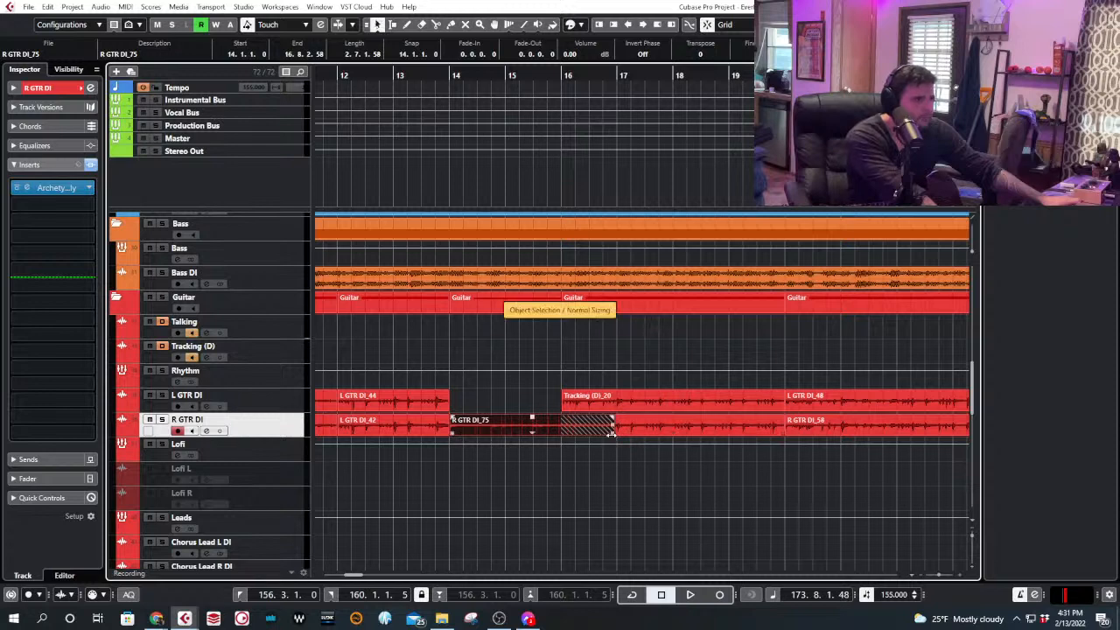
key("1")
key("1")
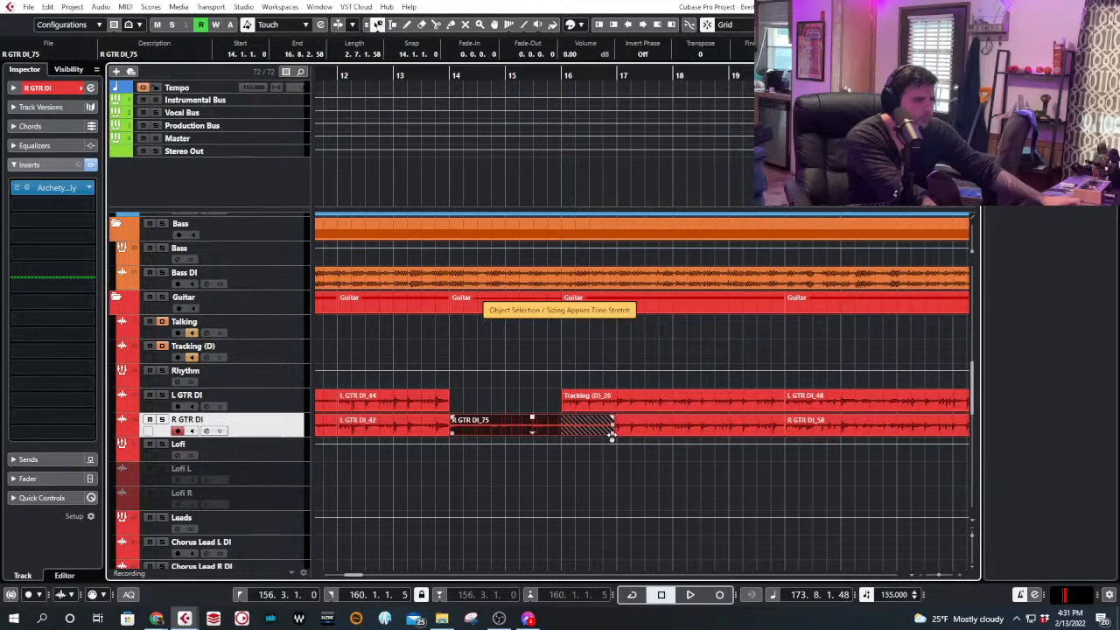
left_click_drag(611, 435, 561, 435)
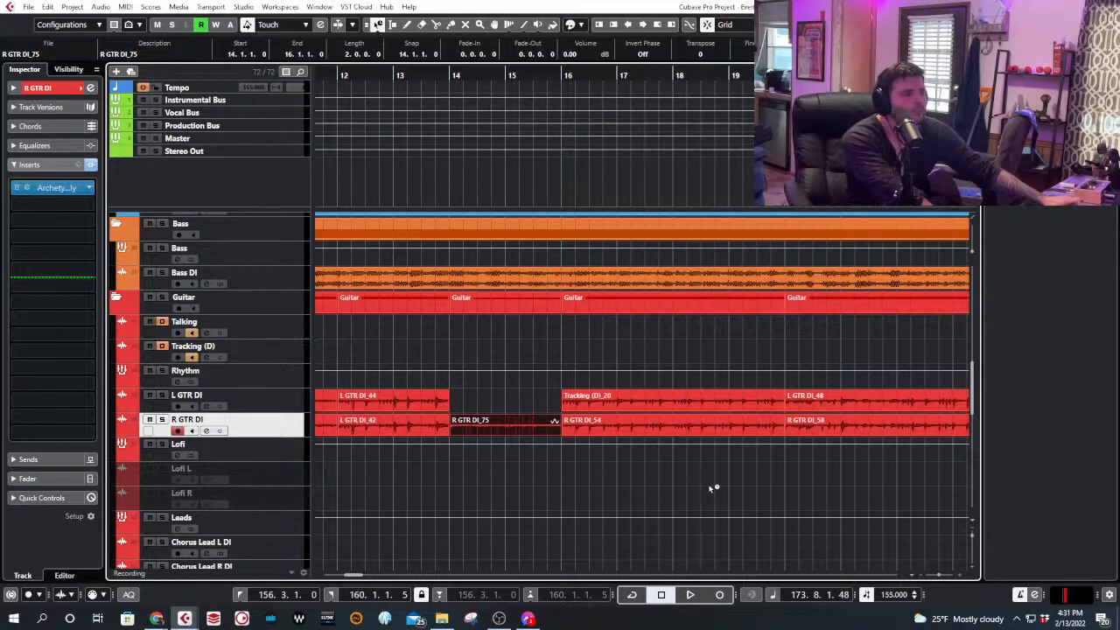
- Play the song from about bar 13 through the stretched guitar event and stop at about bar 16
left_click_drag(711, 488, 345, 441)
scroll(715, 394, "down", 5)
left_click_drag(879, 411, 484, 445)
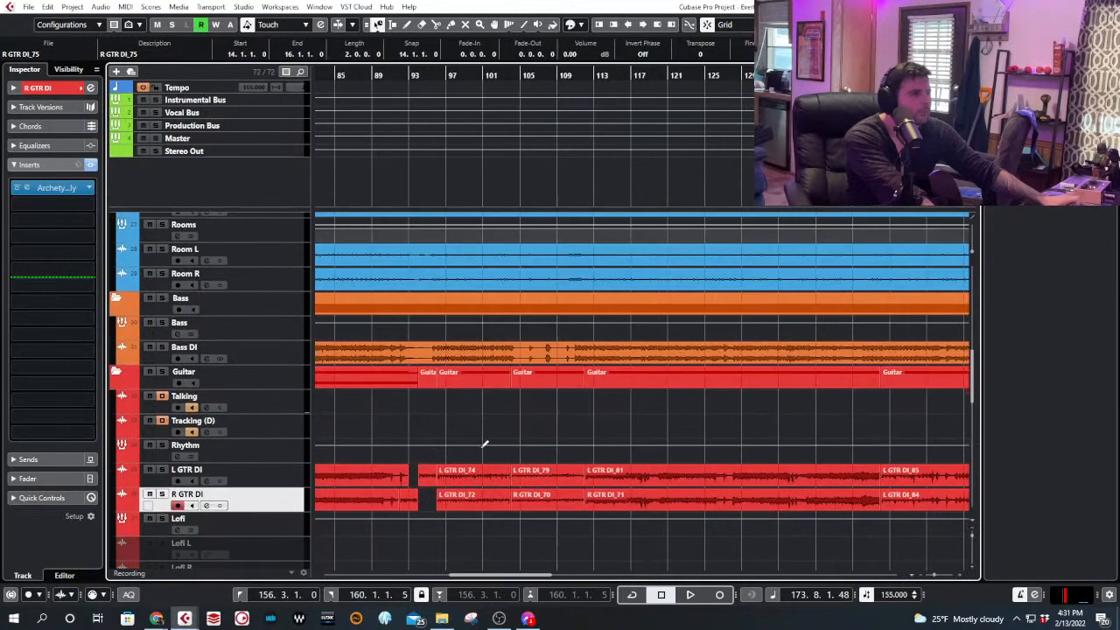
left_click_drag(724, 408, 1116, 252)
left_click_drag(363, 260, 643, 207)
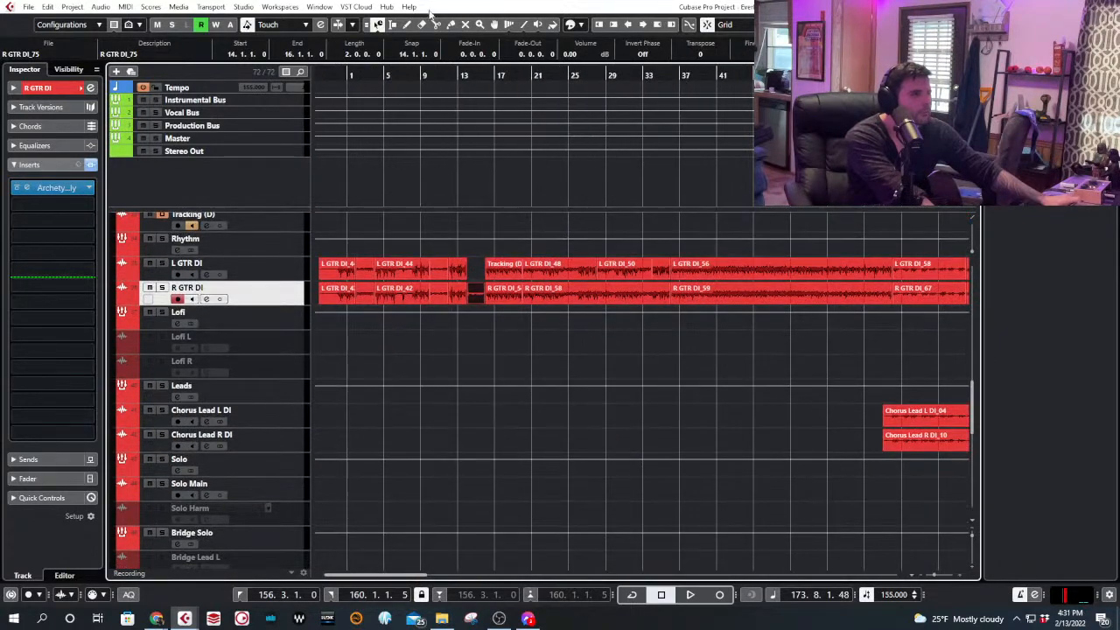
left_click(457, 75)
key("space")
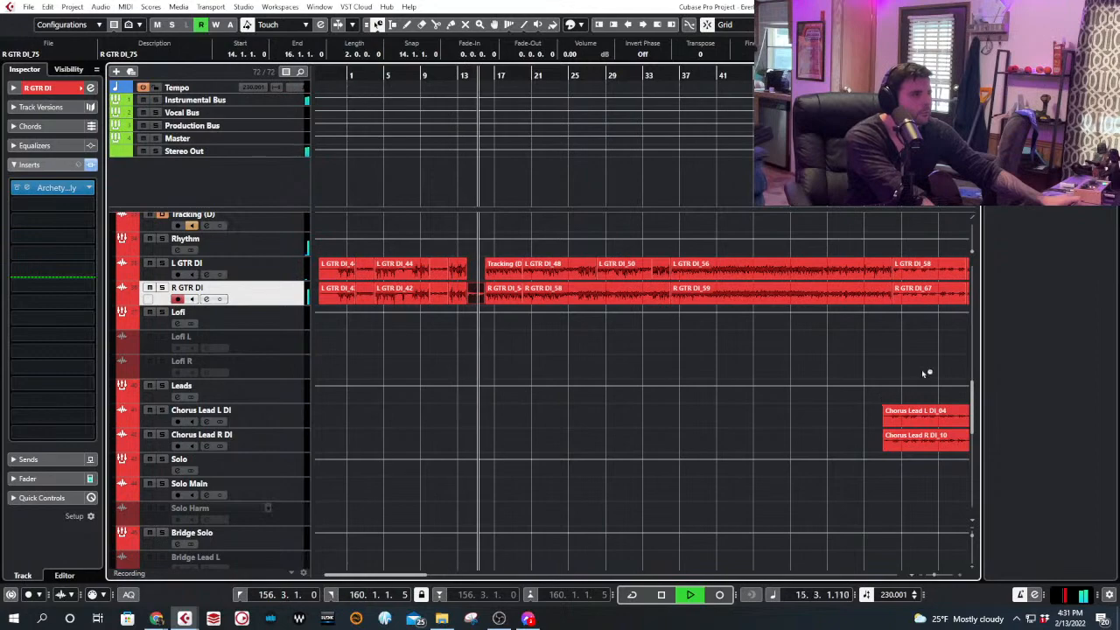
left_click_drag(927, 375, 320, 385)
key("space")
- Go back to bar 169 and record another guitar take on the R GTR DI track until about bar 175
left_click_drag(817, 371, 621, 369)
scroll(623, 367, "down", 3)
left_click_drag(756, 340, 584, 350)
scroll(584, 336, "up", 3)
scroll(607, 315, "up", 3)
scroll(538, 175, "up", 3)
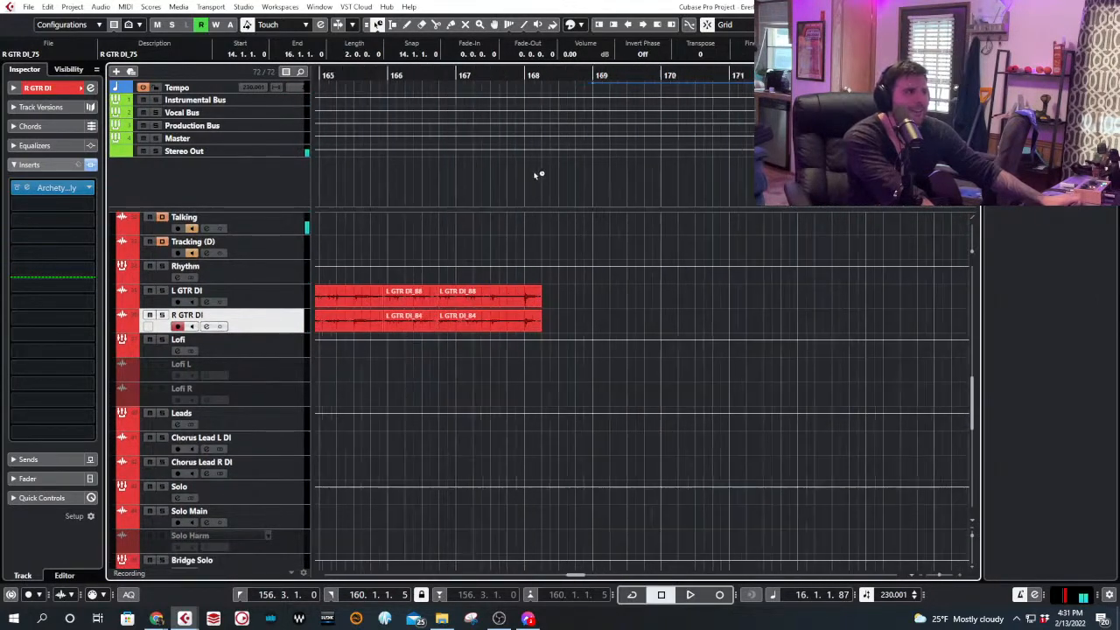
left_click(643, 75)
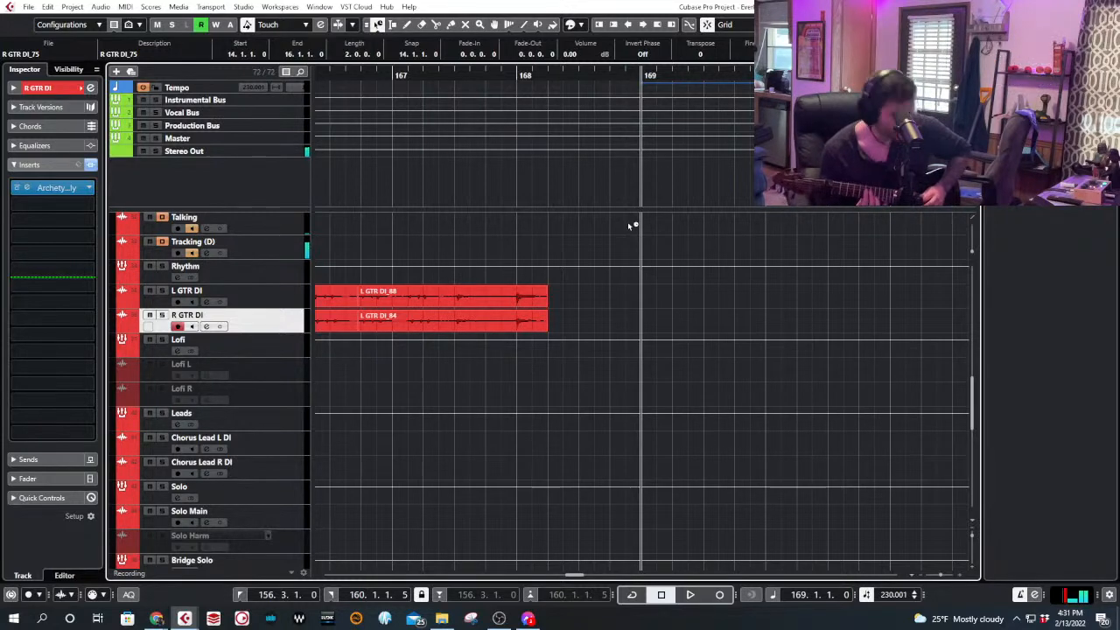
key("KP_Multiply")
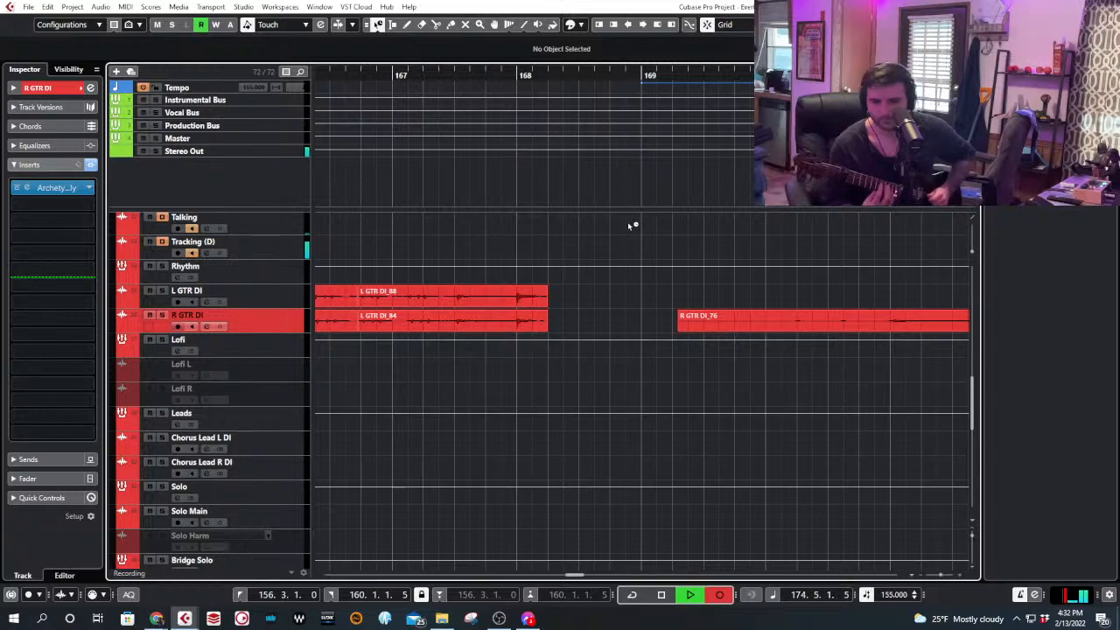
key("space")
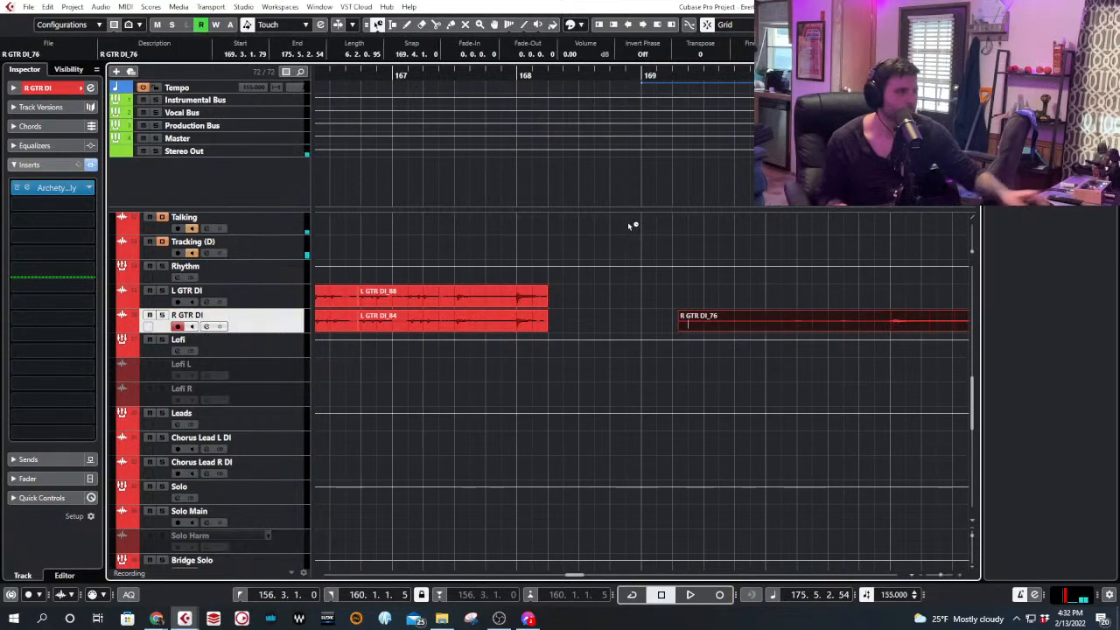
- Split the new R GTR DI_76 take at bars 173 and 175
left_click_drag(827, 392, 492, 387)
scroll(586, 314, "down", 1)
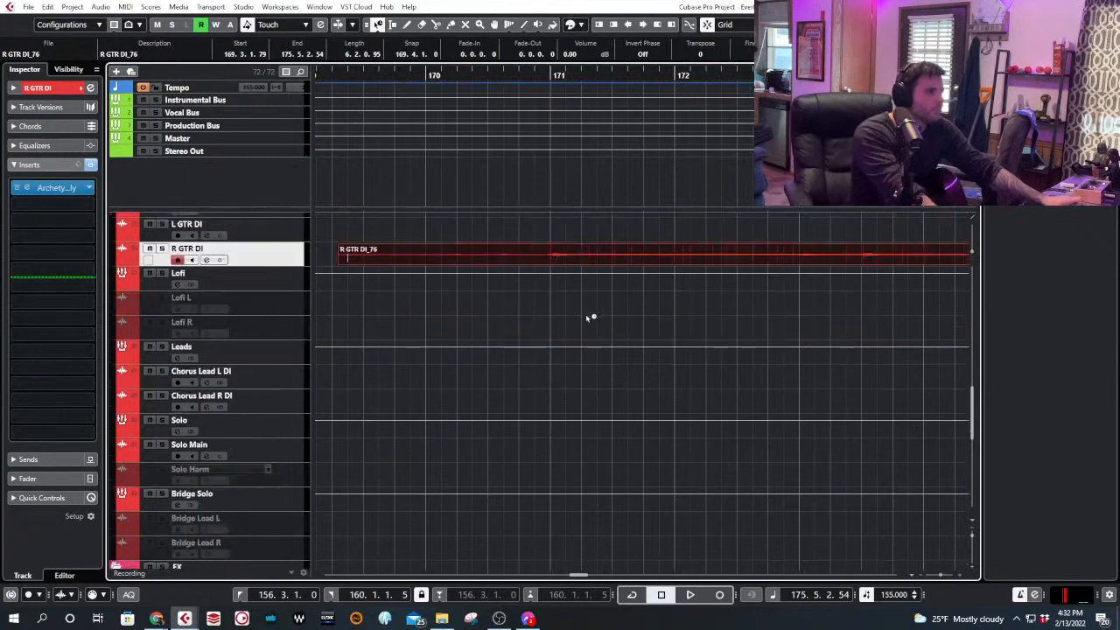
scroll(586, 313, "down", 3)
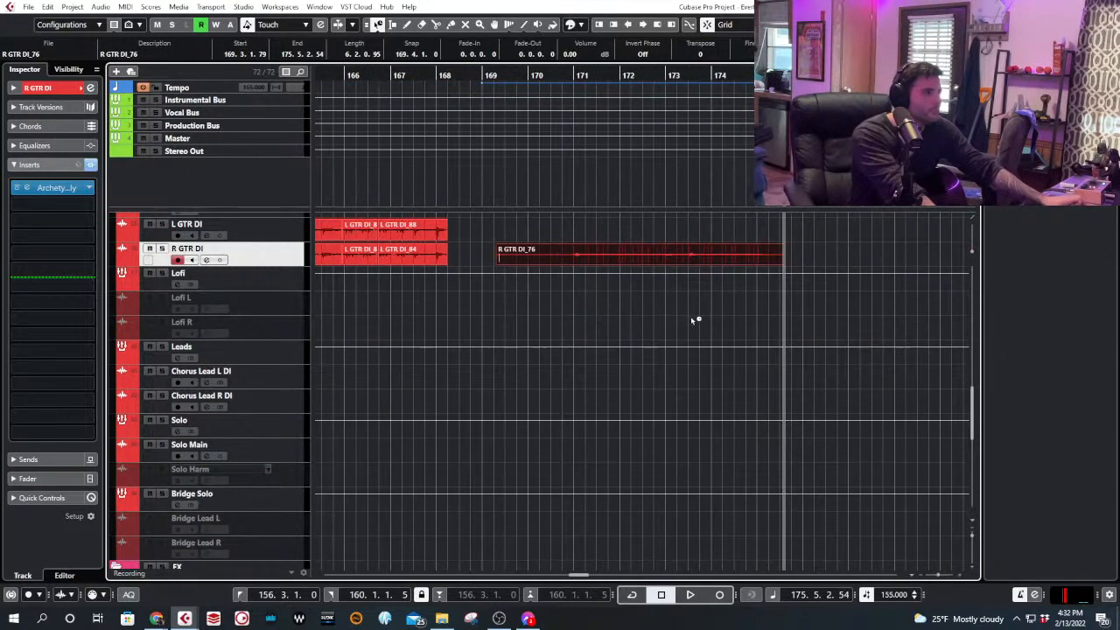
left_click(668, 261, "alt")
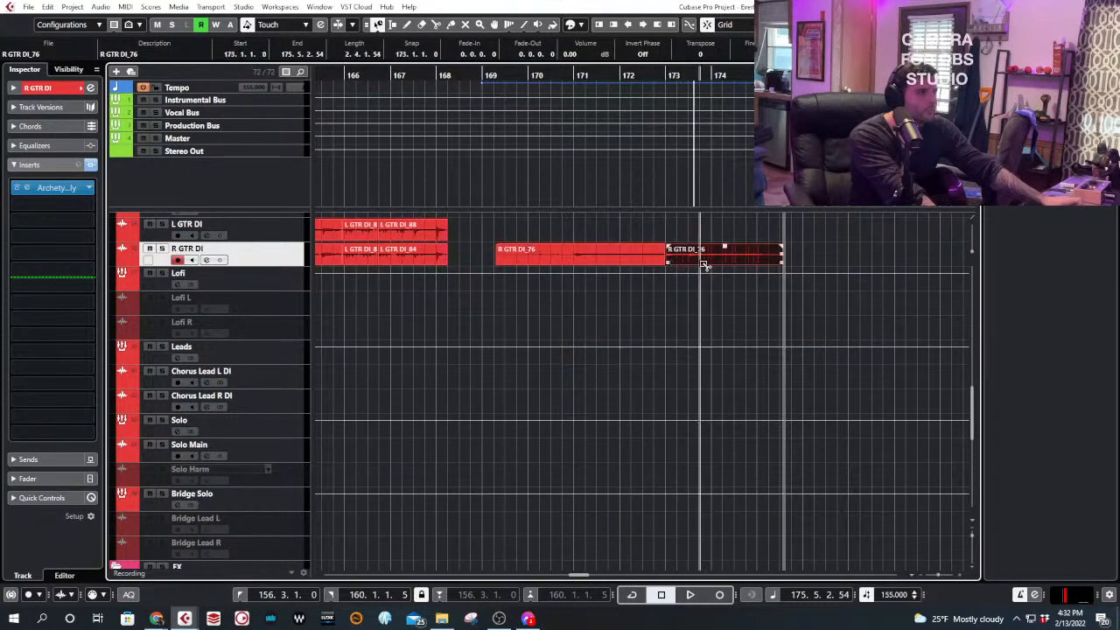
left_click(758, 263, "alt")
- Move the first piece of the R GTR DI_76 take onto the L GTR DI track at about bar 14
scroll(696, 259, "down", 6)
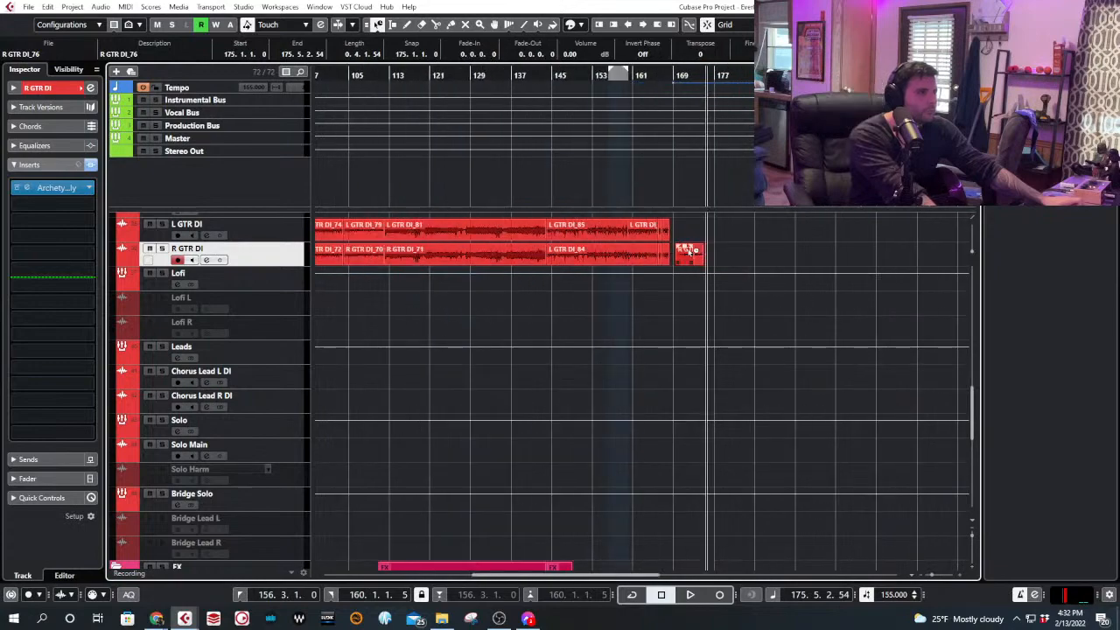
left_click_drag(689, 250, 408, 243)
scroll(405, 243, "up", 5)
scroll(405, 245, "up", 4)
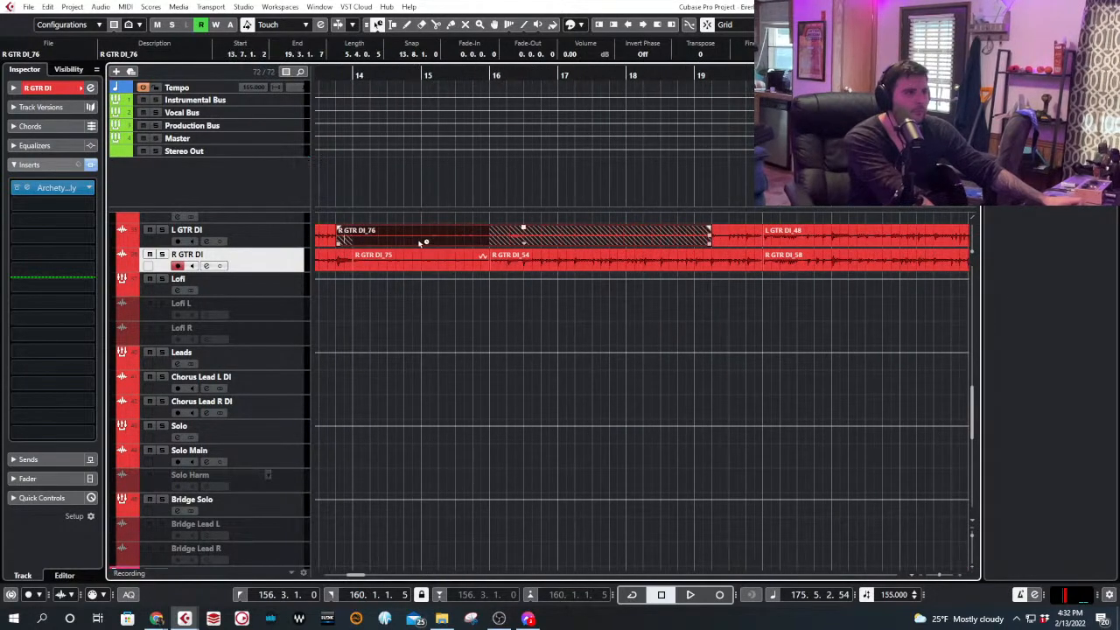
- Undo the last move of the R GTR DI_76 piece onto the L GTR DI track
scroll(422, 243, "down", 3)
left_click(478, 258)
key("ctrl+z")
scroll(610, 333, "down", 6)
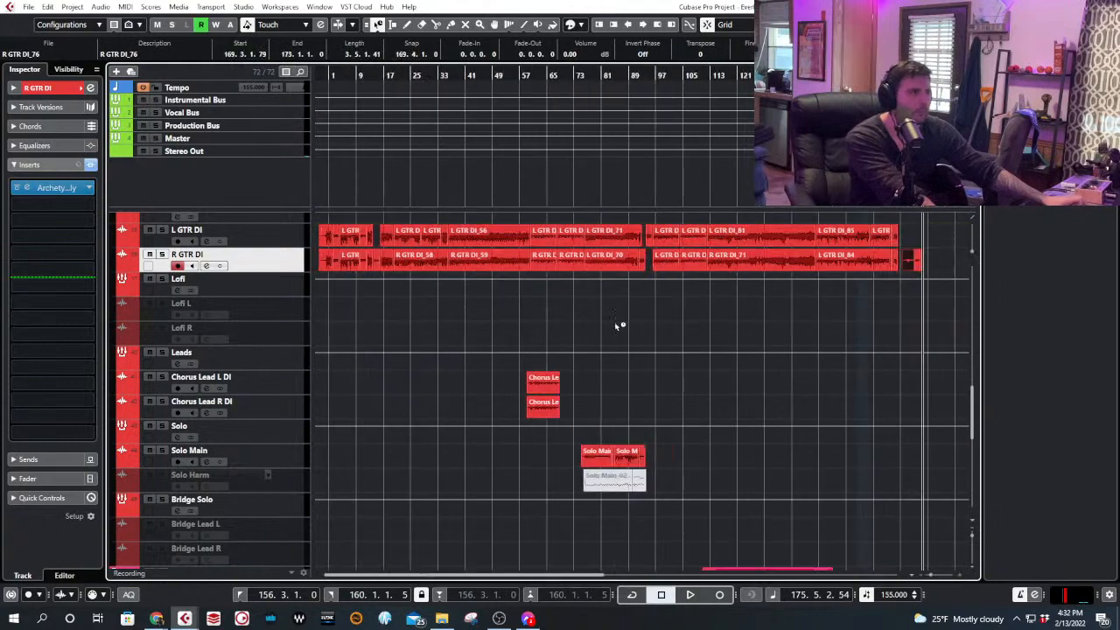
- Move the R GTR DI_76 piece from bars 173–175 to bar 14 on the L GTR DI track and time-stretch it to end at bar 16
scroll(945, 341, "up", 3)
left_click_drag(875, 257, 470, 236)
scroll(477, 235, "up", 5)
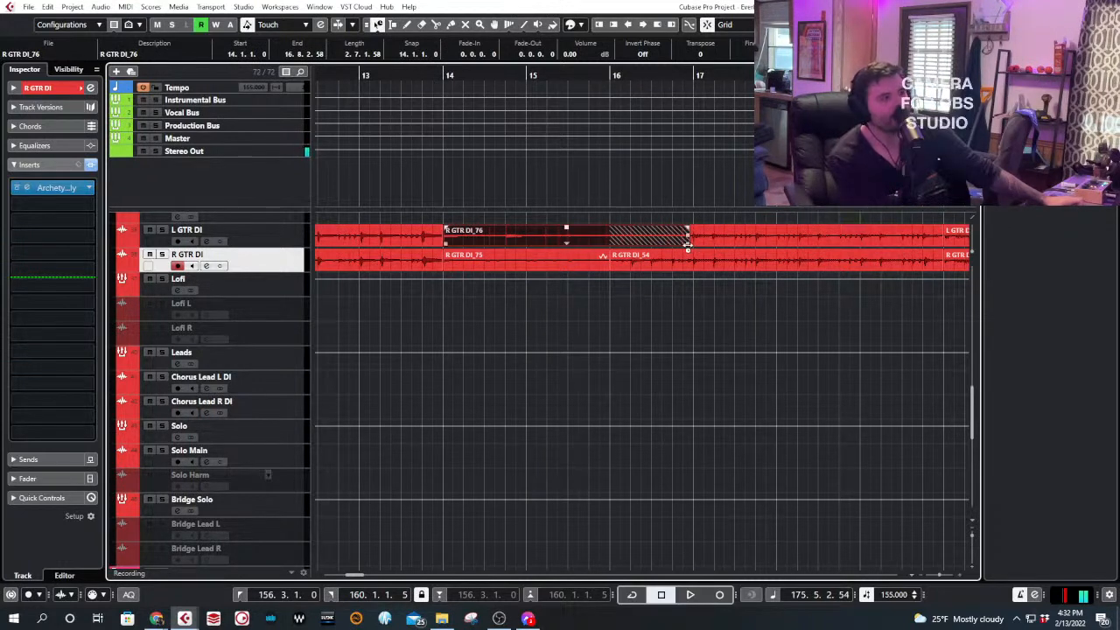
left_click_drag(688, 243, 612, 254)
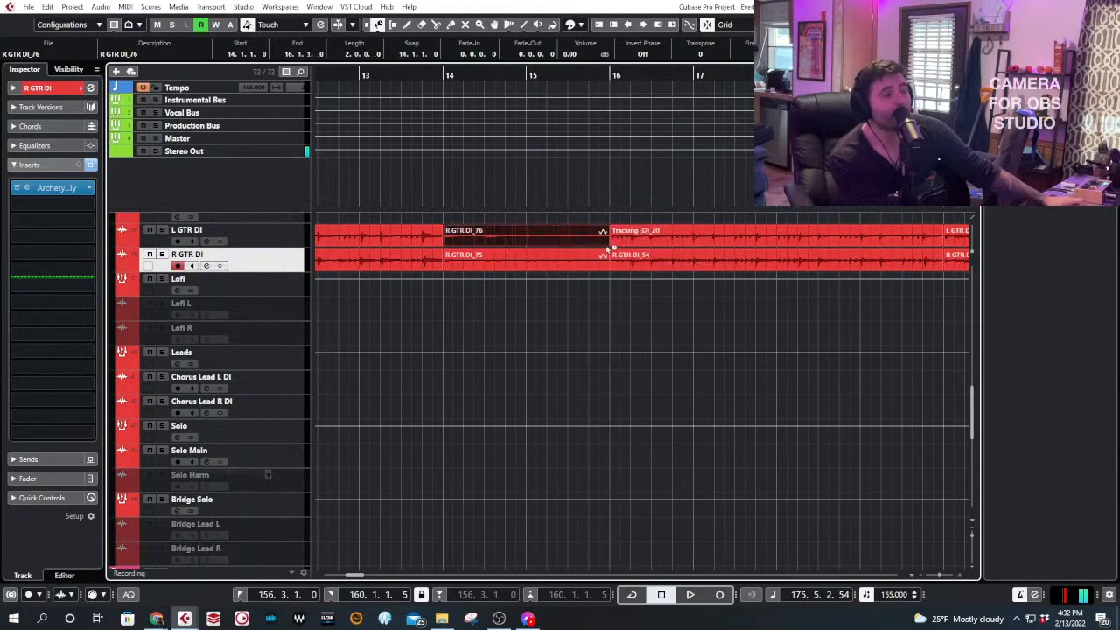
- Switch object selection back to Normal Sizing and review the stretched R GTR DI_76 event alongside the neighbouring guitar and bass tracks
scroll(582, 235, "down", 2)
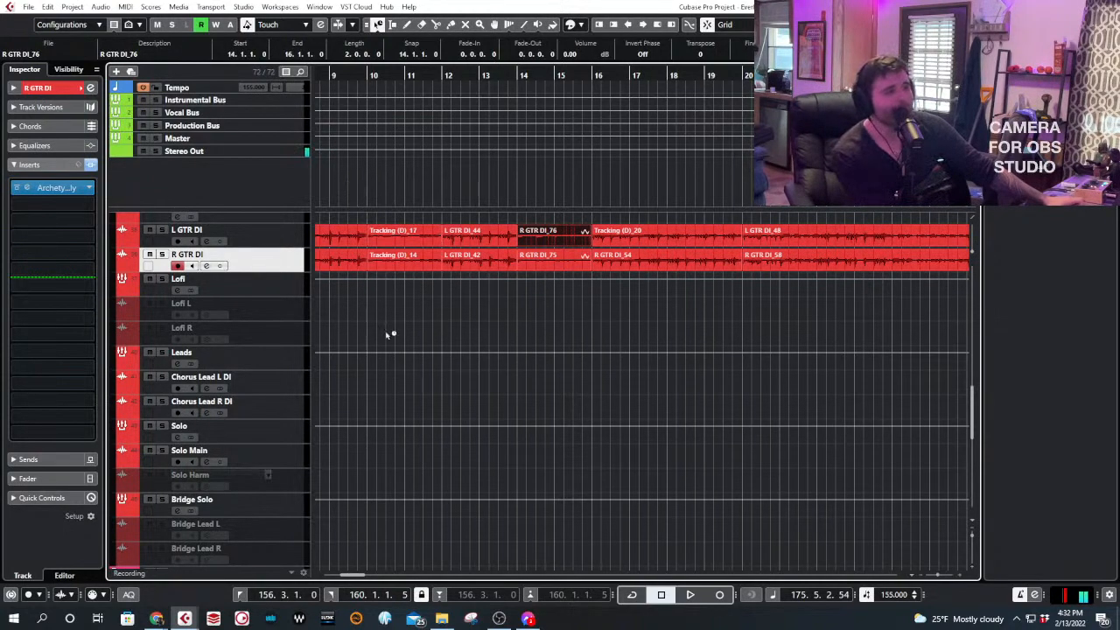
left_click_drag(389, 333, 477, 338)
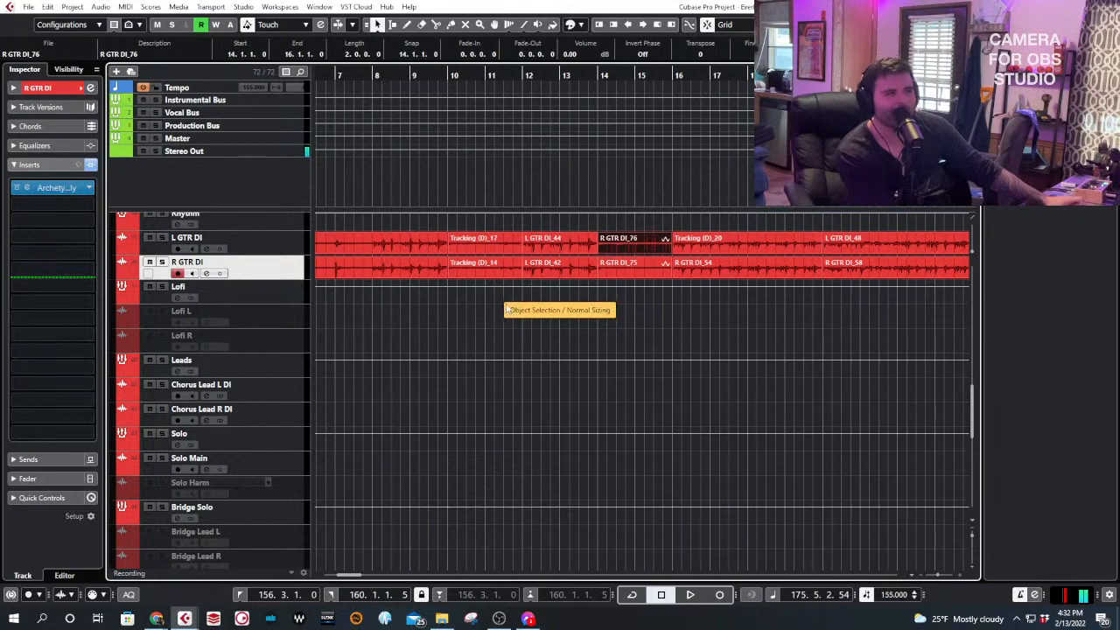
left_click_drag(516, 320, 486, 404)
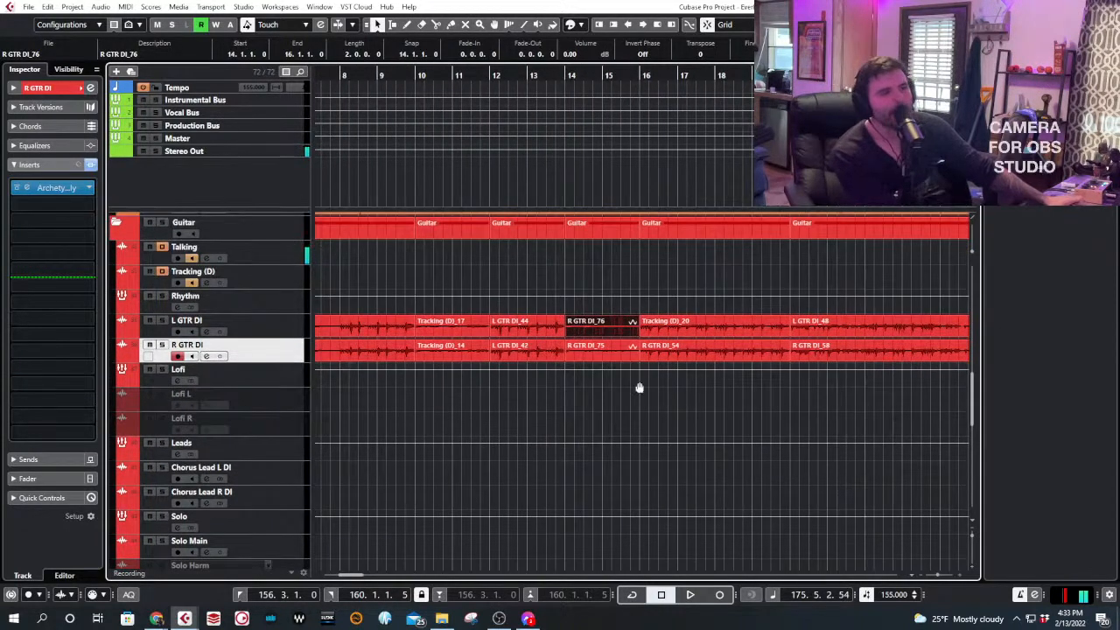
left_click_drag(638, 388, 618, 420)
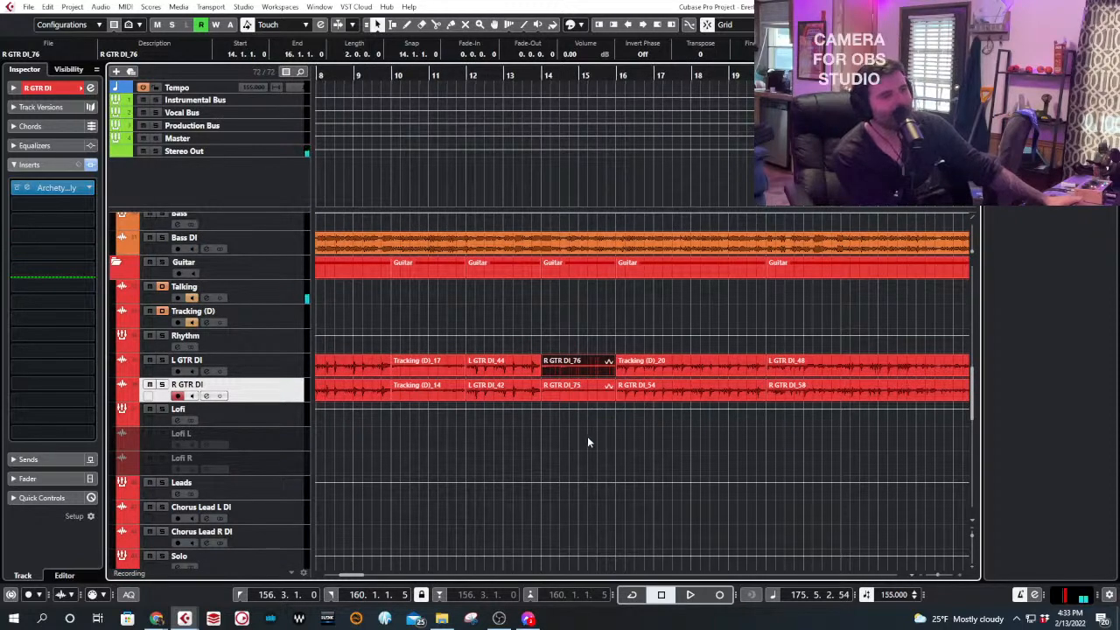
left_click_drag(587, 436, 561, 443)
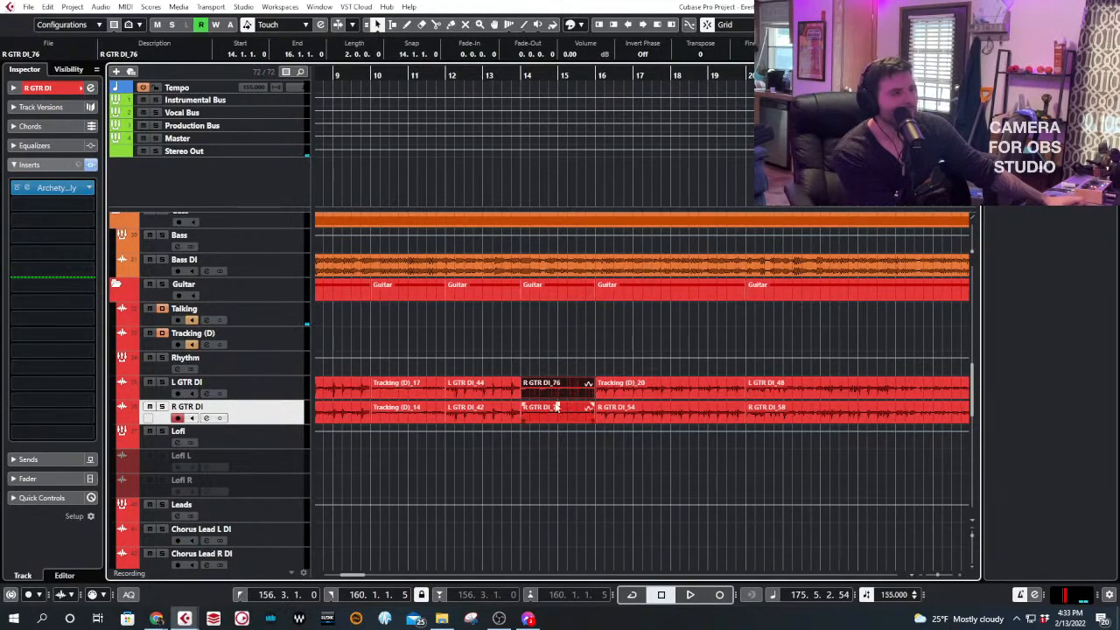
left_click_drag(527, 461, 465, 423)
scroll(475, 422, "down", 4)
scroll(474, 425, "up", 5)
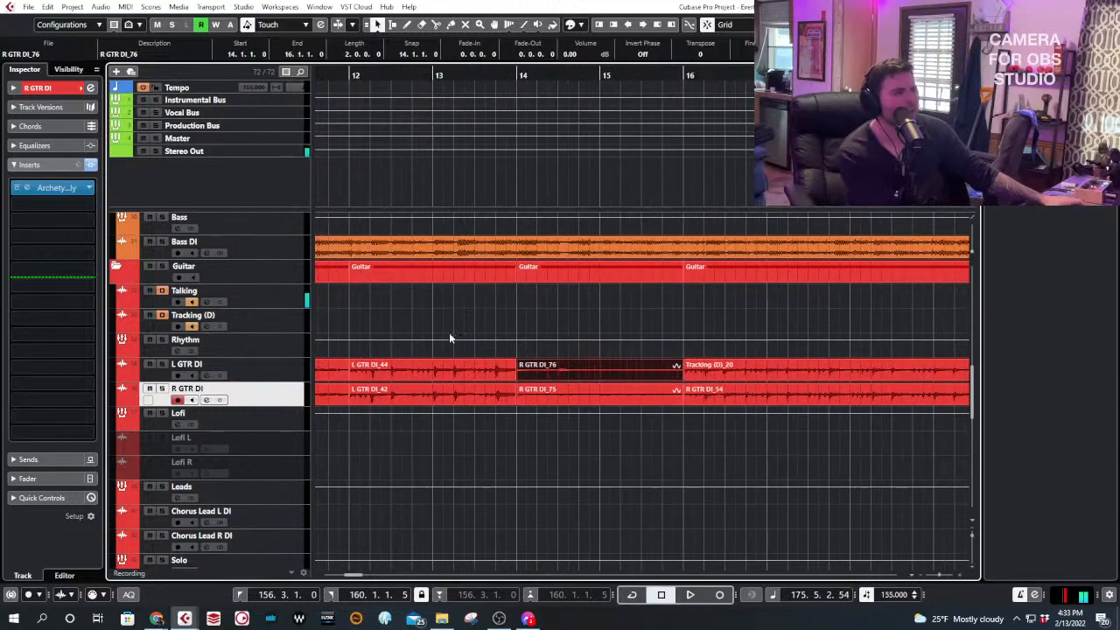
scroll(420, 326, "up", 2)
scroll(421, 324, "down", 4)
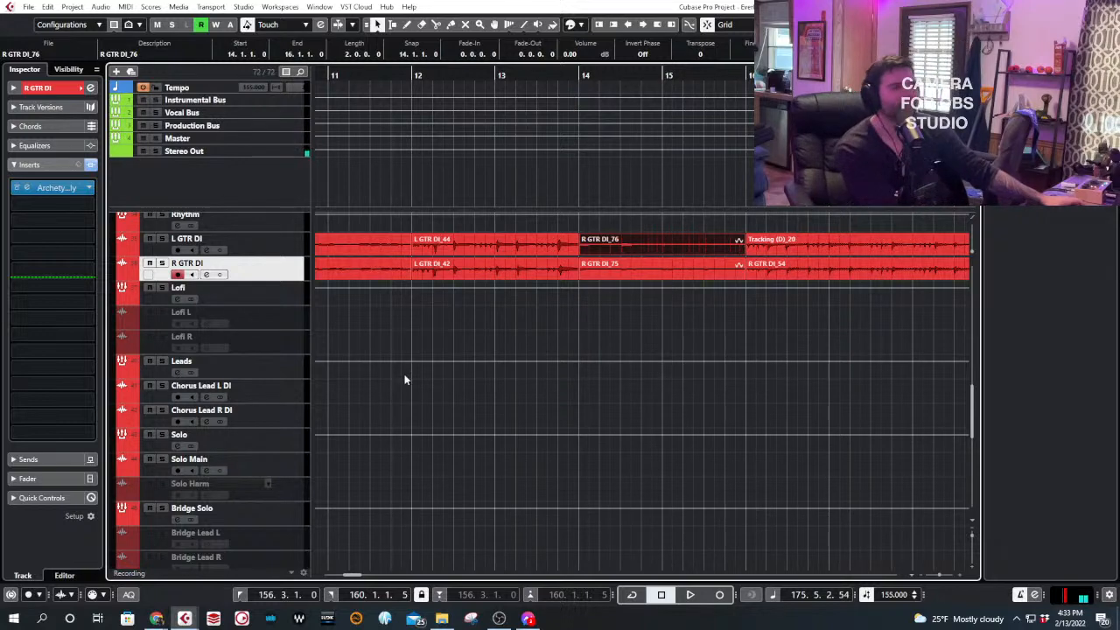
- Play the song from just before bar 12 through the stretched R GTR DI_76 event and stop at about bar 16
left_click_drag(403, 72, 391, 72)
key("space")
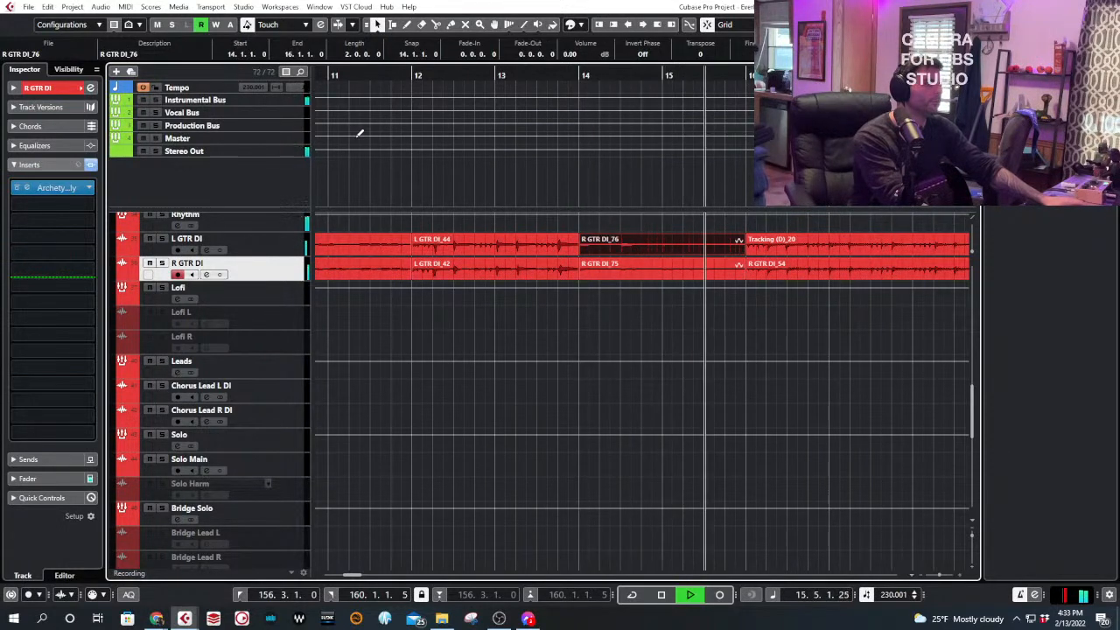
key("space")
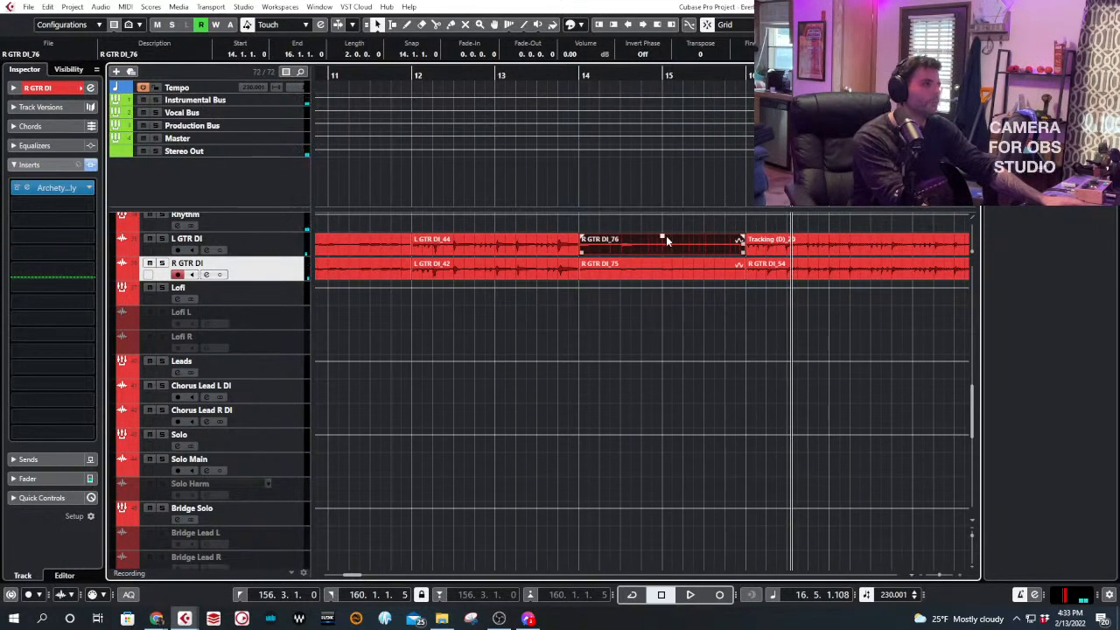
- Raise the R GTR DI_76 event's volume to 4.05 dB and play the song from bar 14 until about bar 20
left_click_drag(661, 235, 656, 221)
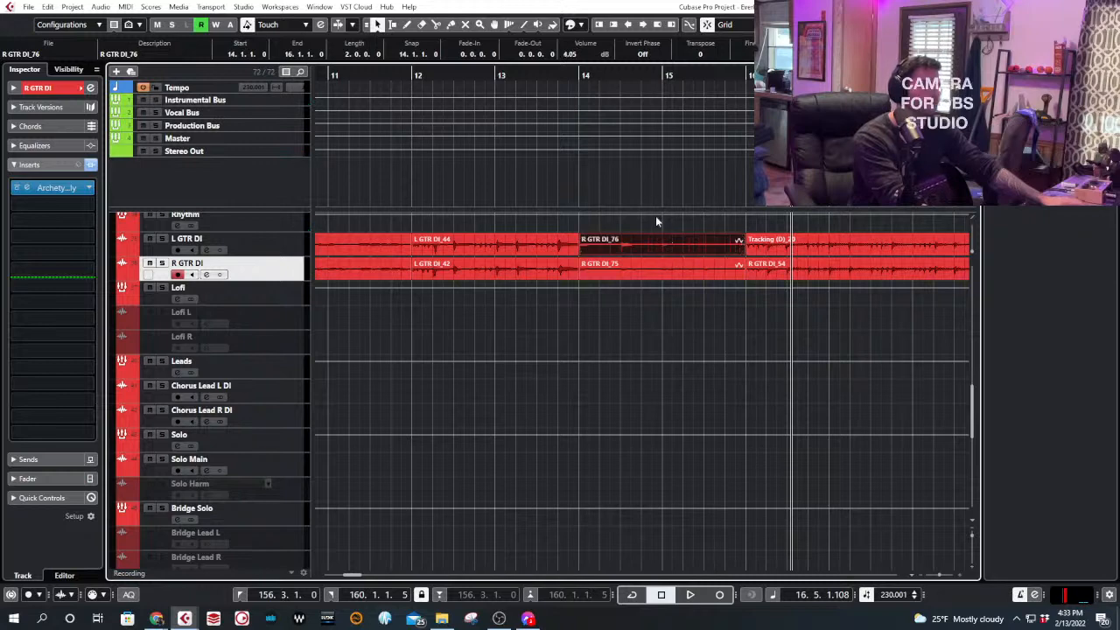
left_click(579, 76)
key("space")
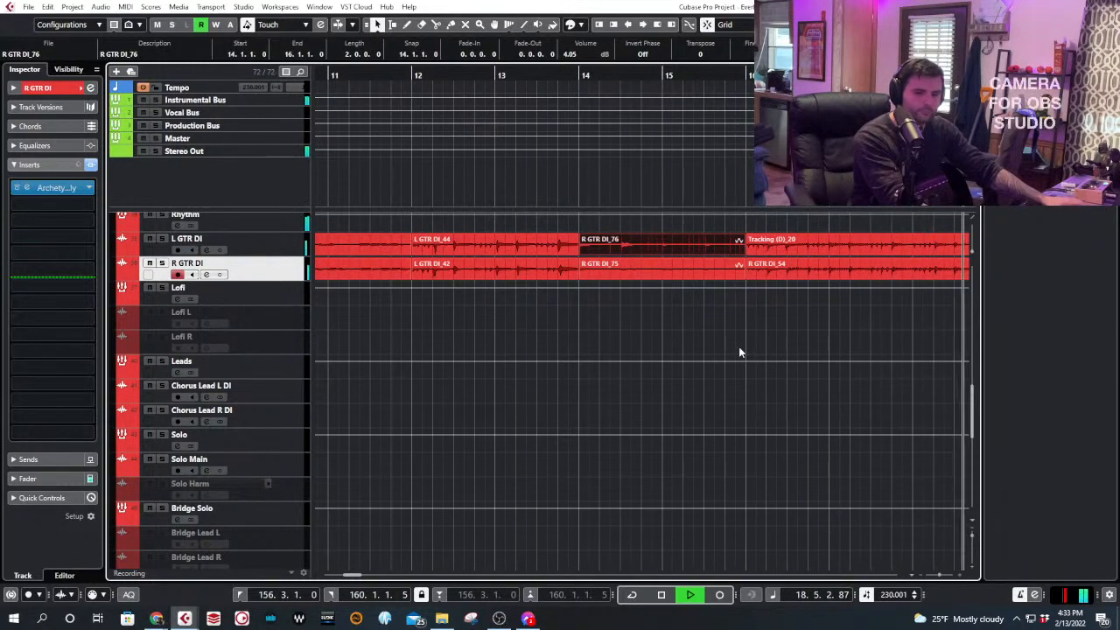
scroll(651, 376, "down", 3)
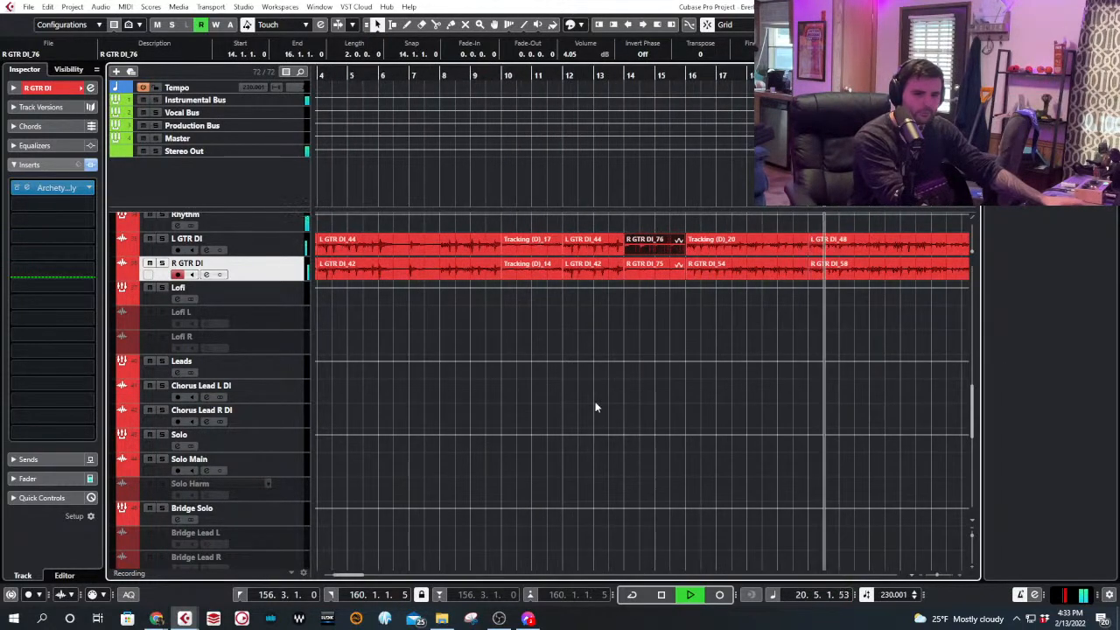
key("space")
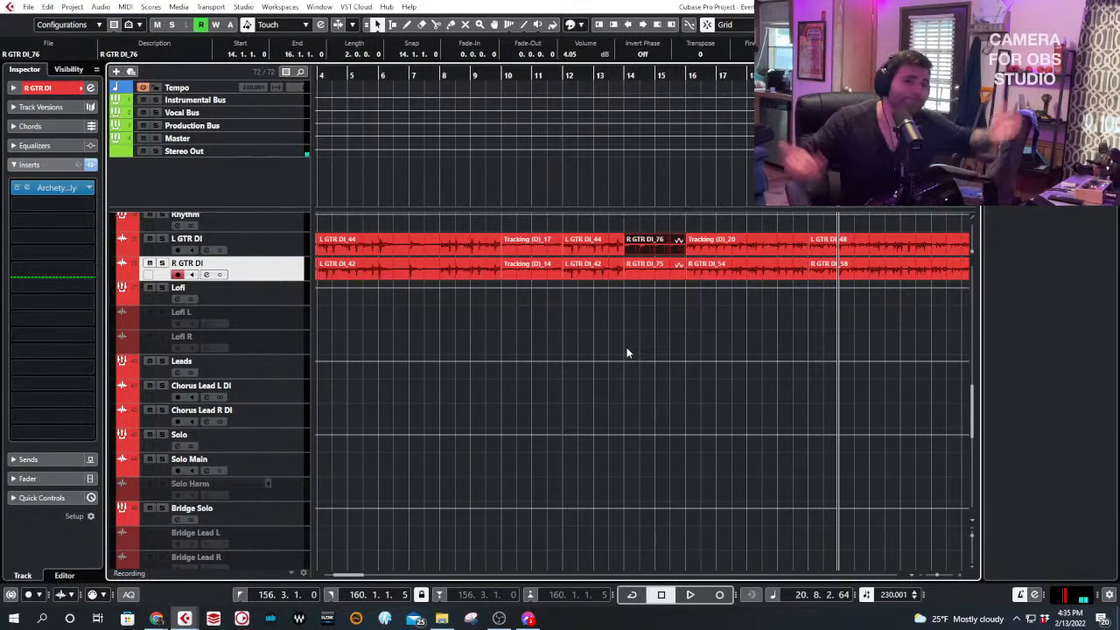
- Delete the leftover R GTR DI take pieces past the end of the song during playback, and stop playback at about bar 24
scroll(707, 329, "up", 1)
scroll(685, 350, "down", 4)
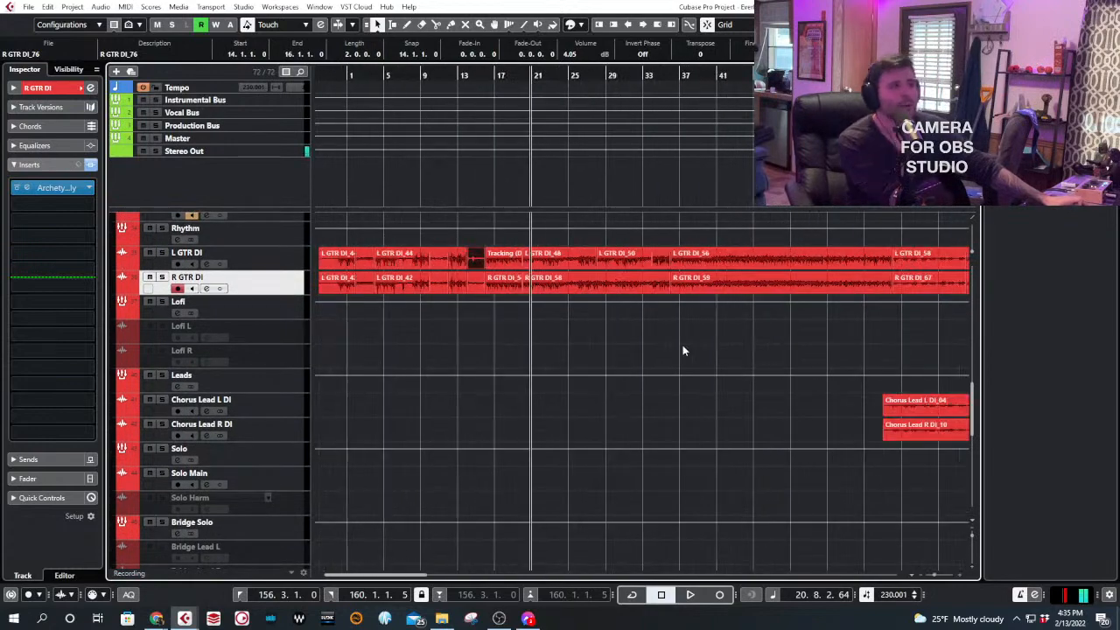
scroll(684, 350, "down", 4)
key("space")
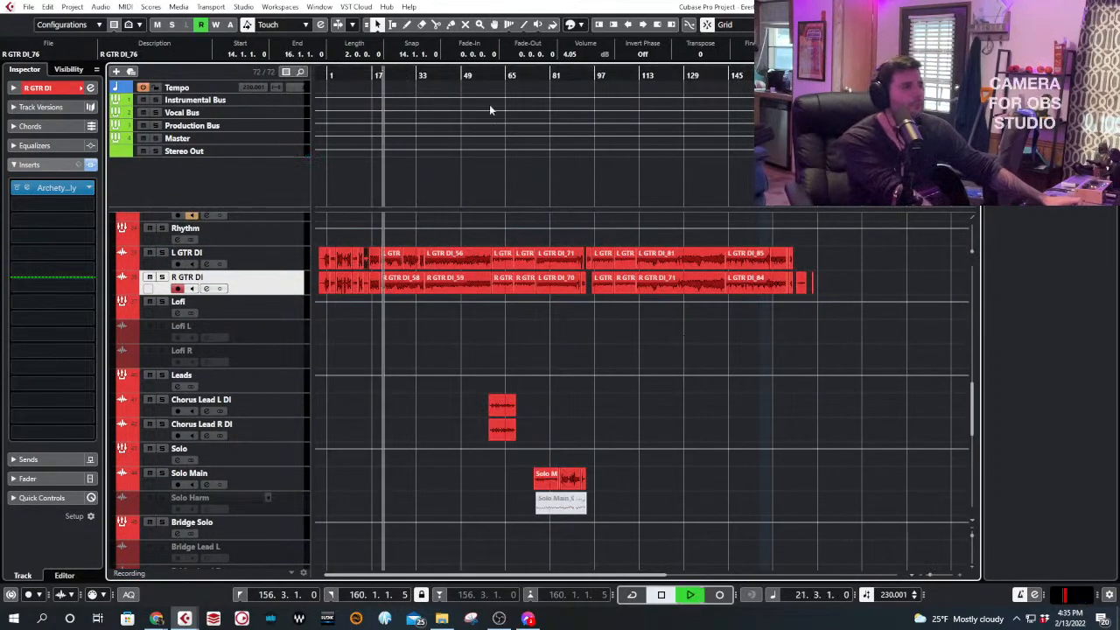
key("Delete")
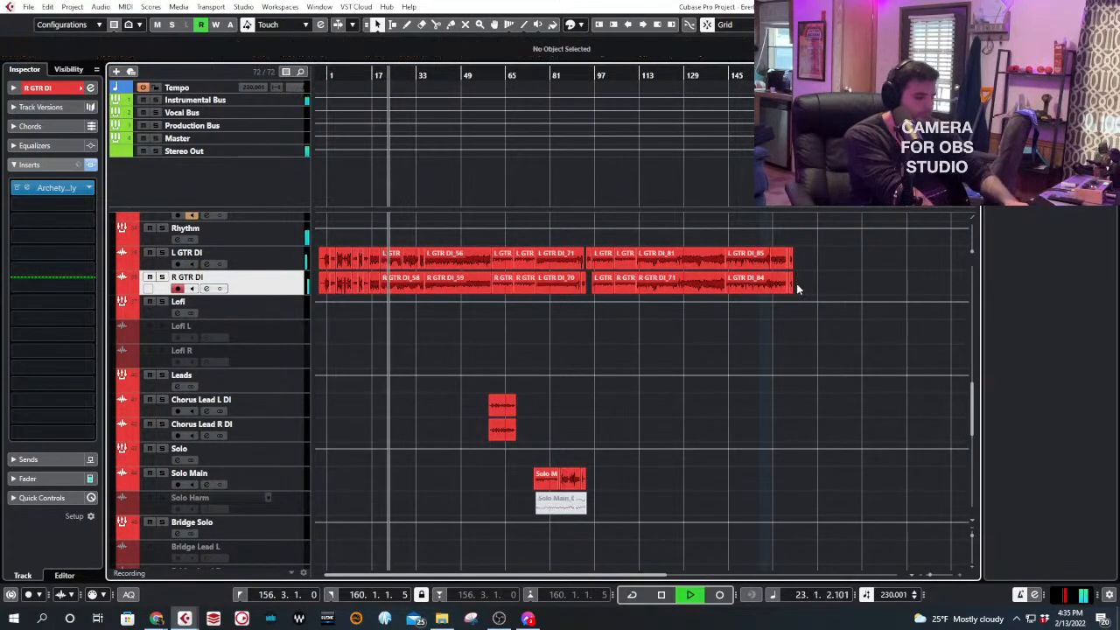
key("space")
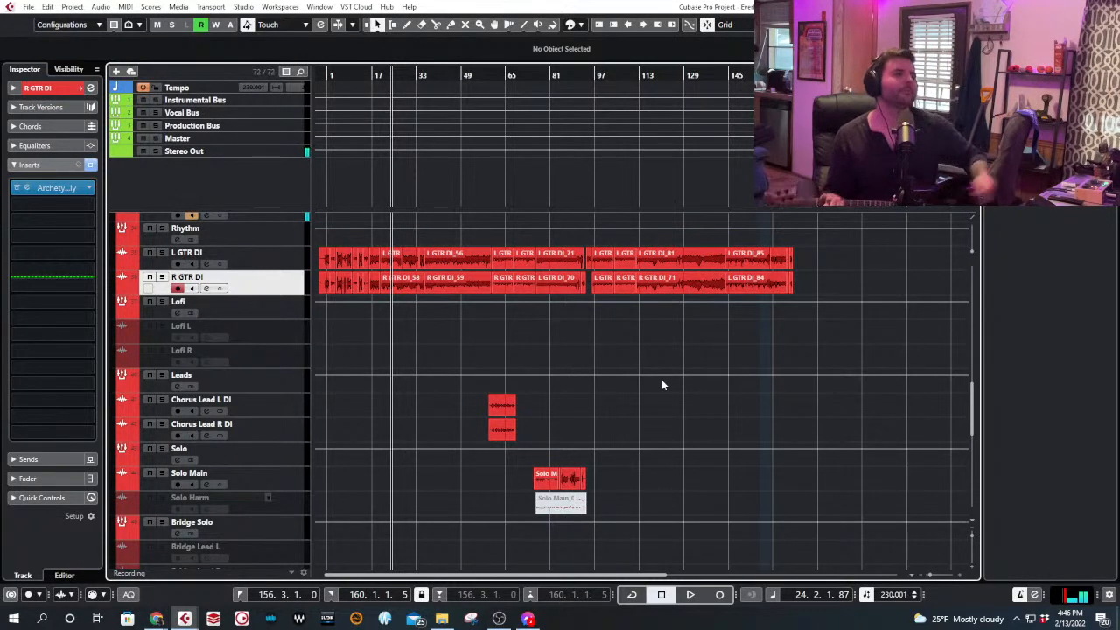
- Open the Archetype Nolly insert on the Tracking (D) track to examine its delay and reverb settings, and close it
scroll(285, 318, "up", 4)
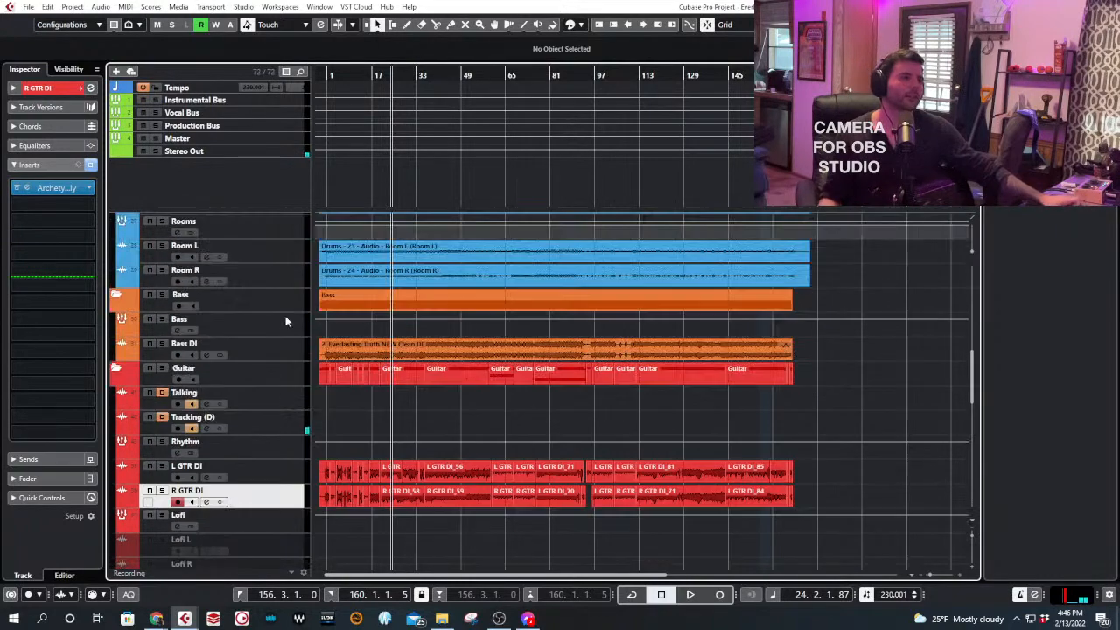
left_click(292, 423)
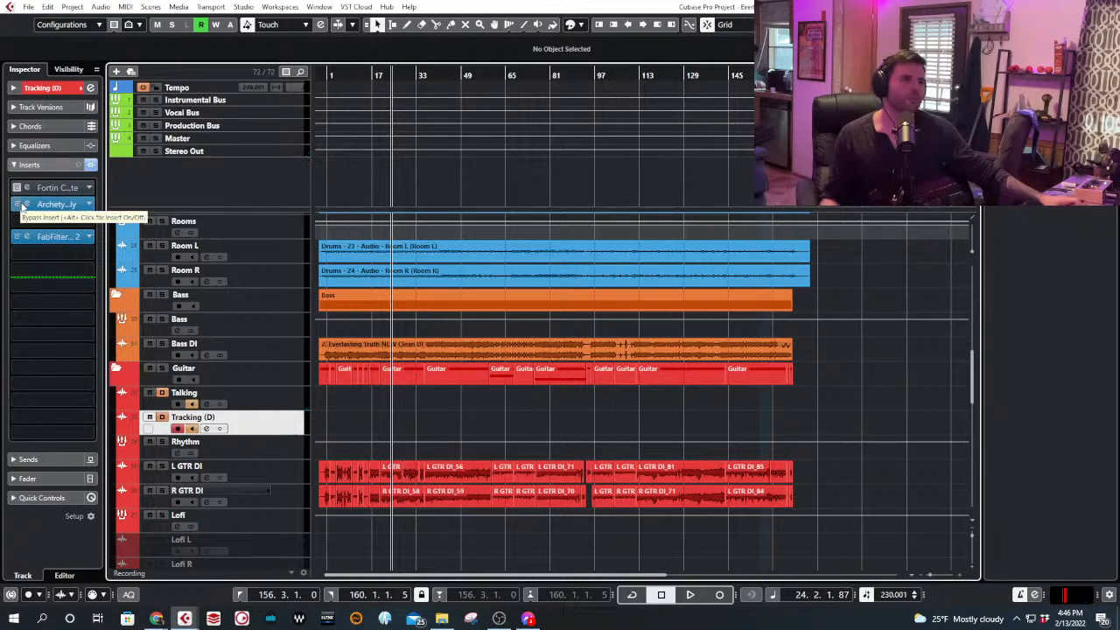
left_click(56, 205)
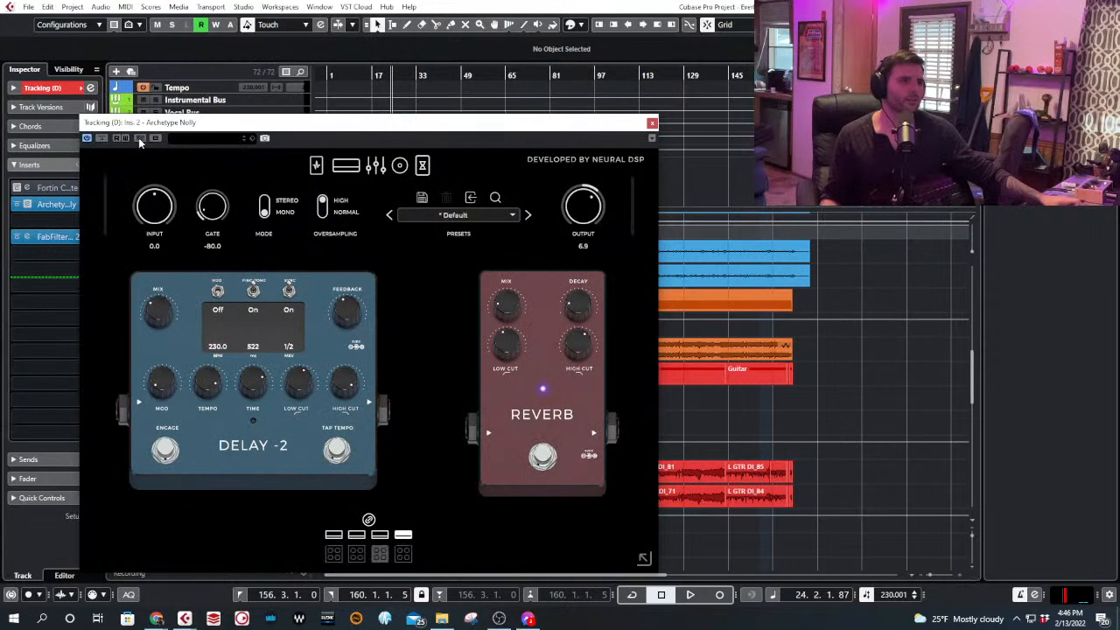
left_click(653, 123)
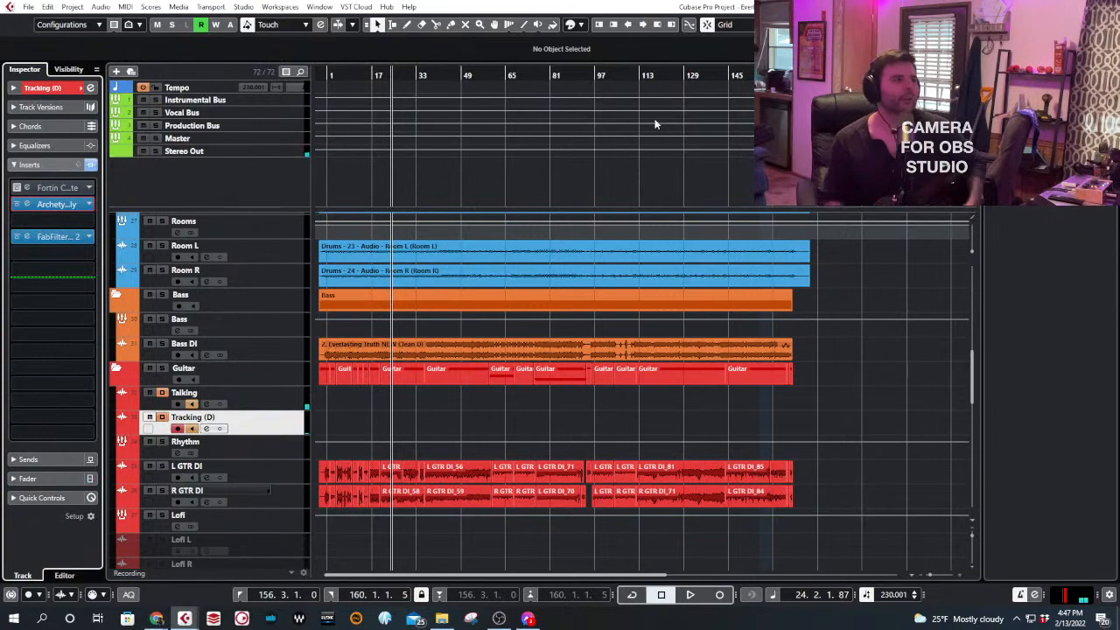
- Look through the guitar, lead and vocal tracks and select the Vocal R2 track
scroll(436, 425, "down", 4)
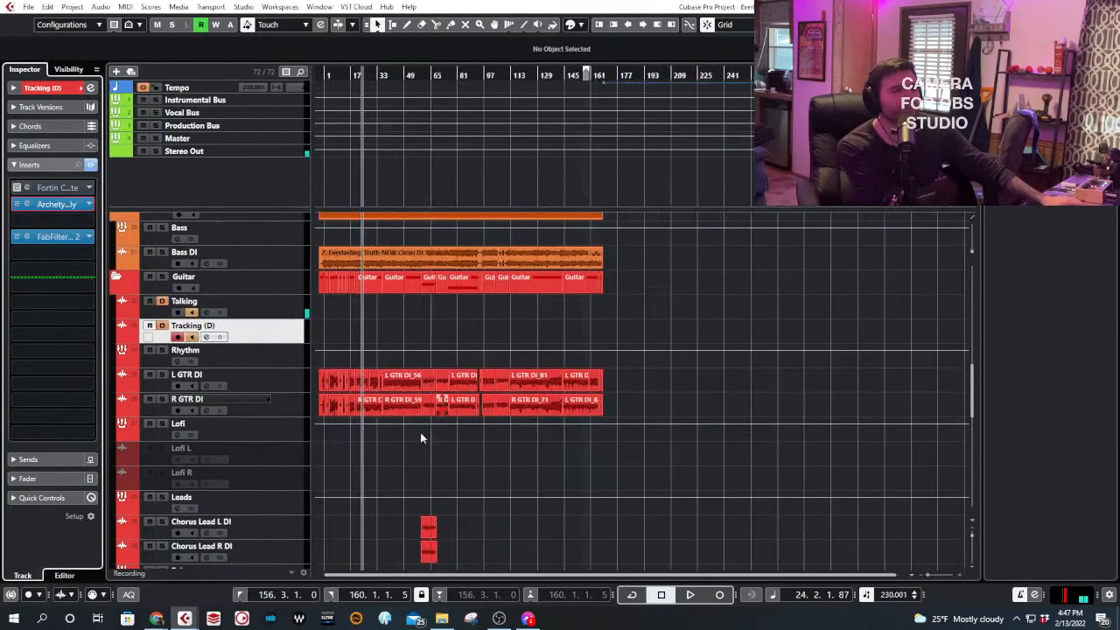
scroll(365, 475, "down", 5)
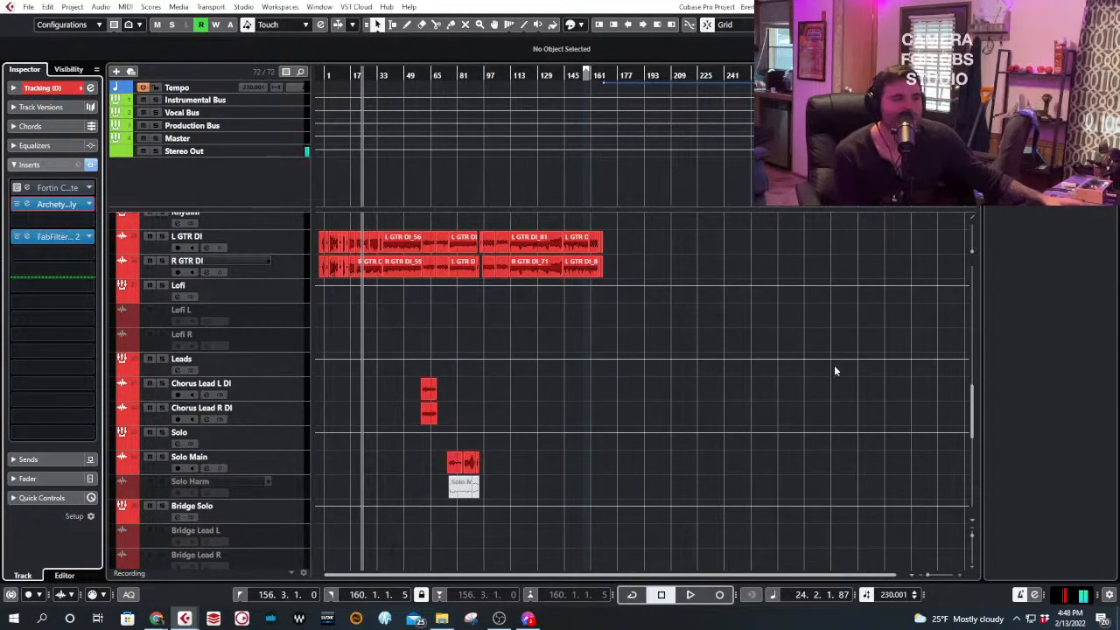
scroll(600, 354, "up", 1)
scroll(601, 353, "down", 10)
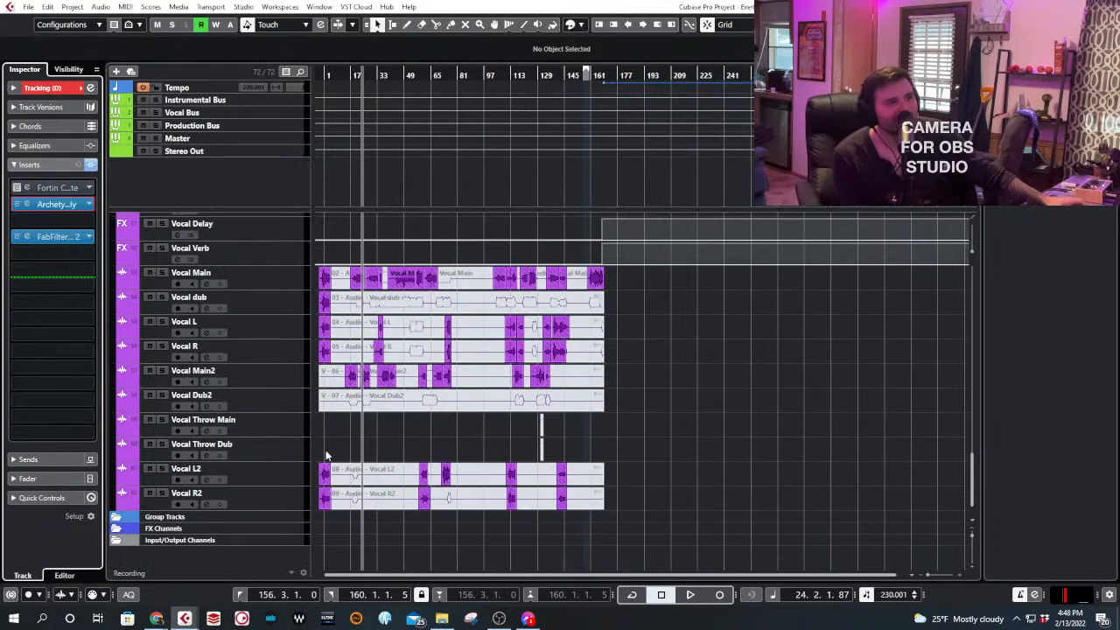
left_click(286, 502)
- Examine the layout of the drum, bass, effects, vocal and rhythm guitar tracks throughout the arrangement
scroll(265, 512, "up", 15)
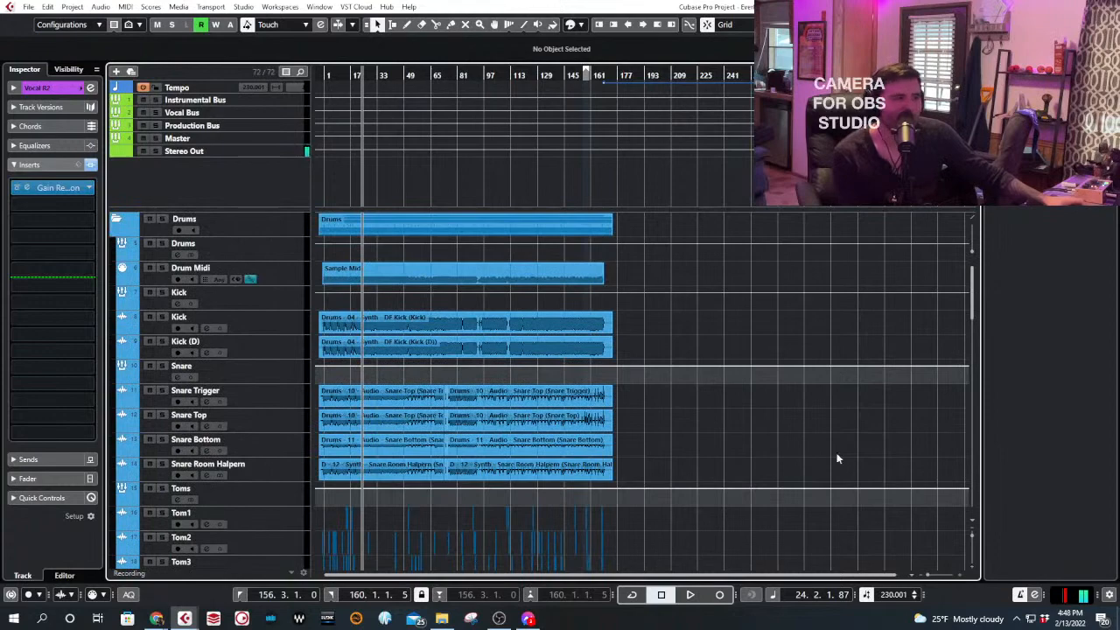
scroll(816, 439, "down", 8)
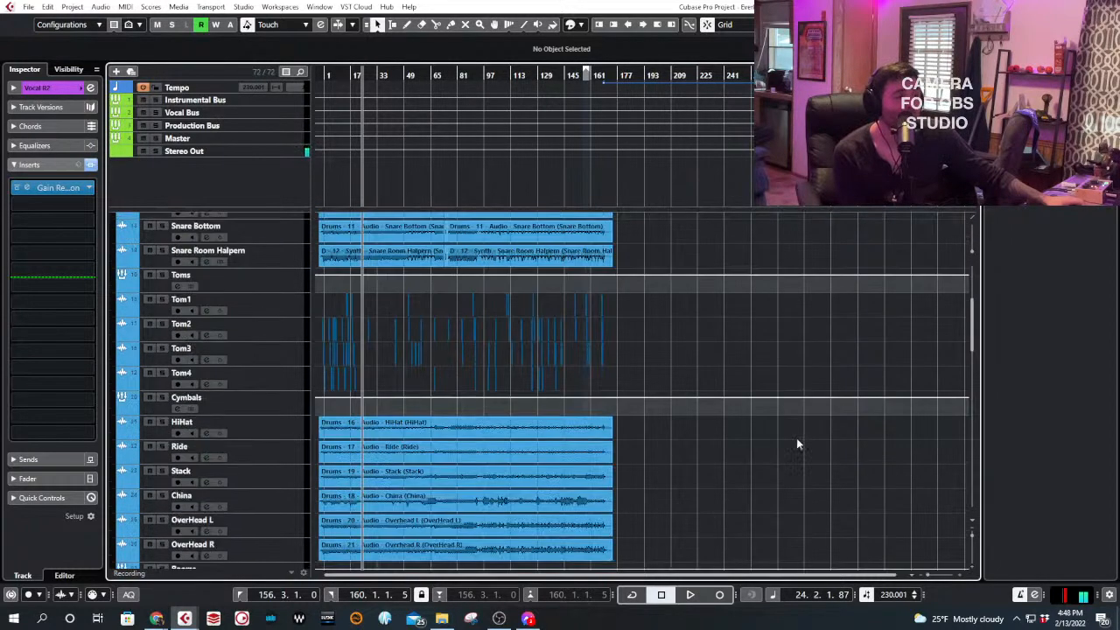
scroll(705, 429, "down", 15)
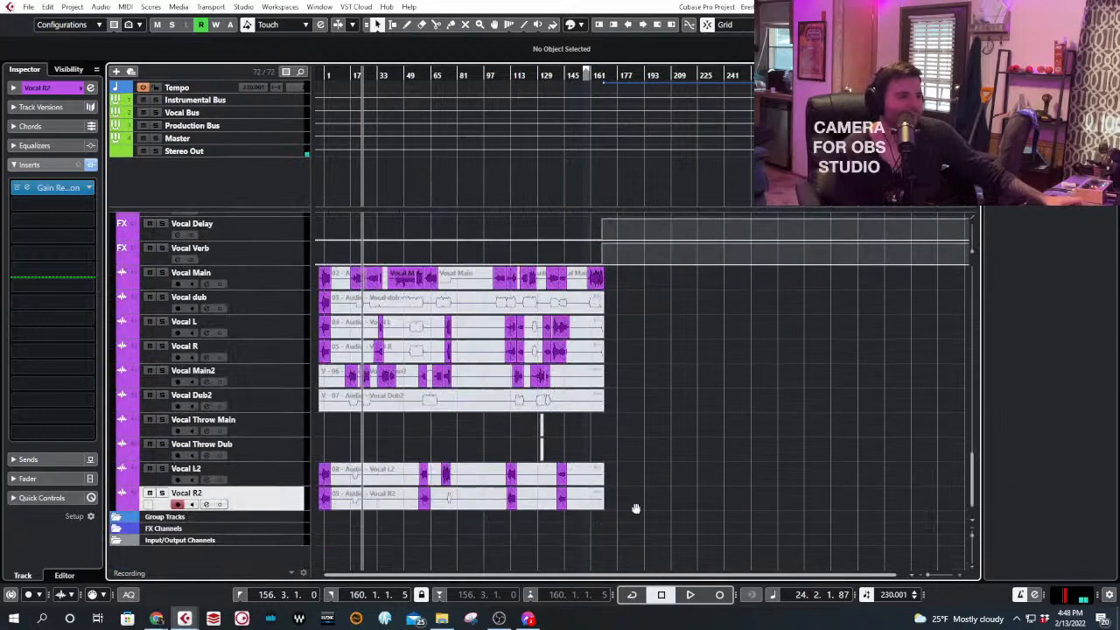
scroll(648, 540, "up", 4)
scroll(658, 315, "up", 18)
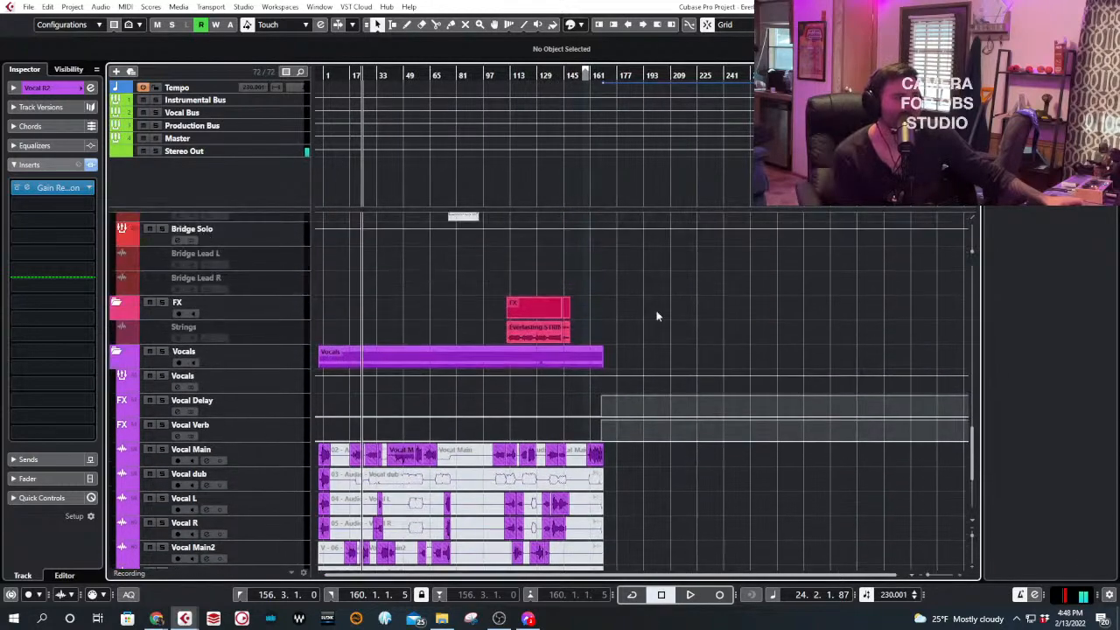
scroll(658, 411, "down", 12)
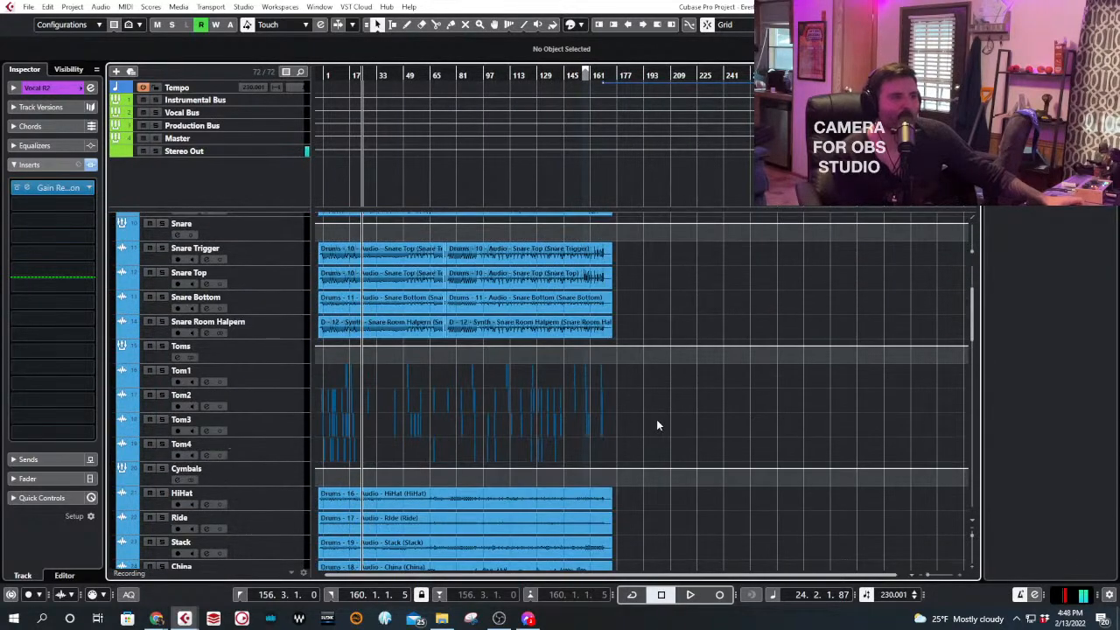
scroll(662, 422, "up", 6)
scroll(658, 419, "up", 5)
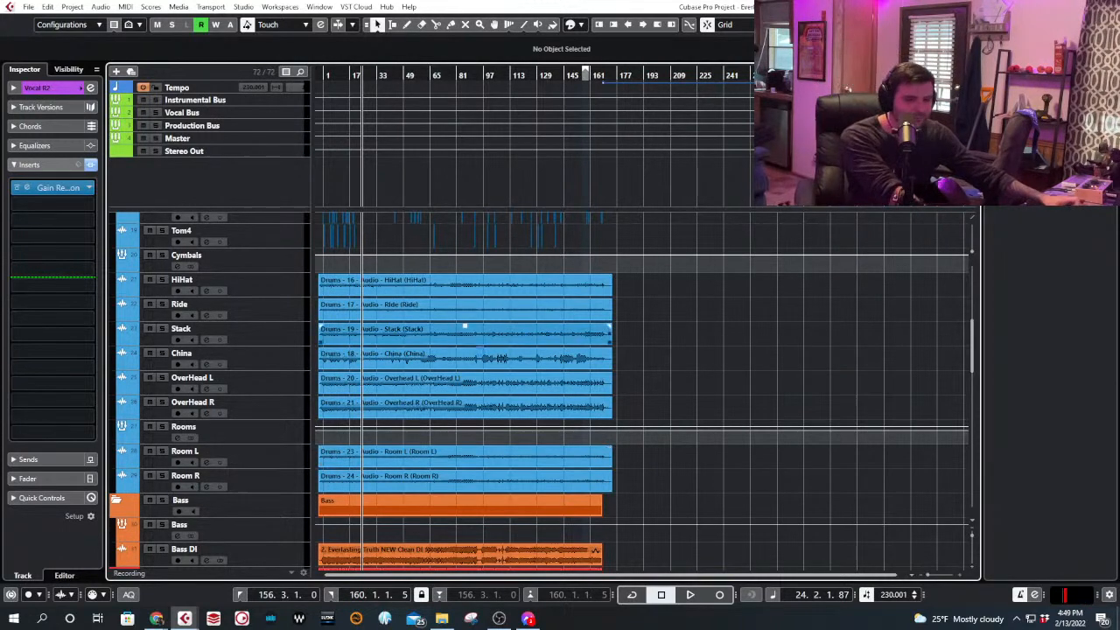
scroll(331, 328, "up", 5)
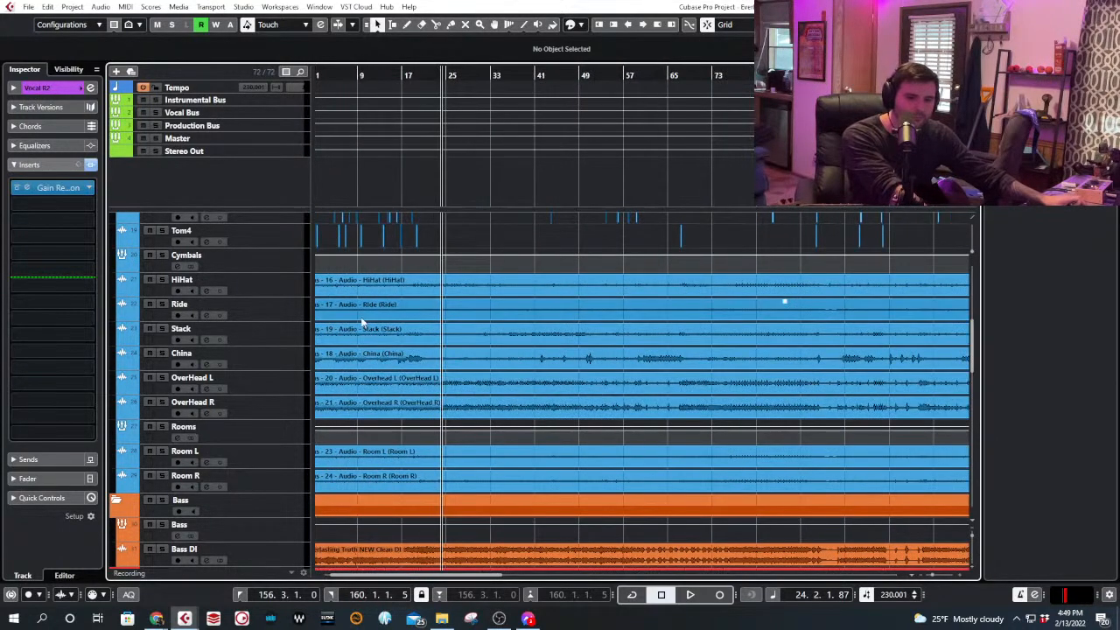
scroll(500, 324, "down", 8)
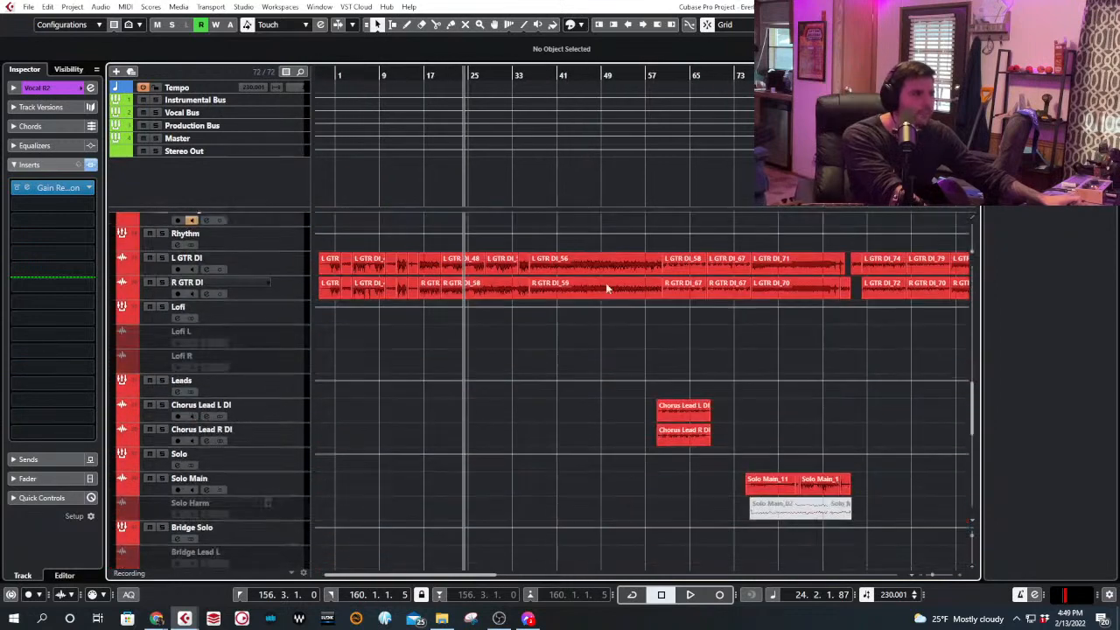
- Look through the lead, solo, effects, vocal, drum and bass tracks across the arrangement
scroll(578, 350, "down", 6)
scroll(542, 428, "down", 4)
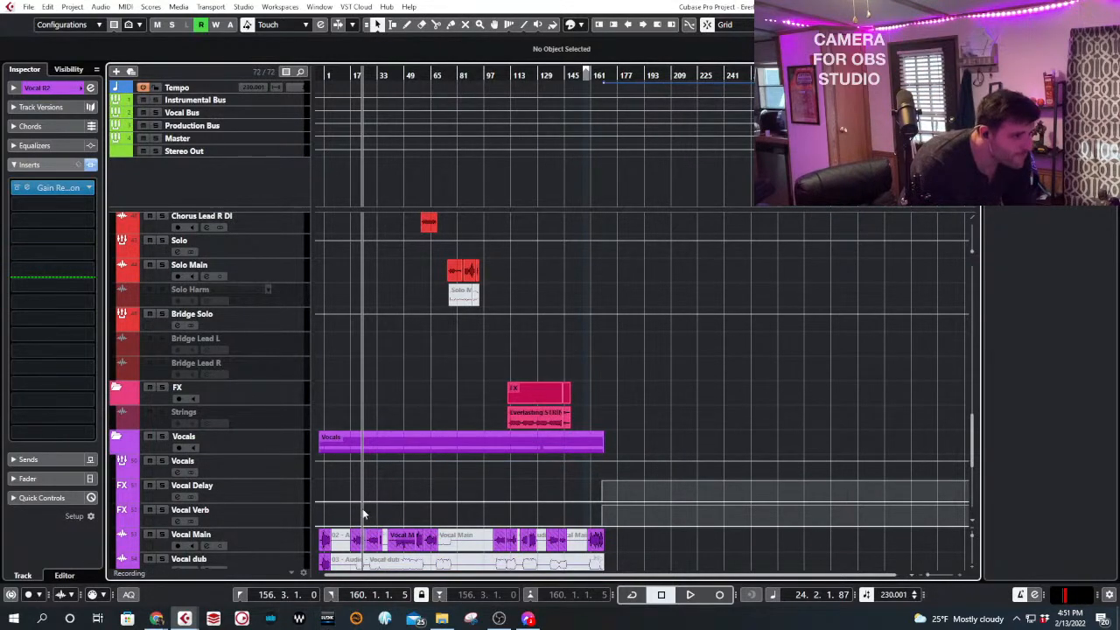
scroll(388, 501, "up", 2)
scroll(388, 500, "down", 5)
scroll(431, 375, "down", 2)
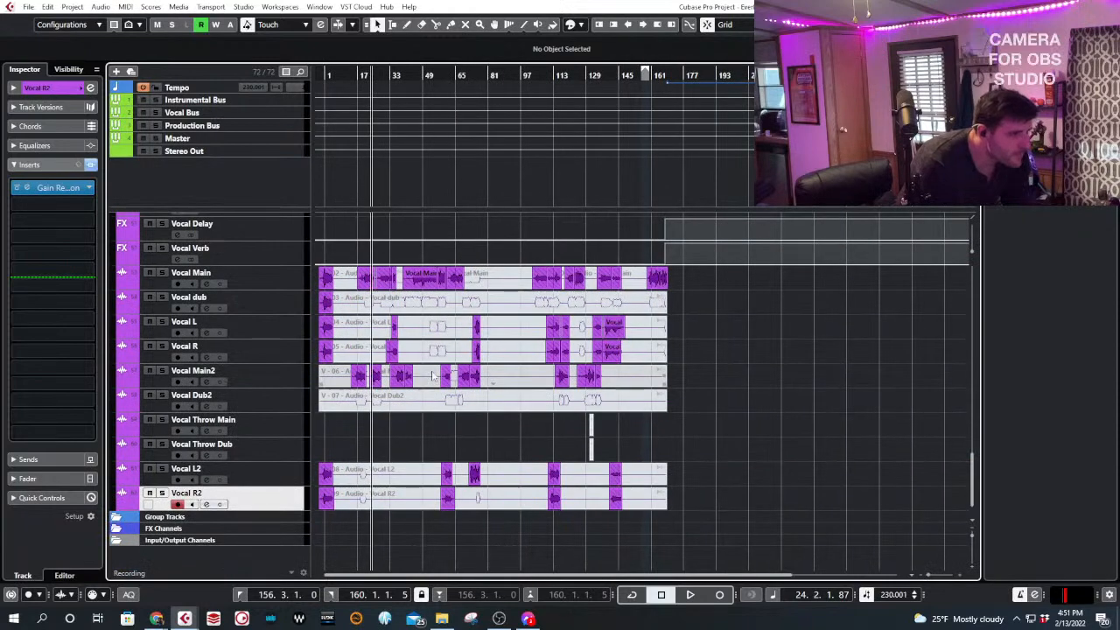
scroll(432, 375, "up", 10)
scroll(576, 497, "up", 3)
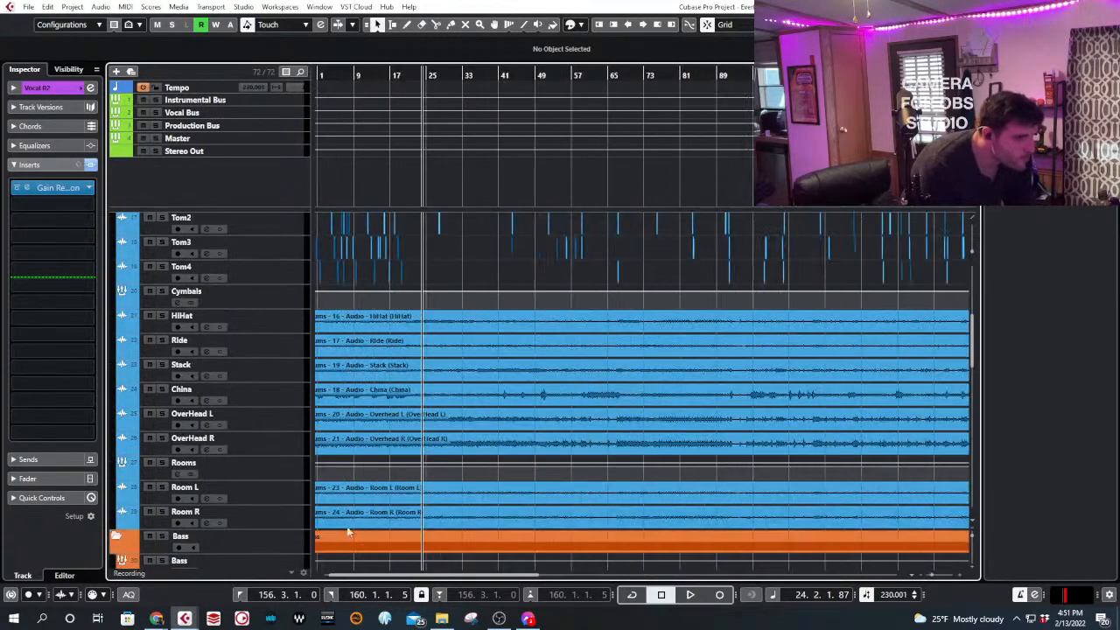
scroll(576, 497, "down", 8)
scroll(883, 477, "down", 2)
scroll(537, 375, "down", 5)
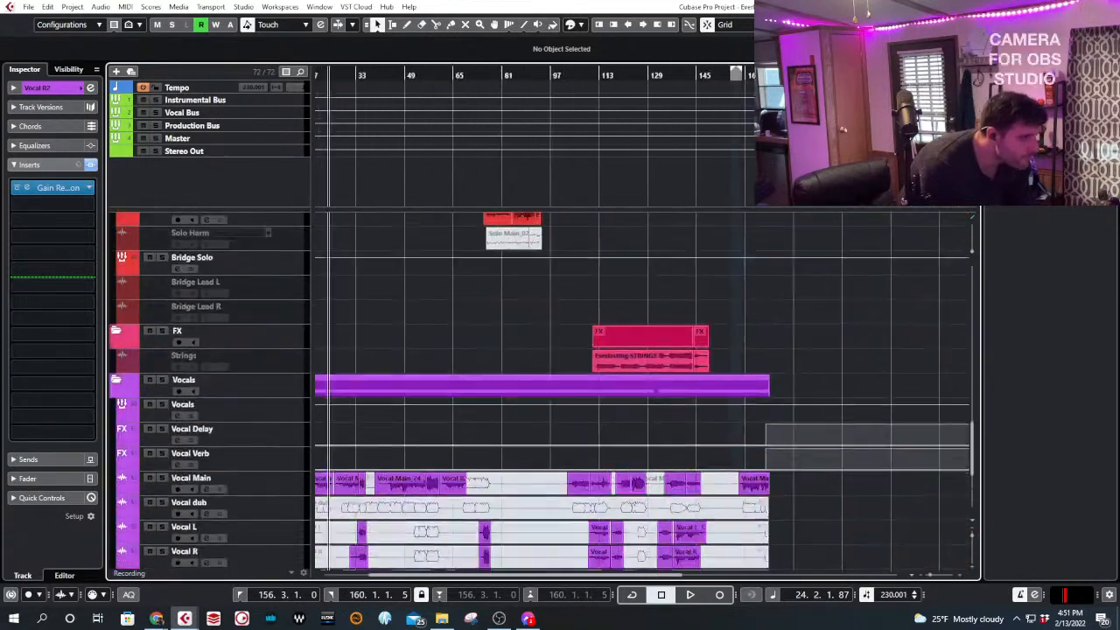
scroll(537, 374, "up", 5)
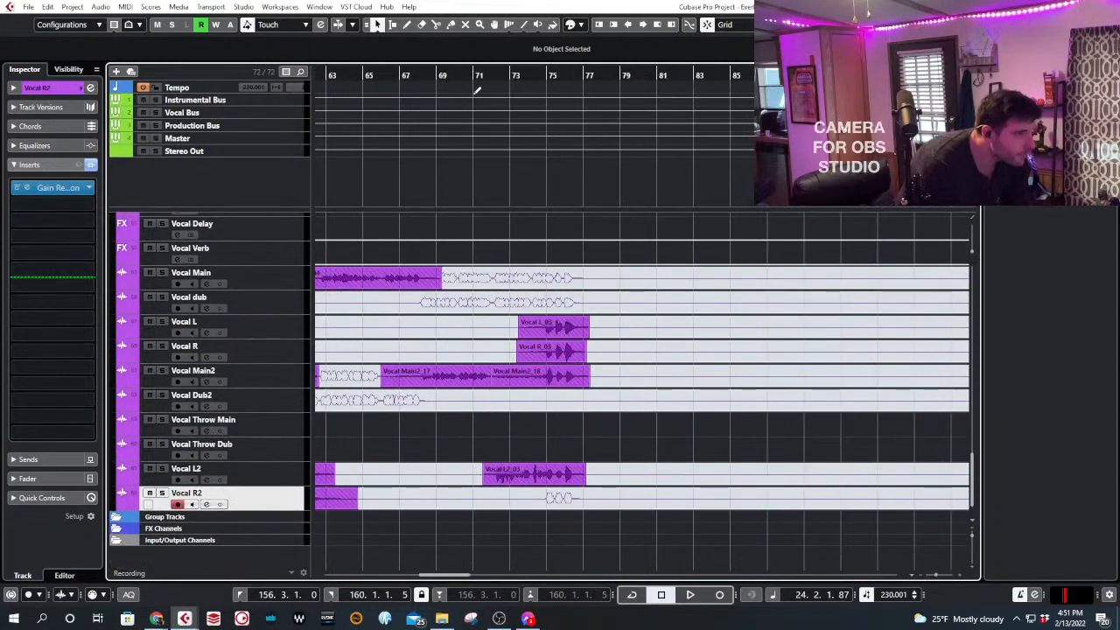
- Start playback from about bar 69 and record a take on the Vocal R2 track from about bar 71 to bar 77
left_click(476, 75)
key("space")
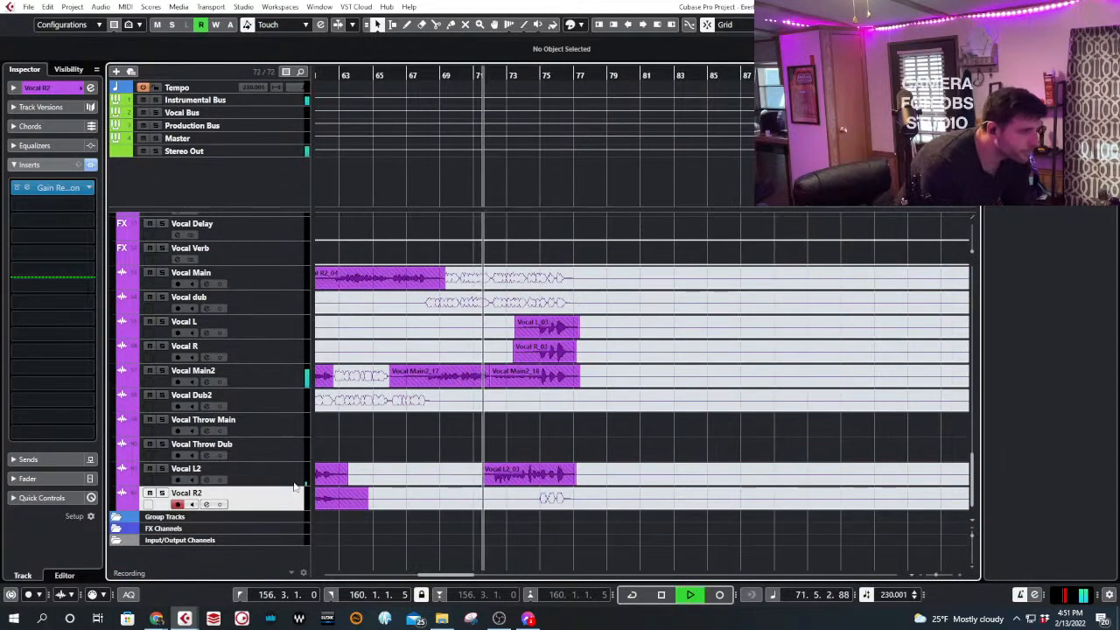
left_click(454, 75)
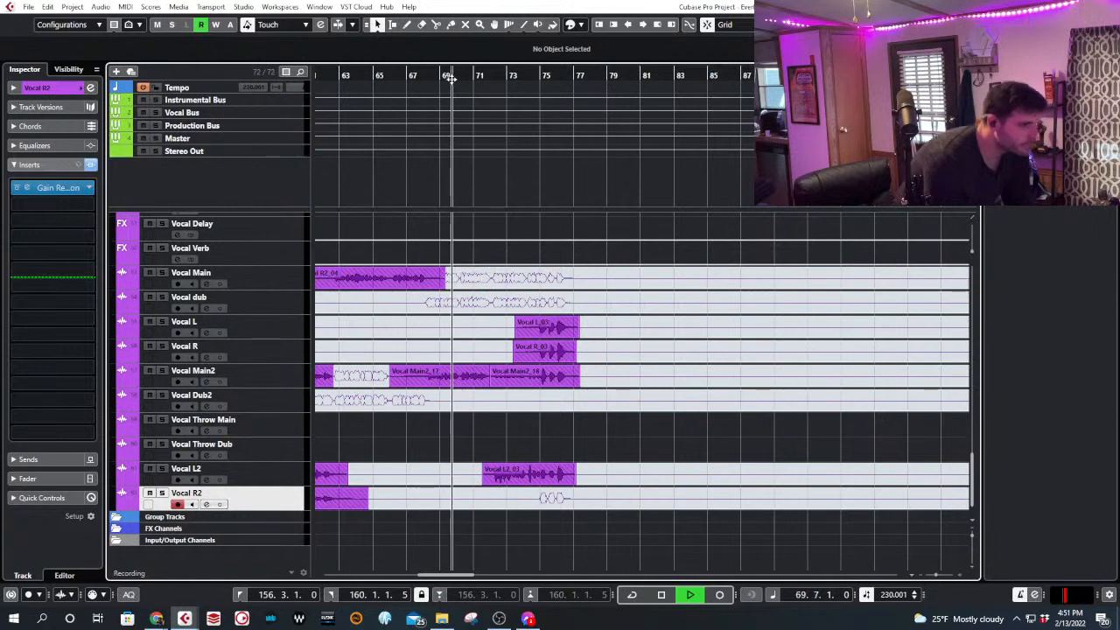
key("KP_Multiply")
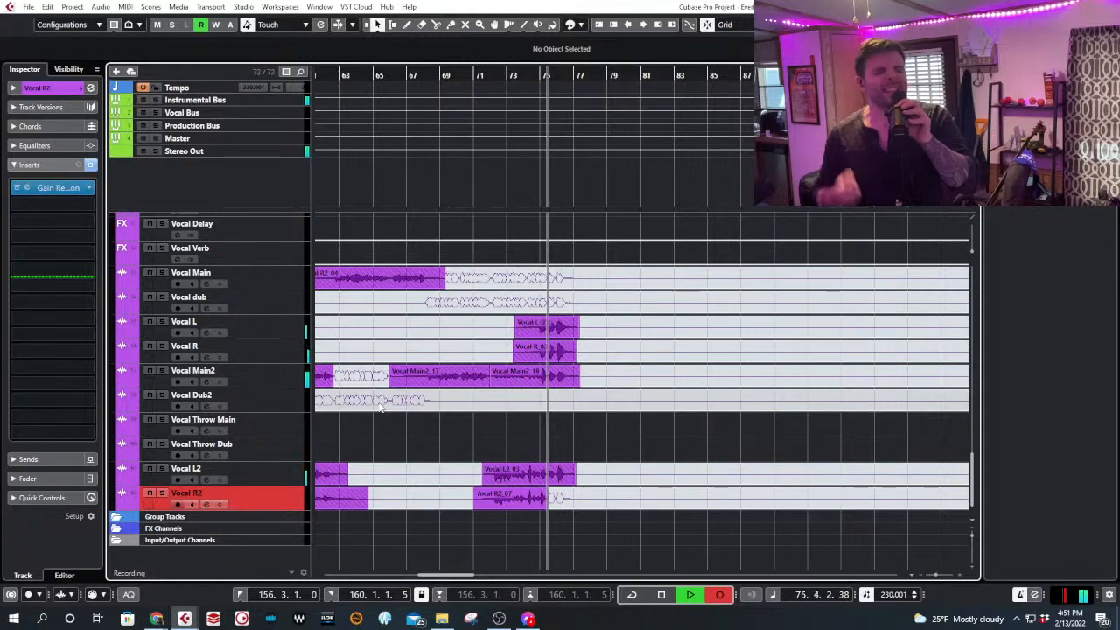
key("space")
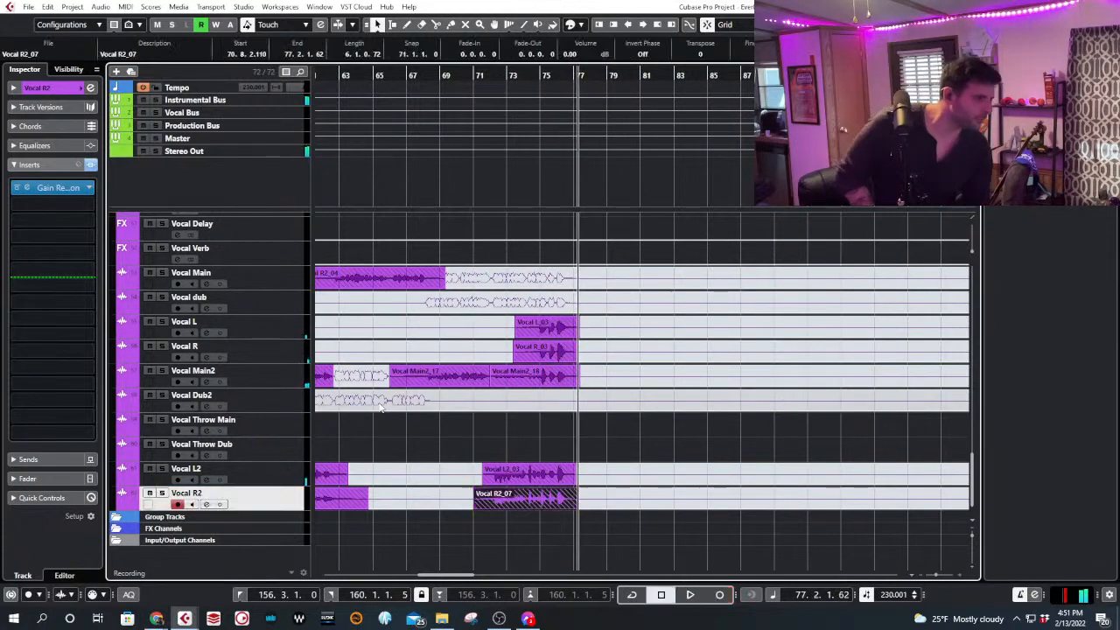
- Play back the new Vocal R2 take from about bar 72 while looking over the vocal clips toward the song's end
left_click(491, 74)
key("space")
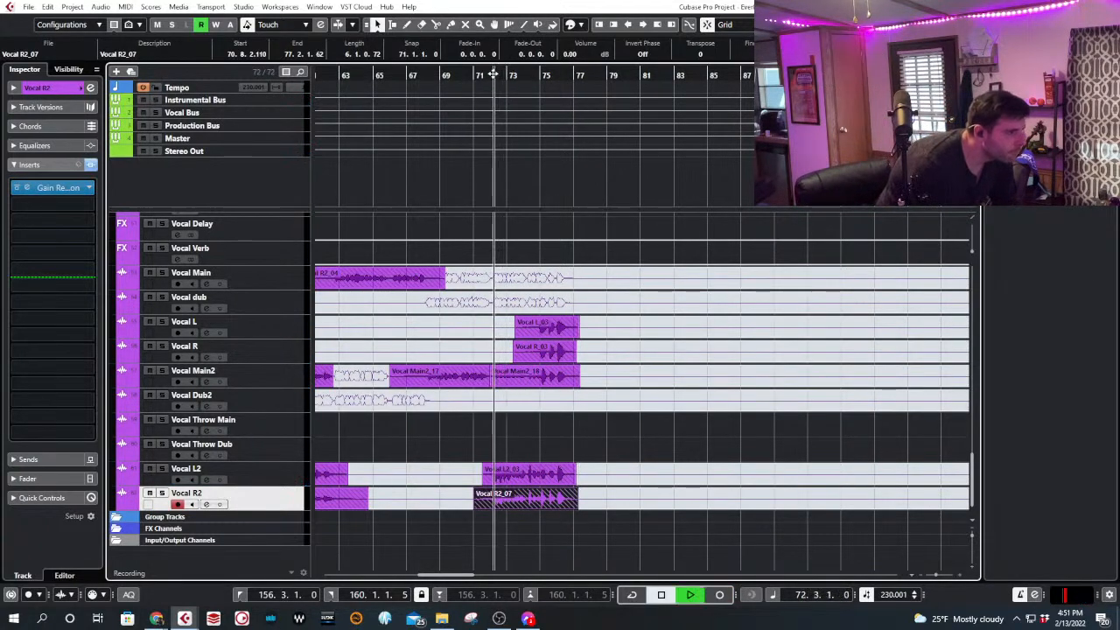
scroll(692, 416, "right", 3)
key("g")
key("g")
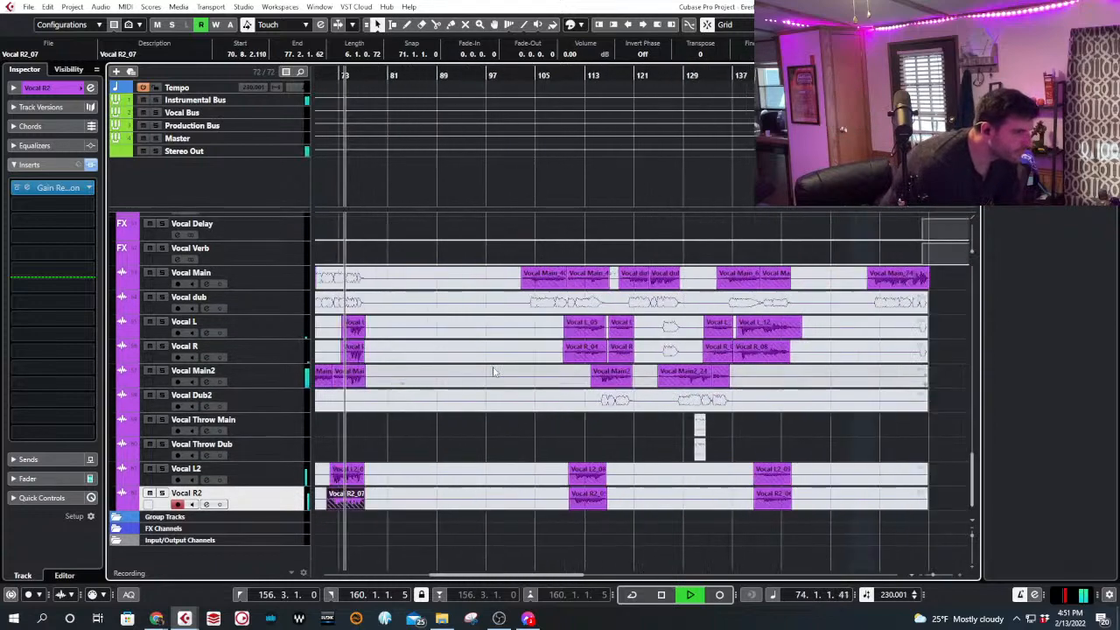
scroll(530, 350, "right", 5)
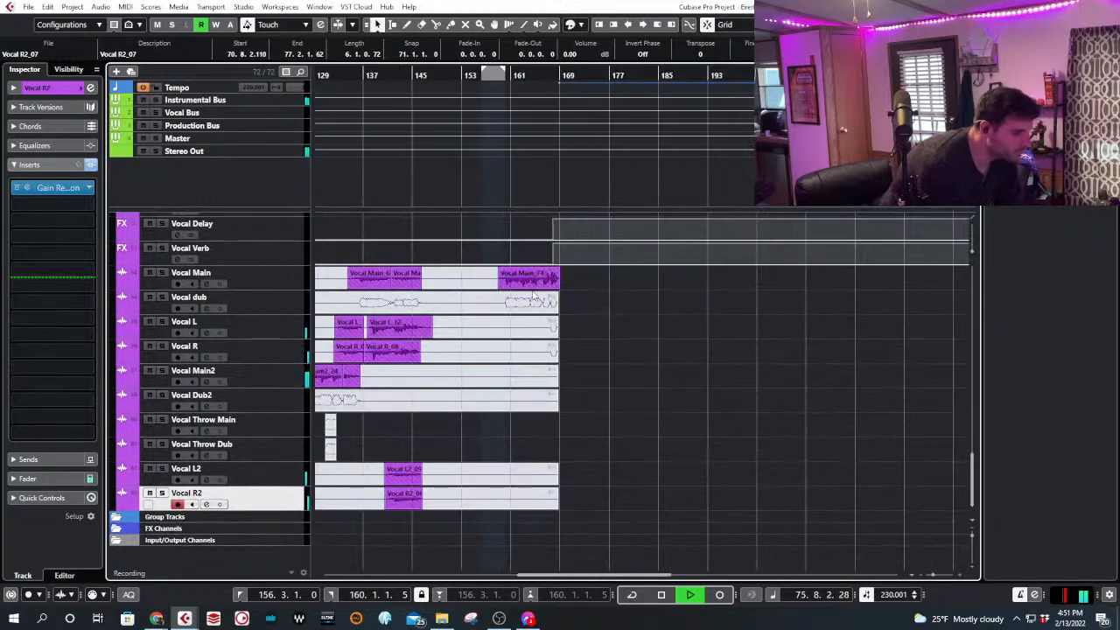
key("space")
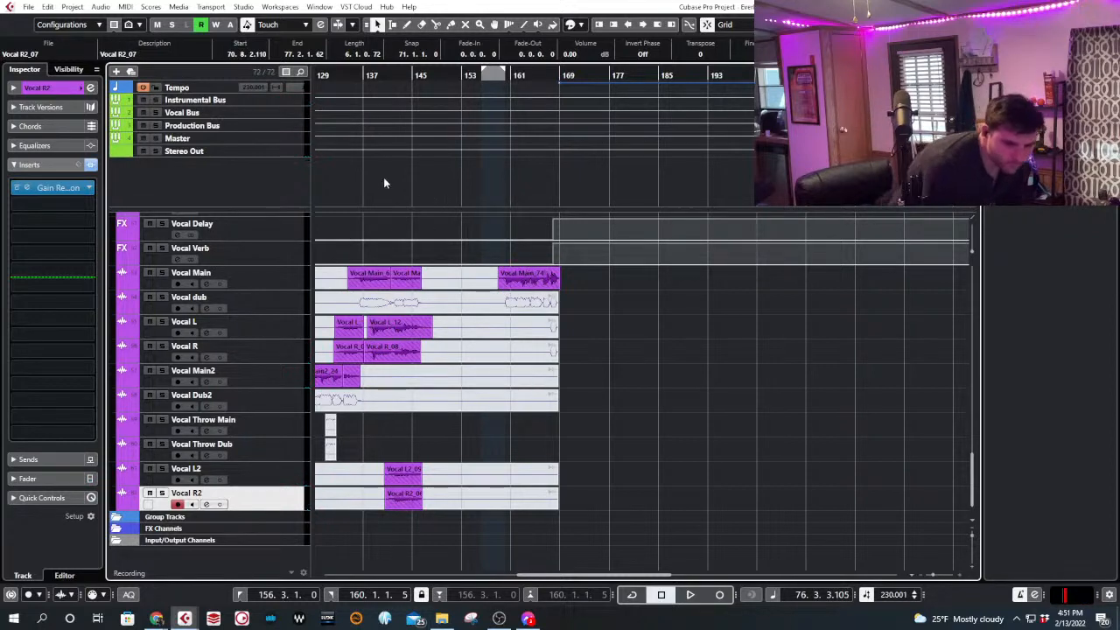
- Start playback from bar 158 and record a Vocal R2 take from about bar 159 to bar 164
left_click_drag(488, 78, 525, 420)
left_click(564, 76)
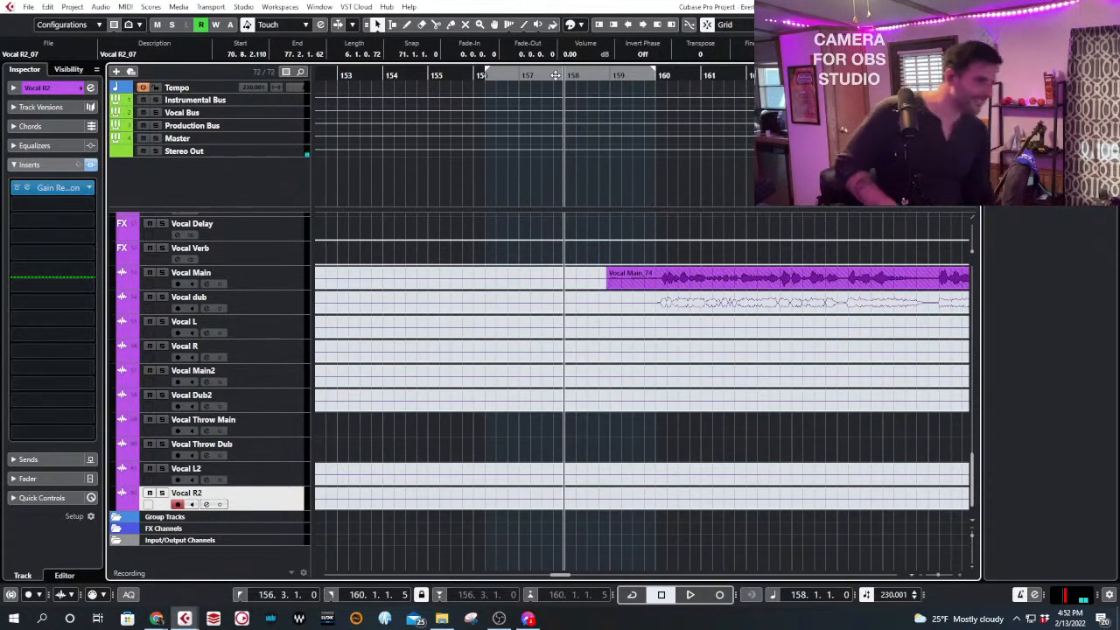
key("space")
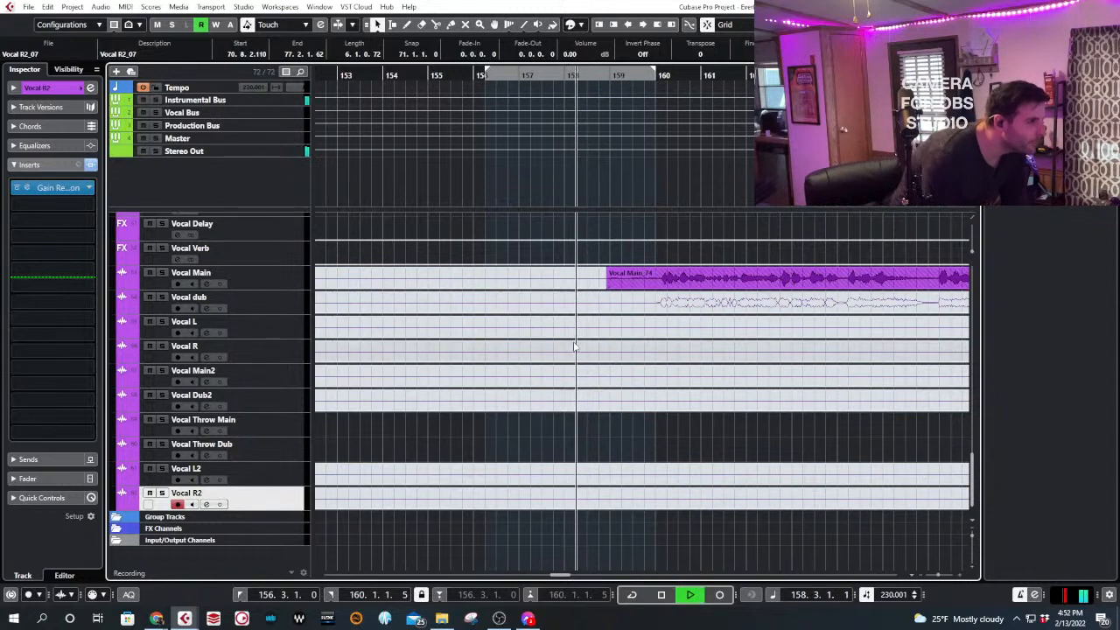
scroll(575, 343, "down", 3)
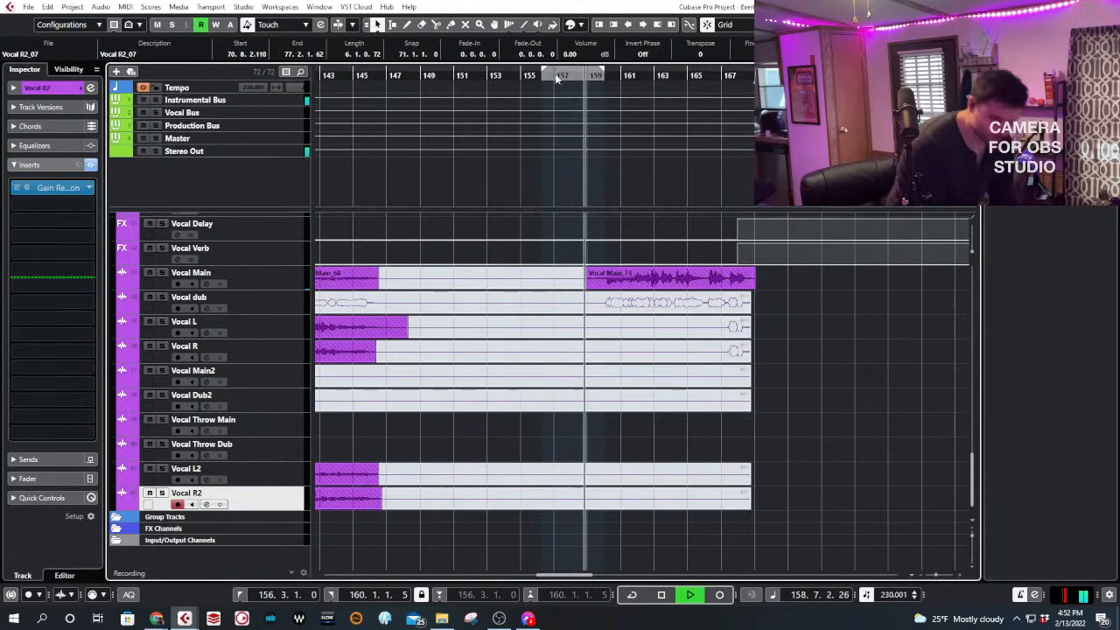
key("KP_Multiply")
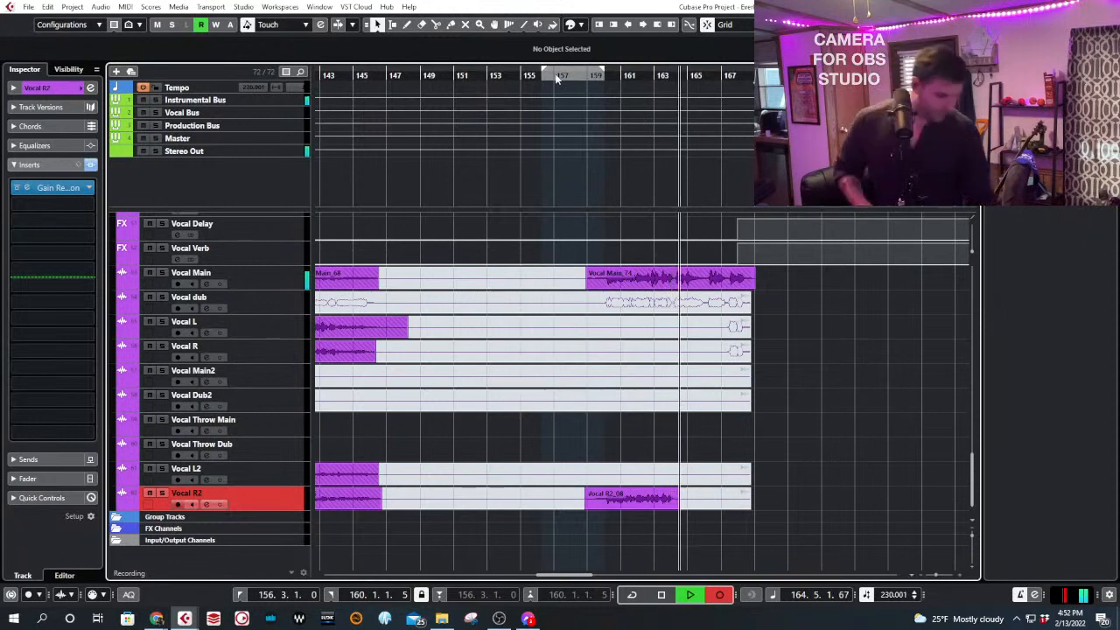
key("space")
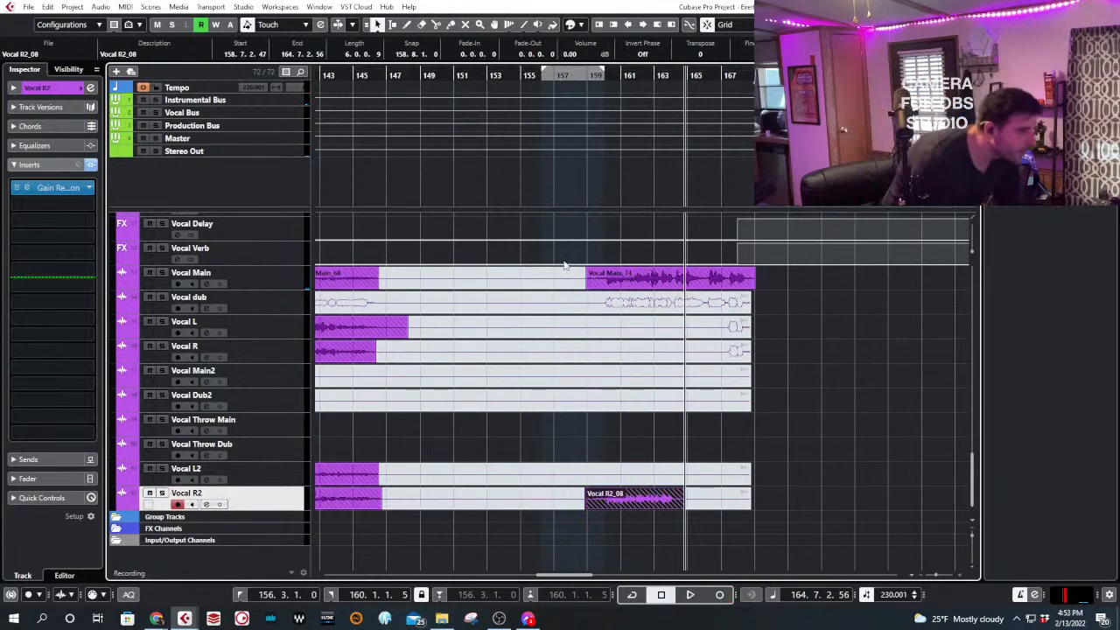
- Try the recorded take on the Vocal Main track over the existing clip, play it back, and undo the move and the recording
left_click_drag(670, 505, 652, 278)
left_click(595, 74)
key("space")
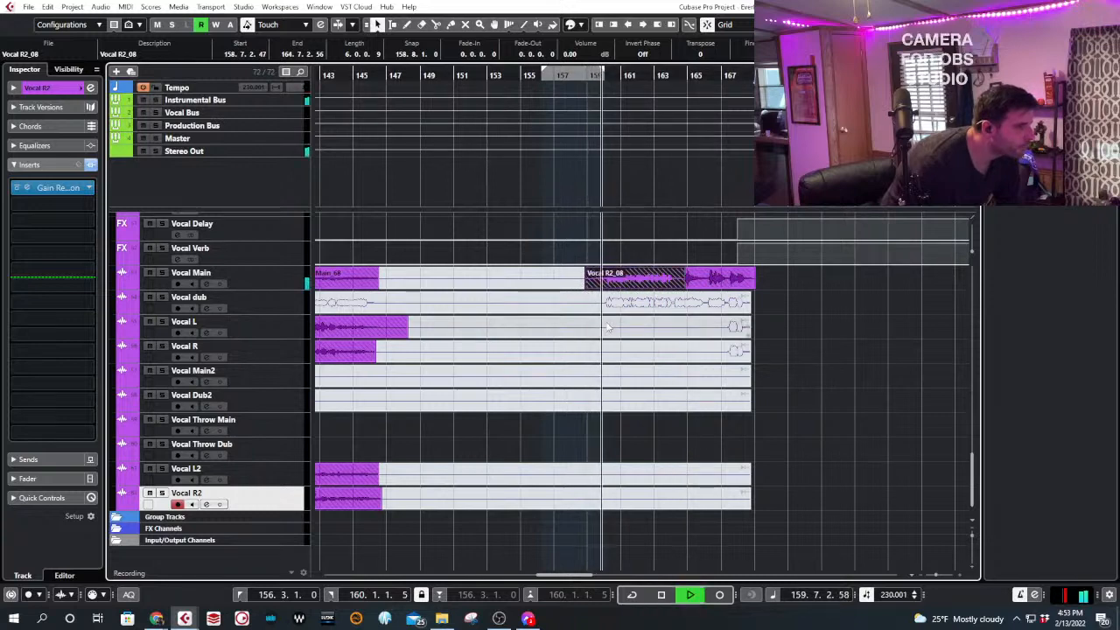
key("h")
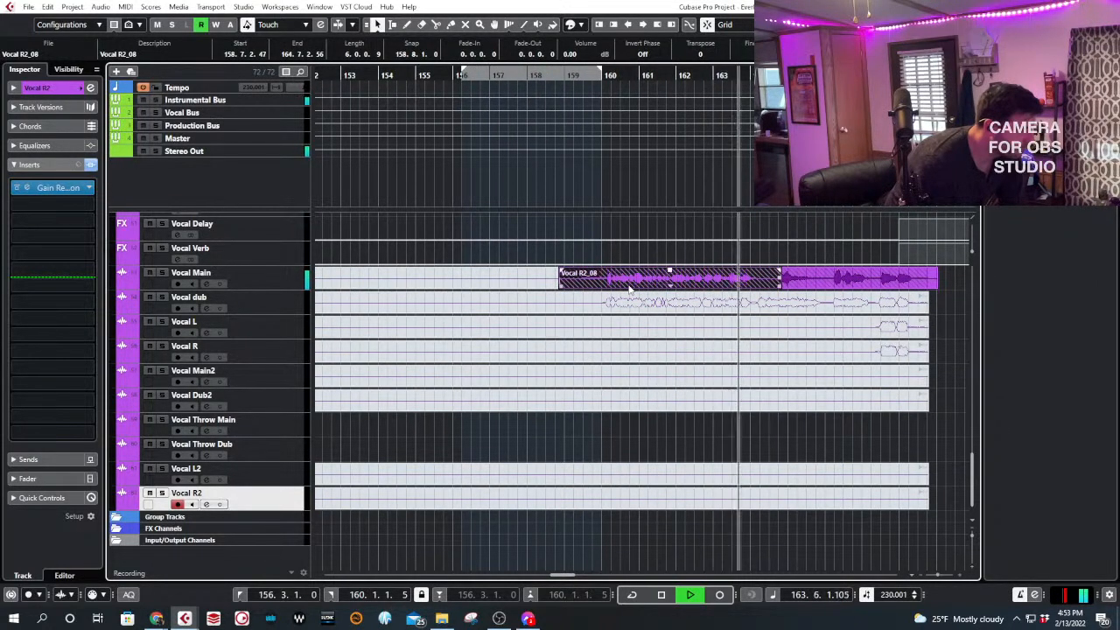
key("space")
key("ctrl+z")
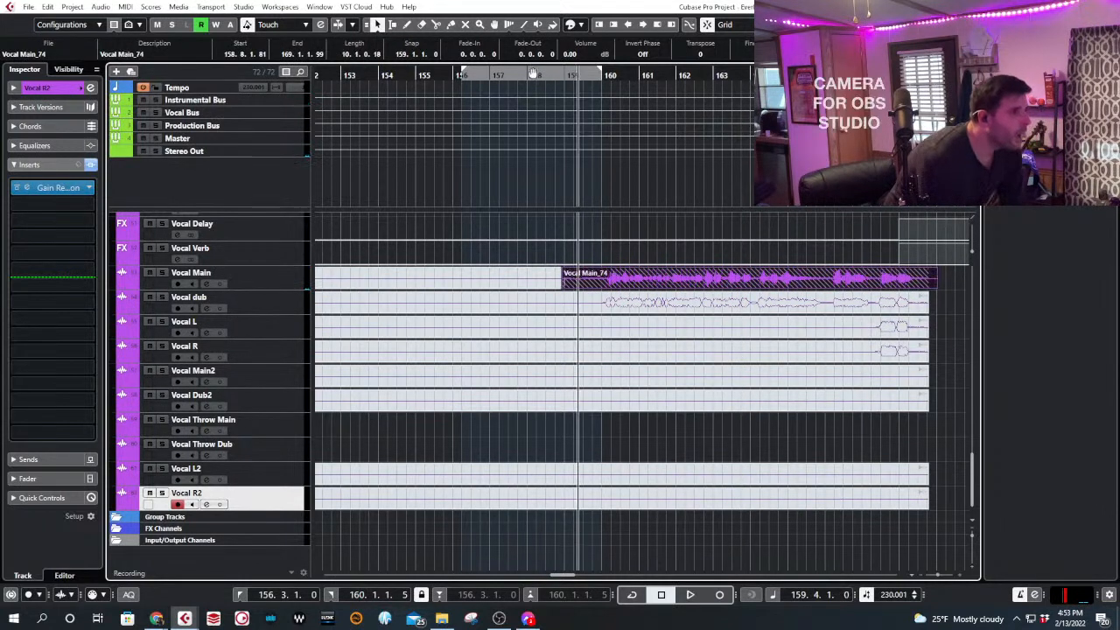
- Record a new Vocal R2 take from about bar 158 to bar 169 and move it onto the Vocal Main track at the same position
left_click(520, 76)
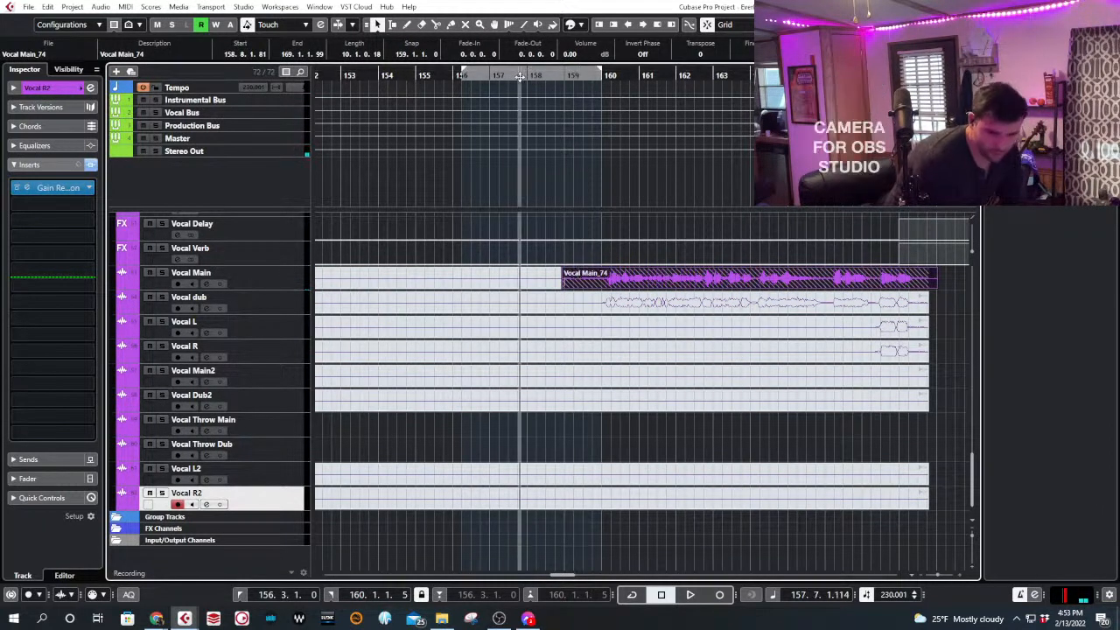
key("g")
key("KP_Multiply")
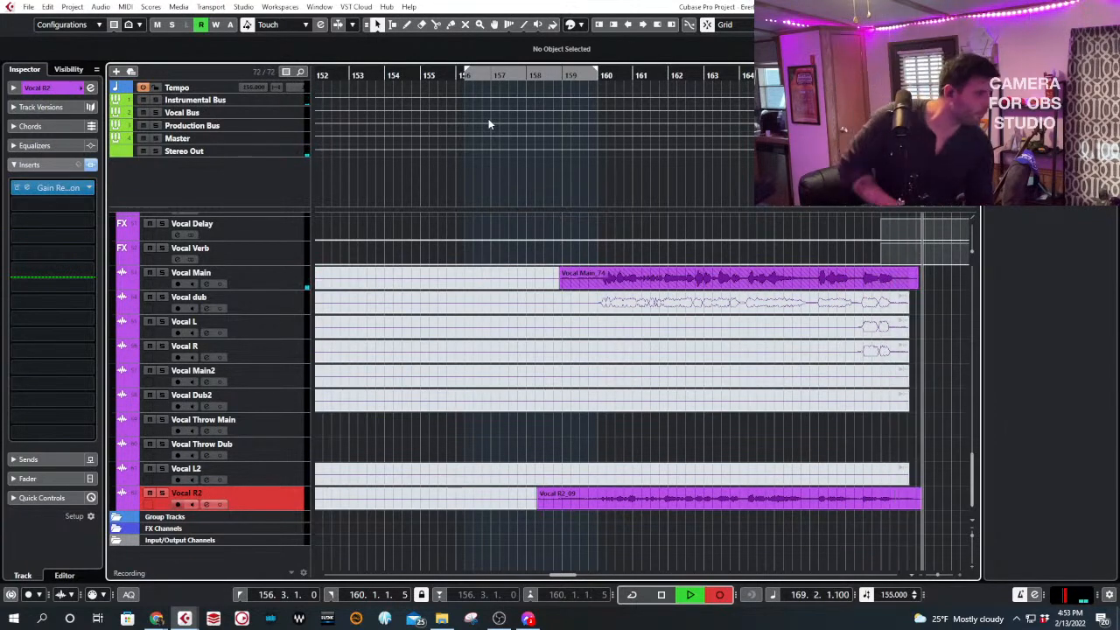
key("space")
left_click_drag(640, 497, 640, 279)
- Play back the moved take on the Vocal Main track from about bar 158 to bar 168 and examine its waveform
left_click_drag(739, 74, 699, 75)
key("space")
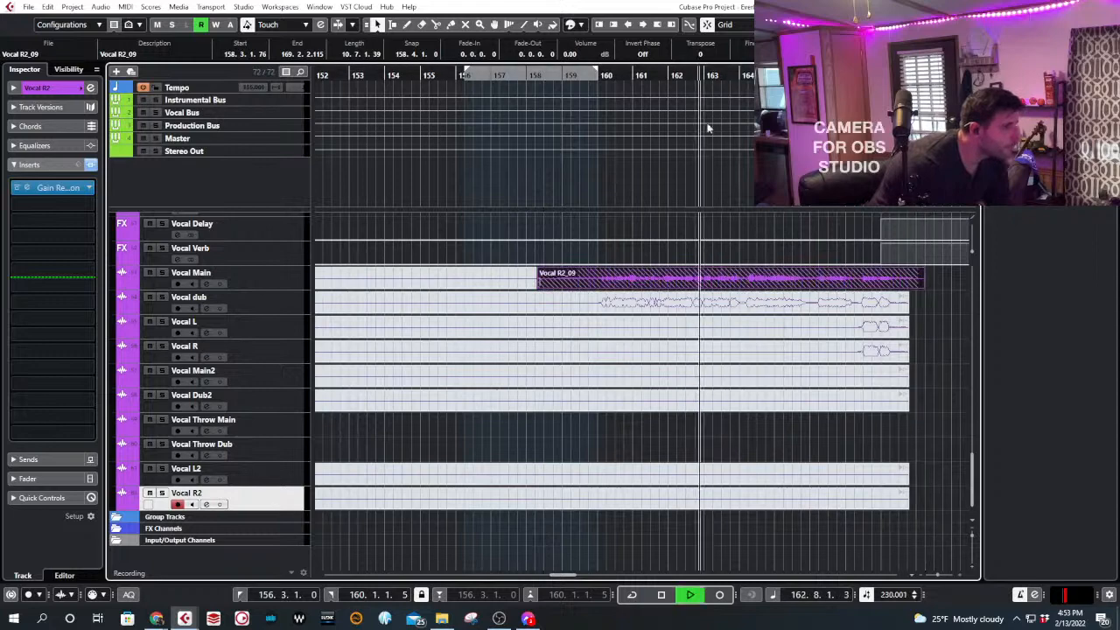
key("g")
key("g")
left_click(685, 75)
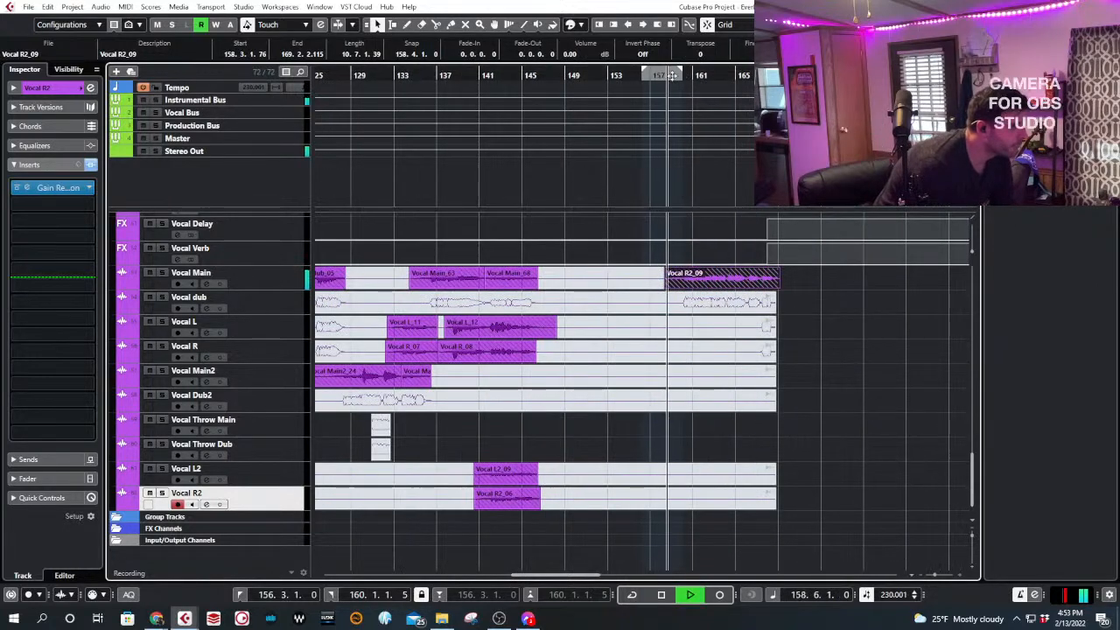
key("h")
key("h")
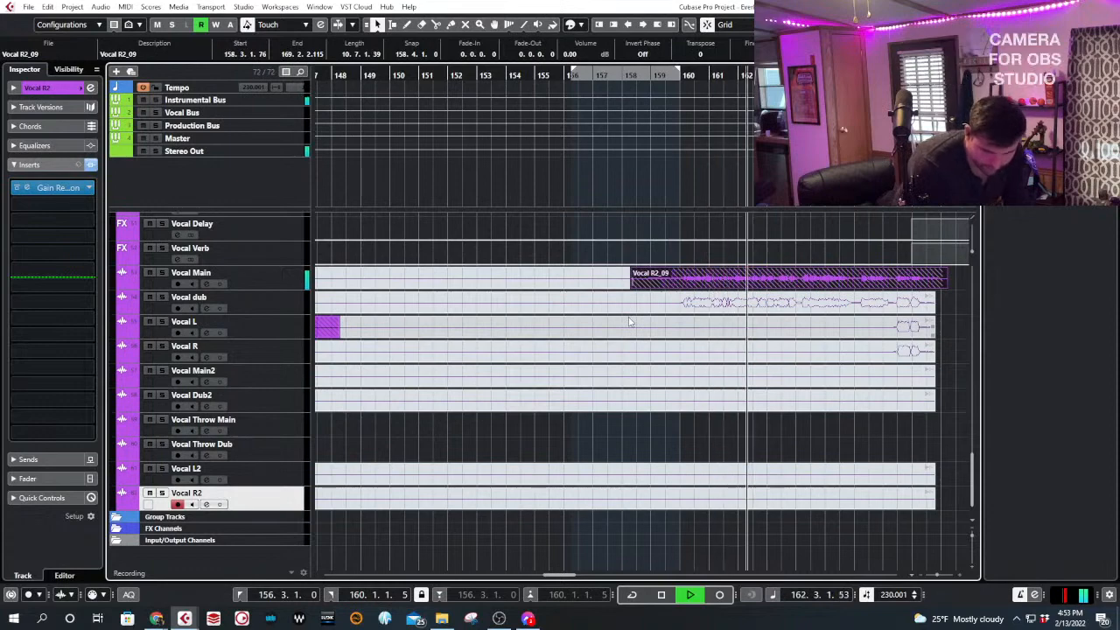
key("g")
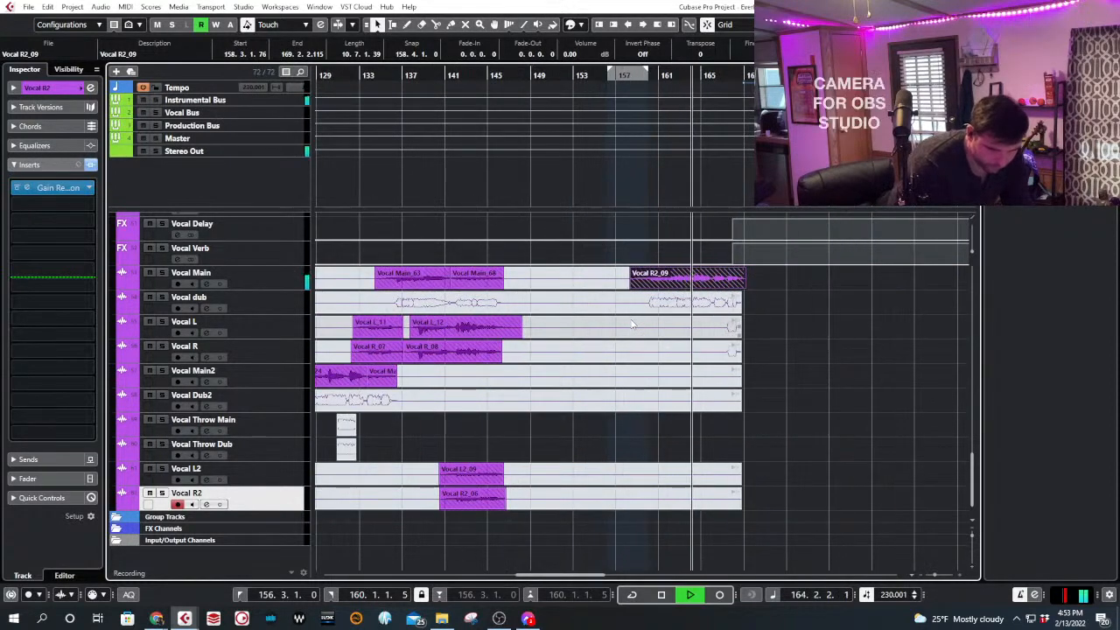
scroll(688, 311, "up", 3)
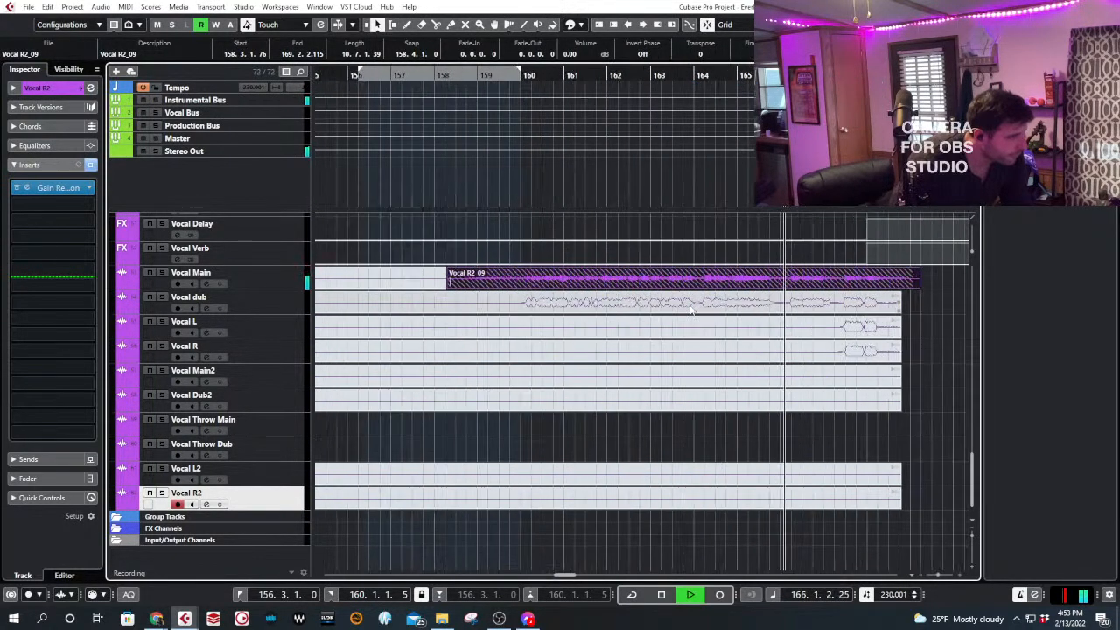
scroll(742, 340, "up", 1)
scroll(742, 340, "right", 2)
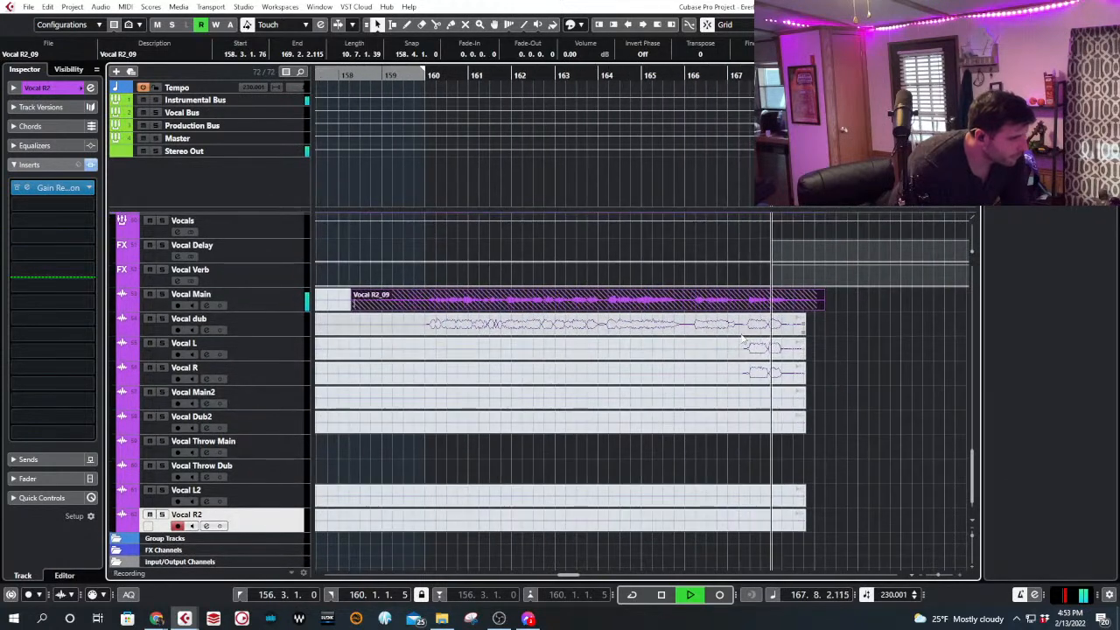
key("space")
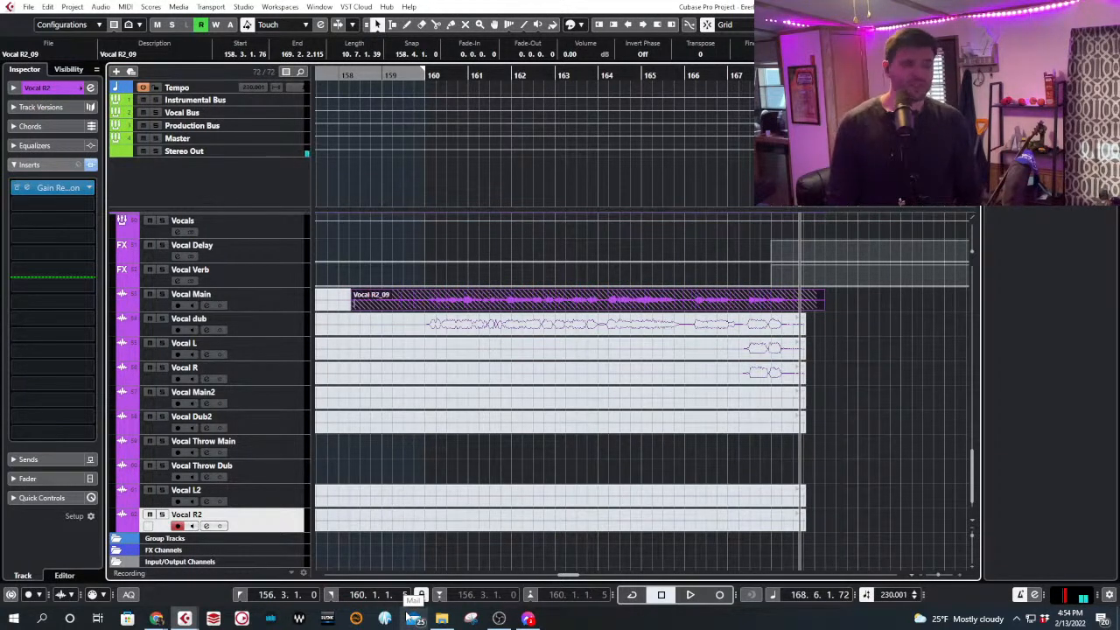
mouse_move(414, 619)
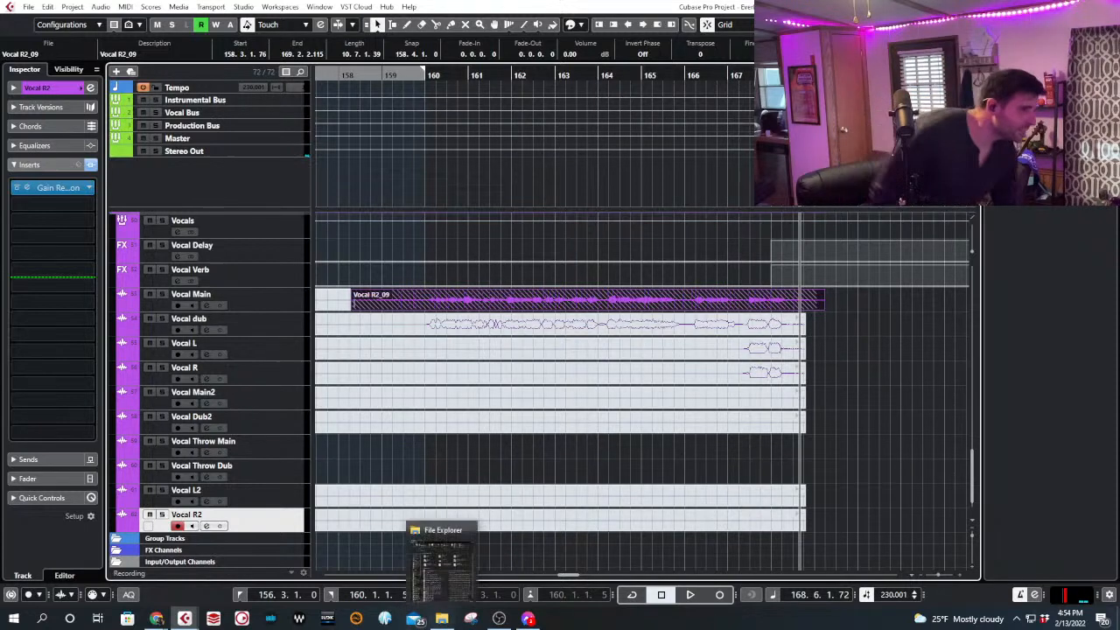
- Try recording a Vocal L take from about bar 167 to bar 168, and undo the recording
key("space")
left_click_drag(719, 76, 683, 75)
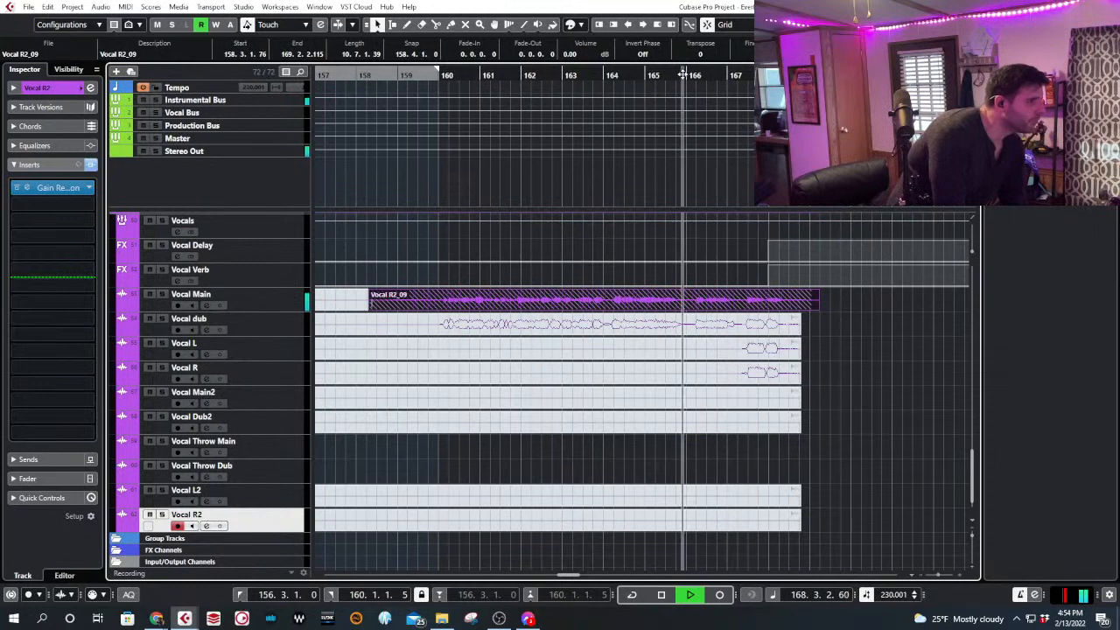
left_click(281, 350)
key("KP_Multiply")
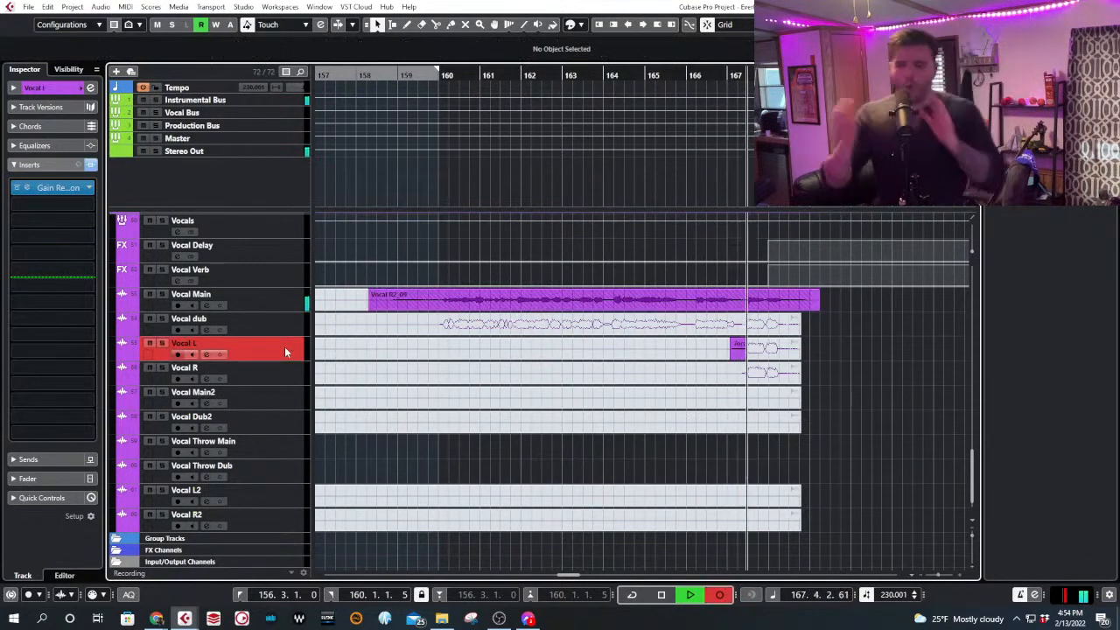
key("space")
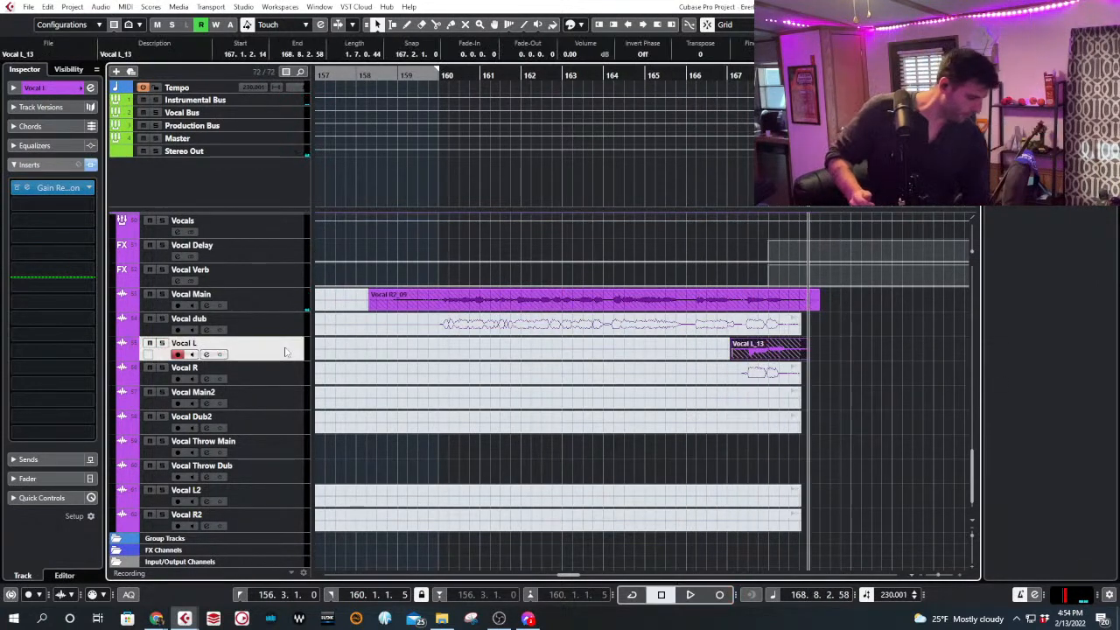
key("ctrl+z")
- Record a Vocal L take from bar 165 and a Vocal R take from about bar 165, each ending past bar 169
key("KP_Multiply")
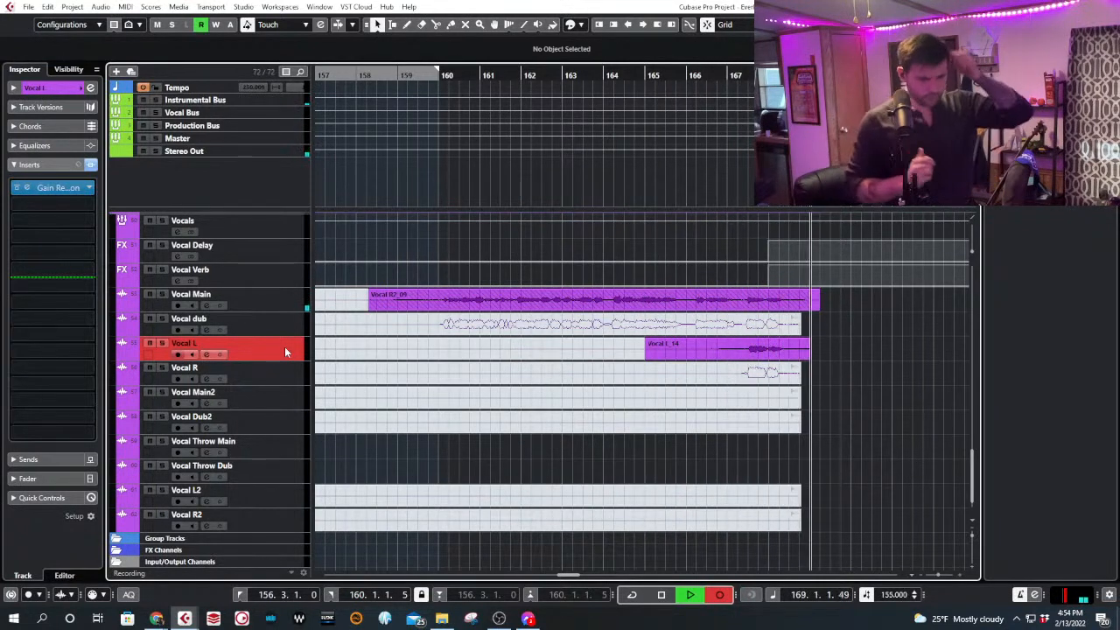
key("space")
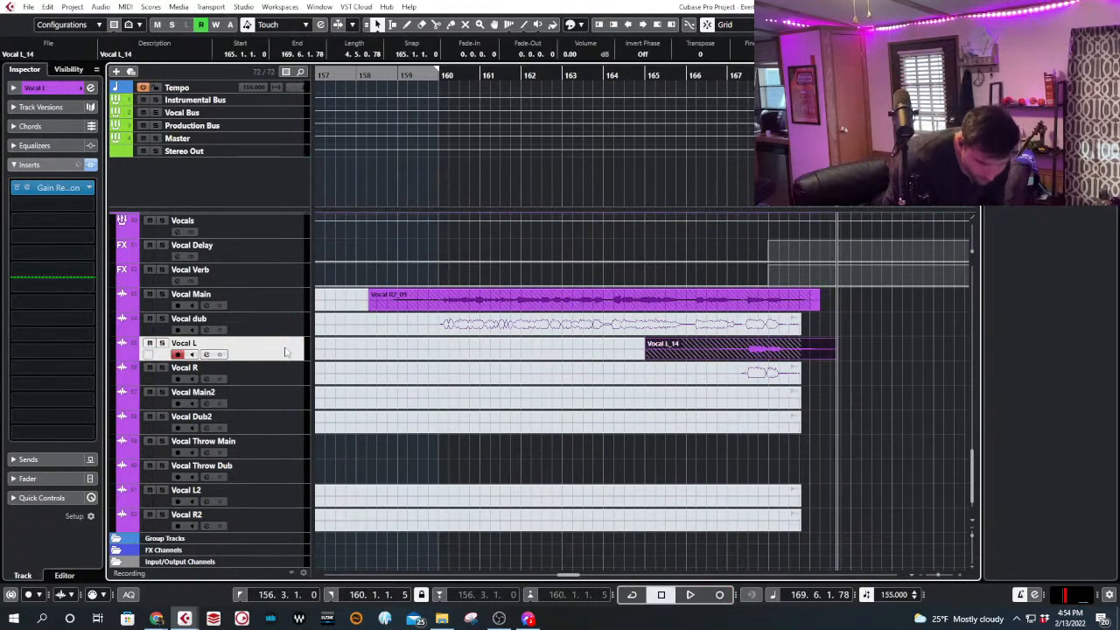
left_click(272, 374)
key("space")
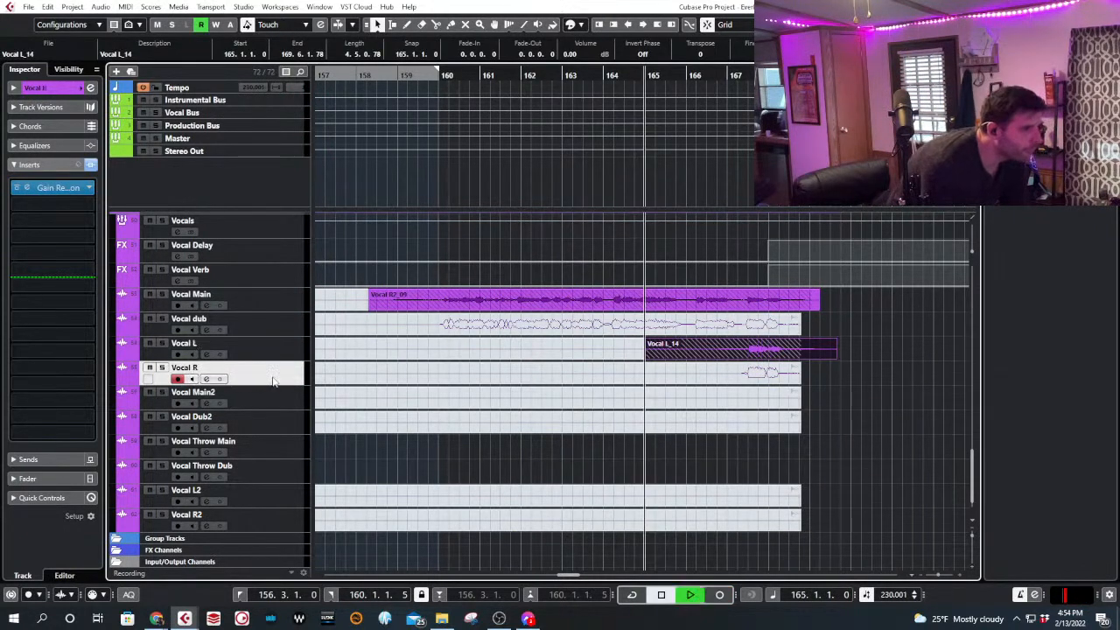
key("KP_Multiply")
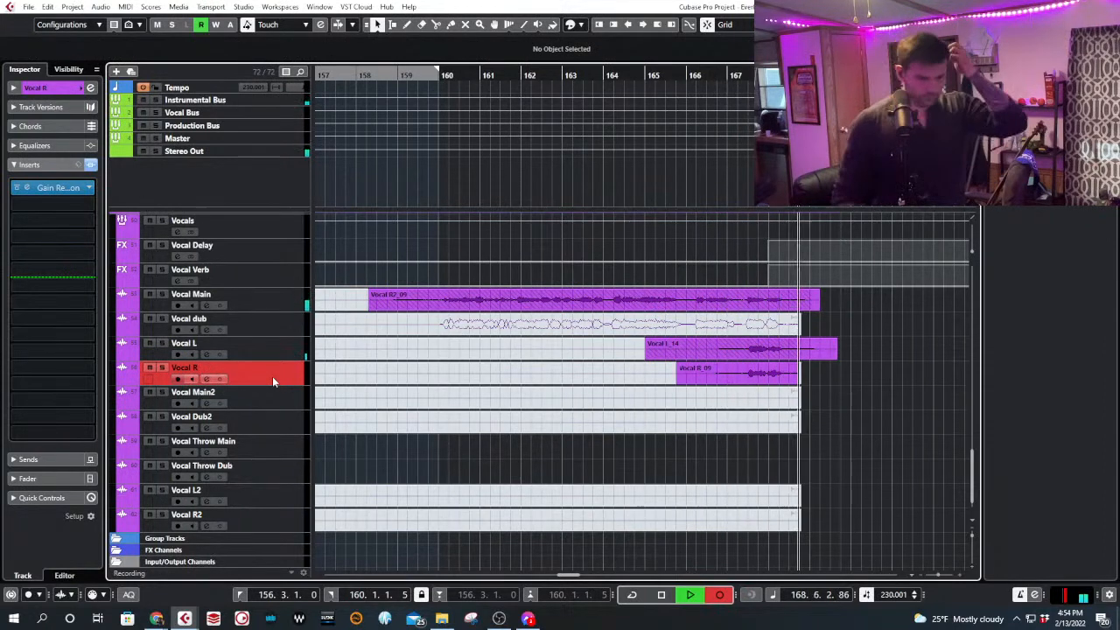
key("space")
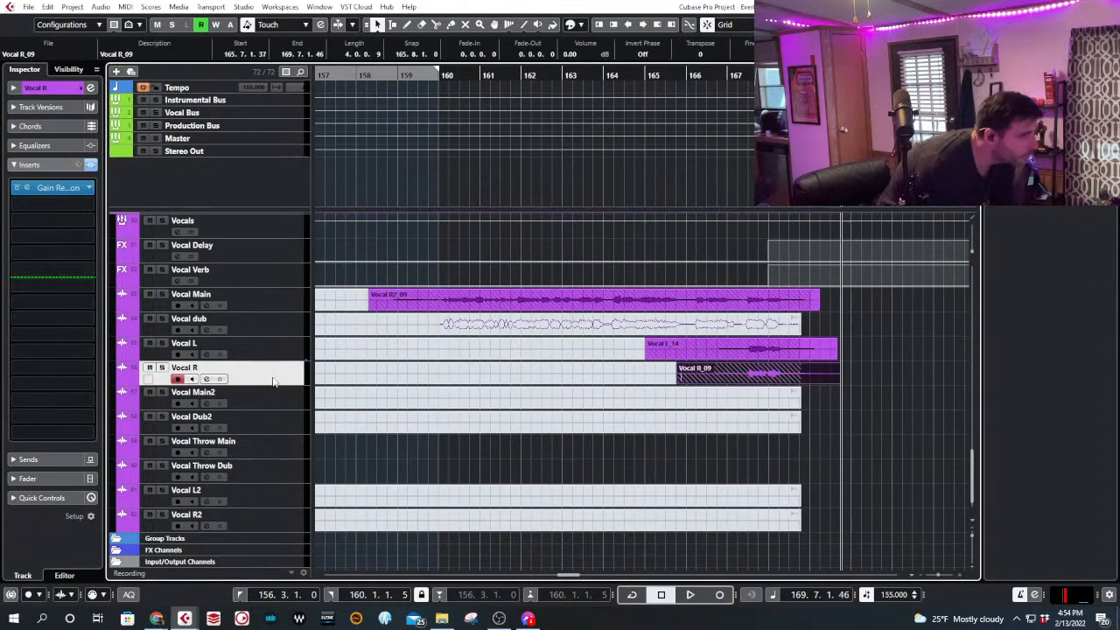
- Play back the new Vocal L and Vocal R takes from about bar 166 to bar 168
left_click_drag(716, 78, 695, 79)
key("space")
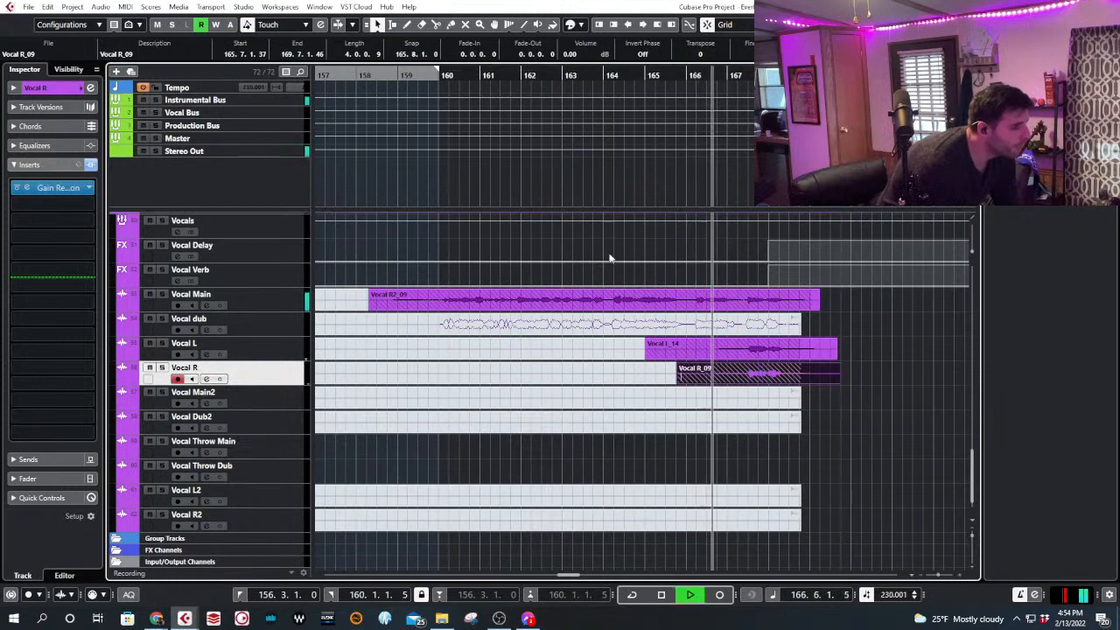
scroll(525, 307, "down", 2)
key("space")
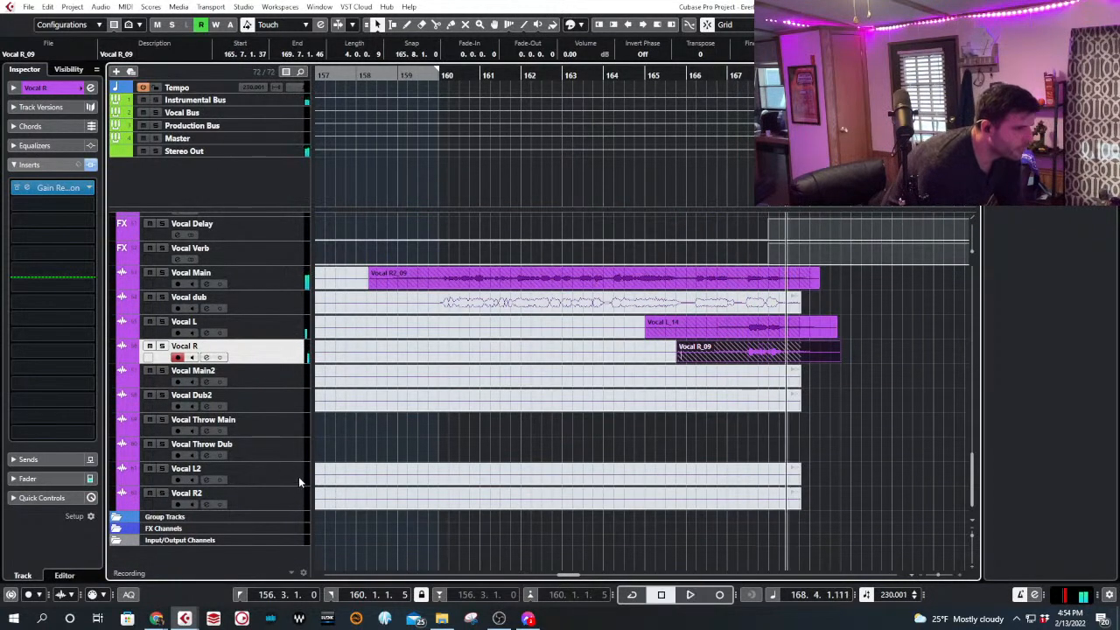
- Try recording a Vocal L2 take from about bar 165 to bar 169, and delete the recorded clip
left_click(299, 476)
left_click(639, 77)
key("KP_Multiply")
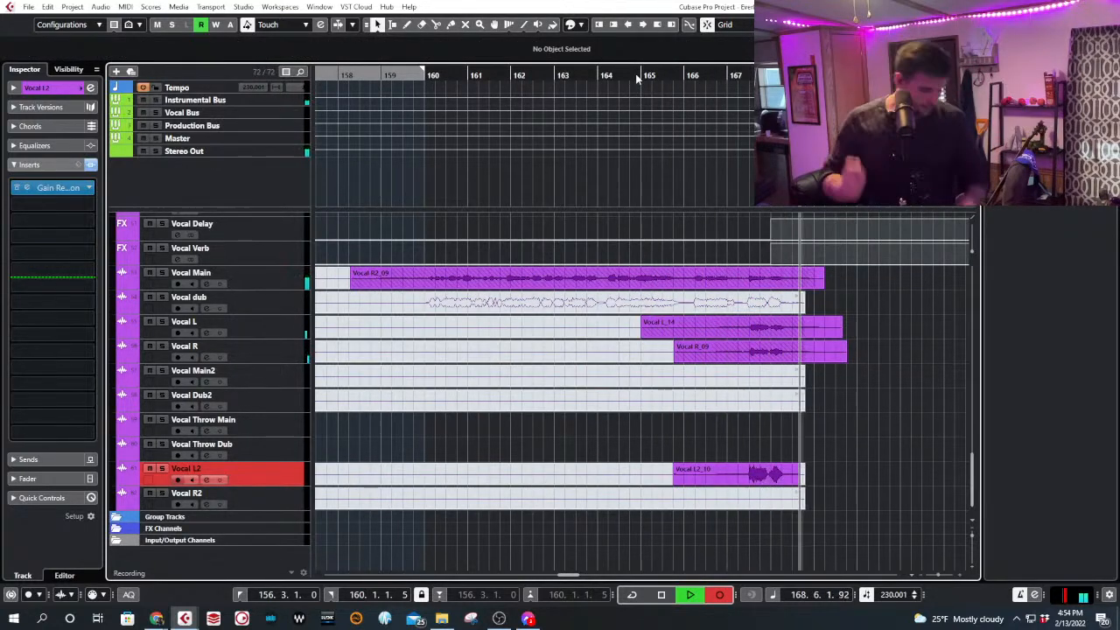
key("space")
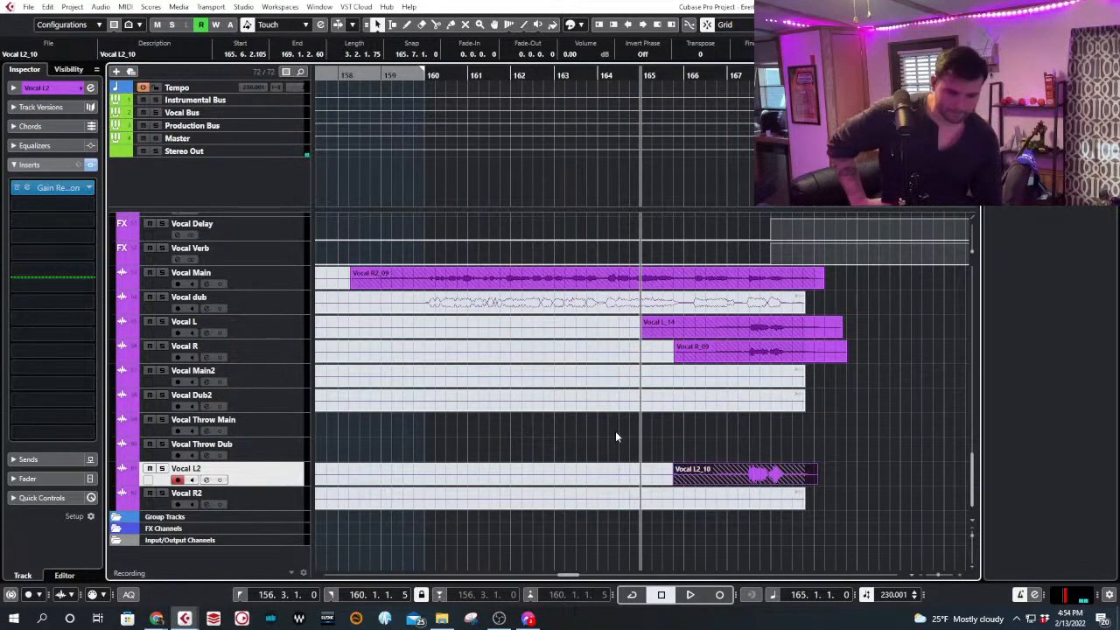
key("Delete")
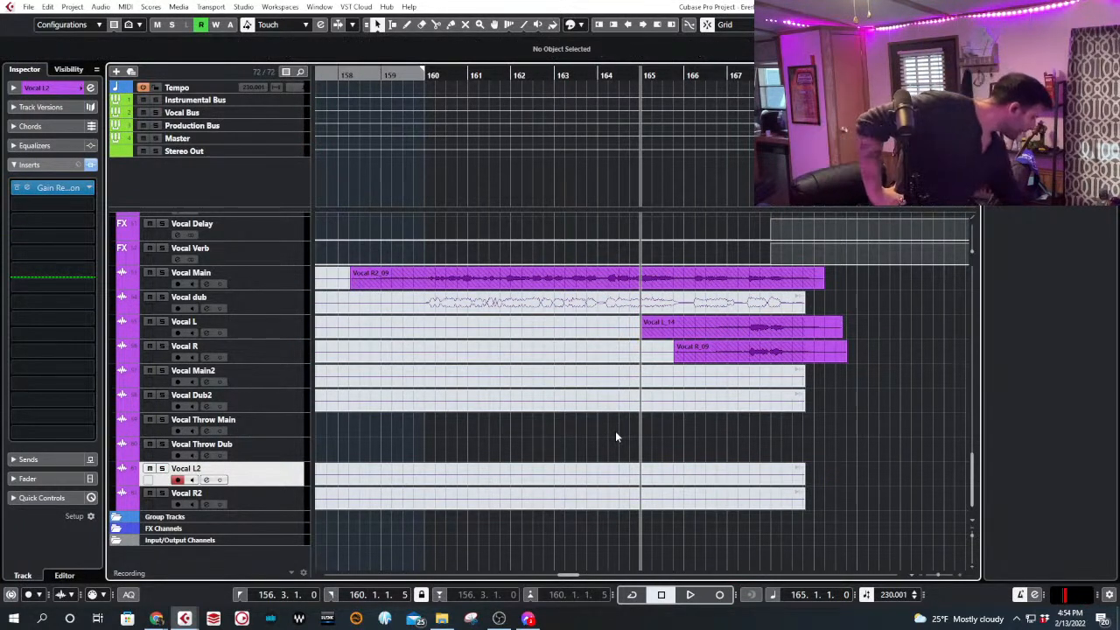
- Record takes on Vocal L2 and Vocal R2, each from bar 165 to about bar 169
key("KP_Multiply")
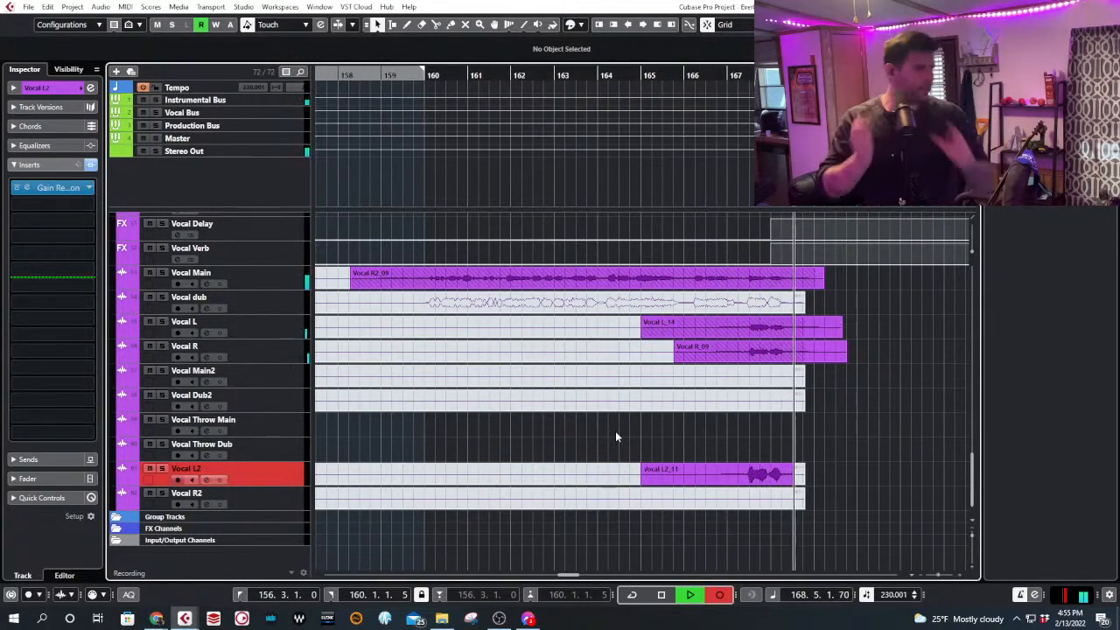
key("space")
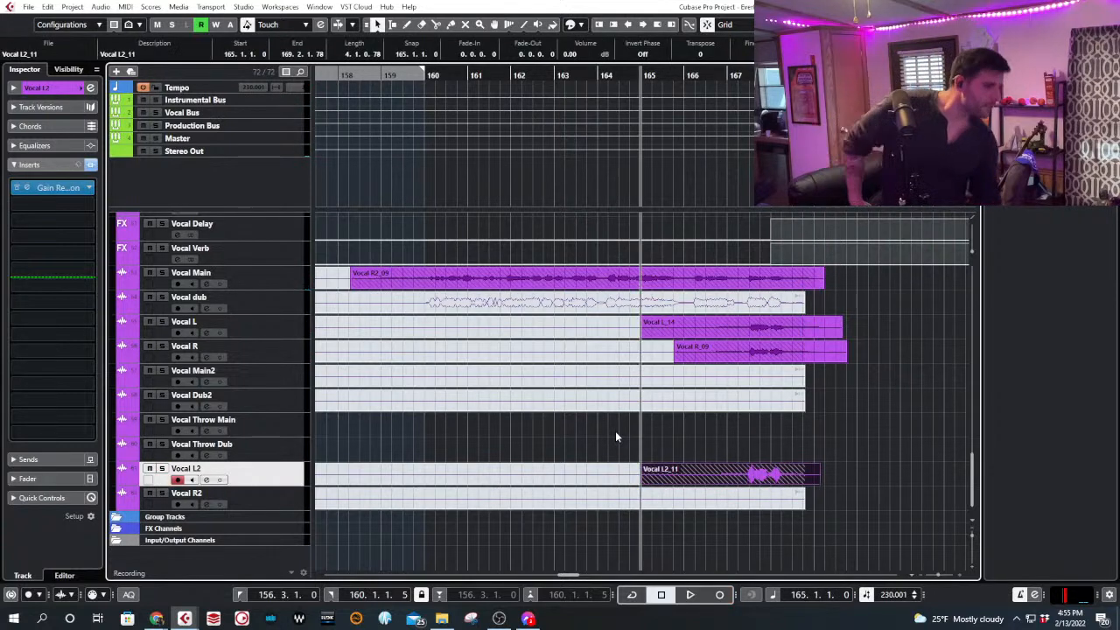
left_click(287, 510)
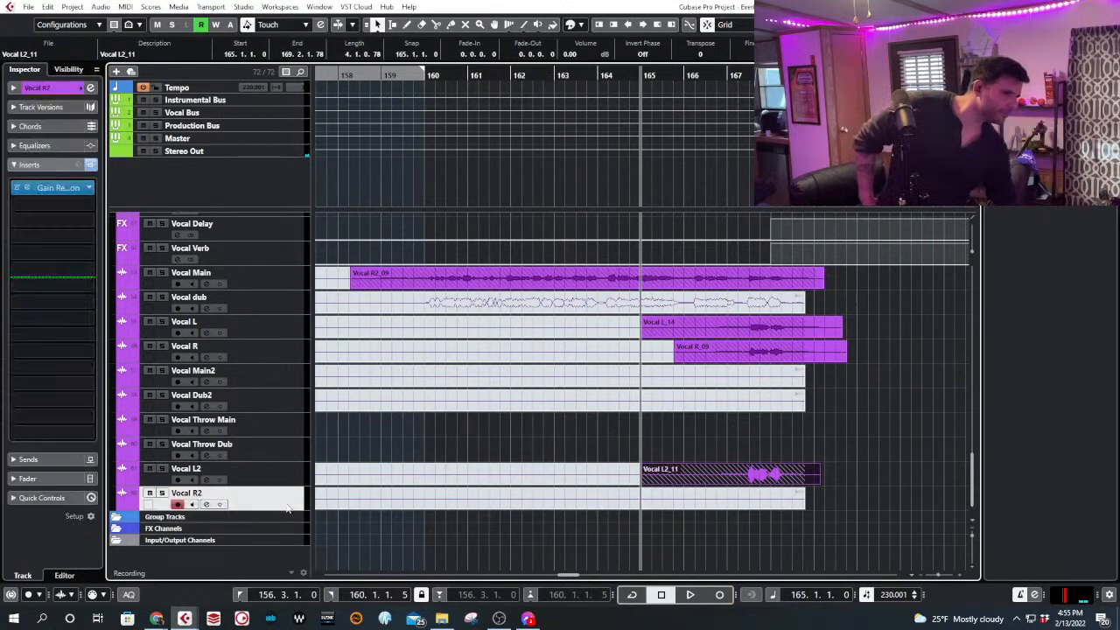
key("KP_Multiply")
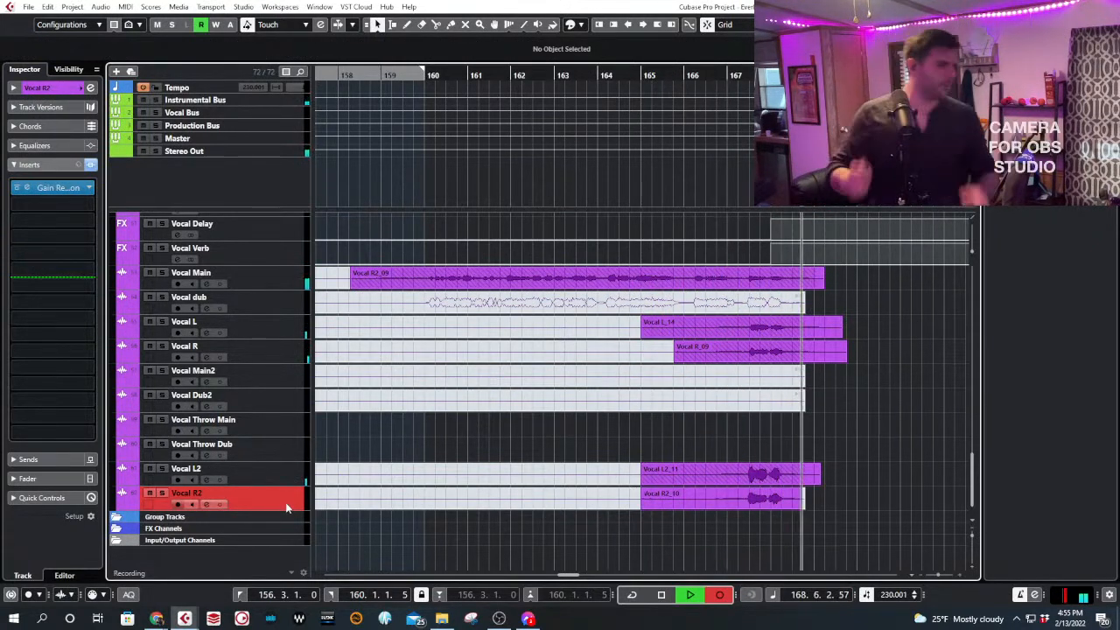
key("space")
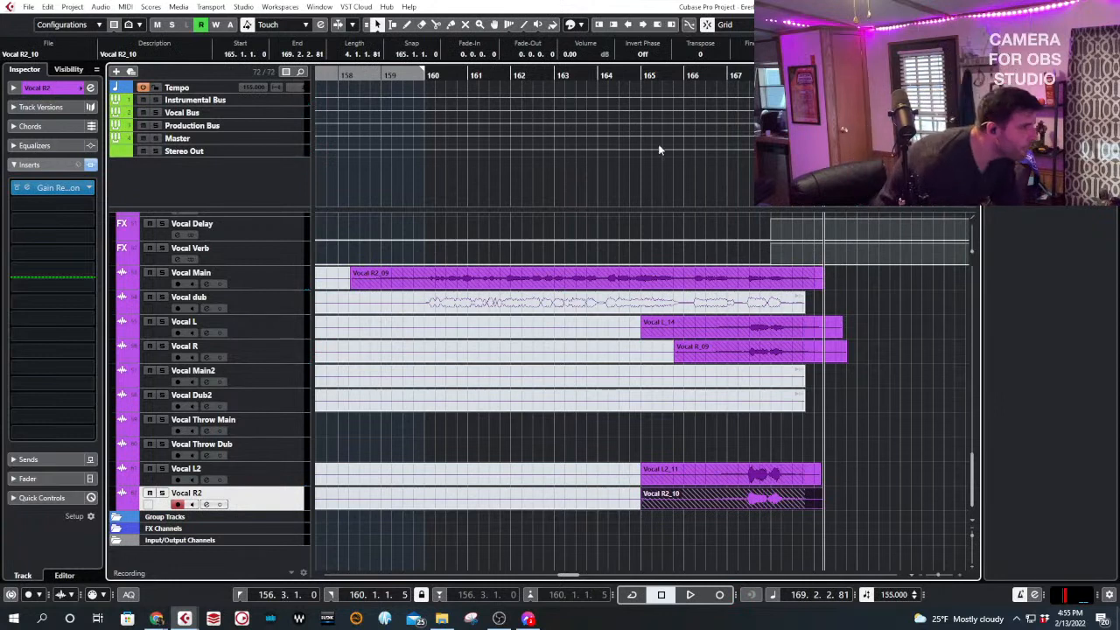
- Play back the ending with the Vocal L2 and Vocal R2 takes, and delete both clips
key("space")
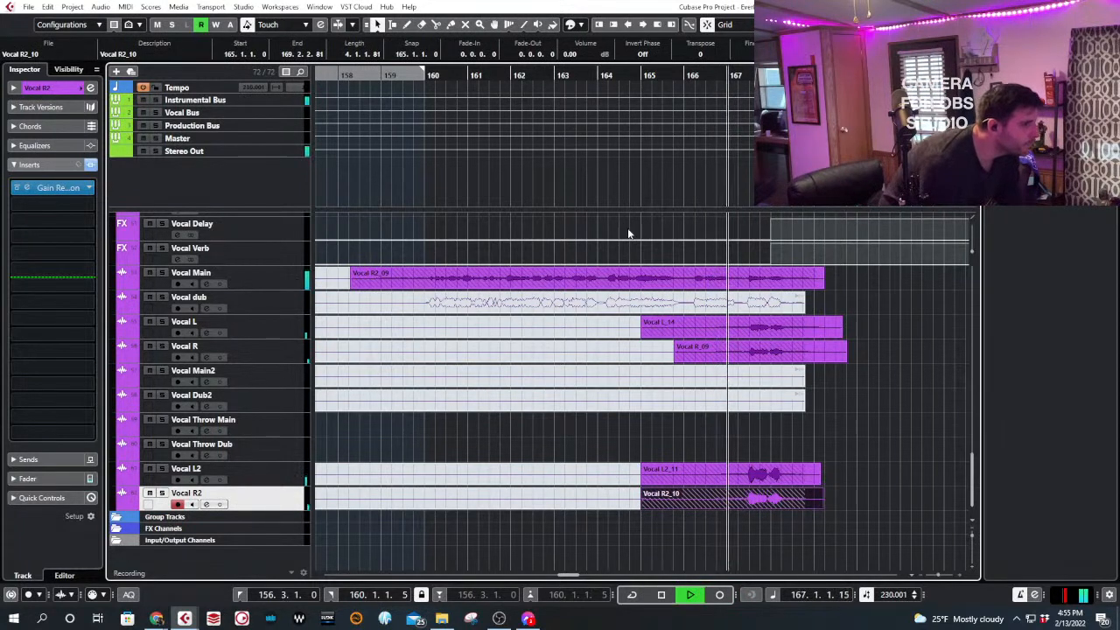
key("space")
left_click(739, 478)
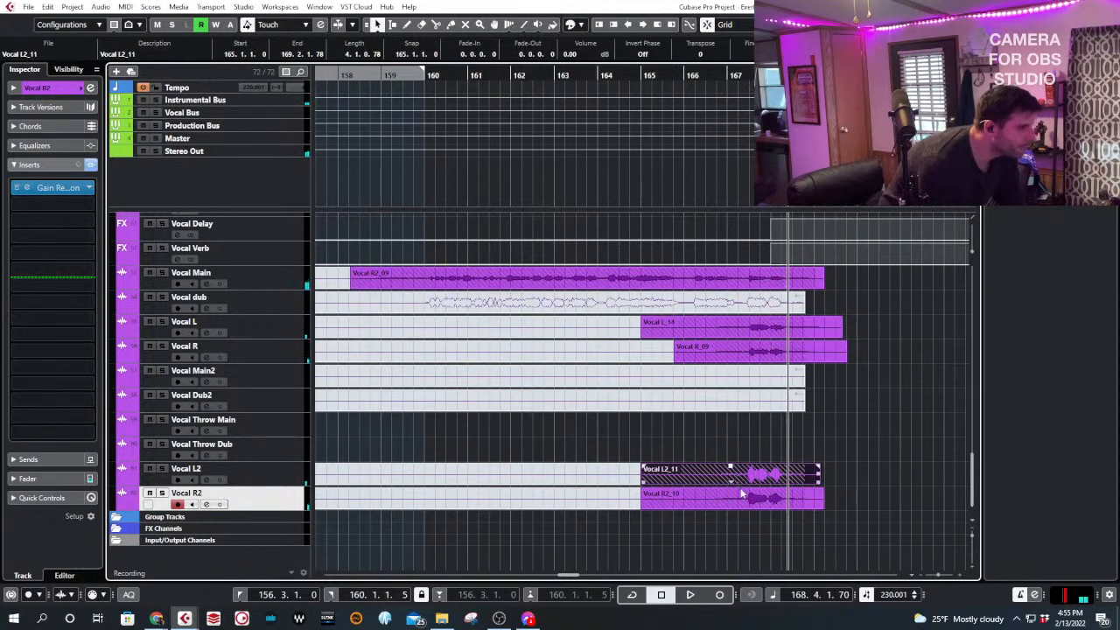
left_click(745, 500, "shift")
key("Delete")
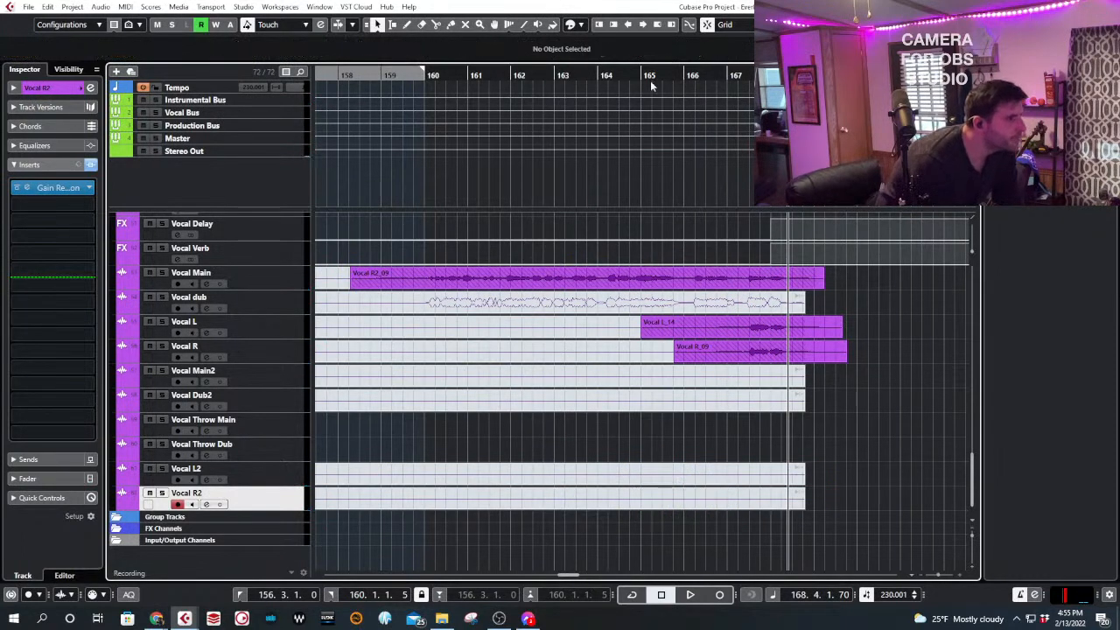
- Record a new Vocal R2 take from about bar 165 to bar 169, and return the playhead to bar 165
left_click_drag(651, 85, 646, 70)
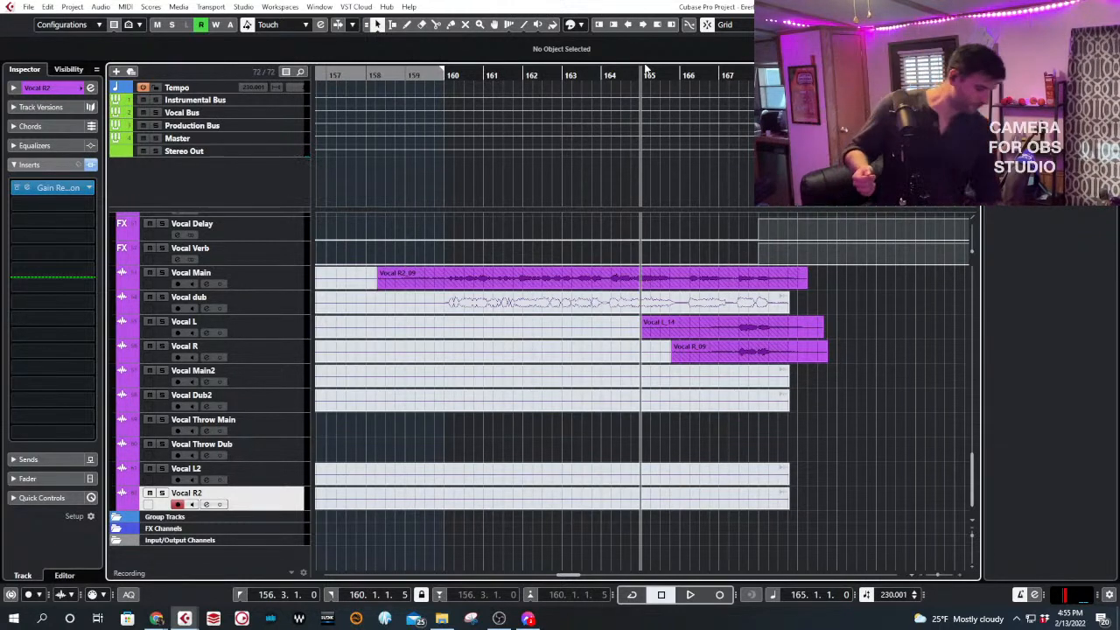
key("space")
key("KP_Multiply")
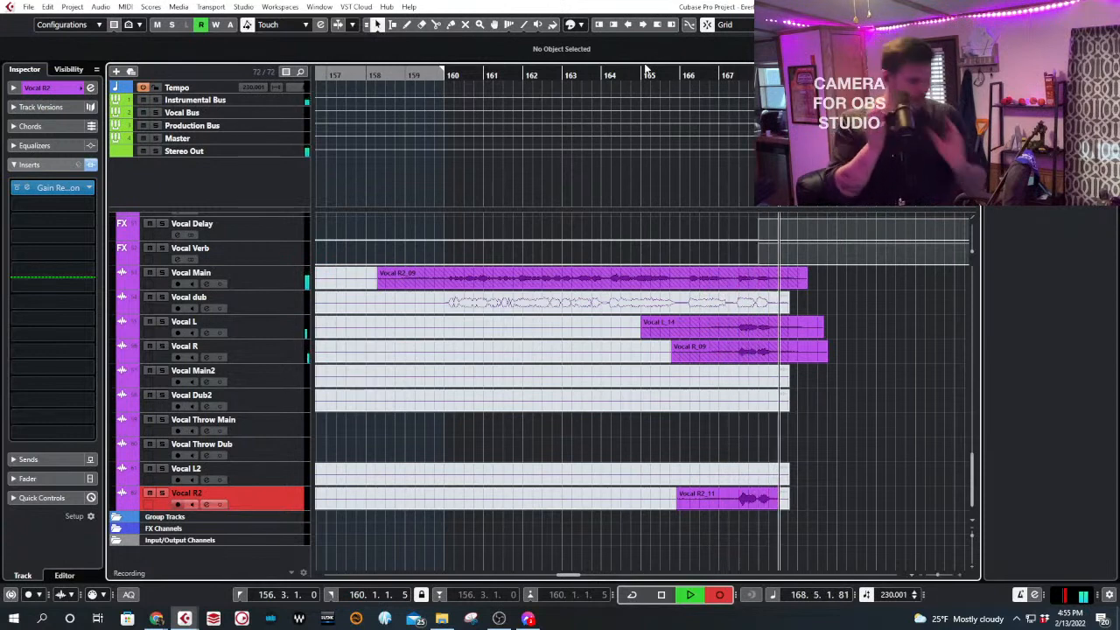
key("space")
key("KP_0")
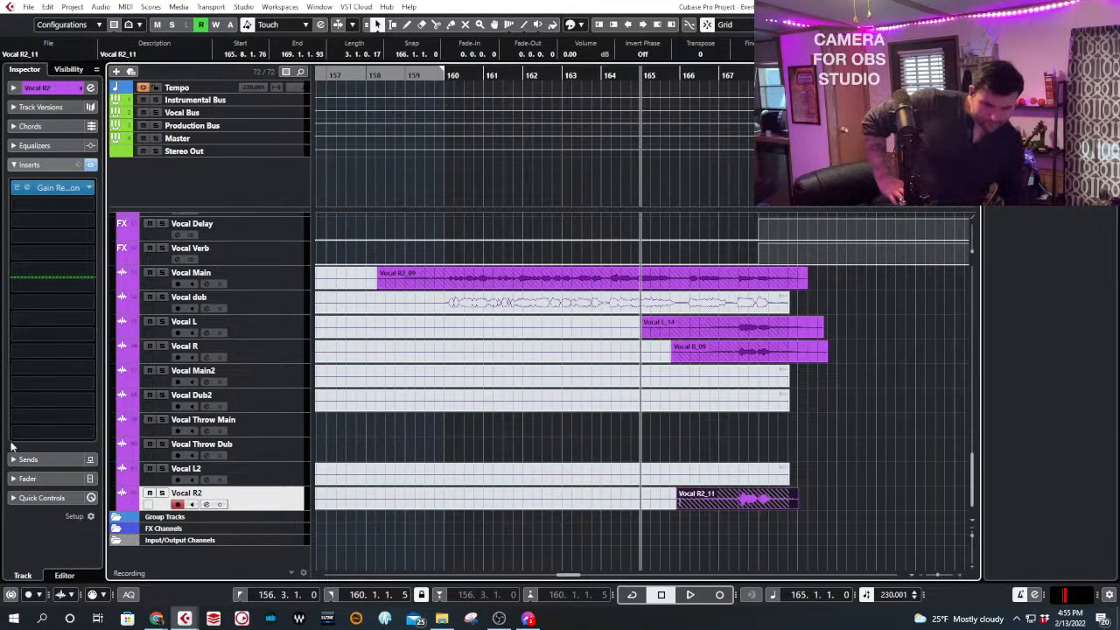
- Record a new Vocal L2 take from bar 165 to about bar 169
left_click(280, 484)
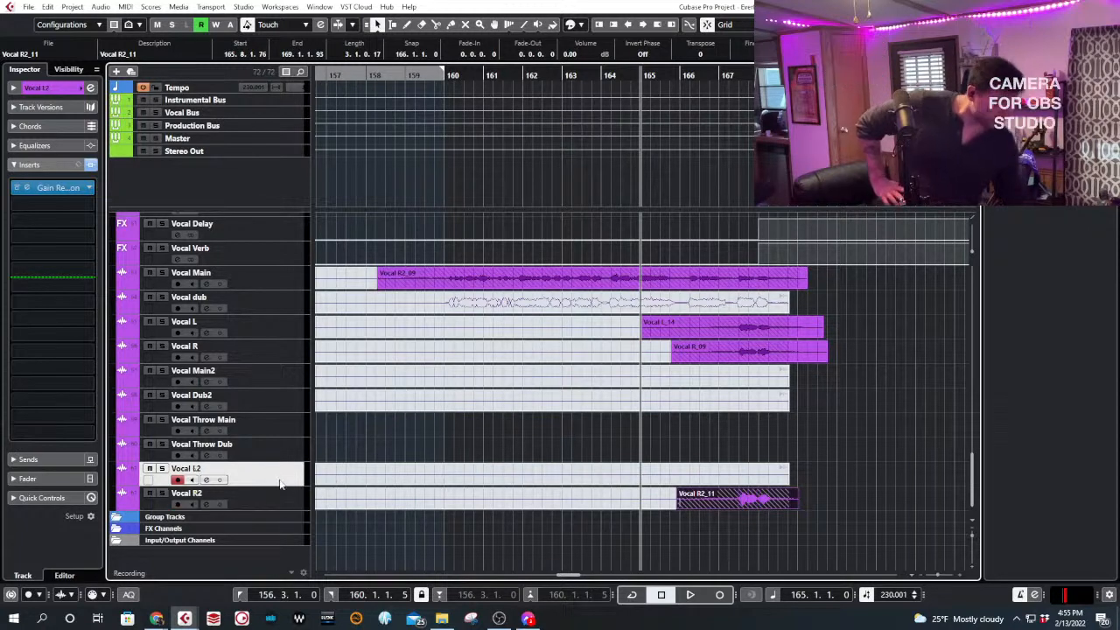
key("KP_Multiply")
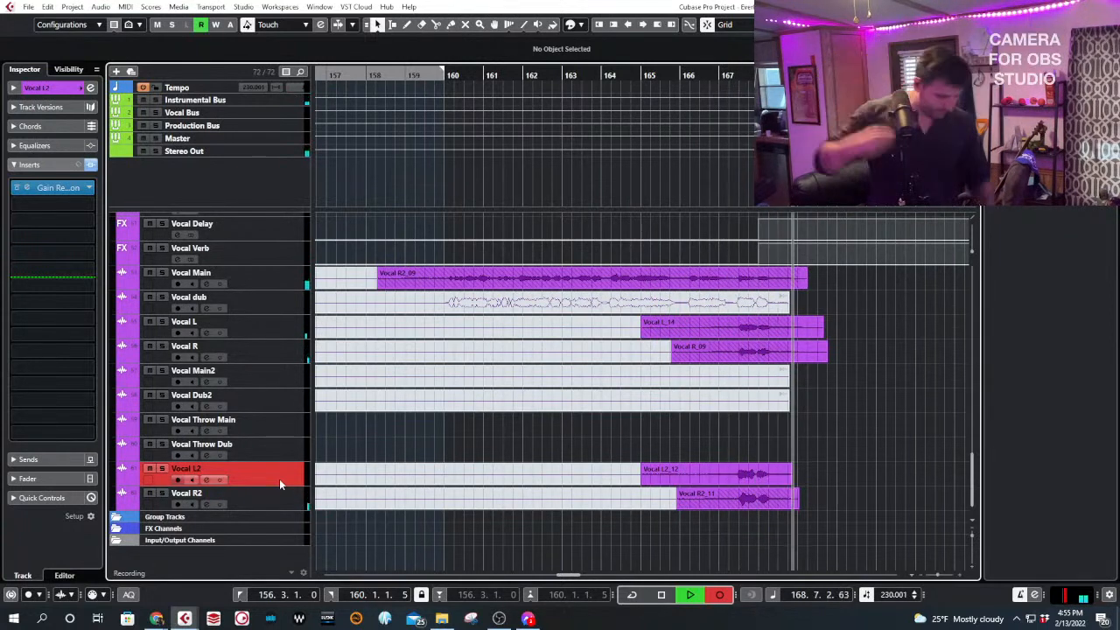
key("space")
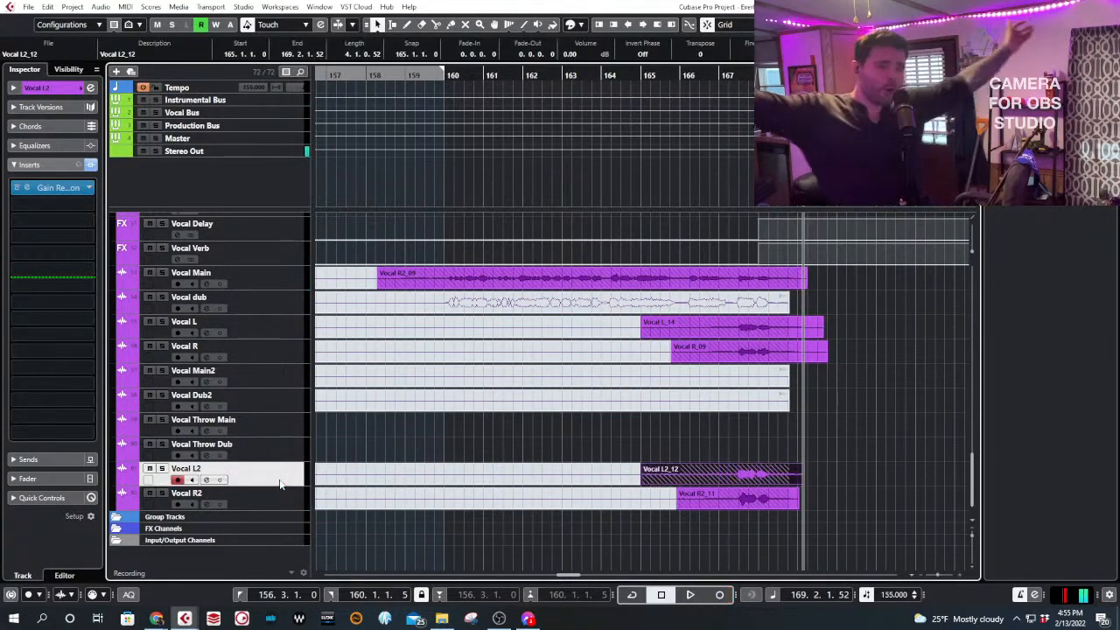
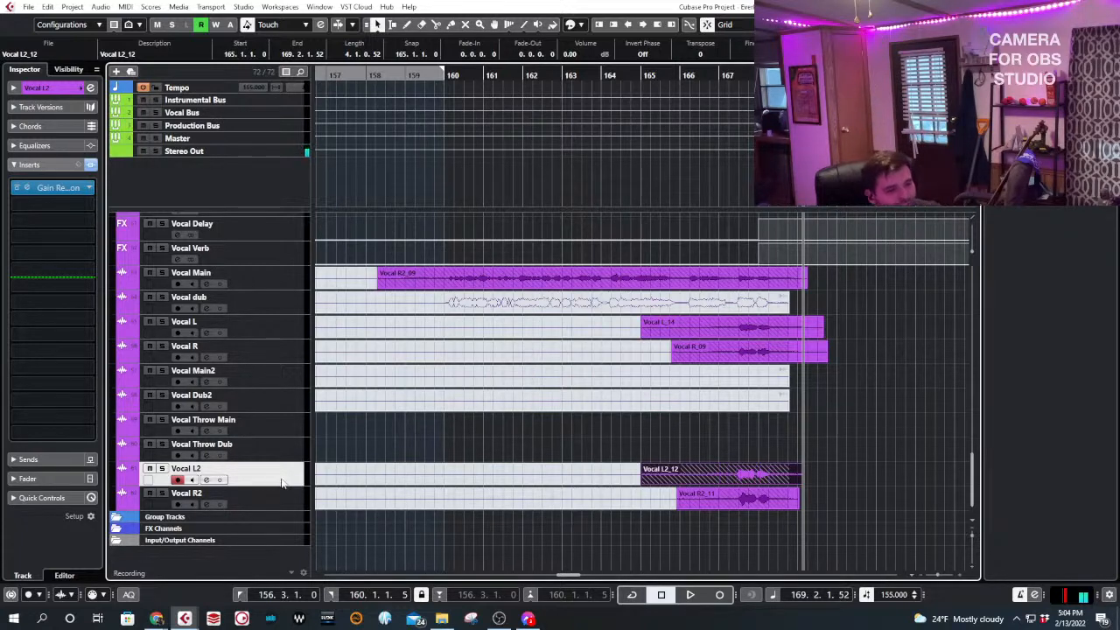
- Switch to Chrome and go to the YouTube home page in the tab holding the in-ear monitoring system video
left_click(156, 619)
left_click(141, 594)
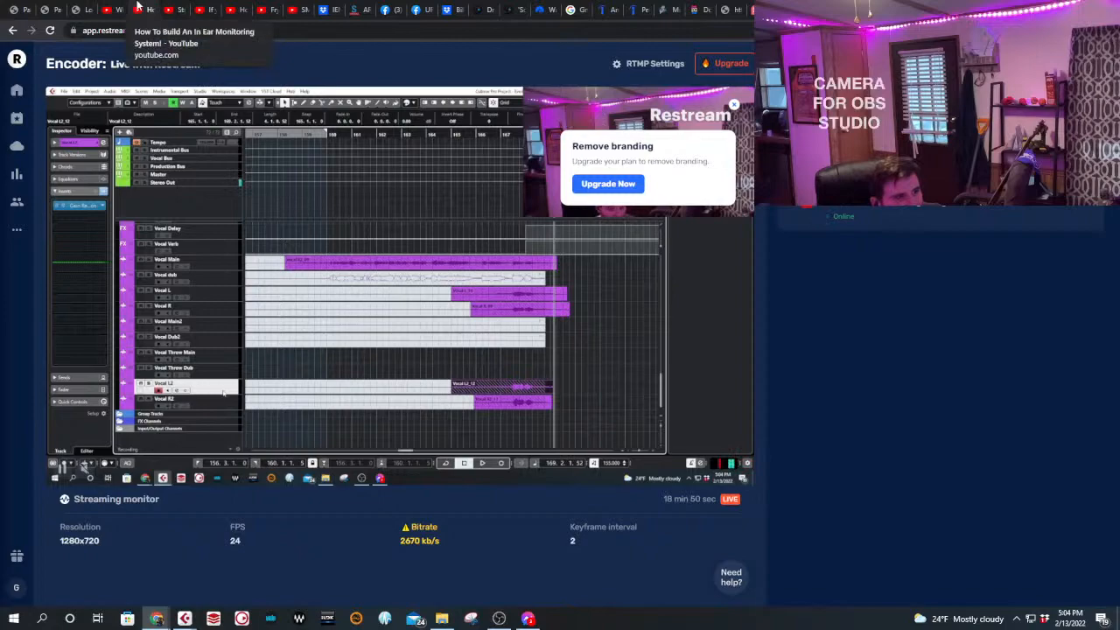
left_click(138, 9)
left_click(89, 58)
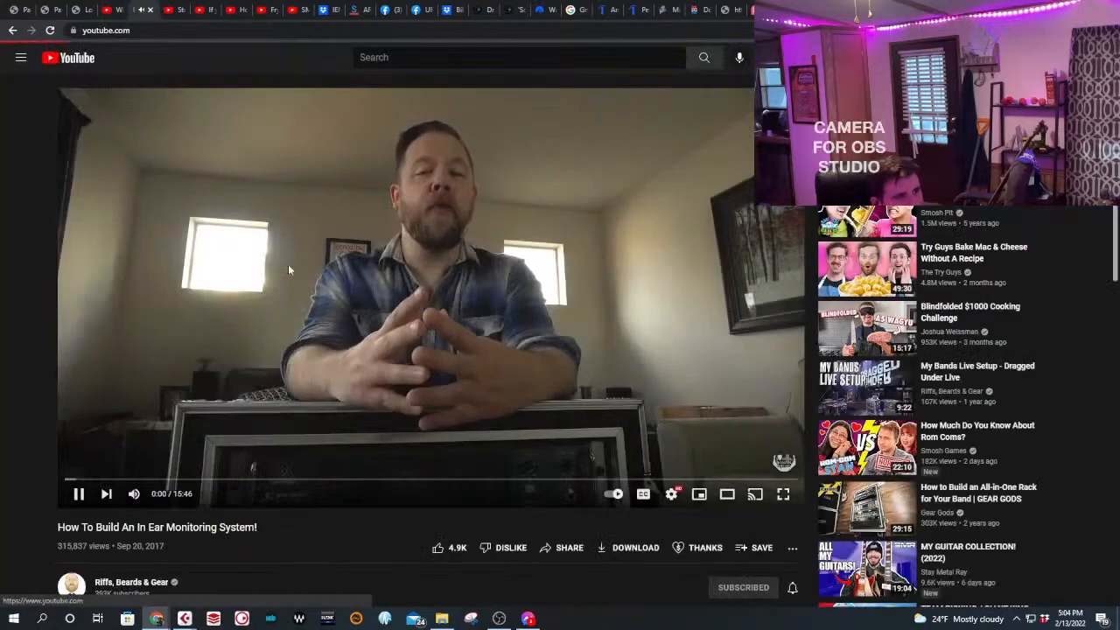
- Check the OBS window, return to Chrome and search YouTube for "chris barnes"
left_click(499, 619)
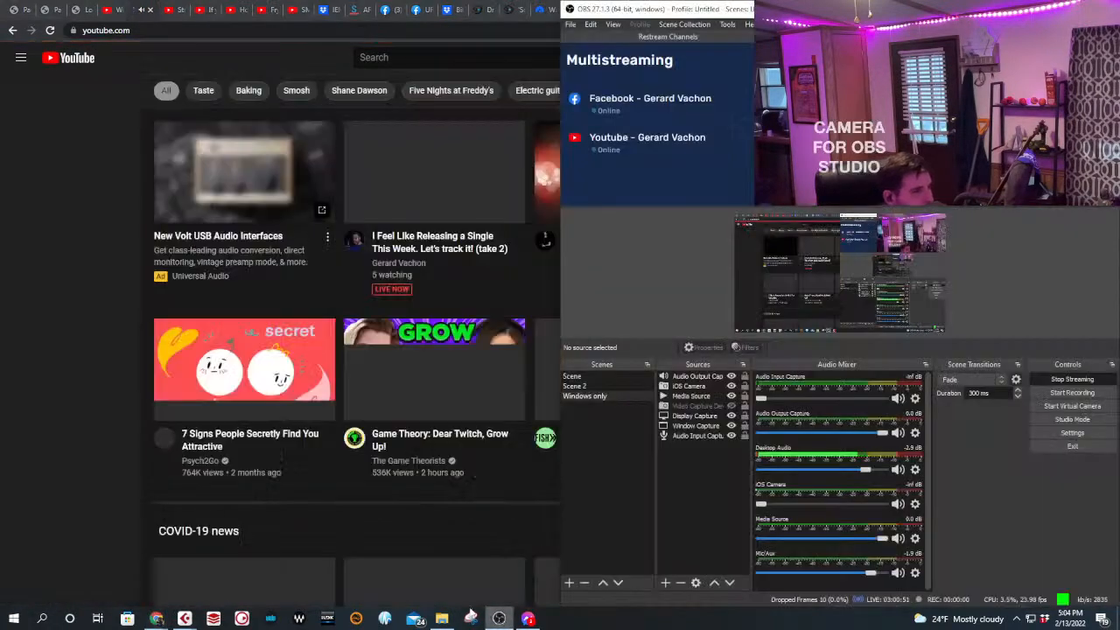
left_click(430, 50)
left_click(430, 57)
type("chris barnes")
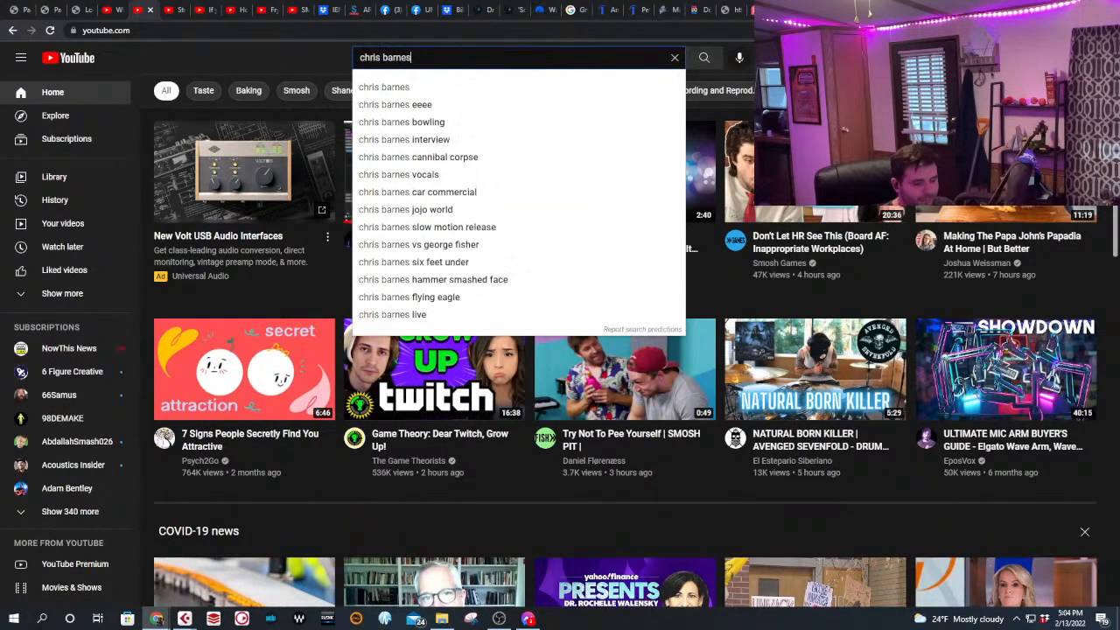
key("Return")
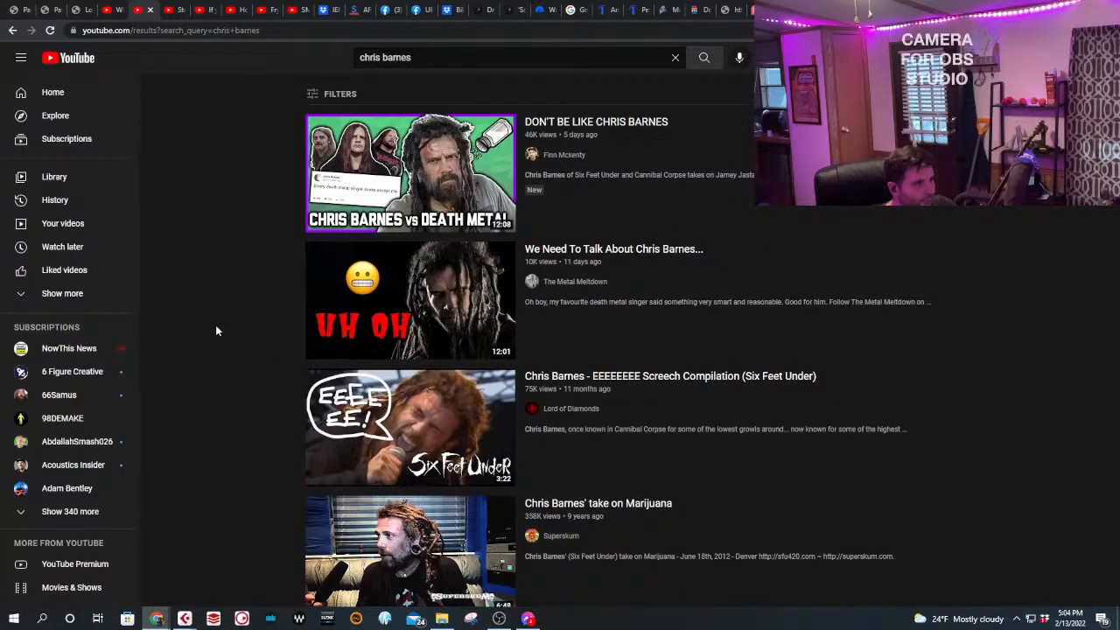
- Browse the search results and open the video "Voice Evolution: Chris Barnes"
mouse_move(533, 195)
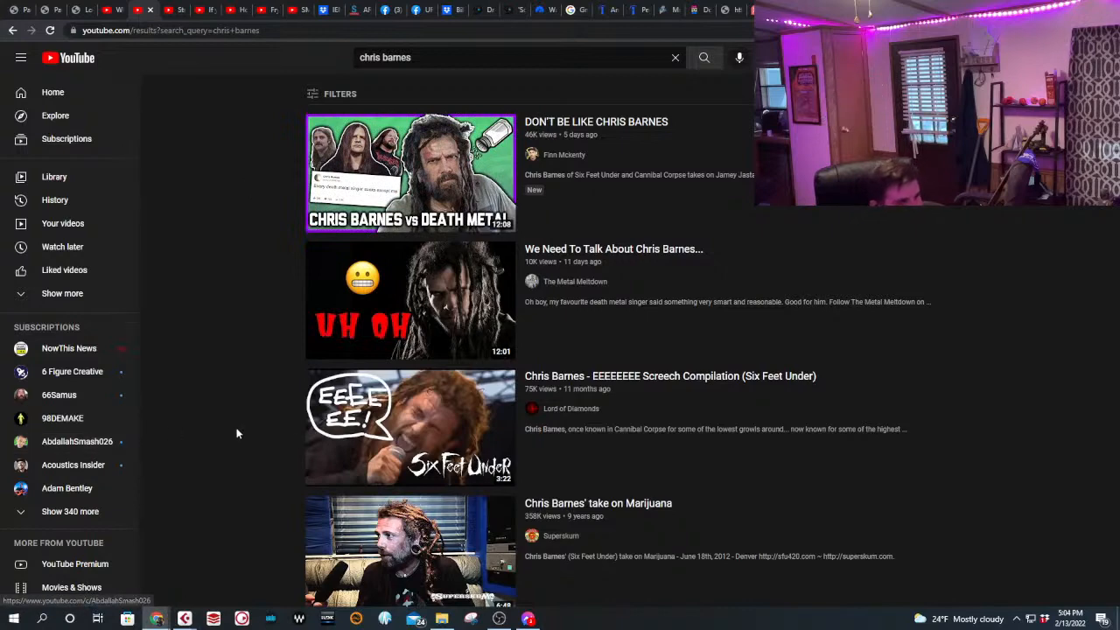
mouse_move(358, 458)
scroll(281, 450, "down", 1)
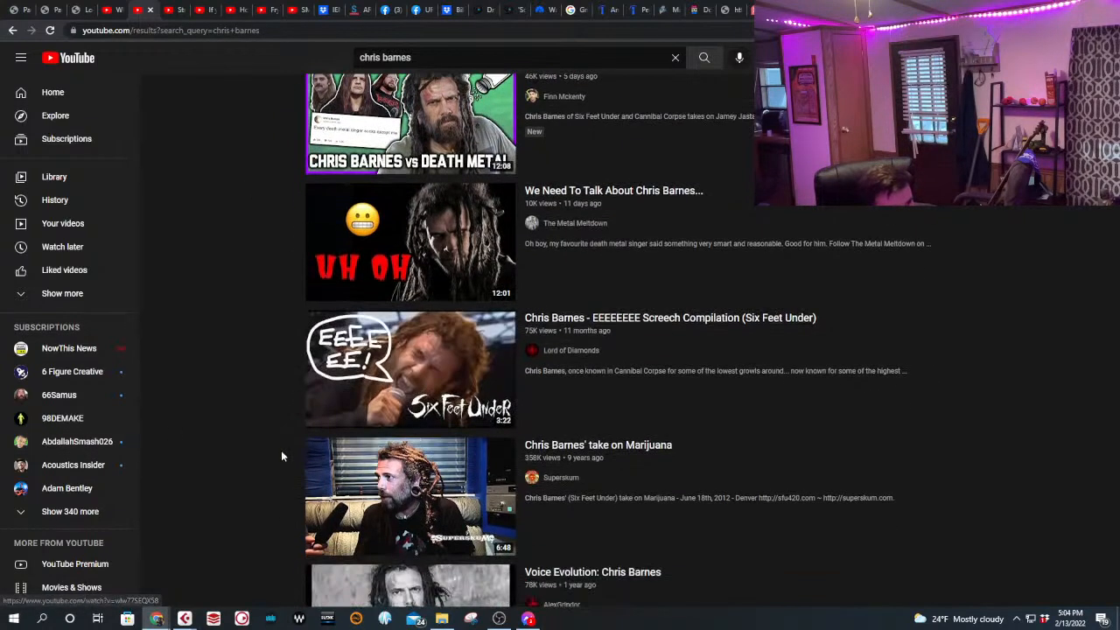
scroll(281, 450, "down", 1)
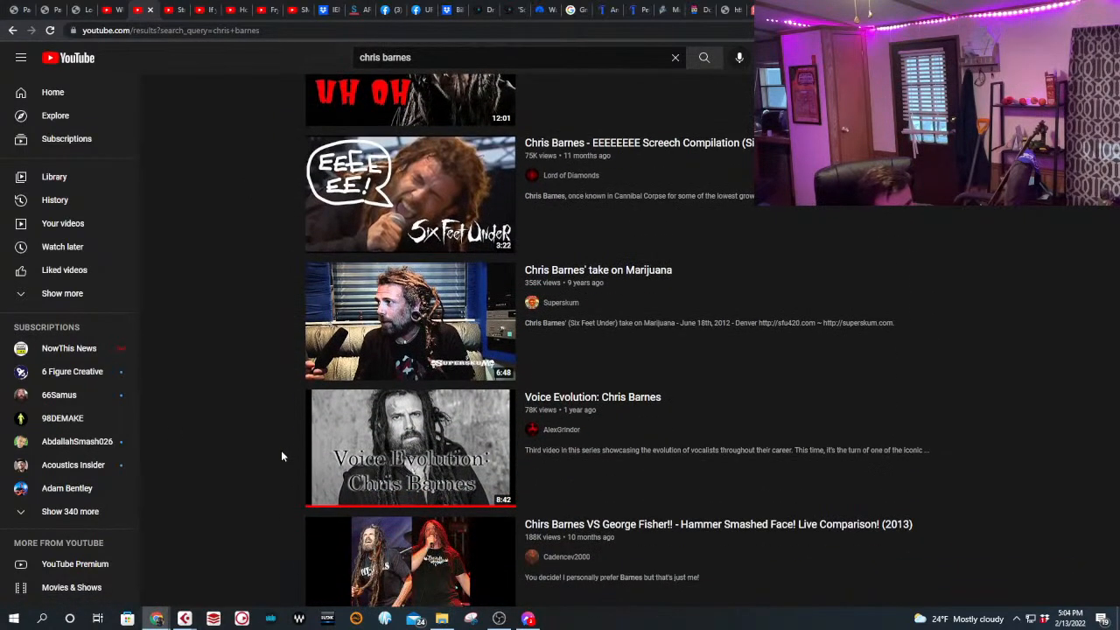
scroll(281, 450, "down", 1)
scroll(281, 450, "down", 1)
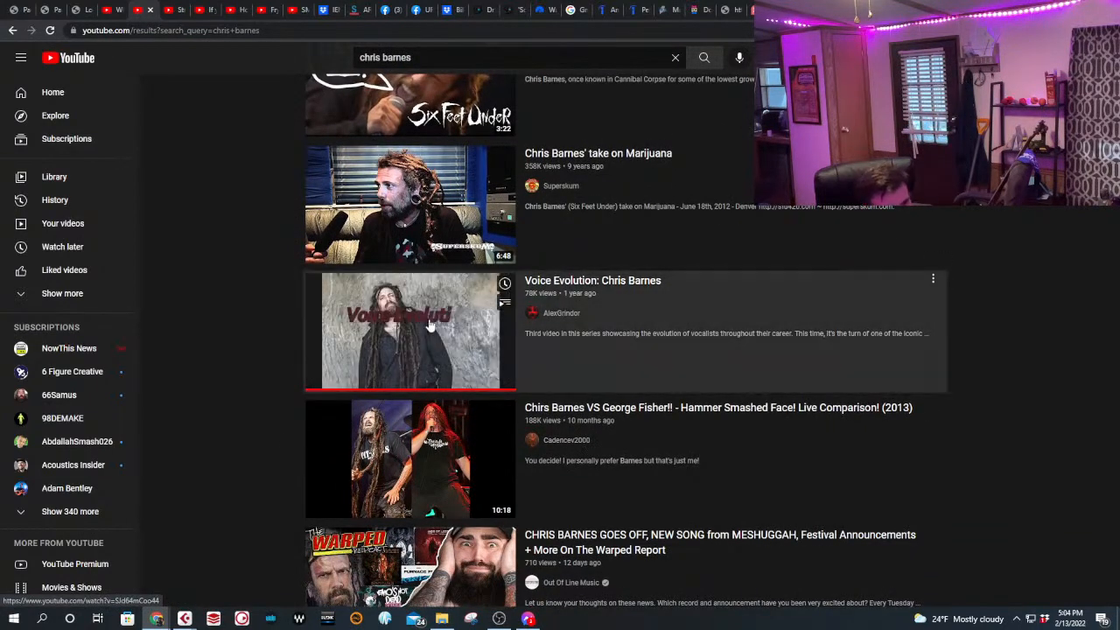
left_click(466, 385)
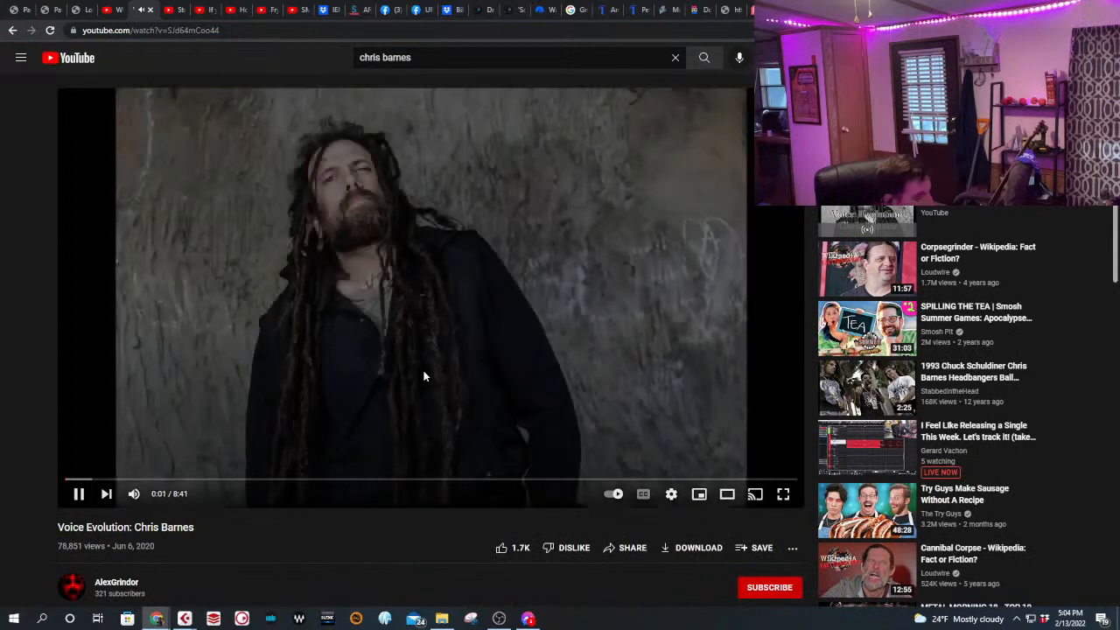
- Adjust the system volume to 64, check the audio mixer levels in OBS and return to the video in Chrome
key("XF86AudioRaiseVolume")
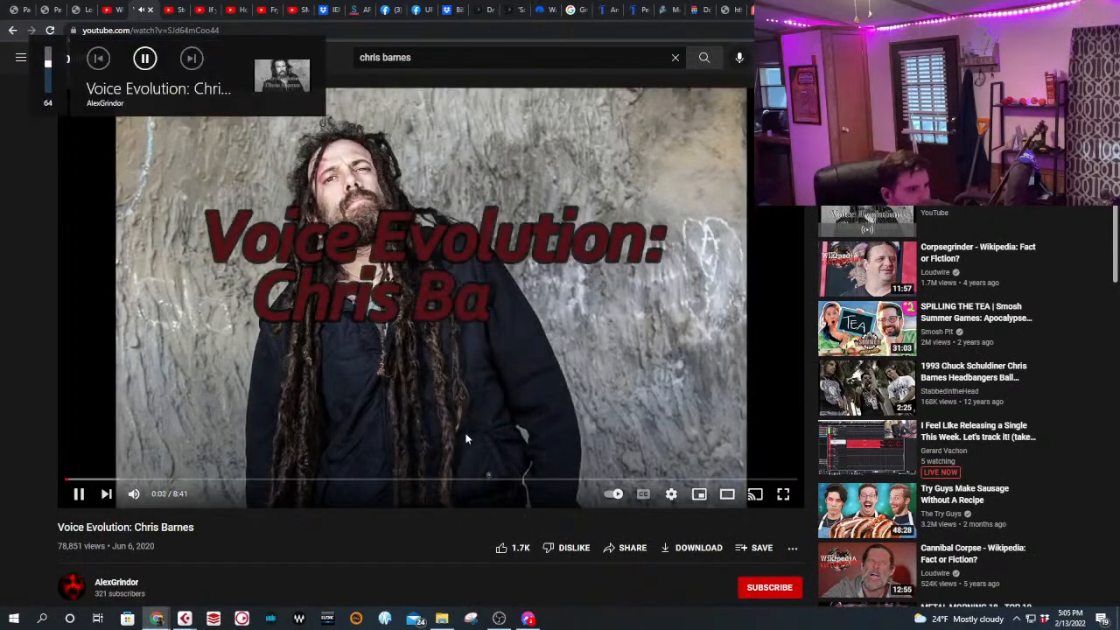
left_click(501, 617)
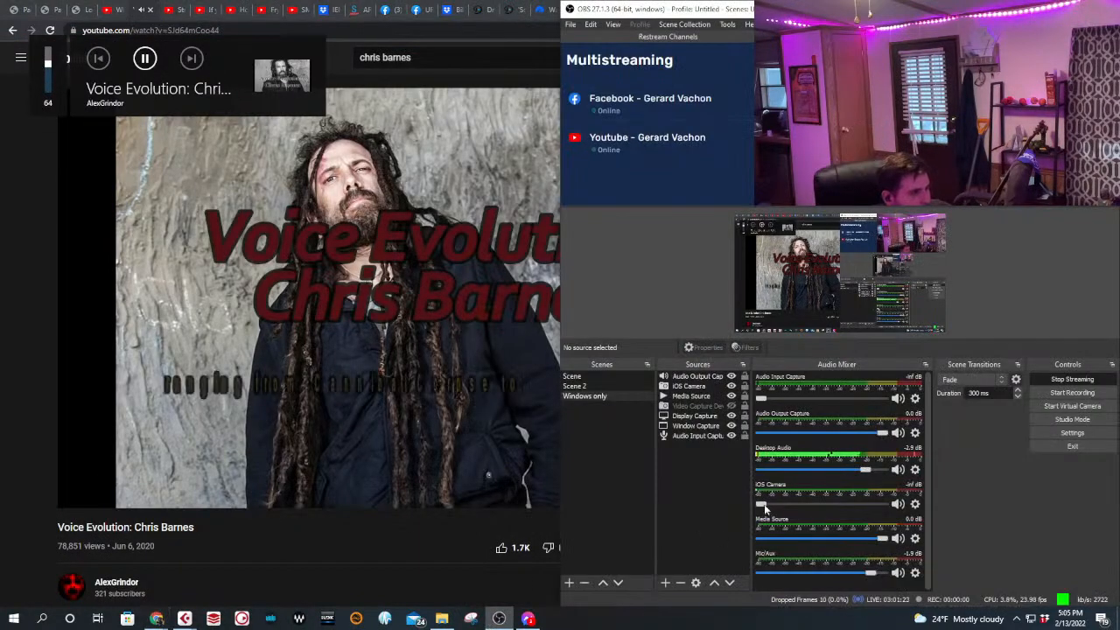
left_click(0, 359)
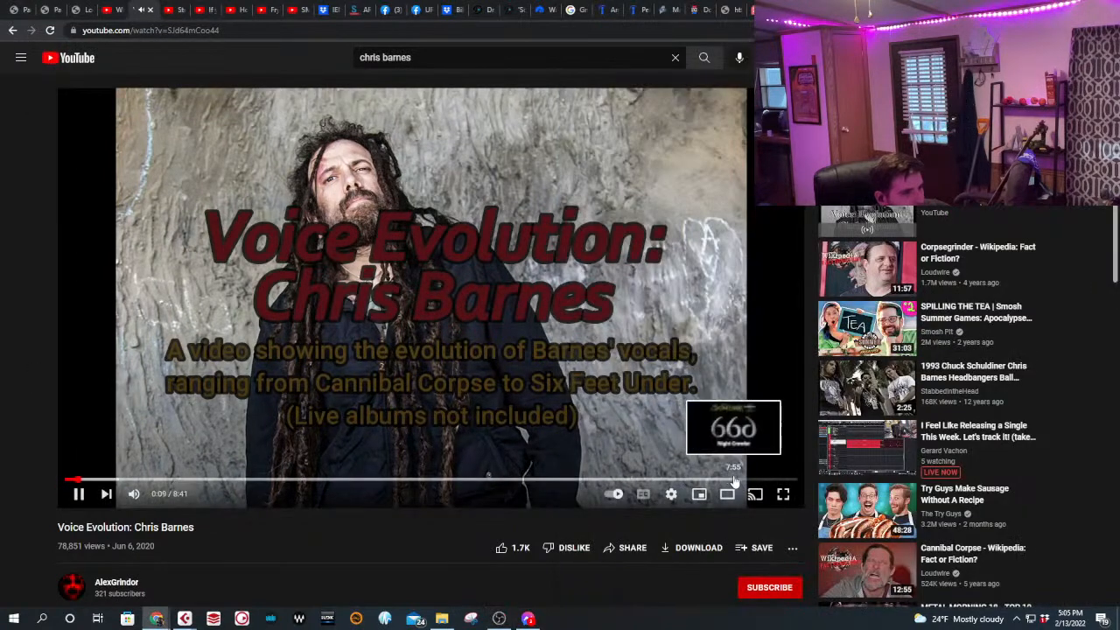
- Sample the Six Feet Under excerpts between about 7:30 and 8:22 of the video and pause on "Night Crawler" at 7:56
left_click(737, 480)
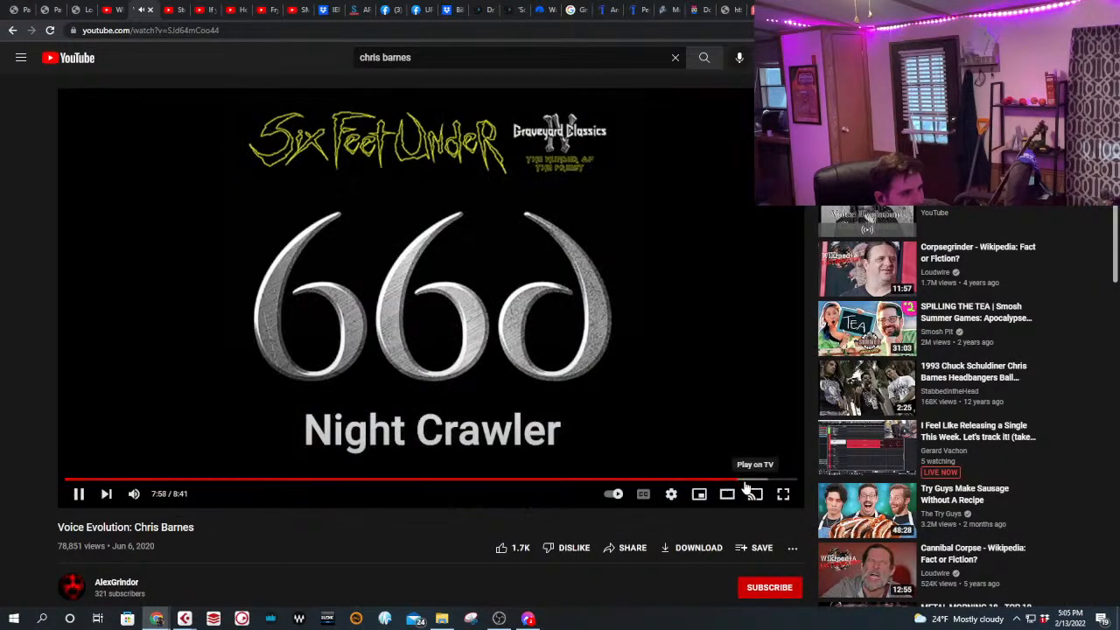
left_click(762, 480)
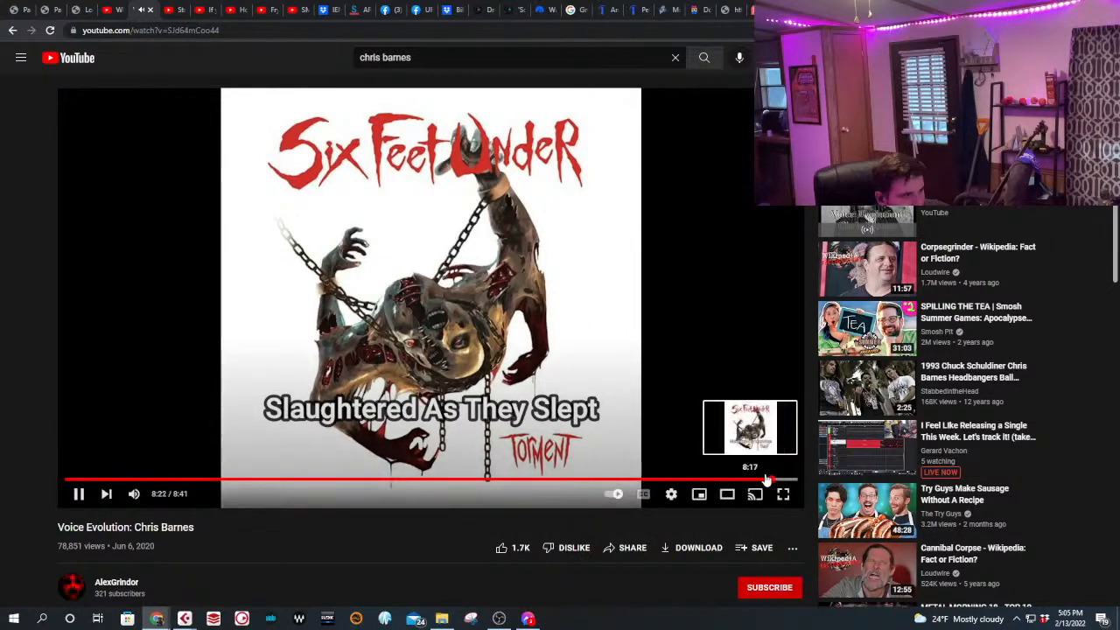
left_click(741, 480)
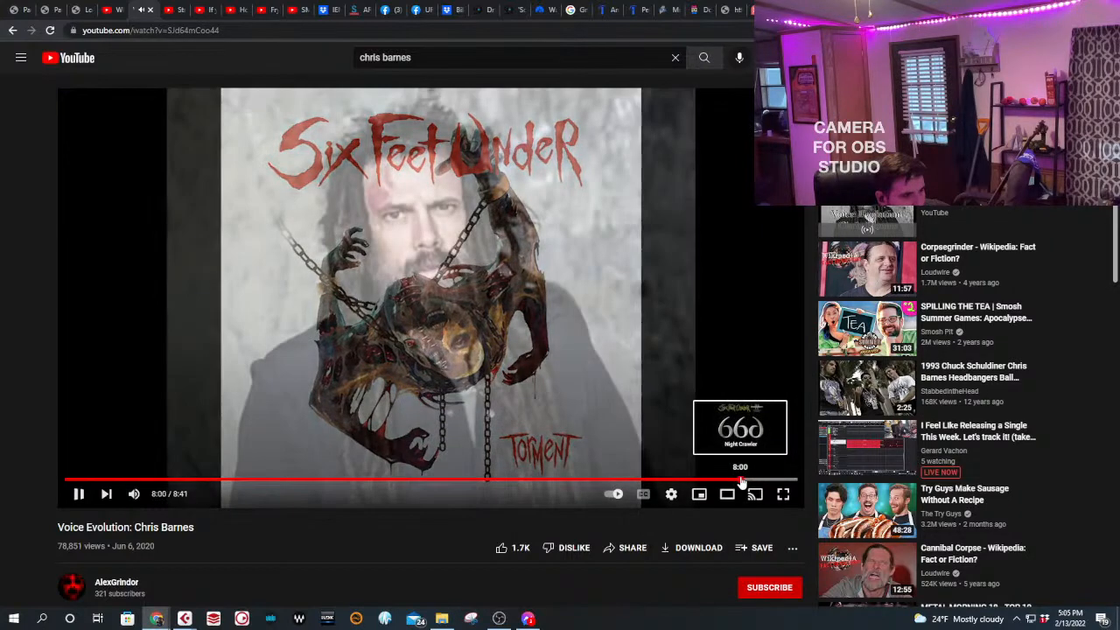
left_click(704, 480)
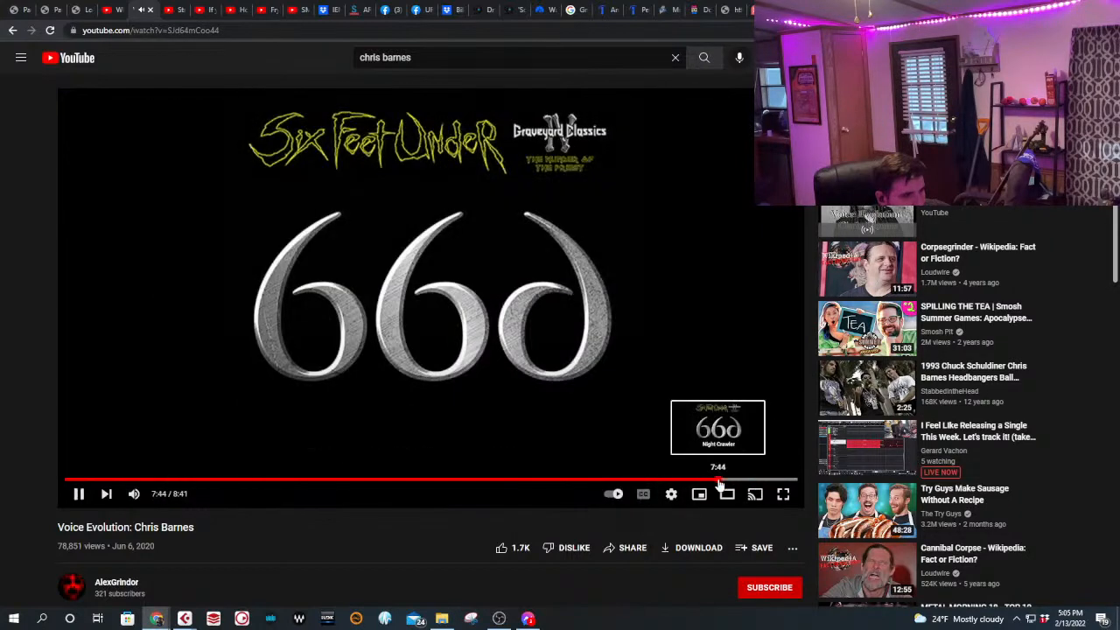
left_click(695, 481)
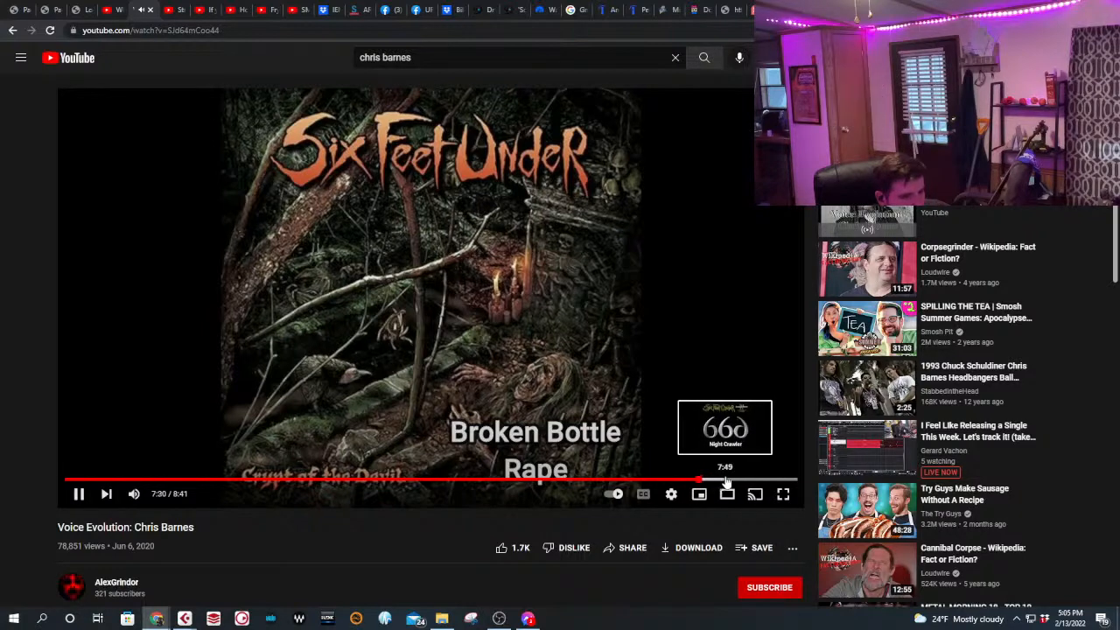
left_click(725, 481)
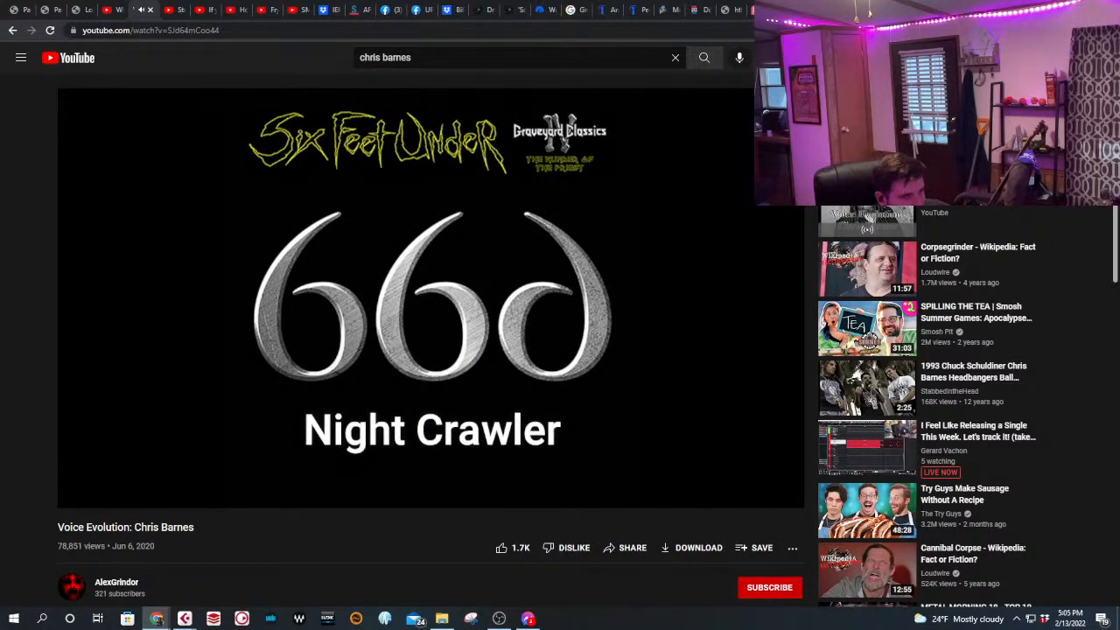
key("space")
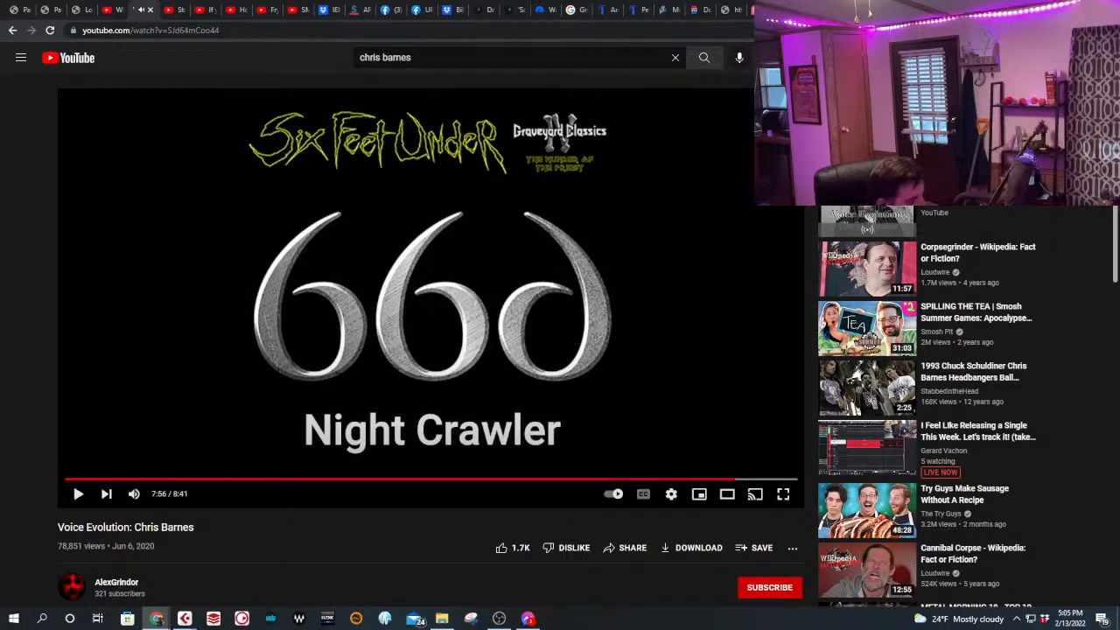
key("XF86AudioRaiseVolume")
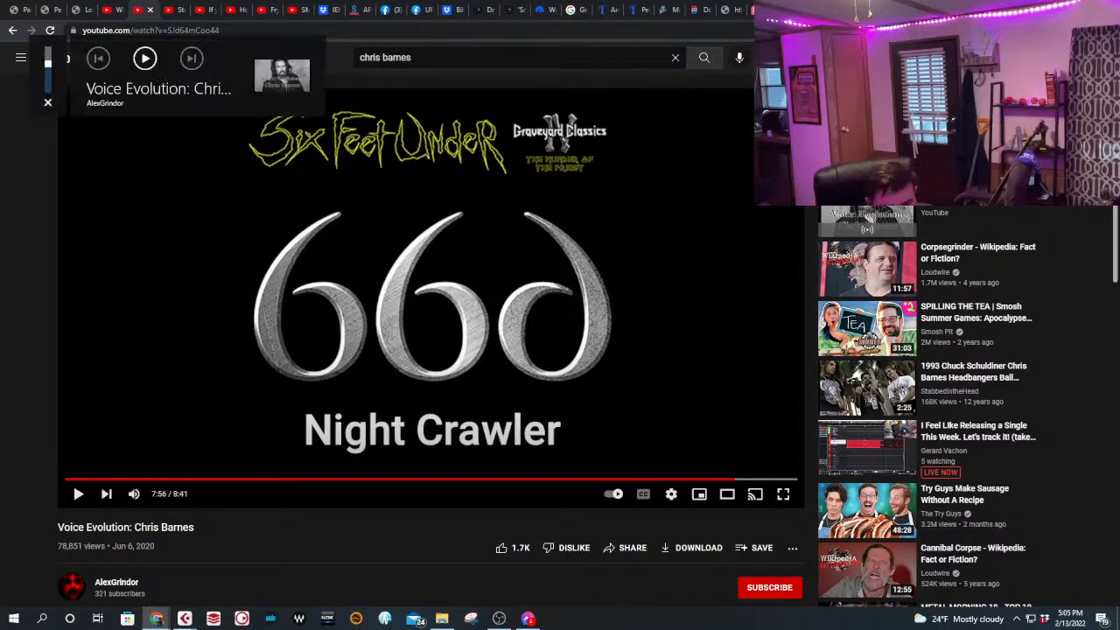